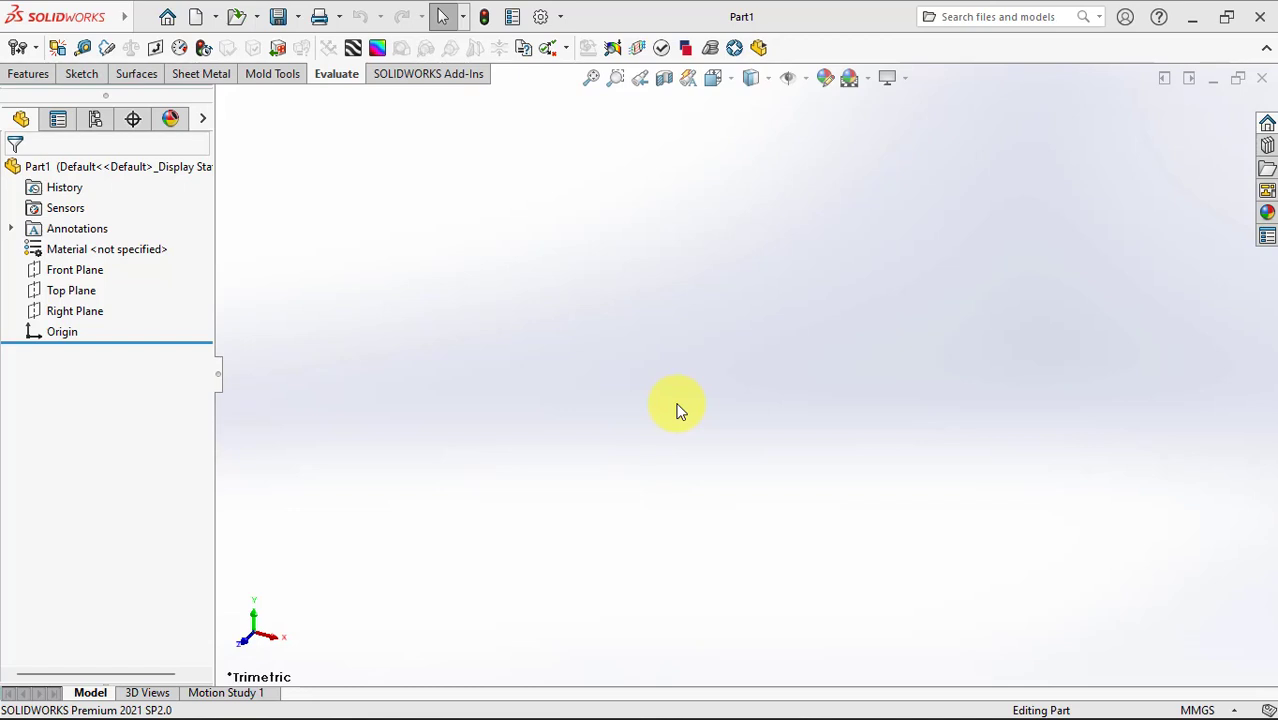
# Step: Start a sketch on the Top Plane and draw a center rectangle from the origin
pyautogui.click(69, 300)
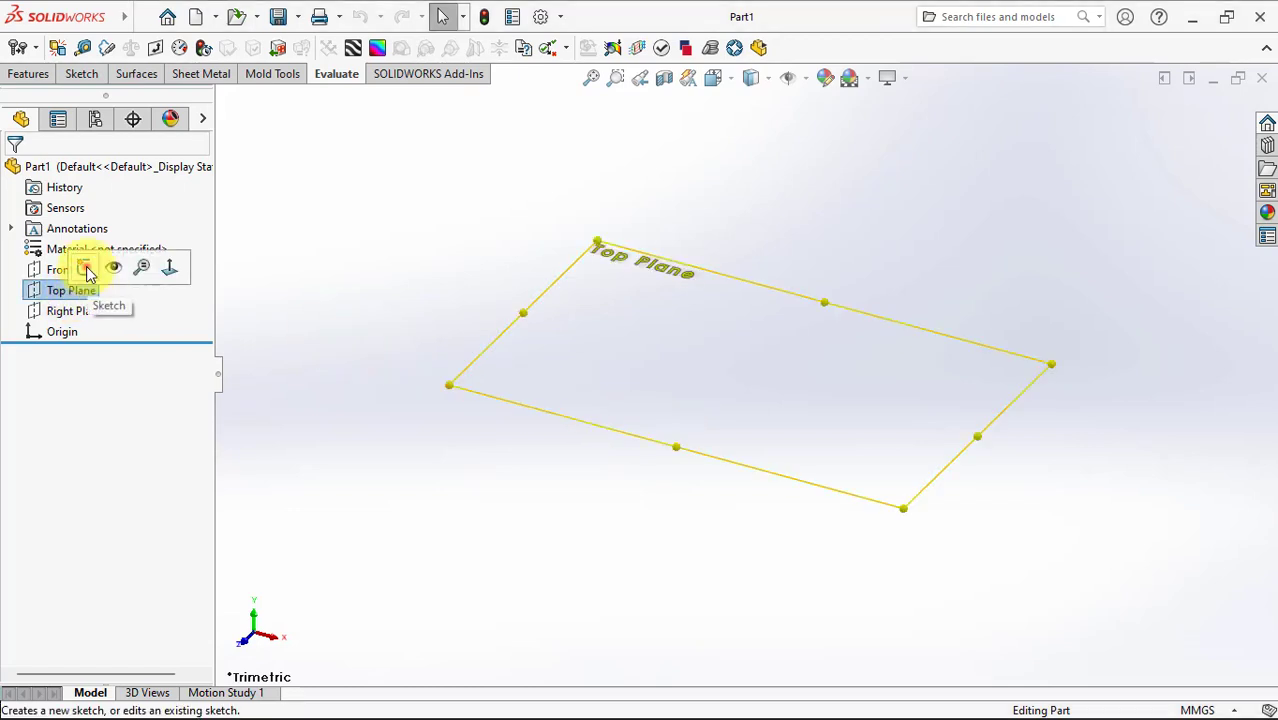
pyautogui.click(85, 268)
pyautogui.click(131, 52)
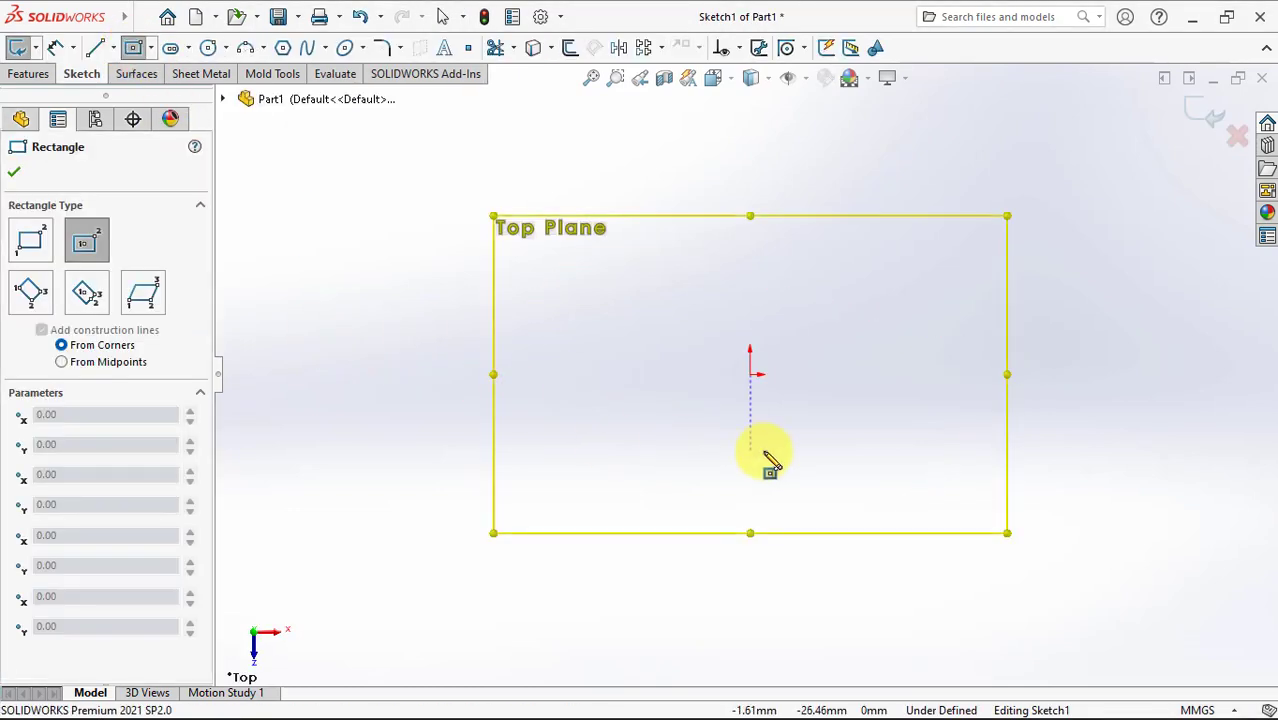
pyautogui.click(750, 375)
pyautogui.click(970, 254)
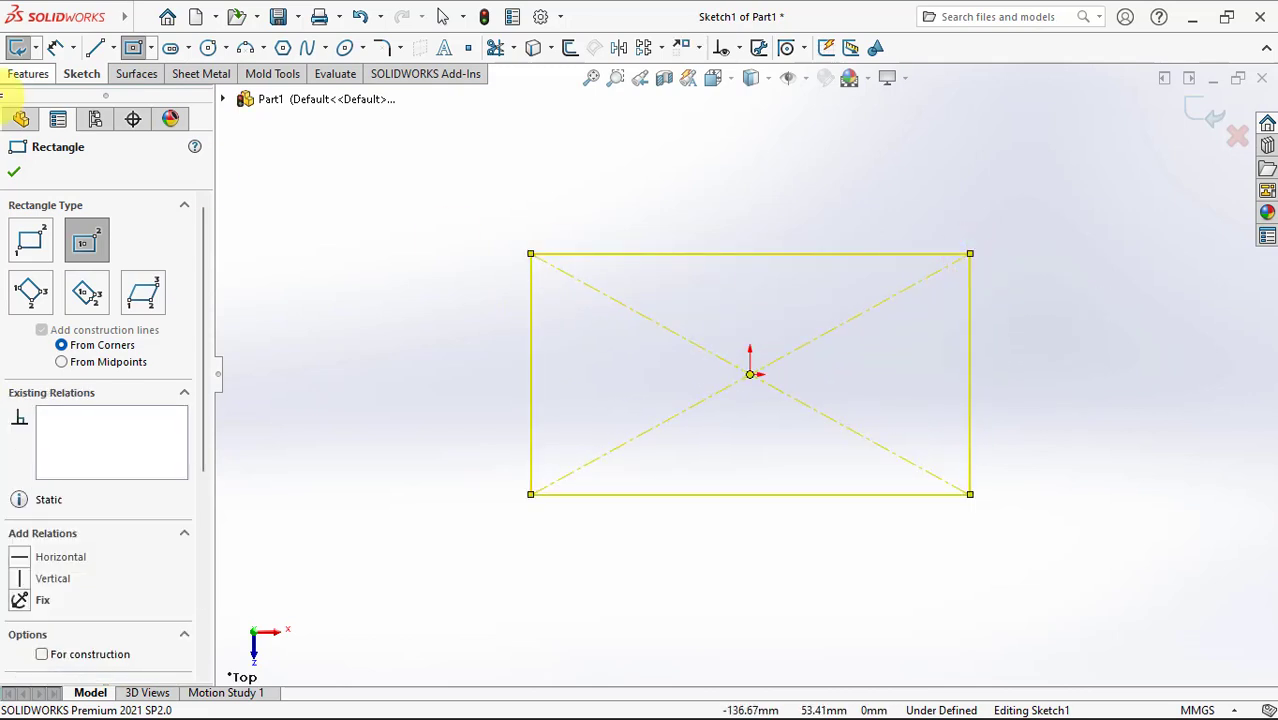
# Step: Dimension the rectangle 98.5 mm wide and 57 mm tall
pyautogui.click(55, 47)
pyautogui.click(862, 252)
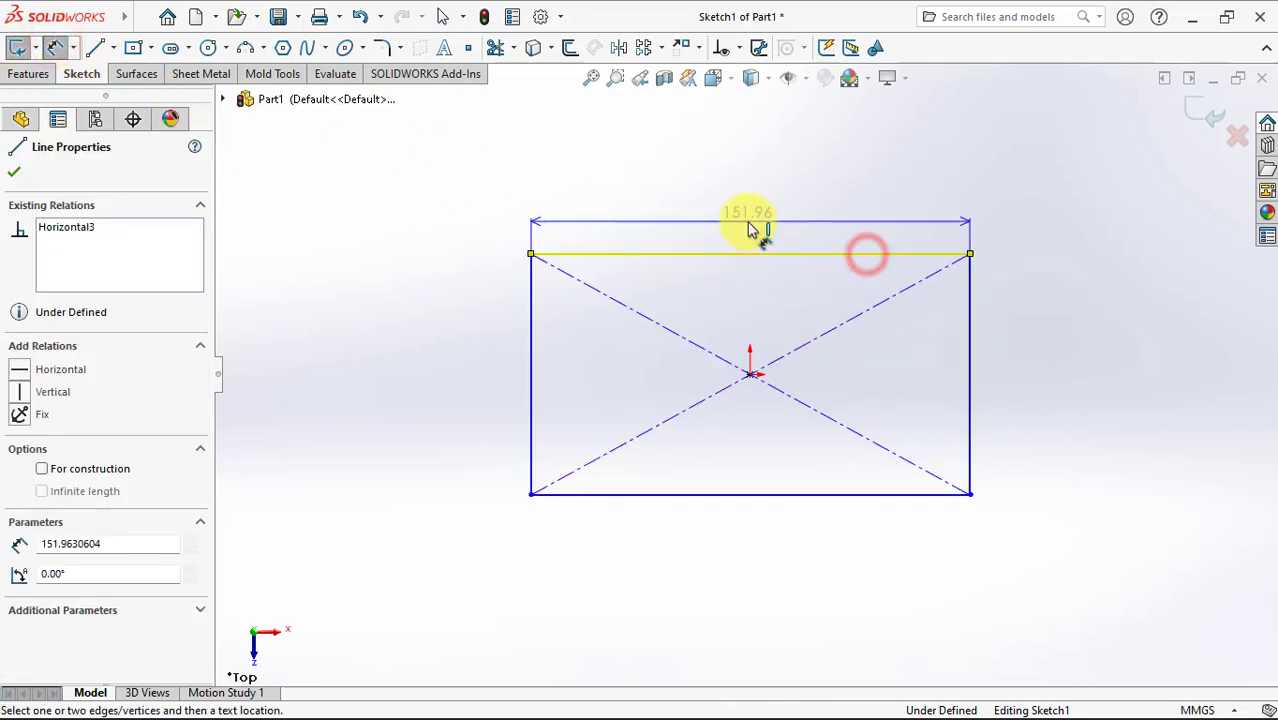
pyautogui.click(745, 200)
pyautogui.write('98.5')
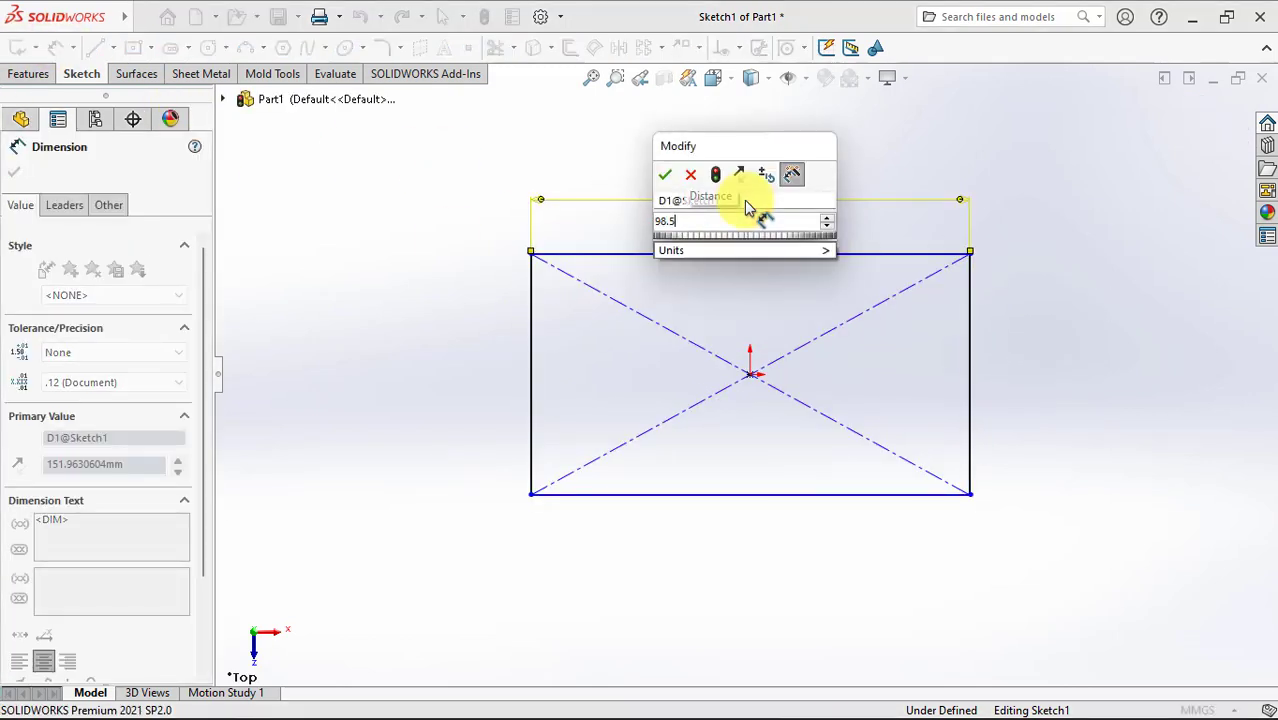
pyautogui.click(665, 175)
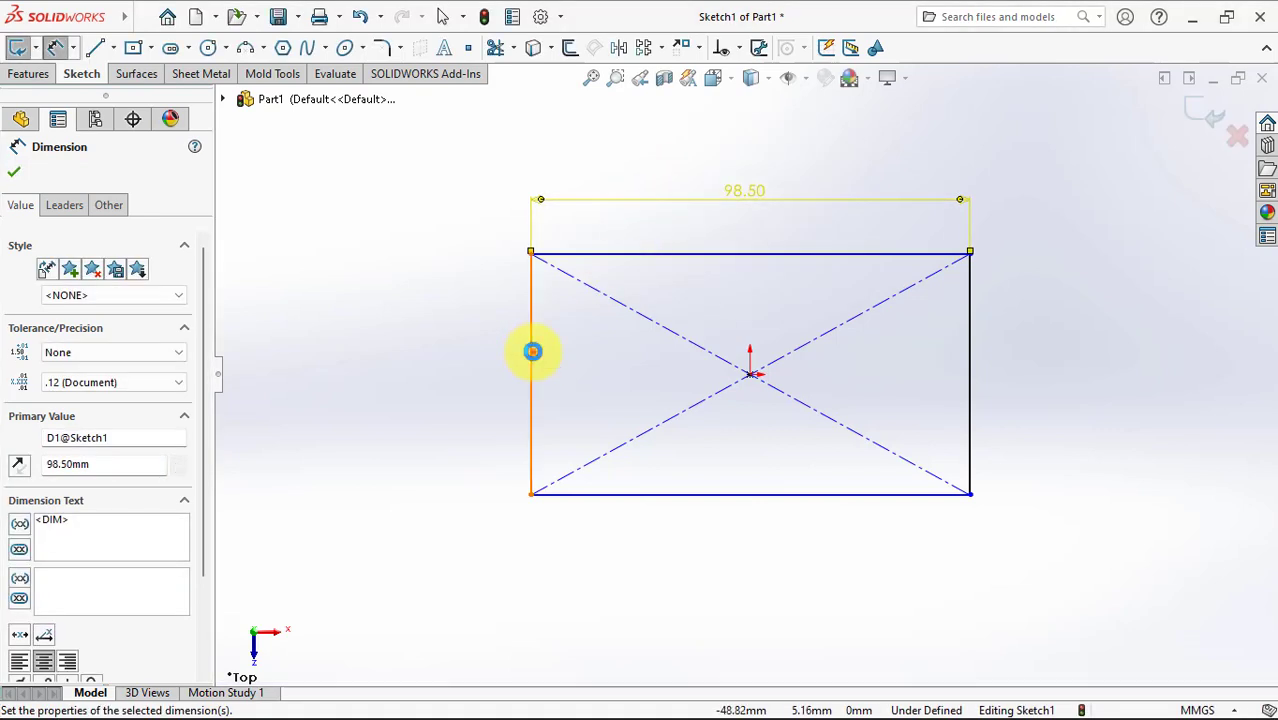
pyautogui.click(531, 355)
pyautogui.click(478, 378)
pyautogui.write('57')
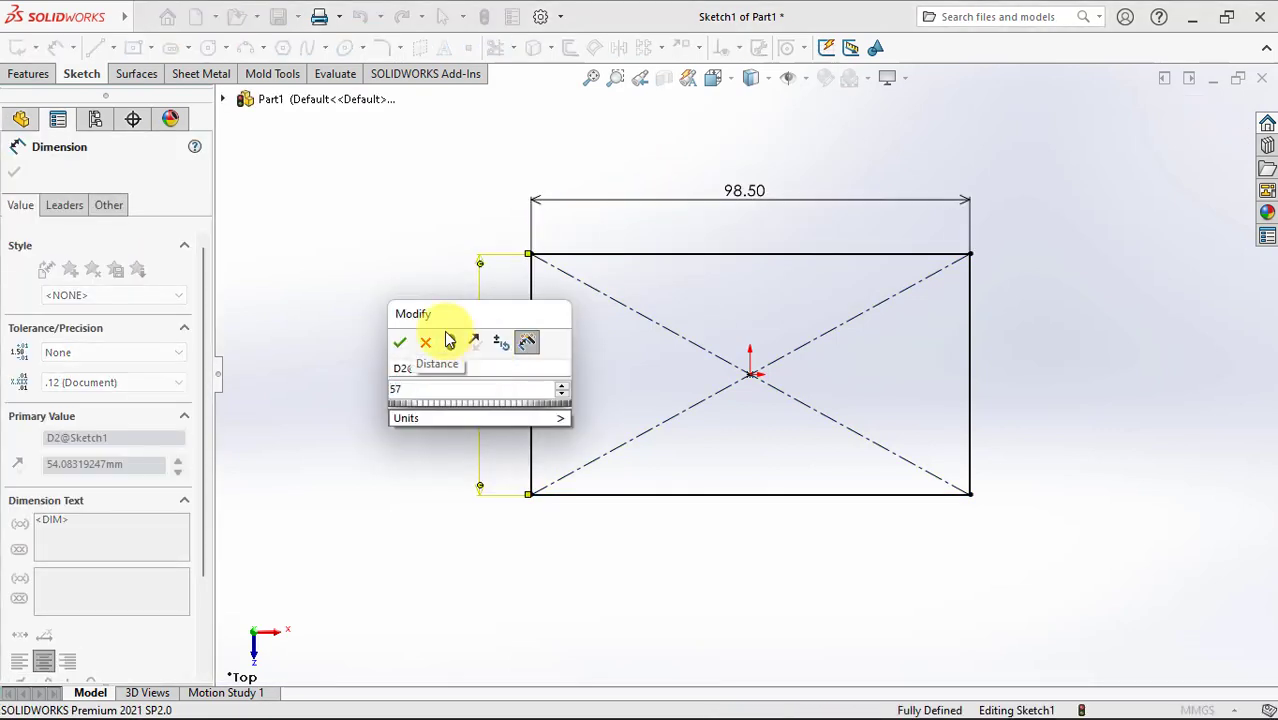
pyautogui.click(401, 343)
pyautogui.click(14, 171)
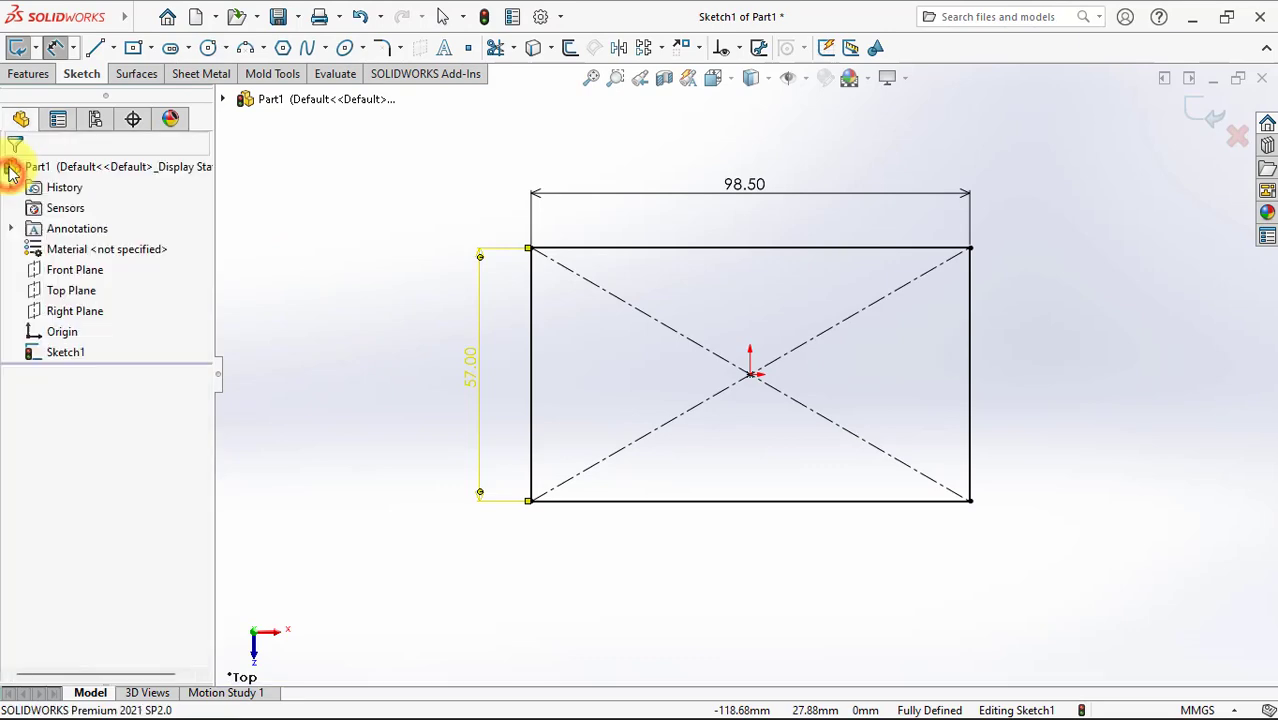
pyautogui.click(30, 76)
# Step: Extrude the rectangle as a 205 mm blind boss and accept it
pyautogui.click(16, 49)
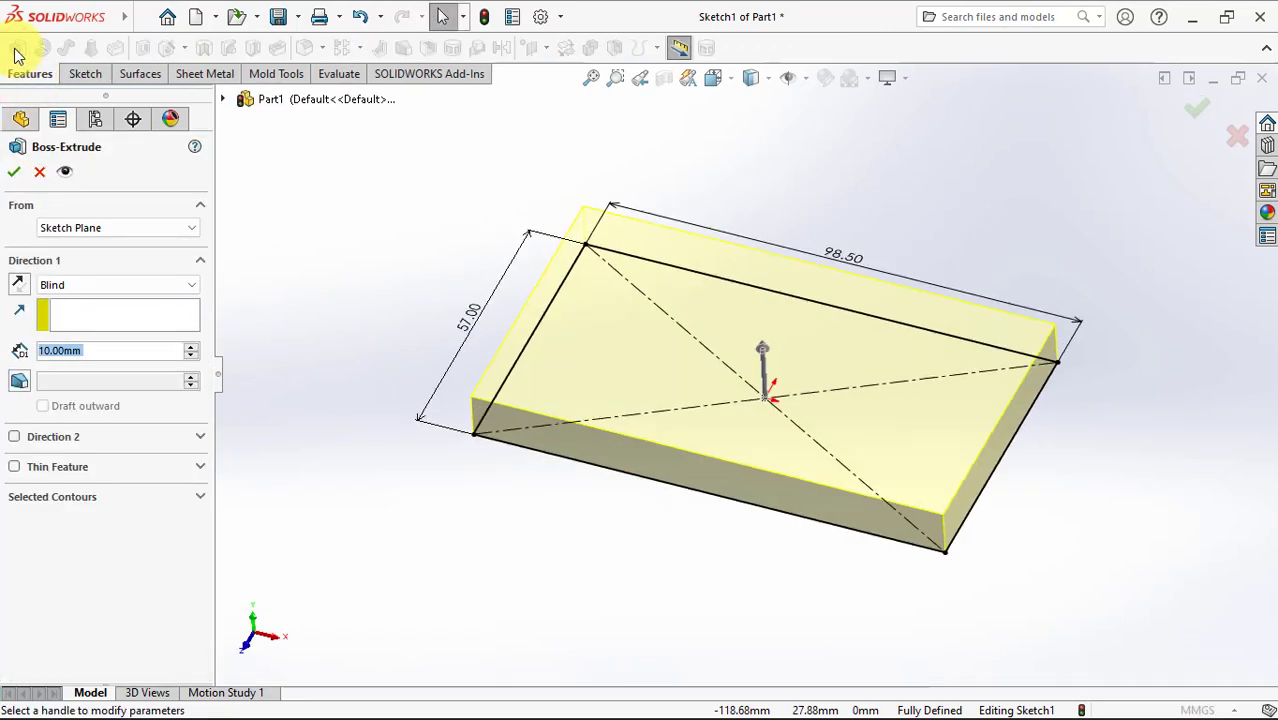
pyautogui.write('205')
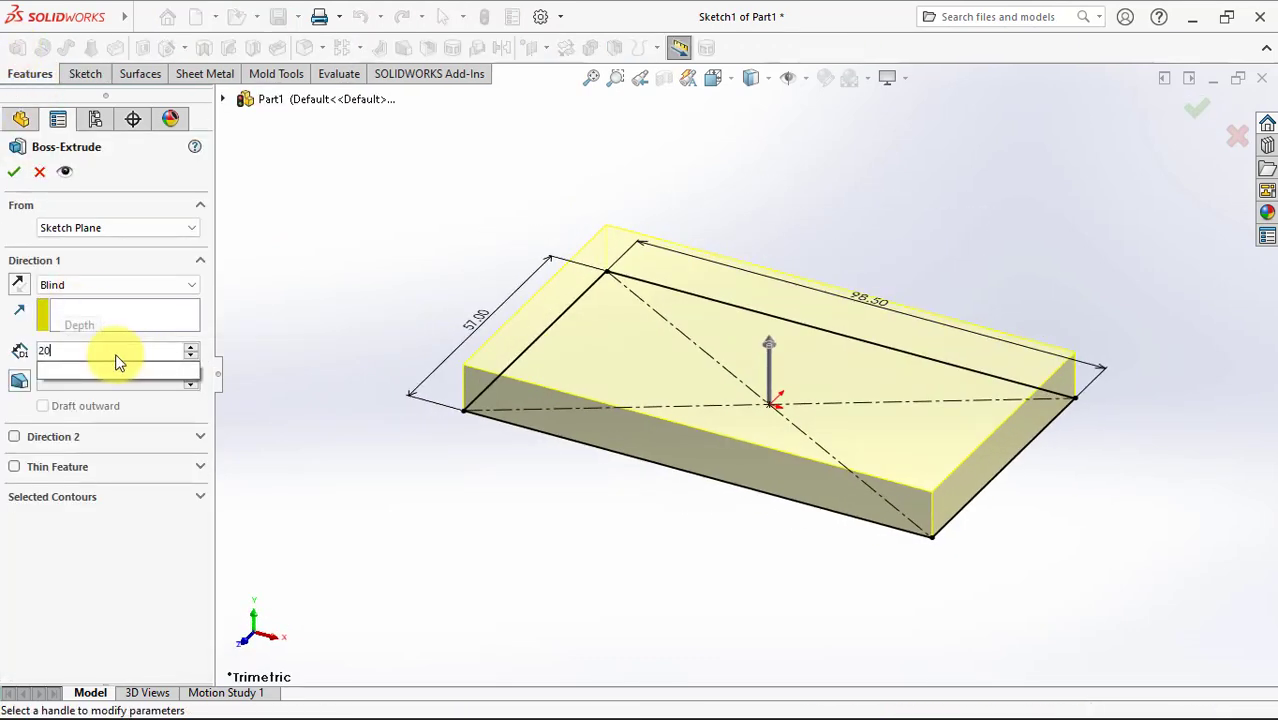
pyautogui.press('Return')
pyautogui.press('f')
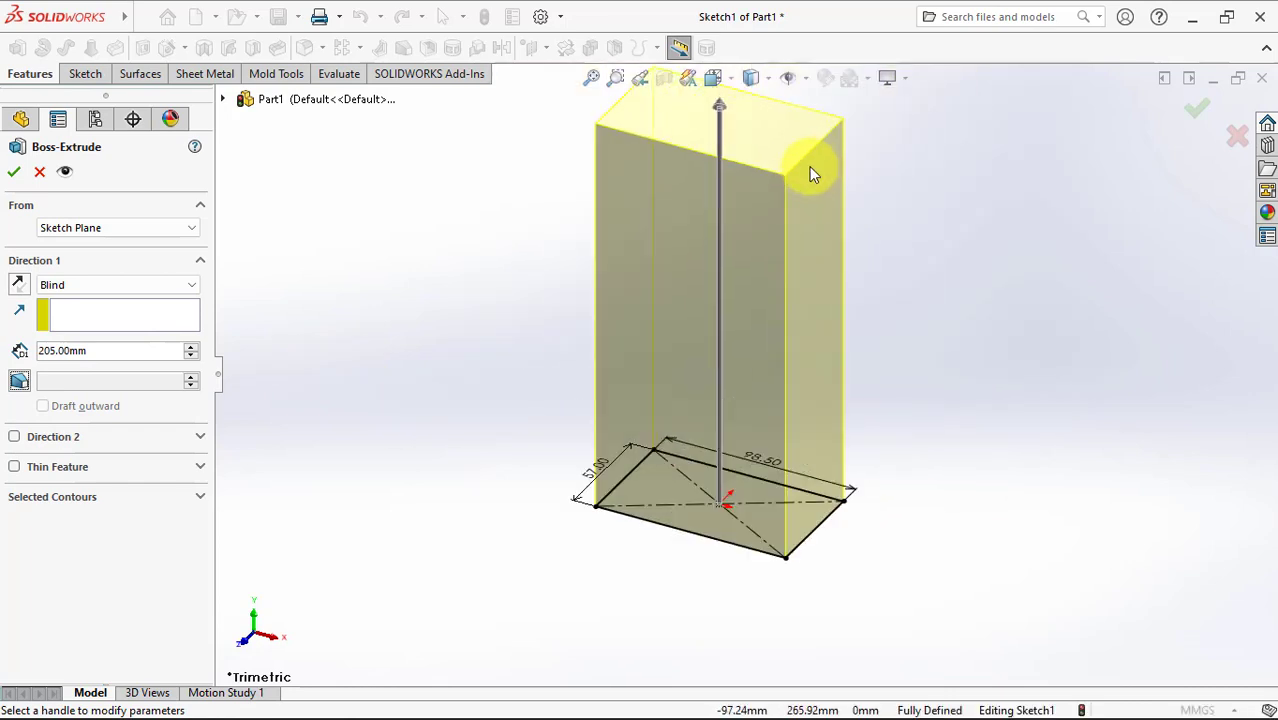
pyautogui.click(1206, 118)
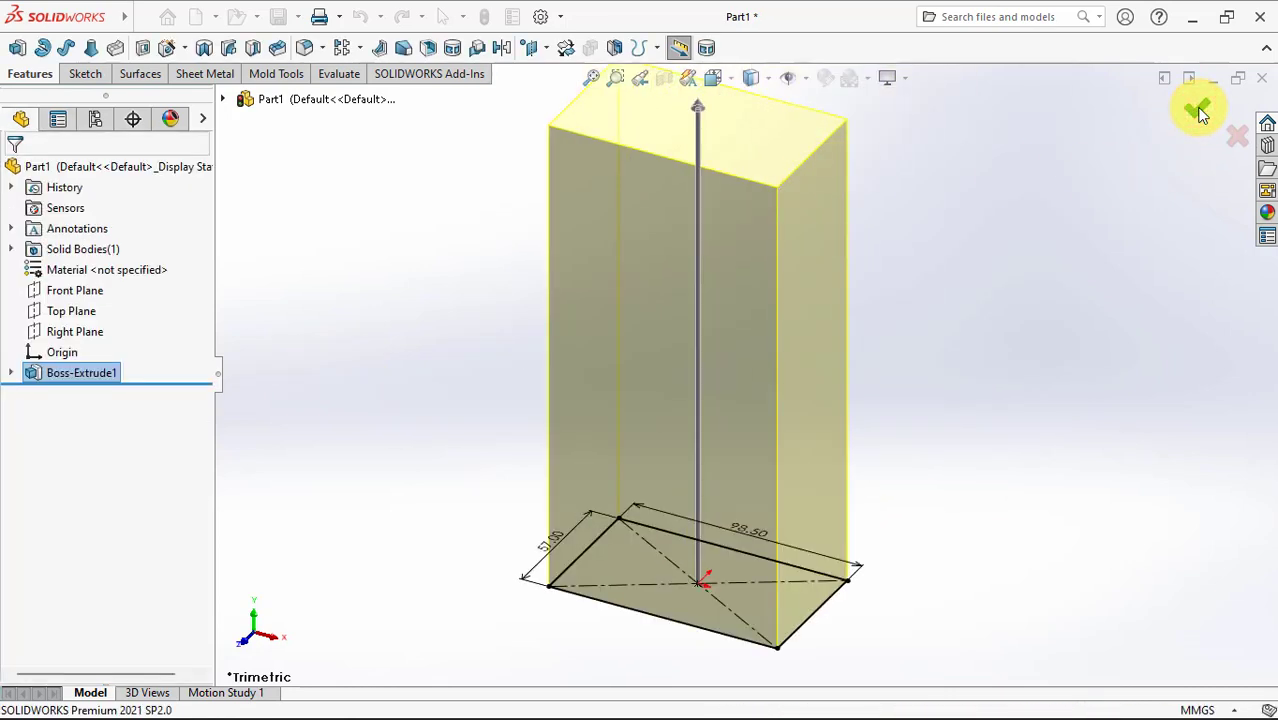
# Step: On the block's front face, sketch four connected lines running from the right edge back to it
pyautogui.click(714, 307)
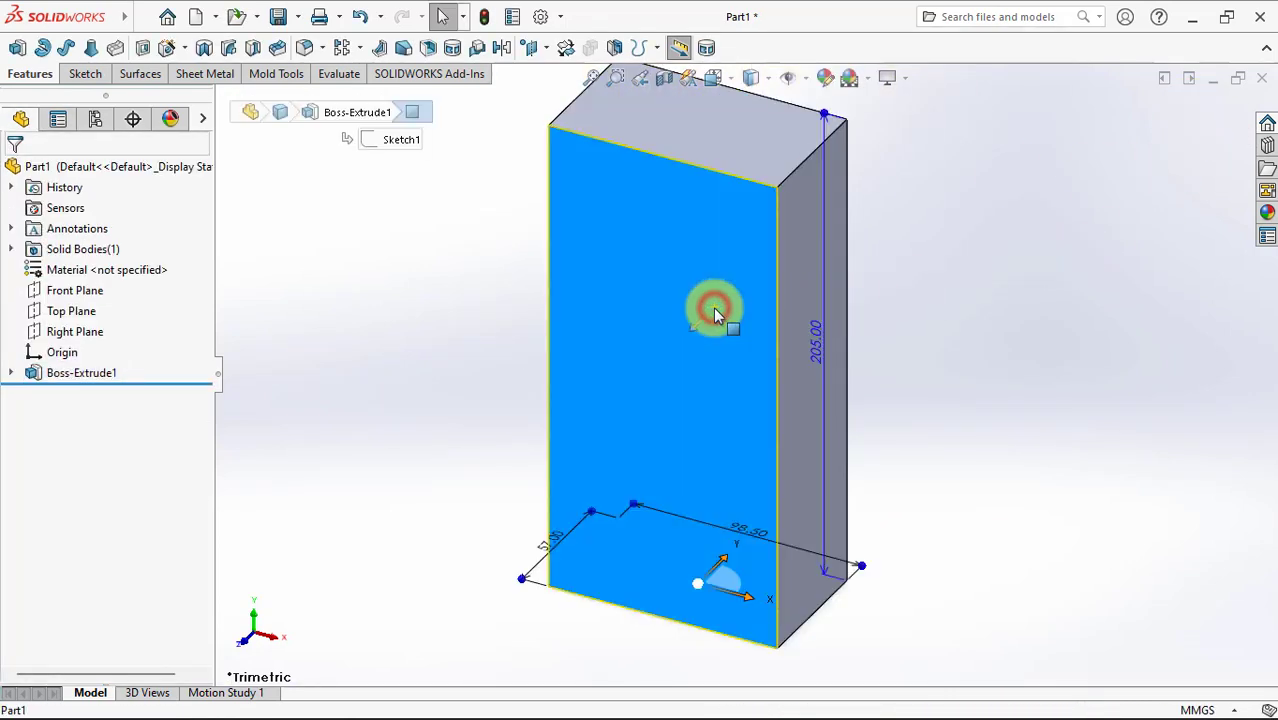
pyautogui.click(799, 254)
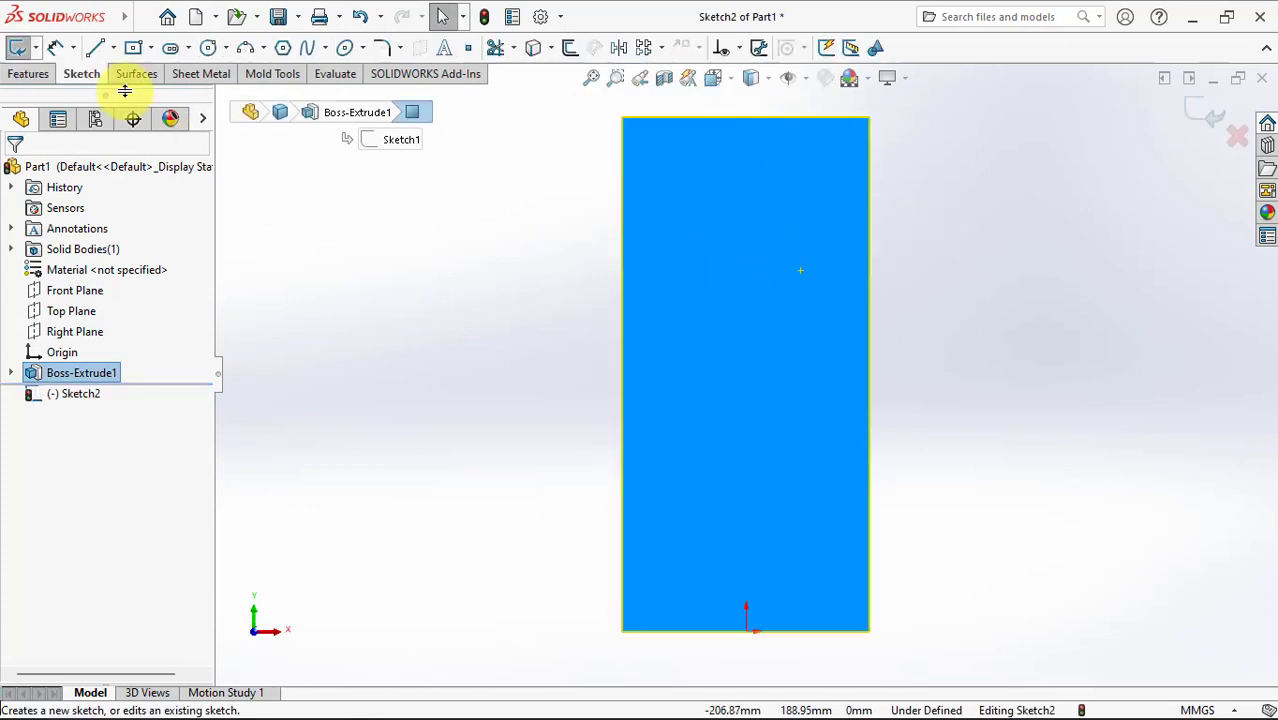
pyautogui.click(95, 50)
pyautogui.moveTo(661, 449); pyautogui.dragTo(875, 553)
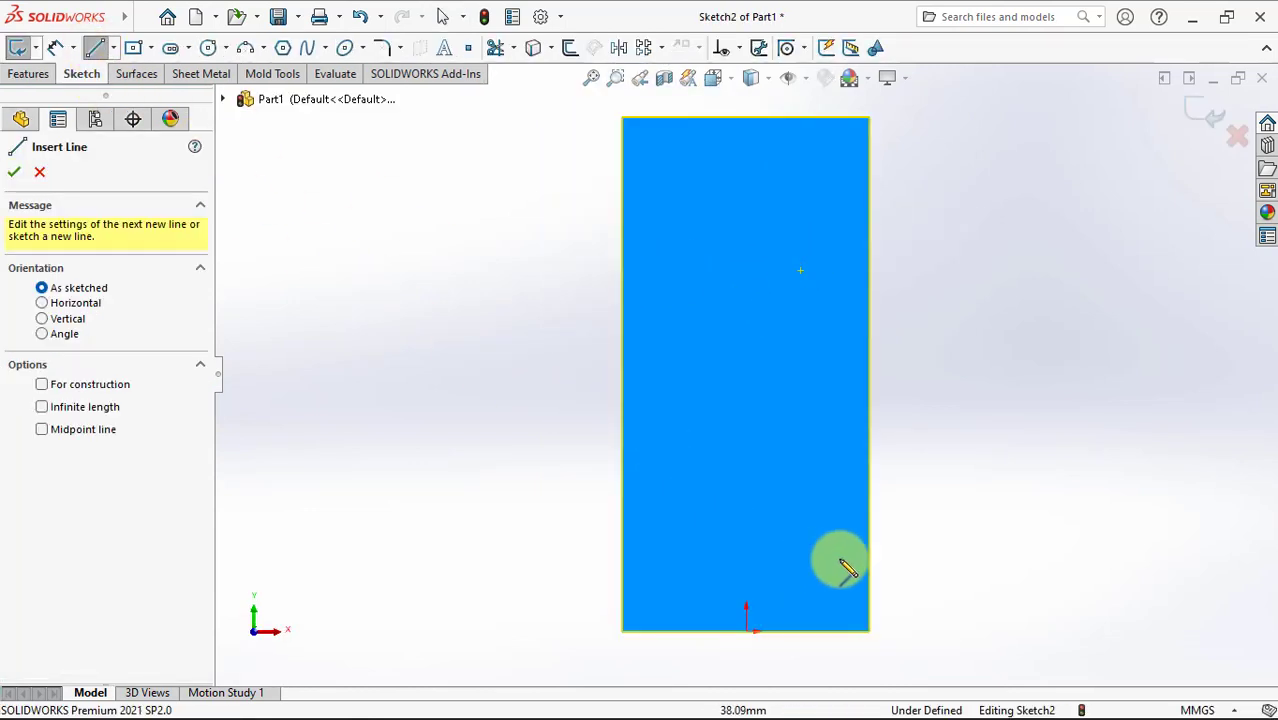
pyautogui.click(869, 542)
pyautogui.click(771, 563)
pyautogui.click(663, 469)
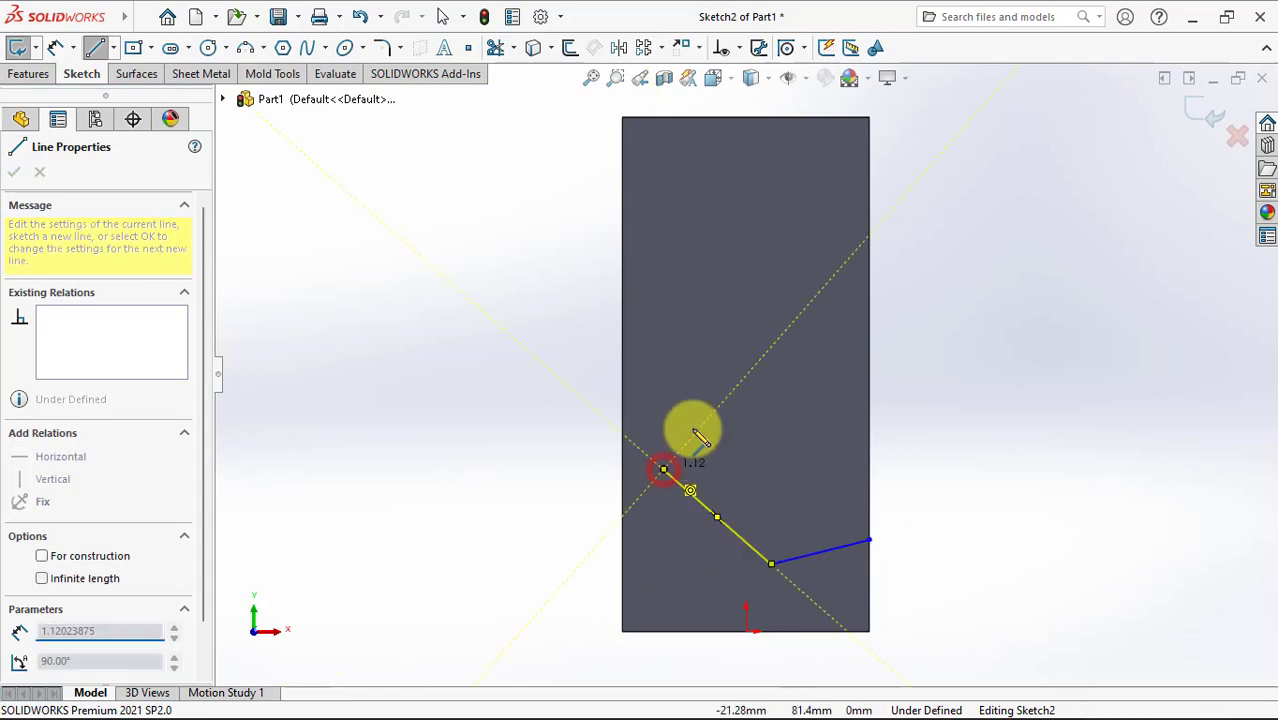
pyautogui.click(780, 232)
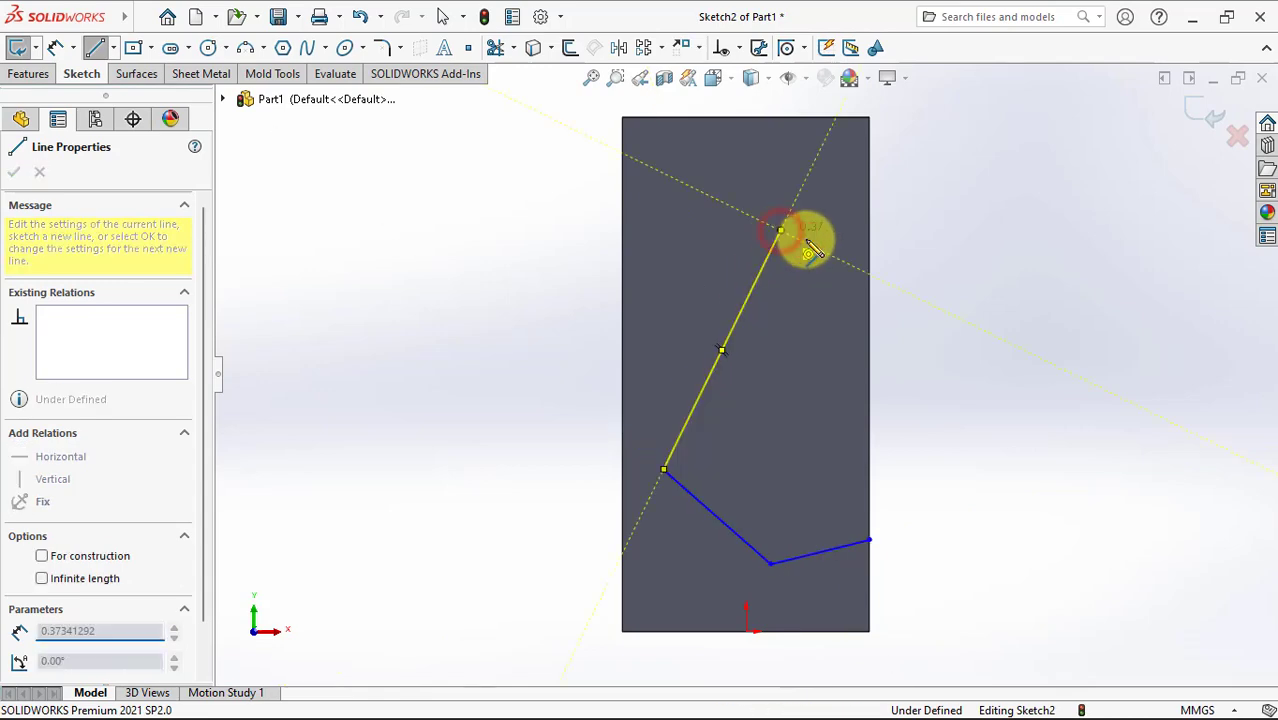
pyautogui.rightClick(868, 275)
pyautogui.click(885, 292)
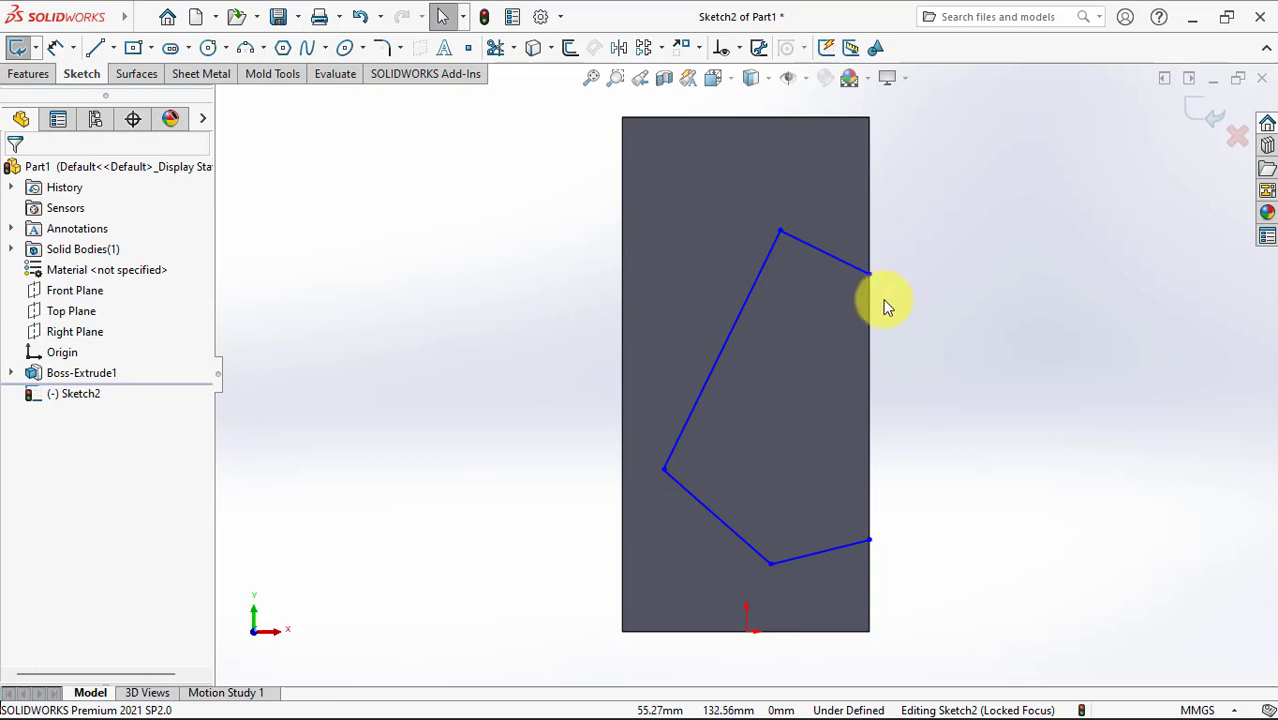
pyautogui.click(54, 50)
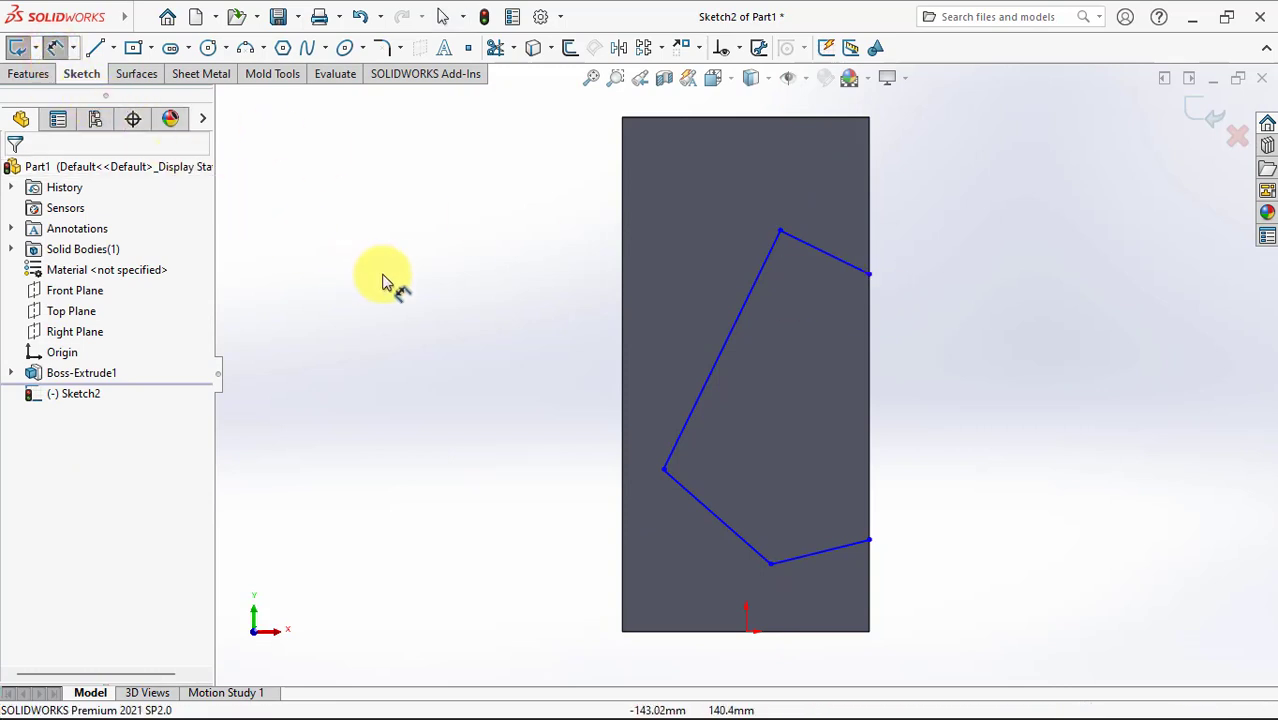
# Step: Add 120° and 115° angle dimensions between the lower profile lines
pyautogui.click(675, 446)
pyautogui.click(707, 513)
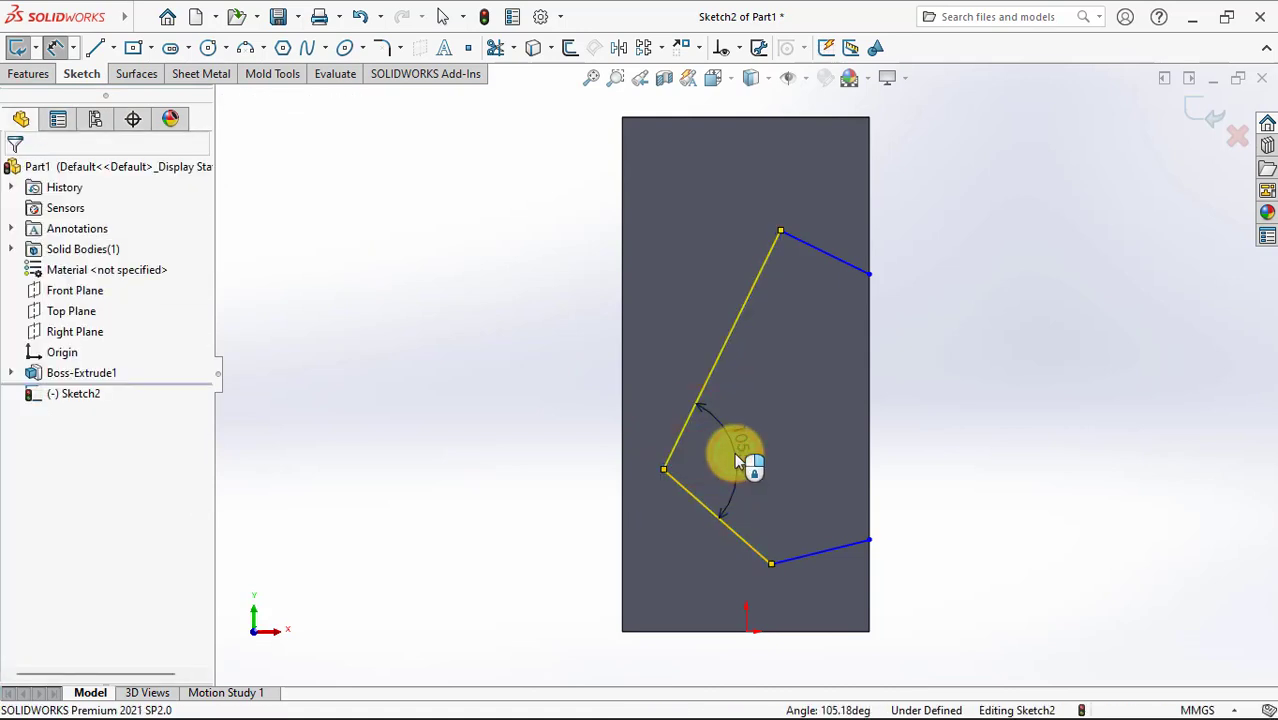
pyautogui.click(735, 455)
pyautogui.write('120')
pyautogui.click(655, 428)
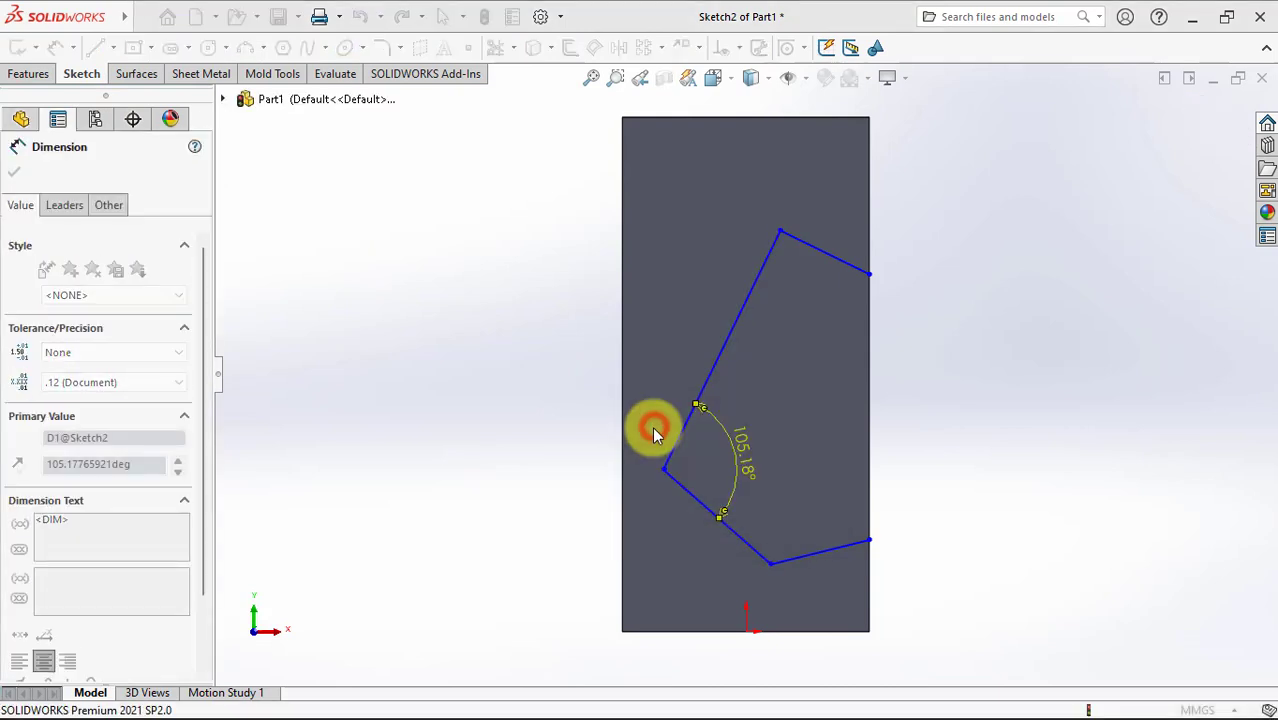
pyautogui.click(750, 532)
pyautogui.click(821, 545)
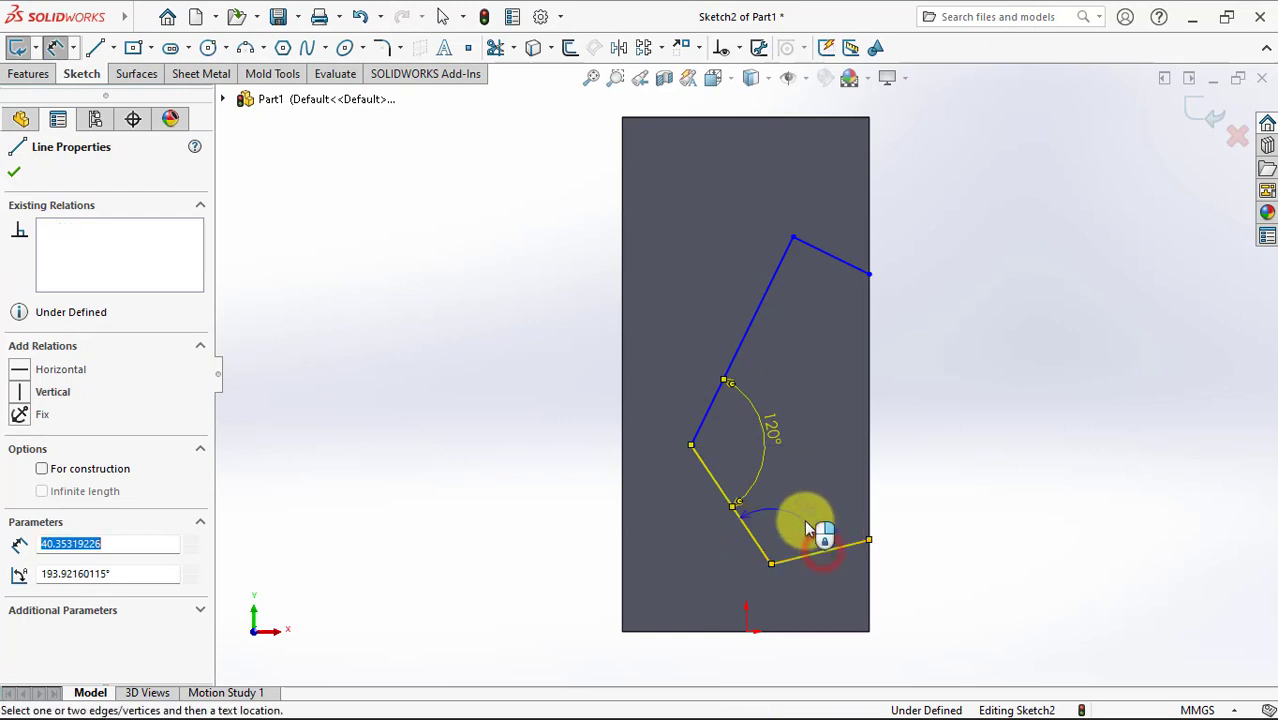
pyautogui.click(795, 510)
pyautogui.write('11')
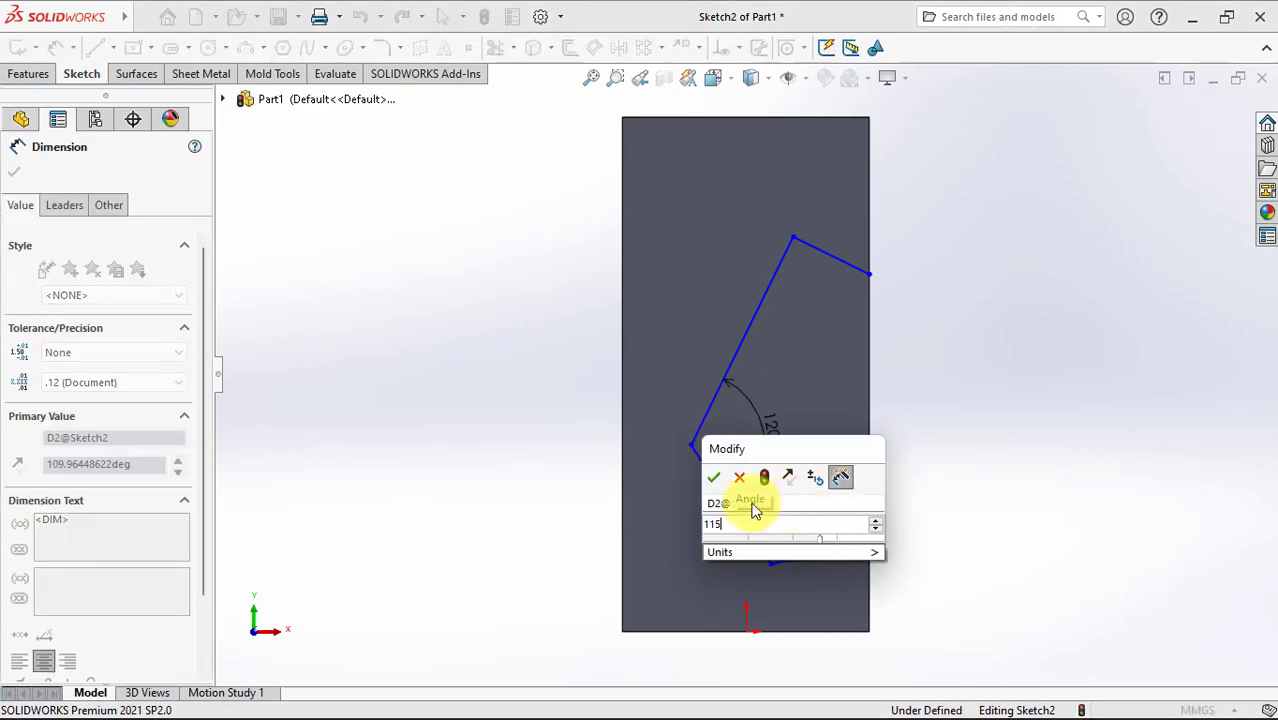
pyautogui.write('5')
pyautogui.click(713, 477)
# Step: Add a 90° top angle, 75° between top line and right edge, and a bottom-edge angle
pyautogui.click(757, 297)
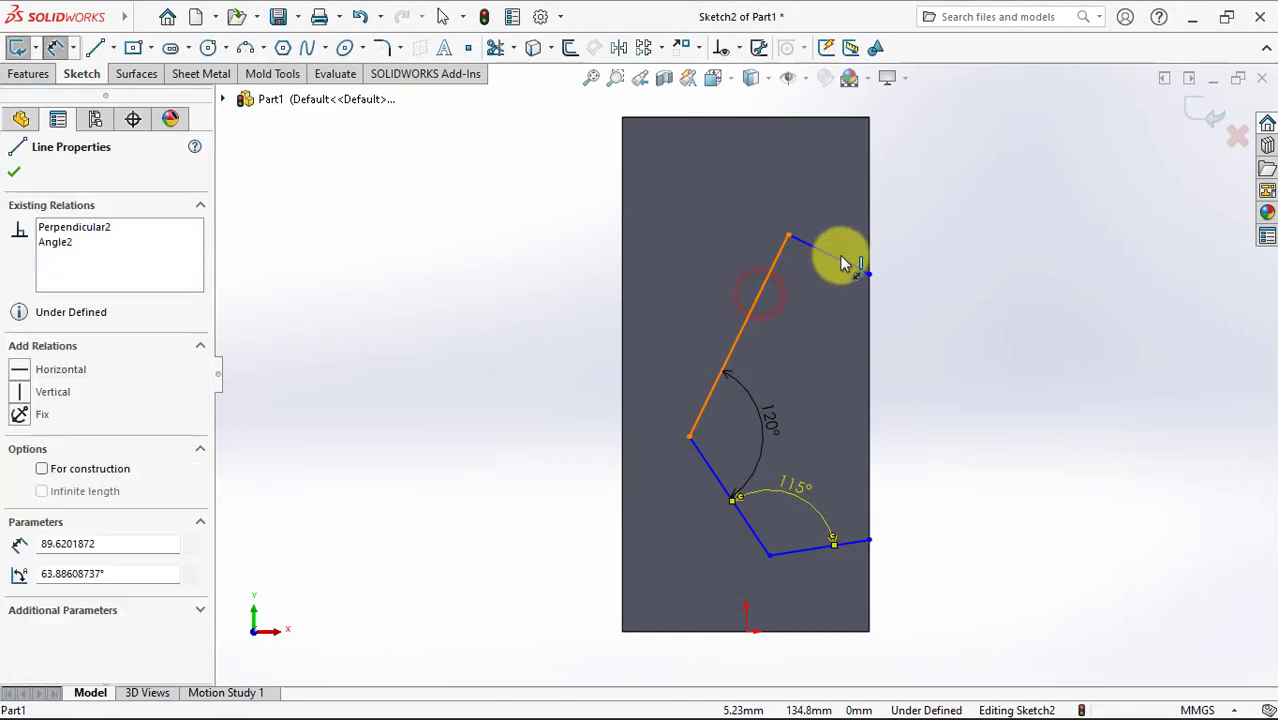
pyautogui.click(838, 259)
pyautogui.click(810, 296)
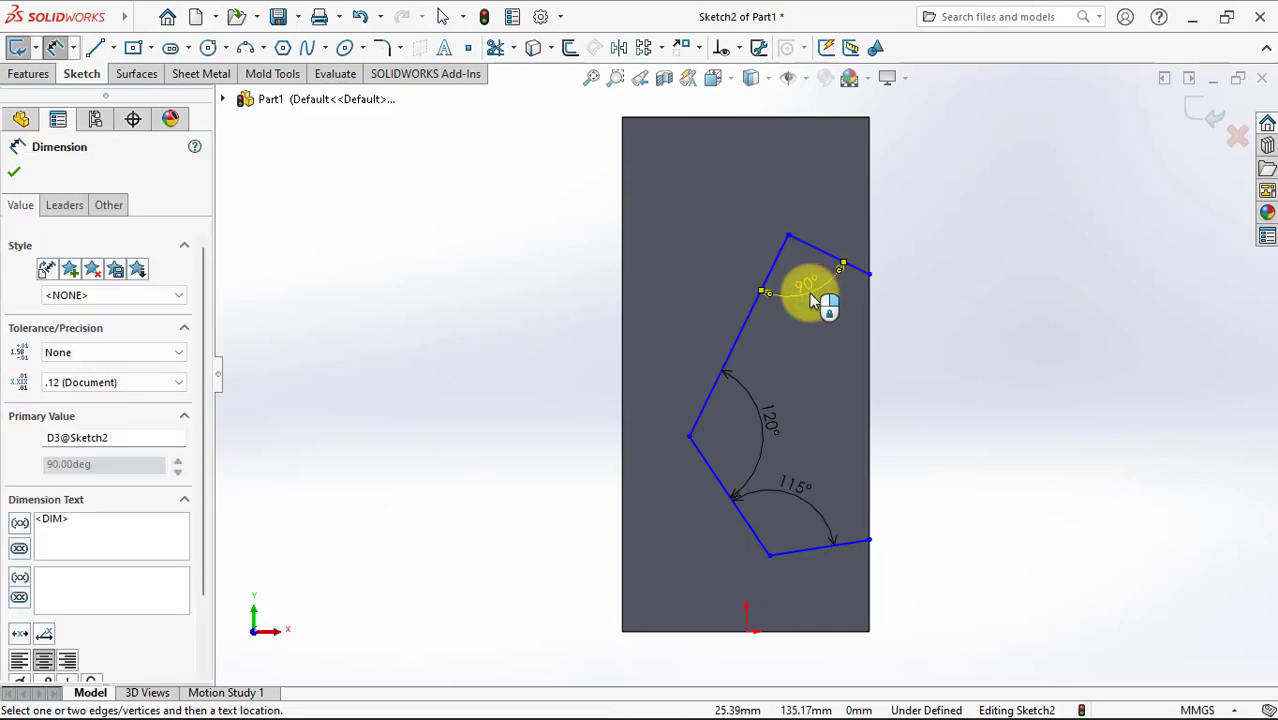
pyautogui.click(912, 328)
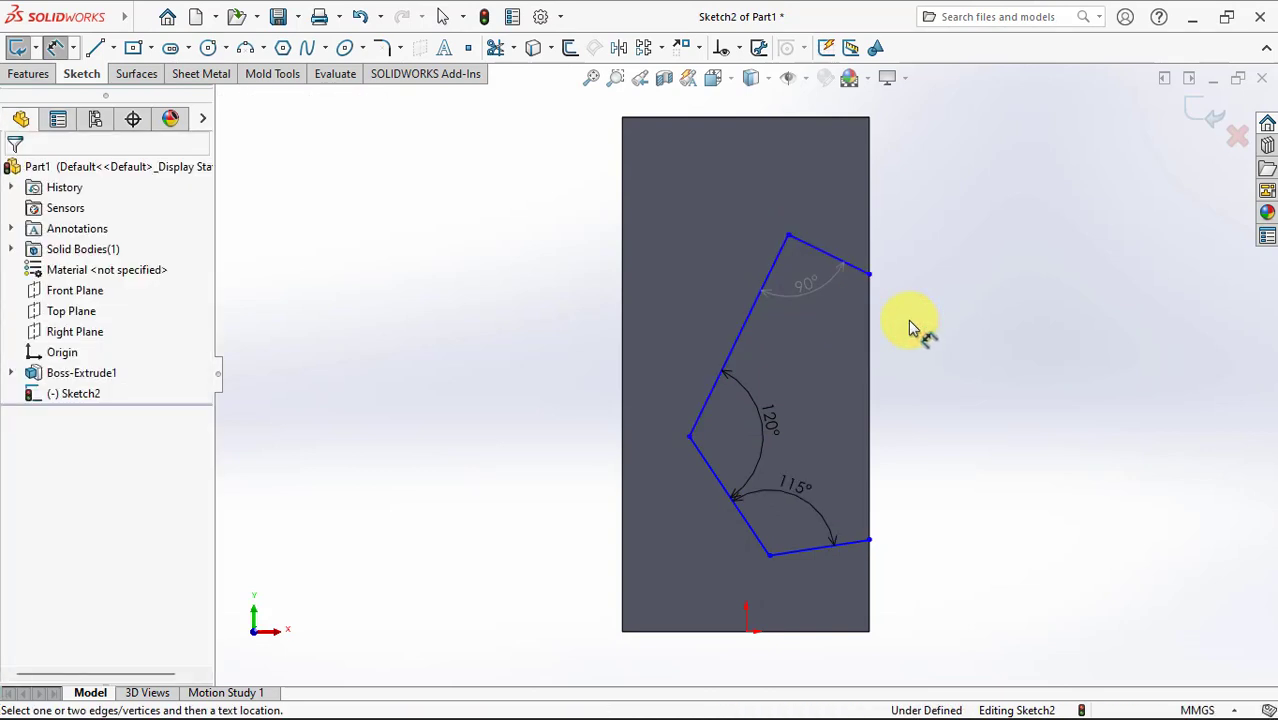
pyautogui.click(862, 266)
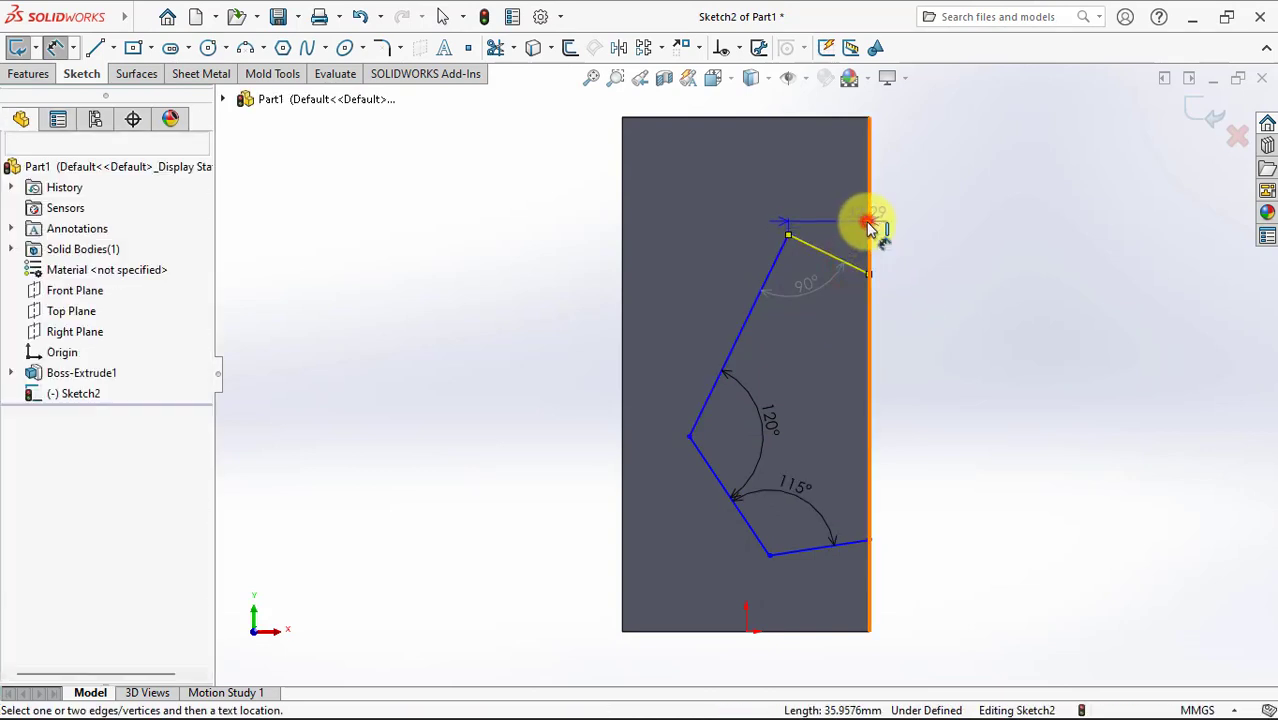
pyautogui.click(869, 224)
pyautogui.click(830, 203)
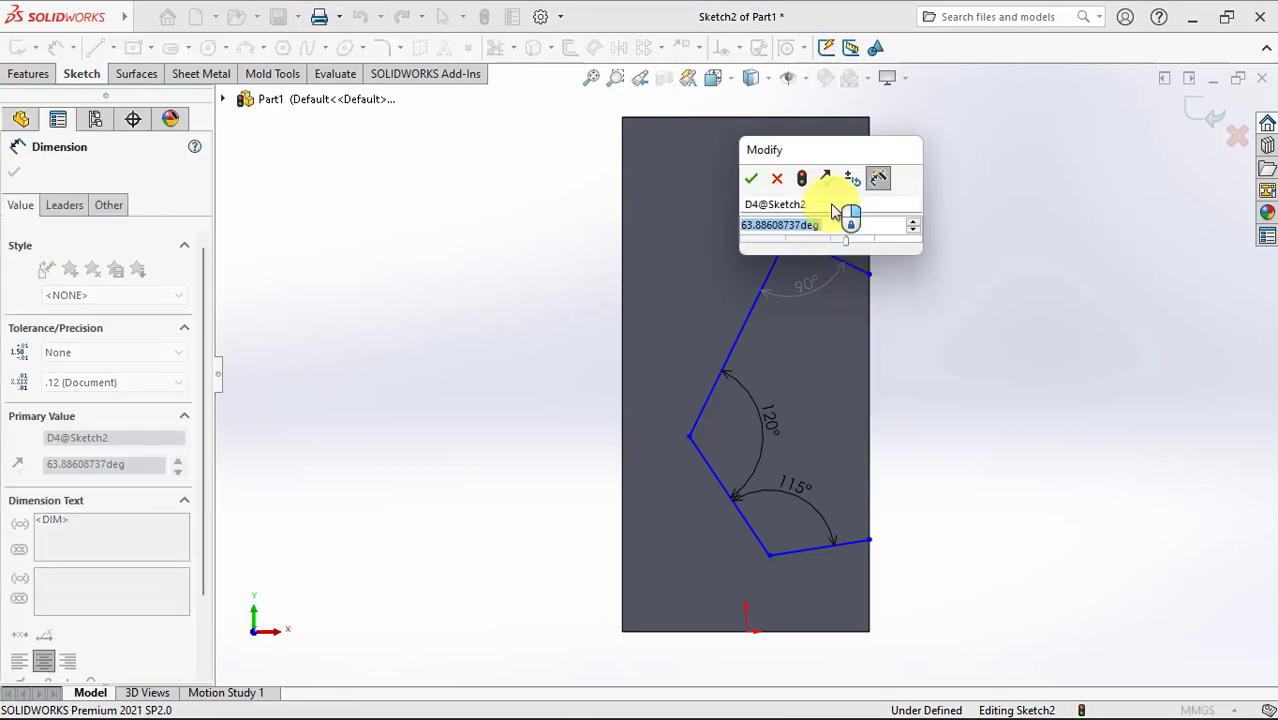
pyautogui.write('75')
pyautogui.click(751, 178)
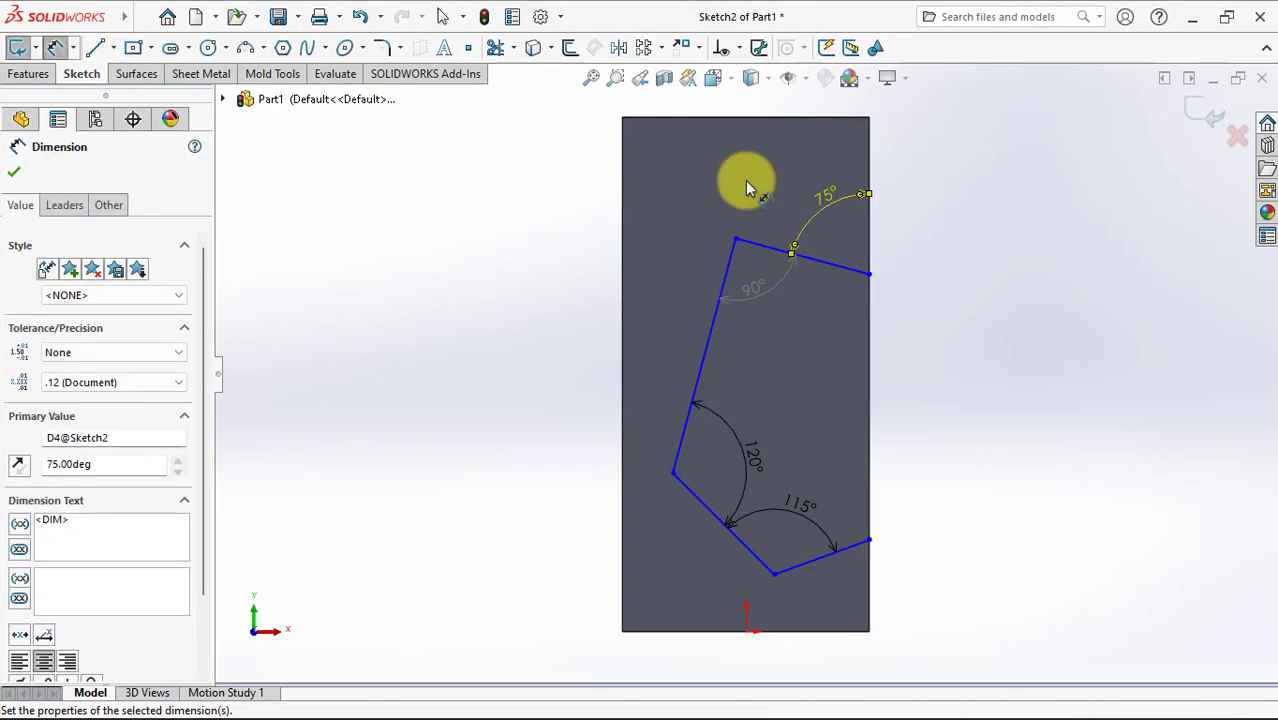
pyautogui.click(810, 560)
pyautogui.click(868, 588)
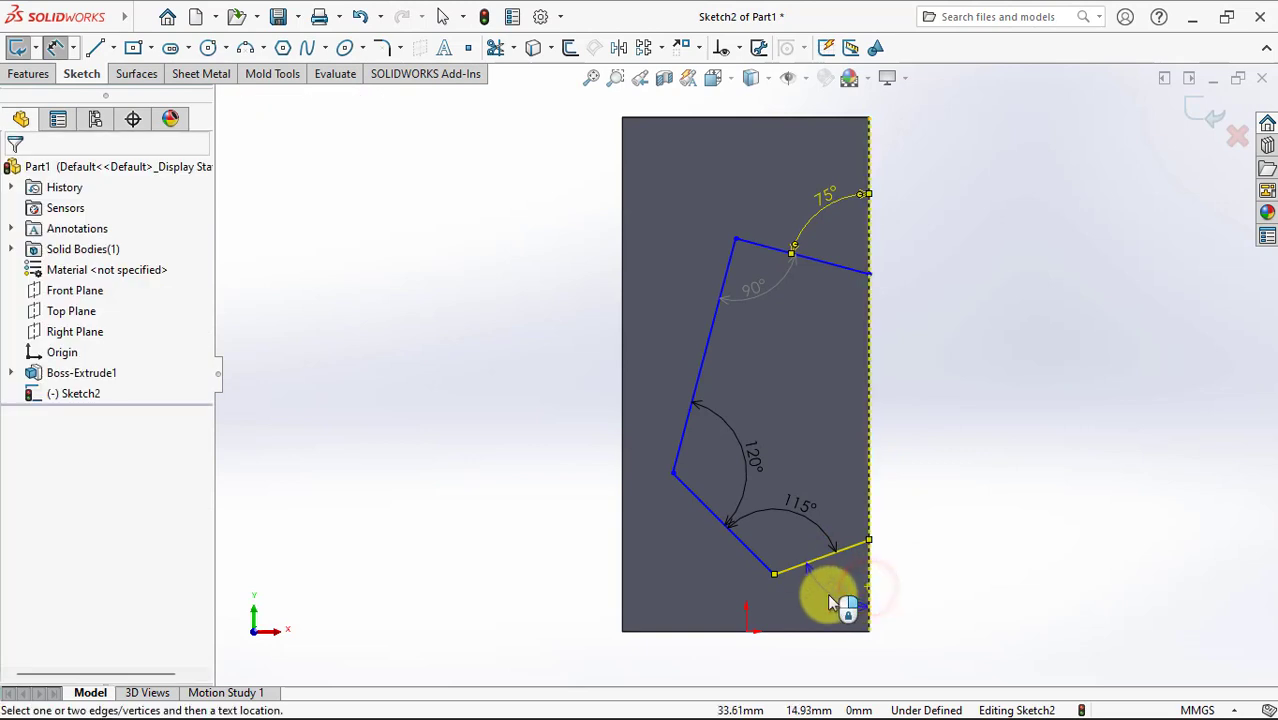
pyautogui.click(827, 593)
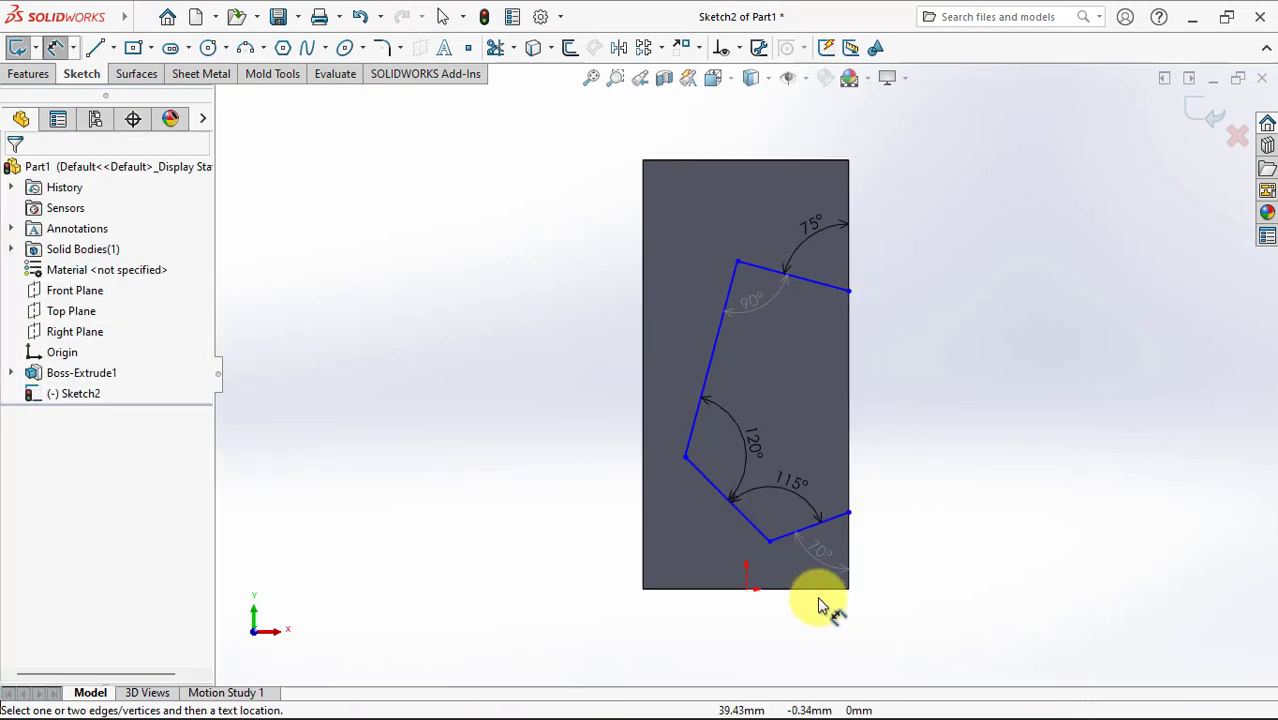
# Step: Place the lower right endpoint 45 mm above the bottom edge, 116 mm below the upper one
pyautogui.click(847, 514)
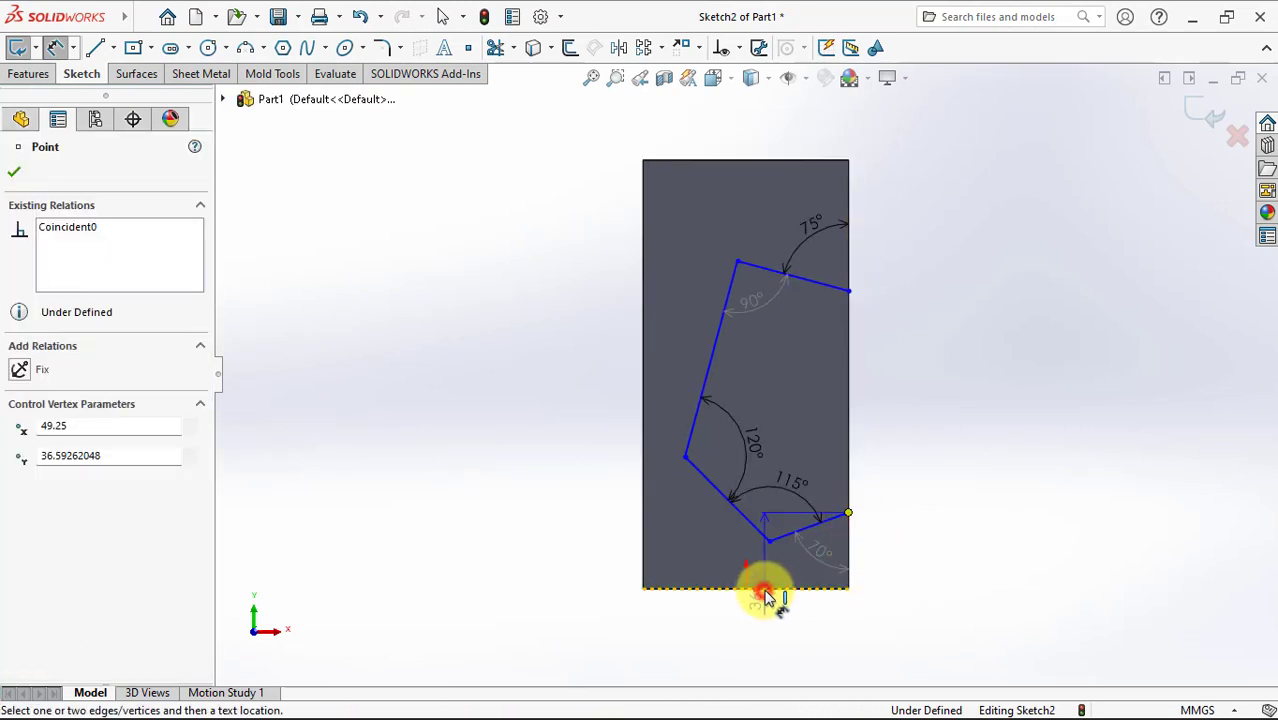
pyautogui.click(765, 597)
pyautogui.click(888, 546)
pyautogui.write('45')
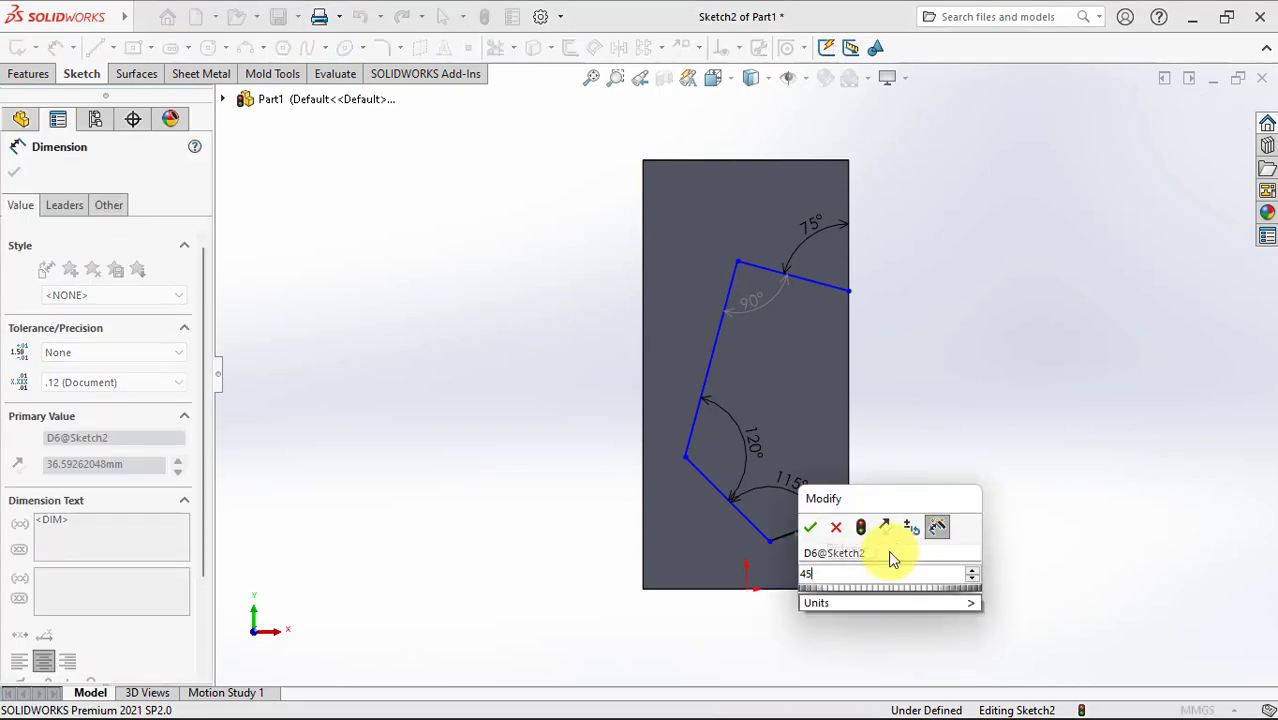
pyautogui.click(810, 527)
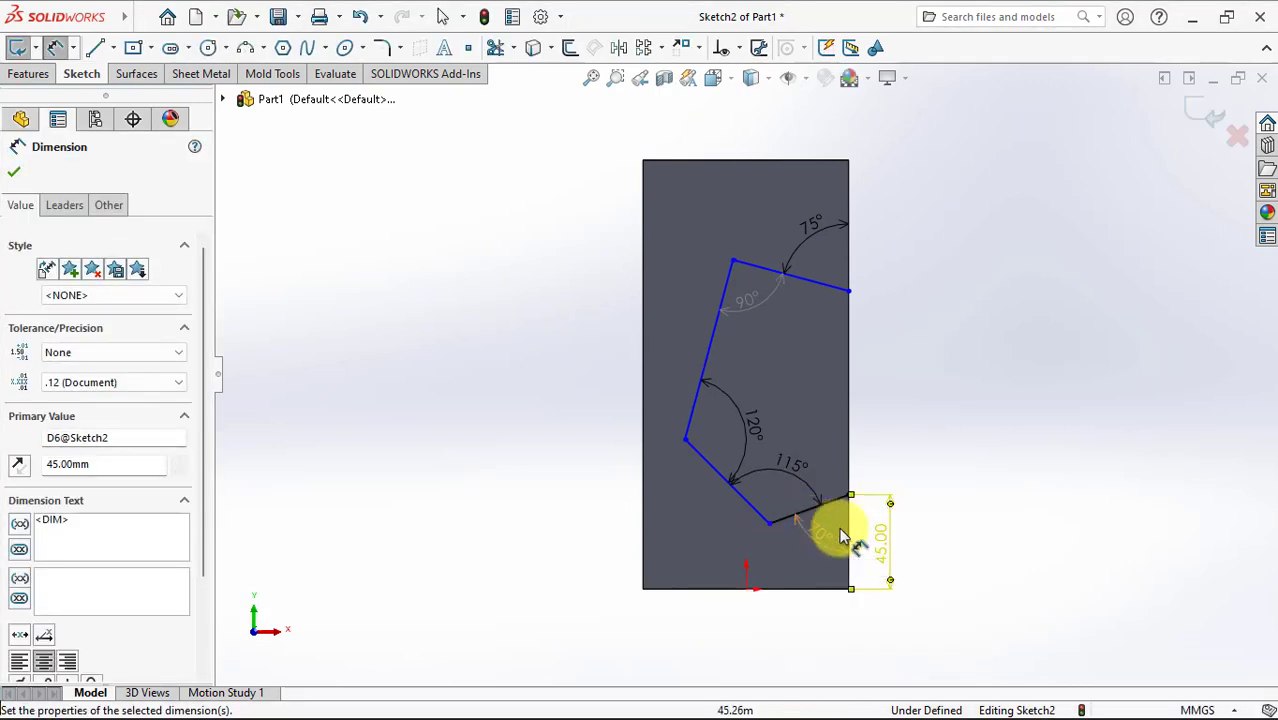
pyautogui.click(848, 291)
pyautogui.click(849, 494)
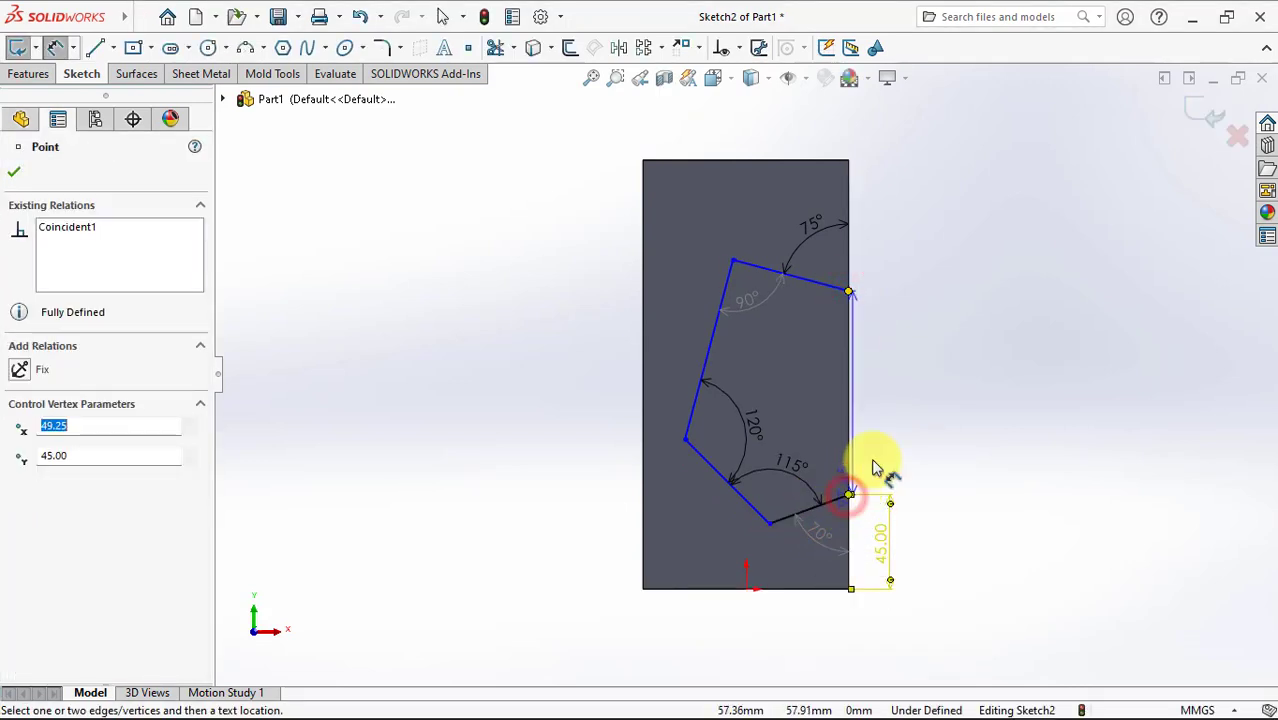
pyautogui.click(895, 390)
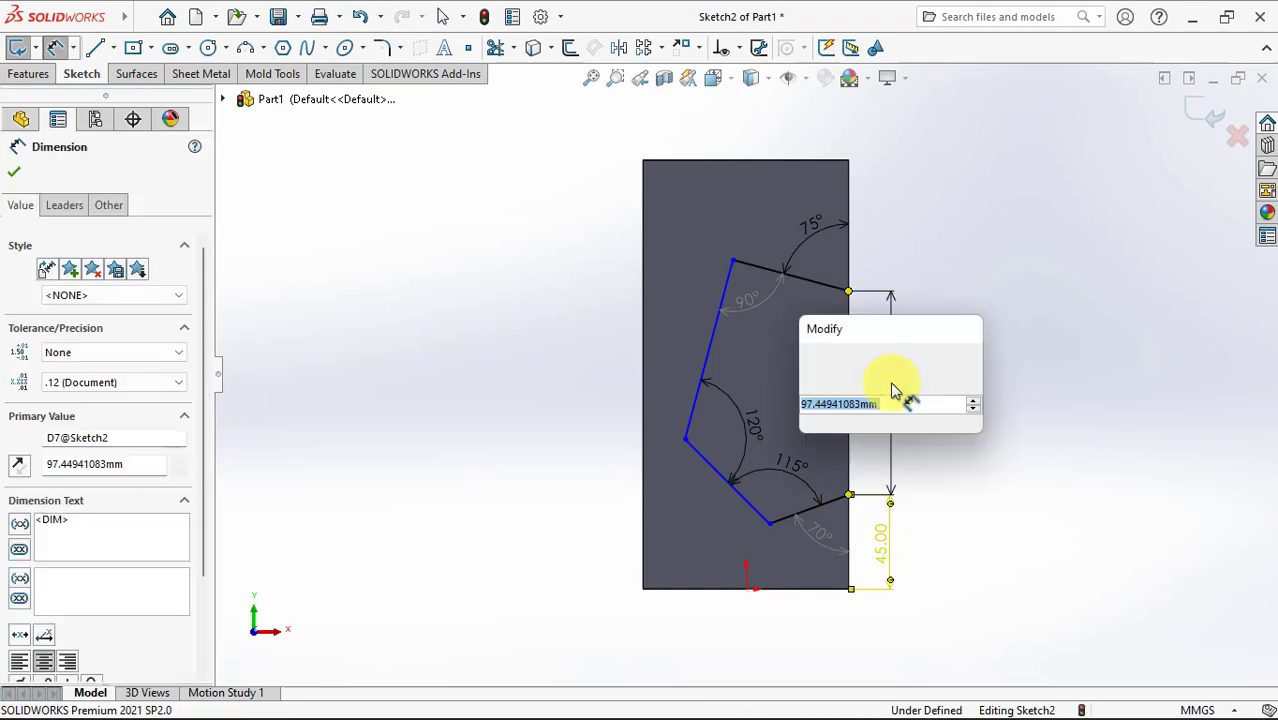
pyautogui.write('116')
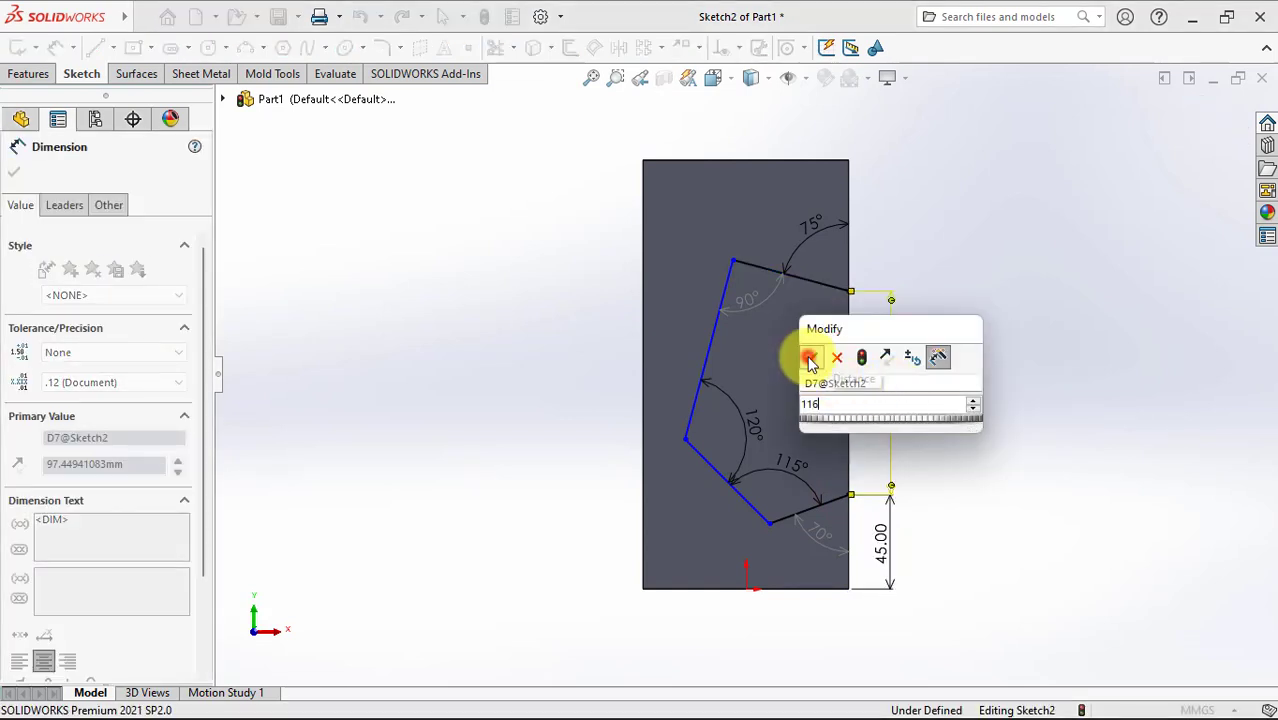
pyautogui.click(811, 357)
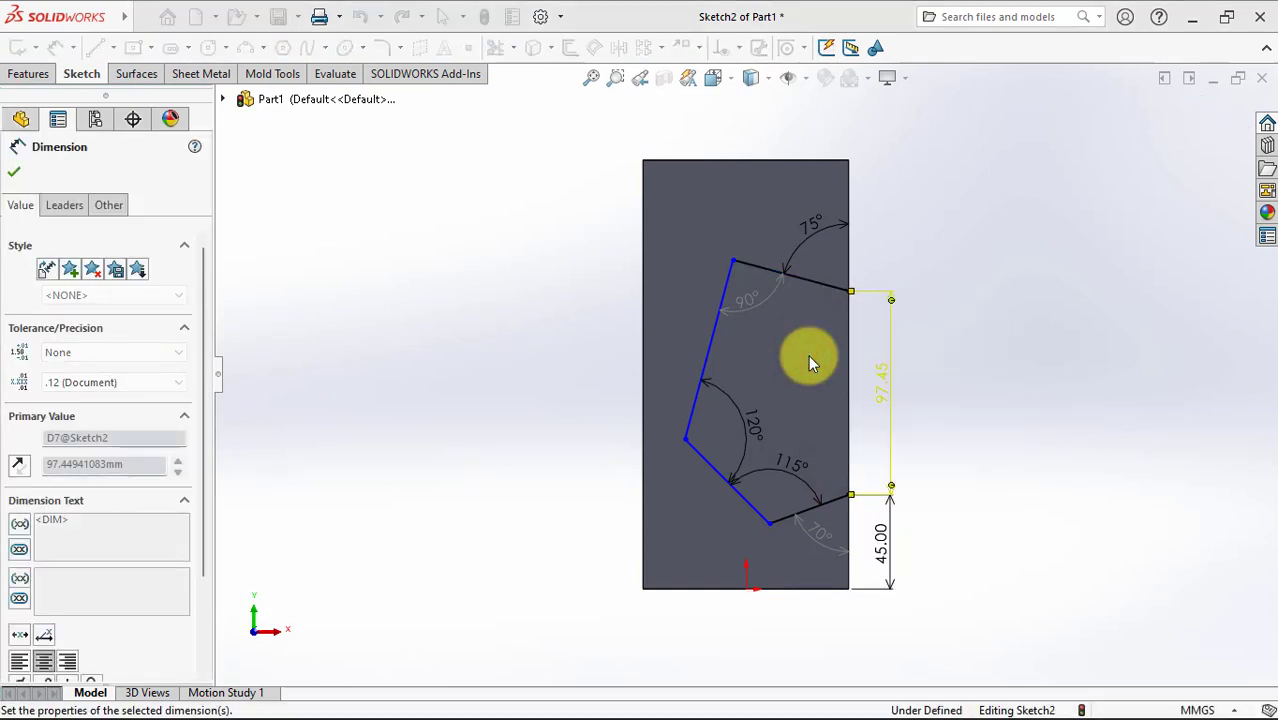
# Step: Dimension the profile's left vertex 71 mm above the block's bottom edge
pyautogui.click(685, 439)
pyautogui.click(703, 597)
pyautogui.click(585, 535)
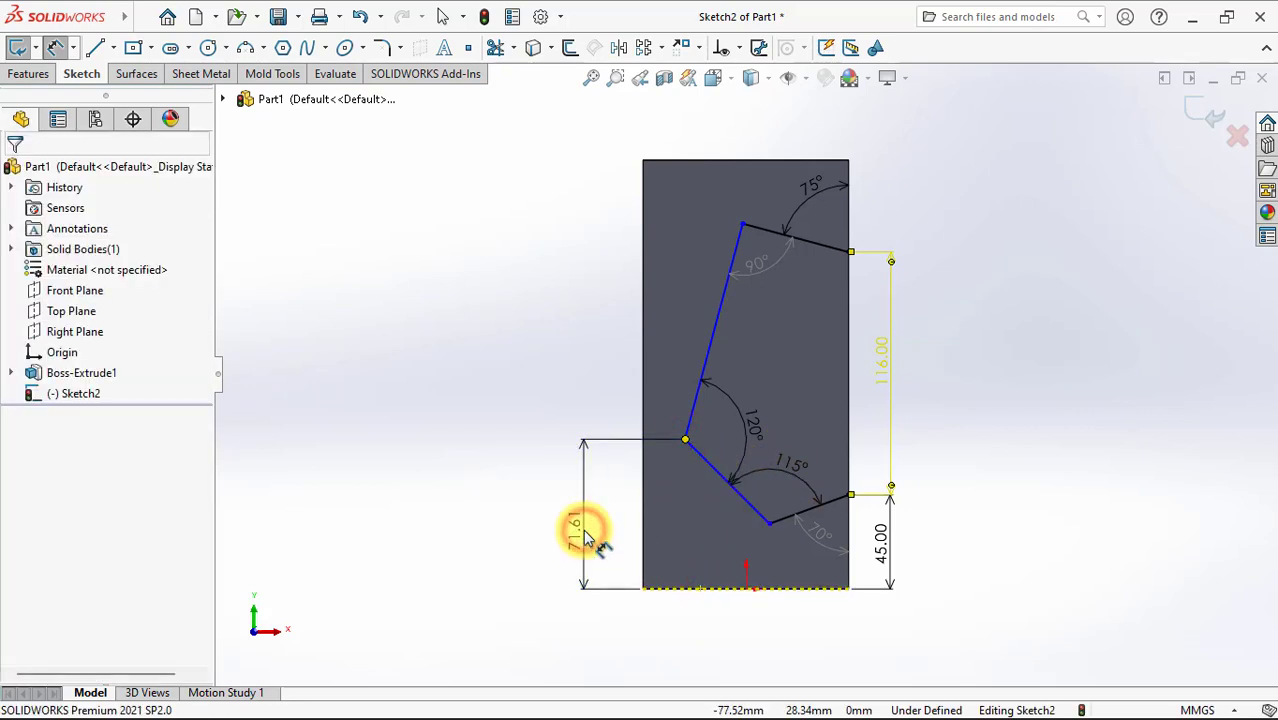
pyautogui.write('71')
pyautogui.click(503, 504)
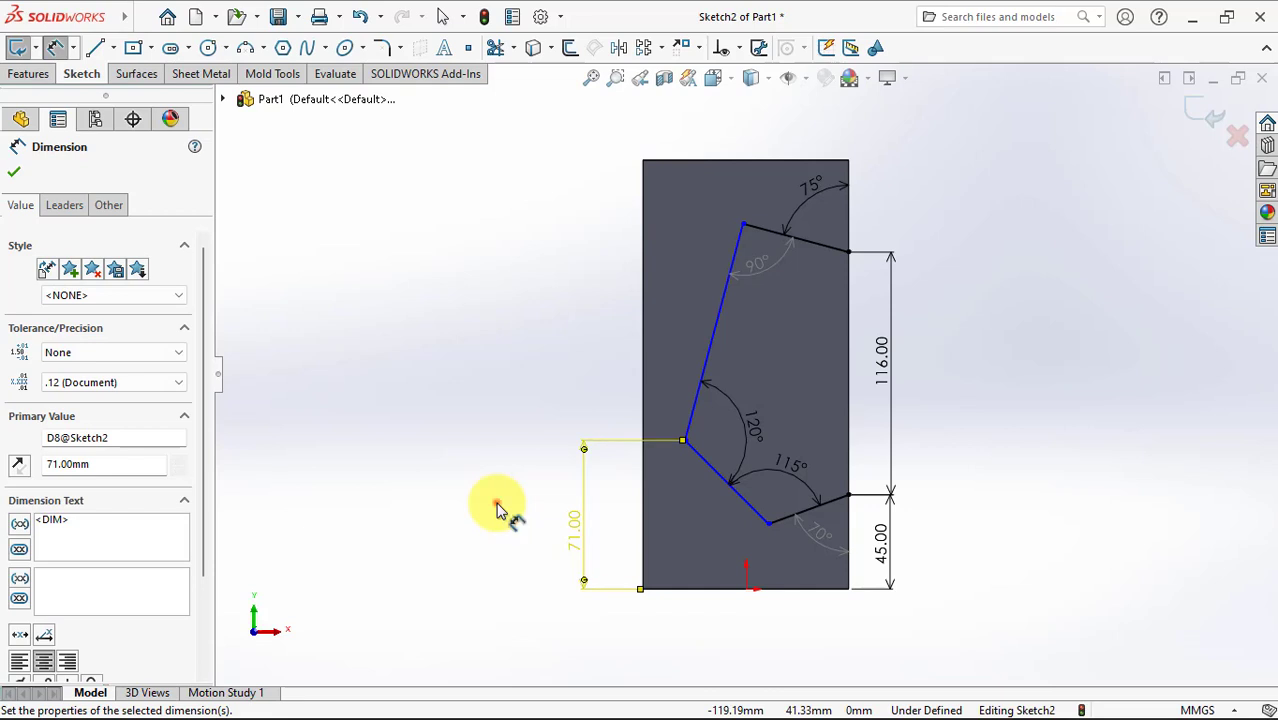
pyautogui.click(500, 510)
pyautogui.press('Escape')
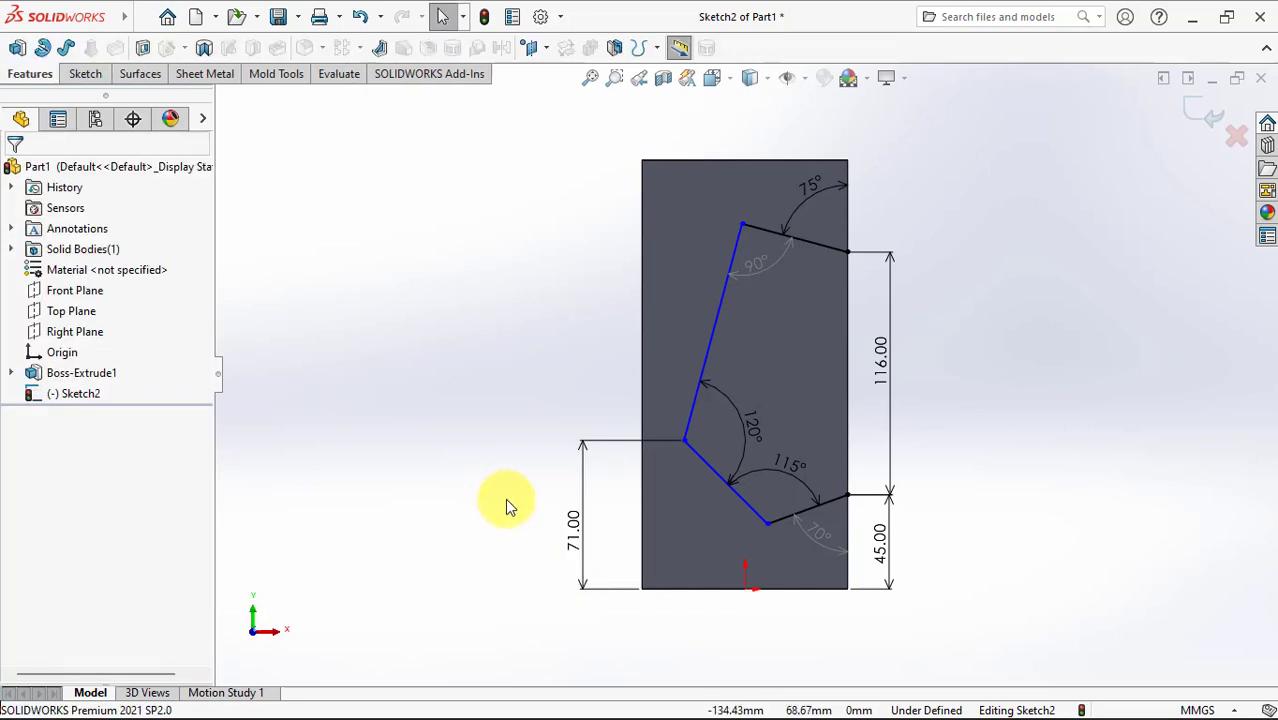
# Step: Set the left vertex 18.5 mm from the block's left edge
pyautogui.click(82, 74)
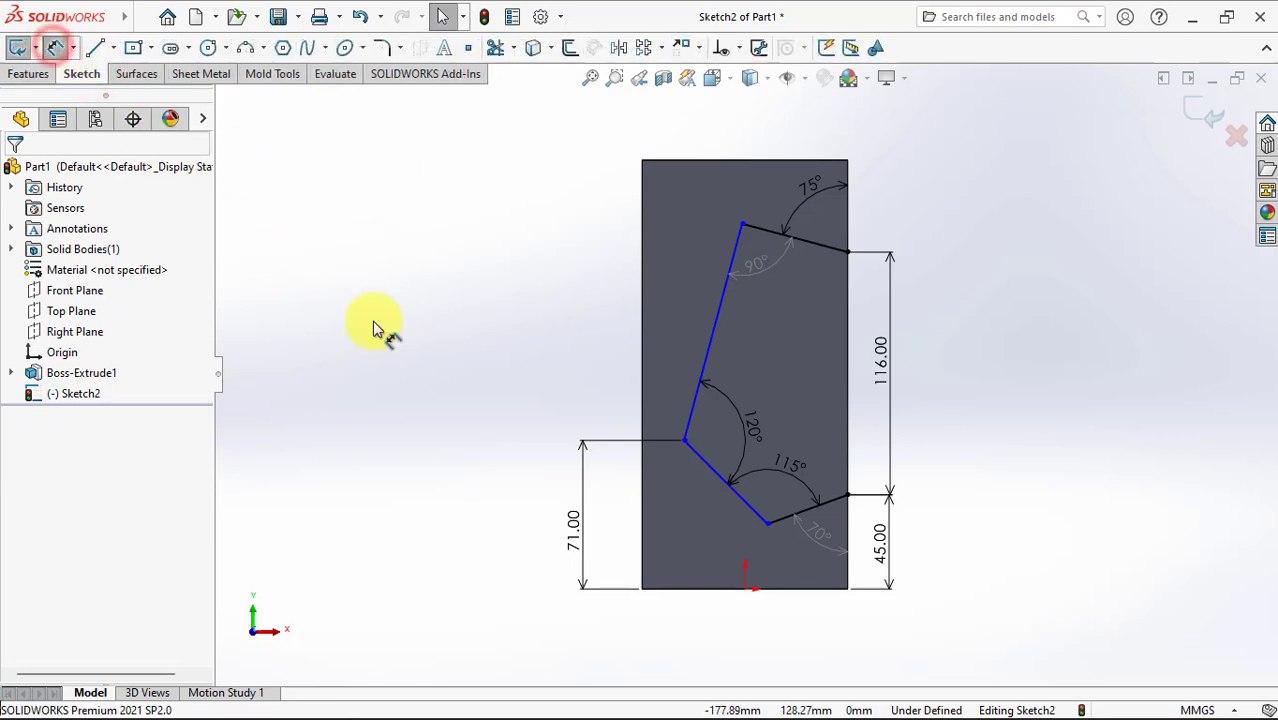
pyautogui.click(684, 441)
pyautogui.click(643, 511)
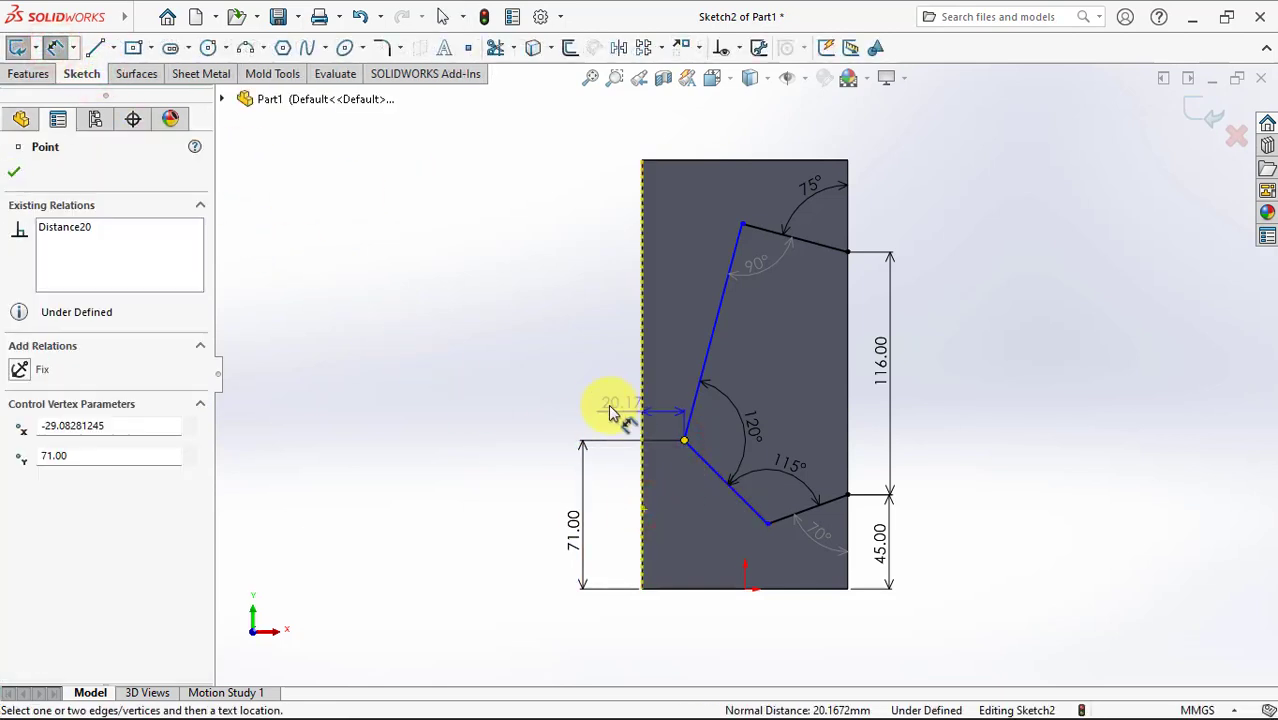
pyautogui.click(597, 398)
pyautogui.write('18.5')
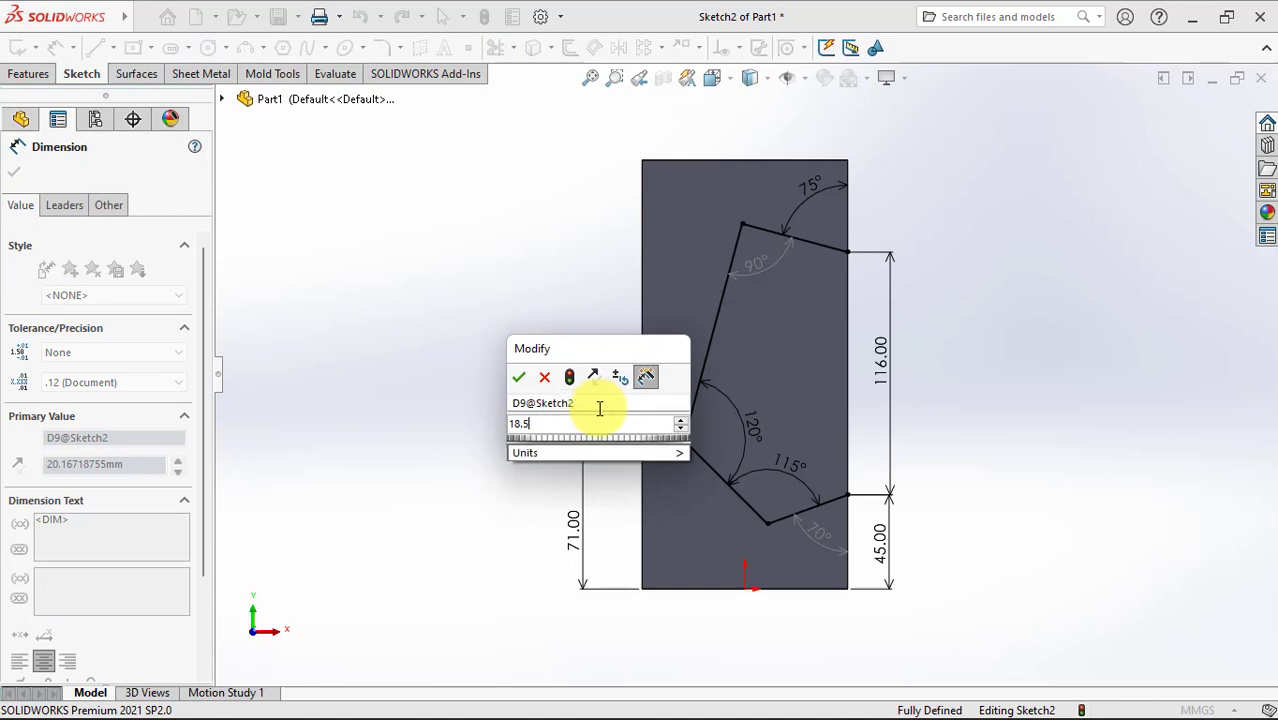
pyautogui.click(520, 380)
pyautogui.click(517, 378)
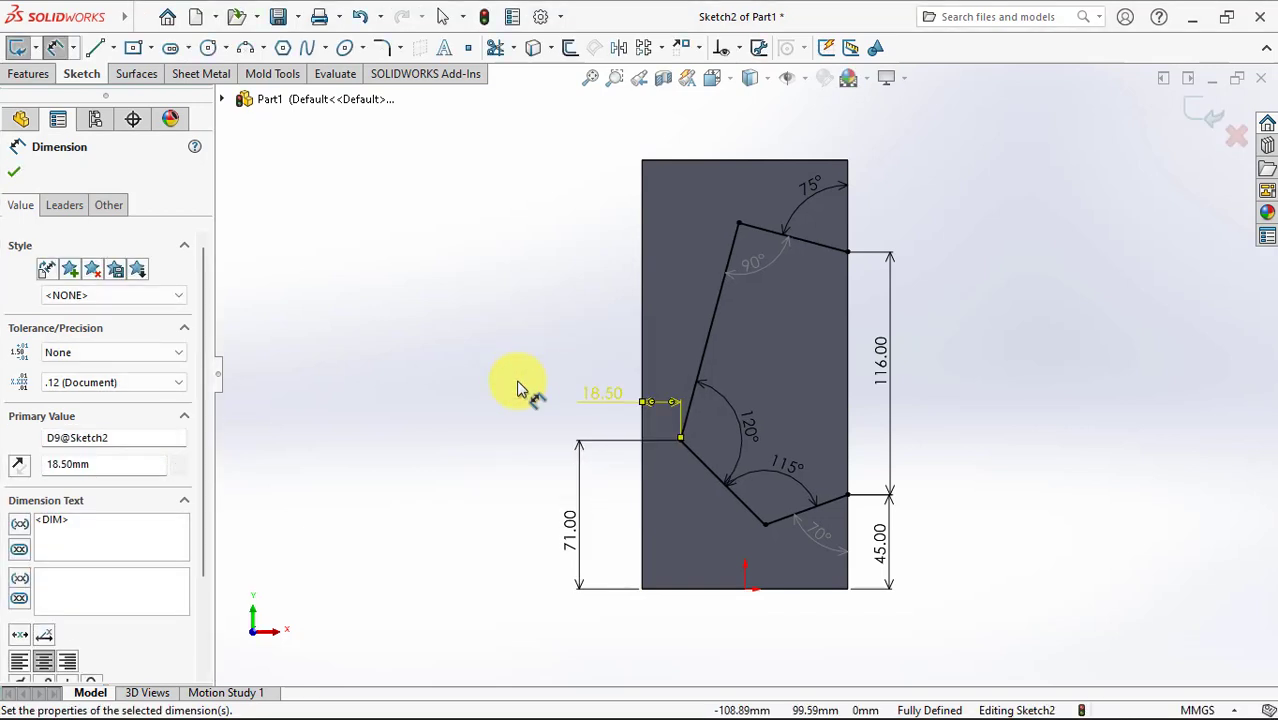
# Step: Fillet the profile's left corner R10 and bottom corner R20
pyautogui.click(388, 47)
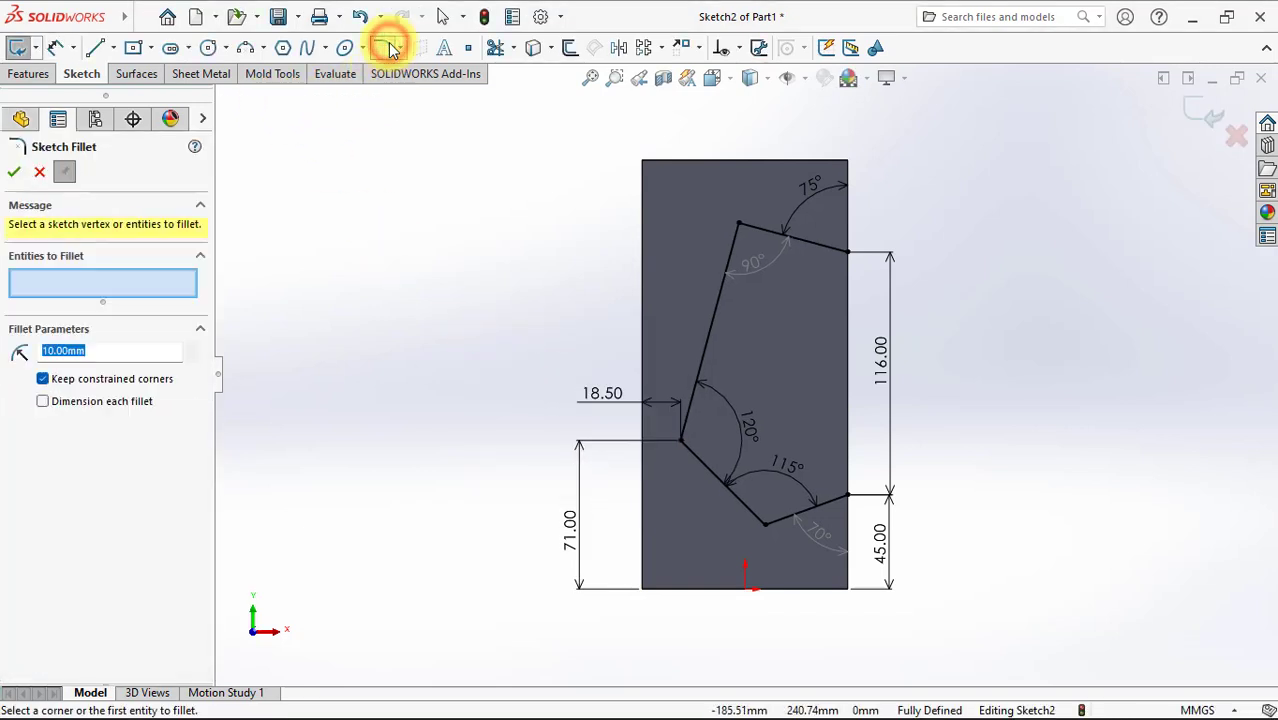
pyautogui.click(681, 443)
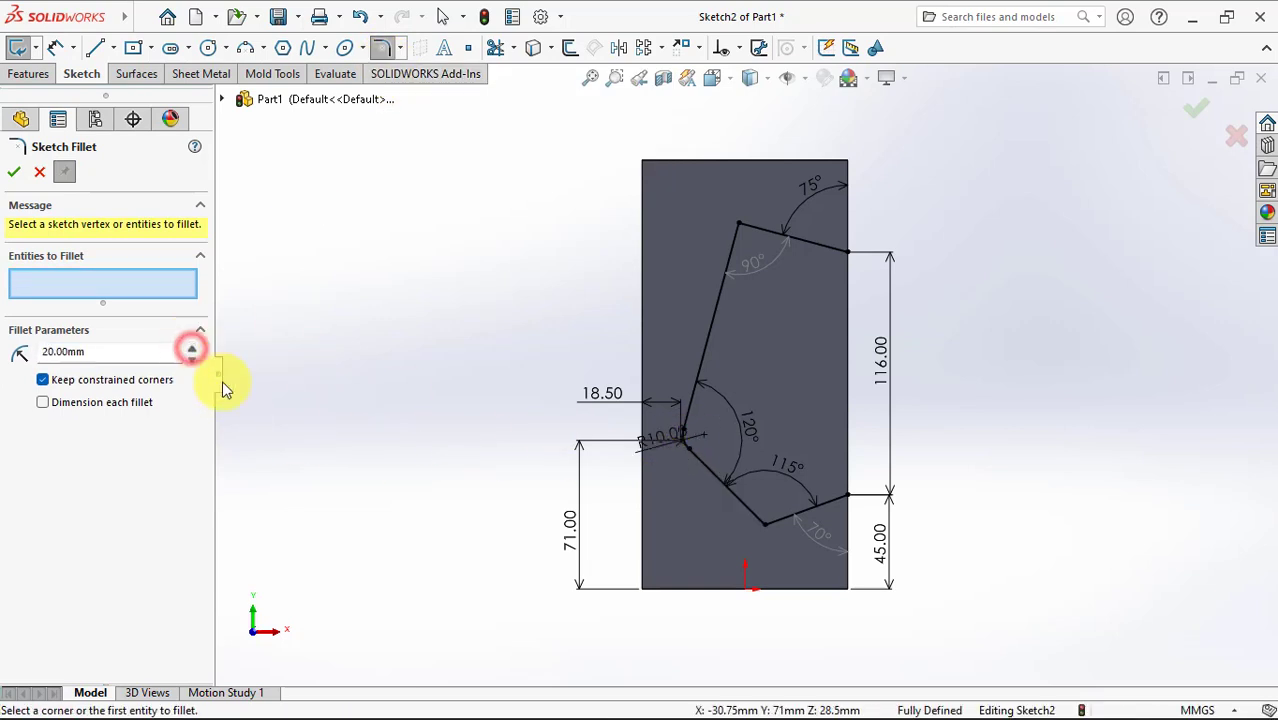
pyautogui.click(760, 525)
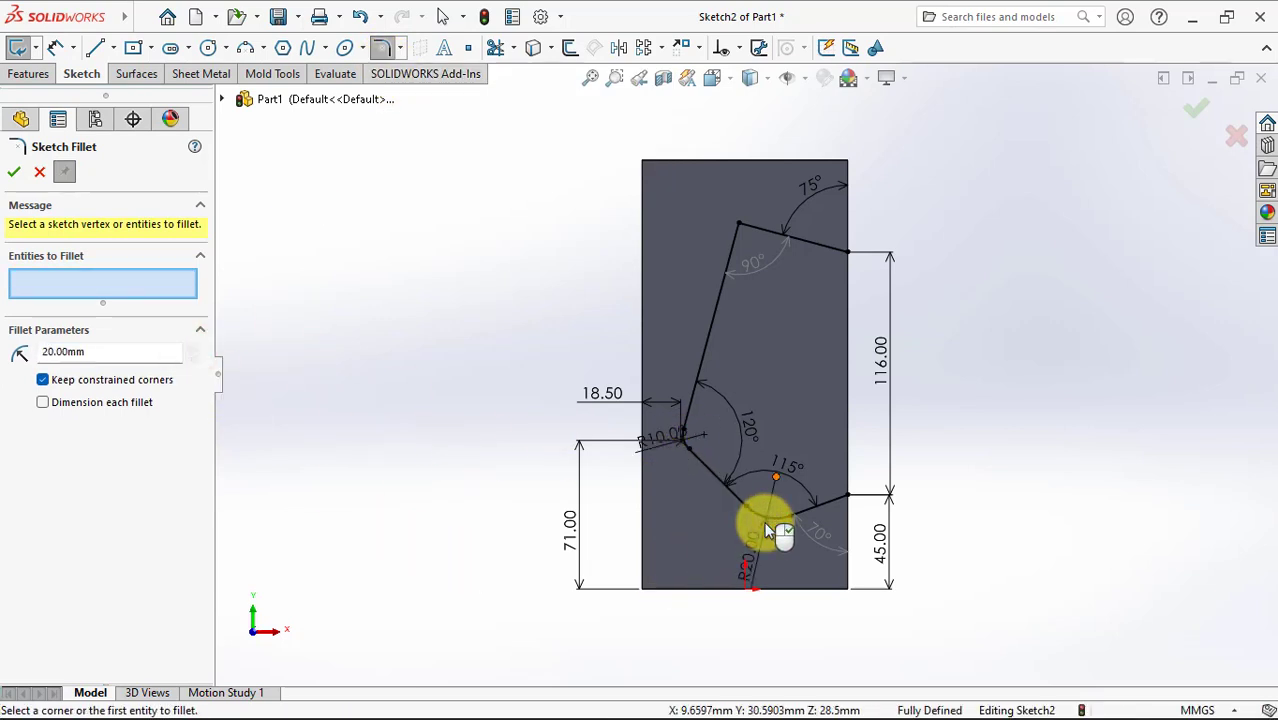
pyautogui.click(15, 173)
# Step: Close the profile with a vertical line joining the two right endpoints
pyautogui.click(847, 251)
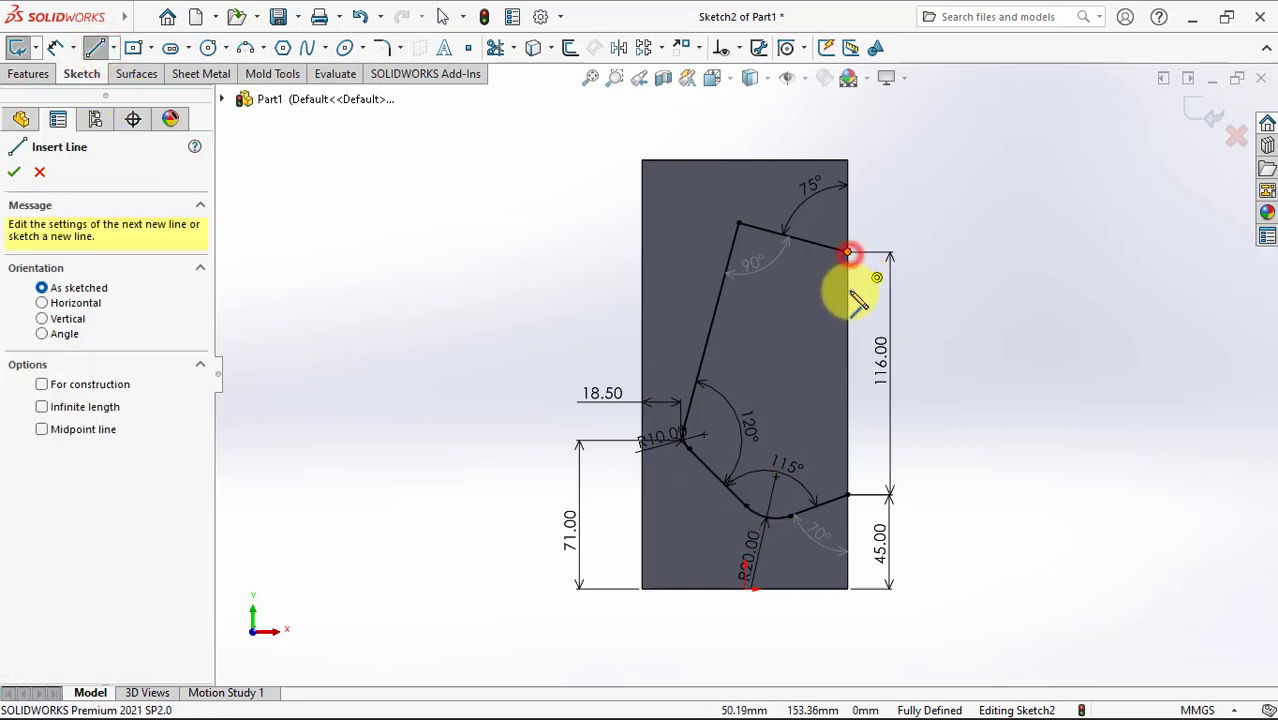
pyautogui.click(847, 495)
pyautogui.rightClick(850, 498)
pyautogui.click(884, 511)
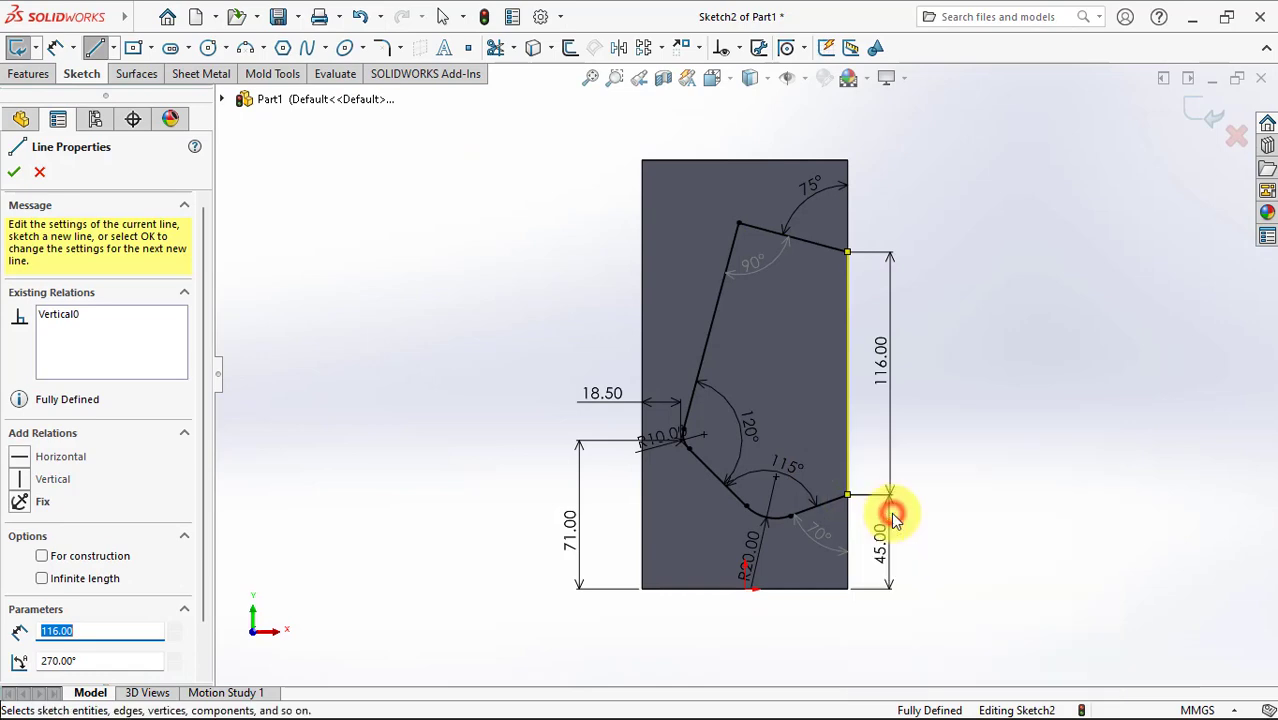
pyautogui.click(28, 80)
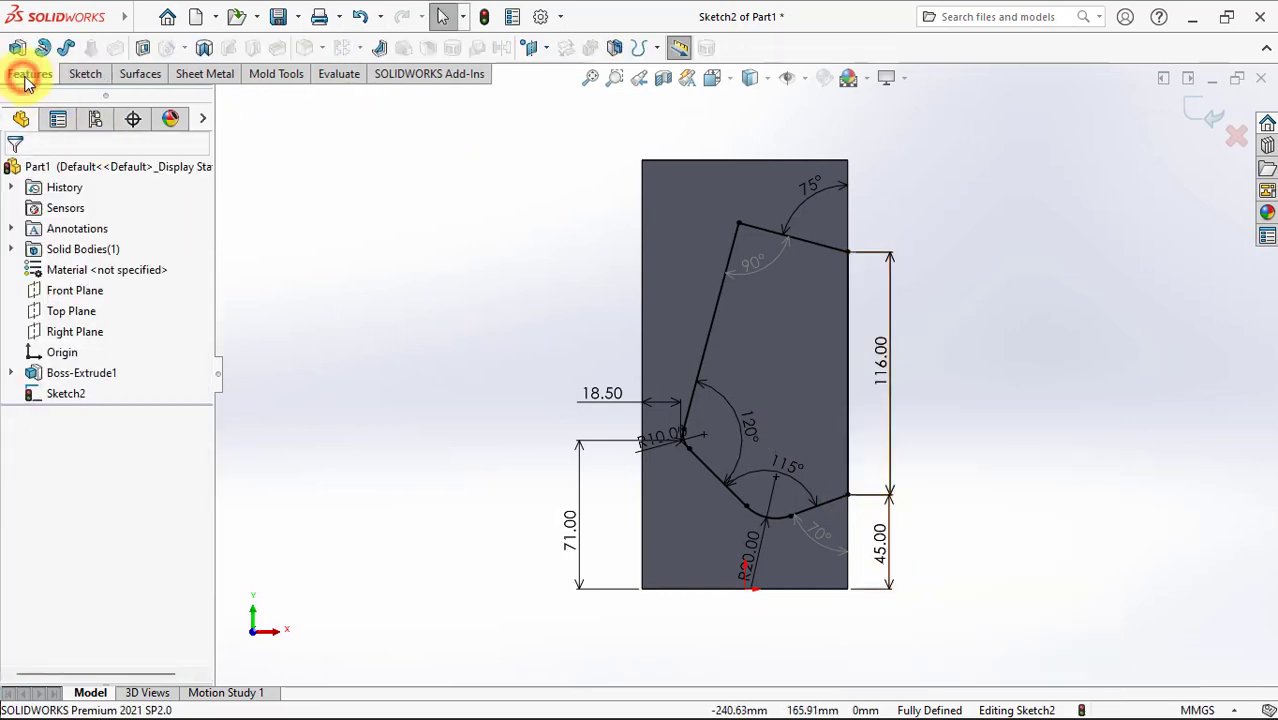
# Step: Set up an extruded cut from a 1.5 mm offset, reversed, Through All, with 72° outward draft
pyautogui.click(143, 52)
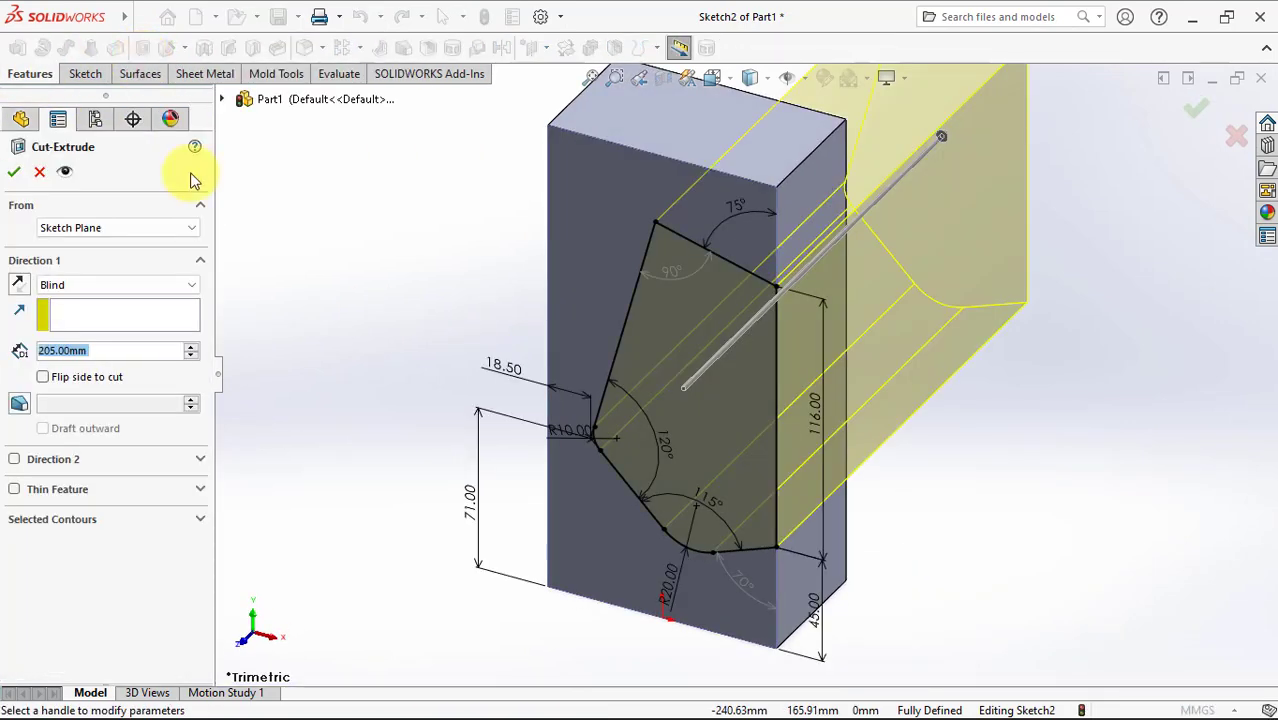
pyautogui.click(128, 230)
pyautogui.click(130, 278)
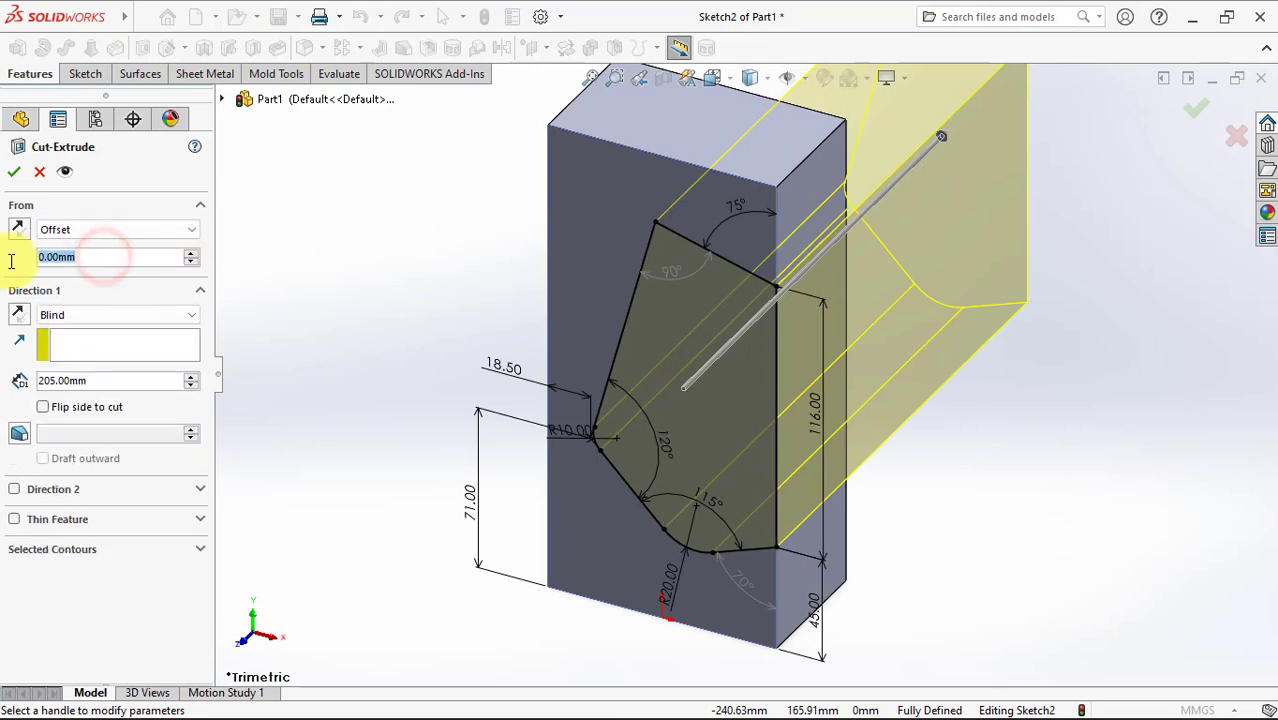
pyautogui.write('1.5')
pyautogui.press('Return')
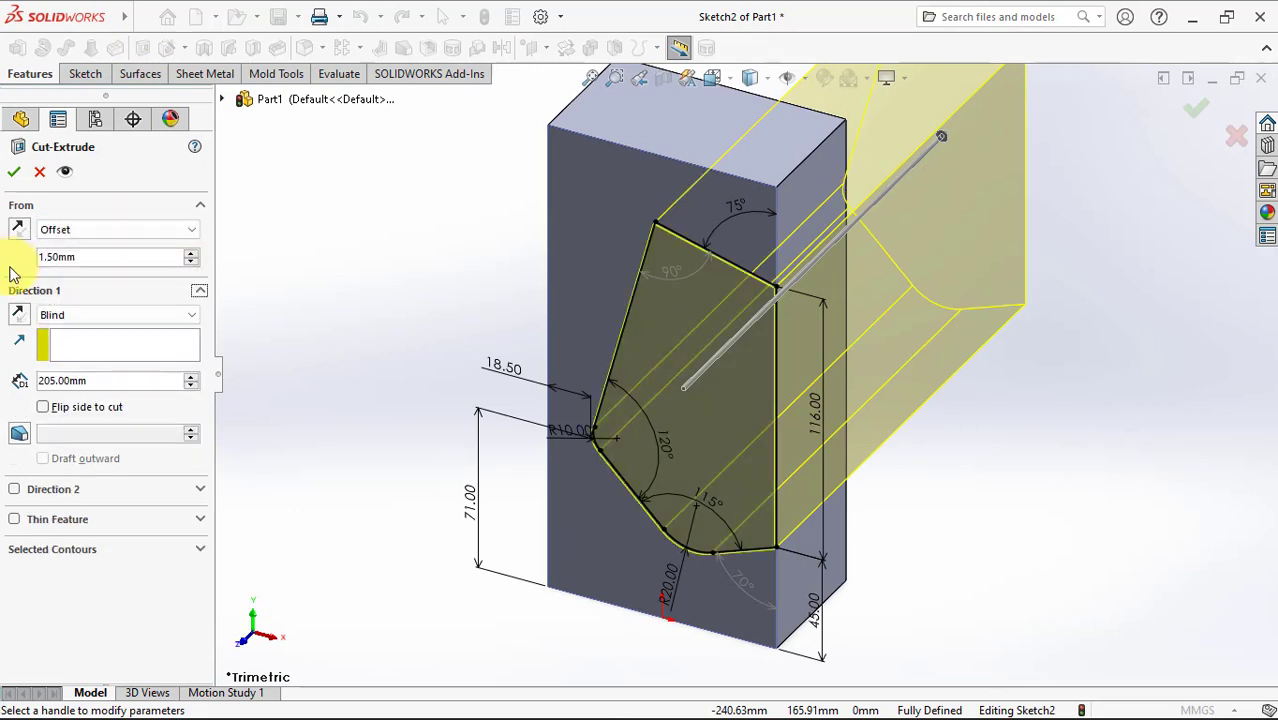
pyautogui.click(20, 315)
pyautogui.click(45, 315)
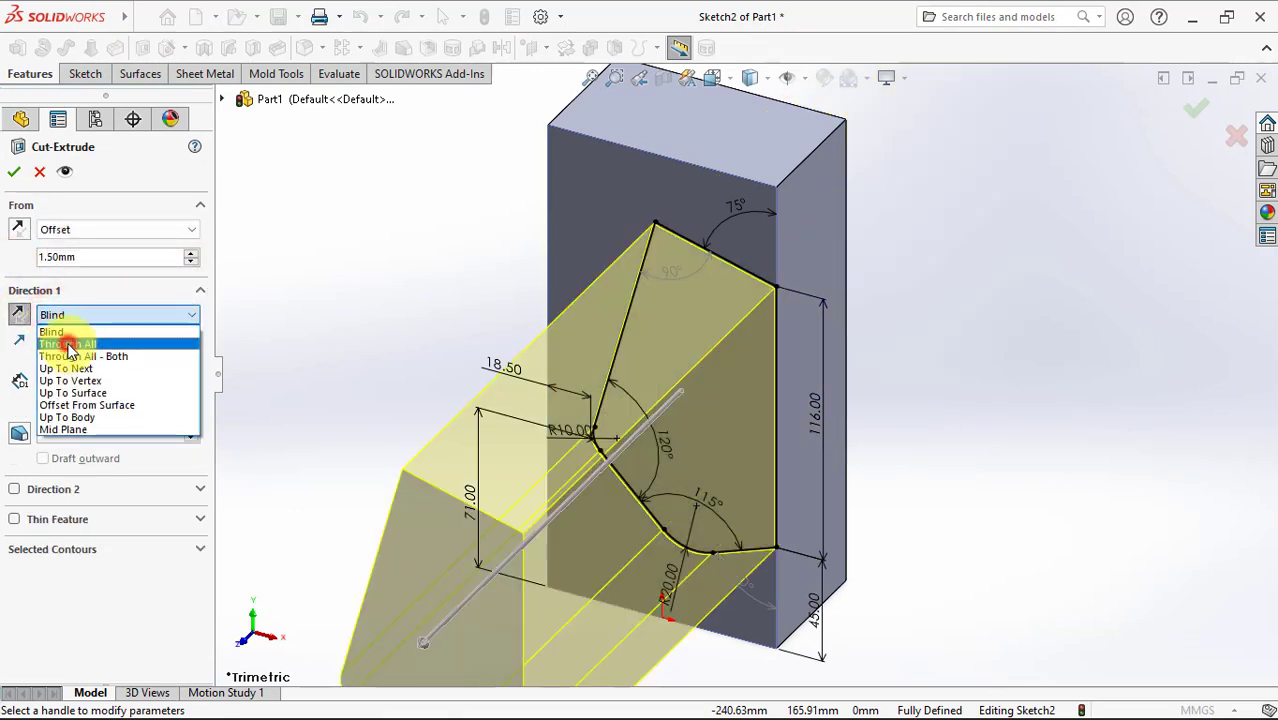
pyautogui.click(50, 338)
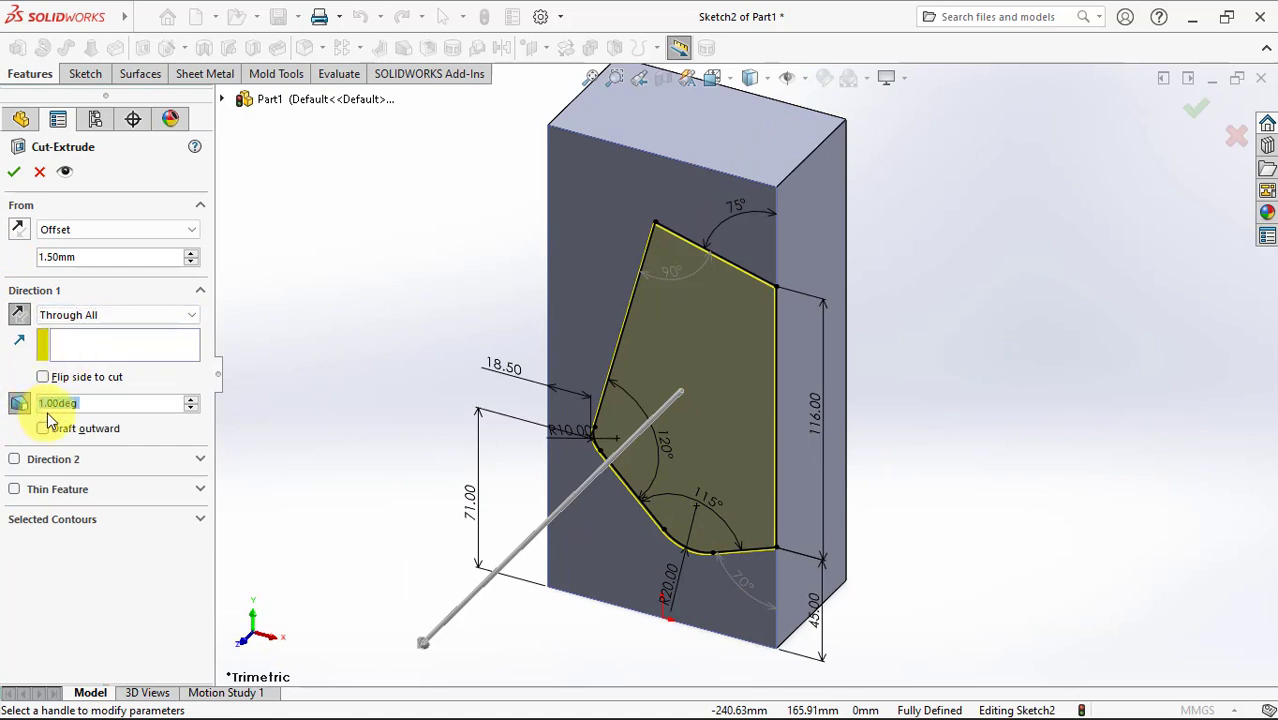
pyautogui.write('72')
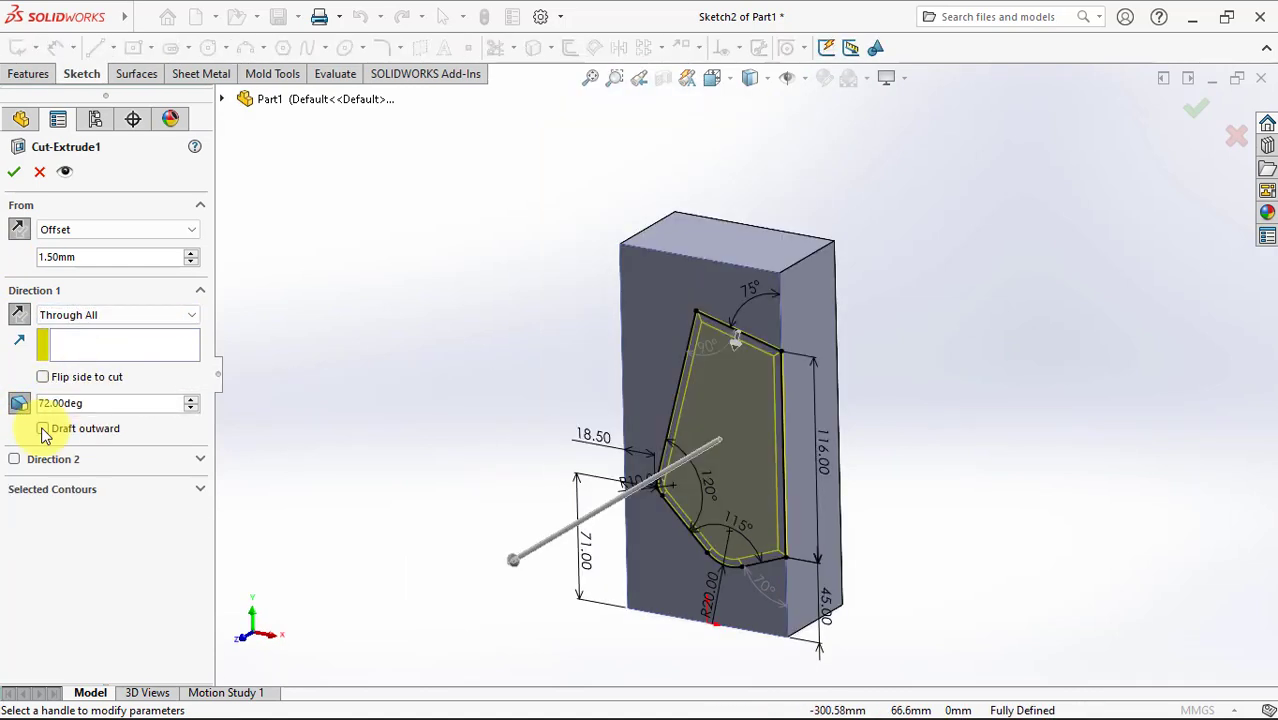
pyautogui.click(43, 429)
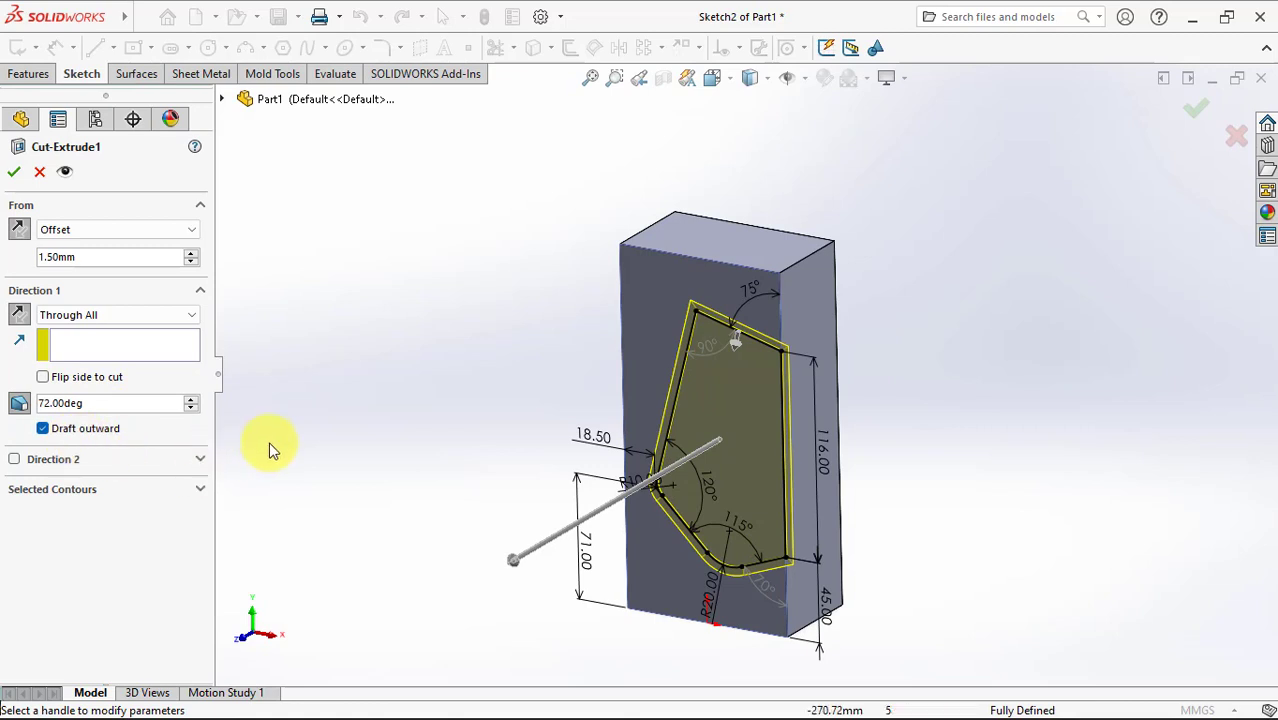
# Step: Apply the pocket cut, then draft its upper inner wall 60° using the pocket floor as neutral plane
pyautogui.click(13, 173)
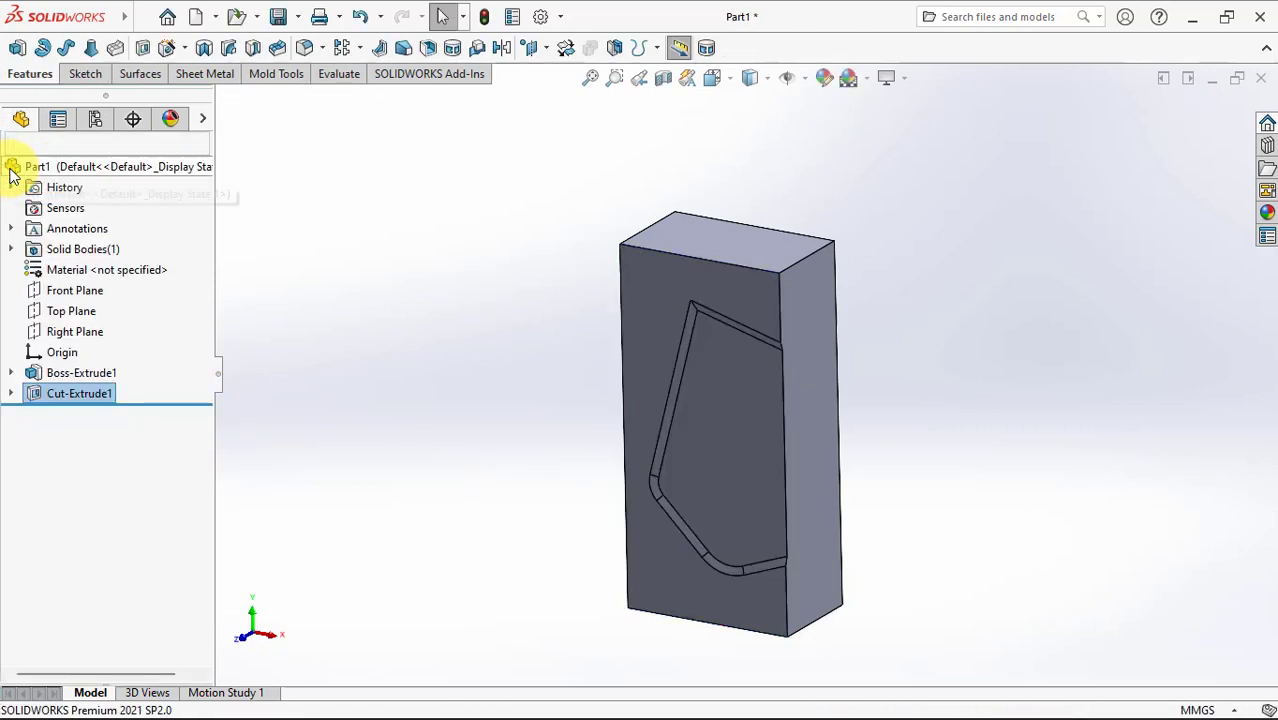
pyautogui.moveTo(439, 440)
pyautogui.mouseDown(button='middle')
pyautogui.moveTo(455, 384)
pyautogui.moveTo(419, 297)
pyautogui.mouseUp(button='middle')
pyautogui.scroll(-3, 455, 390)
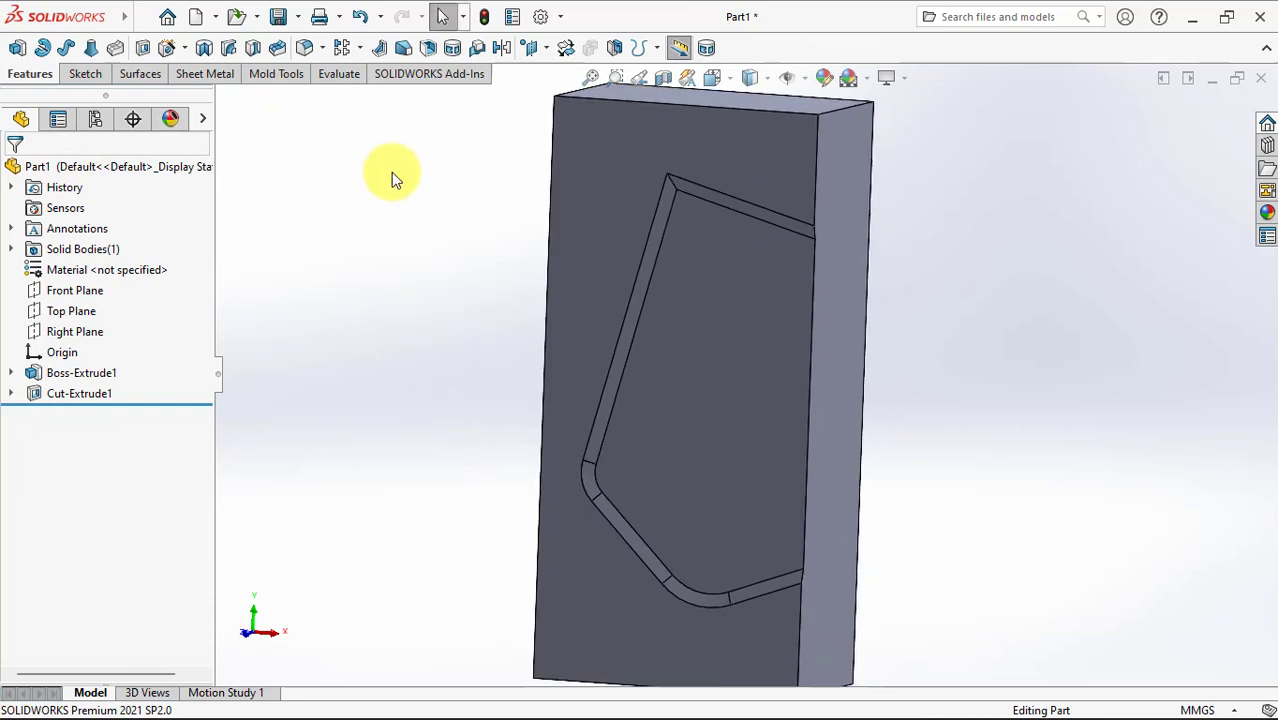
pyautogui.click(404, 49)
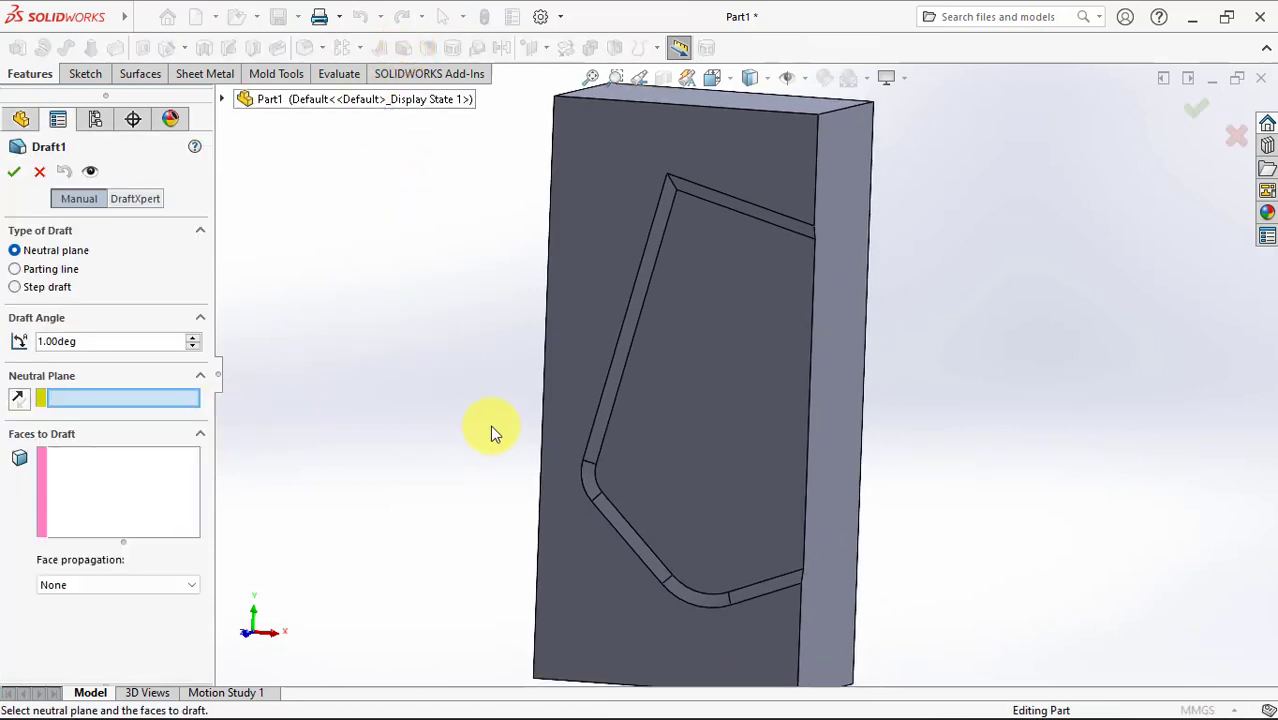
pyautogui.click(700, 381)
pyautogui.scroll(-1, 670, 370)
pyautogui.scroll(-3, 773, 163)
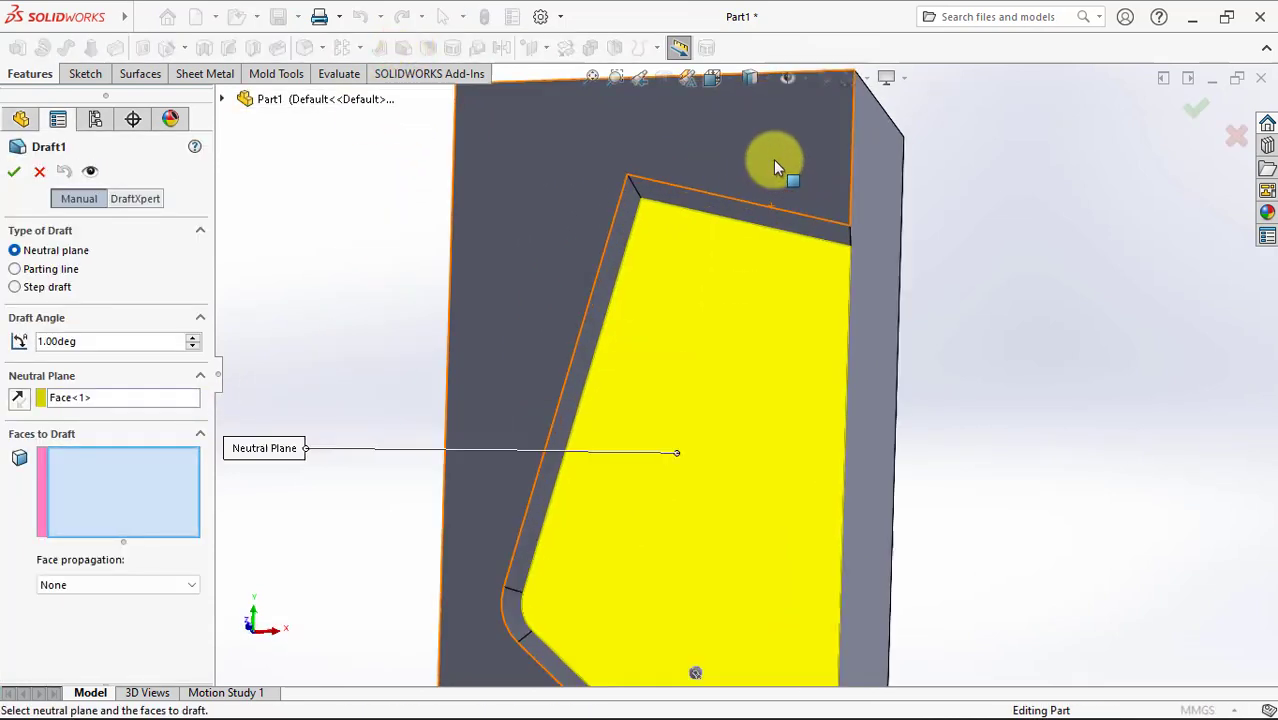
pyautogui.scroll(-2, 748, 228)
pyautogui.click(741, 234)
pyautogui.click(87, 377)
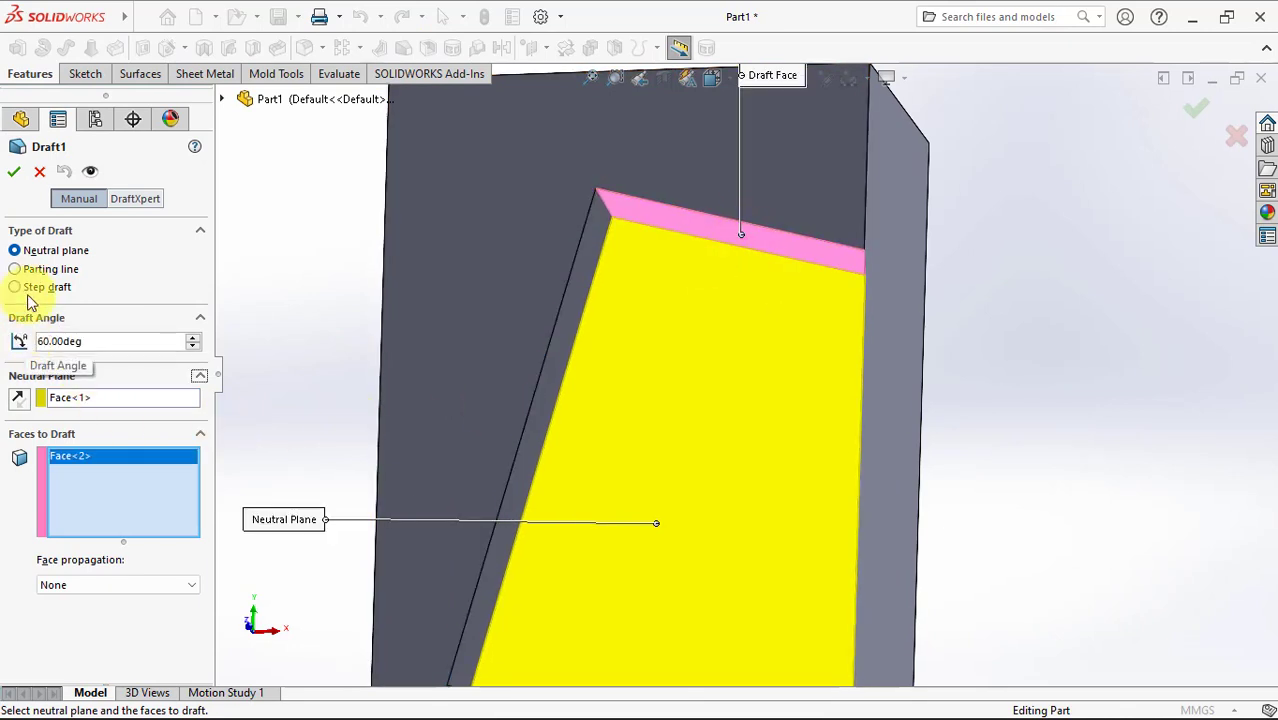
pyautogui.click(14, 173)
# Step: Apply a 4 mm fillet to the short edge at the pocket's upper-left corner
pyautogui.moveTo(560, 290); pyautogui.dragTo(651, 218, button='middle')
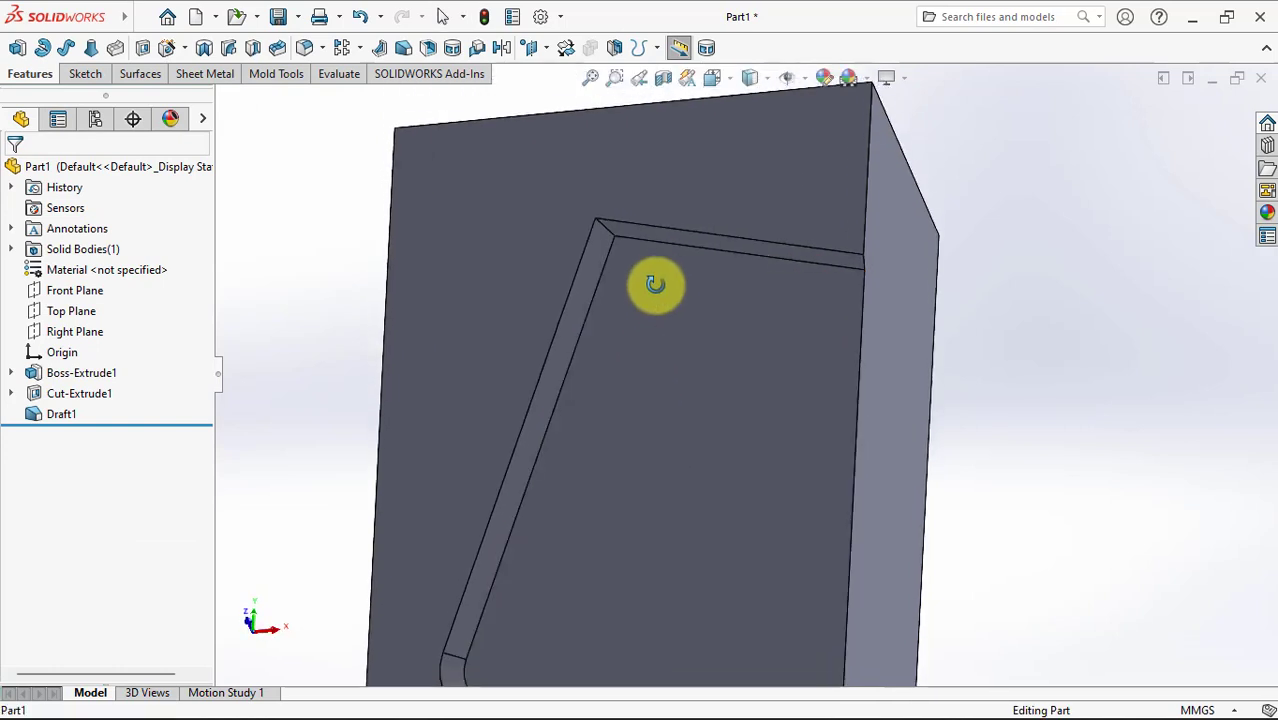
pyautogui.click(305, 48)
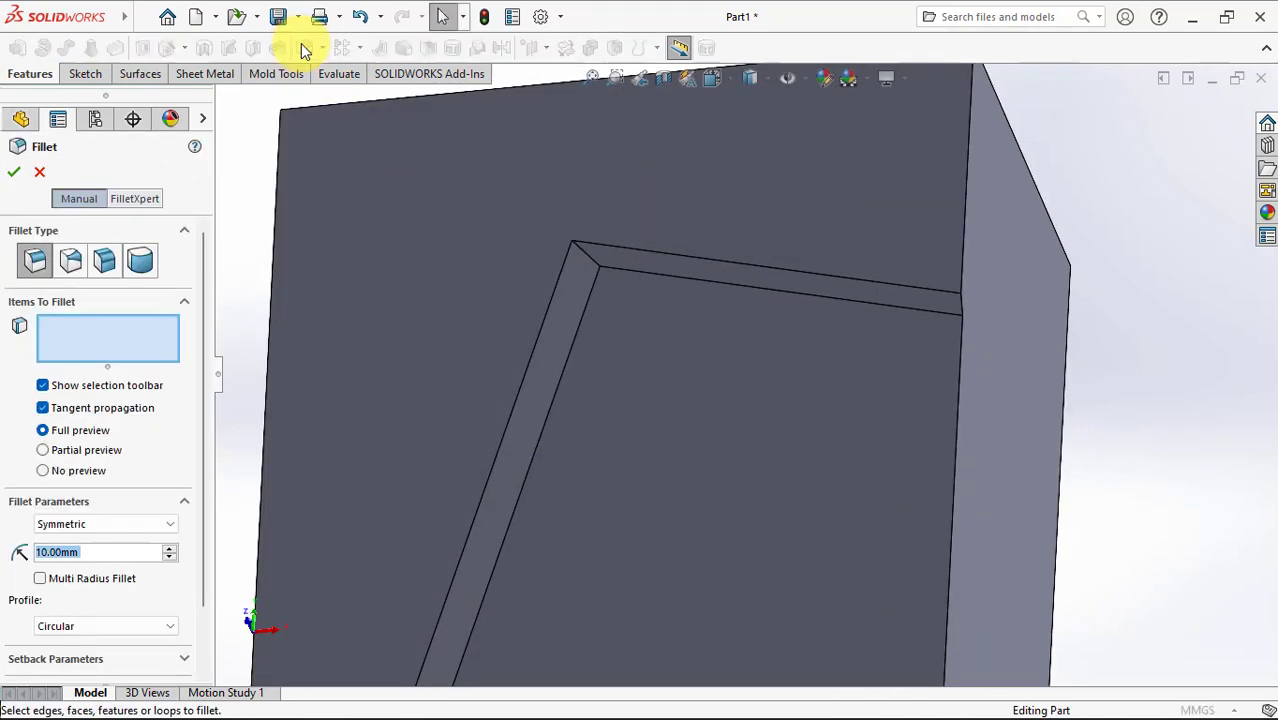
pyautogui.write('4')
pyautogui.press('Tab')
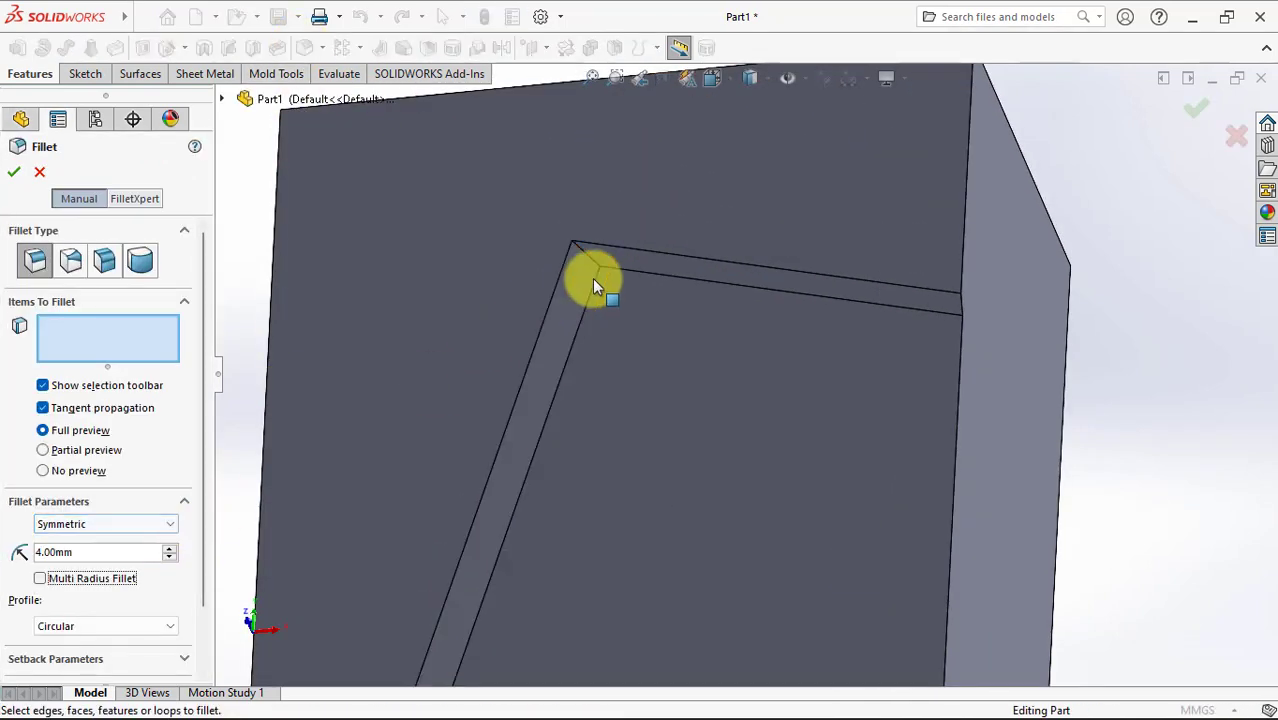
pyautogui.click(594, 266)
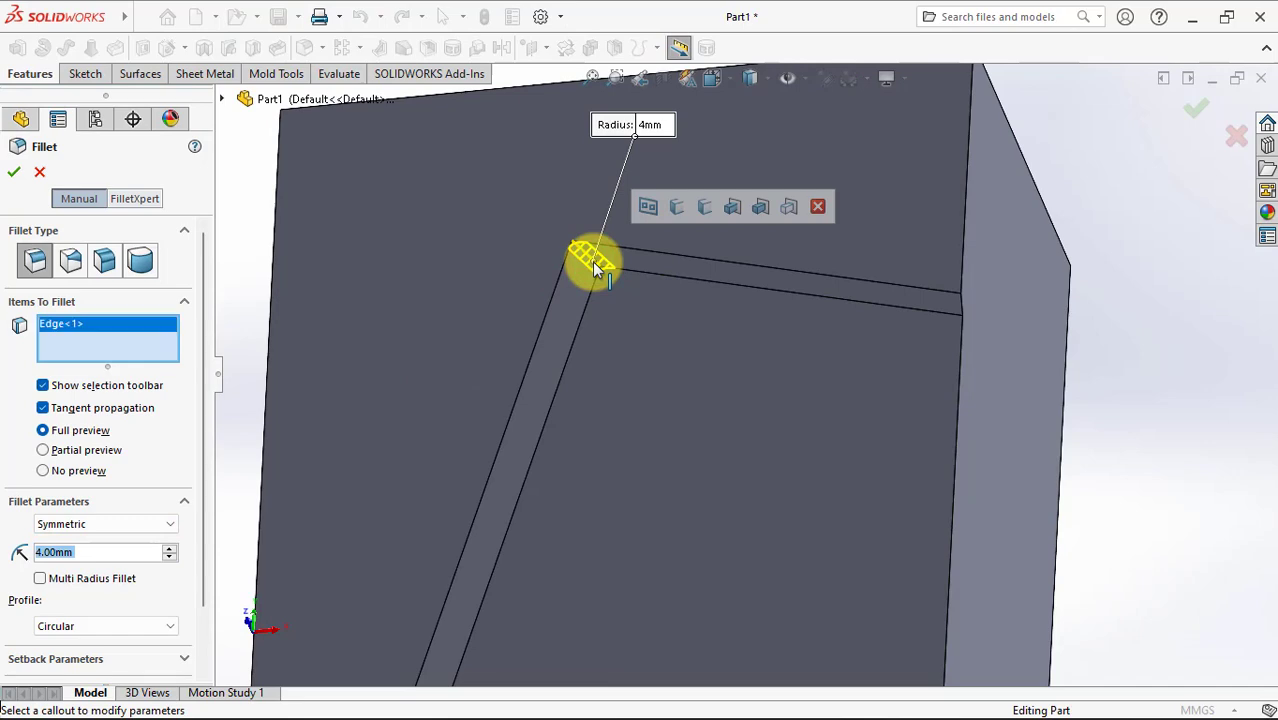
pyautogui.click(12, 176)
pyautogui.scroll(5, 633, 331)
pyautogui.moveTo(633, 331)
pyautogui.mouseDown(button='middle')
pyautogui.moveTo(629, 380)
pyautogui.moveTo(600, 385)
pyautogui.mouseUp(button='middle')
# Step: Mirror Cut-Extrude1, Draft1 and Fillet1 about the Front Plane as a geometry pattern
pyautogui.click(70, 290)
pyautogui.moveTo(428, 398); pyautogui.dragTo(320, 252, button='middle')
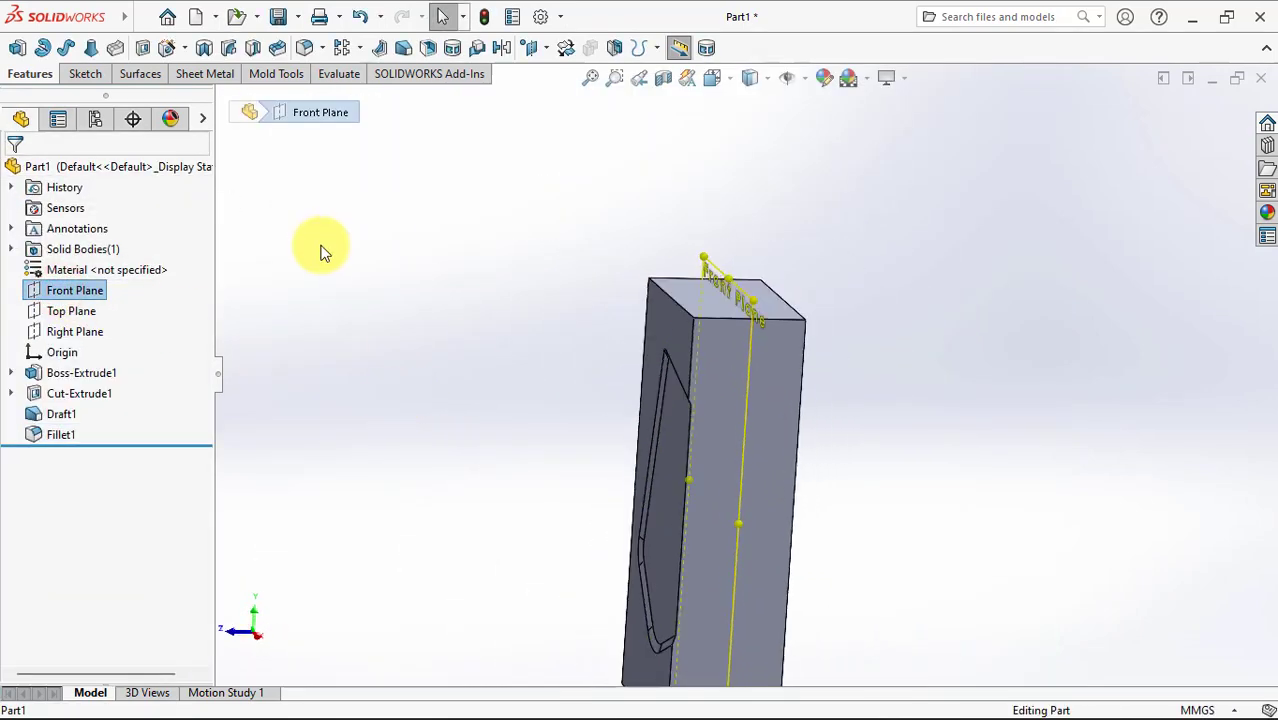
pyautogui.click(502, 47)
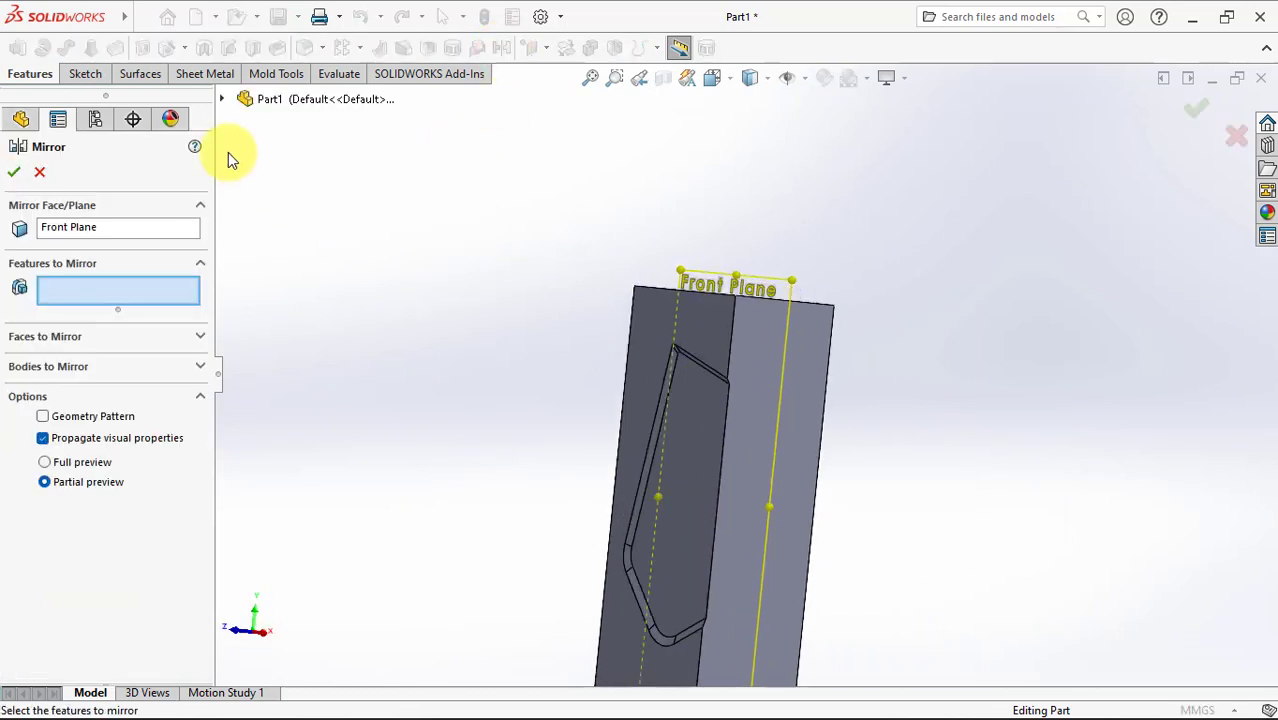
pyautogui.click(224, 101)
pyautogui.click(295, 327)
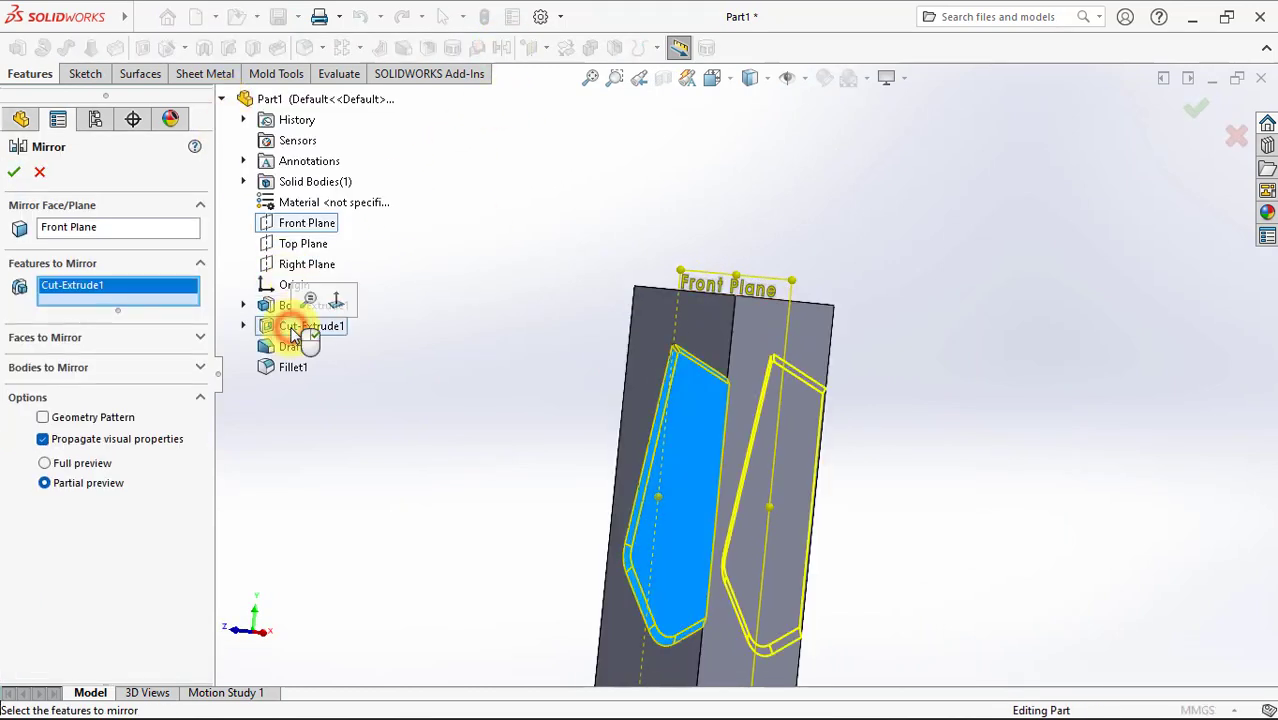
pyautogui.click(288, 349)
pyautogui.click(289, 369)
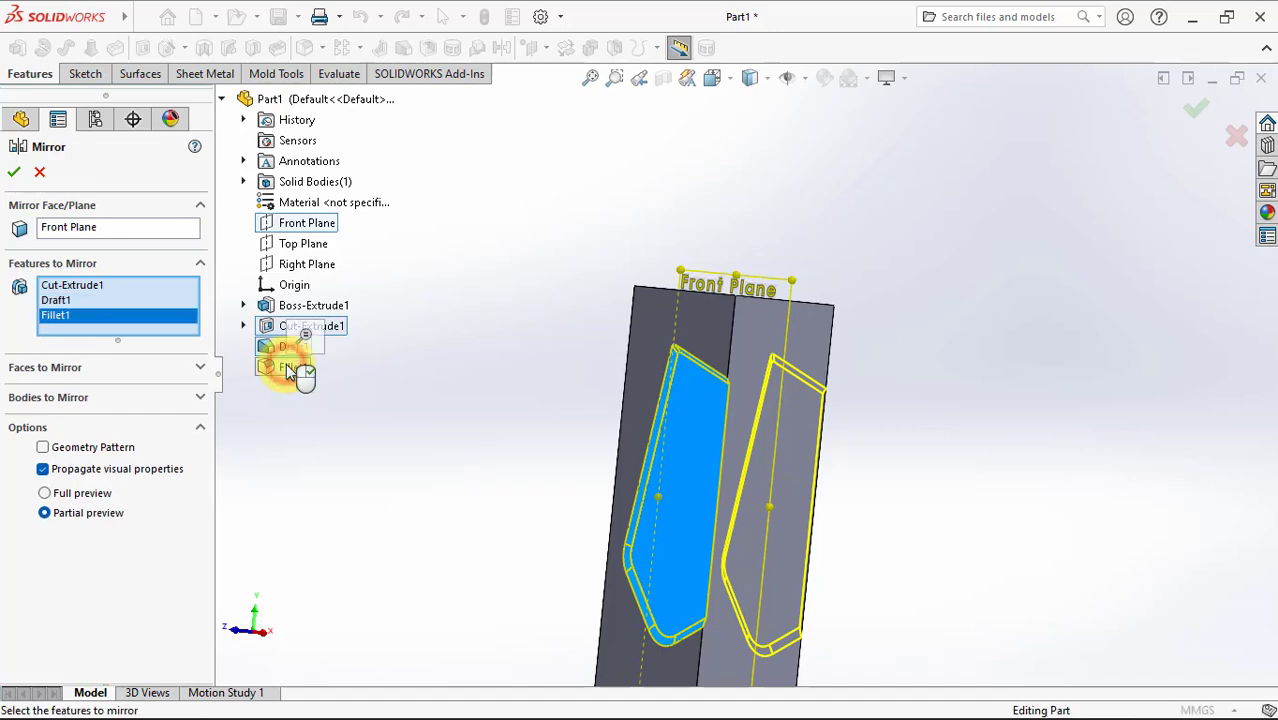
pyautogui.click(42, 452)
pyautogui.moveTo(417, 505); pyautogui.dragTo(326, 494, button='middle')
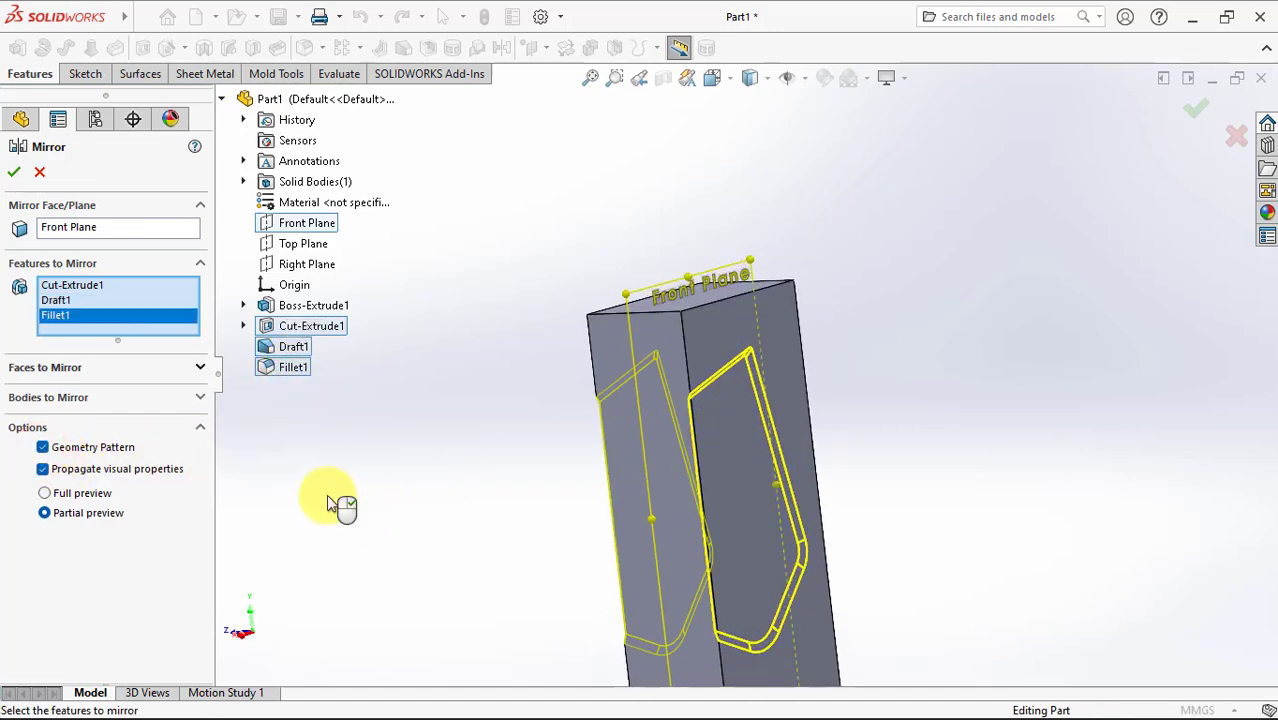
pyautogui.click(18, 174)
pyautogui.moveTo(493, 437)
pyautogui.mouseDown(button='middle')
pyautogui.moveTo(456, 420)
pyautogui.moveTo(477, 447)
pyautogui.moveTo(474, 297)
pyautogui.moveTo(465, 385)
pyautogui.moveTo(650, 343)
pyautogui.mouseUp(button='middle')
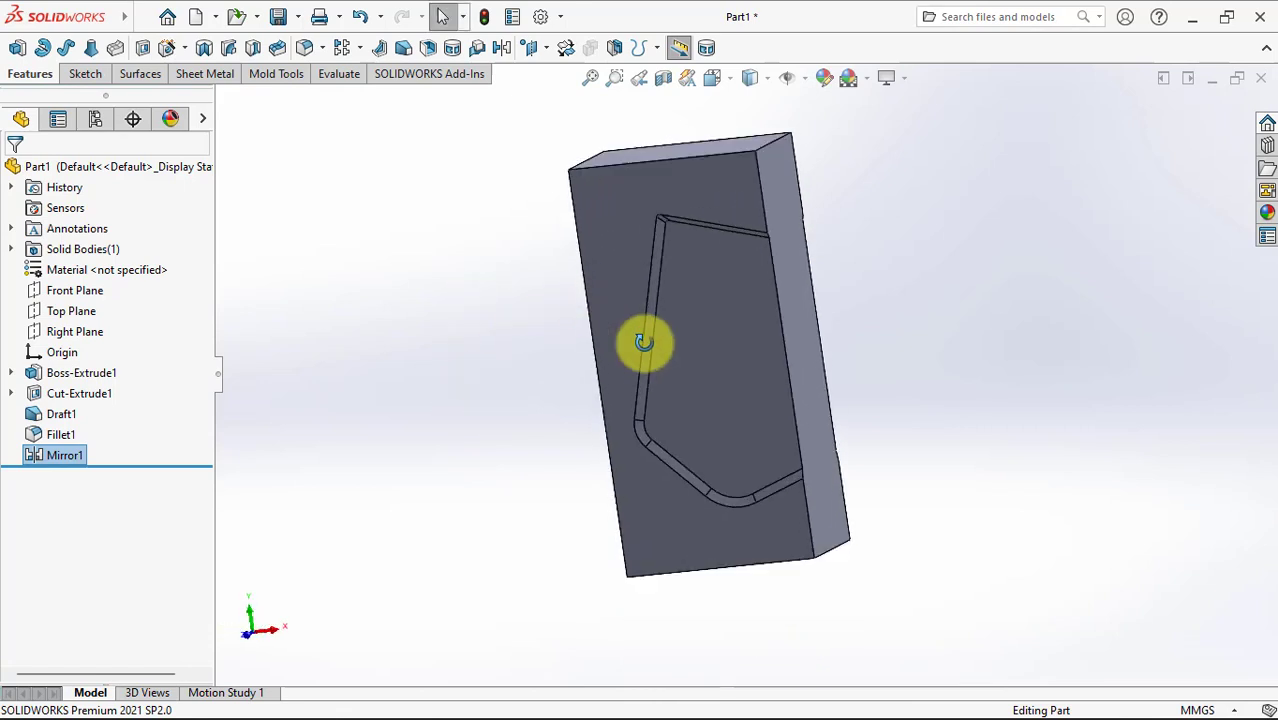
# Step: Start a sketch on the block's front face and draw a slanted line from the right edge to the bottom edge
pyautogui.click(752, 536)
pyautogui.click(842, 502)
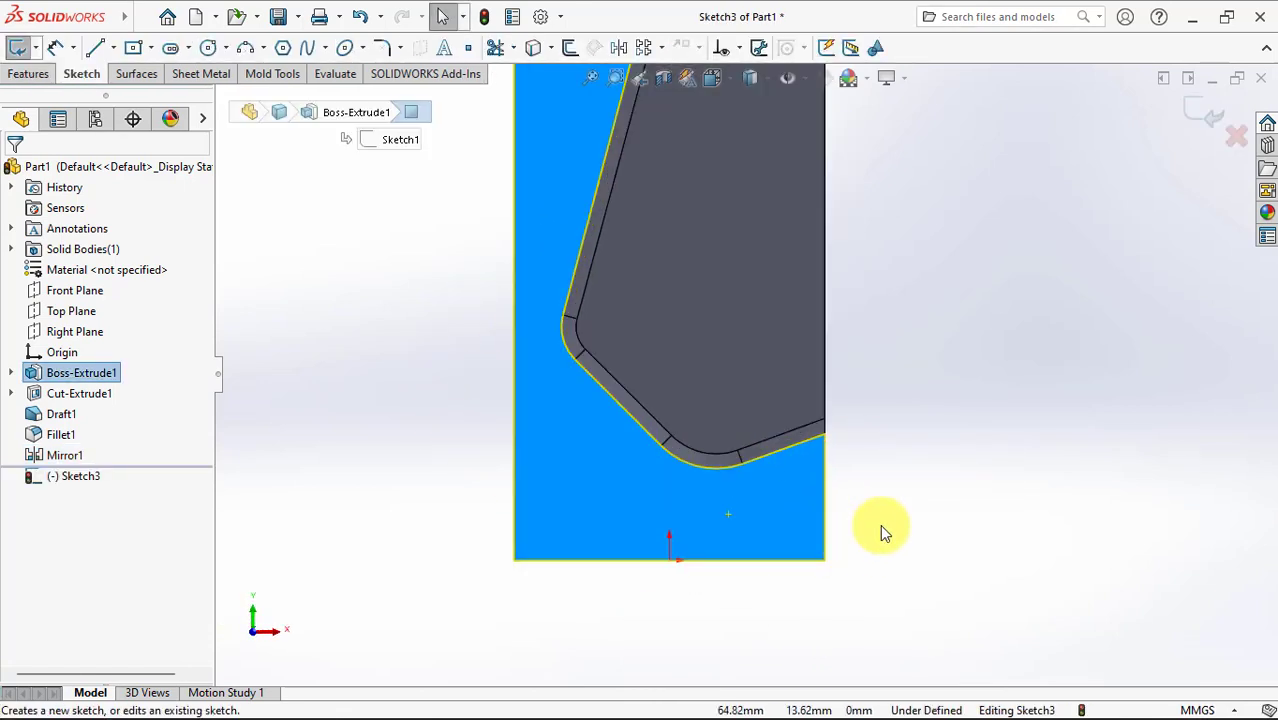
pyautogui.click(95, 47)
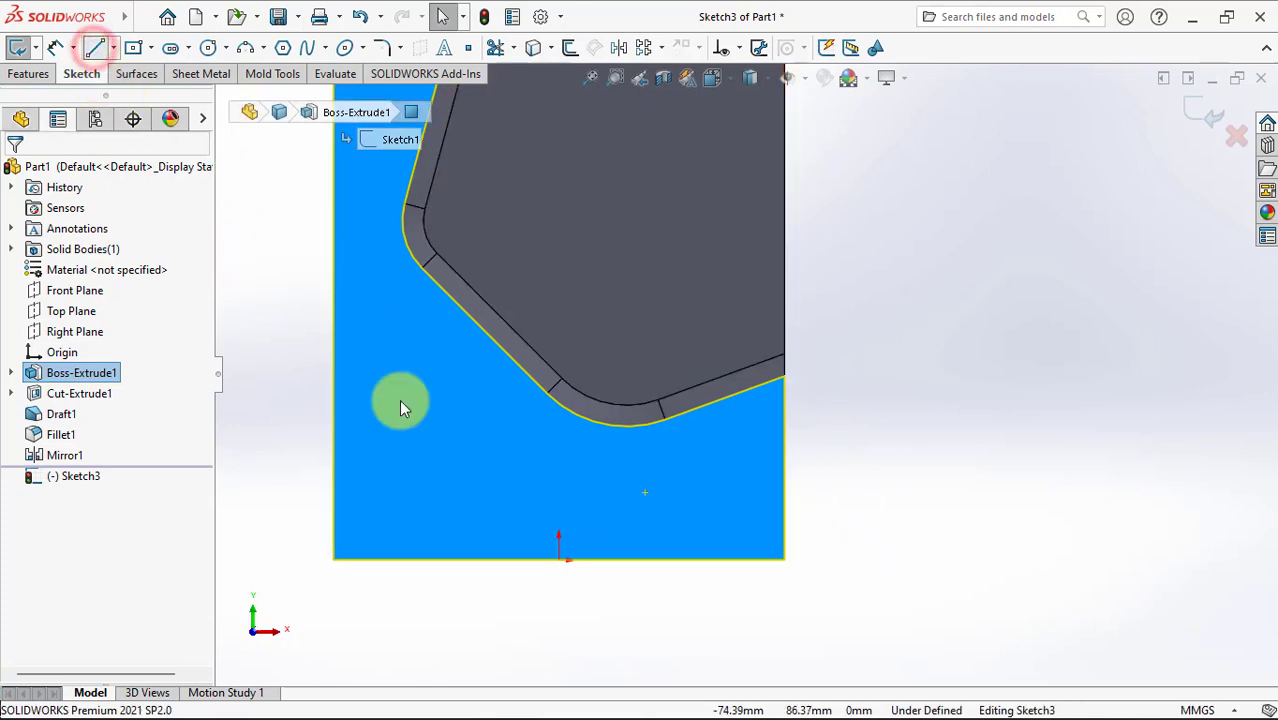
pyautogui.click(784, 378)
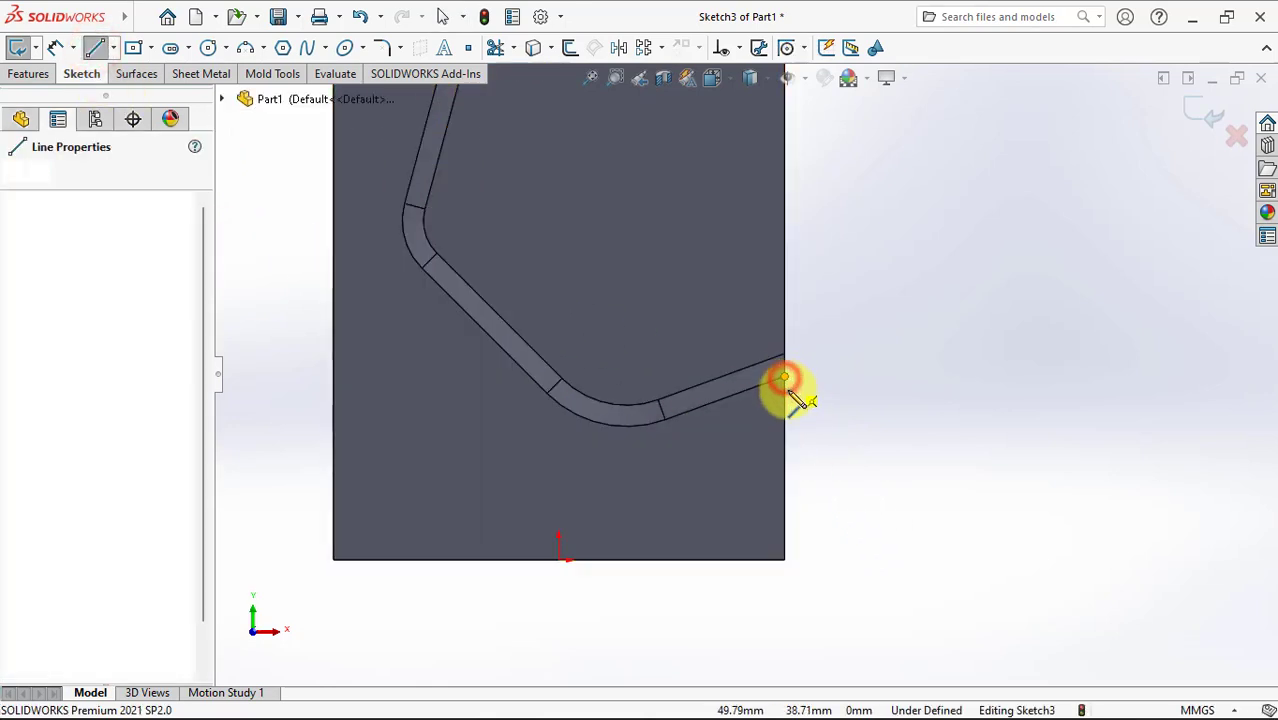
pyautogui.click(784, 441)
pyautogui.doubleClick(736, 560)
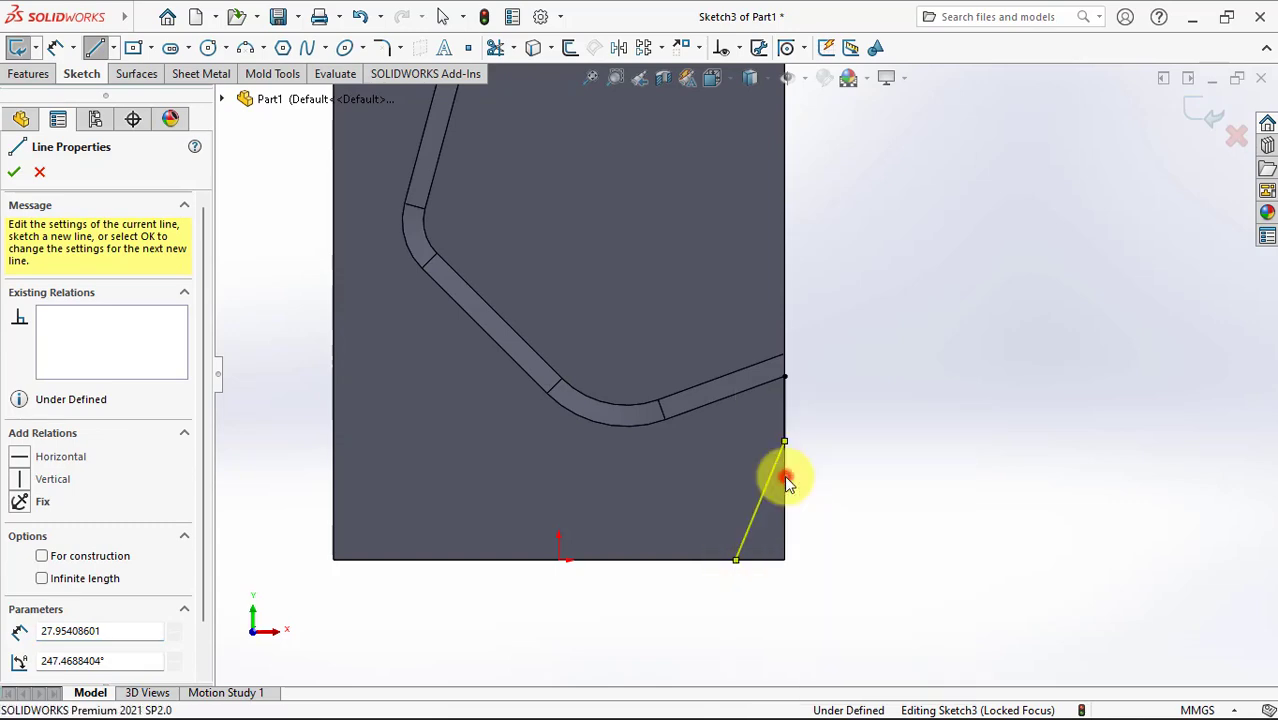
pyautogui.press('Escape')
# Step: Dimension the line 9 mm in from the right edge and at 70° to the bottom edge
pyautogui.click(55, 47)
pyautogui.click(736, 560)
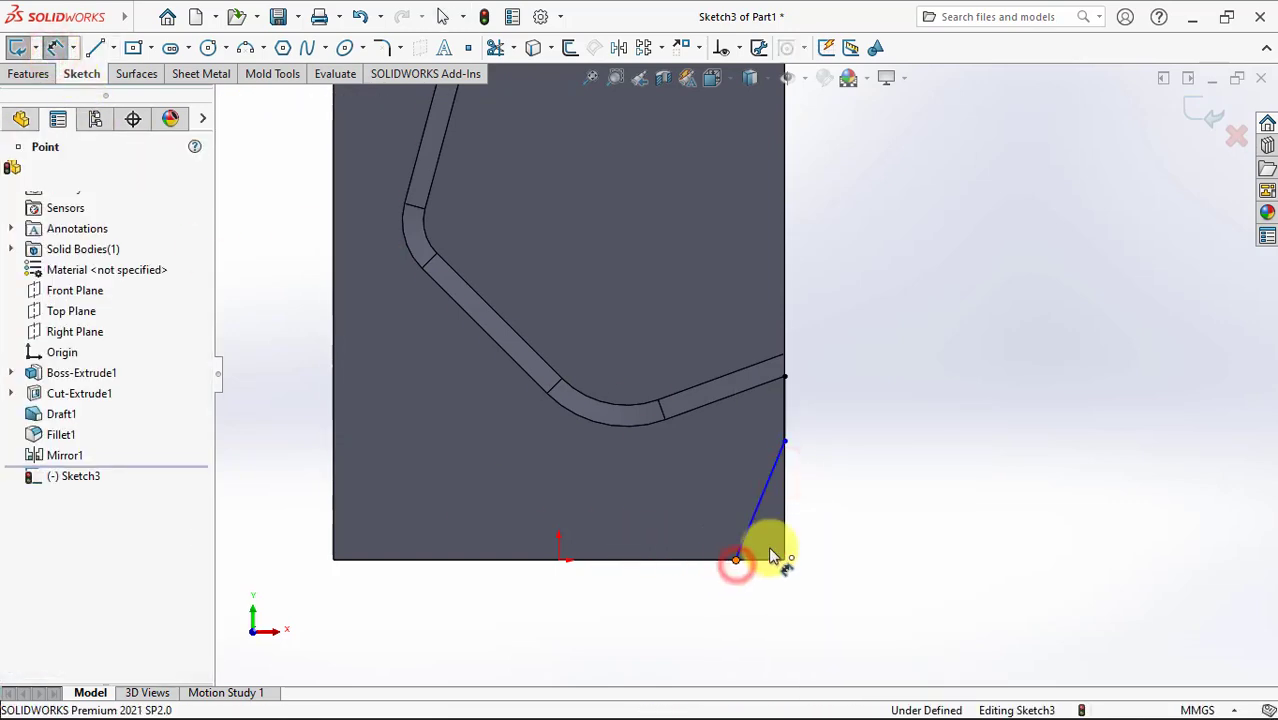
pyautogui.click(785, 542)
pyautogui.click(758, 600)
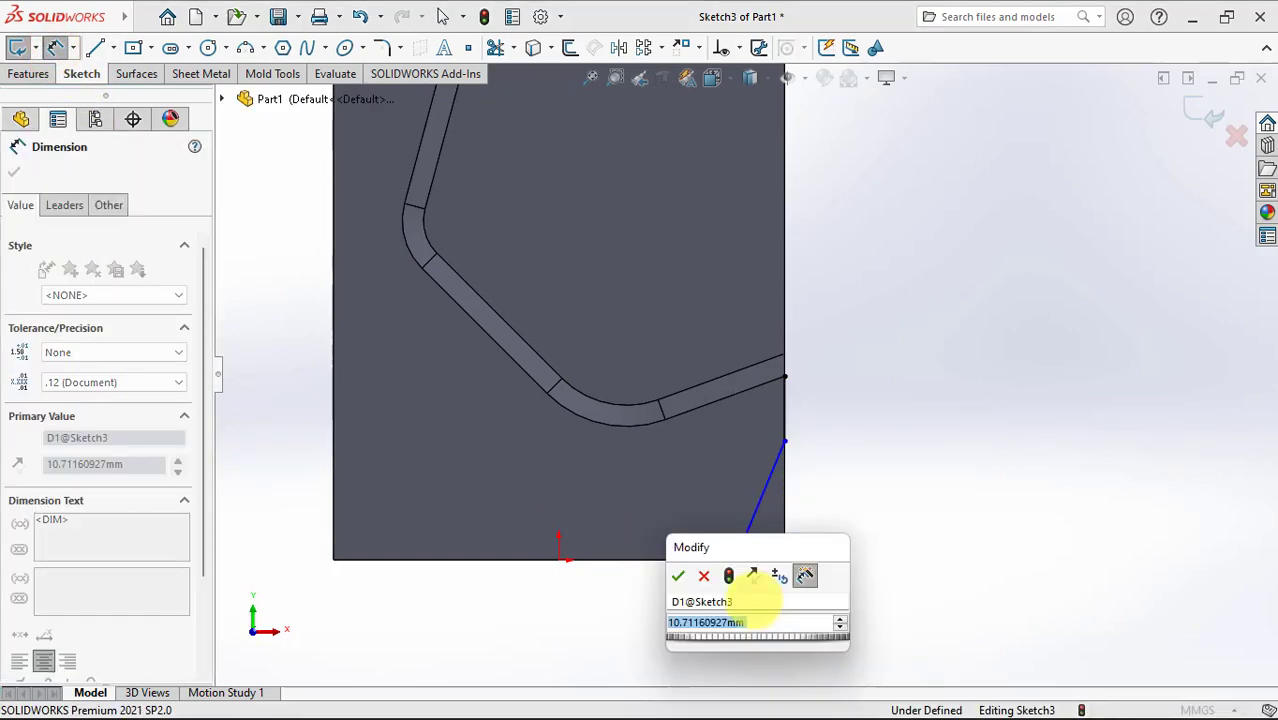
pyautogui.write('9')
pyautogui.click(678, 575)
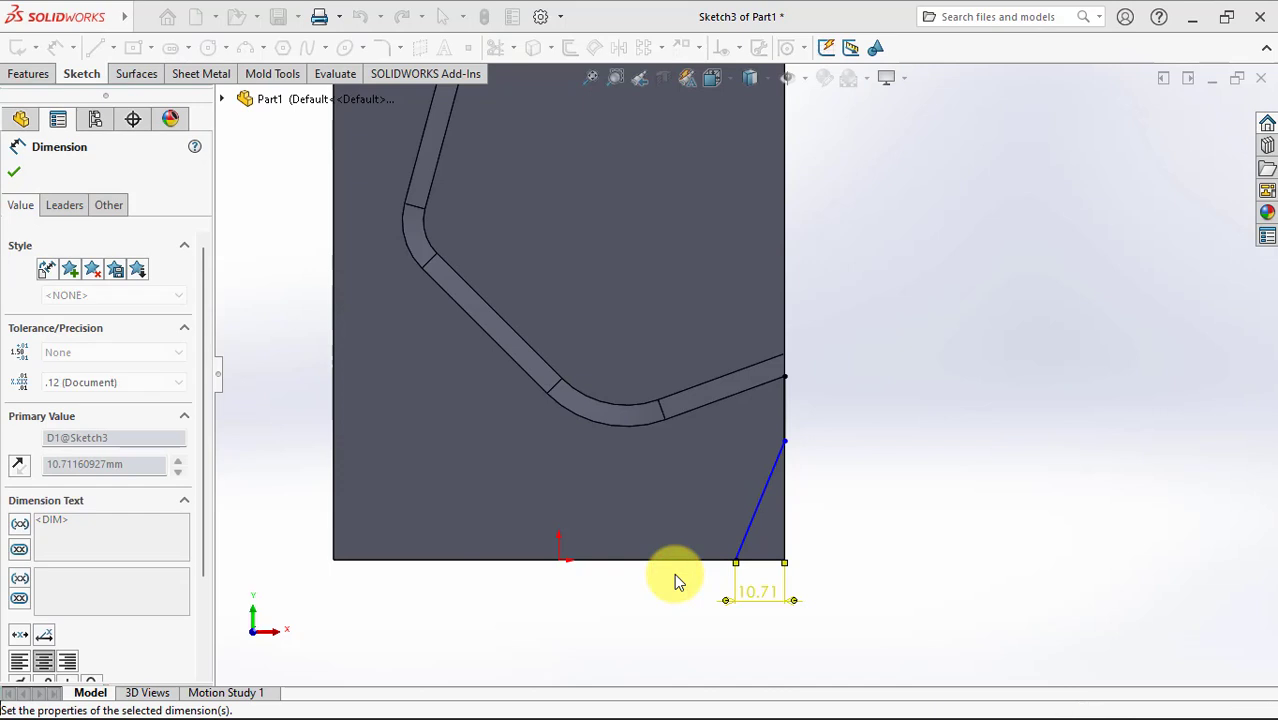
pyautogui.click(764, 502)
pyautogui.click(766, 559)
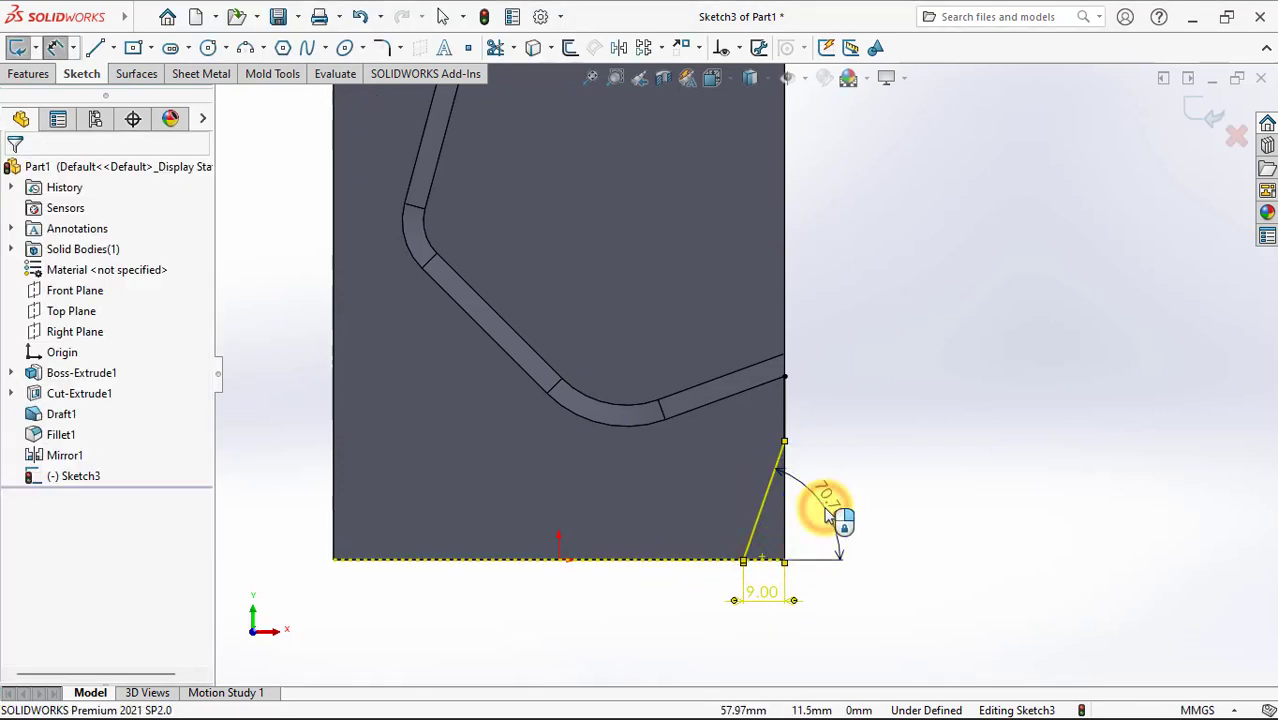
pyautogui.click(827, 516)
pyautogui.write('70')
pyautogui.click(745, 483)
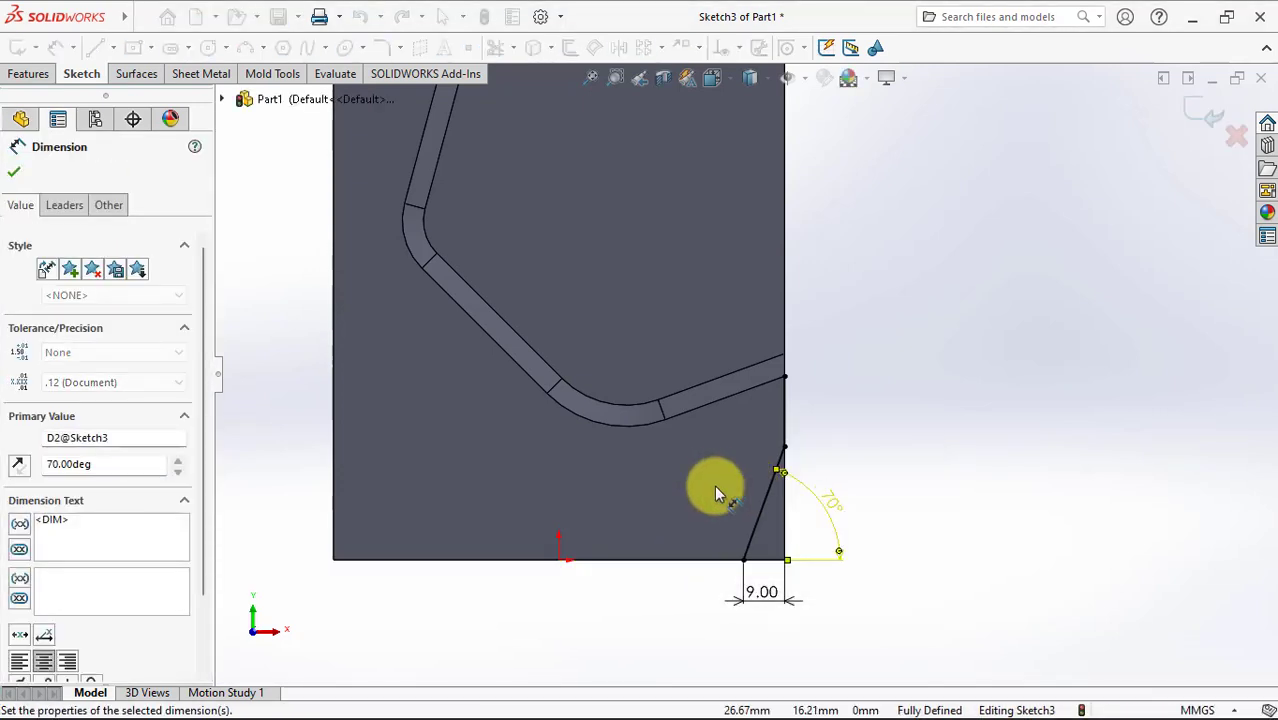
pyautogui.click(14, 172)
# Step: Round the line's upper corner with an R50 sketch fillet and exit the sketch
pyautogui.click(383, 52)
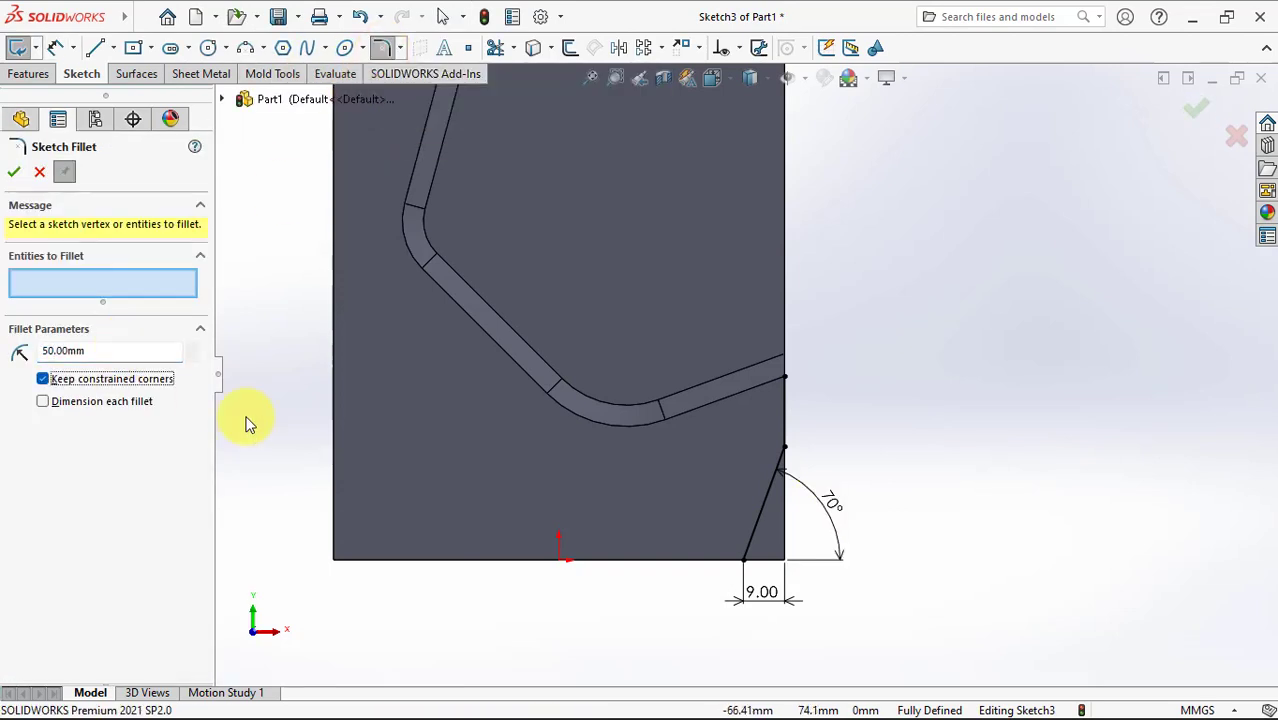
pyautogui.click(790, 450)
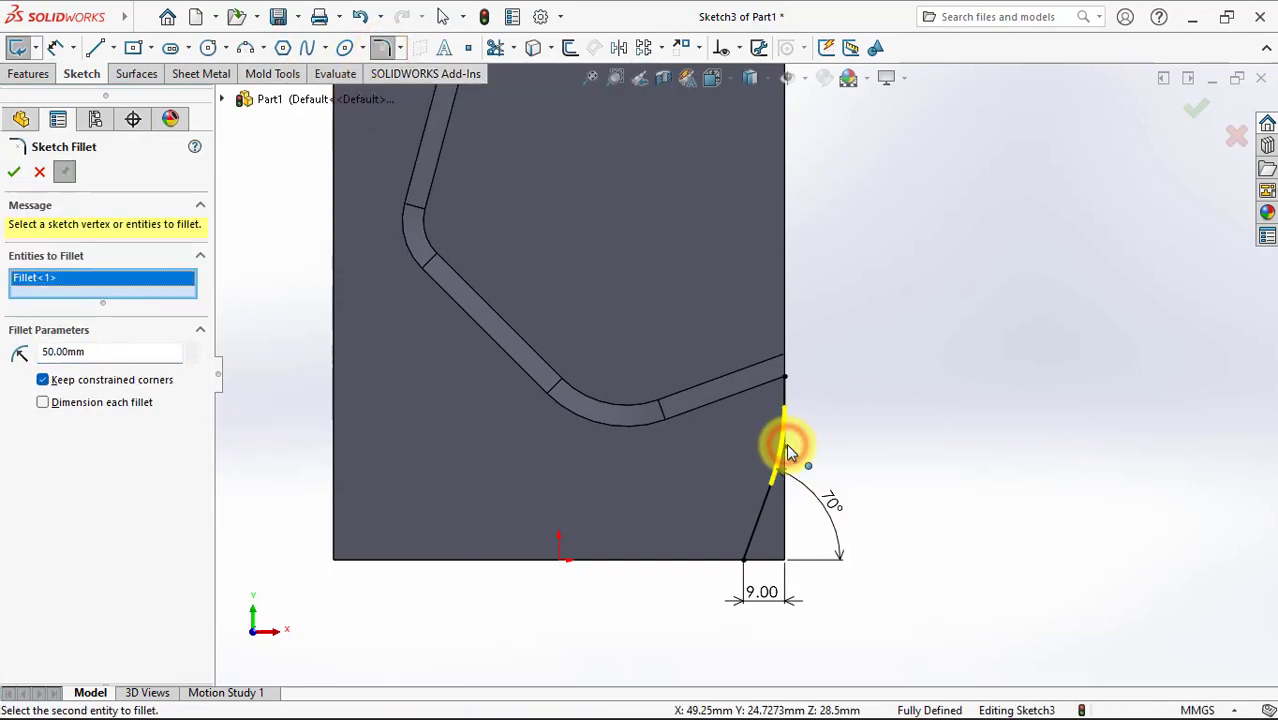
pyautogui.click(14, 172)
pyautogui.click(30, 76)
pyautogui.click(614, 48)
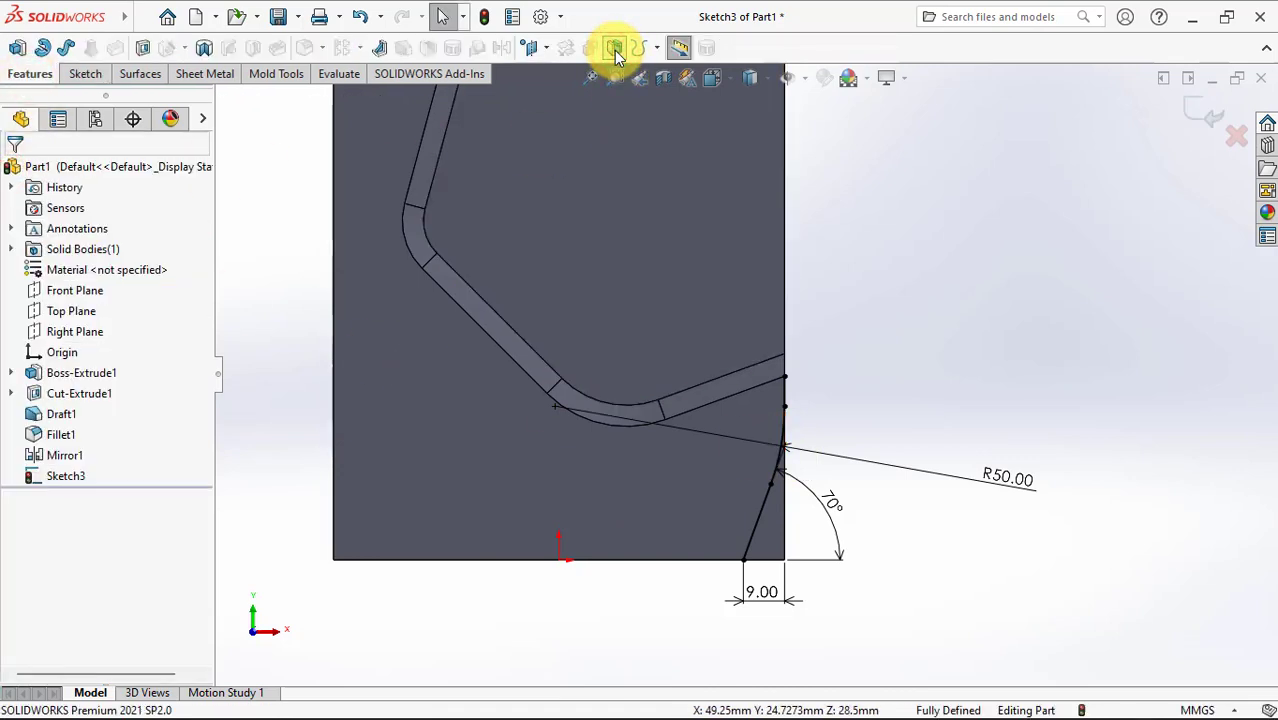
# Step: Cut the part along Sketch3, keeping the small lower-right corner as a separate body
pyautogui.click(92, 352)
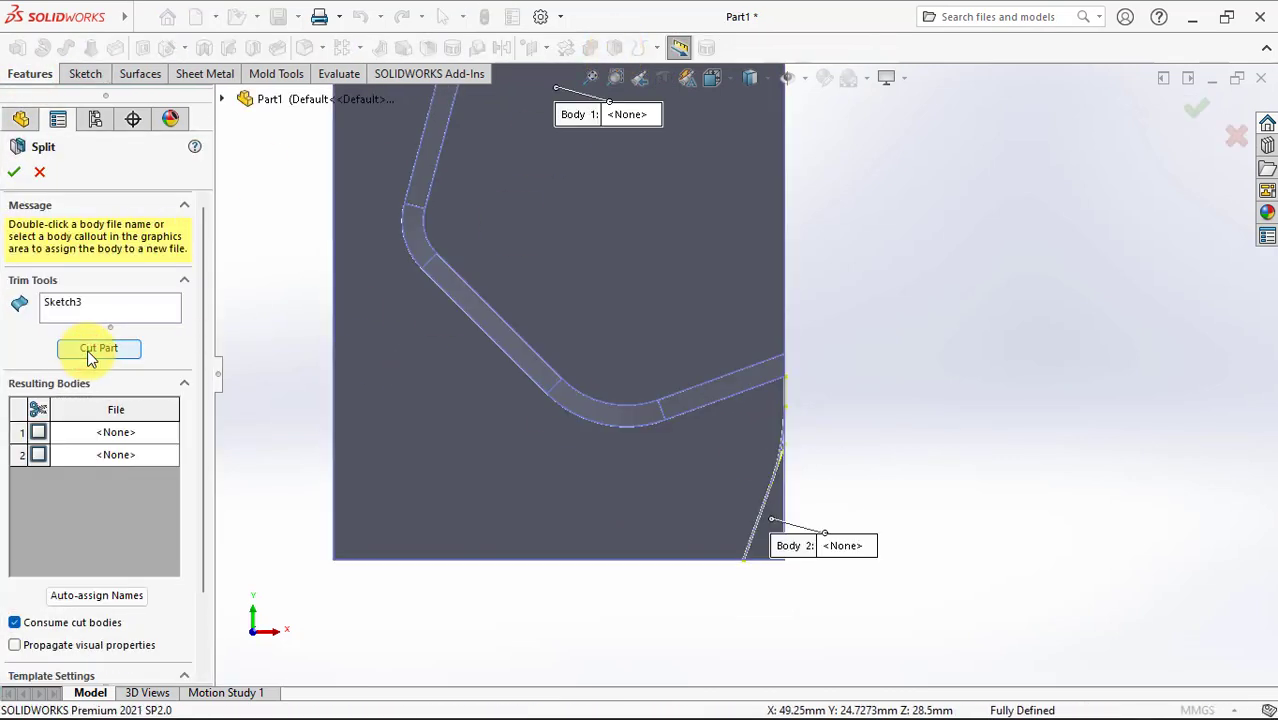
pyautogui.click(38, 455)
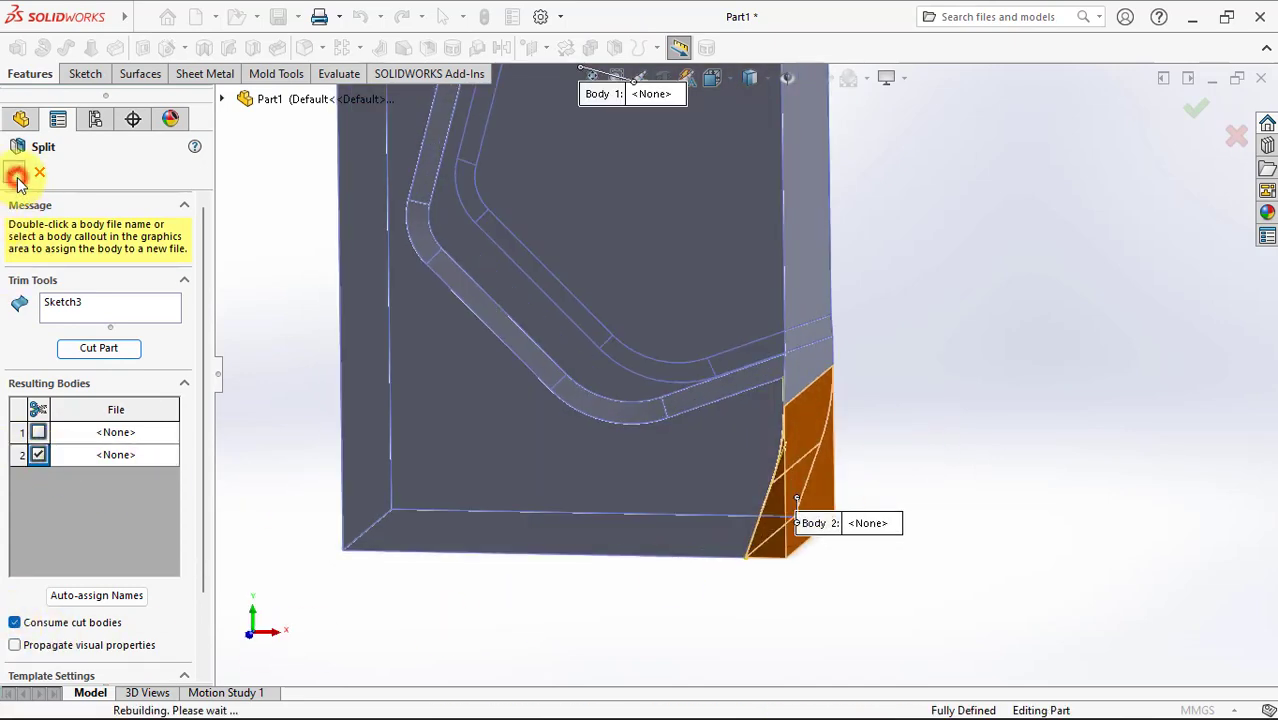
pyautogui.moveTo(270, 307)
pyautogui.mouseDown(button='middle')
pyautogui.moveTo(288, 331)
pyautogui.moveTo(391, 374)
pyautogui.moveTo(413, 331)
pyautogui.moveTo(372, 403)
pyautogui.mouseUp(button='middle')
pyautogui.click(762, 294)
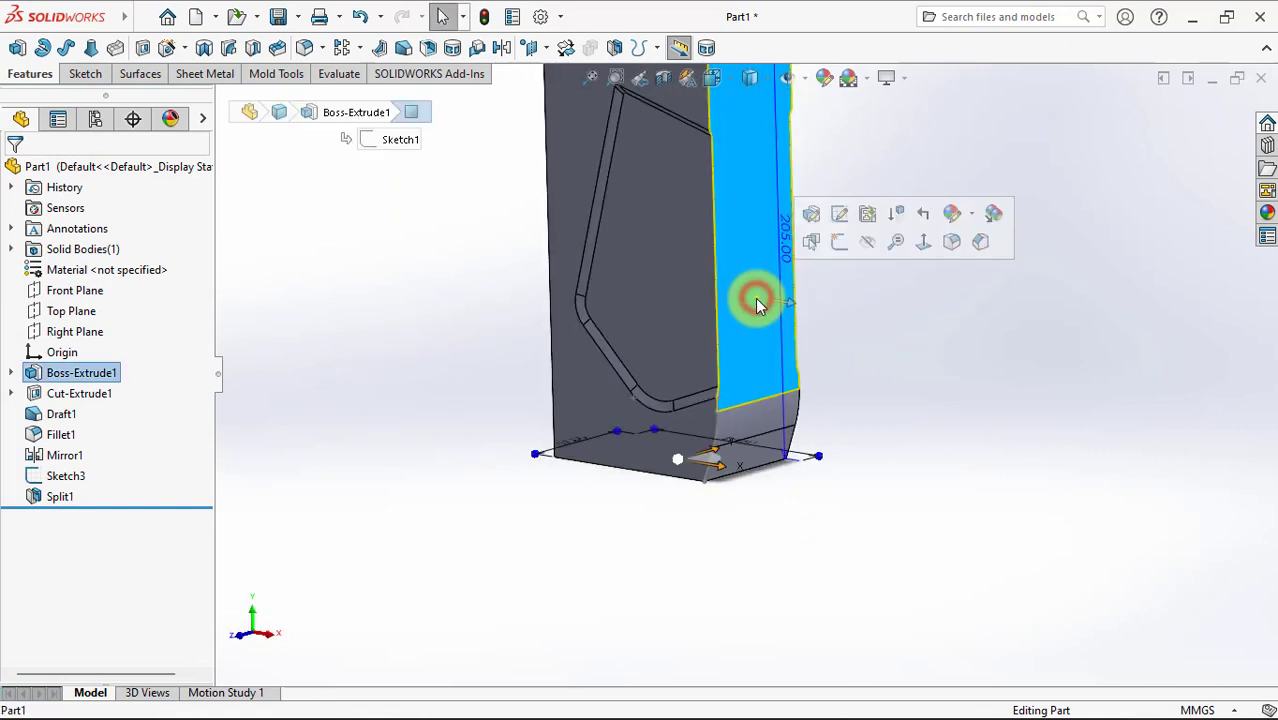
# Step: Sketch on the narrow side face a three-point arc from the horizontal edge to the bottom edge
pyautogui.click(838, 244)
pyautogui.scroll(-2, 780, 560)
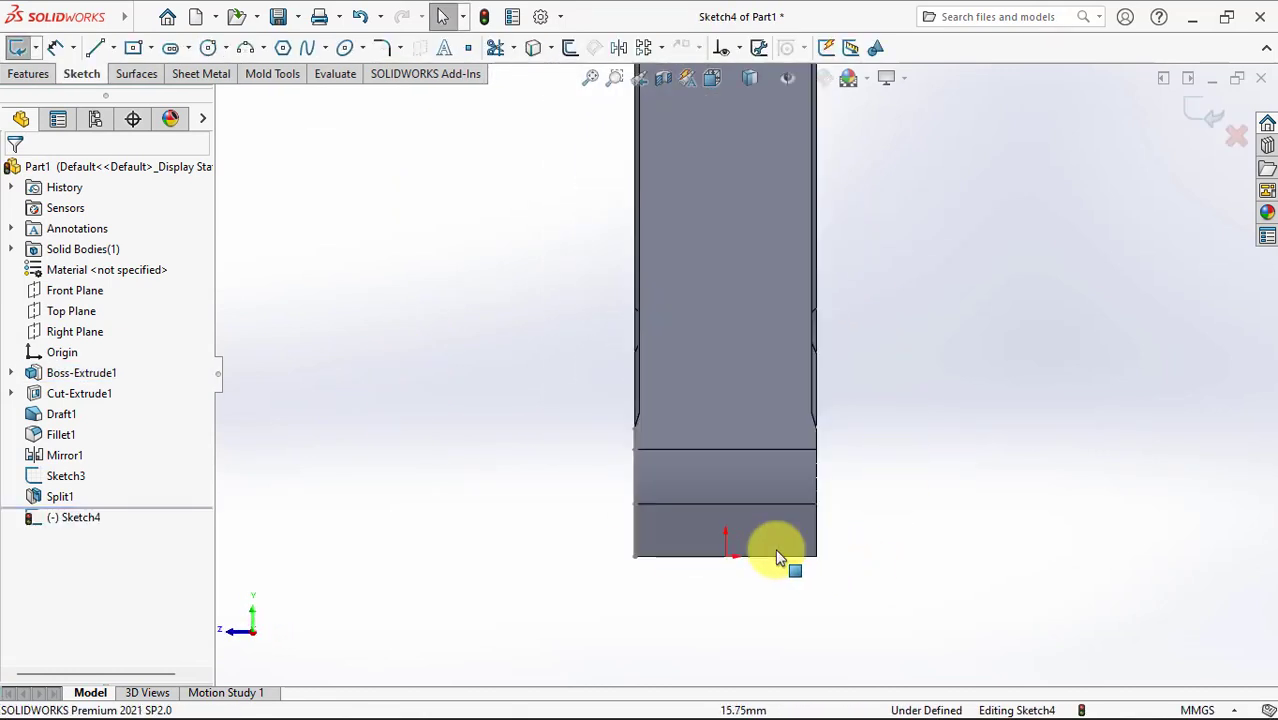
pyautogui.scroll(-2, 851, 512)
pyautogui.scroll(-1, 851, 510)
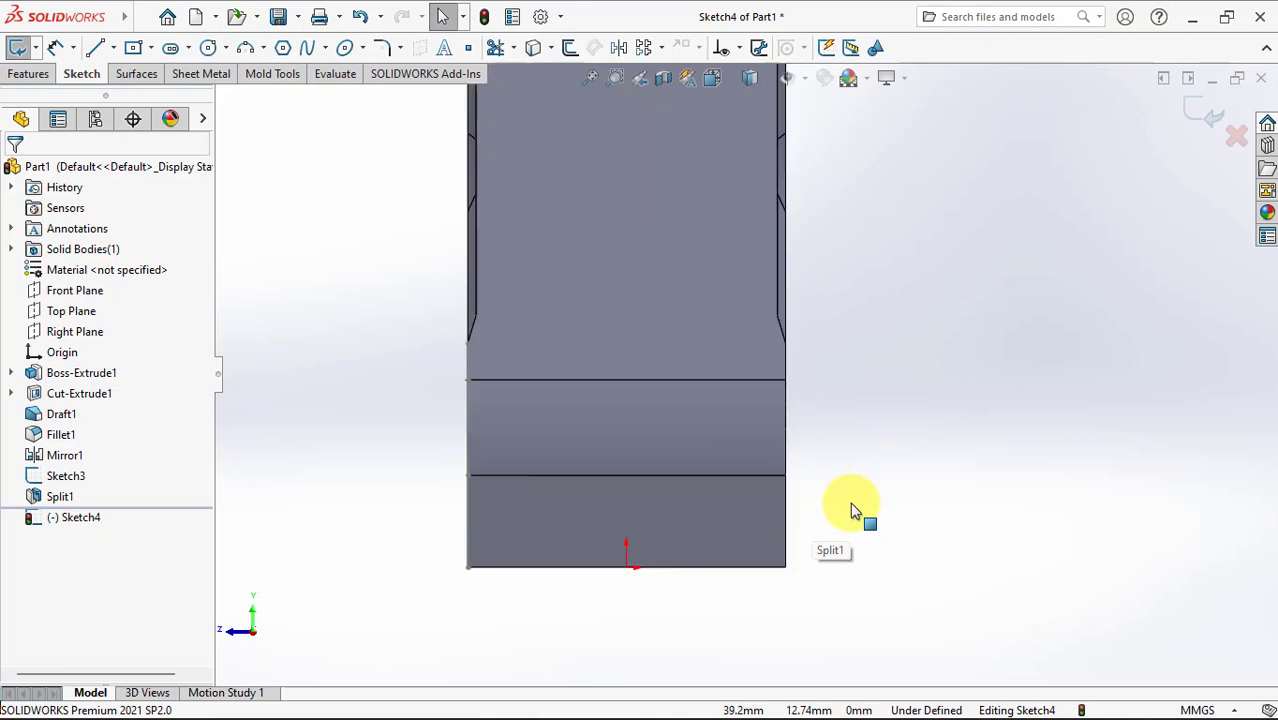
pyautogui.click(245, 48)
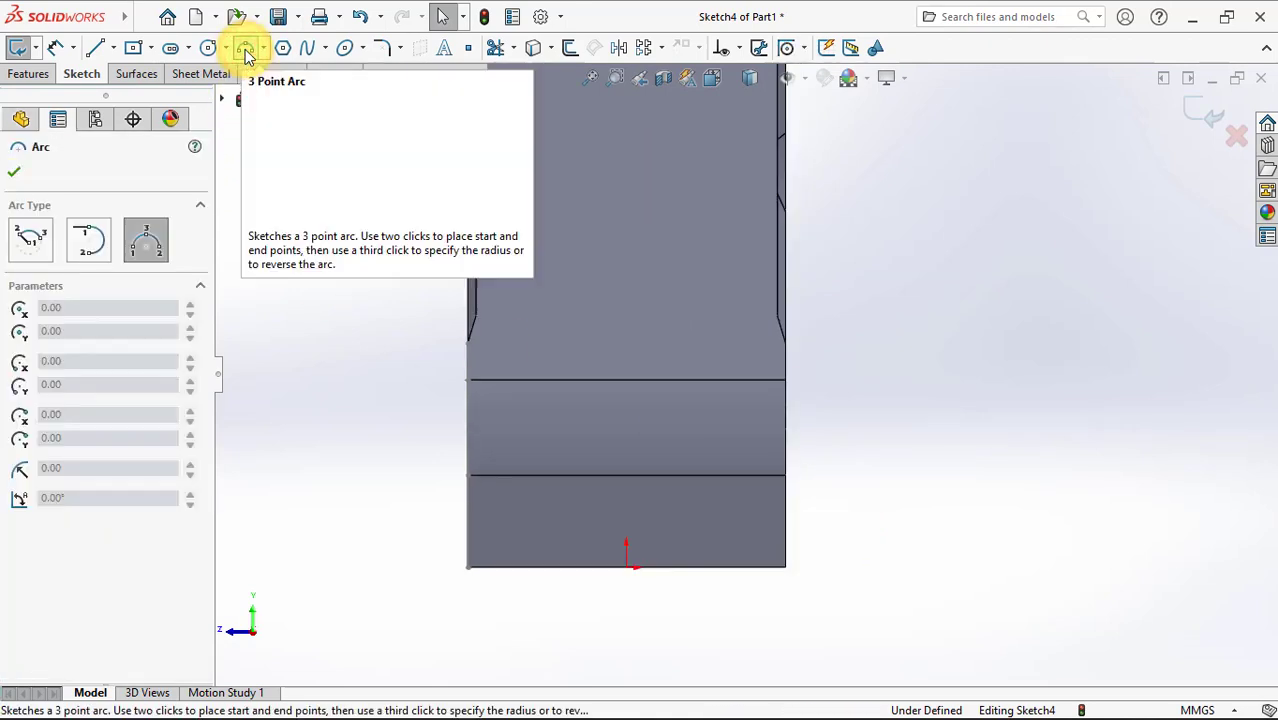
pyautogui.click(785, 381)
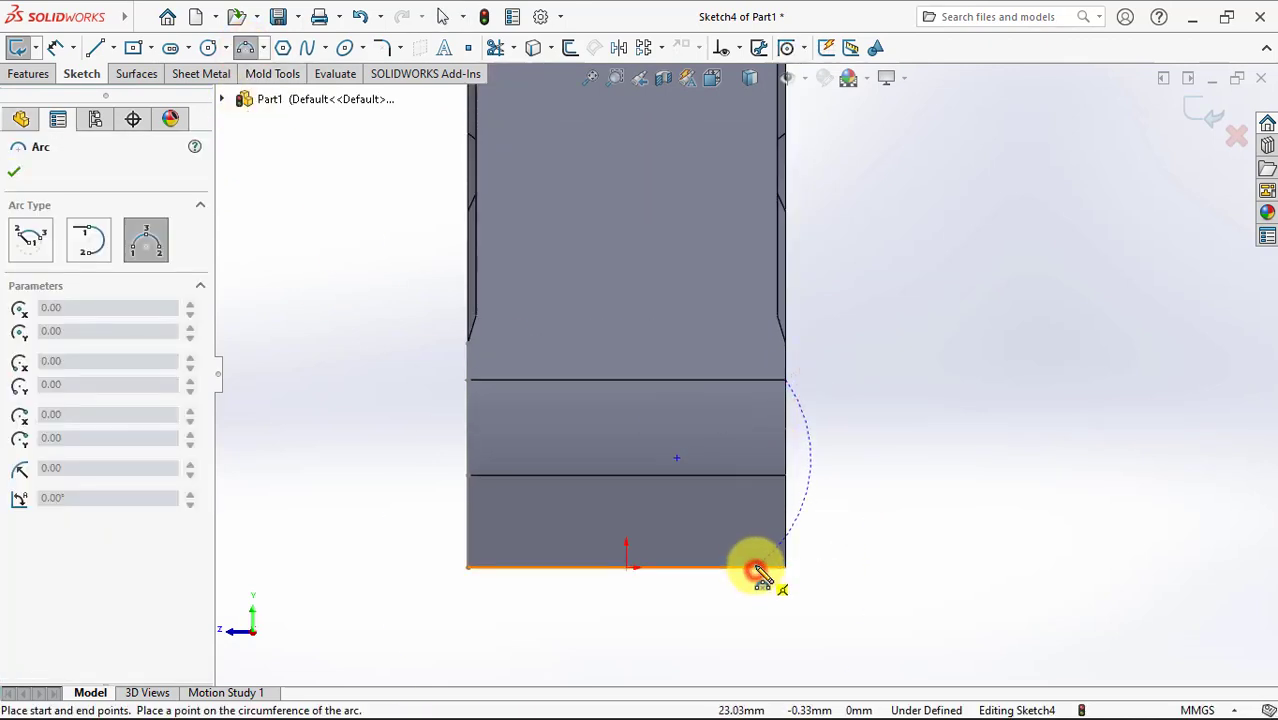
pyautogui.click(755, 567)
pyautogui.click(768, 530)
# Step: Make the arc tangent to the block edge
pyautogui.click(738, 48)
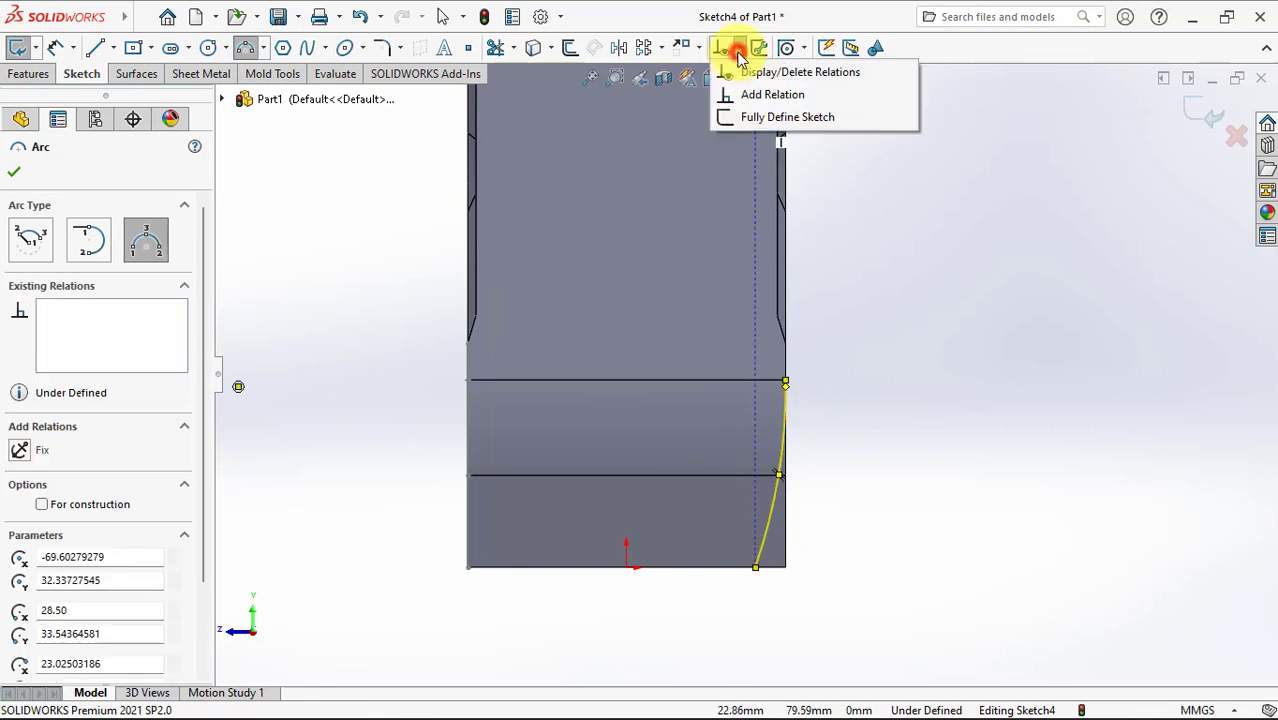
pyautogui.click(742, 94)
pyautogui.click(786, 368)
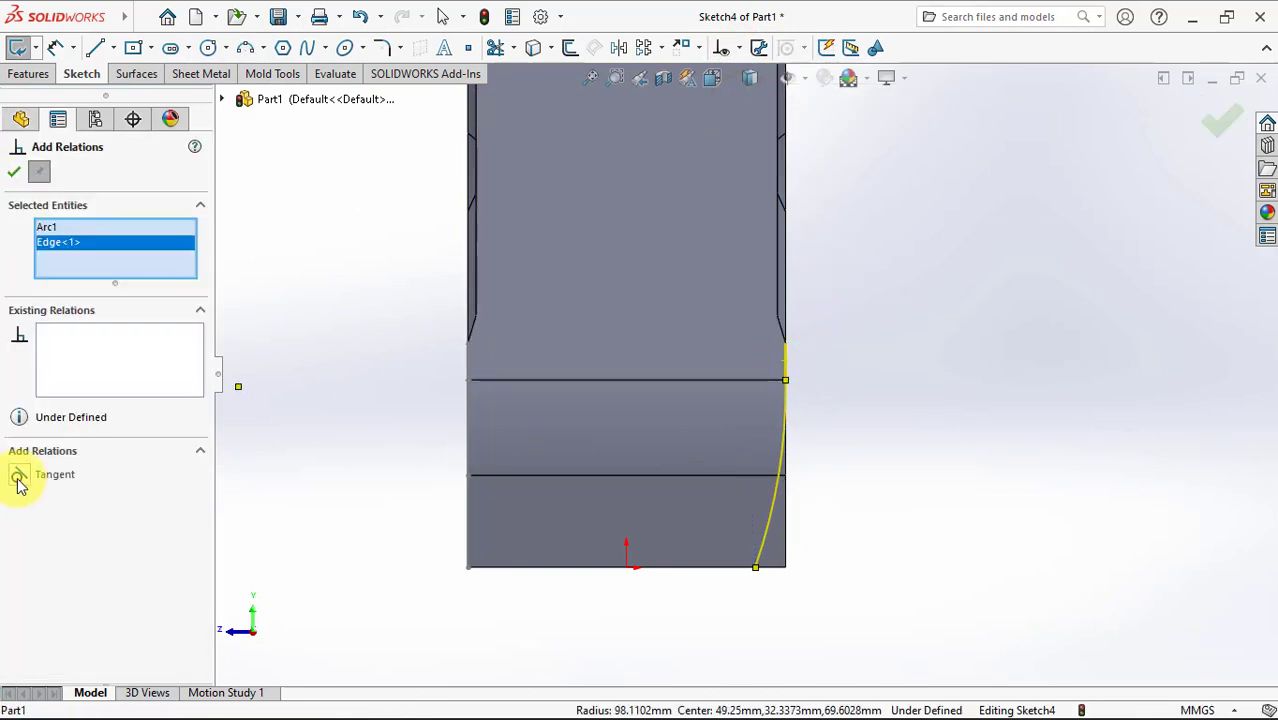
pyautogui.click(14, 172)
pyautogui.click(347, 218)
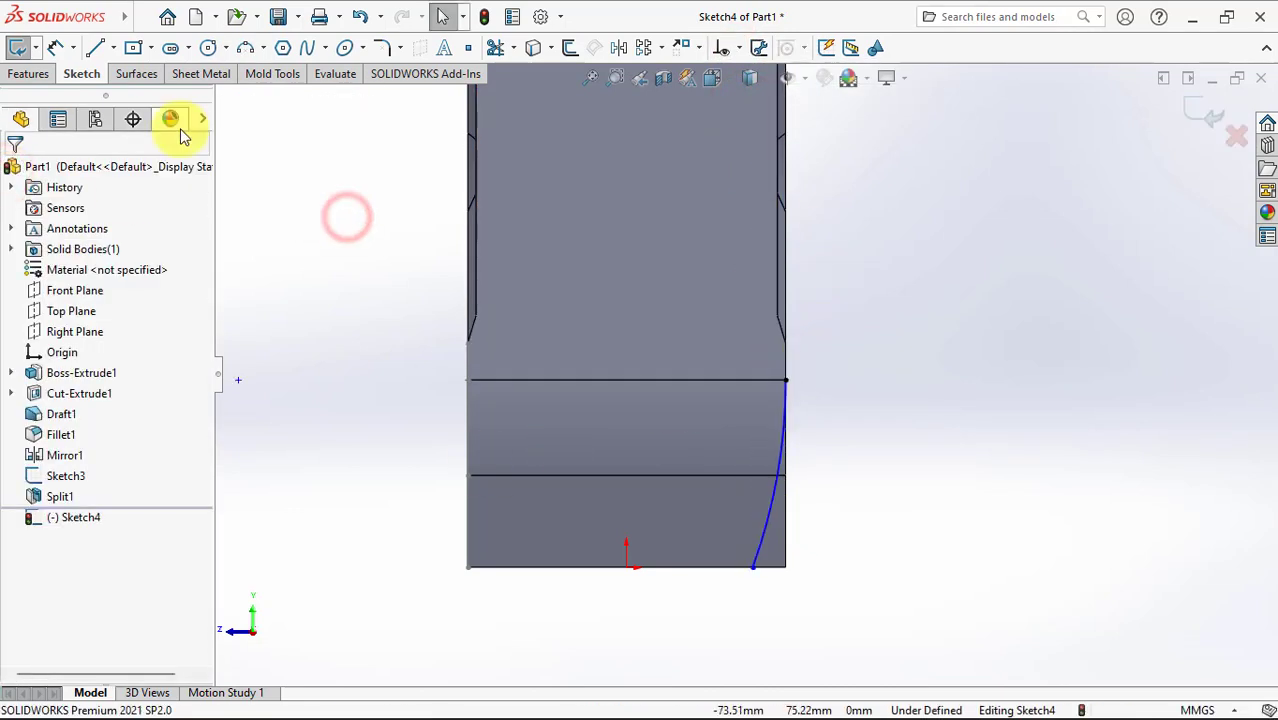
# Step: Dimension the arc's bottom endpoint with a 3.50 mm horizontal offset
pyautogui.click(55, 50)
pyautogui.click(753, 567)
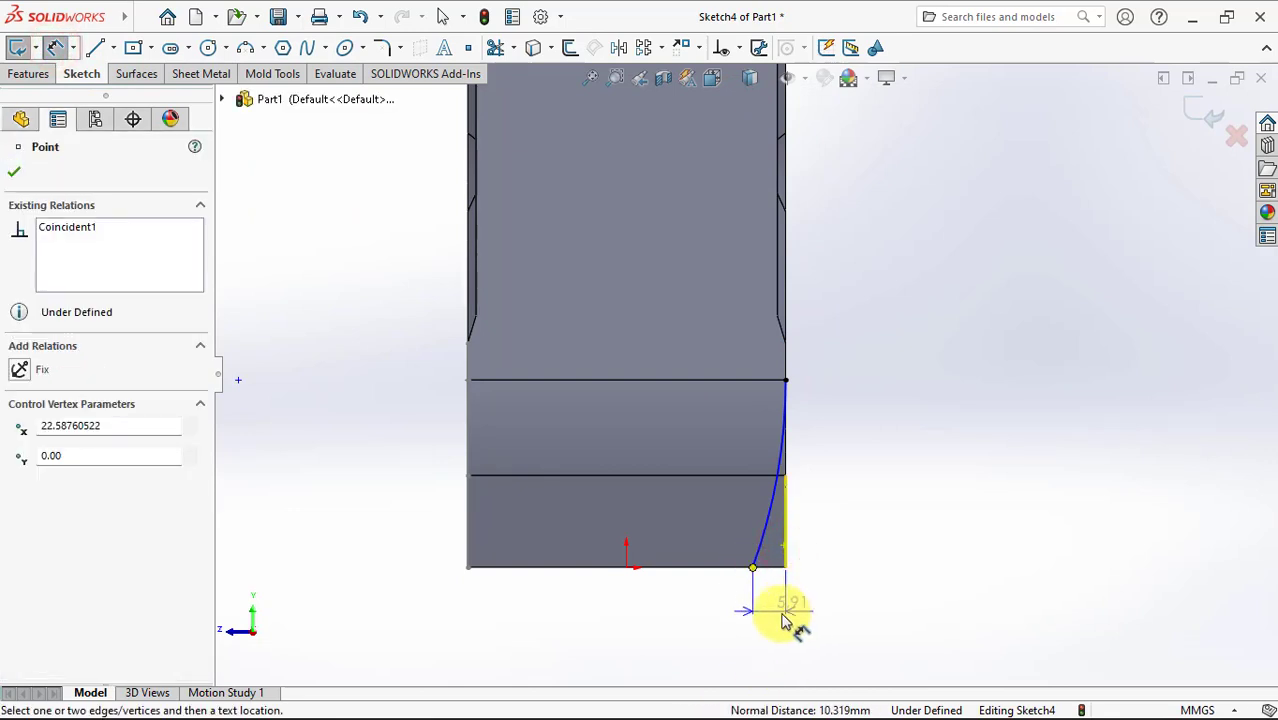
pyautogui.click(772, 610)
pyautogui.write('3.')
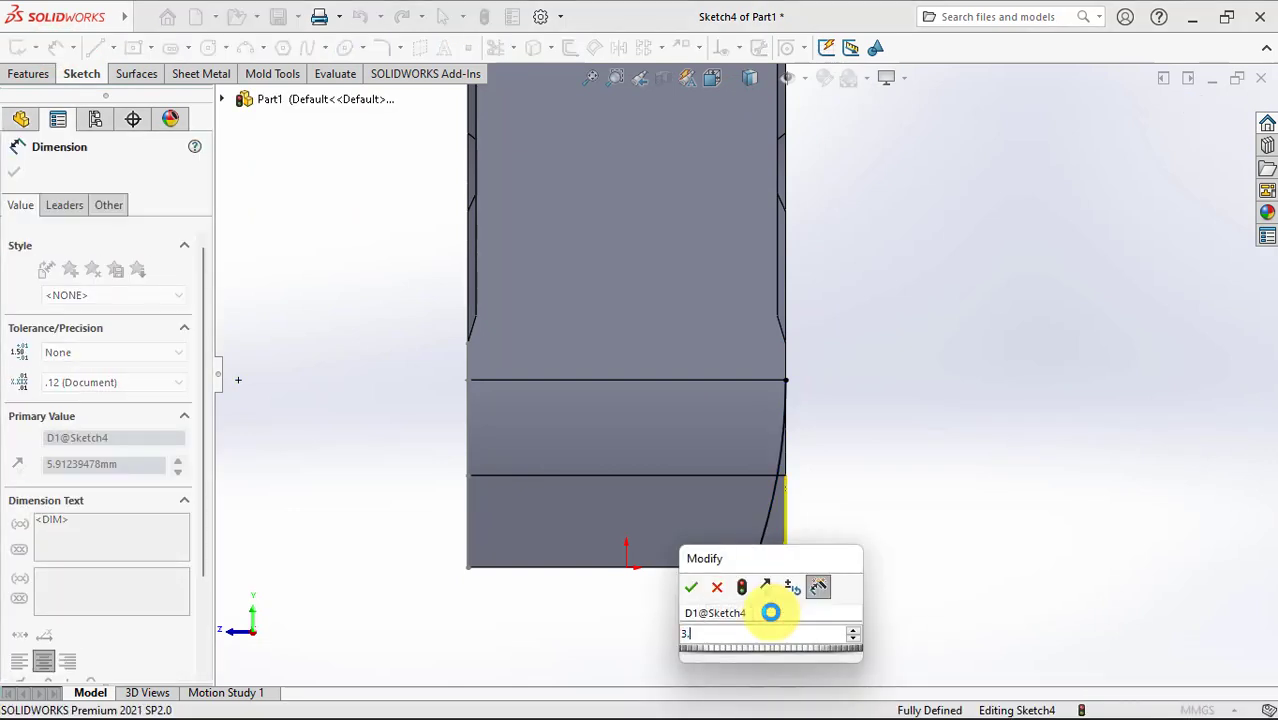
pyautogui.write('5')
pyautogui.click(691, 587)
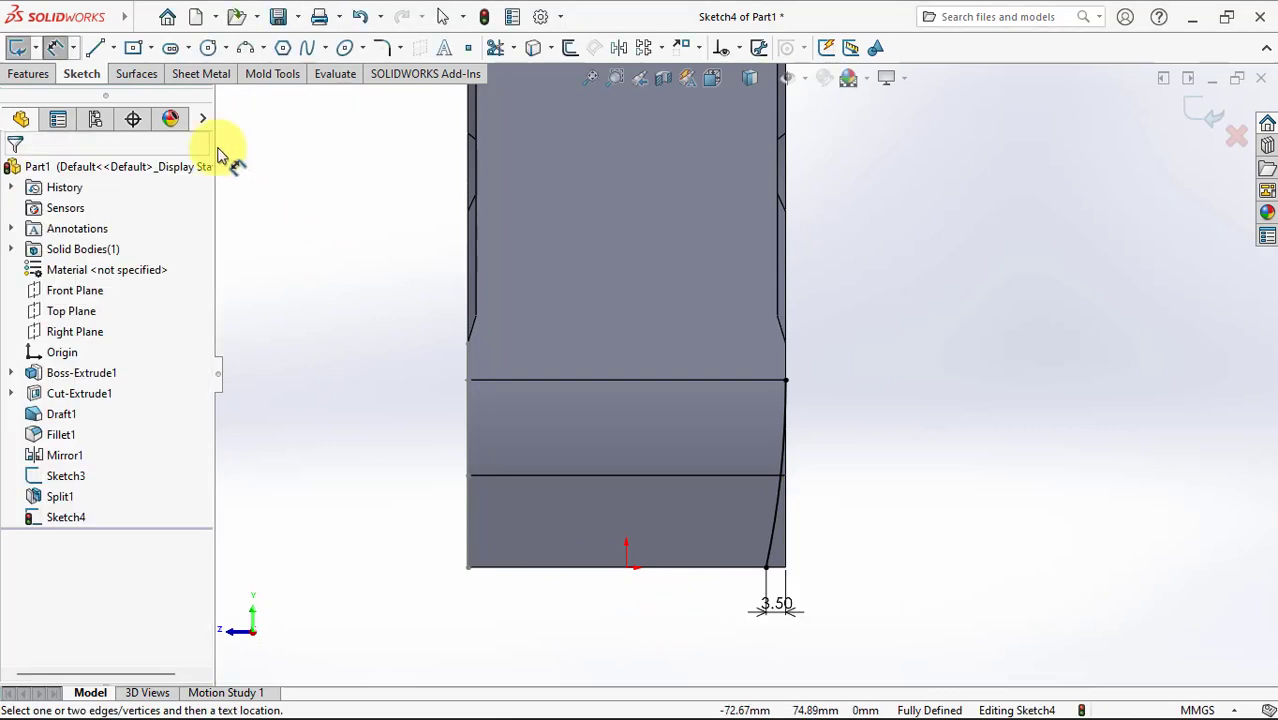
# Step: Draw a vertical centerline from the origin to the upper edge
pyautogui.click(117, 50)
pyautogui.click(112, 85)
pyautogui.click(626, 566)
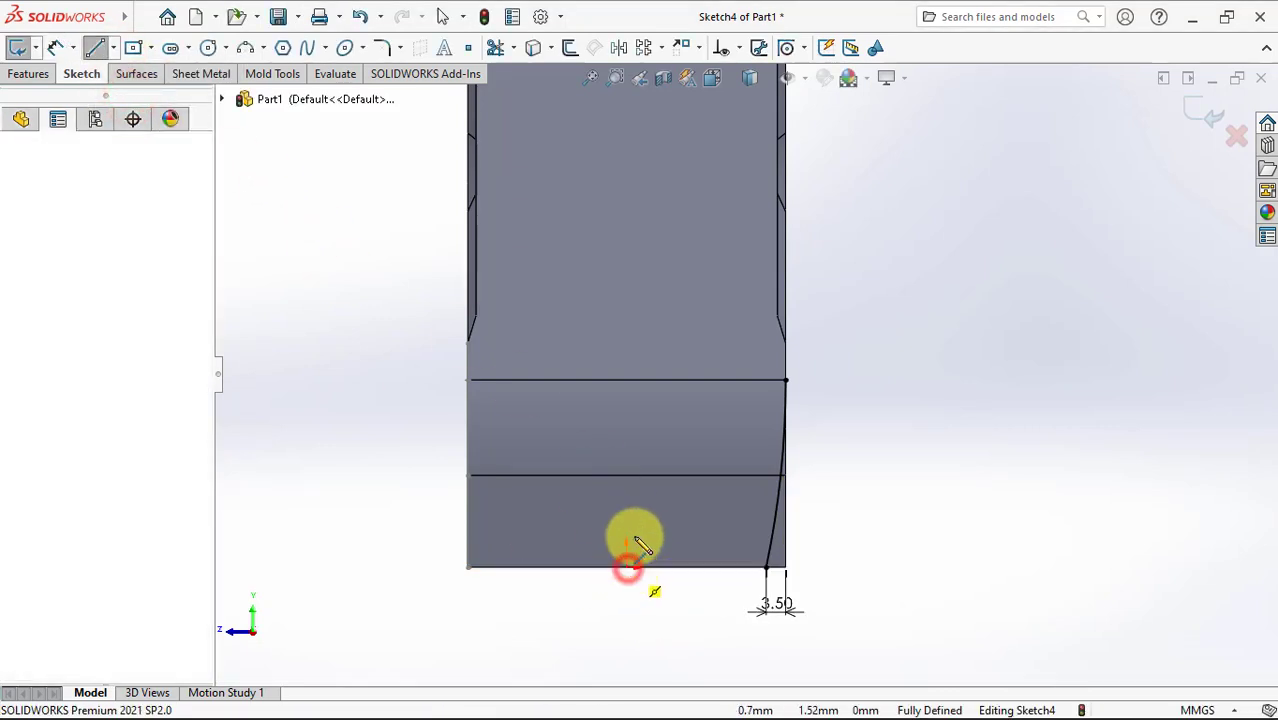
pyautogui.click(626, 380)
pyautogui.rightClick(626, 380)
pyautogui.click(668, 395)
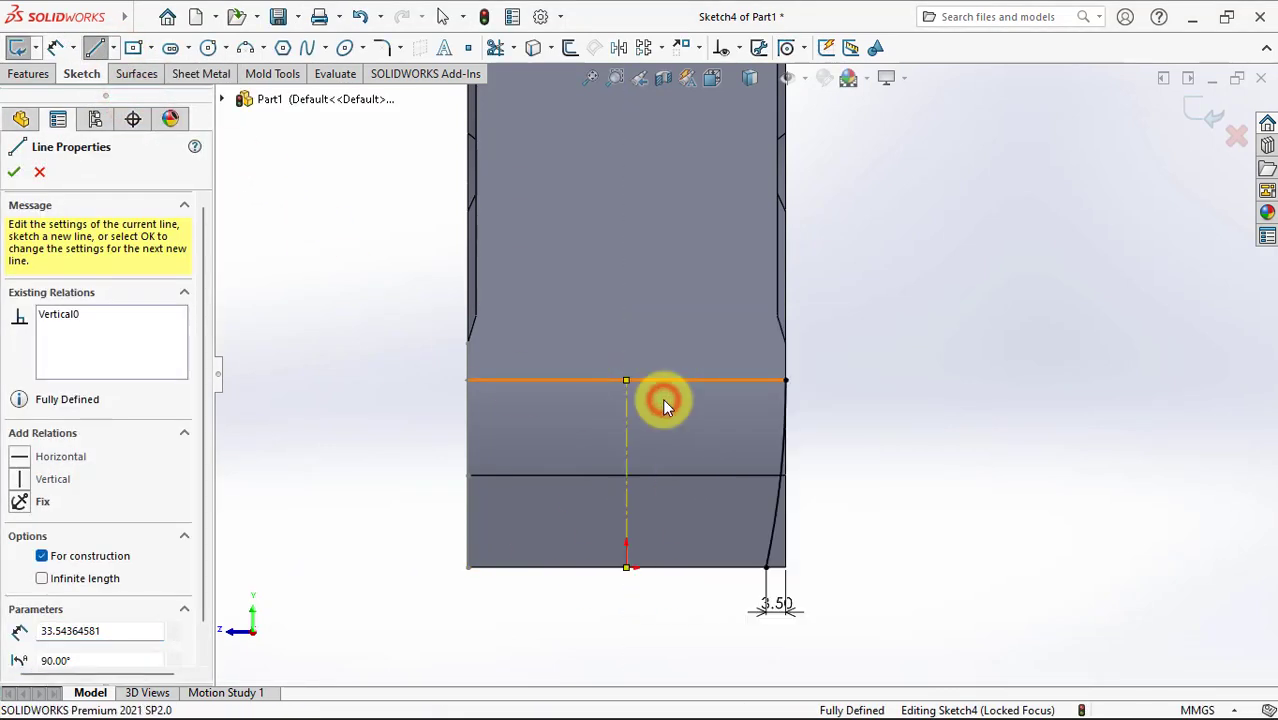
# Step: Mirror the right-side arc about the vertical centerline onto the left side
pyautogui.click(619, 48)
pyautogui.click(781, 465)
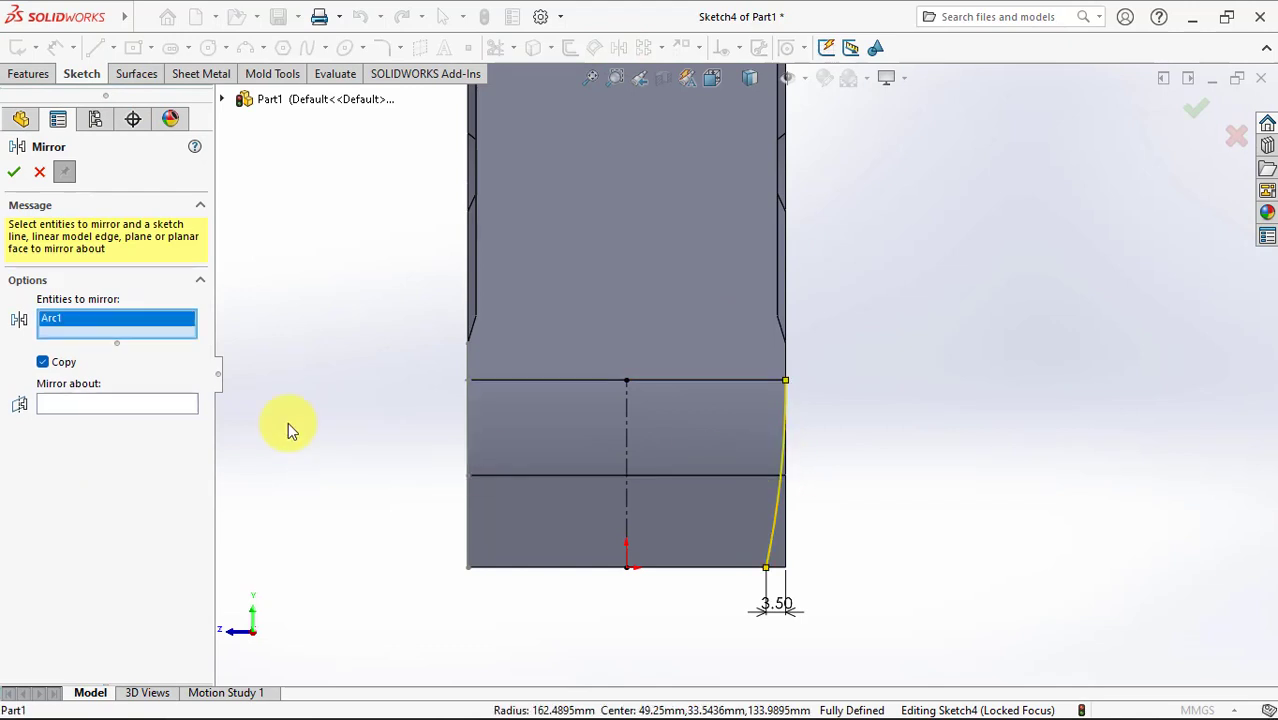
pyautogui.click(140, 402)
pyautogui.click(627, 454)
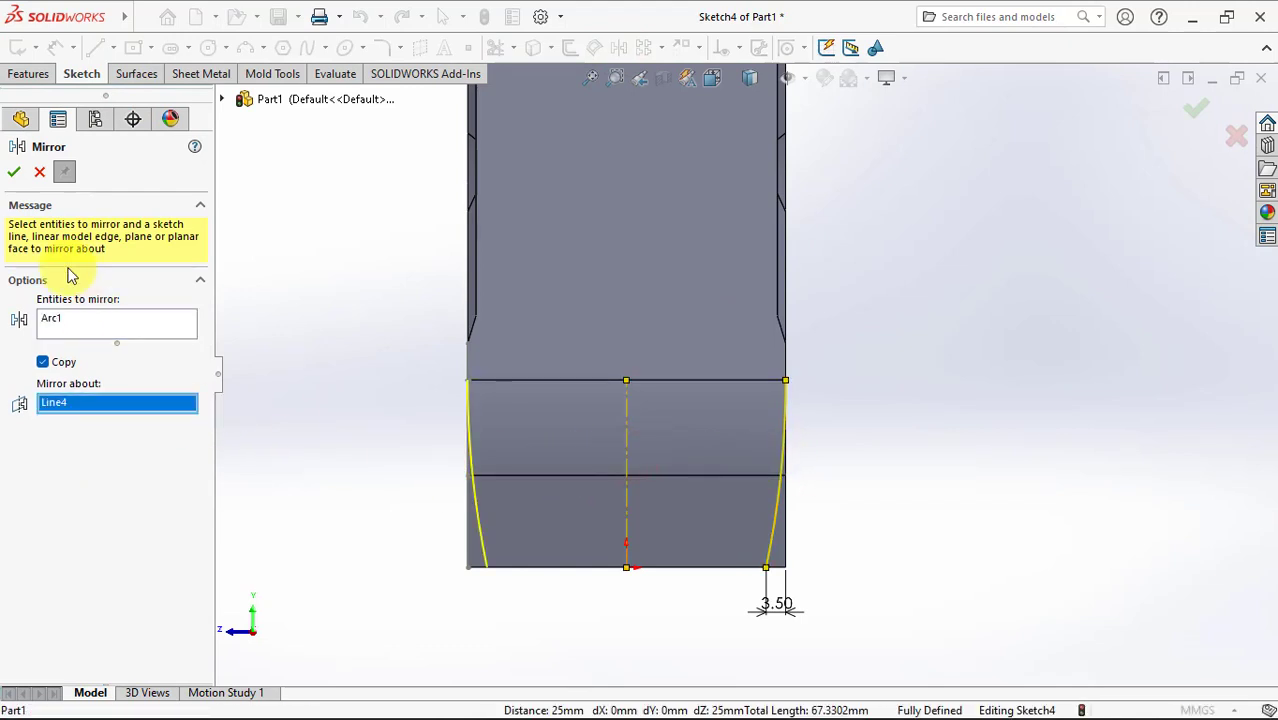
pyautogui.click(12, 174)
pyautogui.click(40, 172)
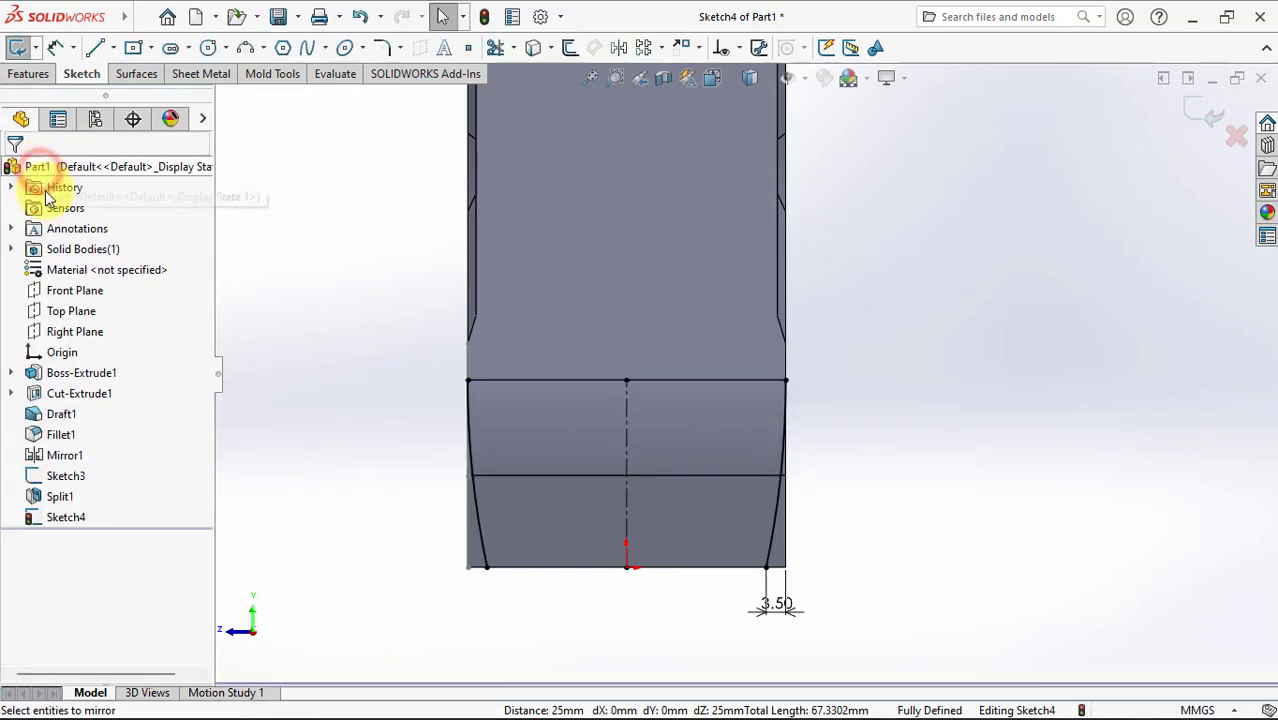
pyautogui.click(27, 76)
# Step: Split the part with Sketch4, cutting off both side bodies, then hide Sketch3
pyautogui.click(610, 47)
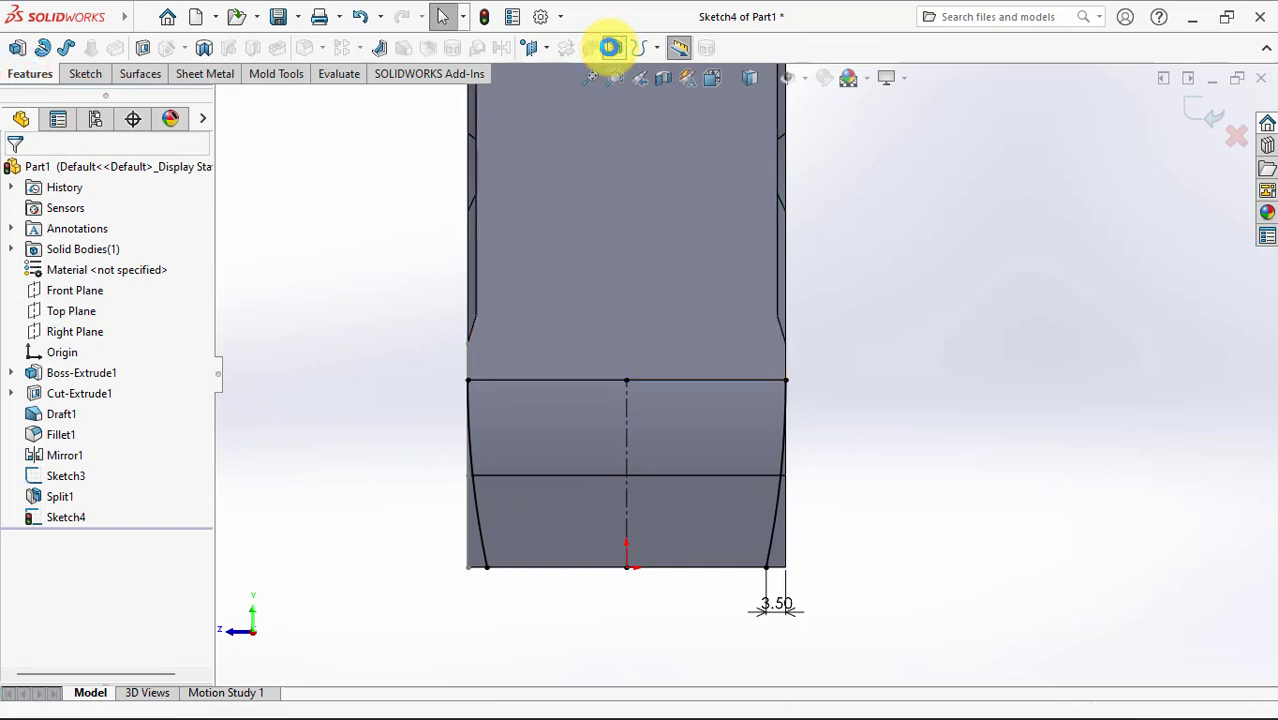
pyautogui.click(98, 349)
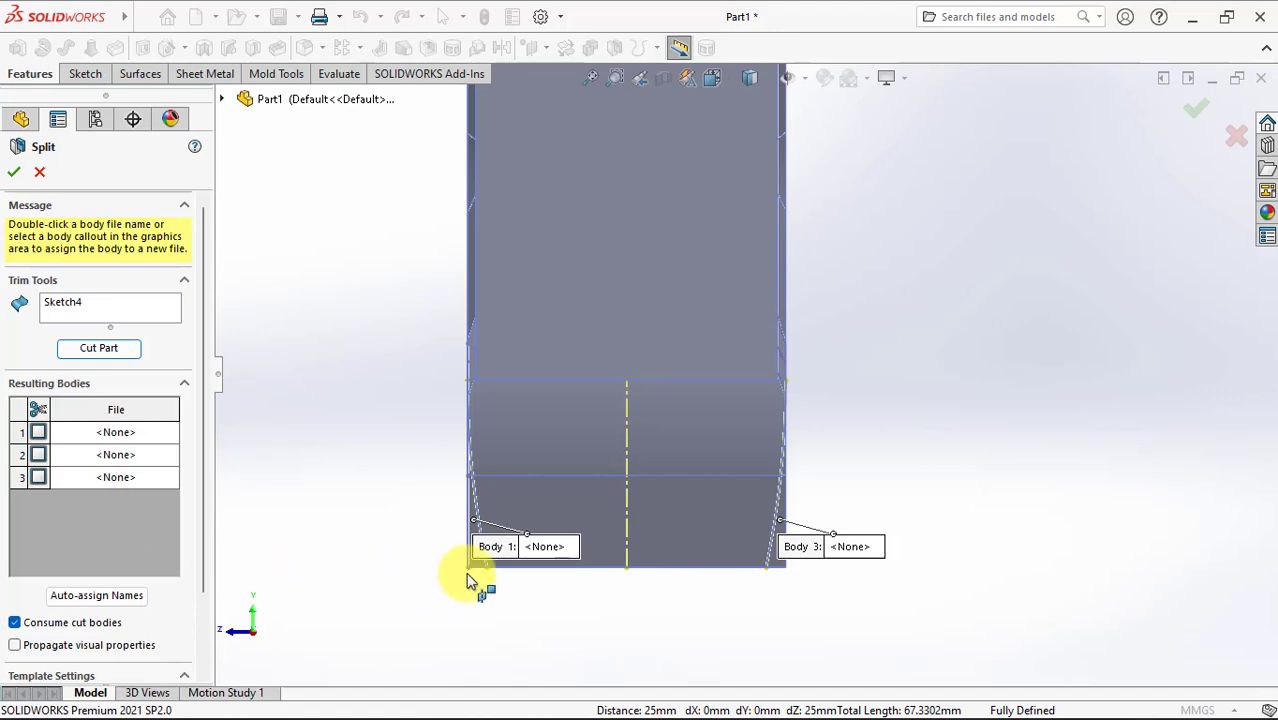
pyautogui.click(784, 570)
pyautogui.moveTo(784, 600); pyautogui.dragTo(748, 576, button='middle')
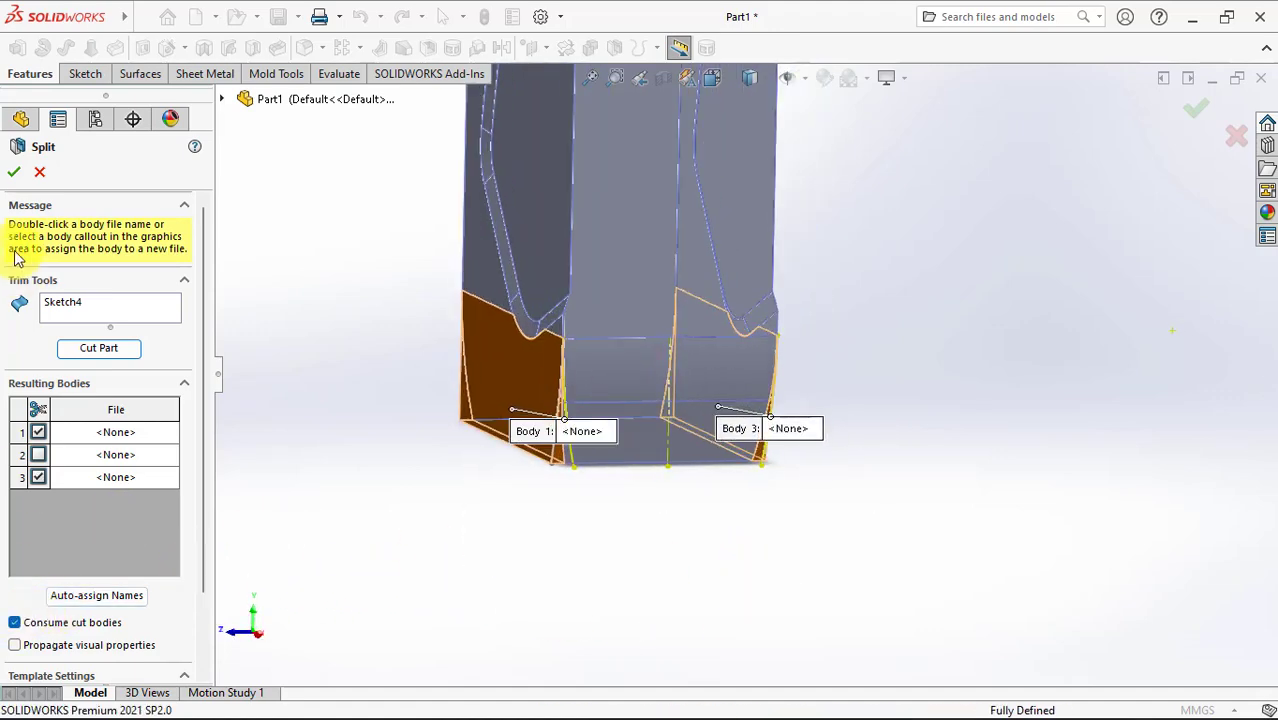
pyautogui.moveTo(428, 457); pyautogui.dragTo(232, 627, button='middle')
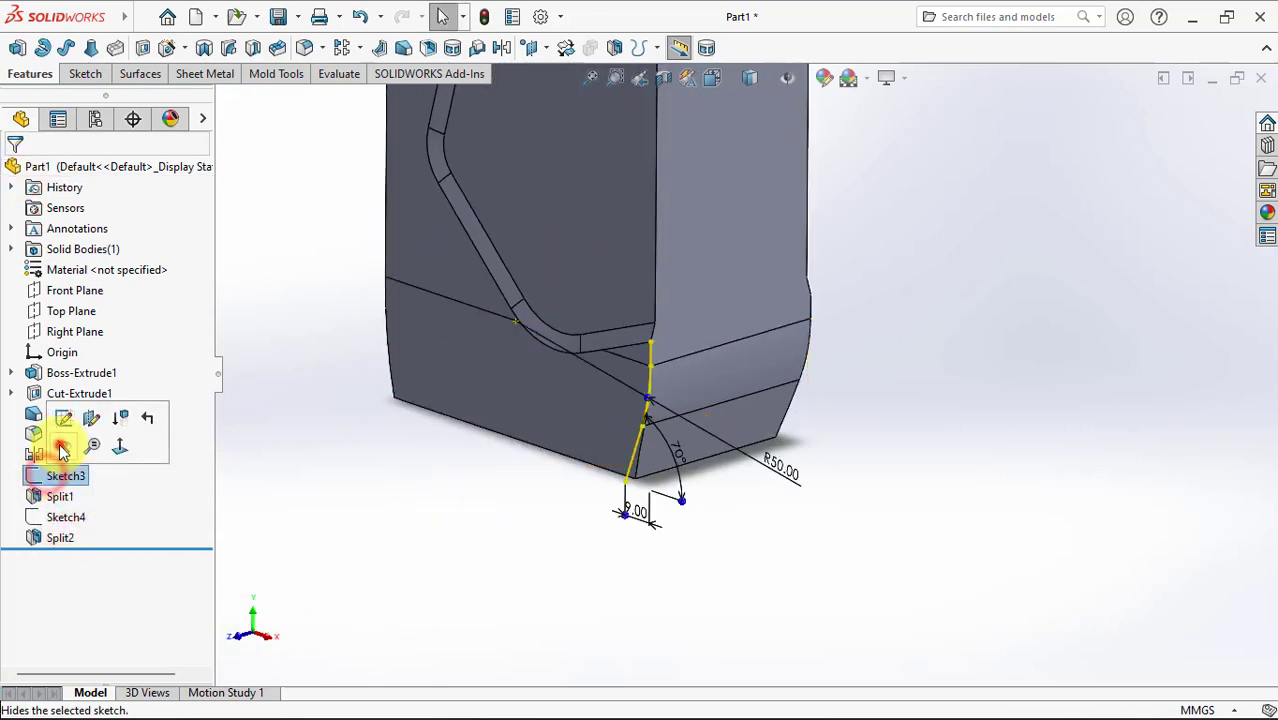
pyautogui.click(408, 531)
# Step: Open a new sketch on the block's front face
pyautogui.moveTo(465, 549)
pyautogui.mouseDown(button='middle')
pyautogui.moveTo(557, 523)
pyautogui.moveTo(528, 536)
pyautogui.mouseUp(button='middle')
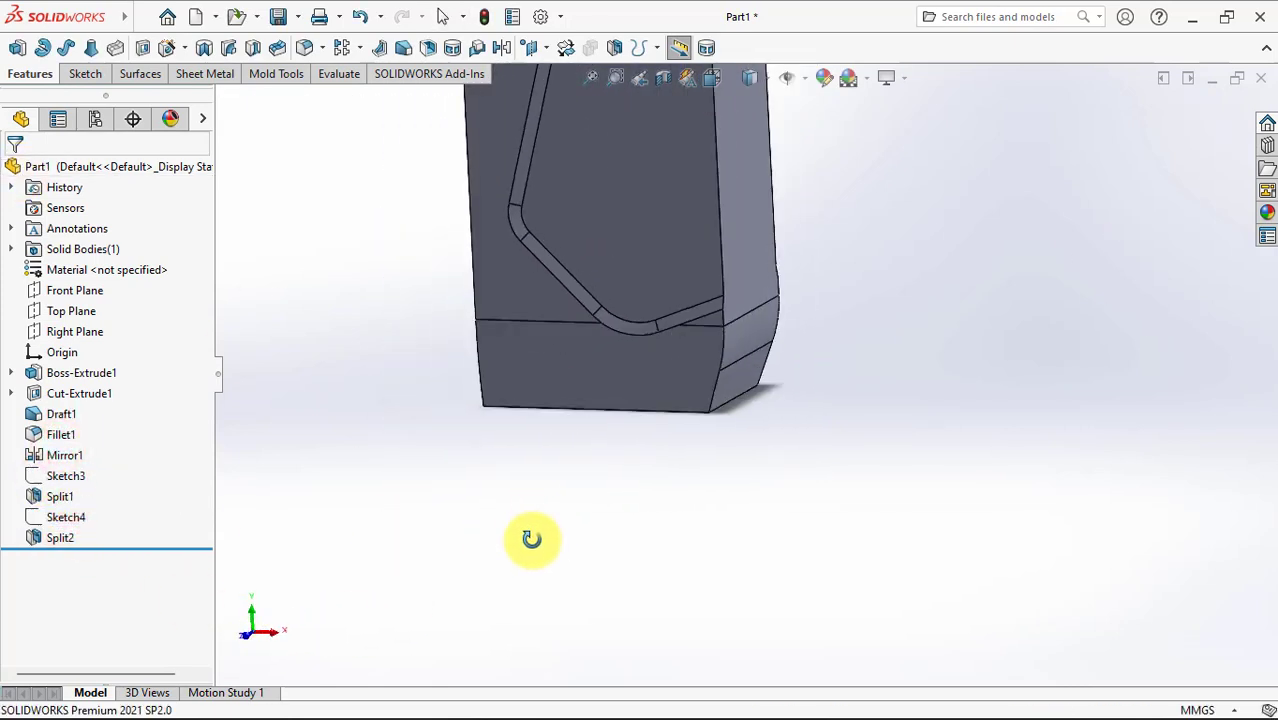
pyautogui.scroll(-2, 590, 622)
pyautogui.scroll(-2, 592, 597)
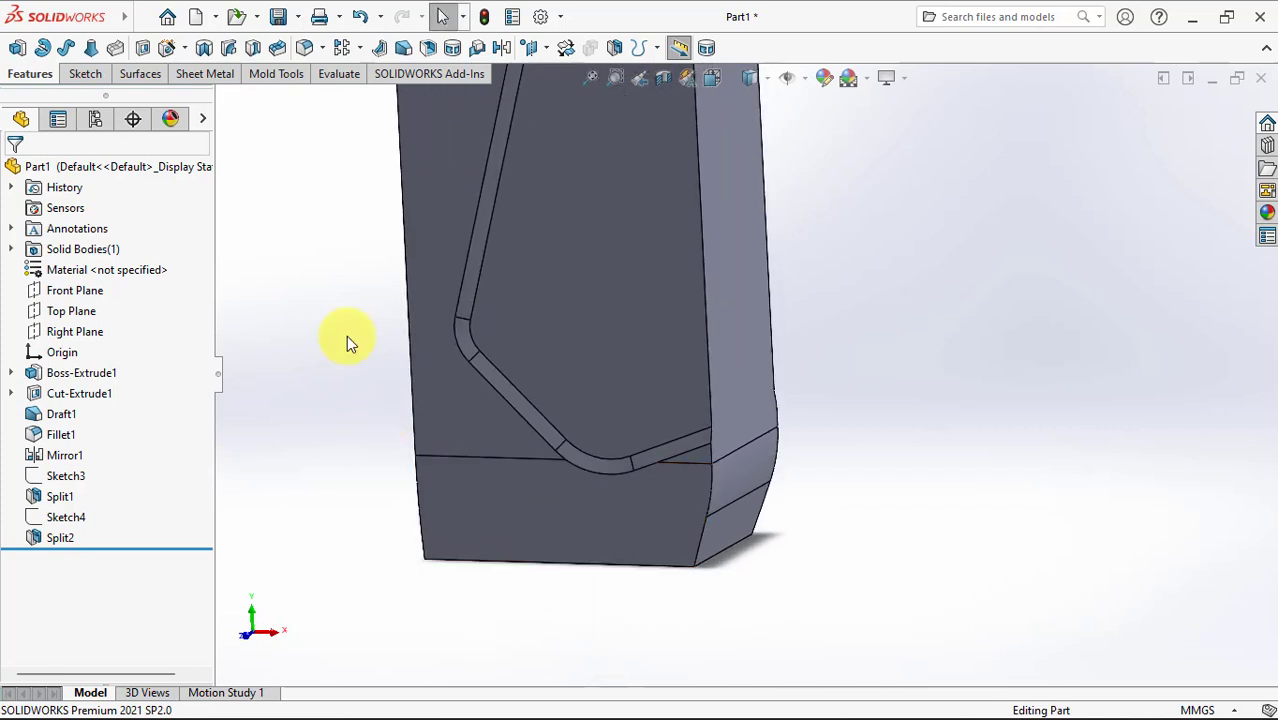
pyautogui.click(465, 413)
pyautogui.click(547, 355)
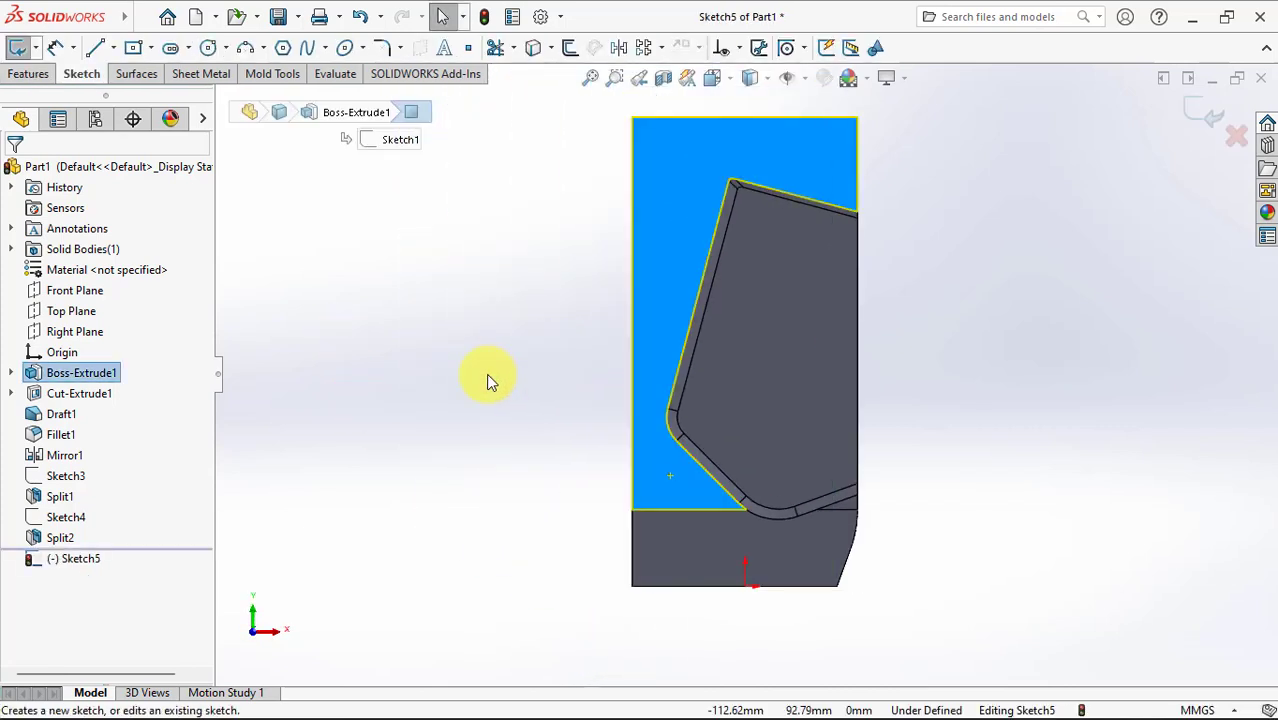
pyautogui.click(486, 373)
pyautogui.scroll(-3, 765, 520)
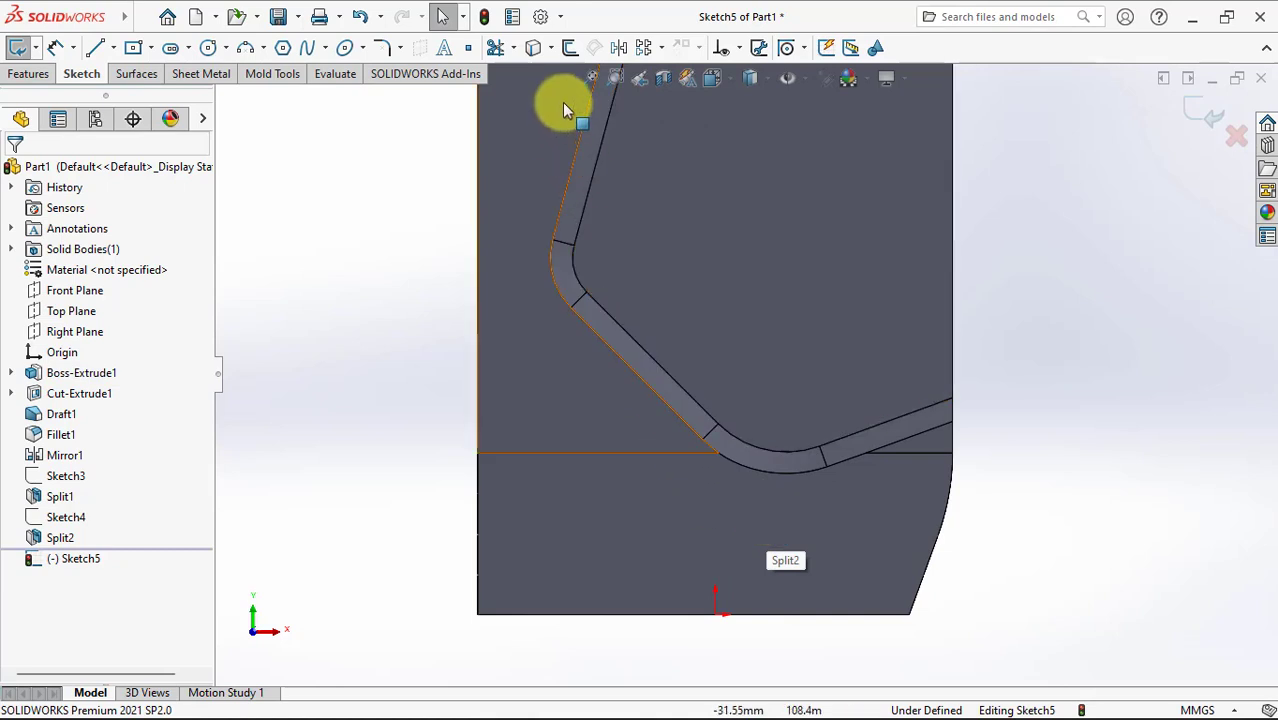
# Step: Offset the pocket's angled edge by 3.20 mm and stretch the line to the left and bottom edges
pyautogui.click(571, 50)
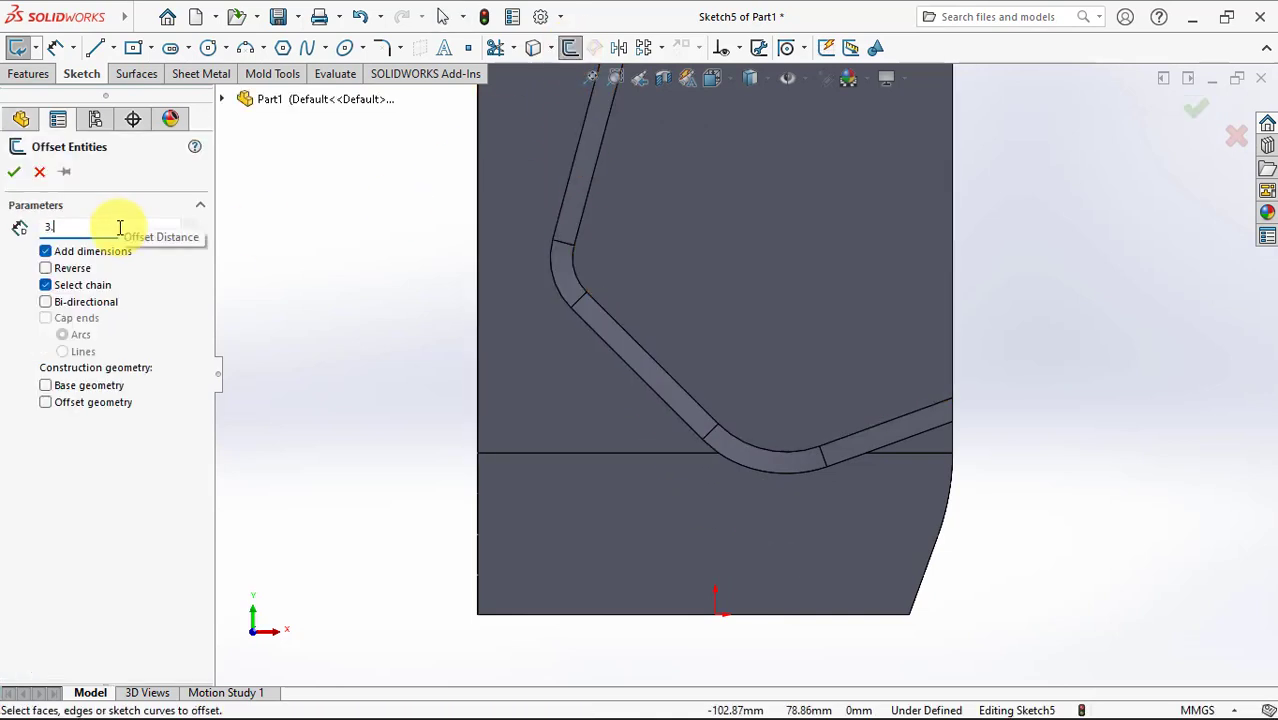
pyautogui.click(651, 387)
pyautogui.click(16, 173)
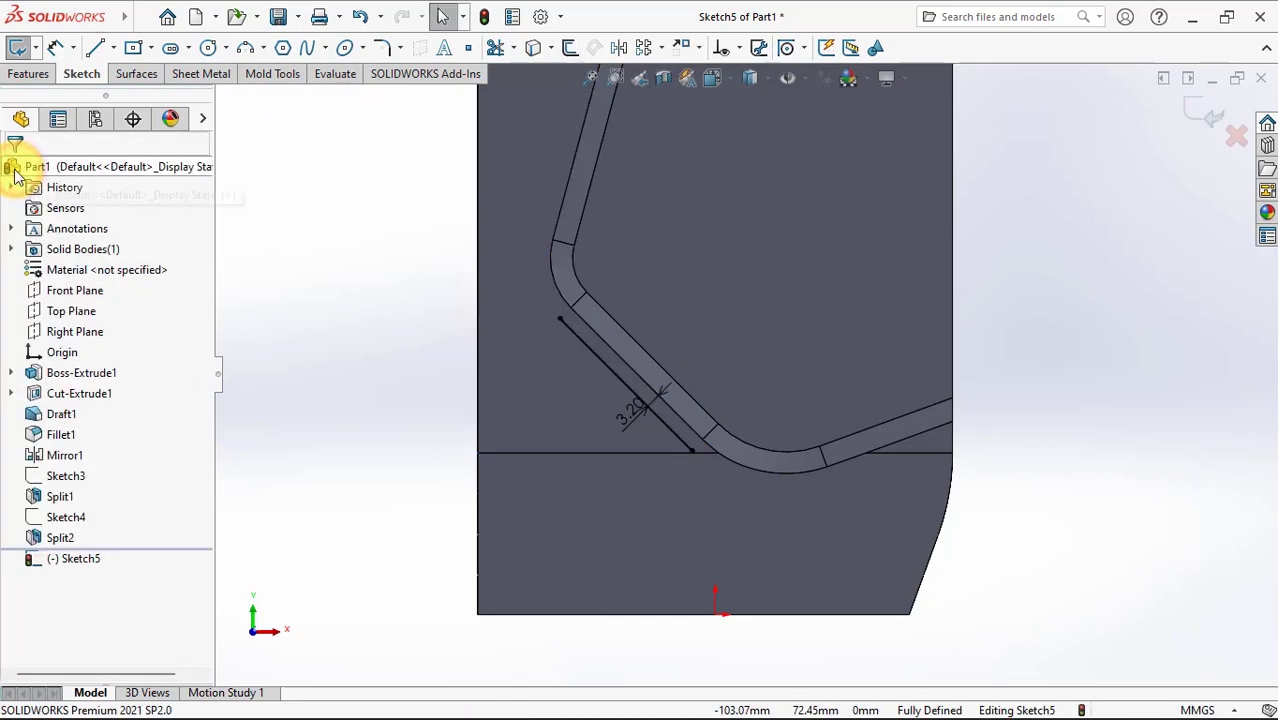
pyautogui.moveTo(559, 318); pyautogui.dragTo(480, 237)
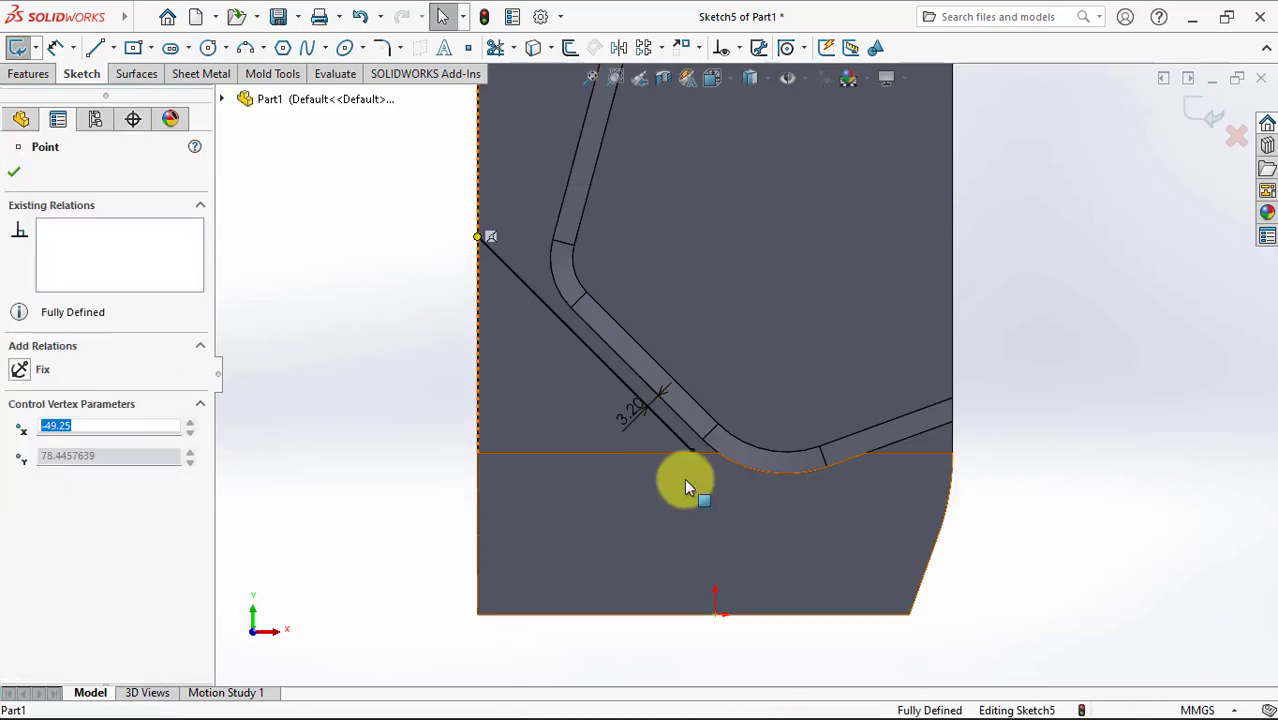
pyautogui.moveTo(690, 451)
pyautogui.mouseDown()
pyautogui.moveTo(868, 627)
pyautogui.moveTo(856, 614)
pyautogui.mouseUp()
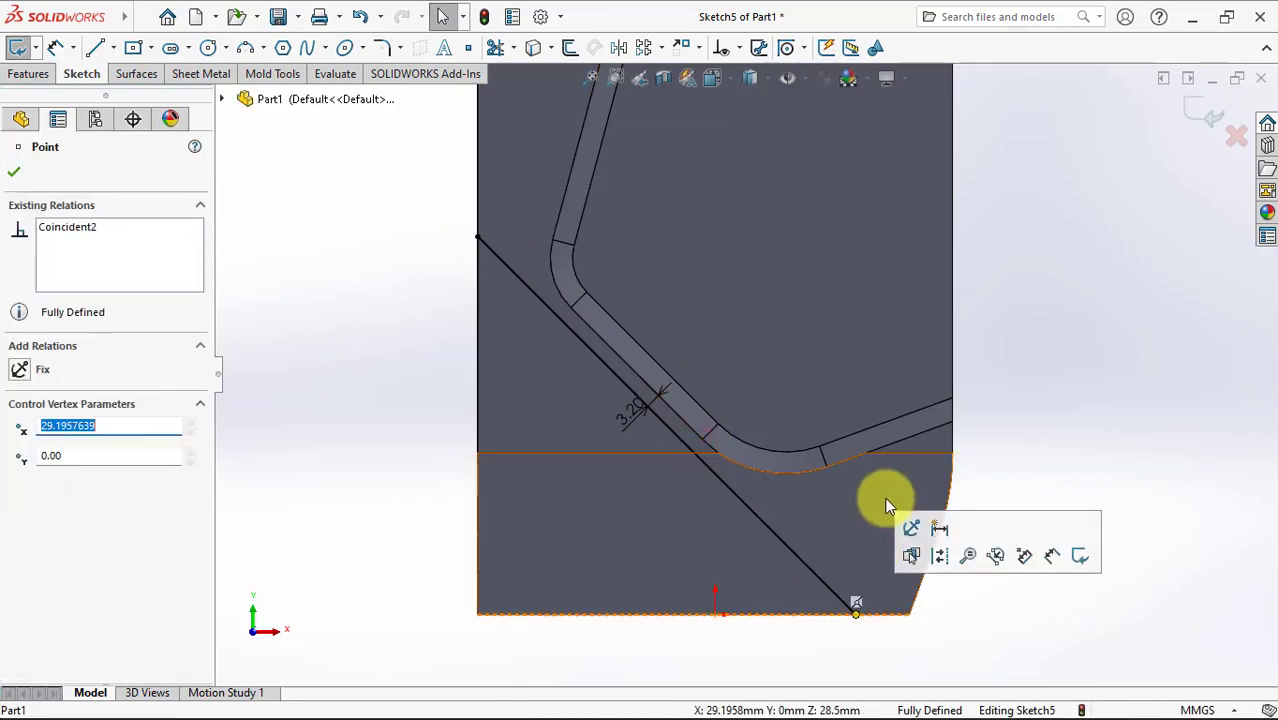
pyautogui.click(14, 172)
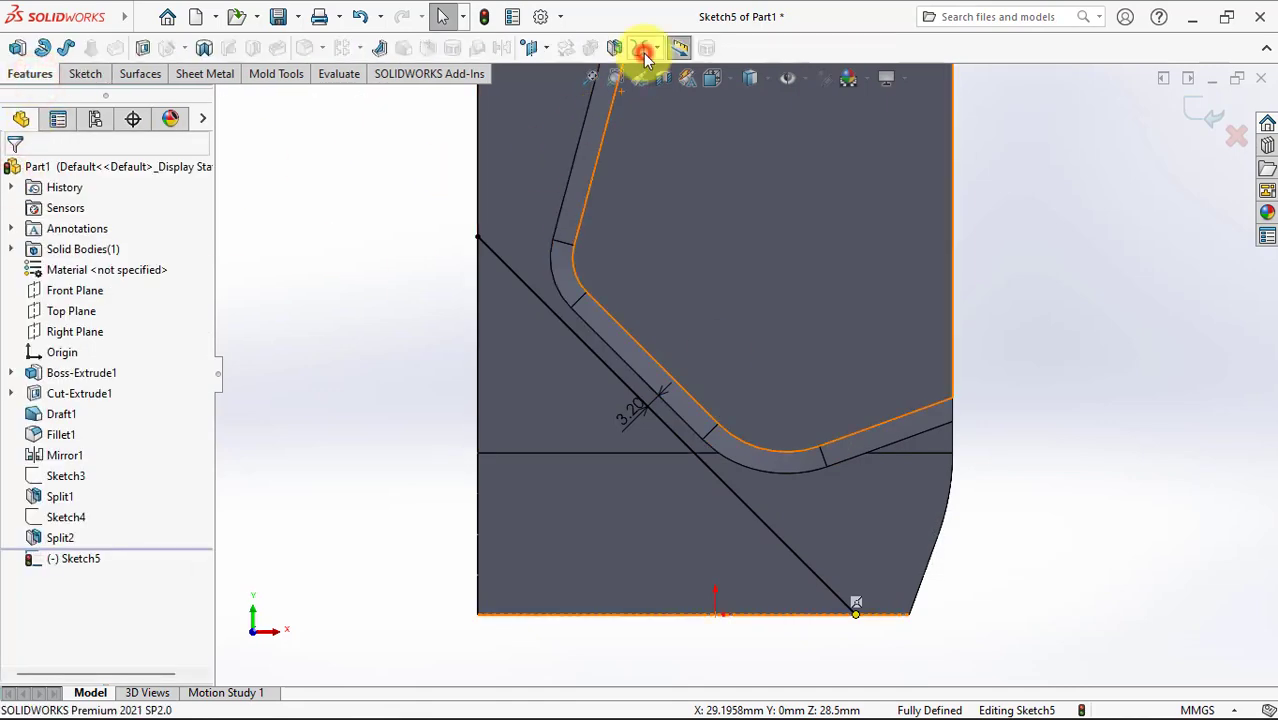
# Step: Create Split Line1 by projecting the Sketch5 offset line onto Face<1> through Face<4>
pyautogui.click(656, 47)
pyautogui.click(728, 73)
pyautogui.click(532, 410)
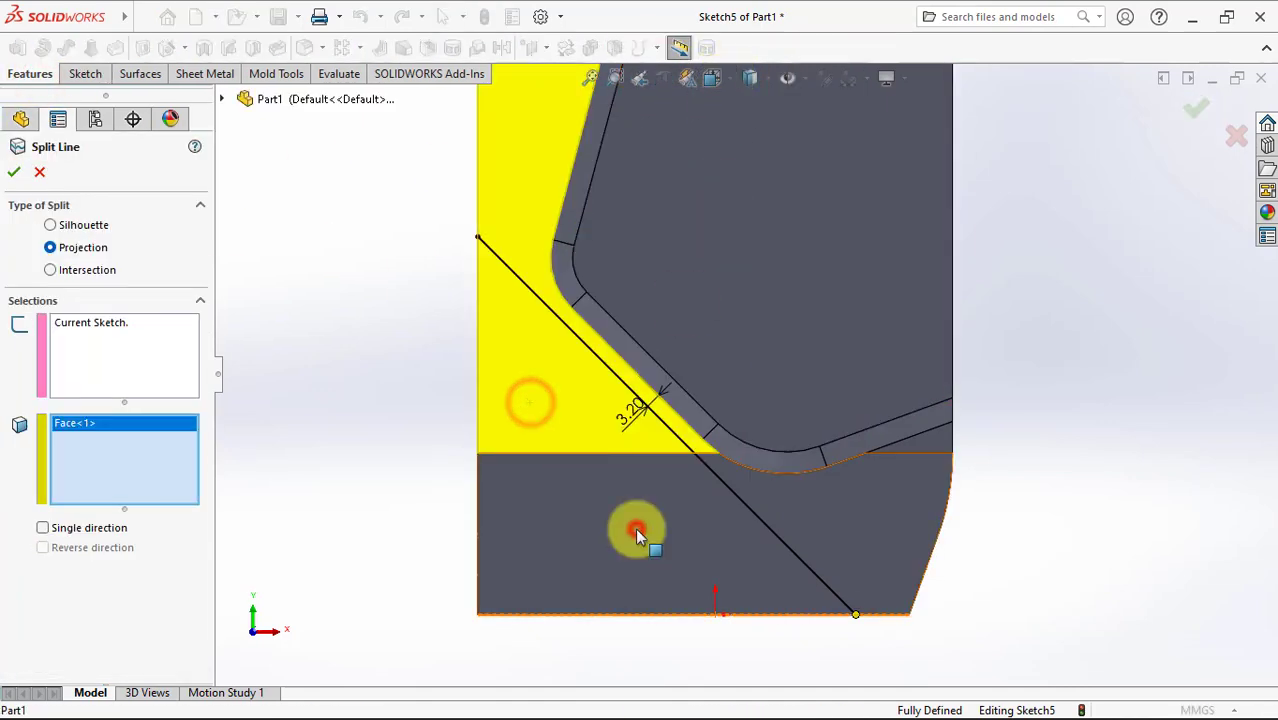
pyautogui.click(630, 530)
pyautogui.moveTo(913, 491)
pyautogui.mouseDown(button='middle')
pyautogui.moveTo(750, 479)
pyautogui.moveTo(1165, 493)
pyautogui.moveTo(1106, 479)
pyautogui.mouseUp(button='middle')
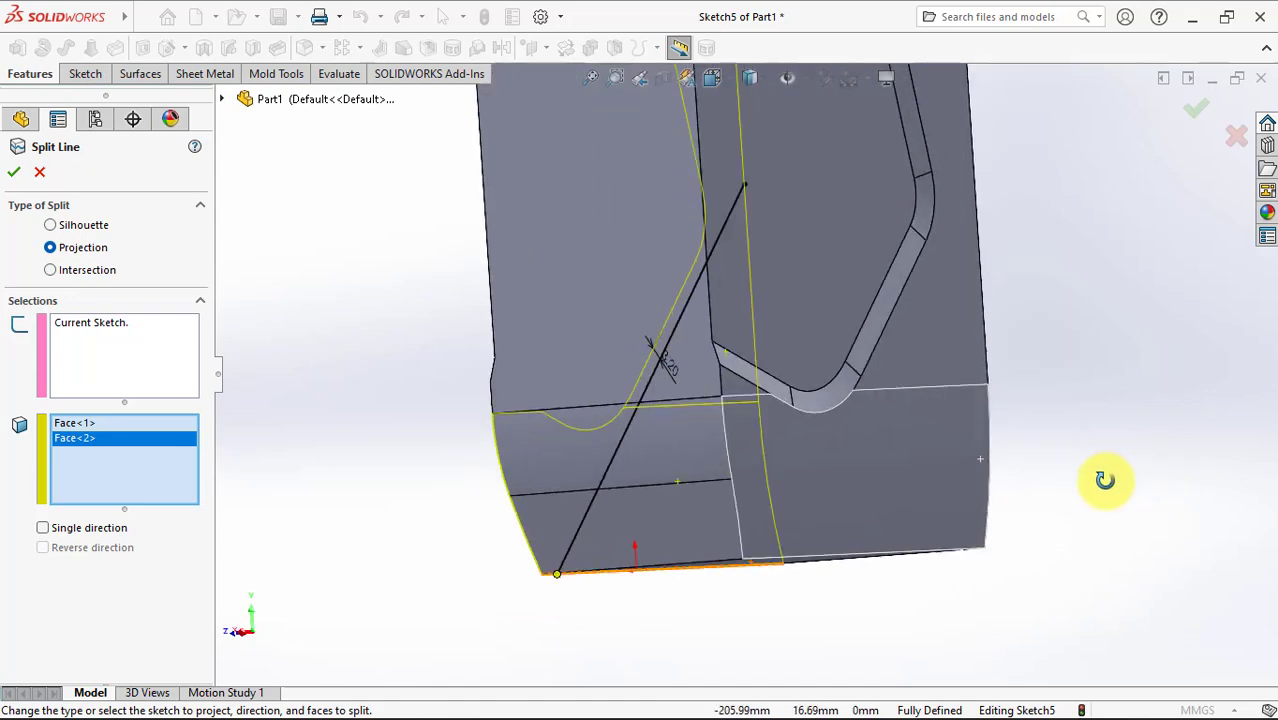
pyautogui.click(906, 433)
pyautogui.click(929, 341)
pyautogui.click(1197, 118)
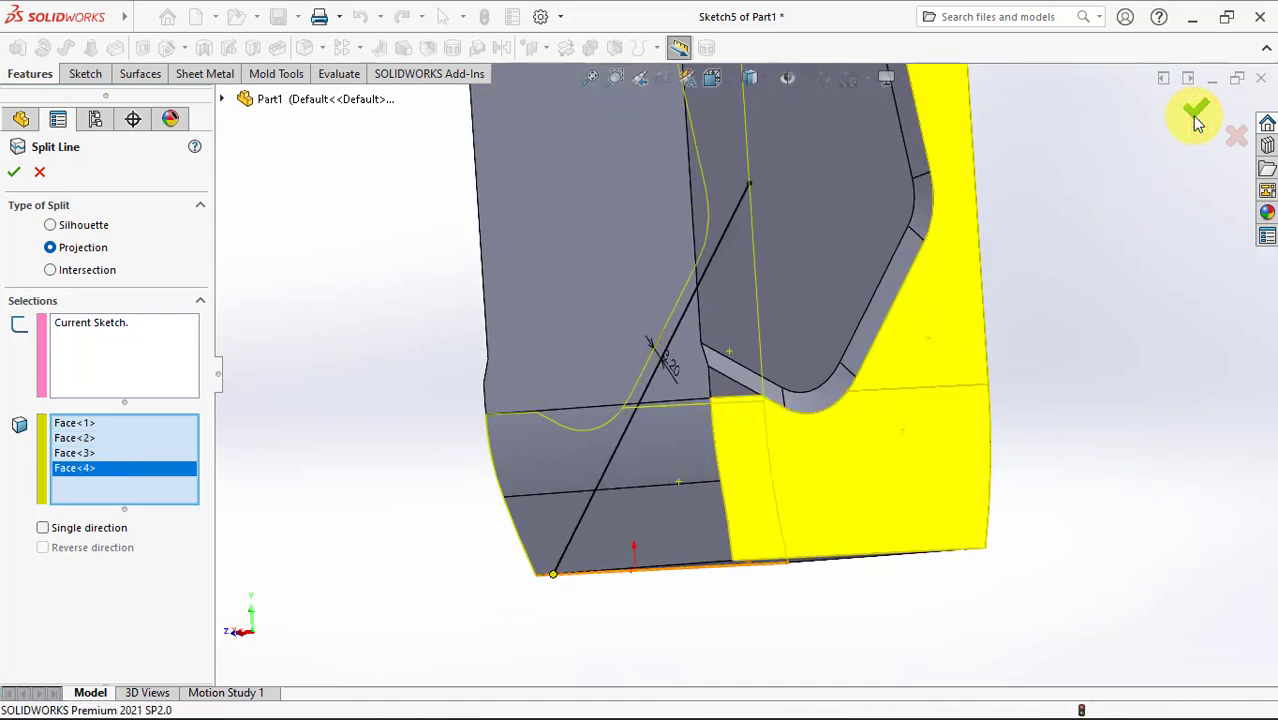
pyautogui.moveTo(1113, 269)
pyautogui.mouseDown(button='middle')
pyautogui.moveTo(748, 399)
pyautogui.moveTo(937, 339)
pyautogui.moveTo(924, 419)
pyautogui.mouseUp(button='middle')
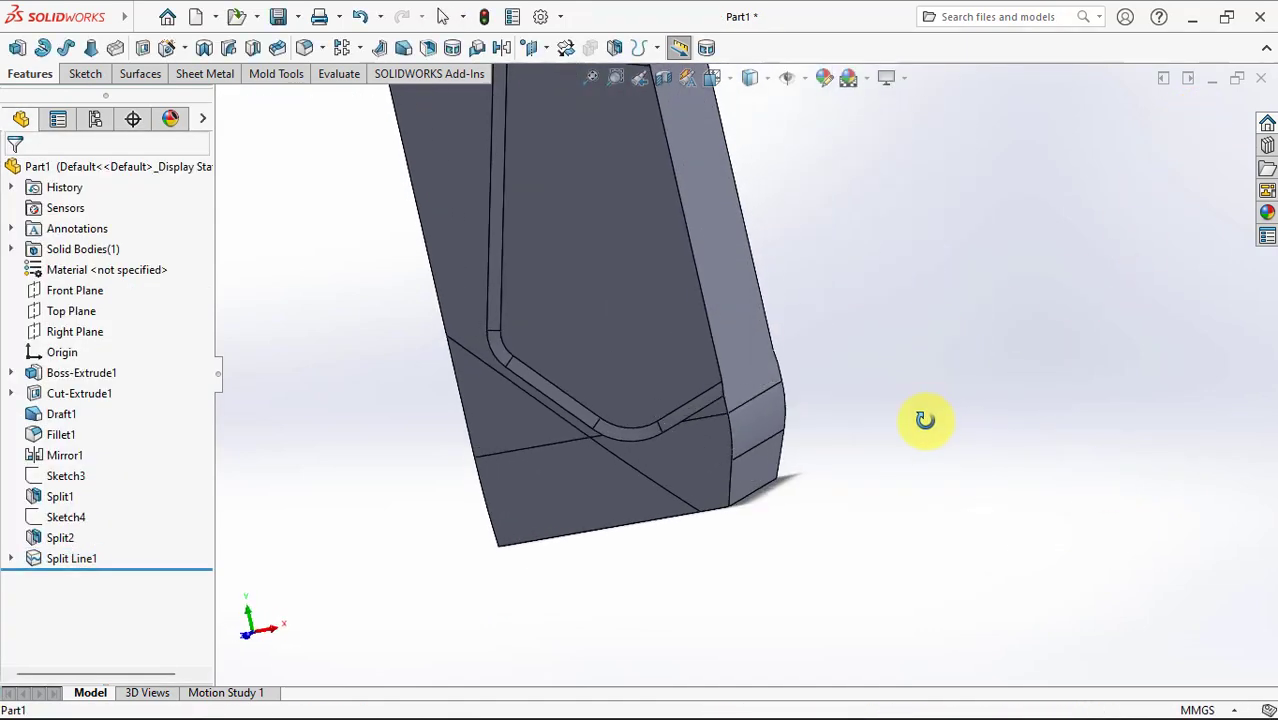
# Step: Create Plane1 referencing the new diagonal split edge and the side face
pyautogui.click(538, 52)
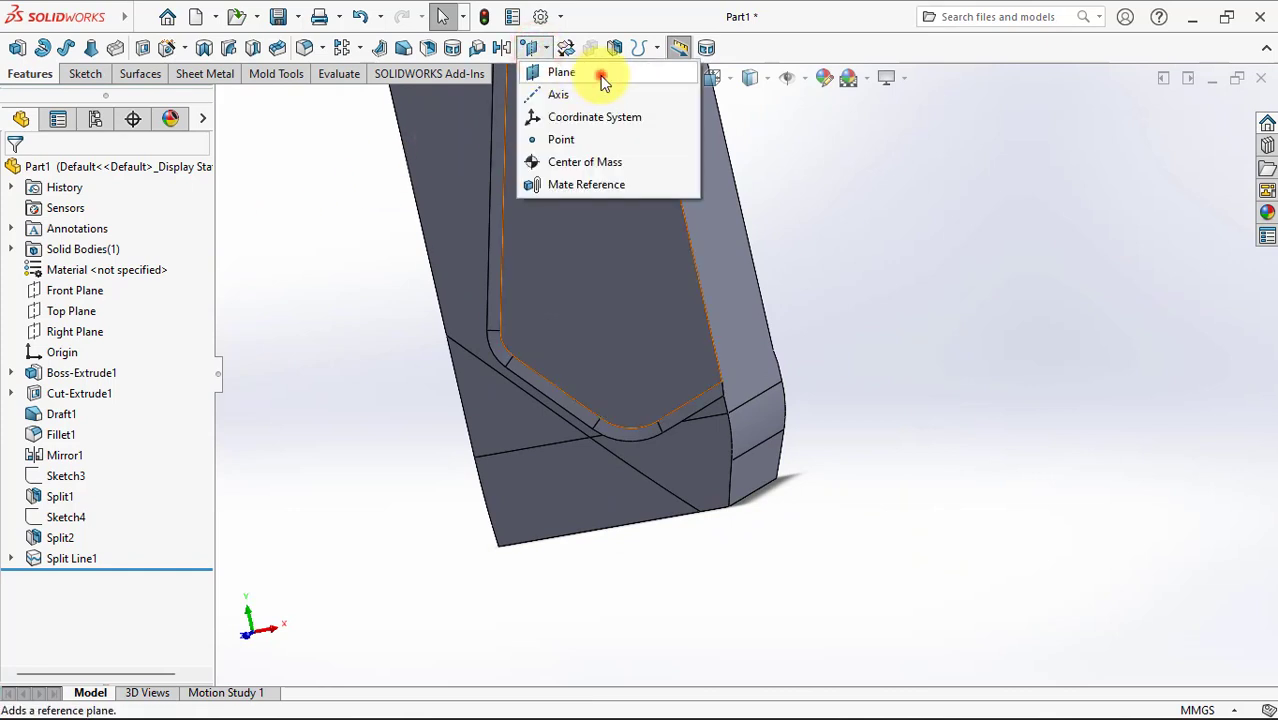
pyautogui.click(600, 74)
pyautogui.click(527, 393)
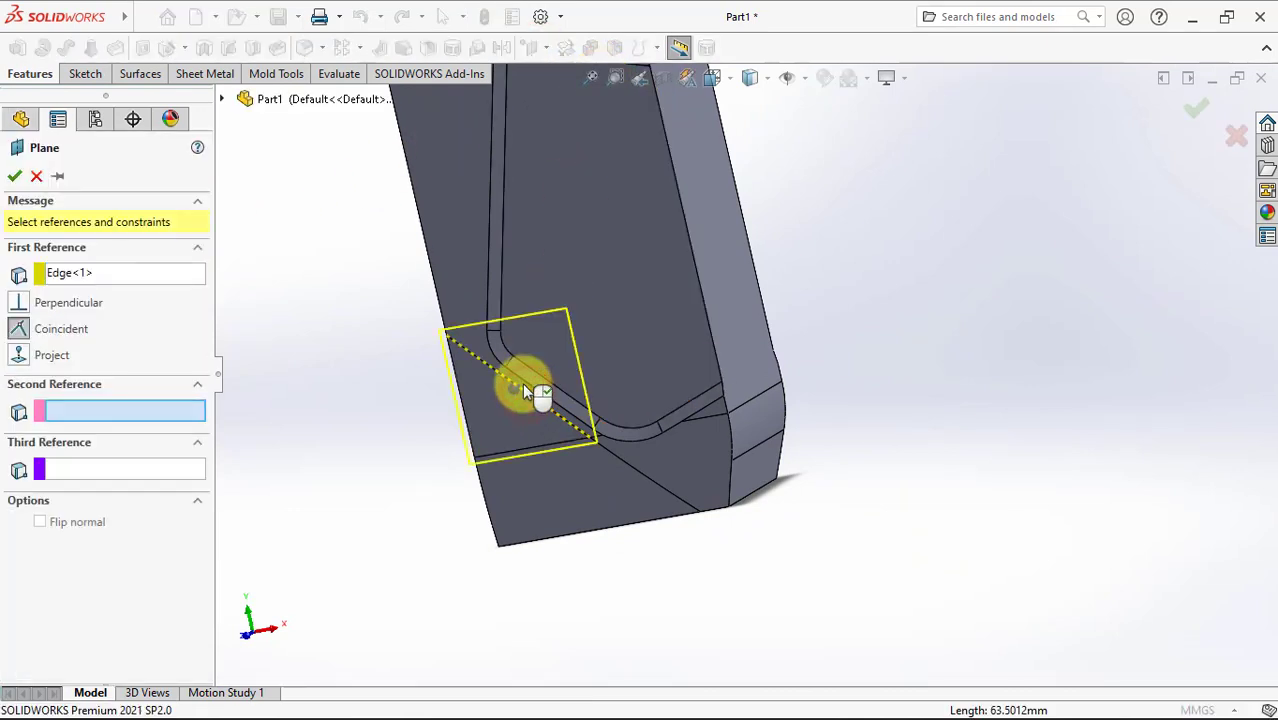
pyautogui.click(463, 255)
pyautogui.click(14, 180)
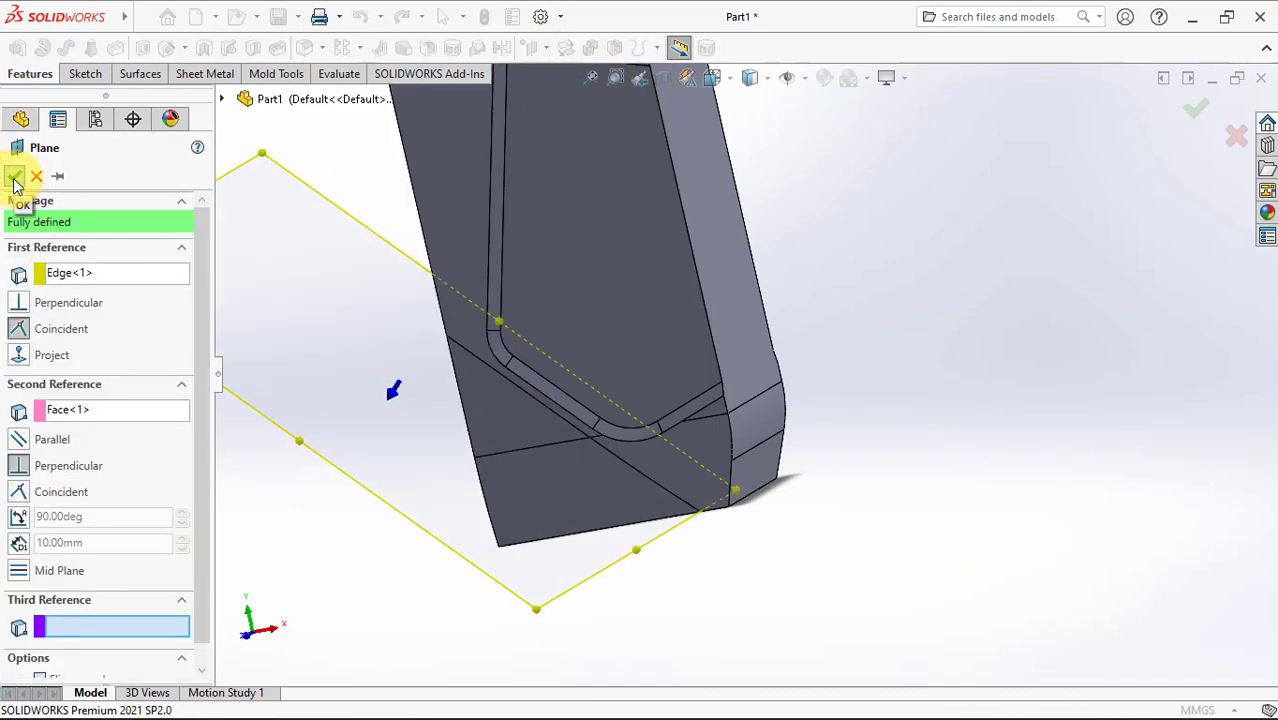
pyautogui.moveTo(495, 379)
pyautogui.mouseDown(button='middle')
pyautogui.moveTo(558, 407)
pyautogui.moveTo(542, 448)
pyautogui.mouseUp(button='middle')
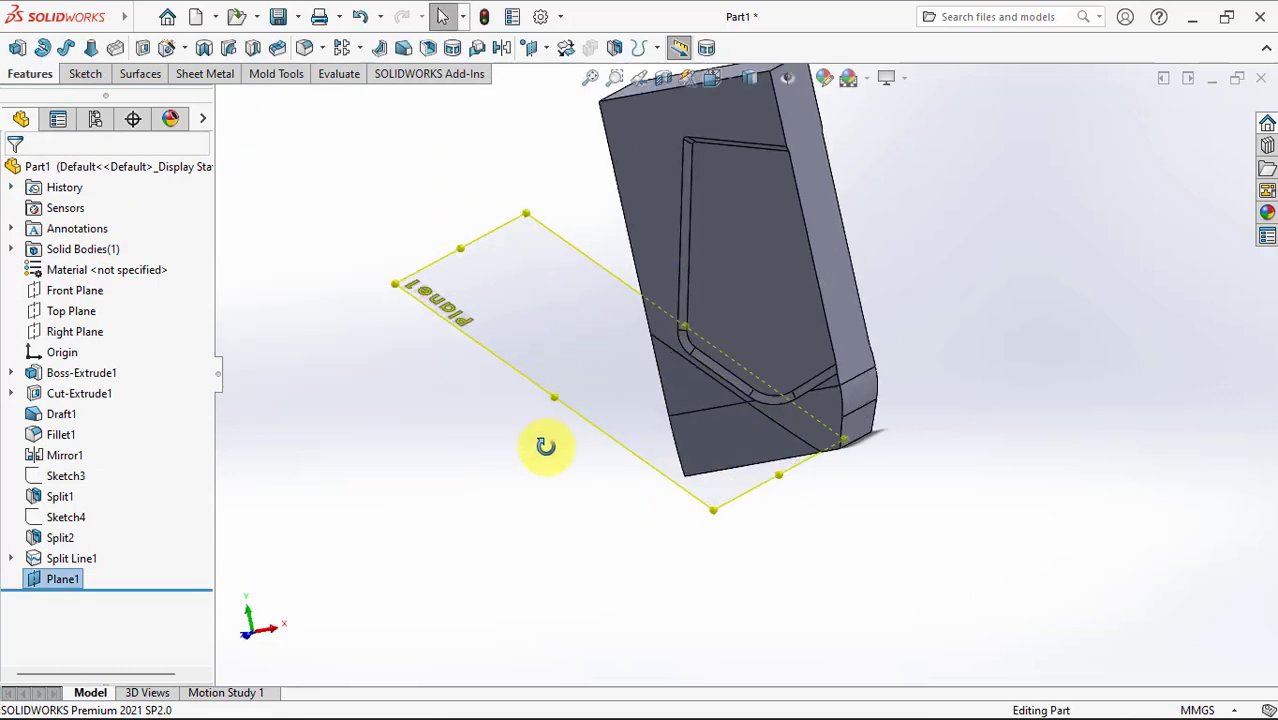
pyautogui.click(918, 471)
# Step: Add a 10° parting-line draft on four split edges using Plane1 as the pull direction
pyautogui.click(401, 50)
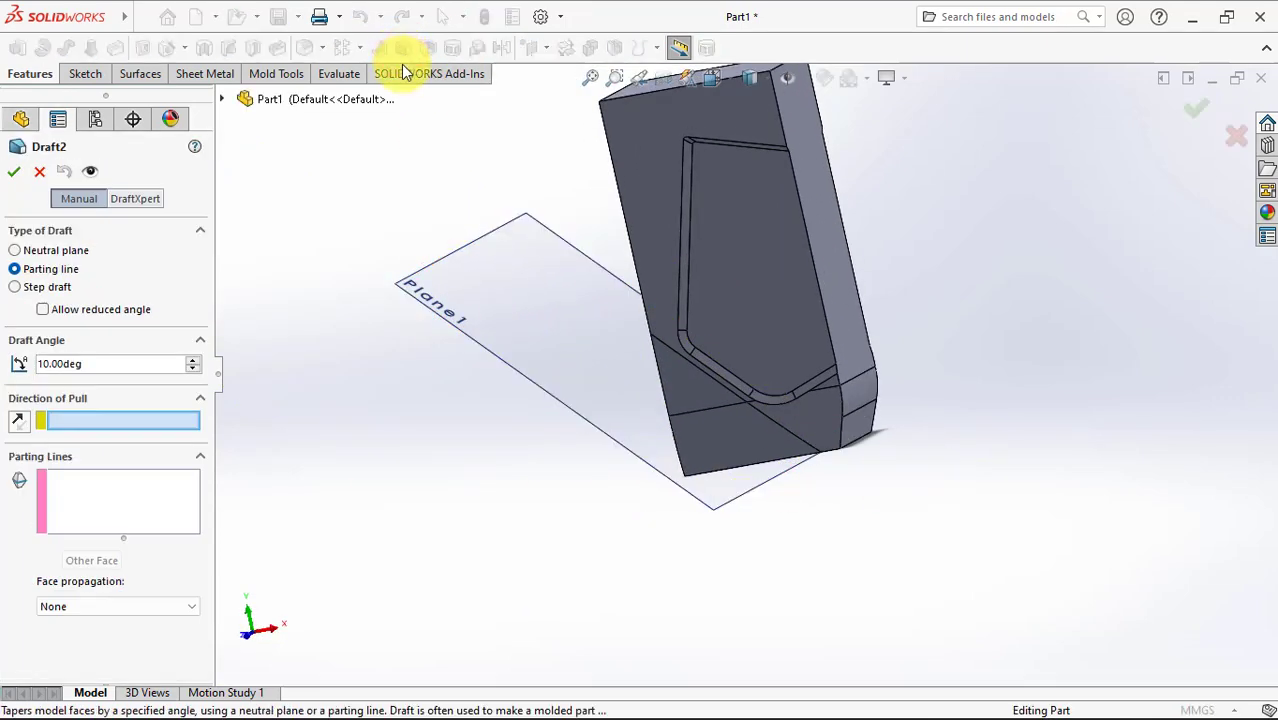
pyautogui.click(515, 340)
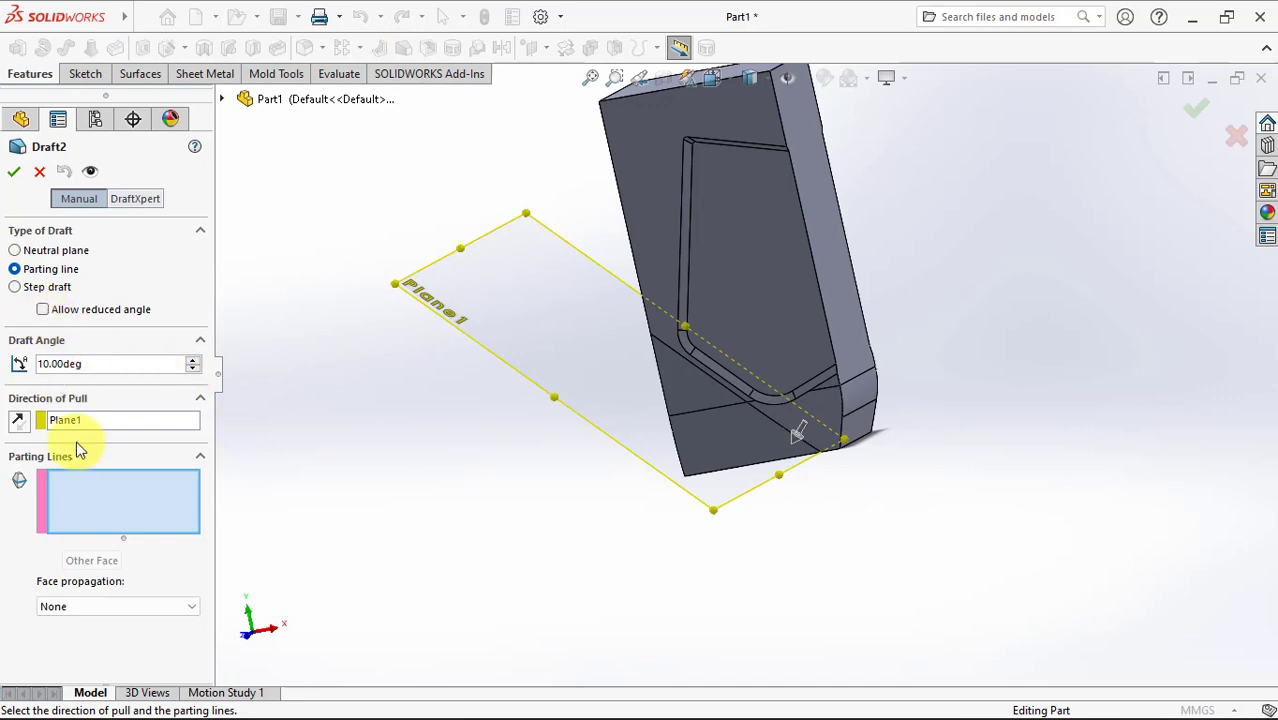
pyautogui.scroll(-3, 724, 418)
pyautogui.click(737, 375)
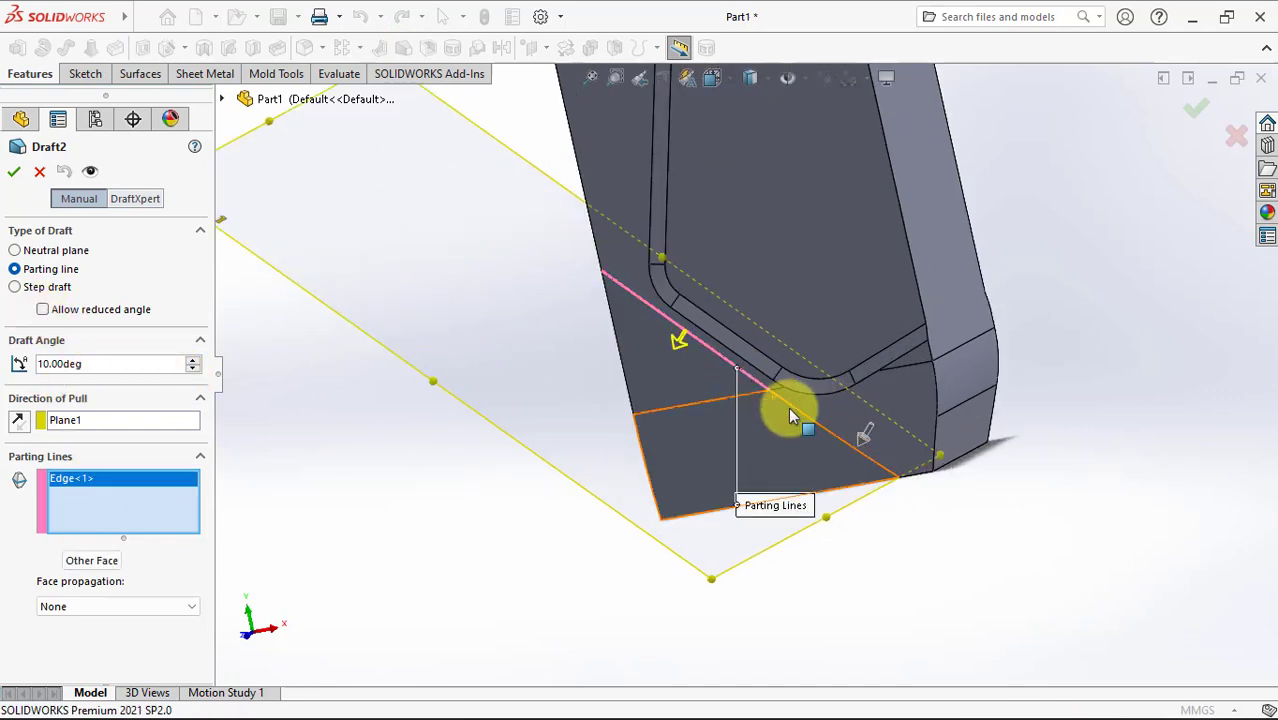
pyautogui.click(793, 407)
pyautogui.moveTo(793, 407)
pyautogui.mouseDown(button='middle')
pyautogui.moveTo(736, 385)
pyautogui.moveTo(640, 472)
pyautogui.mouseUp(button='middle')
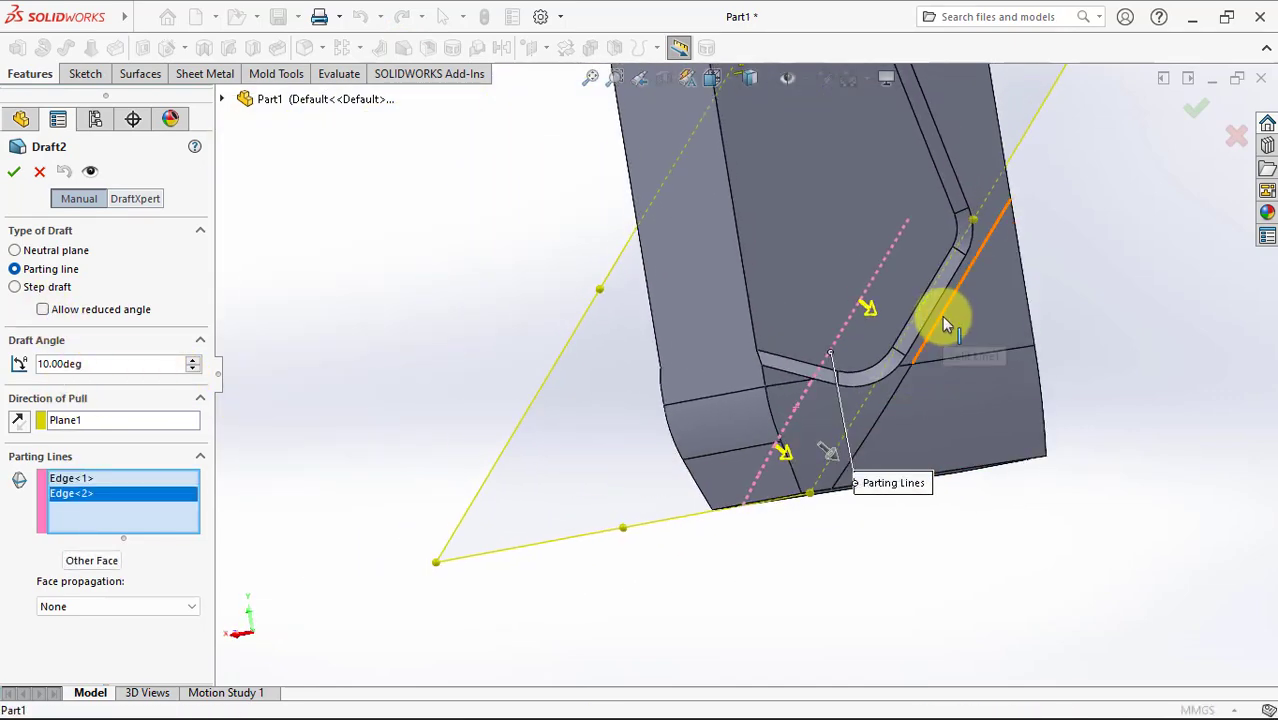
pyautogui.click(945, 323)
pyautogui.click(895, 395)
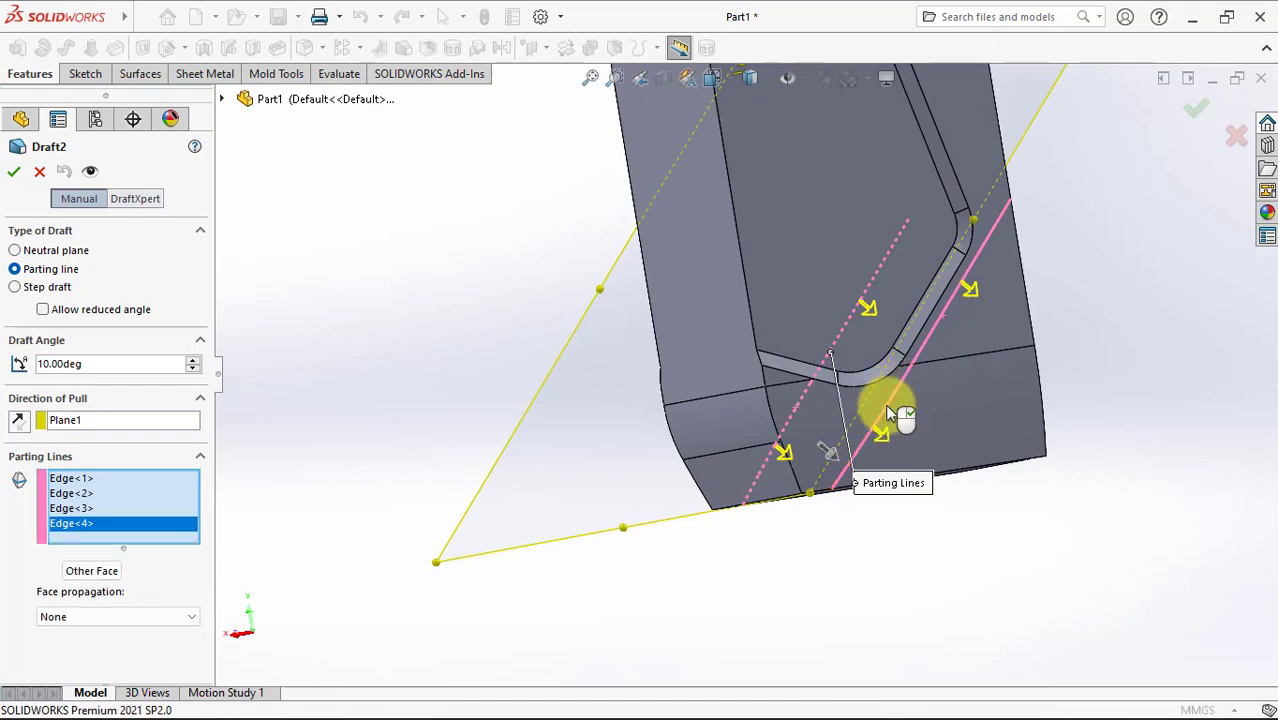
pyautogui.click(14, 174)
pyautogui.moveTo(480, 342)
pyautogui.mouseDown(button='middle')
pyautogui.moveTo(503, 317)
pyautogui.moveTo(648, 318)
pyautogui.moveTo(556, 397)
pyautogui.mouseUp(button='middle')
pyautogui.click(434, 397)
# Step: Hide Plane1 and give the first diagonal edge a variable fillet from 0 mm top to 50 mm bottom
pyautogui.click(548, 346)
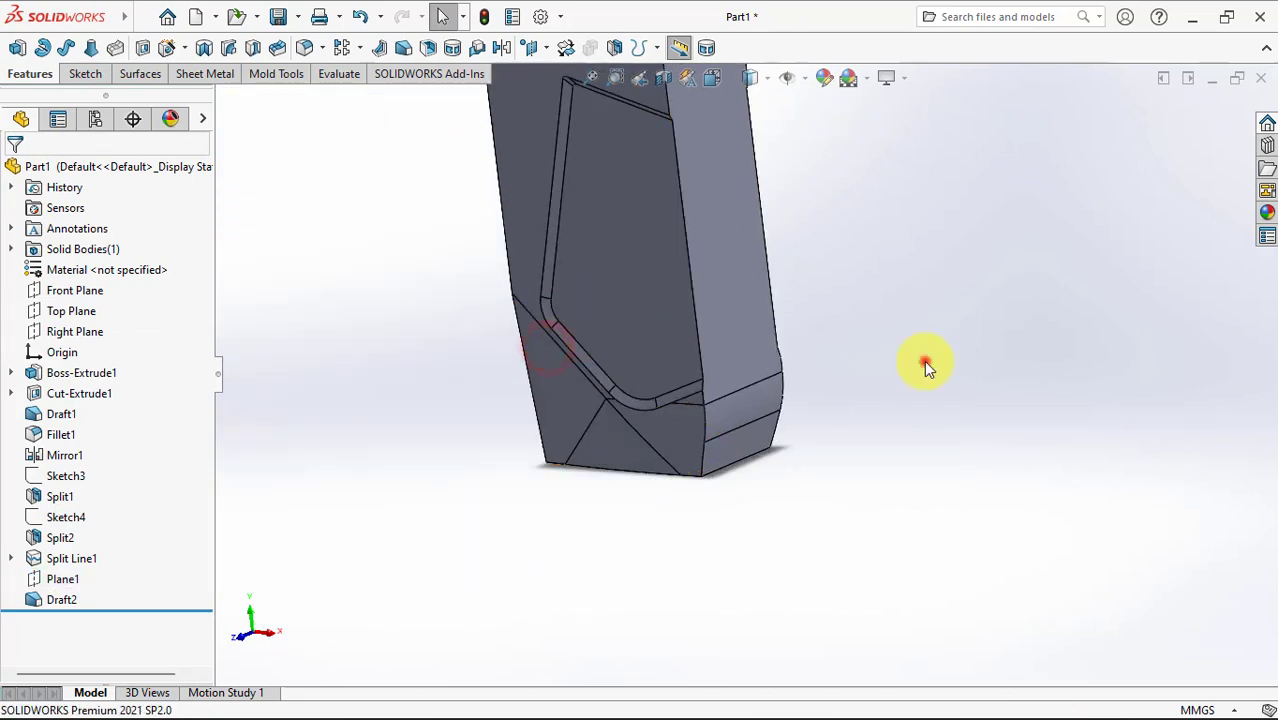
pyautogui.moveTo(924, 366); pyautogui.dragTo(904, 371, button='middle')
pyautogui.scroll(-2, 695, 375)
pyautogui.scroll(-1, 403, 344)
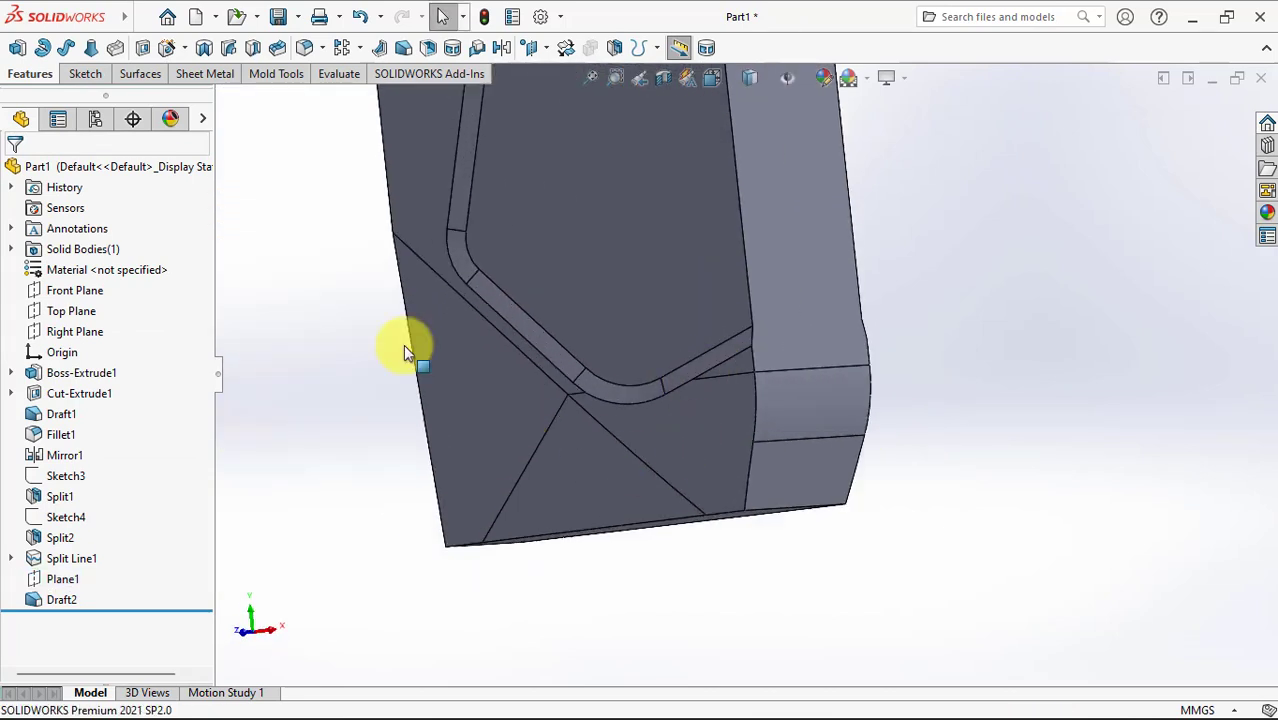
pyautogui.click(303, 49)
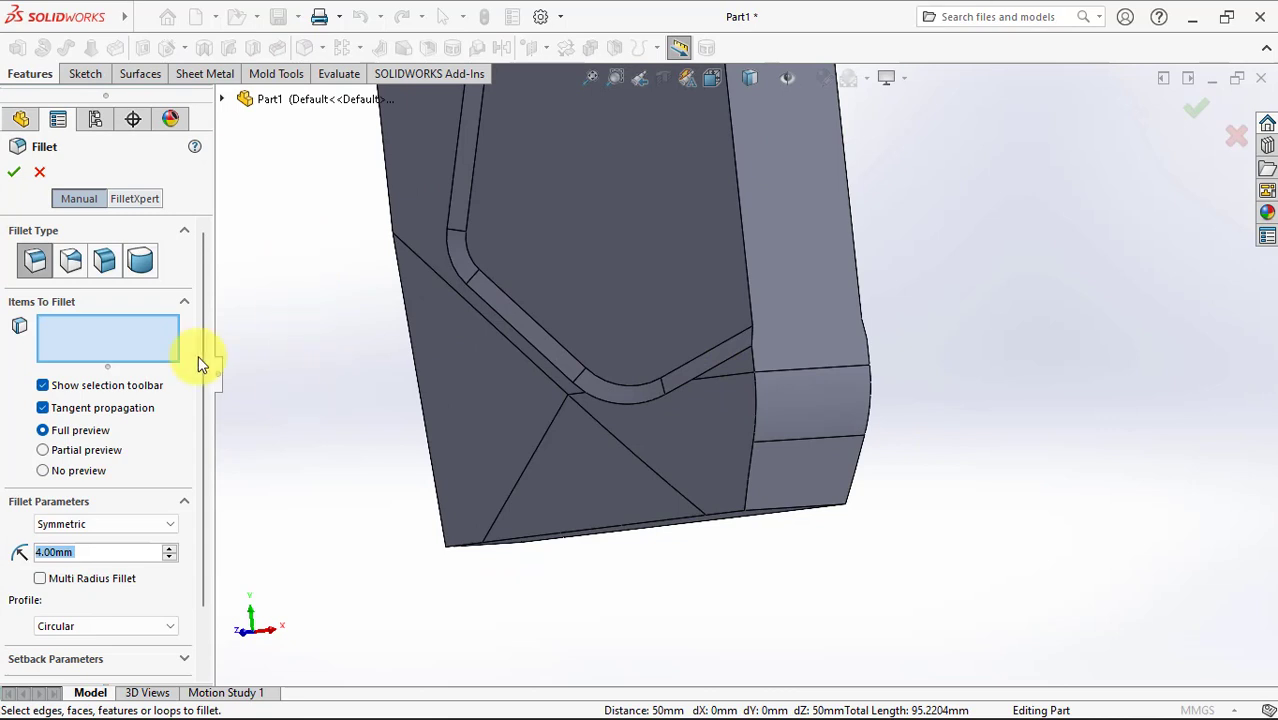
pyautogui.click(70, 263)
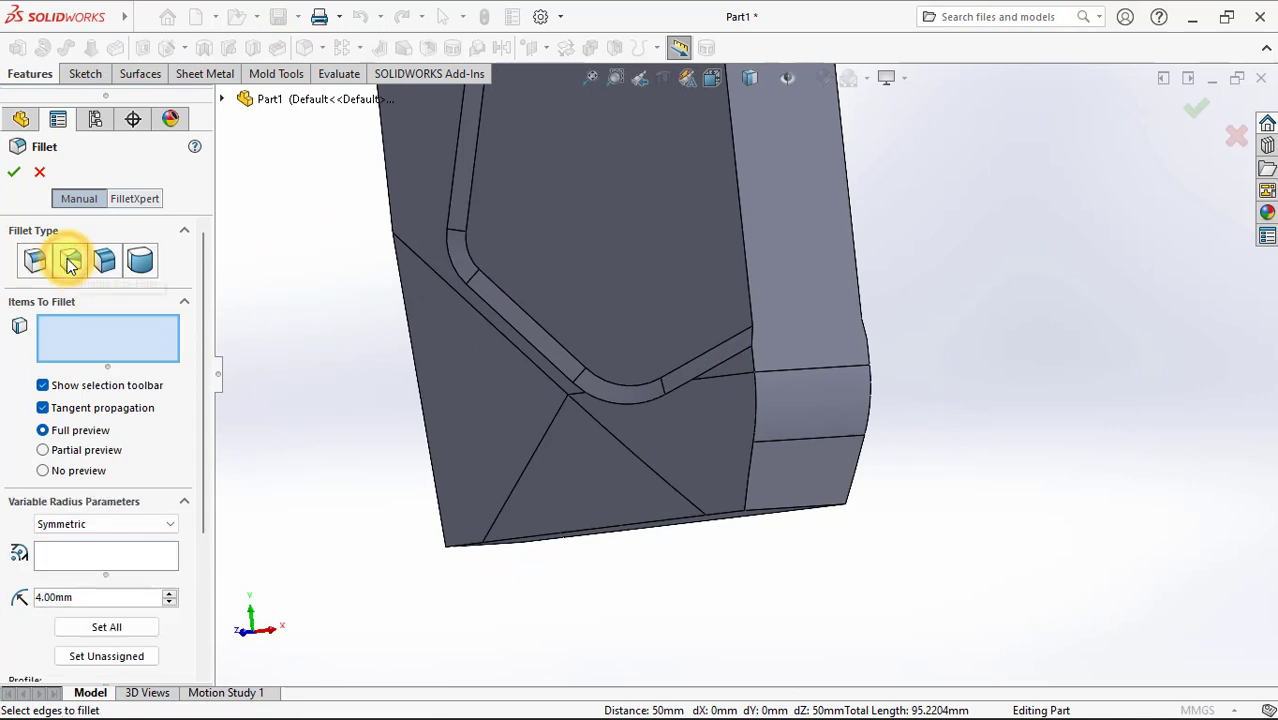
pyautogui.click(591, 416)
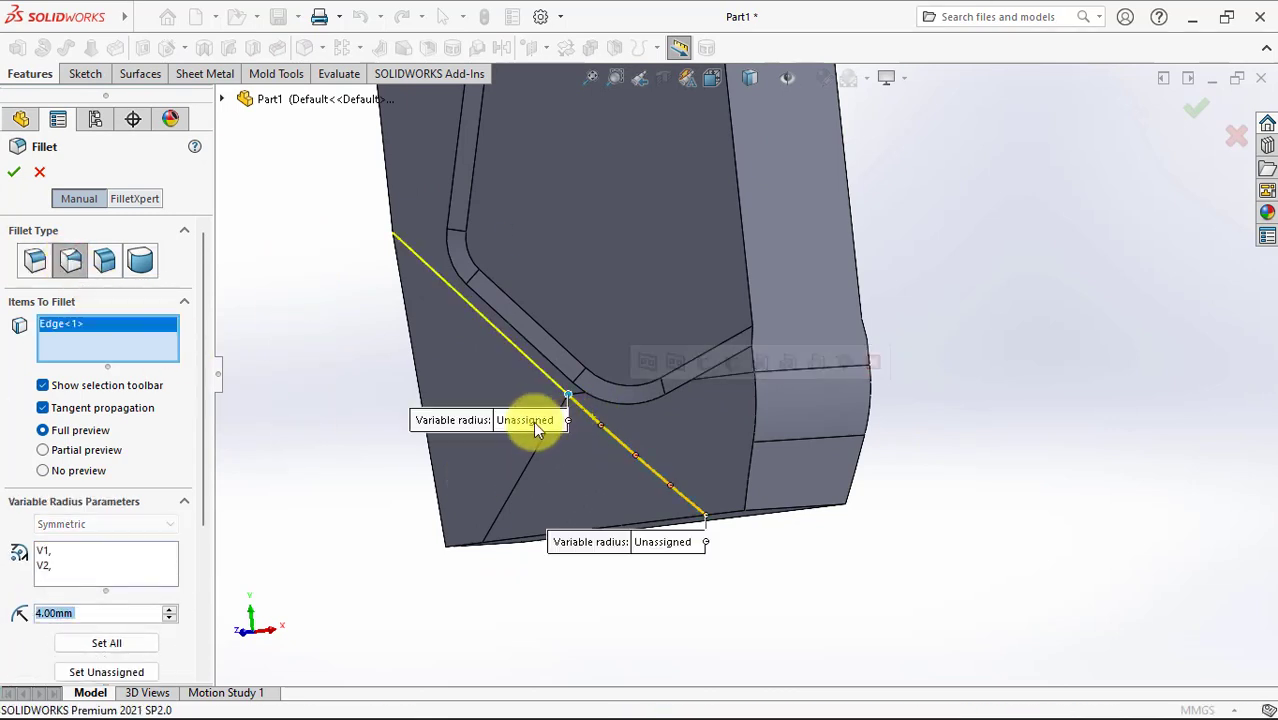
pyautogui.click(512, 421)
pyautogui.write('0')
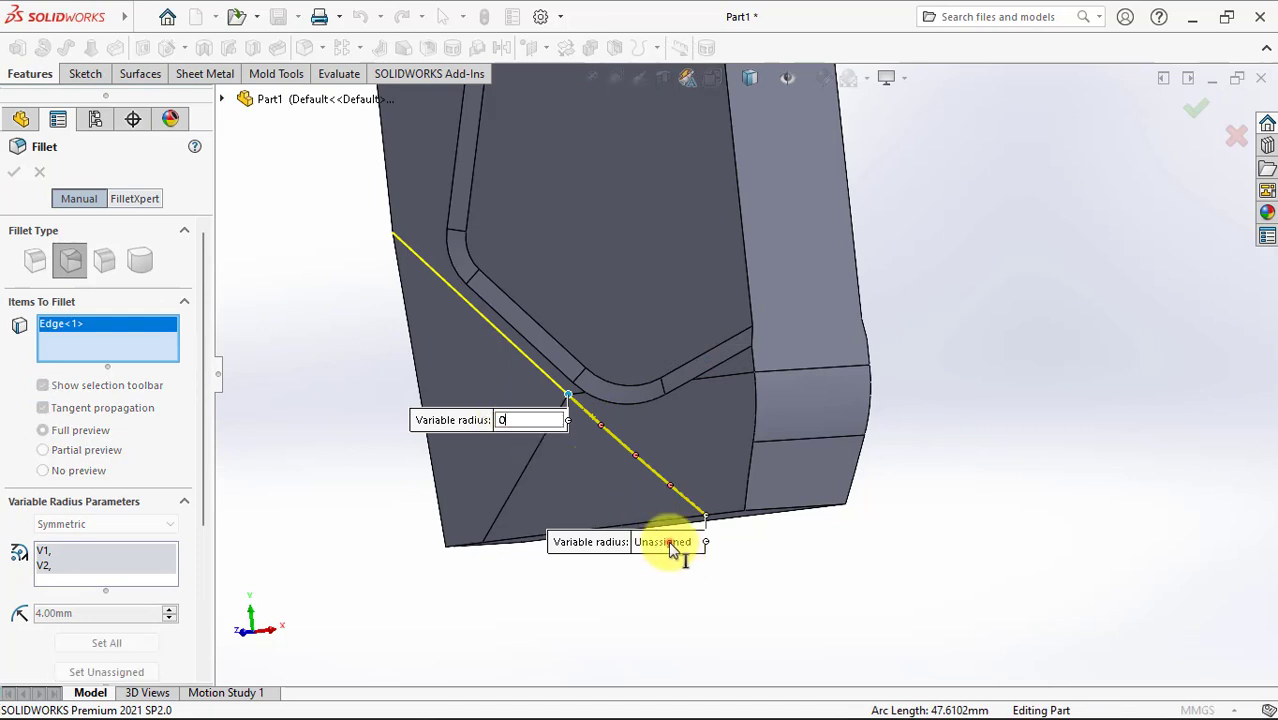
pyautogui.click(668, 545)
pyautogui.click(665, 545)
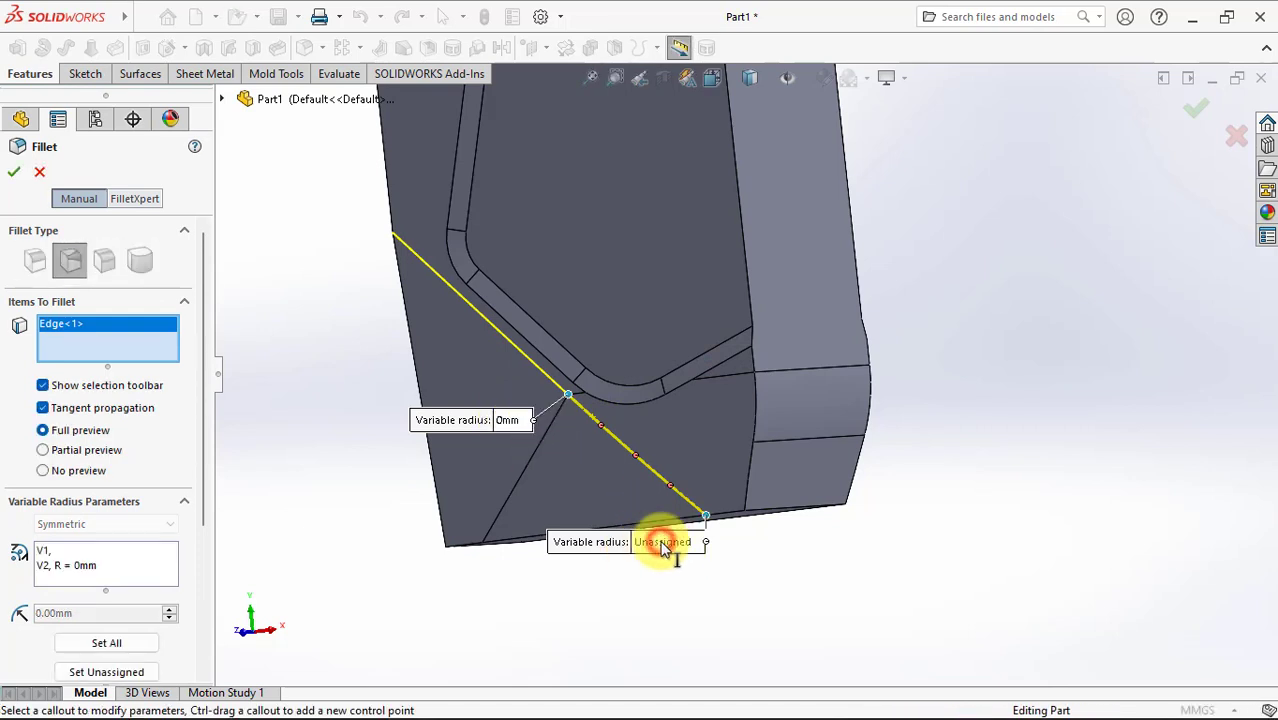
pyautogui.write('50')
pyautogui.press('Return')
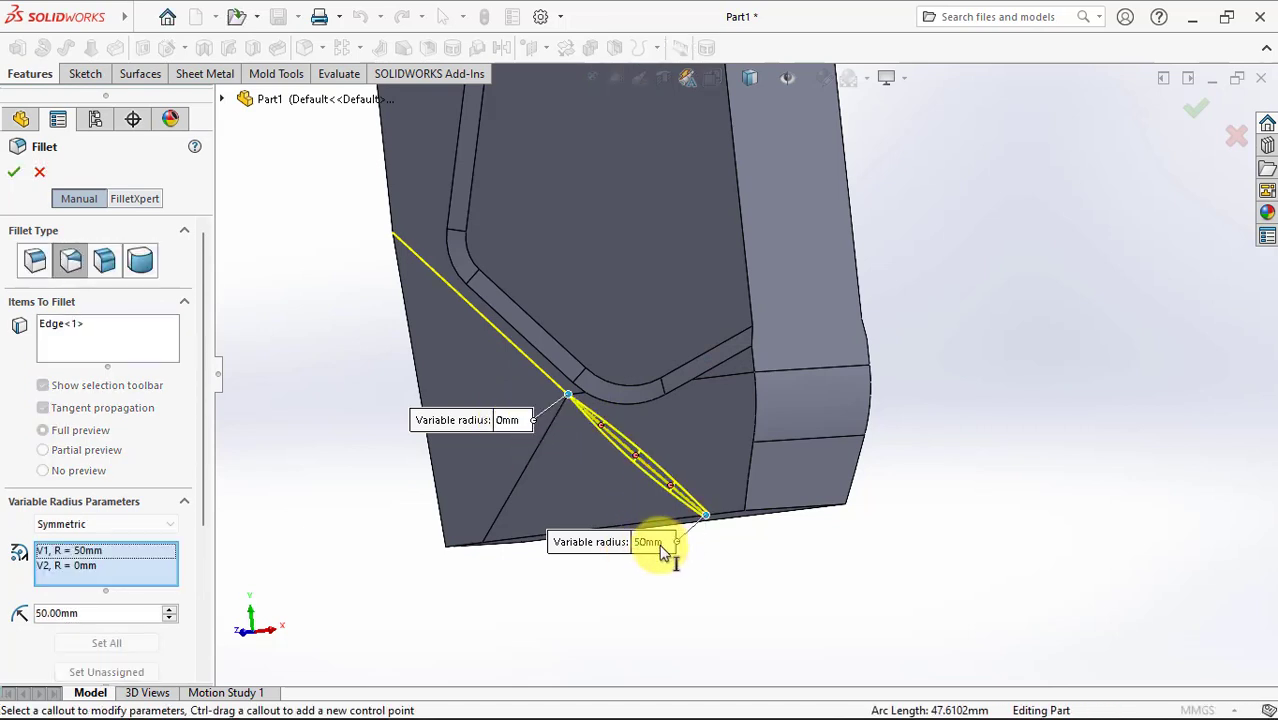
# Step: Add the second angled edge with 0 mm at the top and 50 mm at the bottom, and finish the fillet
pyautogui.moveTo(783, 590)
pyautogui.mouseDown(button='middle')
pyautogui.moveTo(656, 608)
pyautogui.moveTo(1035, 320)
pyautogui.mouseUp(button='middle')
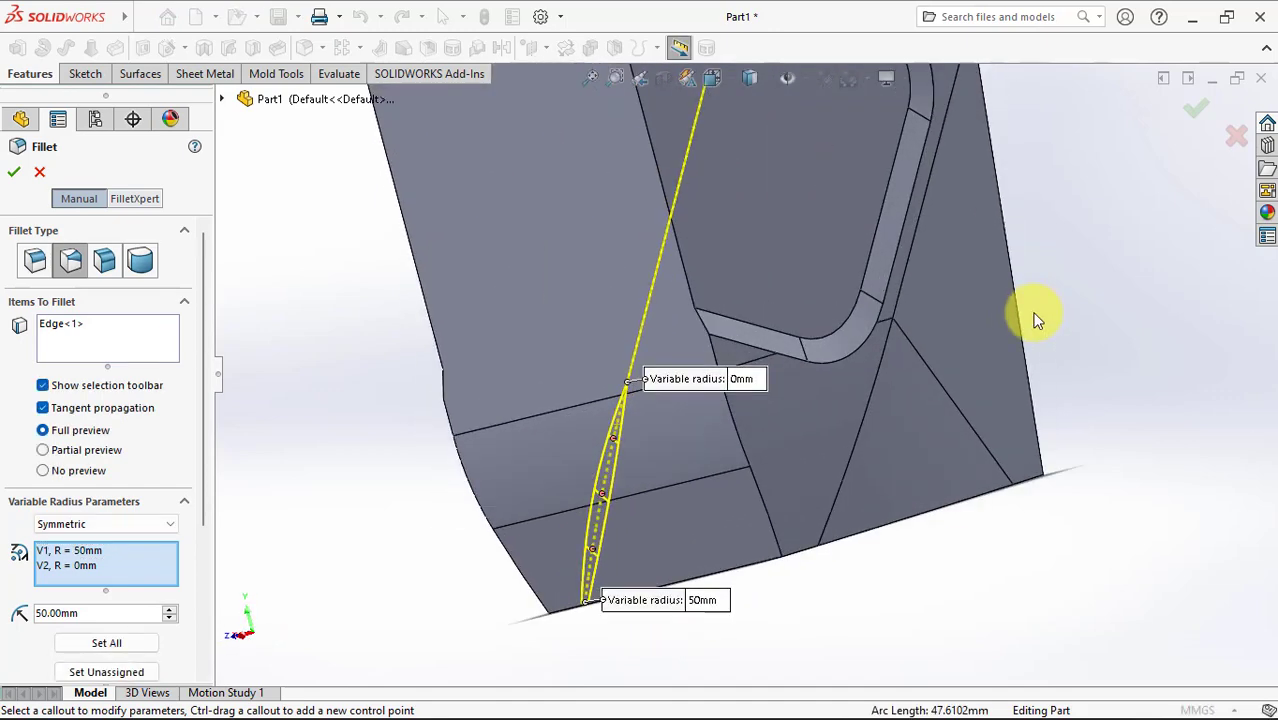
pyautogui.click(867, 406)
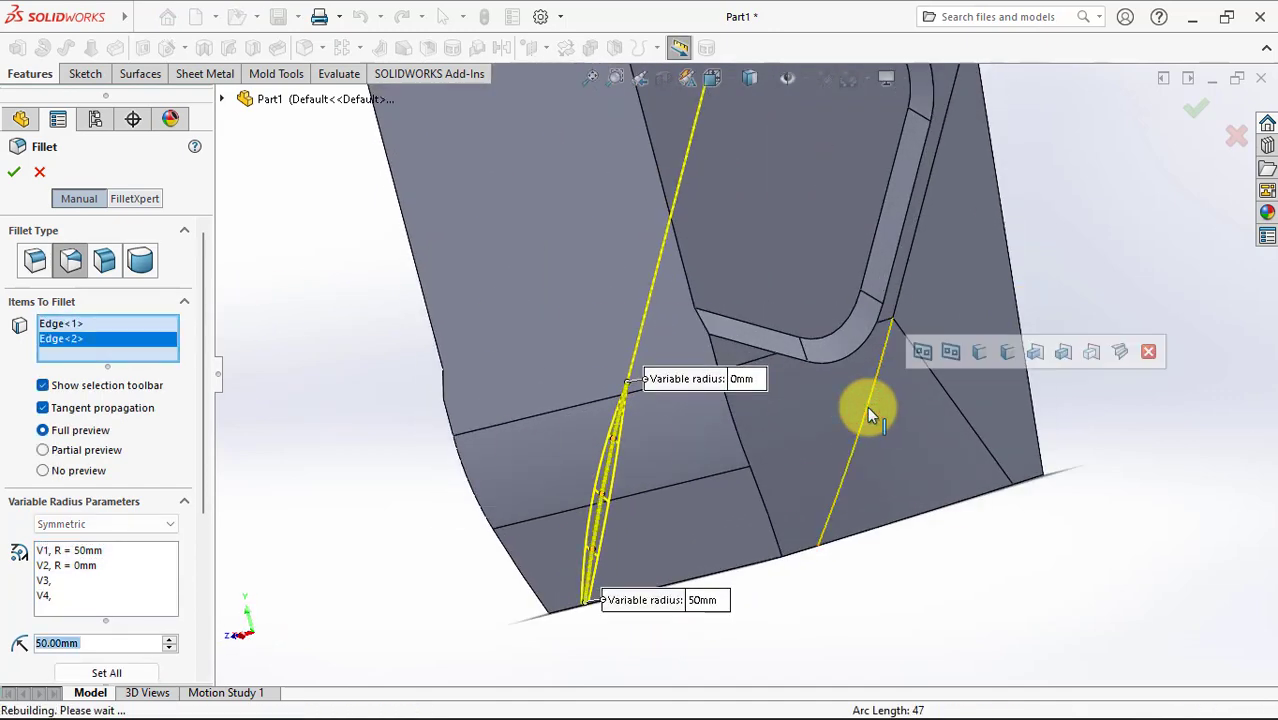
pyautogui.click(847, 344)
pyautogui.write('0')
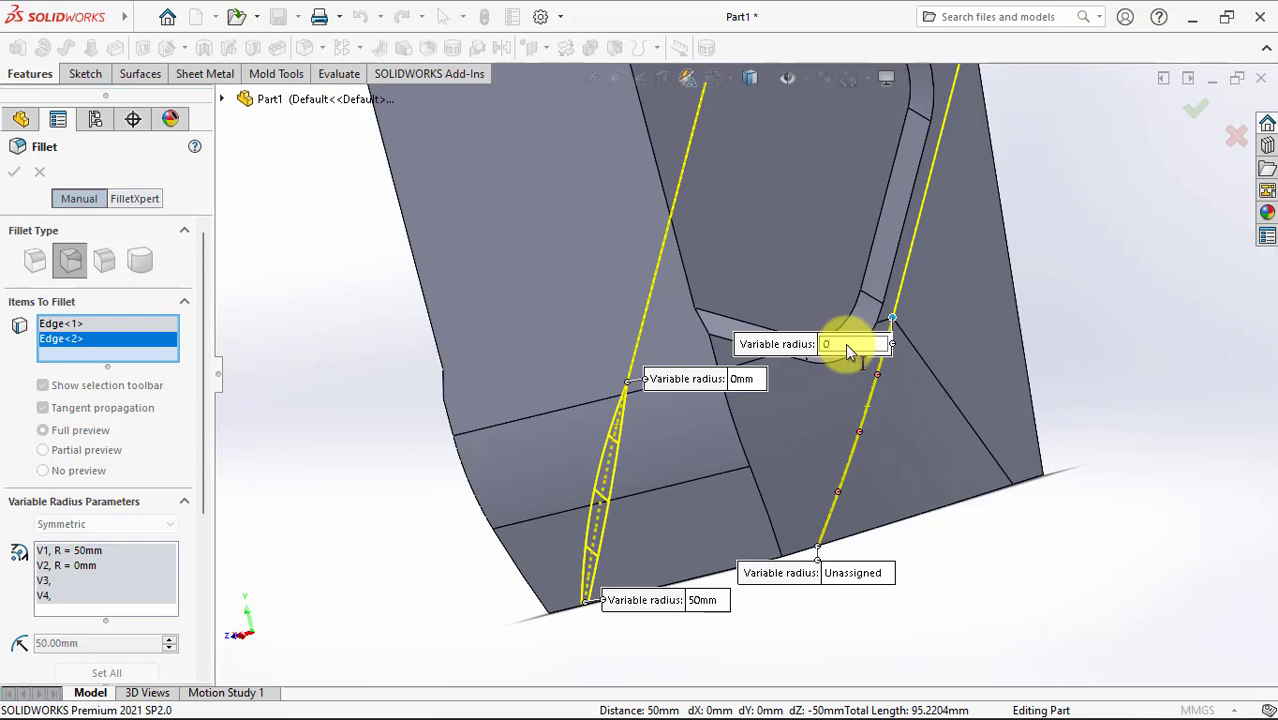
pyautogui.press('Return')
pyautogui.click(860, 580)
pyautogui.write('50')
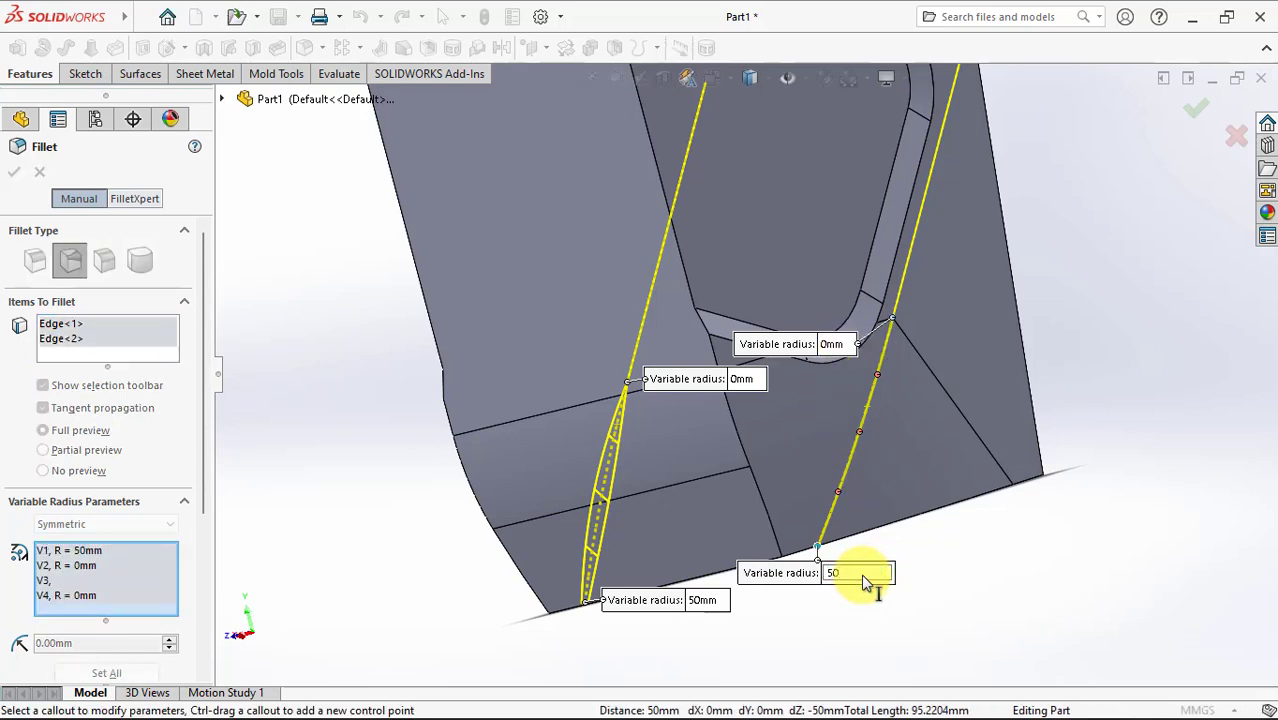
pyautogui.press('Return')
pyautogui.press('z')
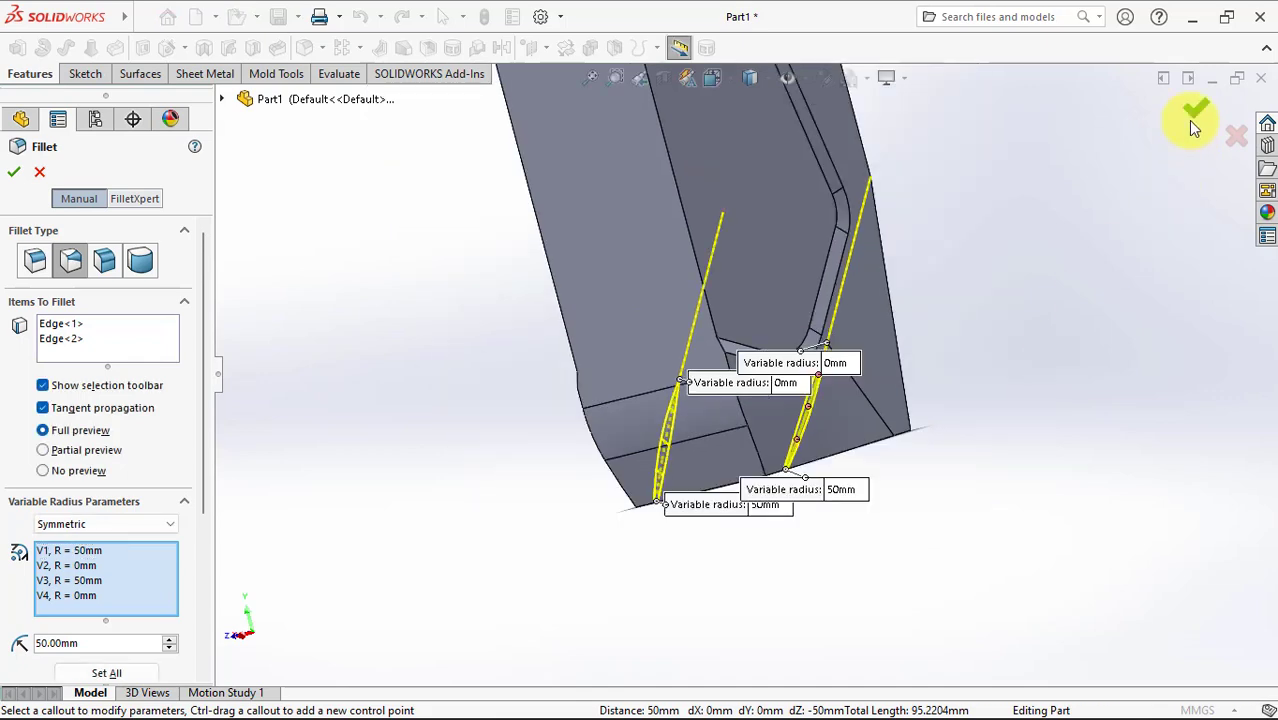
pyautogui.click(1190, 122)
pyautogui.moveTo(1018, 298)
pyautogui.mouseDown(button='middle')
pyautogui.moveTo(1100, 353)
pyautogui.moveTo(371, 477)
pyautogui.moveTo(428, 542)
pyautogui.moveTo(442, 513)
pyautogui.mouseUp(button='middle')
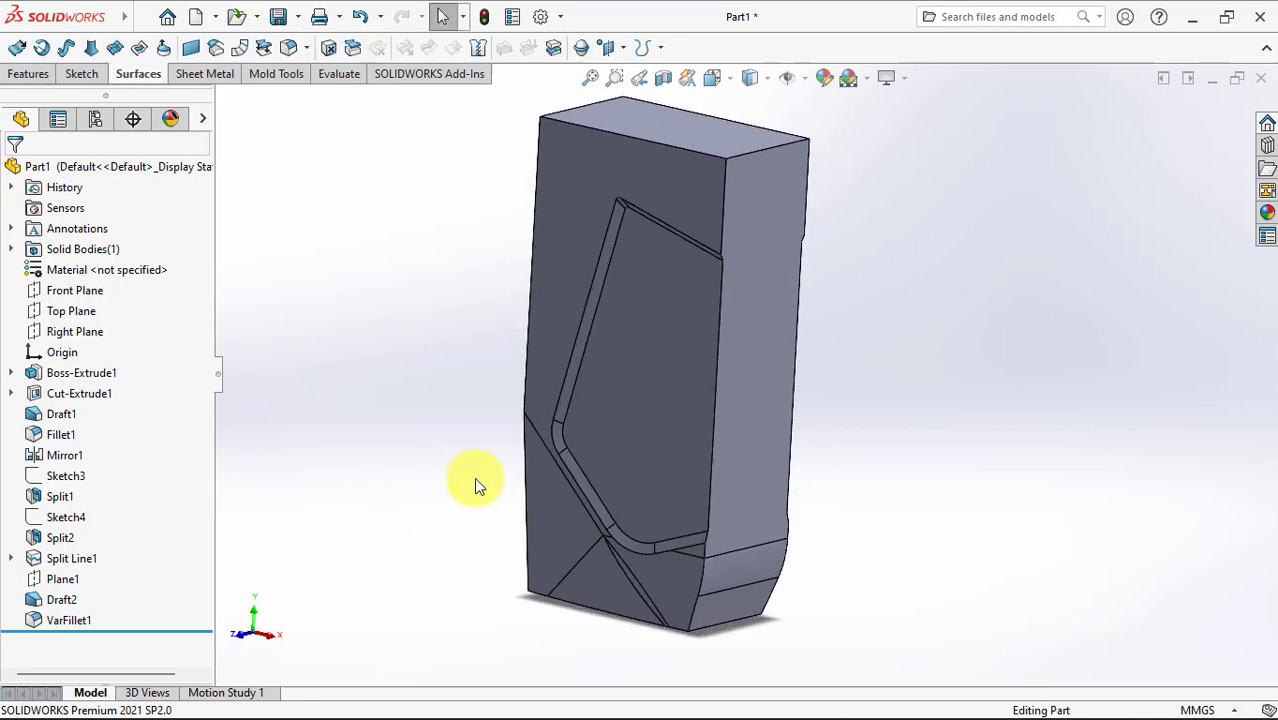
# Step: Open a sketch on the block's front face, viewed straight on
pyautogui.click(552, 240)
pyautogui.click(642, 186)
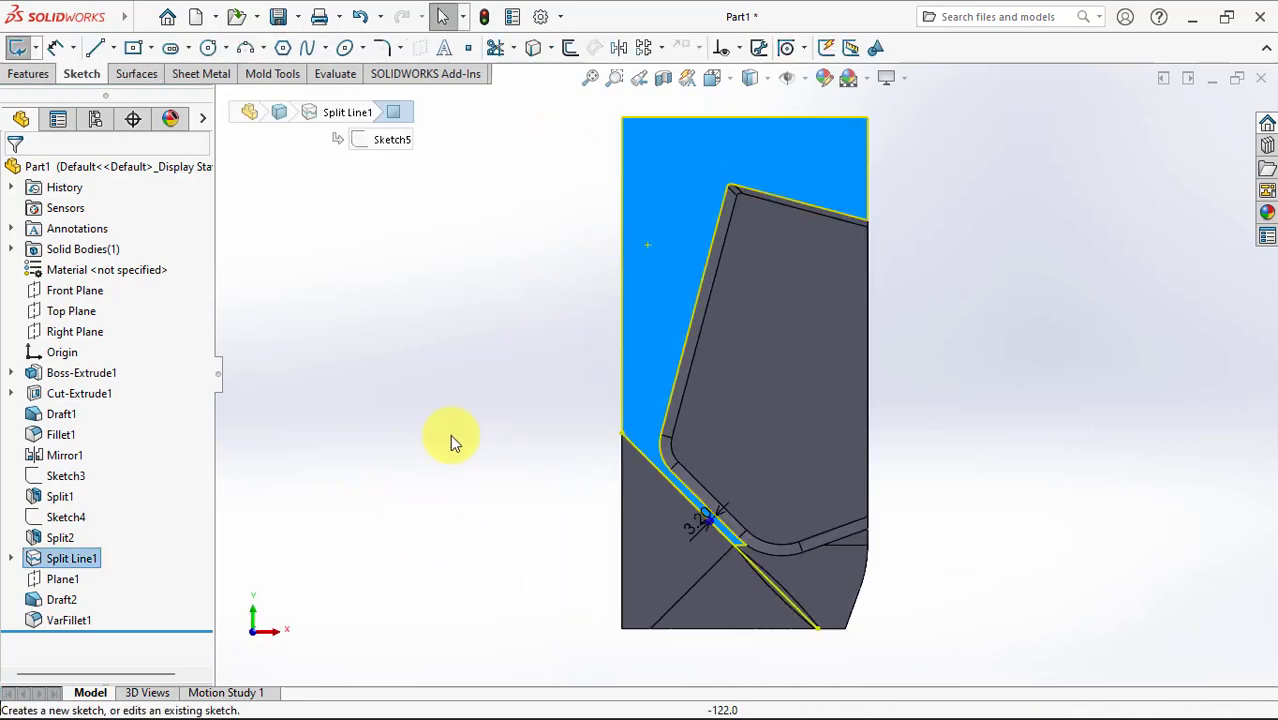
pyautogui.click(655, 163)
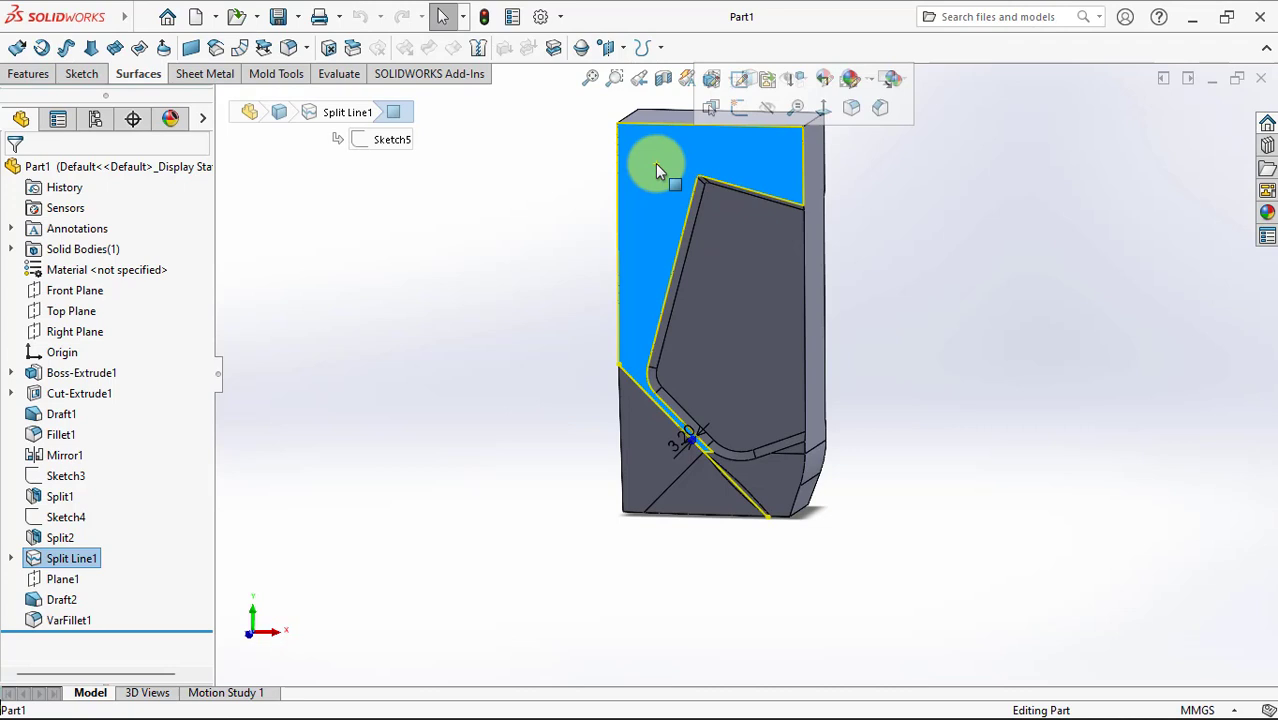
pyautogui.click(736, 111)
# Step: Offset the pocket's top edge by 2 mm and drag the line past the block's left side
pyautogui.click(570, 47)
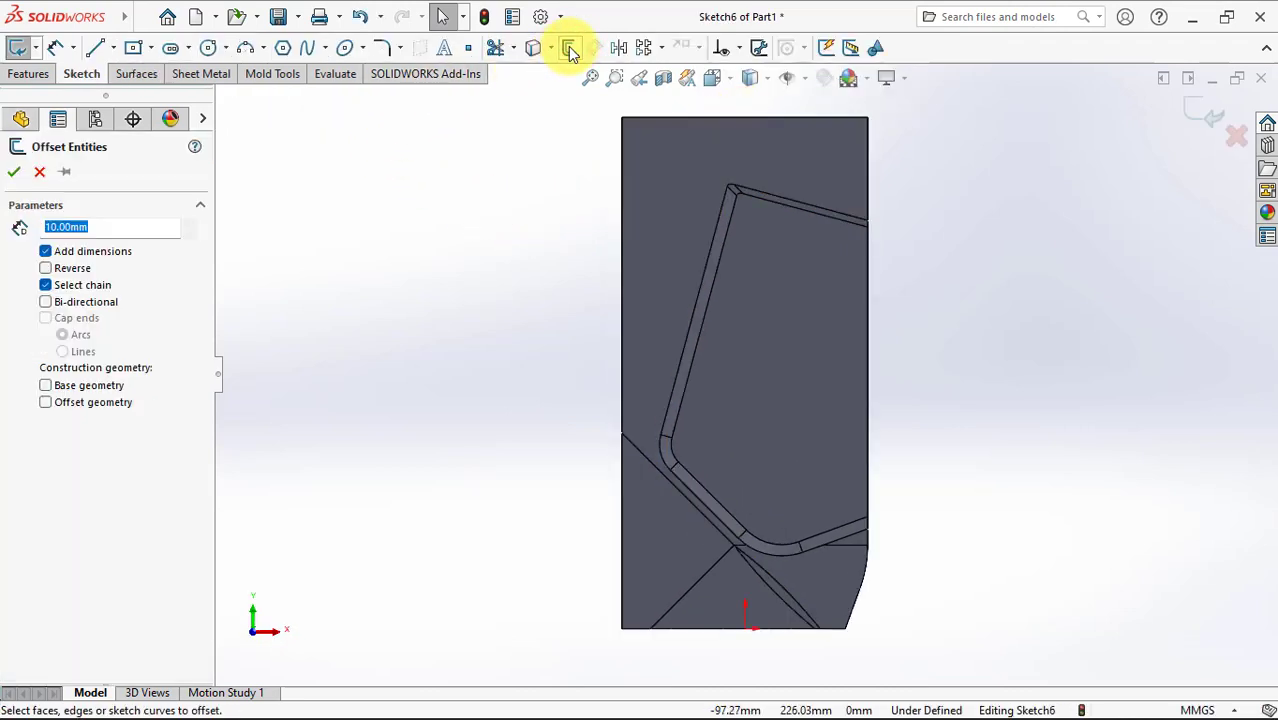
pyautogui.write('2')
pyautogui.press('Return')
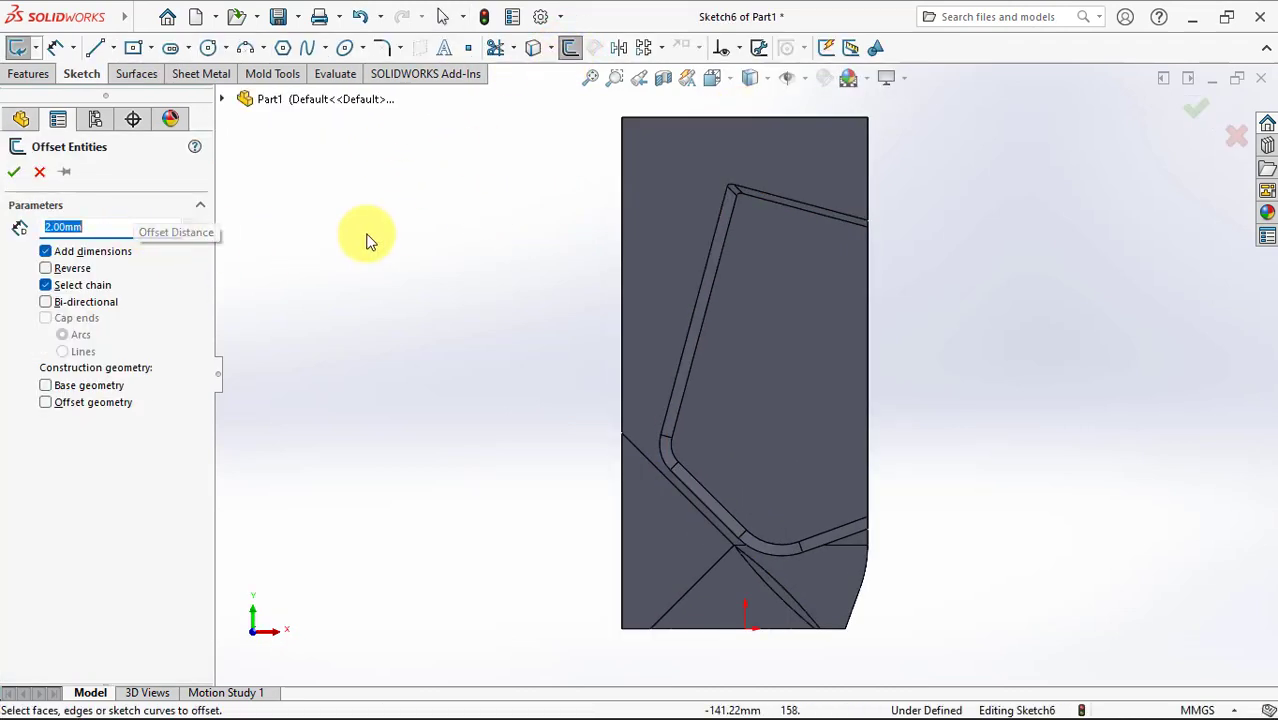
pyautogui.click(803, 208)
pyautogui.click(803, 210)
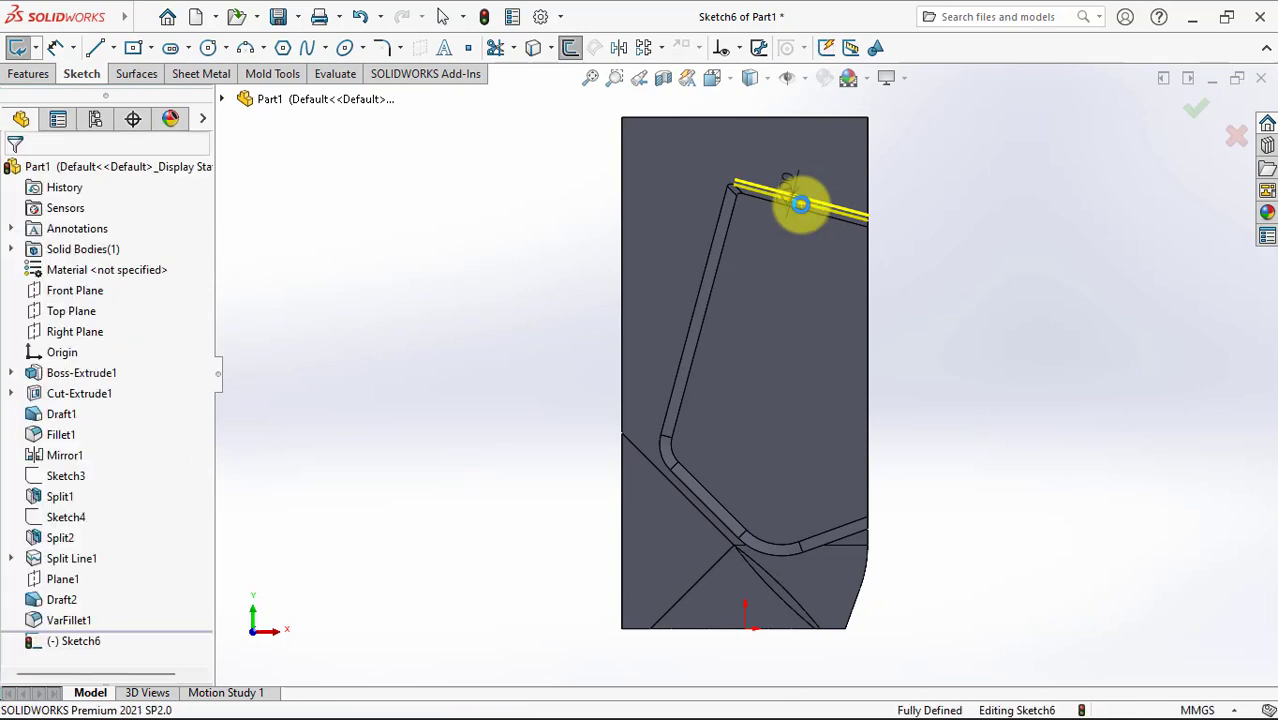
pyautogui.scroll(-3, 803, 210)
pyautogui.click(666, 229)
pyautogui.scroll(1, 681, 218)
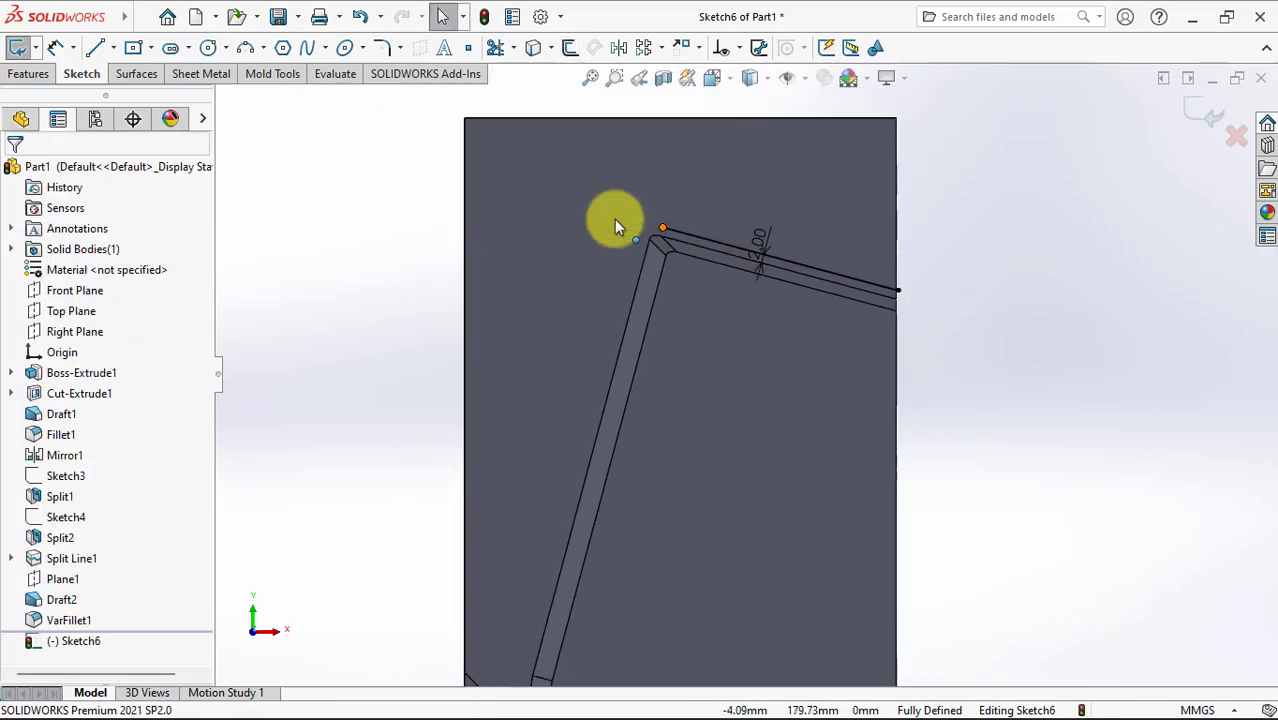
pyautogui.moveTo(614, 226); pyautogui.dragTo(442, 168)
pyautogui.click(17, 171)
# Step: Split the block along Sketch6's slanted line, keeping both resulting bodies
pyautogui.click(30, 78)
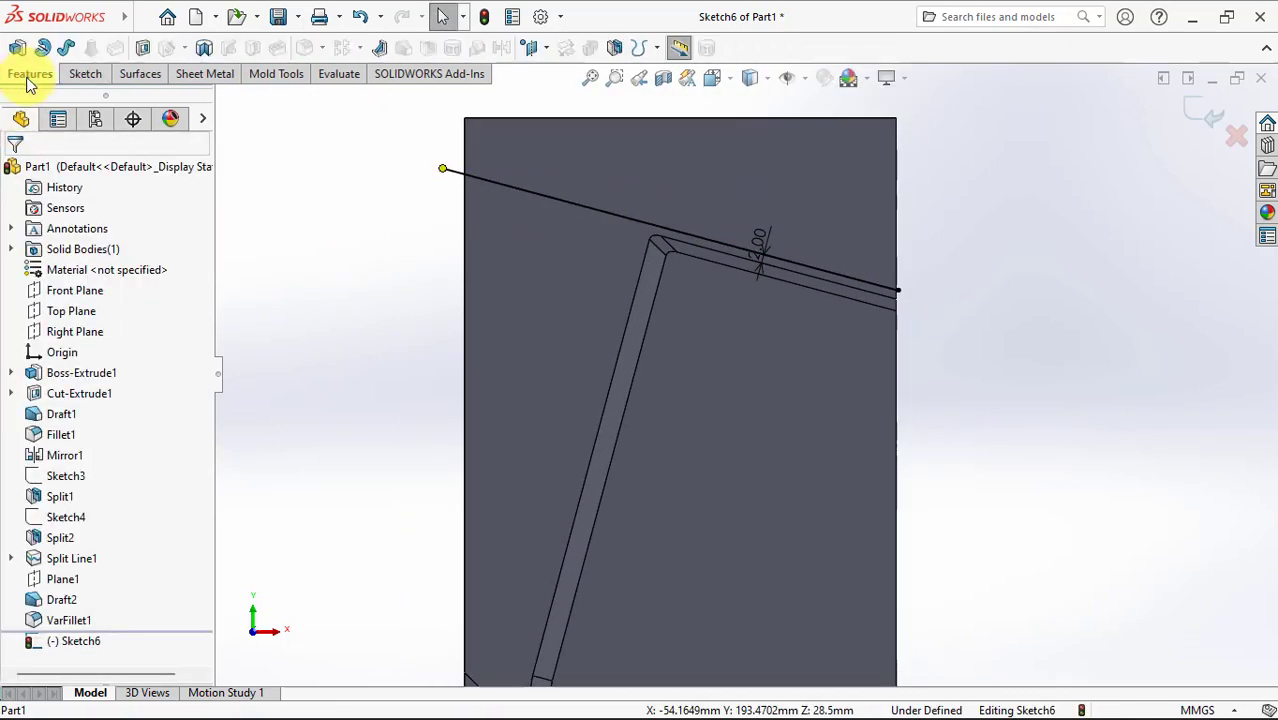
pyautogui.click(612, 47)
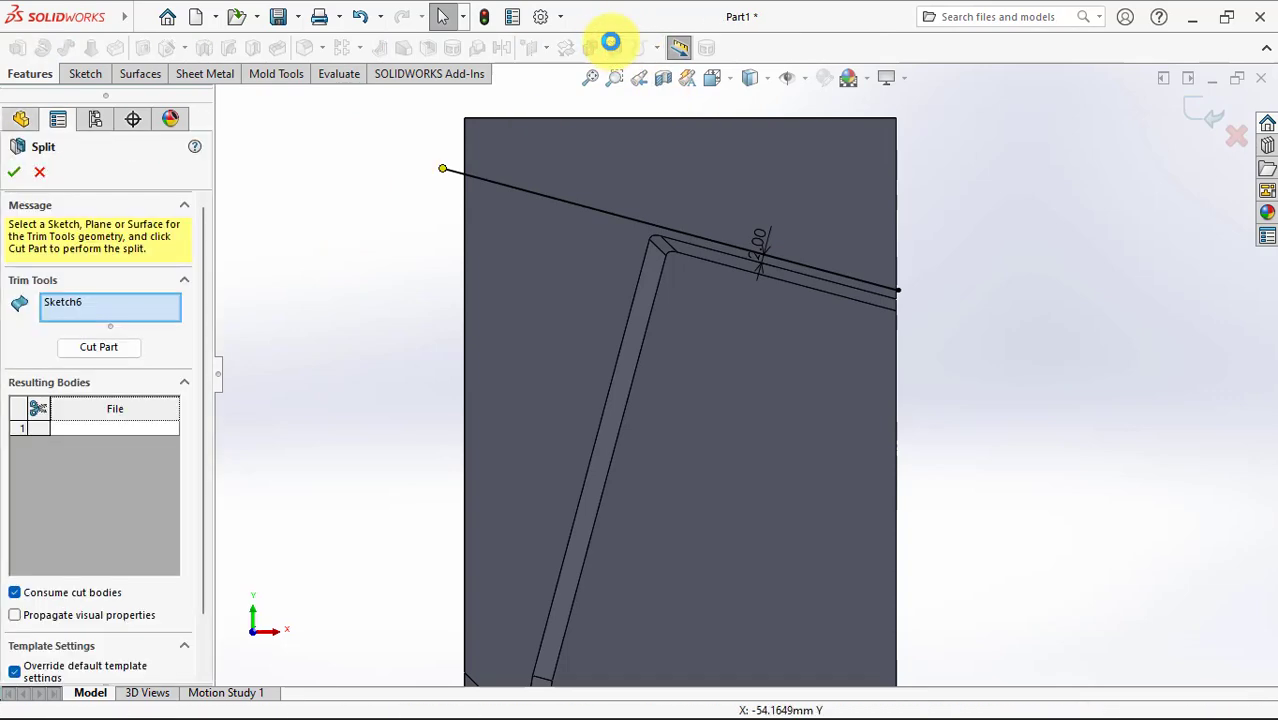
pyautogui.click(98, 347)
pyautogui.click(33, 409)
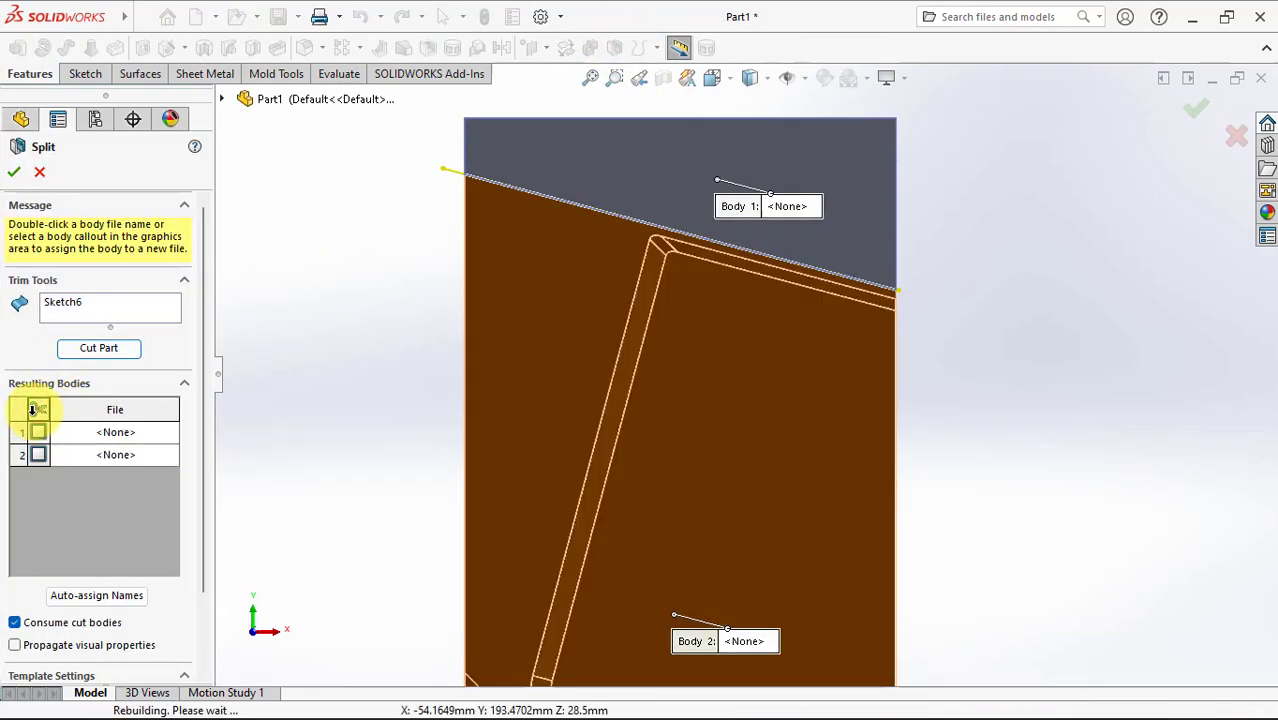
pyautogui.click(19, 637)
pyautogui.click(13, 176)
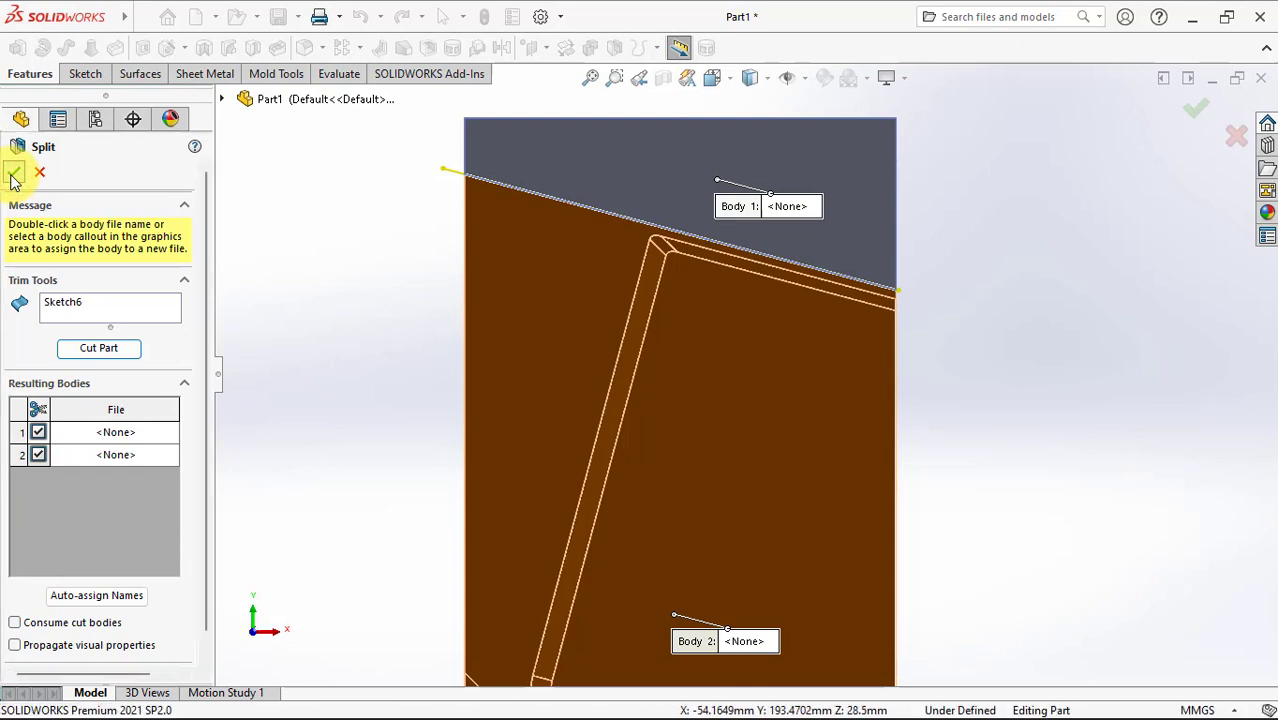
# Step: Hide the upper split body and zoom to fit the whole part
pyautogui.moveTo(406, 315); pyautogui.dragTo(391, 362, button='middle')
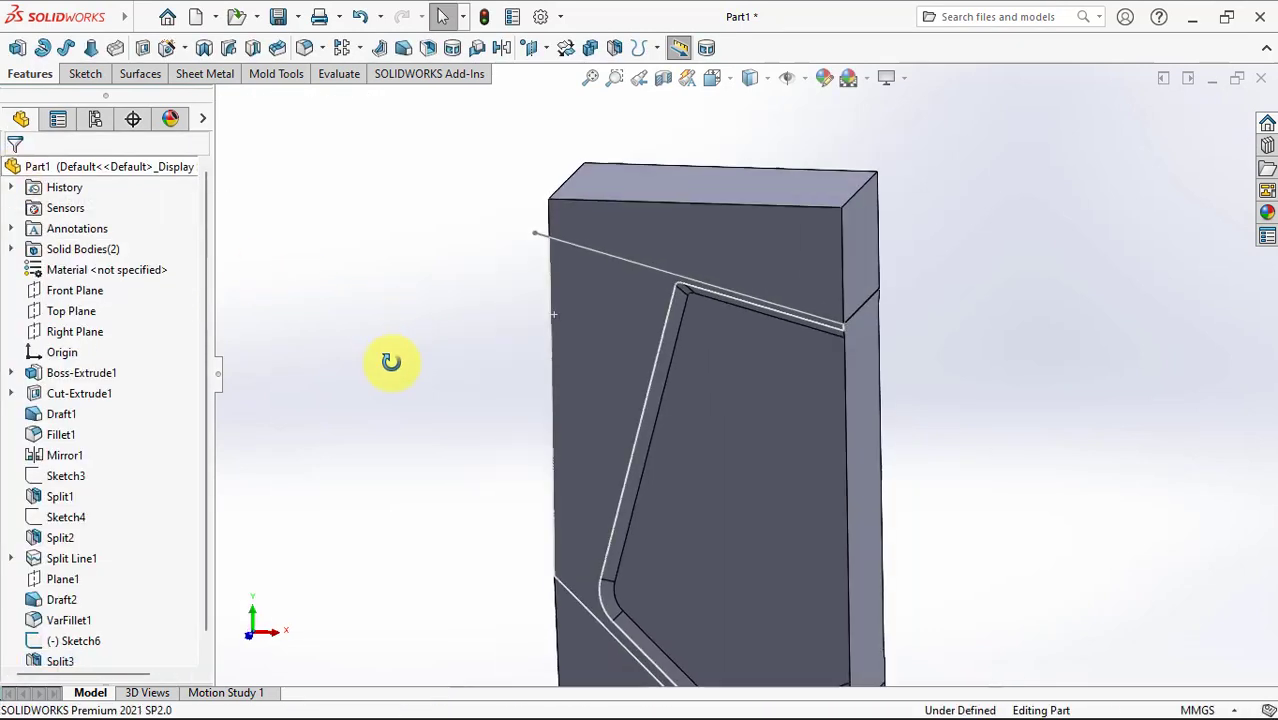
pyautogui.click(597, 266)
pyautogui.click(749, 242)
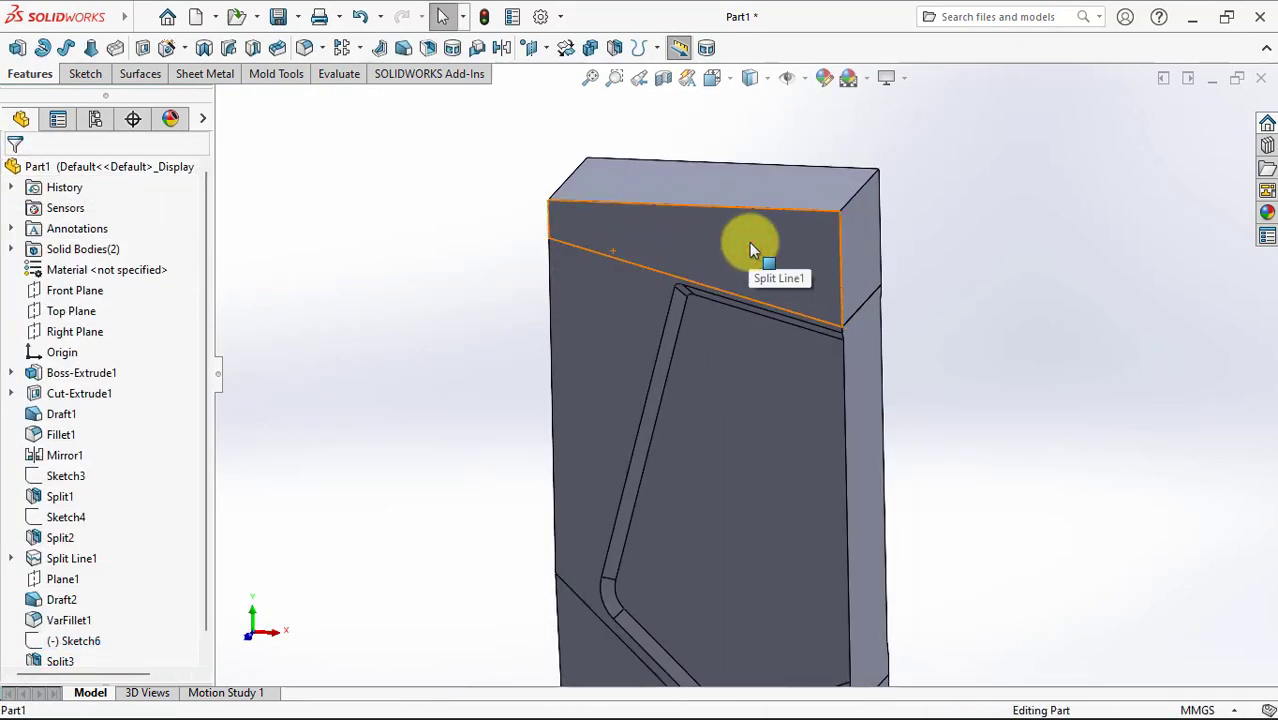
pyautogui.click(857, 188)
pyautogui.press('f')
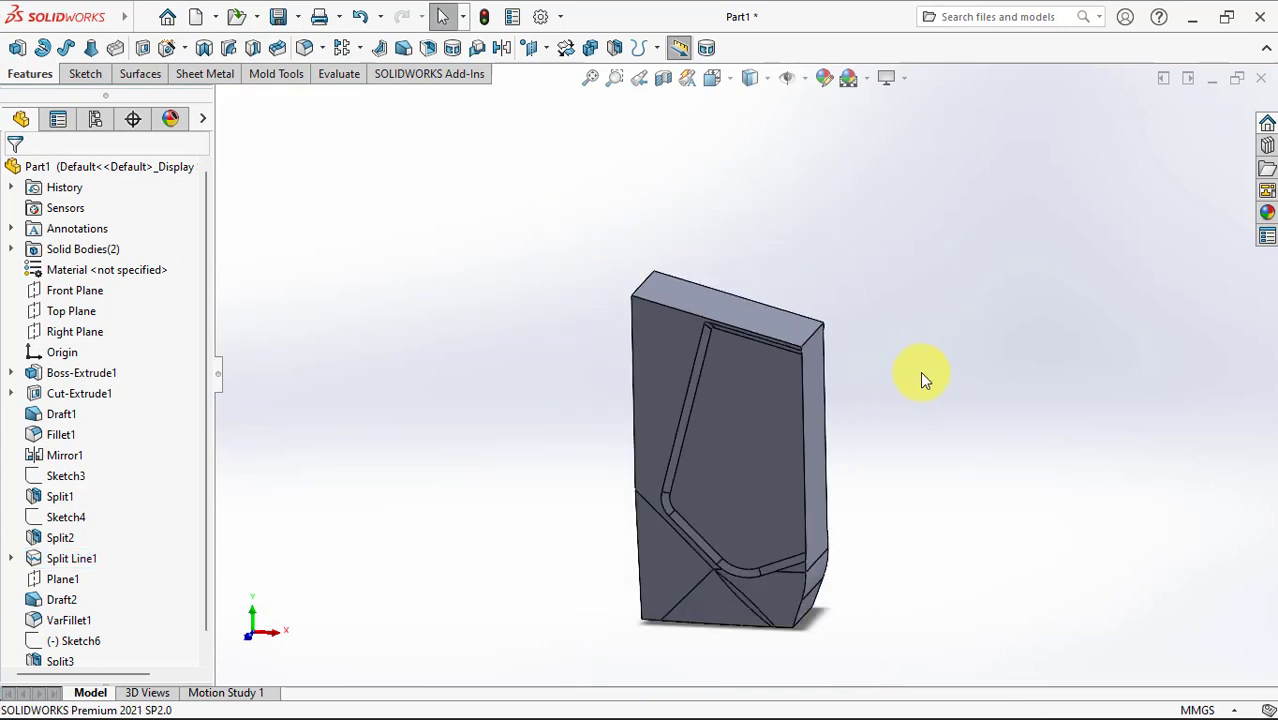
# Step: Sketch on the left face, offsetting the curved and straight right edges 17 mm inward
pyautogui.click(650, 379)
pyautogui.click(742, 320)
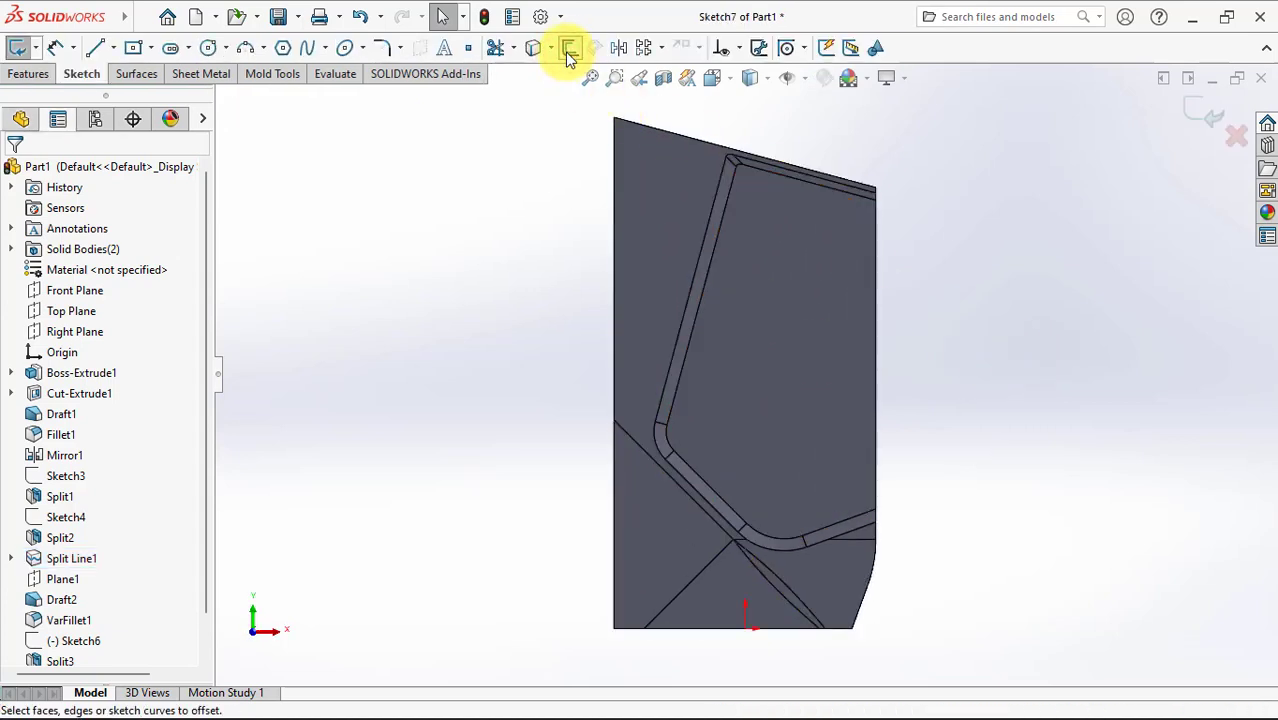
pyautogui.click(569, 47)
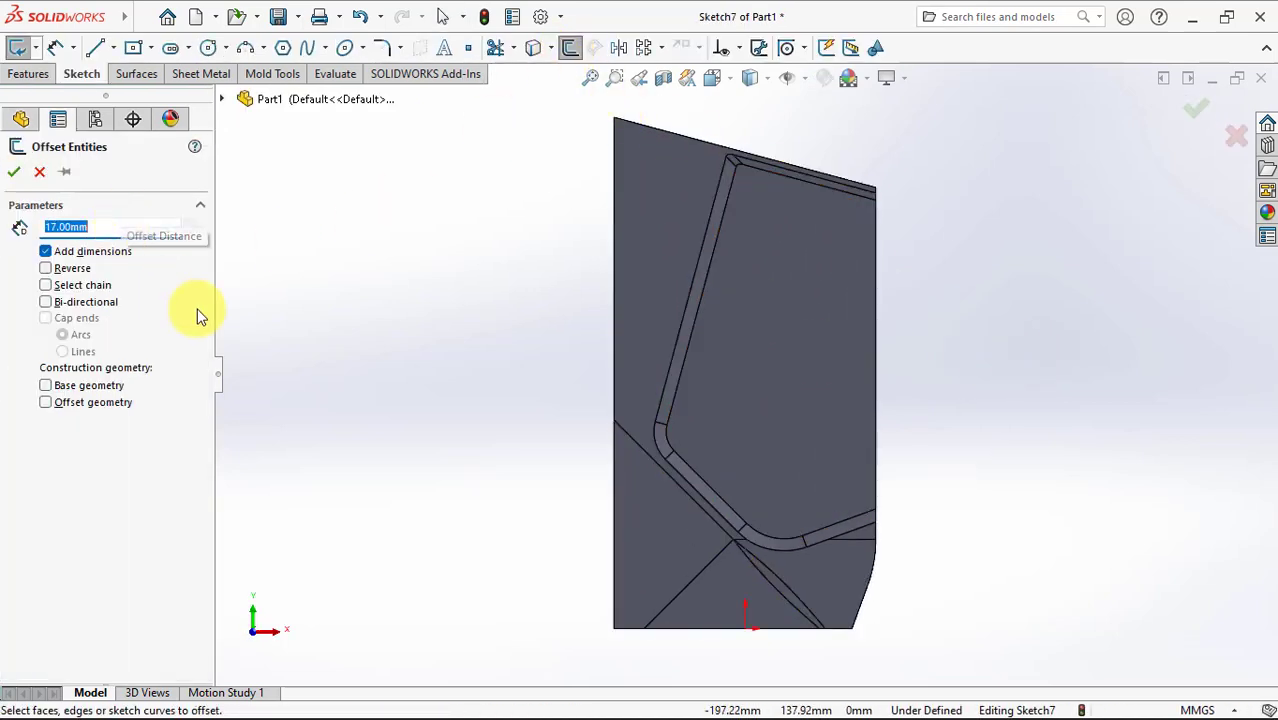
pyautogui.scroll(-2, 899, 586)
pyautogui.scroll(-2, 793, 591)
pyautogui.click(827, 577)
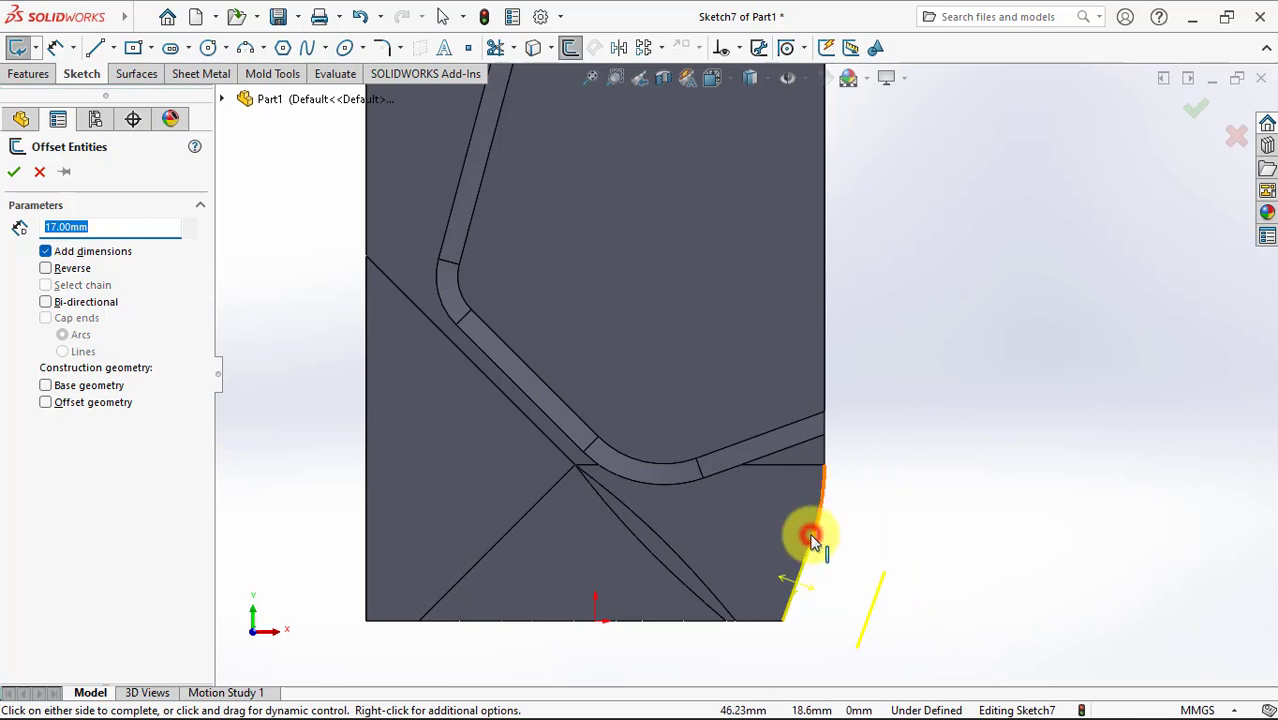
pyautogui.click(812, 540)
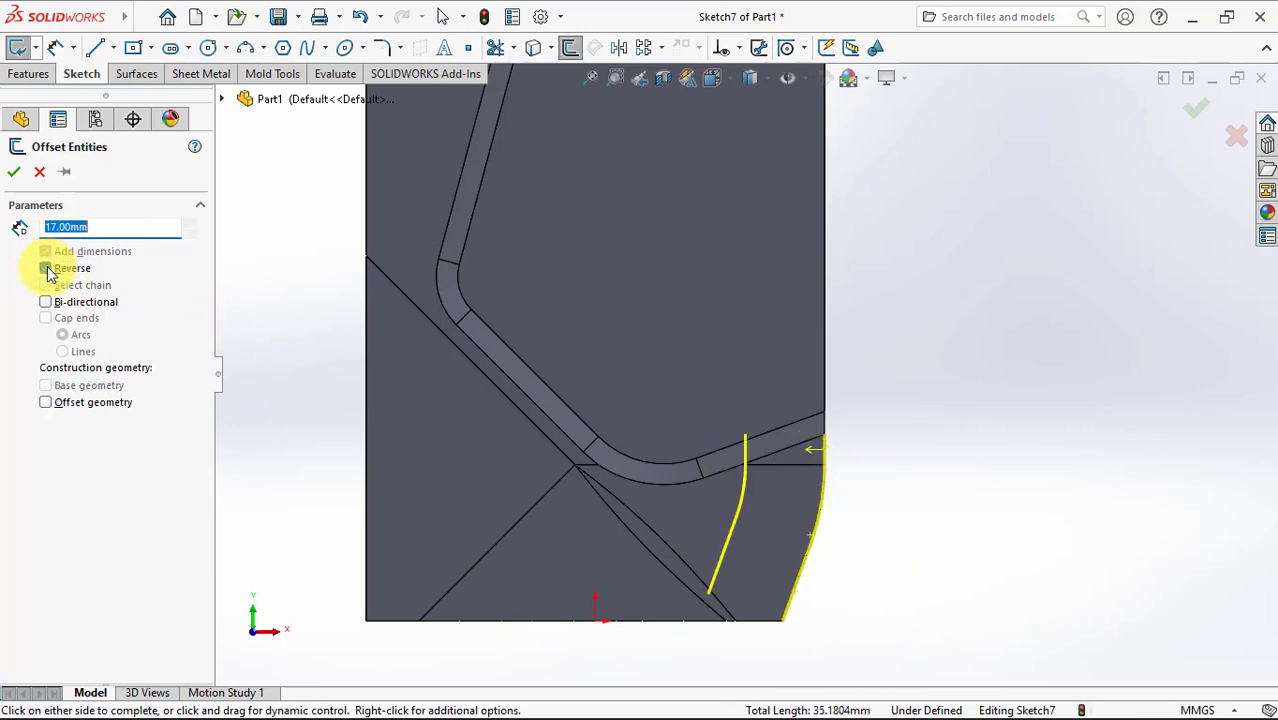
pyautogui.click(14, 172)
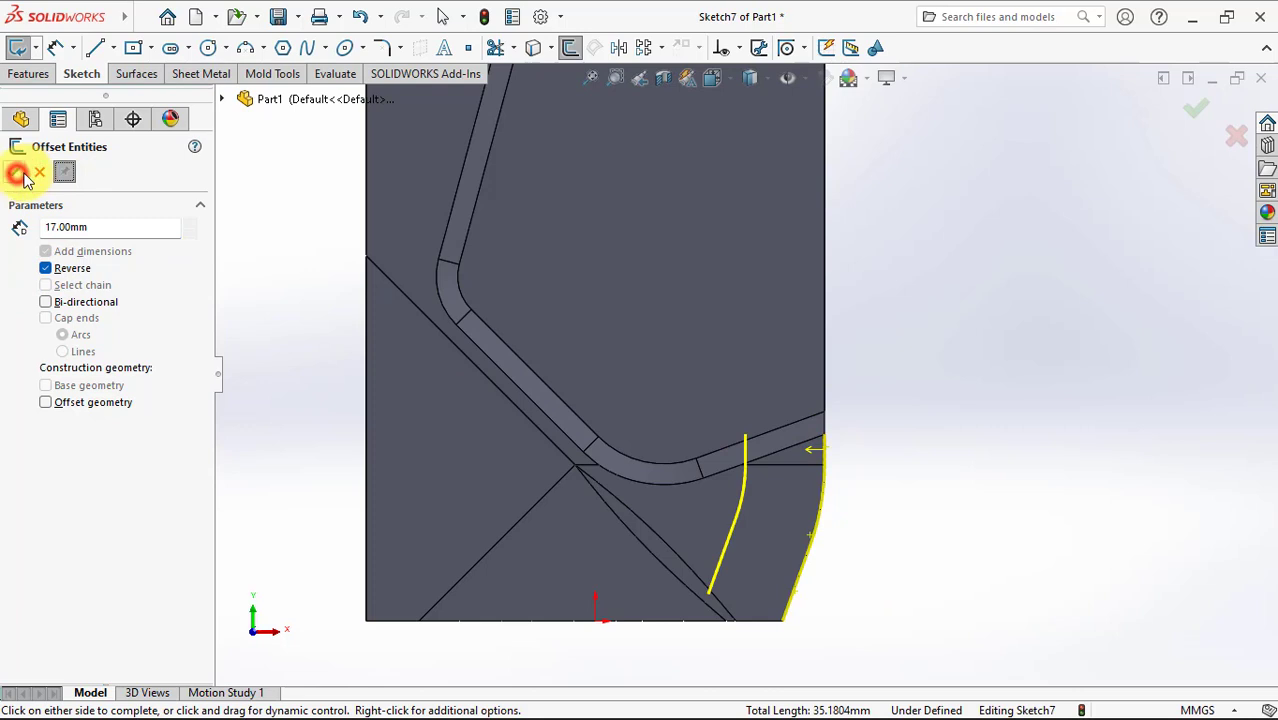
pyautogui.click(820, 362)
pyautogui.click(823, 369)
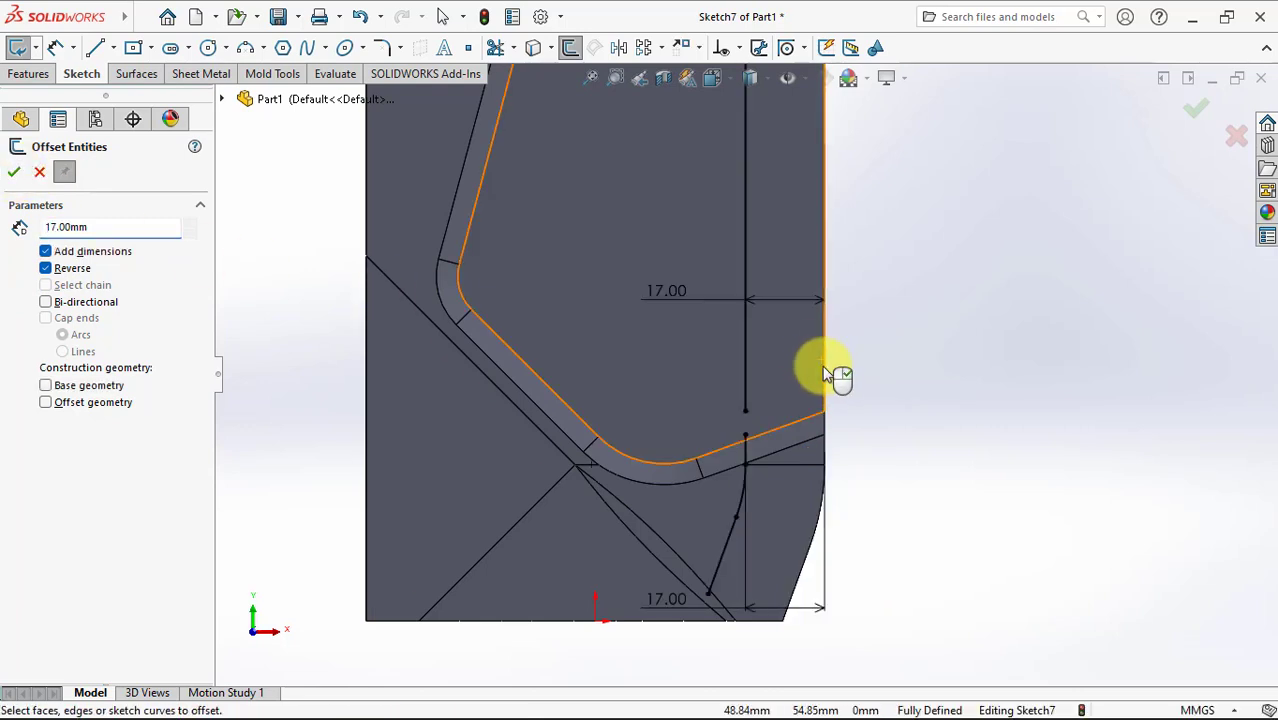
pyautogui.scroll(3, 835, 386)
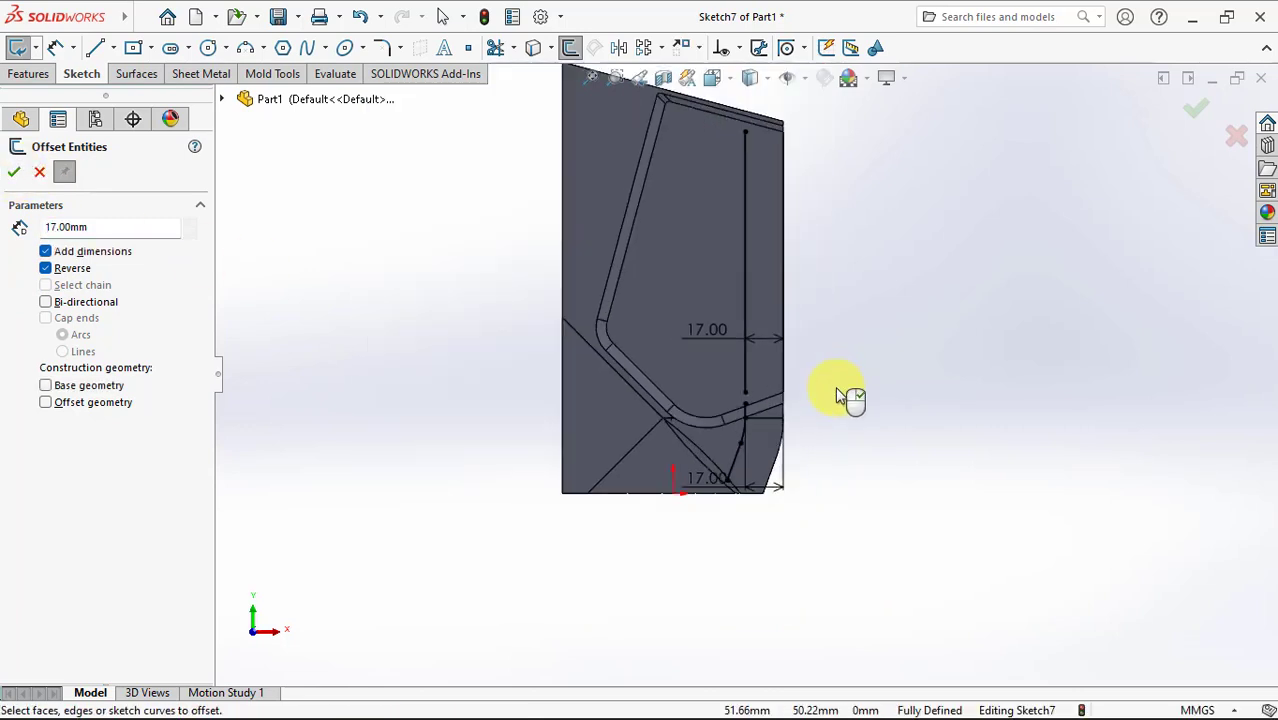
pyautogui.click(41, 176)
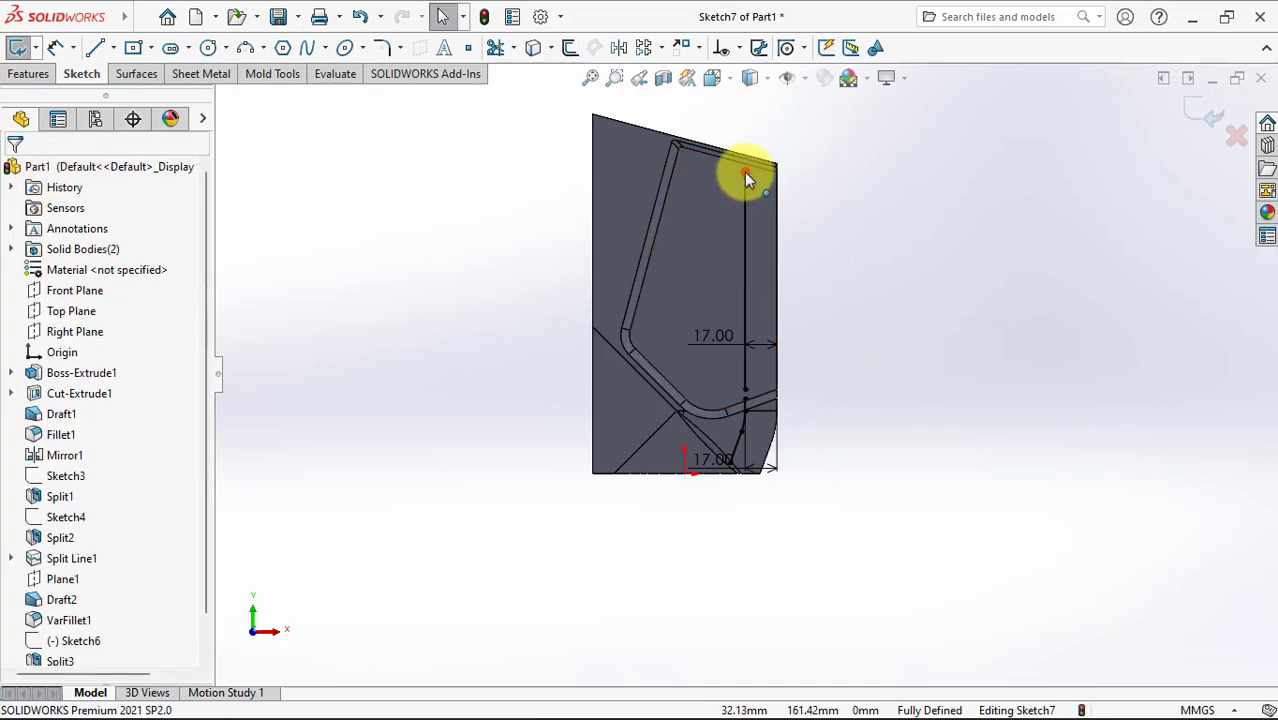
# Step: Extend the offset curve's lower end below the base of the part
pyautogui.click(744, 172)
pyautogui.scroll(-2, 733, 485)
pyautogui.scroll(-1, 733, 470)
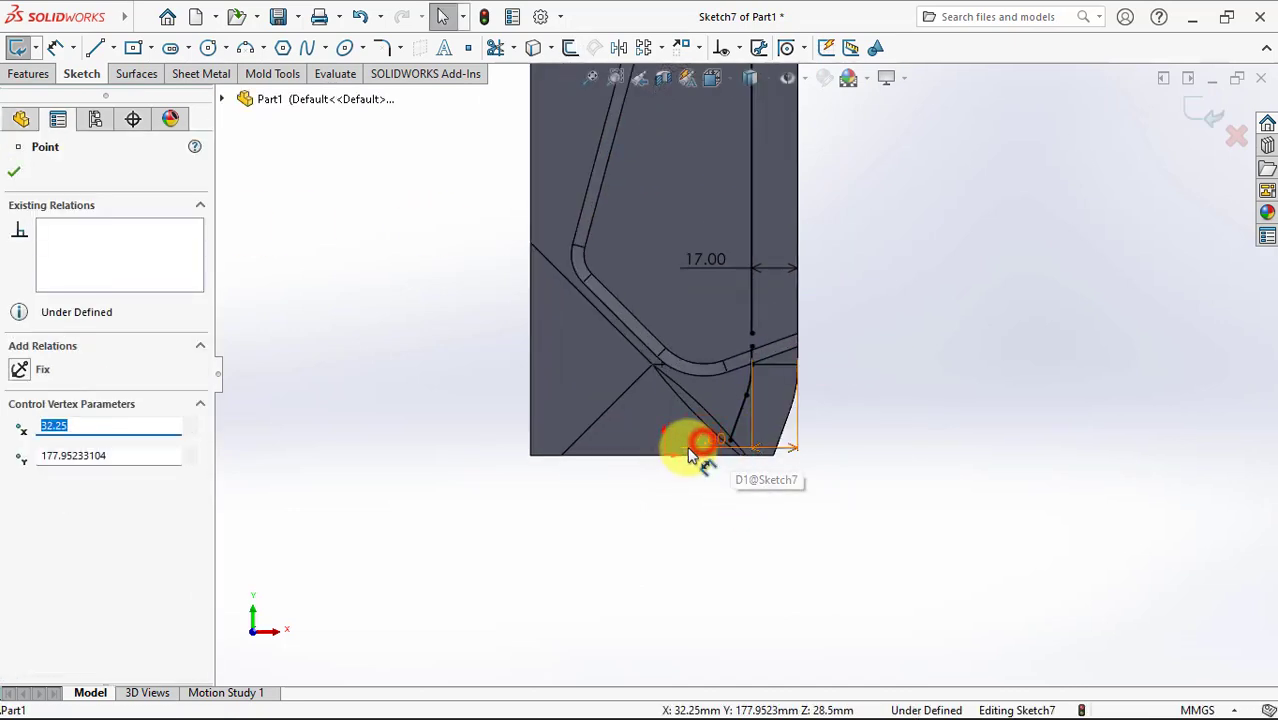
pyautogui.click(845, 450)
pyautogui.press('Escape')
pyautogui.click(719, 470)
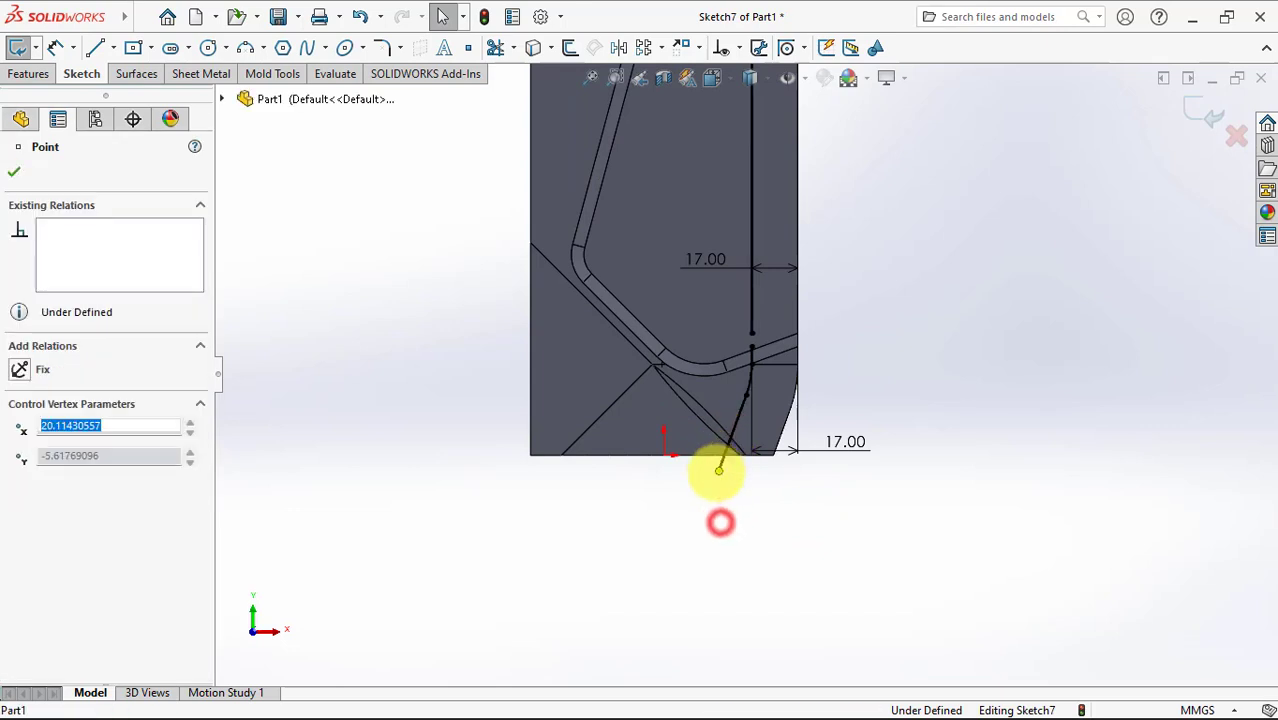
pyautogui.click(720, 522)
# Step: Convert a model edge into a sketch line in Sketch7
pyautogui.click(513, 48)
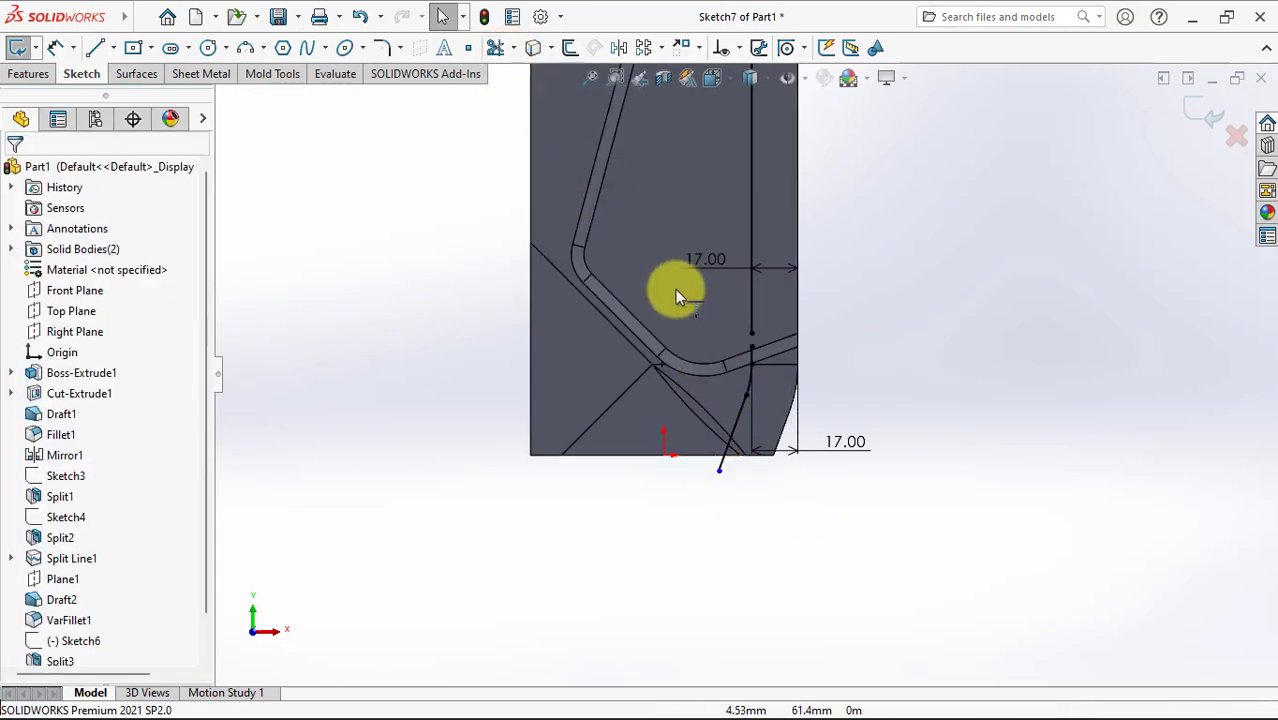
pyautogui.click(750, 320)
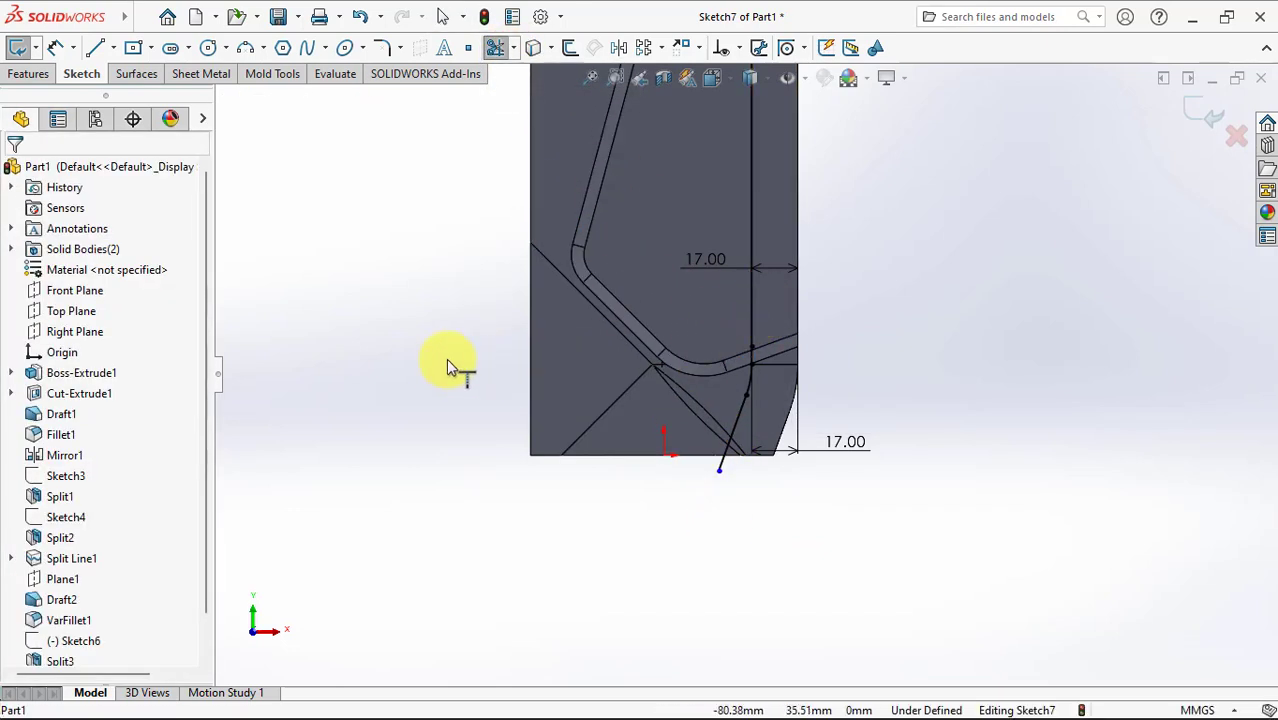
pyautogui.scroll(3, 734, 370)
pyautogui.scroll(-2, 856, 266)
pyautogui.click(29, 73)
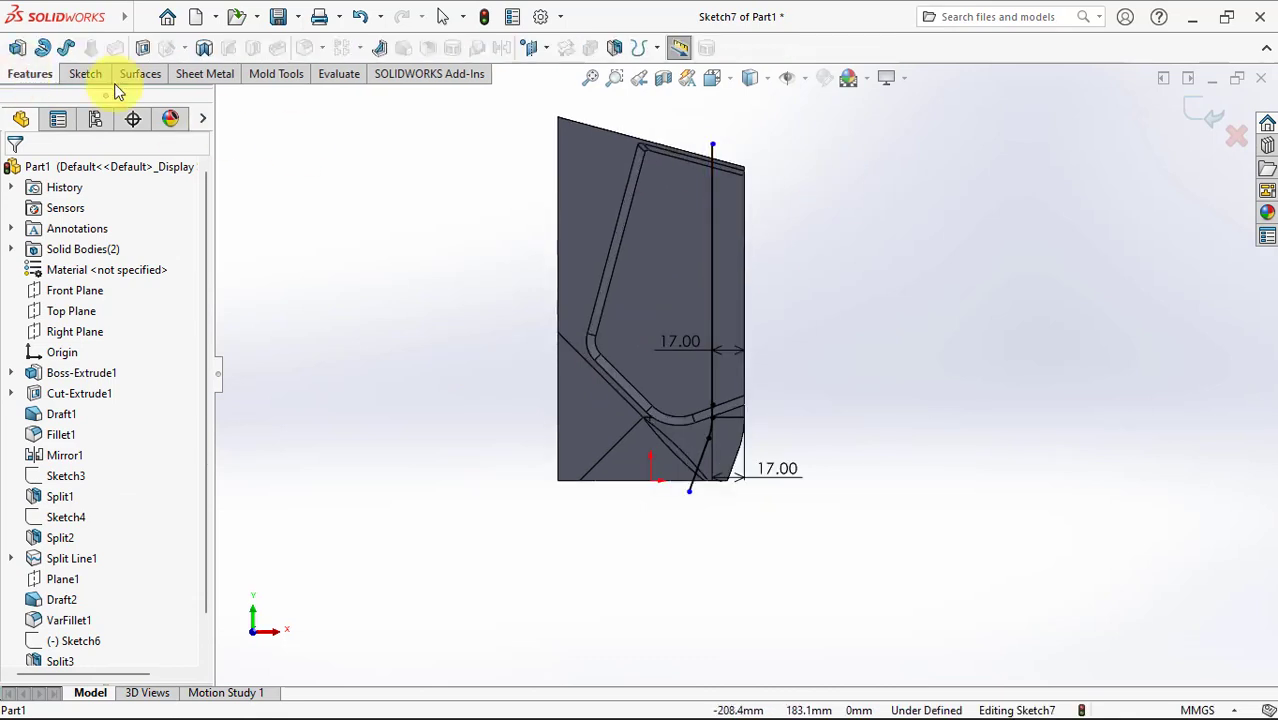
pyautogui.click(648, 52)
# Step: Start a projection split line from Sketch7 and pick the first front faces
pyautogui.click(684, 74)
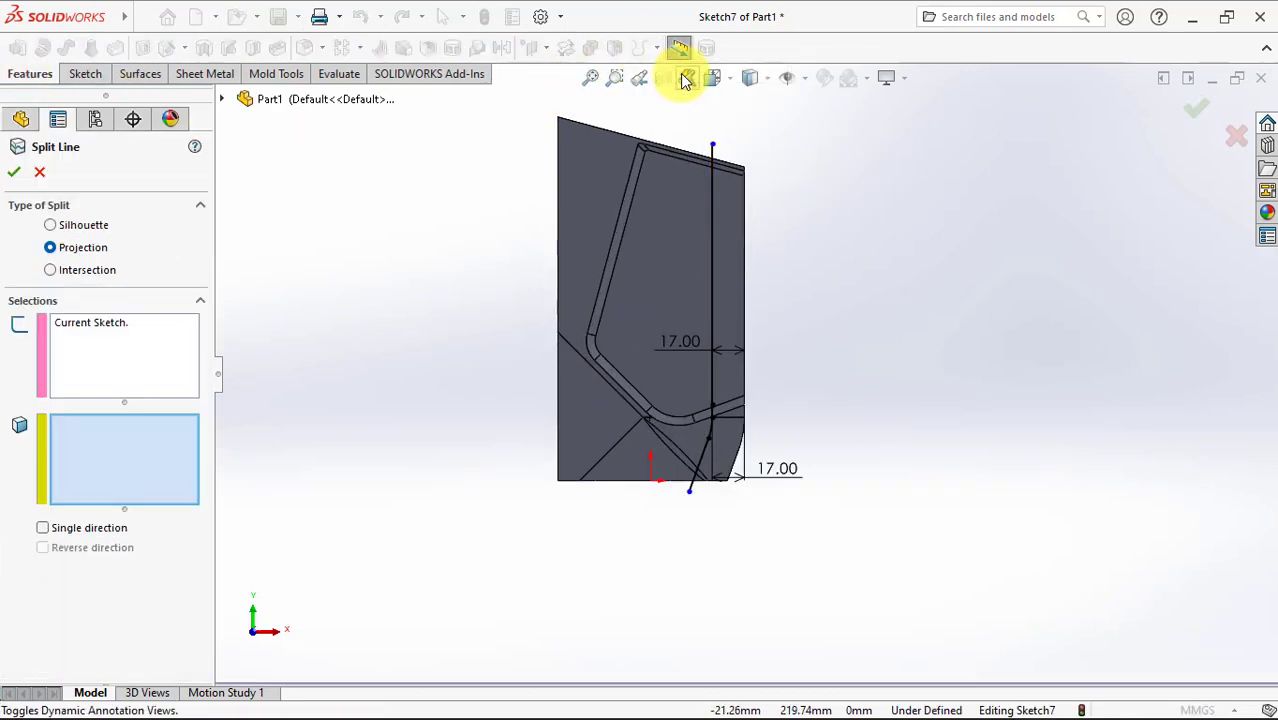
pyautogui.scroll(-2, 693, 486)
pyautogui.scroll(-1, 690, 480)
pyautogui.click(671, 449)
pyautogui.click(712, 340)
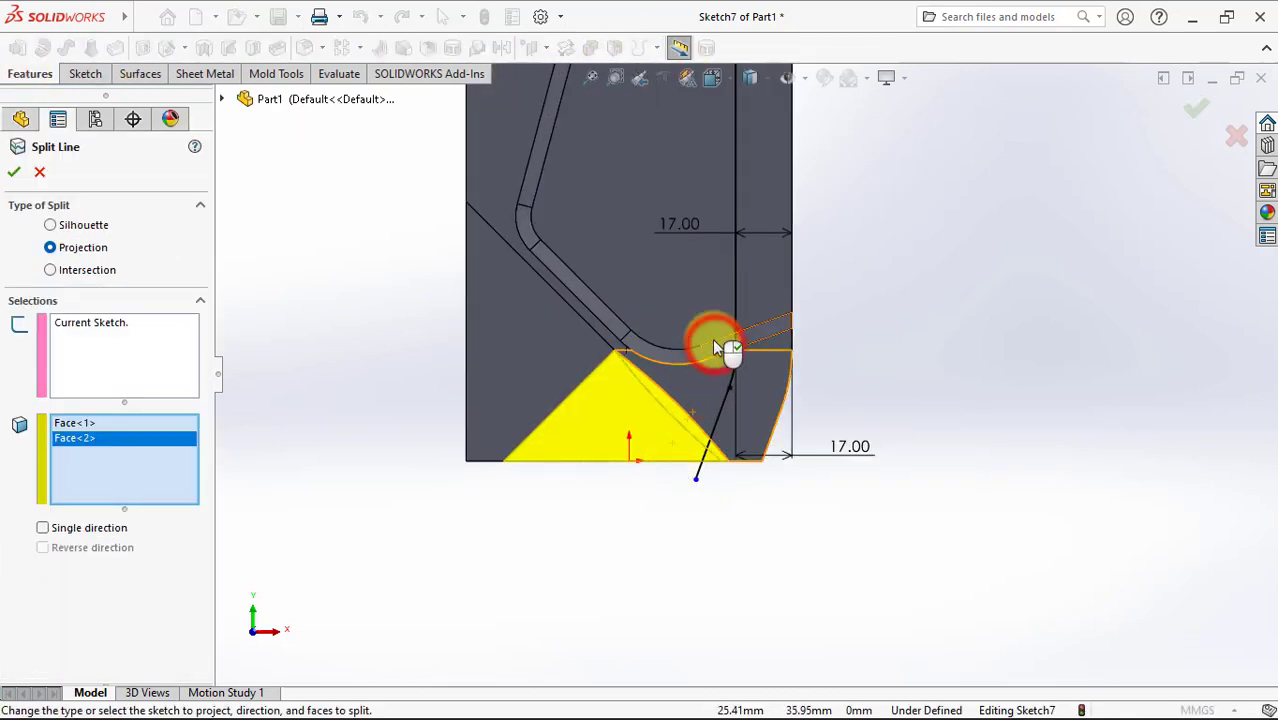
pyautogui.click(712, 338)
pyautogui.click(712, 338)
pyautogui.click(712, 338)
pyautogui.moveTo(712, 338)
pyautogui.mouseDown(button='middle')
pyautogui.moveTo(714, 317)
pyautogui.moveTo(432, 318)
pyautogui.moveTo(485, 374)
pyautogui.mouseUp(button='middle')
pyautogui.scroll(-3, 732, 201)
pyautogui.scroll(2, 709, 330)
# Step: Add the back-side, top, lower and left-side faces to the split line
pyautogui.click(709, 326)
pyautogui.click(712, 312)
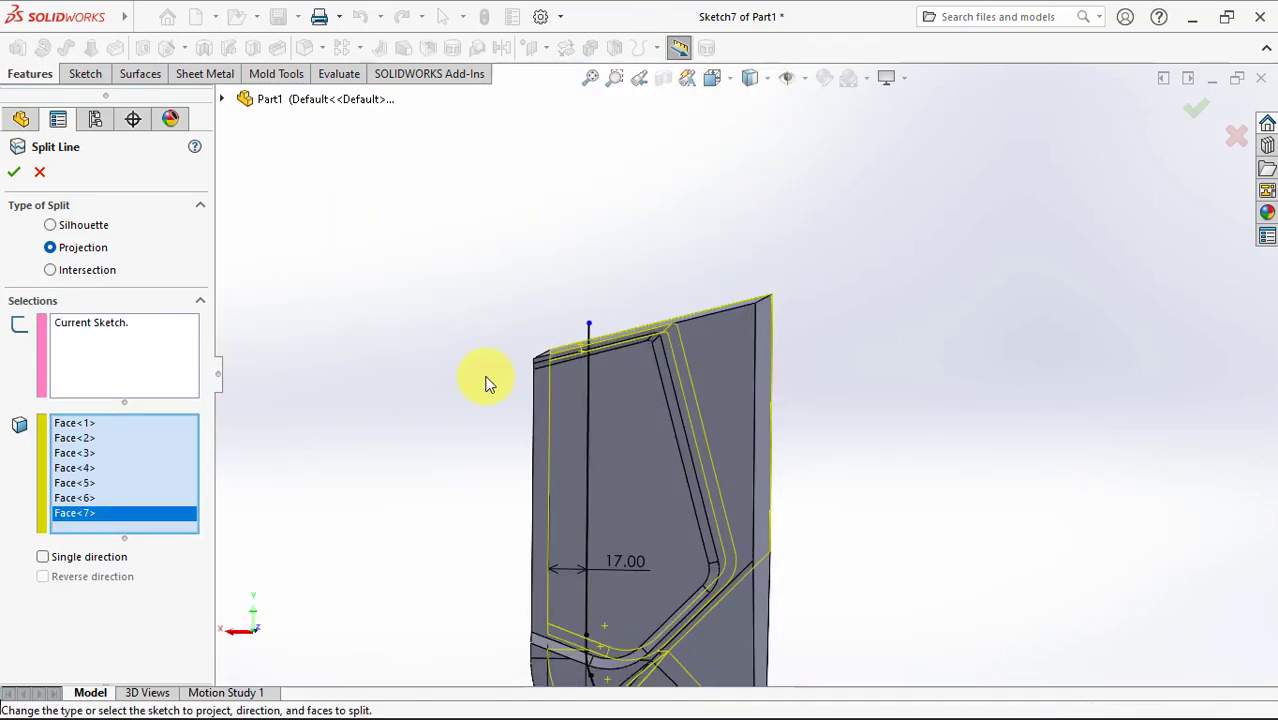
pyautogui.scroll(-2, 579, 337)
pyautogui.click(585, 325)
pyautogui.click(579, 388)
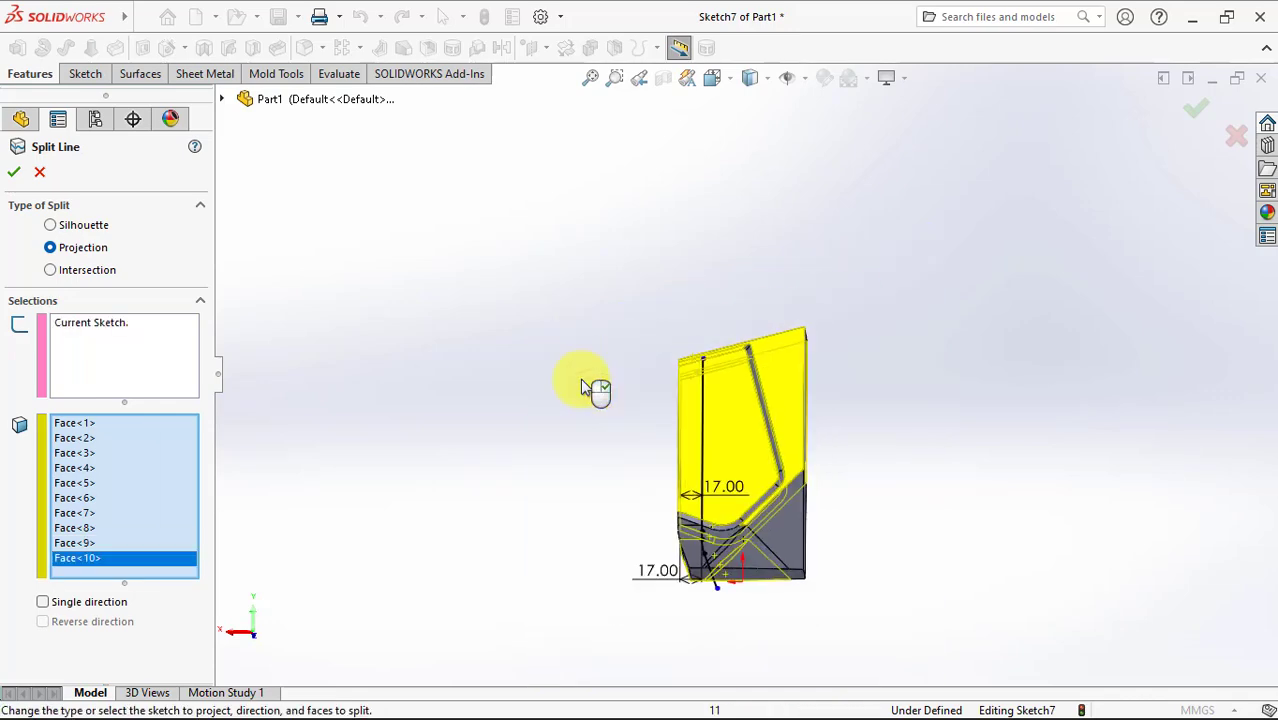
pyautogui.scroll(-5, 707, 522)
pyautogui.click(699, 442)
pyautogui.click(706, 455)
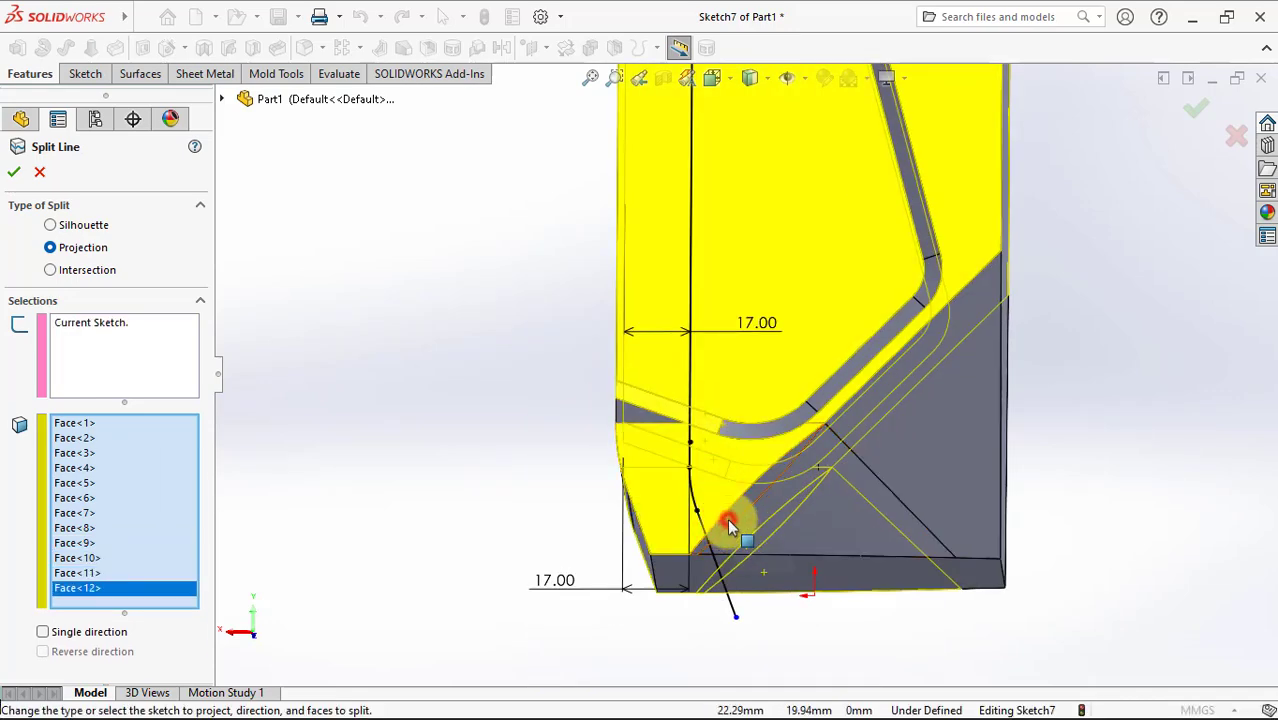
pyautogui.click(738, 532)
pyautogui.click(759, 516)
pyautogui.moveTo(759, 516); pyautogui.dragTo(975, 455, button='middle')
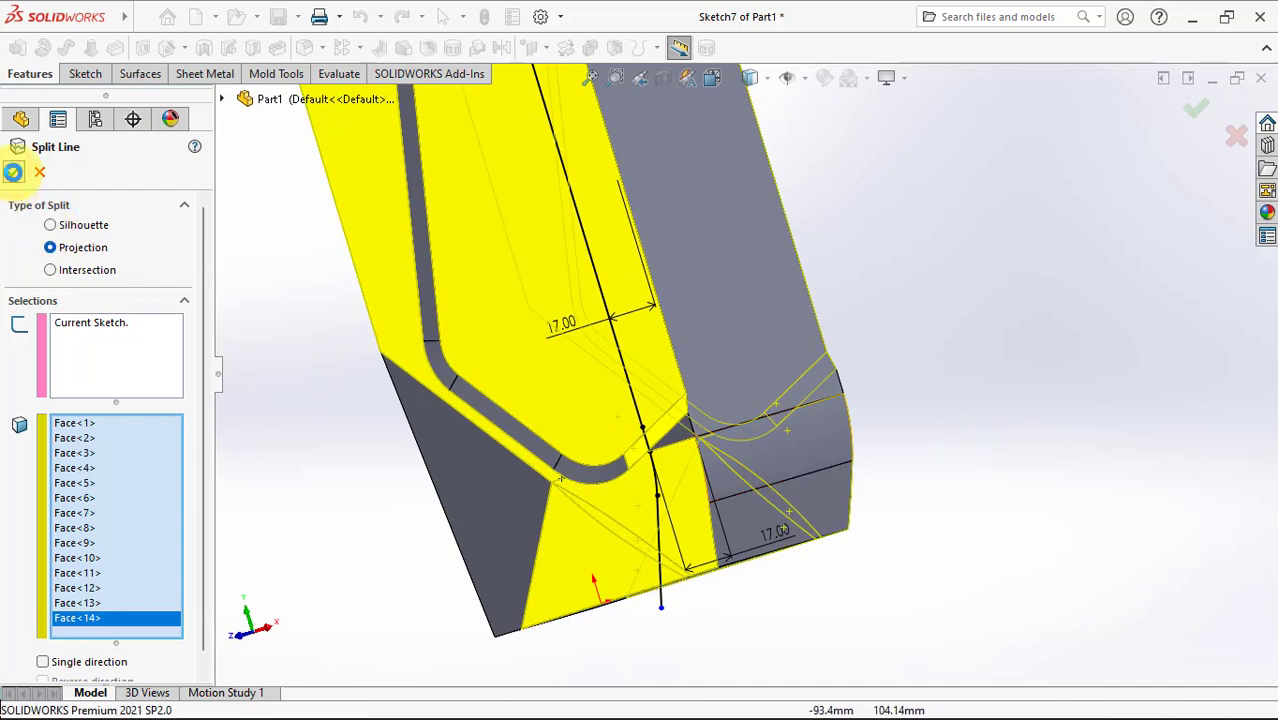
# Step: Apply the split line and orbit to inspect the new split edges
pyautogui.click(12, 172)
pyautogui.click(333, 516)
pyautogui.moveTo(342, 511); pyautogui.dragTo(408, 537, button='middle')
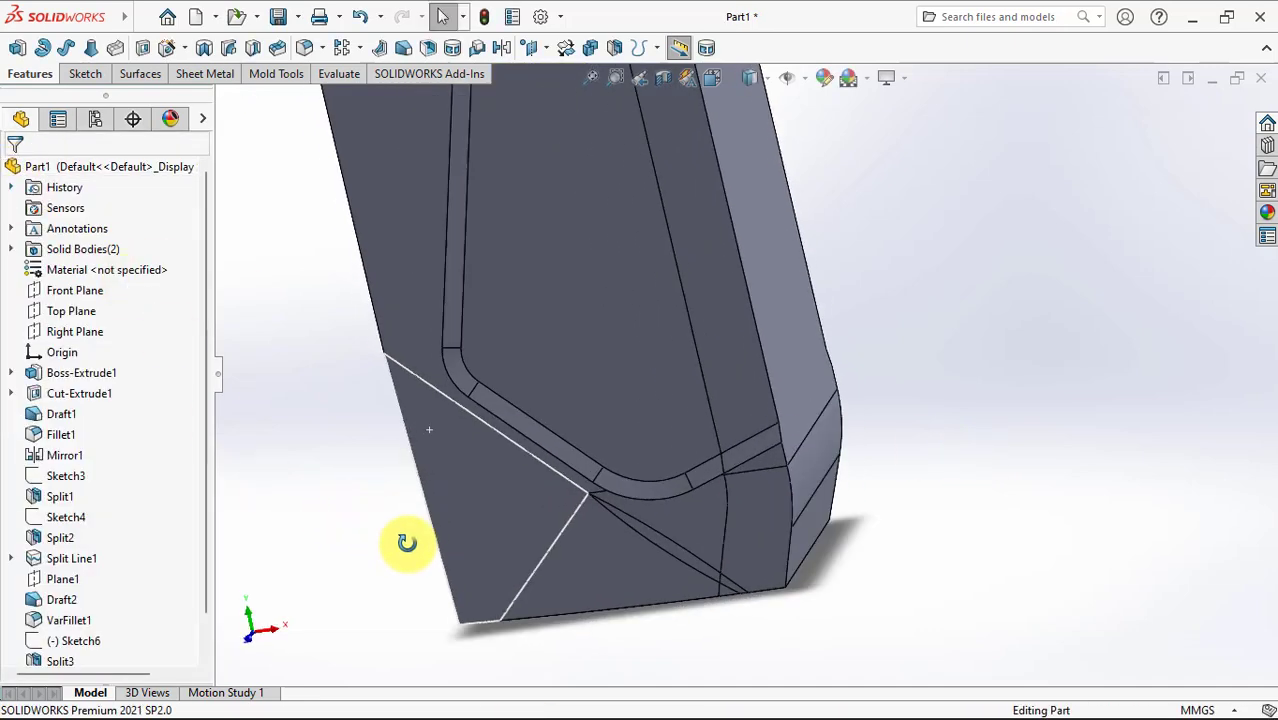
pyautogui.scroll(3, 772, 330)
pyautogui.scroll(2, 778, 320)
pyautogui.moveTo(672, 372)
pyautogui.mouseDown(button='middle')
pyautogui.moveTo(456, 431)
pyautogui.moveTo(470, 450)
pyautogui.mouseUp(button='middle')
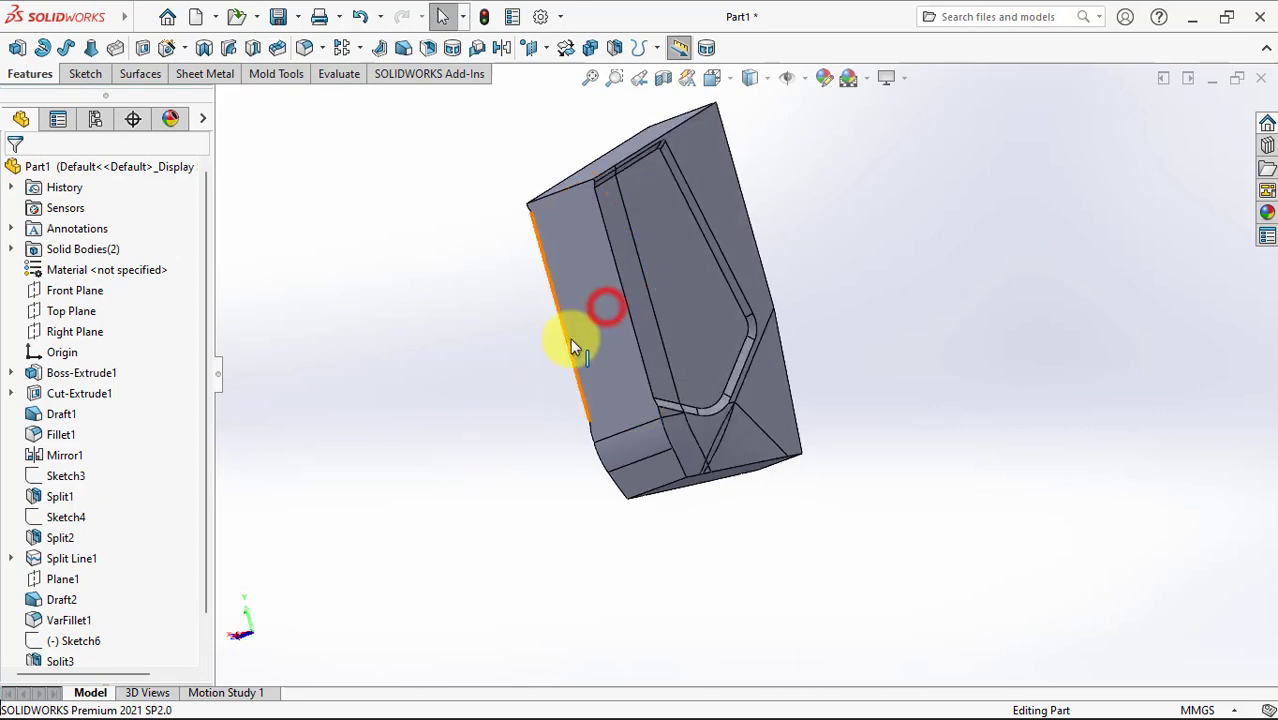
# Step: Sketch on the narrow side face, offsetting its curved edge 8.50 mm inward
pyautogui.click(605, 306)
pyautogui.click(685, 251)
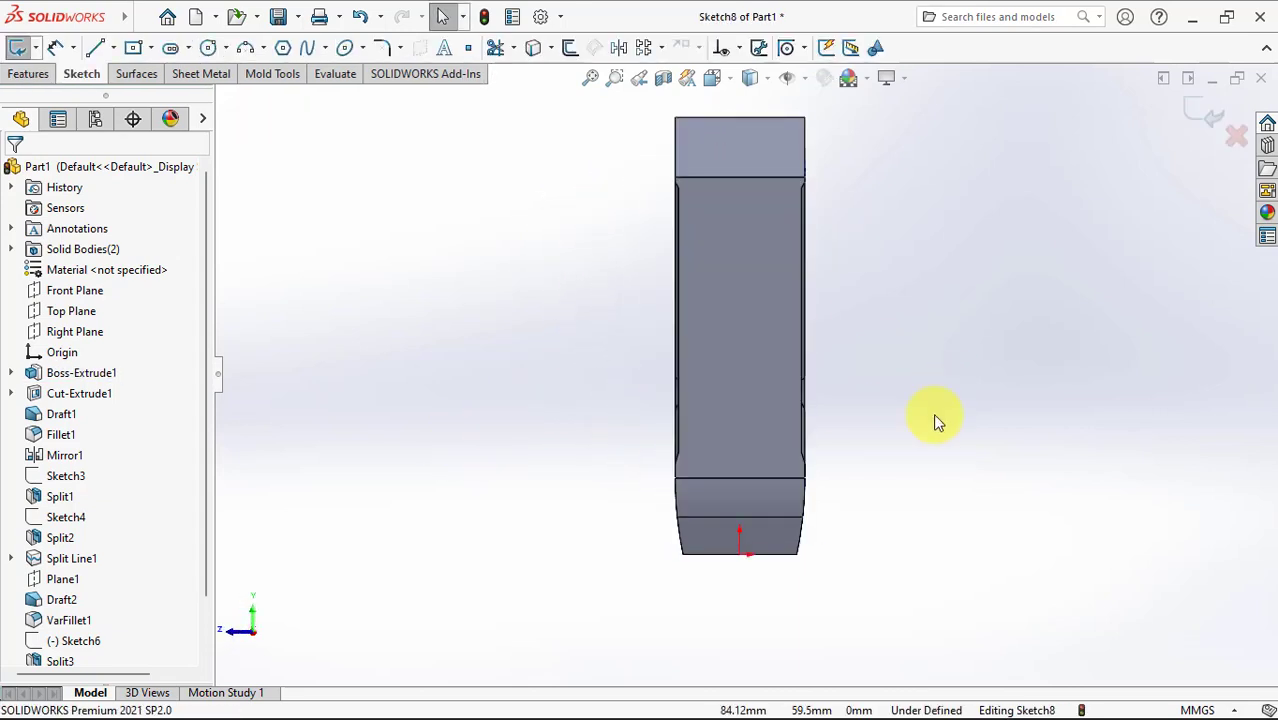
pyautogui.click(570, 47)
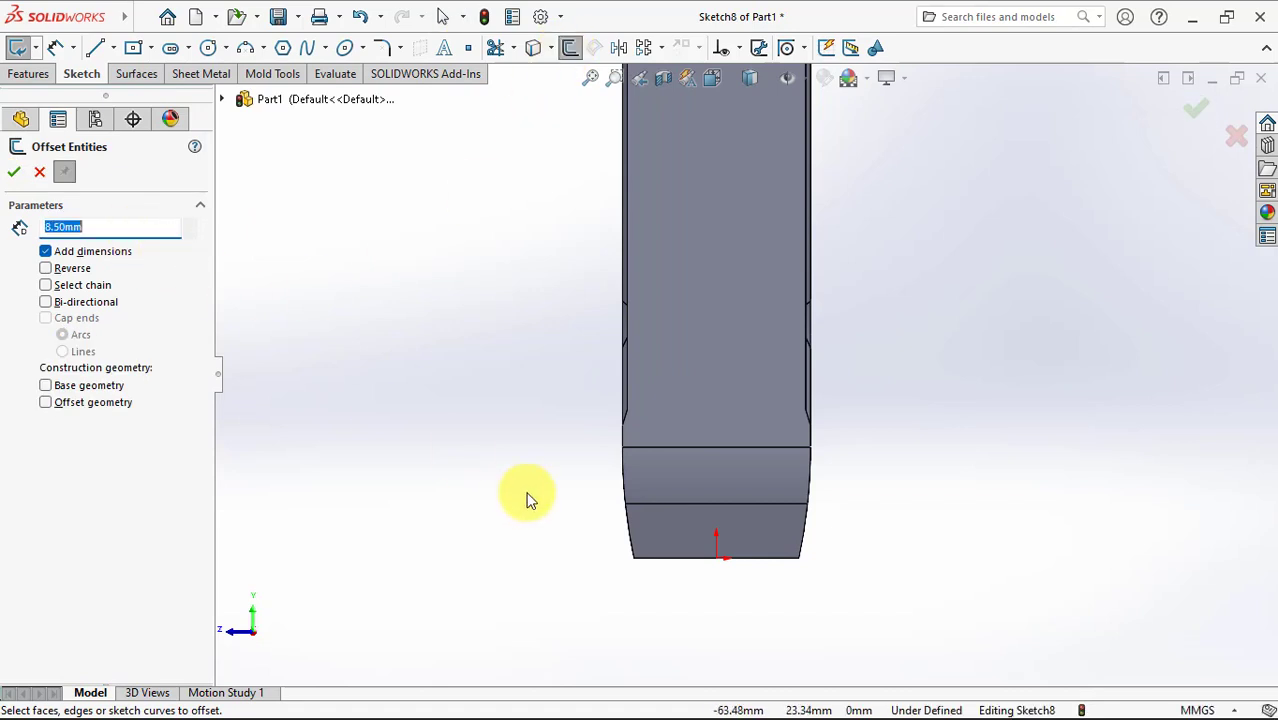
pyautogui.scroll(-2, 570, 510)
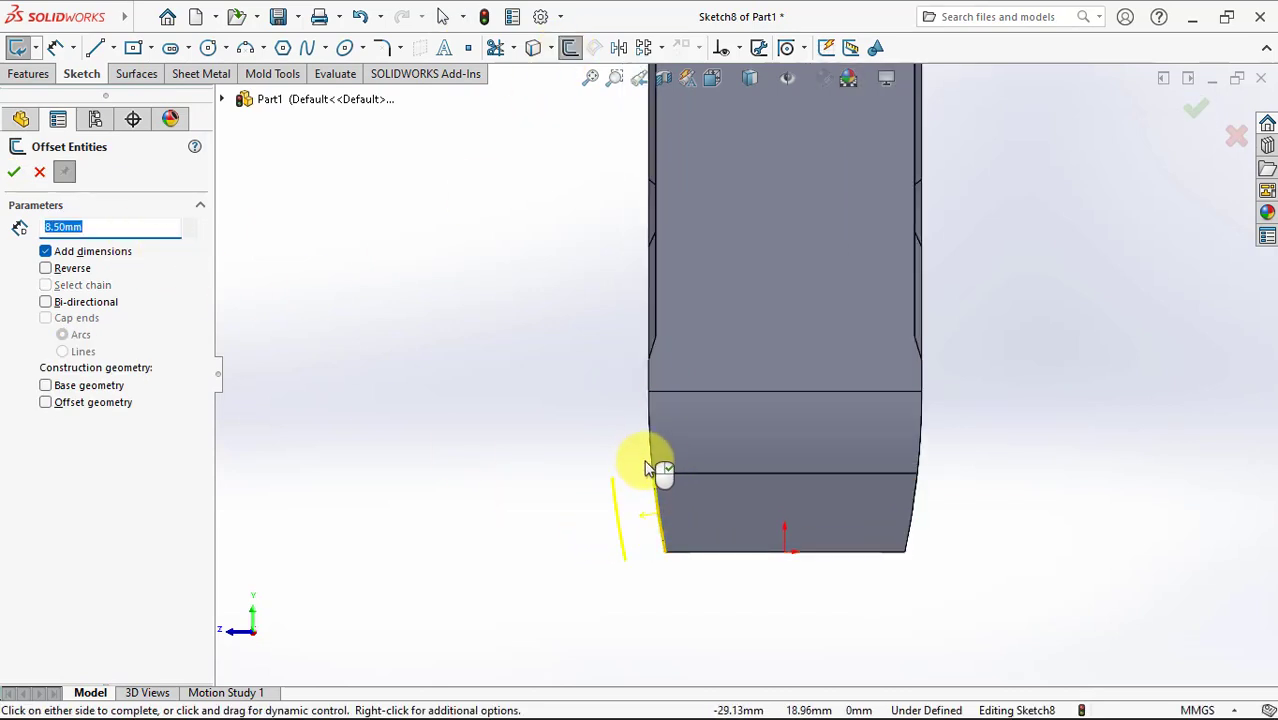
pyautogui.click(648, 385)
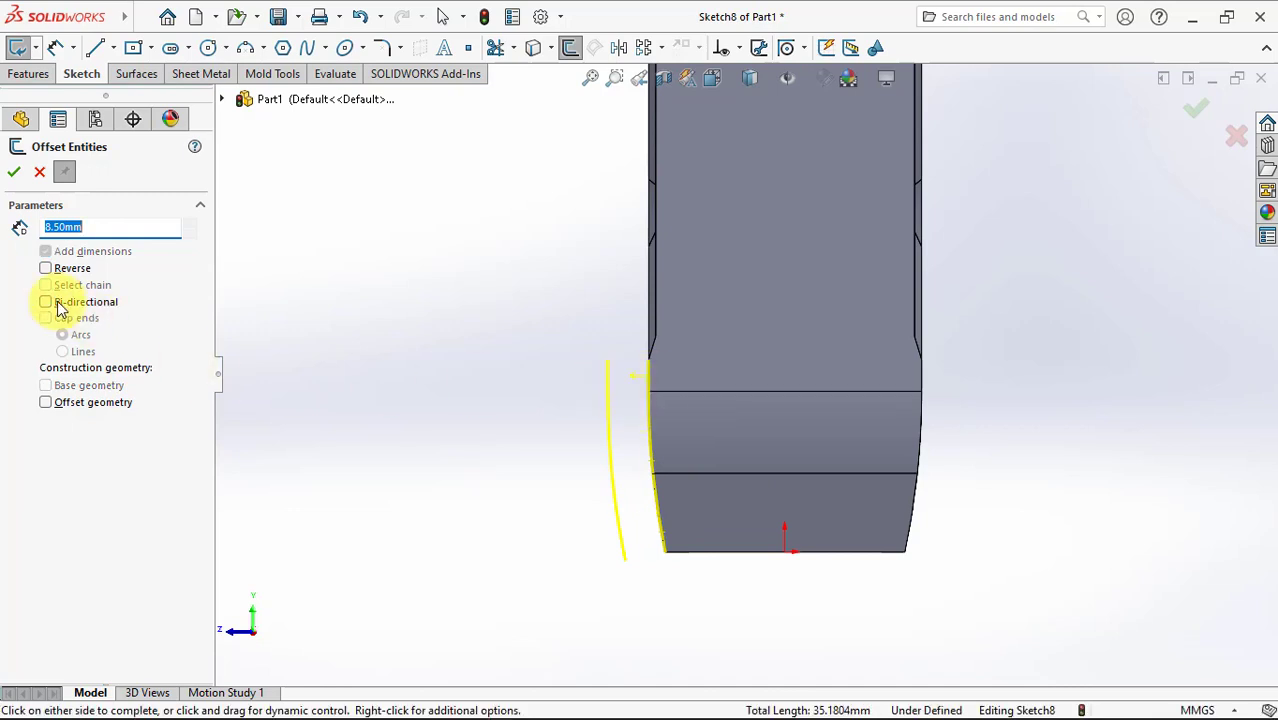
pyautogui.click(12, 176)
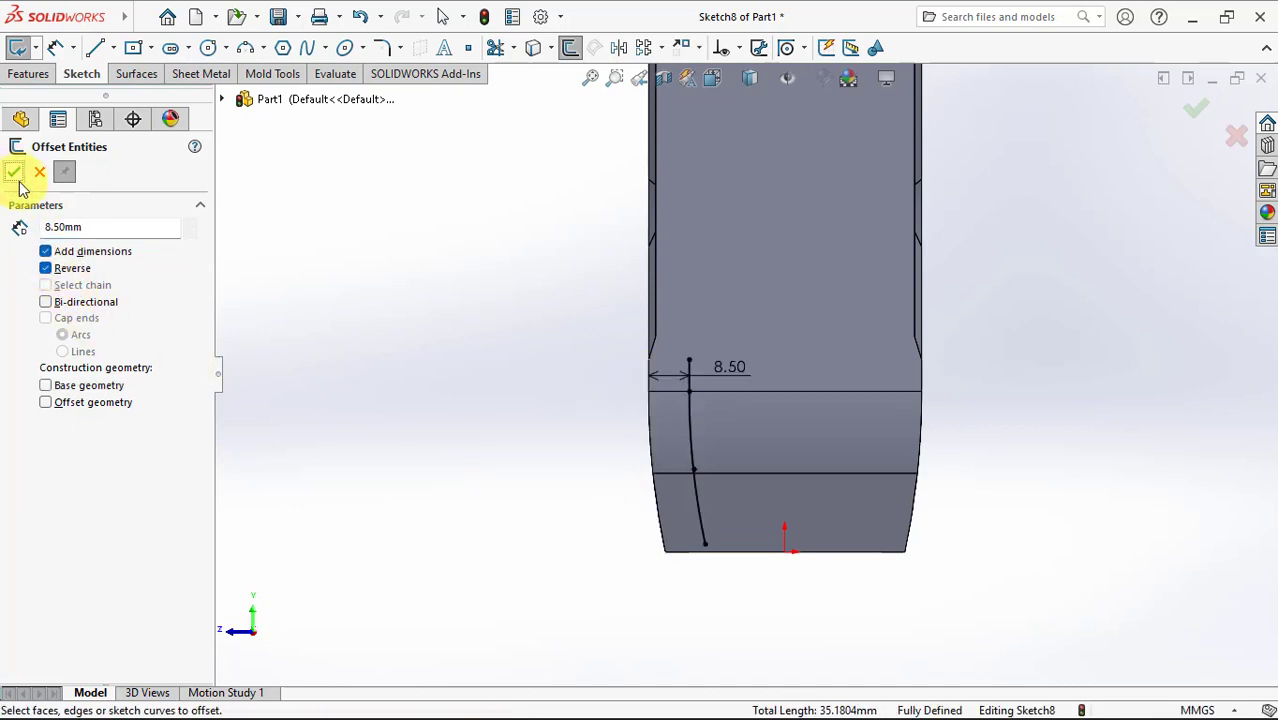
pyautogui.click(40, 175)
pyautogui.press('f')
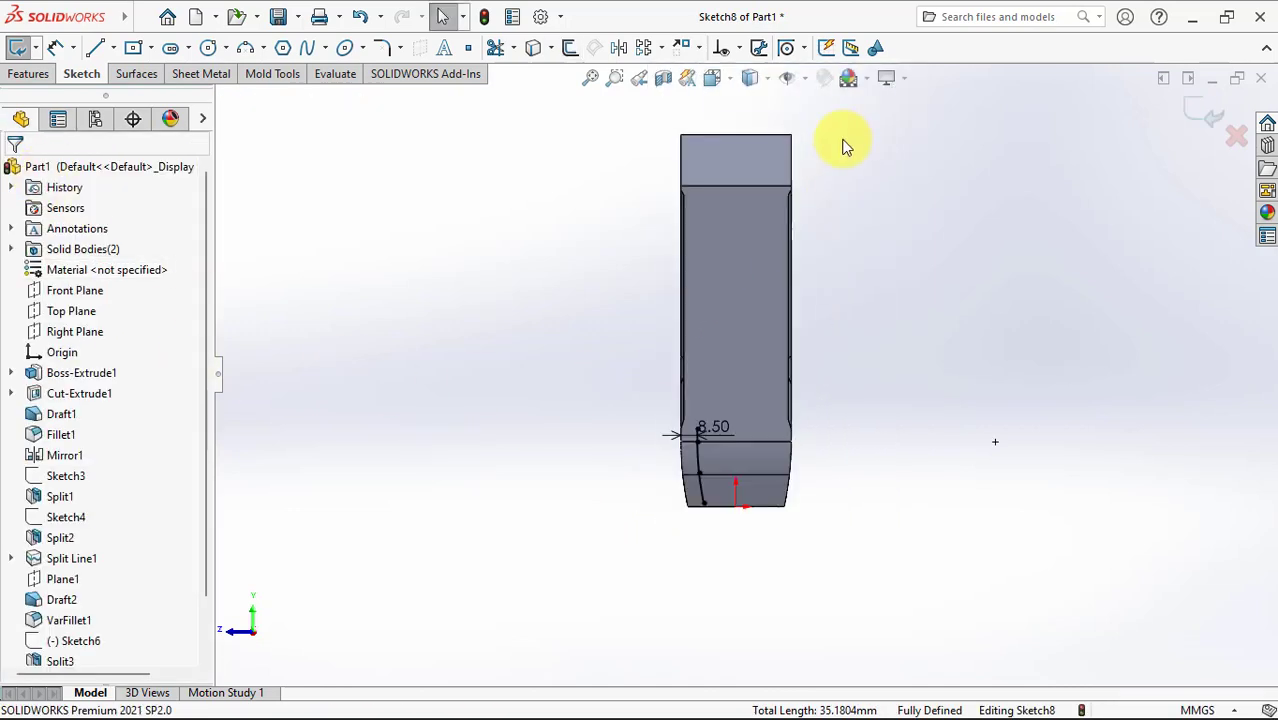
# Step: Draw a vertical line up the face from the offset curve's top
pyautogui.click(697, 428)
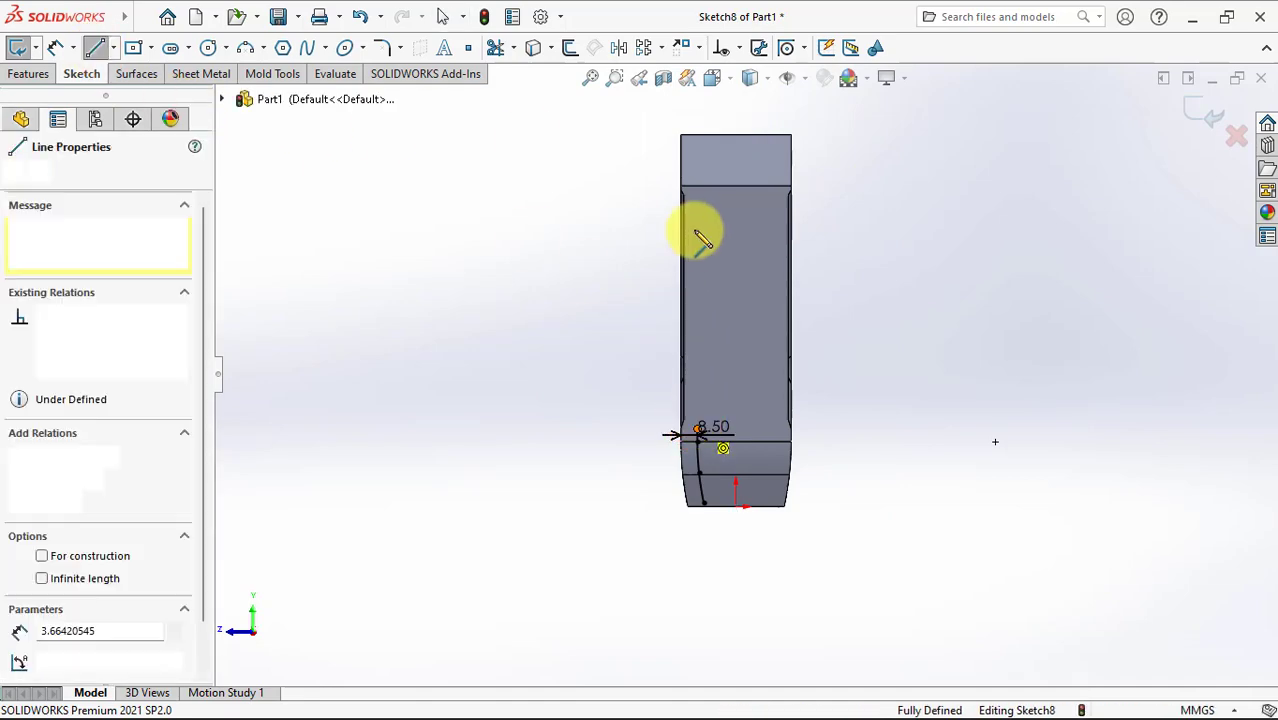
pyautogui.click(697, 166)
pyautogui.rightClick(697, 166)
pyautogui.click(727, 180)
pyautogui.scroll(-3, 740, 444)
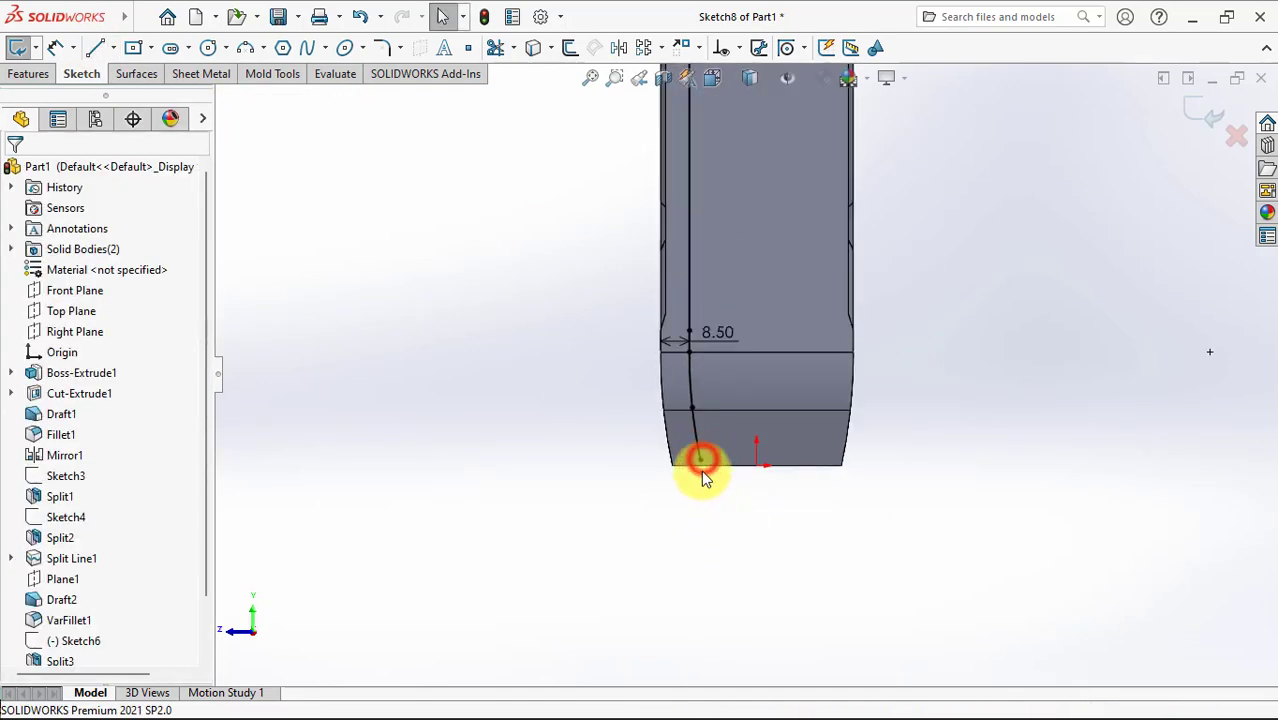
pyautogui.click(705, 484)
pyautogui.click(673, 537)
# Step: Draw a vertical construction centreline up from the sketch origin
pyautogui.click(97, 48)
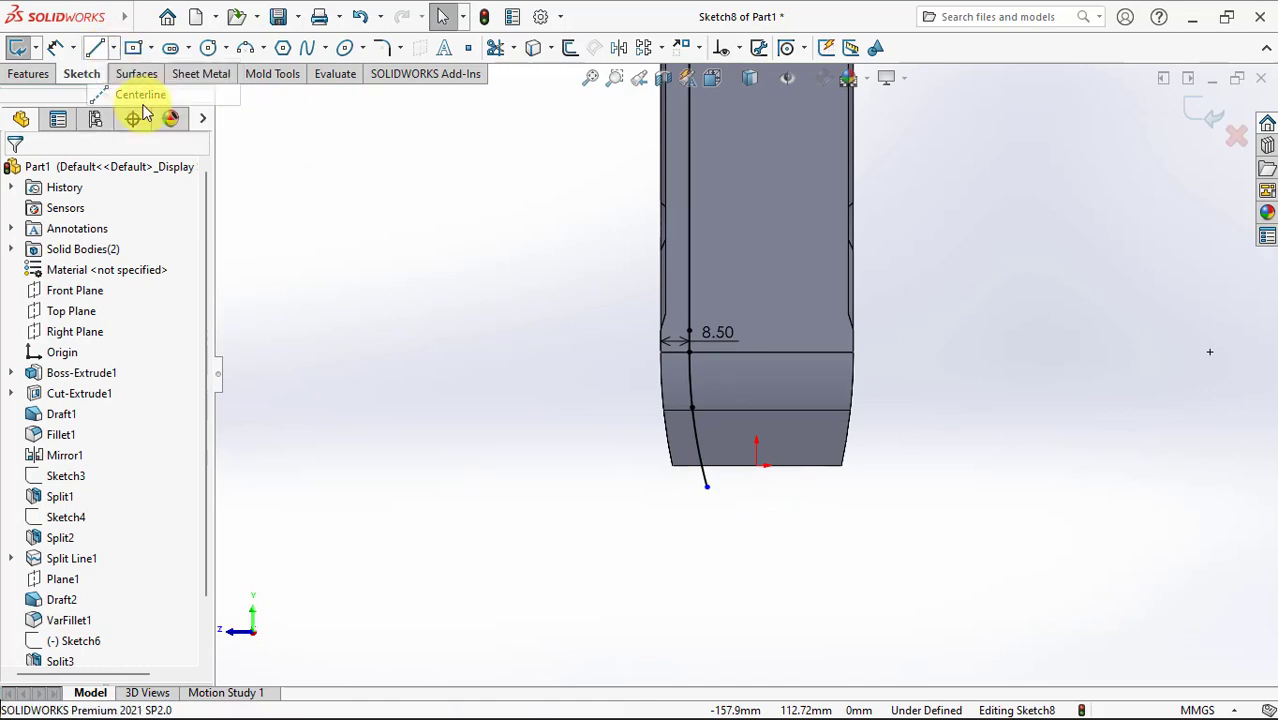
pyautogui.click(757, 465)
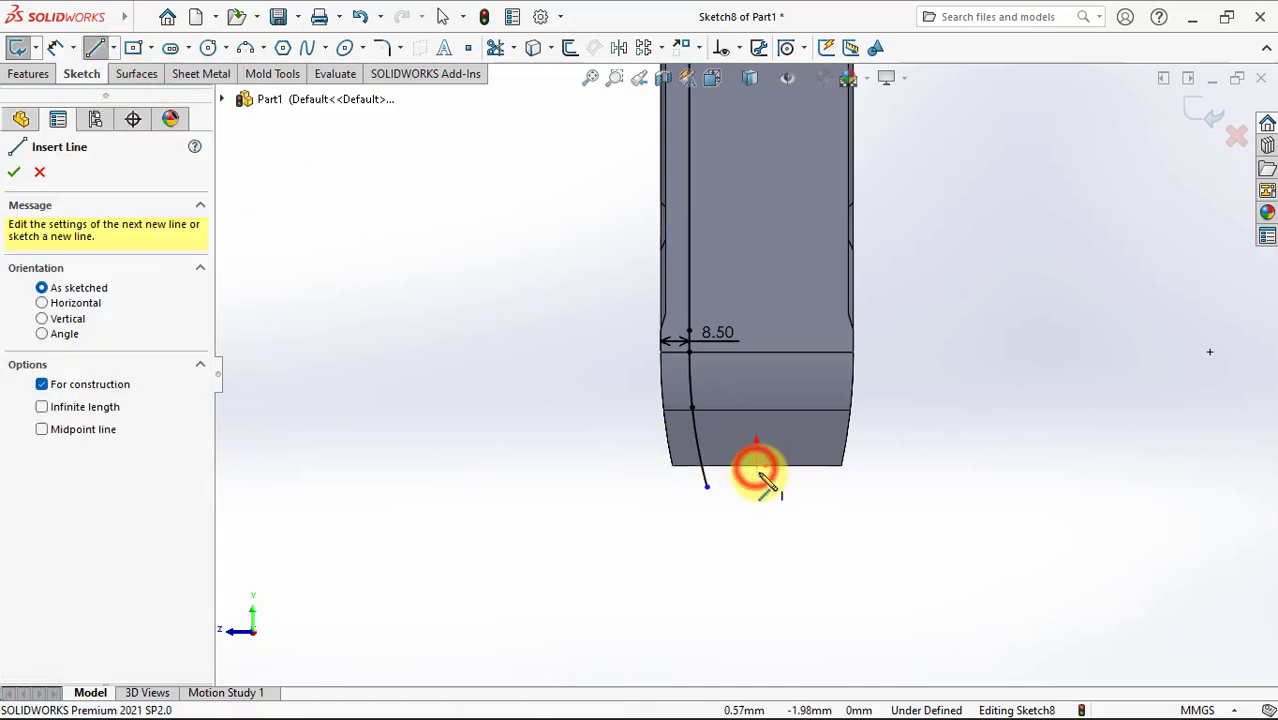
pyautogui.rightClick(760, 355)
pyautogui.click(800, 362)
# Step: Mirror the curved lines and arcs about the vertical centreline
pyautogui.press('f')
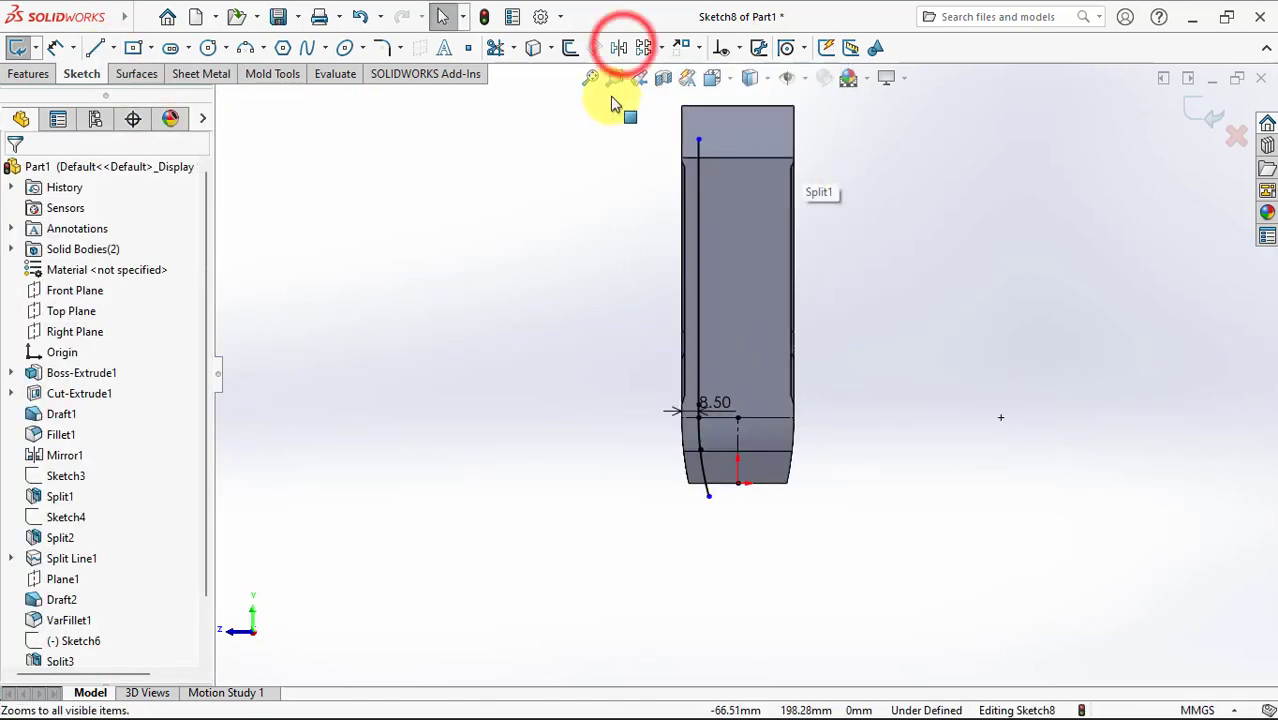
pyautogui.click(618, 47)
pyautogui.moveTo(707, 490); pyautogui.dragTo(712, 500)
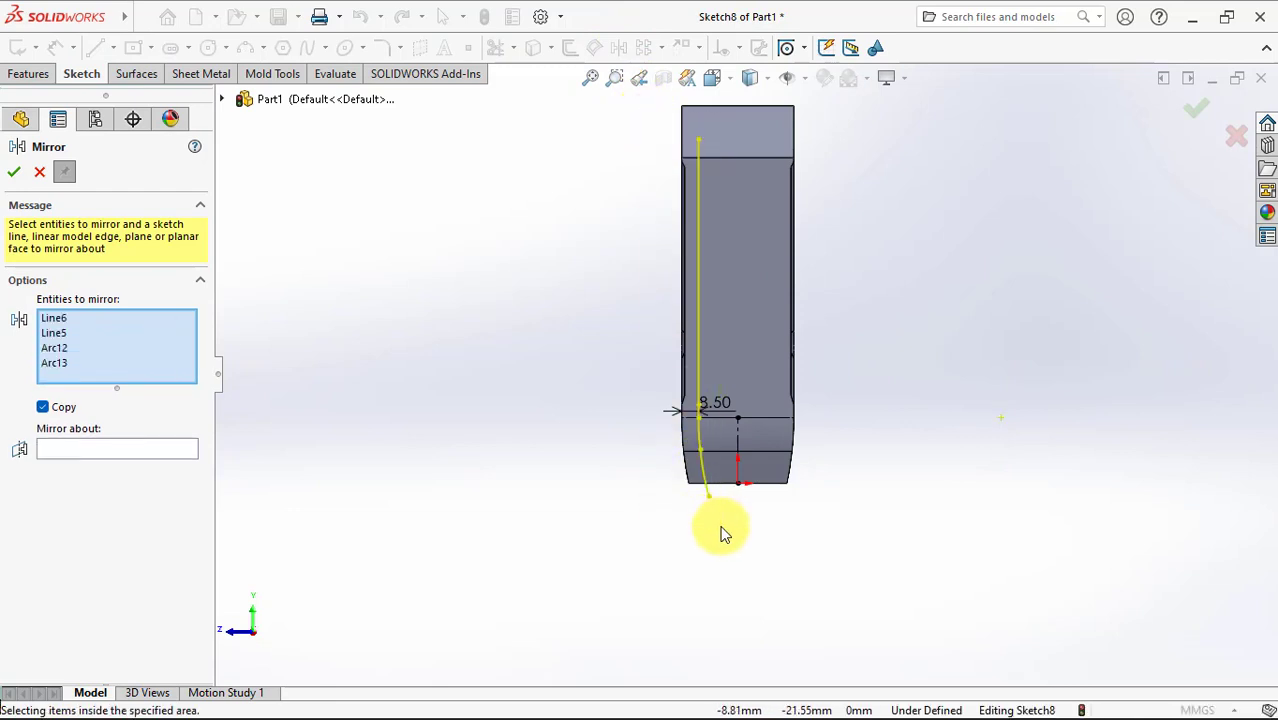
pyautogui.click(120, 452)
pyautogui.click(740, 440)
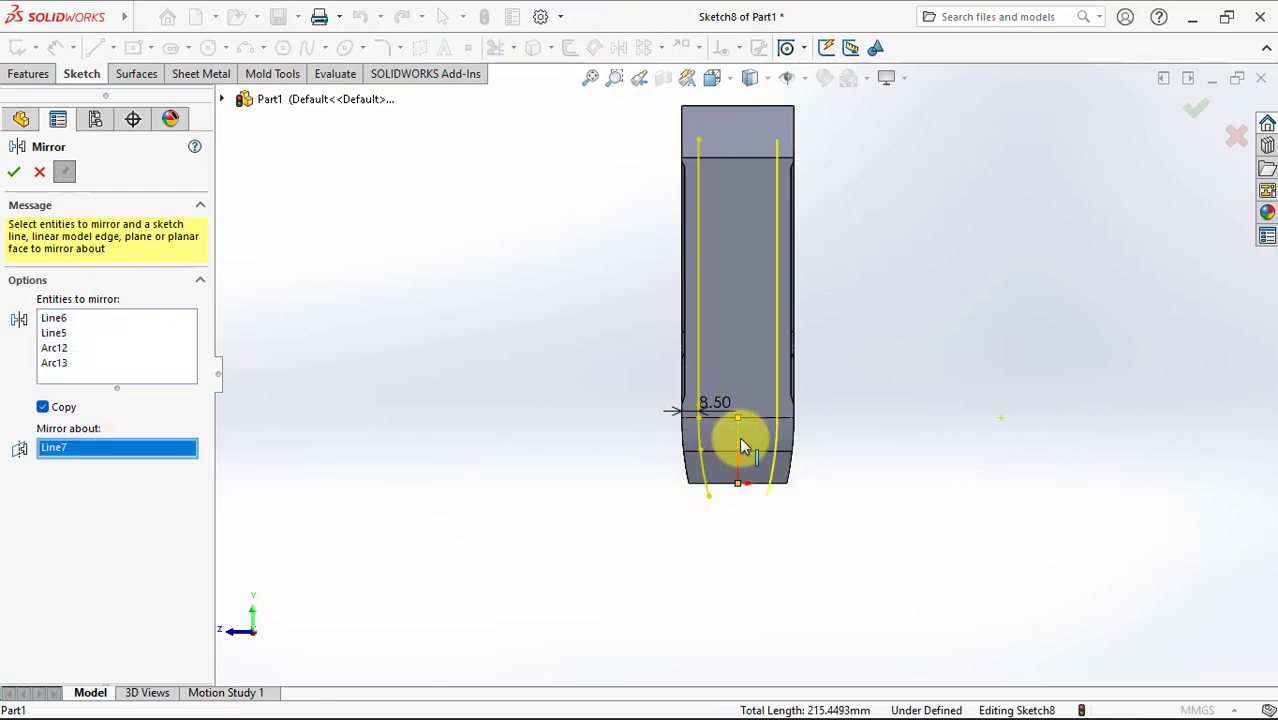
pyautogui.click(12, 177)
pyautogui.moveTo(446, 401); pyautogui.dragTo(502, 408, button='middle')
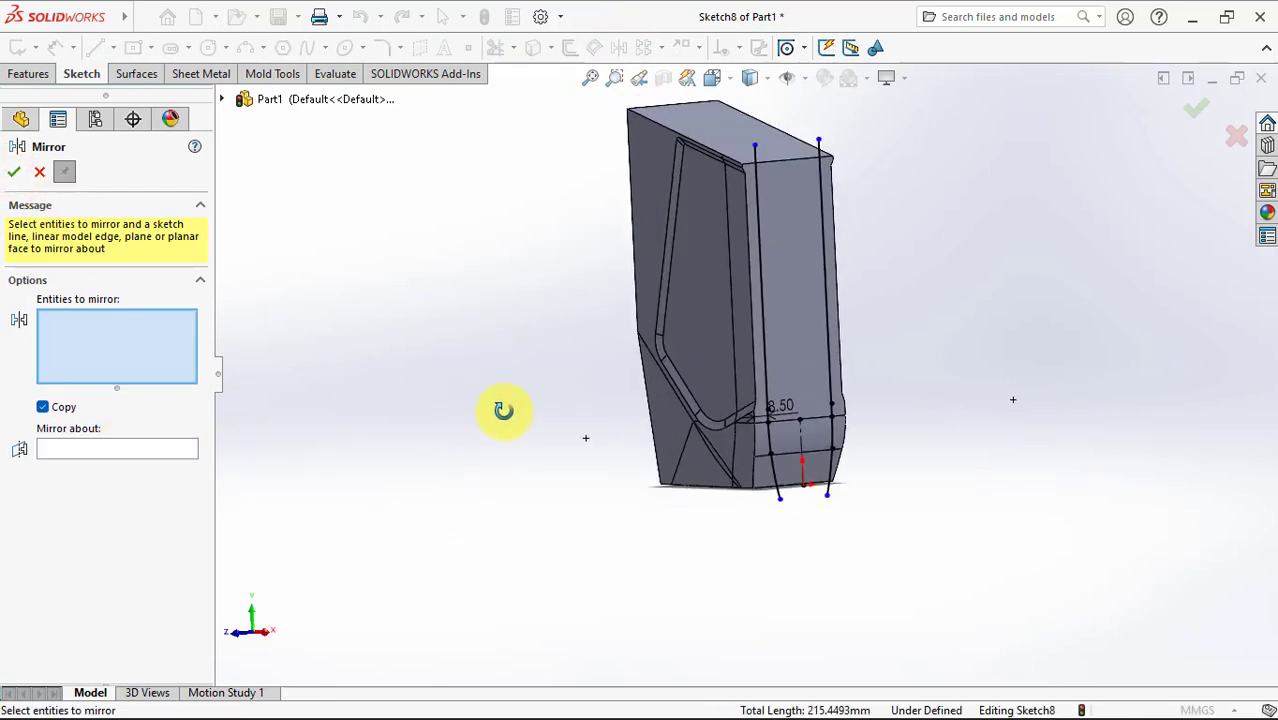
pyautogui.click(30, 170)
# Step: Project Sketch8's curves as a split line onto three faces of the block
pyautogui.click(27, 78)
pyautogui.click(633, 43)
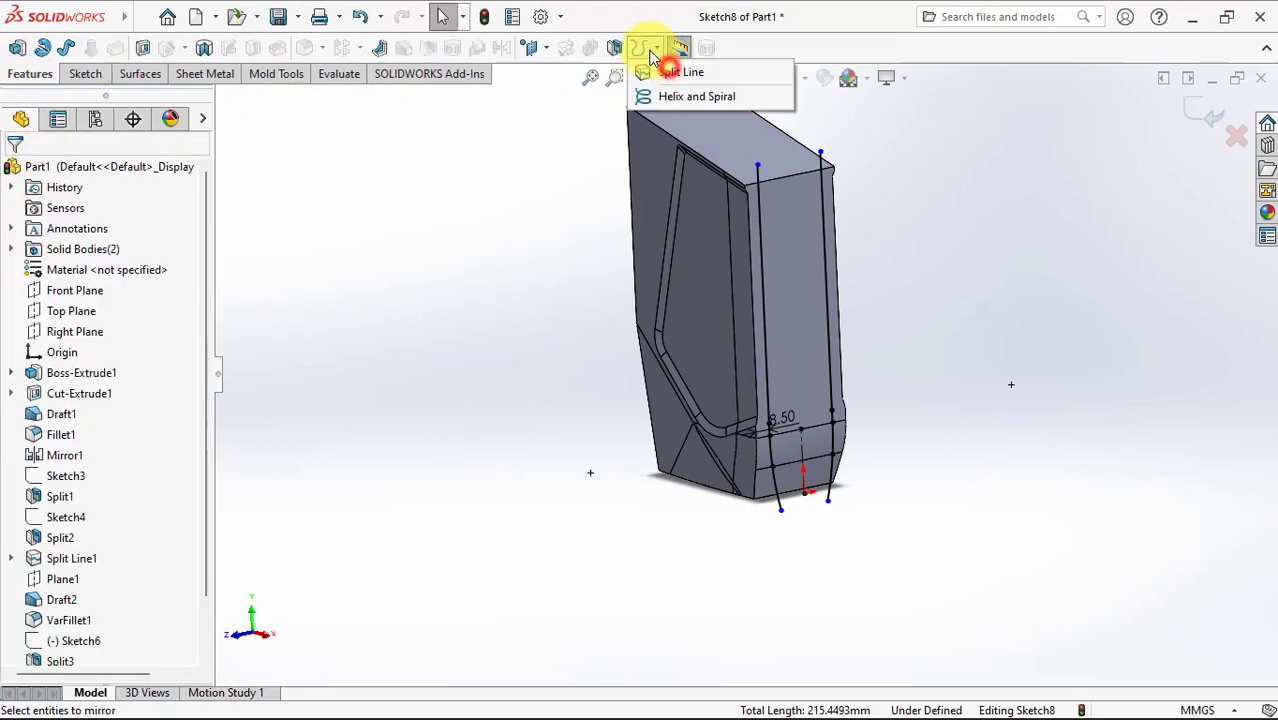
pyautogui.click(668, 70)
pyautogui.click(785, 252)
pyautogui.scroll(-3, 825, 455)
pyautogui.scroll(-3, 750, 430)
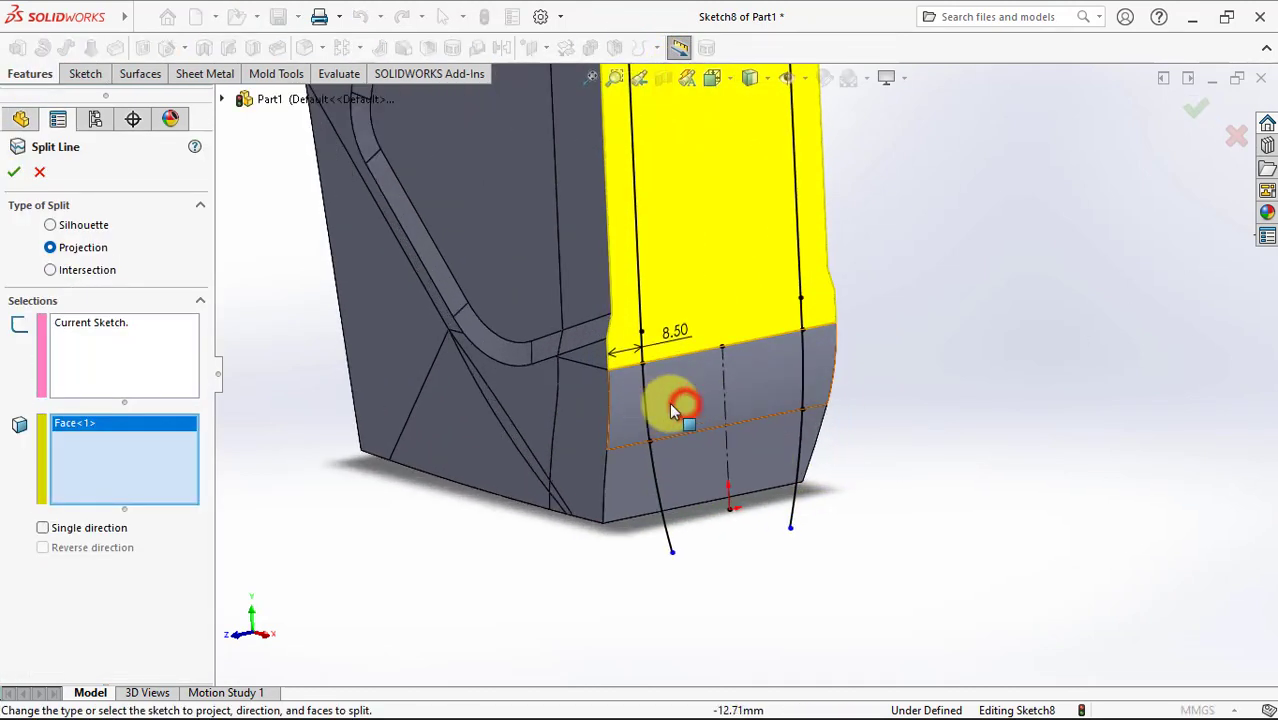
pyautogui.click(677, 470)
pyautogui.click(692, 485)
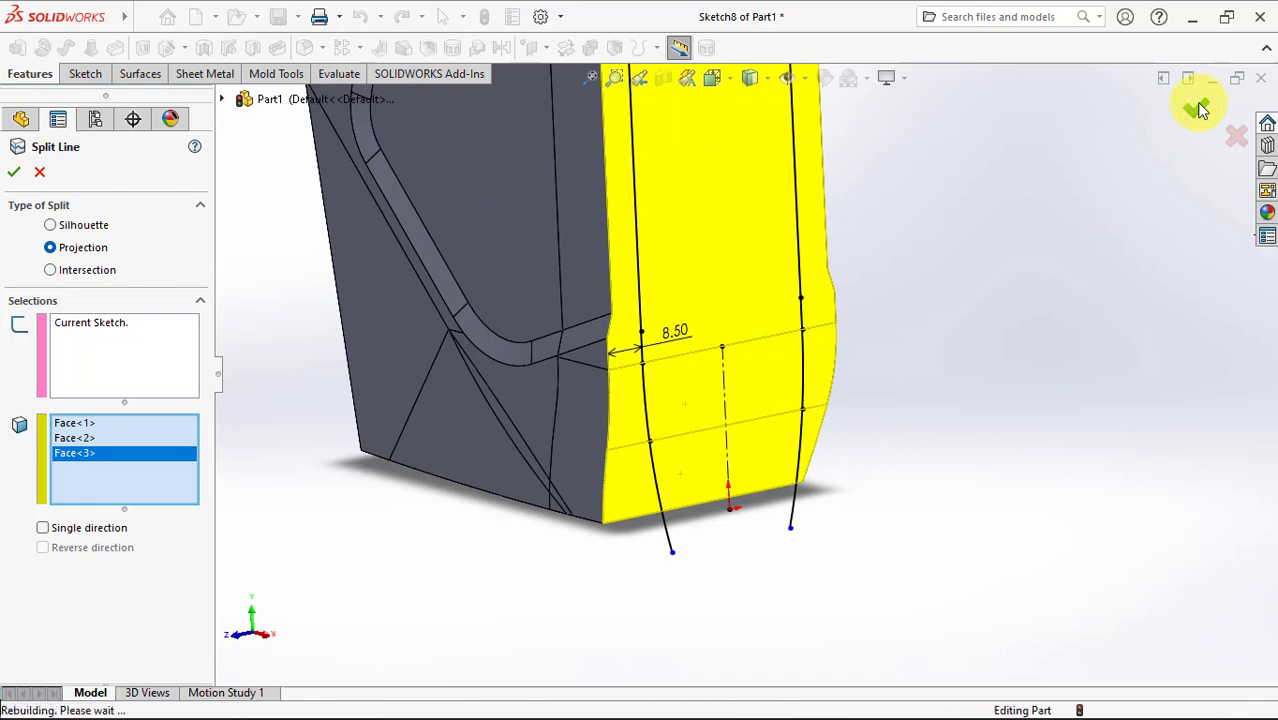
# Step: Orbit to the top and select the large flat face
pyautogui.scroll(3, 1056, 356)
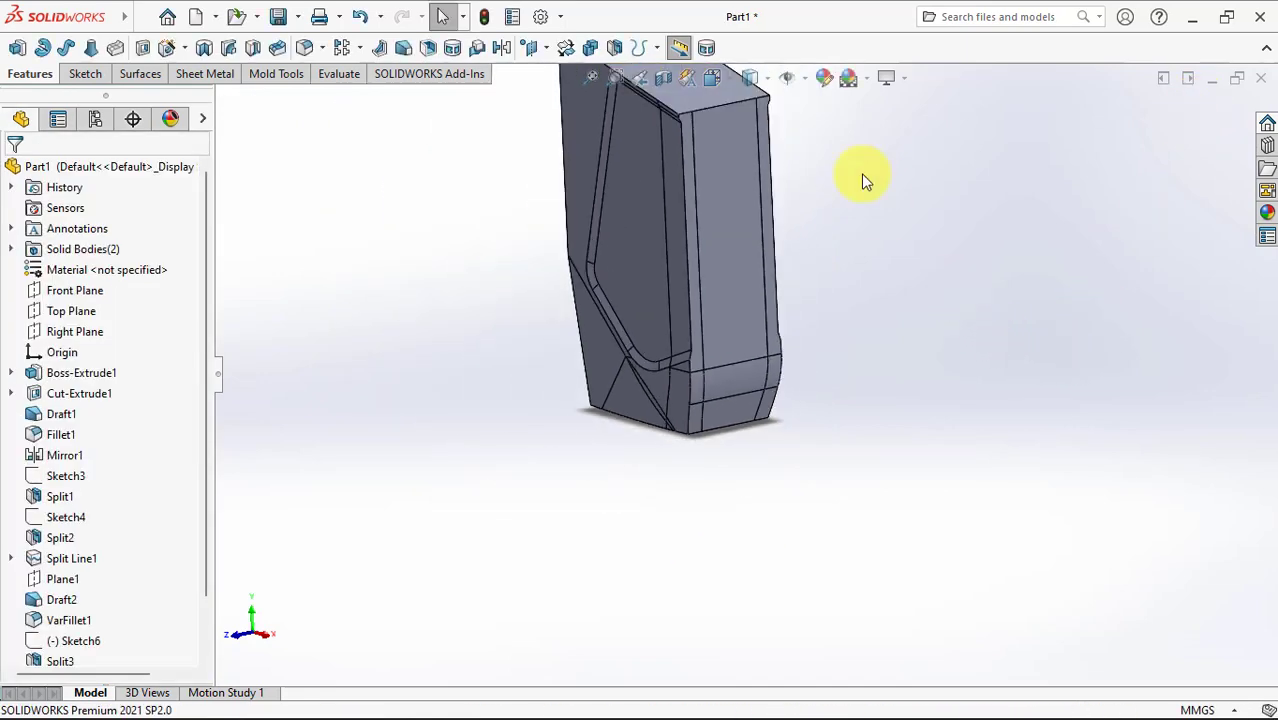
pyautogui.moveTo(865, 180)
pyautogui.mouseDown(button='middle')
pyautogui.moveTo(858, 150)
pyautogui.moveTo(865, 165)
pyautogui.mouseUp(button='middle')
pyautogui.scroll(-3, 865, 165)
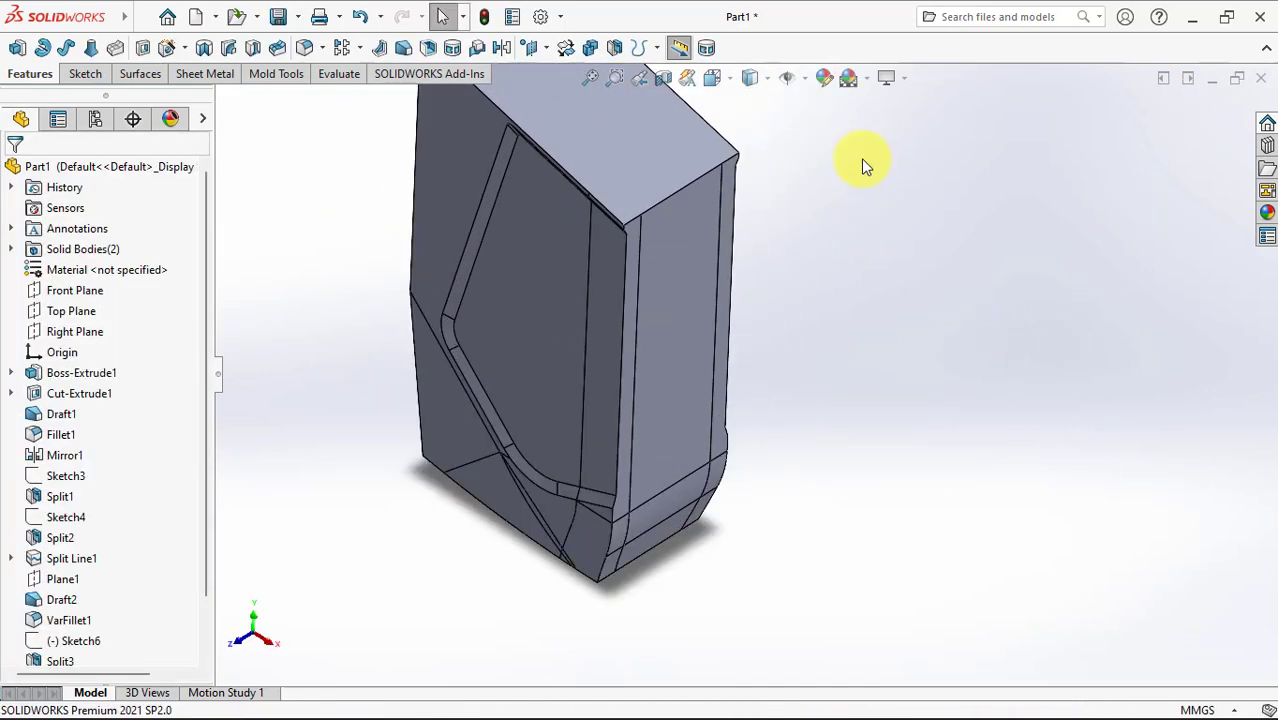
pyautogui.click(663, 153)
# Step: Sketch on the face and draw two 3-point arcs at the upper and lower corners
pyautogui.click(751, 104)
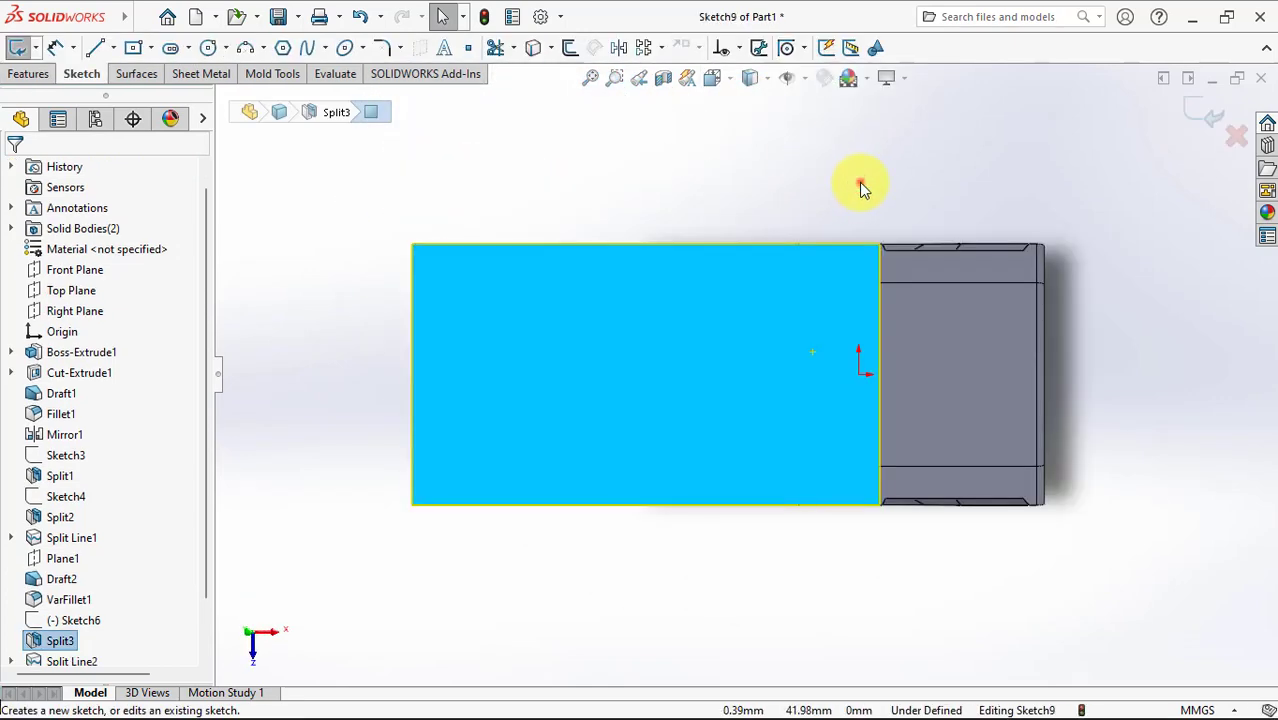
pyautogui.click(346, 166)
pyautogui.click(245, 47)
pyautogui.click(879, 284)
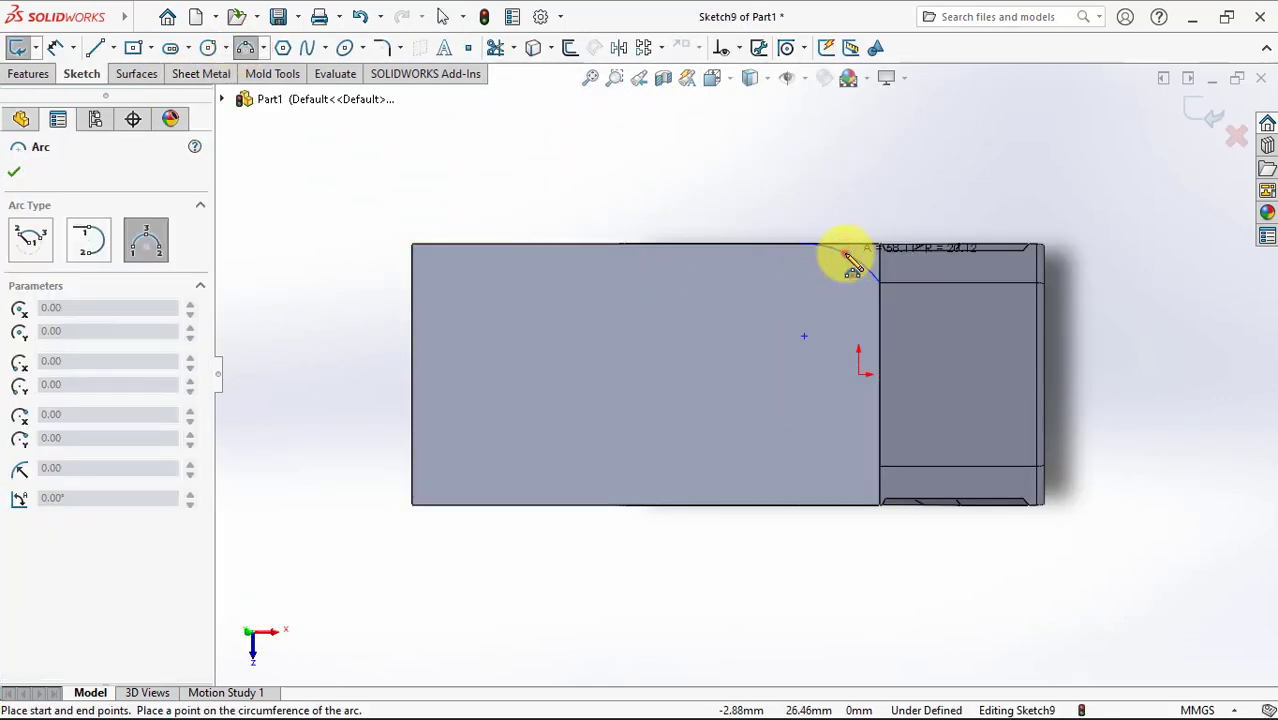
pyautogui.click(845, 253)
pyautogui.click(880, 467)
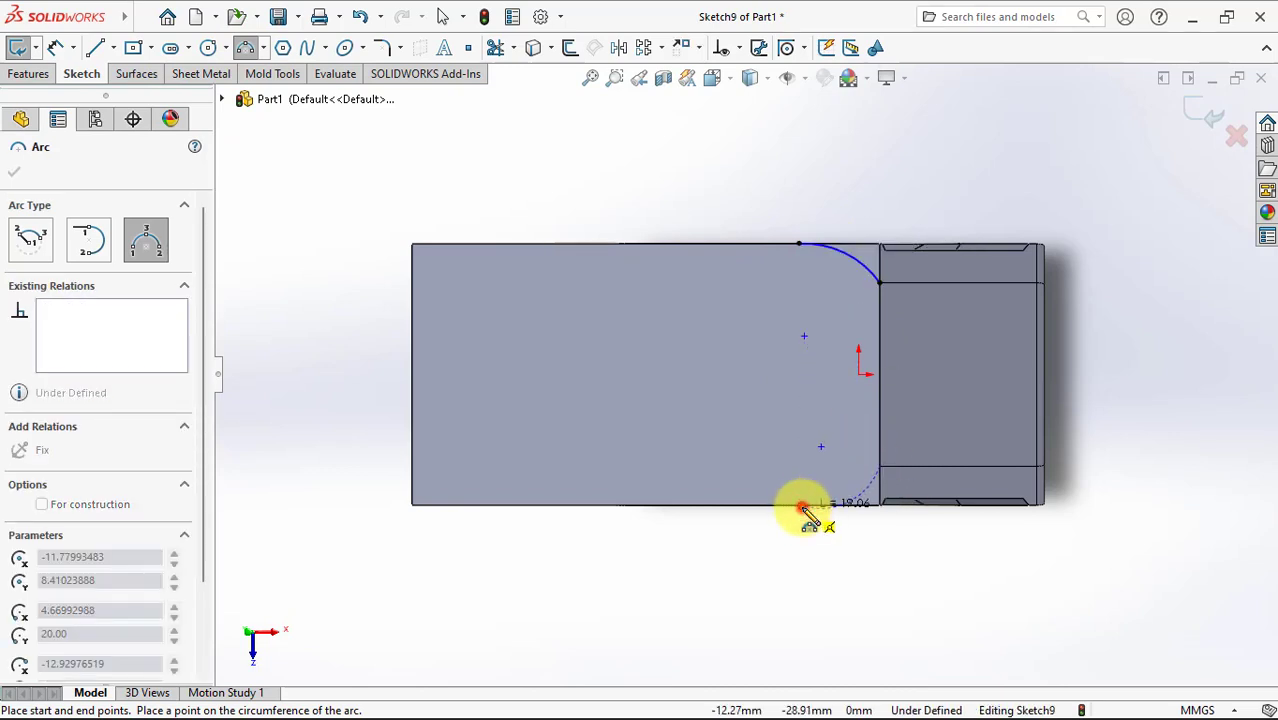
pyautogui.click(845, 505)
pyautogui.moveTo(847, 491); pyautogui.dragTo(868, 428, button='middle')
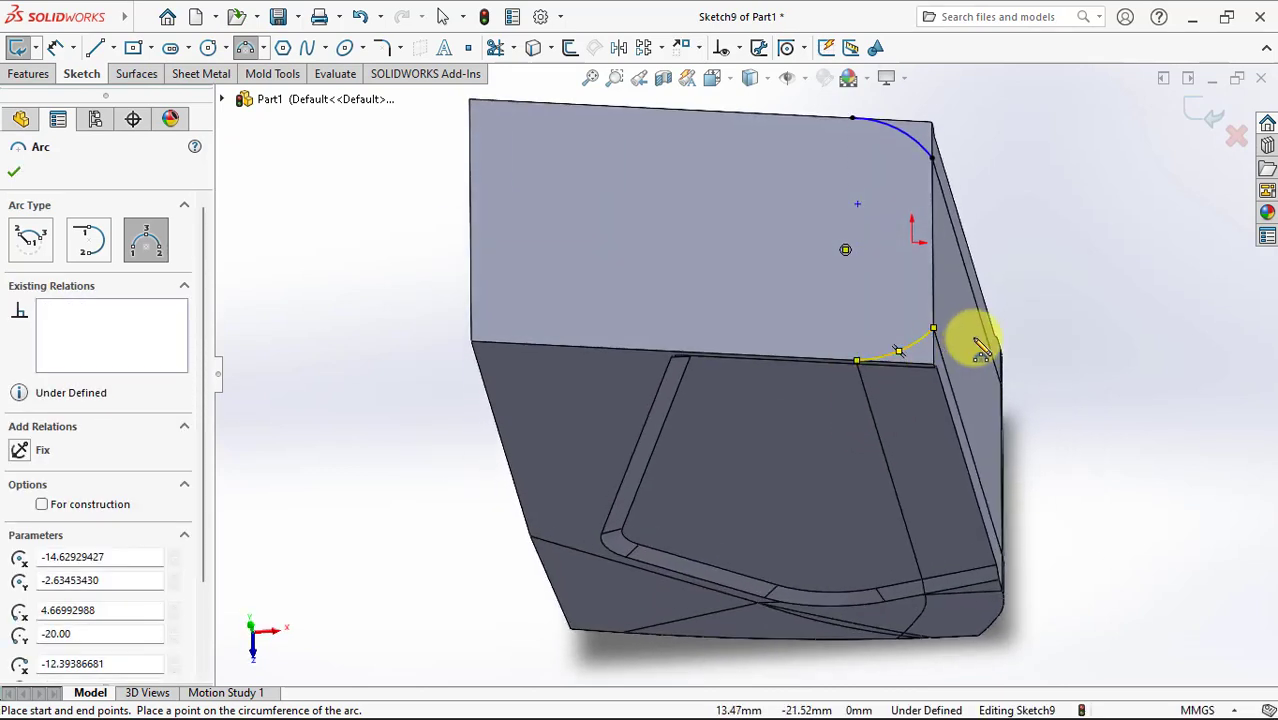
pyautogui.press('Escape')
# Step: Clear the lower arc endpoint's relations and make the lower arc tangent to the edge
pyautogui.scroll(-3, 900, 385)
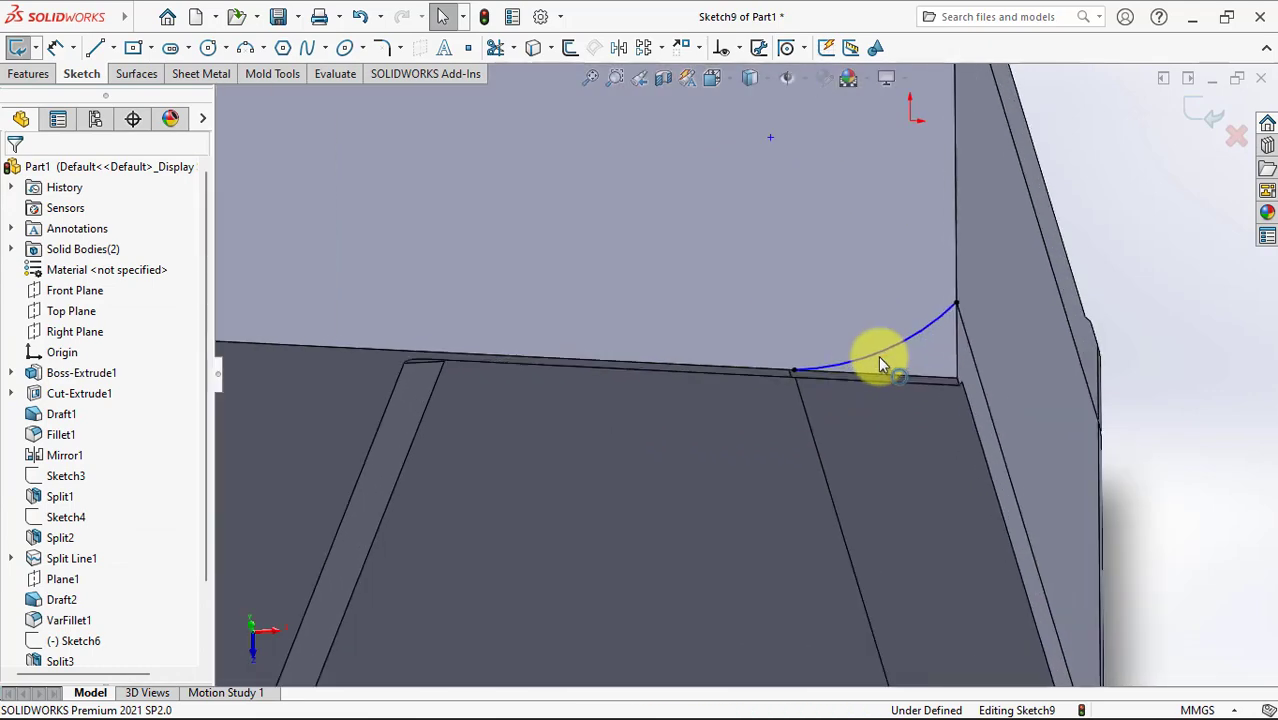
pyautogui.scroll(-2, 878, 355)
pyautogui.scroll(1, 815, 371)
pyautogui.click(727, 392)
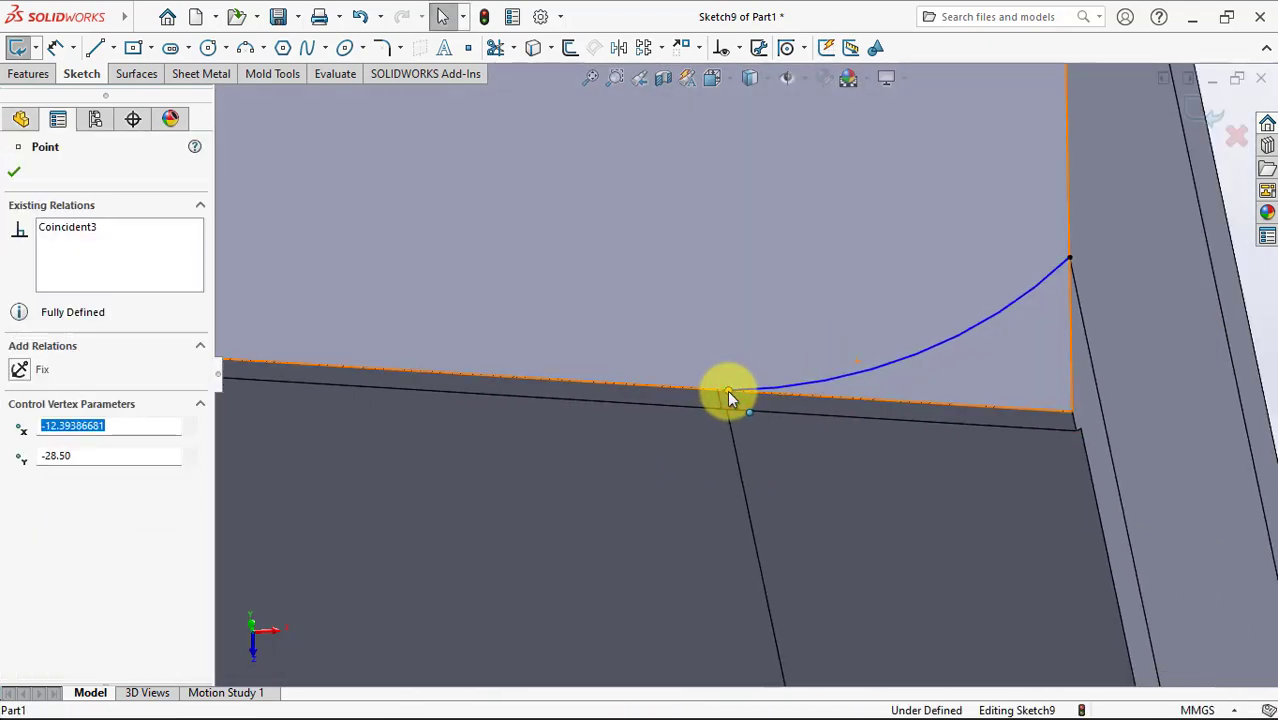
pyautogui.rightClick(110, 266)
pyautogui.click(161, 272)
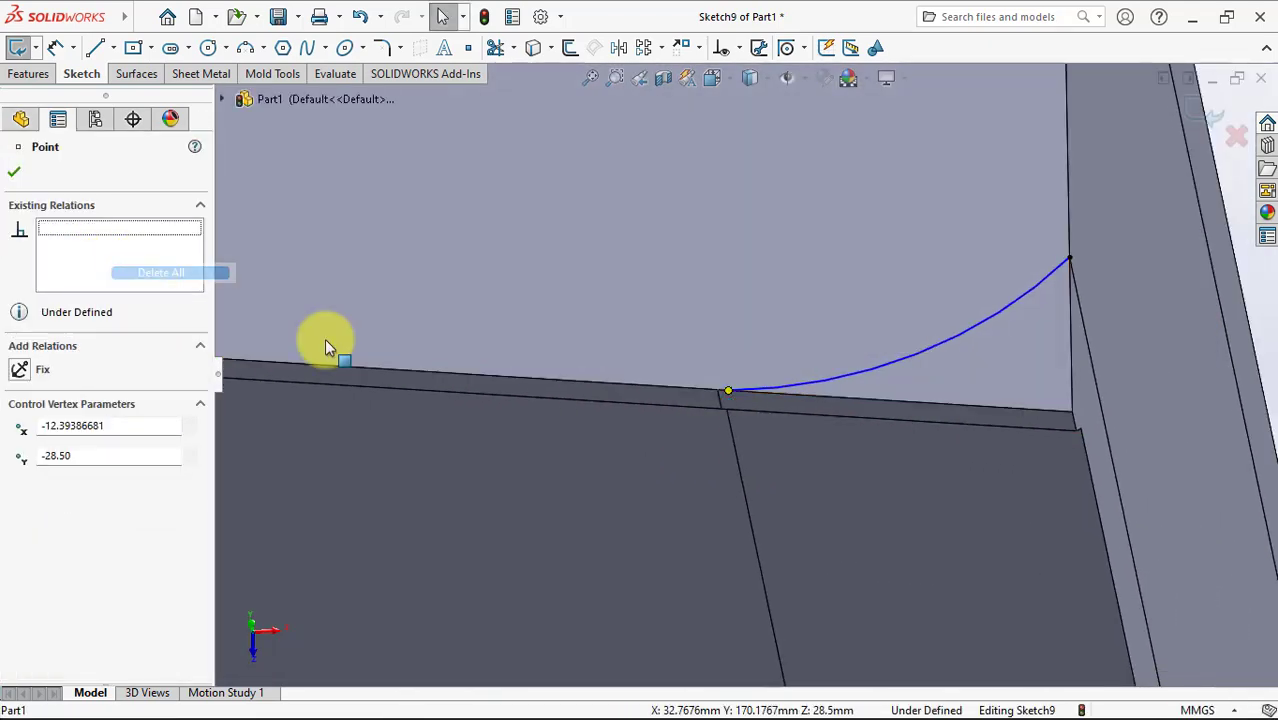
pyautogui.keyDown('ctrl'); pyautogui.click(718, 386); pyautogui.keyUp('ctrl')
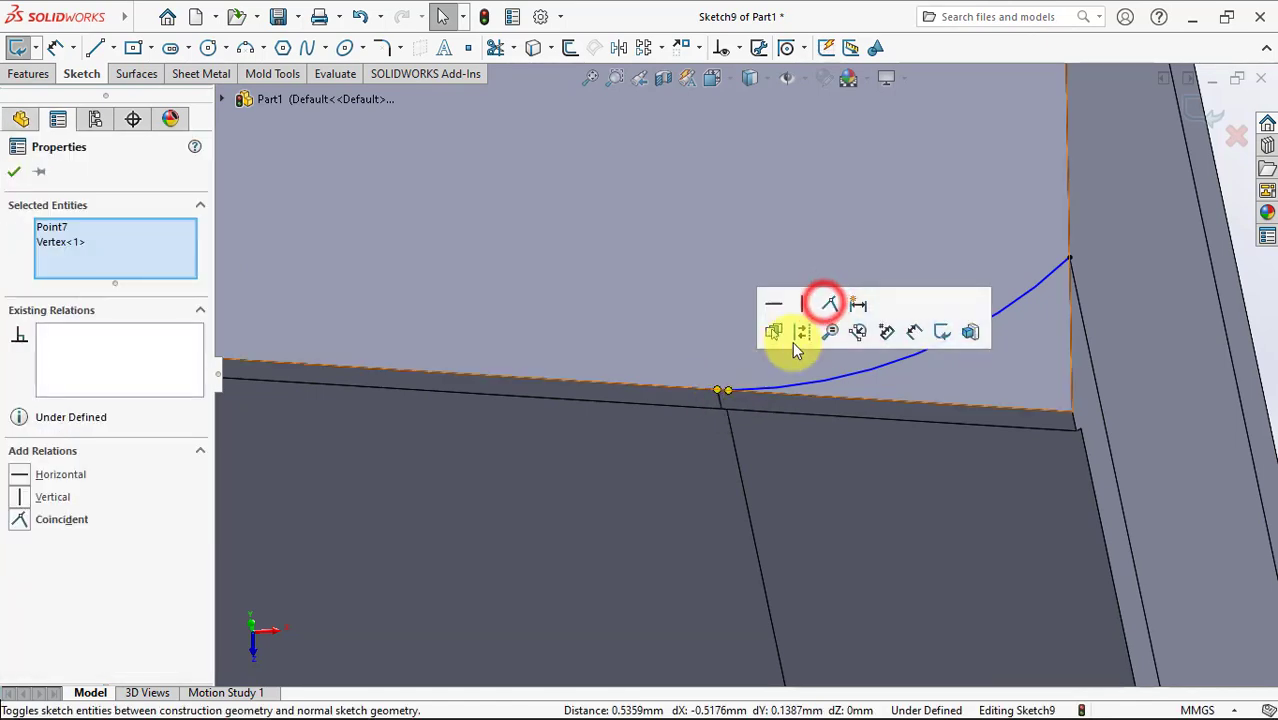
pyautogui.click(824, 379)
pyautogui.click(703, 390)
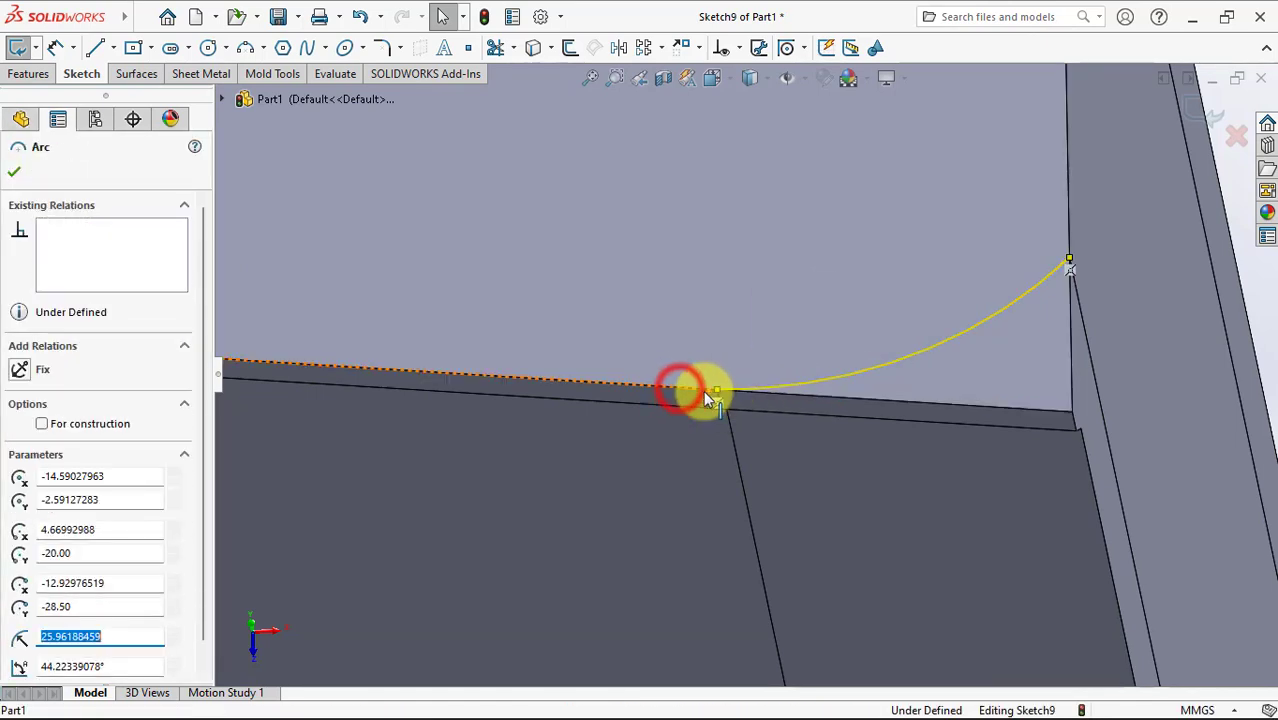
pyautogui.keyDown('ctrl'); pyautogui.click(680, 390); pyautogui.keyUp('ctrl')
pyautogui.click(733, 310)
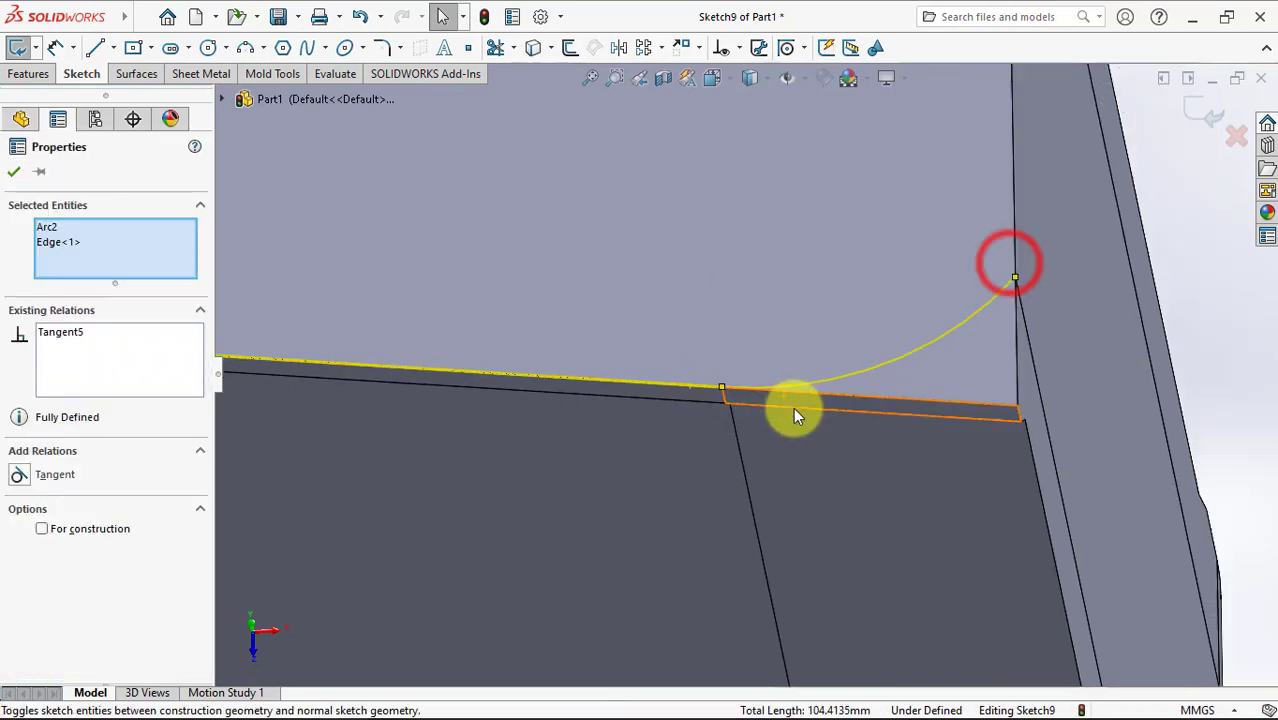
pyautogui.click(1006, 262)
# Step: Make the upper arc tangent to its neighbouring model edge
pyautogui.moveTo(1013, 277)
pyautogui.mouseDown(button='middle')
pyautogui.moveTo(762, 223)
pyautogui.moveTo(760, 368)
pyautogui.moveTo(719, 287)
pyautogui.moveTo(807, 297)
pyautogui.mouseUp(button='middle')
pyautogui.click(798, 301)
pyautogui.keyDown('ctrl'); pyautogui.click(668, 312); pyautogui.keyUp('ctrl')
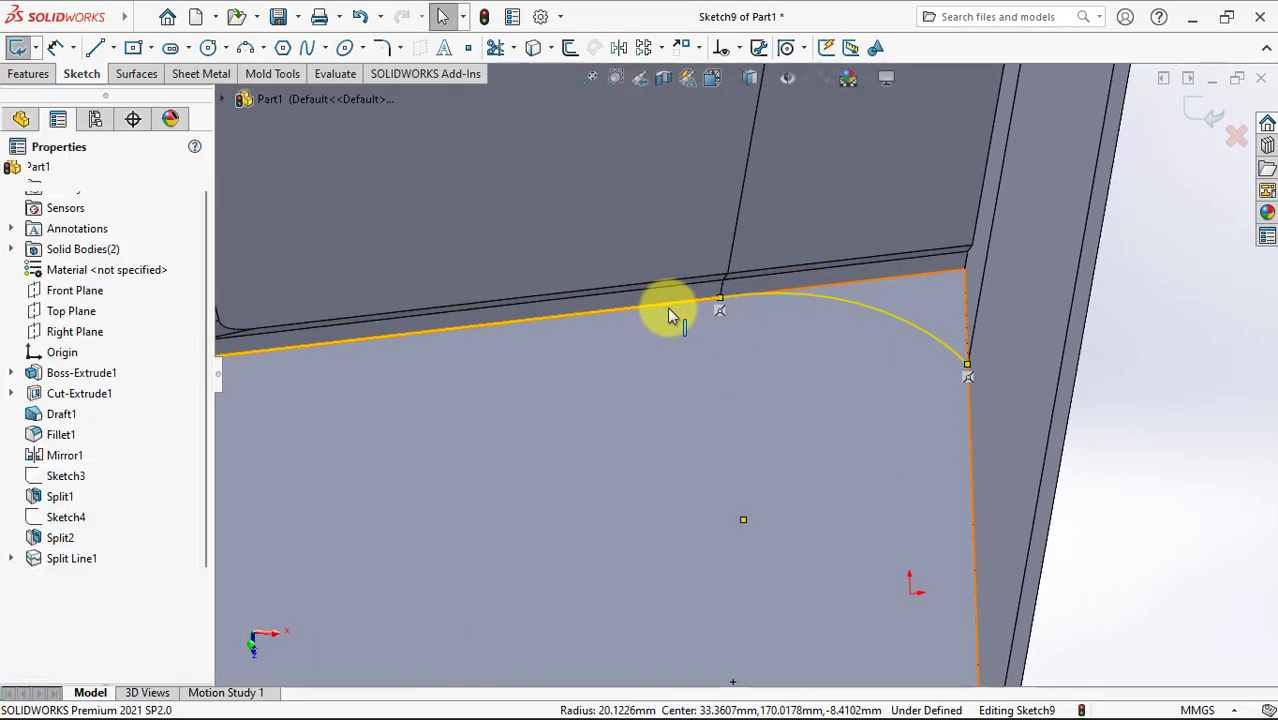
pyautogui.click(725, 245)
pyautogui.click(1124, 350)
# Step: Split the end face along the two arcs with a projection split line
pyautogui.scroll(5, 1124, 356)
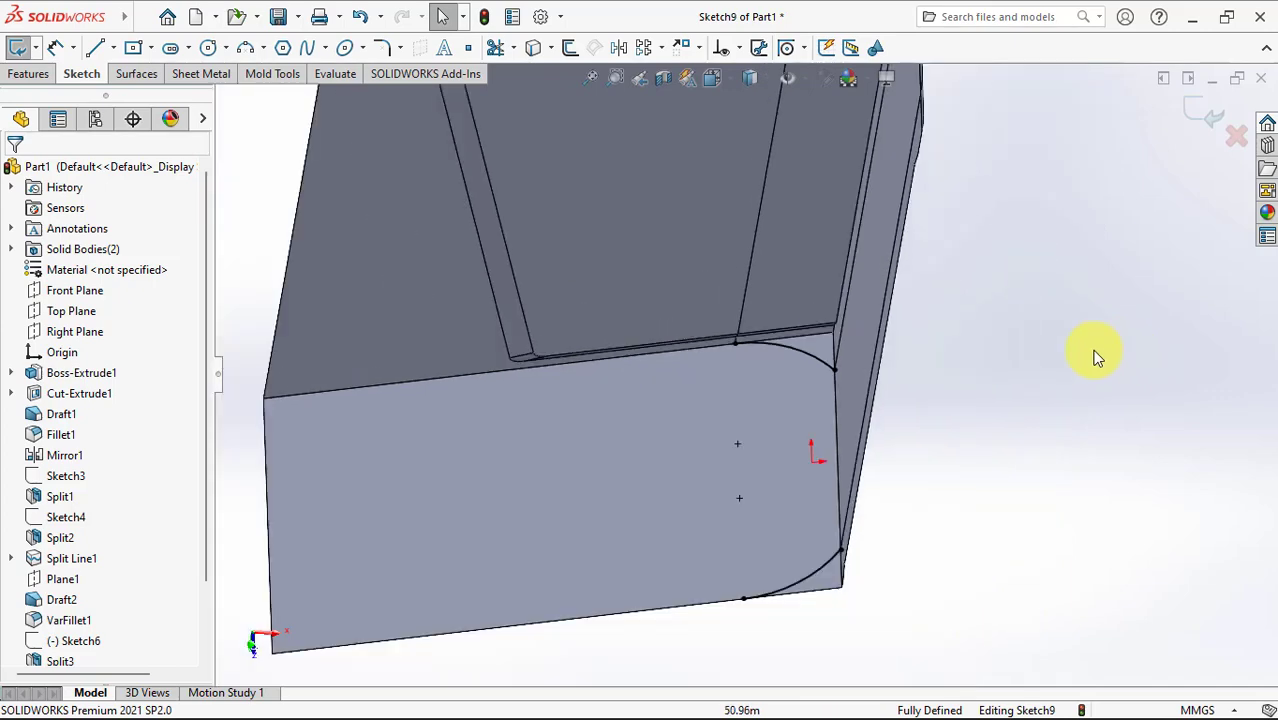
pyautogui.click(646, 48)
pyautogui.click(660, 70)
pyautogui.click(710, 422)
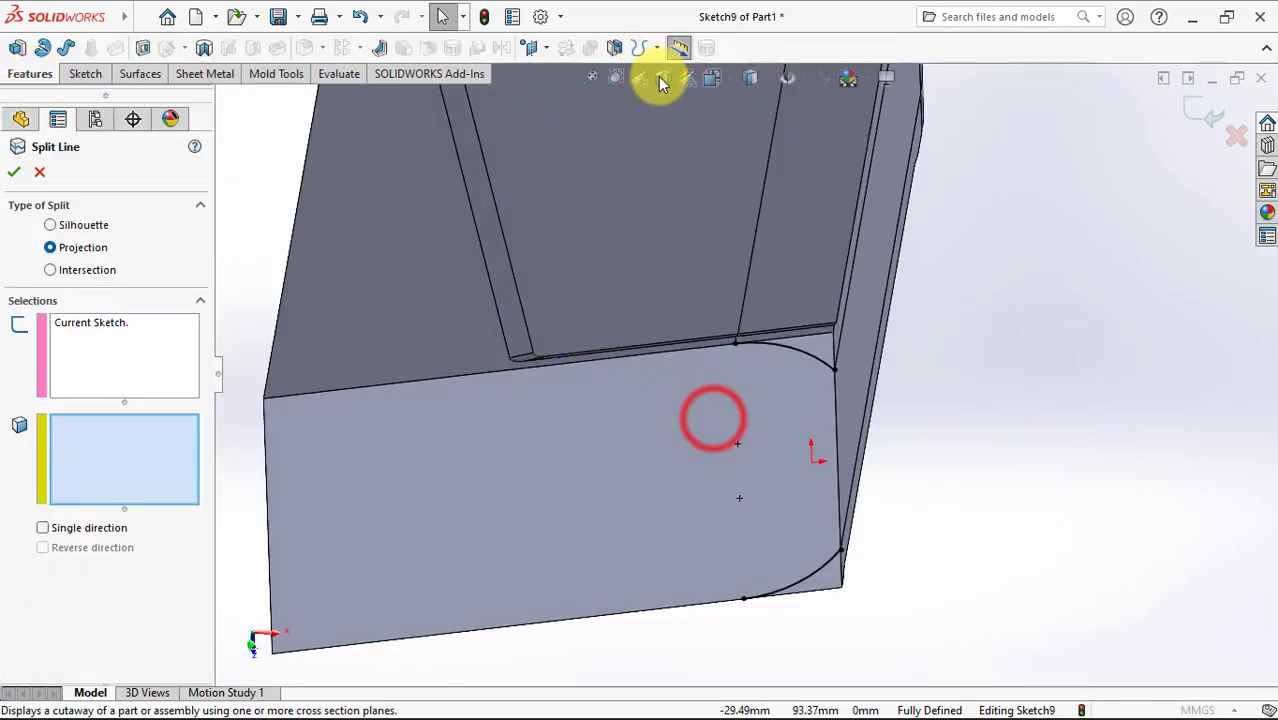
pyautogui.click(14, 172)
pyautogui.moveTo(948, 331)
pyautogui.mouseDown(button='middle')
pyautogui.moveTo(867, 225)
pyautogui.moveTo(856, 476)
pyautogui.moveTo(843, 372)
pyautogui.moveTo(776, 371)
pyautogui.mouseUp(button='middle')
# Step: Sketch two three-point arcs on the front face, at its top-right and lower-right corners
pyautogui.click(699, 348)
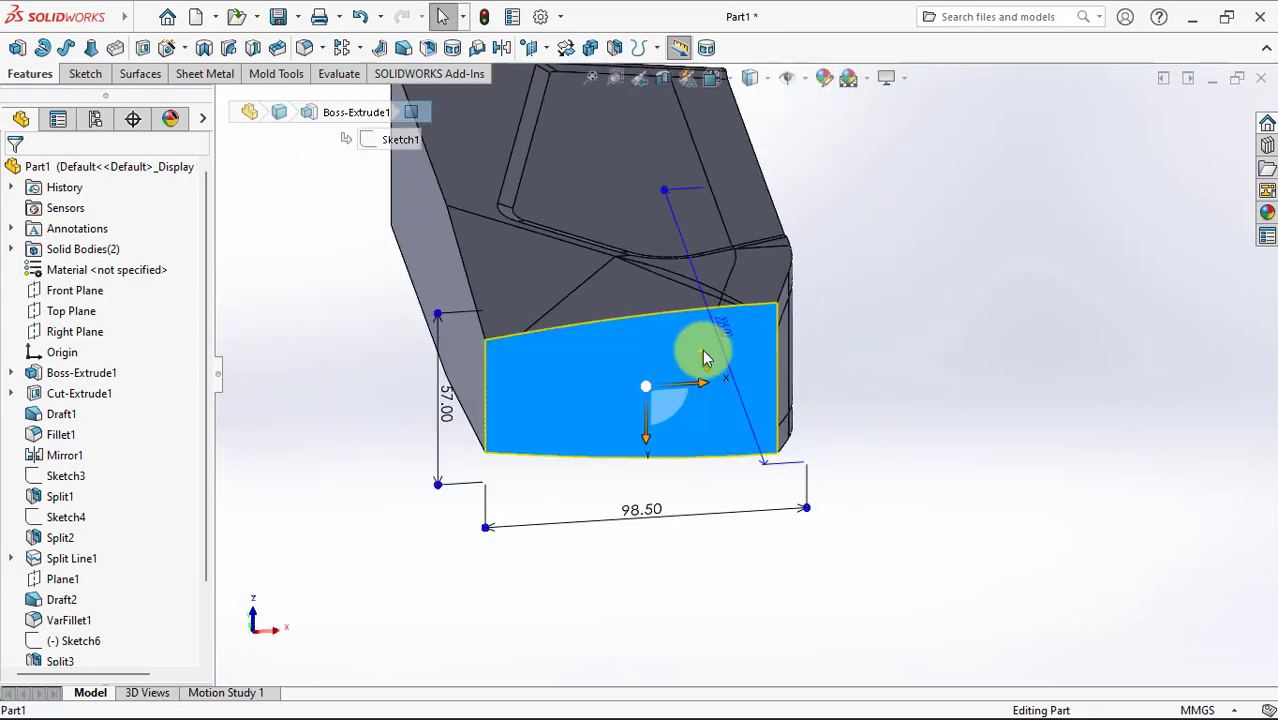
pyautogui.click(785, 295)
pyautogui.click(245, 47)
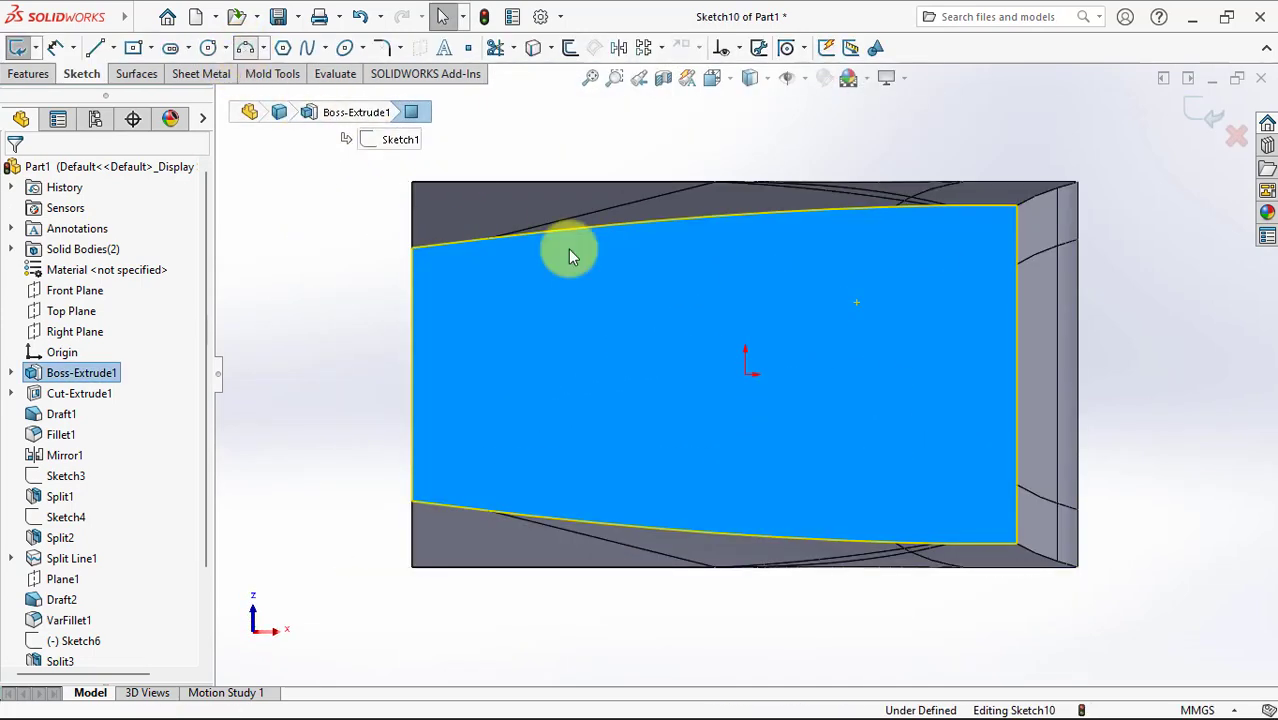
pyautogui.click(897, 209)
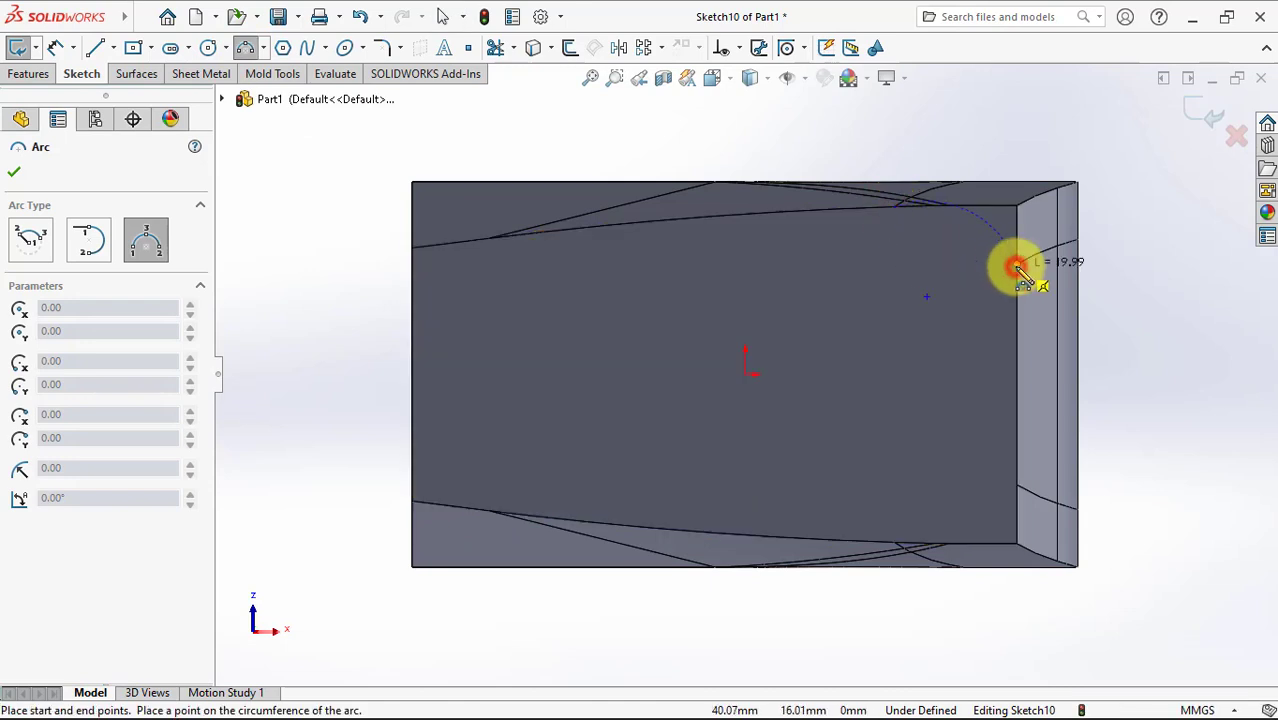
pyautogui.click(1000, 241)
pyautogui.press('f')
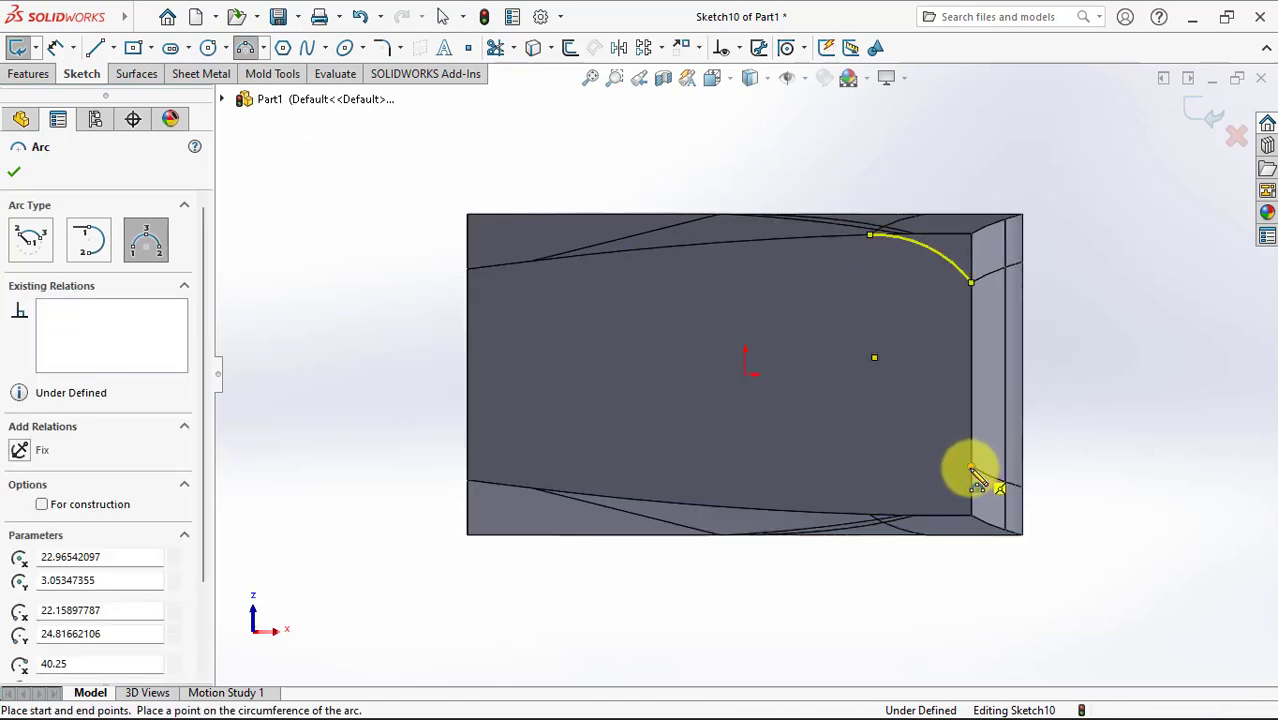
pyautogui.moveTo(971, 469); pyautogui.dragTo(873, 516)
pyautogui.click(922, 515)
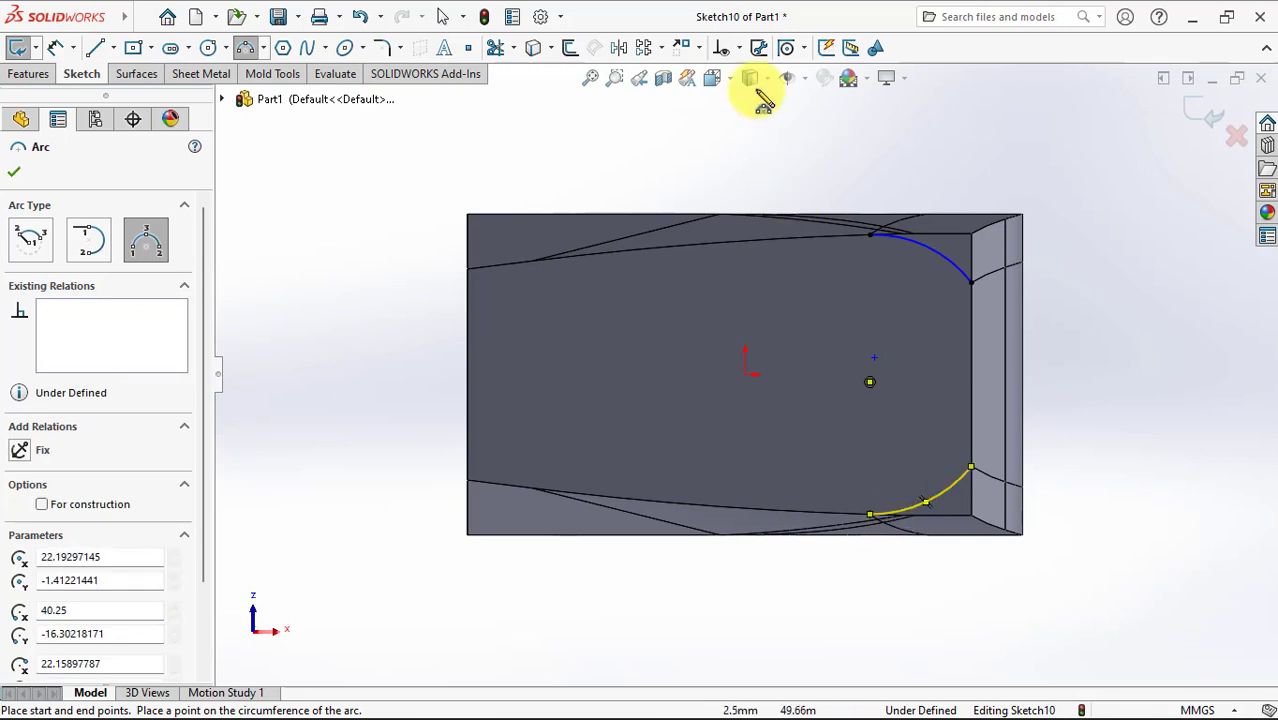
# Step: Make the lower arc tangent to the bottom edge and the upper arc tangent to the top edge
pyautogui.click(742, 48)
pyautogui.click(845, 517)
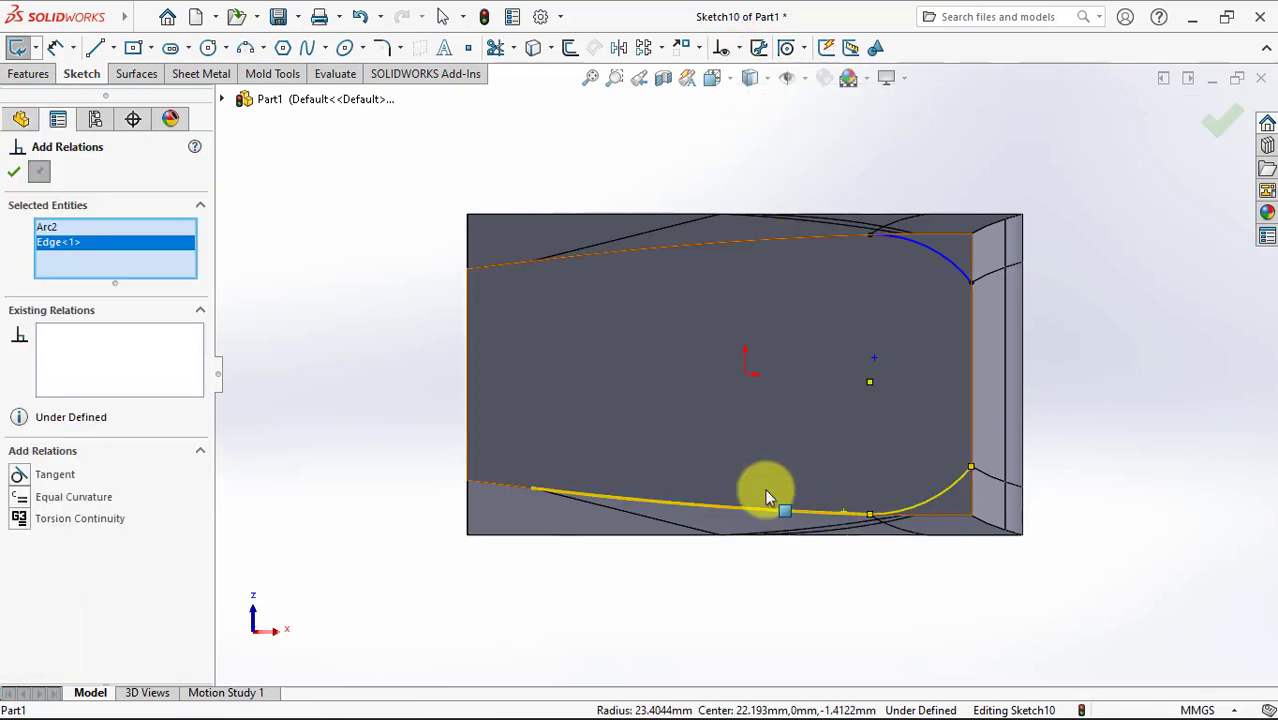
pyautogui.click(924, 250)
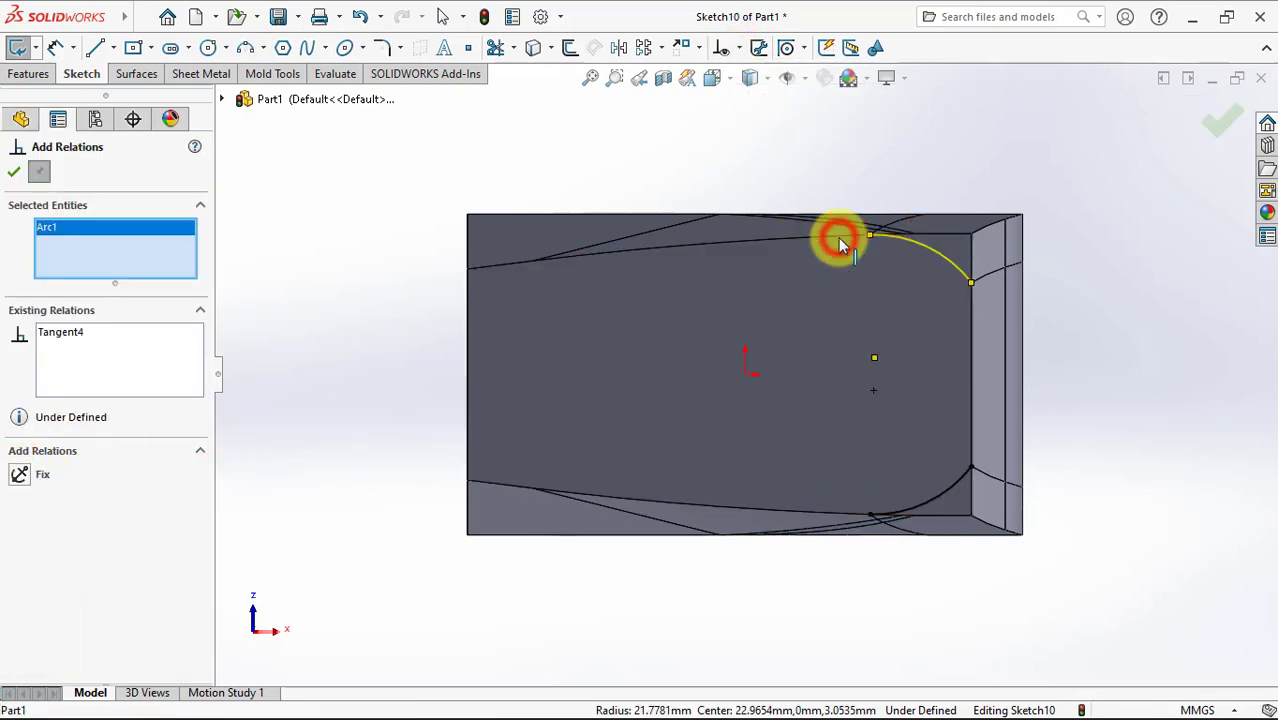
pyautogui.click(836, 237)
pyautogui.click(19, 474)
pyautogui.click(15, 175)
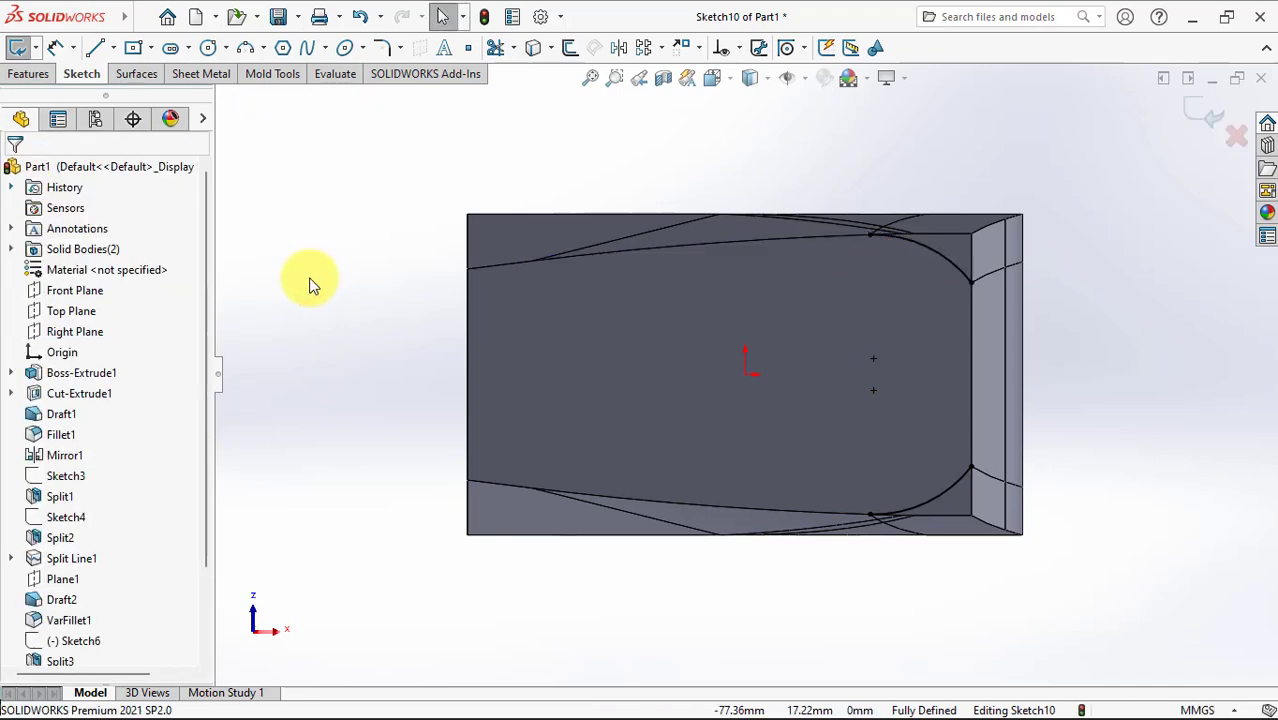
# Step: Project the arc sketch as a split line onto the block's top face
pyautogui.moveTo(311, 279)
pyautogui.mouseDown(button='middle')
pyautogui.moveTo(385, 333)
pyautogui.moveTo(300, 260)
pyautogui.mouseUp(button='middle')
pyautogui.click(28, 73)
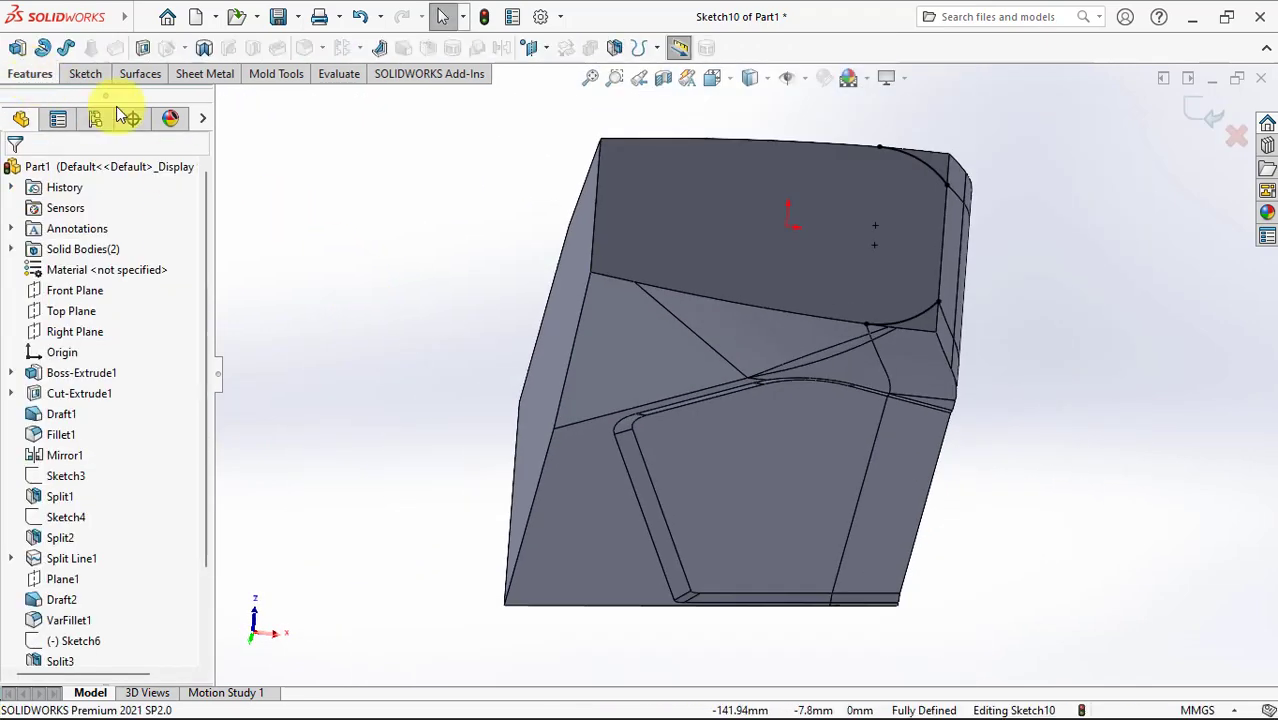
pyautogui.click(679, 47)
pyautogui.click(665, 72)
pyautogui.click(763, 247)
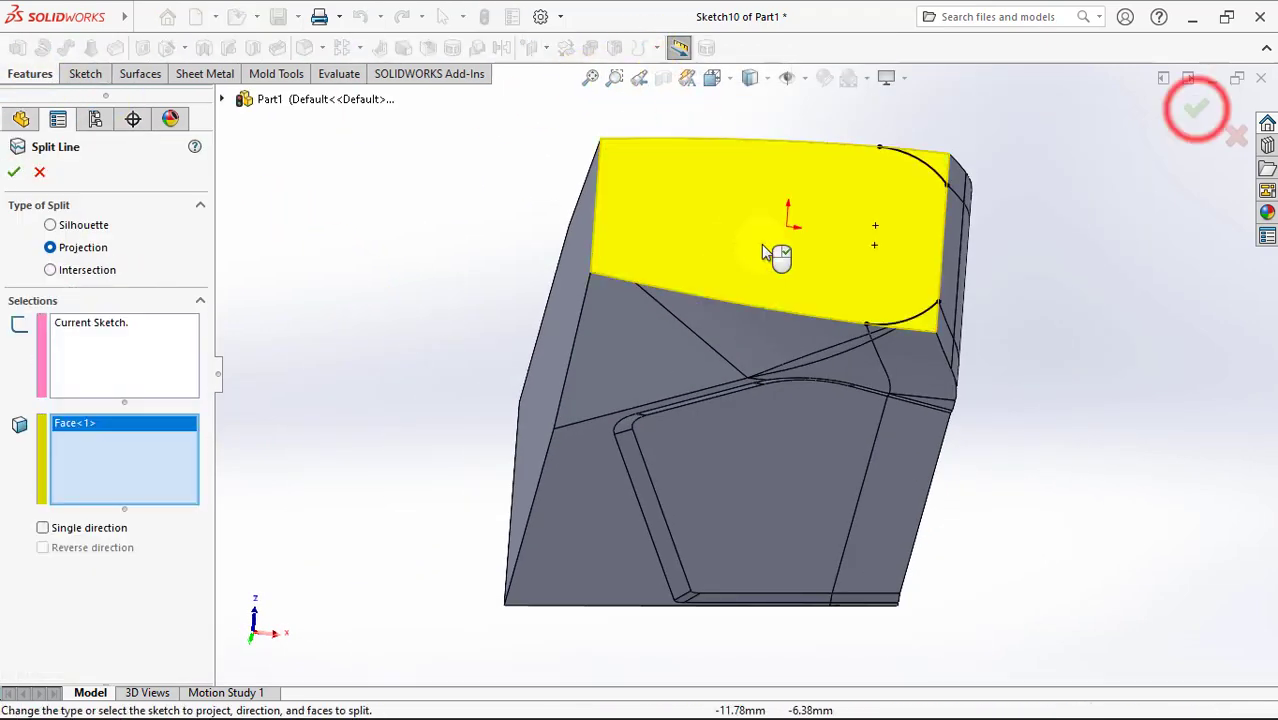
pyautogui.click(1197, 112)
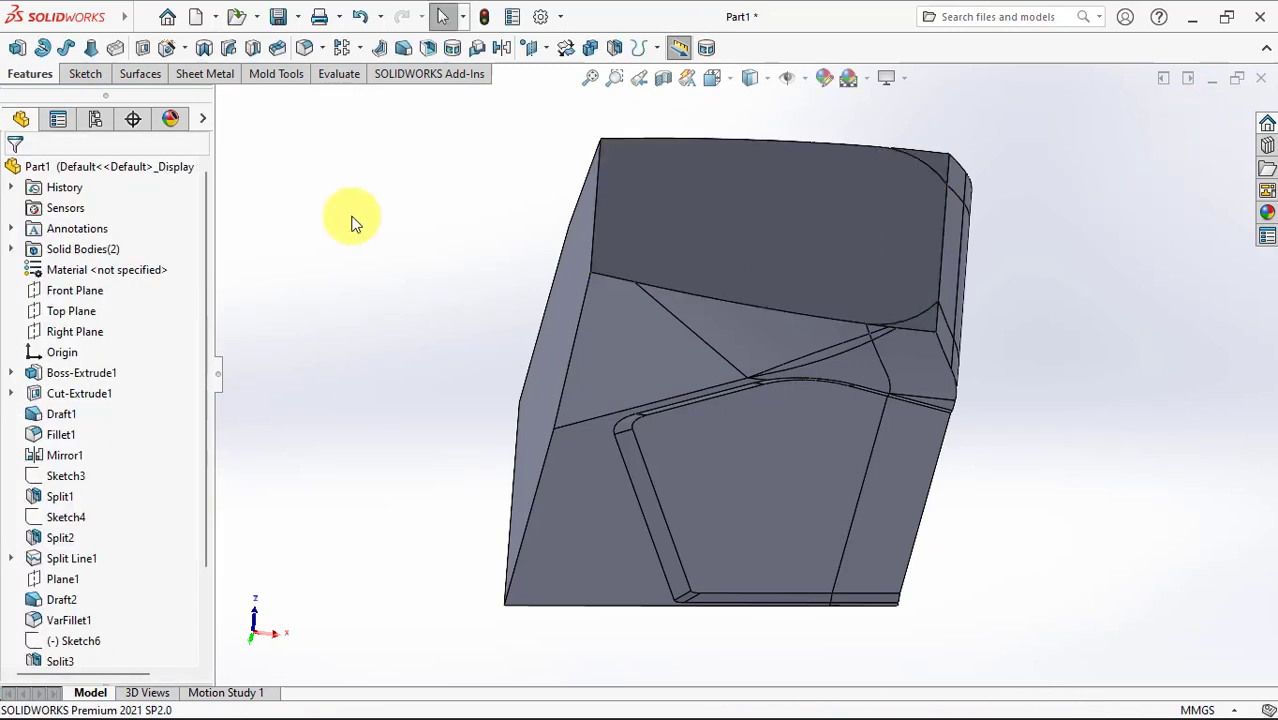
# Step: Start Delete Face from the Surfaces tools and pick the faces around the fillet corner
pyautogui.click(138, 74)
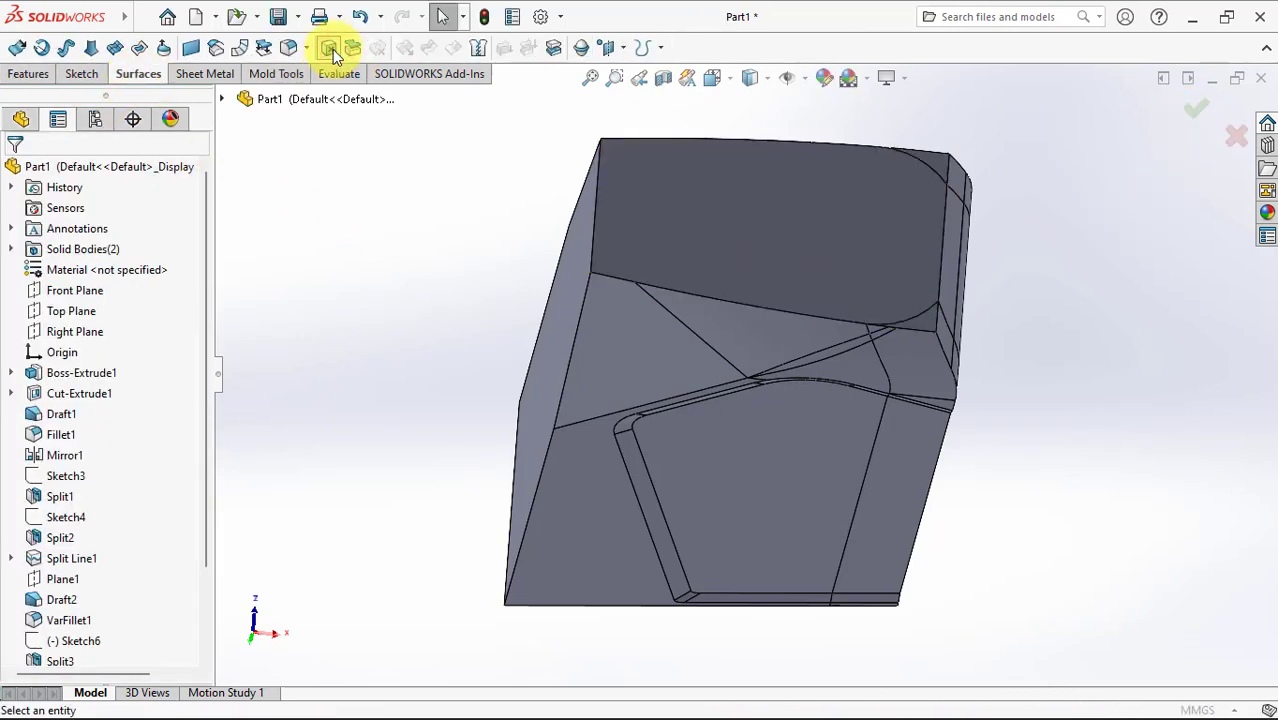
pyautogui.click(332, 50)
pyautogui.scroll(-5, 975, 365)
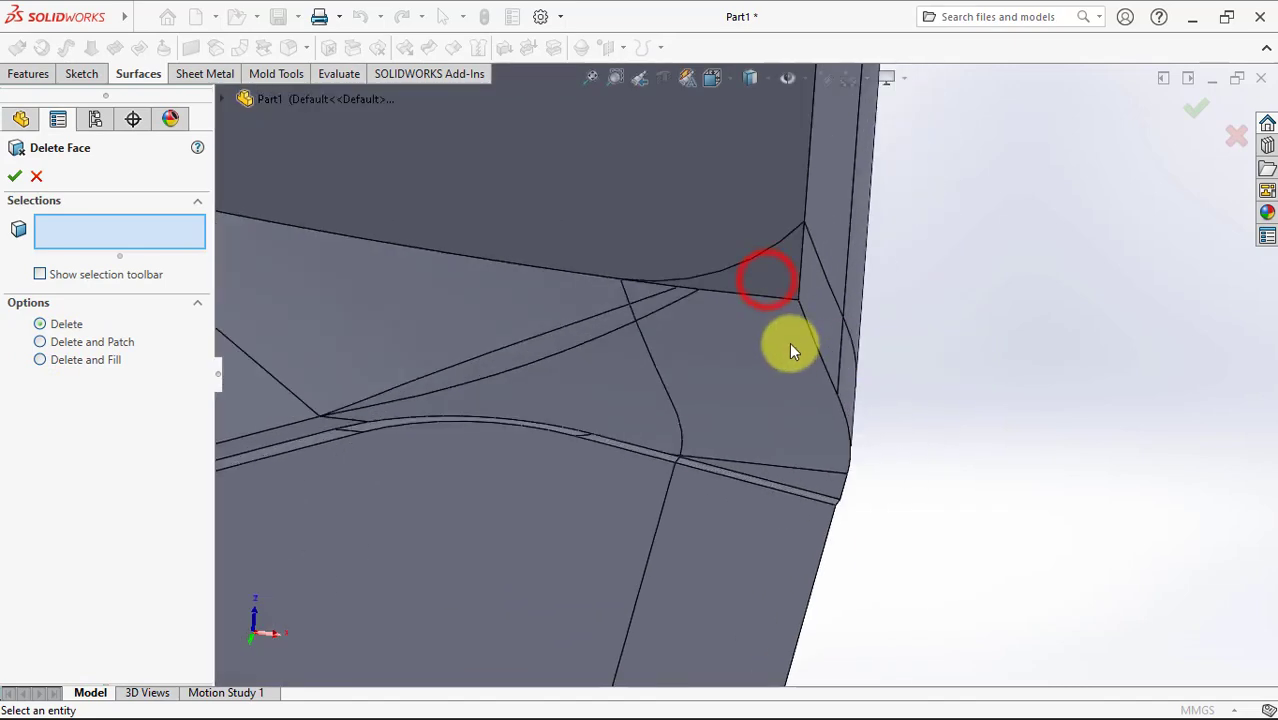
pyautogui.click(767, 287)
pyautogui.click(662, 305)
pyautogui.click(648, 298)
pyautogui.click(825, 334)
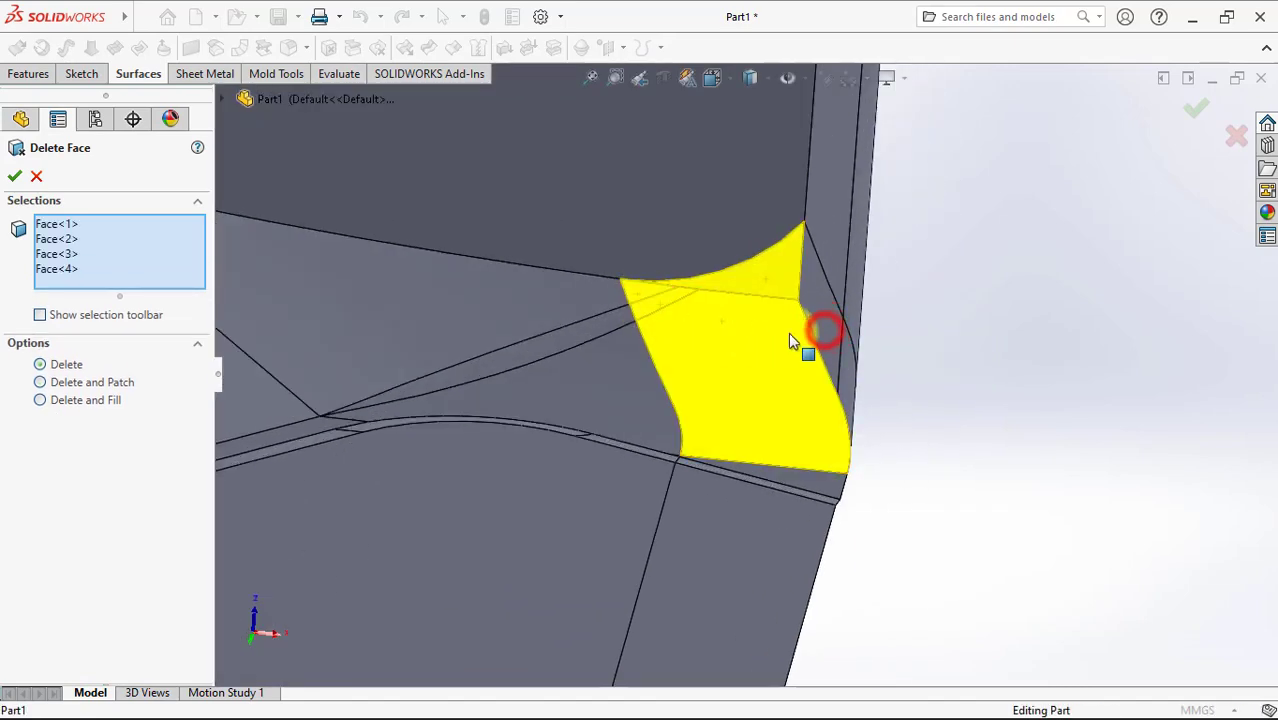
pyautogui.click(841, 376)
# Step: Add the lower fillet face, the triangular corner face and the adjacent strip faces to the selection
pyautogui.click(843, 458)
pyautogui.scroll(3, 815, 440)
pyautogui.scroll(-5, 800, 440)
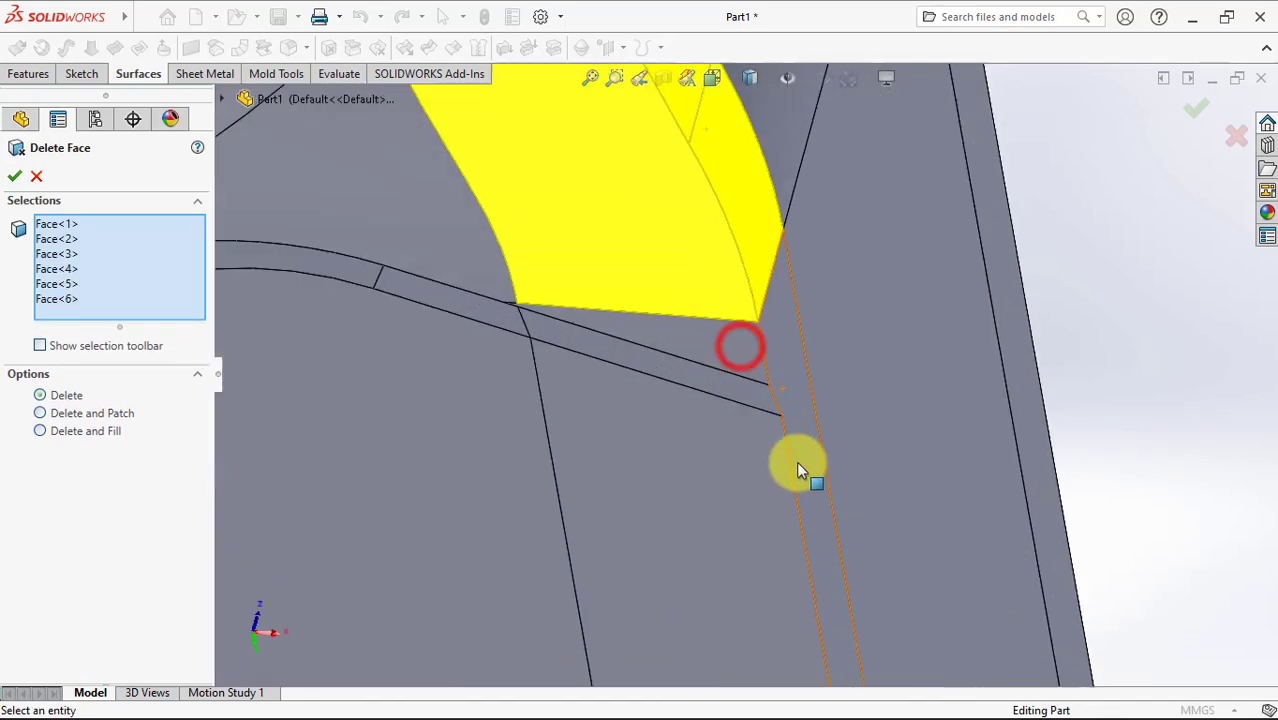
pyautogui.click(737, 397)
pyautogui.click(736, 399)
pyautogui.click(758, 443)
pyautogui.click(789, 378)
pyautogui.scroll(-4, 519, 334)
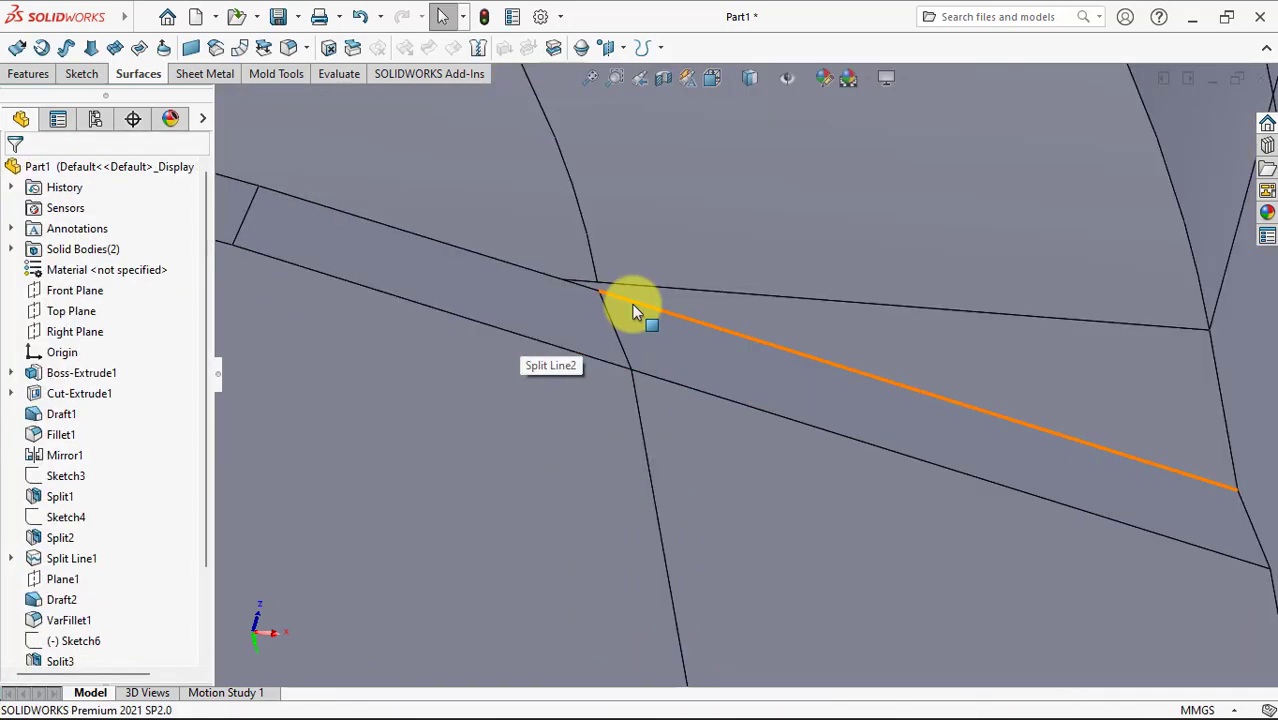
# Step: Edit Split Line2 and add two more faces for Sketch7 to split, including one underneath
pyautogui.scroll(3, 632, 304)
pyautogui.scroll(-3, 200, 562)
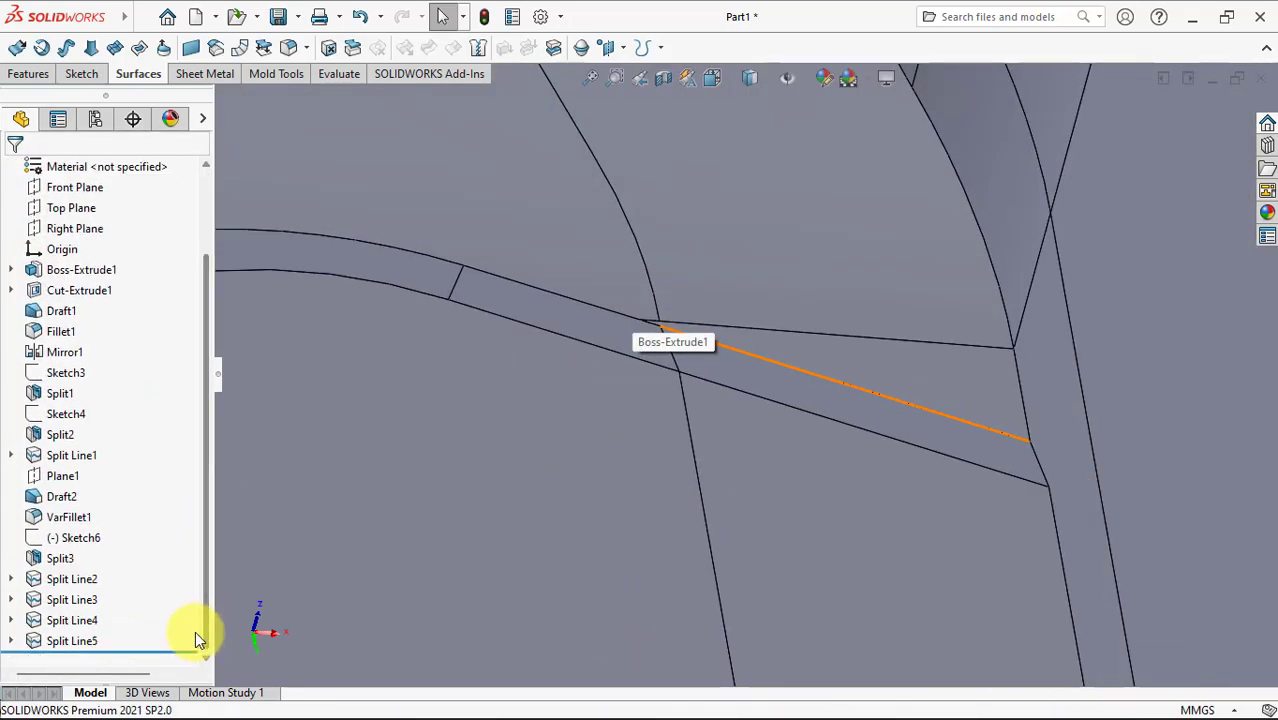
pyautogui.click(10, 579)
pyautogui.click(45, 577)
pyautogui.click(51, 523)
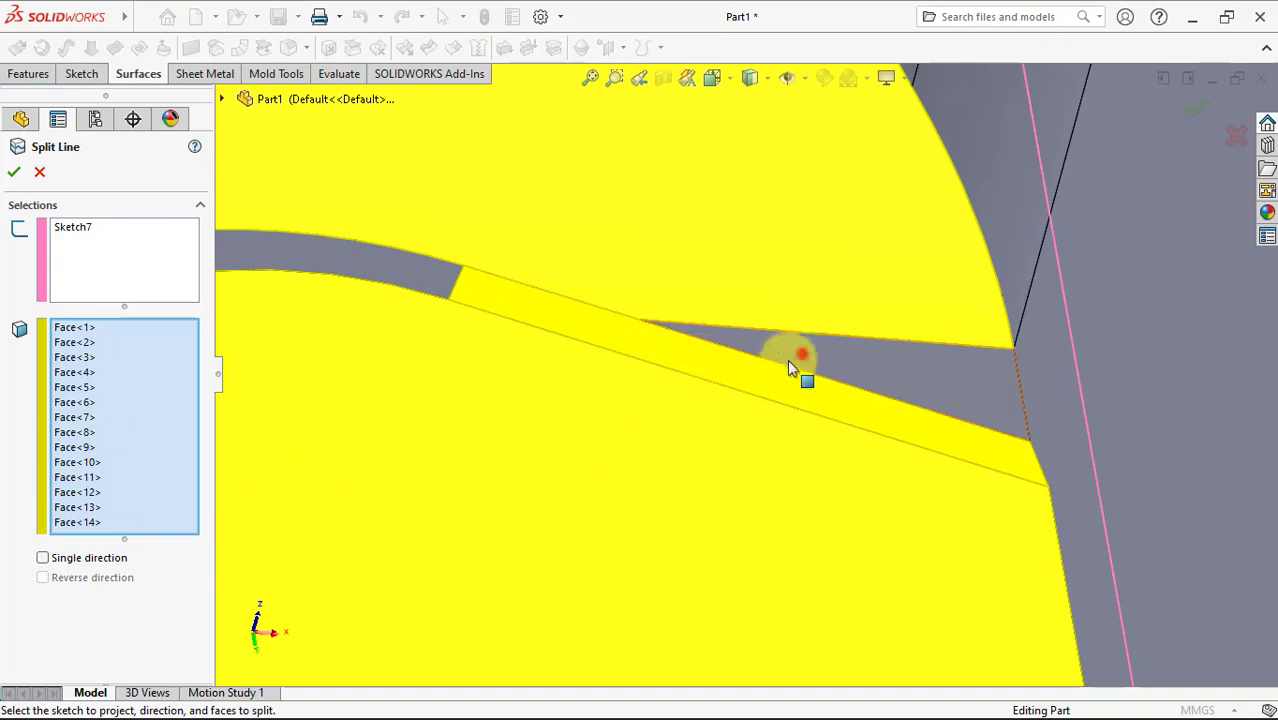
pyautogui.click(789, 367)
pyautogui.moveTo(813, 363)
pyautogui.mouseDown(button='middle')
pyautogui.moveTo(1047, 171)
pyautogui.moveTo(1200, 120)
pyautogui.mouseUp(button='middle')
pyautogui.click(1047, 172)
pyautogui.click(1200, 120)
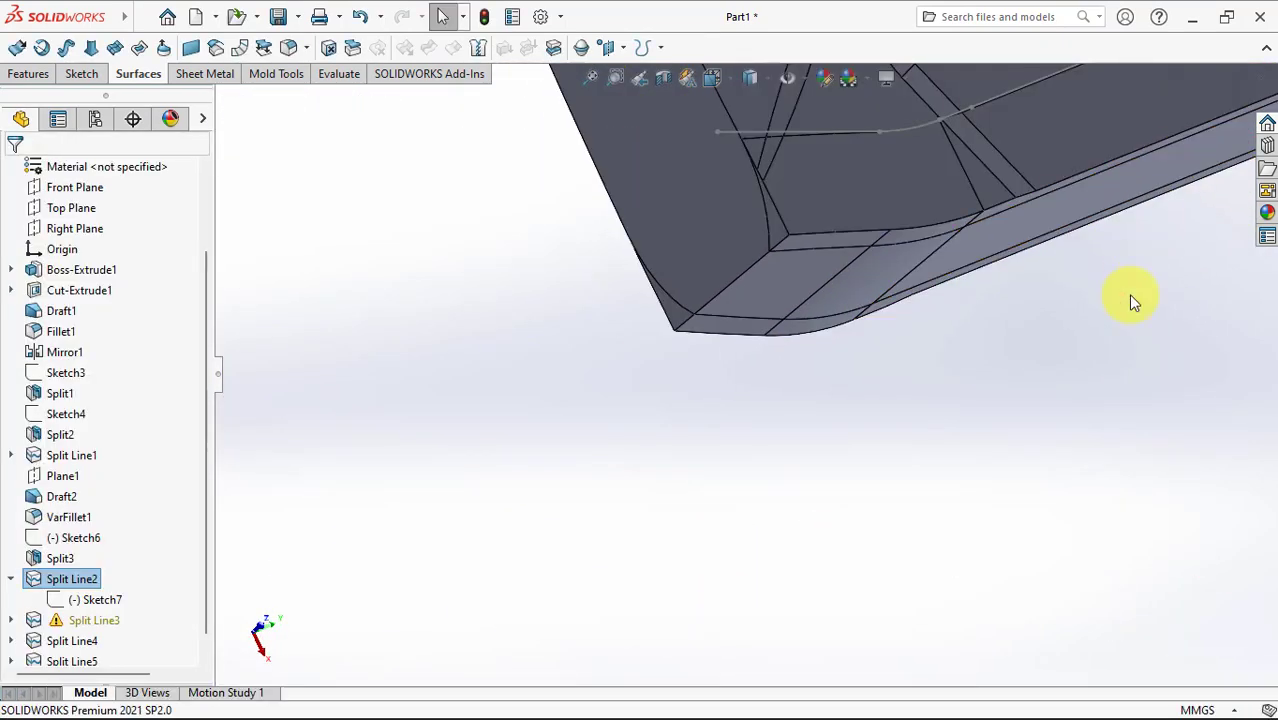
pyautogui.moveTo(1128, 294)
pyautogui.mouseDown(button='middle')
pyautogui.moveTo(940, 362)
pyautogui.moveTo(1012, 234)
pyautogui.moveTo(814, 189)
pyautogui.mouseUp(button='middle')
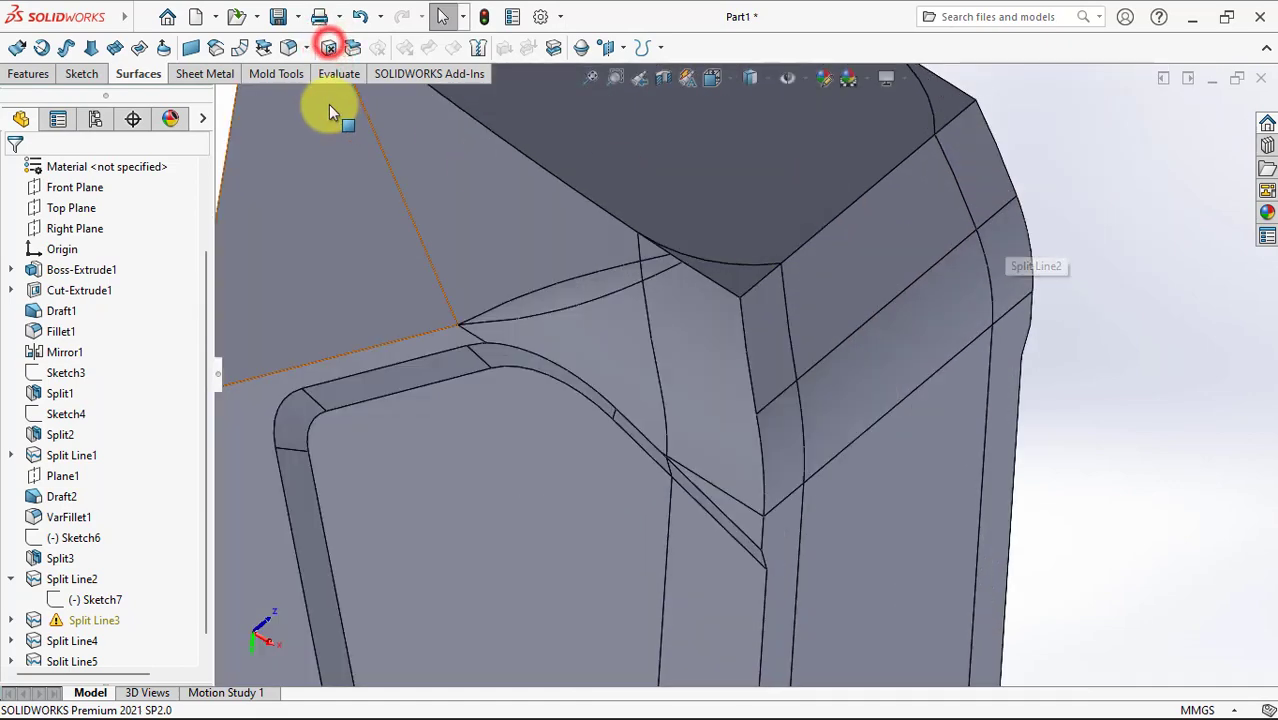
# Step: Start Delete Face and select the strip faces near the top corner, down the side, and at the bottom end
pyautogui.click(328, 45)
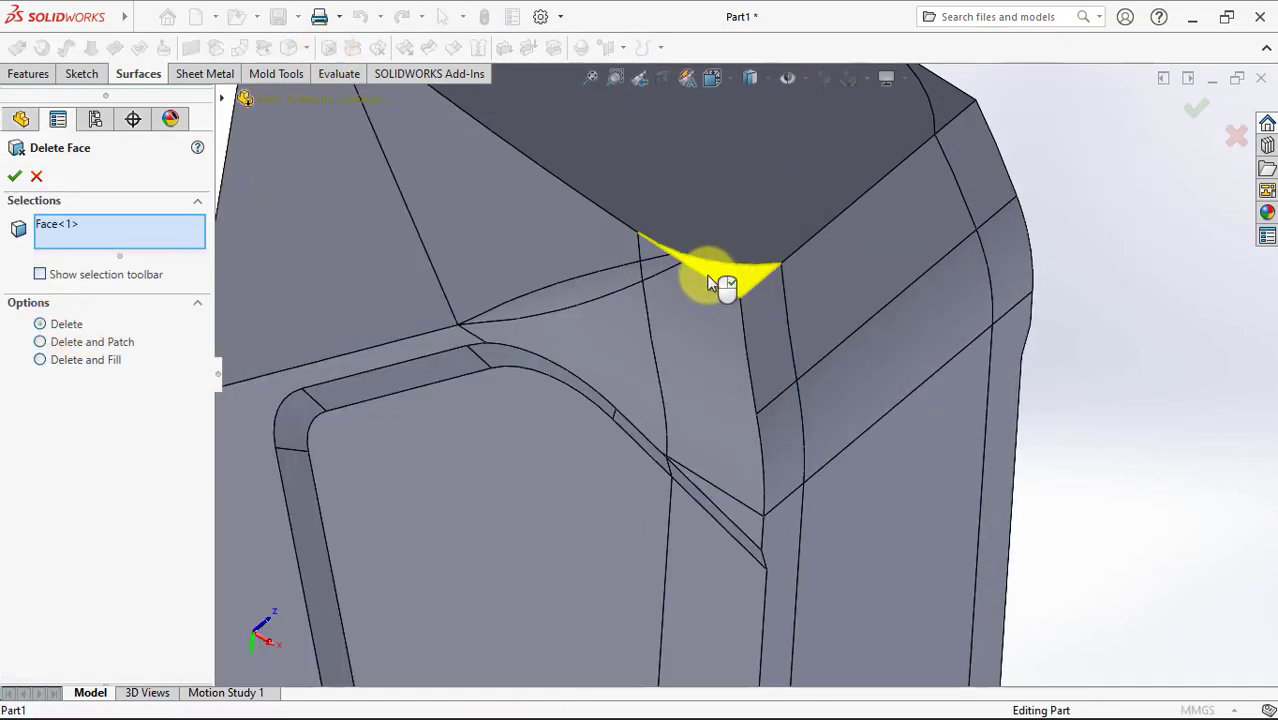
pyautogui.scroll(-2, 708, 282)
pyautogui.click(639, 314)
pyautogui.click(796, 371)
pyautogui.click(840, 500)
pyautogui.scroll(-2, 800, 500)
pyautogui.click(743, 463)
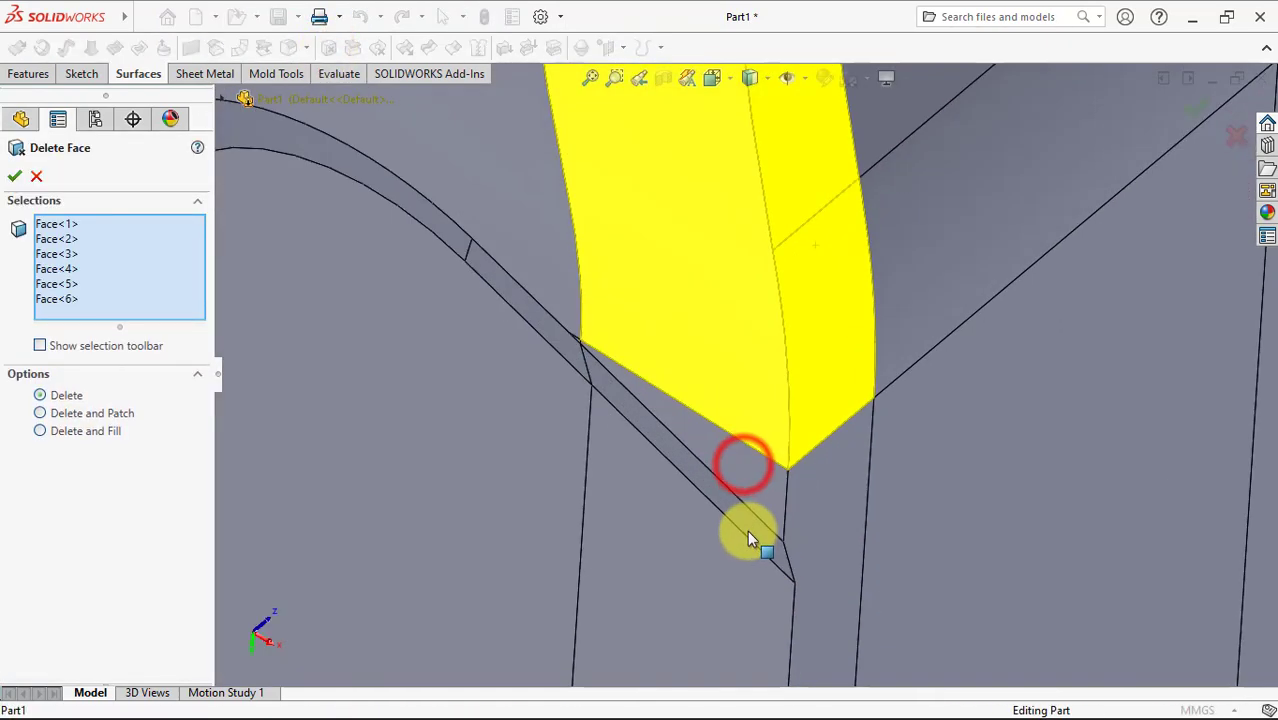
pyautogui.click(813, 517)
pyautogui.click(733, 580)
pyautogui.scroll(2, 756, 534)
pyautogui.scroll(2, 752, 530)
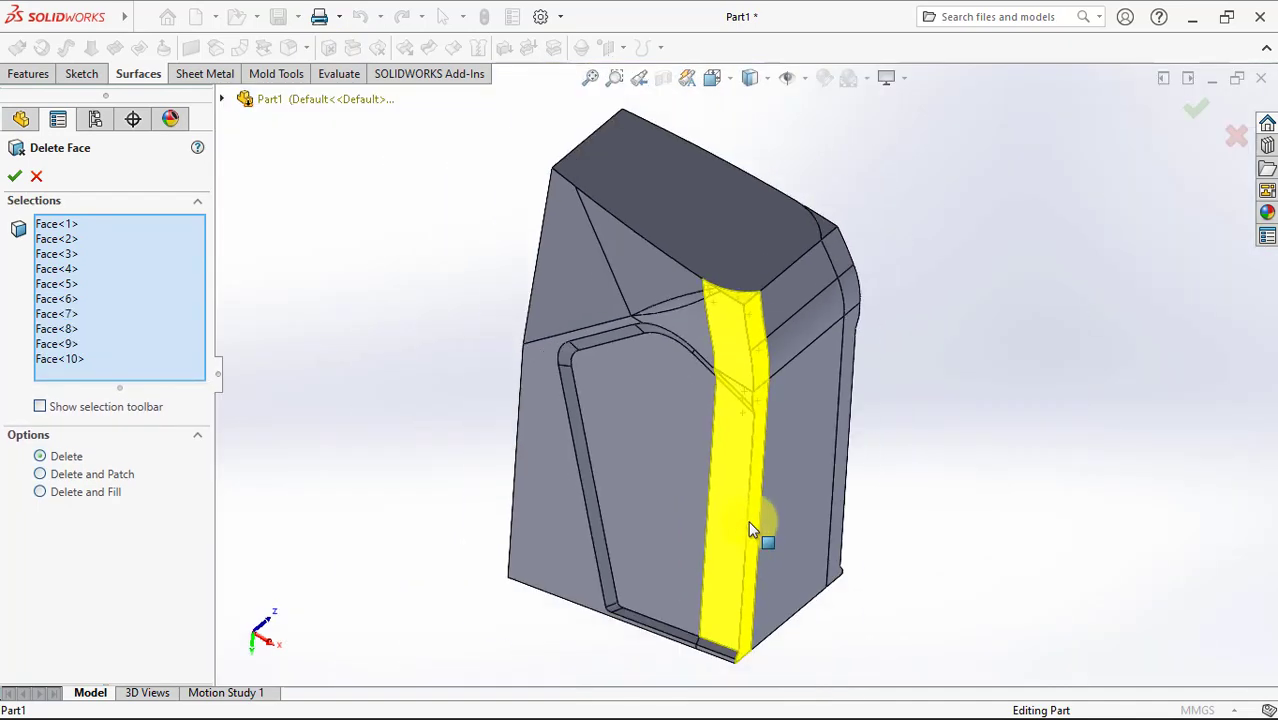
pyautogui.scroll(-2, 752, 530)
pyautogui.scroll(-2, 740, 490)
pyautogui.scroll(-2, 718, 557)
pyautogui.click(729, 498)
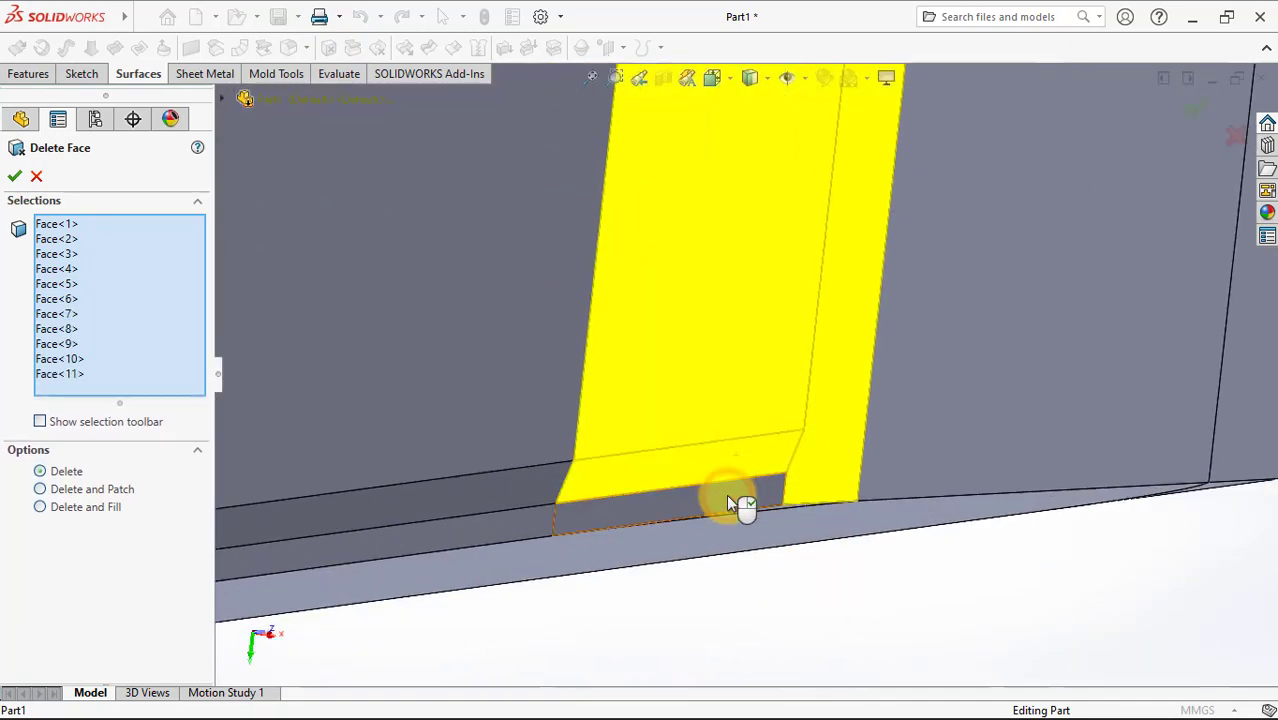
pyautogui.click(726, 494)
pyautogui.click(756, 526)
# Step: Add the band faces along the top edge and the corner faces, then delete all selected faces
pyautogui.moveTo(756, 526); pyautogui.dragTo(917, 558, button='middle')
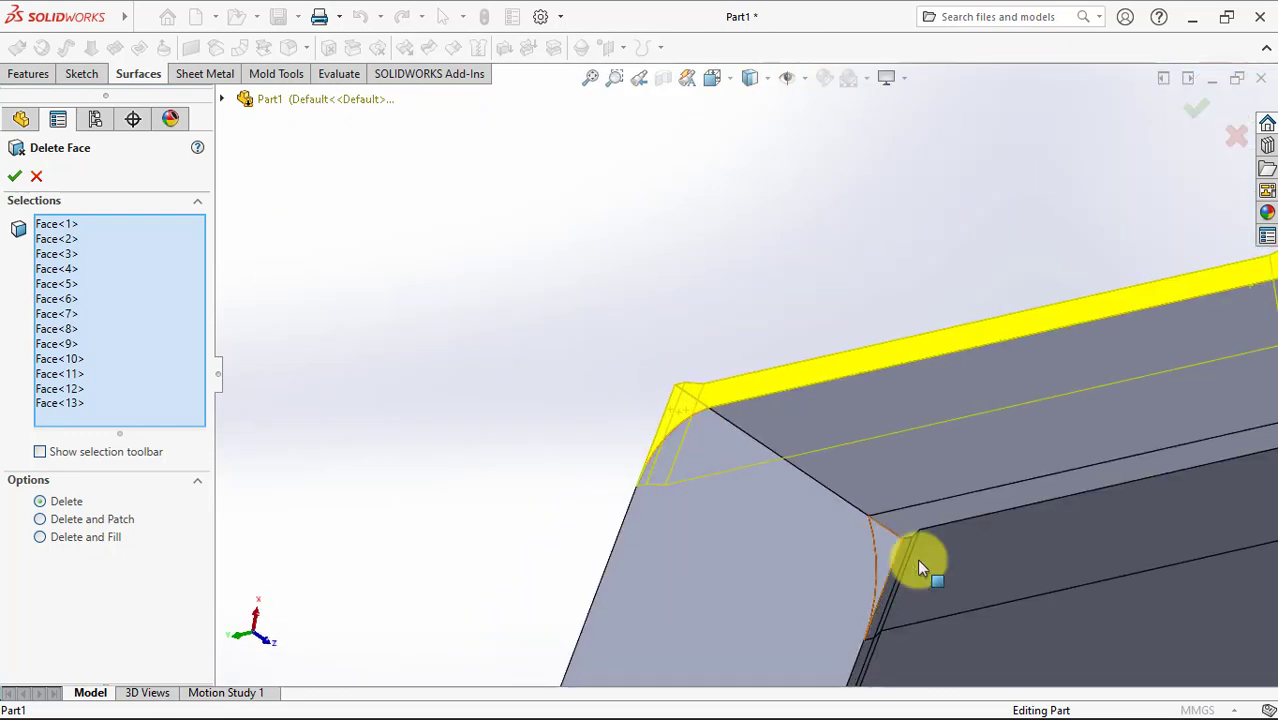
pyautogui.scroll(-2, 917, 558)
pyautogui.click(790, 445)
pyautogui.click(827, 455)
pyautogui.click(845, 462)
pyautogui.click(865, 480)
pyautogui.scroll(2, 870, 487)
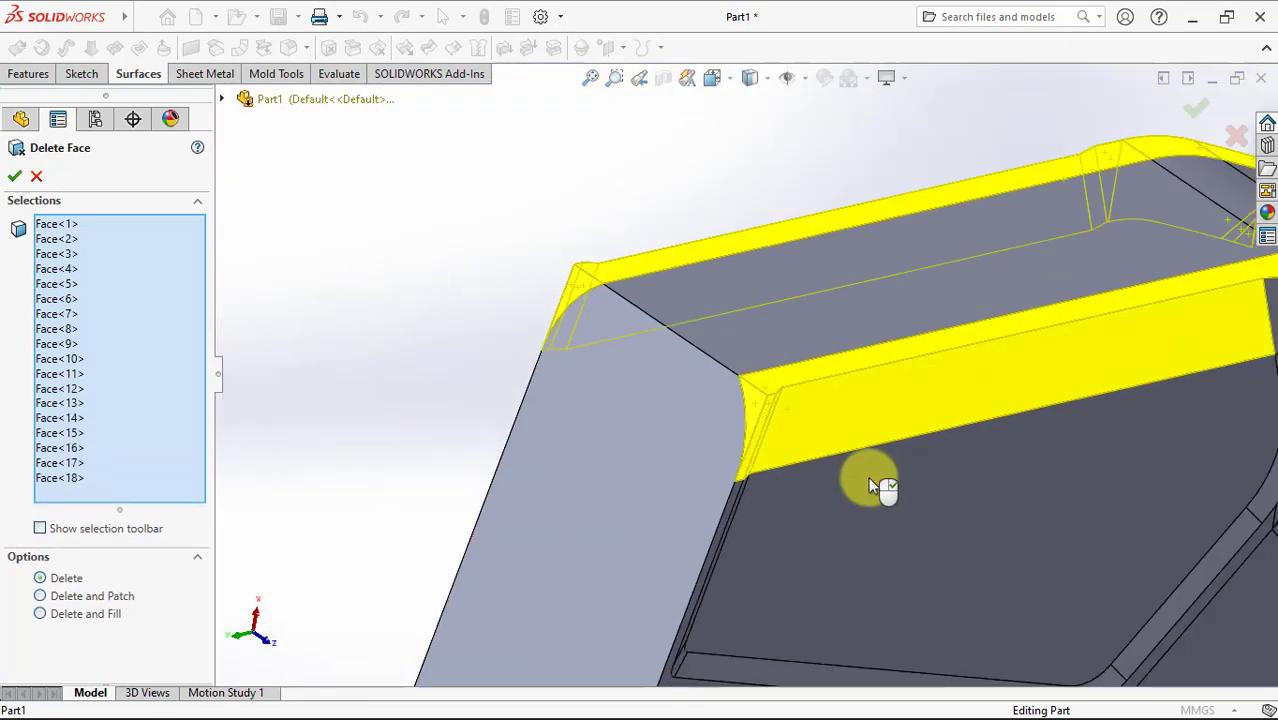
pyautogui.scroll(2, 914, 414)
pyautogui.scroll(-3, 1016, 372)
pyautogui.scroll(-2, 560, 427)
pyautogui.click(601, 399)
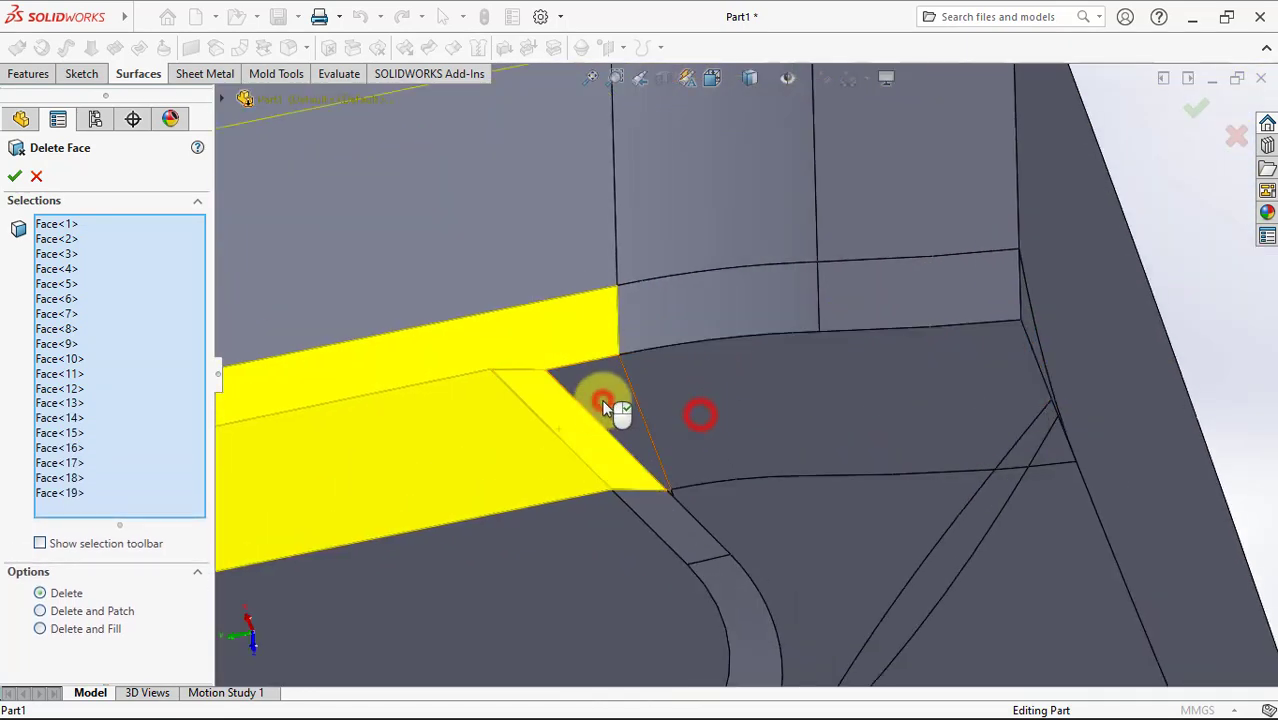
pyautogui.click(712, 319)
pyautogui.click(961, 312)
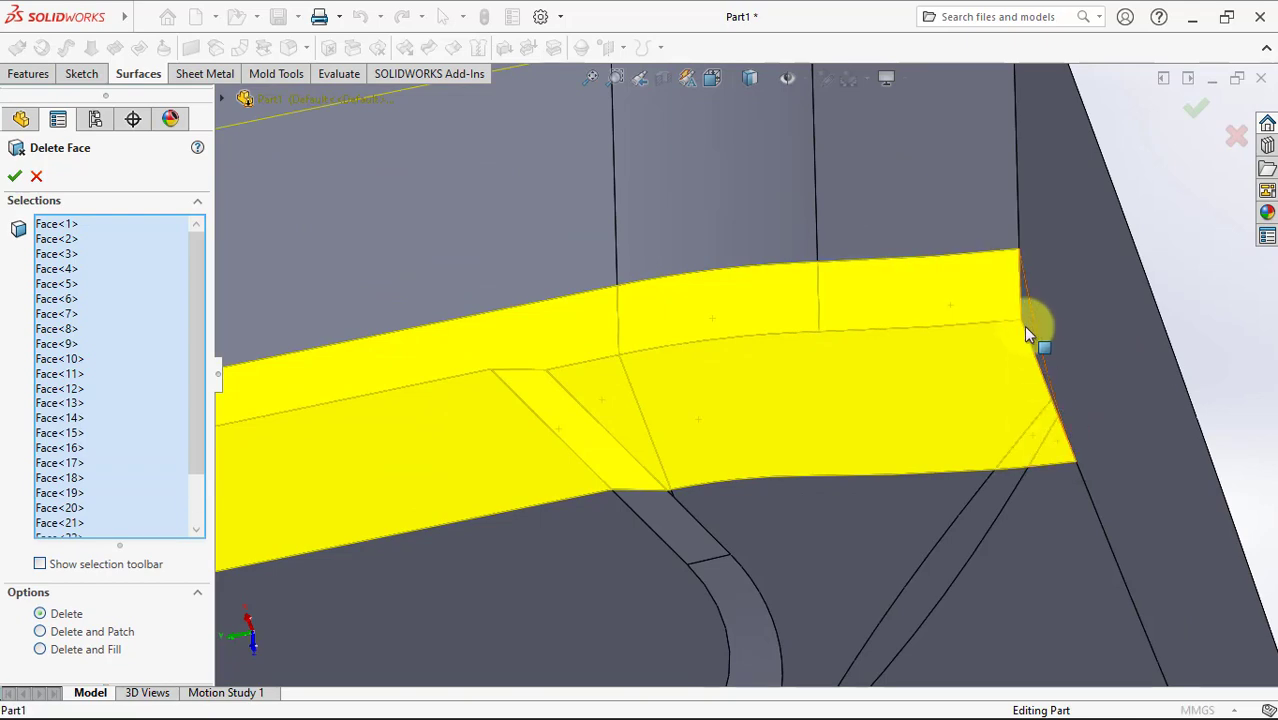
pyautogui.moveTo(1027, 333); pyautogui.dragTo(1005, 370, button='middle')
pyautogui.scroll(3, 1060, 340)
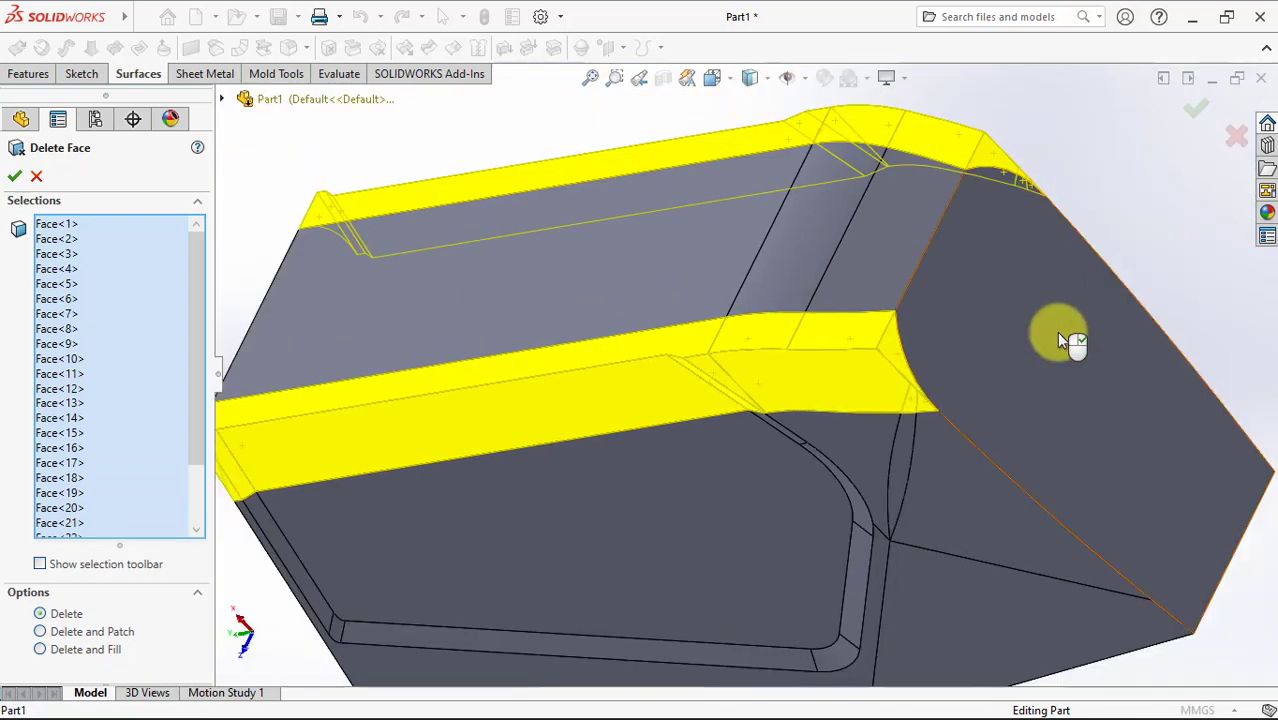
pyautogui.click(1197, 118)
pyautogui.scroll(3, 725, 375)
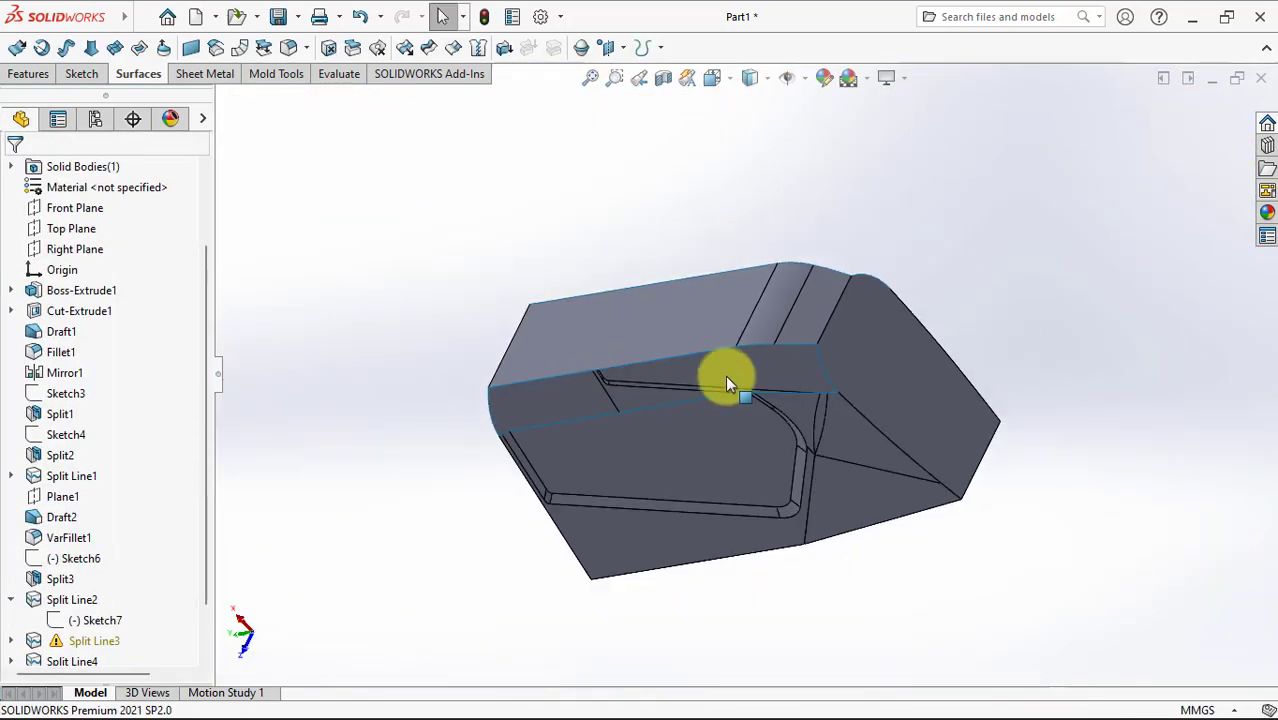
pyautogui.moveTo(725, 375)
pyautogui.mouseDown(button='middle')
pyautogui.moveTo(864, 366)
pyautogui.moveTo(772, 508)
pyautogui.mouseUp(button='middle')
pyautogui.scroll(-3, 772, 510)
pyautogui.scroll(2, 736, 456)
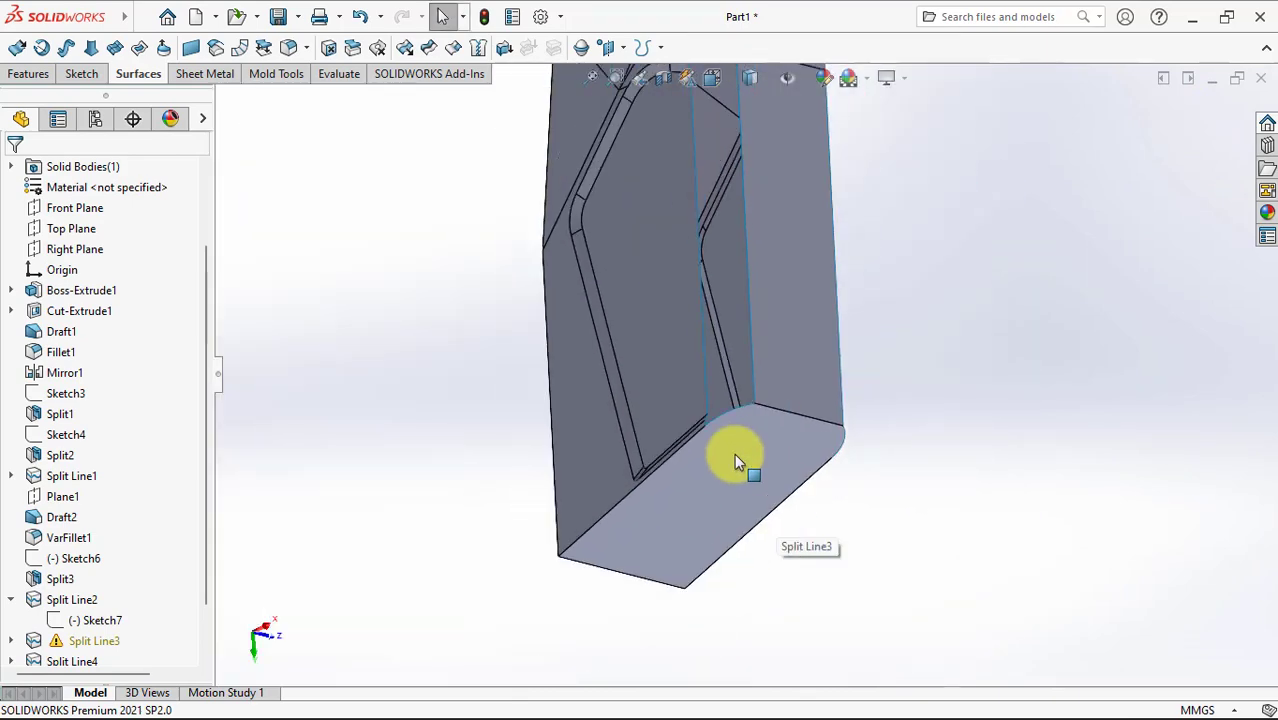
pyautogui.scroll(2, 690, 437)
pyautogui.moveTo(690, 437)
pyautogui.mouseDown(button='middle')
pyautogui.moveTo(757, 210)
pyautogui.moveTo(713, 295)
pyautogui.moveTo(887, 436)
pyautogui.mouseUp(button='middle')
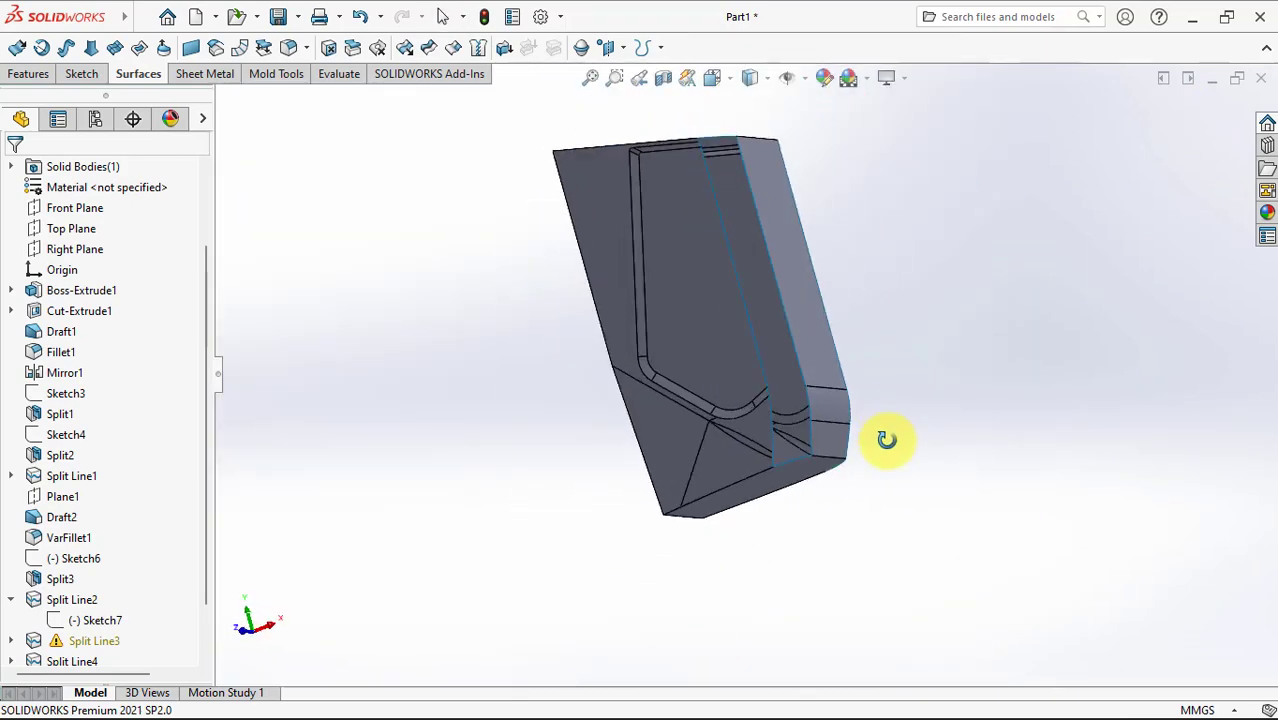
pyautogui.scroll(-3, 810, 405)
pyautogui.scroll(-2, 765, 378)
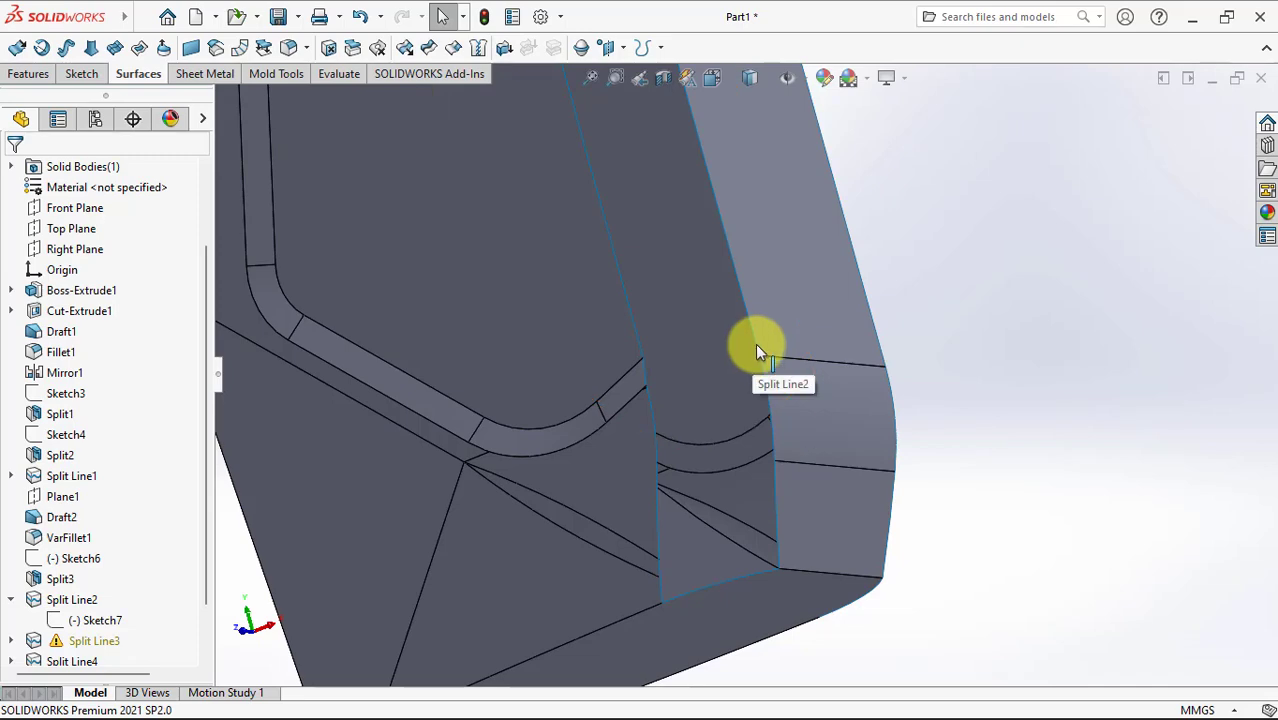
pyautogui.scroll(-3, 645, 393)
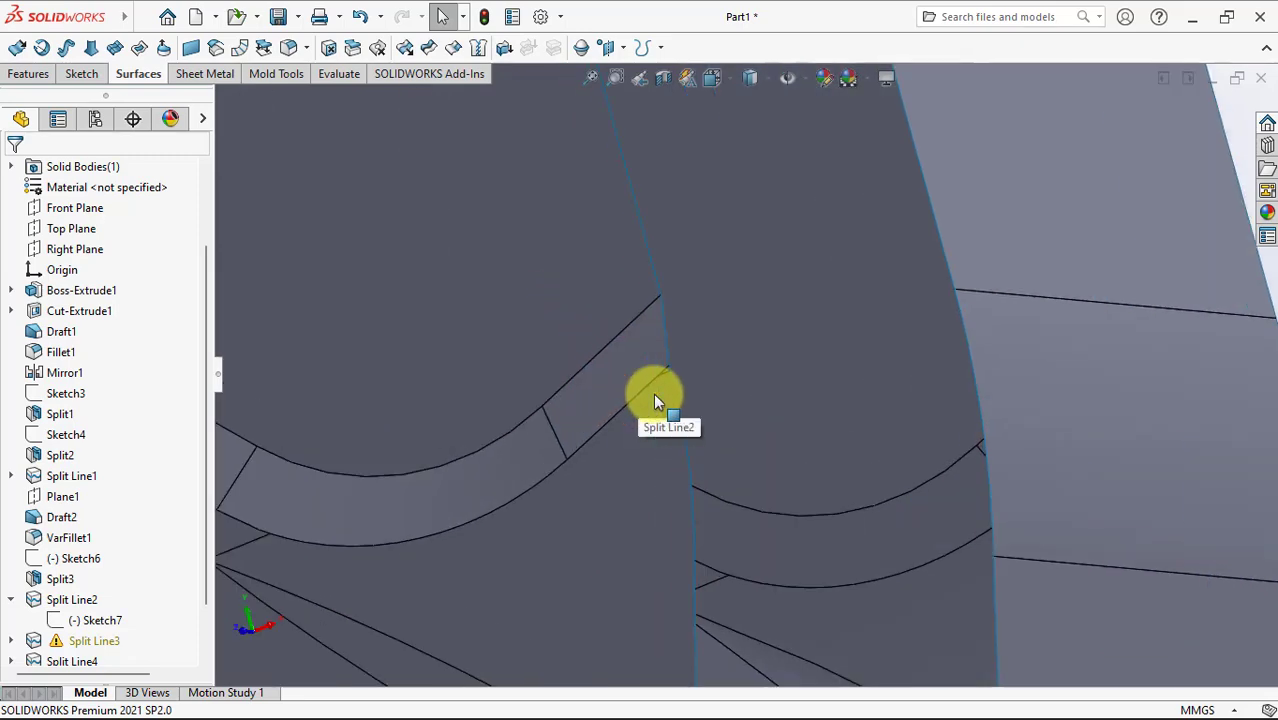
# Step: Start a lofted surface and use SelectionManager to chain the short vertical, upper vertical and curved edges as its first profile
pyautogui.click(93, 50)
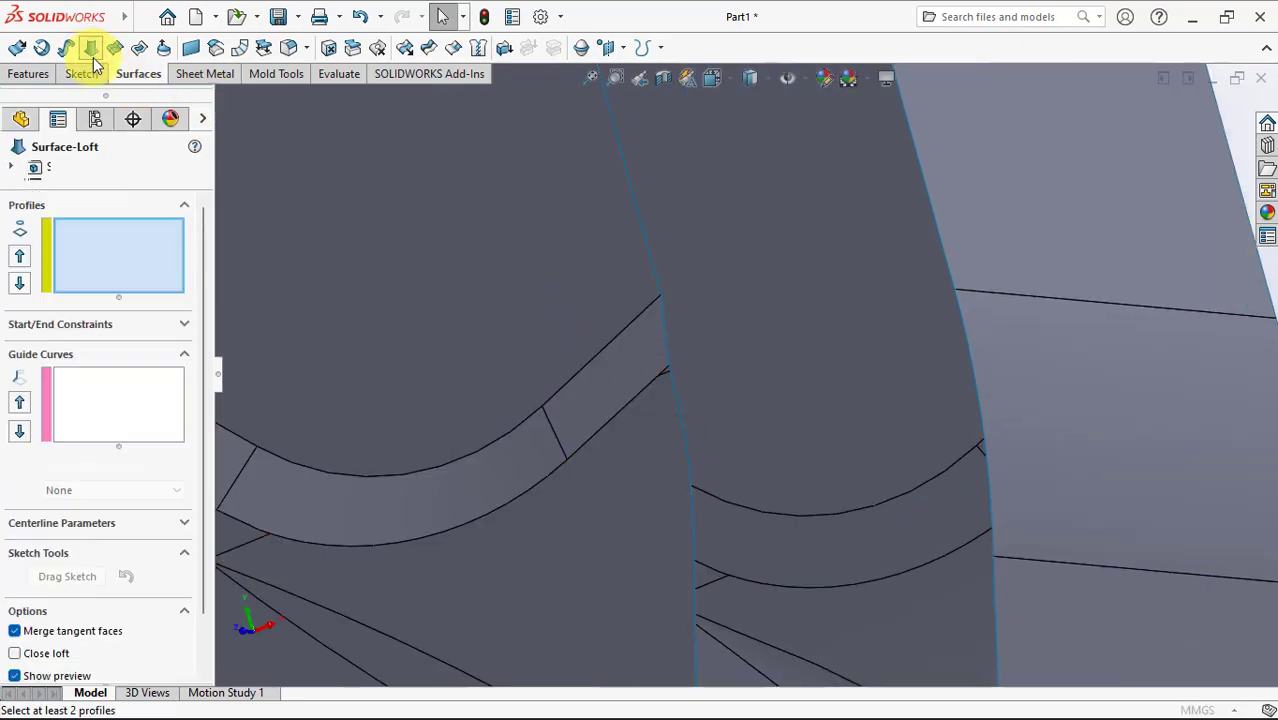
pyautogui.moveTo(340, 257); pyautogui.dragTo(300, 262, button='middle')
pyautogui.rightClick(140, 268)
pyautogui.click(222, 290)
pyautogui.moveTo(224, 301)
pyautogui.mouseDown(button='middle')
pyautogui.moveTo(612, 456)
pyautogui.moveTo(734, 557)
pyautogui.mouseUp(button='middle')
pyautogui.click(723, 543)
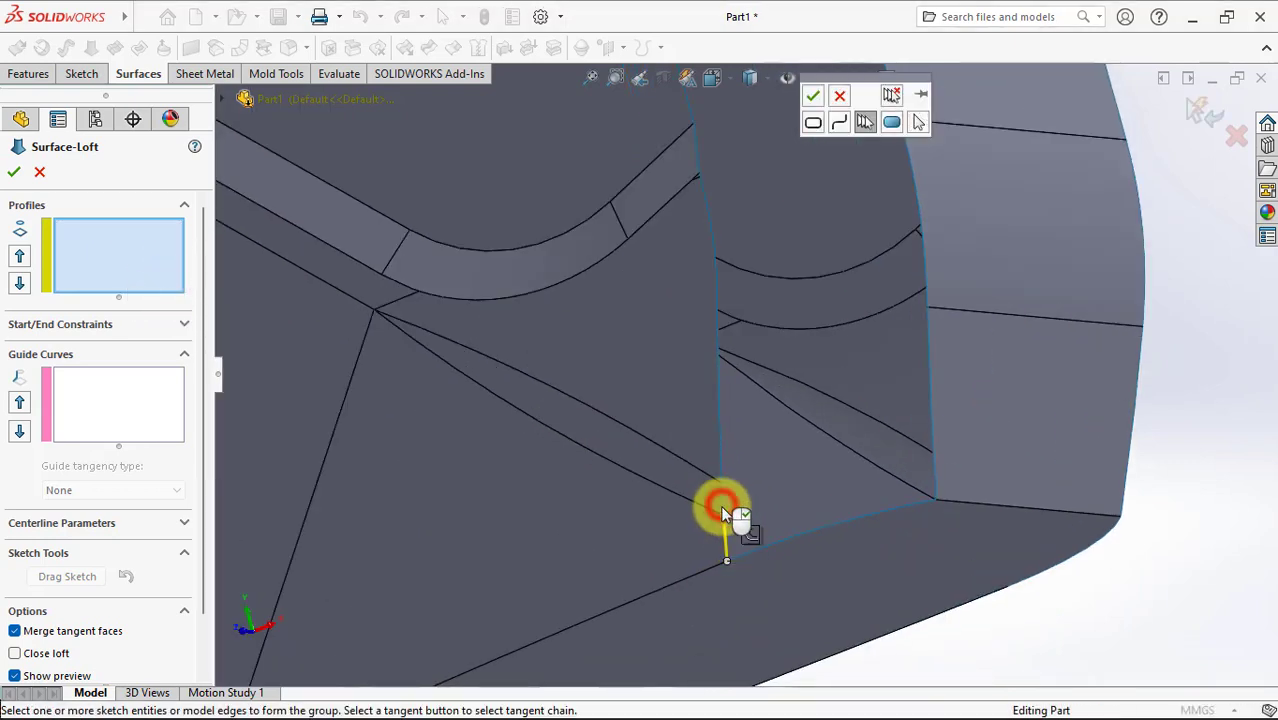
pyautogui.click(720, 505)
pyautogui.scroll(3, 734, 348)
pyautogui.click(708, 300)
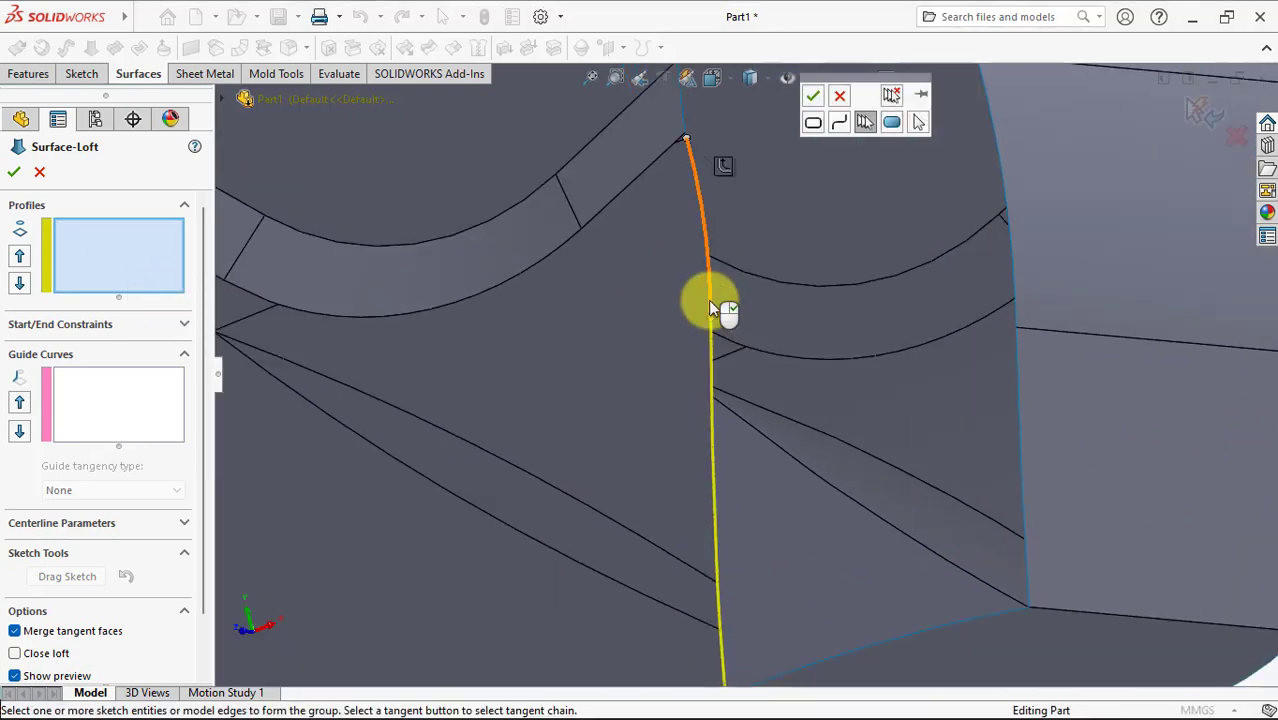
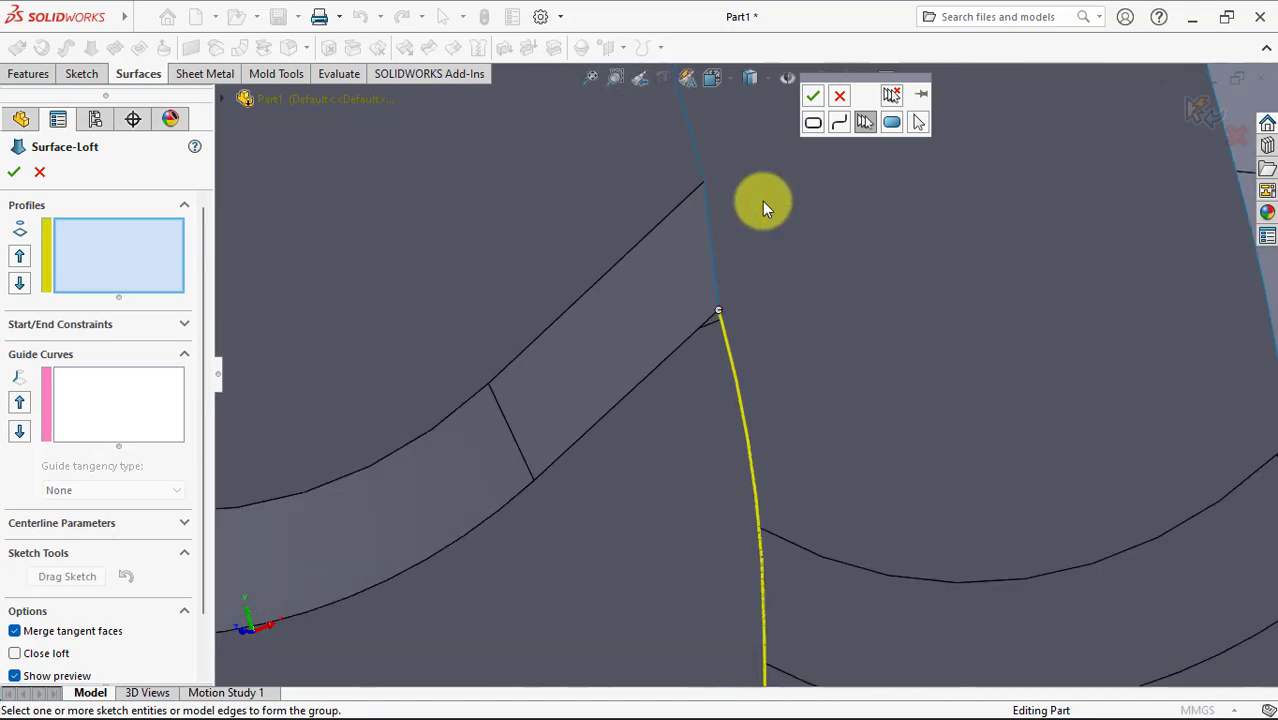
# Step: Pick the two open edge chains as loft profiles, adding the missing short edge to the second
pyautogui.click(812, 95)
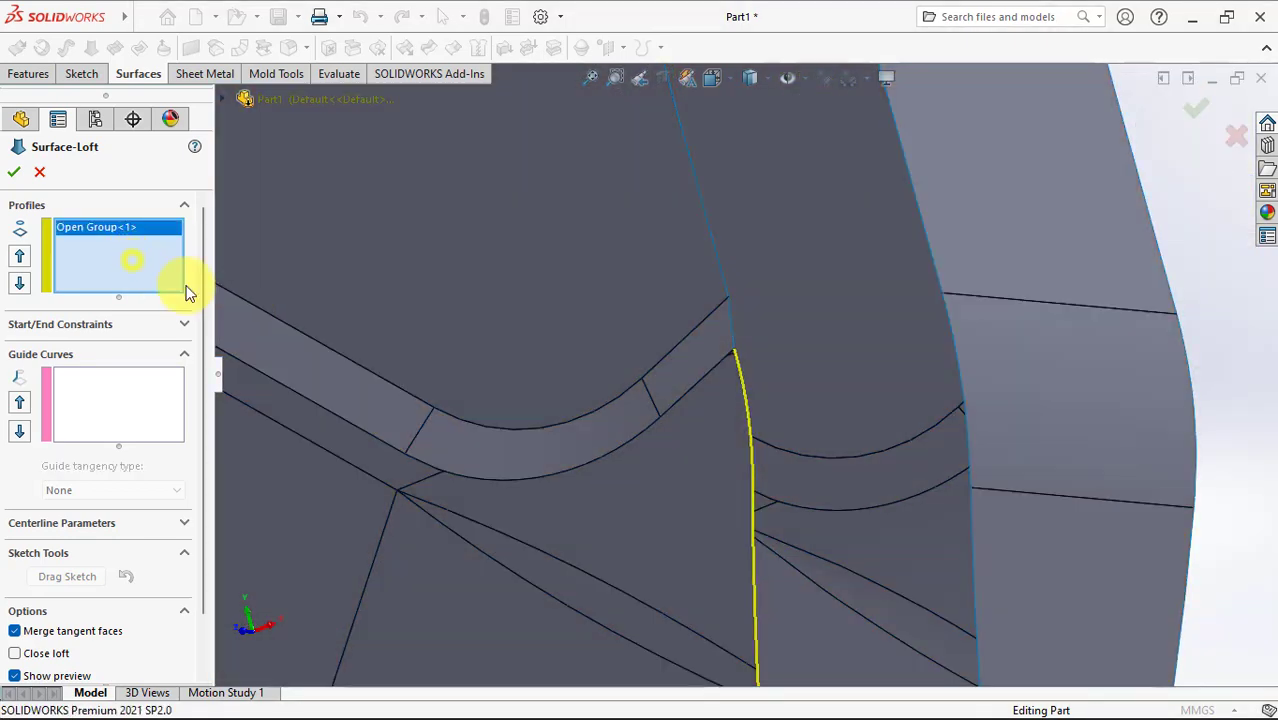
pyautogui.rightClick(136, 263)
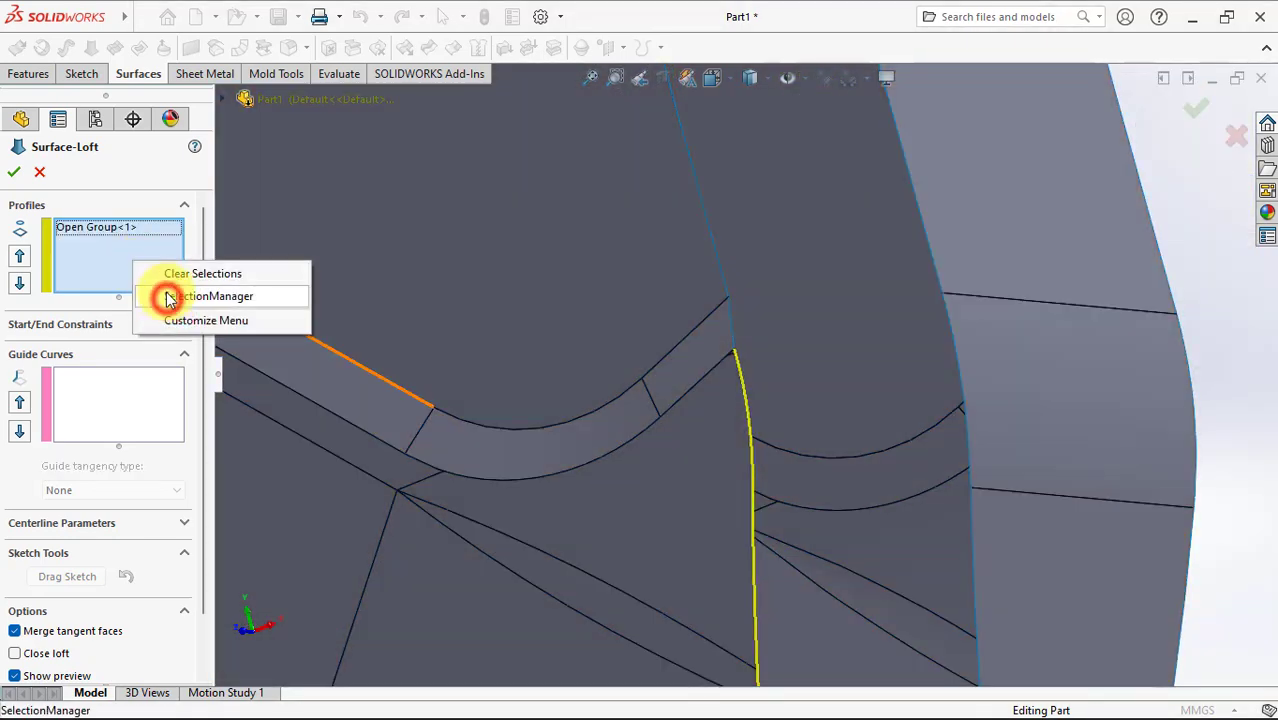
pyautogui.click(168, 298)
pyautogui.scroll(3, 796, 346)
pyautogui.click(855, 511)
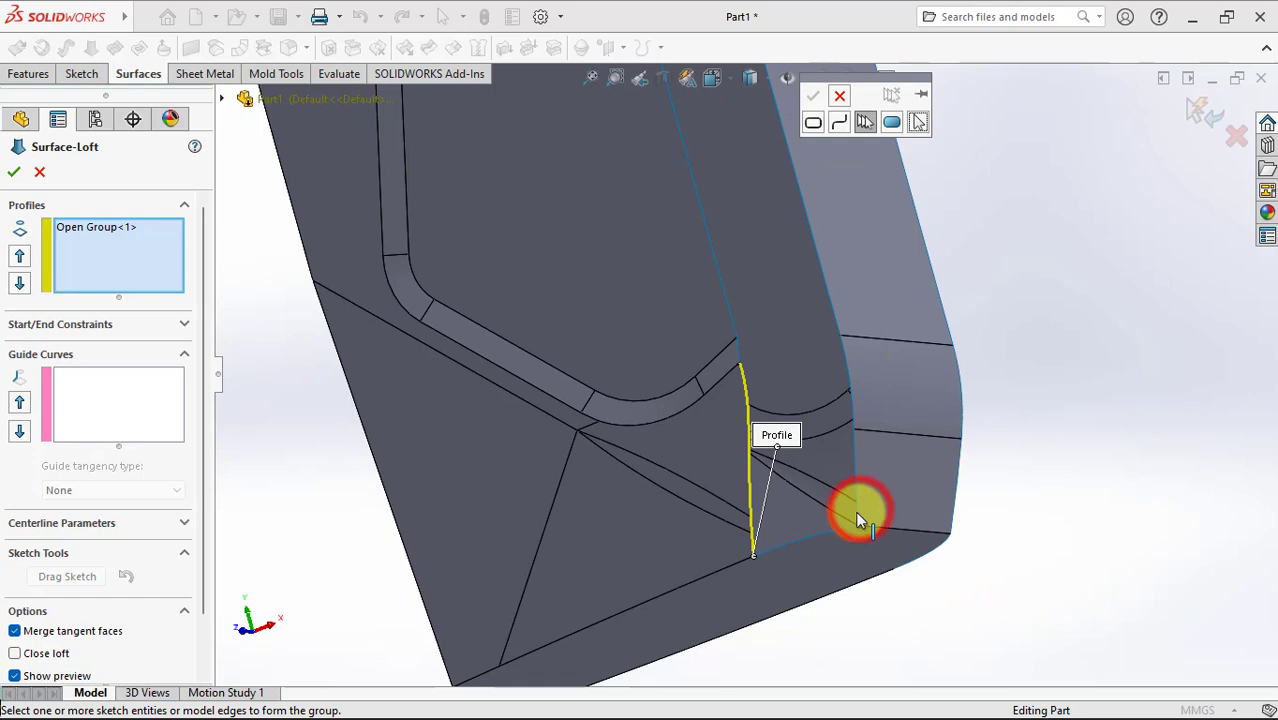
pyautogui.click(852, 414)
pyautogui.scroll(-2, 838, 320)
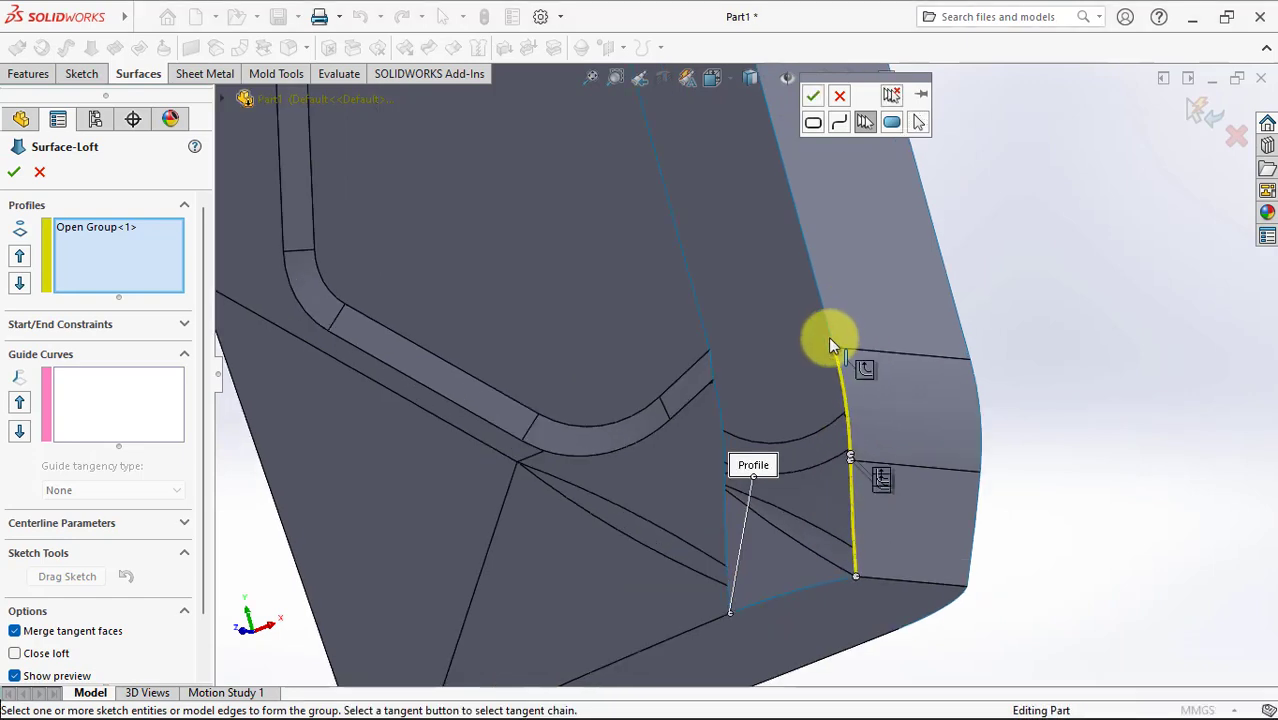
pyautogui.click(830, 331)
pyautogui.click(812, 95)
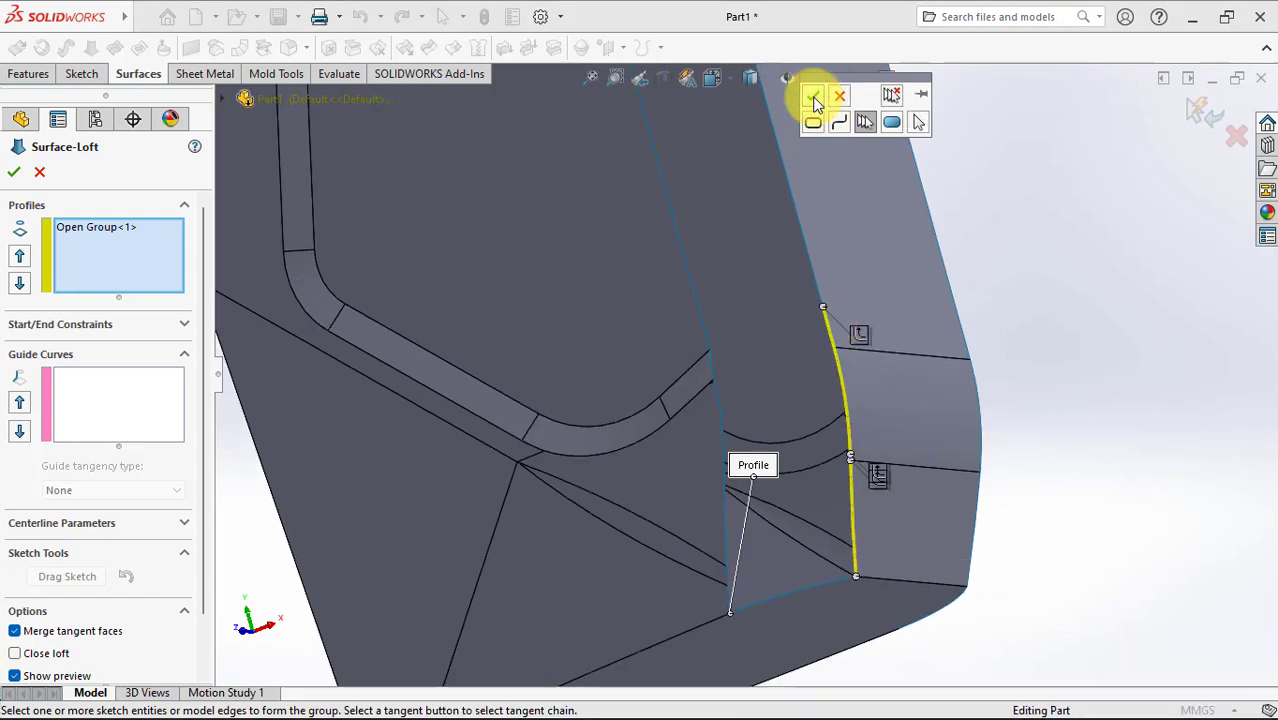
pyautogui.click(765, 372)
pyautogui.scroll(-5, 851, 474)
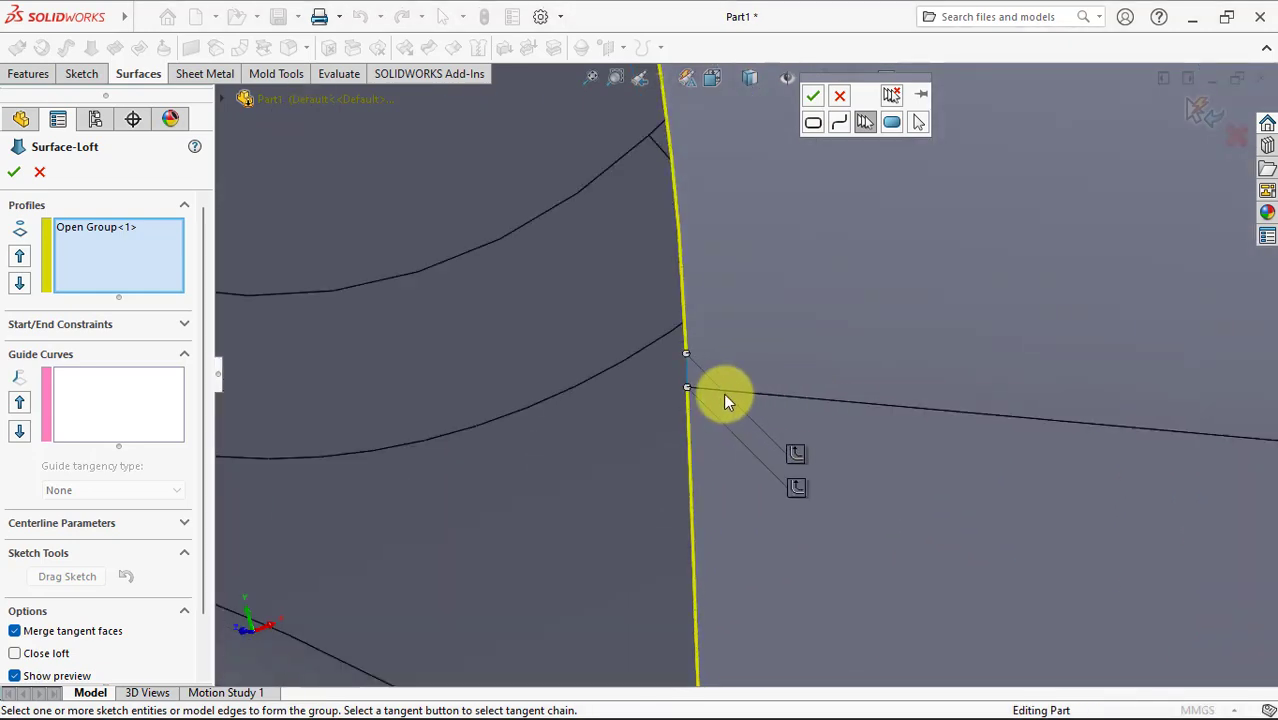
pyautogui.click(687, 375)
pyautogui.scroll(5, 727, 413)
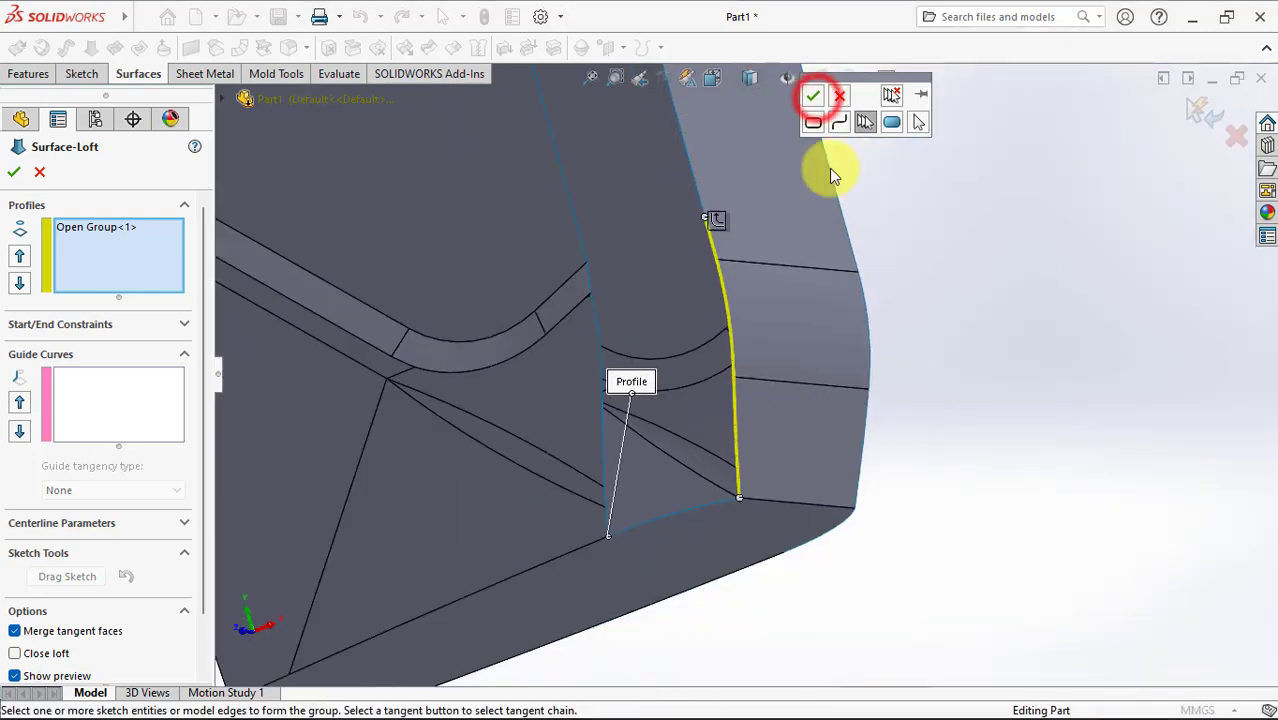
pyautogui.click(814, 96)
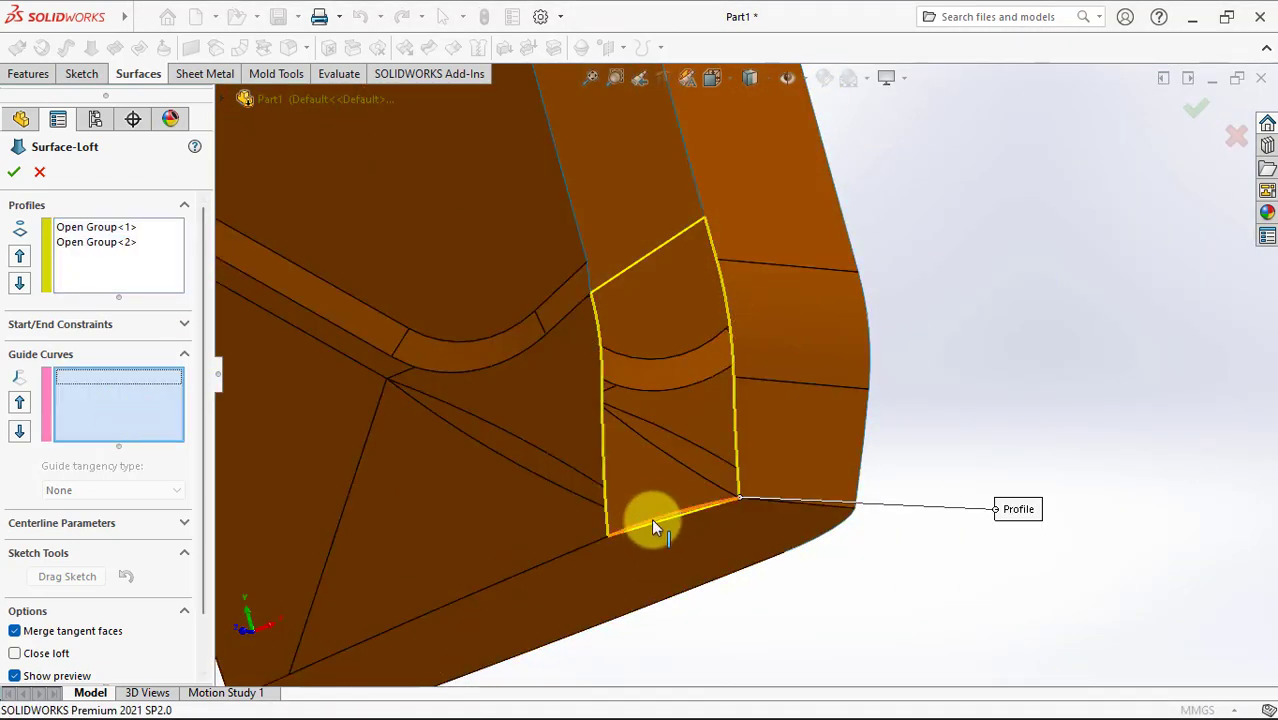
# Step: Use the bottom edge as guide curve, set start constraint Tangency To Face, and accept the loft
pyautogui.click(651, 528)
pyautogui.click(90, 230)
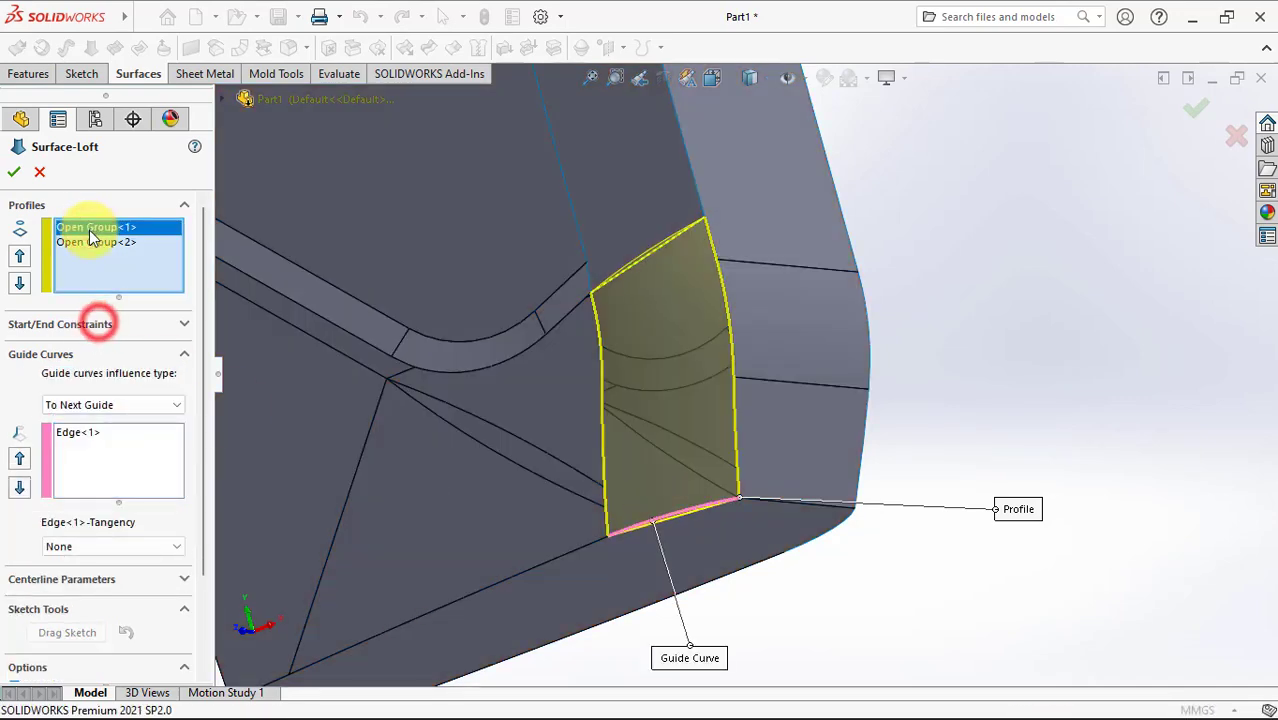
pyautogui.click(98, 323)
pyautogui.click(100, 366)
pyautogui.click(97, 410)
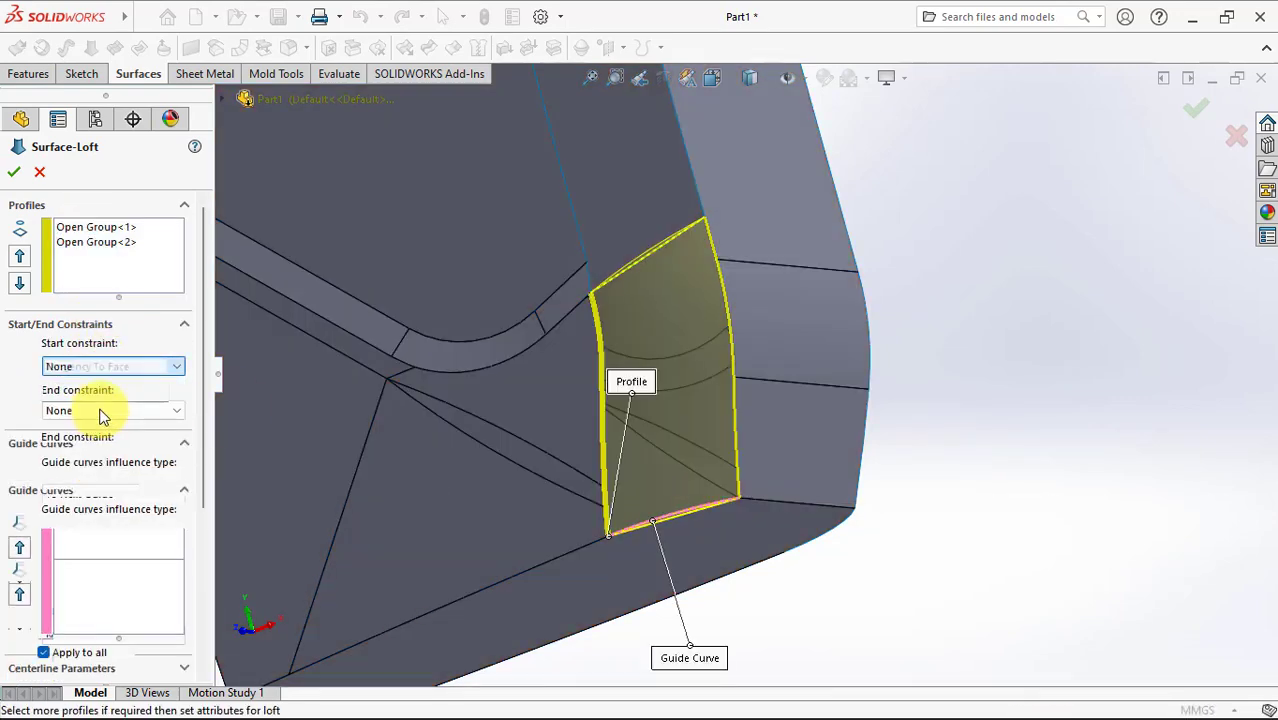
pyautogui.click(25, 174)
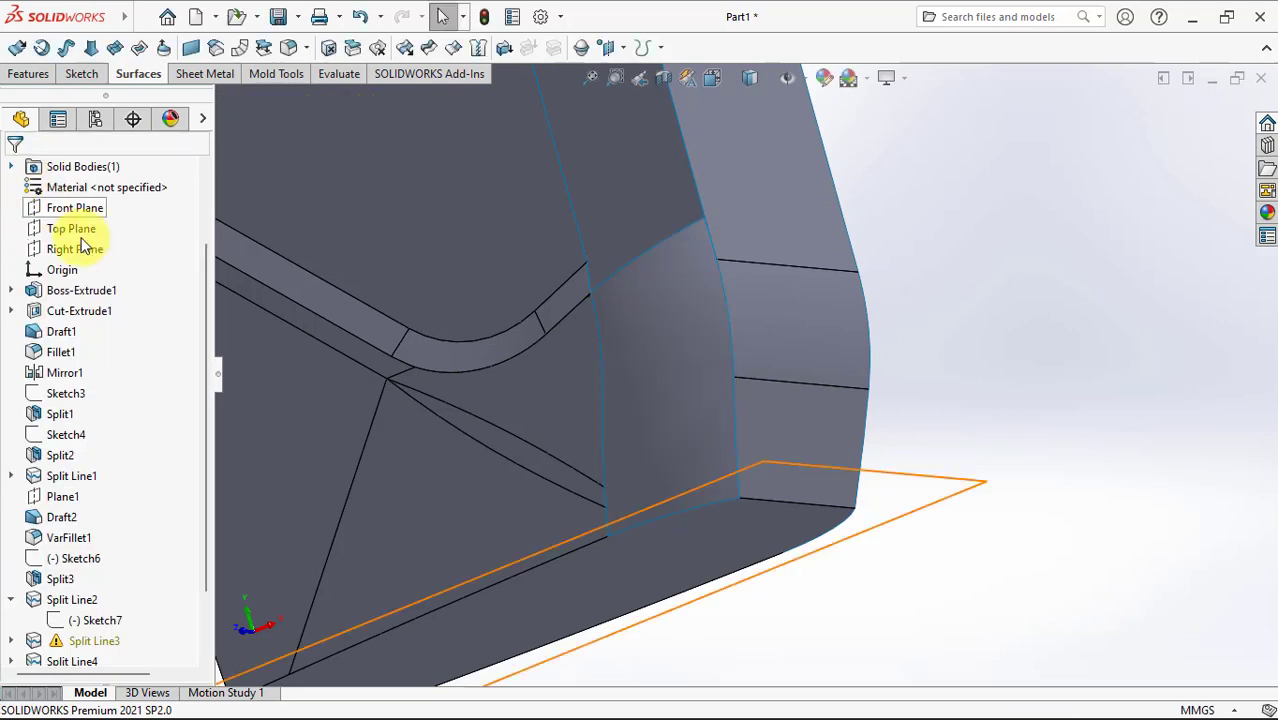
# Step: Start a new surface loft using the edge chain and Edge<1> as its two profiles
pyautogui.moveTo(633, 508); pyautogui.dragTo(727, 197, button='middle')
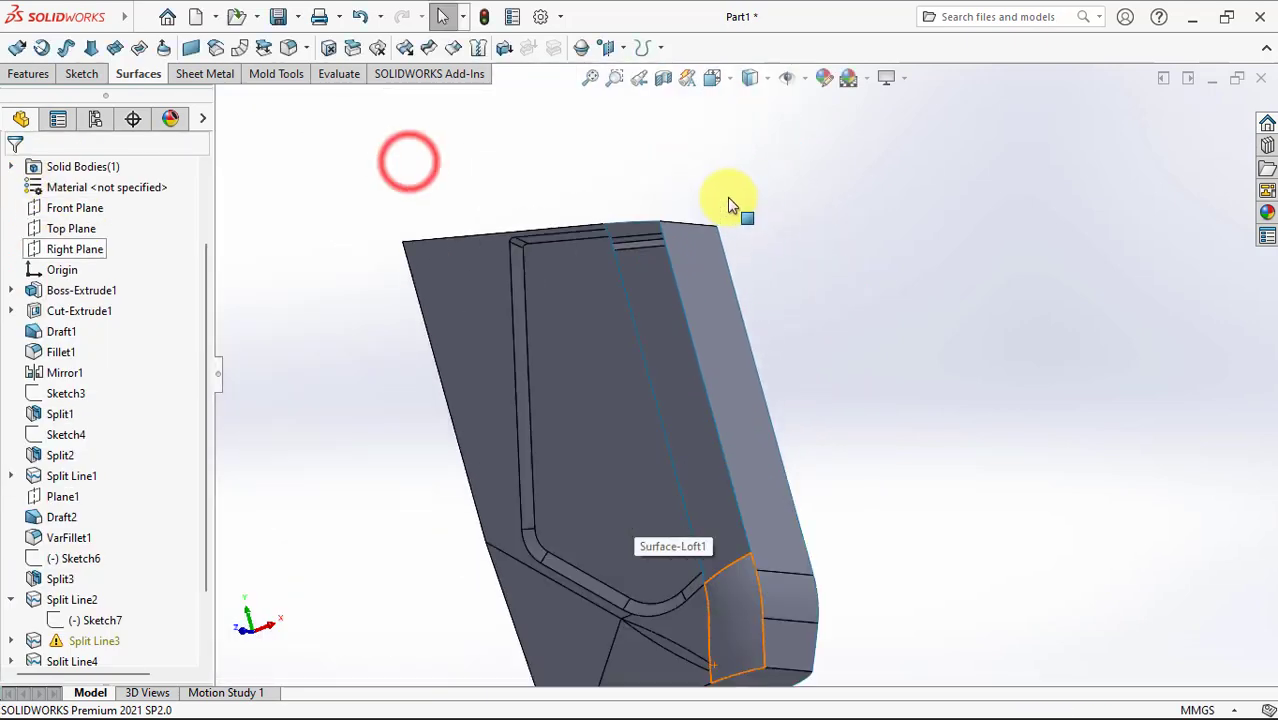
pyautogui.click(90, 48)
pyautogui.rightClick(110, 257)
pyautogui.click(150, 293)
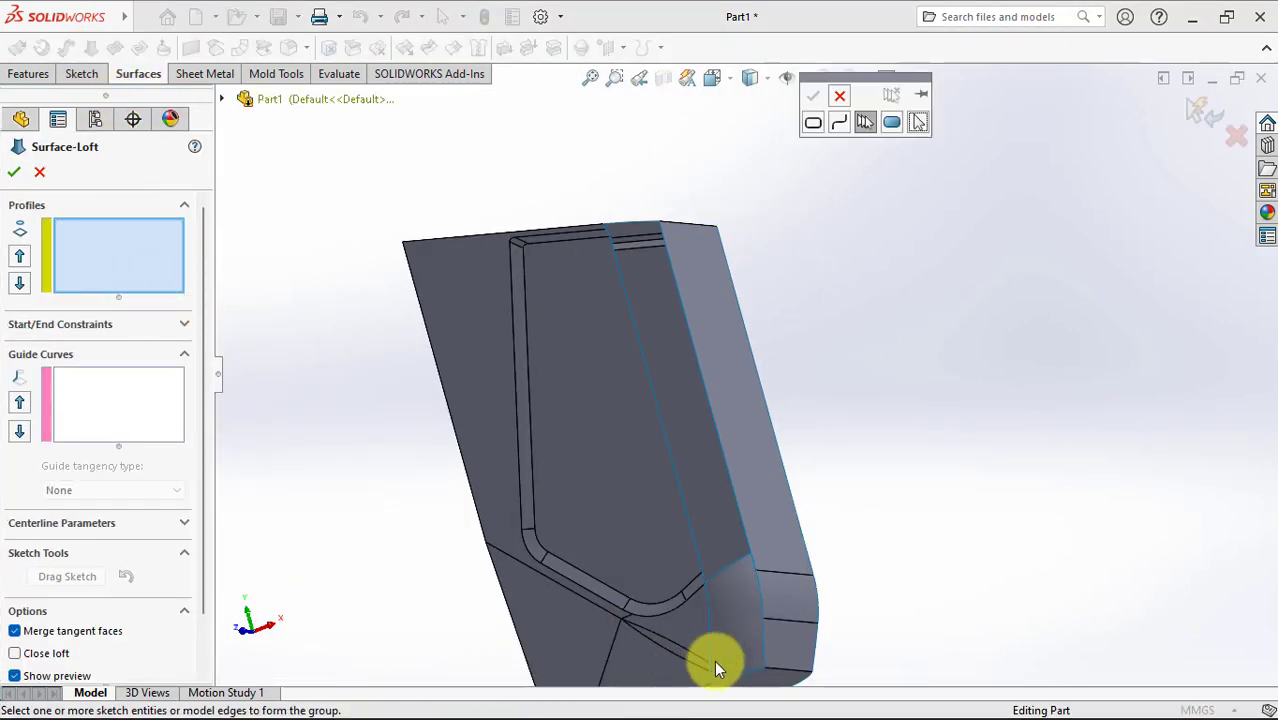
pyautogui.scroll(-3, 708, 600)
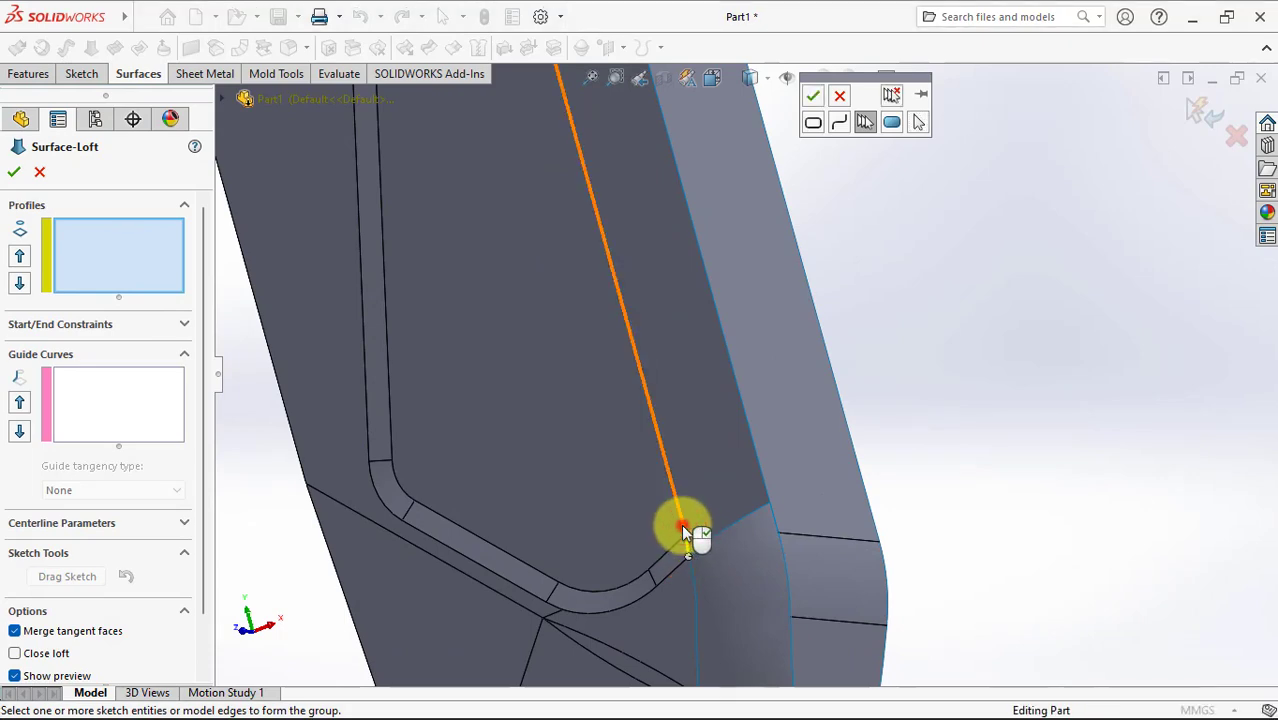
pyautogui.click(690, 530)
pyautogui.scroll(-4, 721, 514)
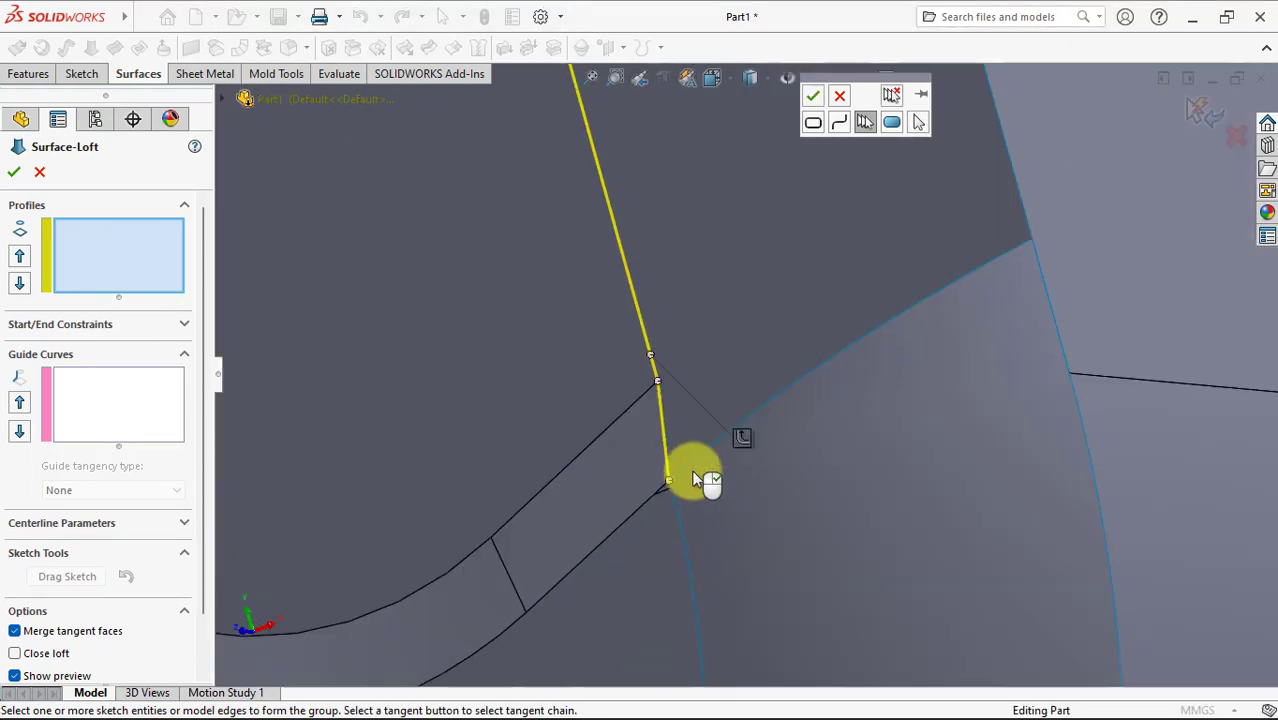
pyautogui.scroll(5, 695, 470)
pyautogui.scroll(-3, 688, 216)
pyautogui.scroll(-2, 689, 323)
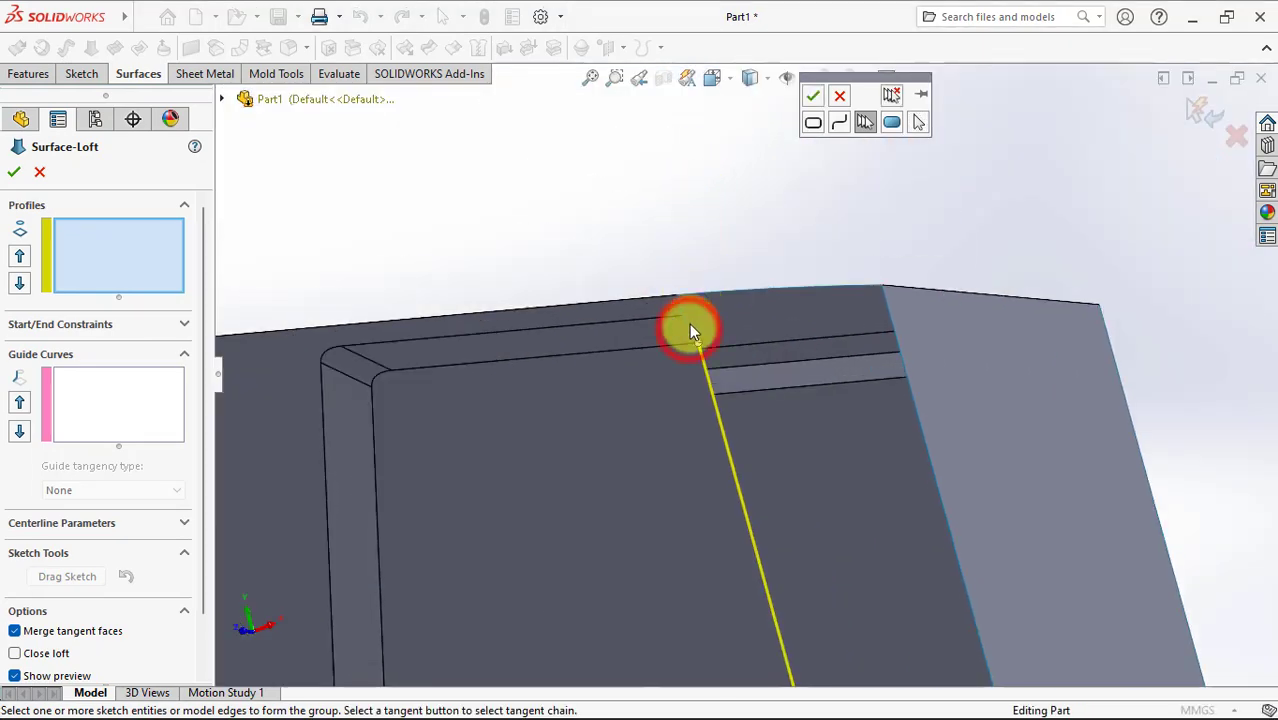
pyautogui.click(812, 95)
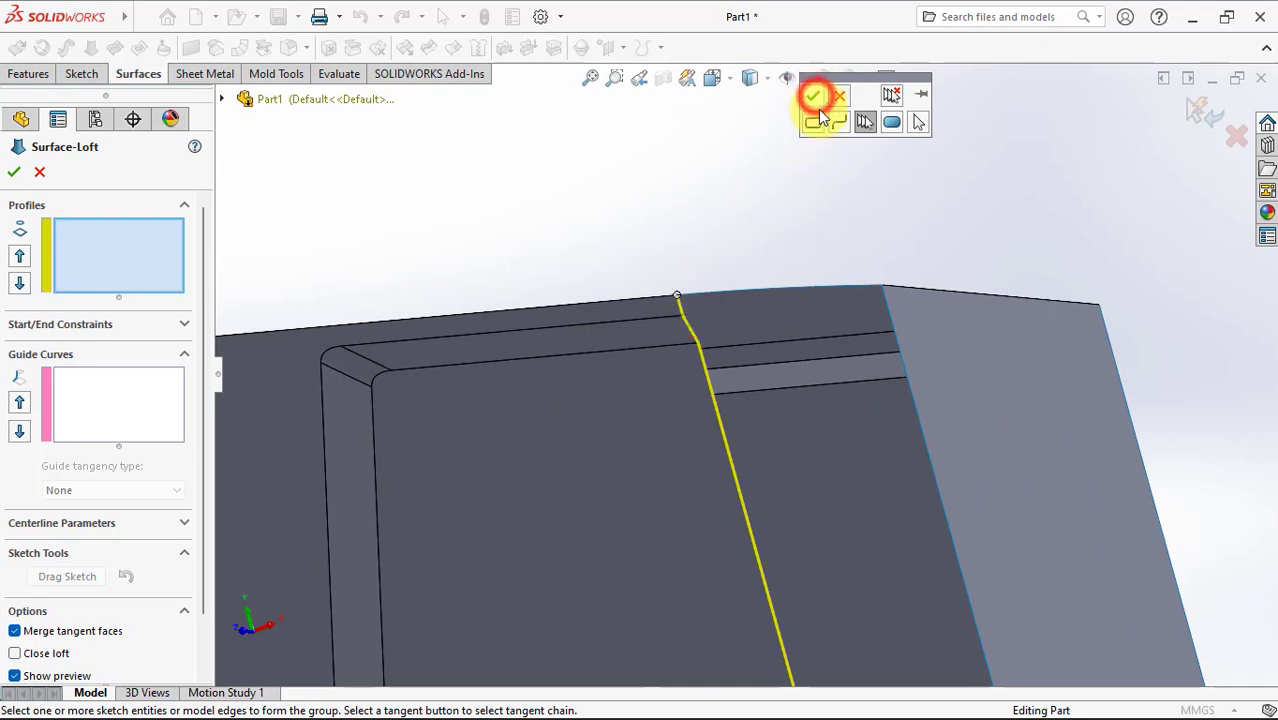
pyautogui.scroll(5, 612, 374)
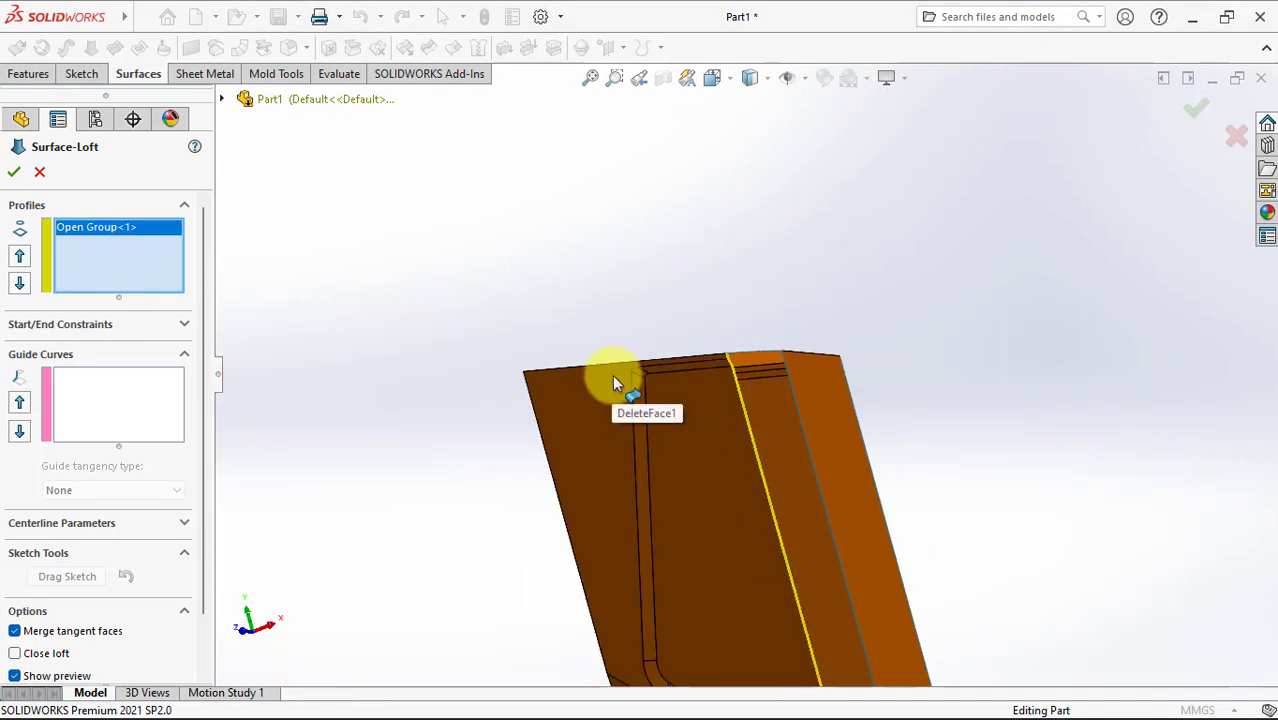
pyautogui.scroll(2, 612, 374)
pyautogui.scroll(-3, 809, 533)
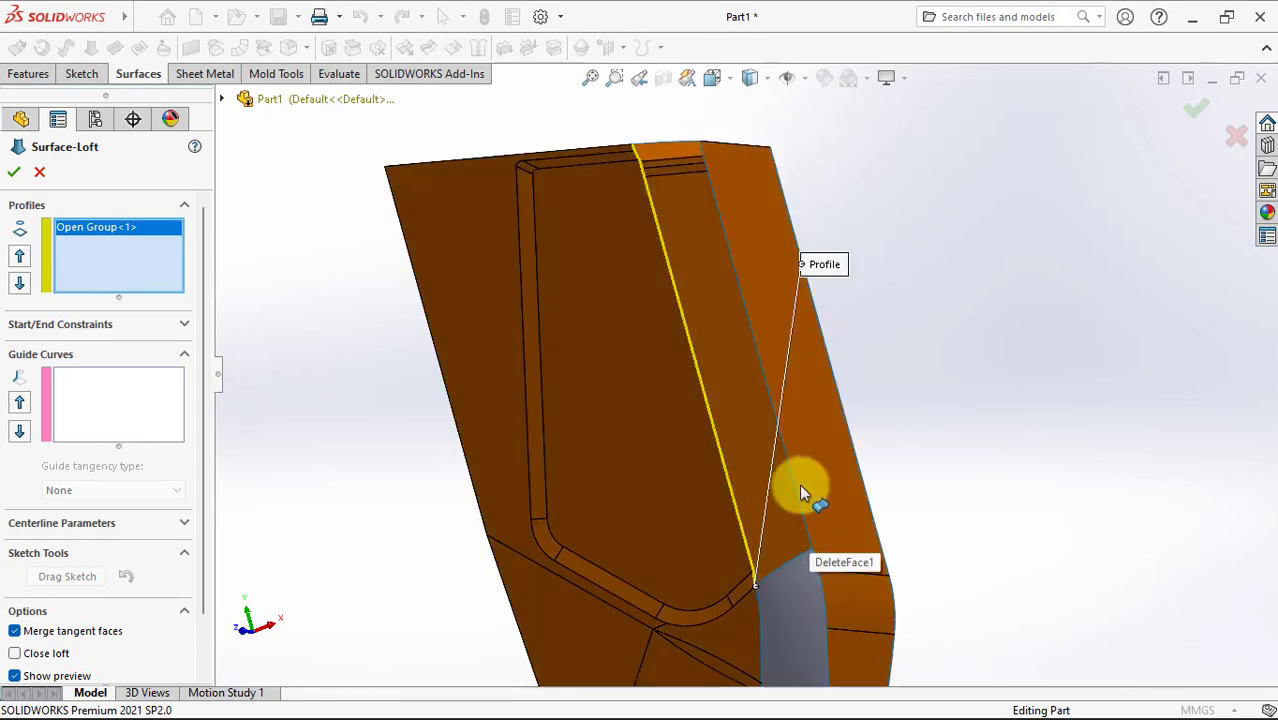
pyautogui.click(795, 487)
# Step: Add Edge<2> and Edge<3> as guide curves, set start Tangency To Face, and accept the loft
pyautogui.click(95, 398)
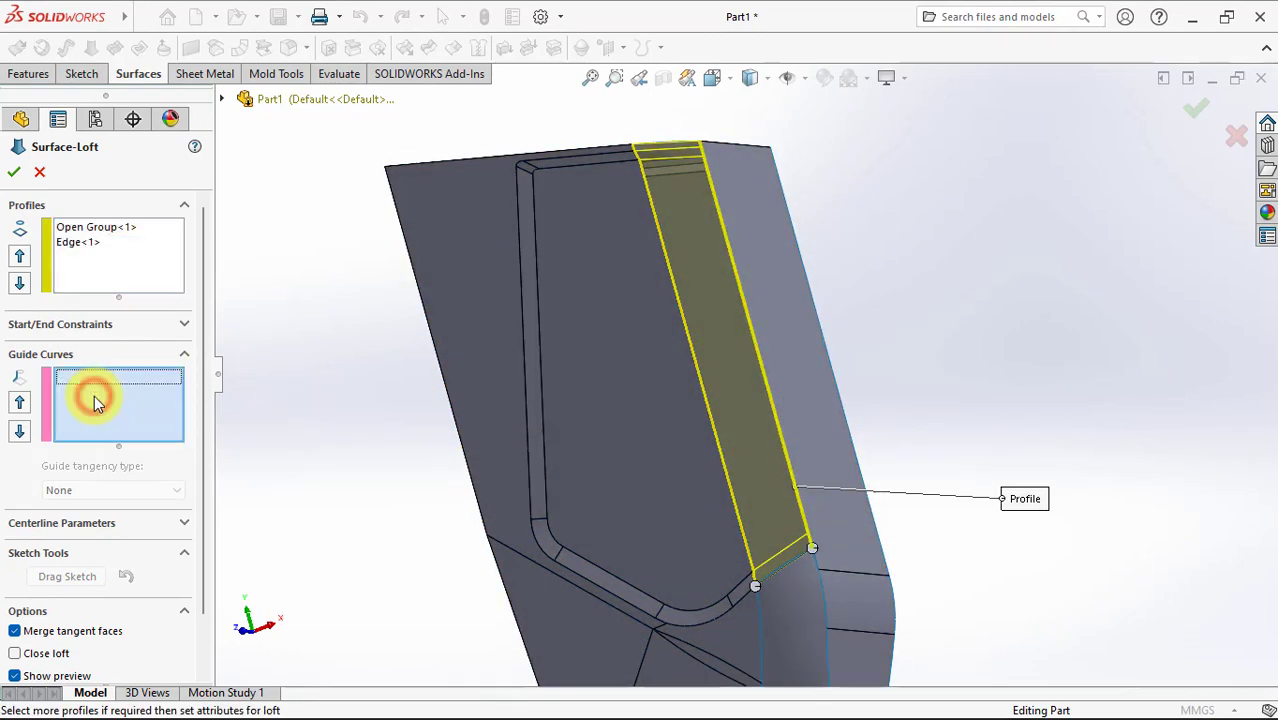
pyautogui.click(773, 578)
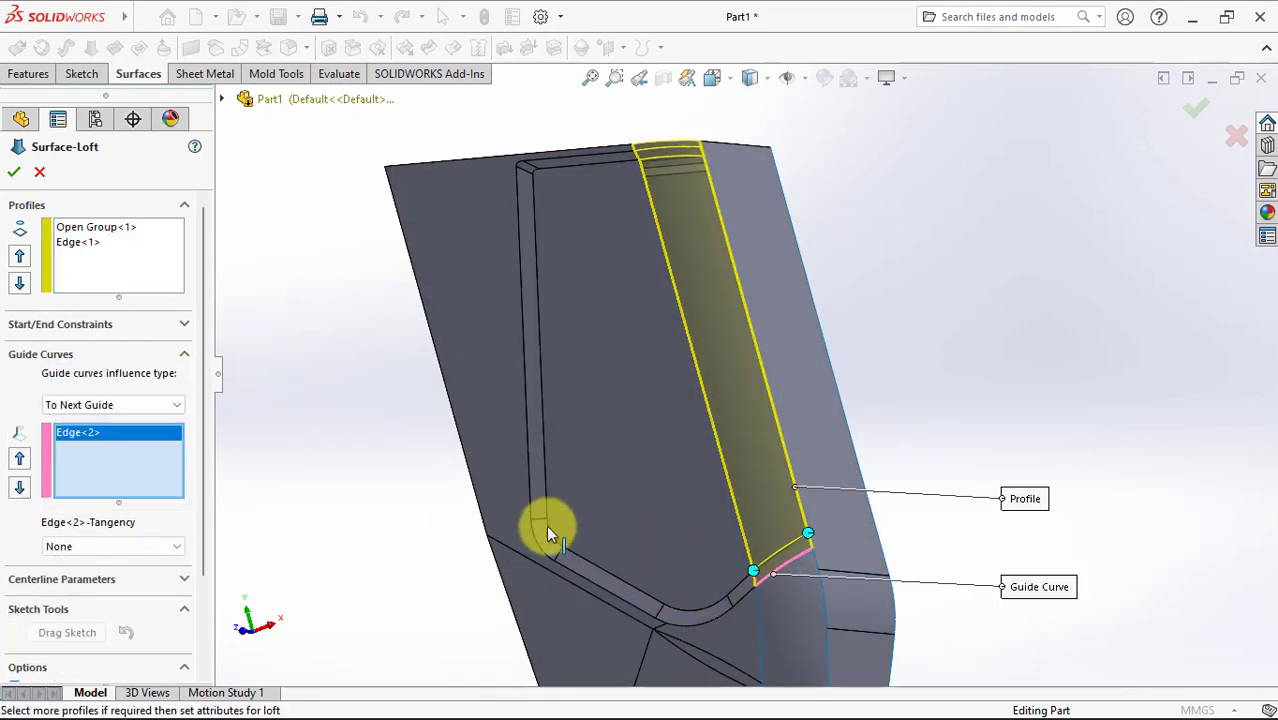
pyautogui.scroll(-3, 676, 143)
pyautogui.moveTo(676, 143); pyautogui.dragTo(688, 312, button='middle')
pyautogui.click(642, 195)
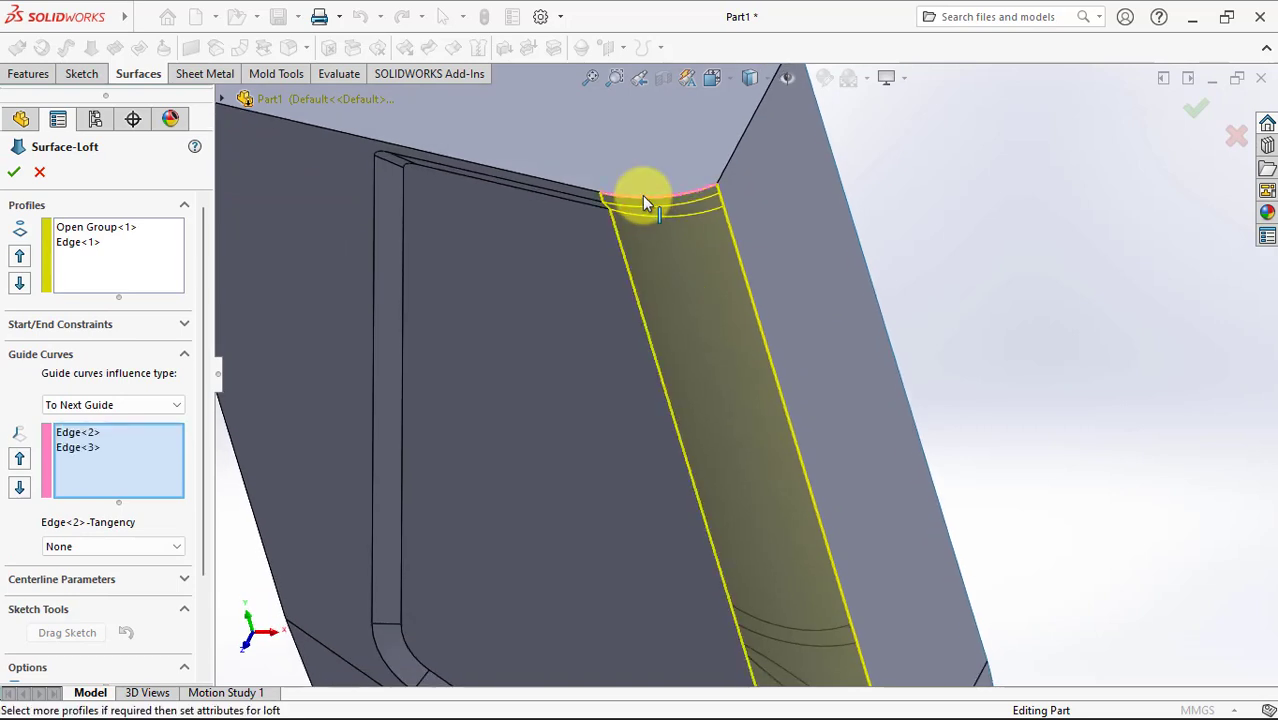
pyautogui.click(114, 324)
pyautogui.click(122, 362)
pyautogui.click(108, 407)
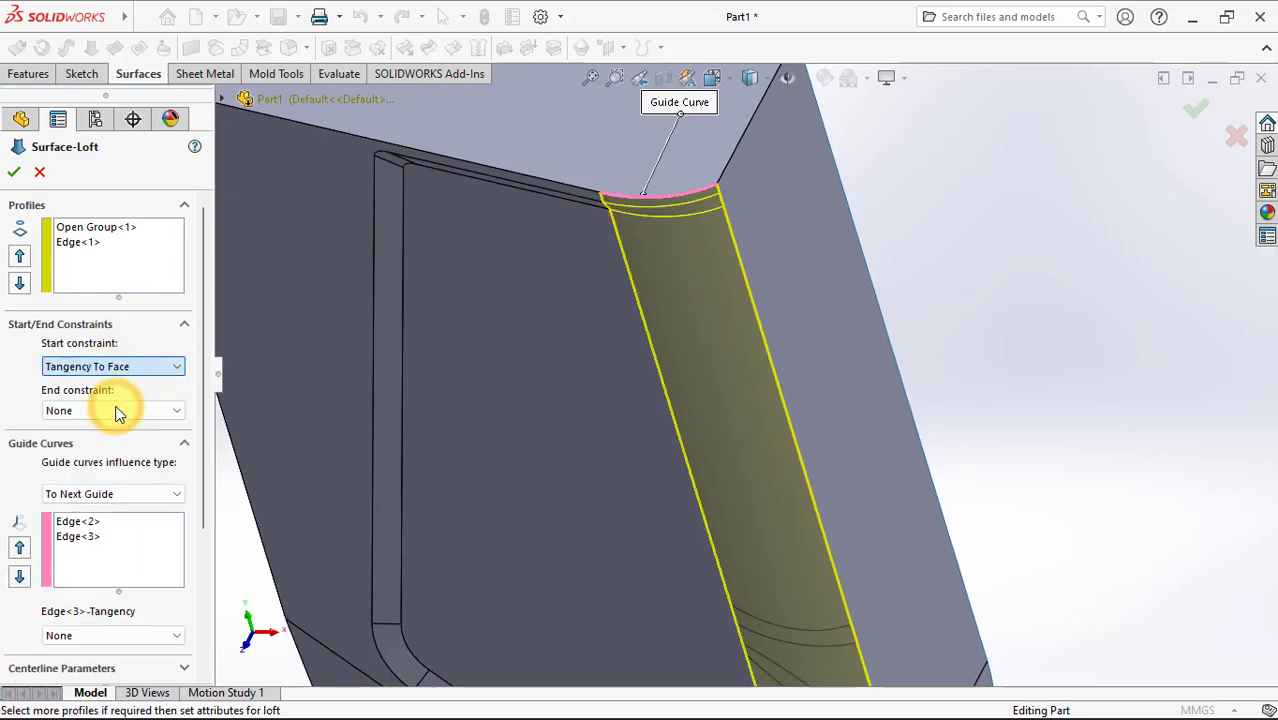
pyautogui.scroll(5, 490, 402)
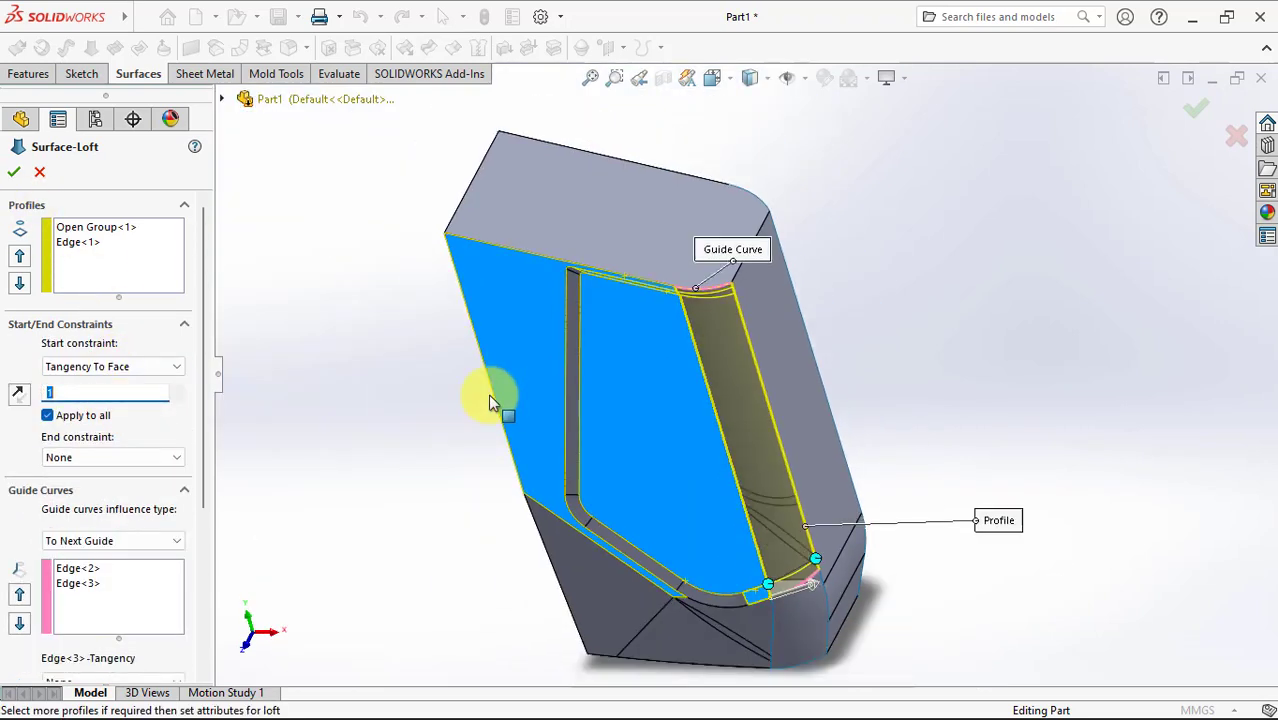
pyautogui.click(15, 172)
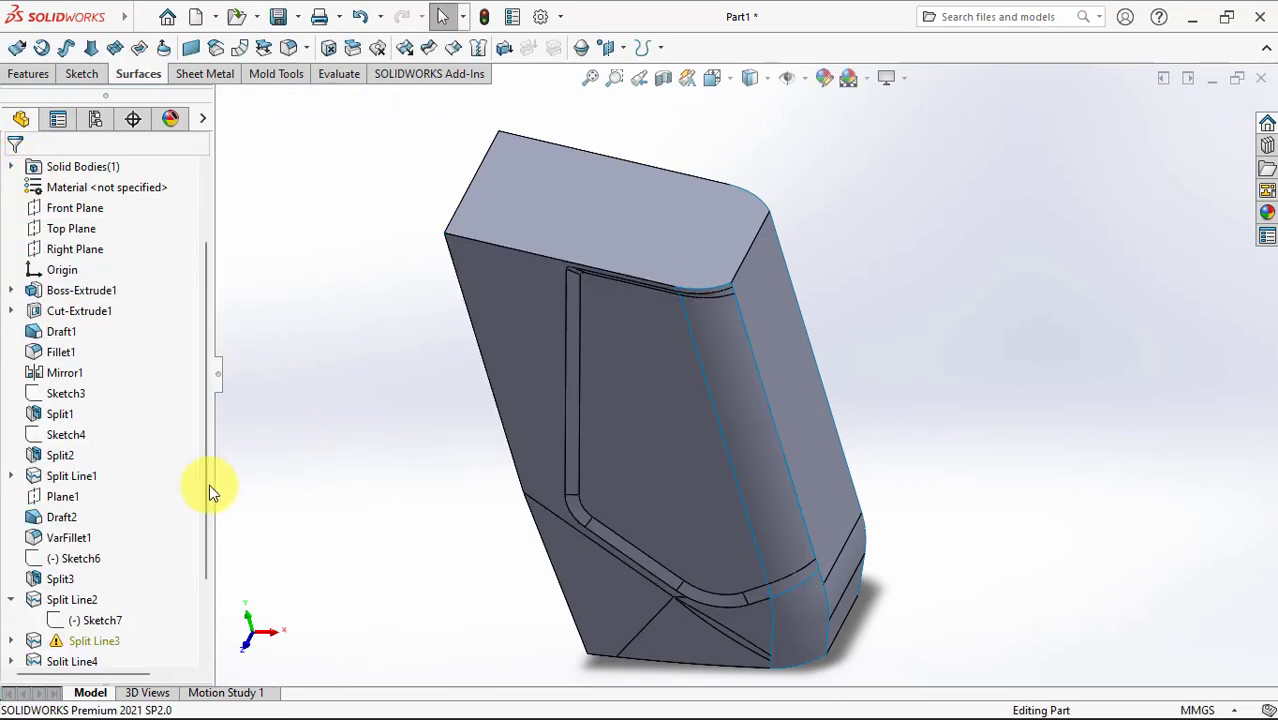
# Step: Mirror both lofted surfaces across the Front Plane
pyautogui.click(75, 207)
pyautogui.click(28, 73)
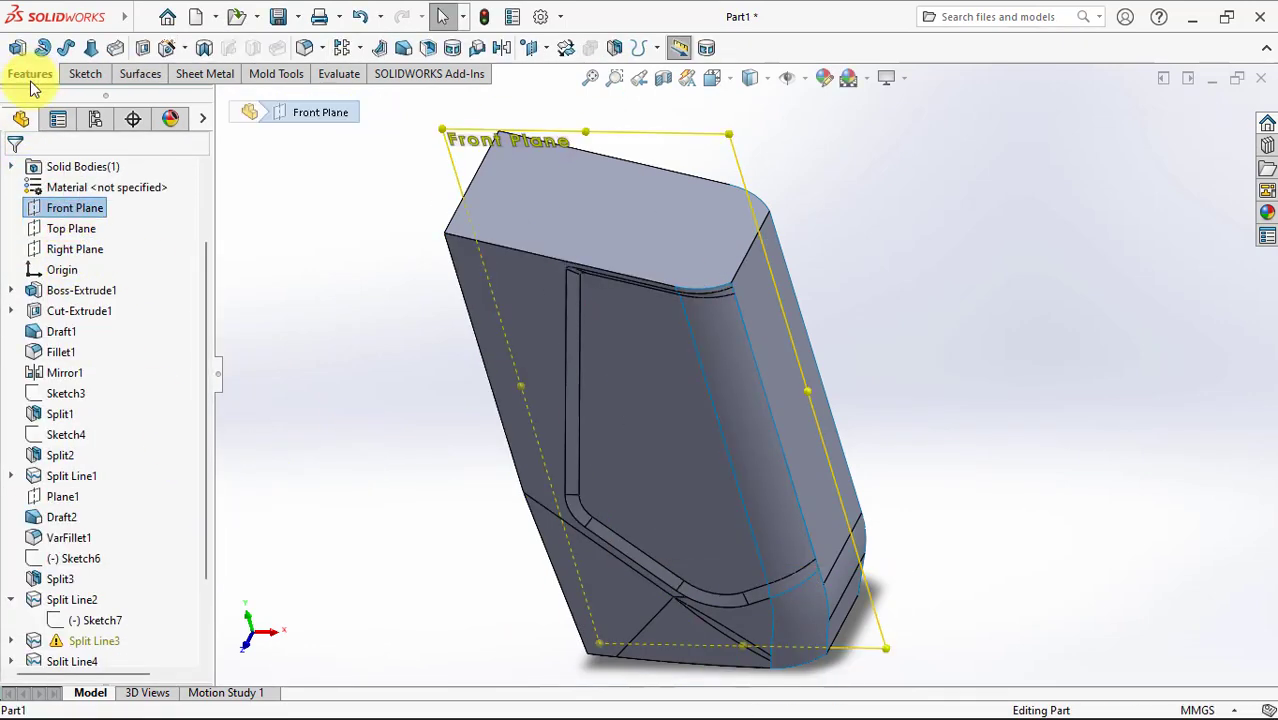
pyautogui.click(499, 48)
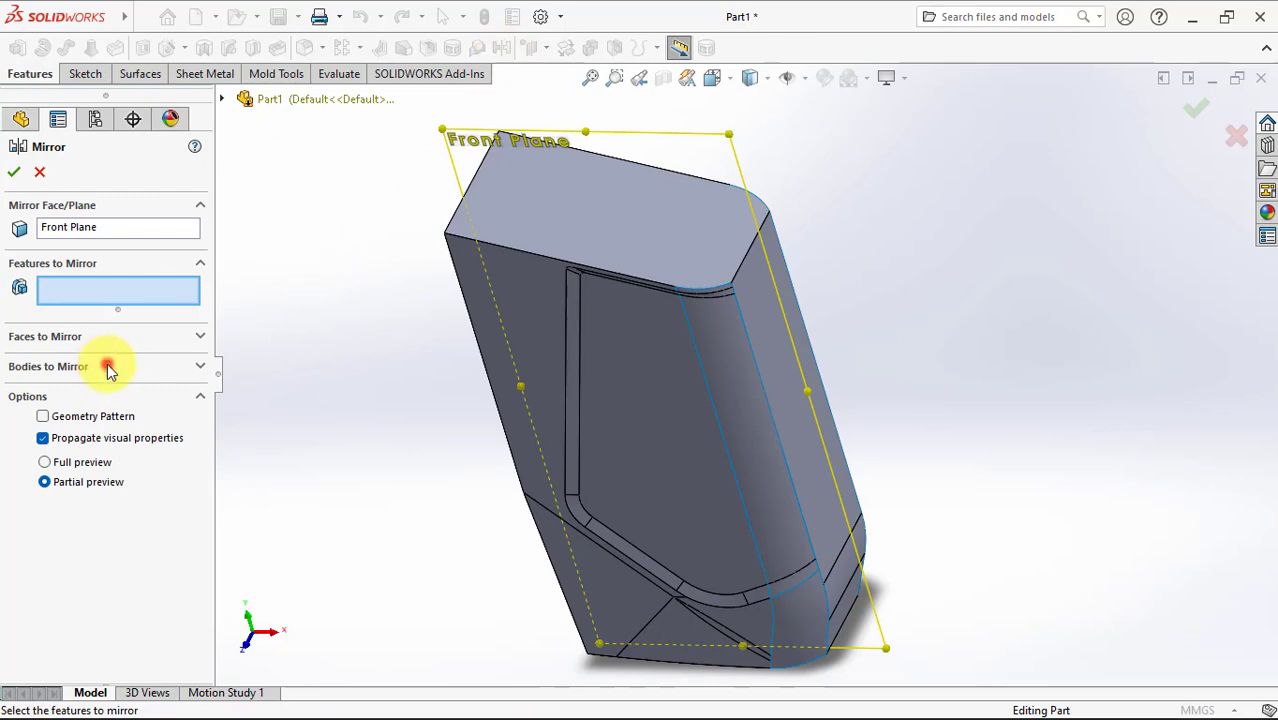
pyautogui.click(105, 362)
pyautogui.click(784, 562)
pyautogui.click(542, 448)
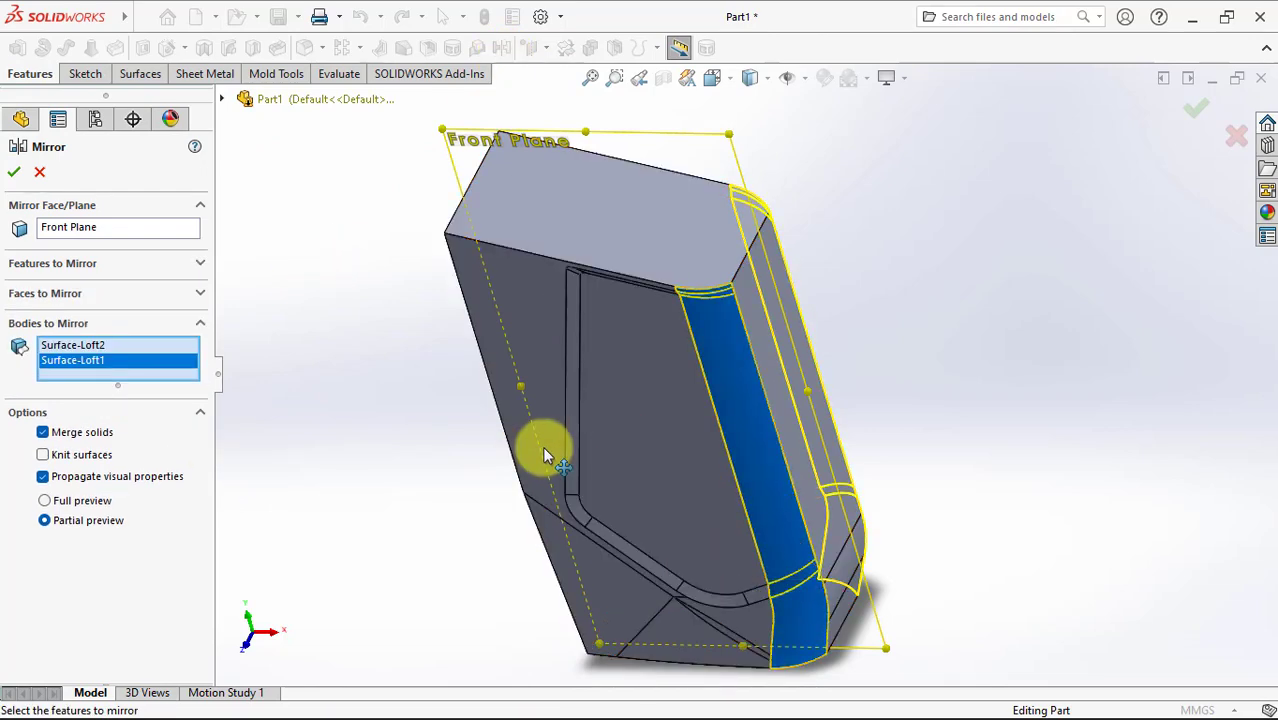
pyautogui.moveTo(542, 448); pyautogui.dragTo(442, 562, button='middle')
pyautogui.click(15, 172)
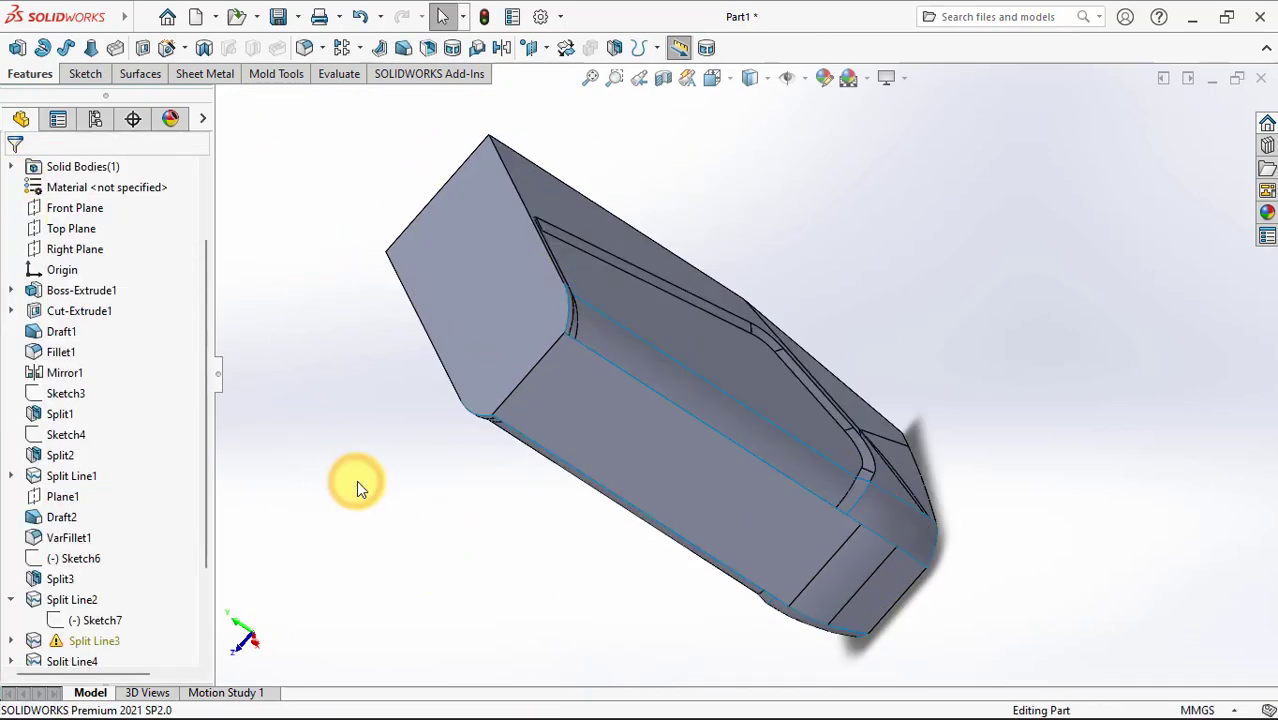
pyautogui.moveTo(354, 485); pyautogui.dragTo(237, 272, button='middle')
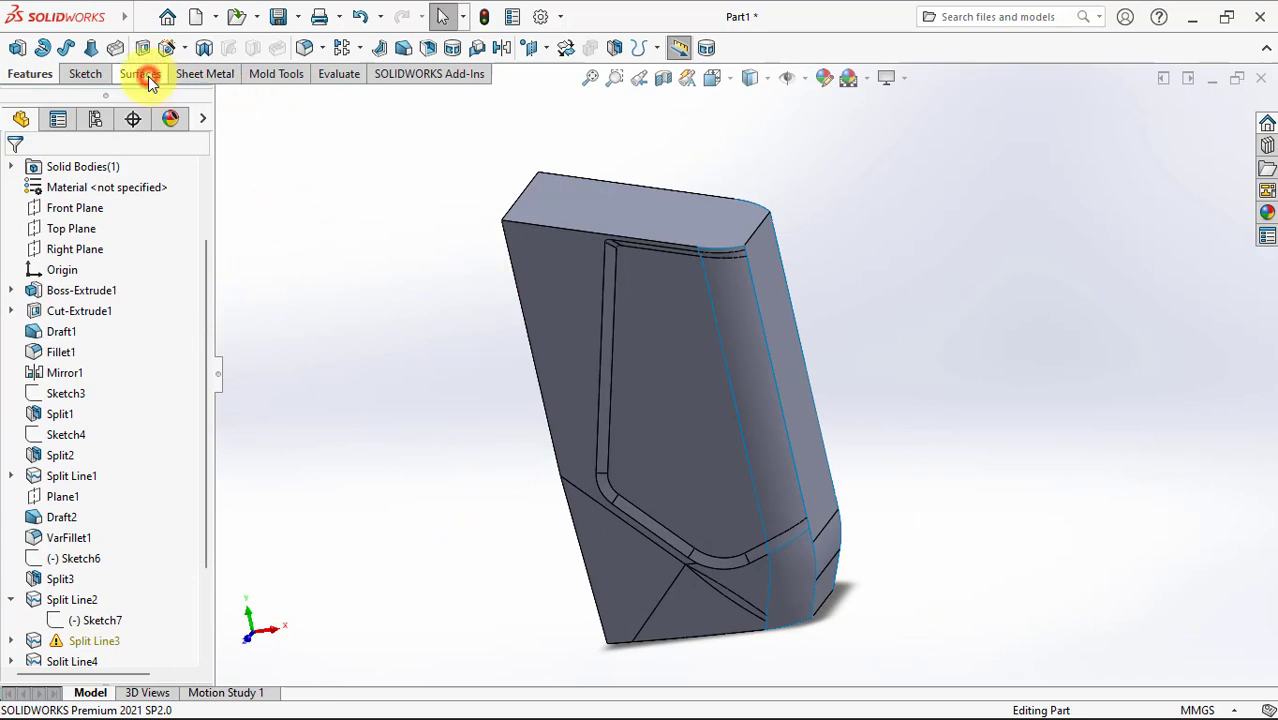
# Step: Knit DeleteFace1, Surface-Loft1, Surface-Loft2 and both Mirror2 bodies into one solid
pyautogui.click(148, 78)
pyautogui.click(476, 45)
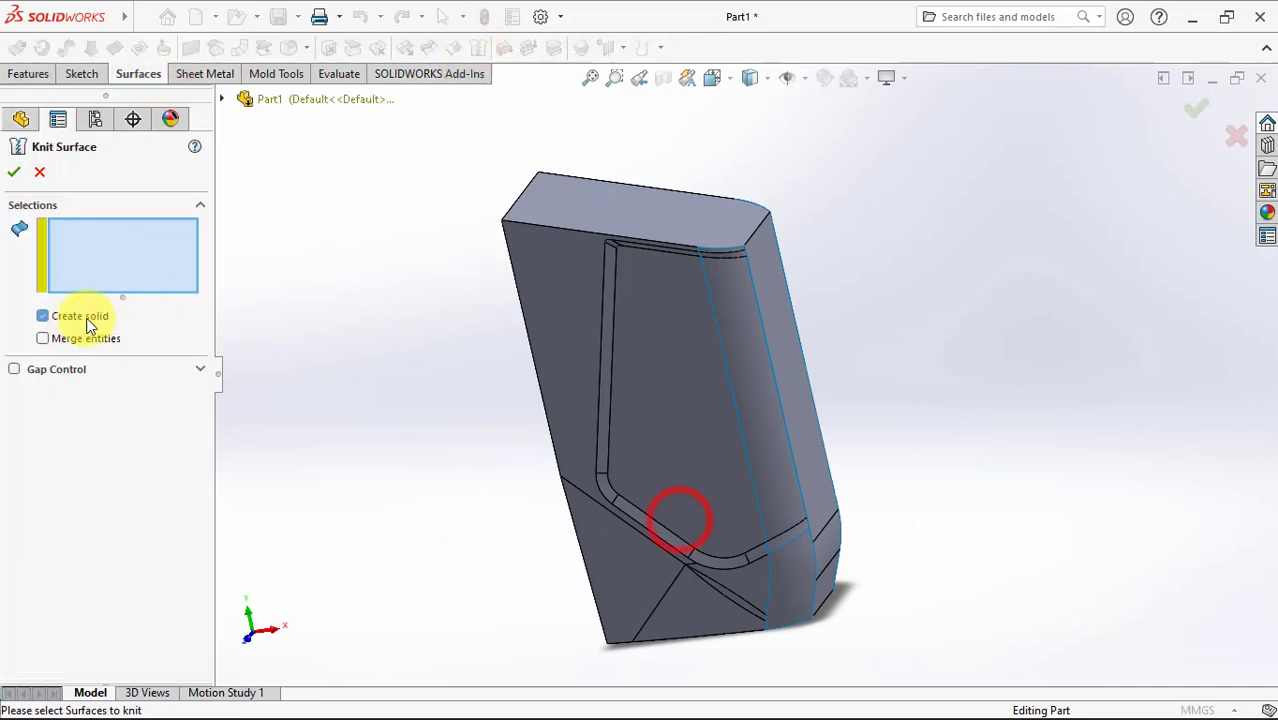
pyautogui.click(679, 518)
pyautogui.click(760, 510)
pyautogui.click(771, 498)
pyautogui.moveTo(771, 498); pyautogui.dragTo(712, 561, button='middle')
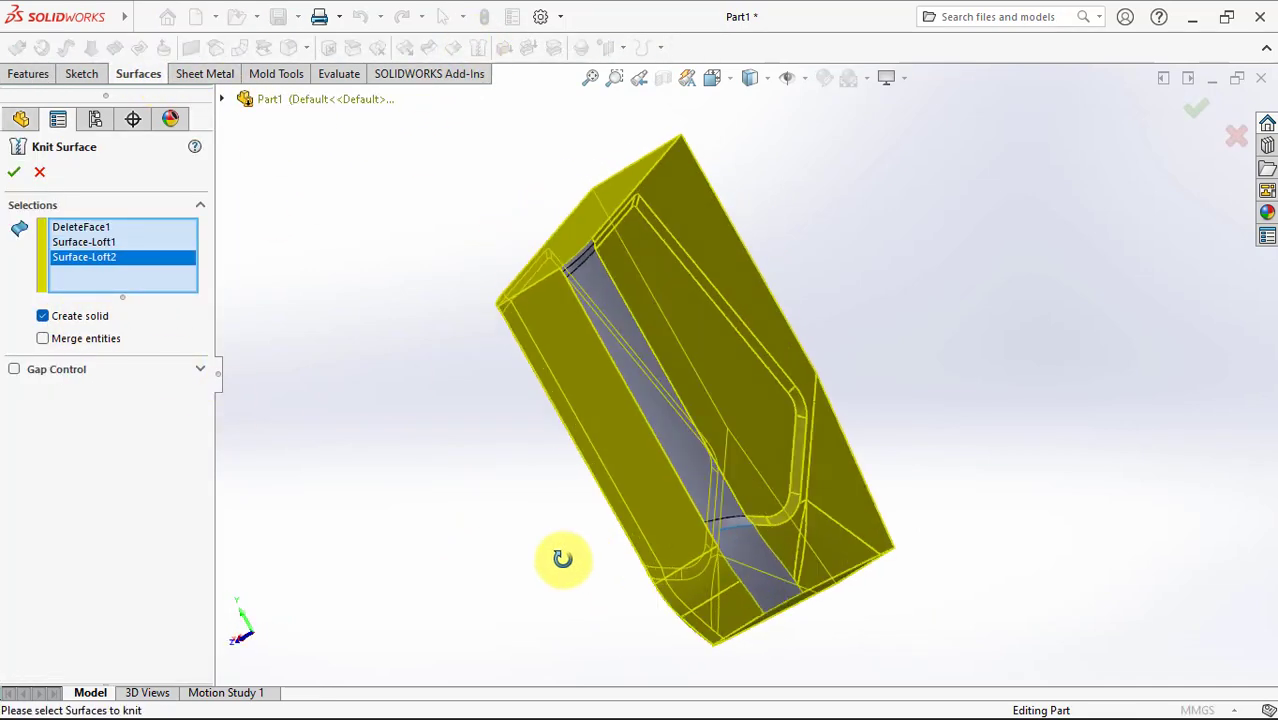
pyautogui.click(714, 568)
pyautogui.click(620, 390)
pyautogui.click(10, 172)
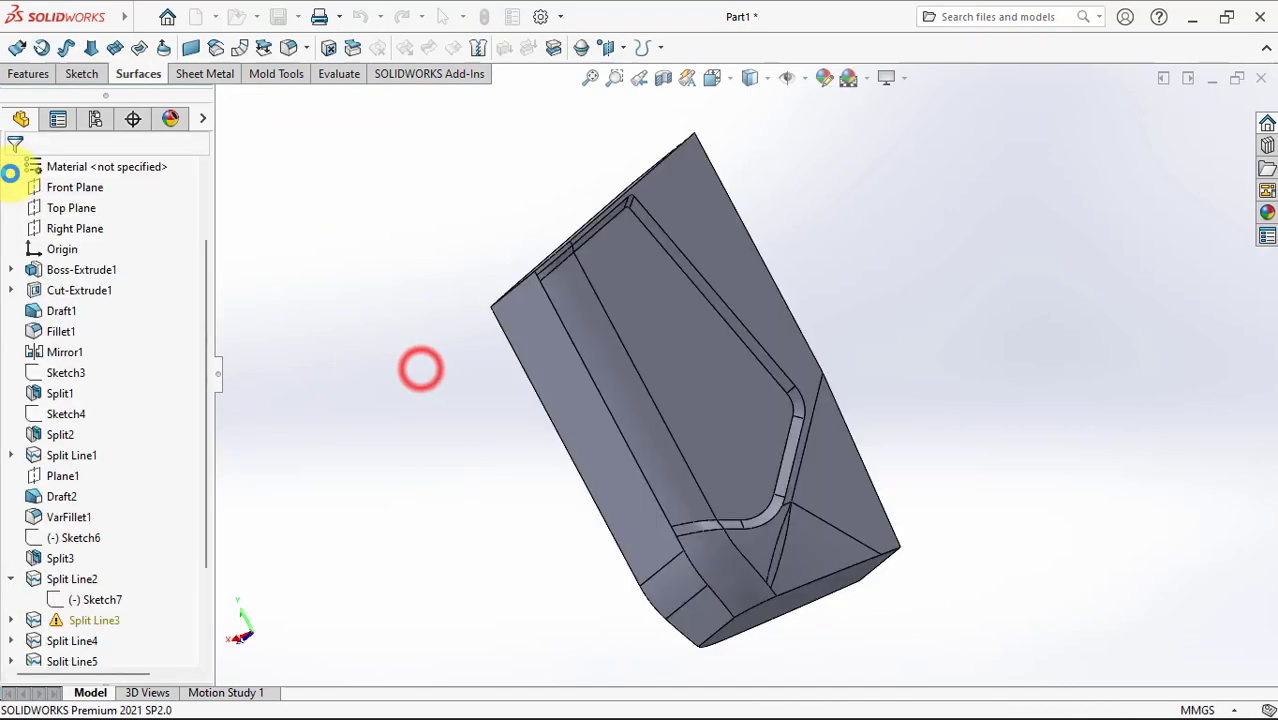
pyautogui.moveTo(371, 365)
pyautogui.mouseDown(button='middle')
pyautogui.moveTo(588, 328)
pyautogui.moveTo(425, 340)
pyautogui.mouseUp(button='middle')
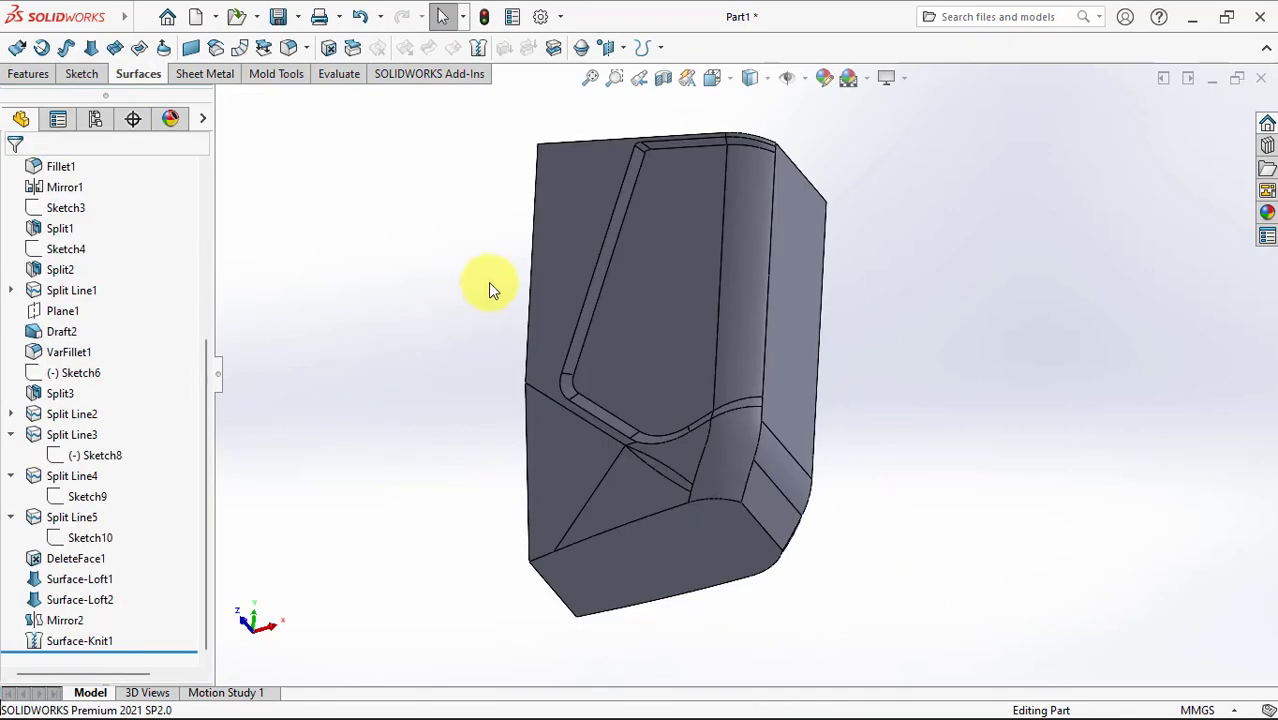
# Step: Start a sketch on the part face and offset the slanted split edge by 18 mm
pyautogui.click(558, 219)
pyautogui.click(631, 176)
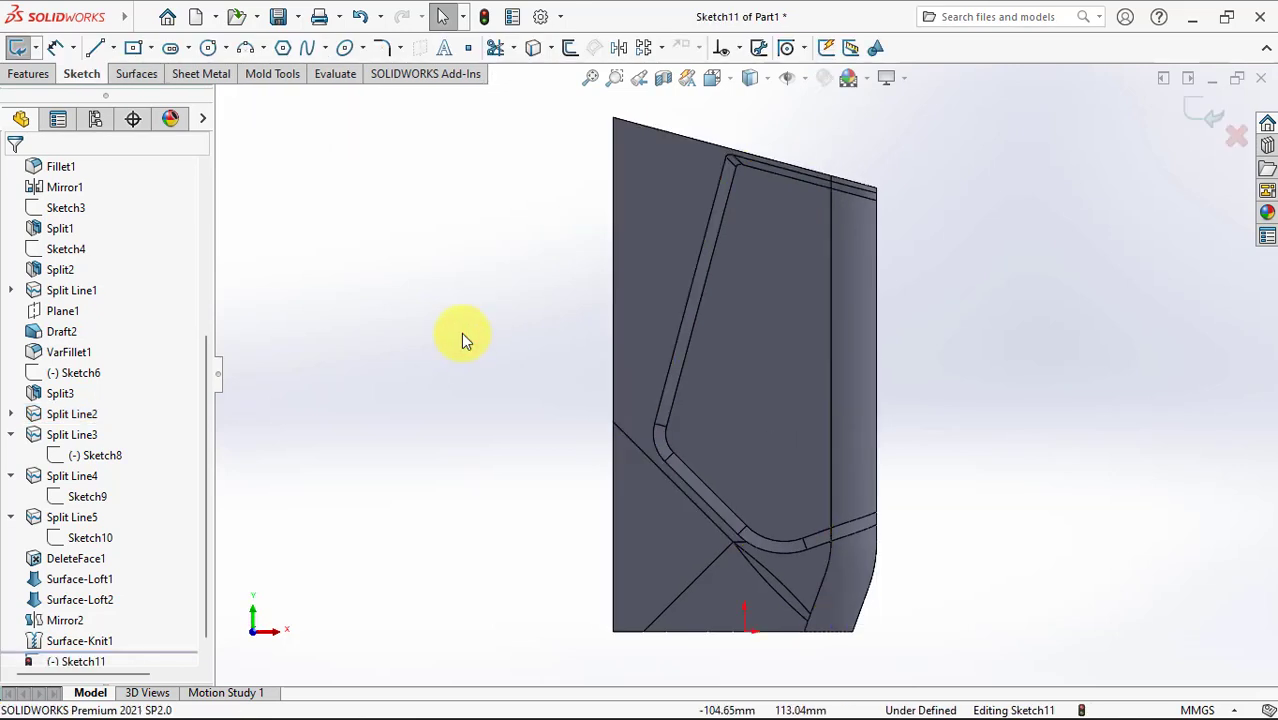
pyautogui.click(570, 48)
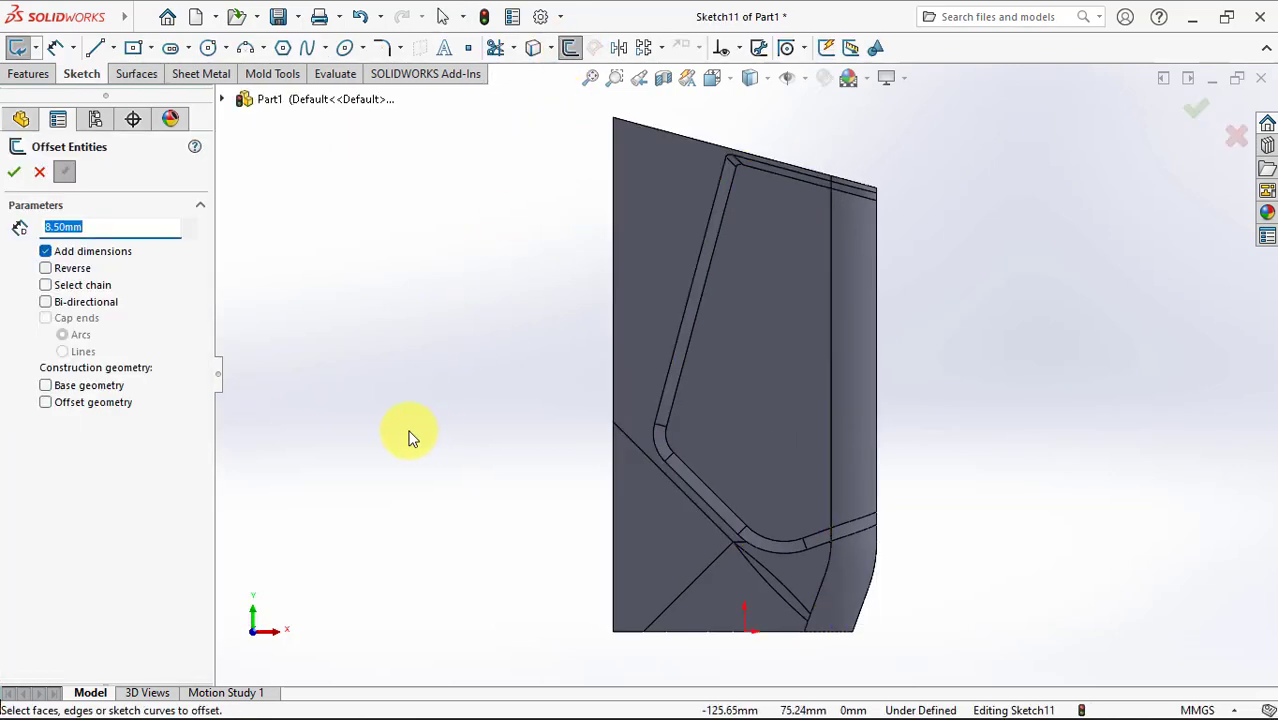
pyautogui.scroll(-2, 645, 515)
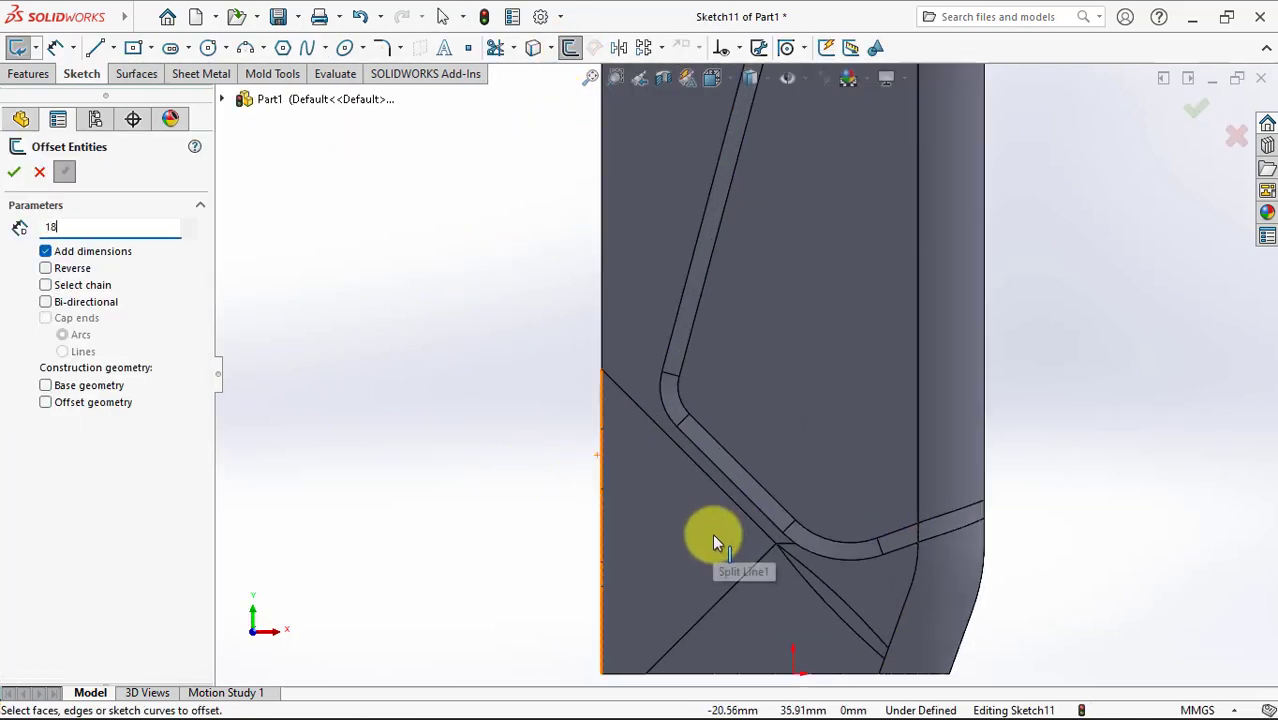
pyautogui.click(736, 506)
pyautogui.click(736, 506)
pyautogui.scroll(2, 736, 506)
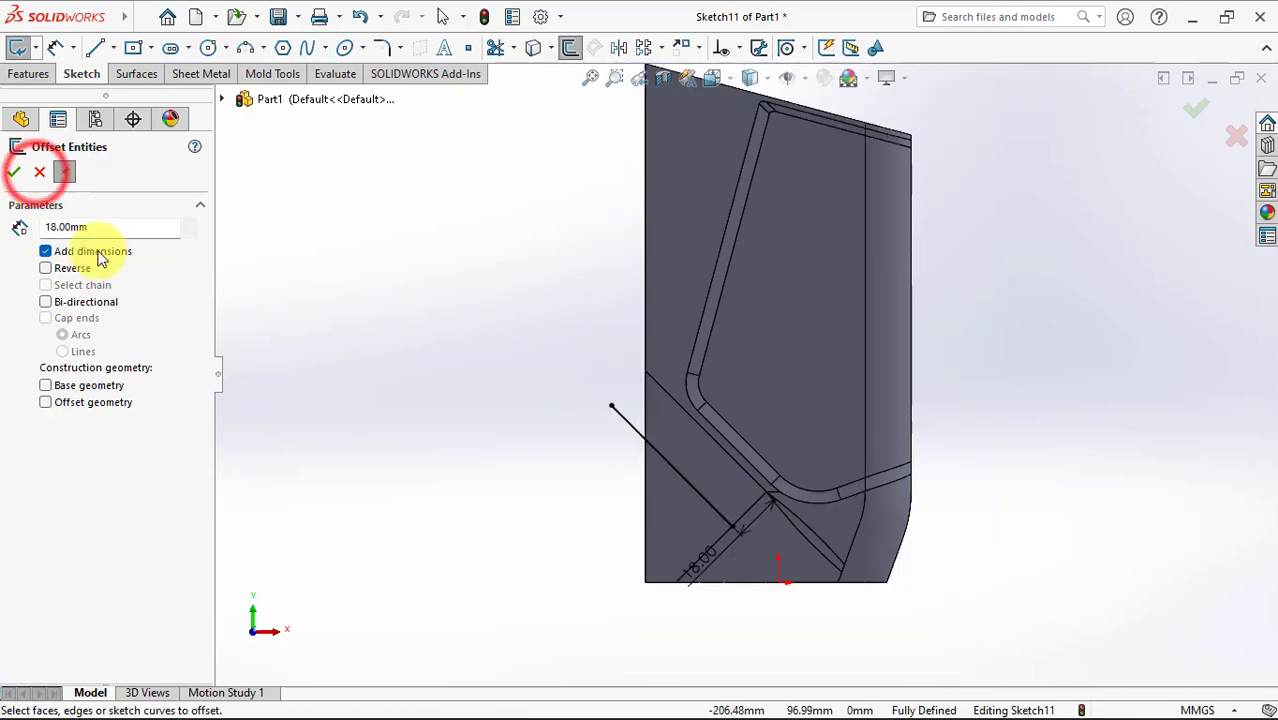
pyautogui.click(14, 171)
# Step: Draw a three-point arc from the offset line's end down to the bottom edge
pyautogui.scroll(-3, 760, 545)
pyautogui.click(700, 470)
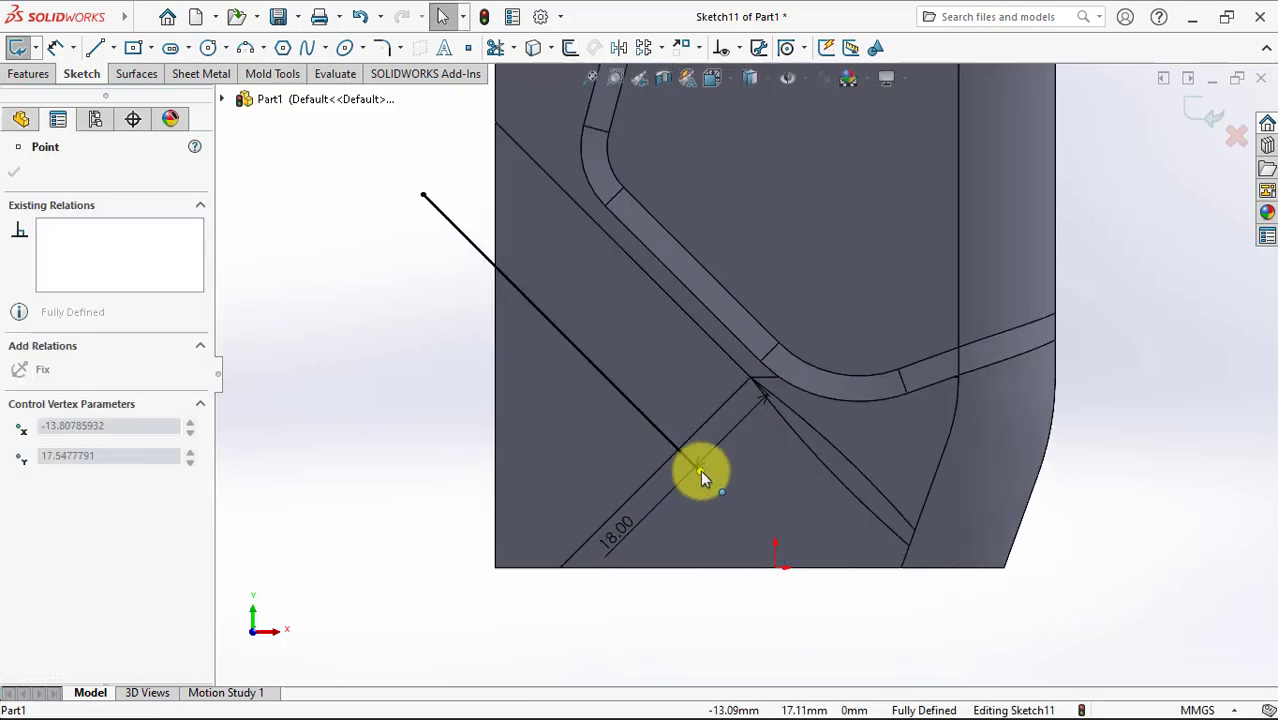
pyautogui.click(245, 47)
pyautogui.click(699, 470)
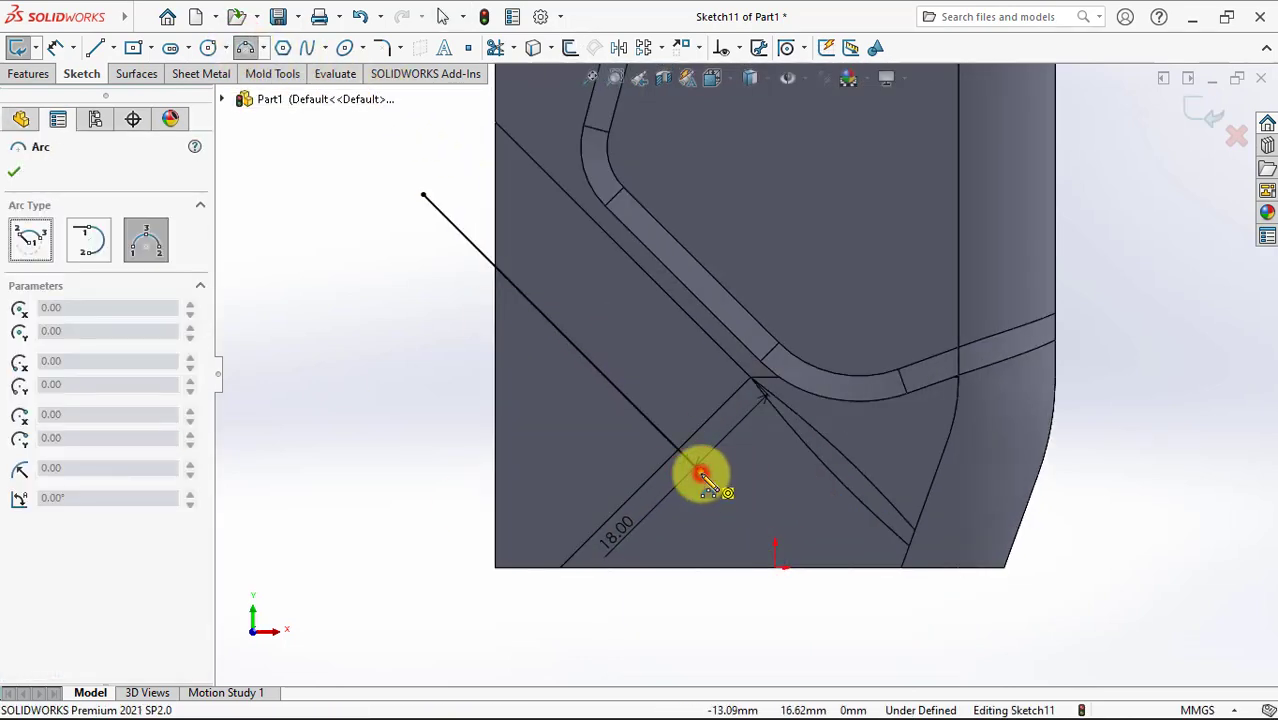
pyautogui.click(741, 560)
pyautogui.click(732, 523)
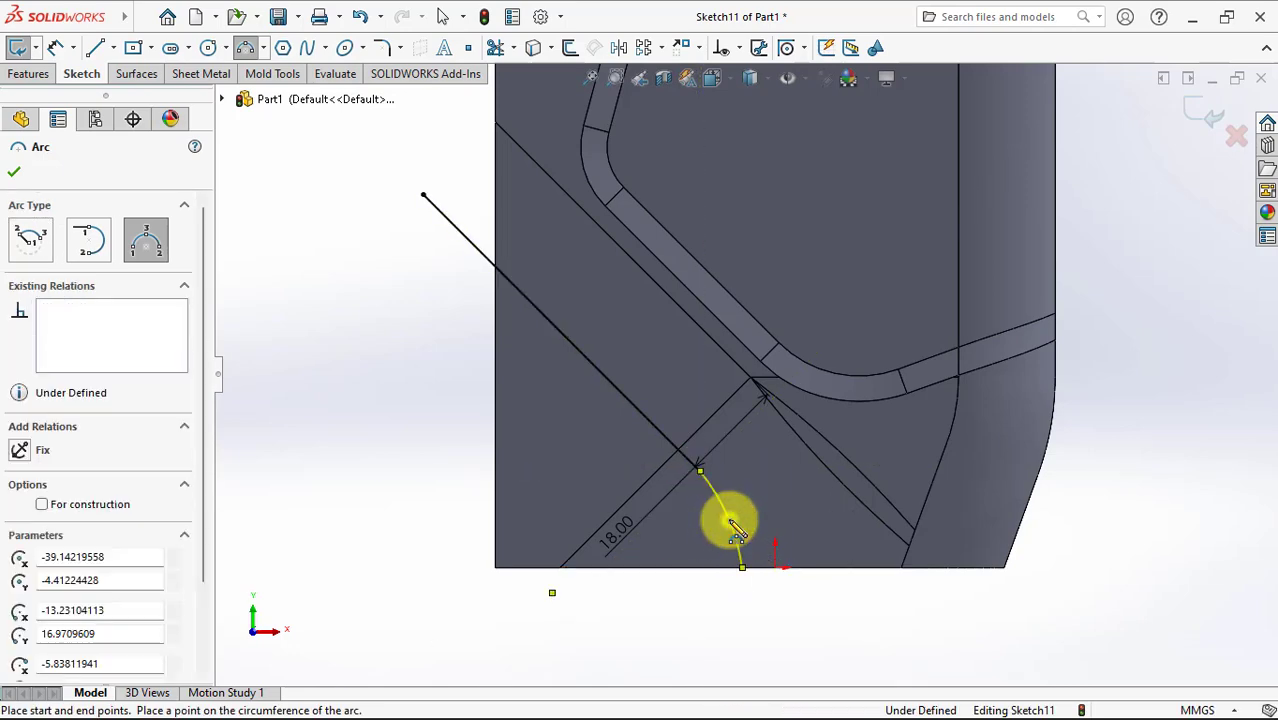
pyautogui.rightClick(740, 522)
pyautogui.click(764, 532)
# Step: Make the arc tangent to the slanted line and its endpoint coincident with the bottom edge
pyautogui.click(725, 510)
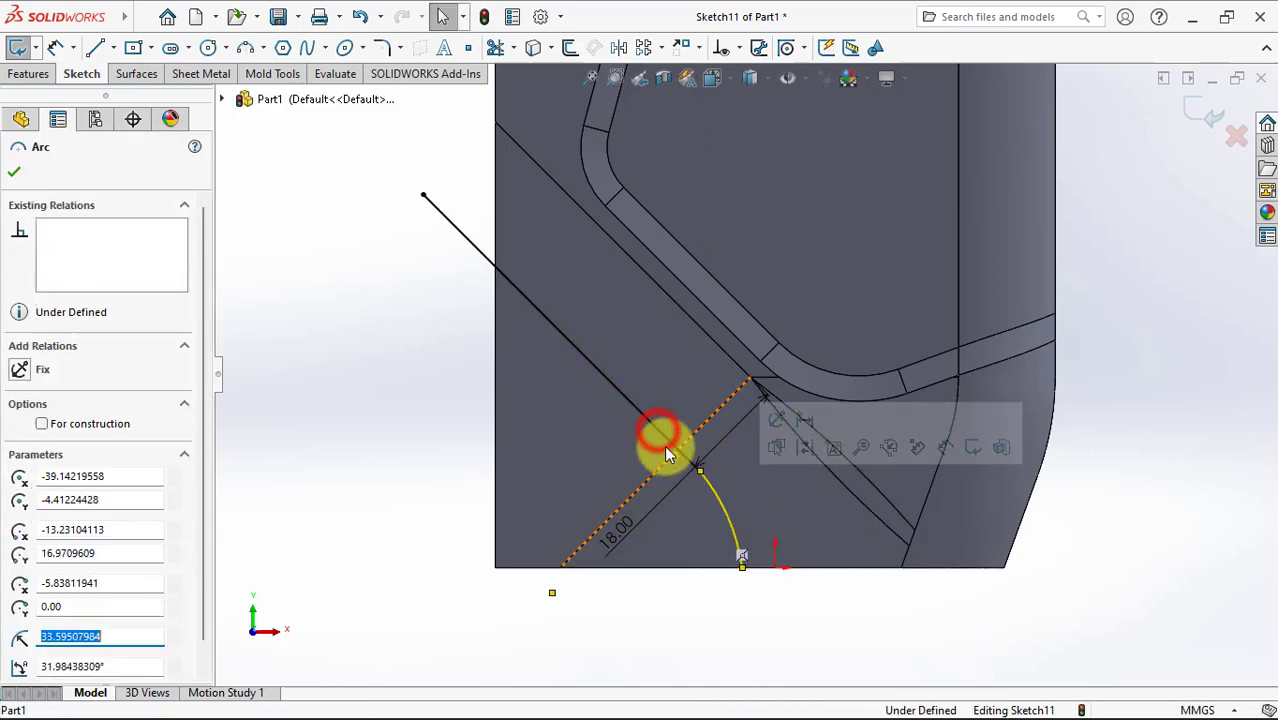
pyautogui.keyDown('ctrl'); pyautogui.click(657, 431); pyautogui.keyUp('ctrl')
pyautogui.click(710, 348)
pyautogui.click(552, 594)
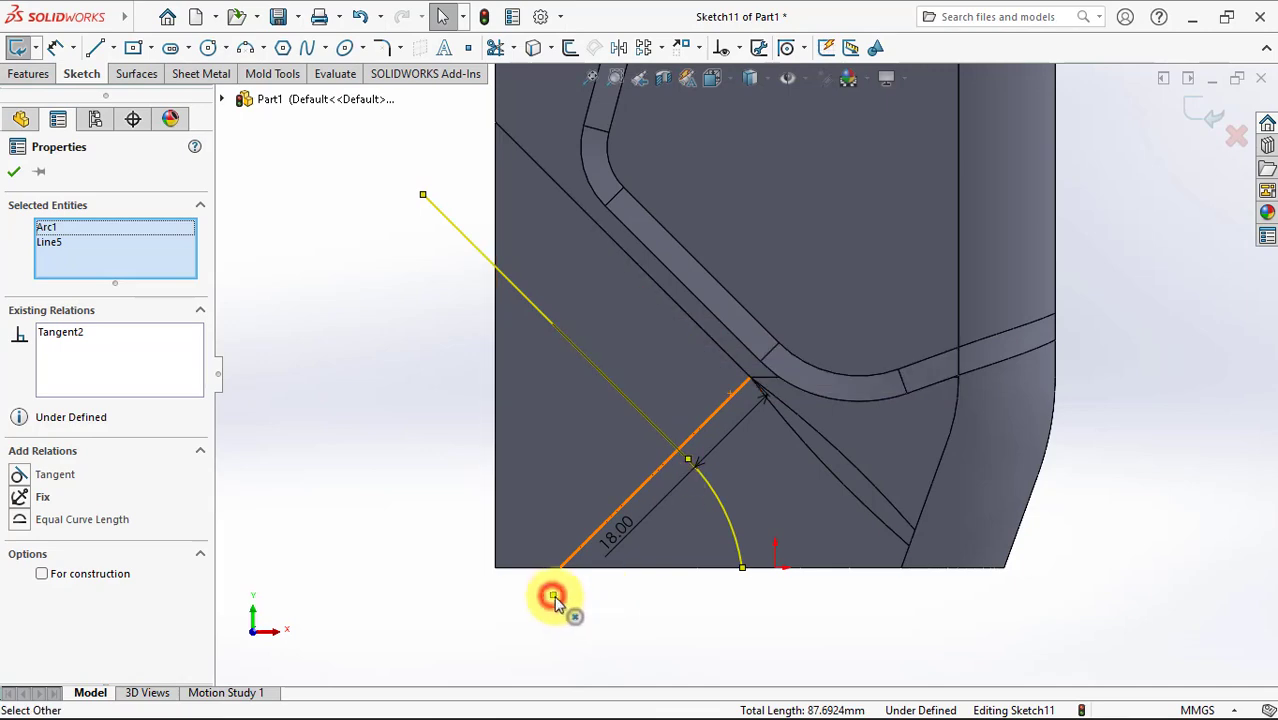
pyautogui.keyDown('ctrl'); pyautogui.click(627, 569); pyautogui.keyUp('ctrl')
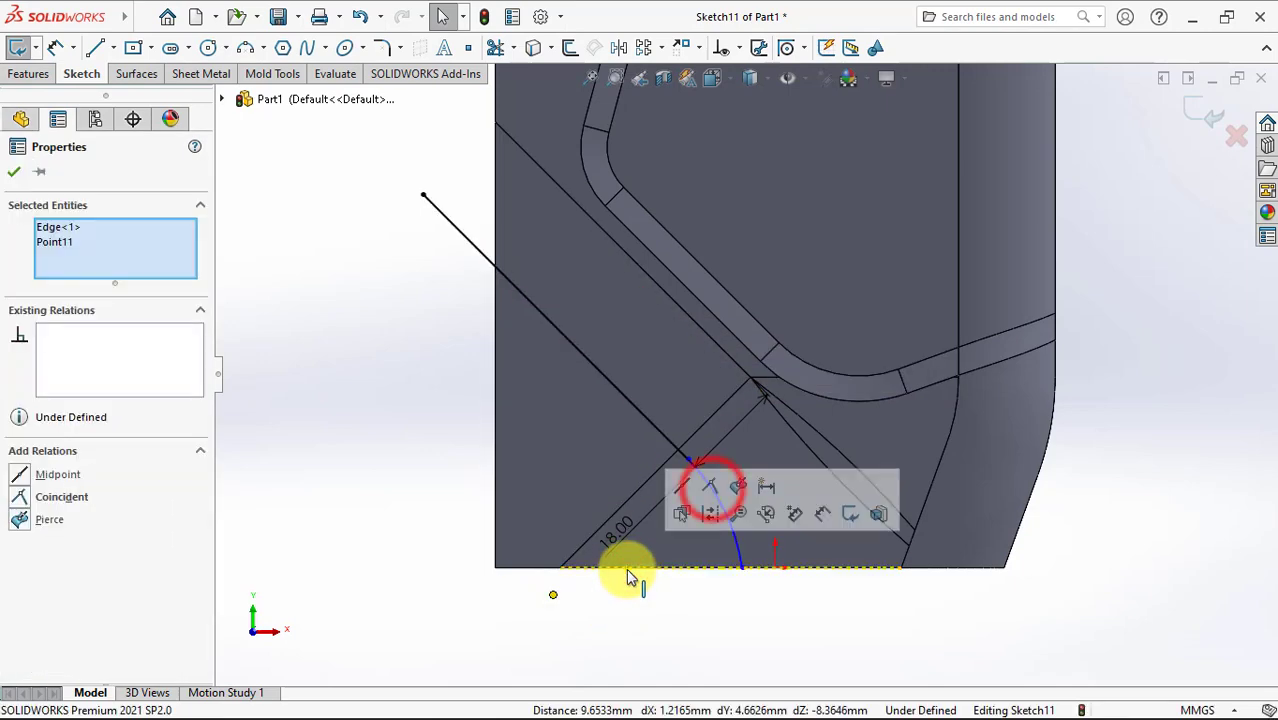
pyautogui.click(713, 488)
pyautogui.click(15, 172)
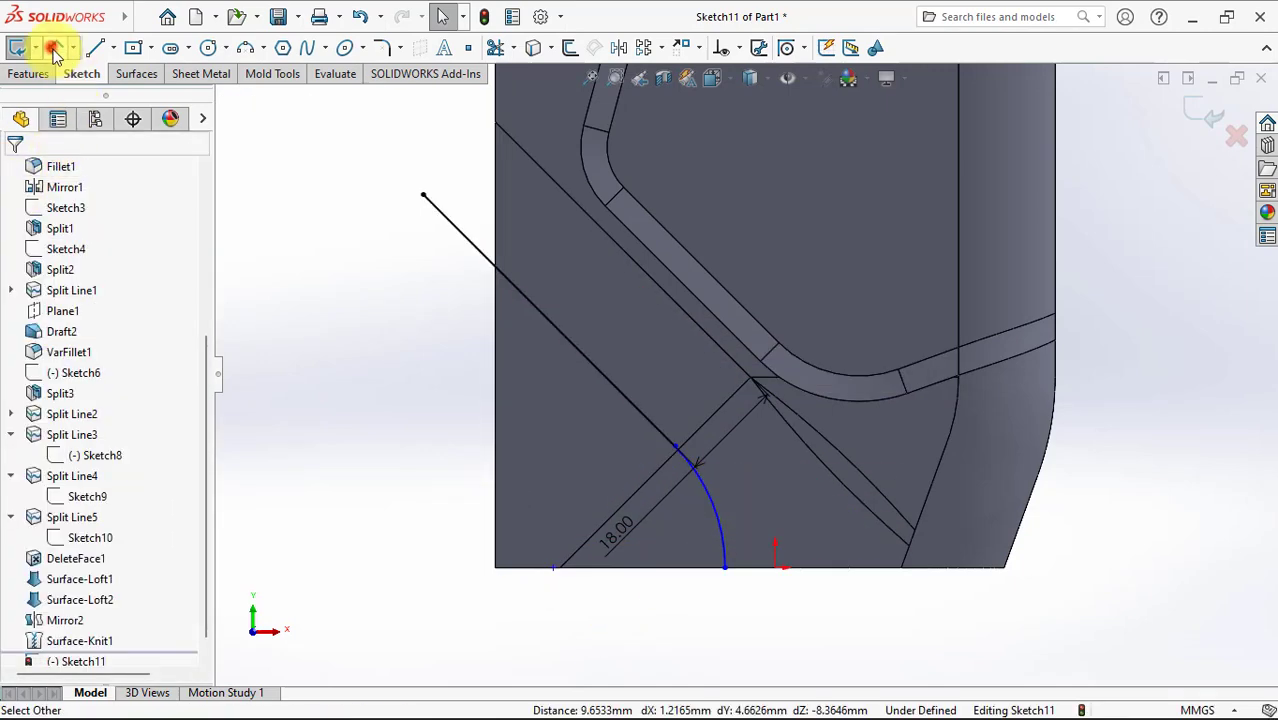
# Step: Dimension the arc's bottom endpoint 54 mm horizontally from the part's right corner
pyautogui.click(727, 569)
pyautogui.click(724, 568)
pyautogui.scroll(2, 747, 375)
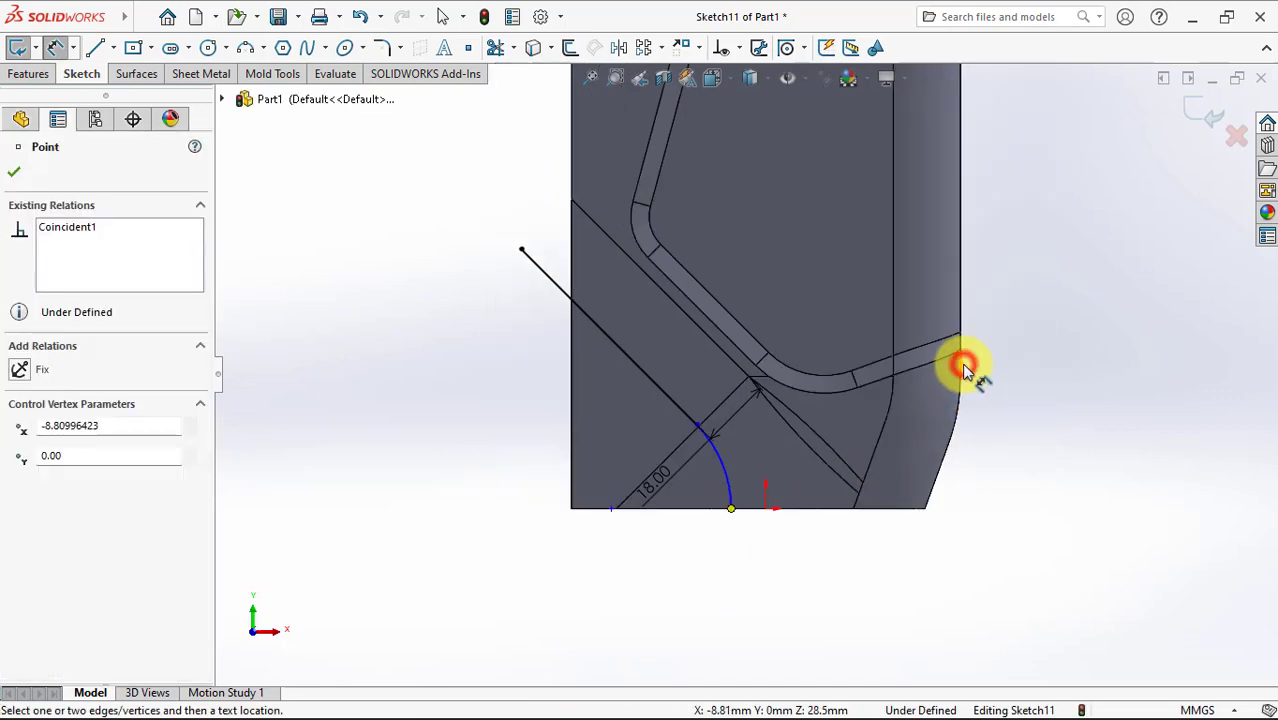
pyautogui.click(963, 370)
pyautogui.click(856, 568)
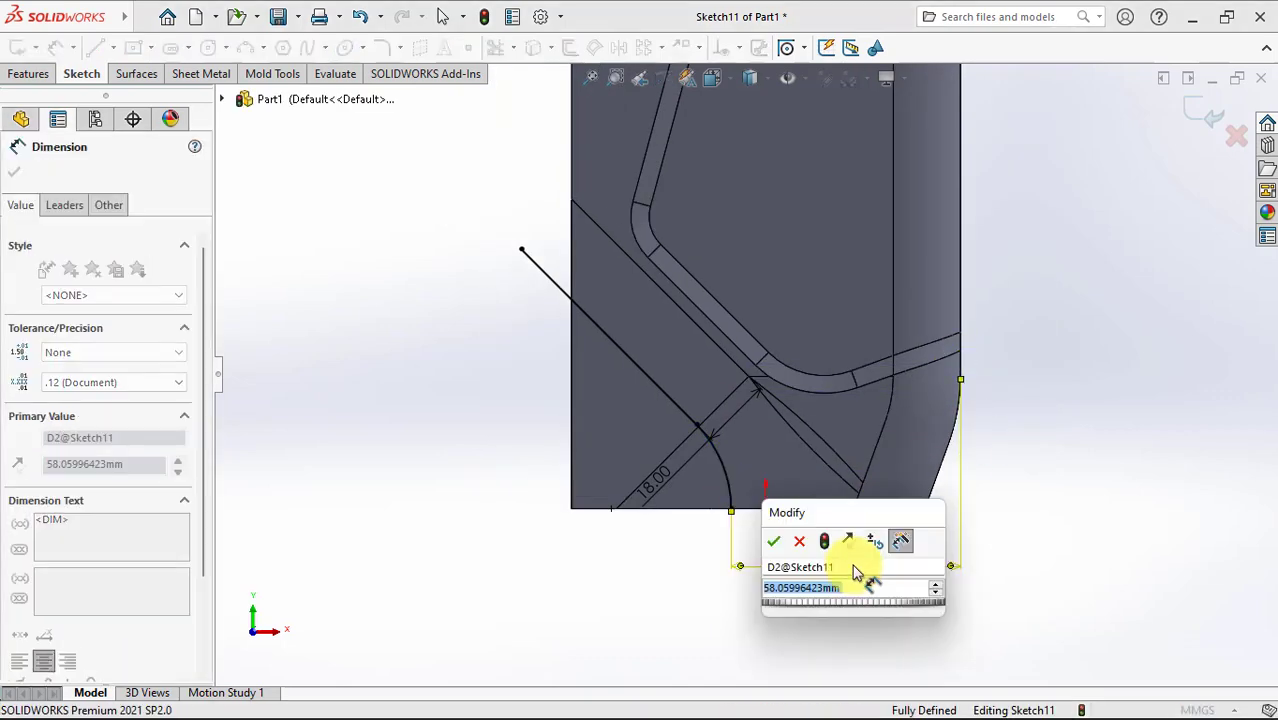
pyautogui.write('54')
pyautogui.click(774, 541)
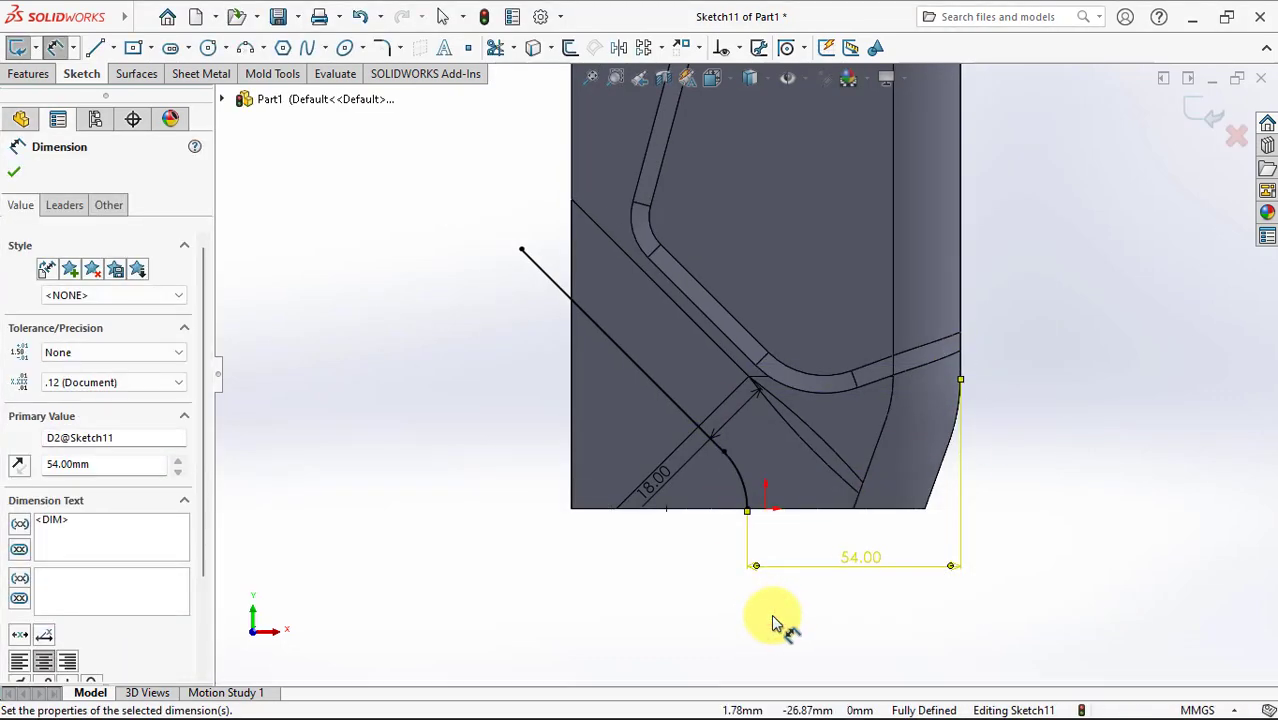
pyautogui.click(773, 622)
# Step: Offset the line-and-arc chain by 17 mm and exit the sketch
pyautogui.click(570, 47)
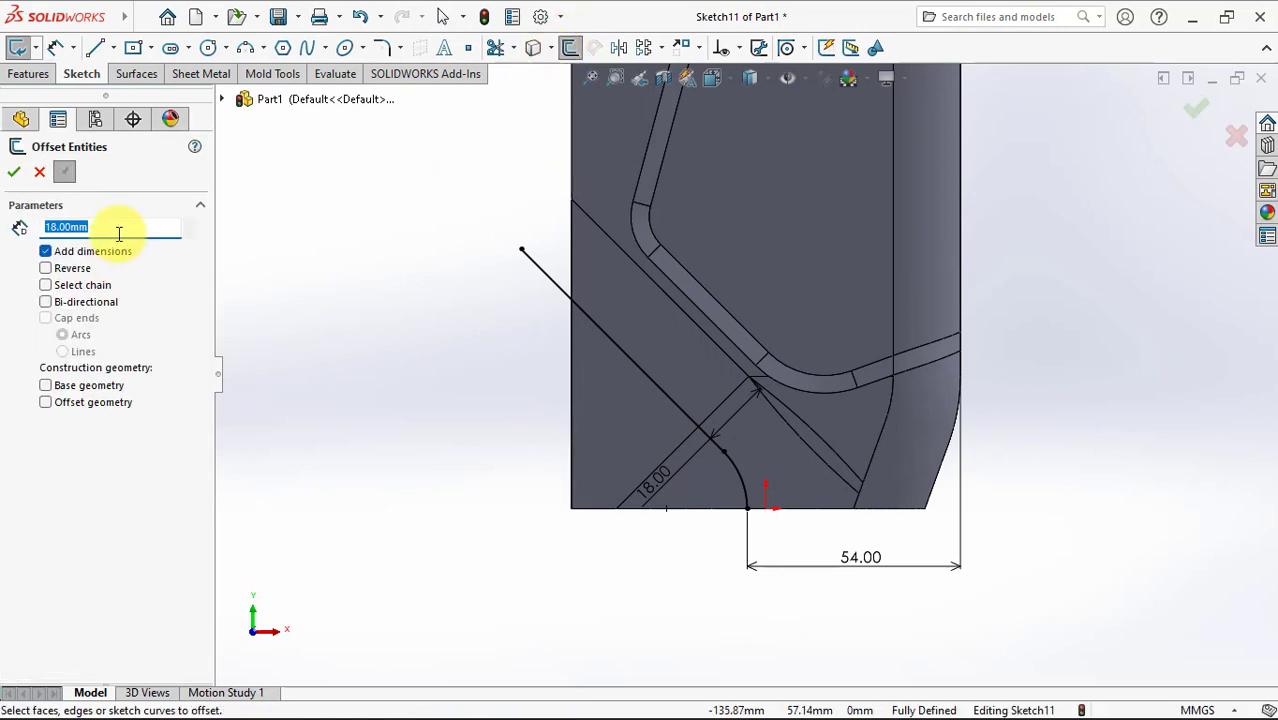
pyautogui.write('17')
pyautogui.click(47, 286)
pyautogui.click(676, 412)
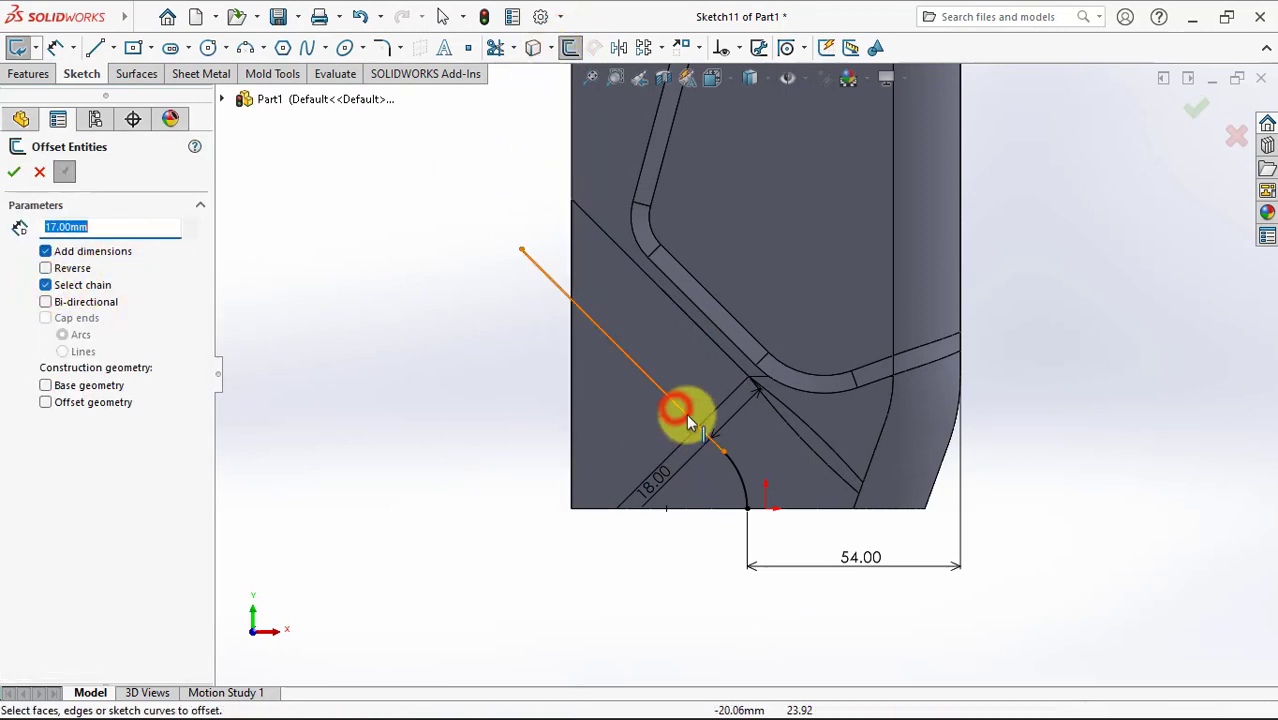
pyautogui.click(675, 412)
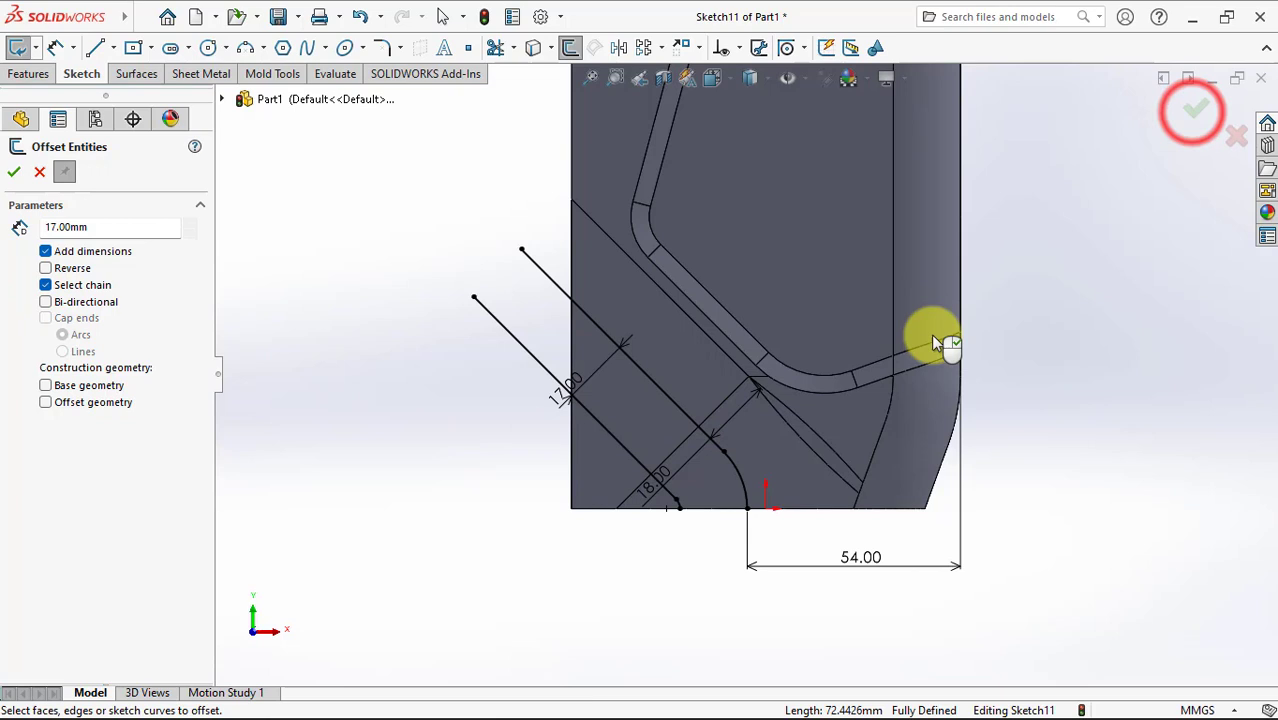
pyautogui.click(1196, 108)
pyautogui.click(33, 80)
pyautogui.click(638, 47)
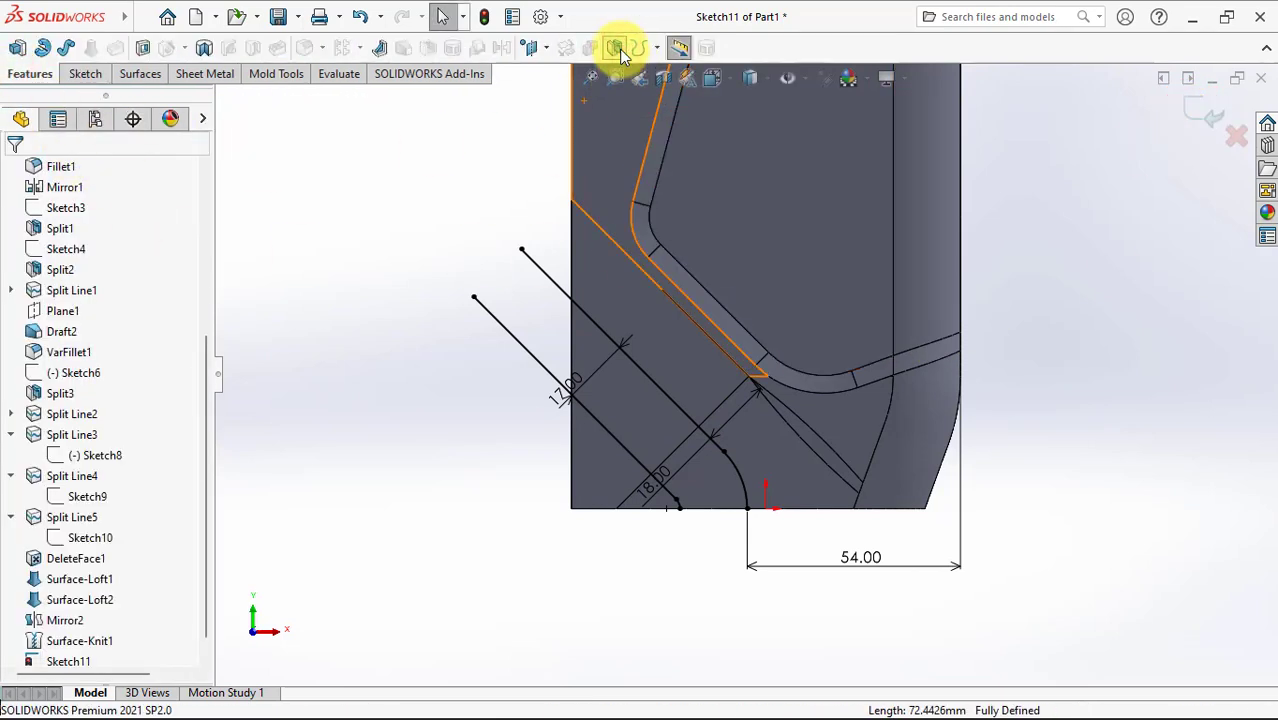
# Step: Split Surface-Knit1 along Sketch11 into three cut bodies
pyautogui.click(619, 49)
pyautogui.click(105, 443)
pyautogui.click(699, 362)
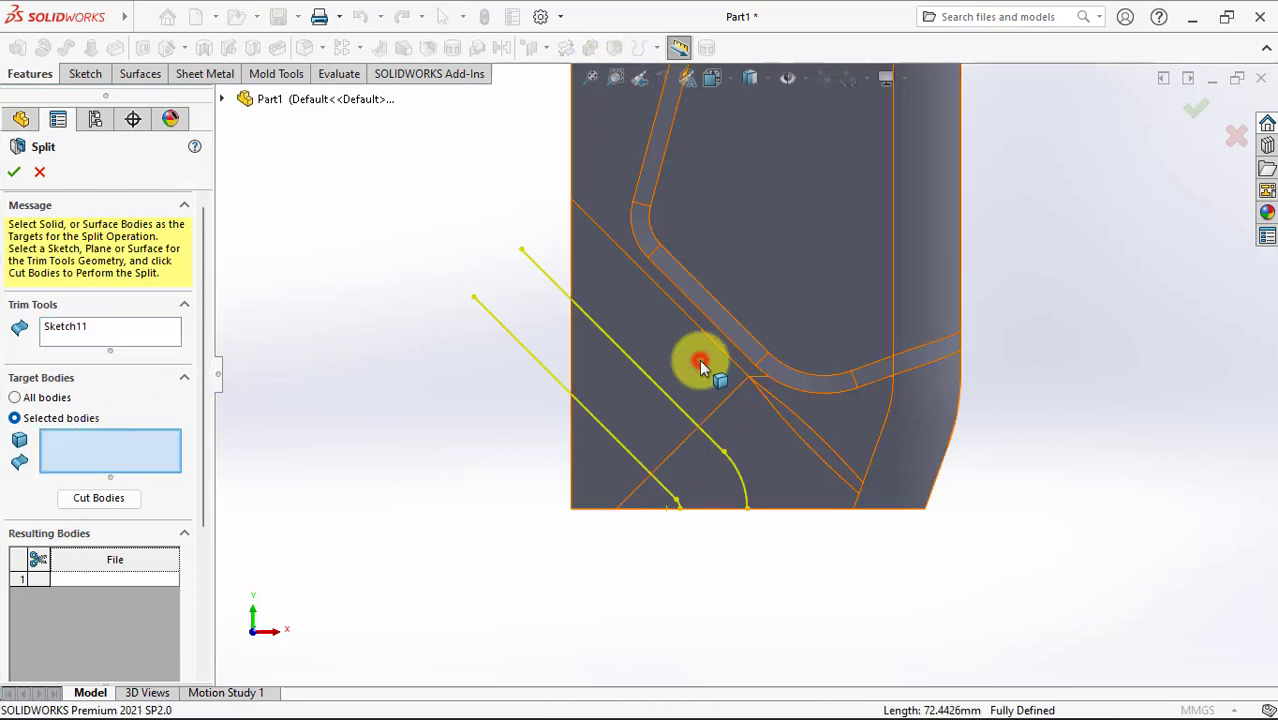
pyautogui.click(95, 499)
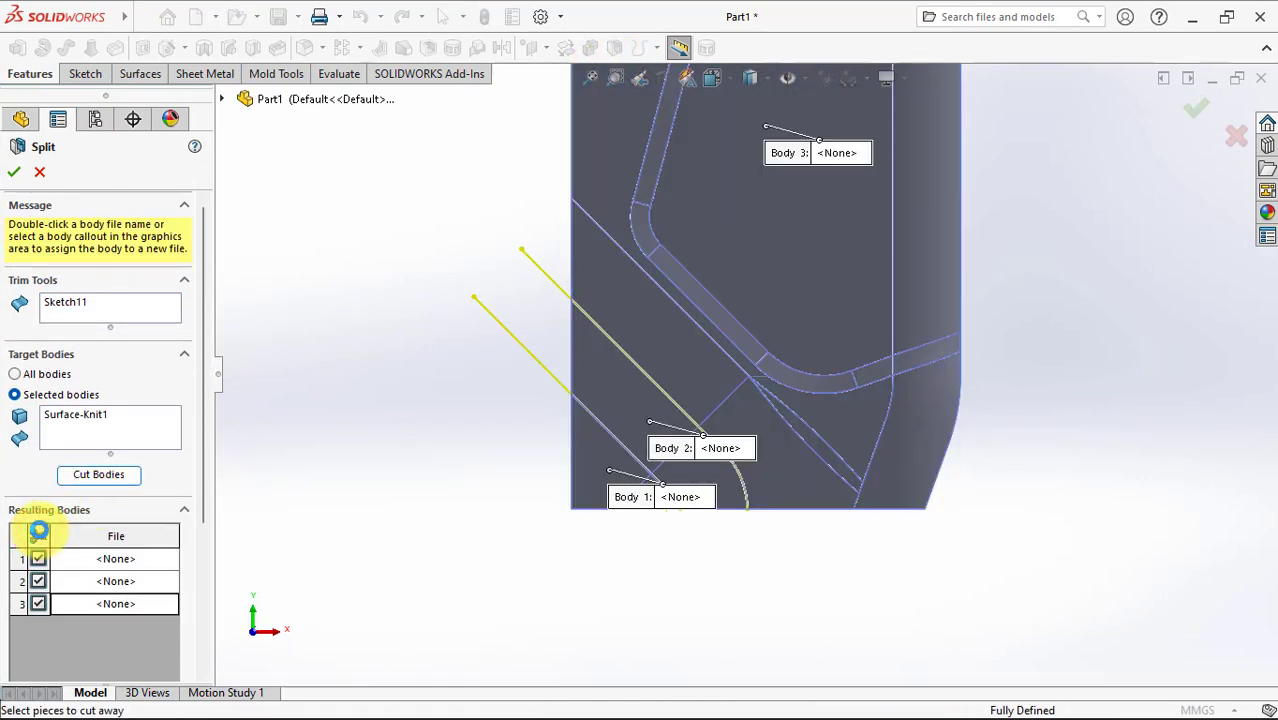
pyautogui.scroll(-3, 85, 562)
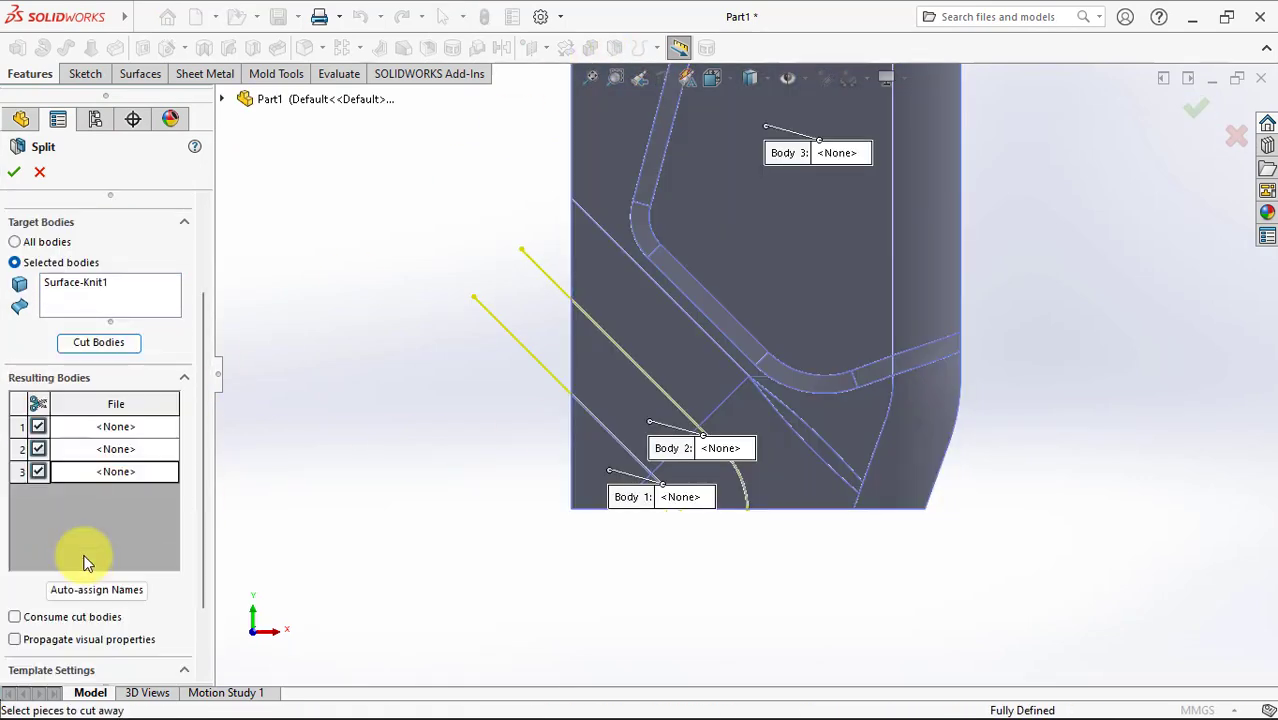
pyautogui.click(14, 172)
pyautogui.click(462, 468)
# Step: Hide Sketch11 and orbit the model to view the split pieces
pyautogui.click(533, 358)
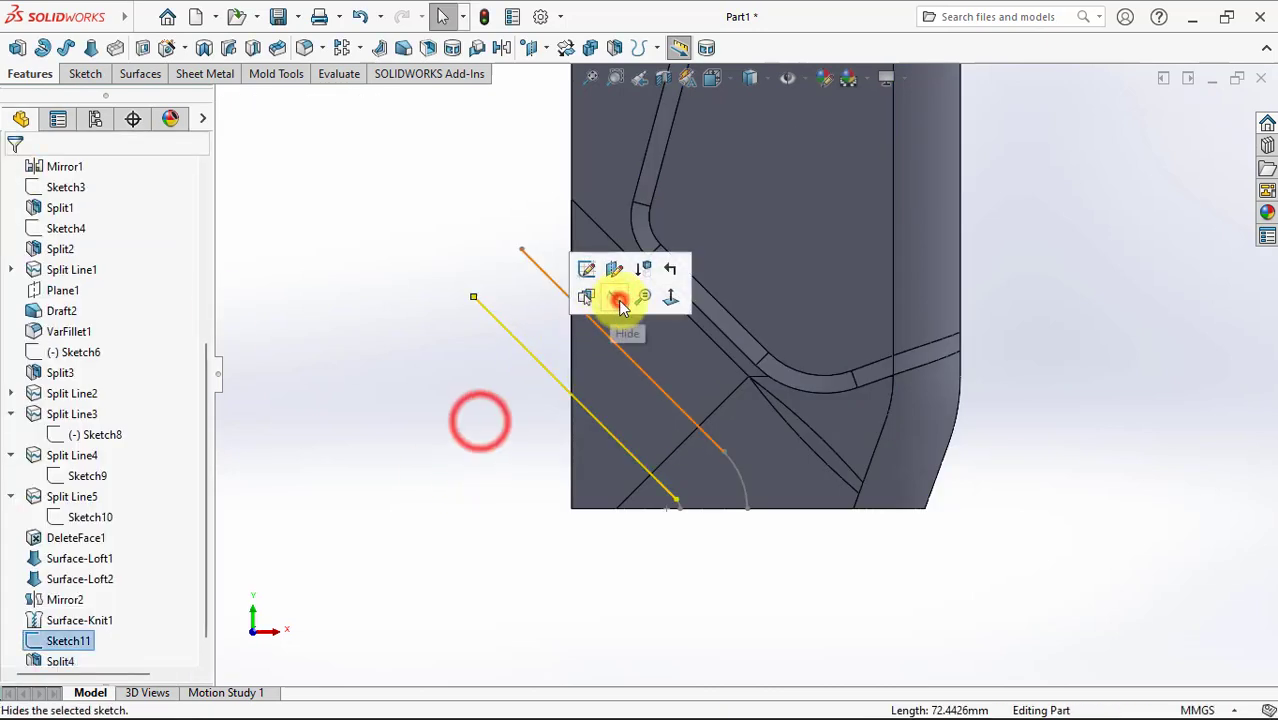
pyautogui.click(616, 302)
pyautogui.moveTo(485, 459); pyautogui.dragTo(463, 326, button='middle')
pyautogui.scroll(-2, 463, 326)
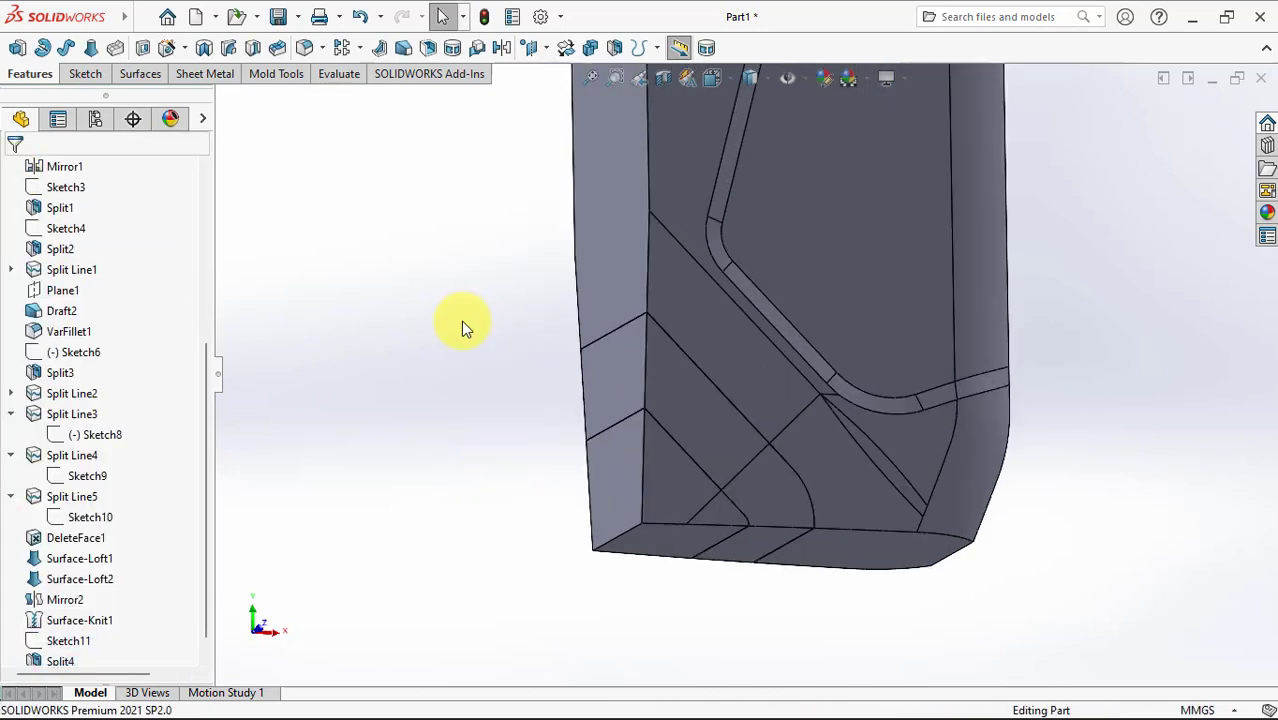
pyautogui.moveTo(213, 595); pyautogui.dragTo(209, 650)
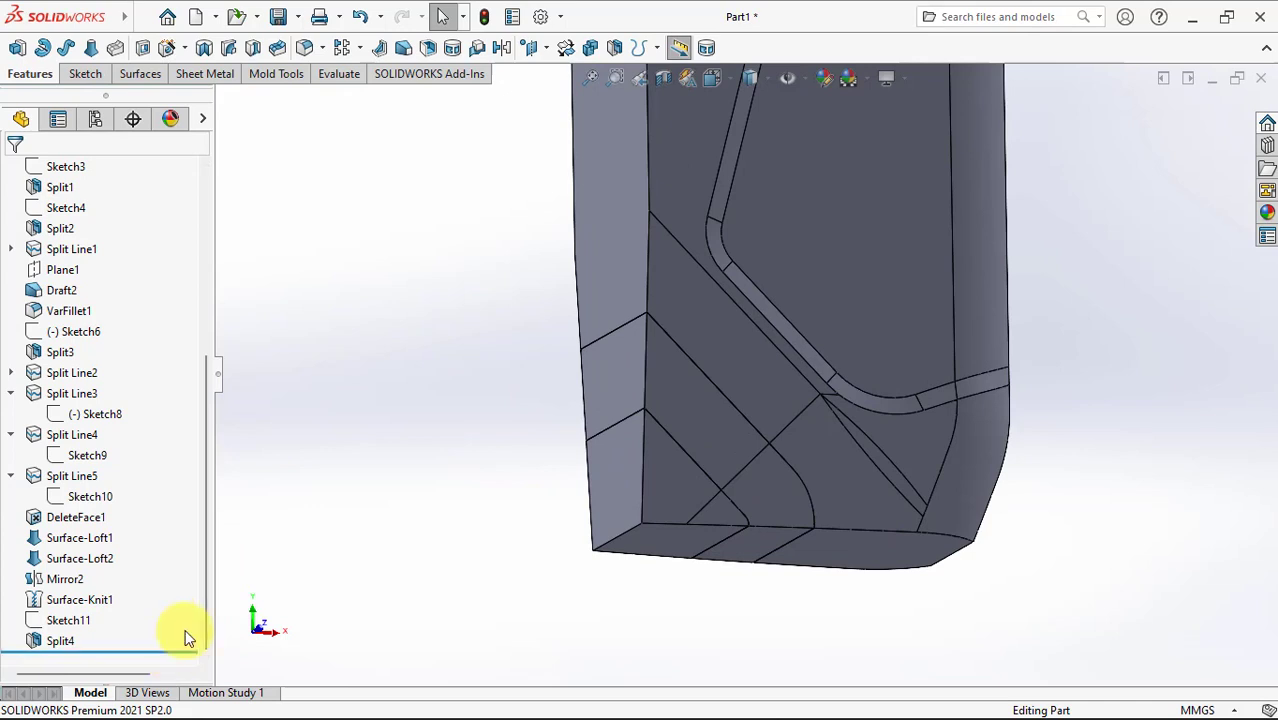
# Step: Offset eight corner-piece faces by 2.00mm with Move Face
pyautogui.click(297, 79)
pyautogui.click(291, 50)
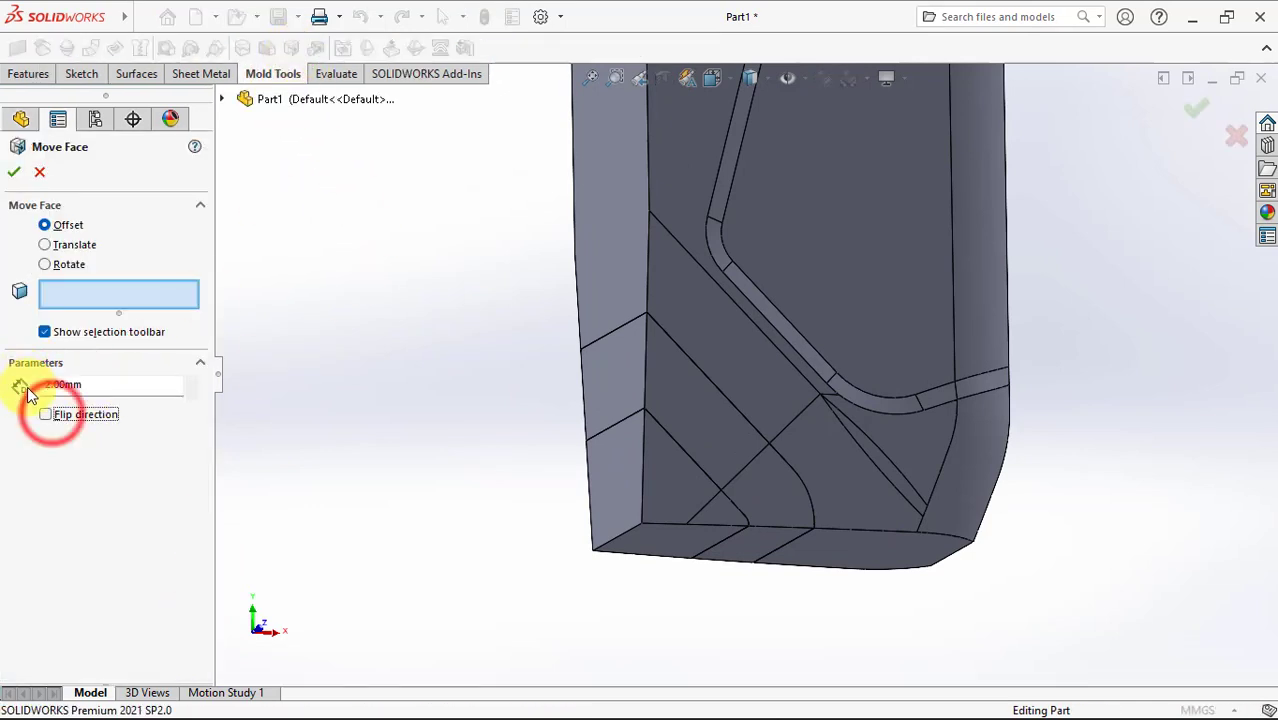
pyautogui.click(714, 432)
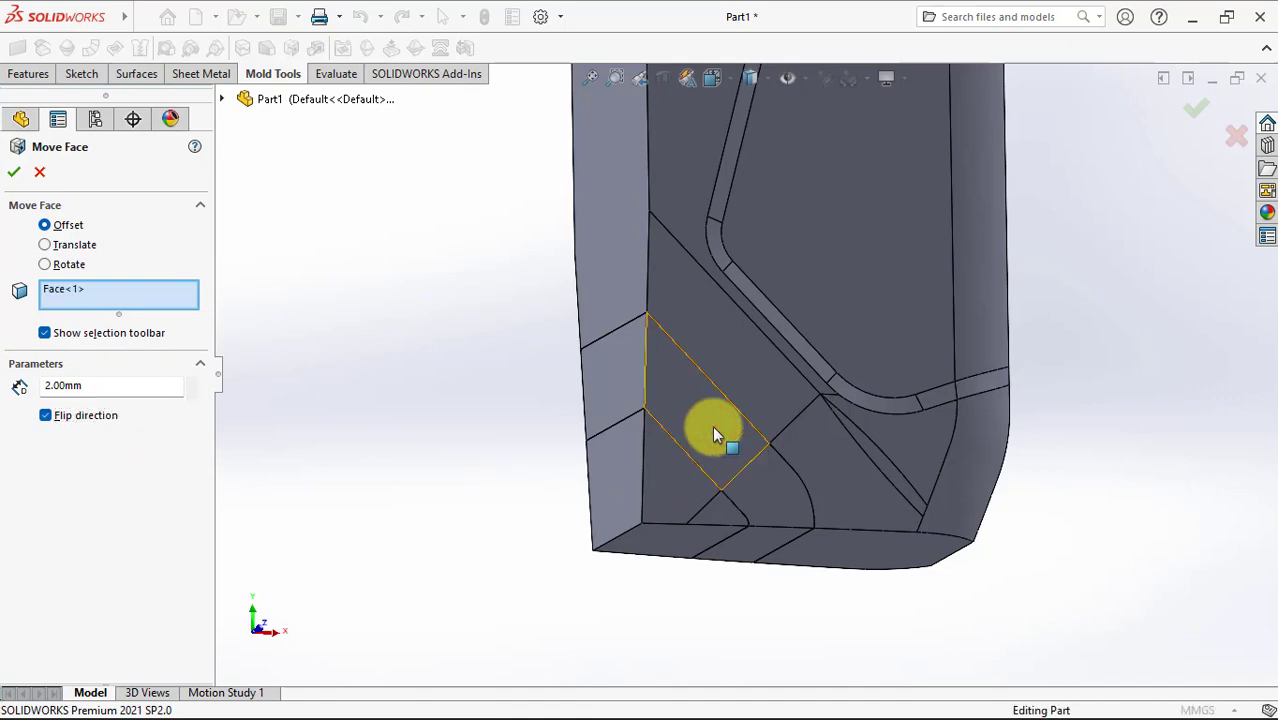
pyautogui.click(755, 490)
pyautogui.click(679, 489)
pyautogui.click(700, 500)
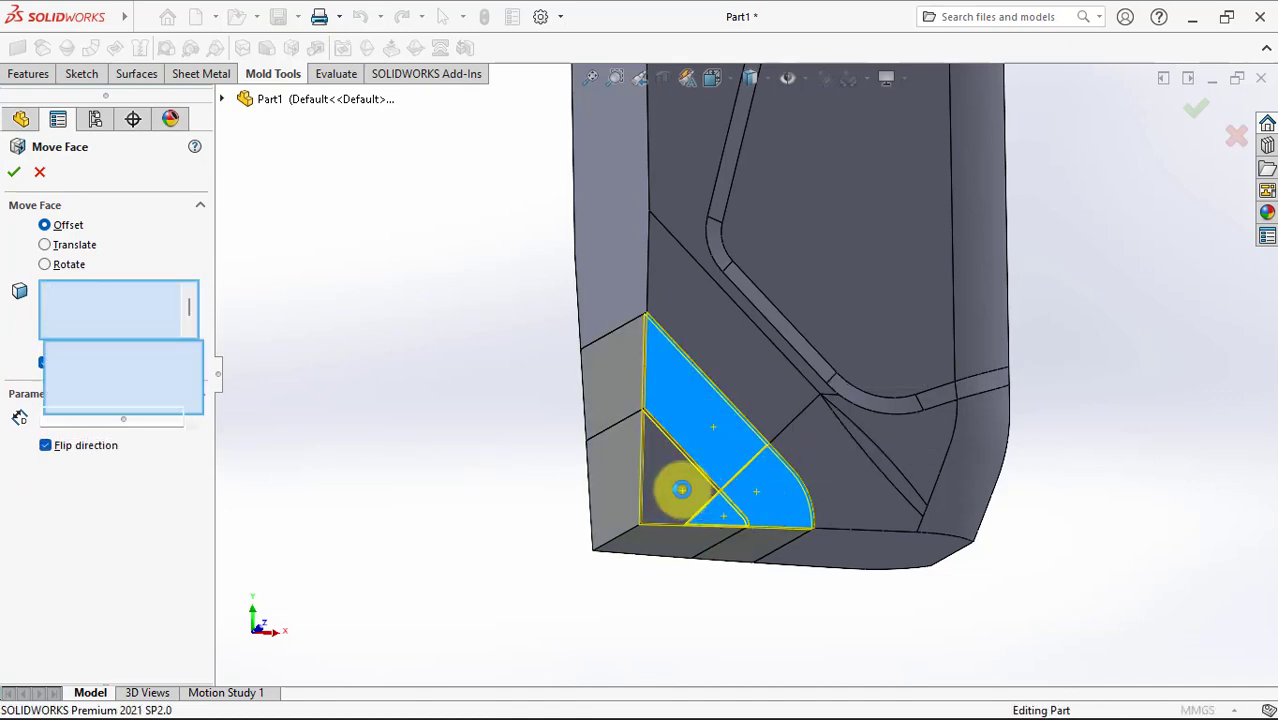
pyautogui.moveTo(679, 491)
pyautogui.mouseDown(button='middle')
pyautogui.moveTo(819, 445)
pyautogui.moveTo(582, 499)
pyautogui.mouseUp(button='middle')
pyautogui.click(565, 527)
pyautogui.click(516, 500)
pyautogui.click(516, 474)
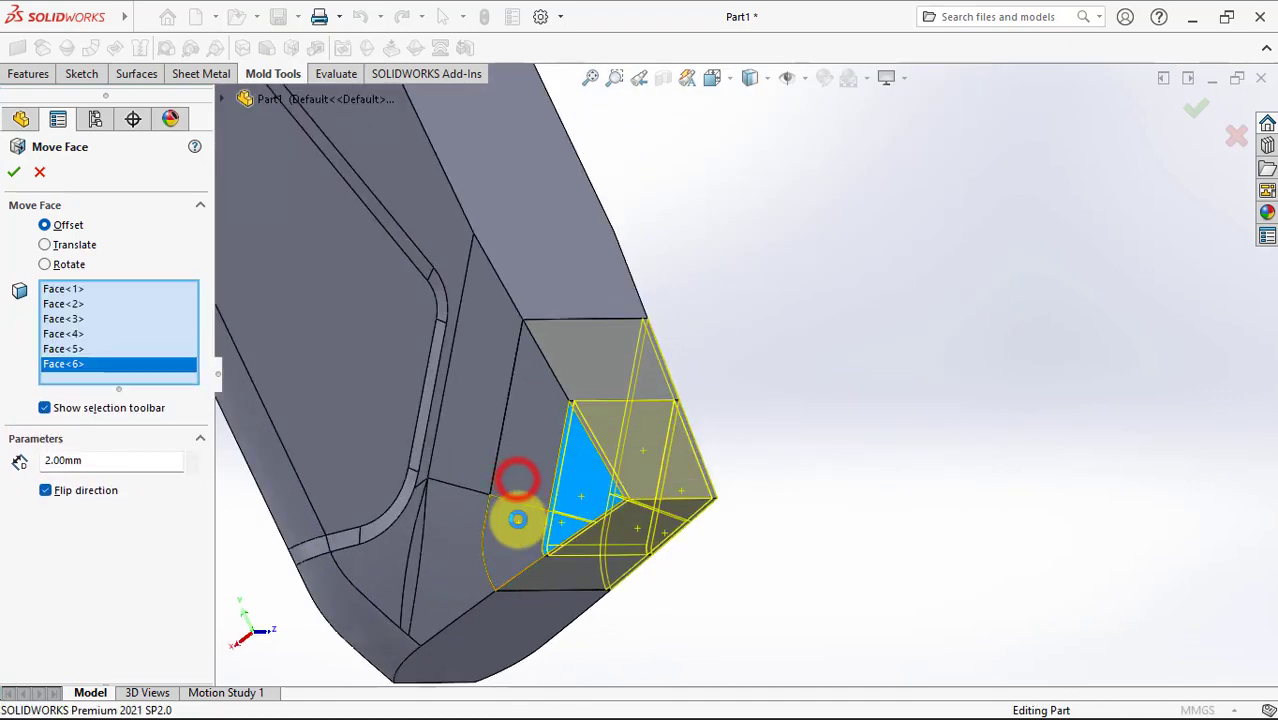
pyautogui.click(519, 479)
pyautogui.click(15, 173)
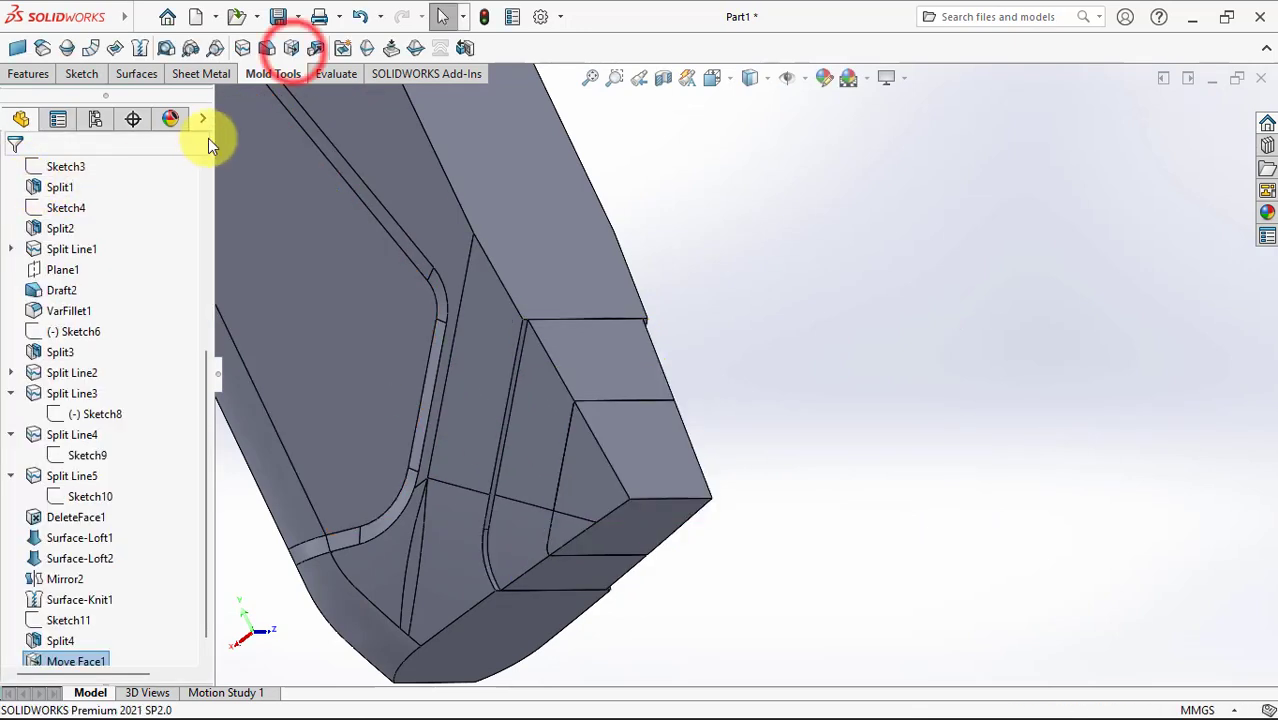
# Step: Offset three more corner-piece faces with a second Move Face
pyautogui.click(289, 47)
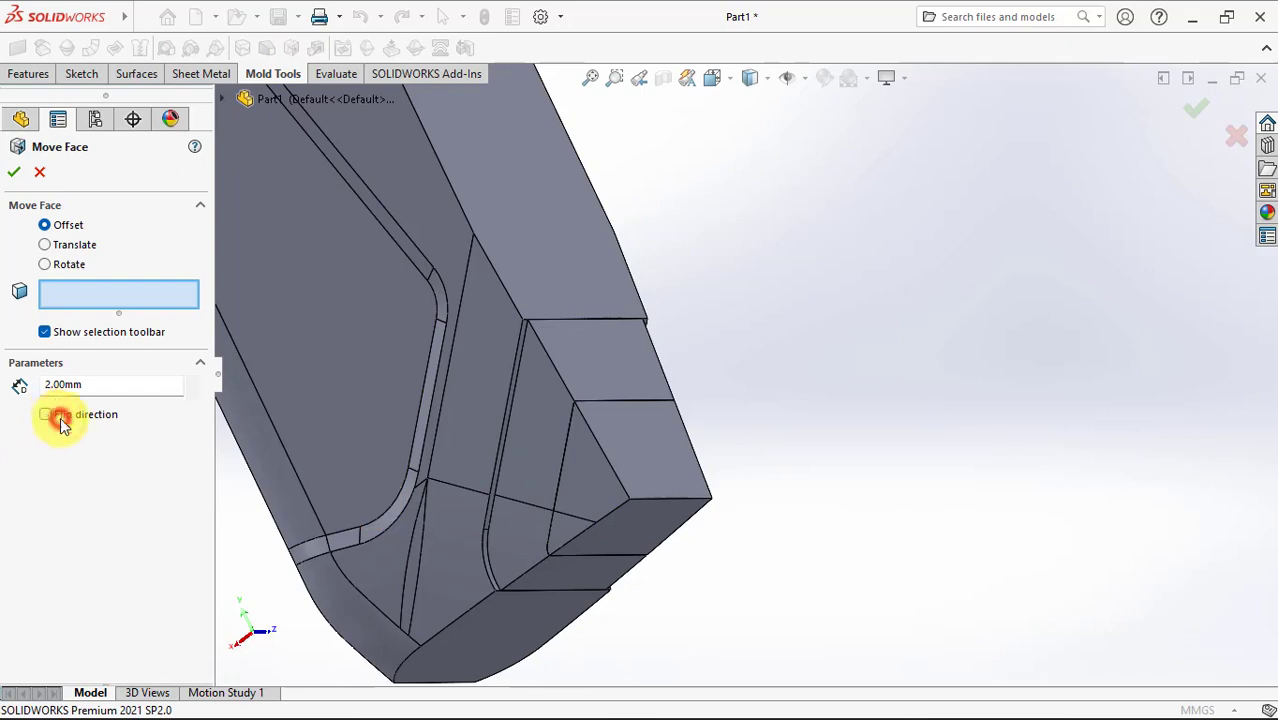
pyautogui.click(574, 489)
pyautogui.click(574, 492)
pyautogui.moveTo(574, 489); pyautogui.dragTo(382, 537, button='middle')
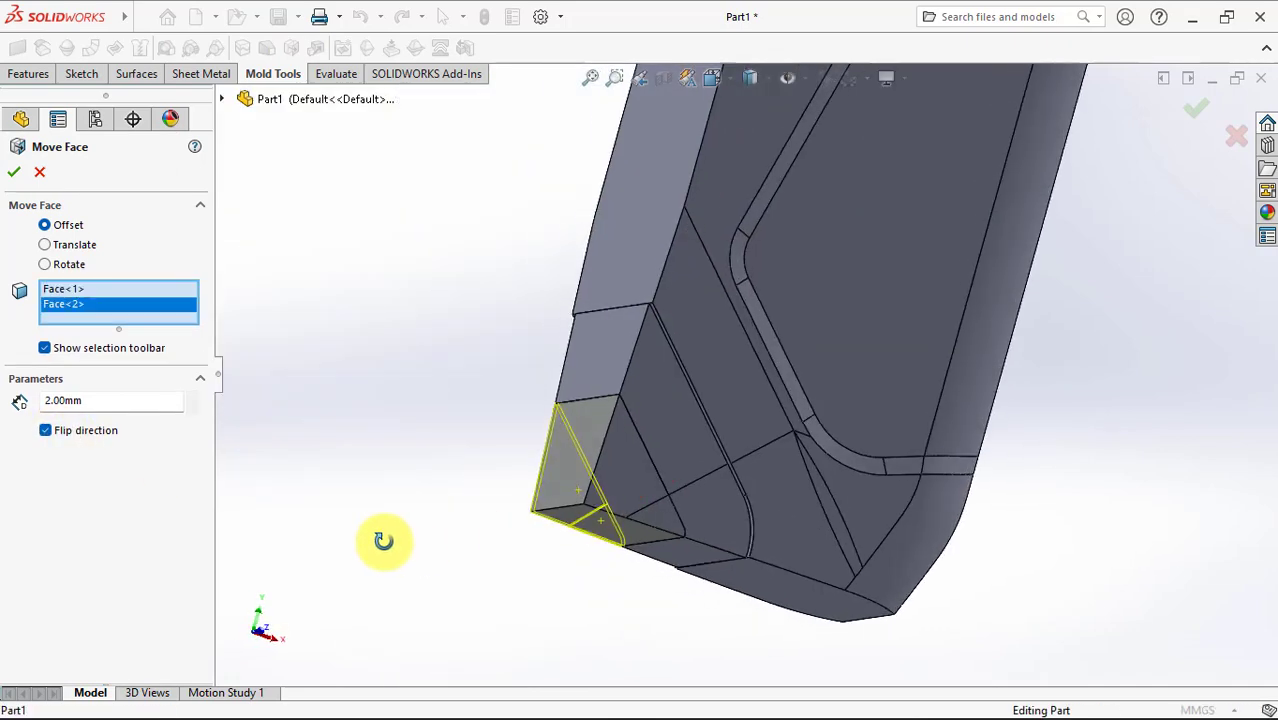
pyautogui.click(642, 495)
pyautogui.press('Return')
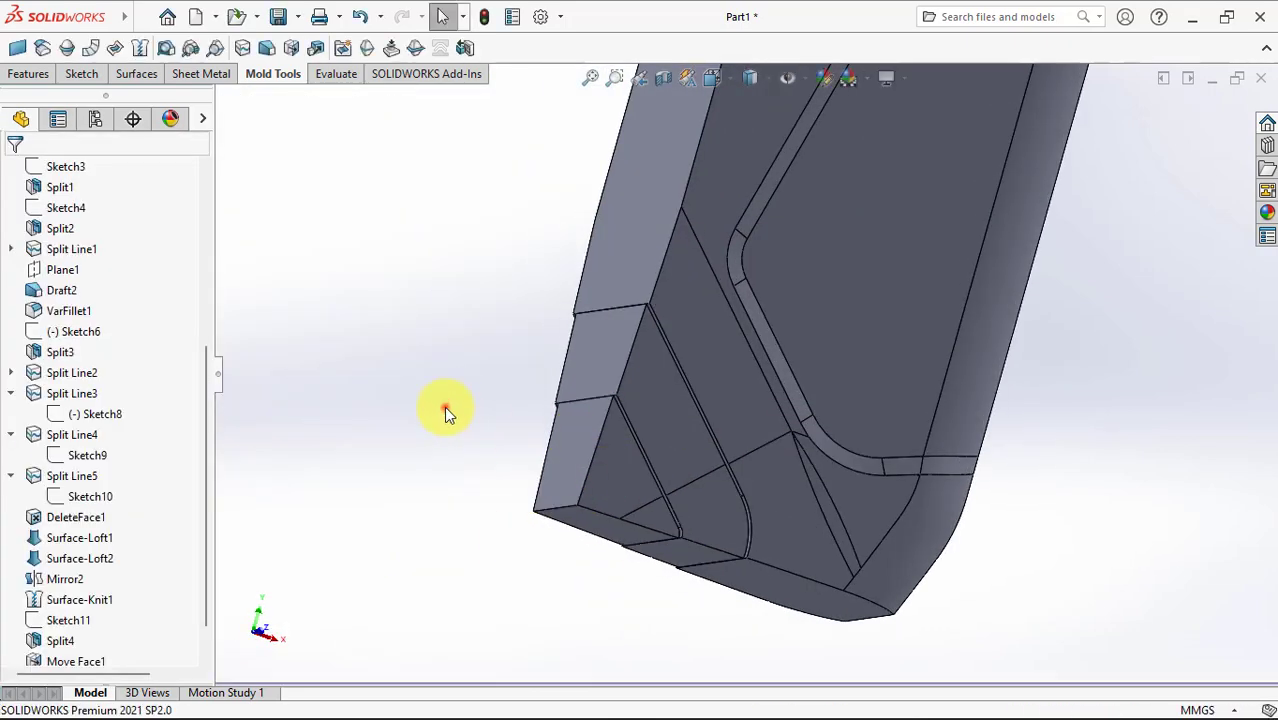
# Step: Offset two faces and then the small lower corner face by 1.50mm
pyautogui.click(292, 50)
pyautogui.moveTo(137, 385); pyautogui.dragTo(18, 388)
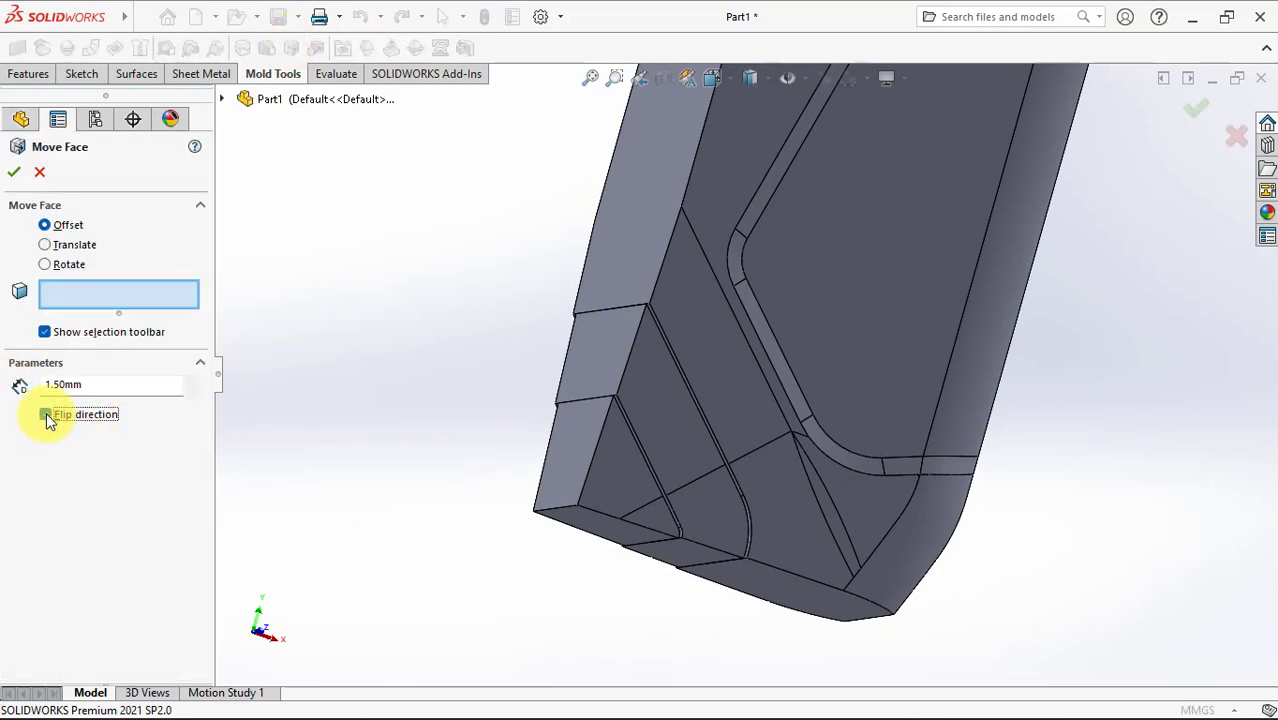
pyautogui.click(600, 372)
pyautogui.click(566, 427)
pyautogui.press('Return')
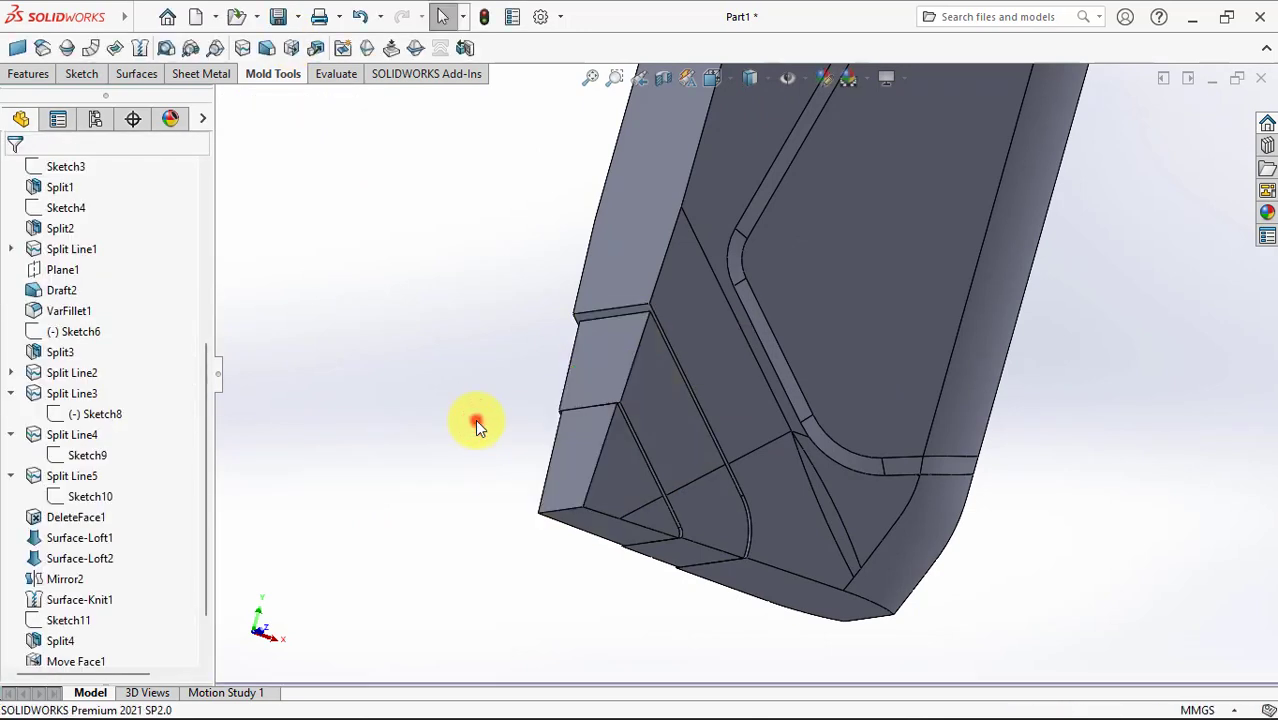
pyautogui.click(292, 50)
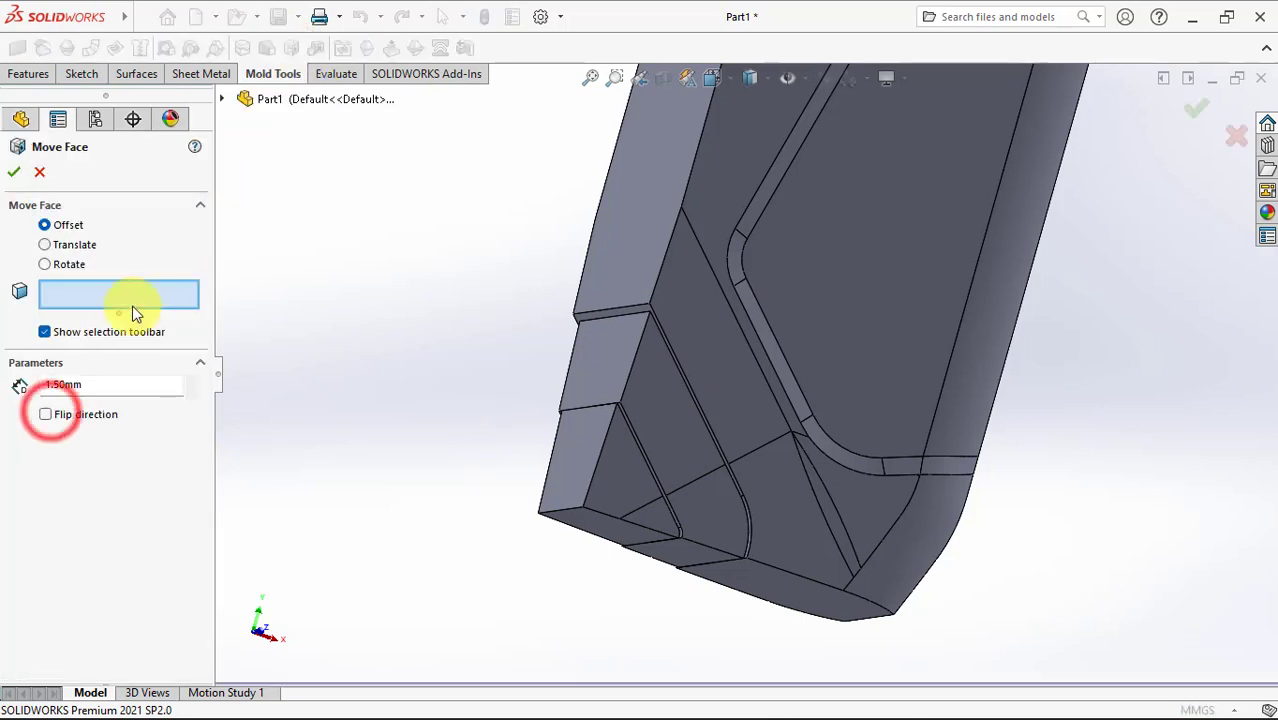
pyautogui.click(585, 463)
pyautogui.press('Return')
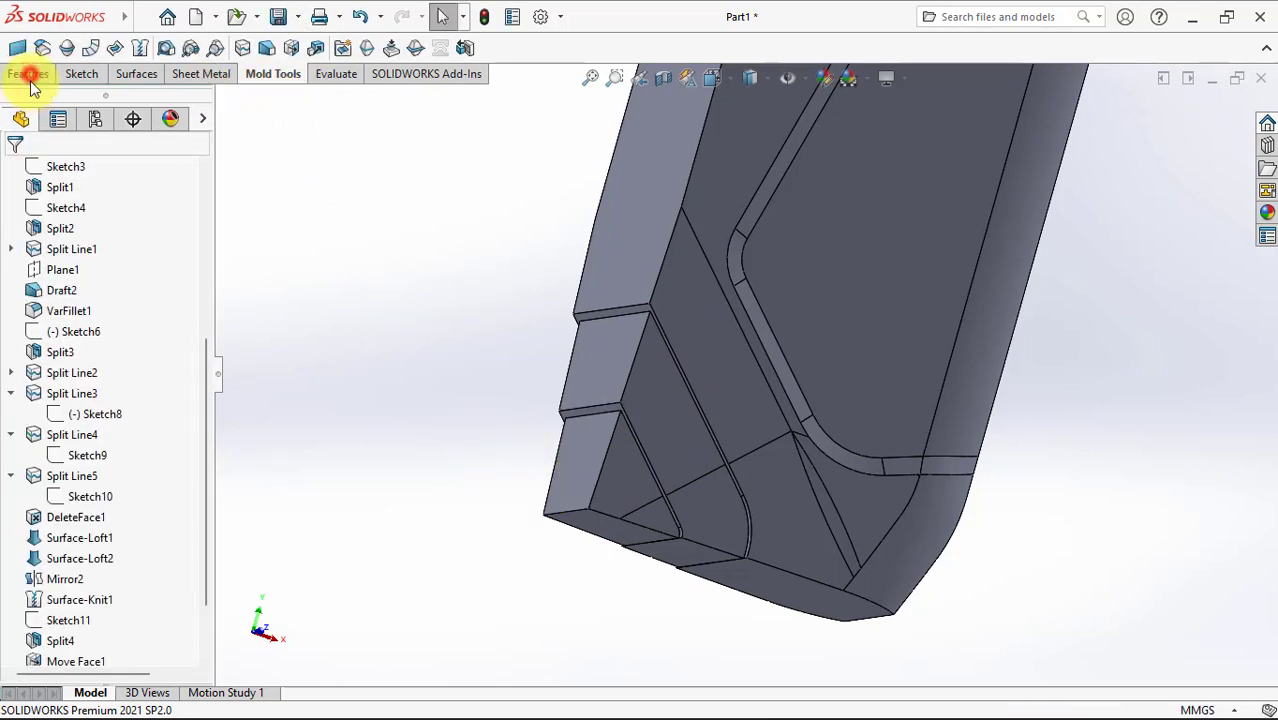
# Step: Combine the three bodies into one solid, then select the side face for sketching
pyautogui.click(29, 74)
pyautogui.click(588, 50)
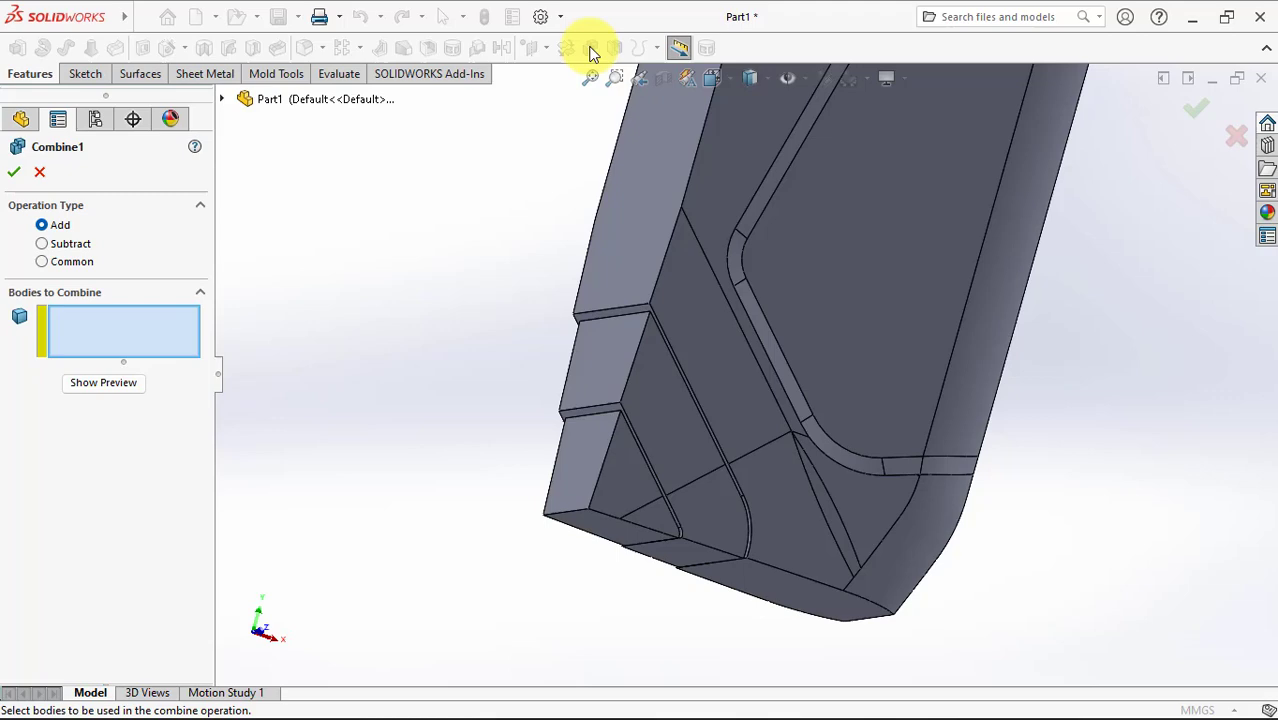
pyautogui.click(638, 223)
pyautogui.click(614, 349)
pyautogui.click(600, 435)
pyautogui.click(14, 172)
pyautogui.click(388, 352)
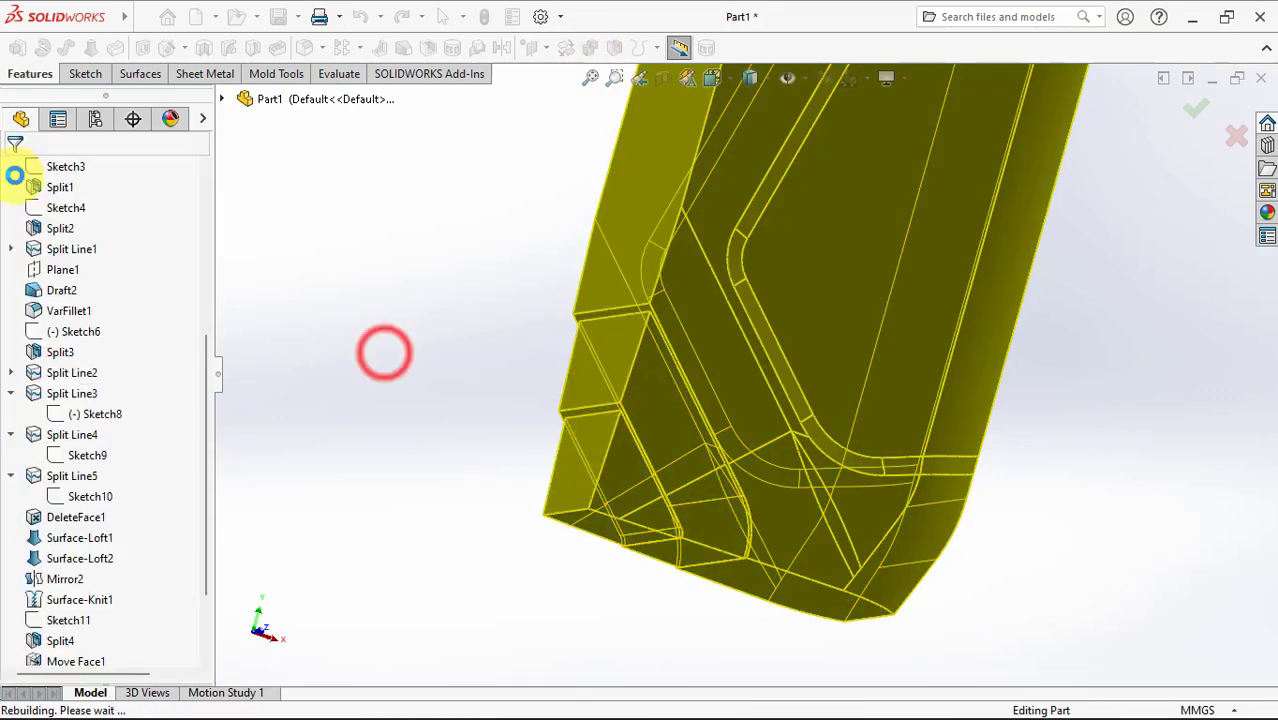
pyautogui.moveTo(745, 185); pyautogui.dragTo(702, 237, button='middle')
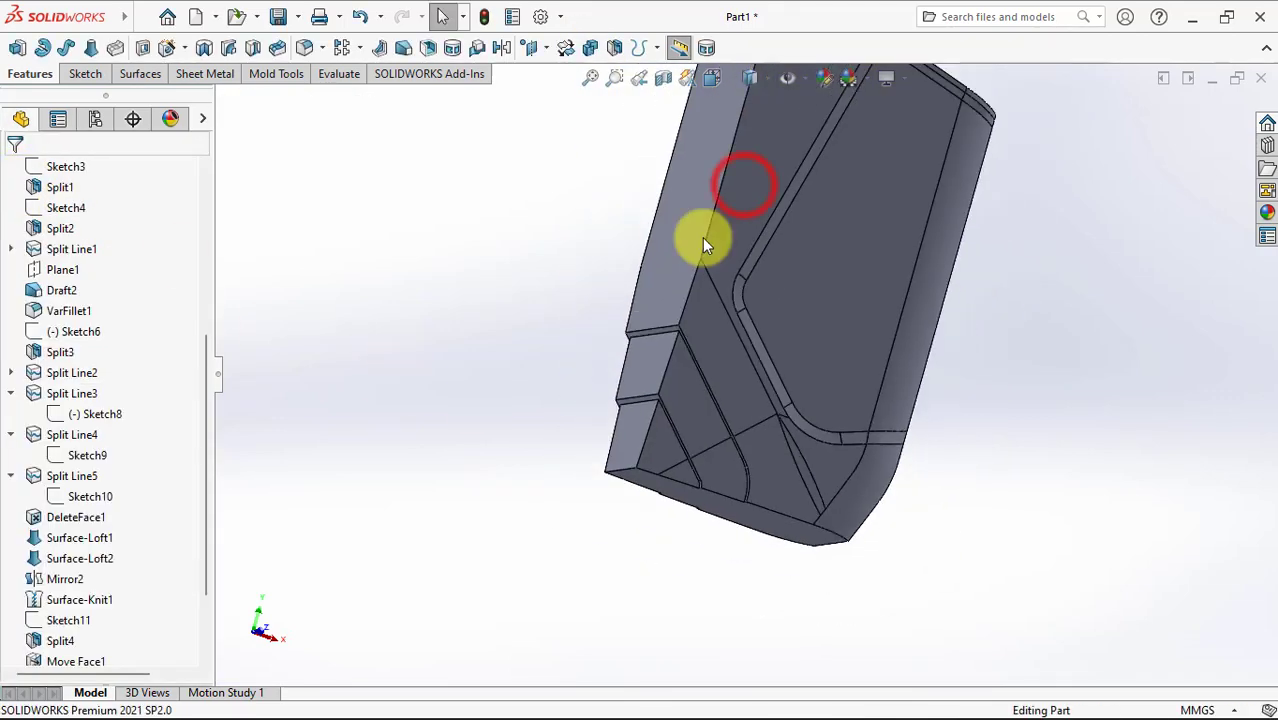
pyautogui.click(743, 185)
# Step: Sketch on the face and offset the two lower-left edges 3.00mm inward
pyautogui.click(827, 126)
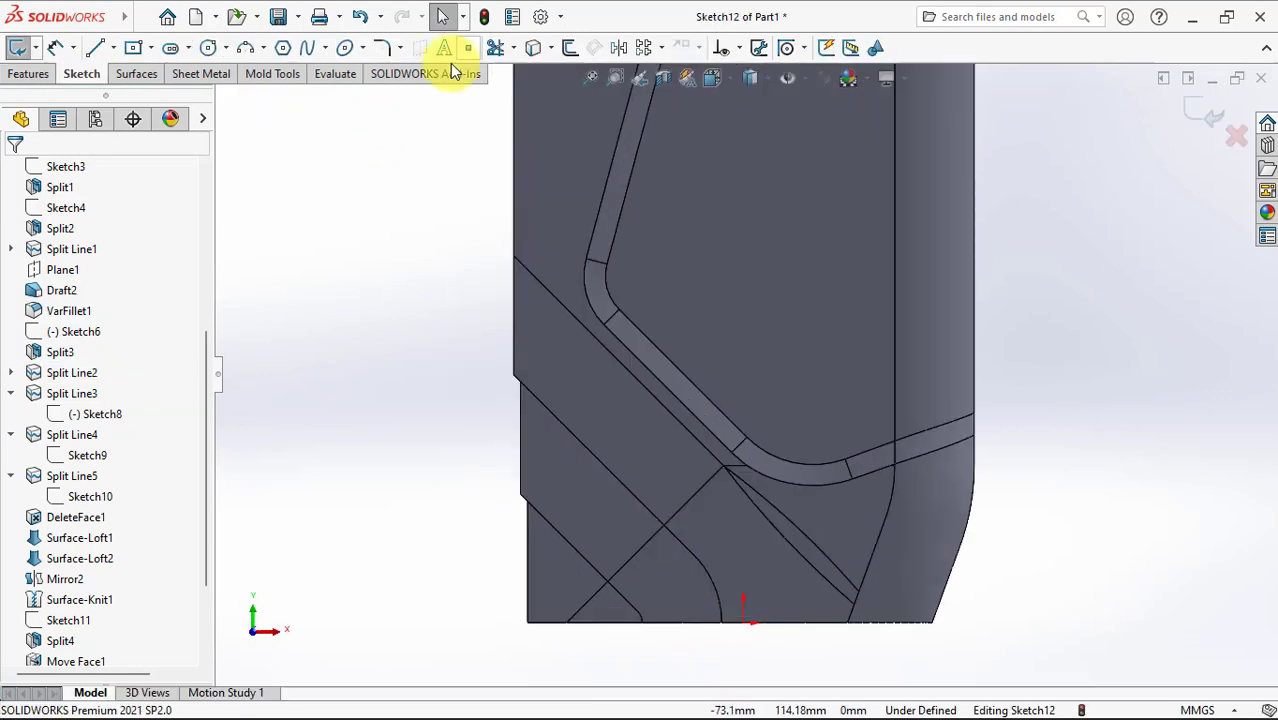
pyautogui.click(572, 50)
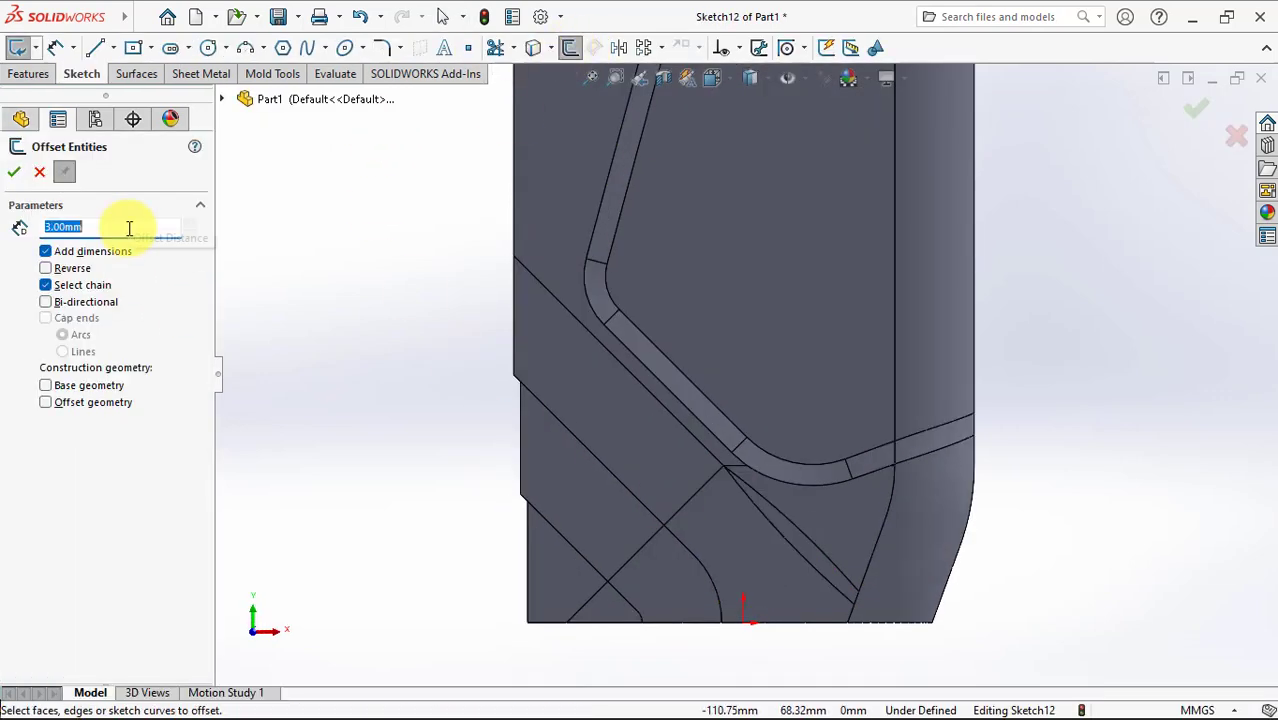
pyautogui.click(633, 495)
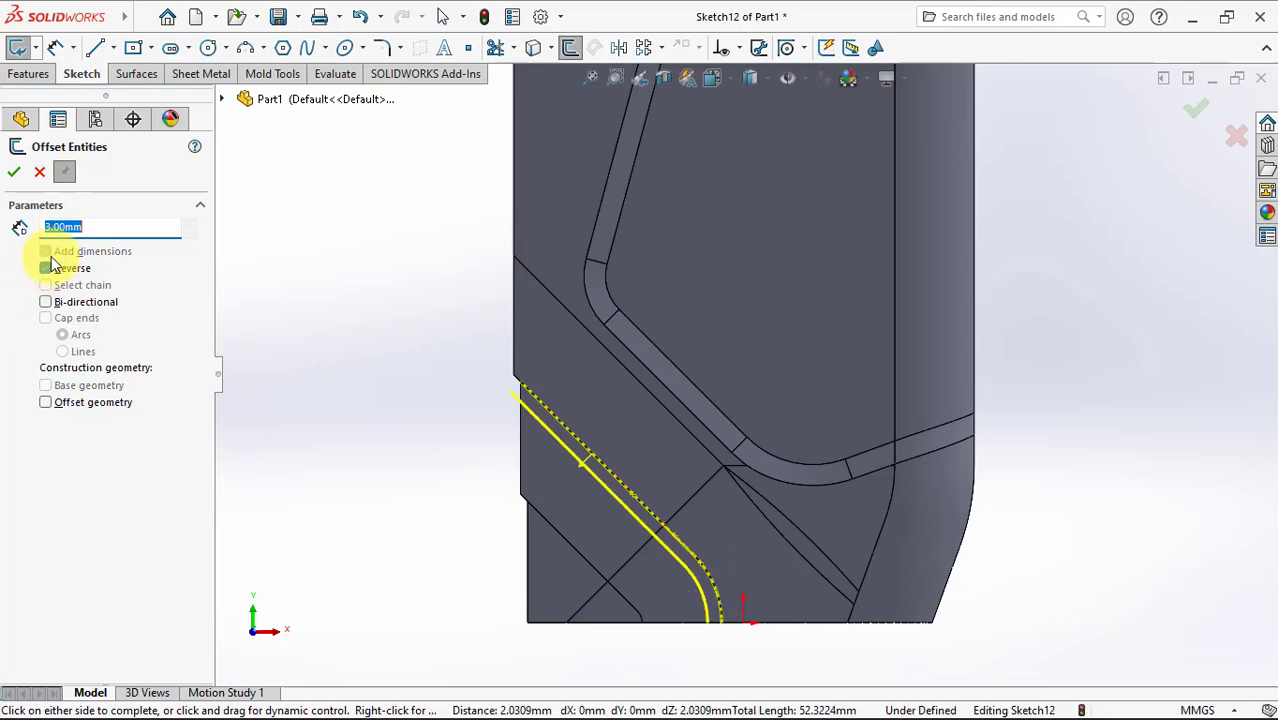
pyautogui.click(15, 172)
pyautogui.click(563, 538)
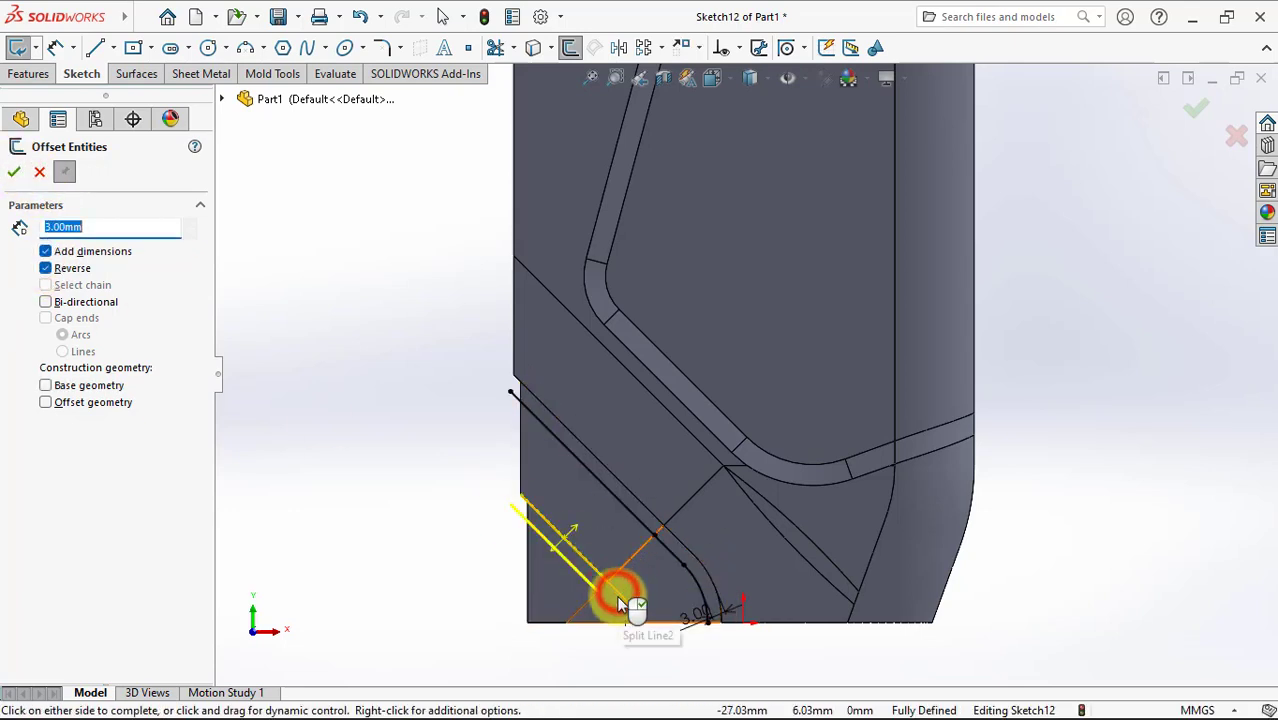
pyautogui.click(15, 172)
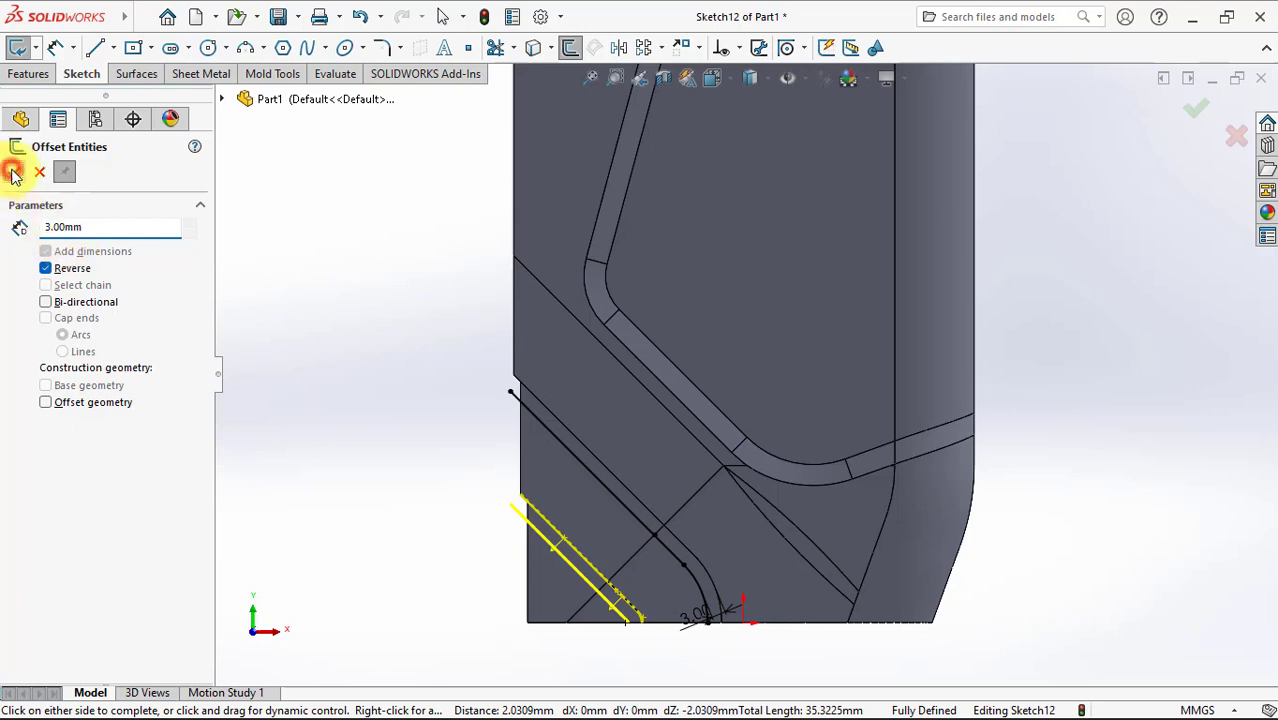
pyautogui.click(40, 174)
# Step: Project the offset sketch as a split line onto ten corner faces
pyautogui.click(28, 73)
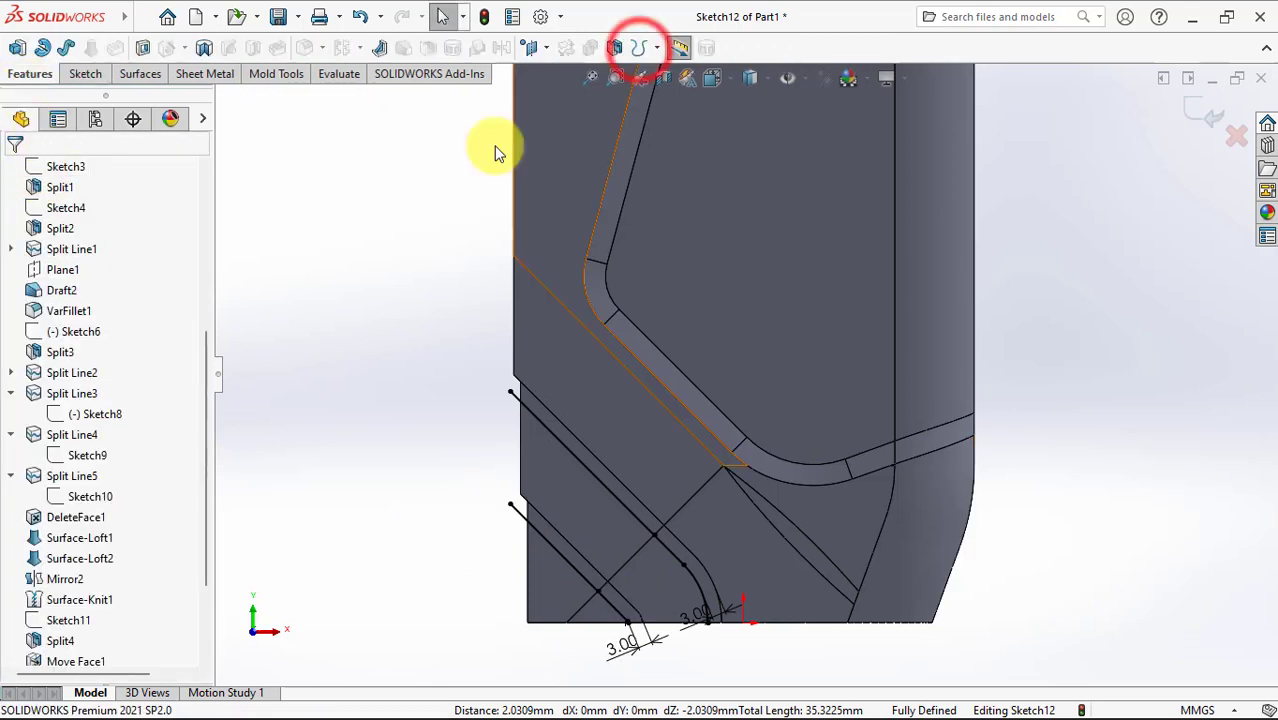
pyautogui.click(643, 50)
pyautogui.click(672, 73)
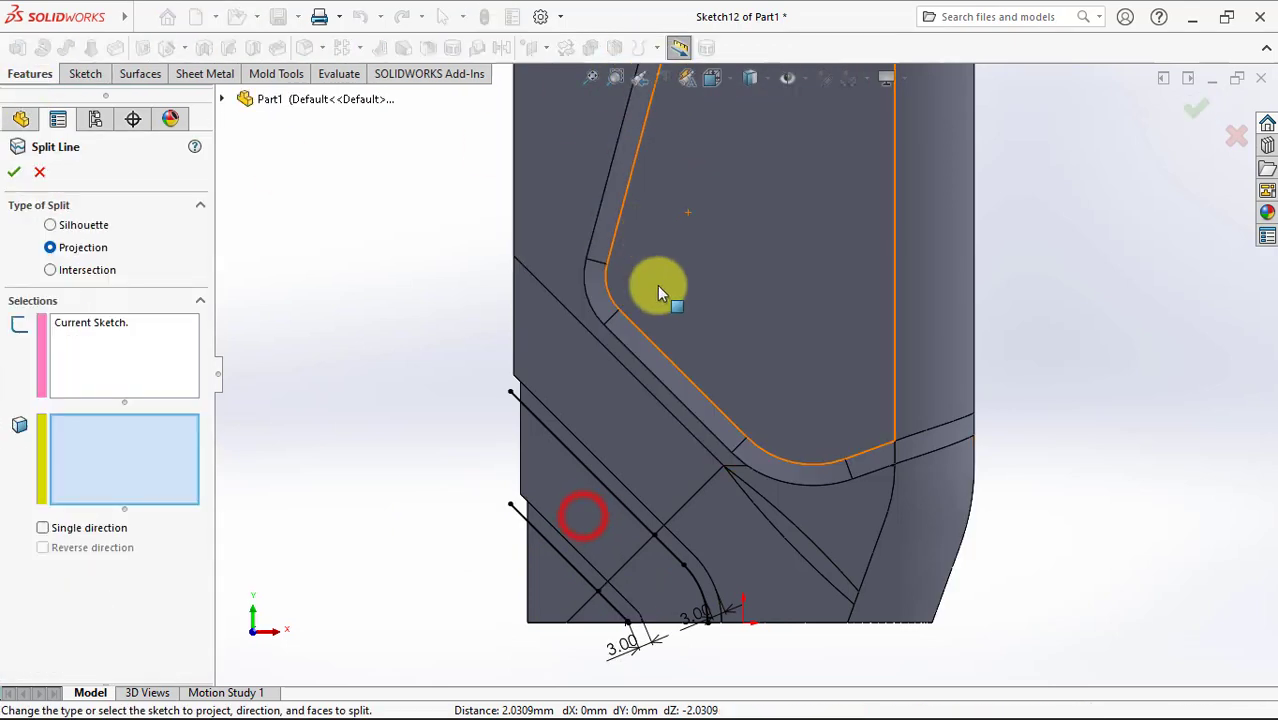
pyautogui.click(605, 540)
pyautogui.click(662, 578)
pyautogui.click(640, 600)
pyautogui.click(647, 487)
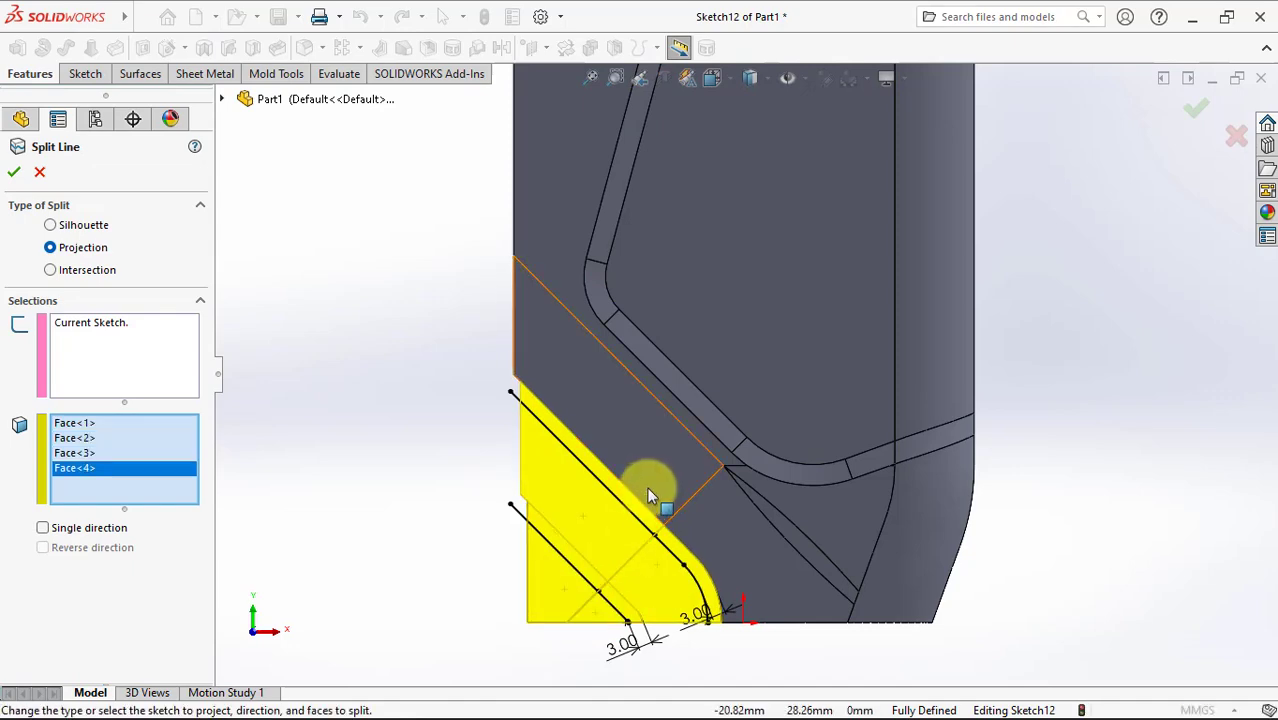
pyautogui.moveTo(647, 487); pyautogui.dragTo(657, 448, button='middle')
pyautogui.click(510, 550)
pyautogui.click(485, 455)
pyautogui.moveTo(485, 455)
pyautogui.mouseDown(button='middle')
pyautogui.moveTo(555, 365)
pyautogui.moveTo(522, 542)
pyautogui.moveTo(444, 583)
pyautogui.mouseUp(button='middle')
pyautogui.click(522, 542)
pyautogui.click(476, 551)
pyautogui.click(491, 605)
pyautogui.click(487, 548)
pyautogui.scroll(4, 487, 548)
pyautogui.click(15, 170)
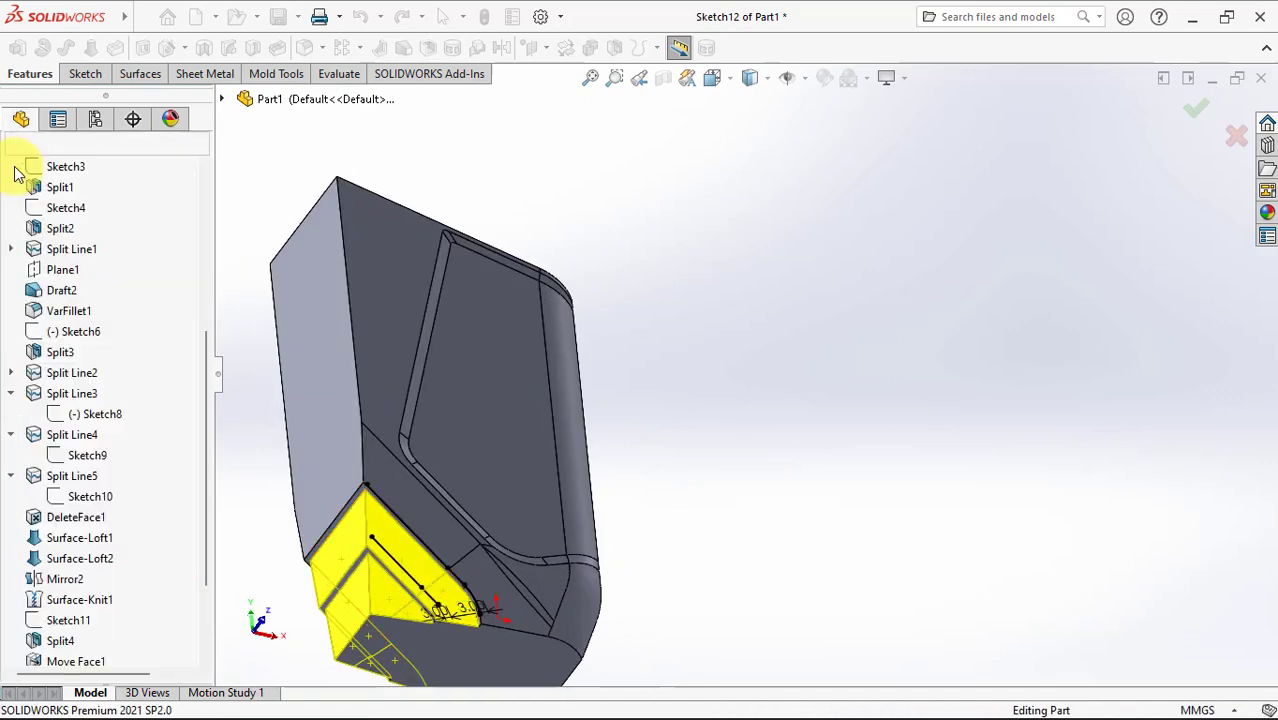
pyautogui.scroll(3, 775, 387)
pyautogui.scroll(-5, 529, 508)
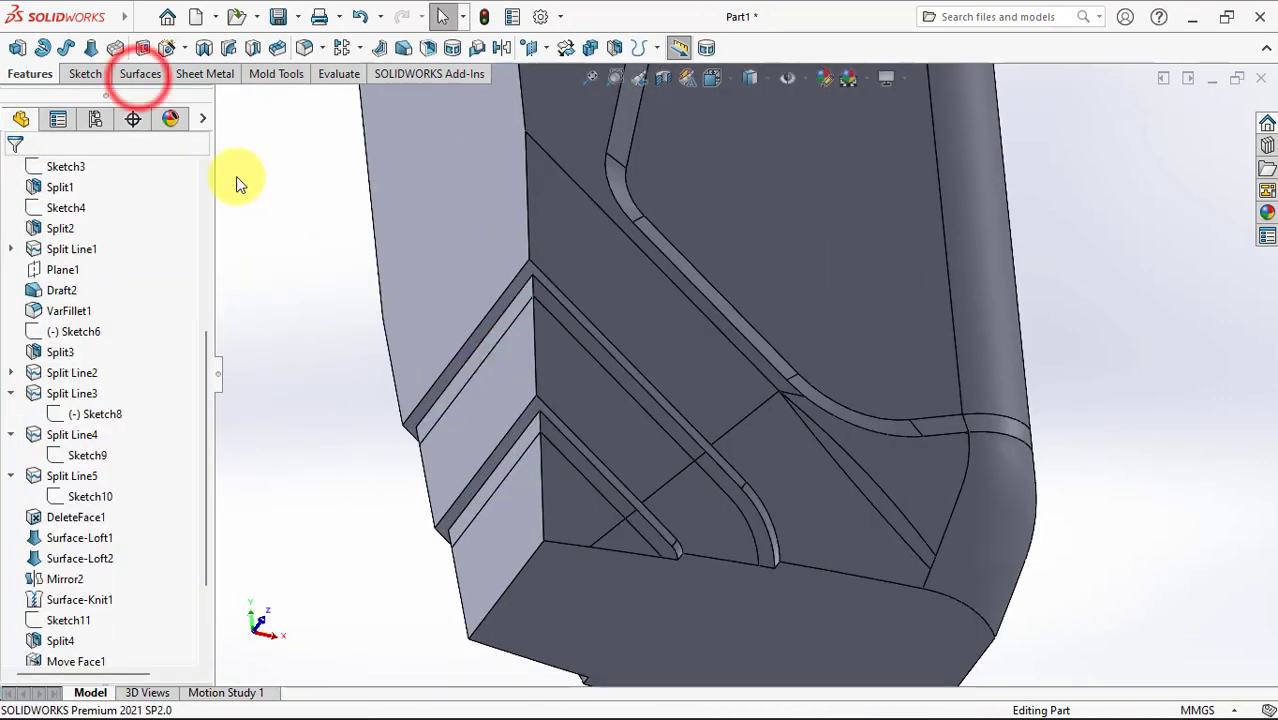
# Step: Start a surface loft and group the curved edge chain as the first open profile
pyautogui.click(138, 73)
pyautogui.click(90, 48)
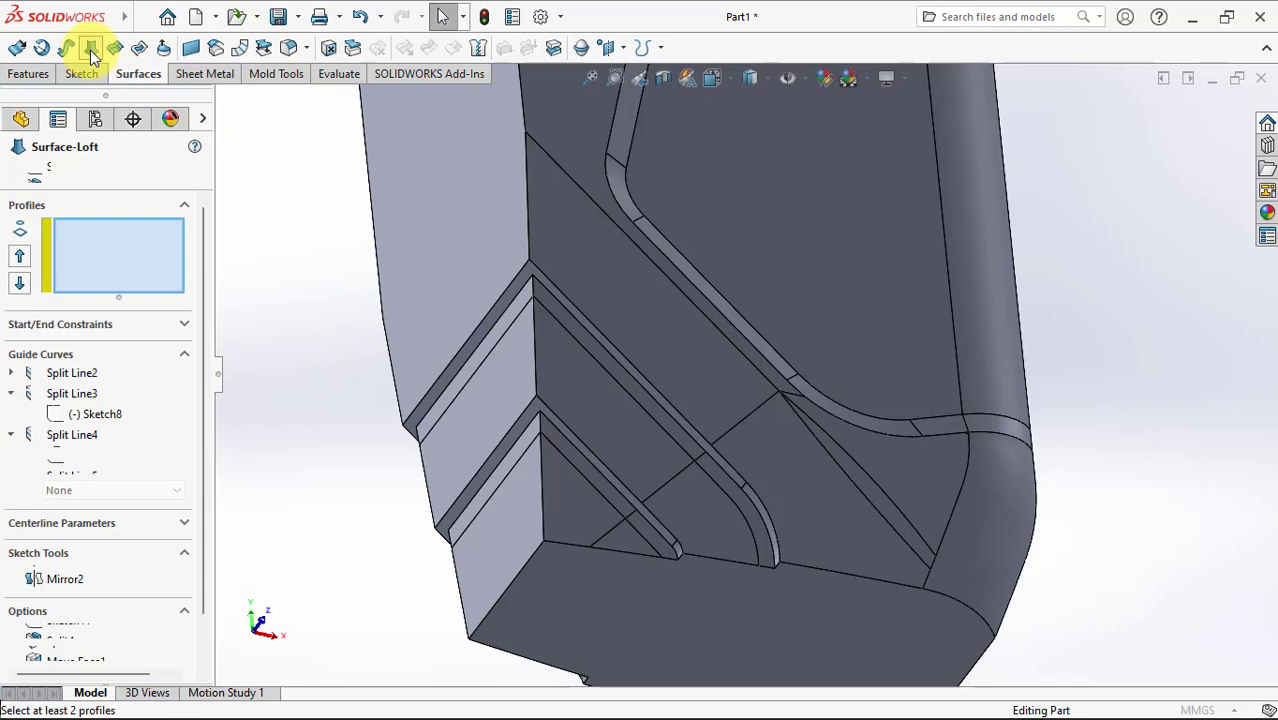
pyautogui.rightClick(118, 256)
pyautogui.click(143, 277)
pyautogui.scroll(-2, 797, 544)
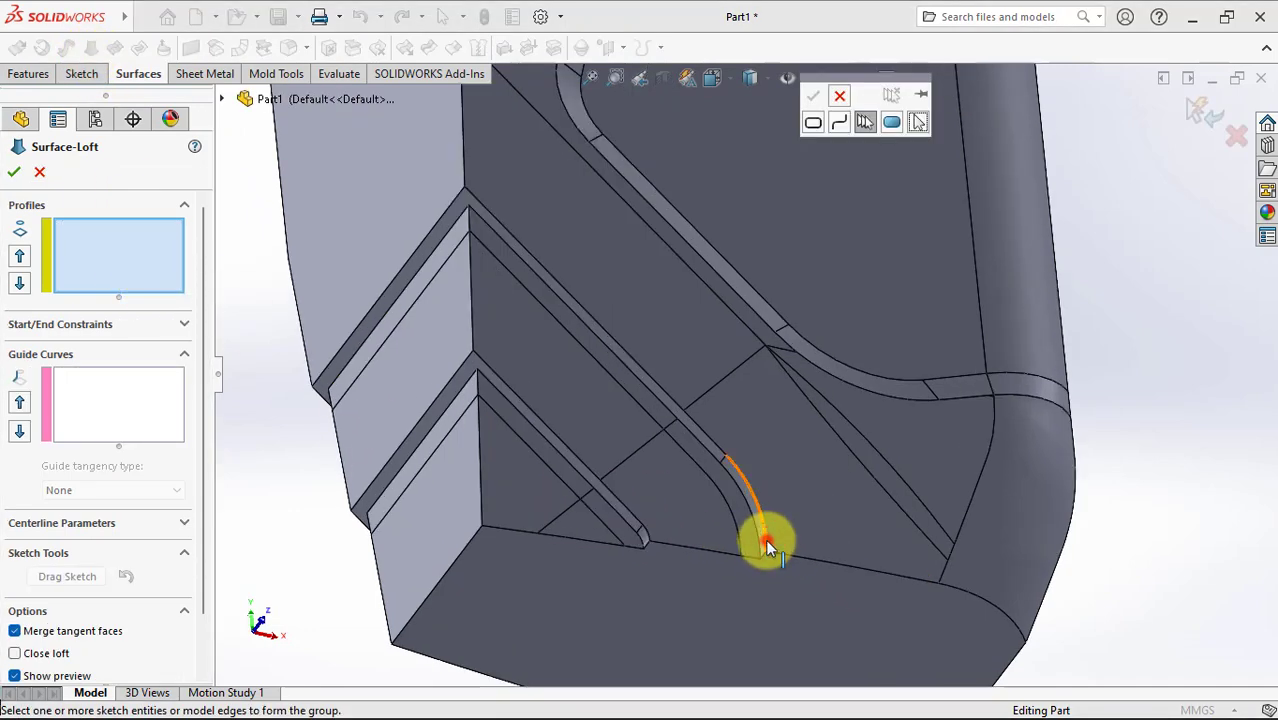
pyautogui.click(765, 539)
pyautogui.moveTo(447, 215)
pyautogui.mouseDown(button='middle')
pyautogui.moveTo(522, 305)
pyautogui.moveTo(528, 548)
pyautogui.mouseUp(button='middle')
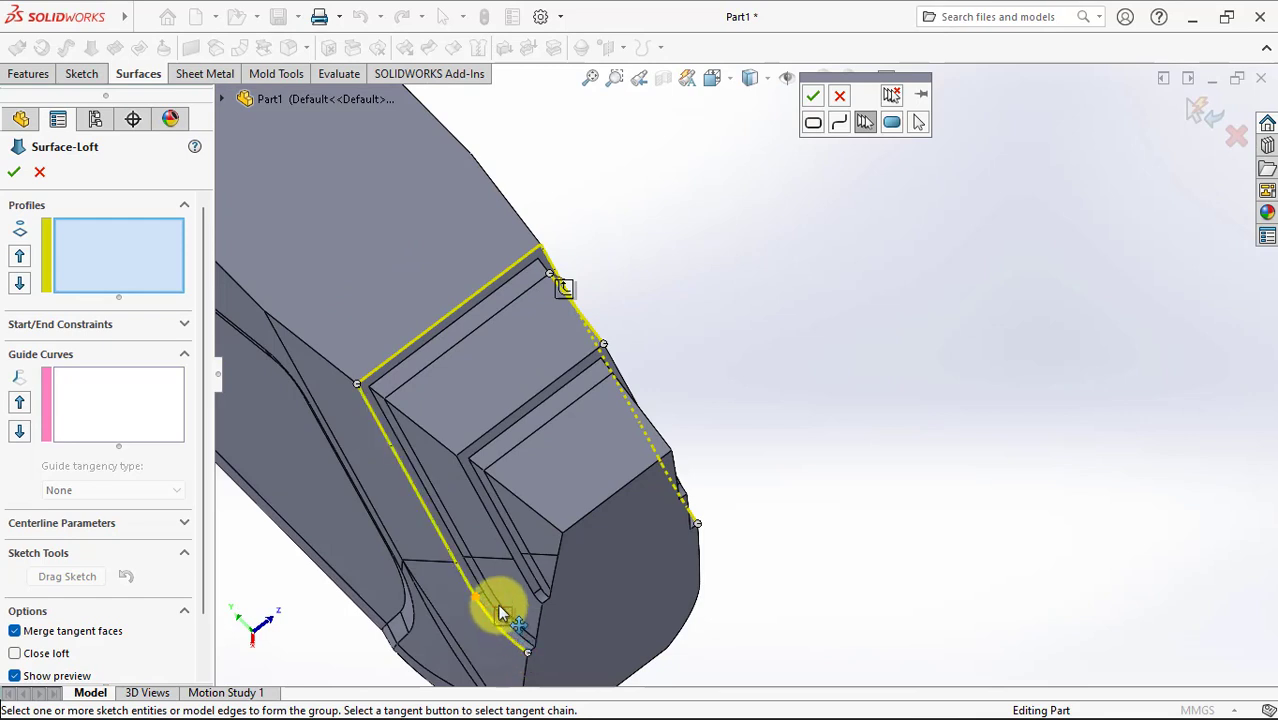
pyautogui.click(810, 100)
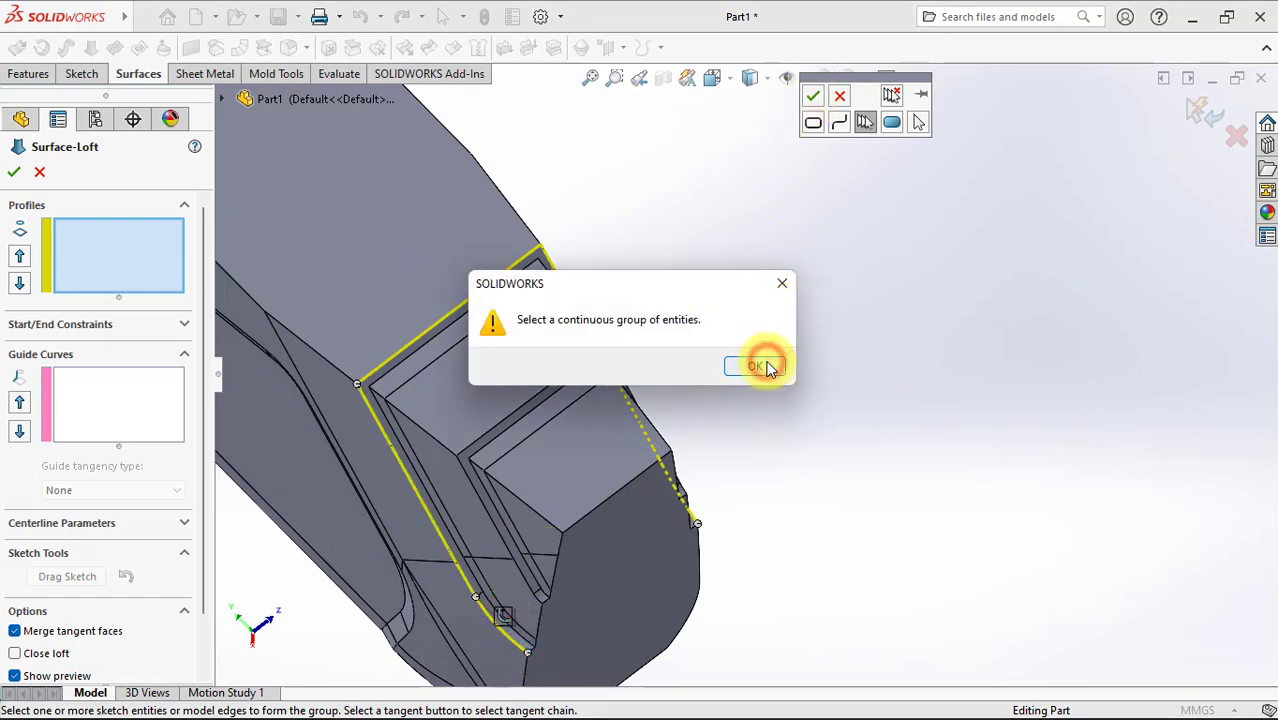
pyautogui.click(760, 365)
pyautogui.click(500, 620)
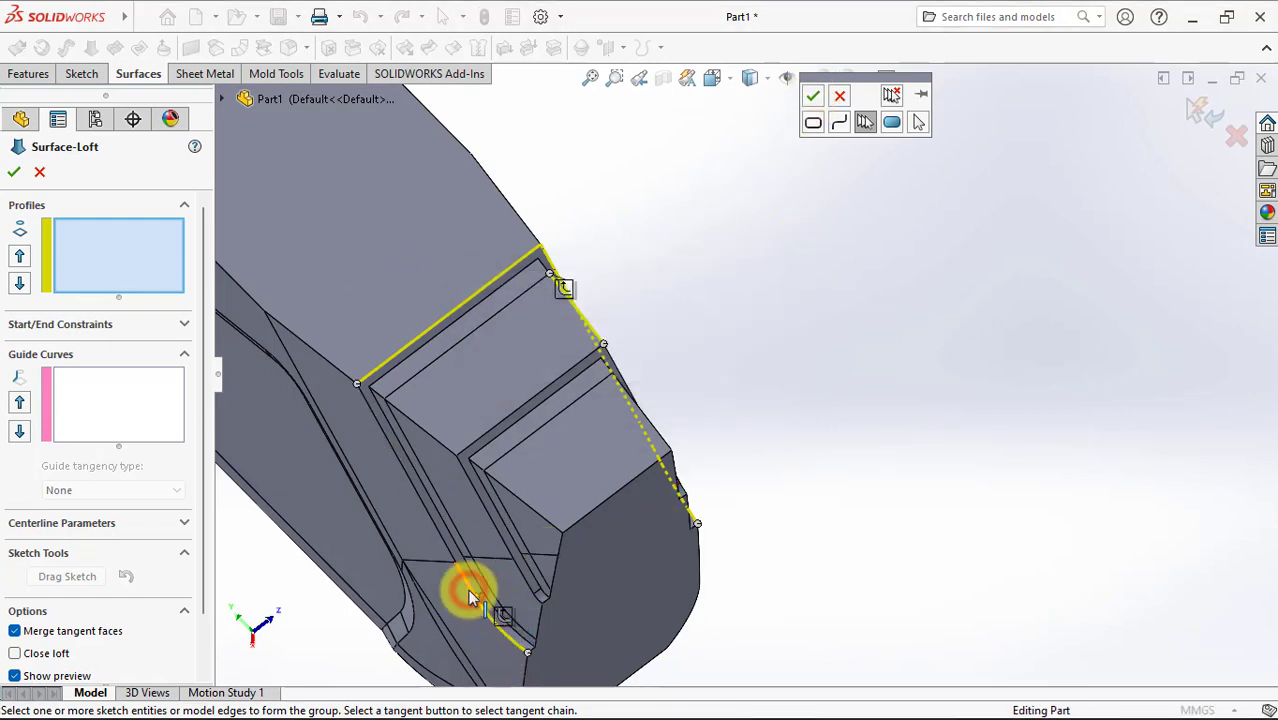
pyautogui.click(450, 550)
pyautogui.click(812, 97)
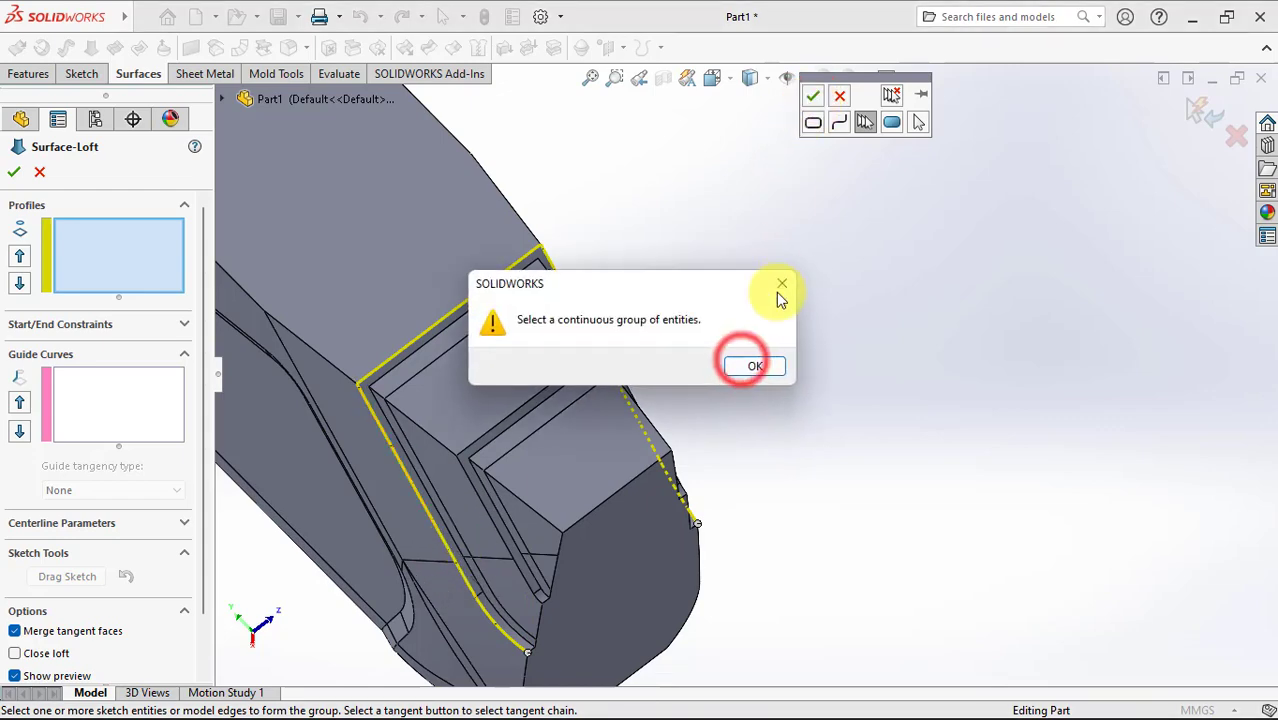
pyautogui.click(781, 285)
pyautogui.moveTo(745, 355); pyautogui.dragTo(440, 530, button='middle')
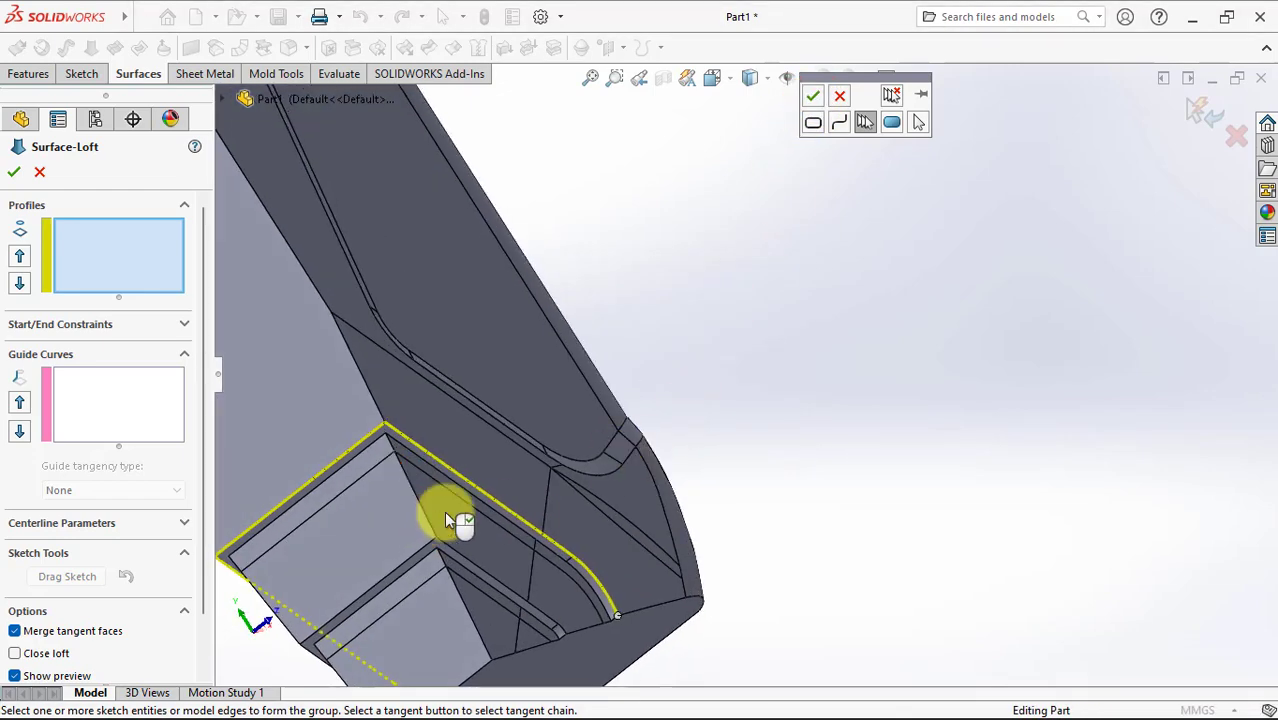
pyautogui.click(812, 97)
# Step: Add the groove and side edge chain as the second profile and create Surface-Loft3
pyautogui.rightClick(168, 294)
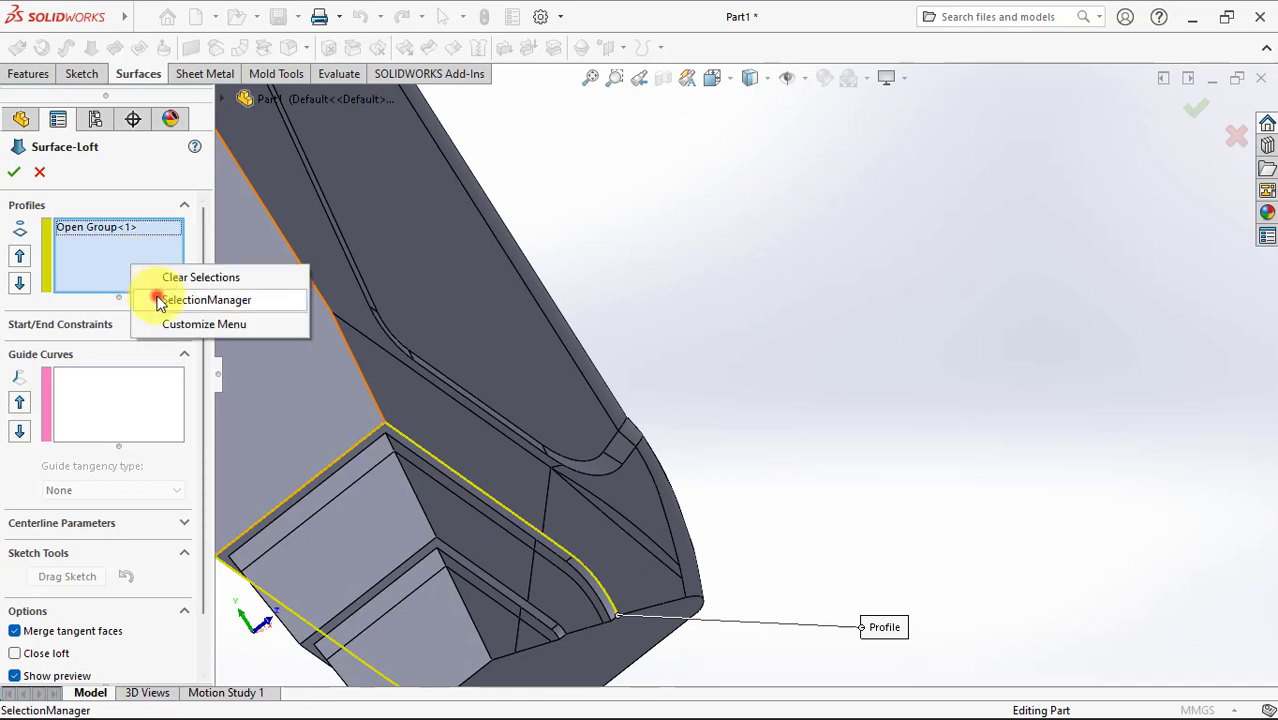
pyautogui.click(160, 300)
pyautogui.scroll(-2, 593, 612)
pyautogui.scroll(-2, 587, 616)
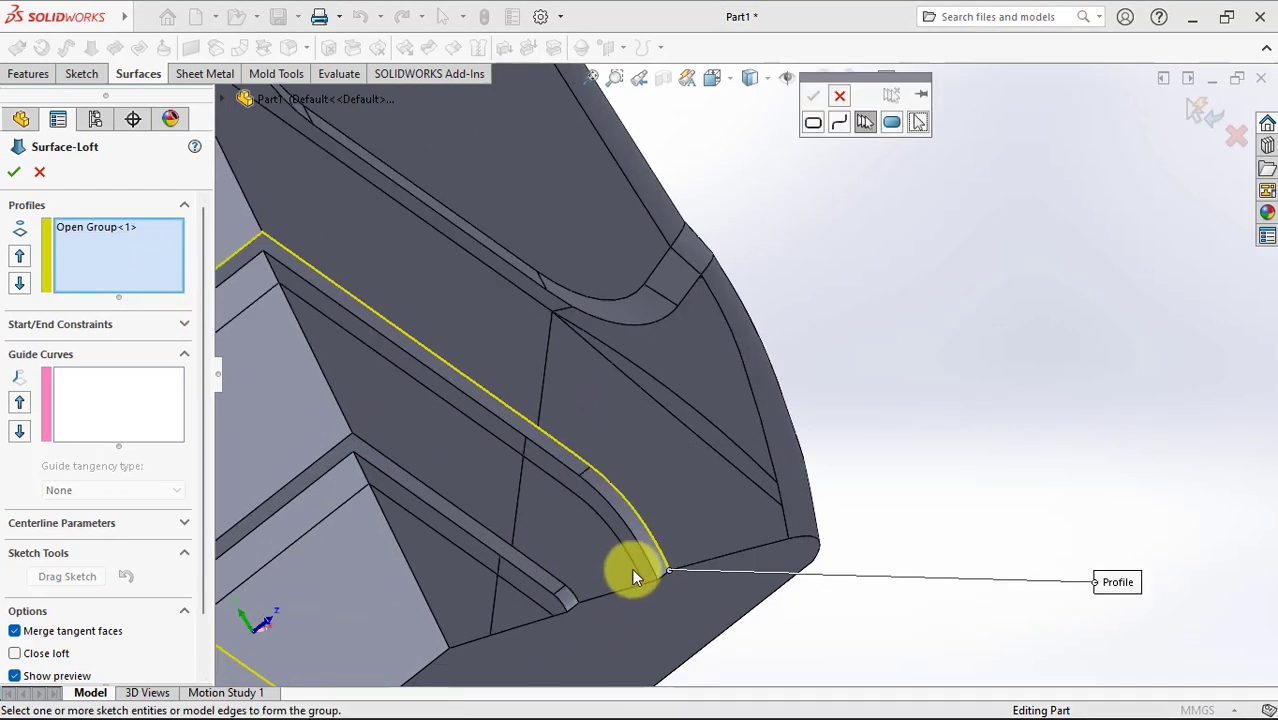
pyautogui.click(631, 566)
pyautogui.click(605, 517)
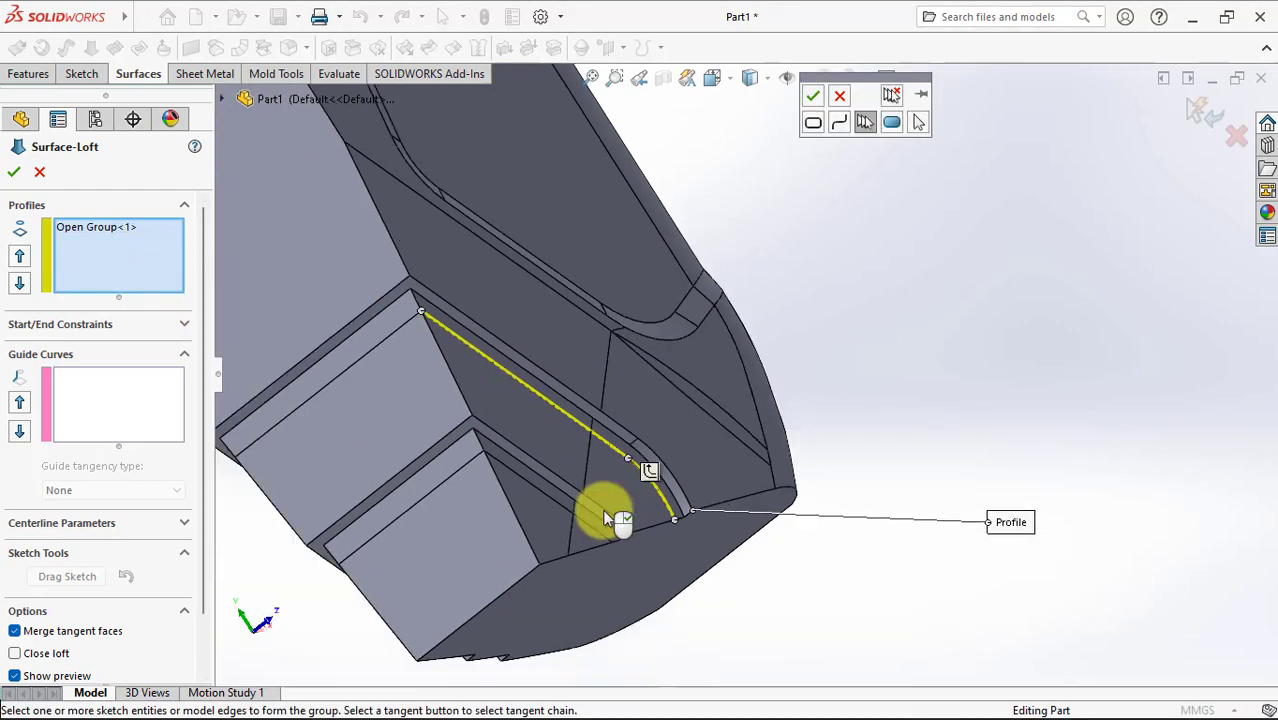
pyautogui.click(413, 322)
pyautogui.moveTo(413, 322); pyautogui.dragTo(432, 628, button='middle')
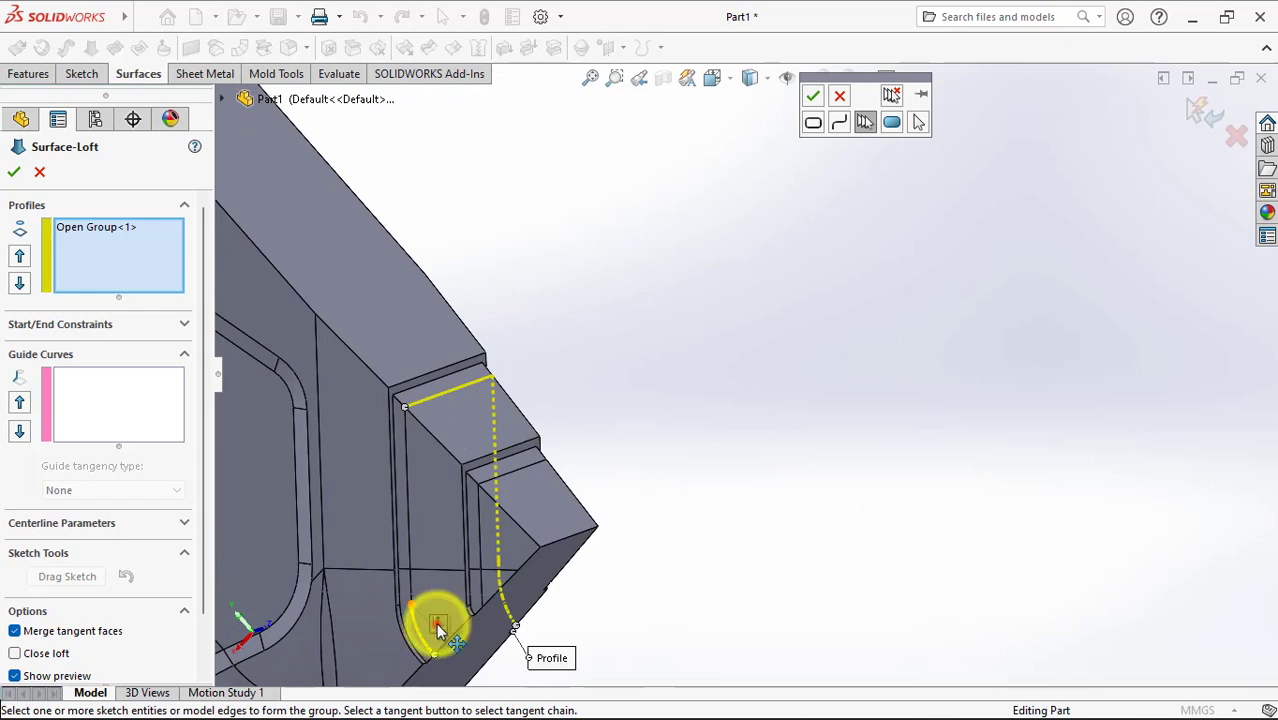
pyautogui.click(438, 628)
pyautogui.rightClick(436, 624)
pyautogui.click(22, 175)
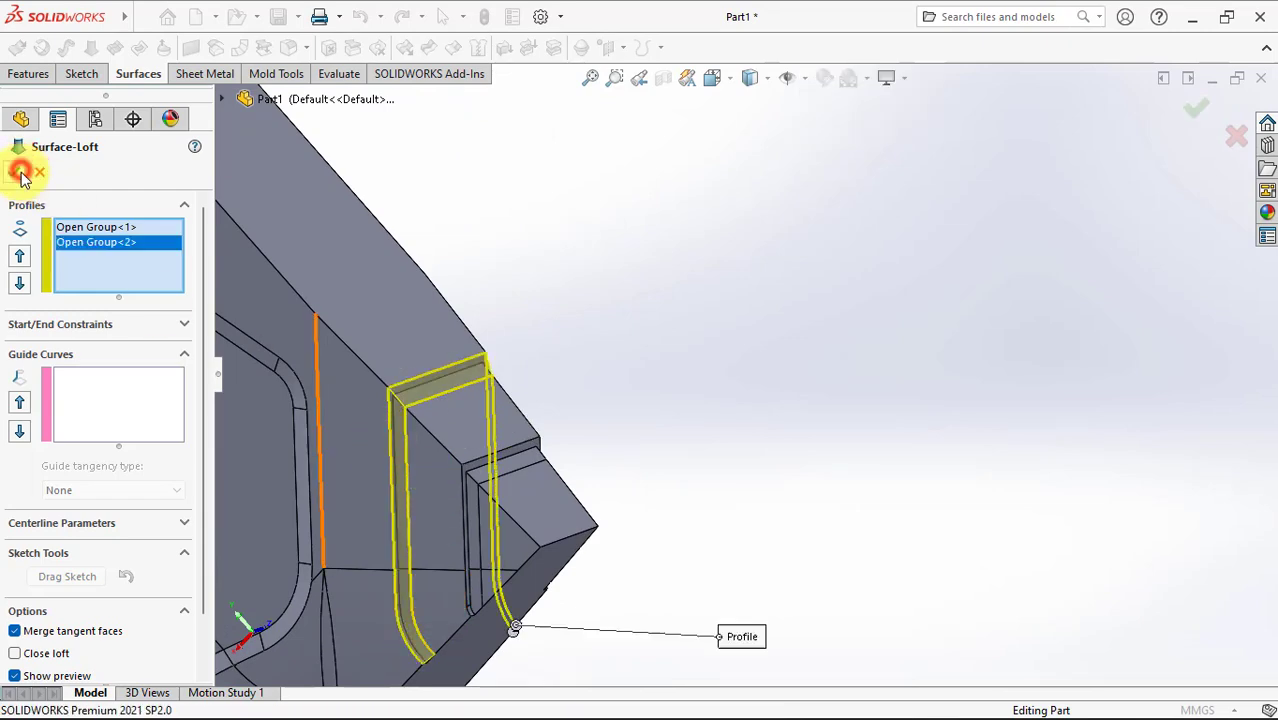
pyautogui.moveTo(574, 345)
pyautogui.mouseDown(button='middle')
pyautogui.moveTo(610, 380)
pyautogui.moveTo(434, 574)
pyautogui.mouseUp(button='middle')
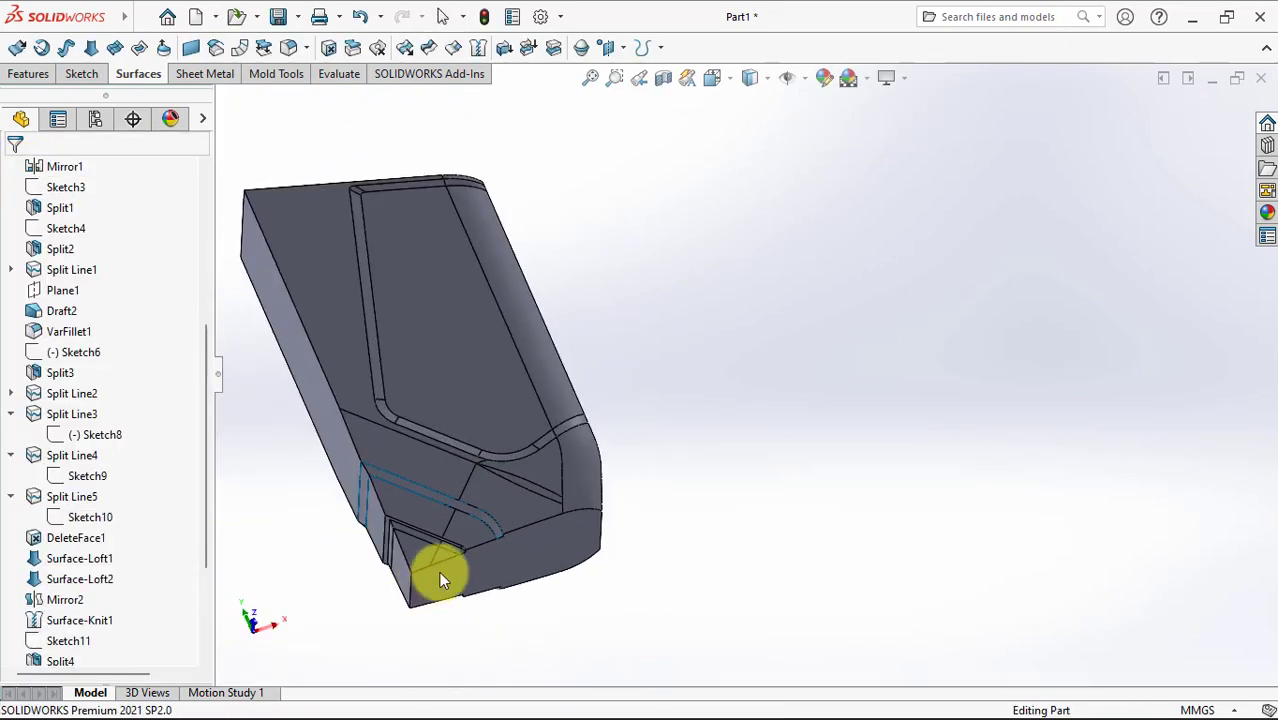
pyautogui.scroll(-3, 494, 355)
# Step: Thicken Surface-Loft3 by 2 mm on both sides, merged into the part
pyautogui.click(503, 47)
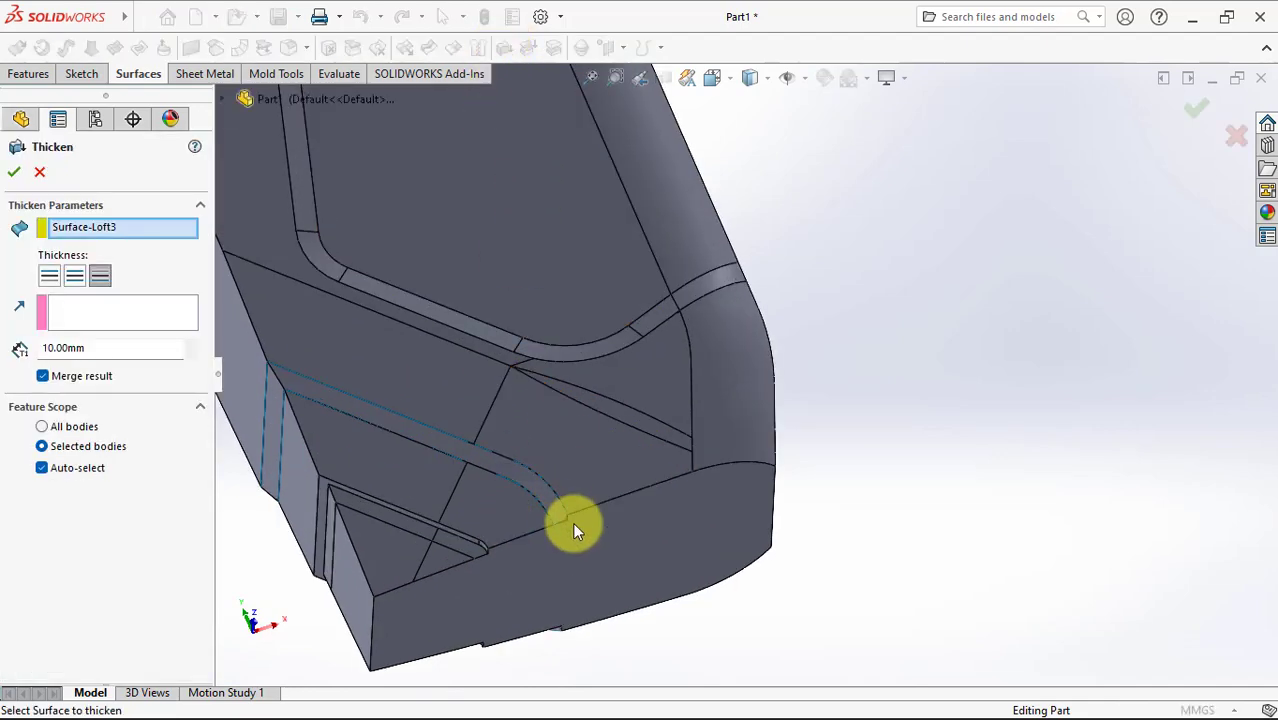
pyautogui.scroll(-3, 568, 516)
pyautogui.moveTo(563, 513); pyautogui.dragTo(418, 460, button='middle')
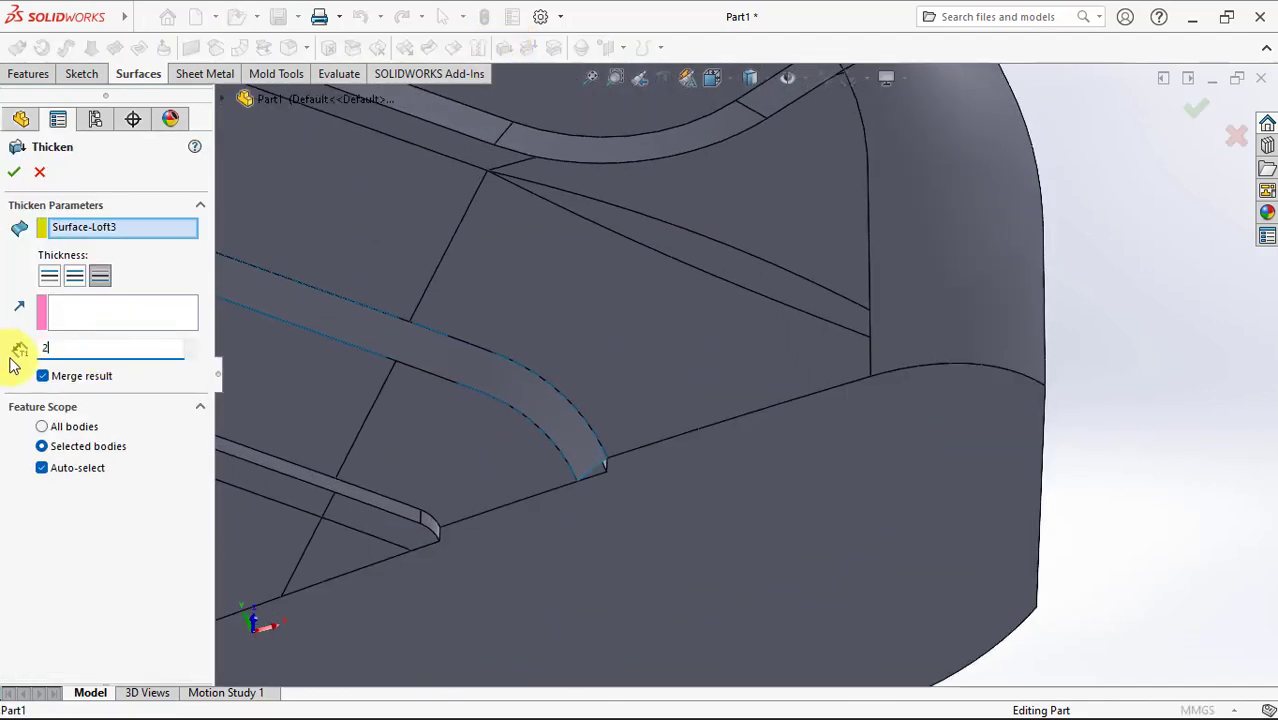
pyautogui.click(50, 275)
pyautogui.click(100, 279)
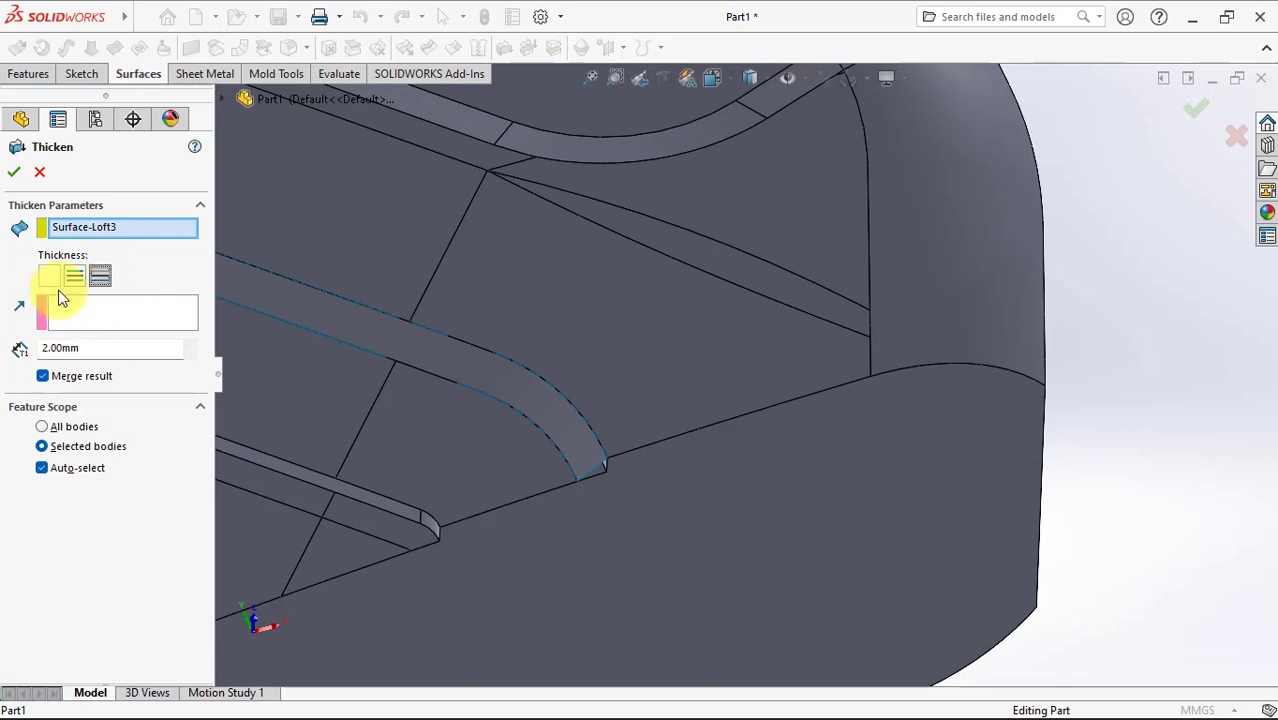
pyautogui.click(15, 174)
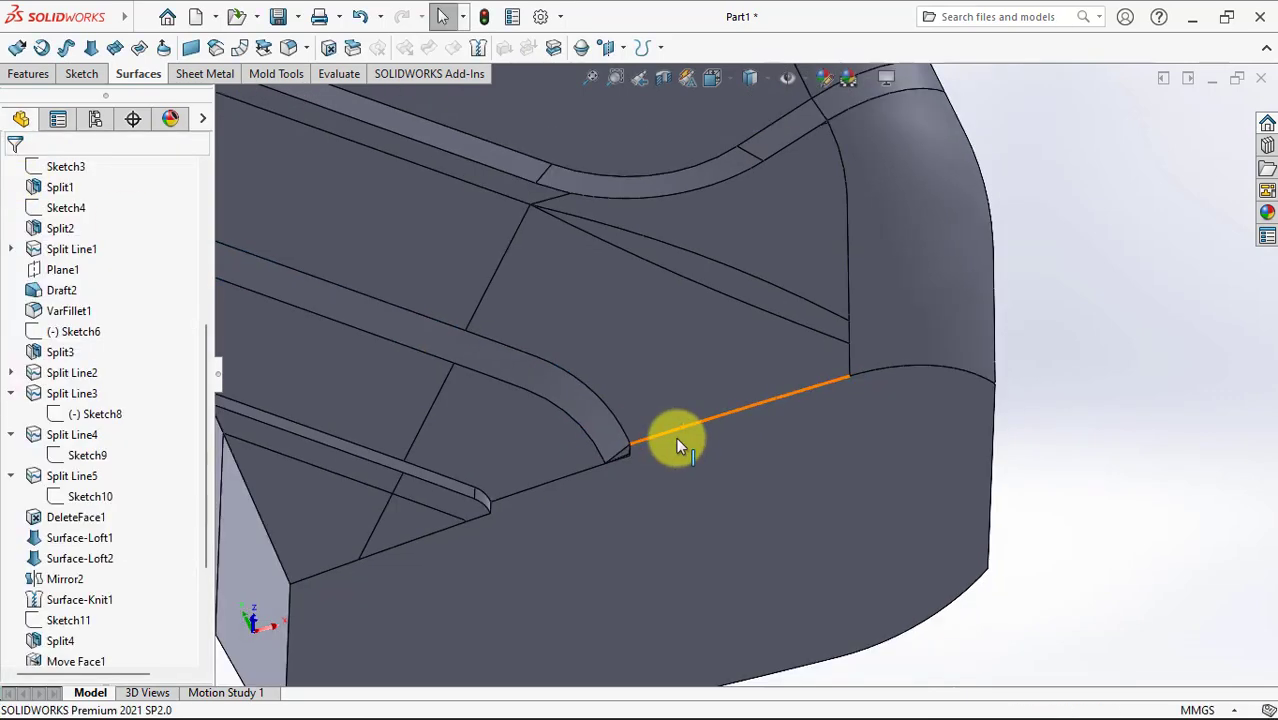
pyautogui.moveTo(676, 437); pyautogui.dragTo(265, 420, button='middle')
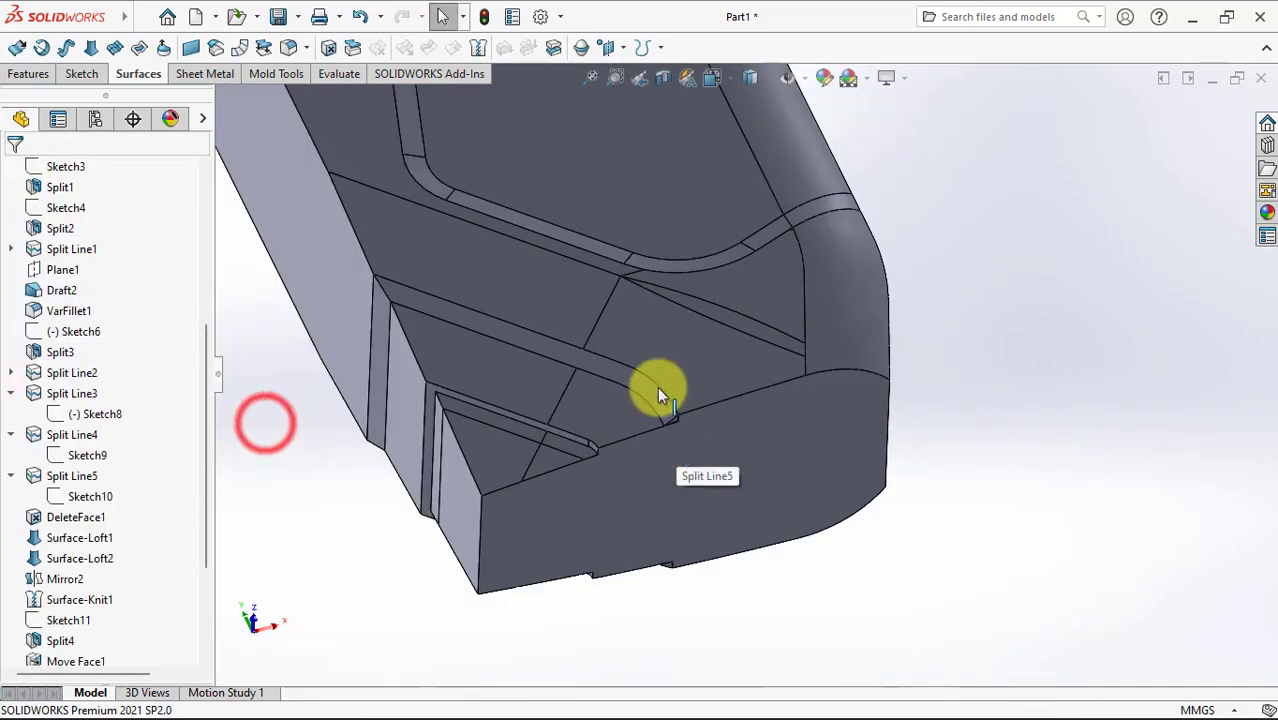
# Step: Start another surface loft with the second groove's edge chain as the first profile
pyautogui.click(90, 48)
pyautogui.rightClick(106, 254)
pyautogui.click(150, 285)
pyautogui.scroll(3, 609, 455)
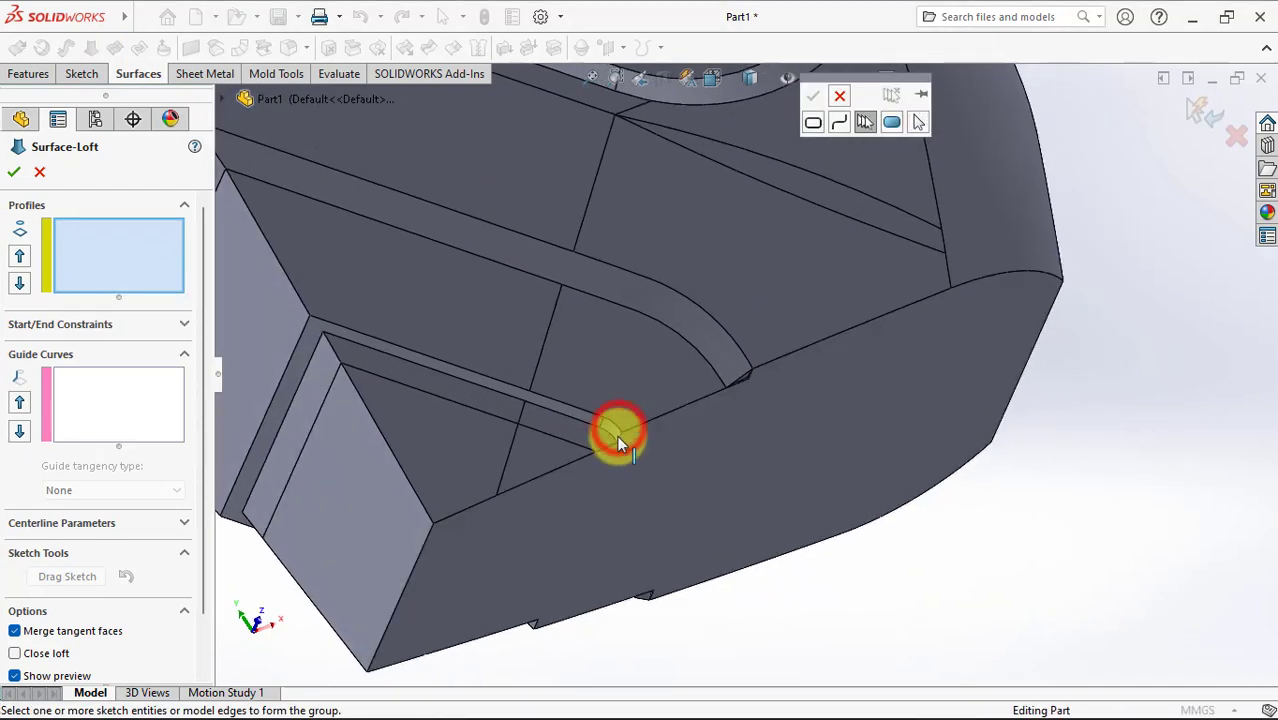
pyautogui.click(631, 432)
pyautogui.rightClick(307, 360)
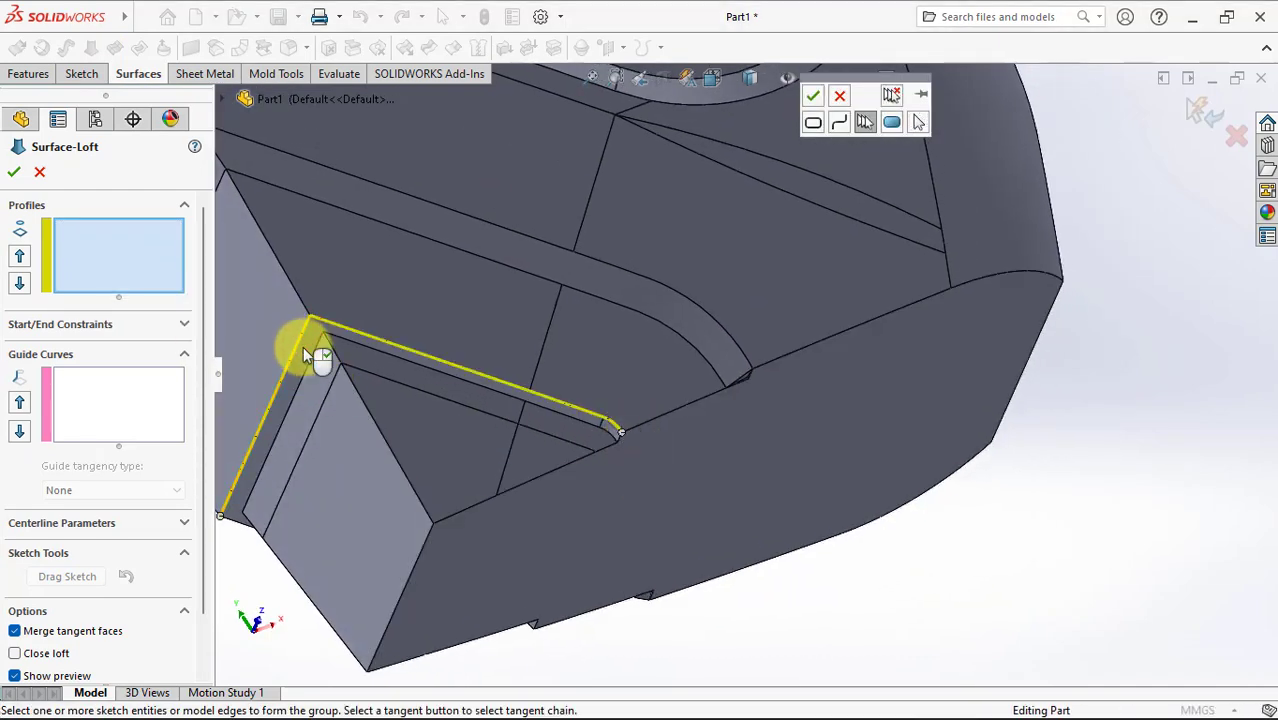
pyautogui.moveTo(303, 346)
pyautogui.mouseDown(button='middle')
pyautogui.moveTo(559, 348)
pyautogui.moveTo(434, 674)
pyautogui.moveTo(413, 621)
pyautogui.mouseUp(button='middle')
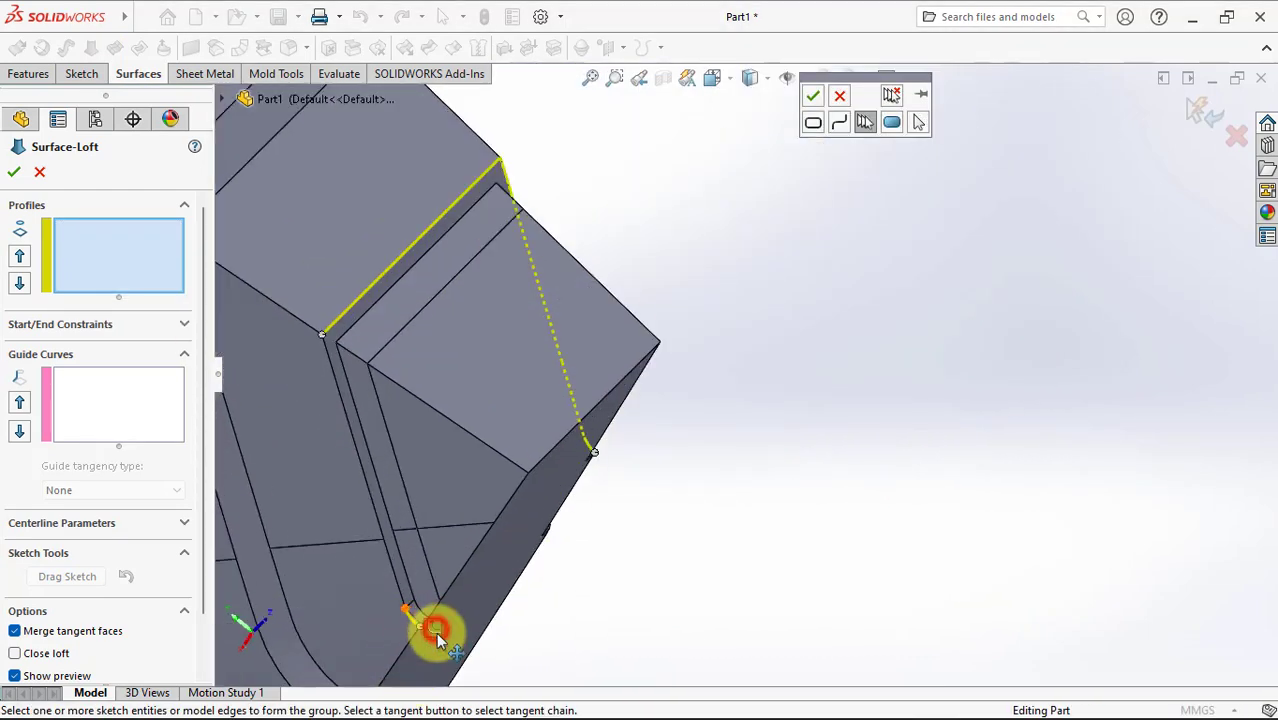
pyautogui.click(435, 628)
pyautogui.rightClick(434, 628)
# Step: Add the corner edge chain as the second profile and create Surface-Loft4
pyautogui.rightClick(721, 258)
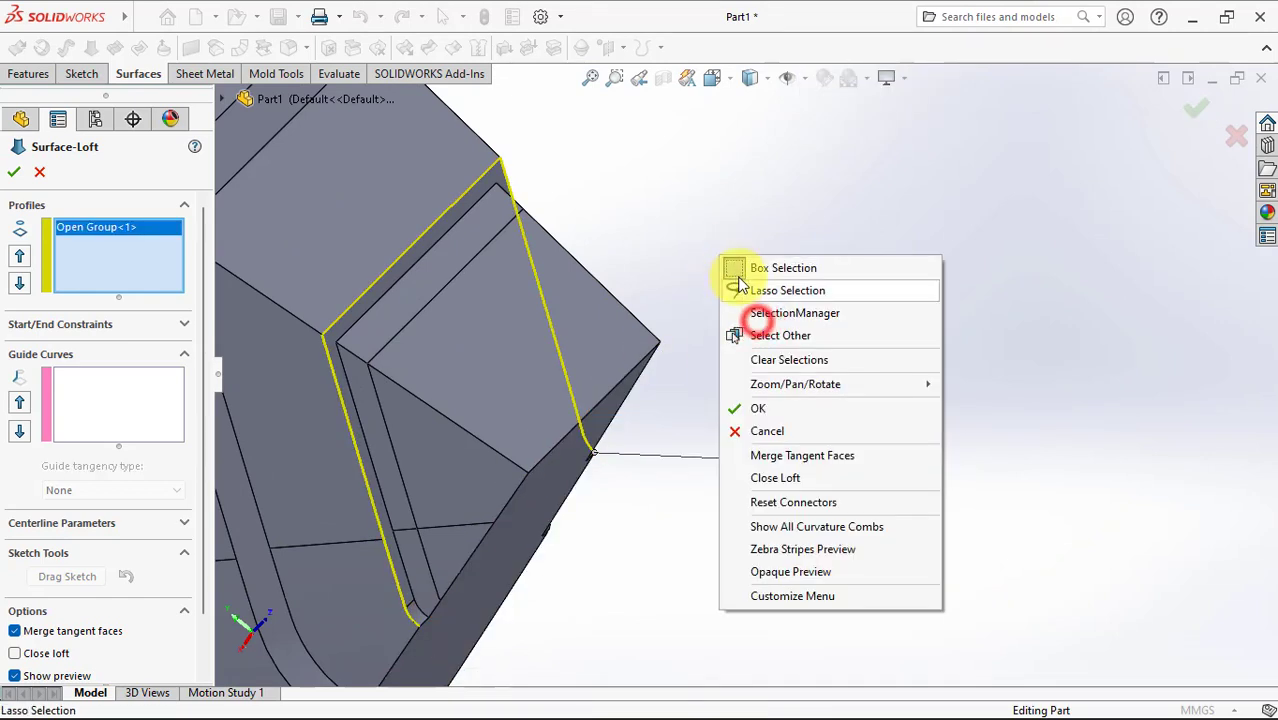
pyautogui.click(758, 314)
pyautogui.scroll(-1, 453, 598)
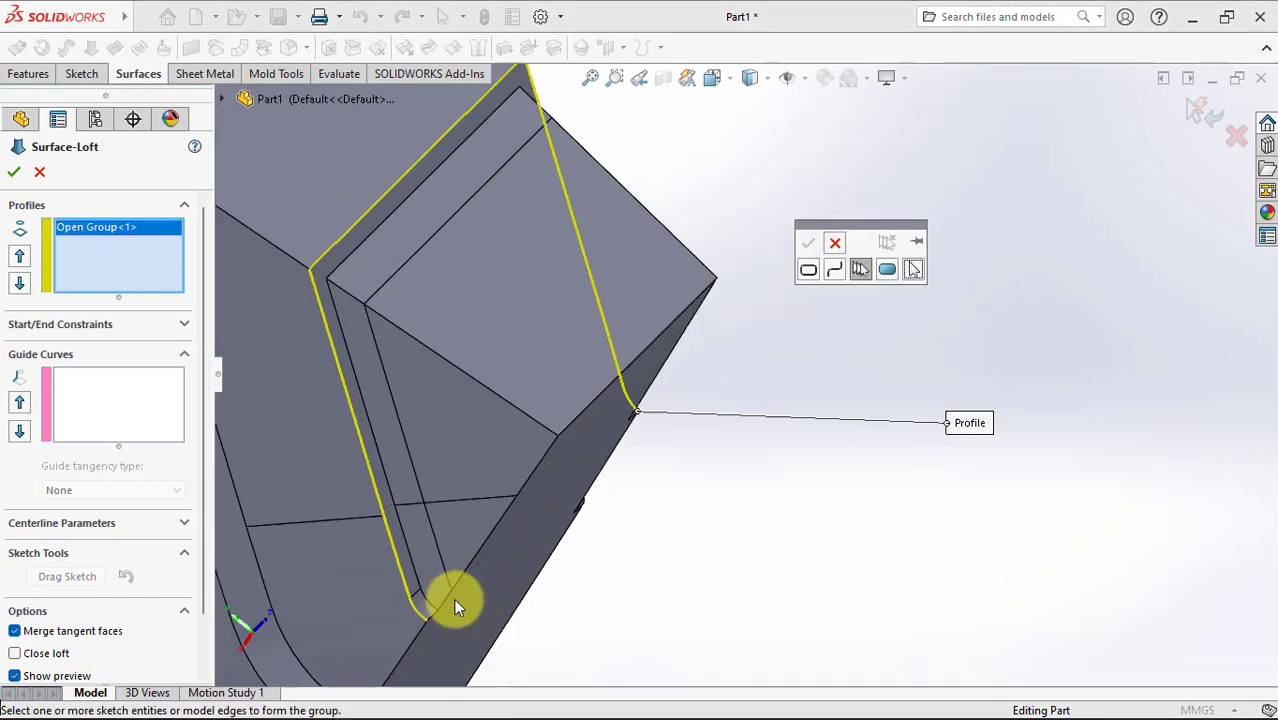
pyautogui.scroll(-3, 524, 516)
pyautogui.scroll(-2, 527, 538)
pyautogui.scroll(3, 551, 533)
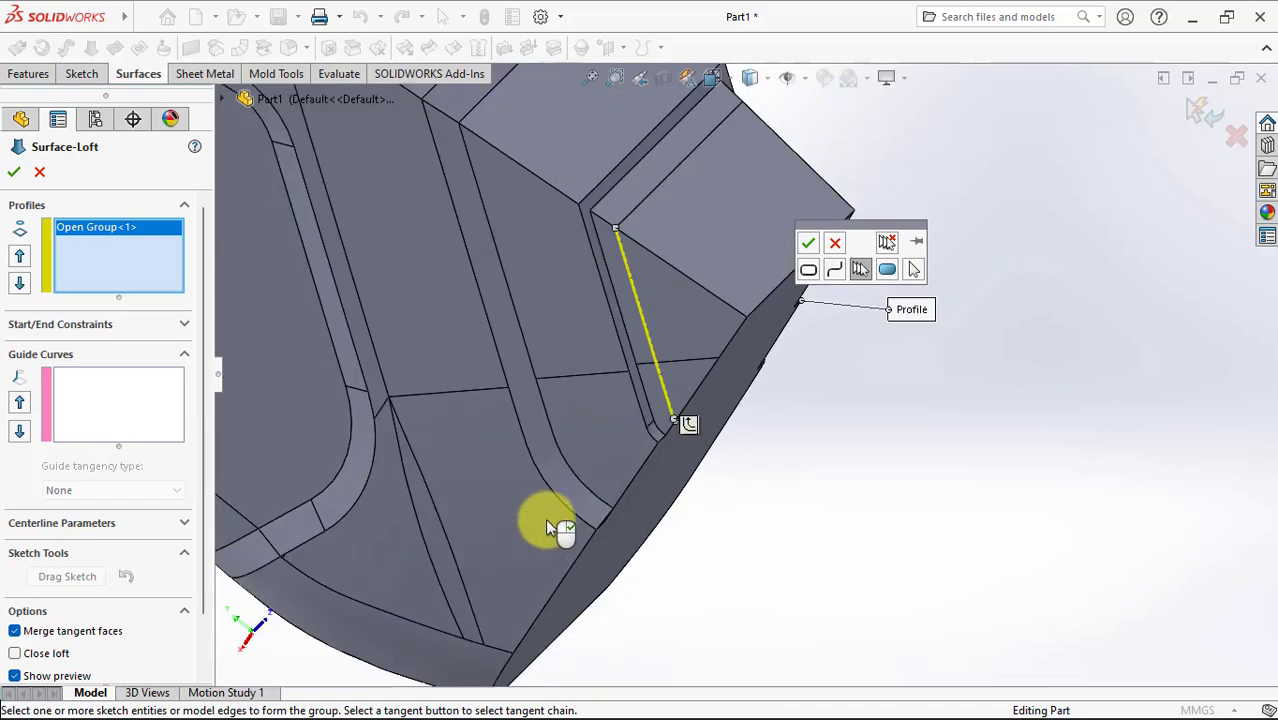
pyautogui.scroll(3, 630, 239)
pyautogui.scroll(-3, 703, 319)
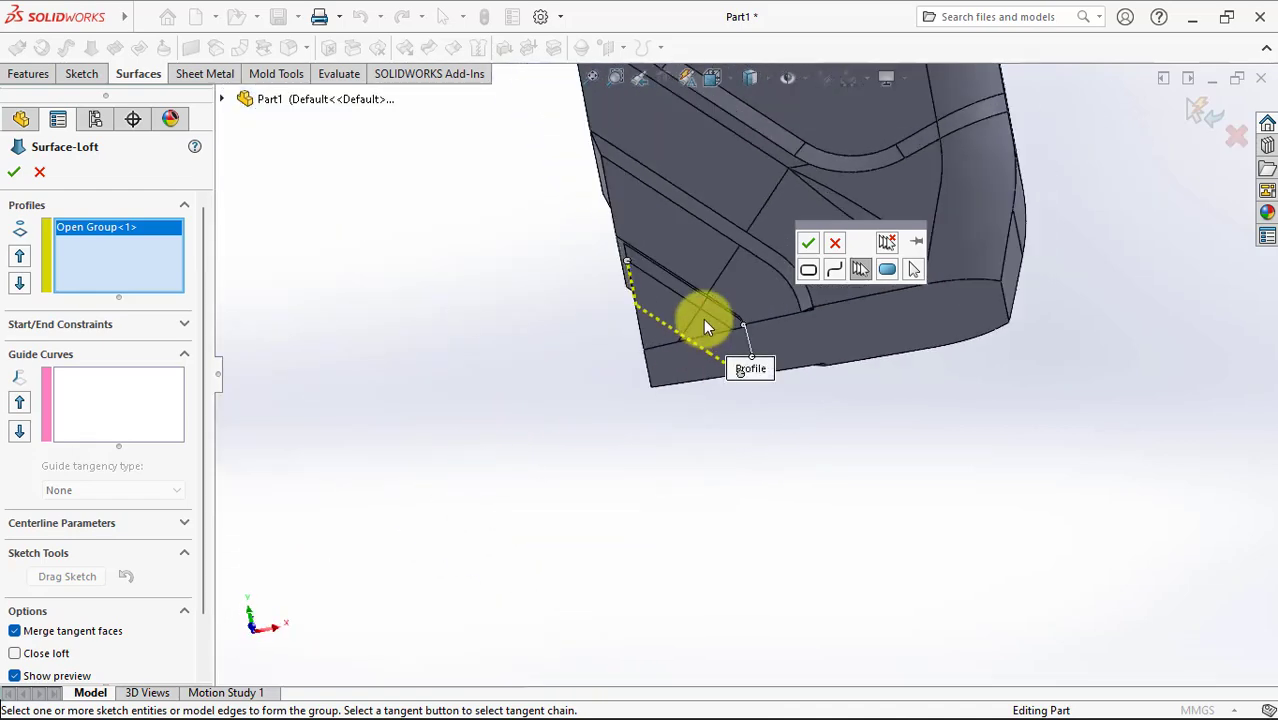
pyautogui.scroll(-3, 805, 365)
pyautogui.scroll(-2, 757, 383)
pyautogui.click(760, 388)
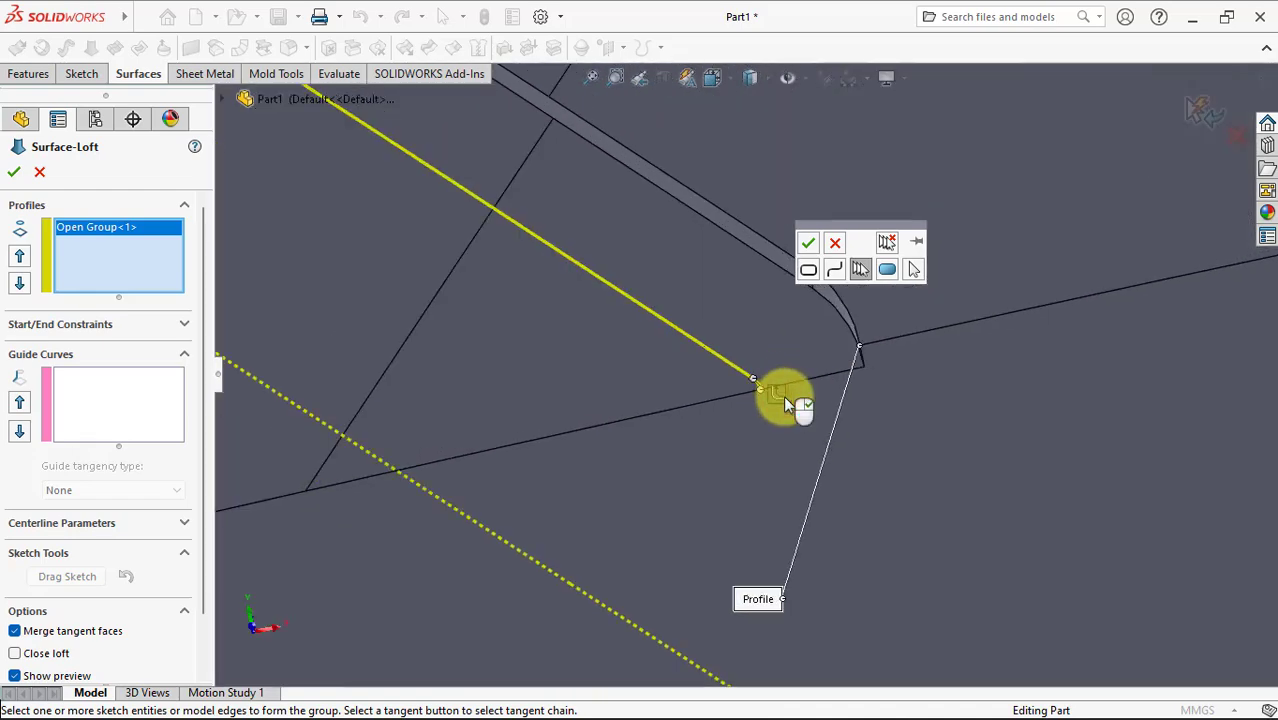
pyautogui.scroll(2, 783, 395)
pyautogui.click(810, 244)
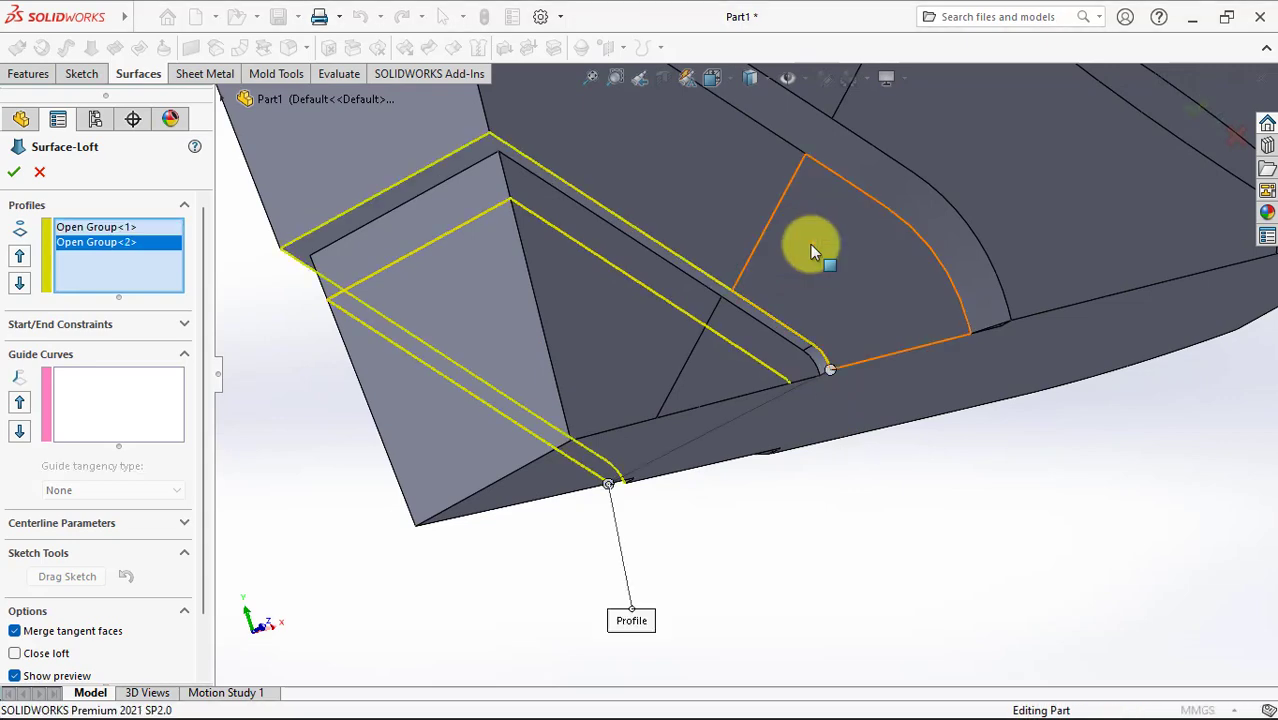
pyautogui.moveTo(609, 488); pyautogui.dragTo(690, 457, button='middle')
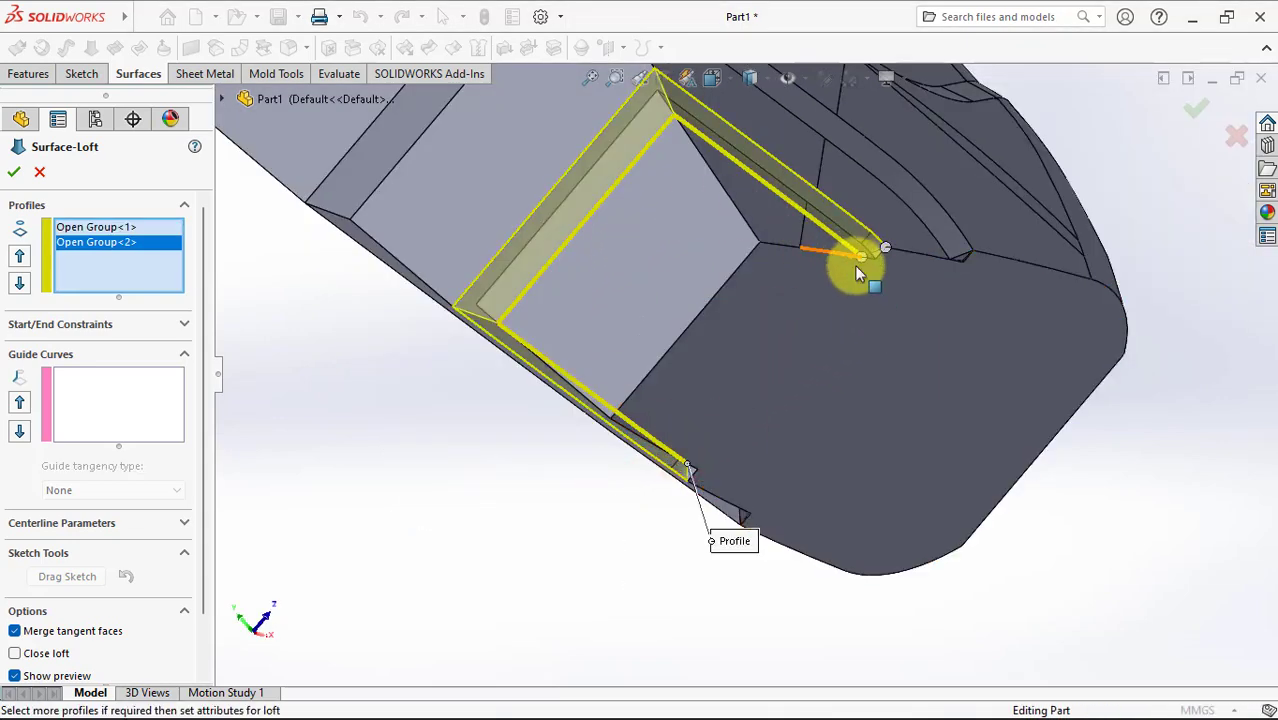
pyautogui.moveTo(857, 275)
pyautogui.mouseDown(button='middle')
pyautogui.moveTo(805, 351)
pyautogui.moveTo(860, 245)
pyautogui.mouseUp(button='middle')
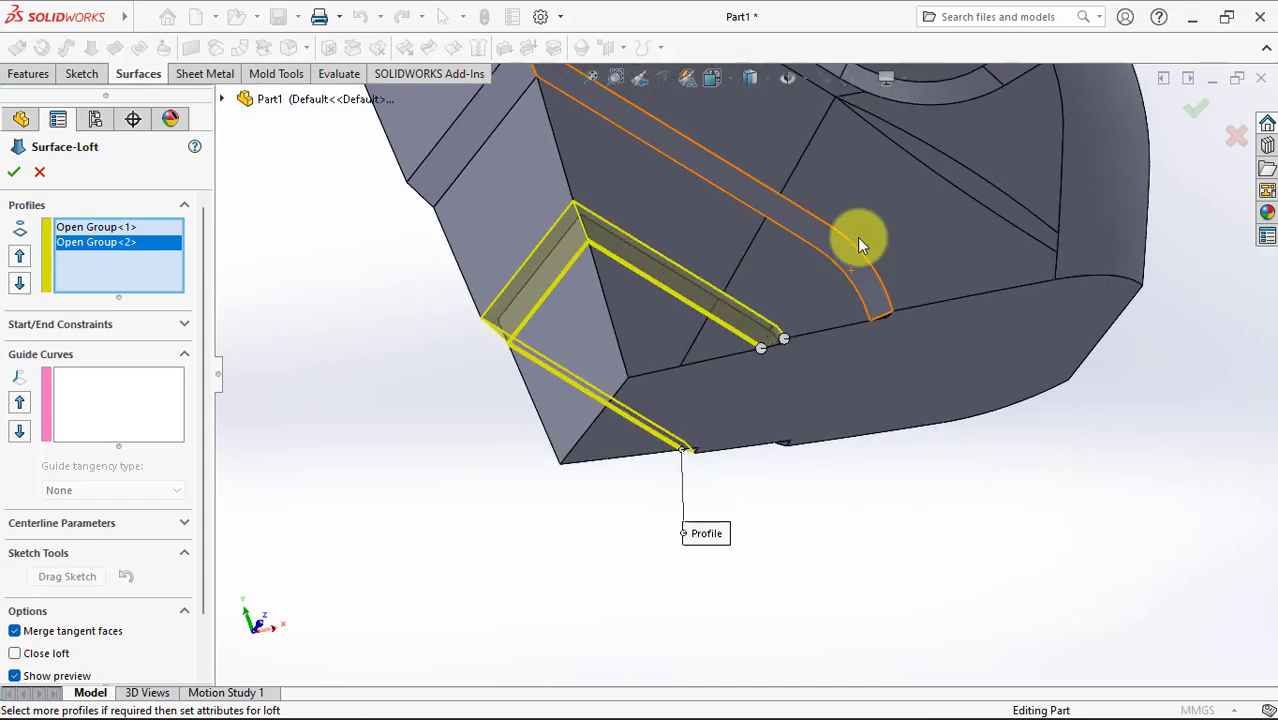
pyautogui.click(14, 174)
# Step: Thicken Surface-Loft4 by 2 mm into the part
pyautogui.click(502, 47)
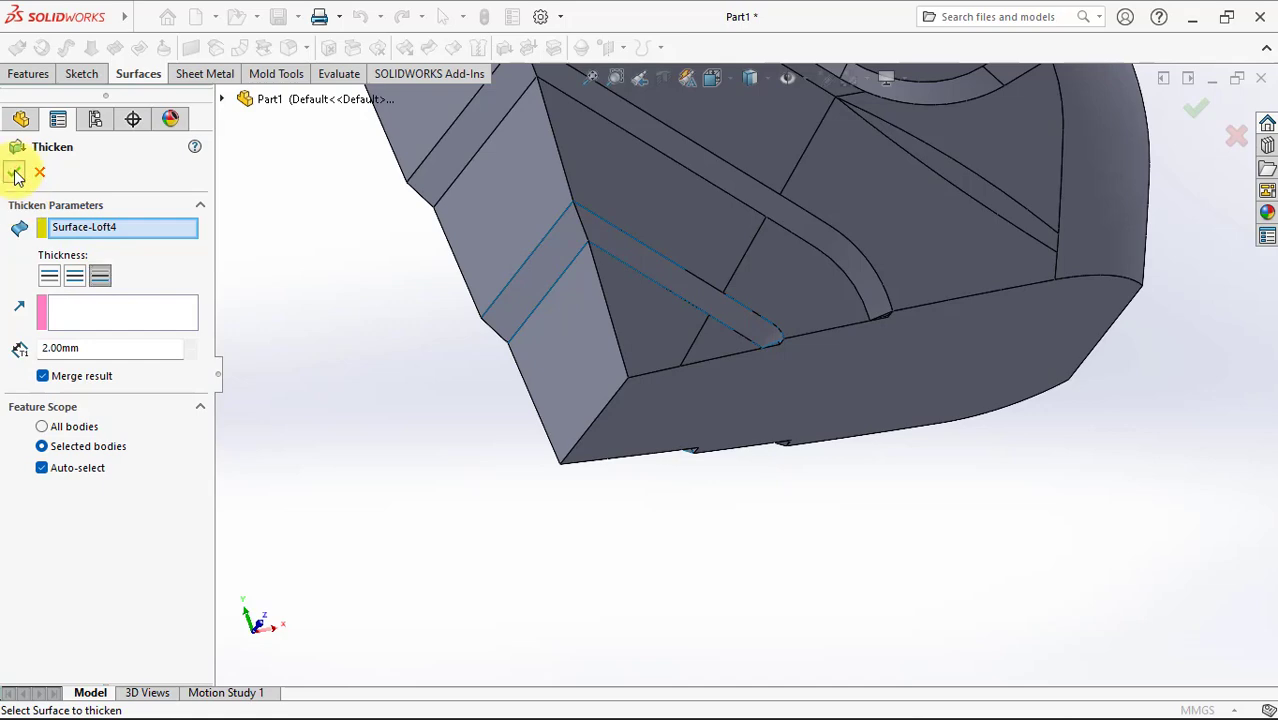
pyautogui.press('Return')
pyautogui.scroll(-2, 388, 402)
pyautogui.scroll(-3, 778, 254)
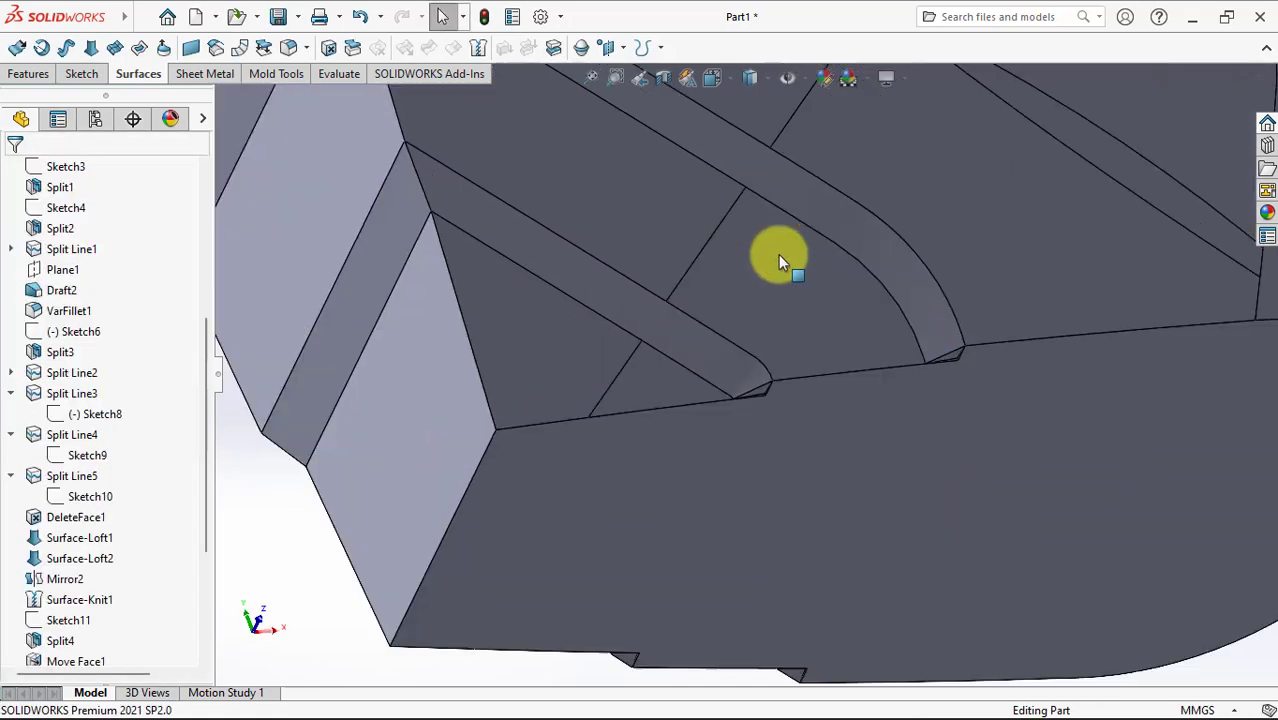
# Step: Start Delete Face with the Patch option and select the first seven sliver faces
pyautogui.click(329, 48)
pyautogui.click(40, 341)
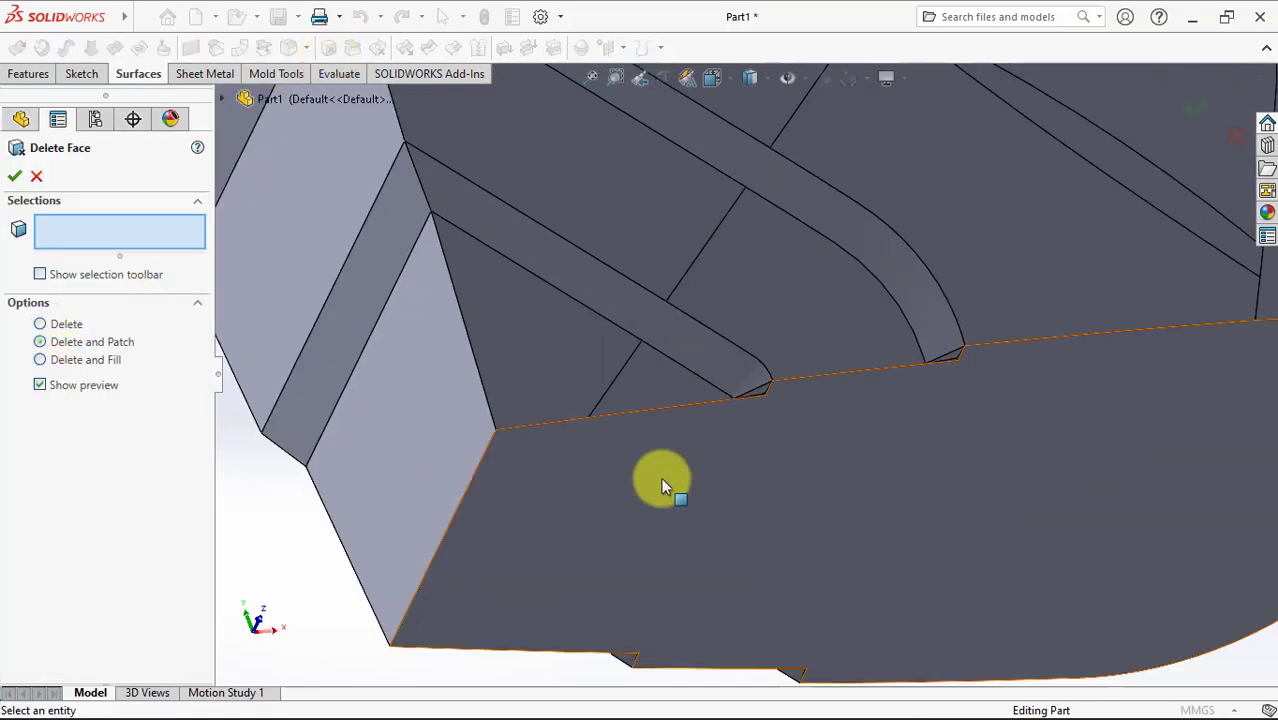
pyautogui.scroll(-3, 928, 372)
pyautogui.click(888, 332)
pyautogui.click(896, 340)
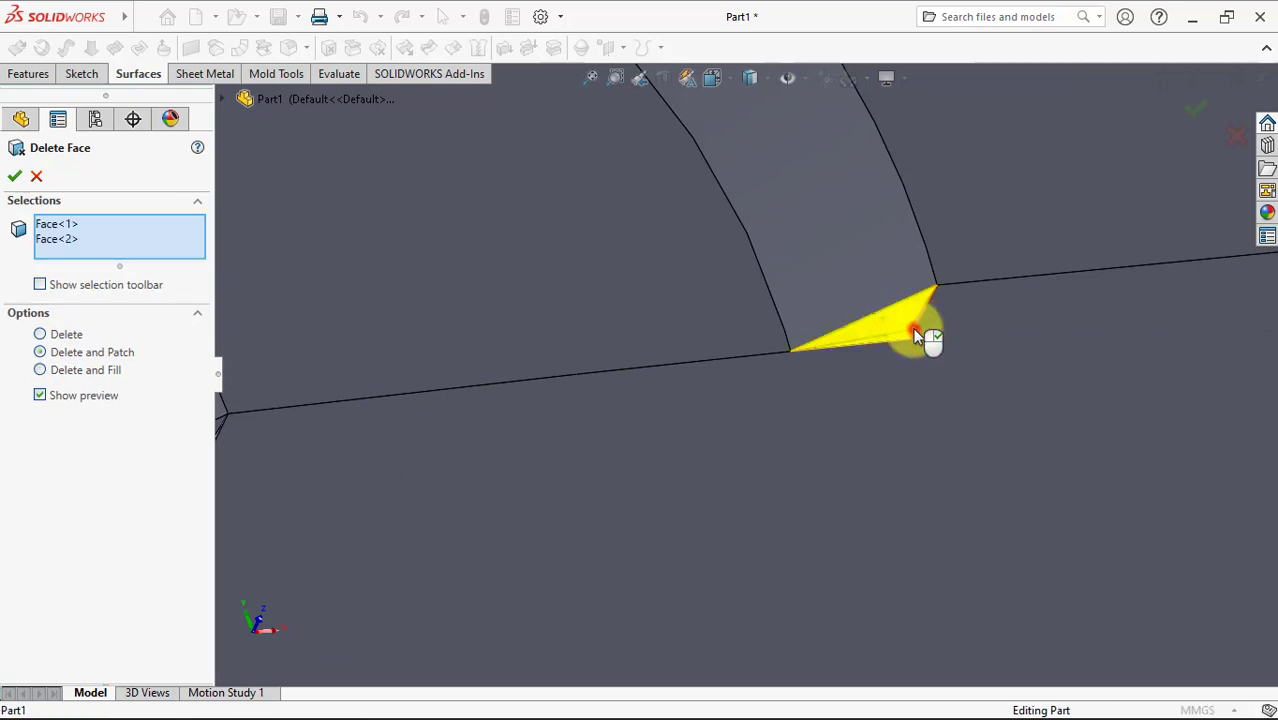
pyautogui.click(914, 334)
pyautogui.scroll(2, 914, 334)
pyautogui.moveTo(913, 329)
pyautogui.mouseDown(button='middle')
pyautogui.moveTo(481, 422)
pyautogui.moveTo(453, 377)
pyautogui.mouseUp(button='middle')
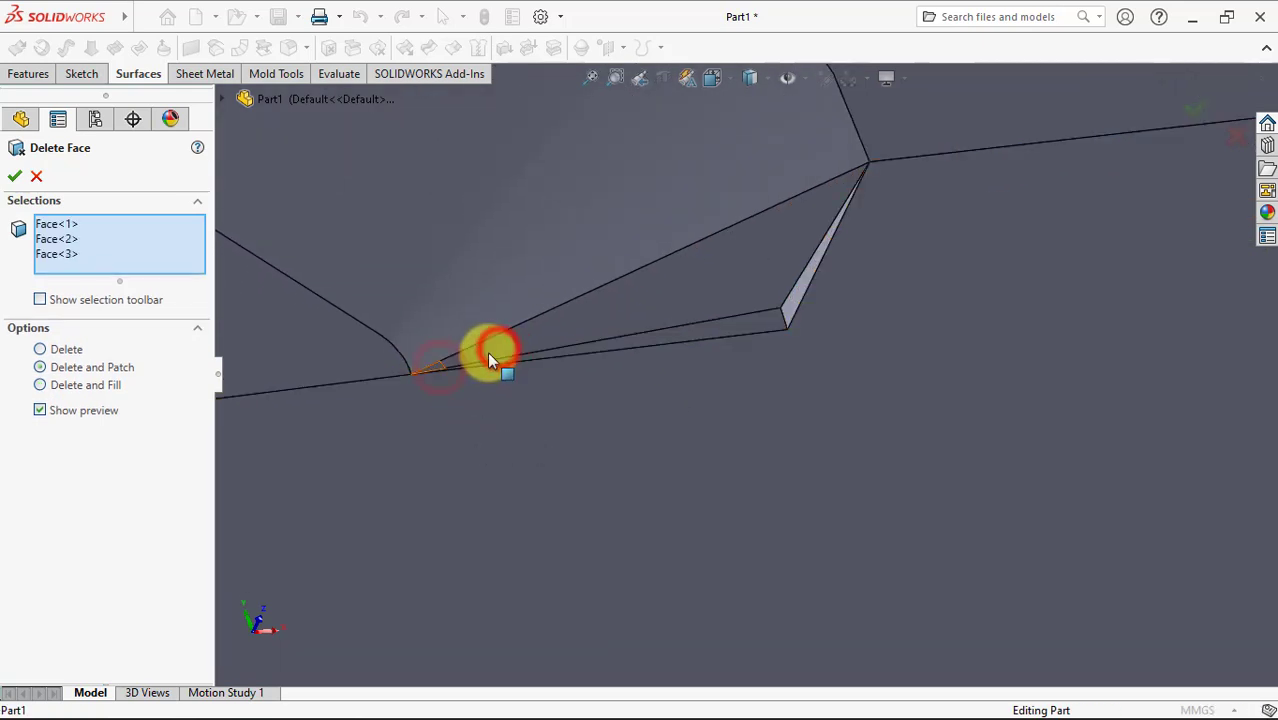
pyautogui.click(490, 360)
pyautogui.click(667, 339)
pyautogui.click(791, 318)
pyautogui.click(788, 302)
# Step: Add the remaining seven sliver faces, apply the delete-and-patch, and view the whole part
pyautogui.scroll(-3, 788, 304)
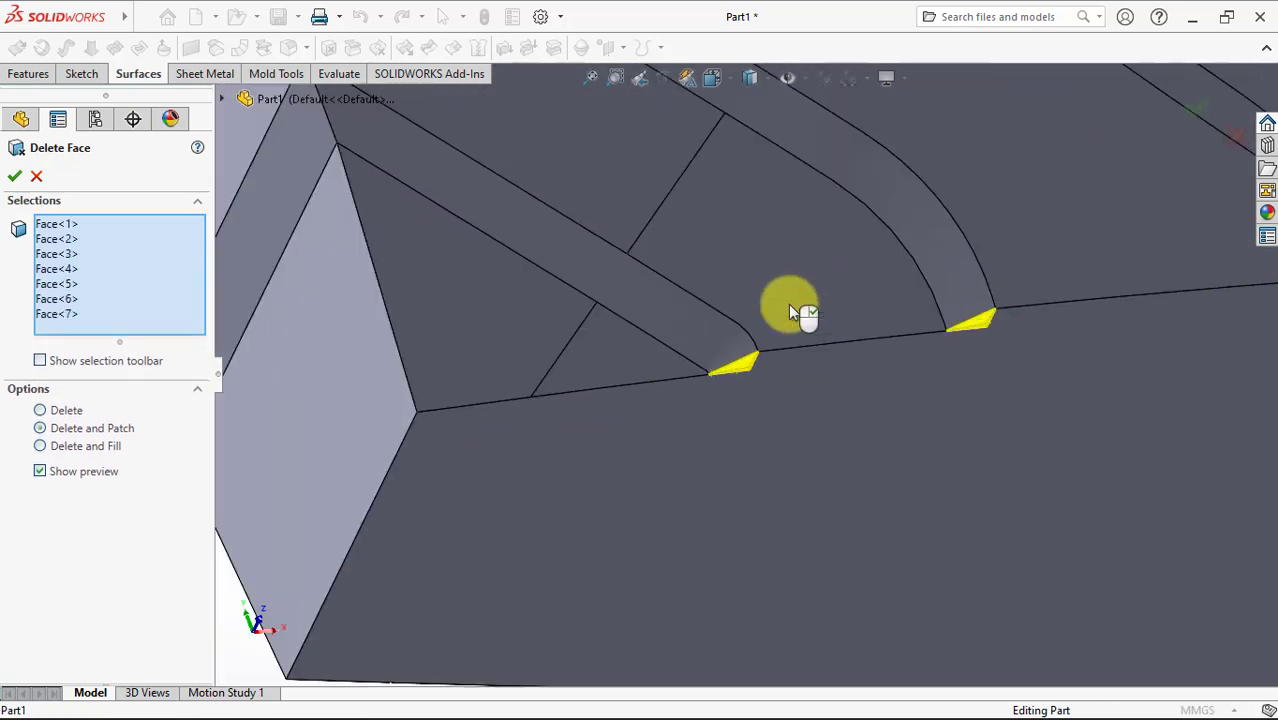
pyautogui.moveTo(788, 304)
pyautogui.mouseDown(button='middle')
pyautogui.moveTo(727, 507)
pyautogui.moveTo(764, 225)
pyautogui.moveTo(622, 581)
pyautogui.moveTo(662, 329)
pyautogui.mouseUp(button='middle')
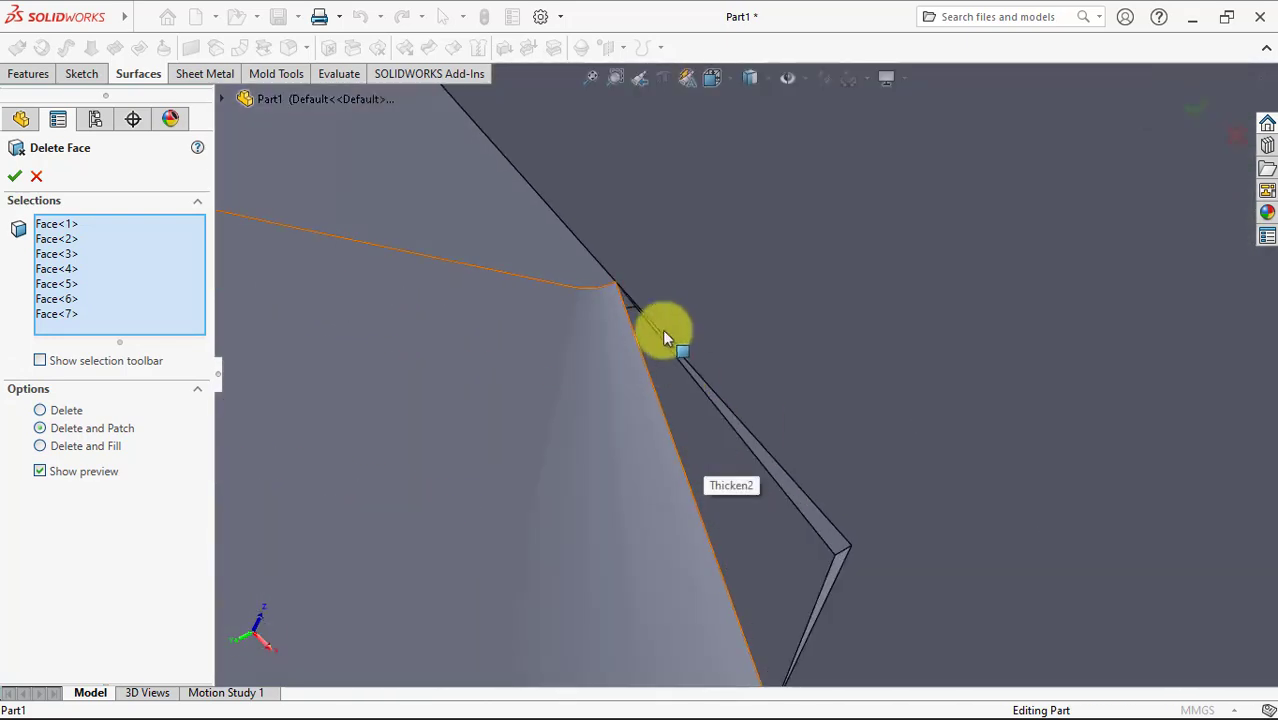
pyautogui.click(628, 311)
pyautogui.click(807, 522)
pyautogui.click(830, 530)
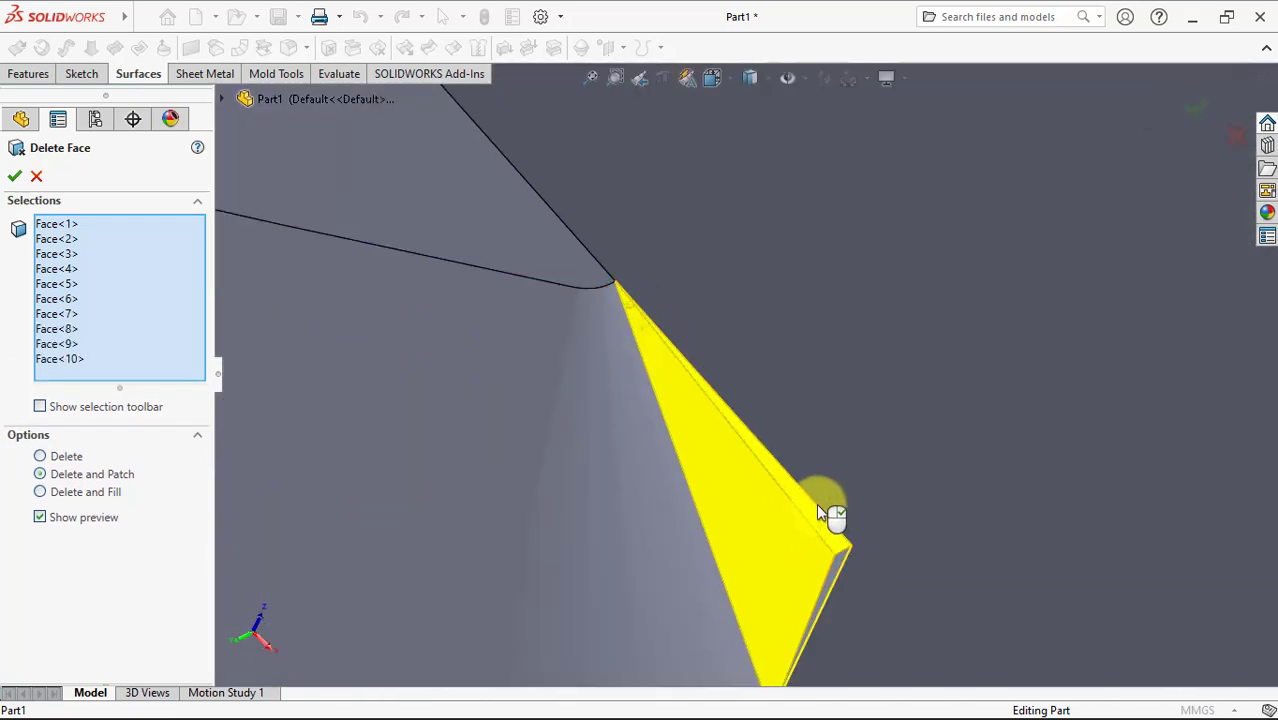
pyautogui.click(816, 503)
pyautogui.scroll(2, 810, 505)
pyautogui.moveTo(809, 500)
pyautogui.mouseDown(button='middle')
pyautogui.moveTo(879, 552)
pyautogui.moveTo(821, 465)
pyautogui.mouseUp(button='middle')
pyautogui.click(821, 465)
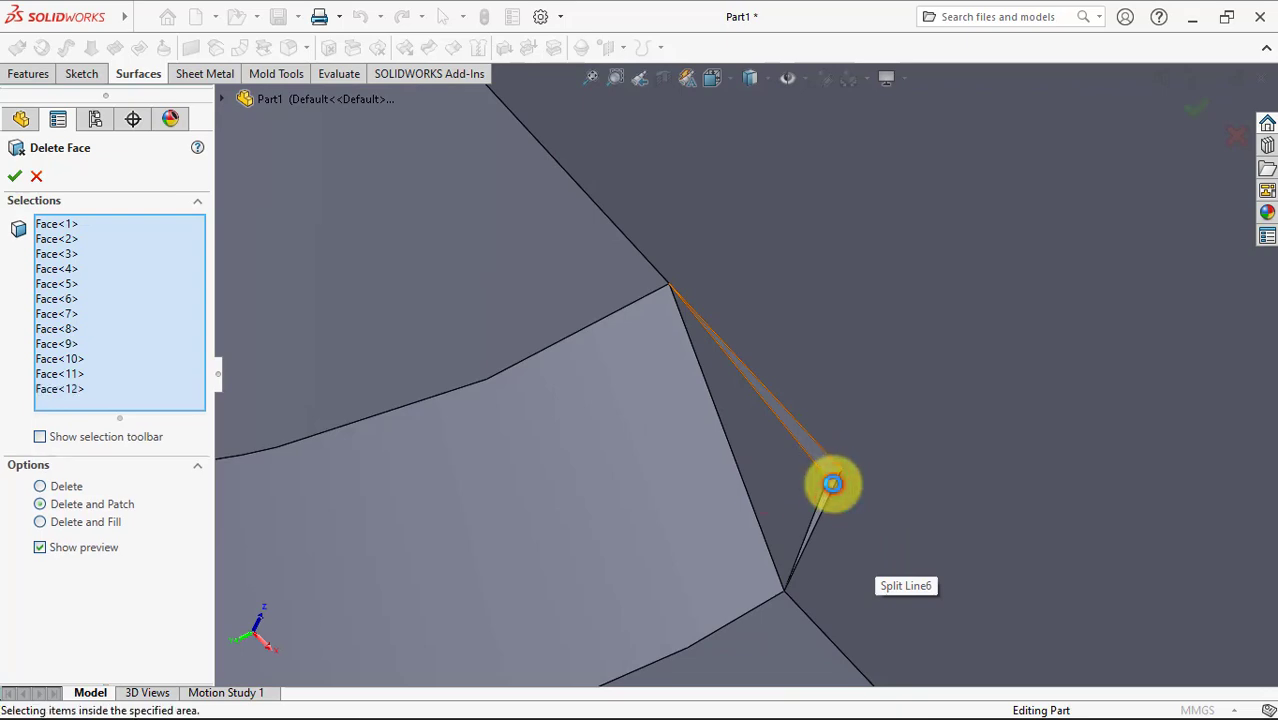
pyautogui.click(771, 481)
pyautogui.click(773, 479)
pyautogui.scroll(3, 800, 460)
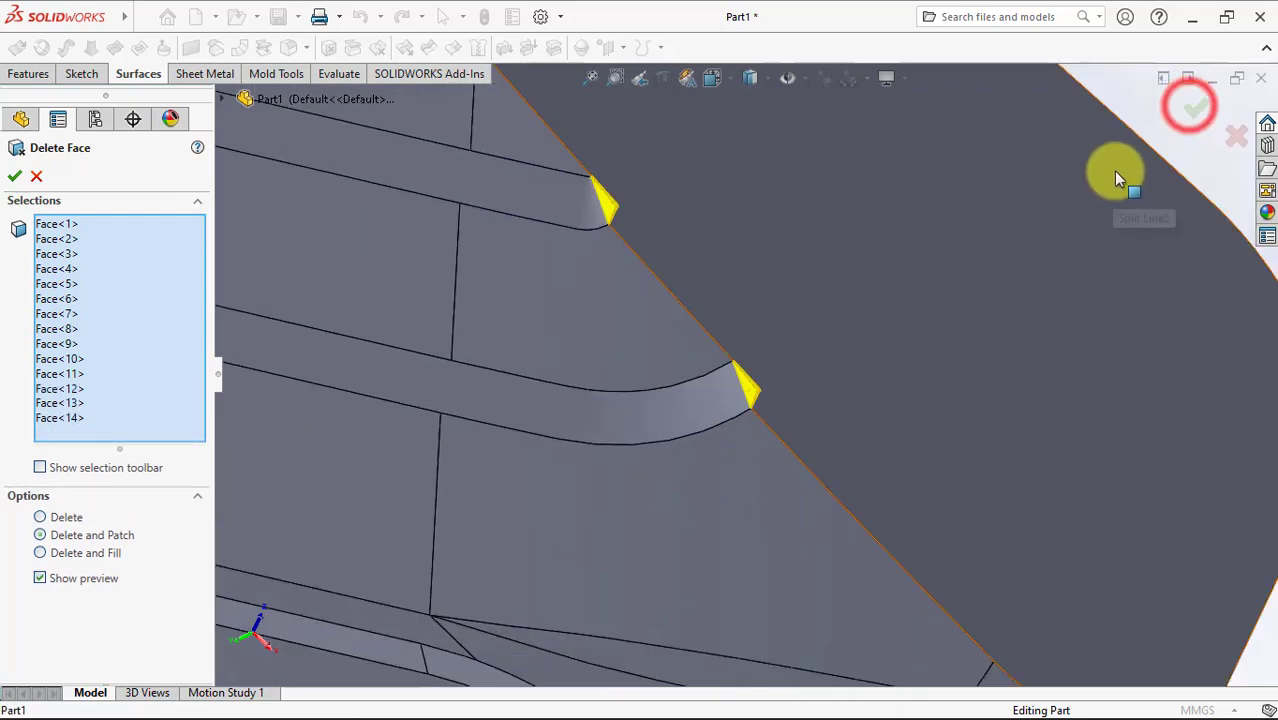
pyautogui.click(1190, 108)
pyautogui.scroll(4, 1011, 242)
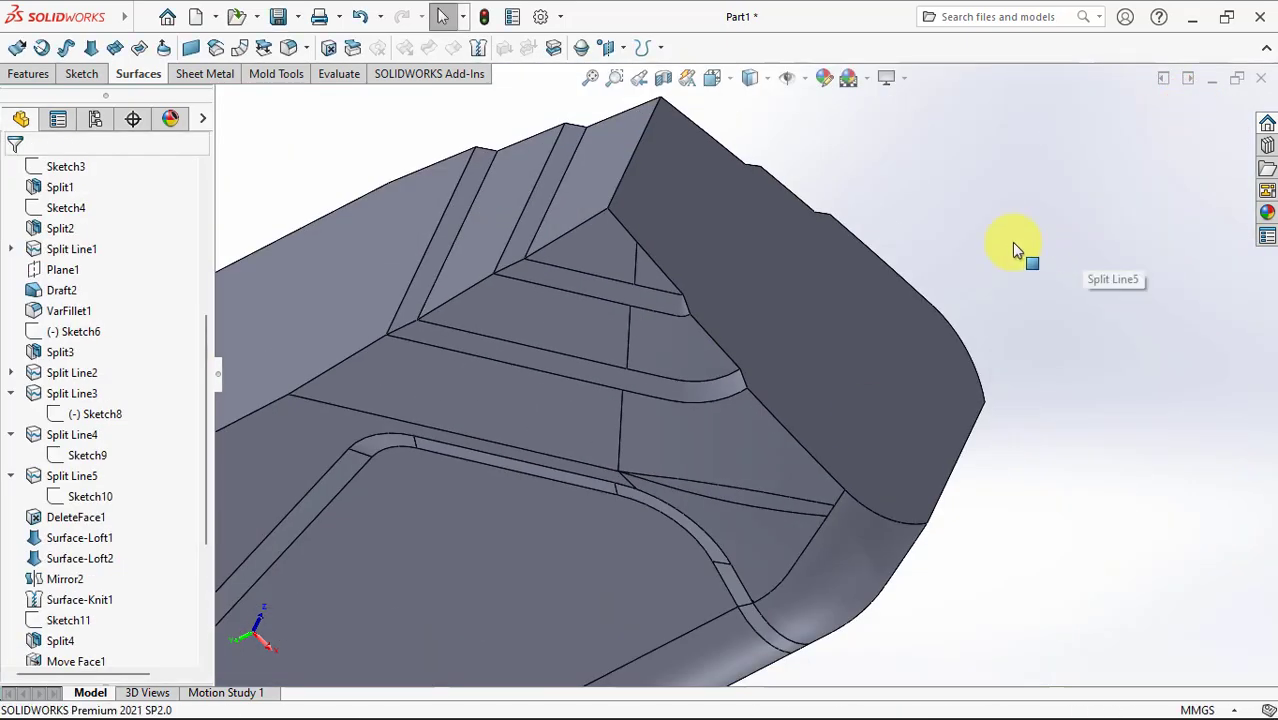
pyautogui.moveTo(1011, 242)
pyautogui.mouseDown(button='middle')
pyautogui.moveTo(840, 480)
pyautogui.moveTo(856, 191)
pyautogui.moveTo(850, 245)
pyautogui.moveTo(793, 358)
pyautogui.mouseUp(button='middle')
# Step: Sketch a line offset 14 mm from the face edge, extended past the body on both ends
pyautogui.click(496, 245)
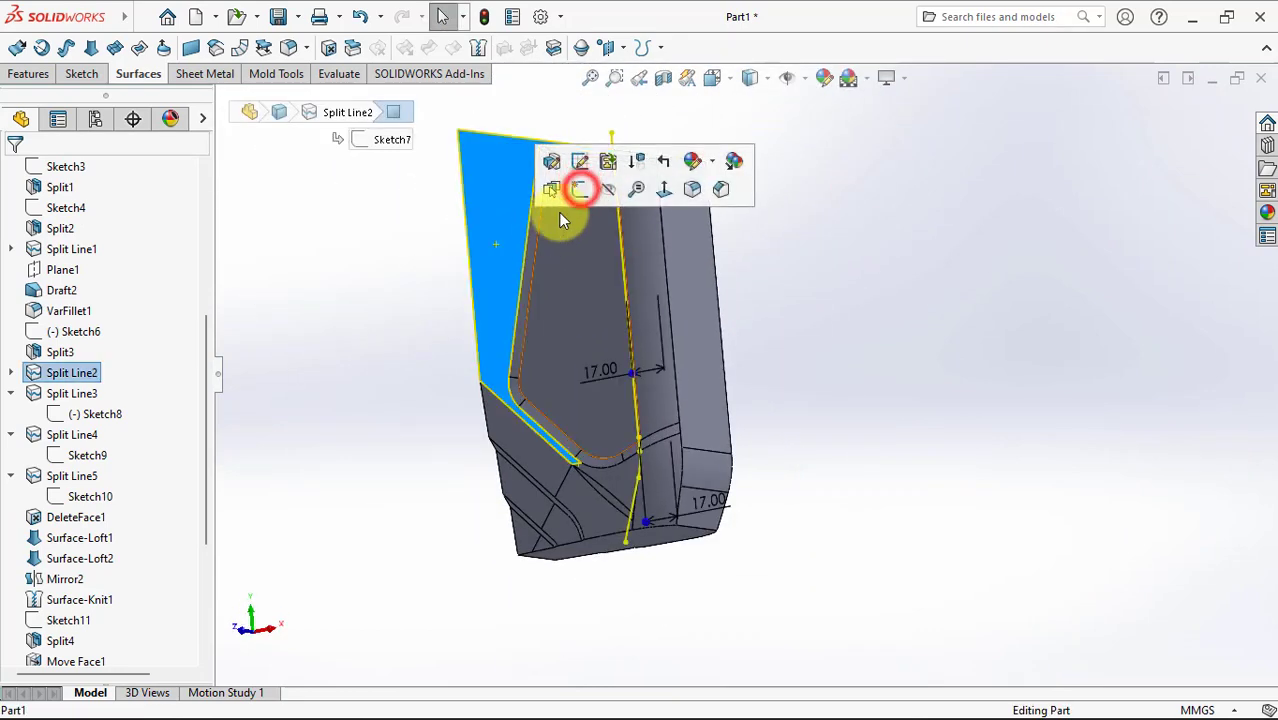
pyautogui.click(579, 186)
pyautogui.click(574, 48)
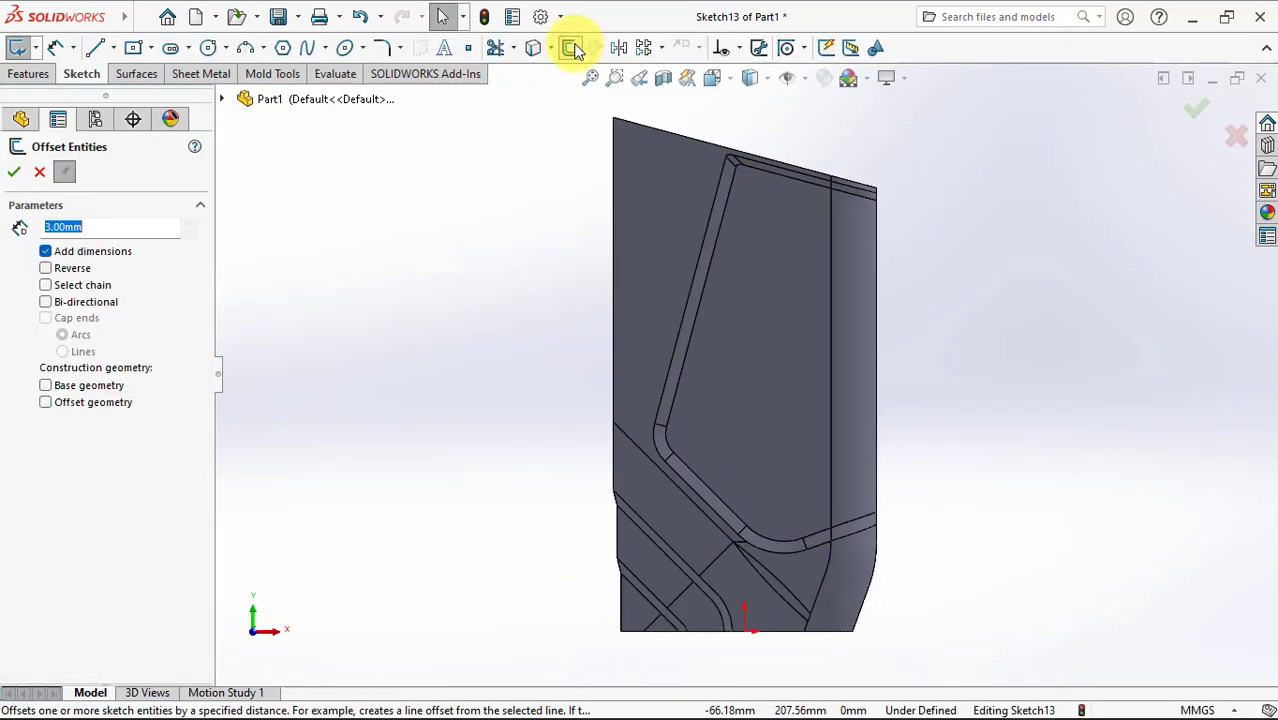
pyautogui.click(684, 313)
pyautogui.click(679, 306)
pyautogui.click(35, 175)
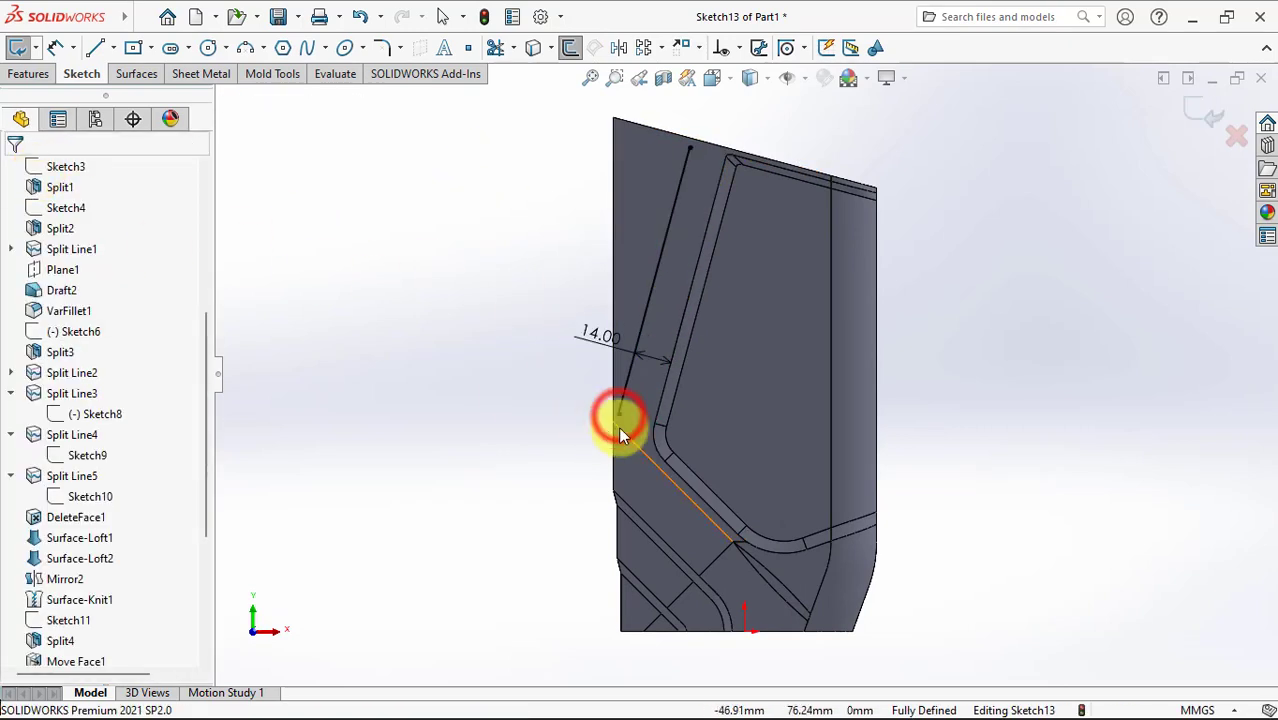
pyautogui.moveTo(617, 416); pyautogui.dragTo(605, 463)
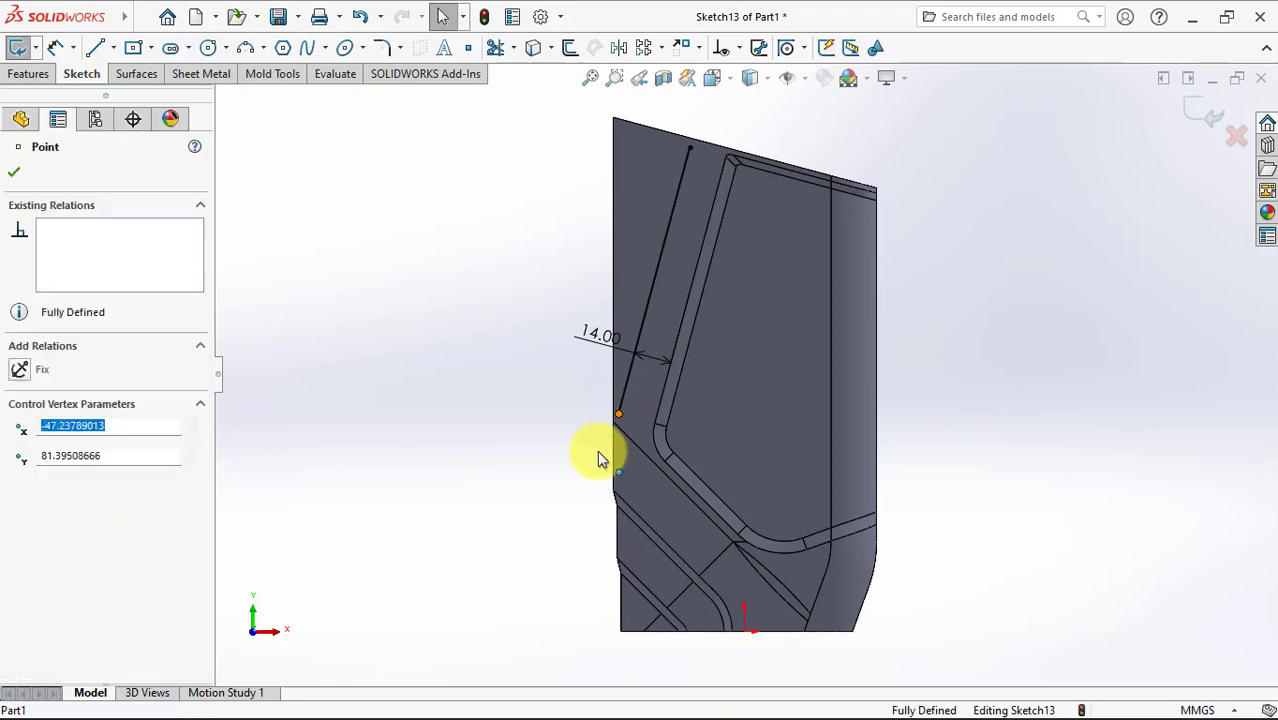
pyautogui.moveTo(685, 143); pyautogui.dragTo(697, 118)
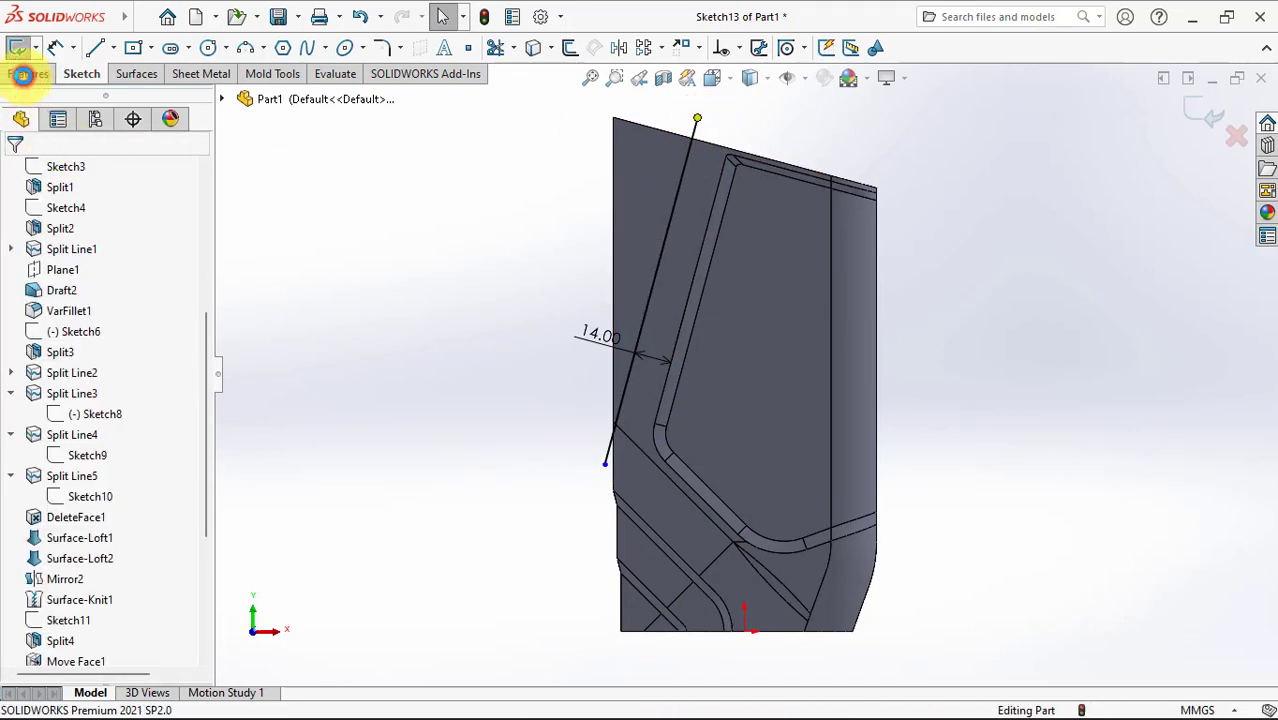
pyautogui.click(19, 48)
# Step: Split the body into two bodies with the sketch line, then hide Sketch13
pyautogui.click(614, 50)
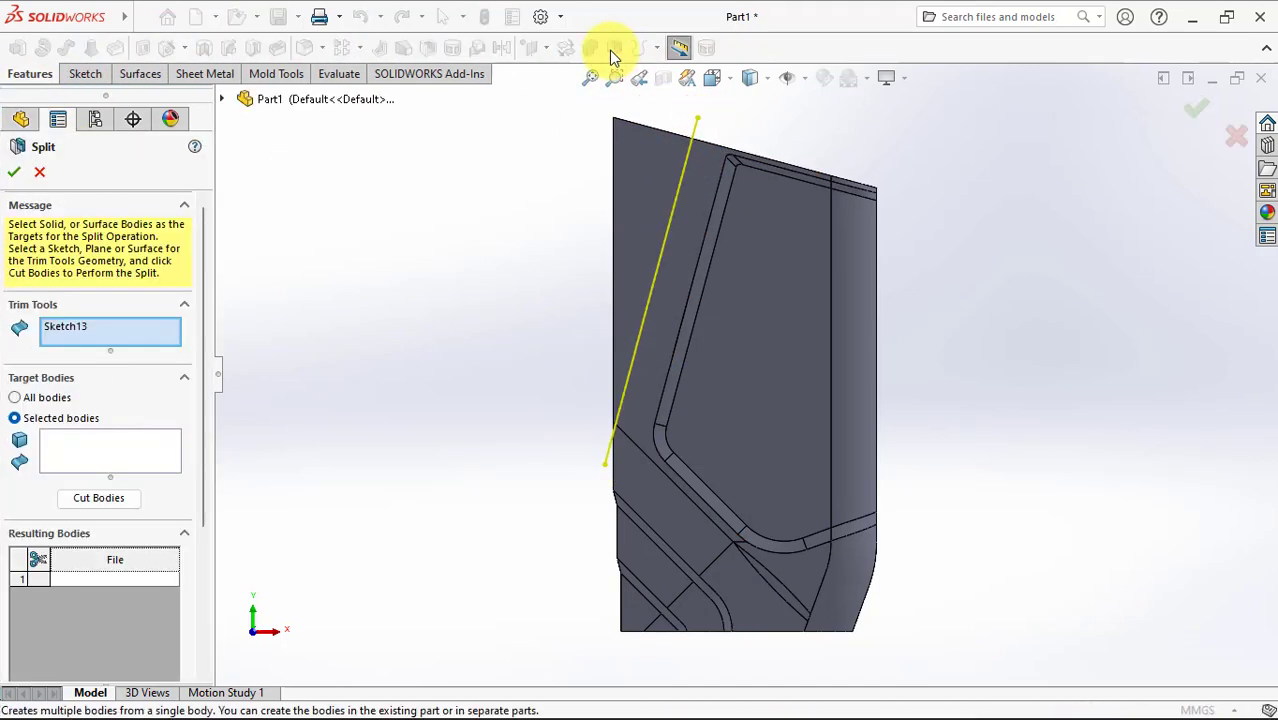
pyautogui.click(137, 440)
pyautogui.click(710, 412)
pyautogui.click(95, 497)
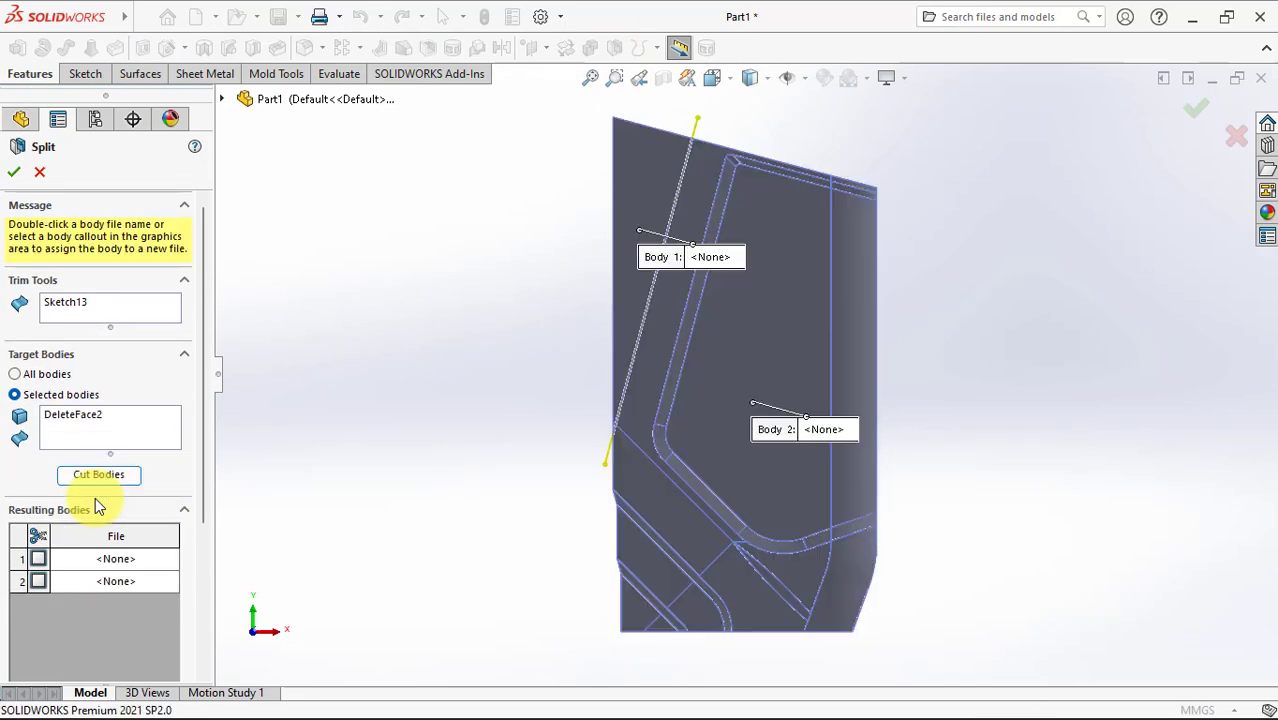
pyautogui.scroll(-3, 95, 497)
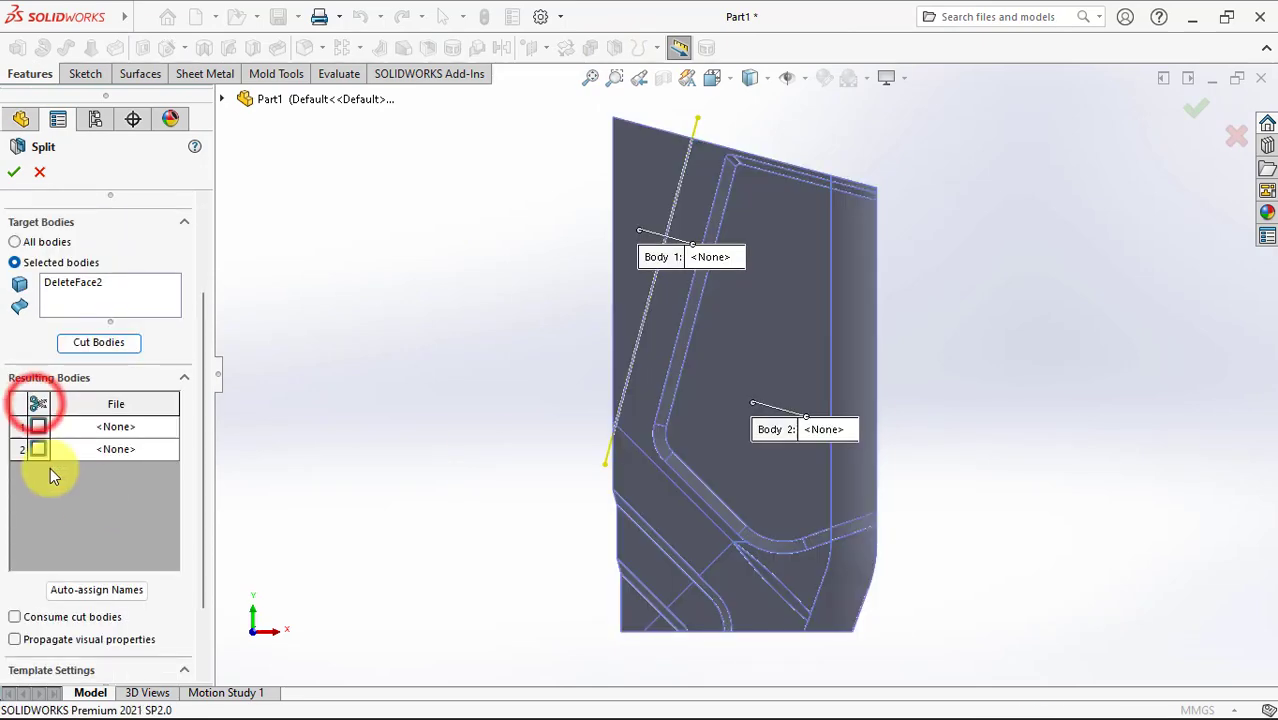
pyautogui.click(15, 176)
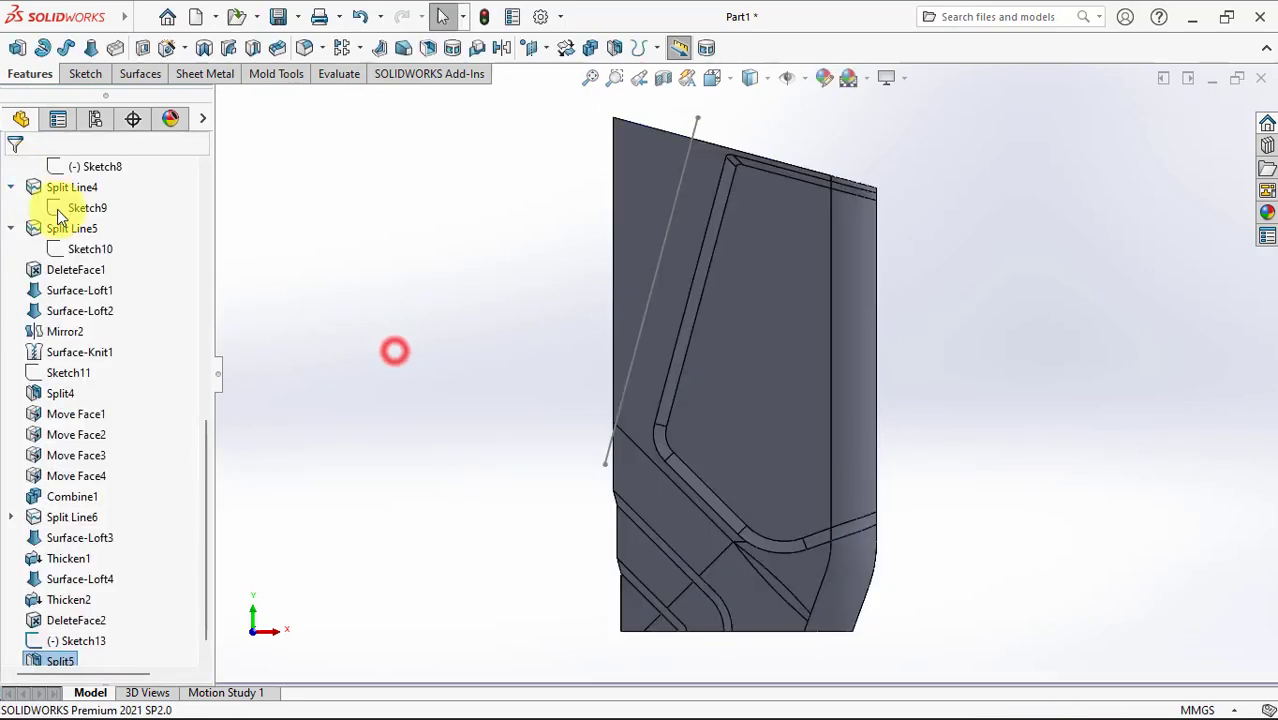
pyautogui.click(620, 410)
pyautogui.click(707, 348)
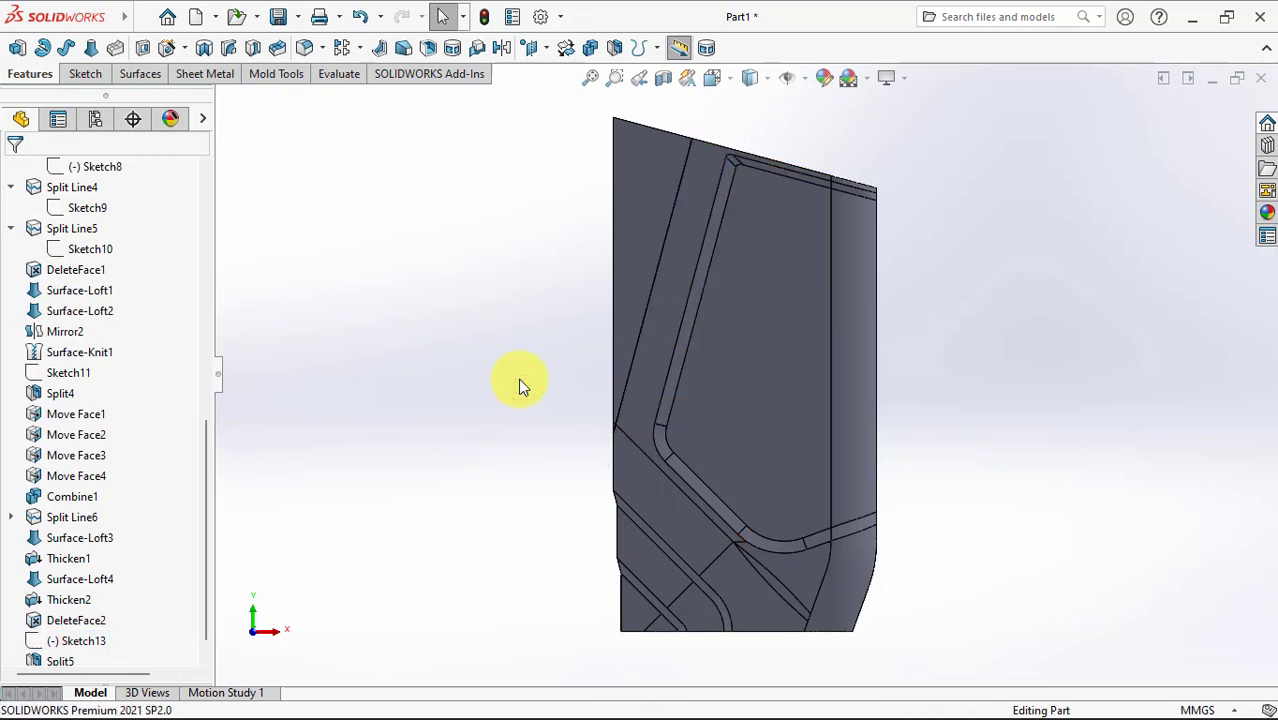
# Step: Start a sketch on the face and offset the edge by 3.20 mm
pyautogui.click(663, 322)
pyautogui.click(747, 266)
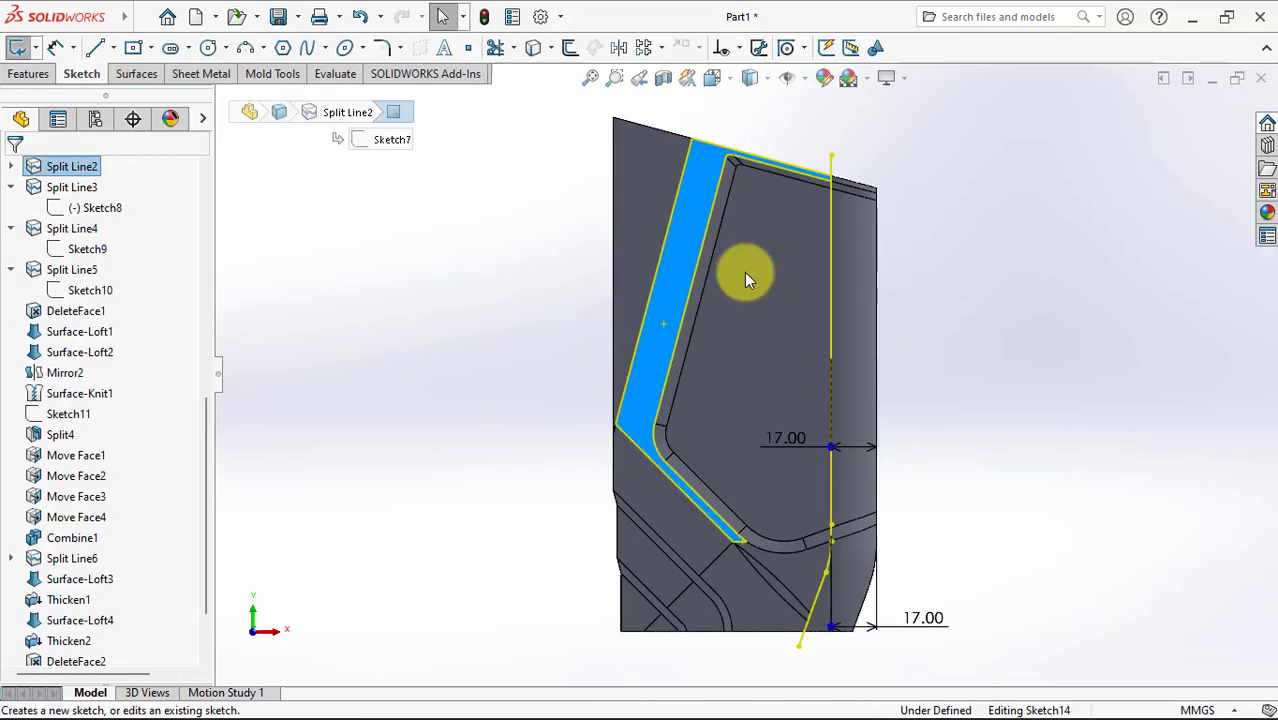
pyautogui.click(488, 265)
pyautogui.click(570, 47)
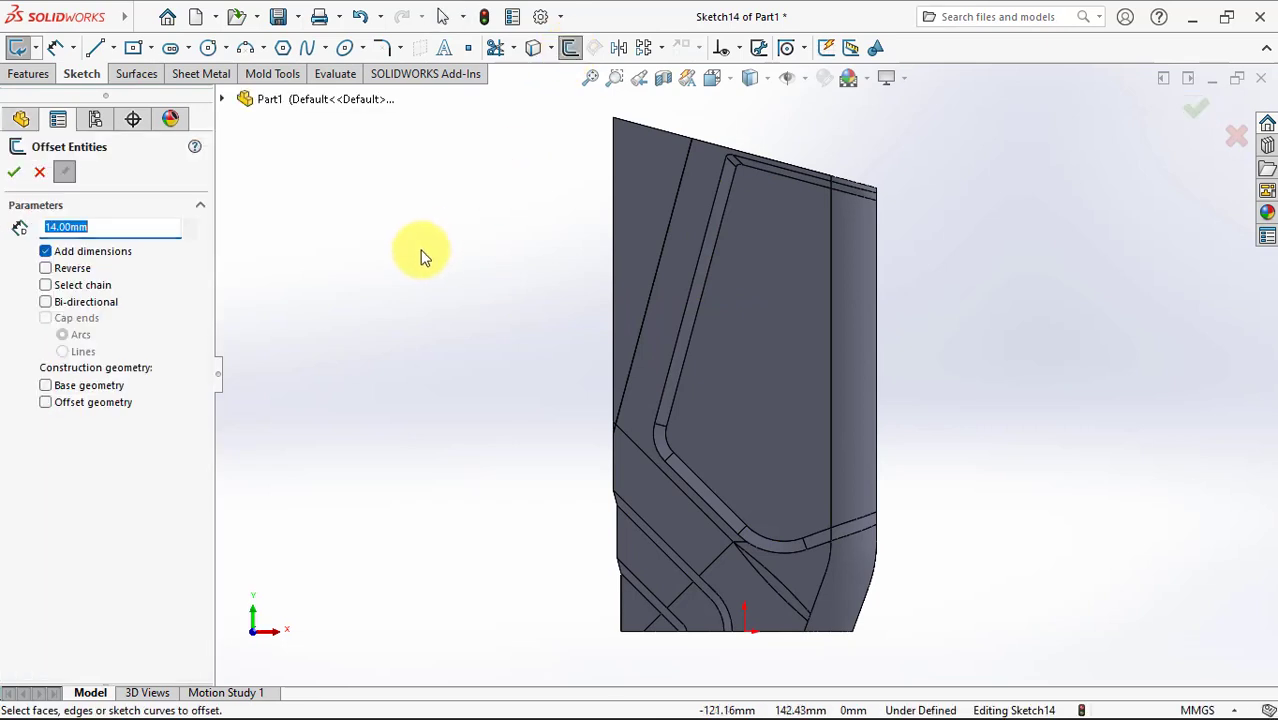
pyautogui.write('2')
pyautogui.press('Return')
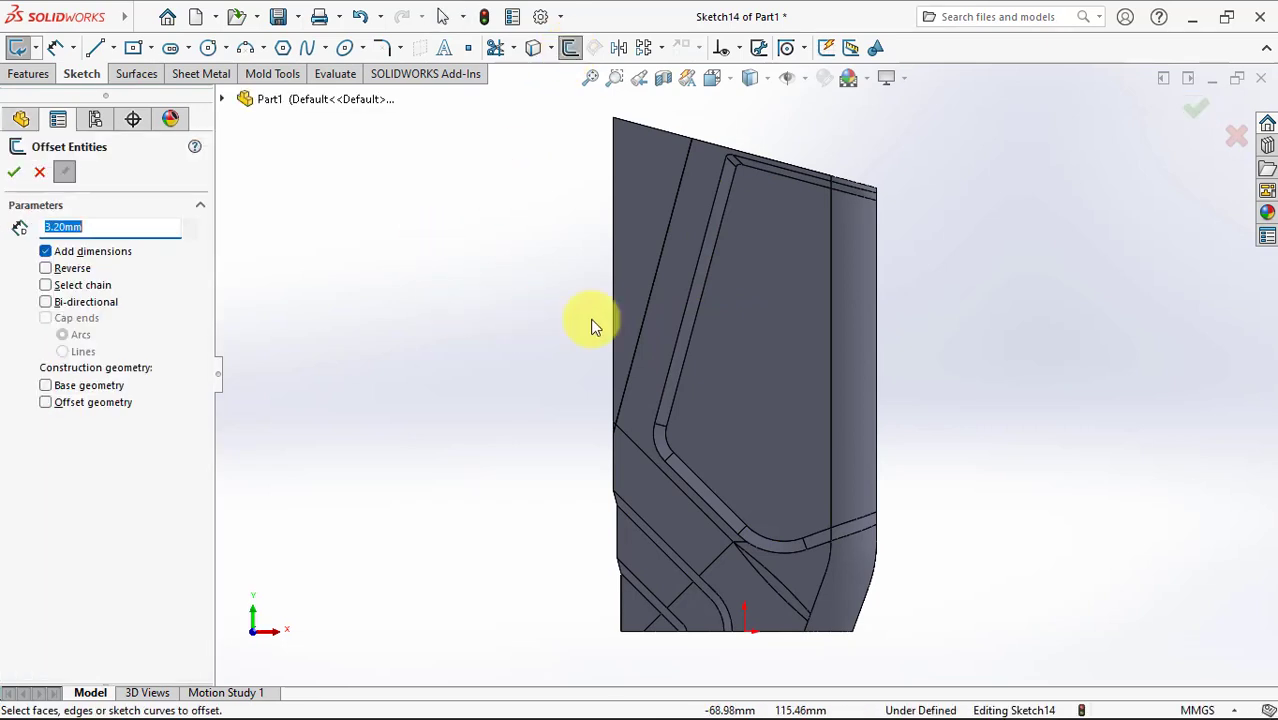
pyautogui.click(683, 318)
pyautogui.click(681, 319)
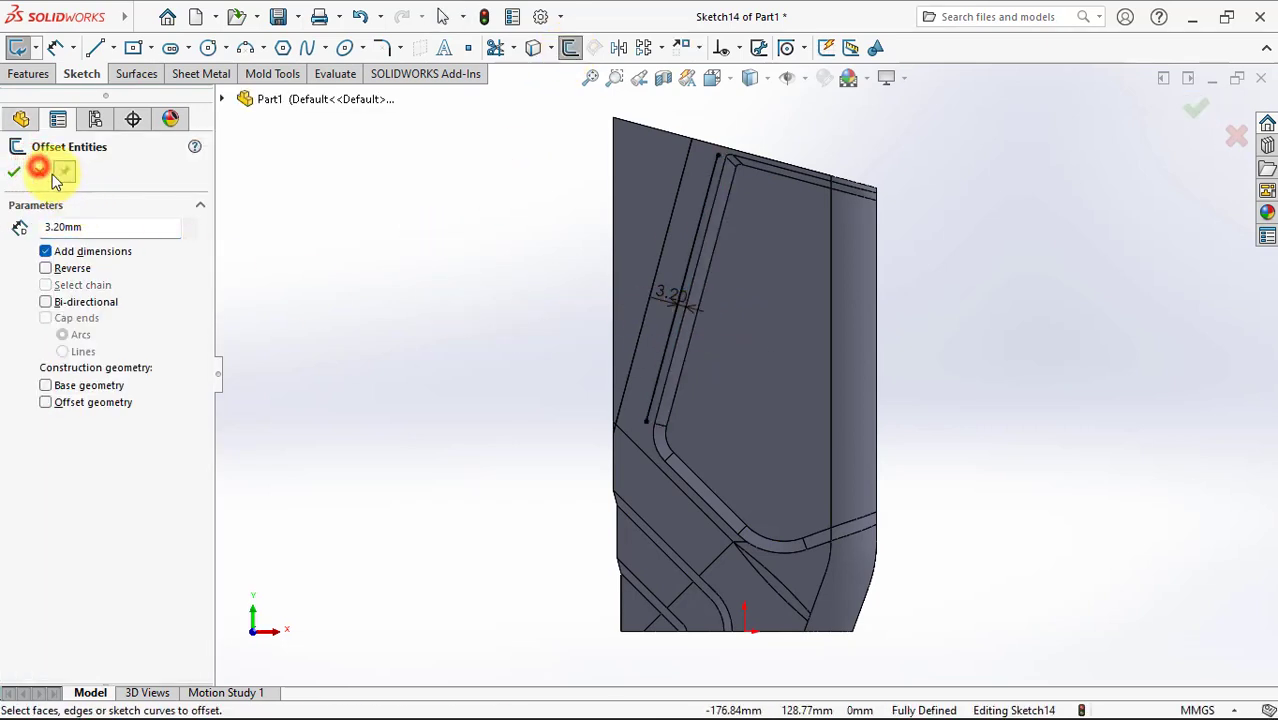
pyautogui.click(14, 171)
# Step: Draw a three-point arc from the offset line's end and make it tangent to the line
pyautogui.click(718, 156)
pyautogui.scroll(-3, 660, 415)
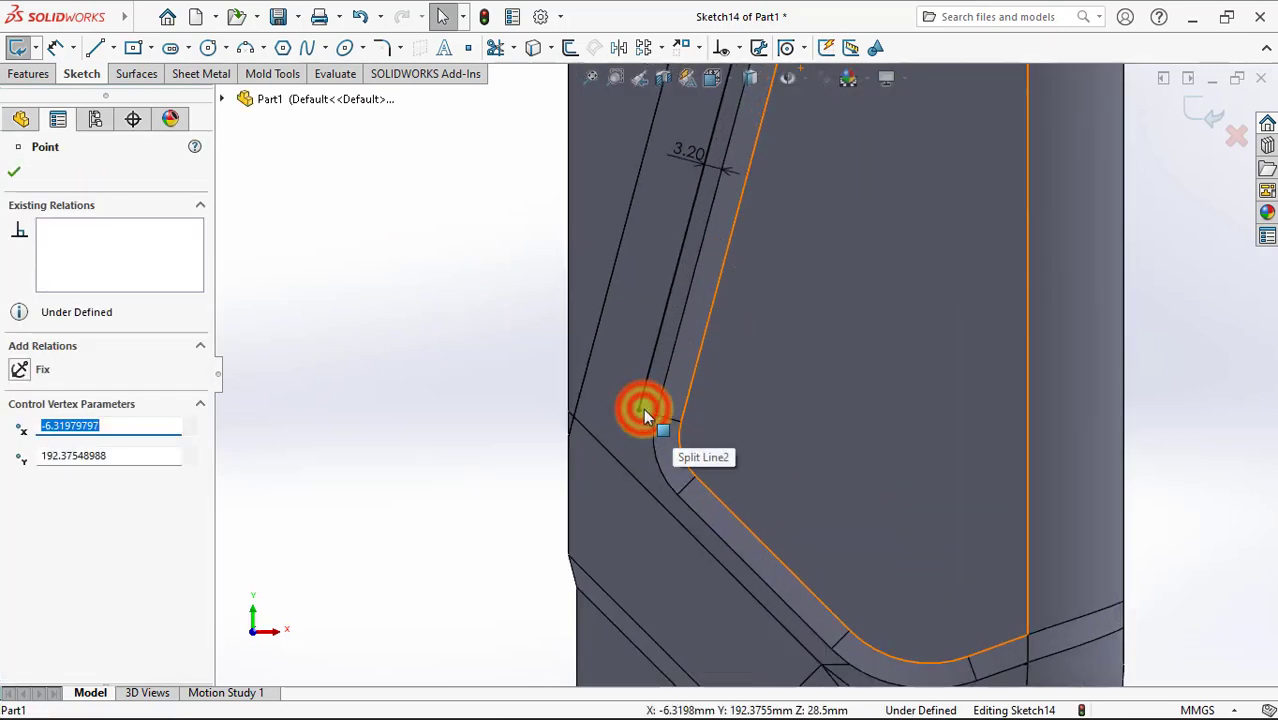
pyautogui.click(248, 47)
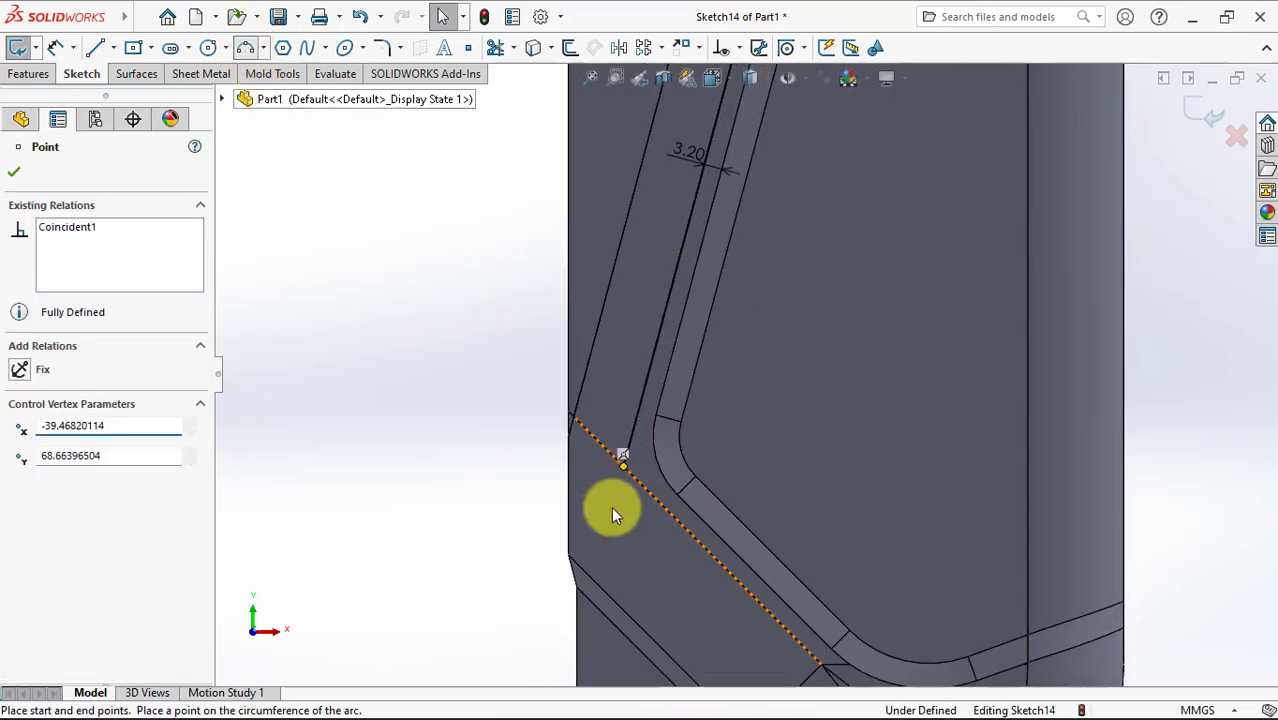
pyautogui.click(622, 455)
pyautogui.click(500, 587)
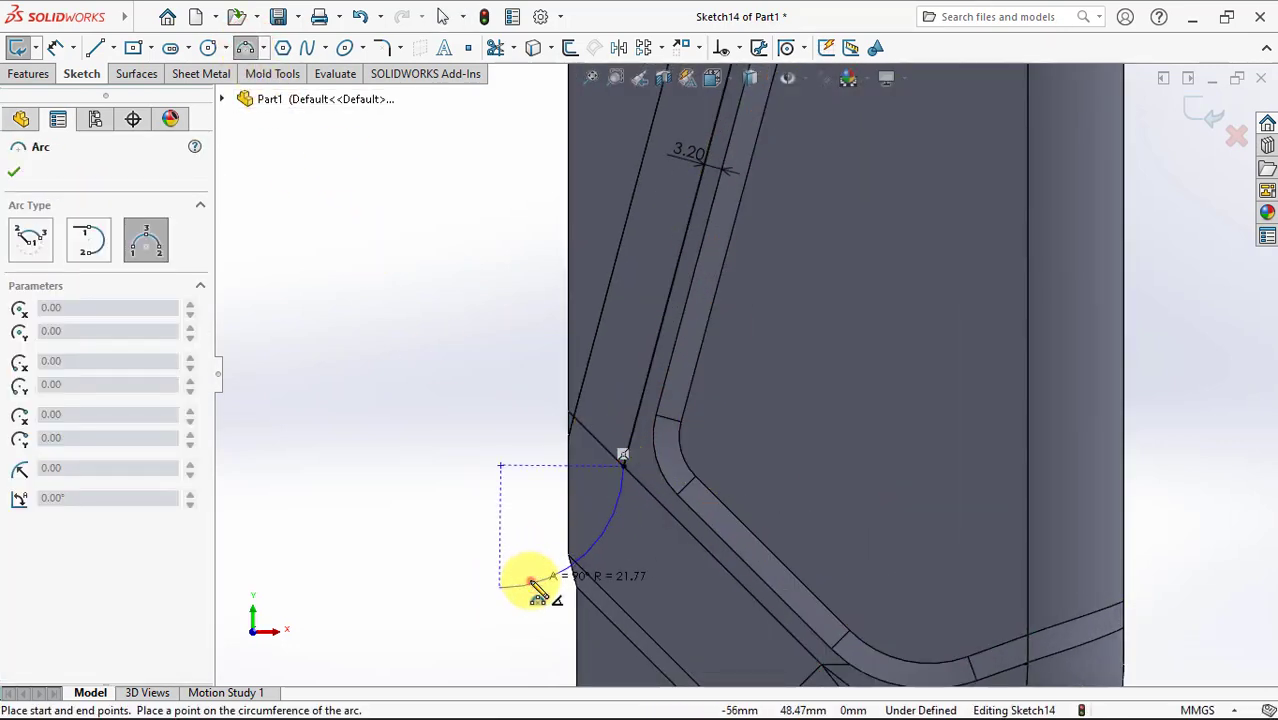
pyautogui.click(587, 553)
pyautogui.click(739, 50)
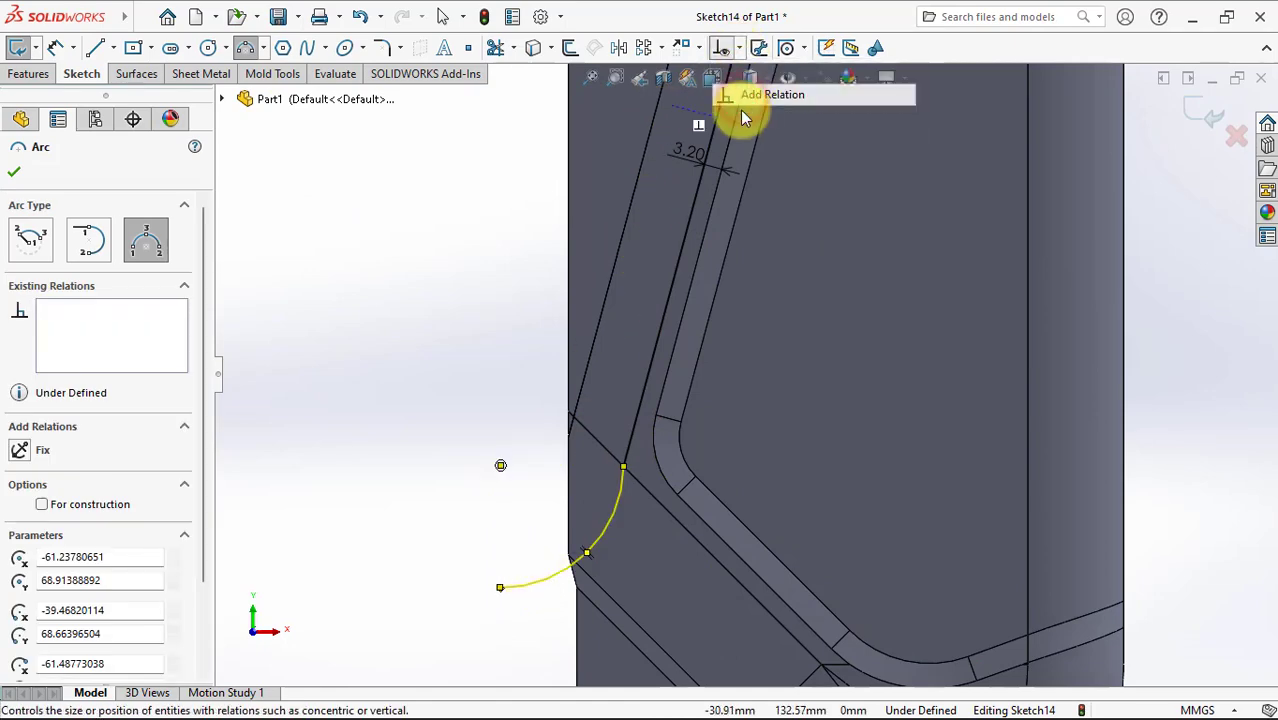
pyautogui.click(622, 442)
pyautogui.click(20, 476)
# Step: Dimension the arc radius to 80 mm and drag its free end past the part's edge
pyautogui.click(55, 47)
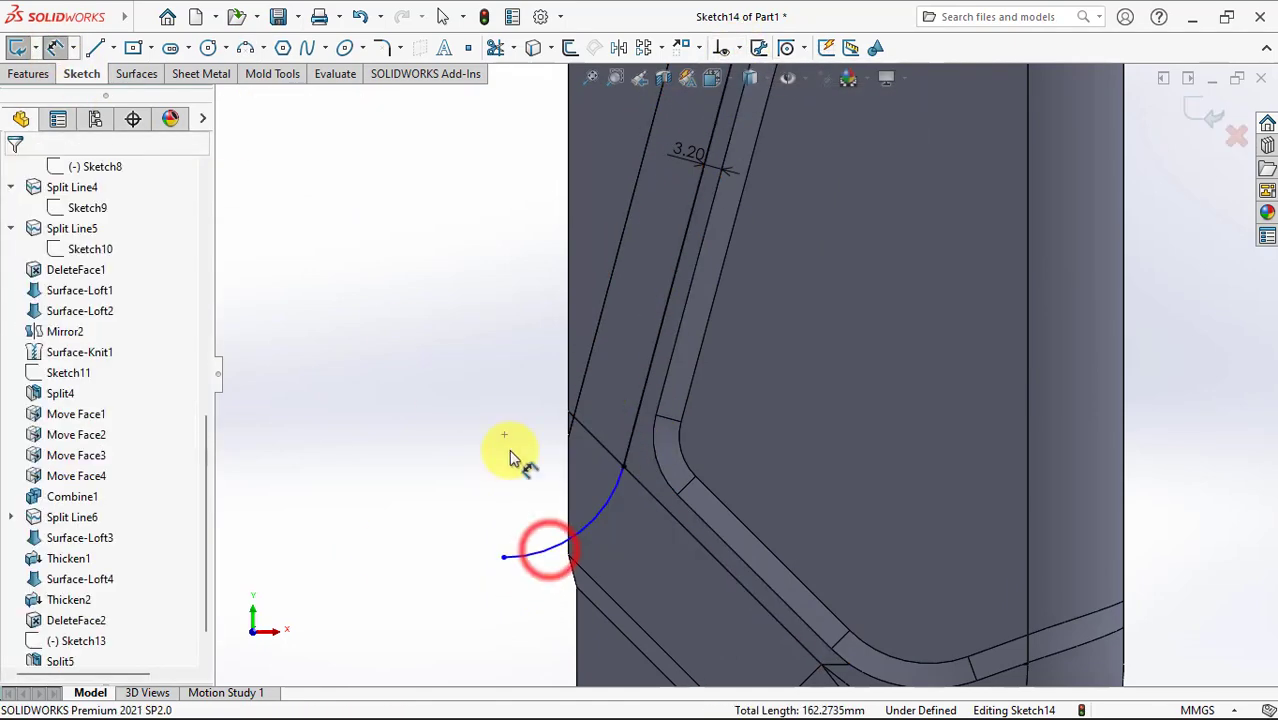
pyautogui.click(542, 545)
pyautogui.click(500, 487)
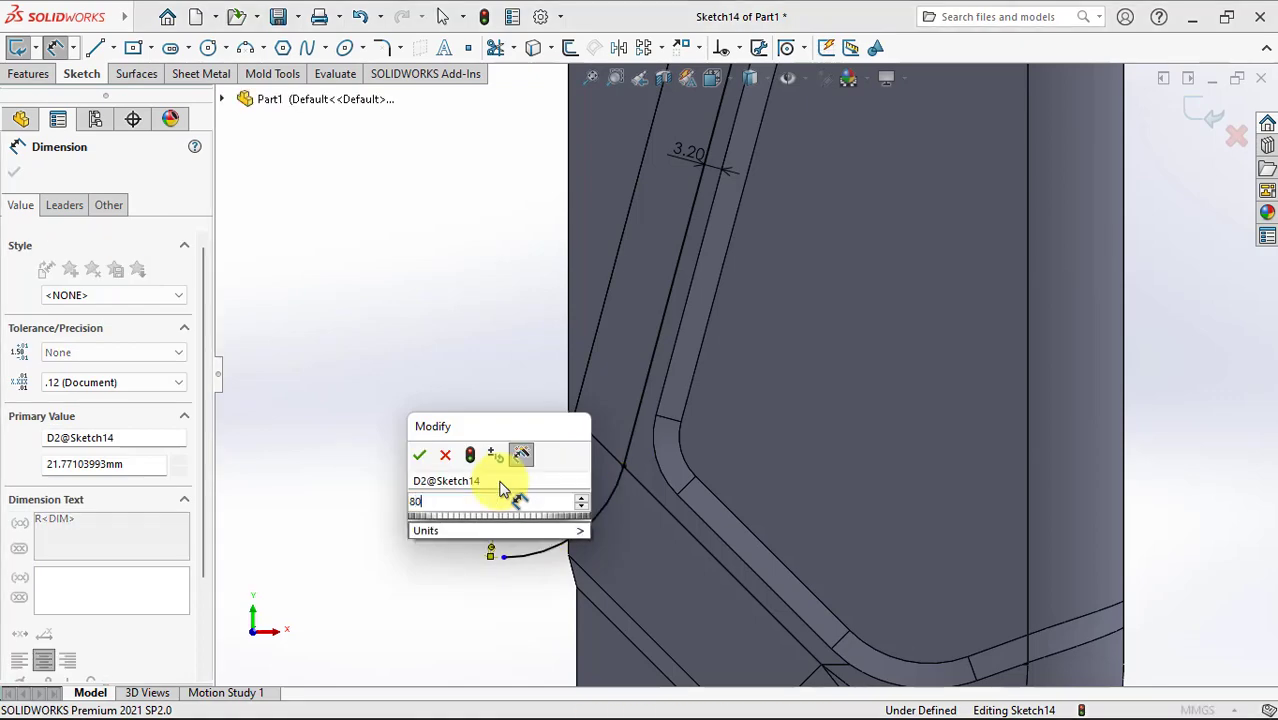
pyautogui.click(421, 449)
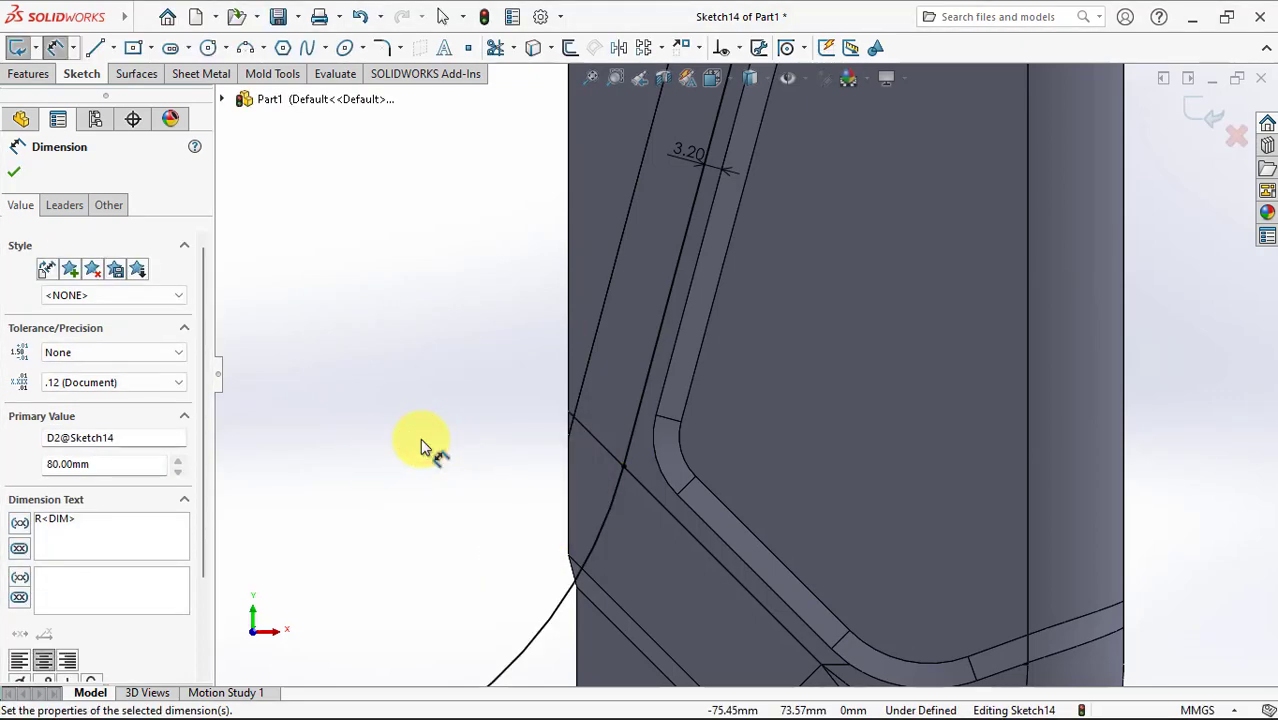
pyautogui.click(55, 47)
pyautogui.moveTo(420, 620)
pyautogui.mouseDown()
pyautogui.moveTo(618, 545)
pyautogui.moveTo(619, 531)
pyautogui.mouseUp()
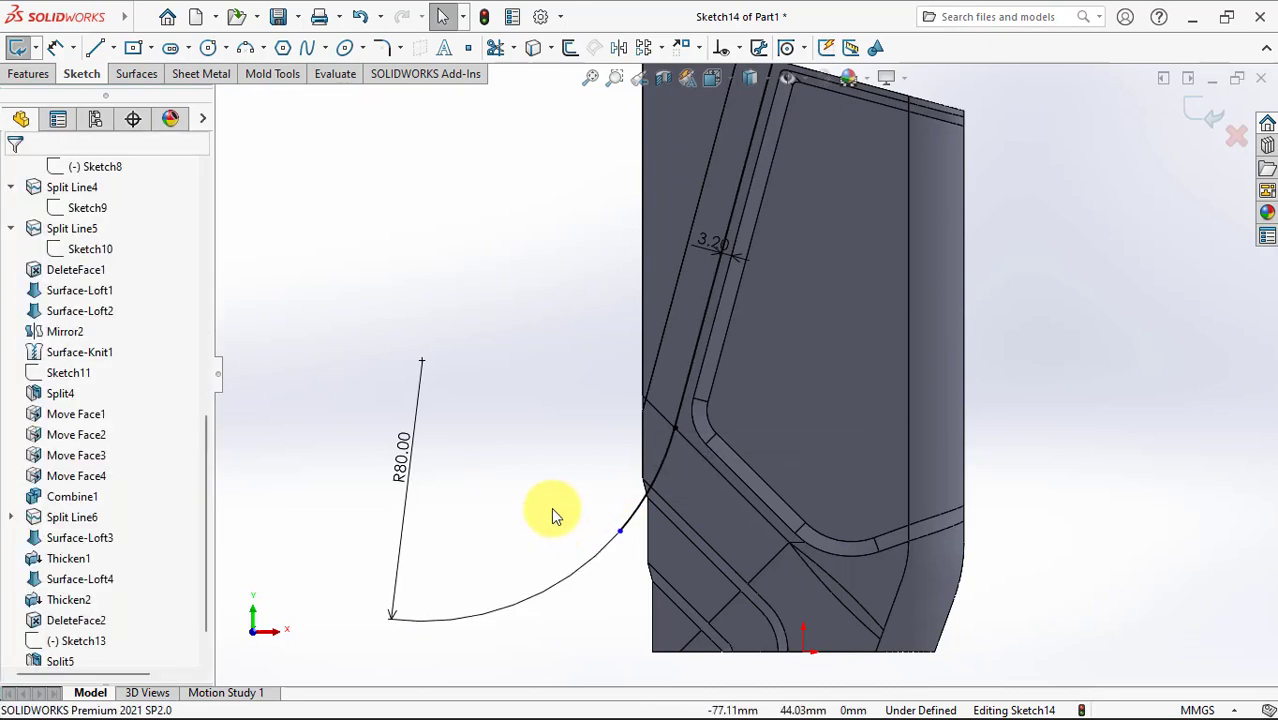
pyautogui.moveTo(556, 514); pyautogui.dragTo(579, 494, button='middle')
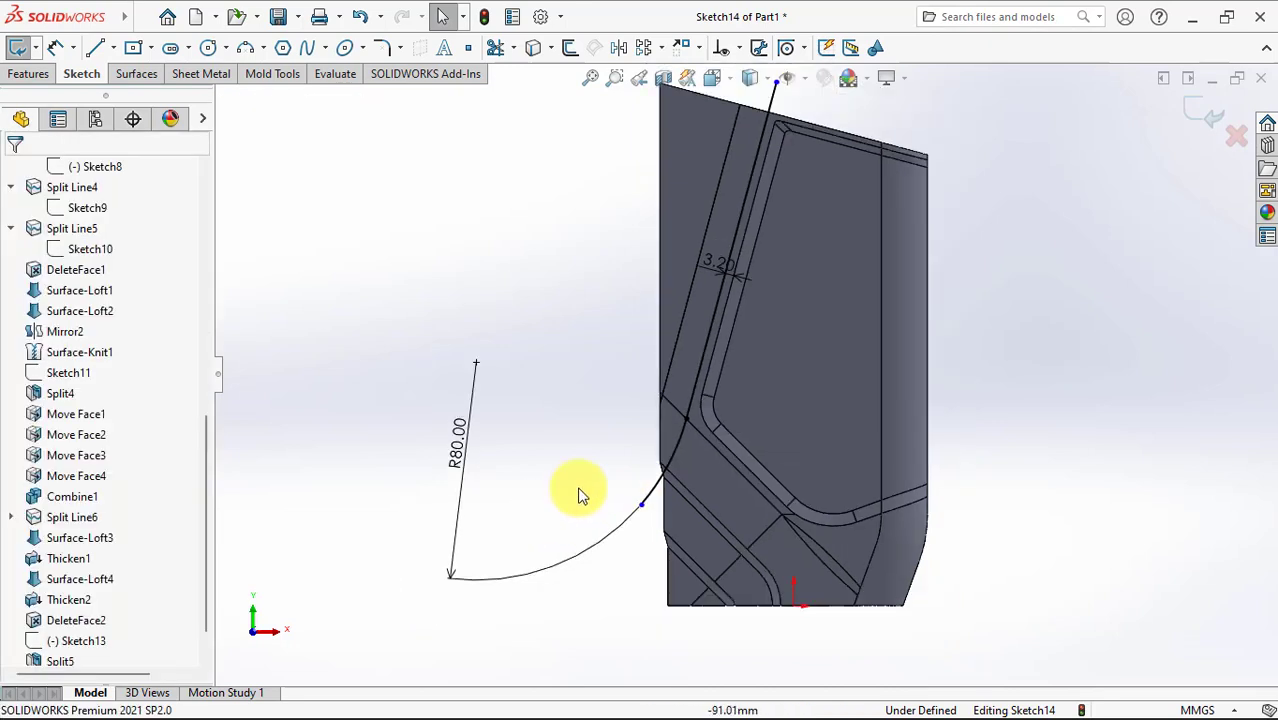
# Step: Exit the sketch and hide the split-off sliver body
pyautogui.click(1205, 112)
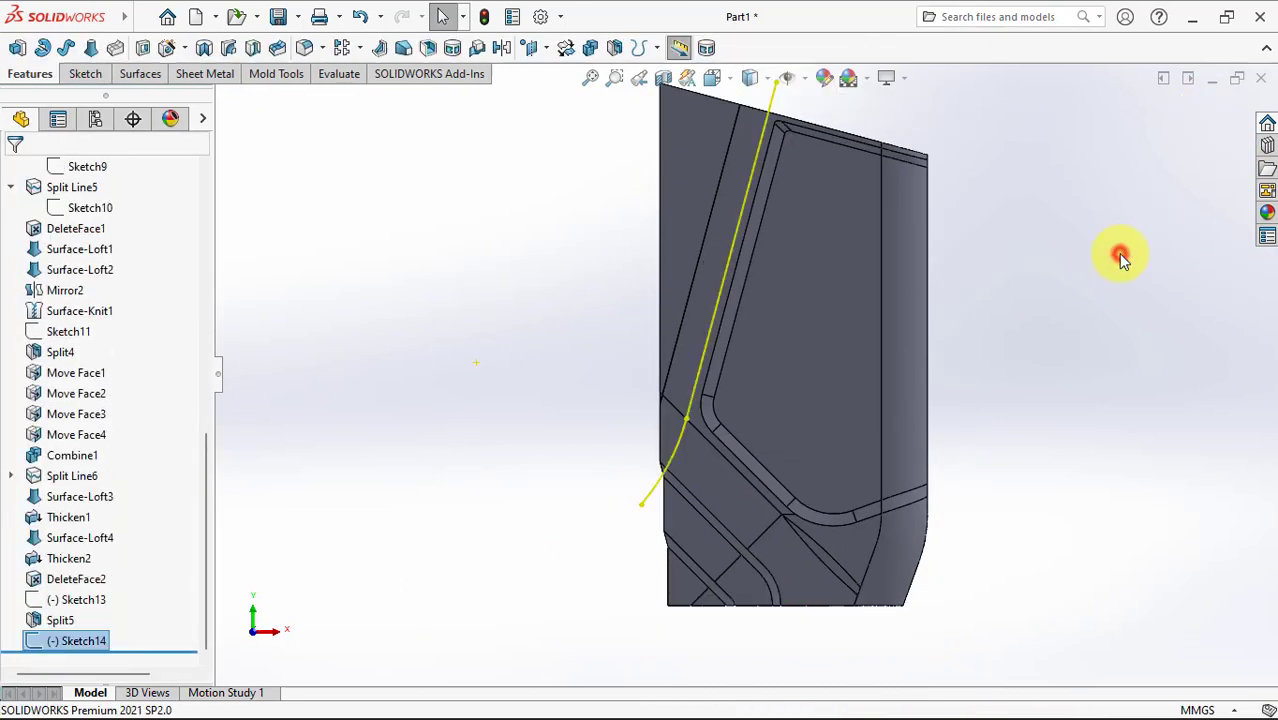
pyautogui.click(687, 211)
pyautogui.click(800, 160)
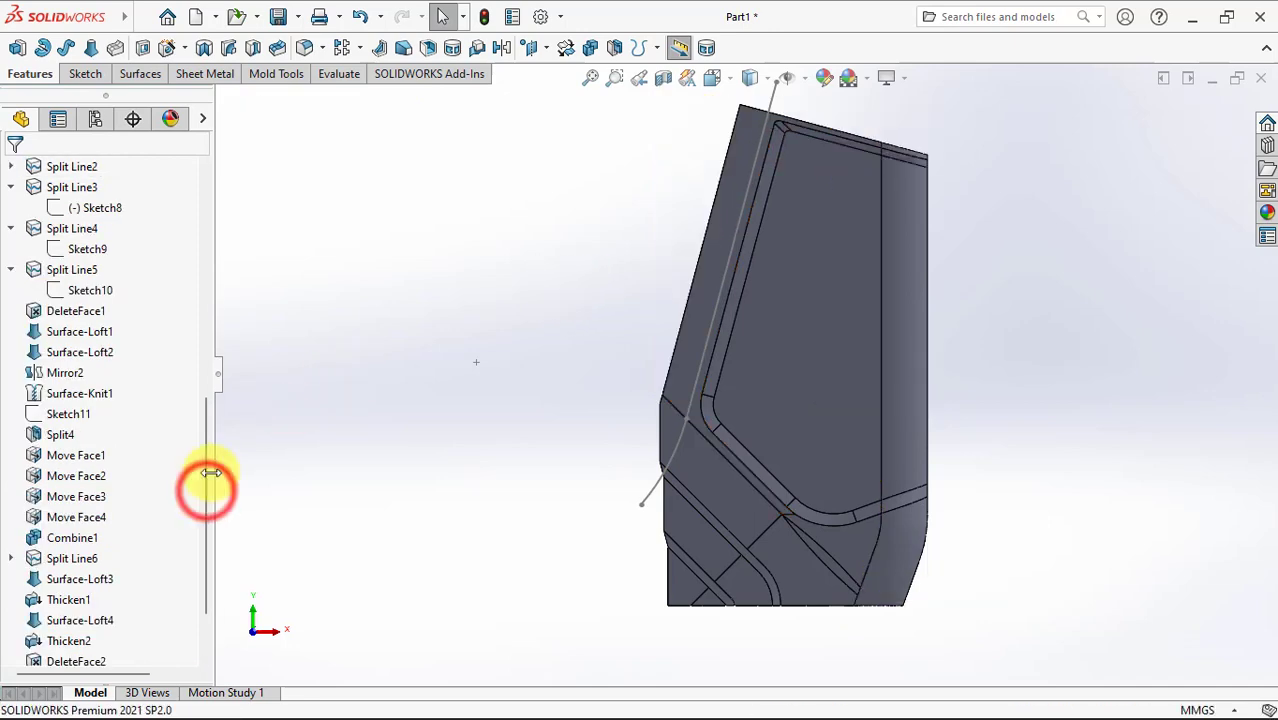
pyautogui.scroll(5, 205, 485)
pyautogui.scroll(3, 212, 468)
# Step: Create Plane2 from the Top Plane and the split-line vertex, then open a sketch on it
pyautogui.click(121, 315)
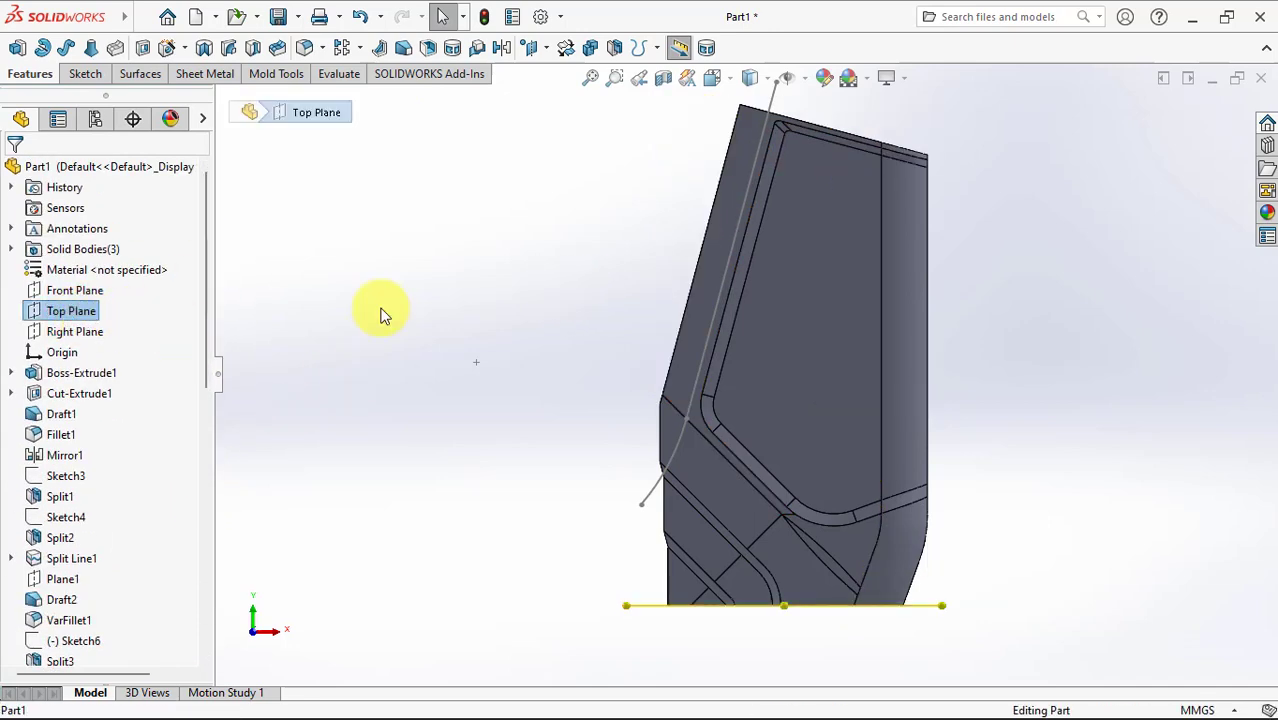
pyautogui.click(546, 48)
pyautogui.click(552, 70)
pyautogui.moveTo(519, 351); pyautogui.dragTo(545, 412, button='middle')
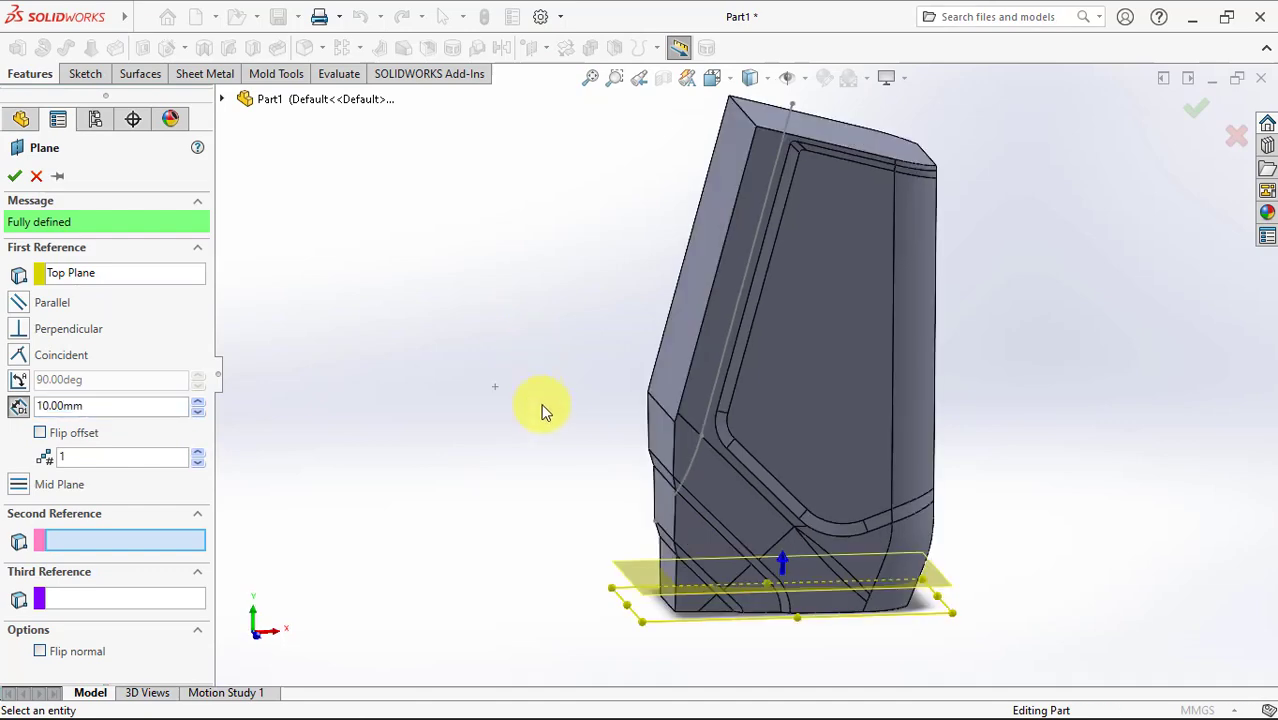
pyautogui.scroll(-2, 684, 433)
pyautogui.click(675, 385)
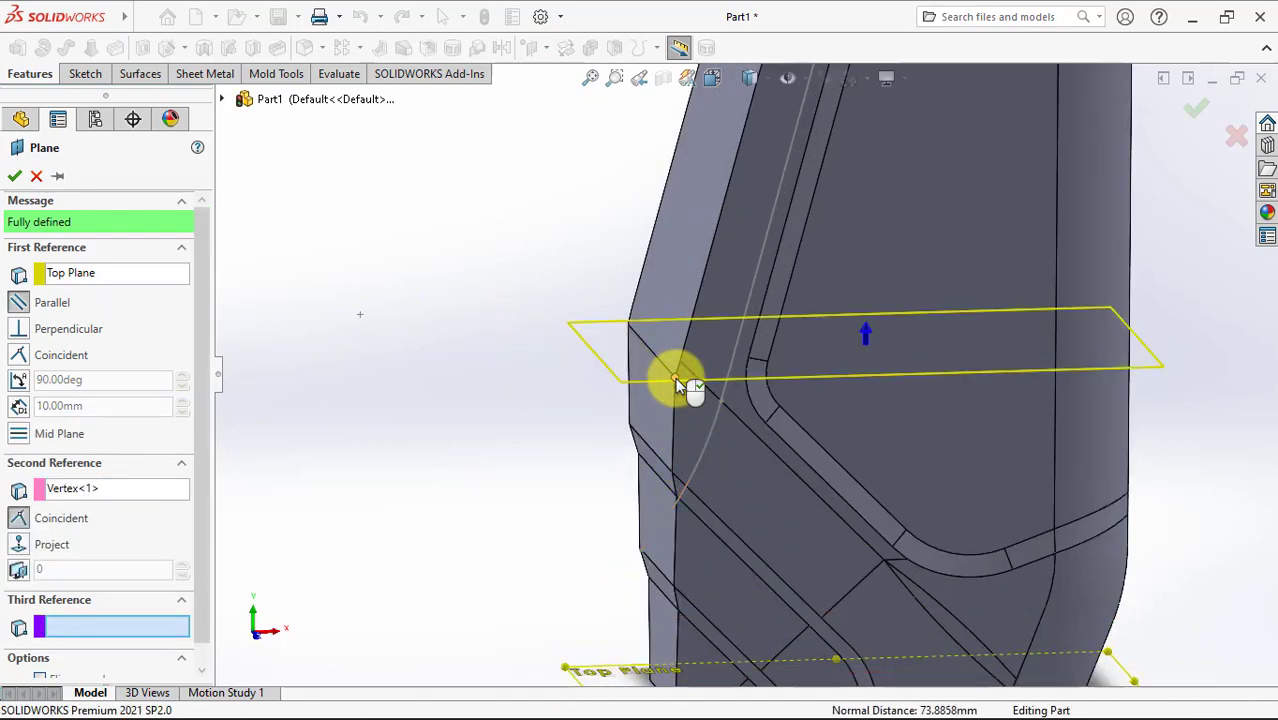
pyautogui.rightClick(599, 337)
pyautogui.click(680, 278)
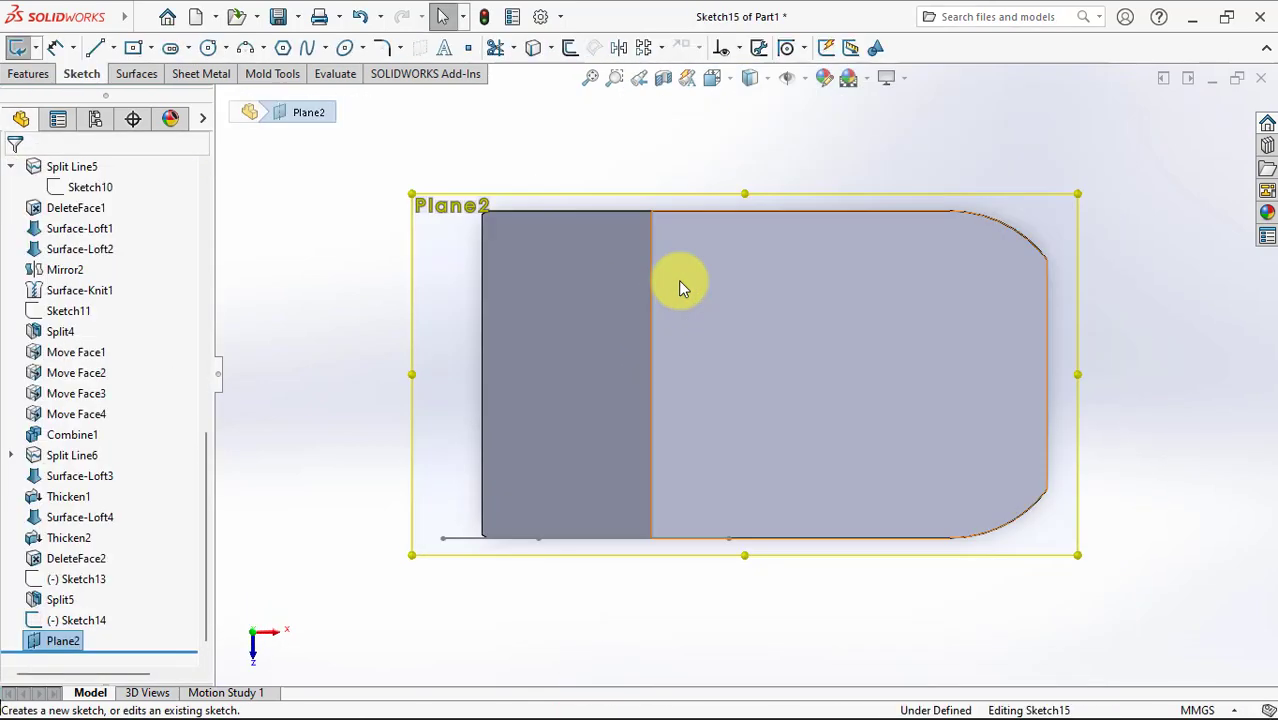
# Step: Draw a three-point corner arc and a construction centerline joining its two ends
pyautogui.click(247, 50)
pyautogui.click(481, 476)
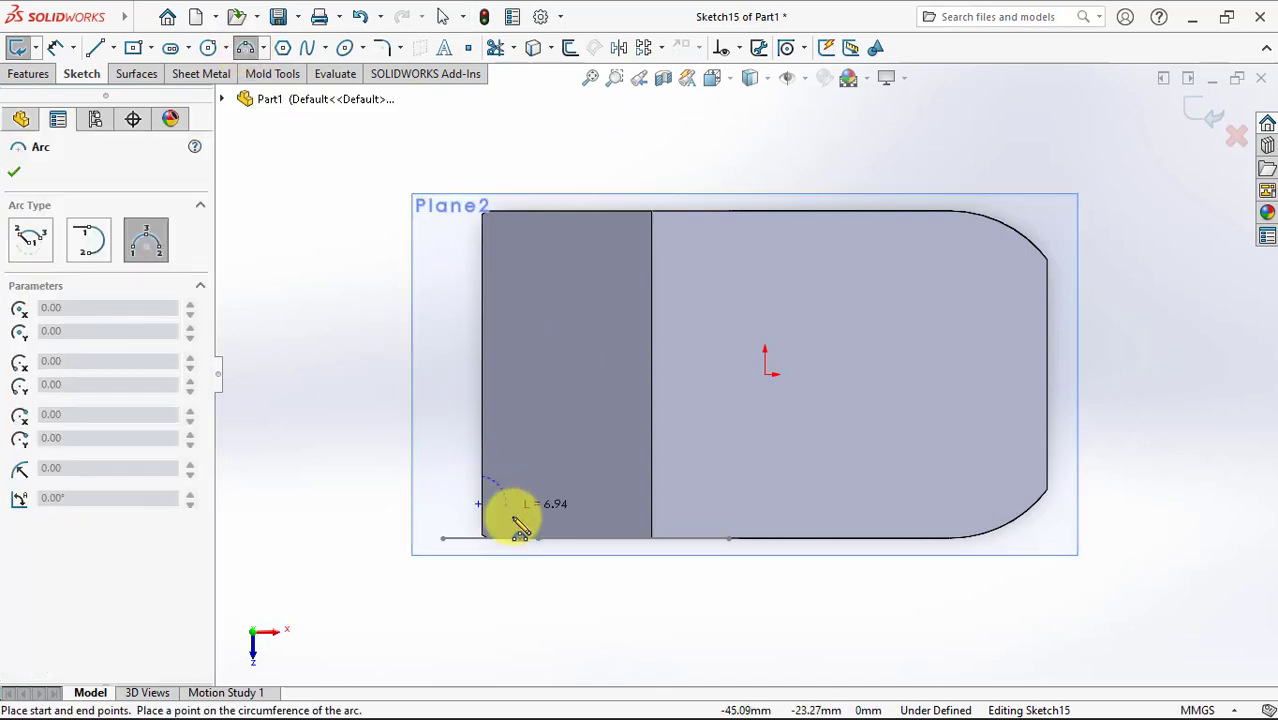
pyautogui.click(484, 537)
pyautogui.click(513, 522)
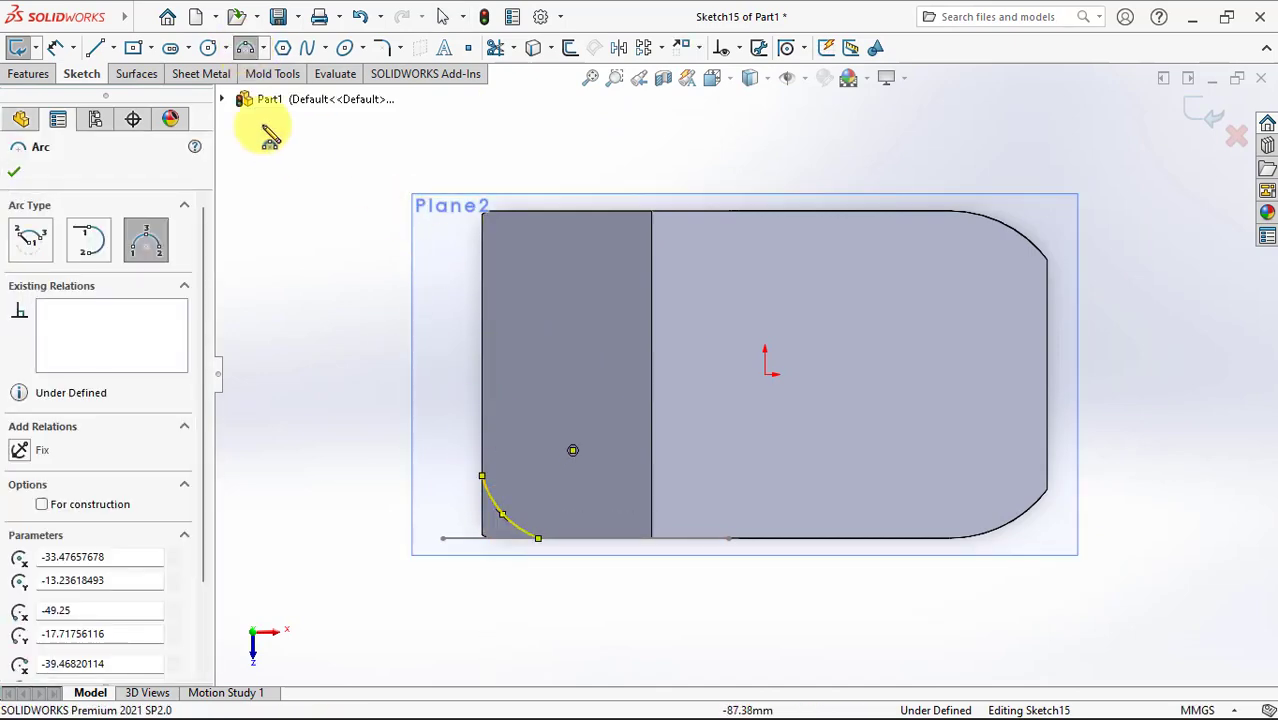
pyautogui.click(112, 48)
pyautogui.click(120, 97)
pyautogui.click(481, 476)
pyautogui.click(538, 537)
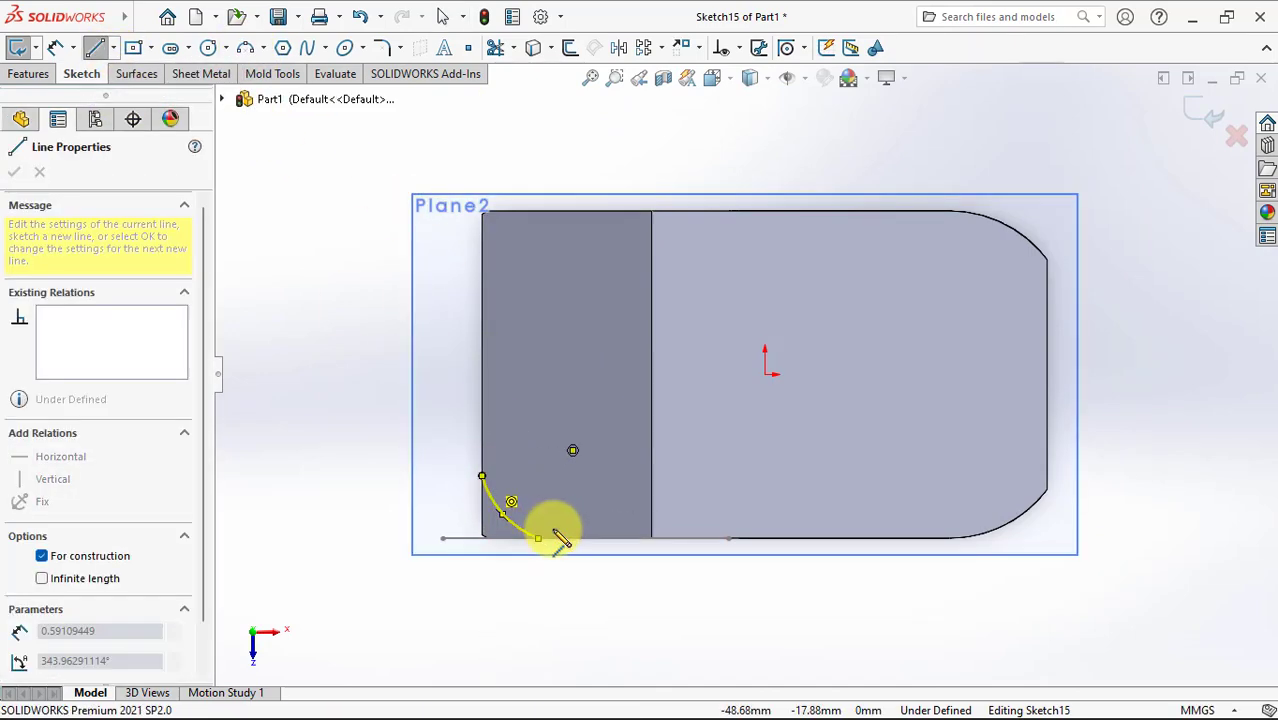
pyautogui.scroll(3, 555, 525)
pyautogui.doubleClick(580, 463)
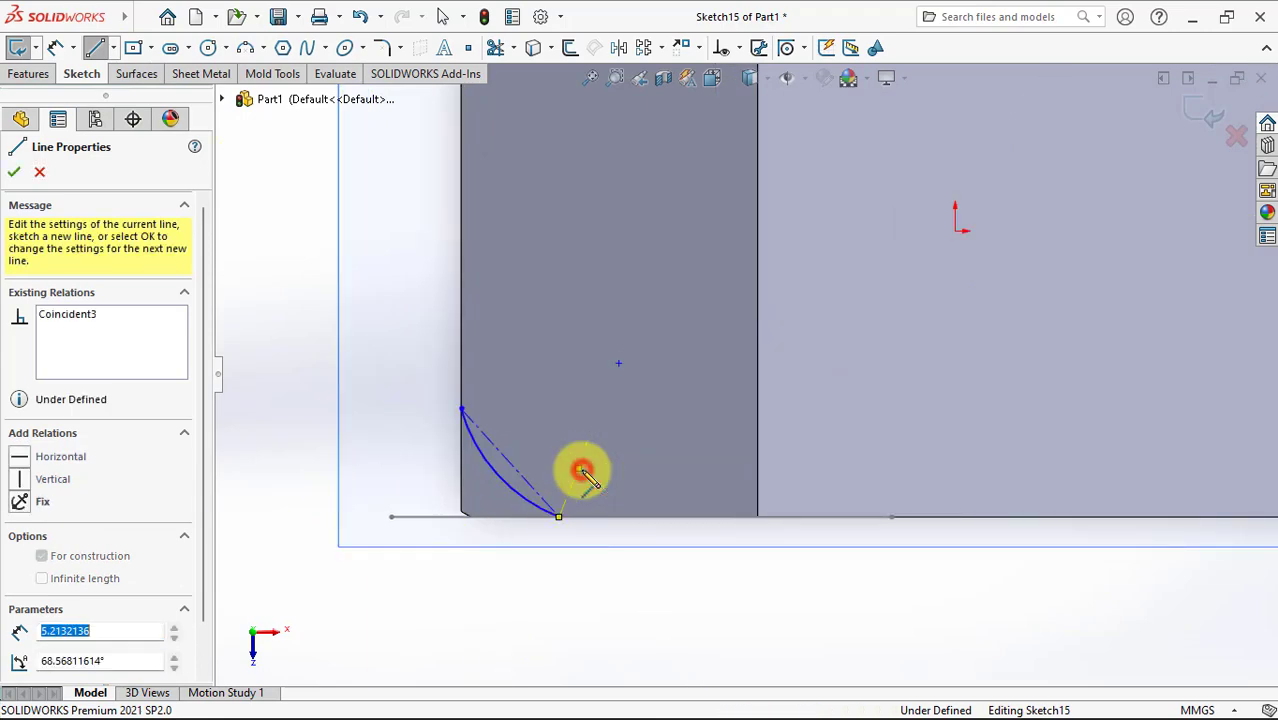
pyautogui.doubleClick(491, 503)
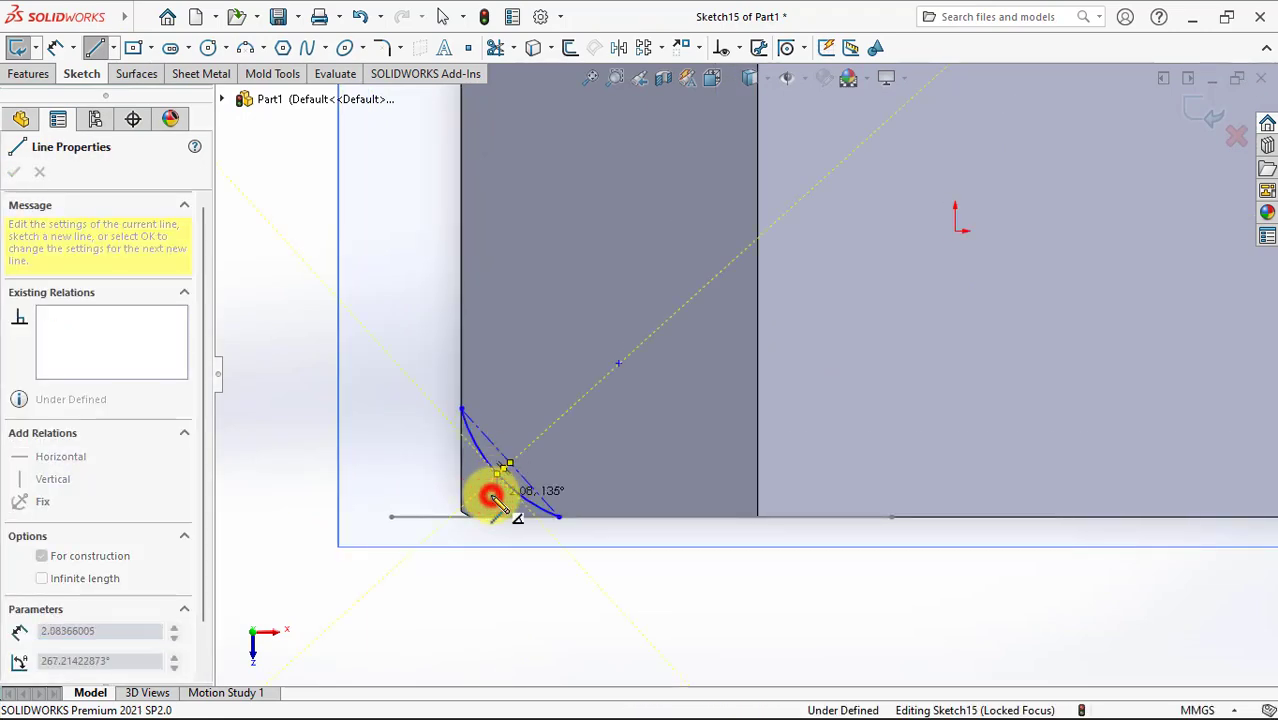
# Step: Dimension the arc depth from the chord as 2.20 and its height as 11.00
pyautogui.click(54, 48)
pyautogui.scroll(2, 520, 485)
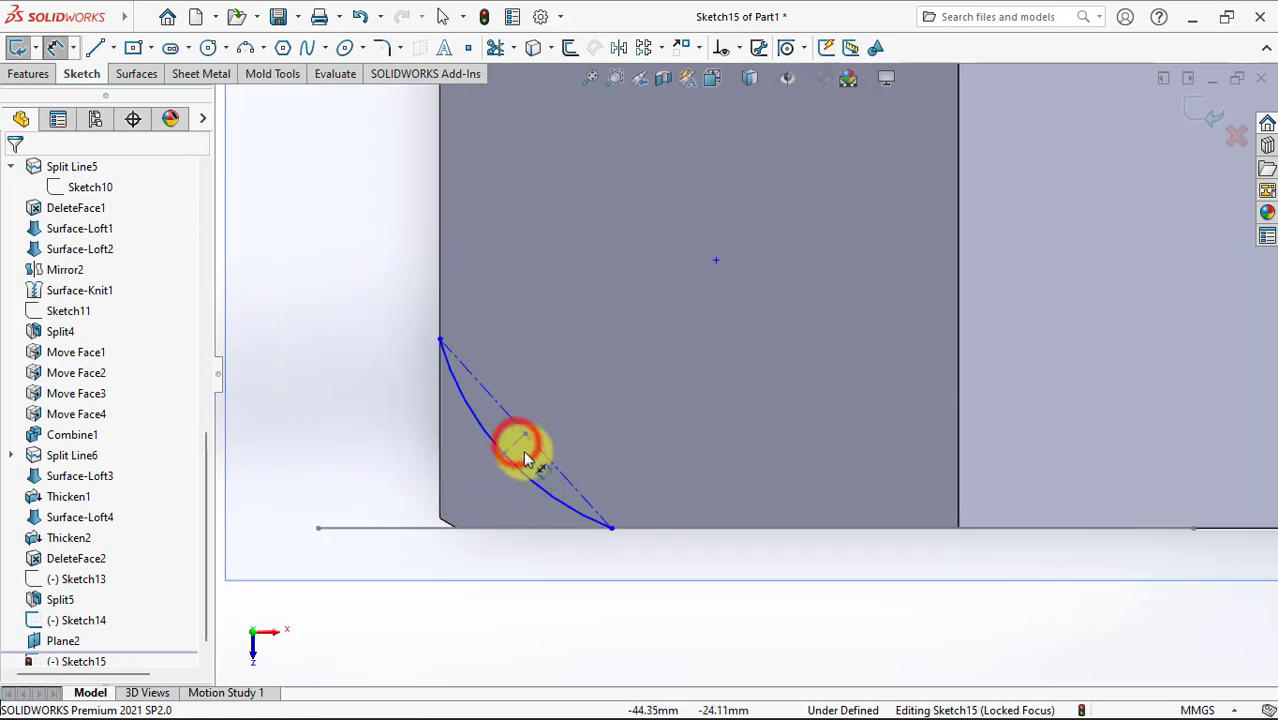
pyautogui.click(540, 452)
pyautogui.click(548, 474)
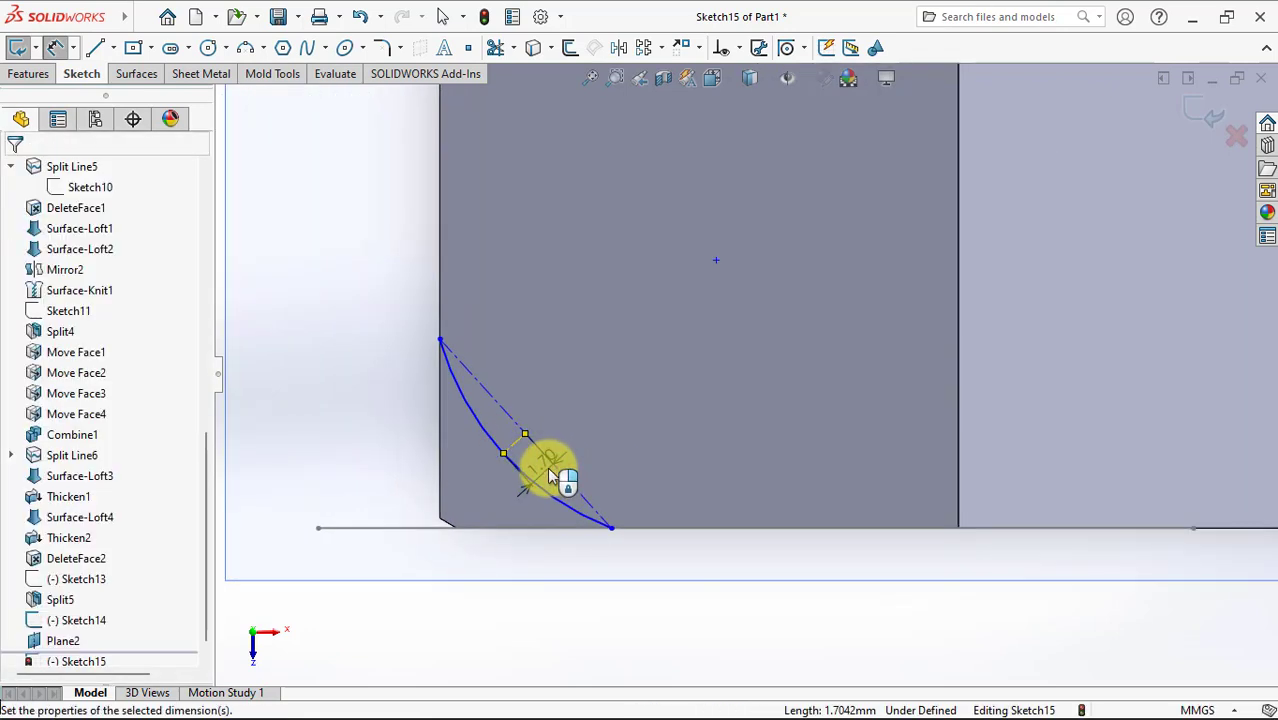
pyautogui.write('2.2')
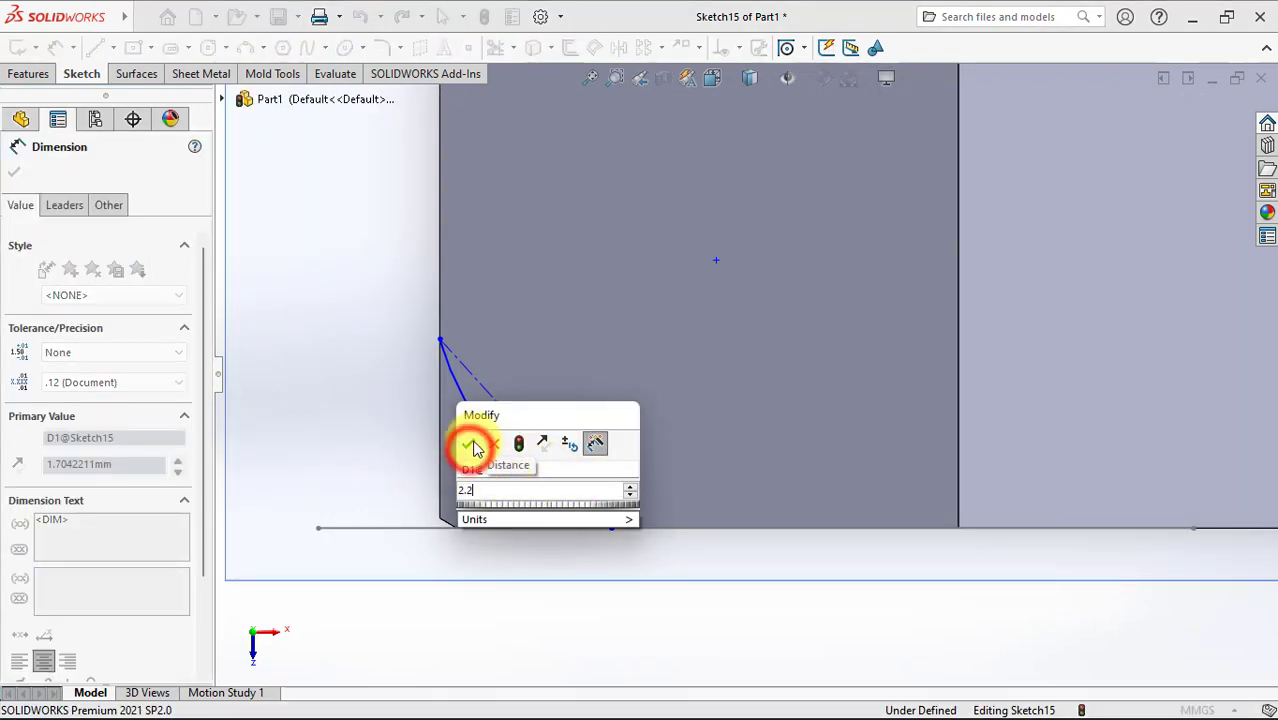
pyautogui.click(474, 447)
pyautogui.click(440, 341)
pyautogui.click(498, 529)
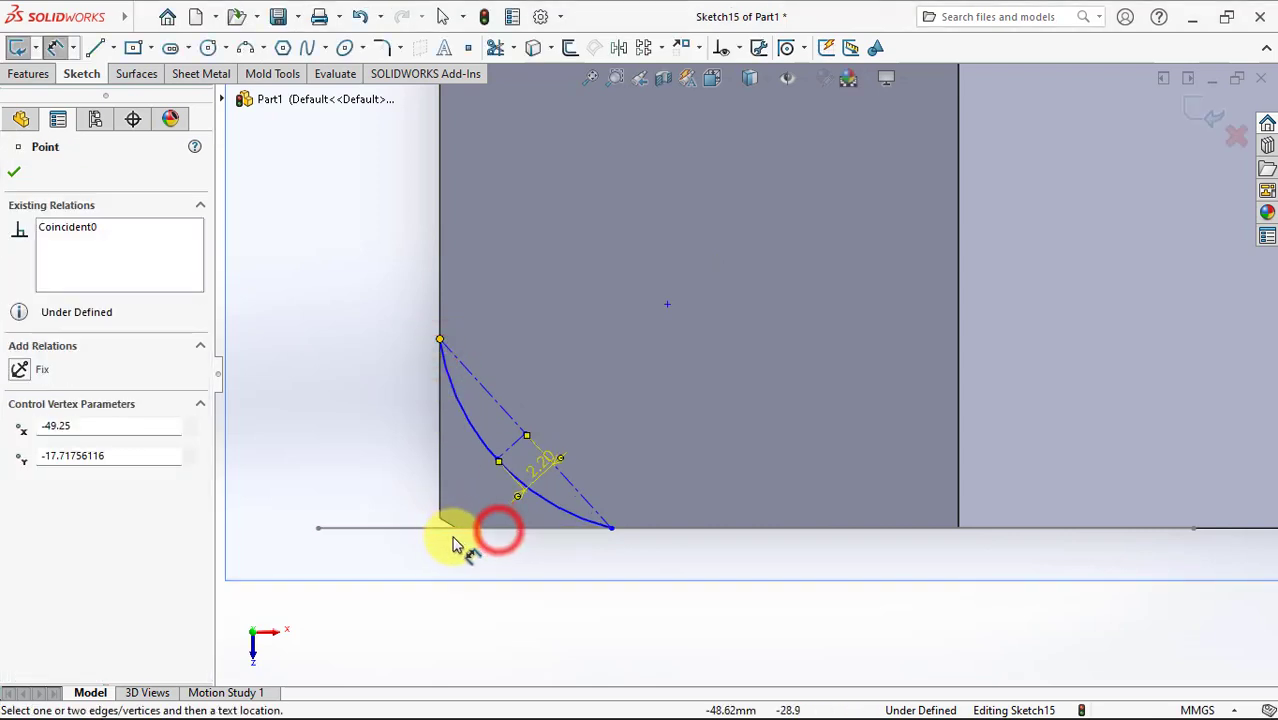
pyautogui.click(371, 448)
pyautogui.write('11')
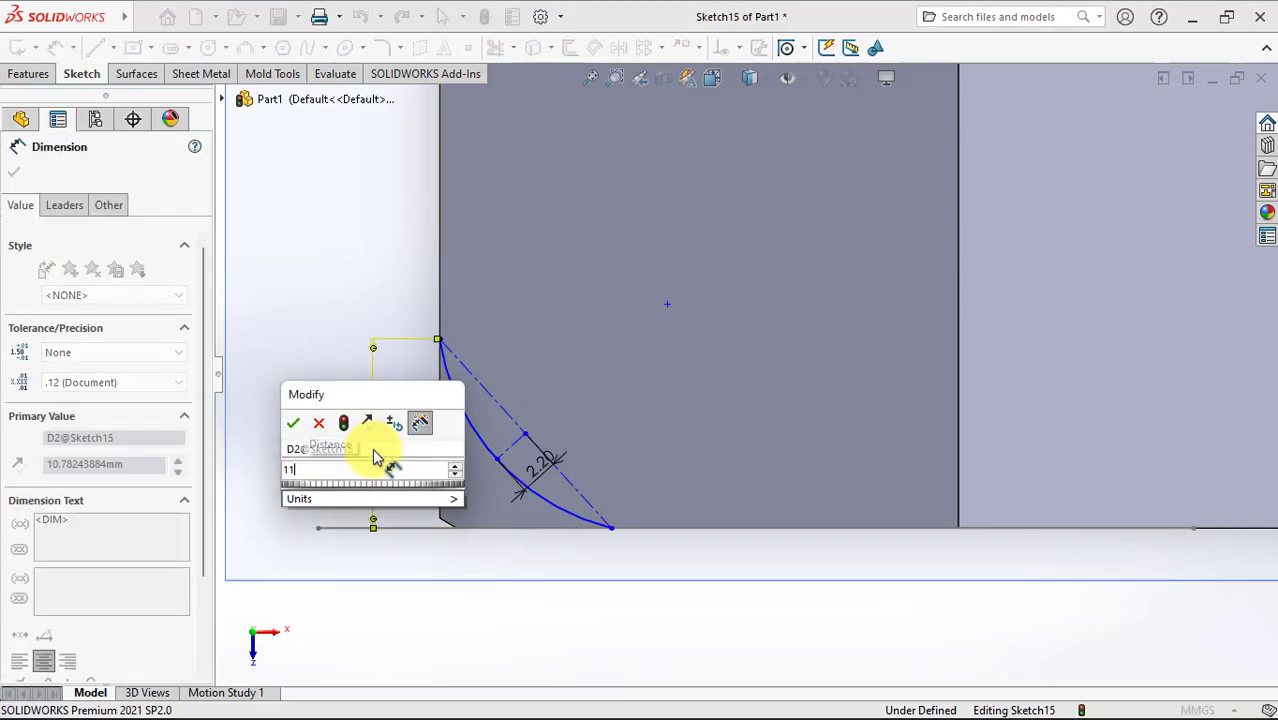
pyautogui.click(293, 422)
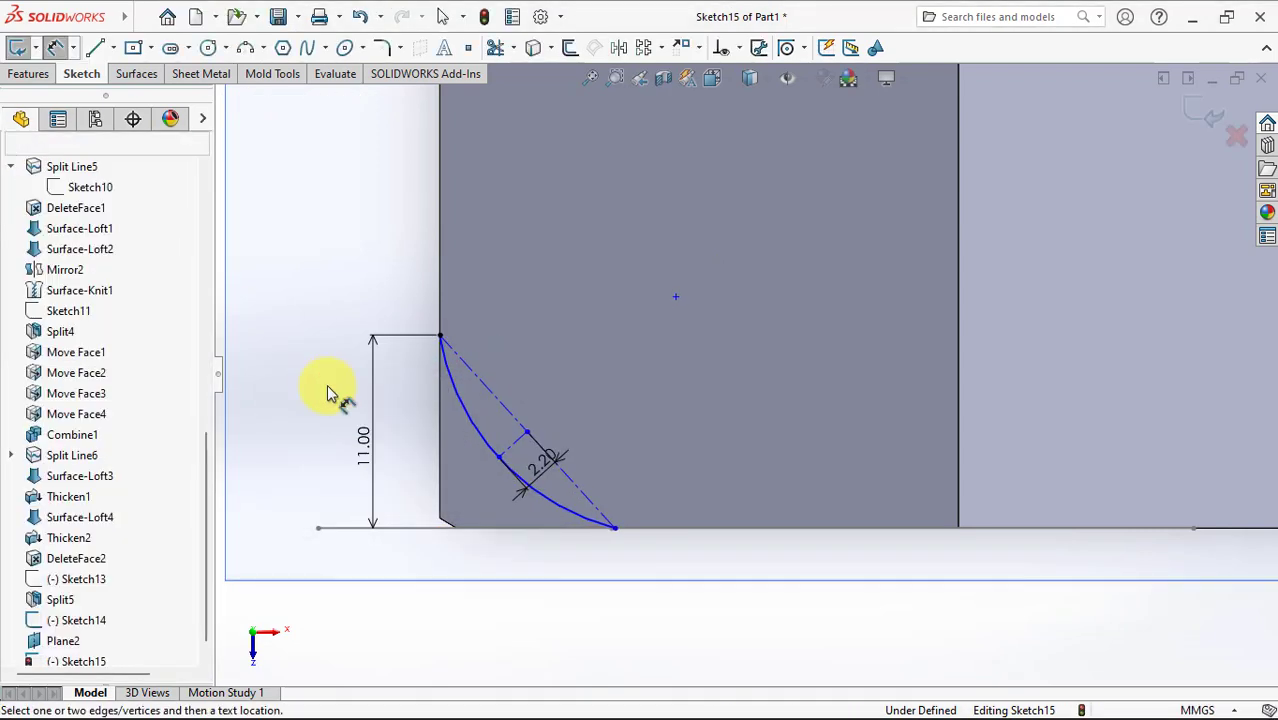
pyautogui.press('z')
# Step: Add a Pierce relation between the arc's lower endpoint and the Sketch14 line
pyautogui.moveTo(490, 525); pyautogui.dragTo(499, 448, button='middle')
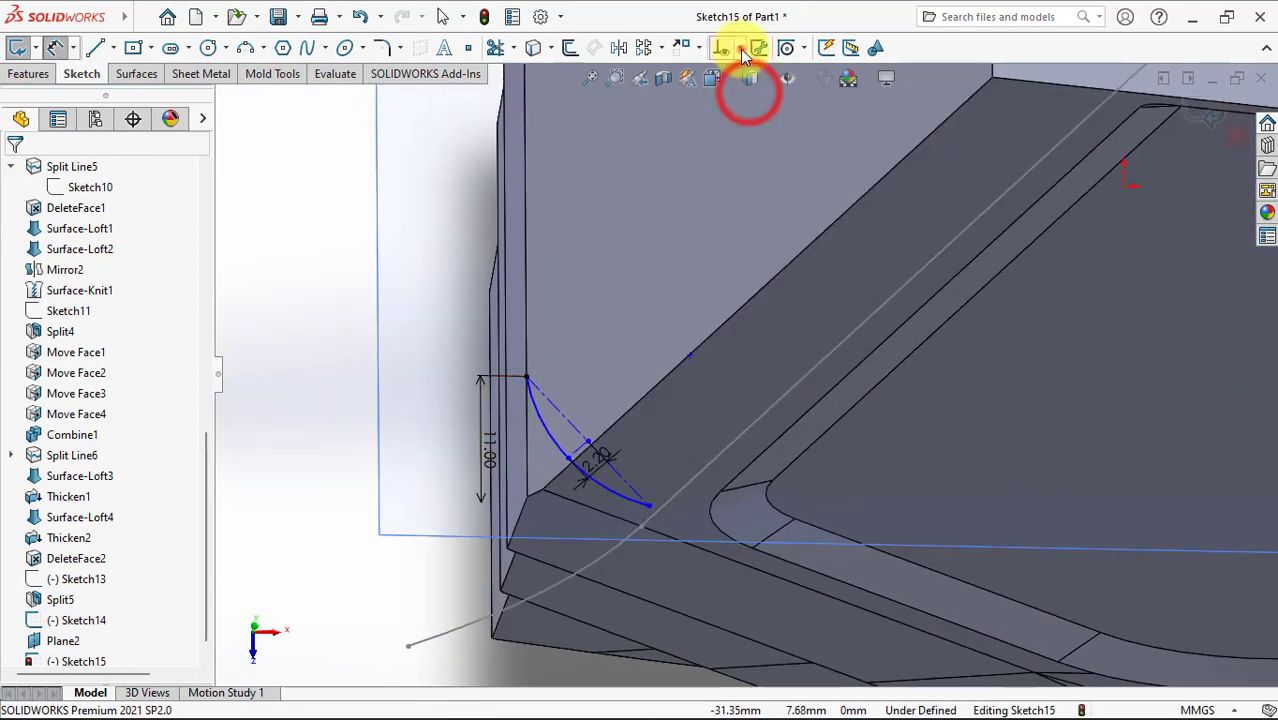
pyautogui.click(757, 118)
pyautogui.click(649, 506)
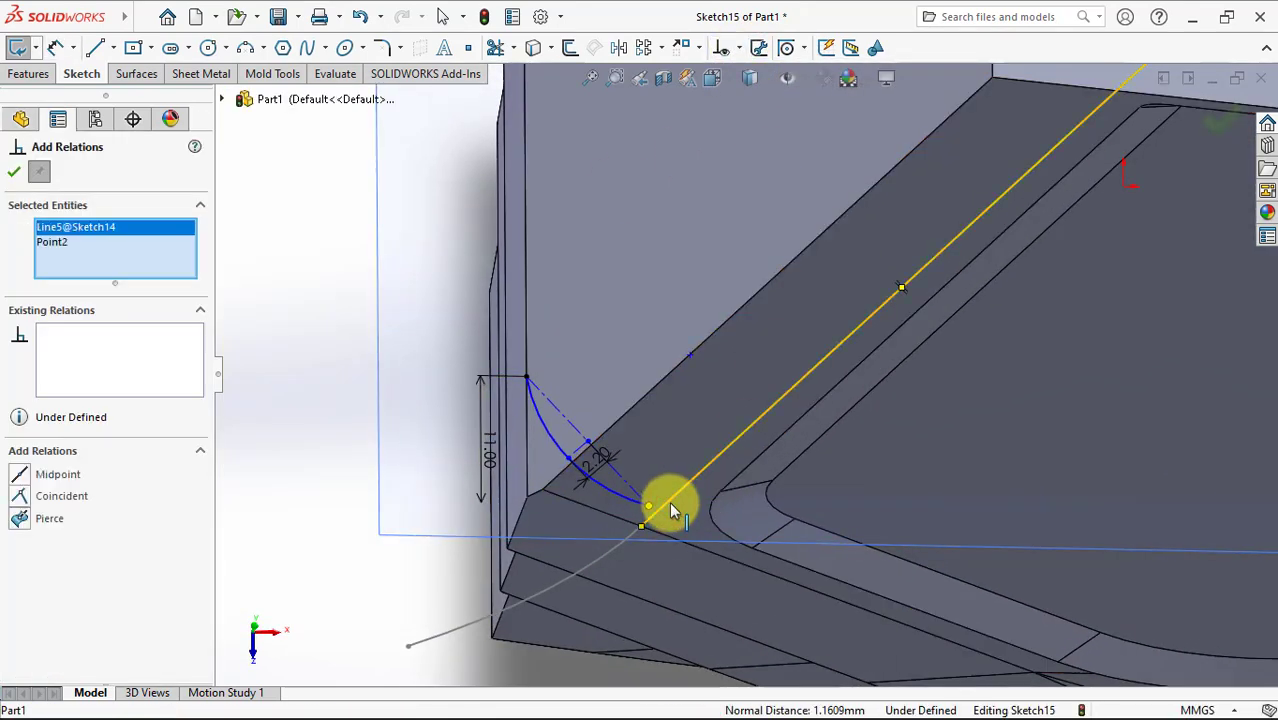
pyautogui.click(22, 499)
pyautogui.click(21, 521)
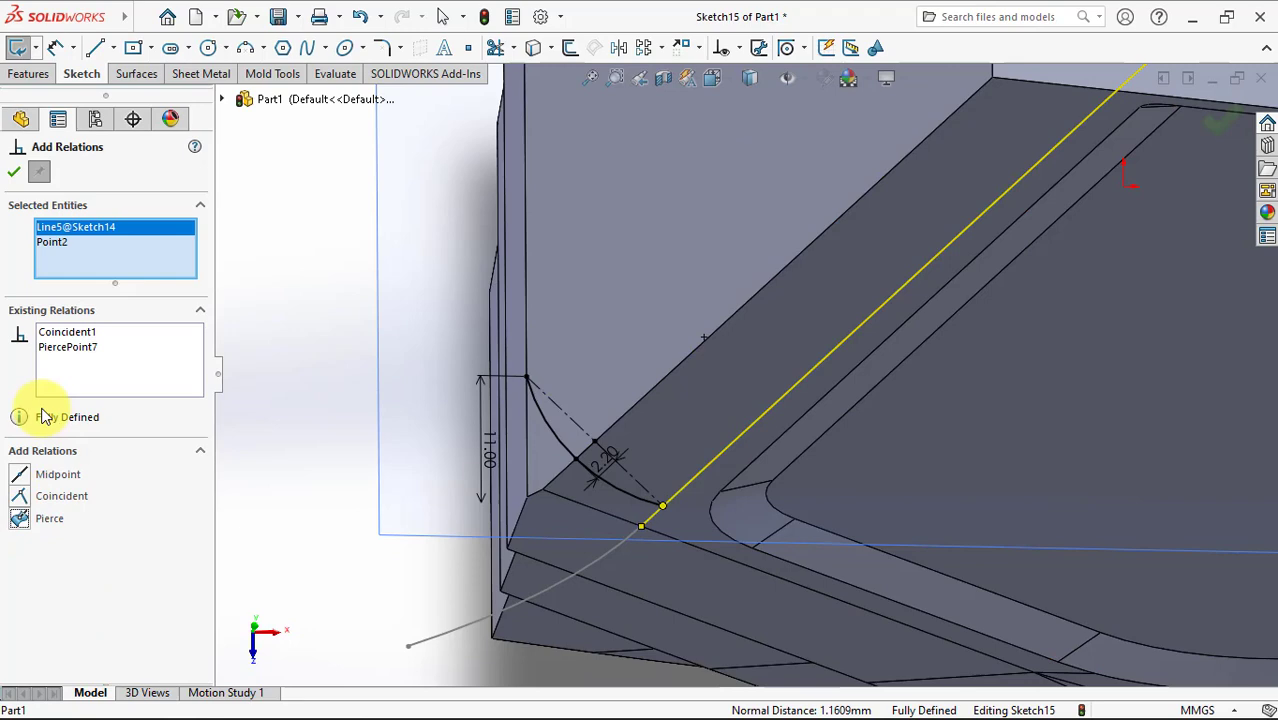
pyautogui.click(15, 174)
pyautogui.scroll(3, 713, 442)
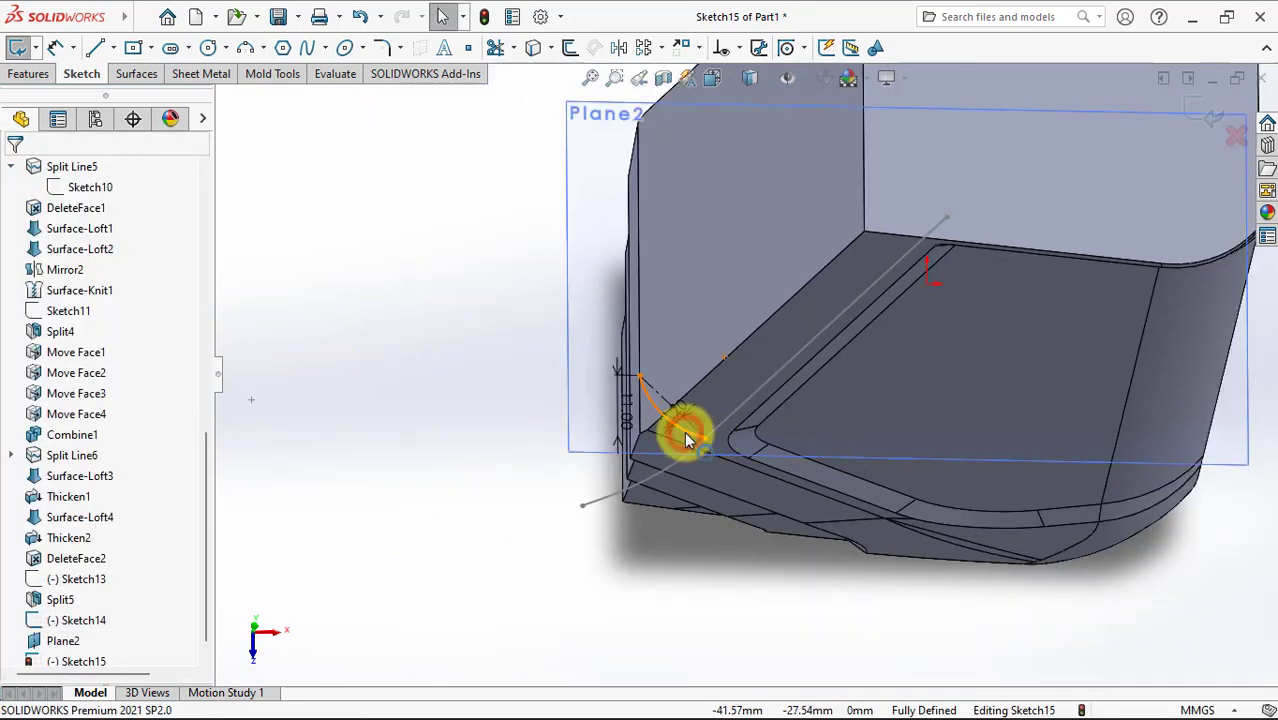
# Step: Create a Swept Surface with Sketch15 as profile and Sketch14 as path
pyautogui.click(686, 440)
pyautogui.click(124, 78)
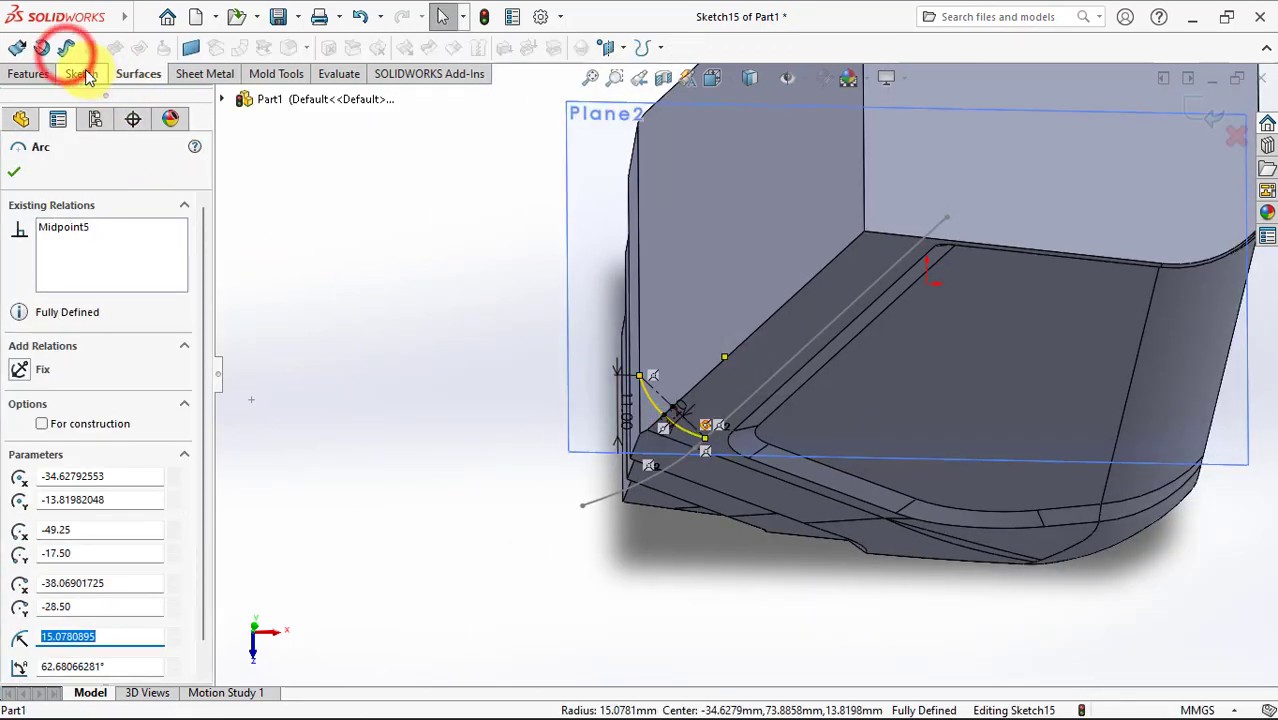
pyautogui.click(66, 47)
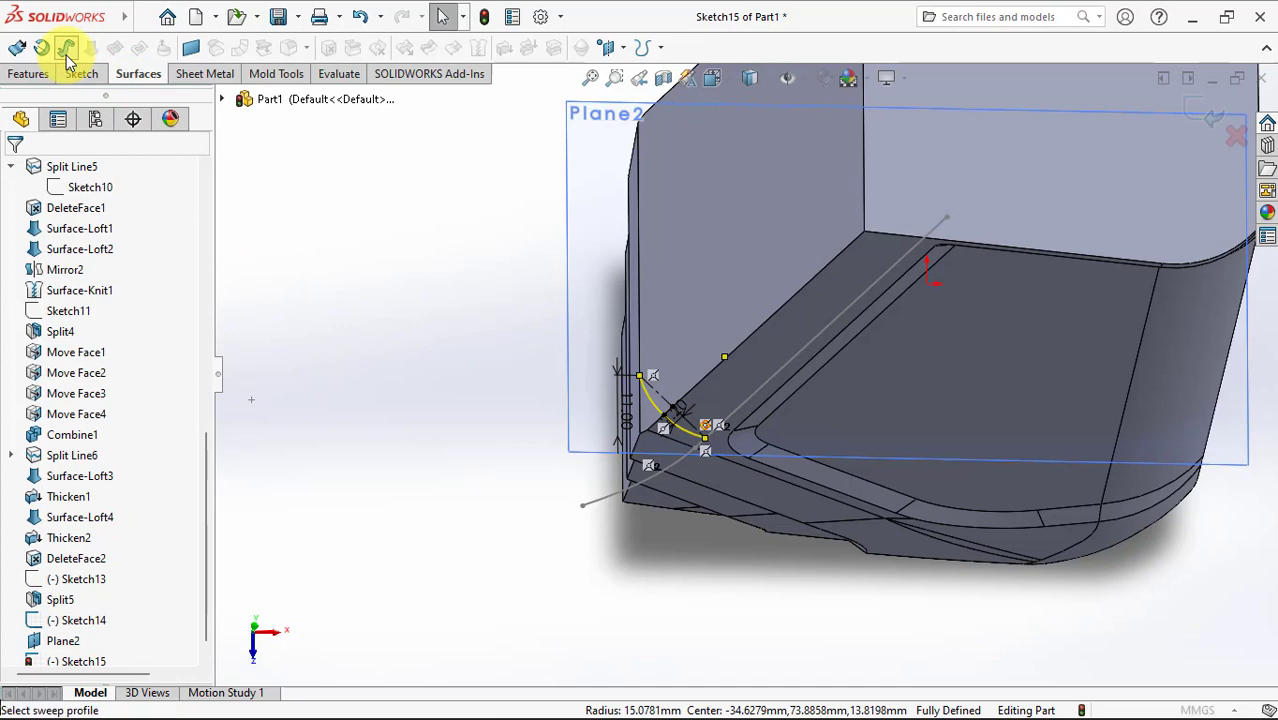
pyautogui.click(690, 440)
pyautogui.moveTo(690, 428); pyautogui.dragTo(703, 386, button='middle')
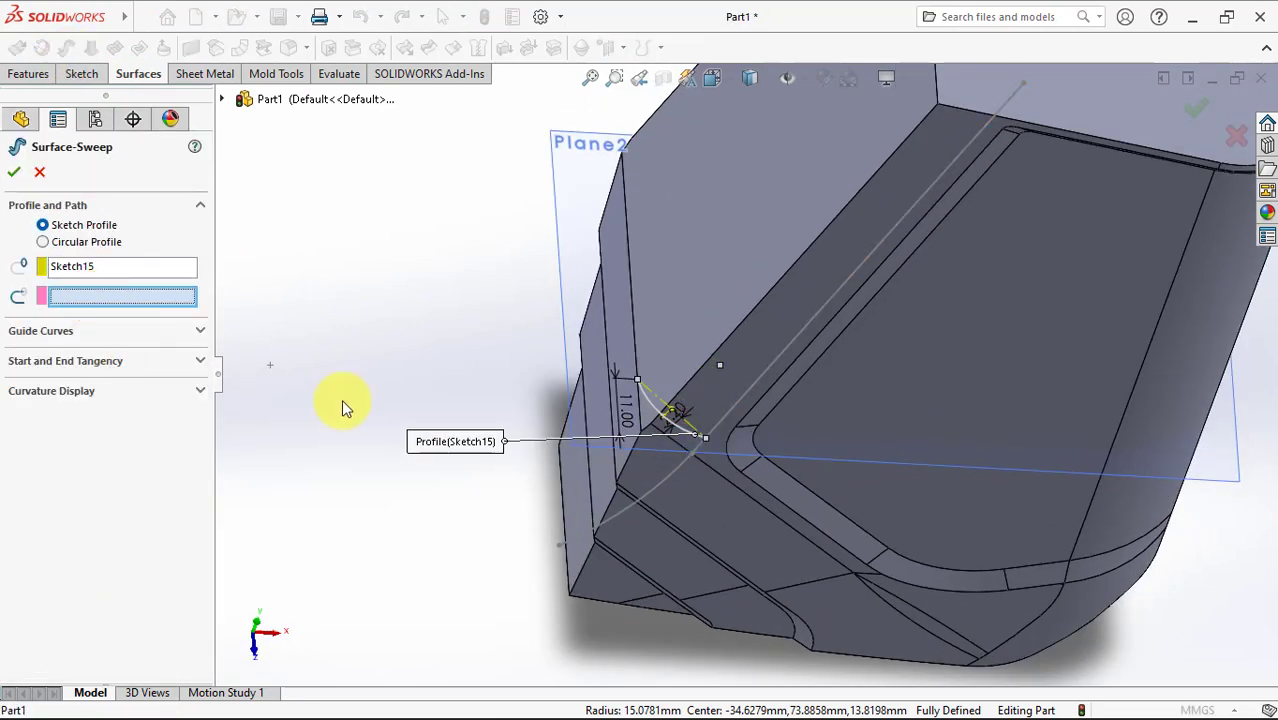
pyautogui.click(742, 400)
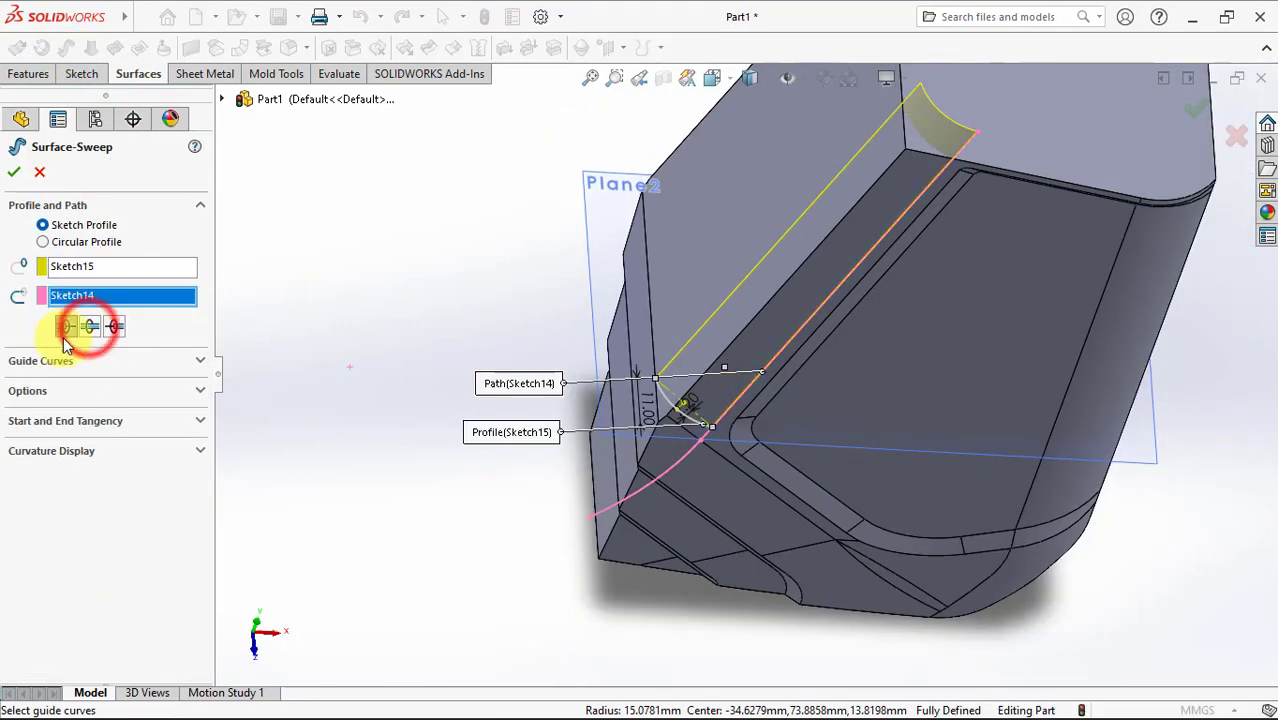
pyautogui.click(14, 173)
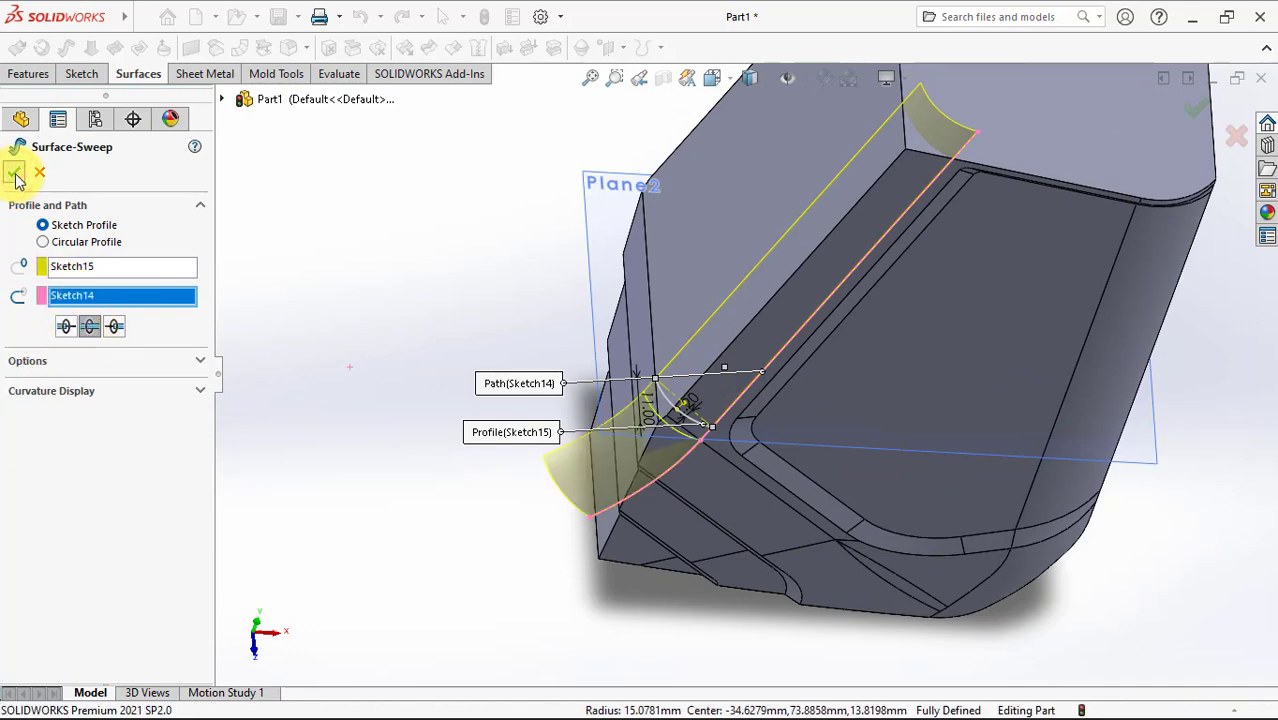
pyautogui.click(422, 409)
pyautogui.moveTo(448, 434); pyautogui.dragTo(194, 477, button='middle')
pyautogui.scroll(5, 194, 477)
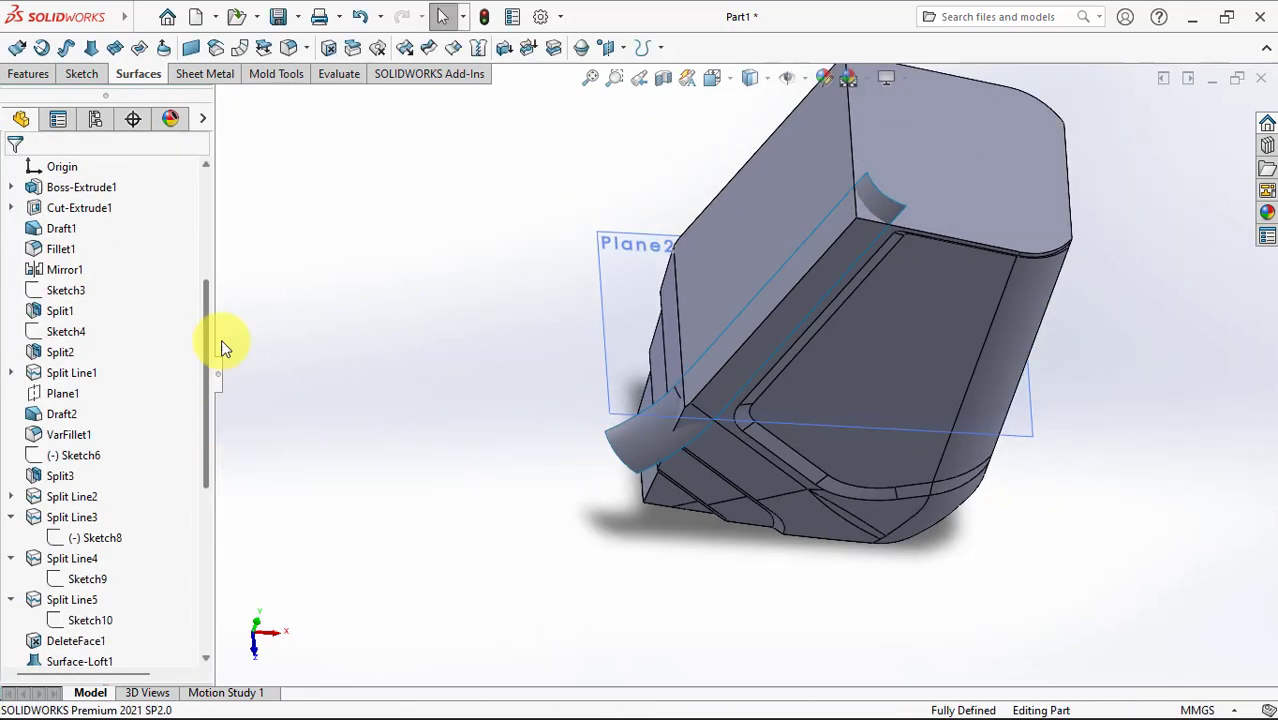
pyautogui.scroll(4, 185, 330)
# Step: Mirror the swept surface about the Front Plane and hide Plane2
pyautogui.click(75, 310)
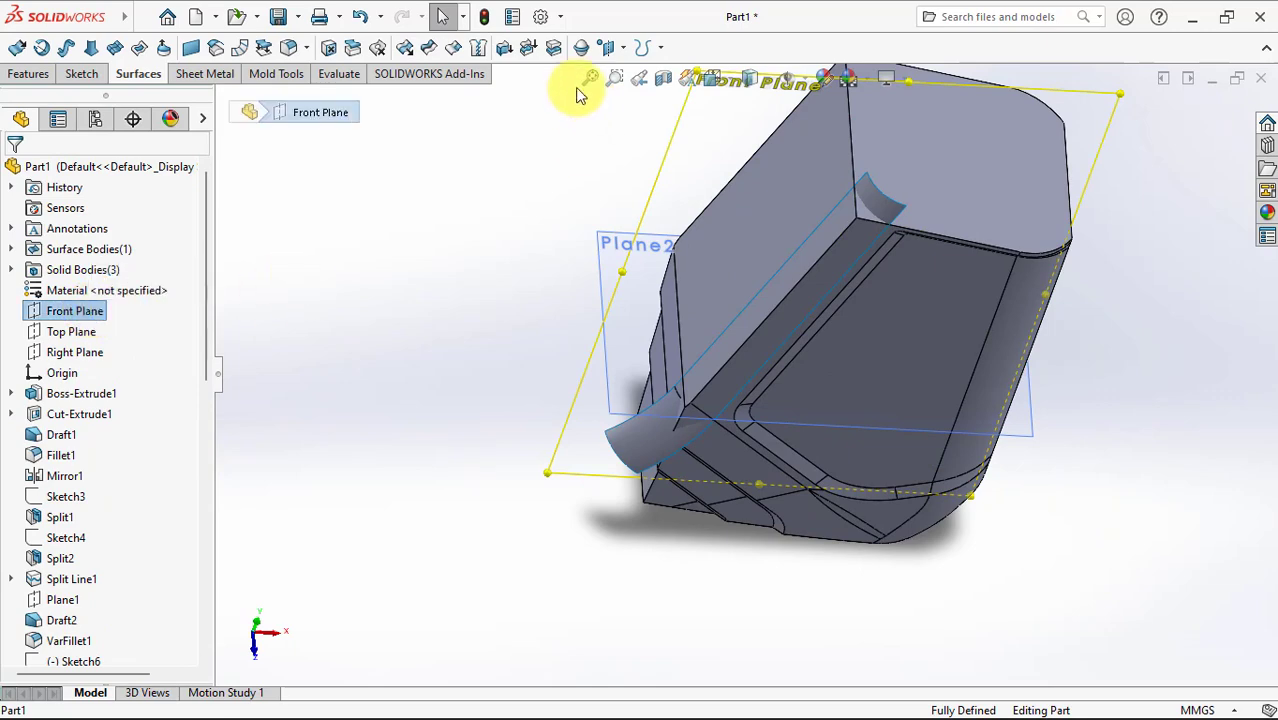
pyautogui.click(28, 78)
pyautogui.click(505, 46)
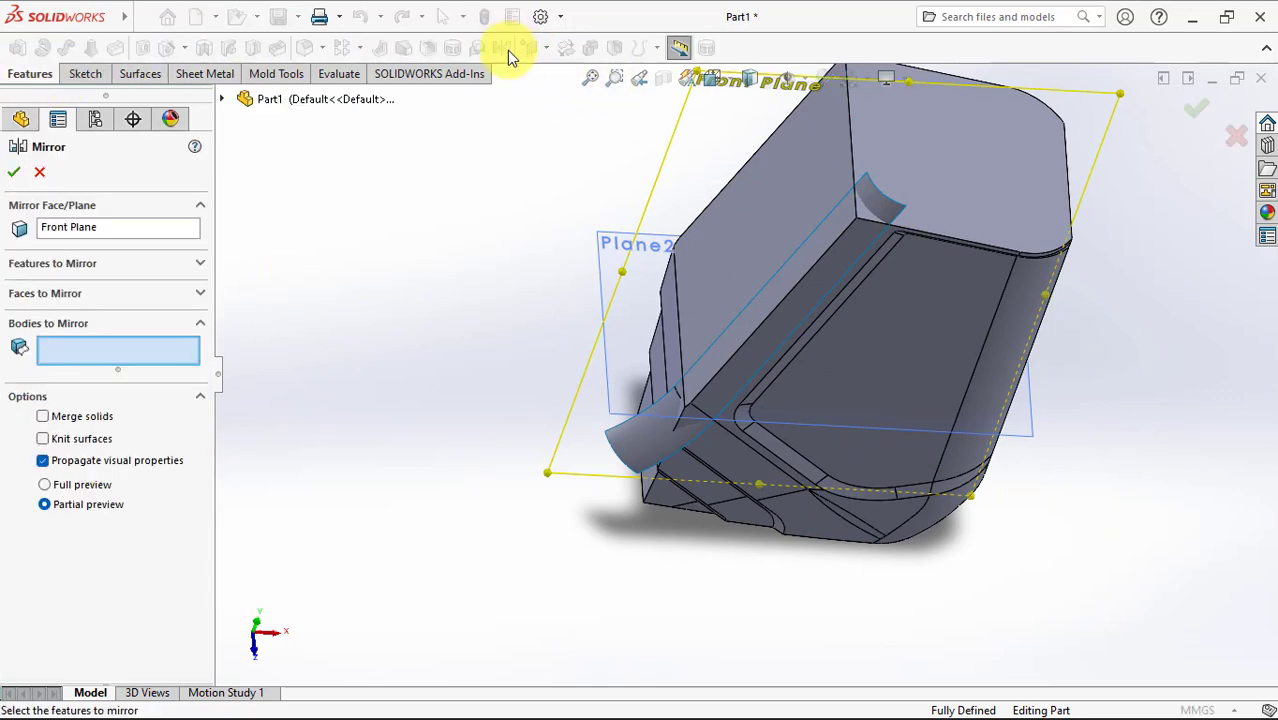
pyautogui.click(645, 460)
pyautogui.click(18, 170)
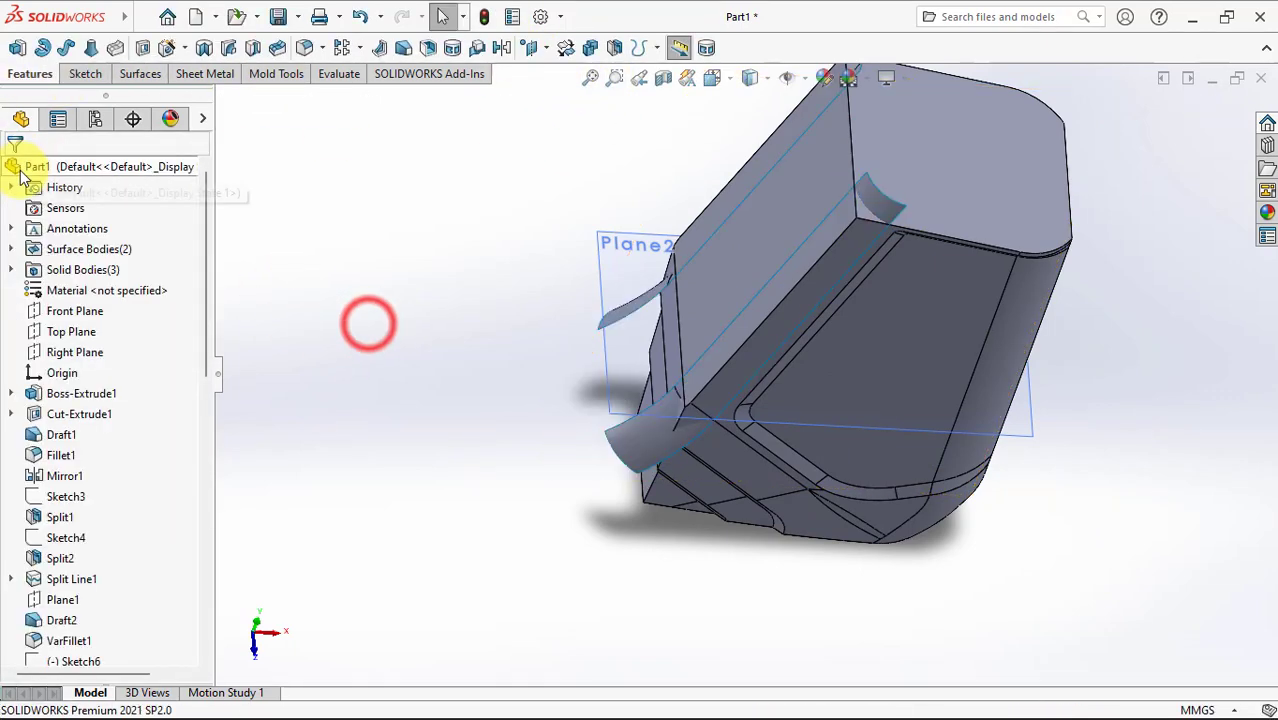
pyautogui.click(620, 249)
pyautogui.click(736, 200)
pyautogui.click(517, 251)
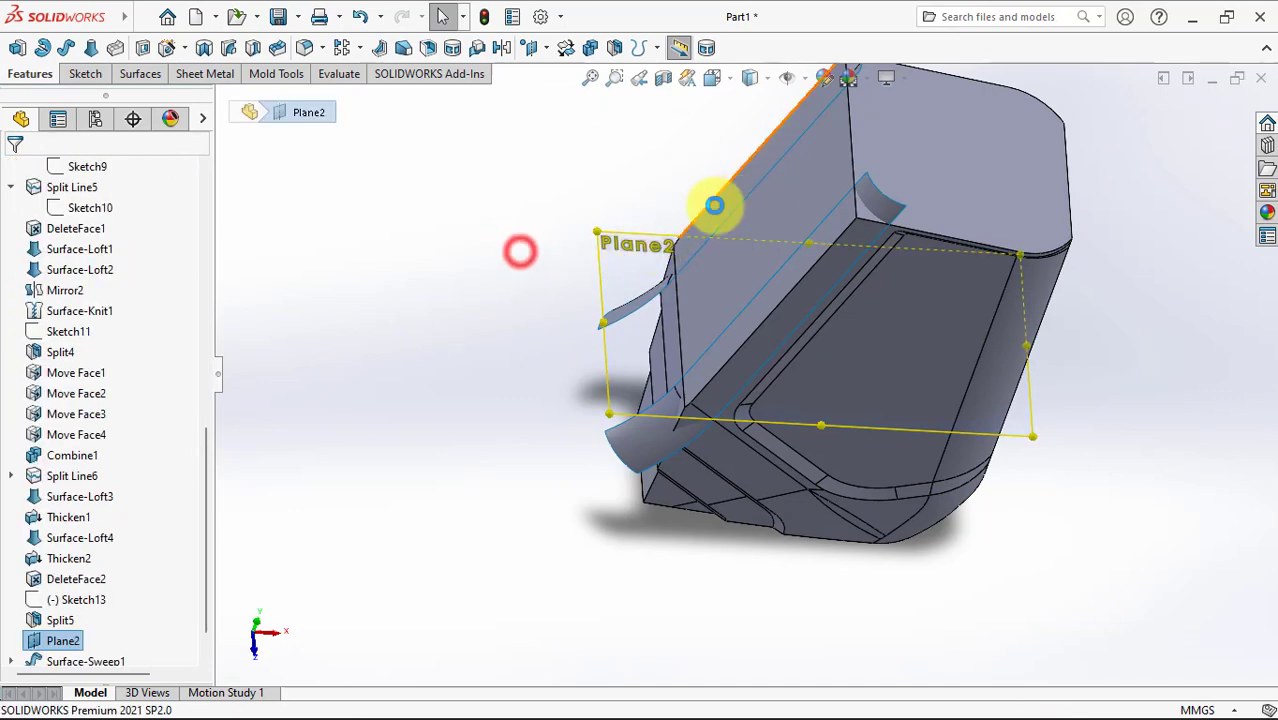
# Step: Split the main block with the two swept surfaces and select the small corner body
pyautogui.click(616, 49)
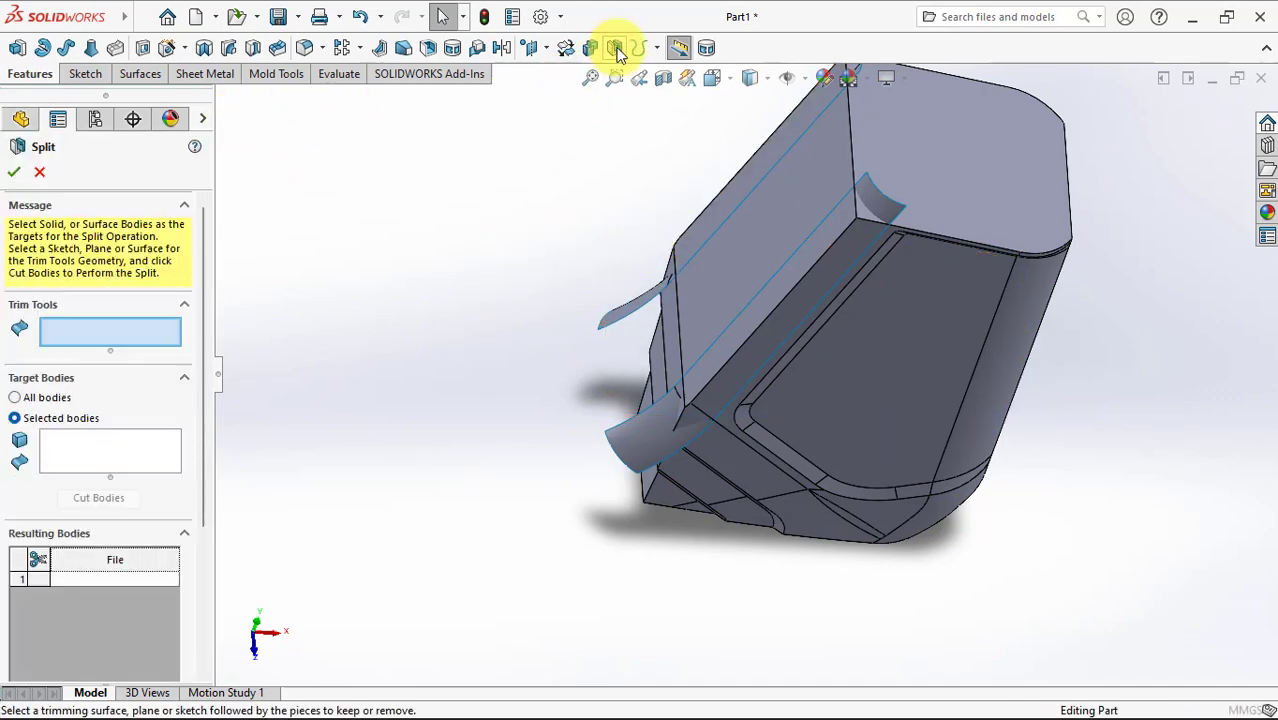
pyautogui.click(619, 310)
pyautogui.click(94, 478)
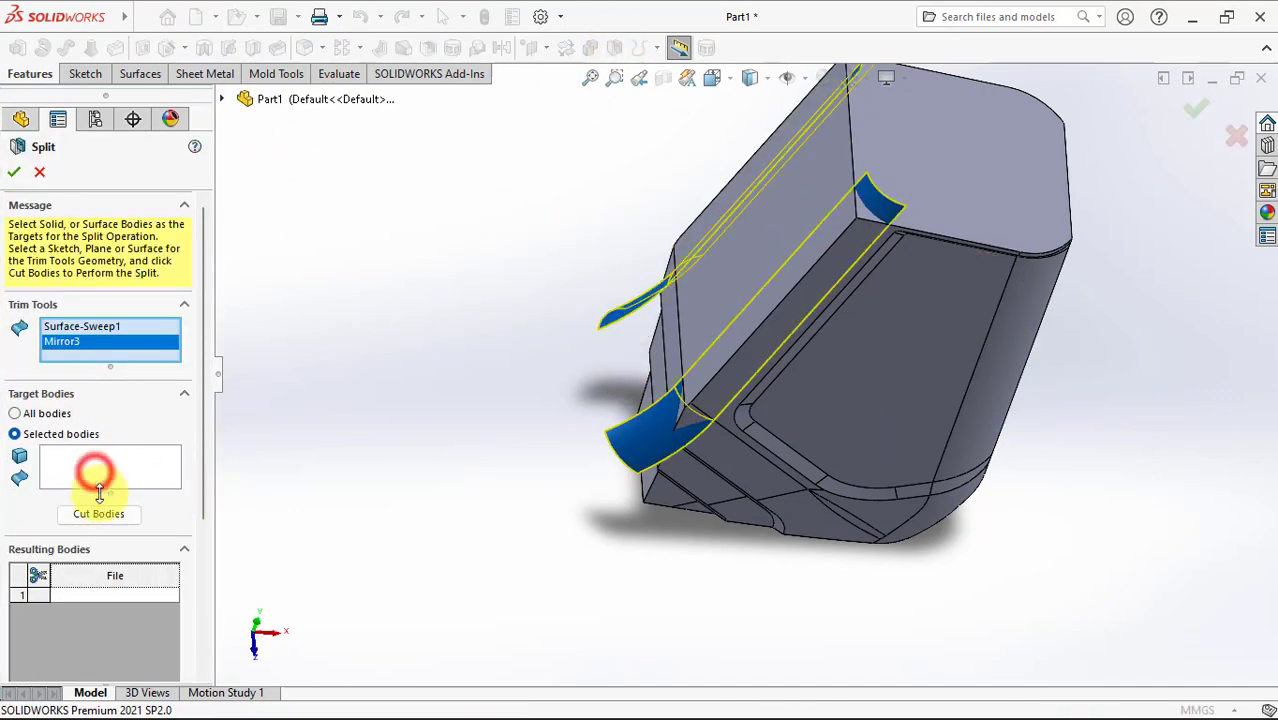
pyautogui.click(722, 298)
pyautogui.click(107, 513)
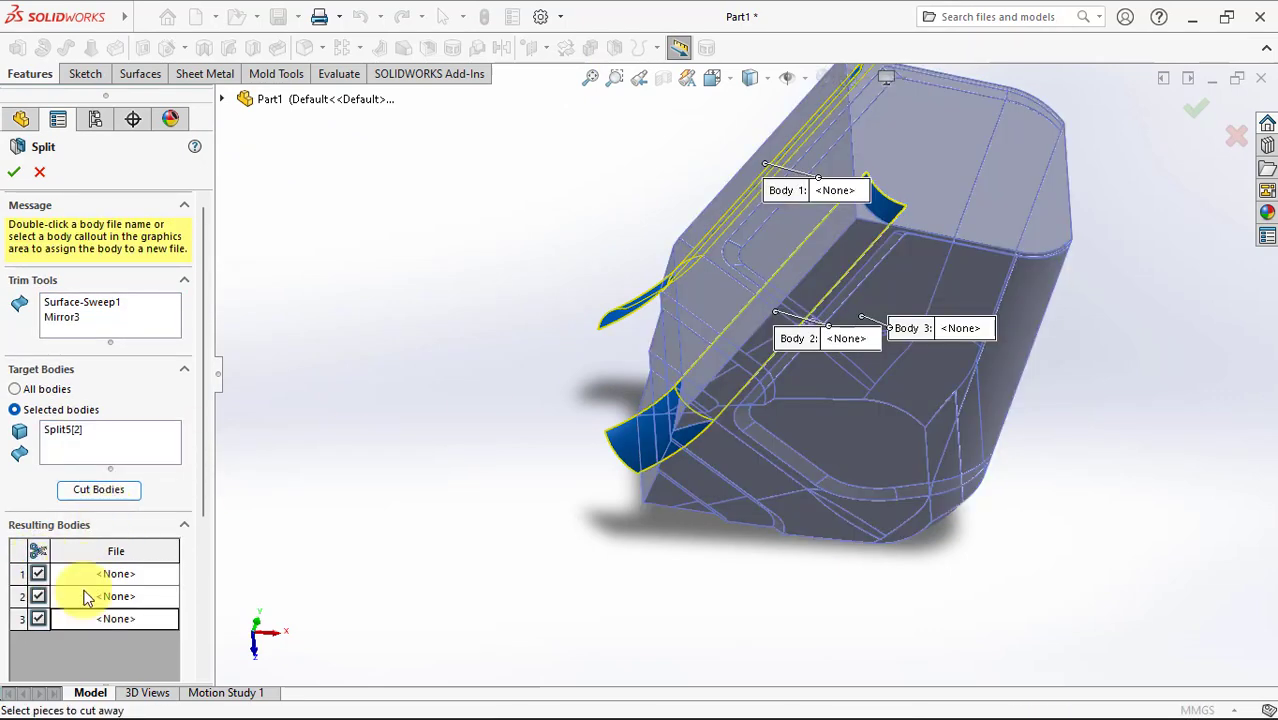
pyautogui.scroll(-3, 85, 597)
pyautogui.click(13, 175)
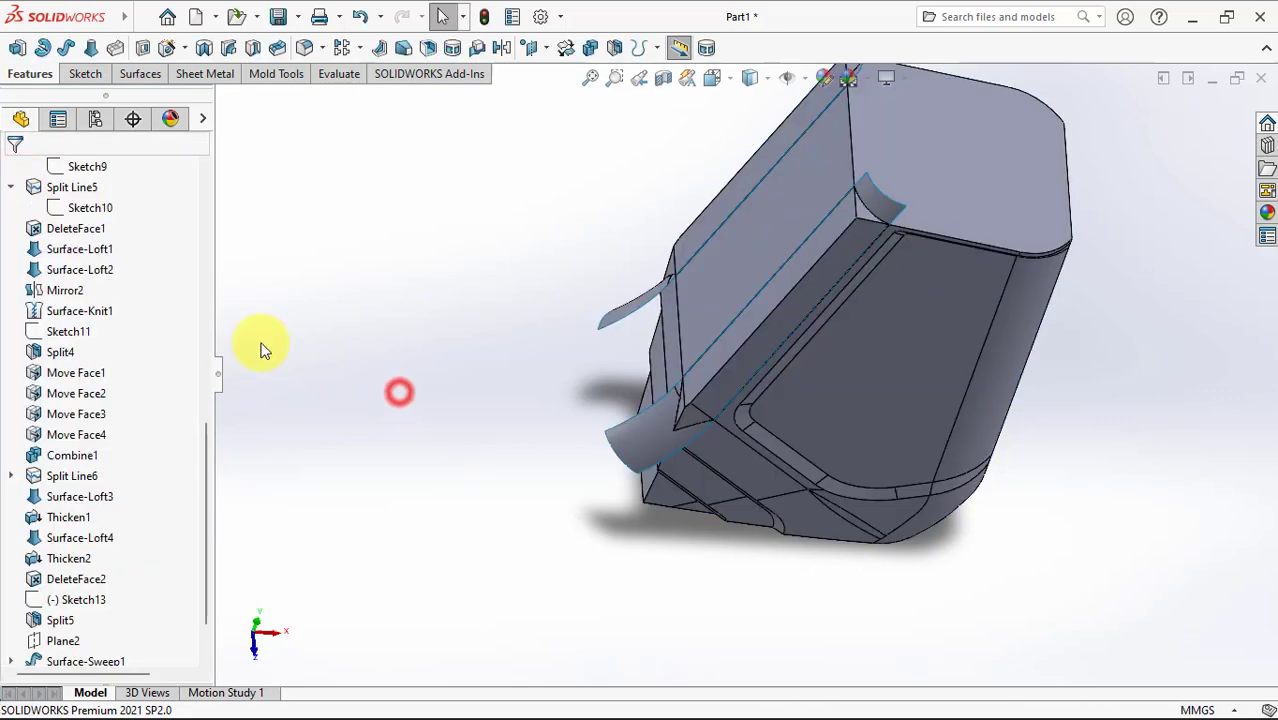
pyautogui.click(640, 450)
# Step: Hide the small corner body and the thin mirrored sliver, then start a sketch on the top face
pyautogui.click(724, 392)
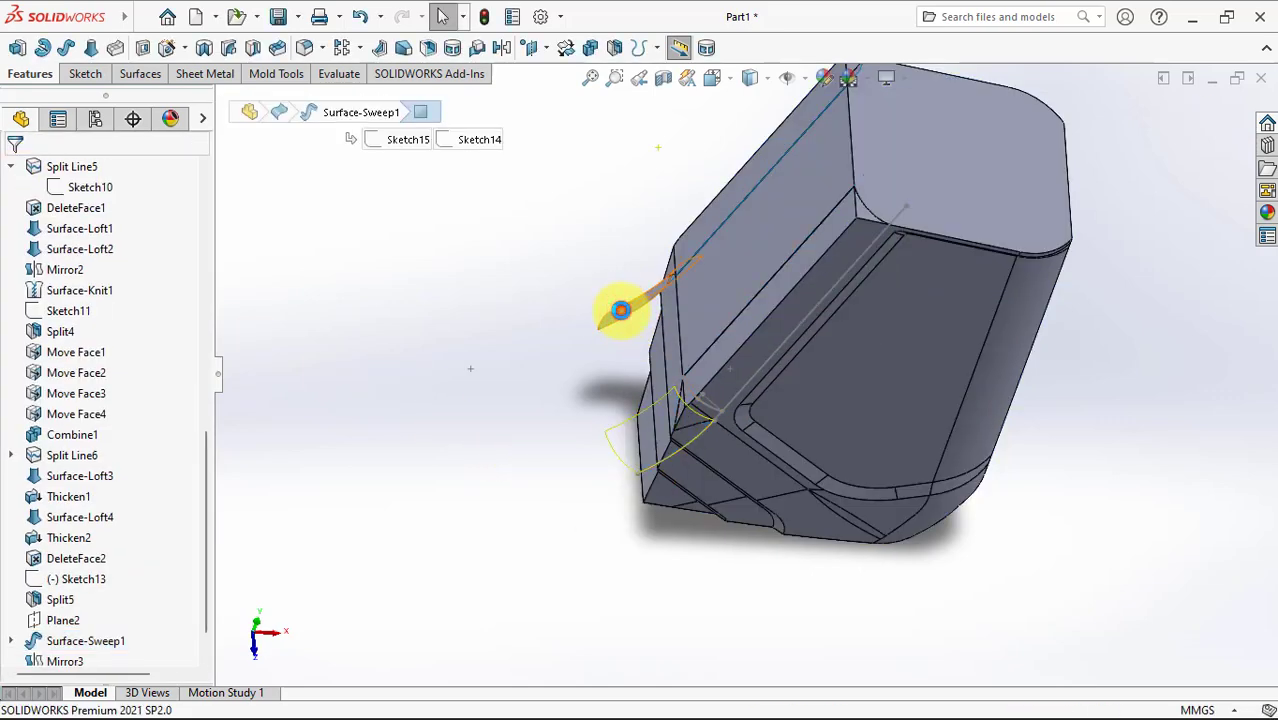
pyautogui.click(659, 296)
pyautogui.click(711, 255)
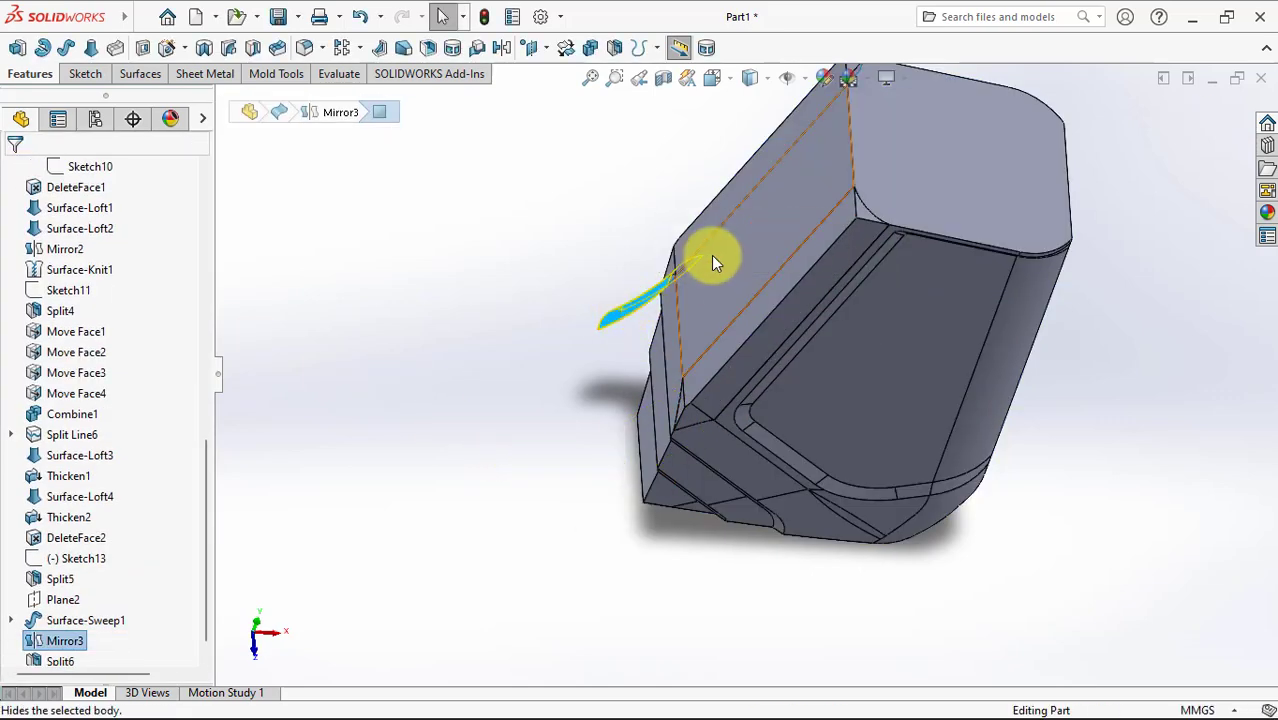
pyautogui.click(928, 183)
pyautogui.click(1013, 125)
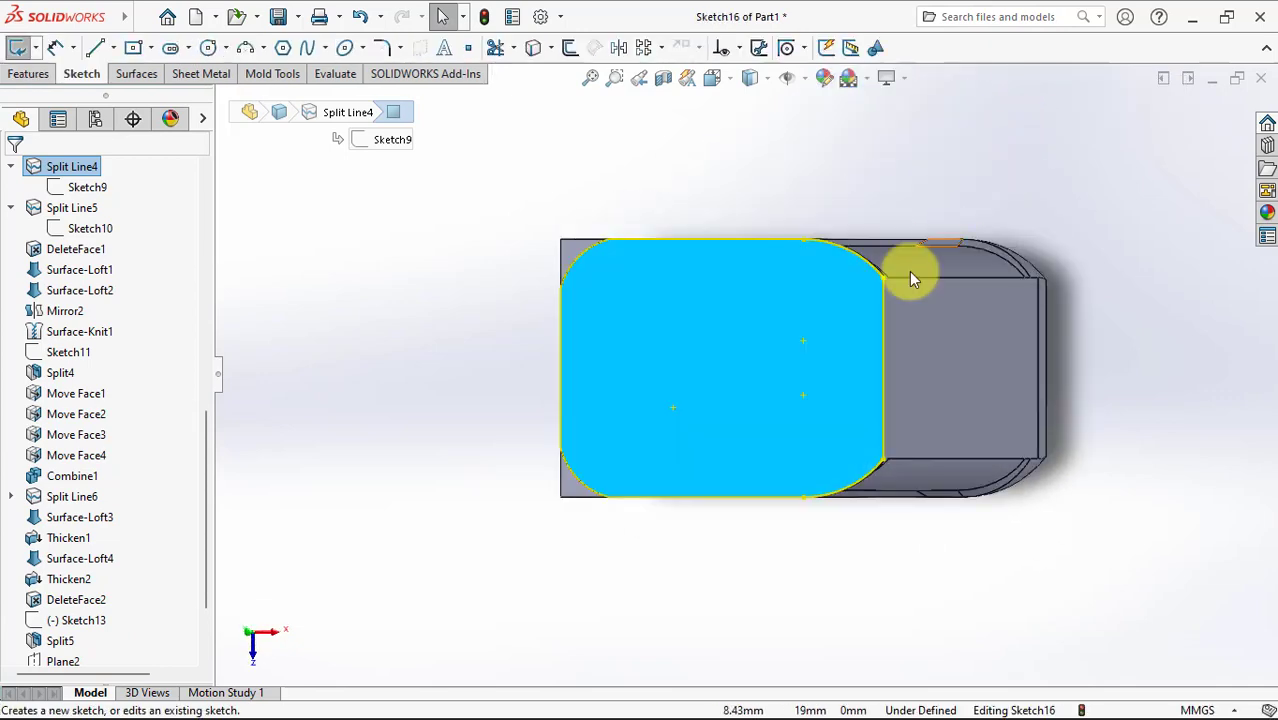
# Step: Show the hidden body Split5[1] again from the Solid Bodies list
pyautogui.click(272, 262)
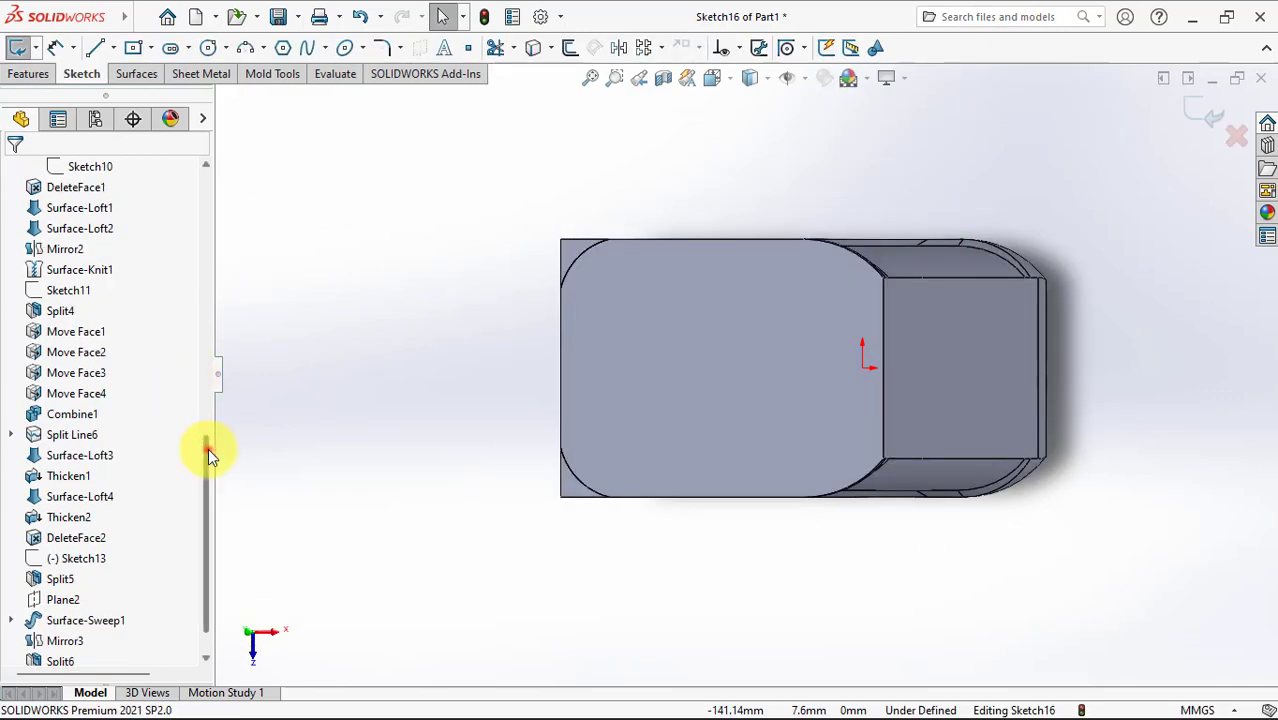
pyautogui.moveTo(208, 448); pyautogui.dragTo(228, 212)
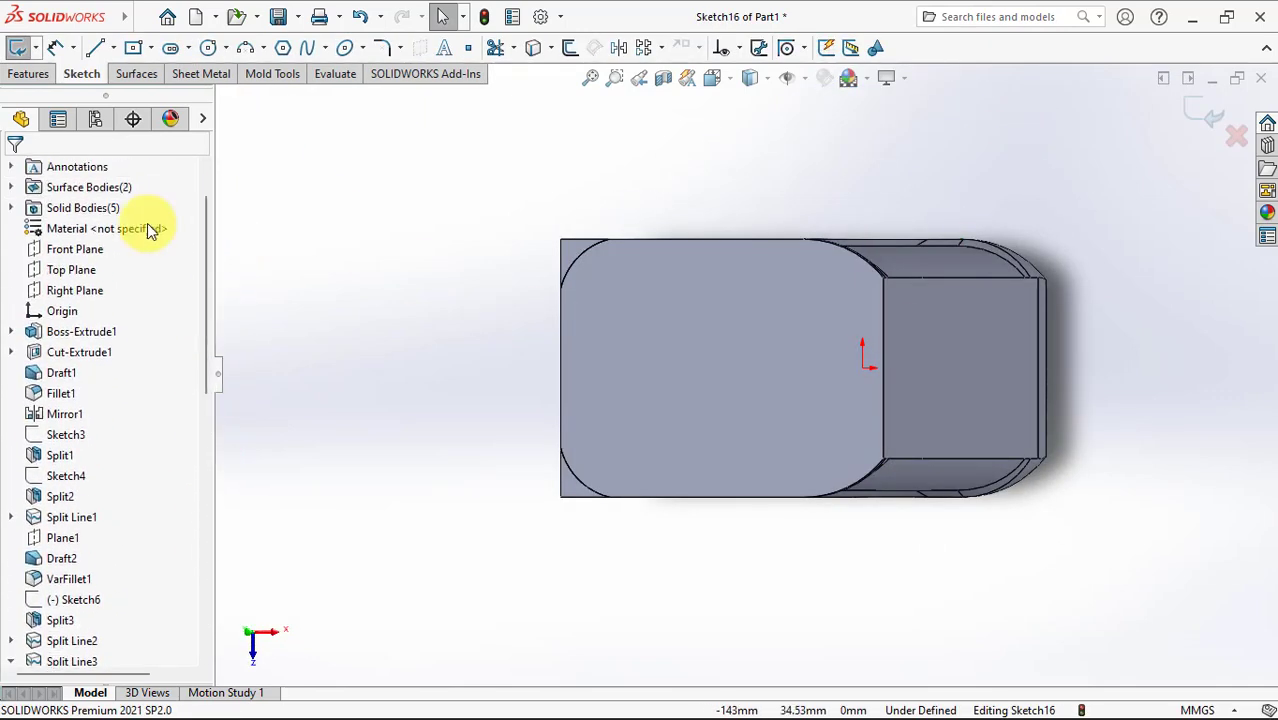
pyautogui.click(14, 208)
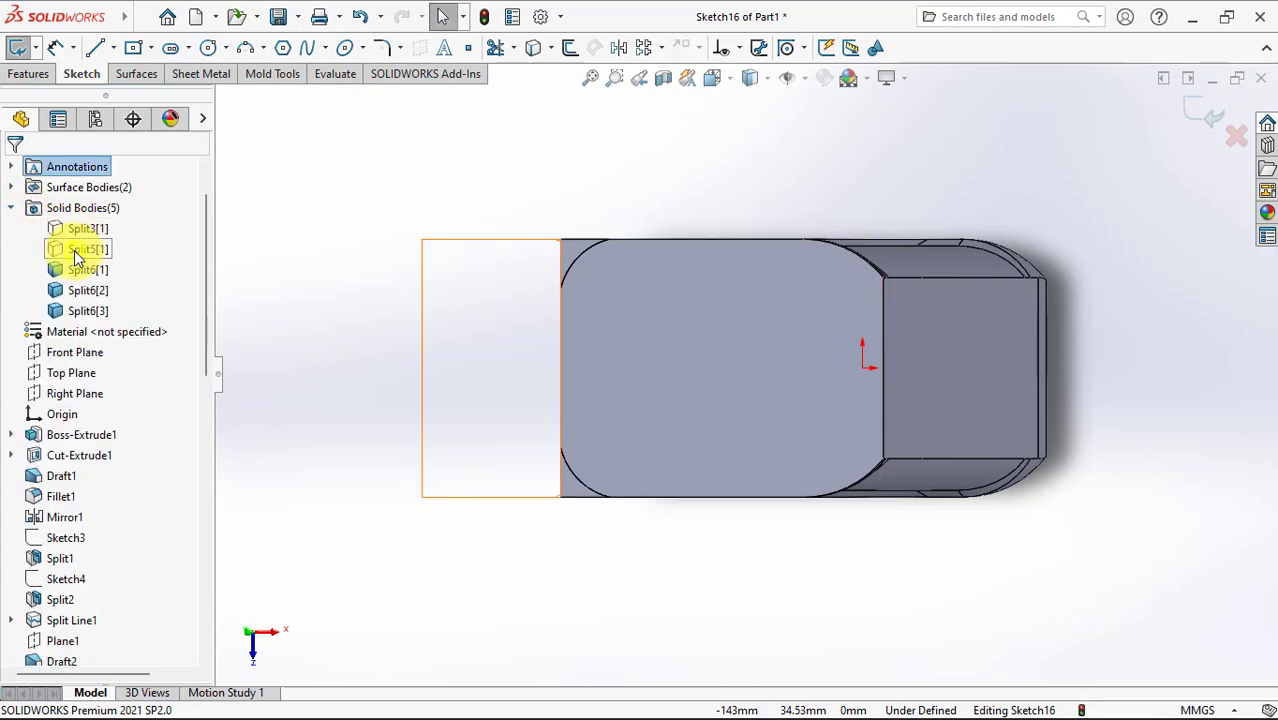
pyautogui.rightClick(78, 258)
pyautogui.click(338, 374)
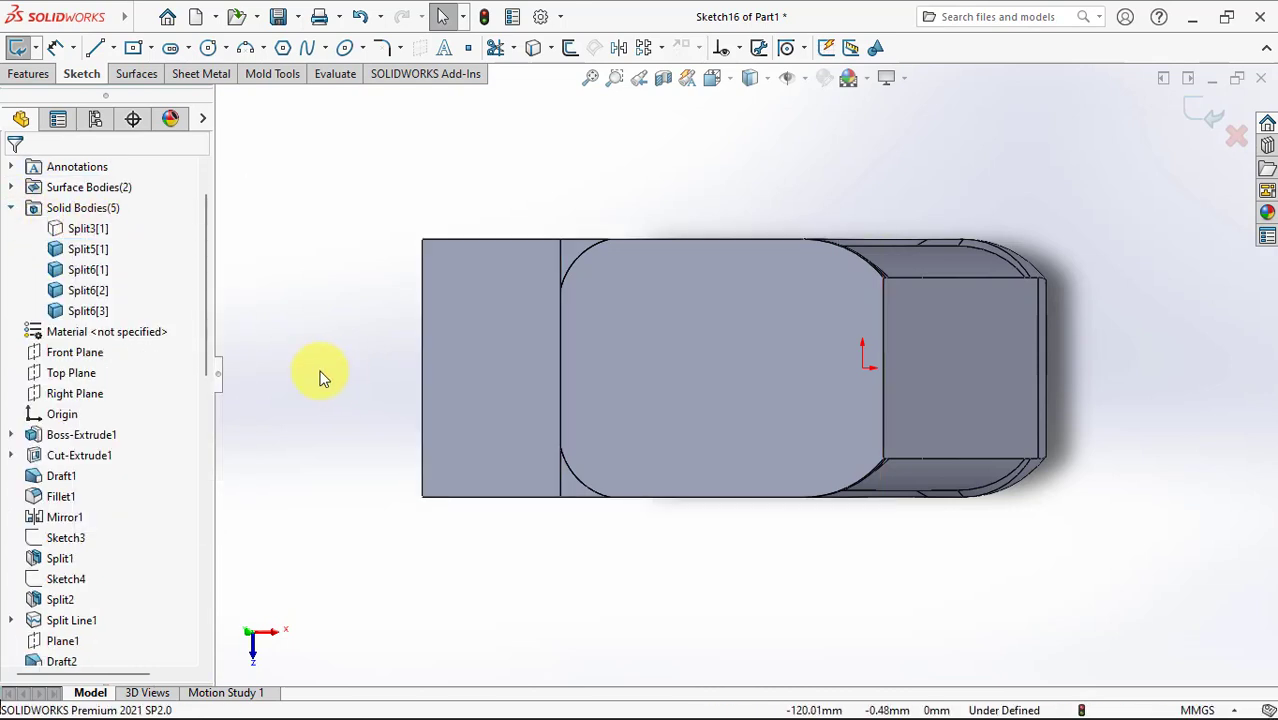
# Step: Draw a centerline from the sketch origin to the left piece
pyautogui.click(115, 48)
pyautogui.click(123, 90)
pyautogui.click(866, 368)
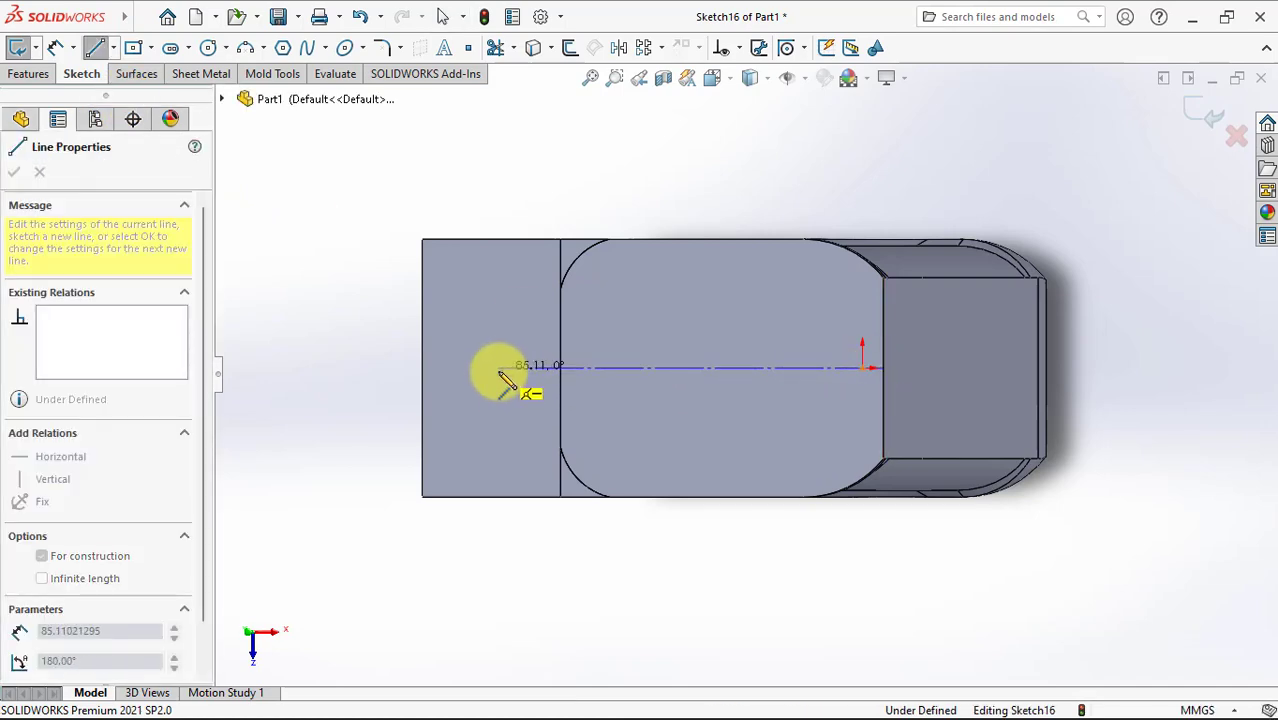
pyautogui.click(458, 370)
pyautogui.press('Escape')
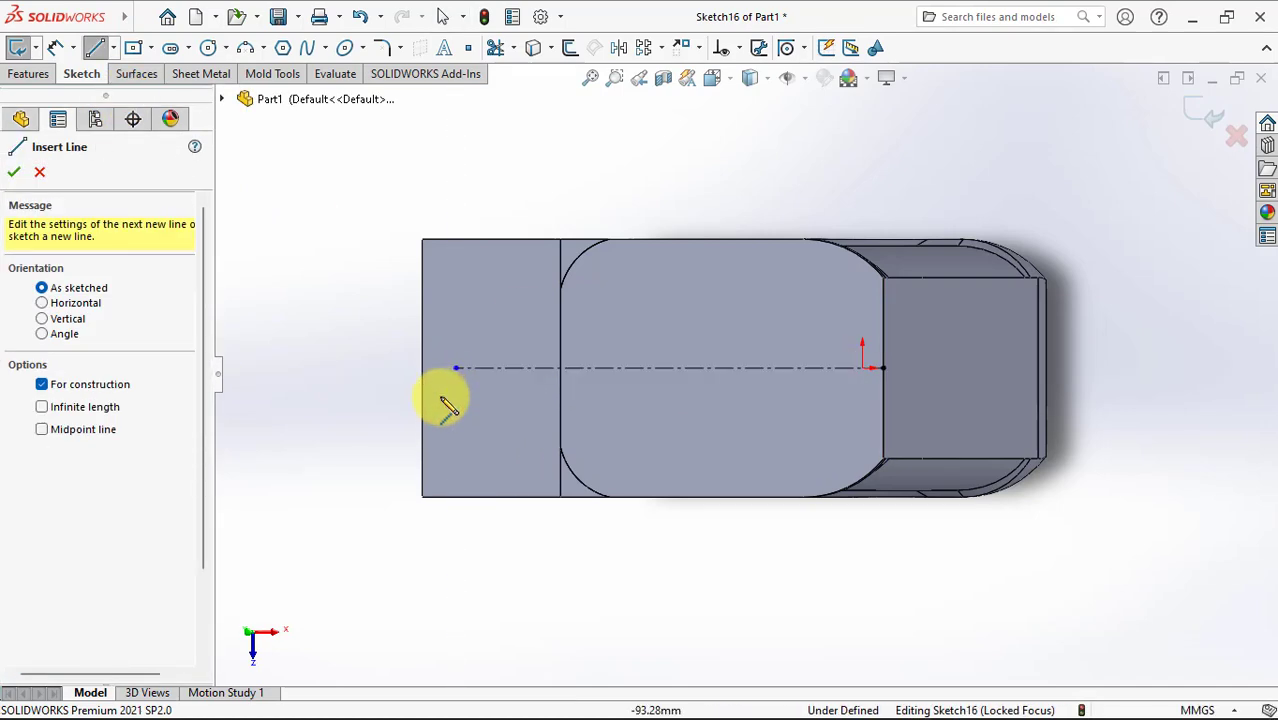
# Step: Draw a vertical midpoint line centred on the centerline's end
pyautogui.click(114, 49)
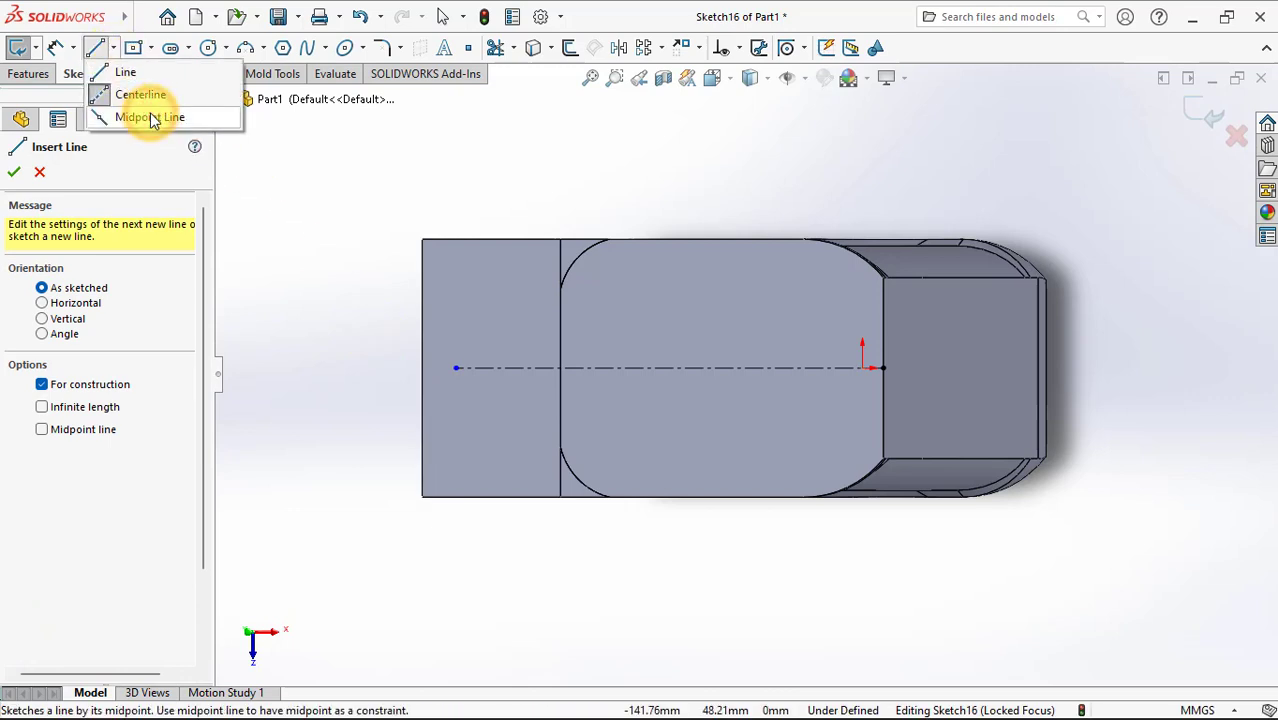
pyautogui.click(148, 114)
pyautogui.click(456, 368)
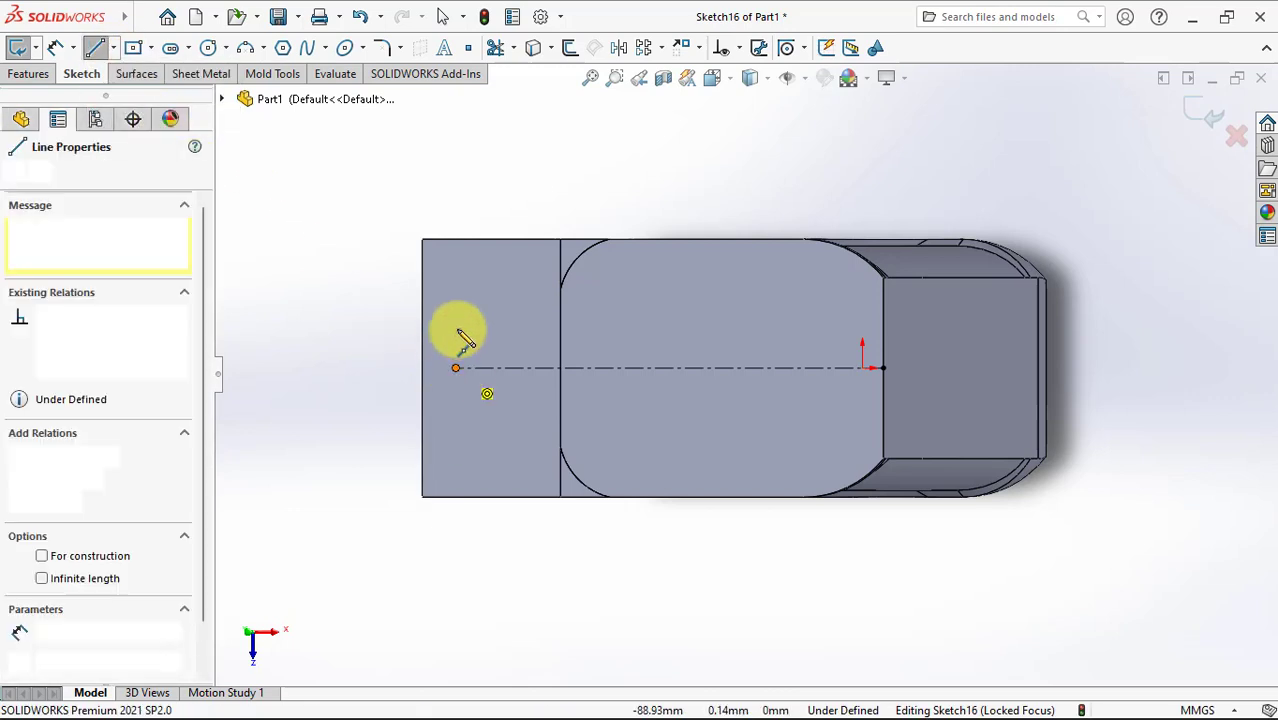
pyautogui.click(458, 277)
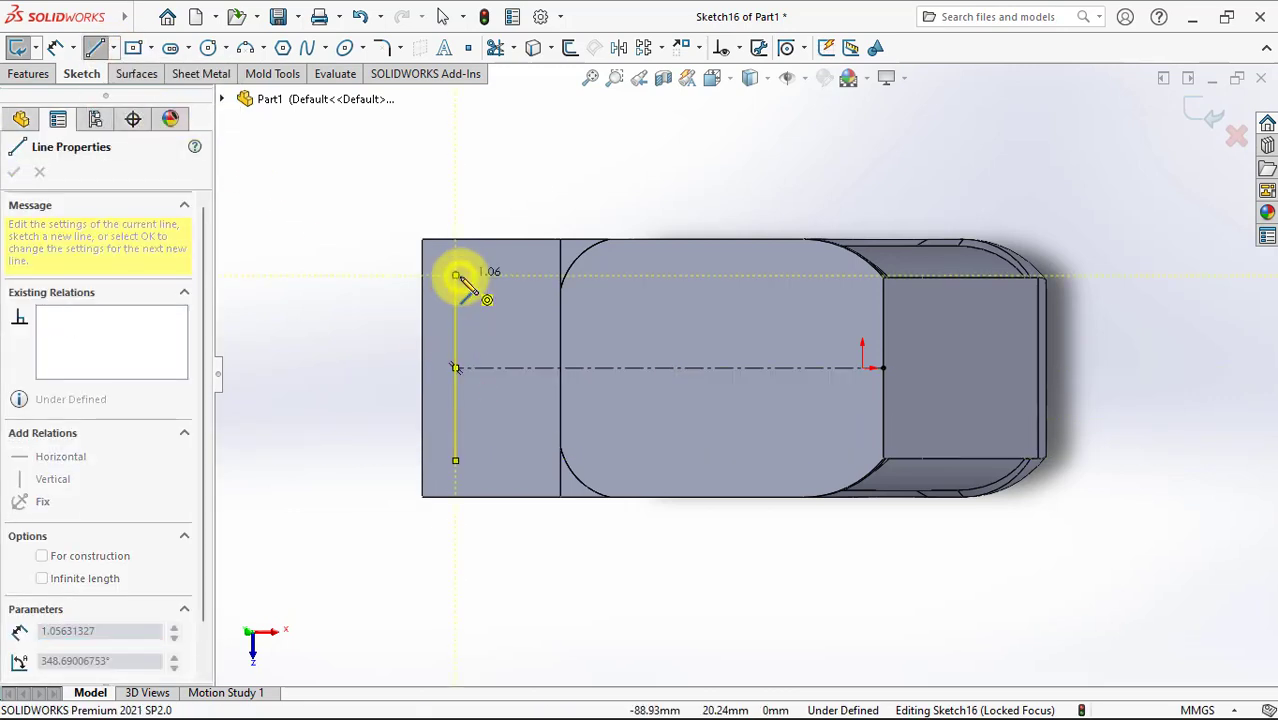
pyautogui.rightClick(456, 276)
pyautogui.click(480, 288)
# Step: Draw a three-point arc from the part's edge to the vertical line's lower end
pyautogui.click(245, 48)
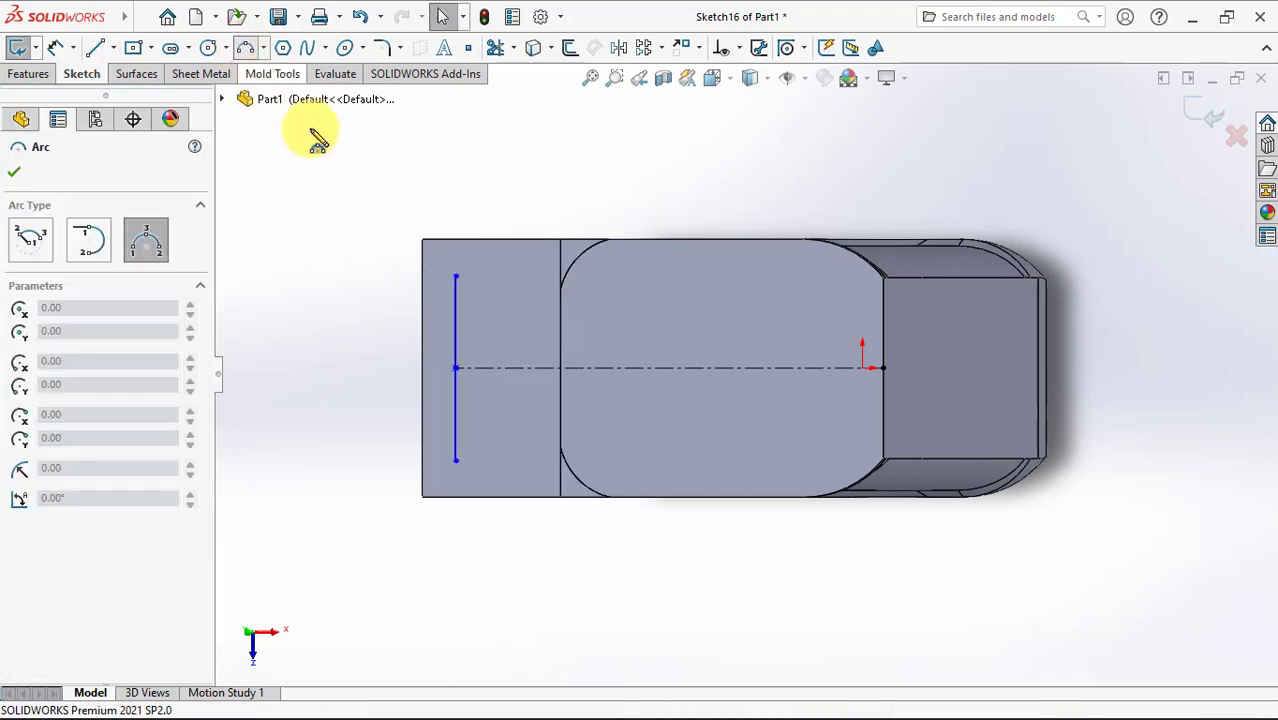
pyautogui.moveTo(622, 491); pyautogui.dragTo(627, 452, button='middle')
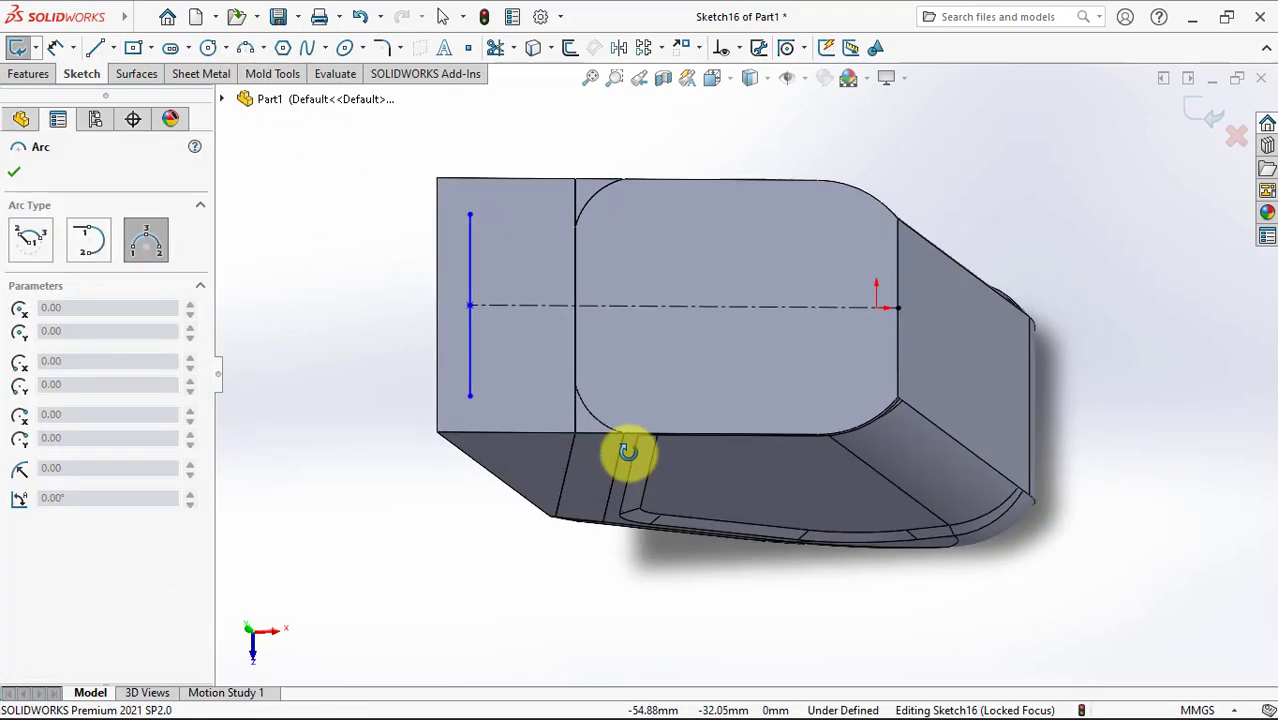
pyautogui.click(626, 432)
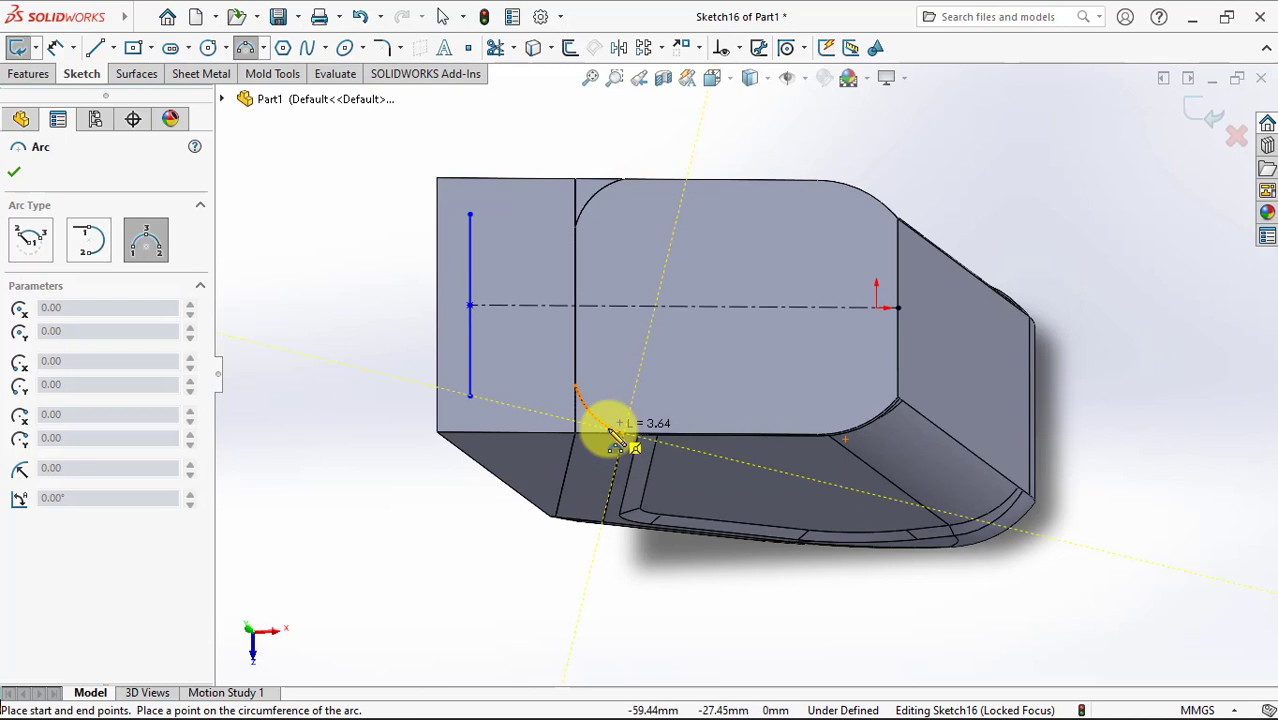
pyautogui.click(470, 395)
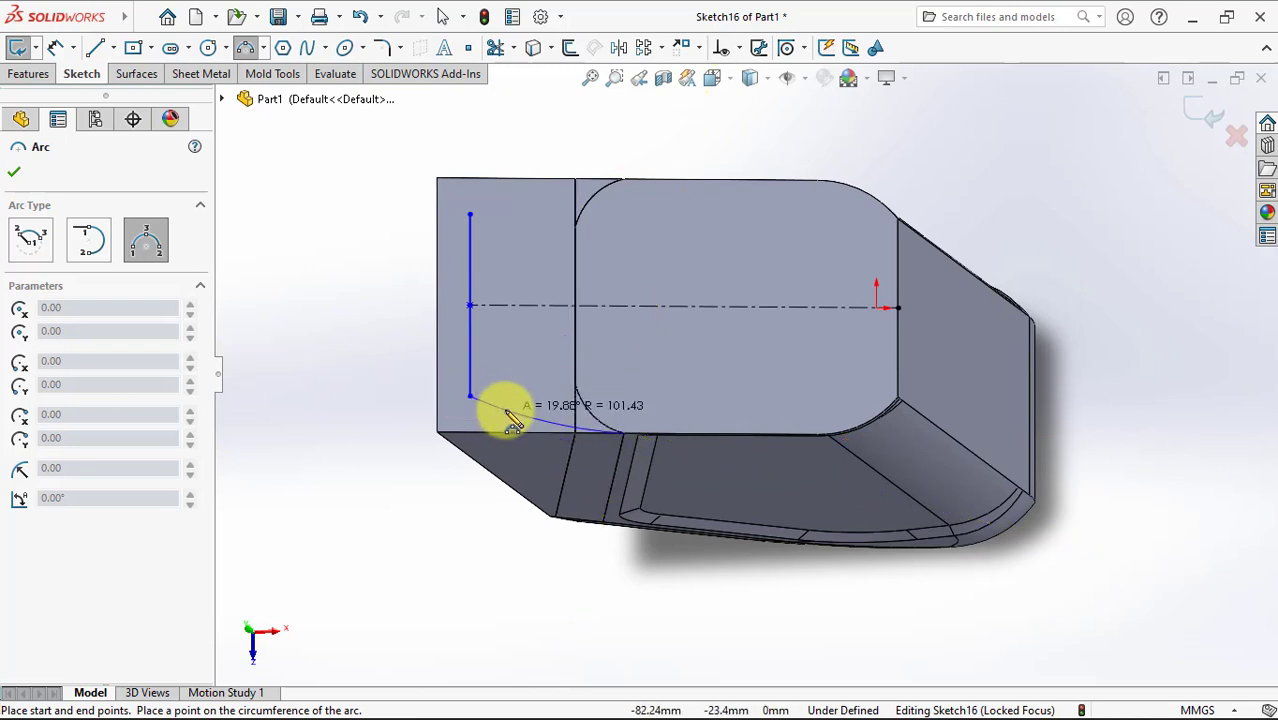
pyautogui.click(528, 424)
pyautogui.press('Escape')
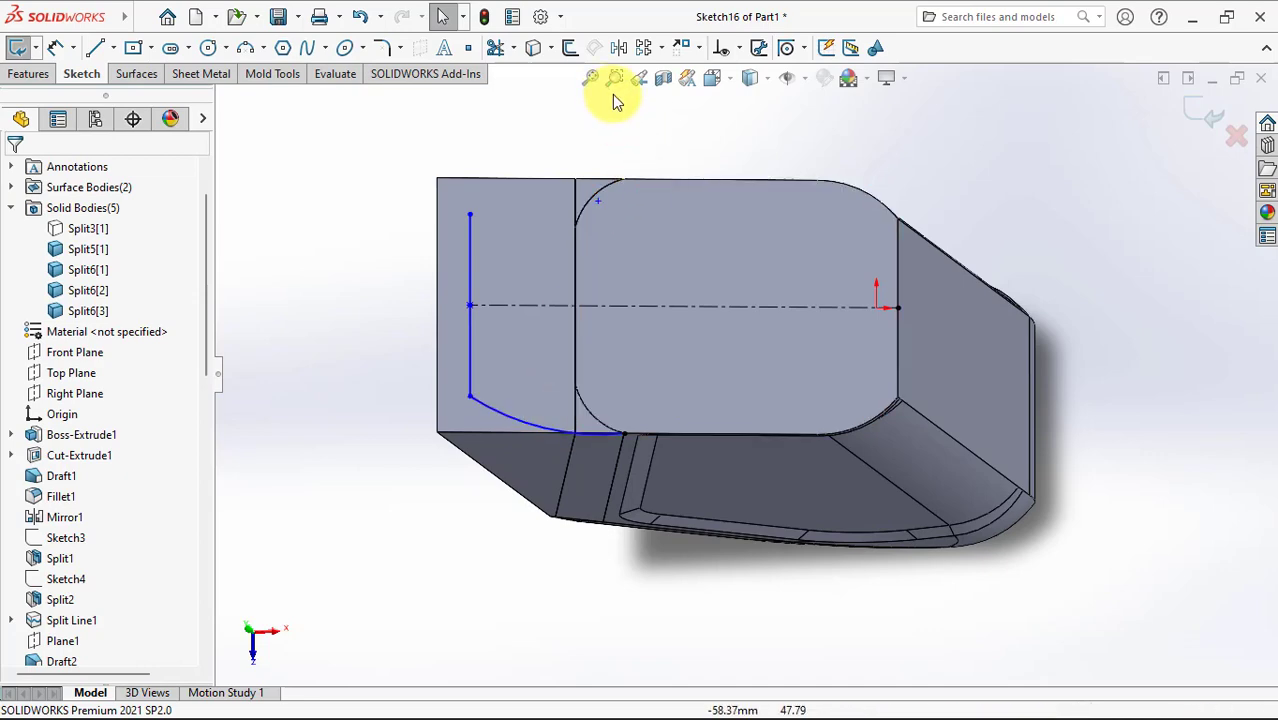
# Step: Make the arc tangent to the part's straight edge and pick it for mirroring
pyautogui.click(516, 420)
pyautogui.scroll(-3, 620, 452)
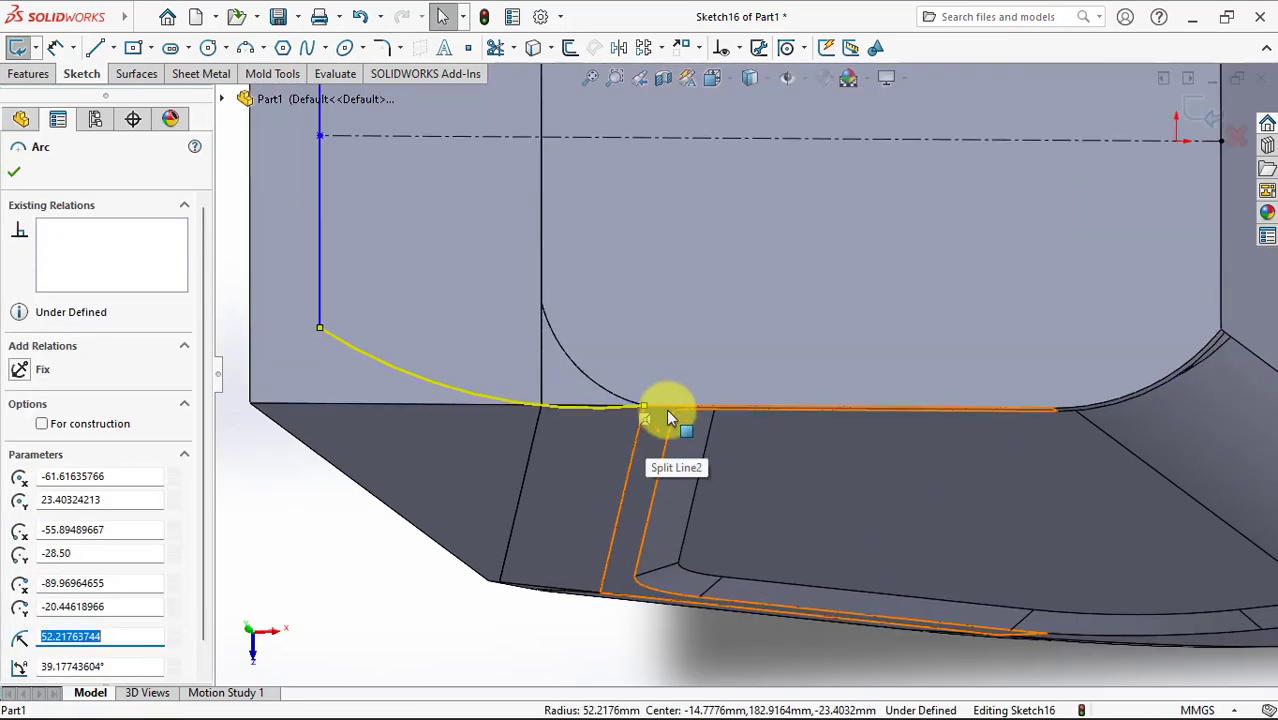
pyautogui.keyDown('ctrl'); pyautogui.click(663, 412); pyautogui.keyUp('ctrl')
pyautogui.click(714, 323)
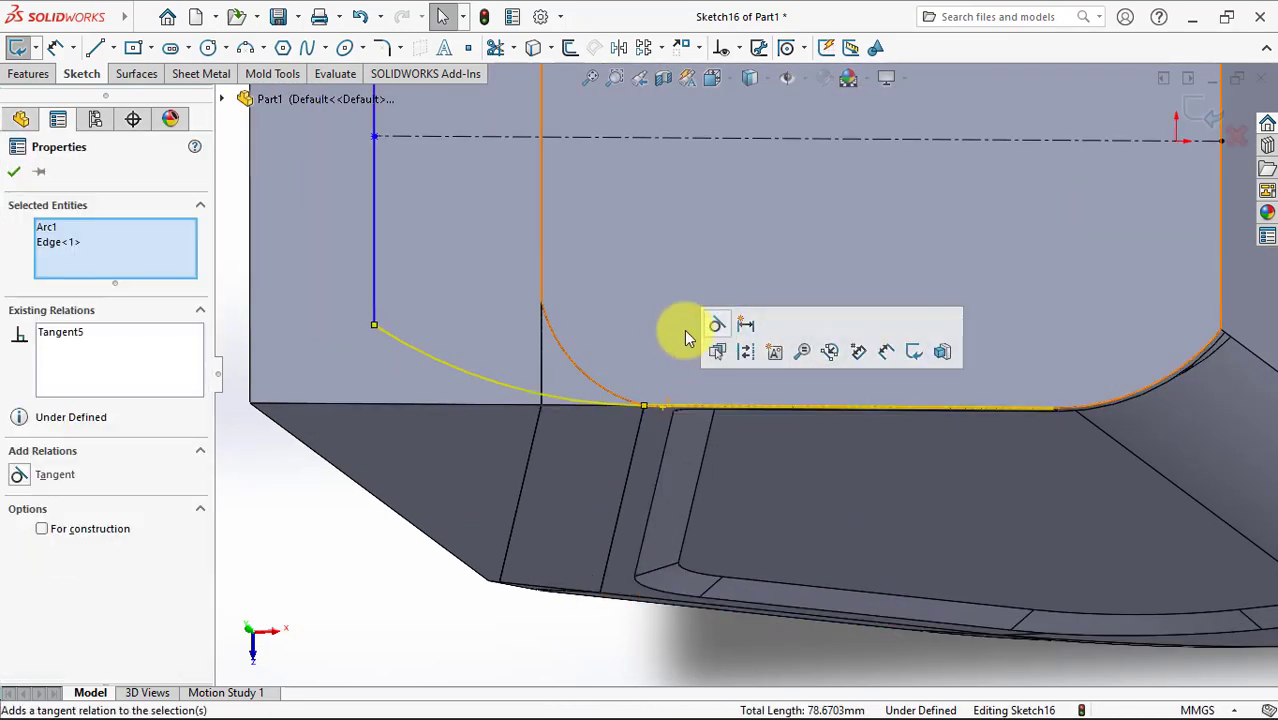
pyautogui.scroll(4, 684, 329)
pyautogui.click(445, 333)
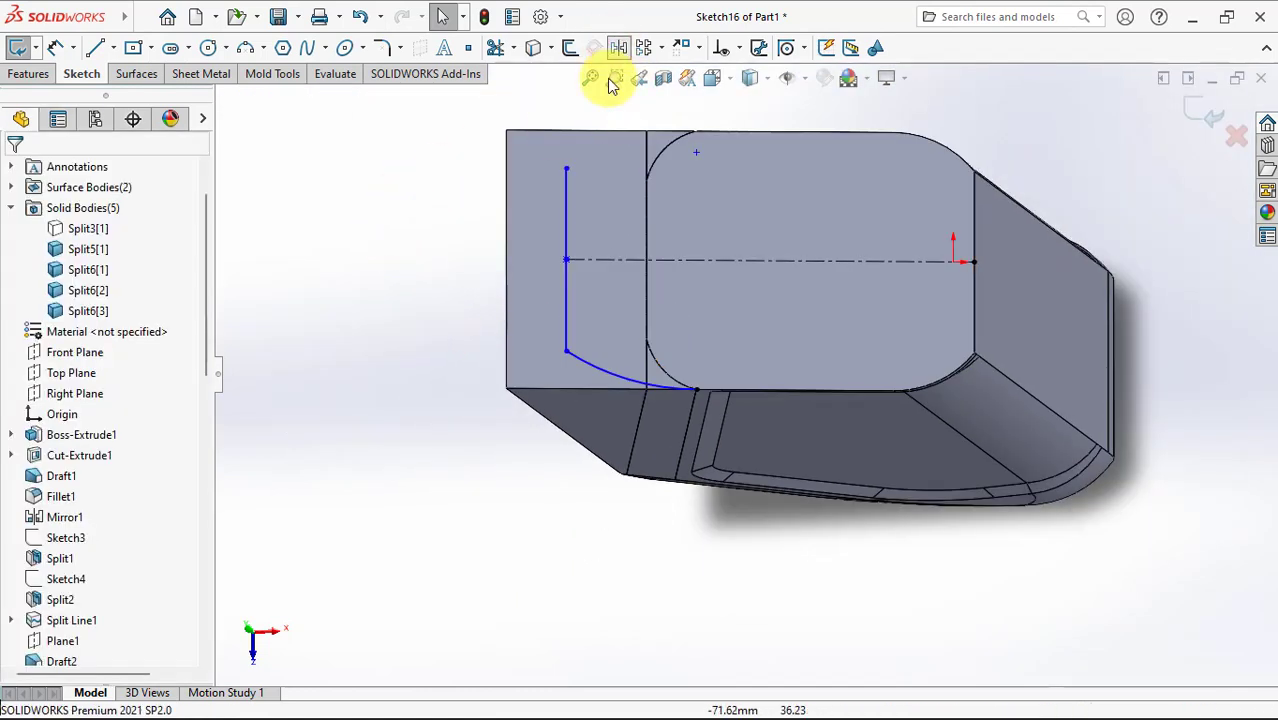
pyautogui.click(618, 47)
pyautogui.click(593, 362)
# Step: Mirror the arc across the centerline and dimension the vertical line to 40
pyautogui.click(613, 260)
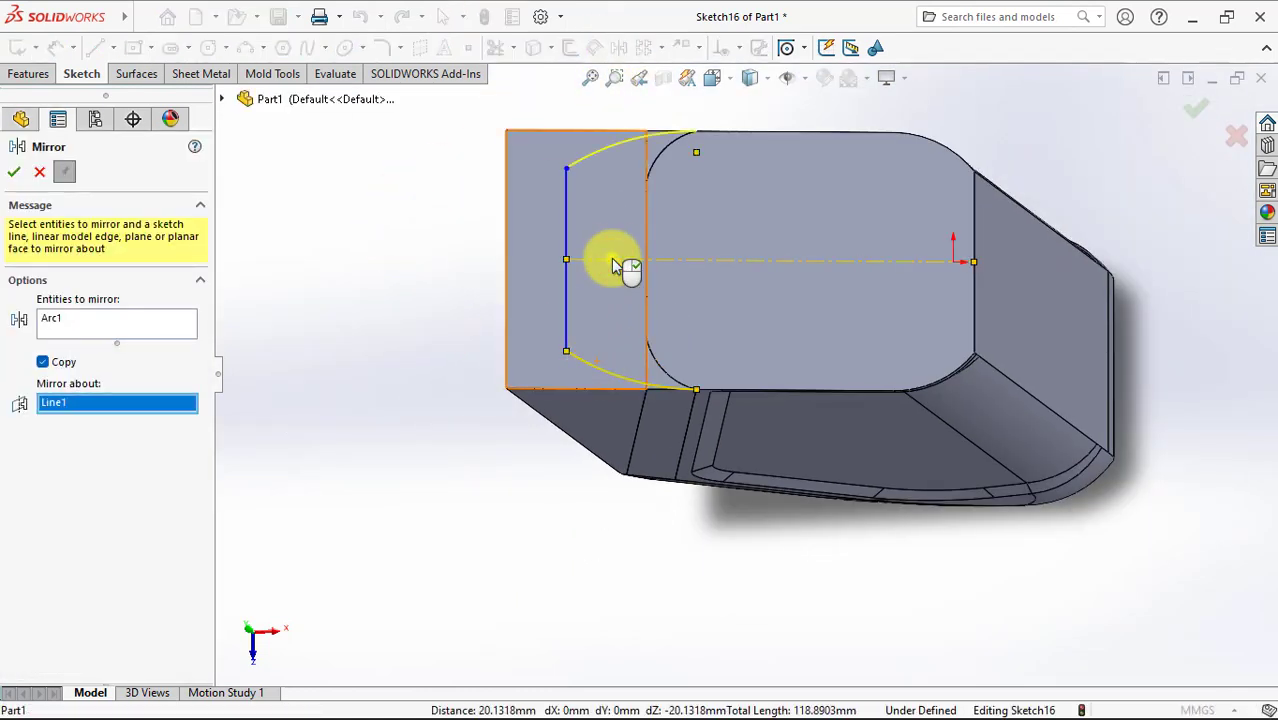
pyautogui.click(11, 174)
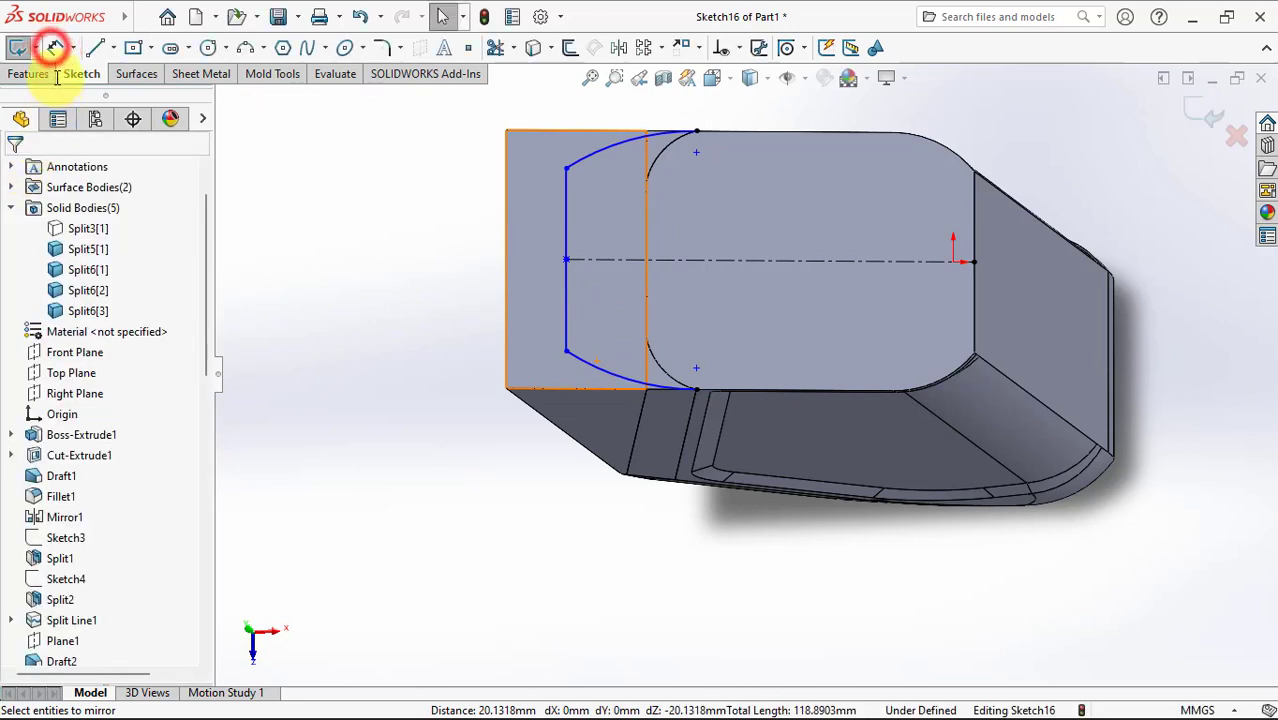
pyautogui.click(563, 240)
pyautogui.click(466, 262)
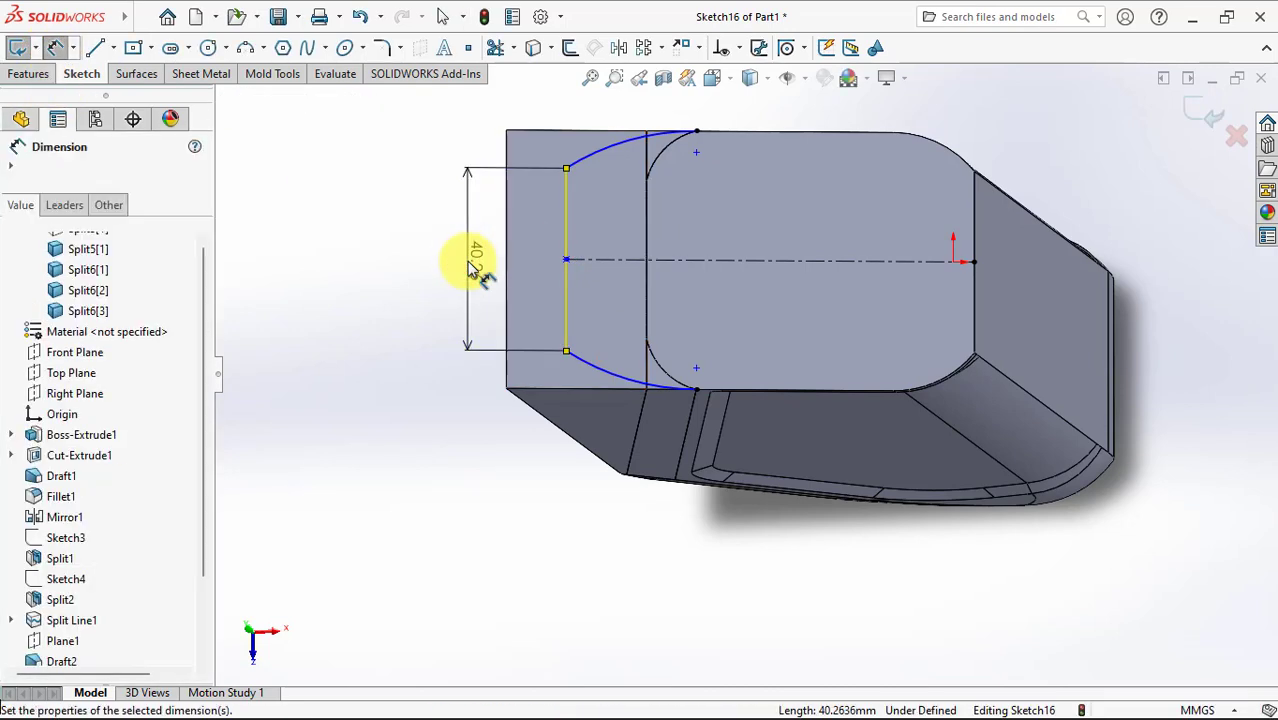
pyautogui.write('40')
pyautogui.click(388, 234)
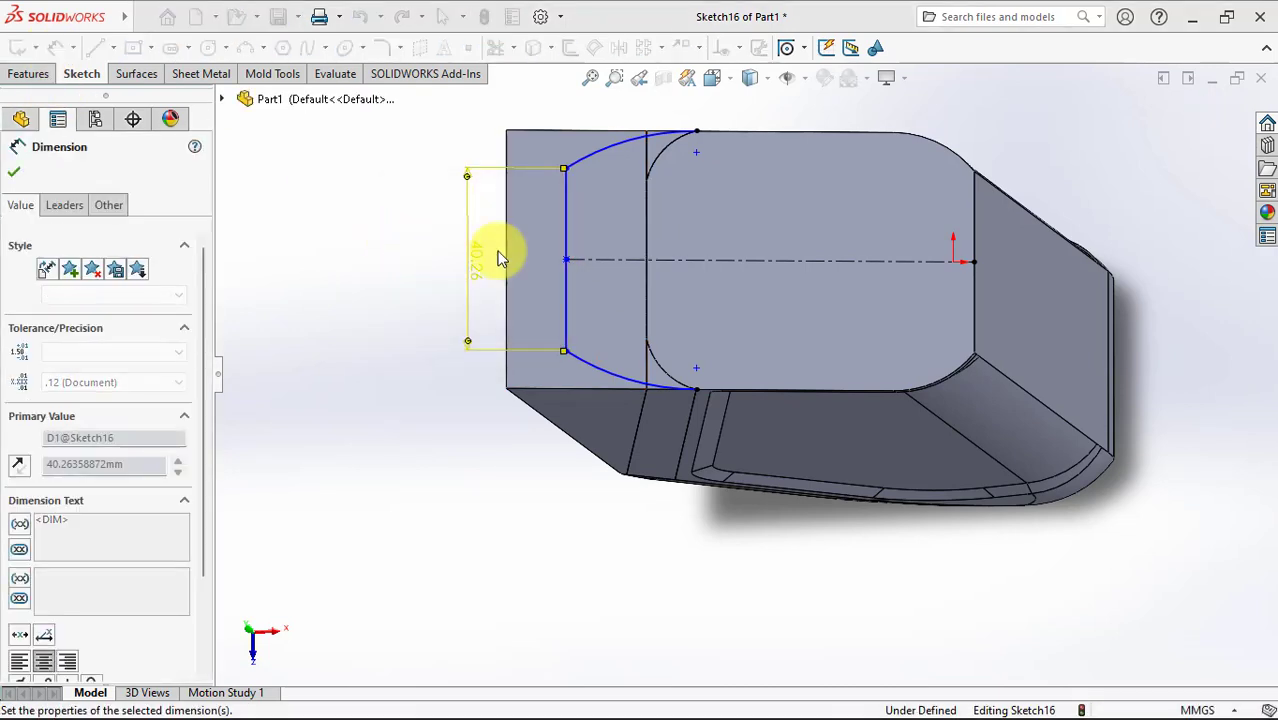
# Step: Dimension the horizontal distance from the vertical line to the right edge as 92
pyautogui.moveTo(573, 236); pyautogui.dragTo(968, 235)
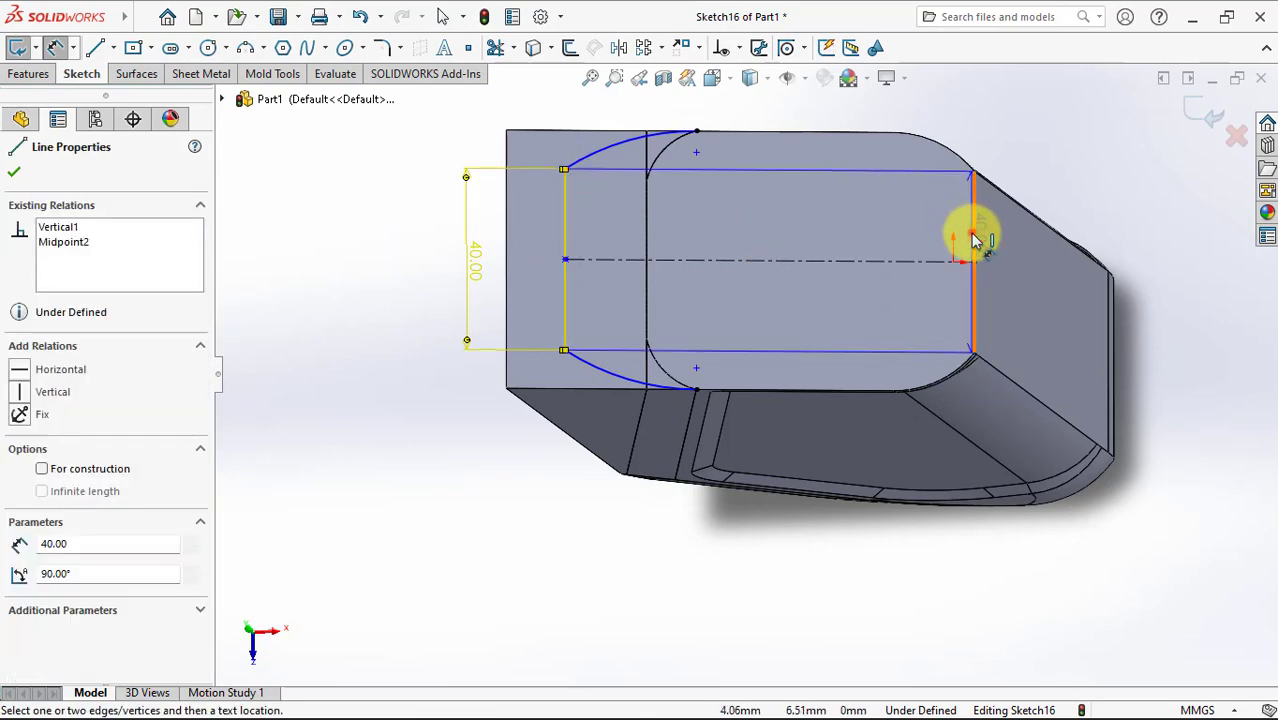
pyautogui.click(975, 240)
pyautogui.scroll(2, 795, 143)
pyautogui.click(795, 143)
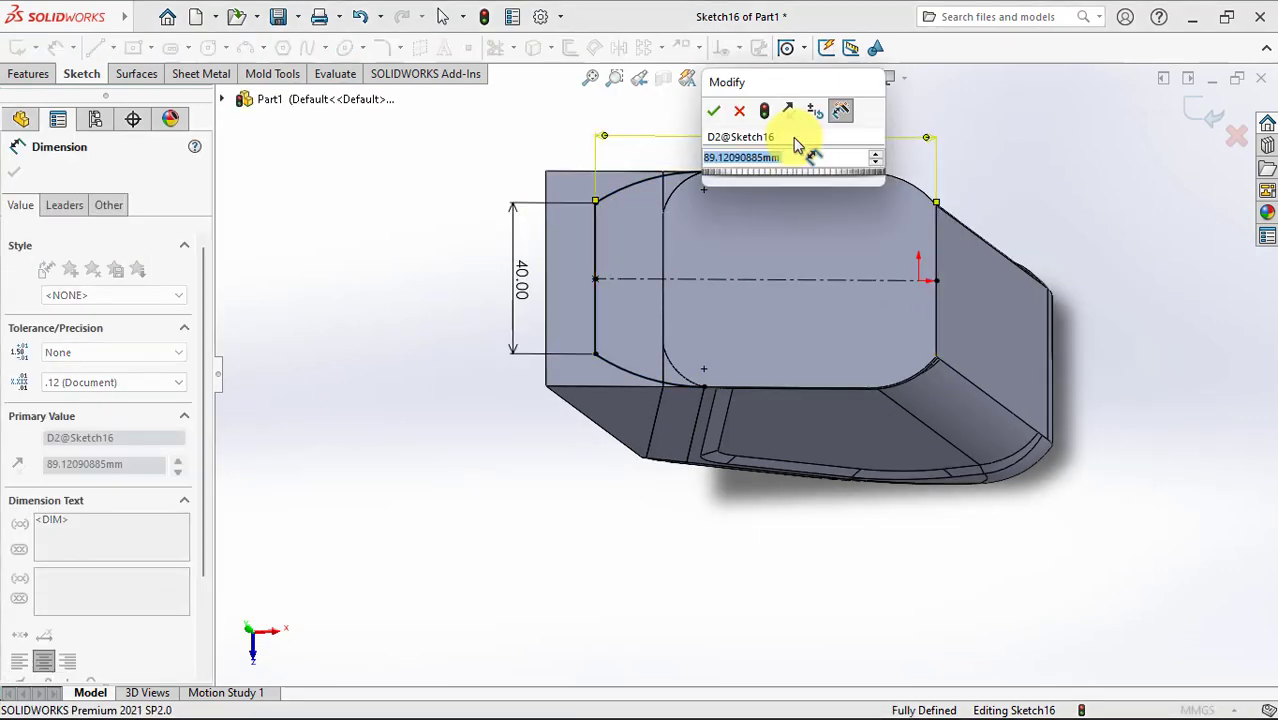
pyautogui.write('92')
pyautogui.click(711, 107)
pyautogui.click(408, 191)
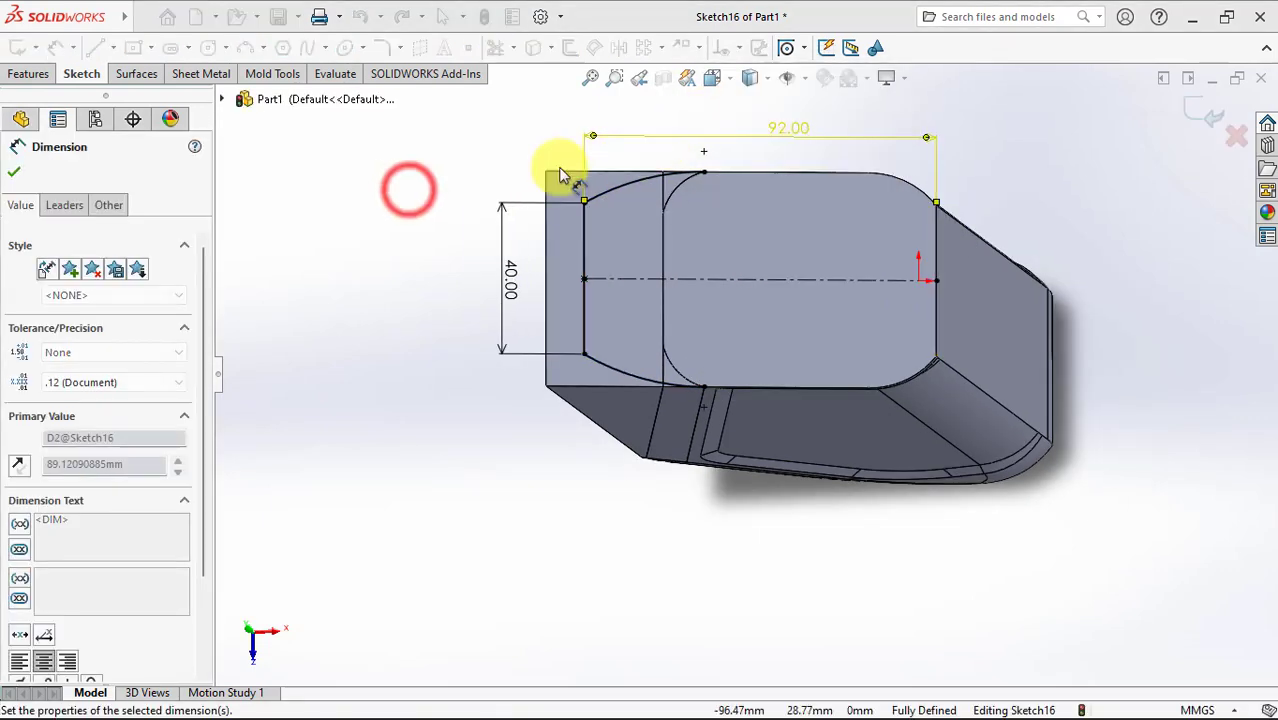
# Step: Hide the Split6[3] solid body
pyautogui.moveTo(354, 308)
pyautogui.mouseDown(button='middle')
pyautogui.moveTo(376, 318)
pyautogui.moveTo(357, 300)
pyautogui.mouseUp(button='middle')
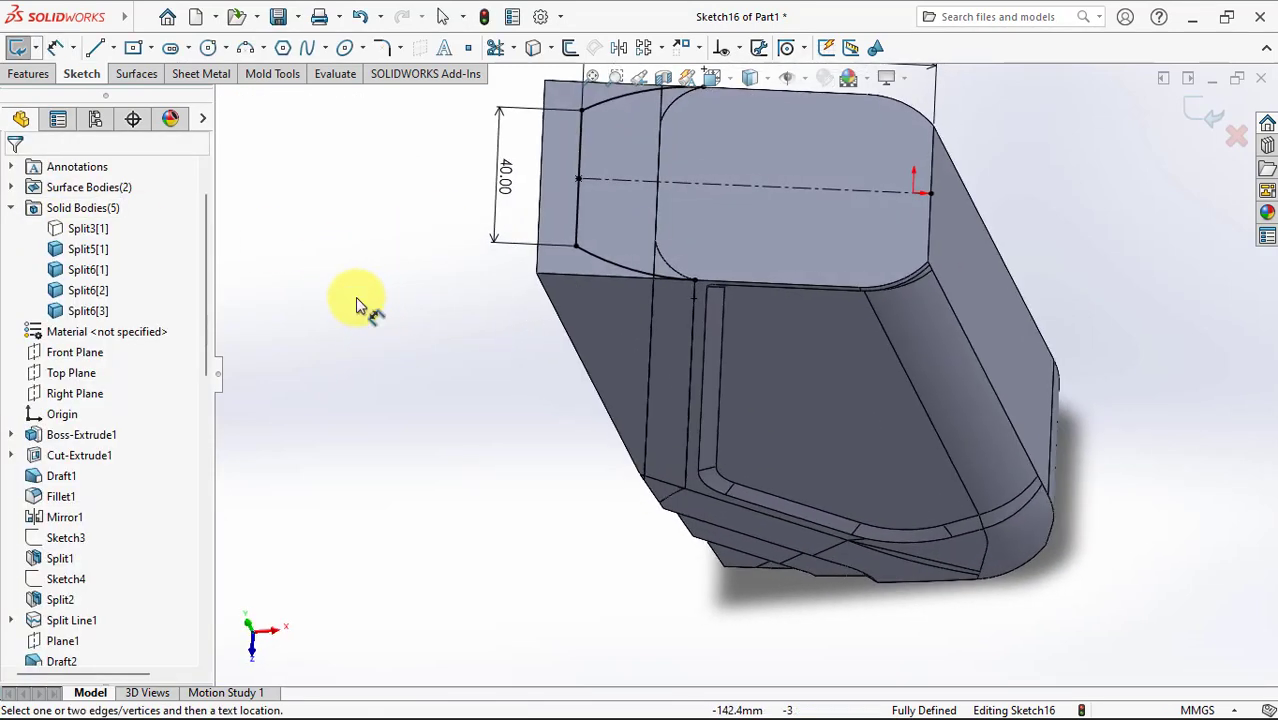
pyautogui.rightClick(106, 311)
pyautogui.click(138, 344)
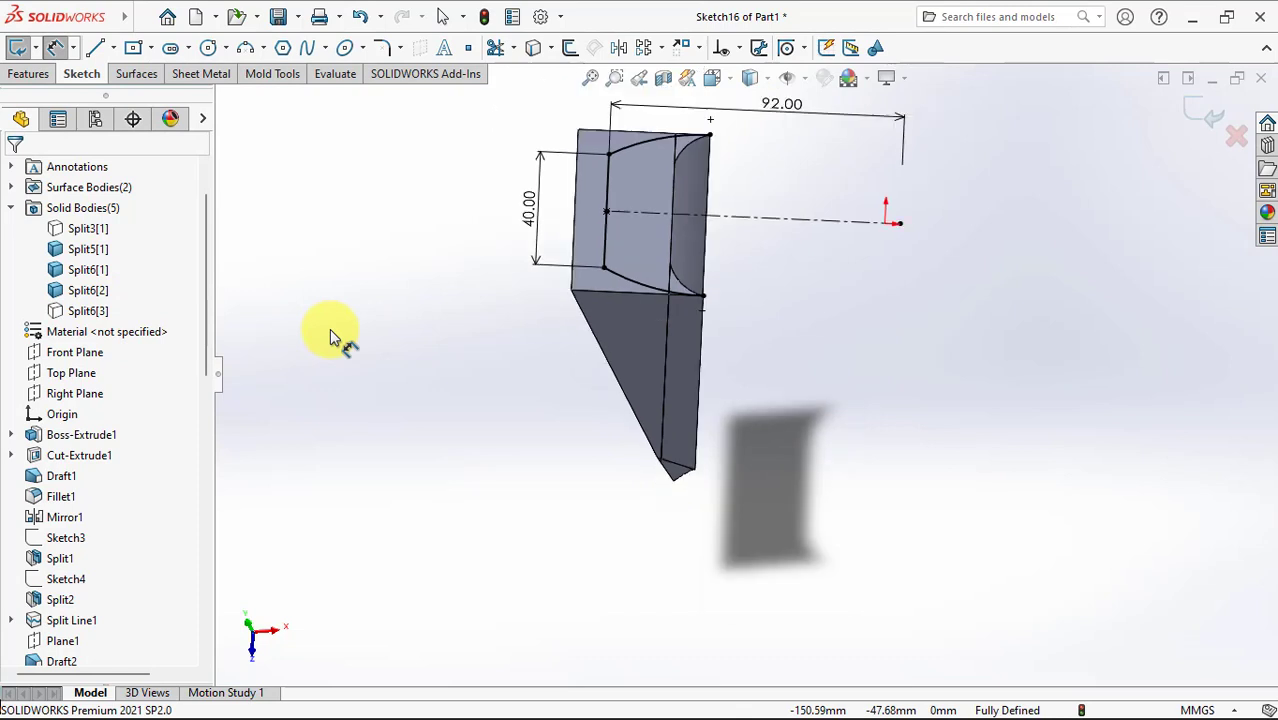
# Step: Exit the sketch and start a Split trimmed by Sketch16, cutting two selected bodies
pyautogui.click(24, 75)
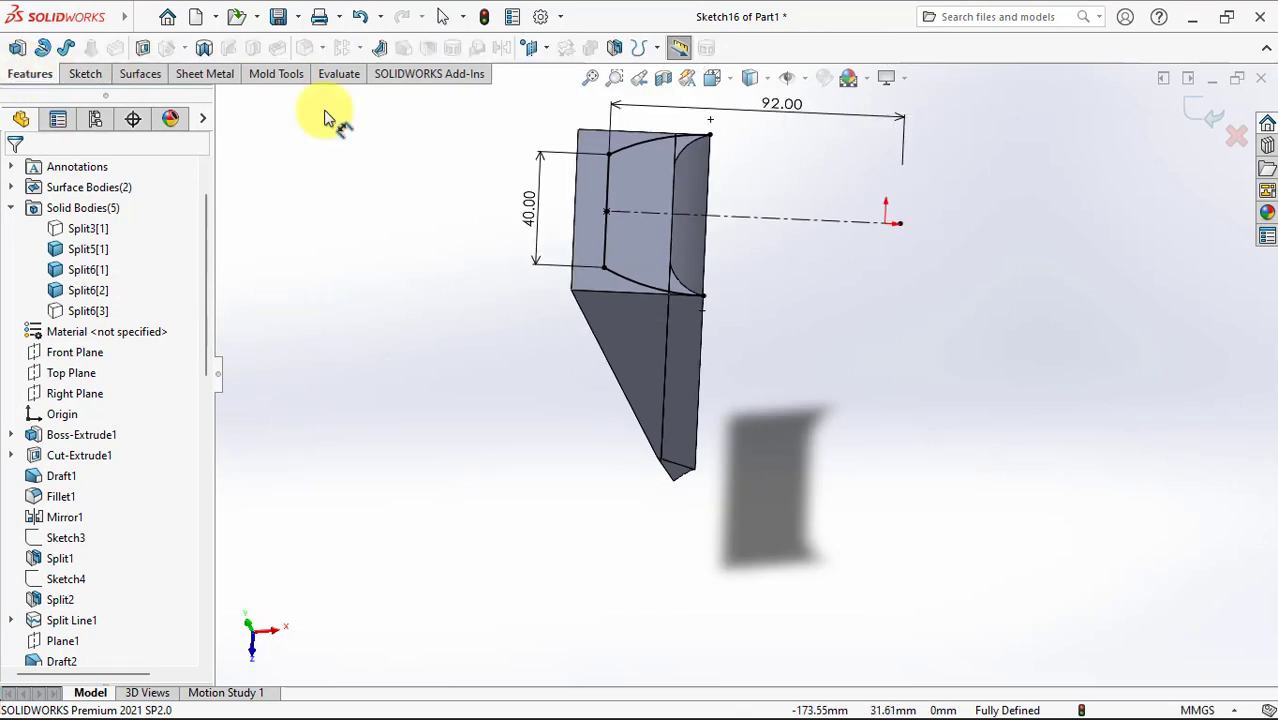
pyautogui.click(628, 52)
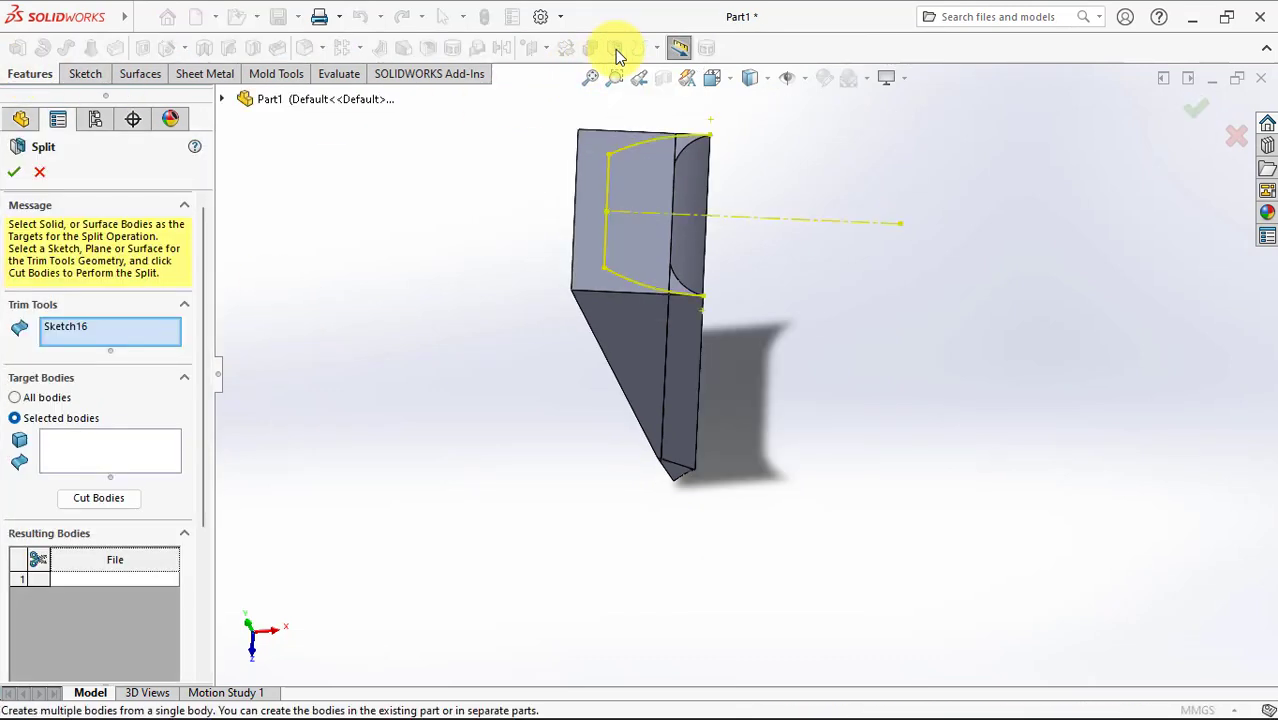
pyautogui.click(127, 444)
pyautogui.click(633, 333)
pyautogui.click(684, 356)
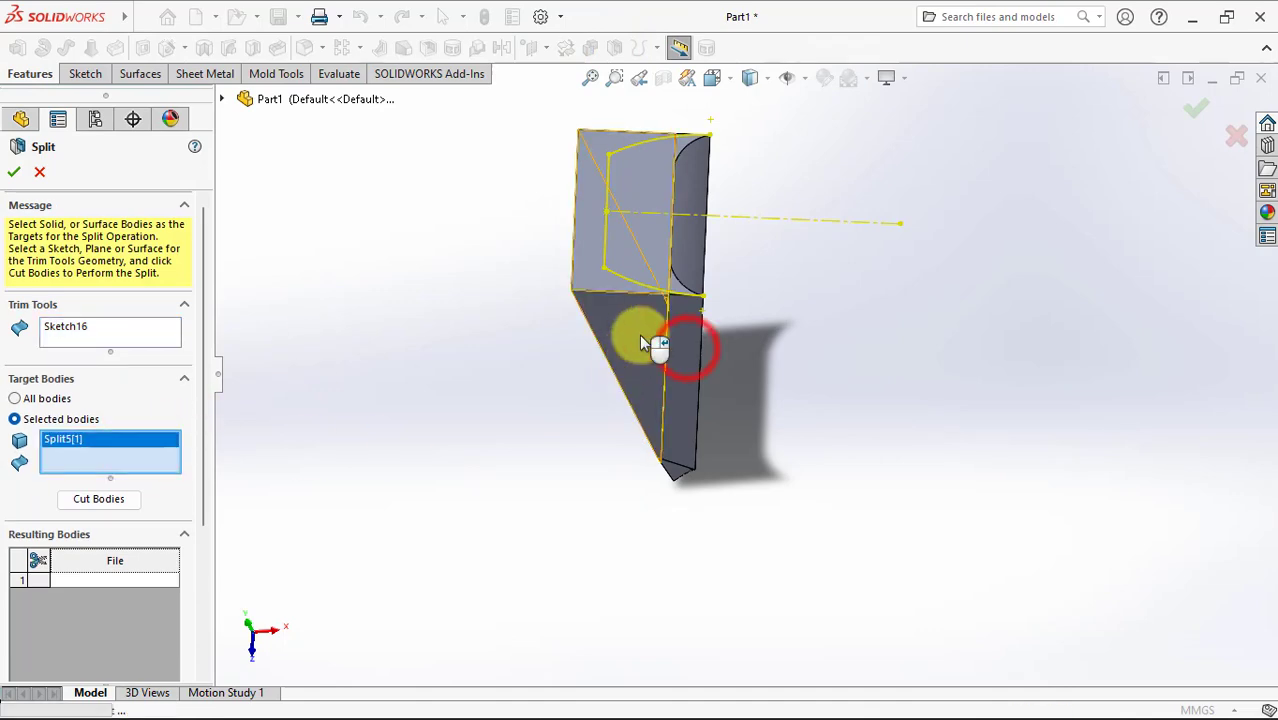
pyautogui.click(98, 499)
# Step: Answer Yes, mark the resulting bodies including Split5[1], and confirm Split7
pyautogui.click(686, 366)
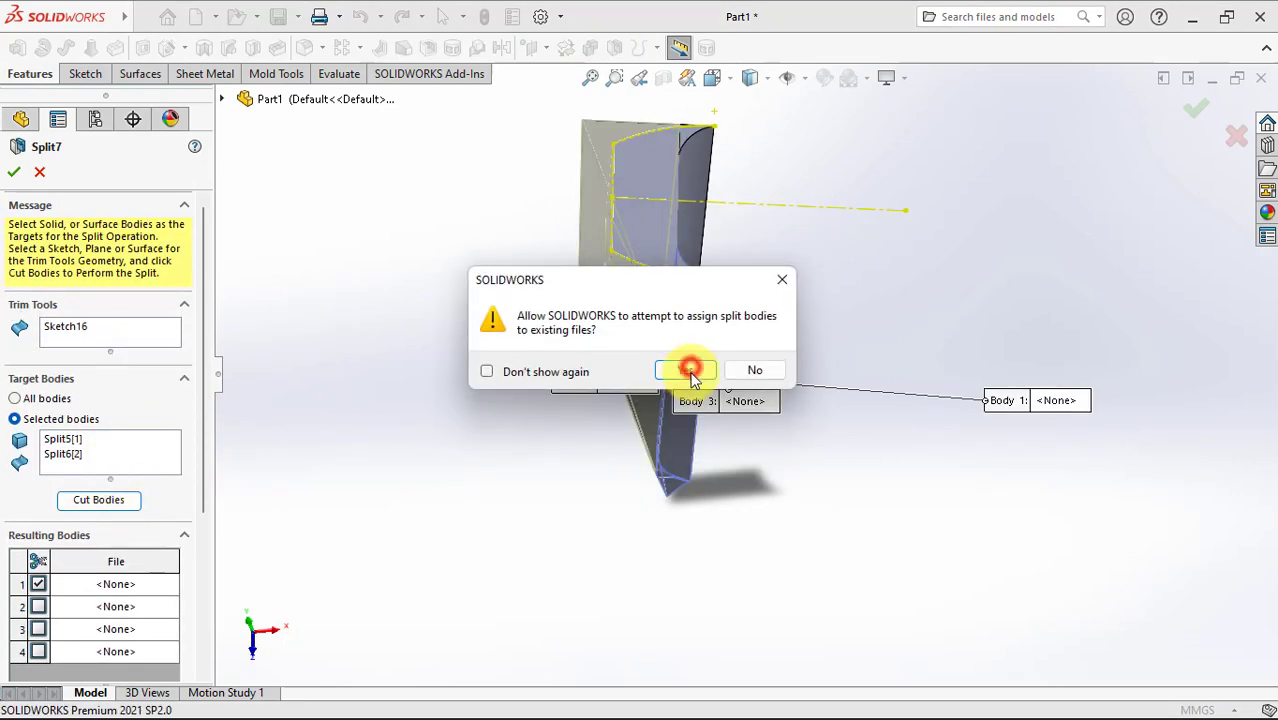
pyautogui.click(685, 342)
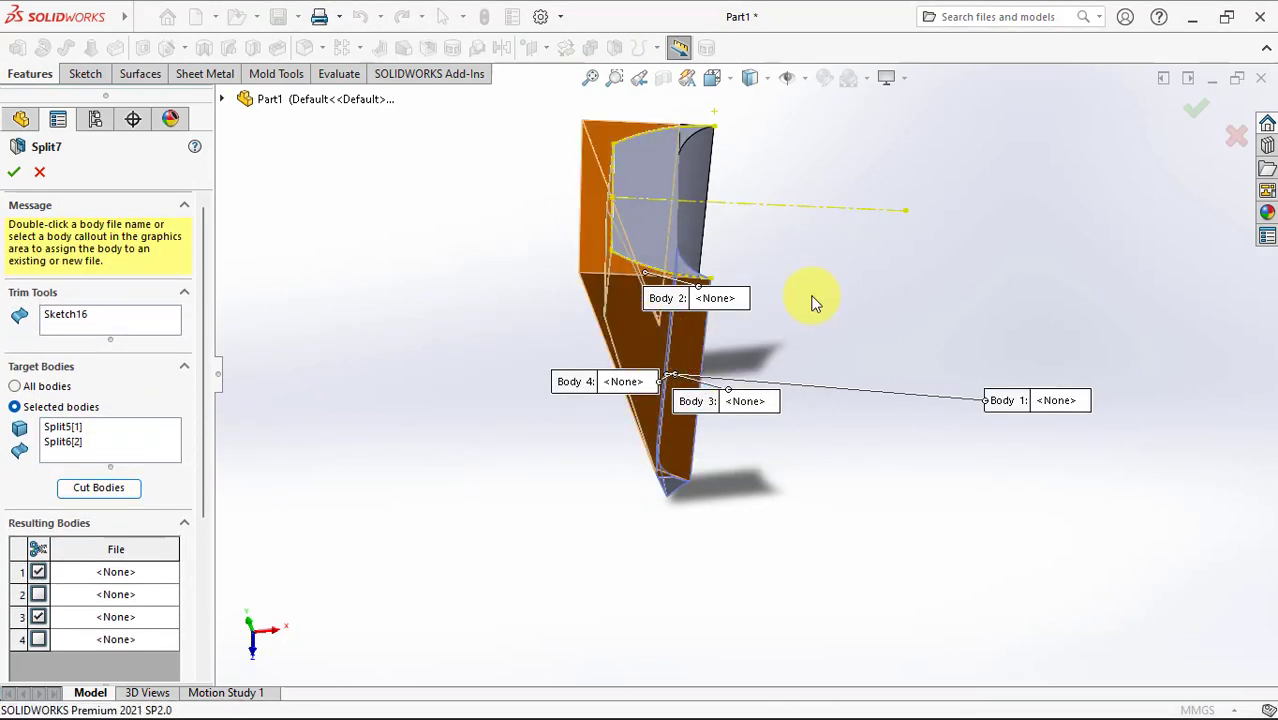
pyautogui.moveTo(813, 300); pyautogui.dragTo(662, 237, button='middle')
pyautogui.click(648, 258)
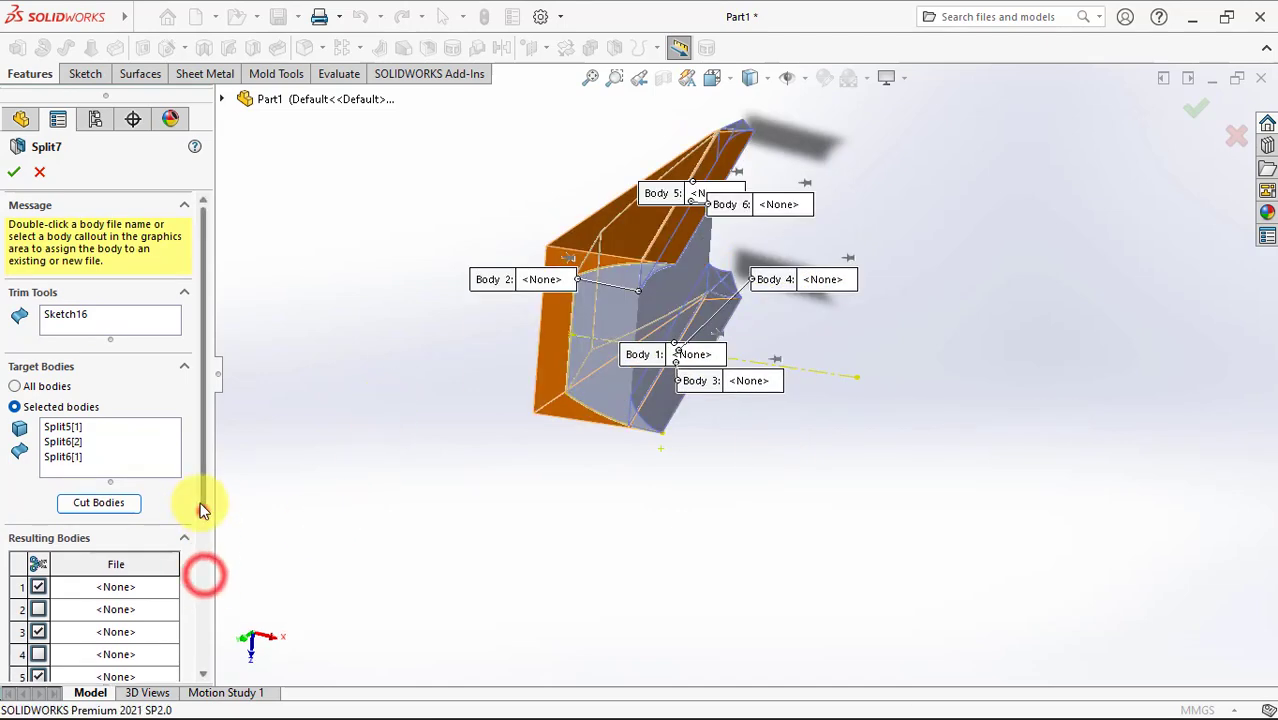
pyautogui.moveTo(205, 506); pyautogui.dragTo(205, 640)
pyautogui.click(15, 173)
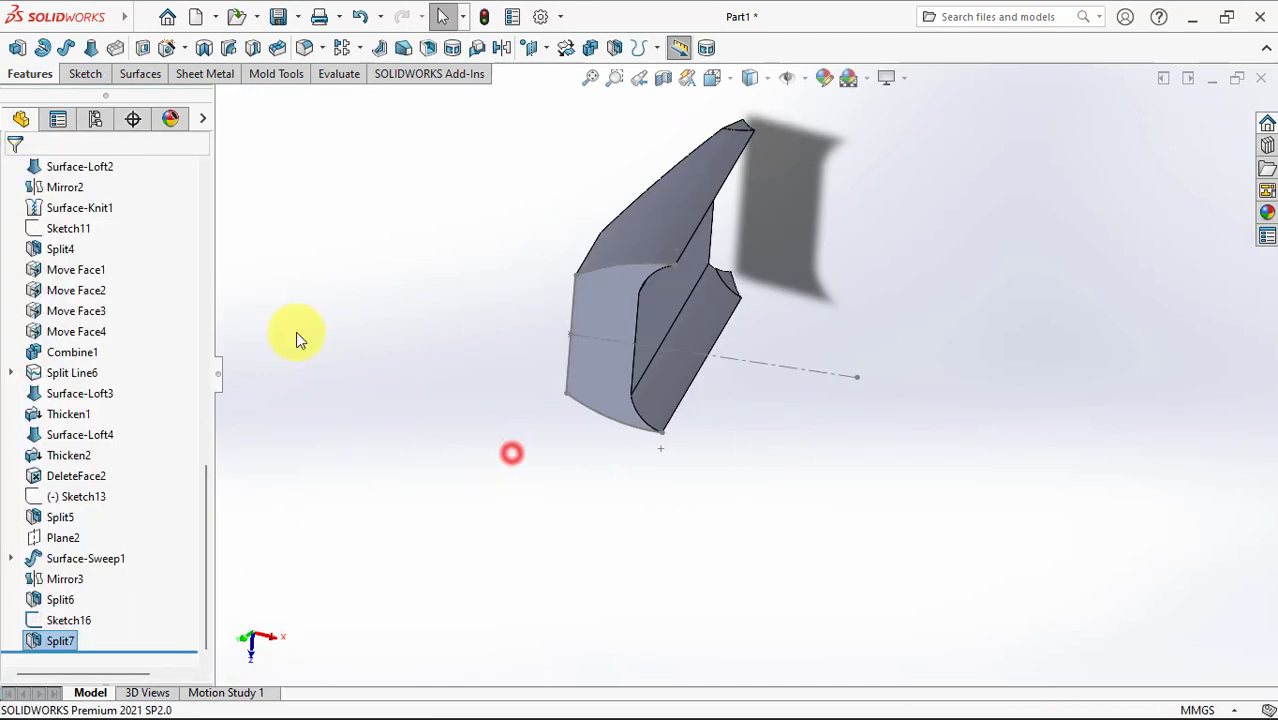
pyautogui.moveTo(556, 541); pyautogui.dragTo(556, 319, button='middle')
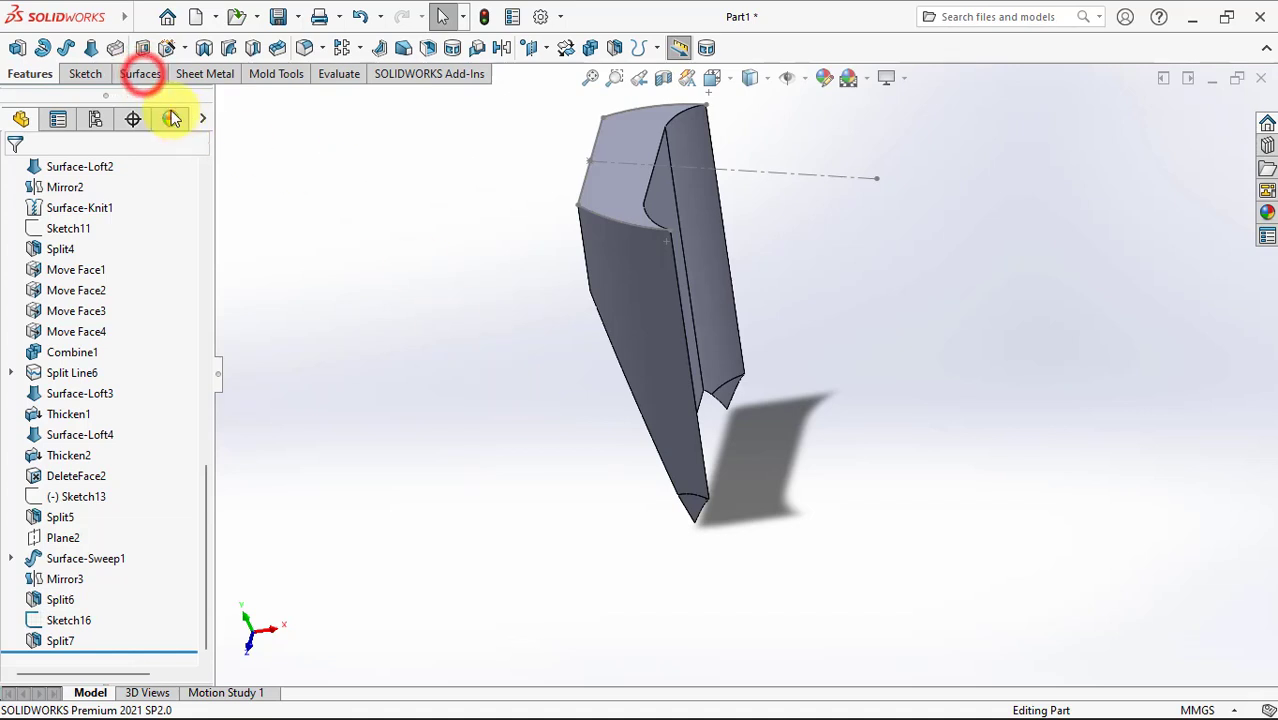
# Step: Delete the four tip faces at both ends of the split piece with Delete Face
pyautogui.click(331, 47)
pyautogui.scroll(-2, 727, 483)
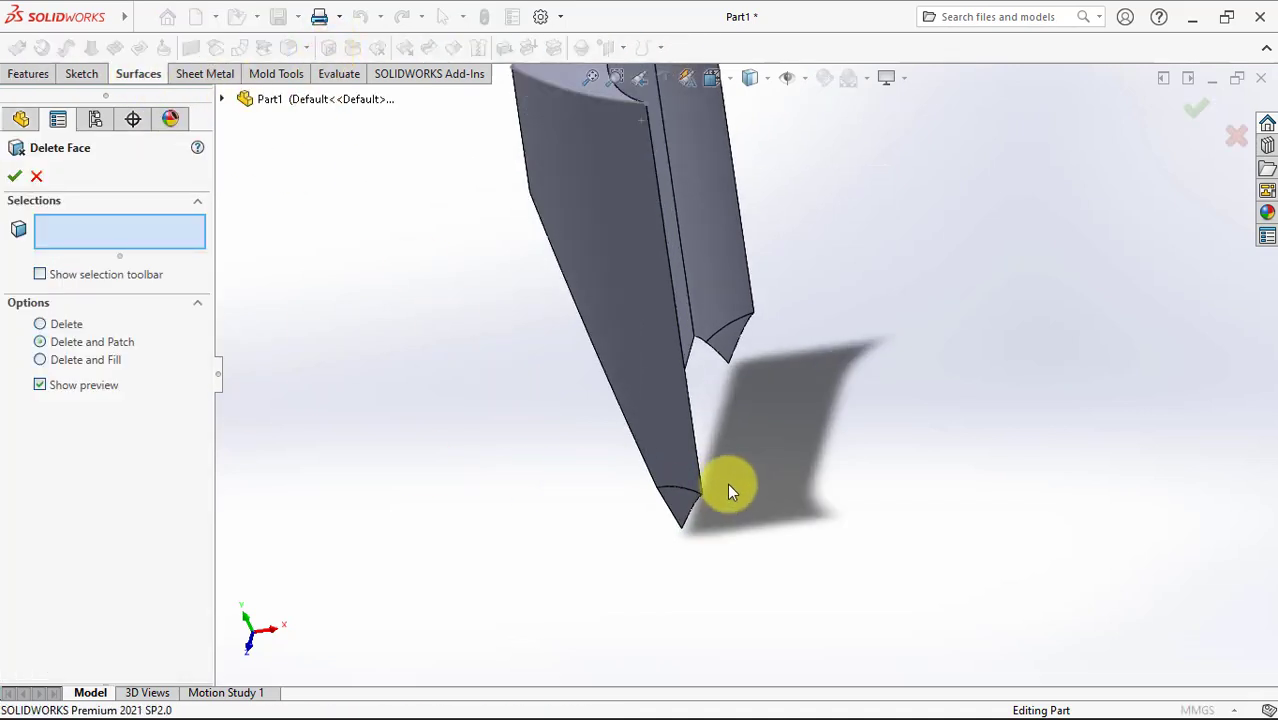
pyautogui.moveTo(729, 490); pyautogui.dragTo(802, 312, button='middle')
pyautogui.click(665, 515)
pyautogui.moveTo(665, 515)
pyautogui.mouseDown(button='middle')
pyautogui.moveTo(565, 502)
pyautogui.moveTo(662, 523)
pyautogui.moveTo(921, 468)
pyautogui.mouseUp(button='middle')
pyautogui.click(662, 523)
pyautogui.click(910, 475)
pyautogui.click(918, 466)
pyautogui.click(1201, 120)
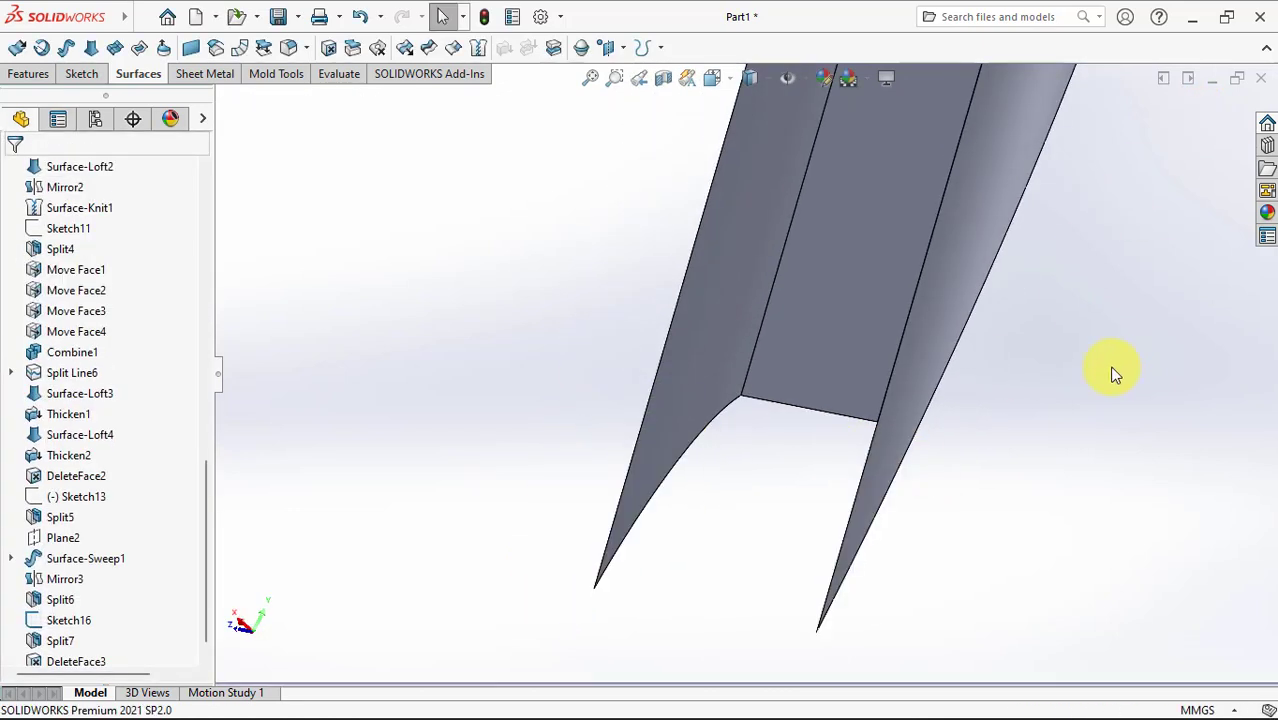
# Step: Hide Sketch16 and return to the Features tools
pyautogui.moveTo(1111, 370)
pyautogui.mouseDown(button='middle')
pyautogui.moveTo(644, 288)
pyautogui.moveTo(806, 322)
pyautogui.moveTo(813, 294)
pyautogui.mouseUp(button='middle')
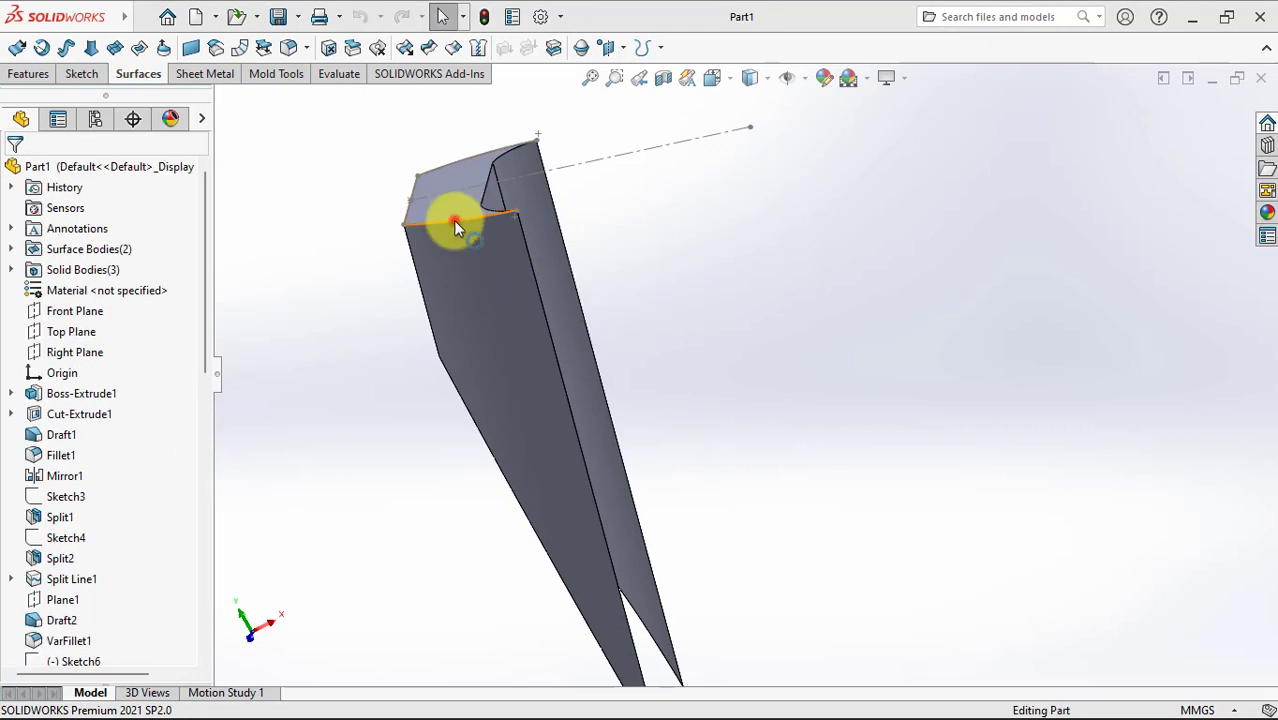
pyautogui.click(456, 222)
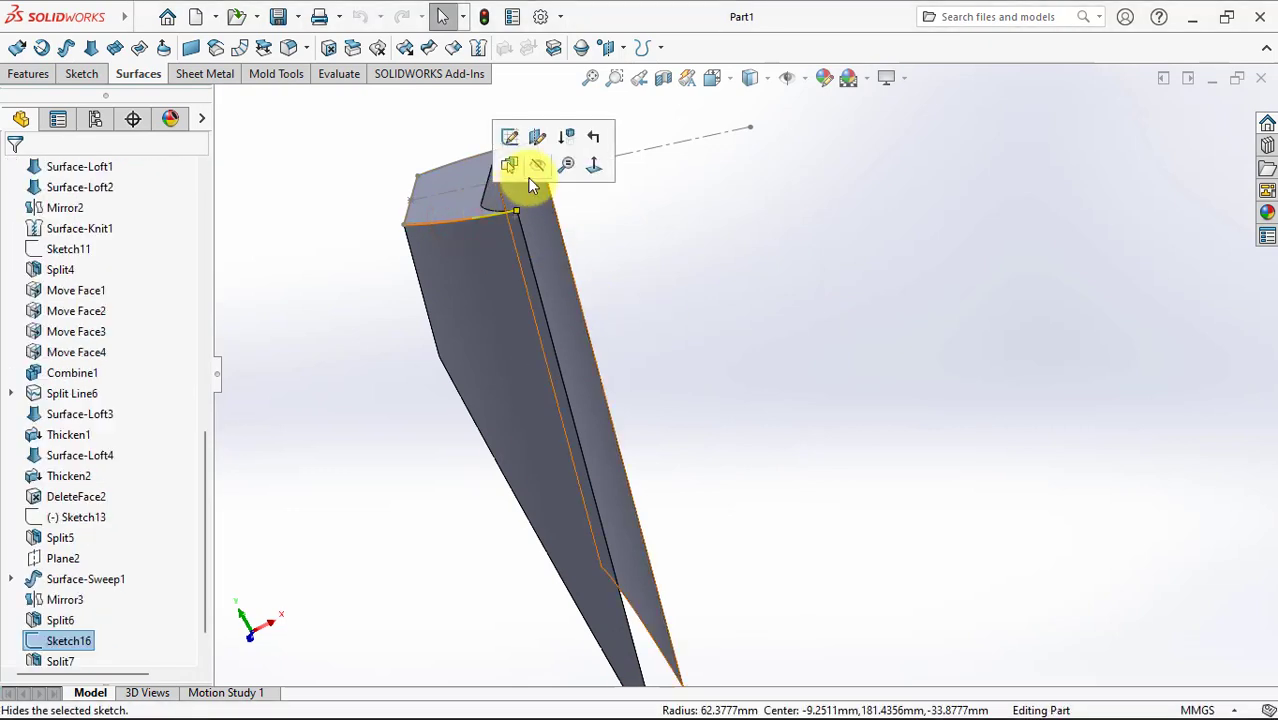
pyautogui.click(522, 163)
pyautogui.click(633, 215)
pyautogui.moveTo(610, 220); pyautogui.dragTo(628, 245, button='middle')
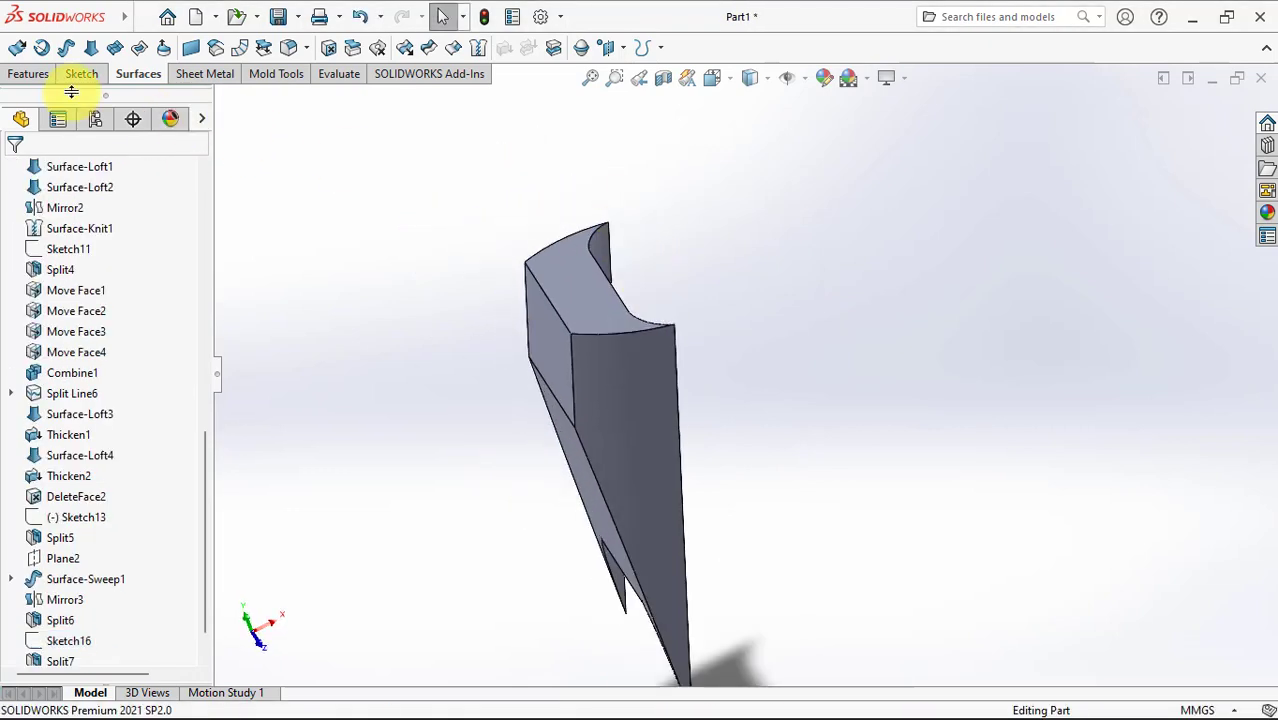
pyautogui.click(27, 76)
# Step: Create a 17° parting-line draft, pulling from the curved top face along two top edges
pyautogui.click(403, 48)
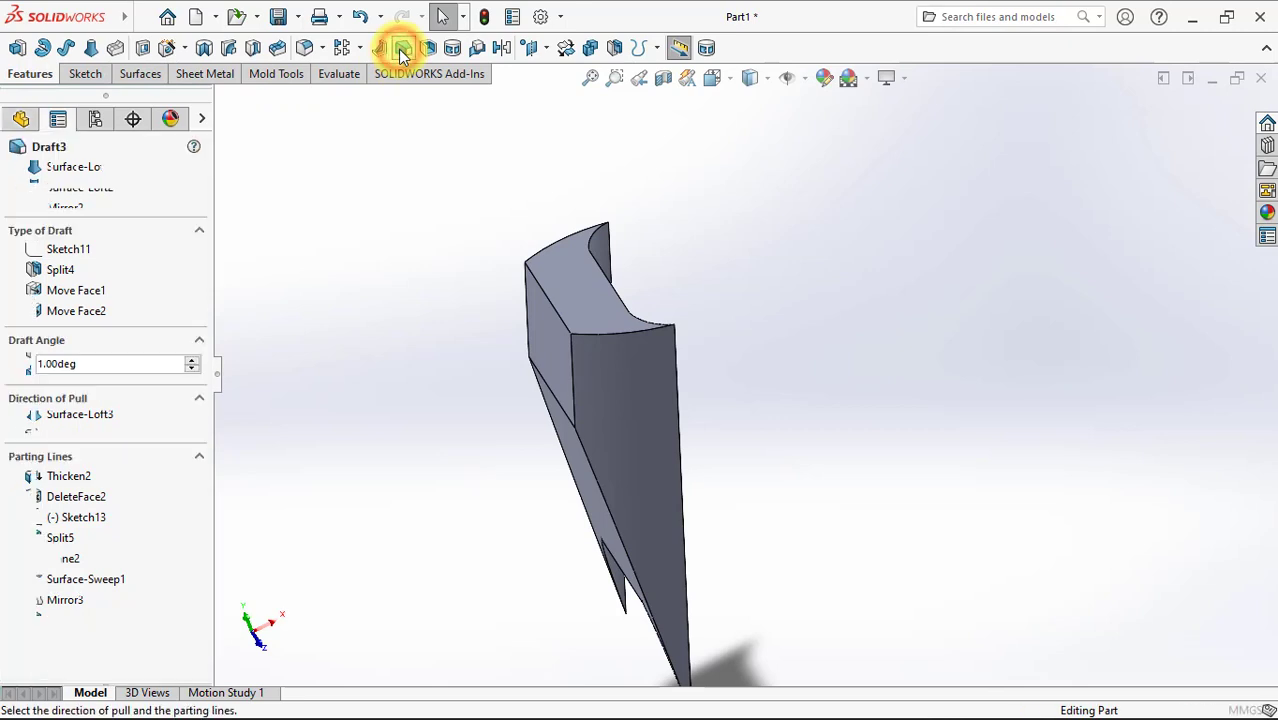
pyautogui.click(590, 312)
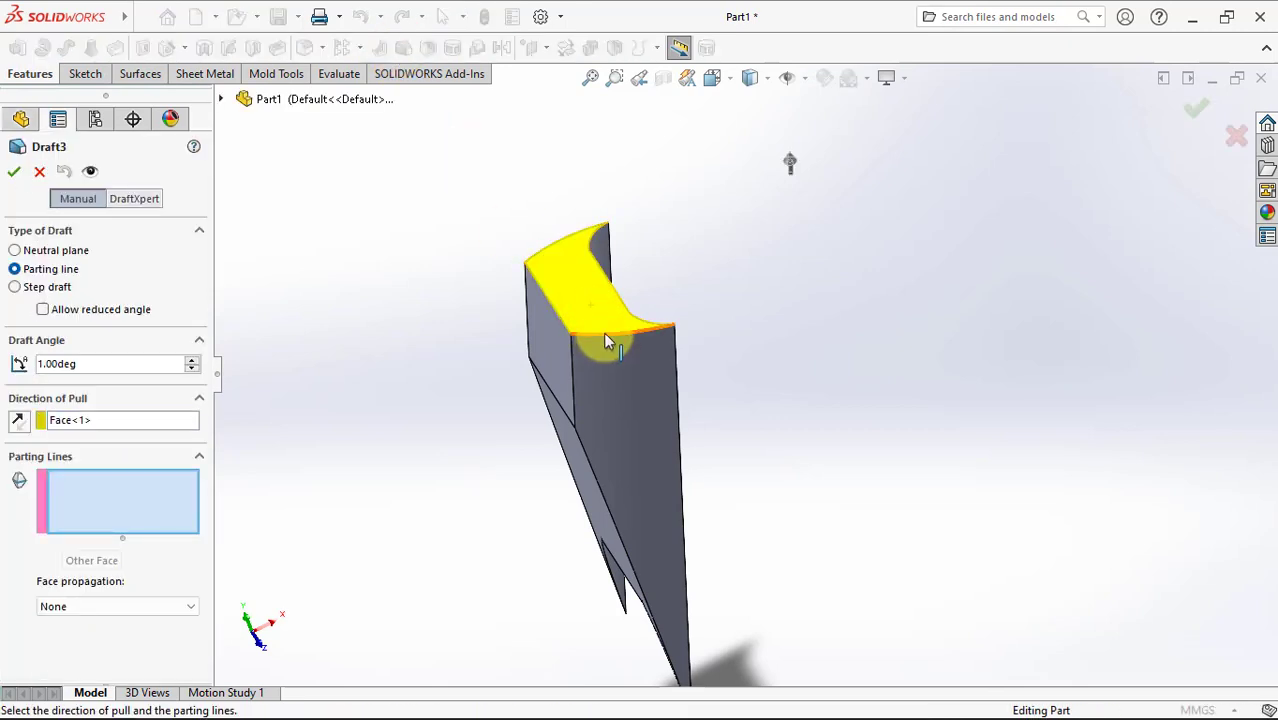
pyautogui.click(599, 334)
pyautogui.click(549, 247)
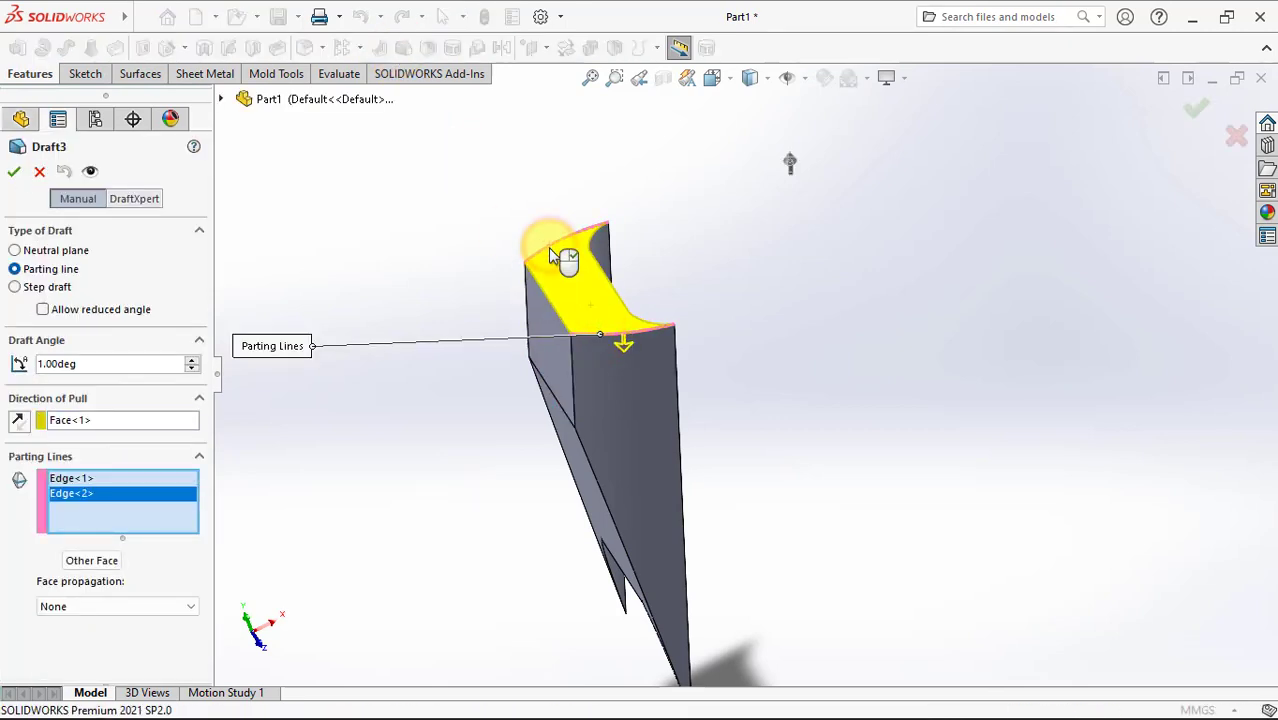
pyautogui.moveTo(561, 256)
pyautogui.mouseDown(button='middle')
pyautogui.moveTo(596, 288)
pyautogui.moveTo(637, 372)
pyautogui.moveTo(685, 380)
pyautogui.moveTo(535, 306)
pyautogui.mouseUp(button='middle')
pyautogui.write('17')
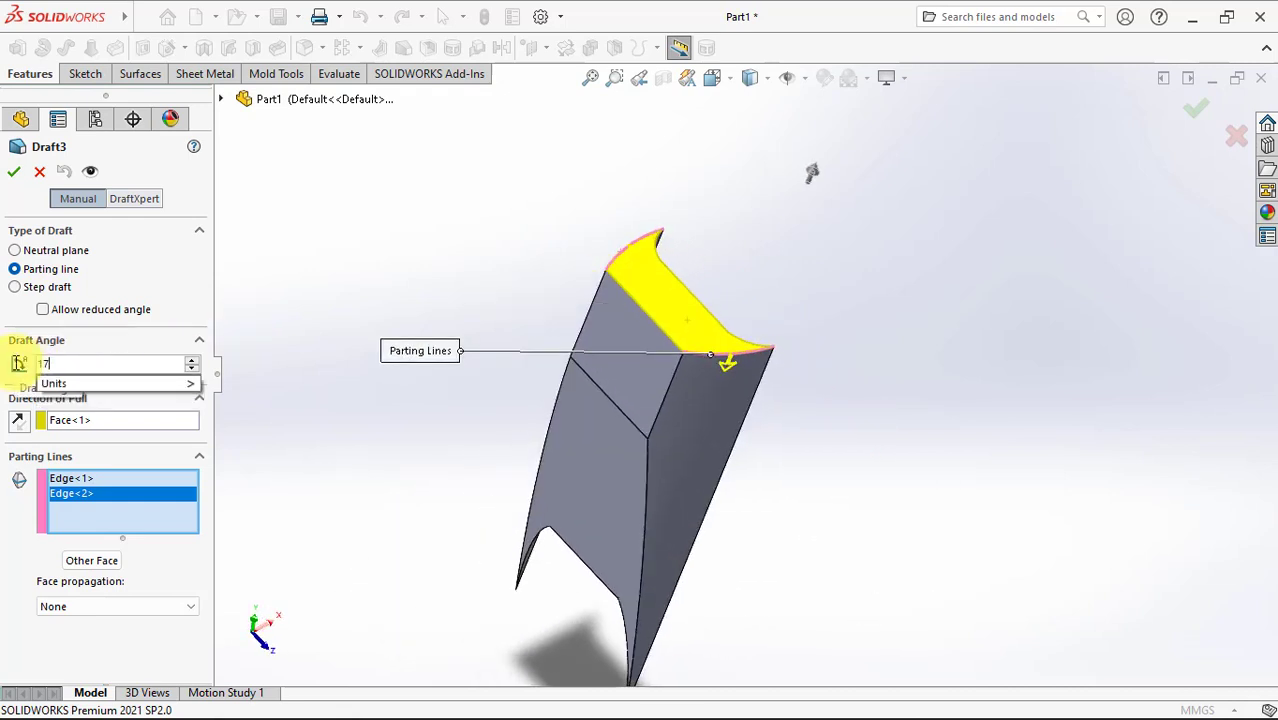
pyautogui.press('Tab')
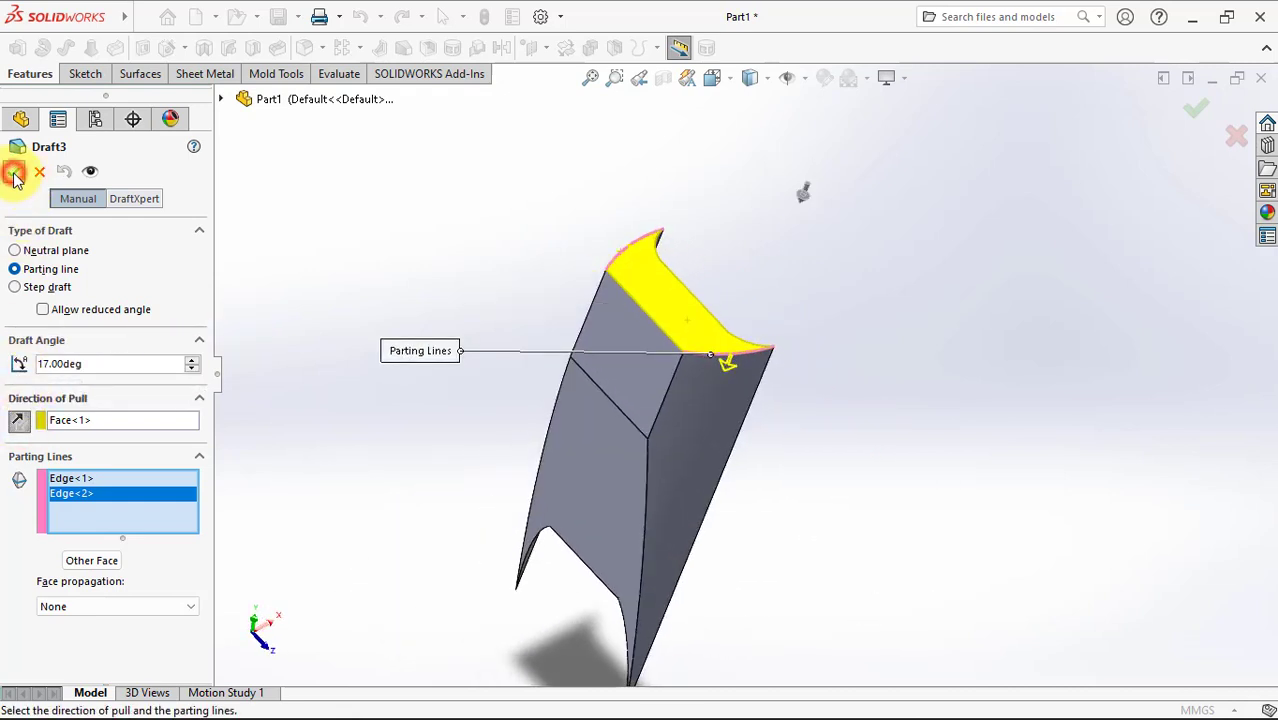
pyautogui.click(14, 175)
pyautogui.moveTo(418, 350); pyautogui.dragTo(387, 302, button='middle')
pyautogui.moveTo(206, 455); pyautogui.dragTo(220, 185)
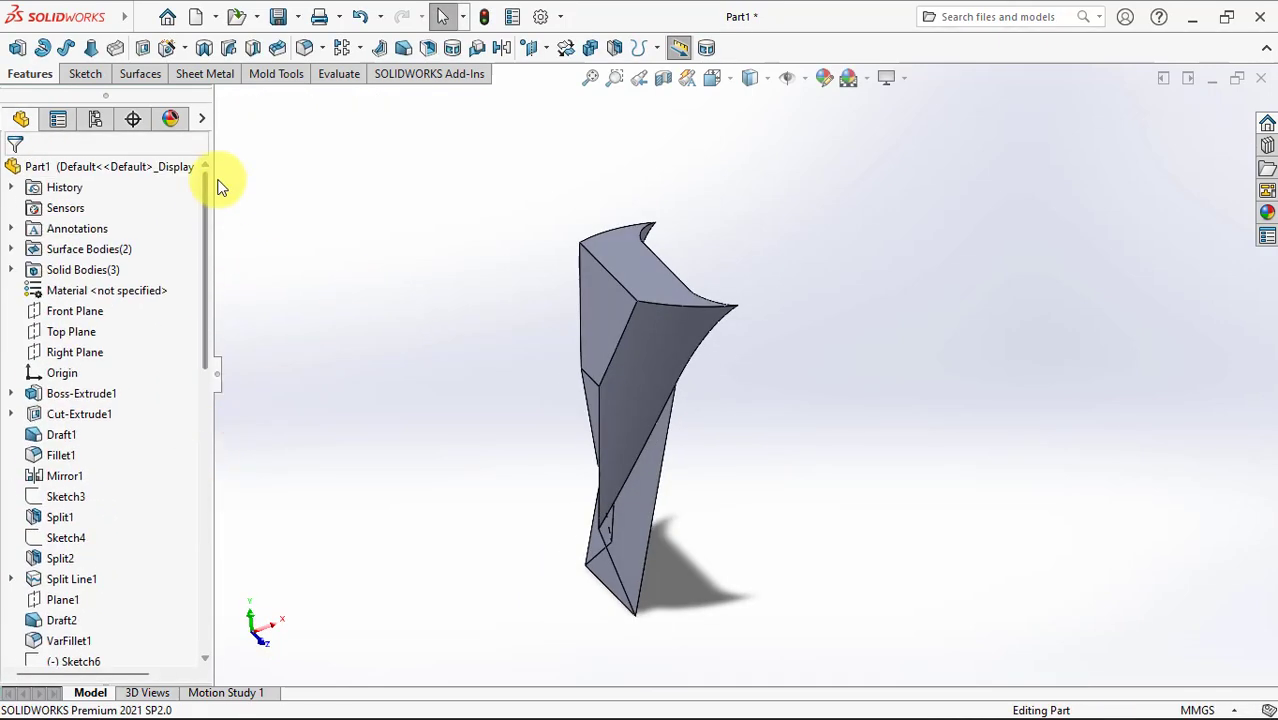
# Step: Show the Split6[3] body again
pyautogui.click(12, 269)
pyautogui.click(72, 311)
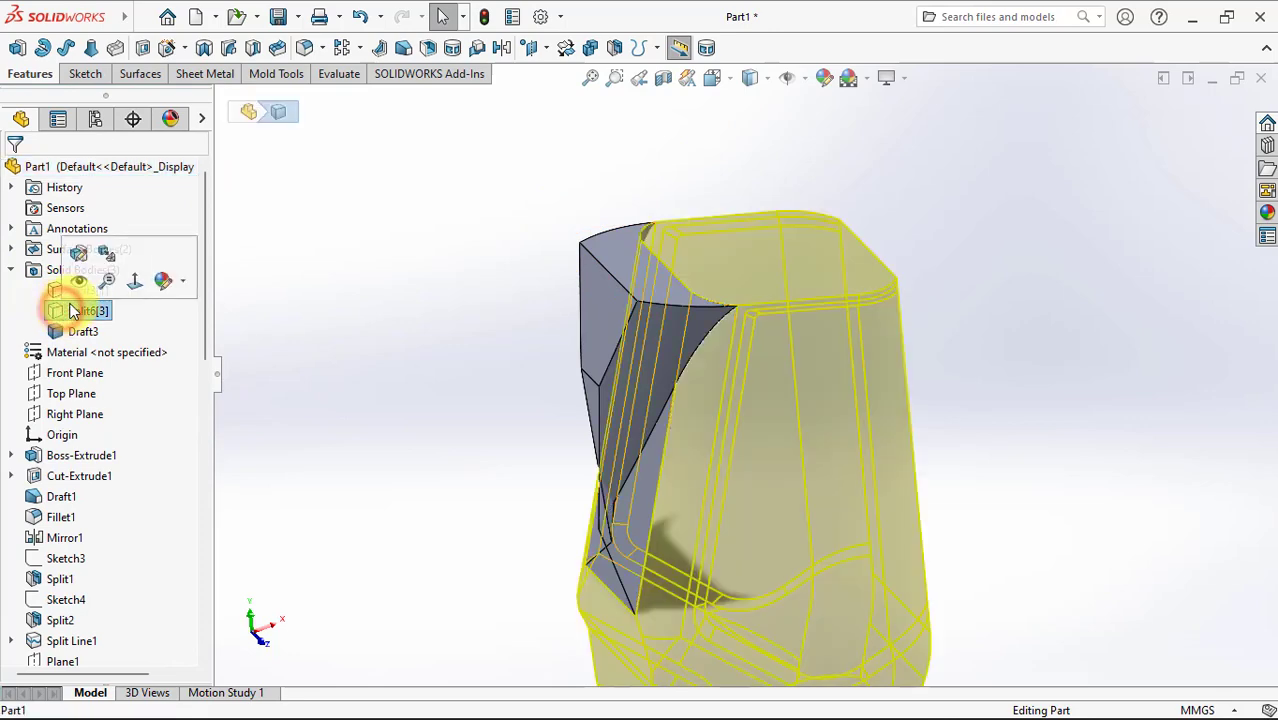
pyautogui.click(389, 343)
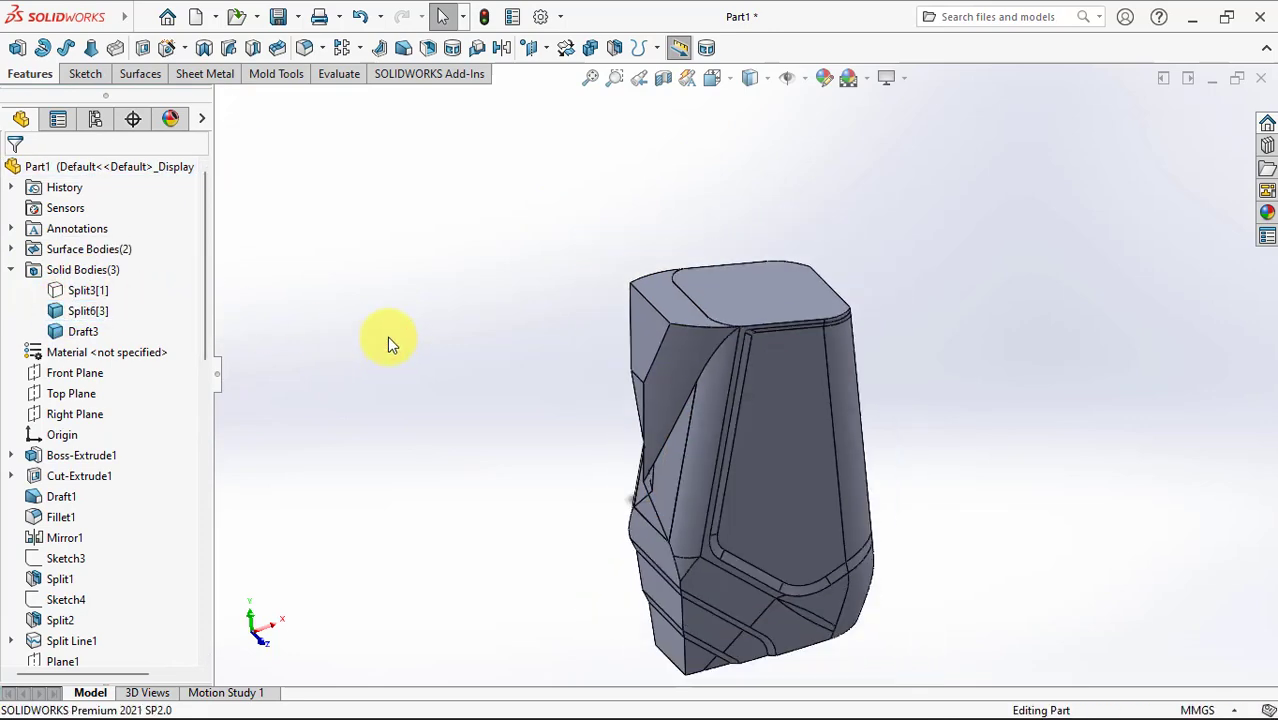
# Step: Start a new sketch, Sketch17, on the Front Plane
pyautogui.click(60, 373)
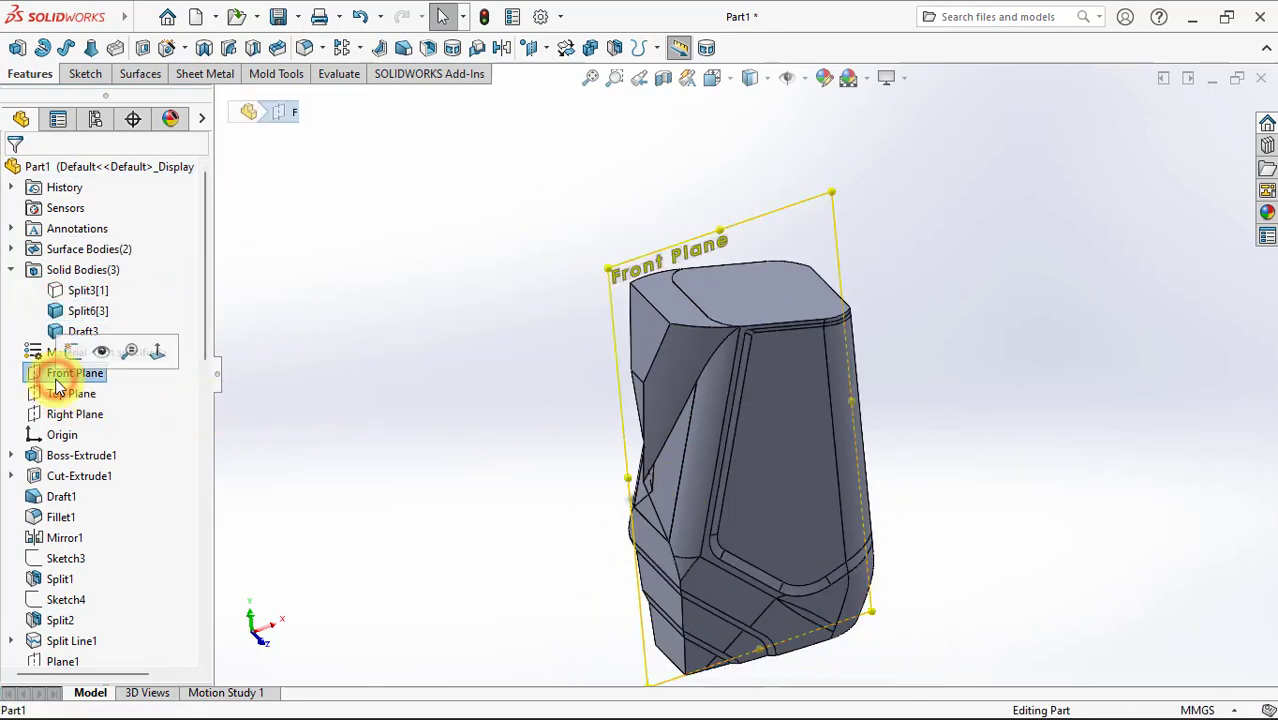
pyautogui.click(52, 350)
pyautogui.scroll(-3, 787, 188)
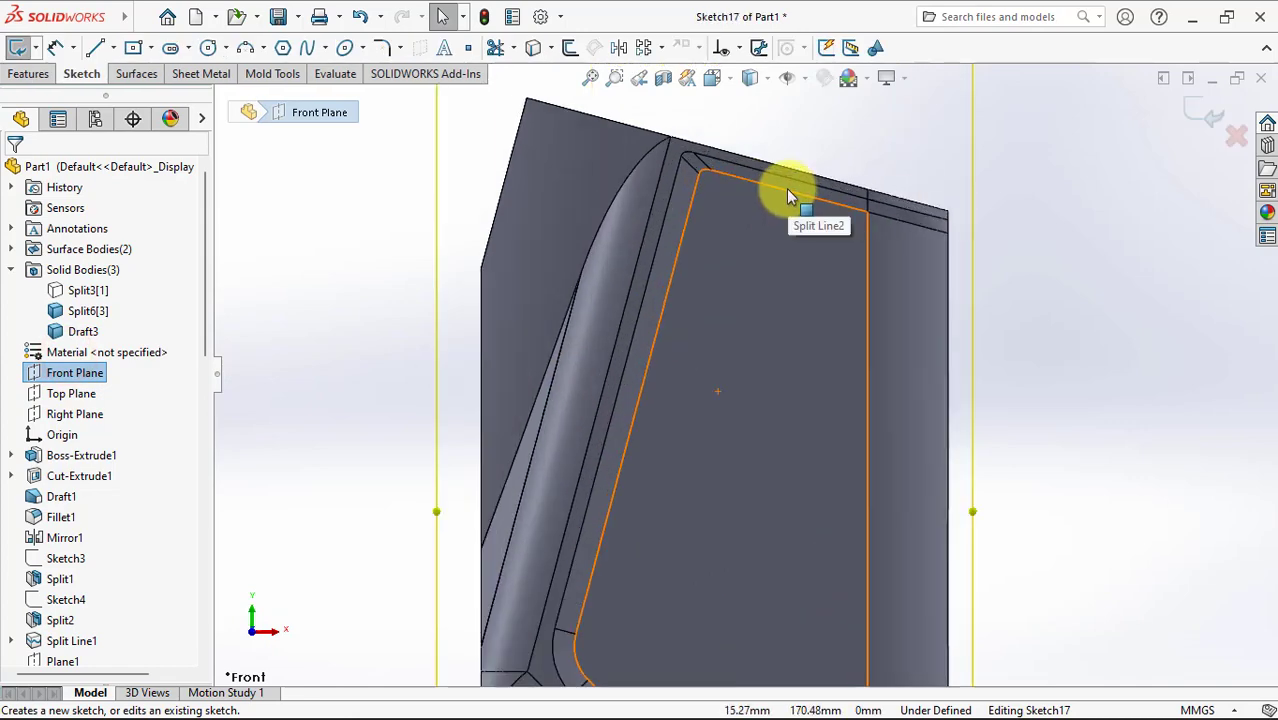
# Step: Draw a line in Sketch17 from the left top edge to the rounded edge
pyautogui.click(95, 47)
pyautogui.click(513, 148)
pyautogui.click(645, 228)
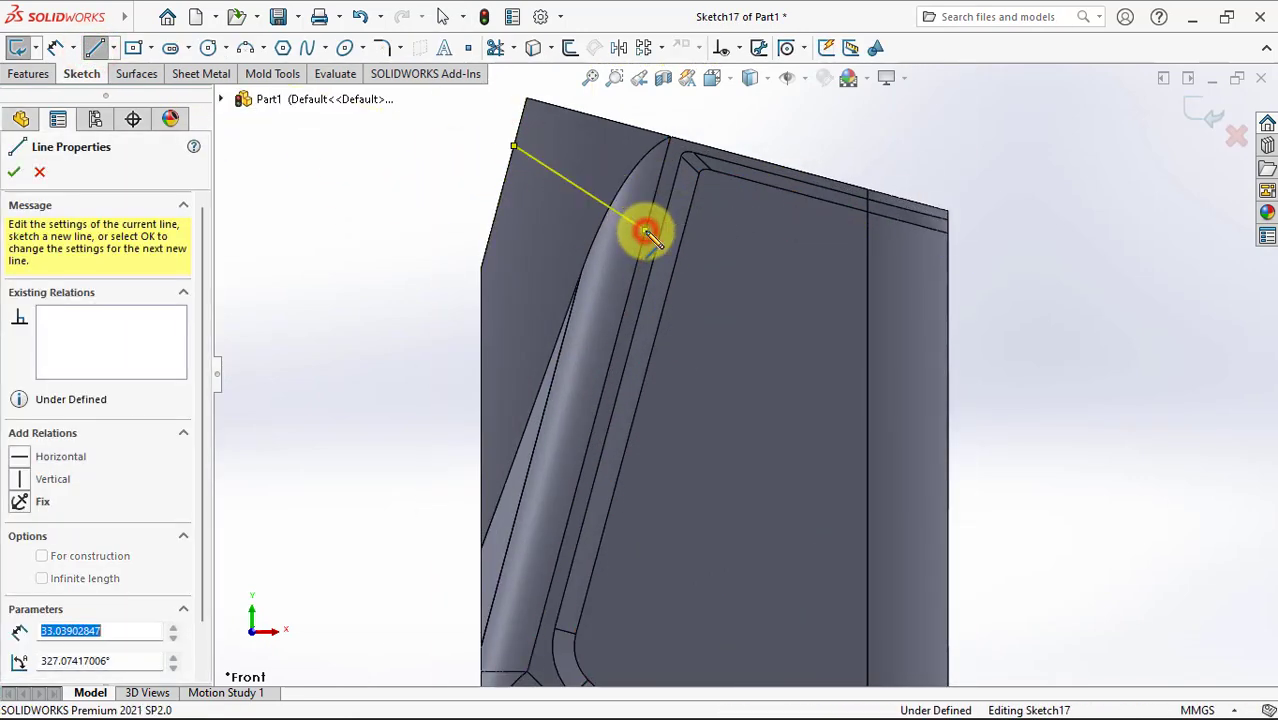
pyautogui.press('Escape')
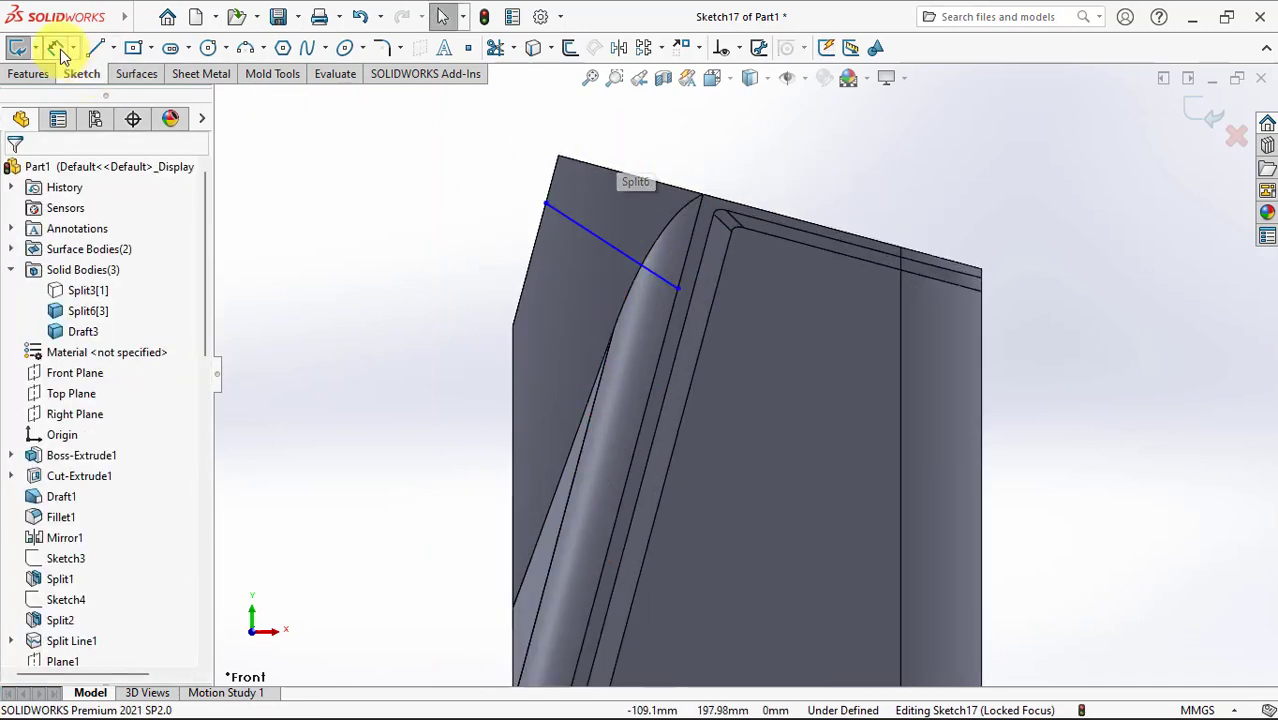
# Step: Dimension the sketch line 9 mm from the corner and 75° to the top edge
pyautogui.click(55, 47)
pyautogui.click(566, 160)
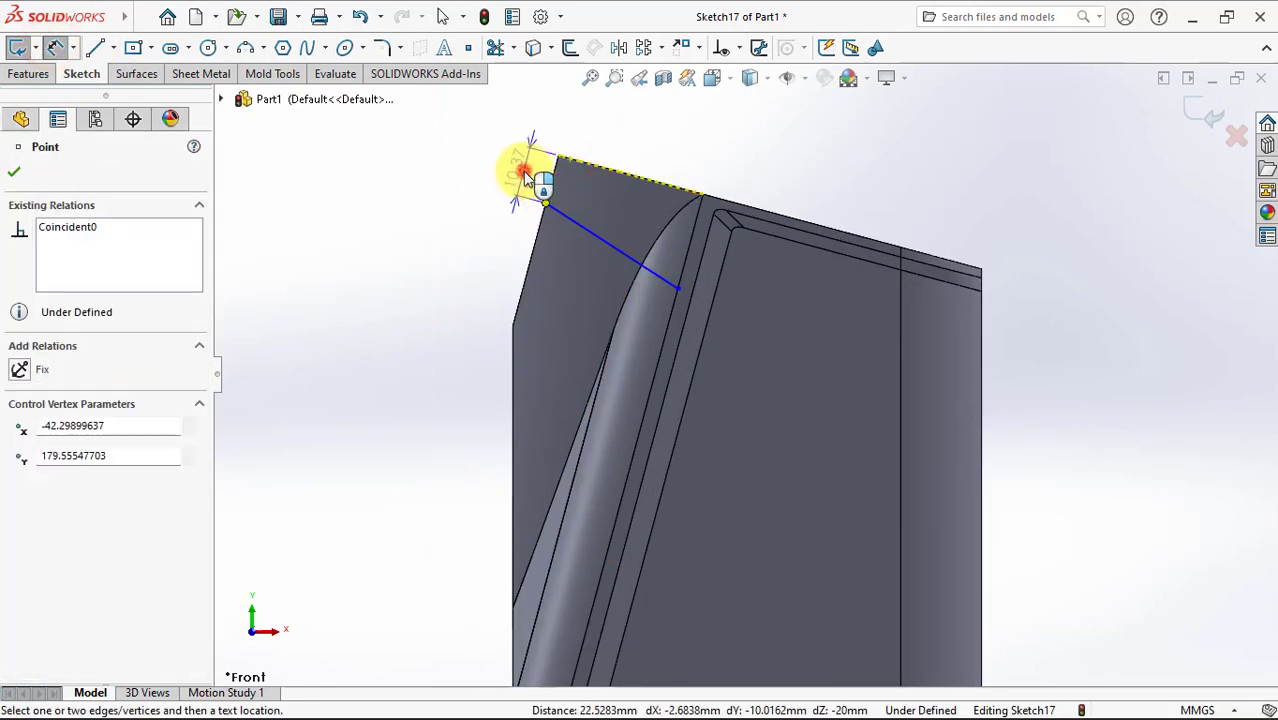
pyautogui.click(527, 163)
pyautogui.write('9')
pyautogui.click(446, 144)
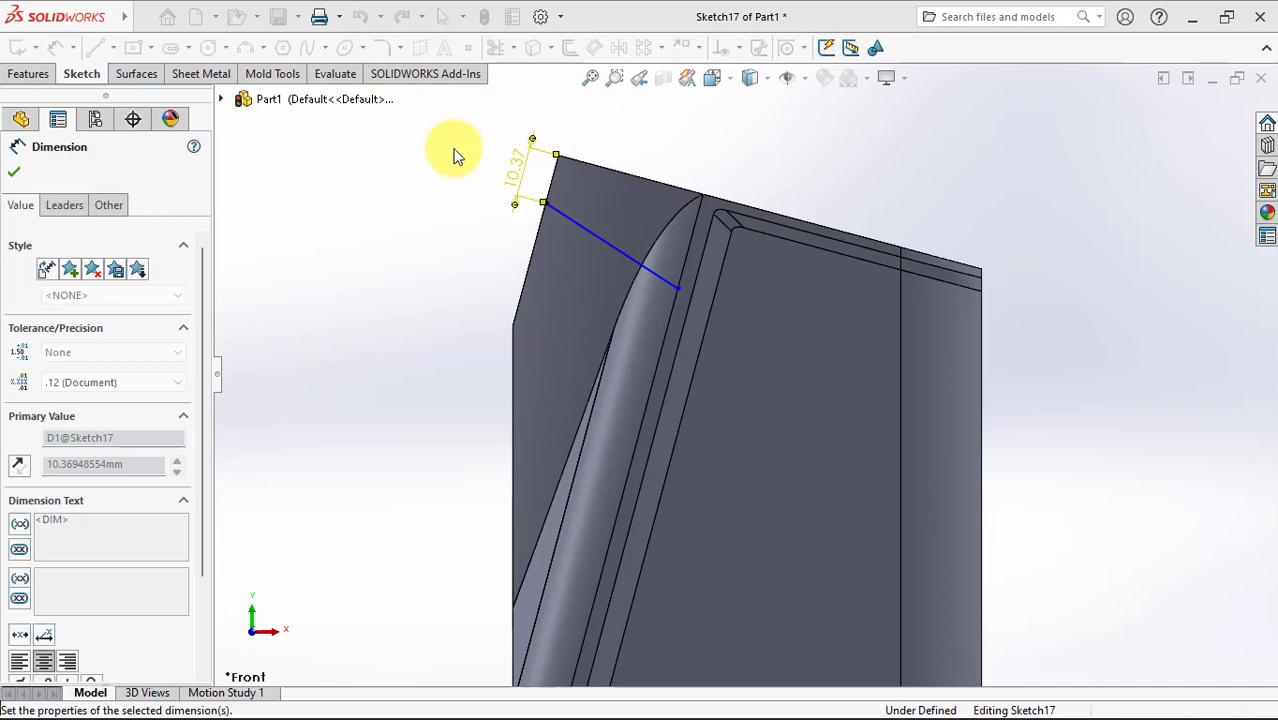
pyautogui.click(449, 160)
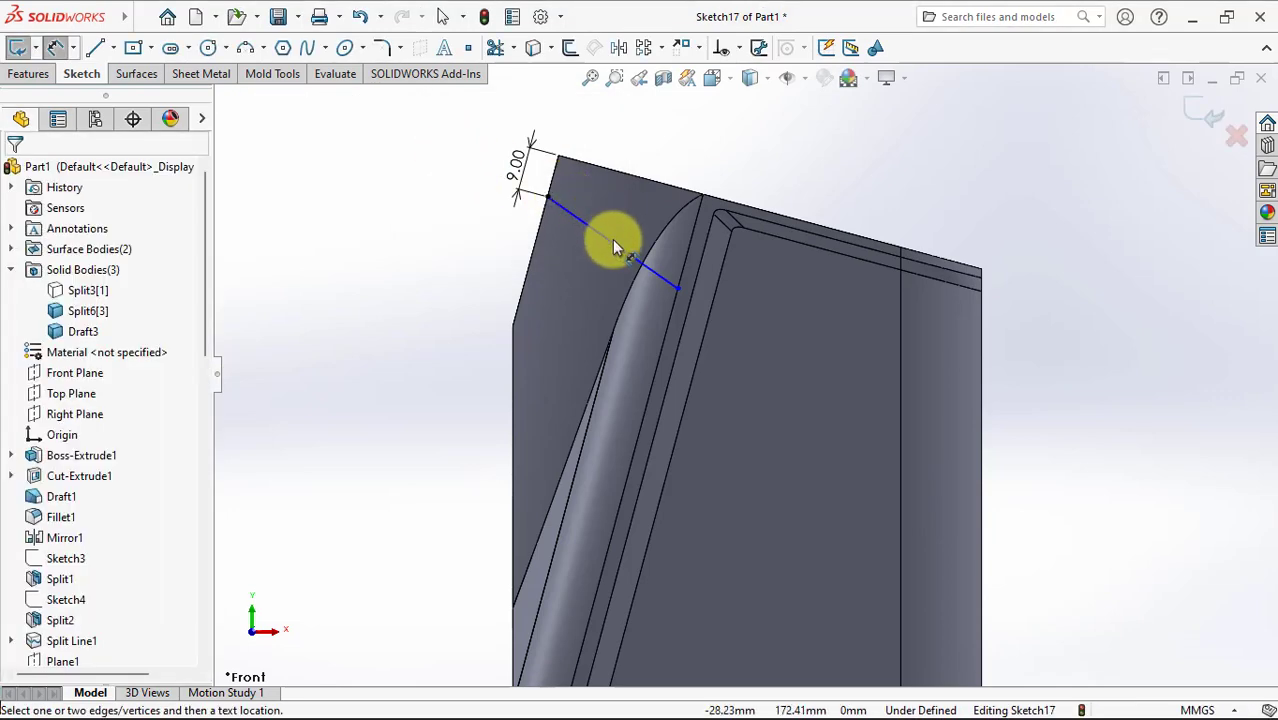
pyautogui.click(613, 242)
pyautogui.click(682, 250)
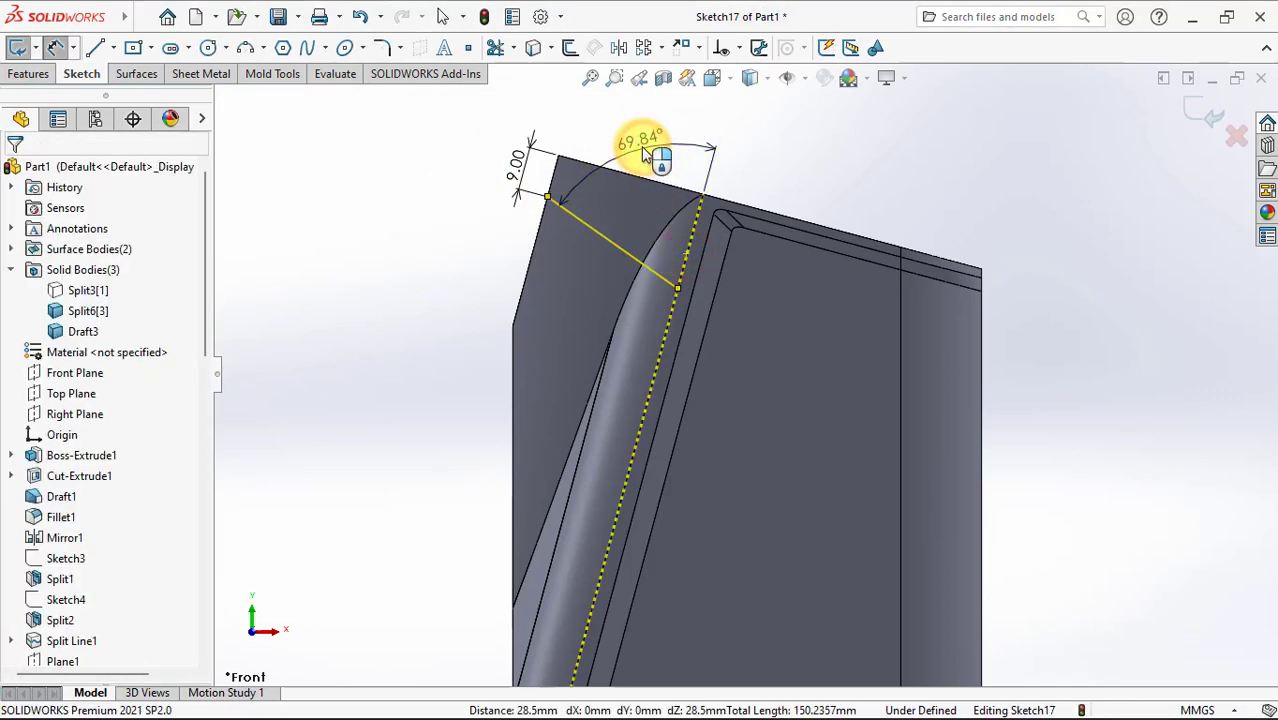
pyautogui.click(645, 152)
pyautogui.write('75')
pyautogui.click(564, 122)
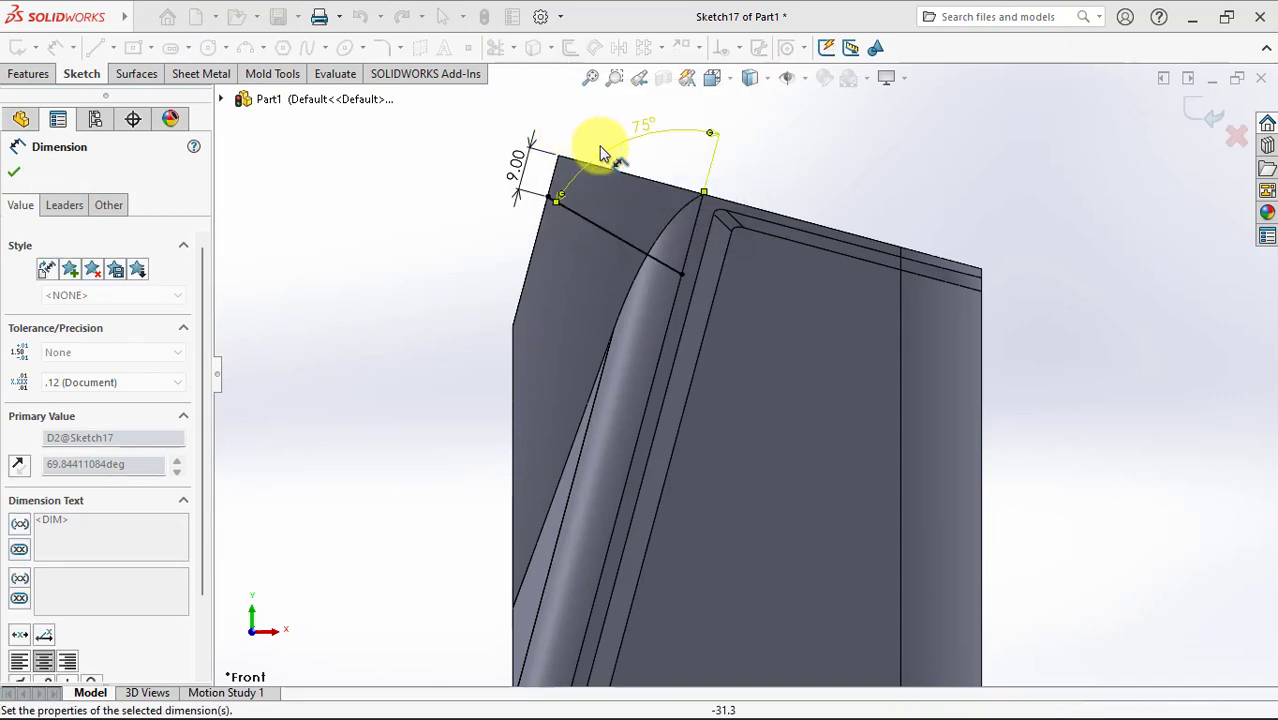
pyautogui.click(590, 128)
# Step: Split the Draft3 body along the sketch line with Cut Bodies, keeping Body 1
pyautogui.click(32, 76)
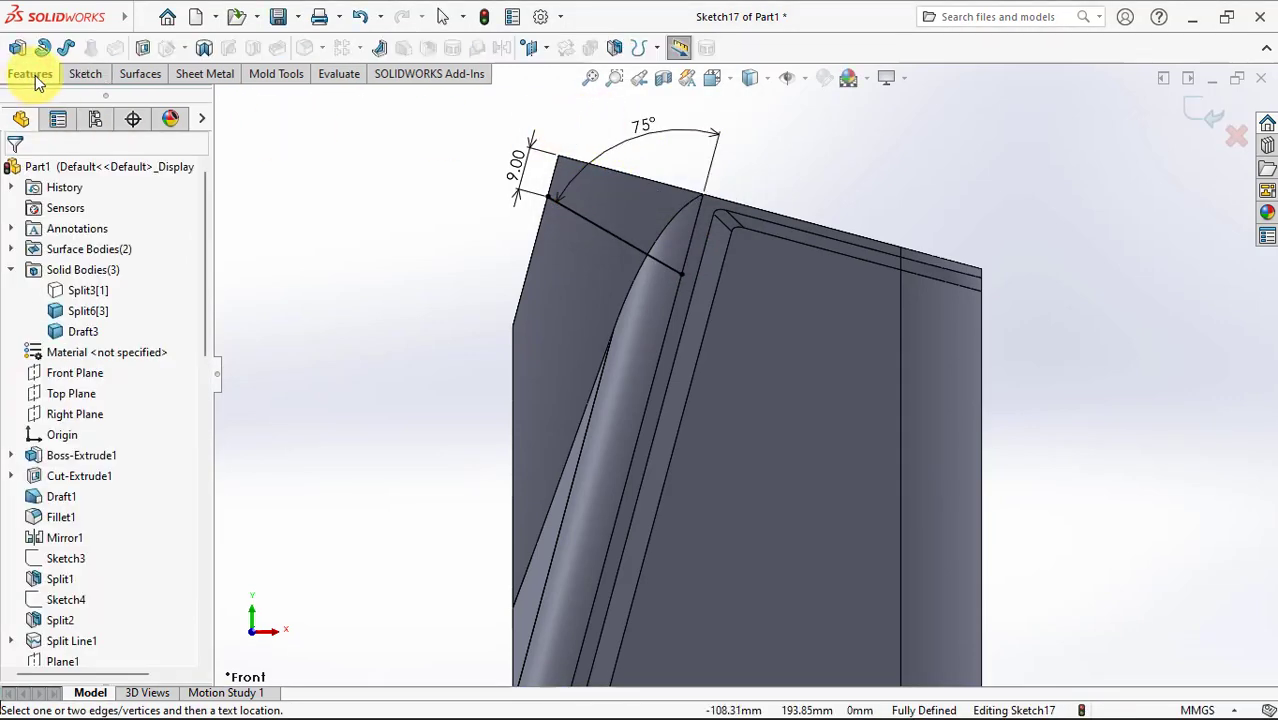
pyautogui.click(618, 49)
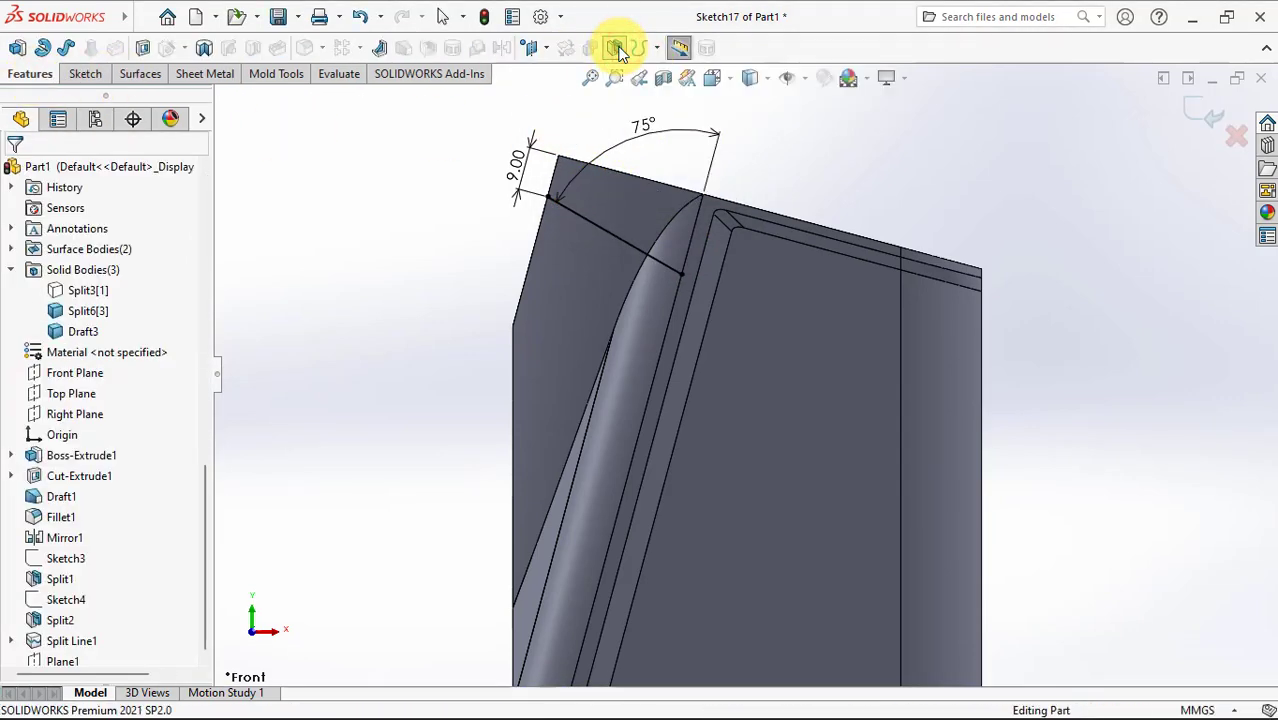
pyautogui.click(97, 452)
pyautogui.click(571, 300)
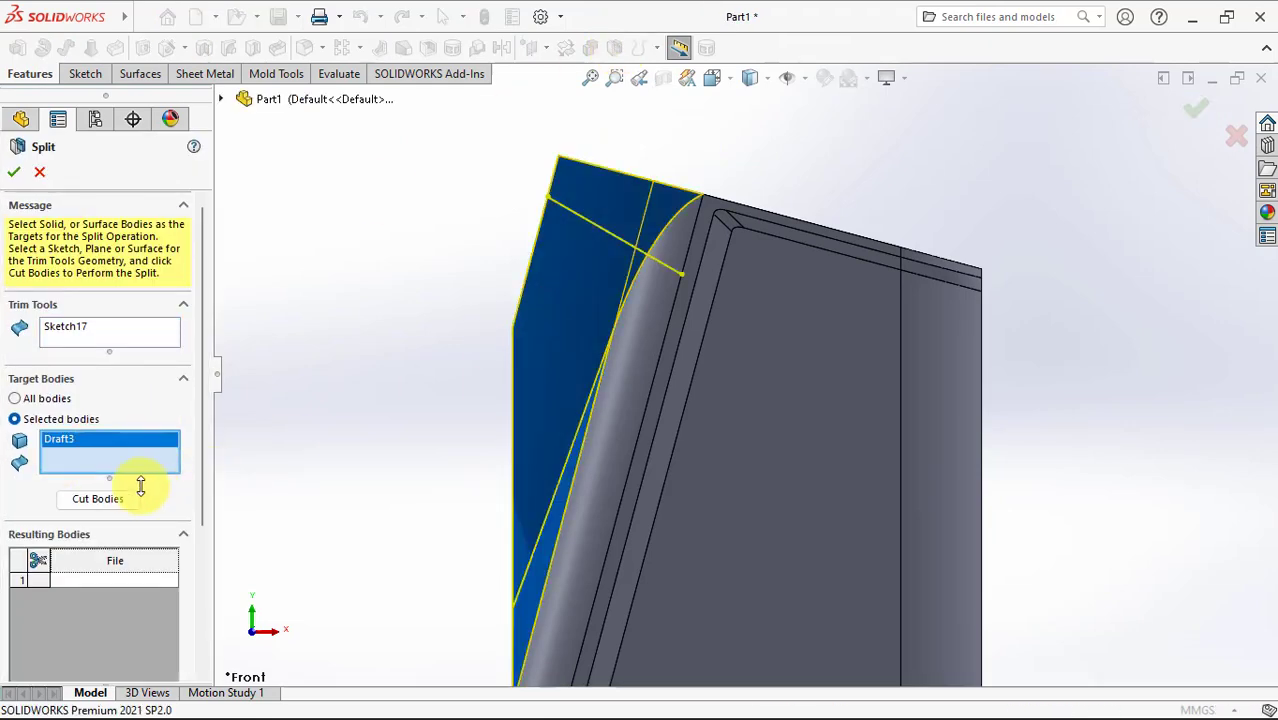
pyautogui.click(97, 497)
pyautogui.click(542, 337)
pyautogui.scroll(-3, 18, 620)
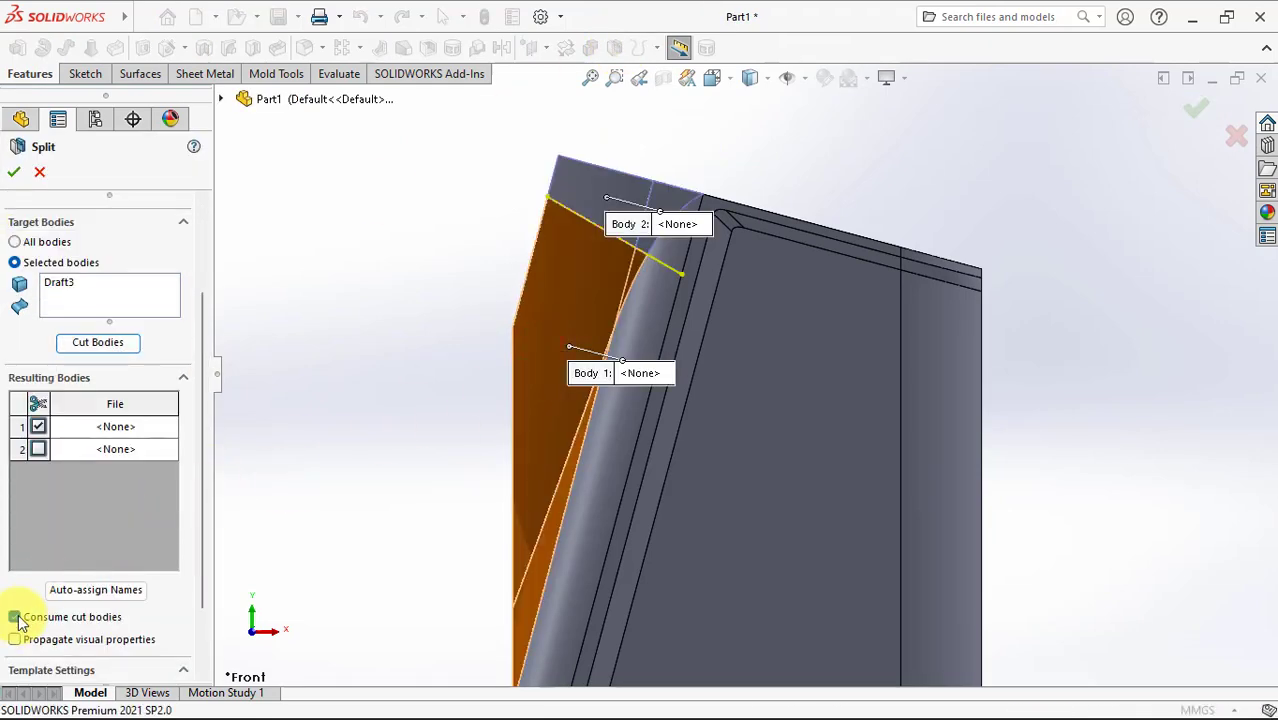
pyautogui.click(14, 174)
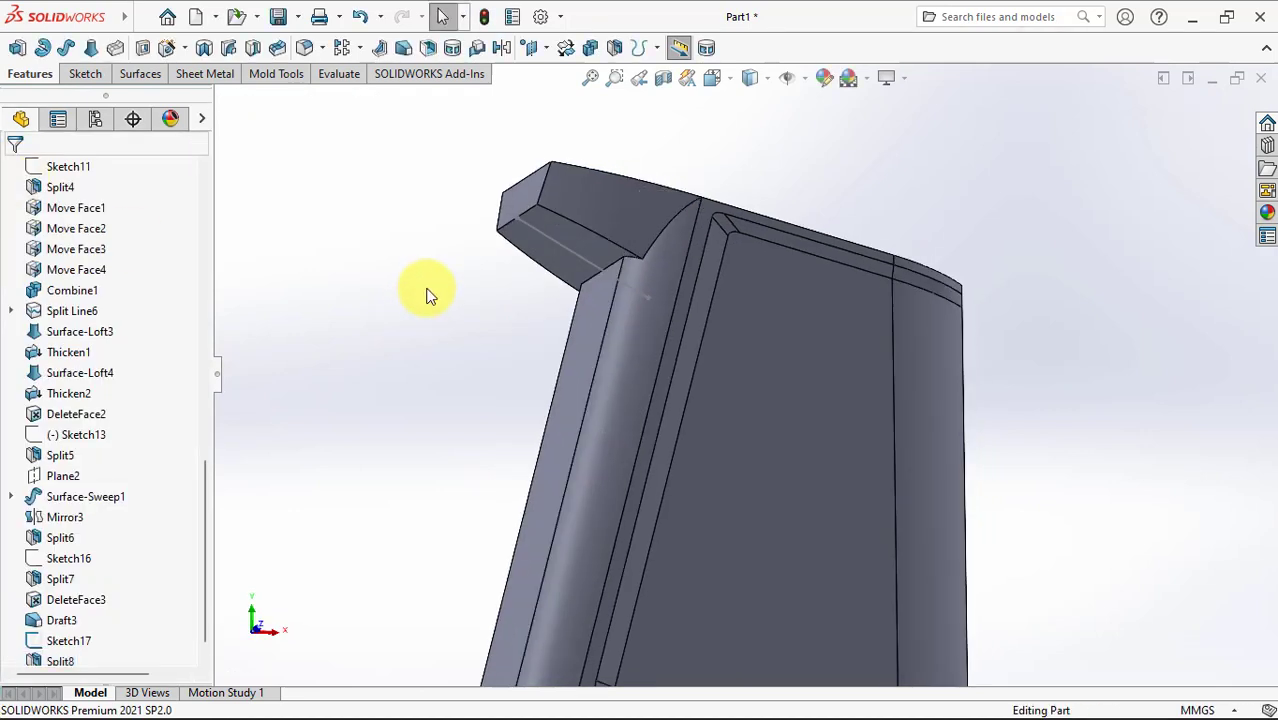
# Step: Hide Sketch17 and start a sketch on the small corner face, converting its edges
pyautogui.click(550, 244)
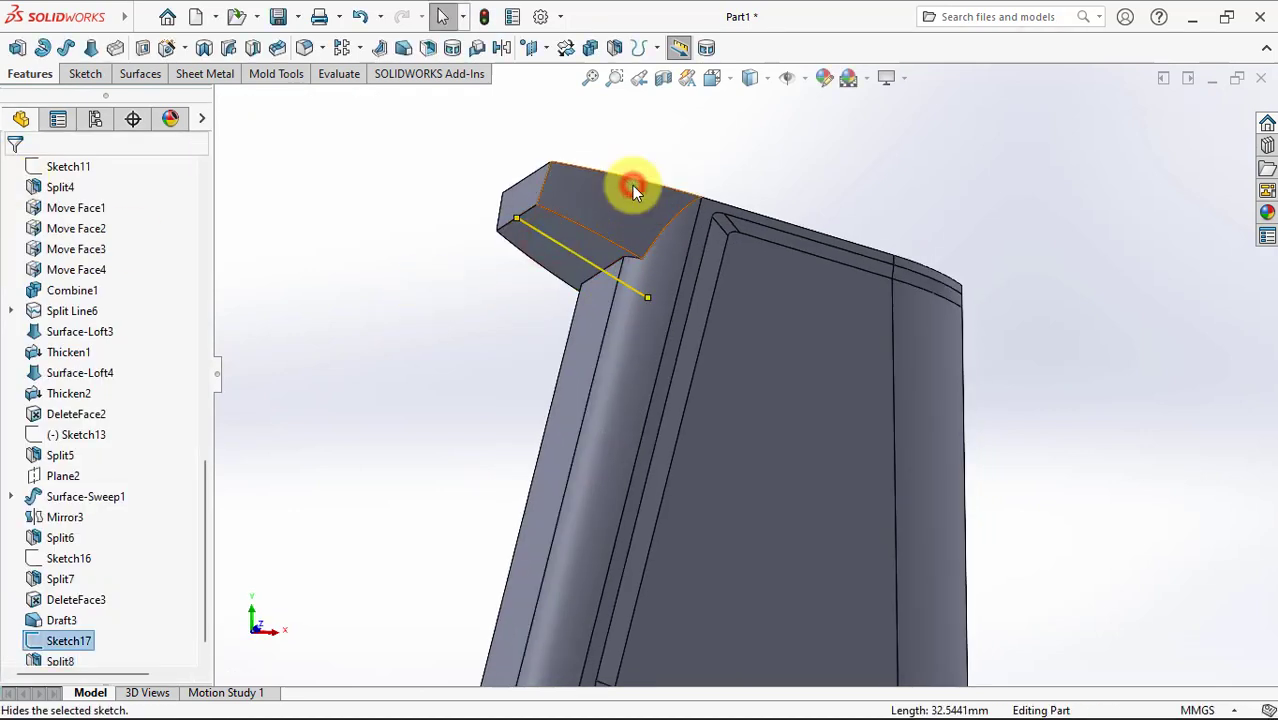
pyautogui.click(628, 185)
pyautogui.click(547, 258)
pyautogui.click(646, 177)
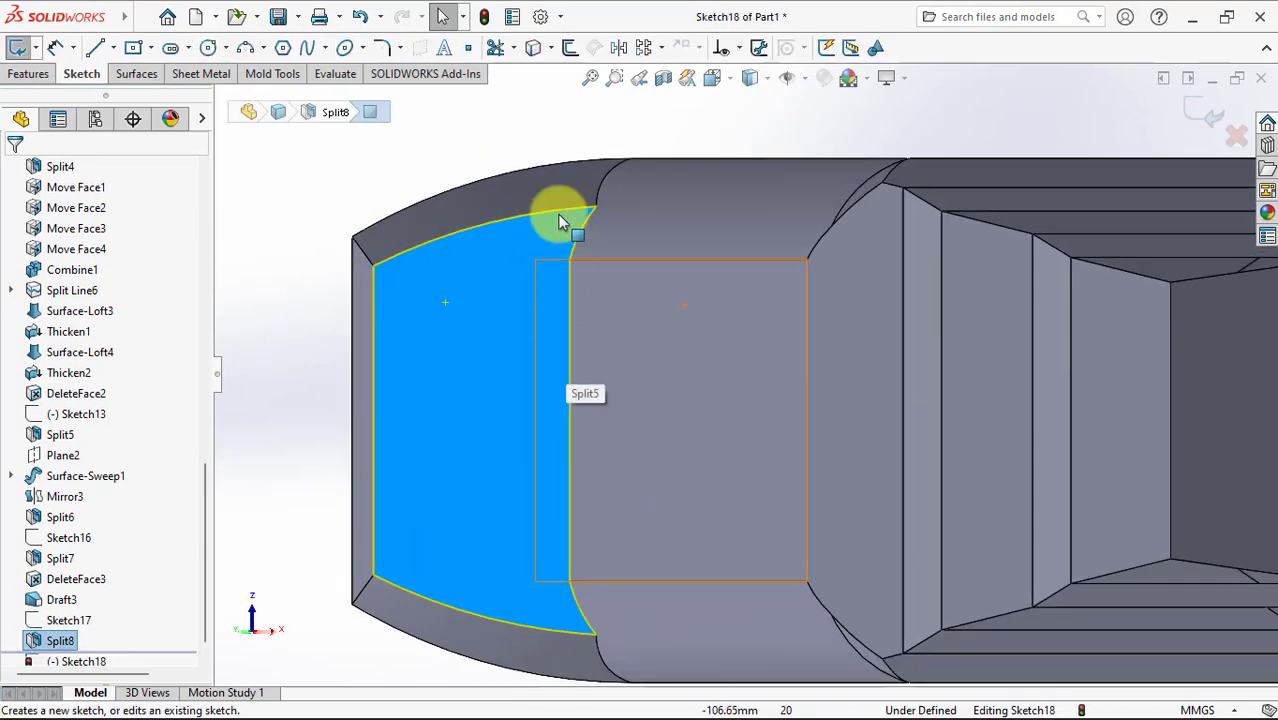
pyautogui.click(532, 47)
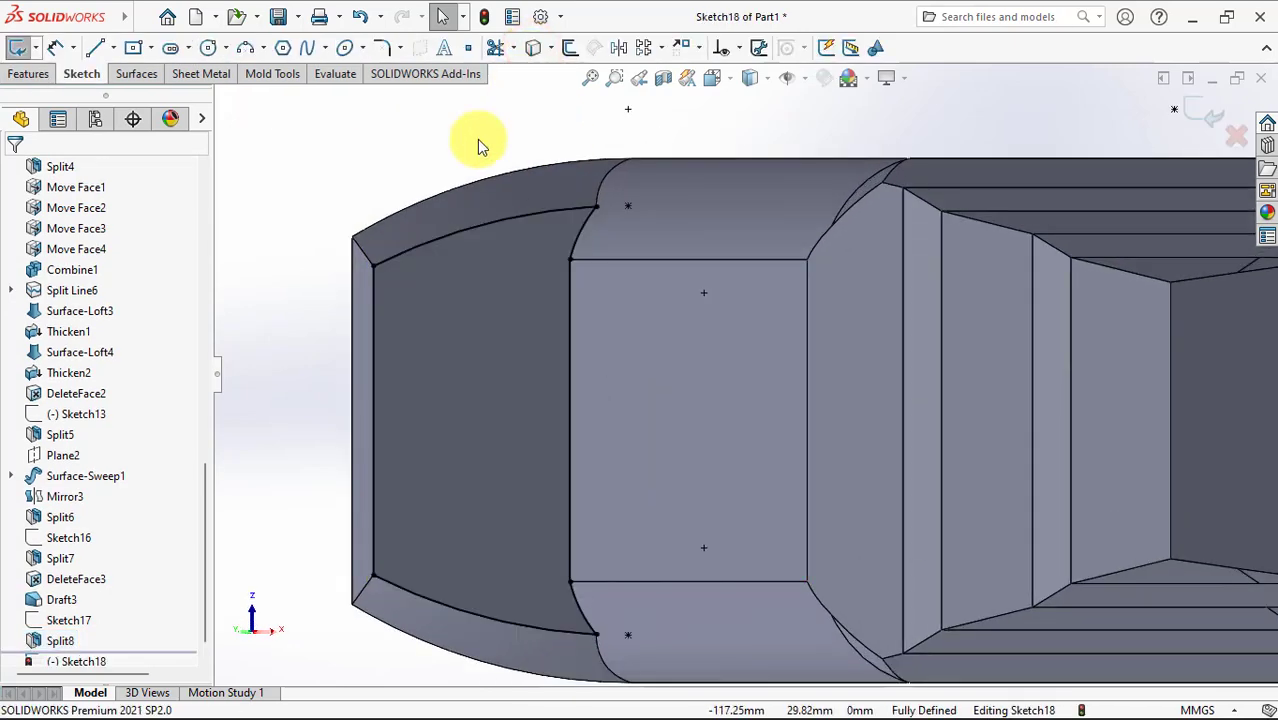
# Step: Draw a centerline joining the top and bottom arc ends
pyautogui.click(113, 47)
pyautogui.click(120, 91)
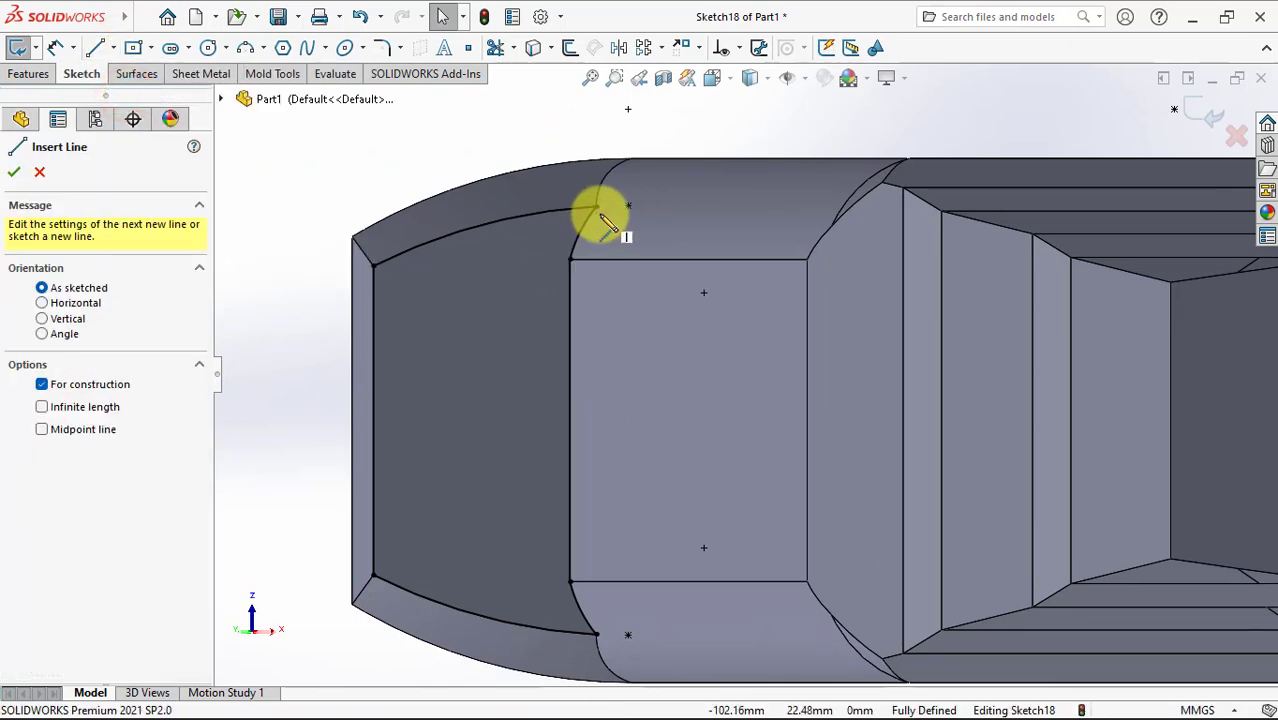
pyautogui.click(597, 207)
pyautogui.click(596, 632)
pyautogui.rightClick(594, 633)
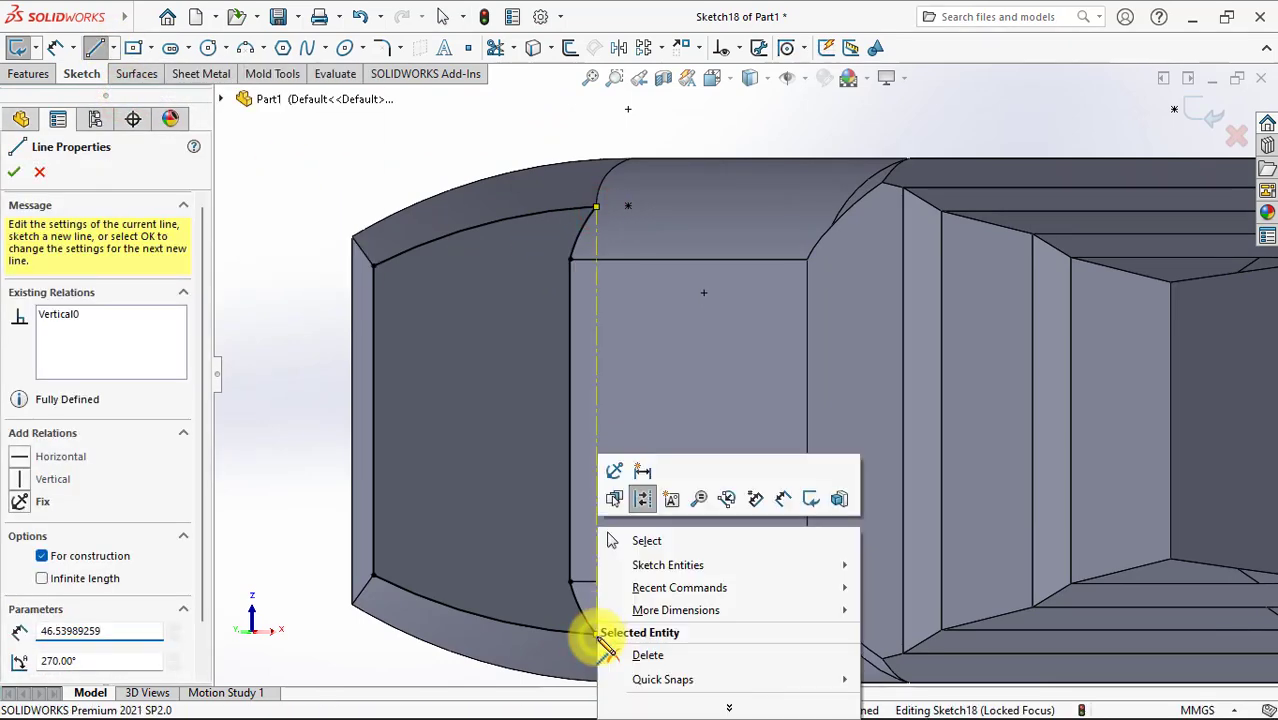
pyautogui.click(648, 542)
# Step: Offset the centerline 4 mm to the other side without chain selection
pyautogui.click(570, 47)
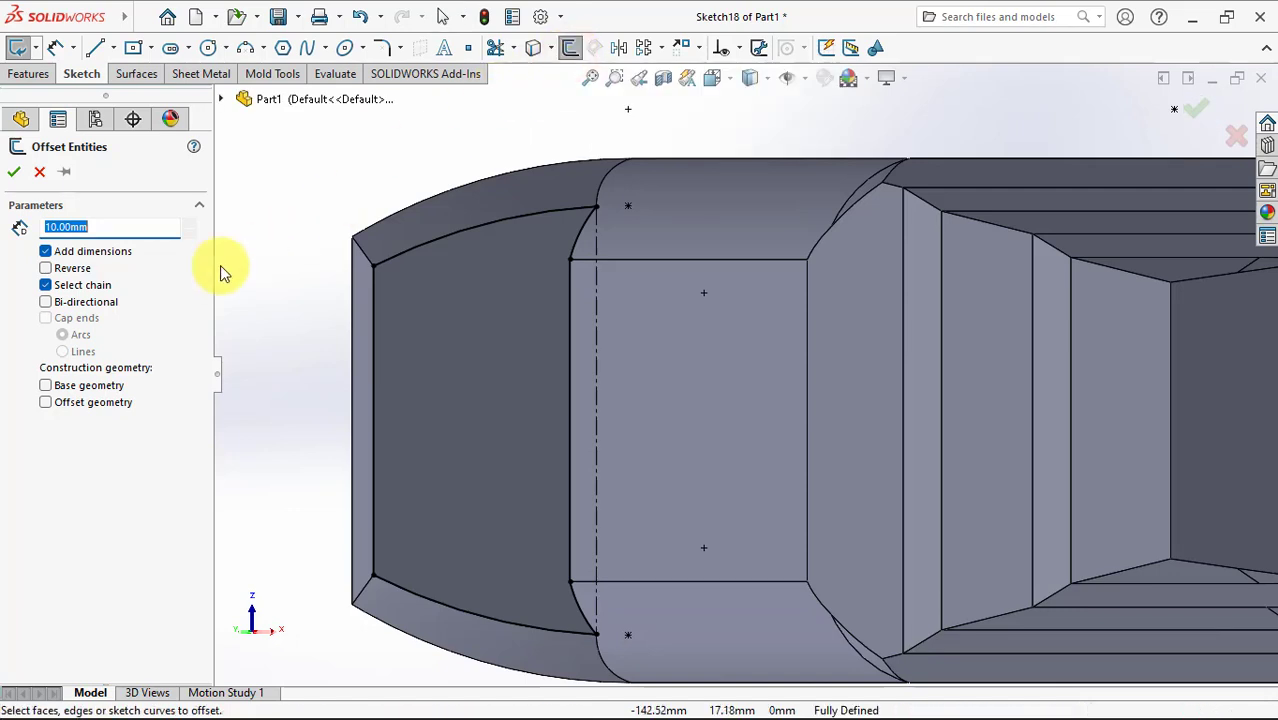
pyautogui.click(45, 285)
pyautogui.write('4')
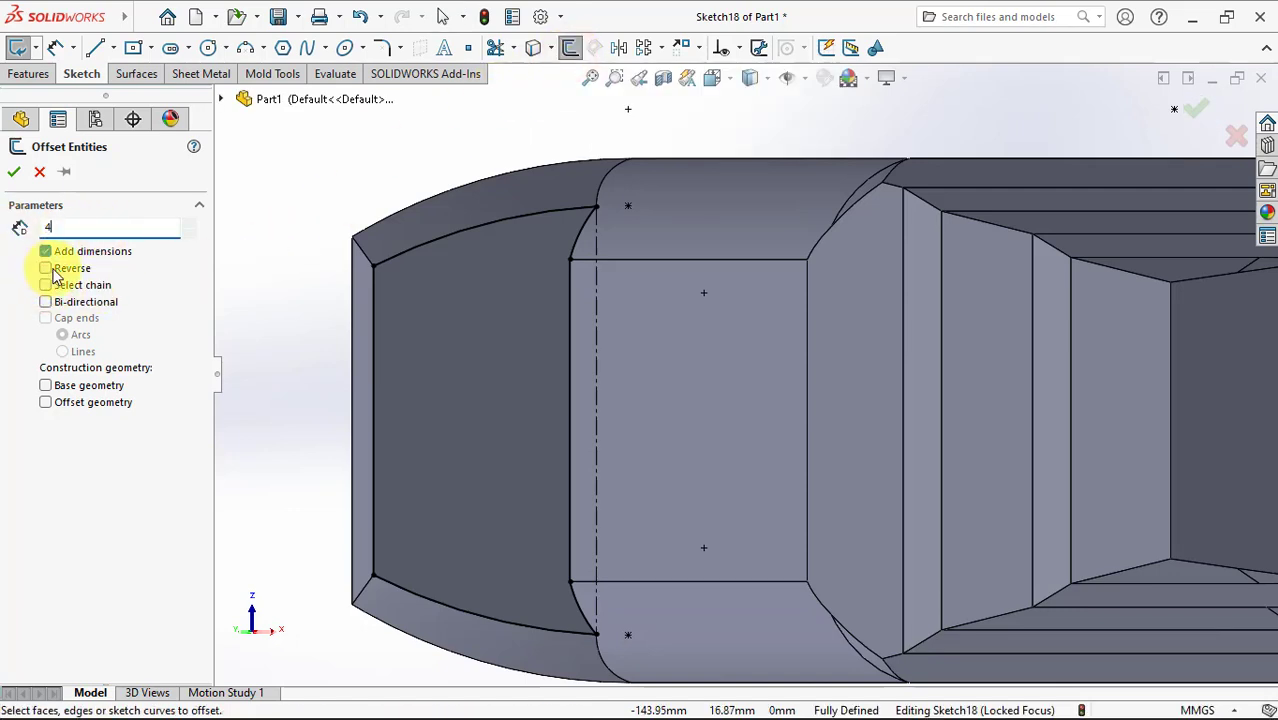
pyautogui.click(595, 350)
pyautogui.click(45, 268)
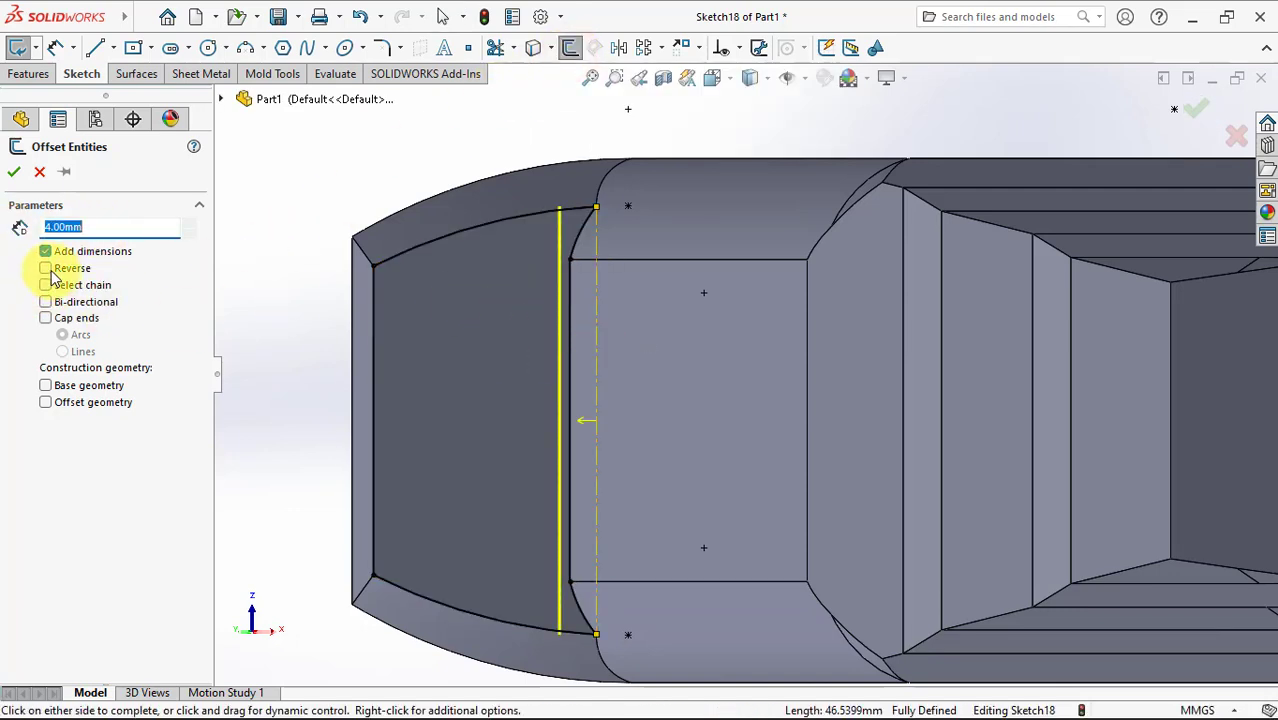
pyautogui.click(12, 172)
# Step: Trim the top and bottom arcs to the offset line to close the corner profile
pyautogui.click(495, 47)
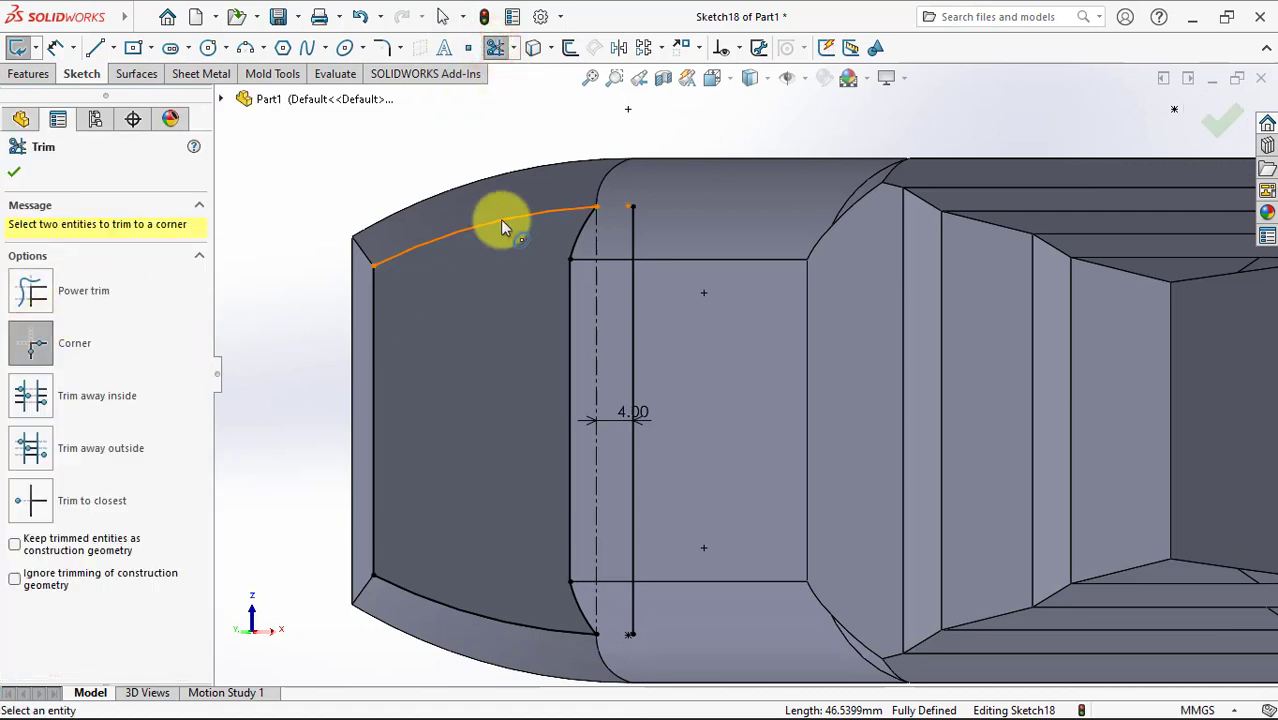
pyautogui.click(636, 283)
pyautogui.click(633, 548)
pyautogui.click(558, 630)
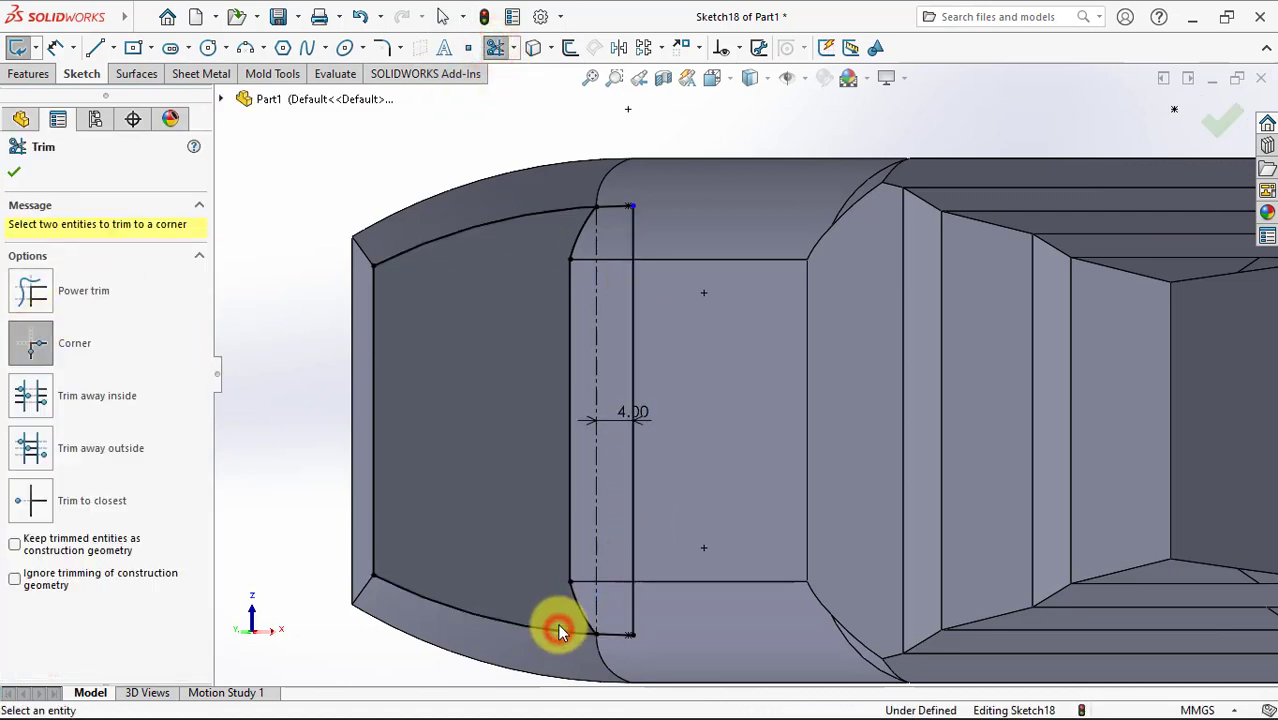
pyautogui.click(14, 172)
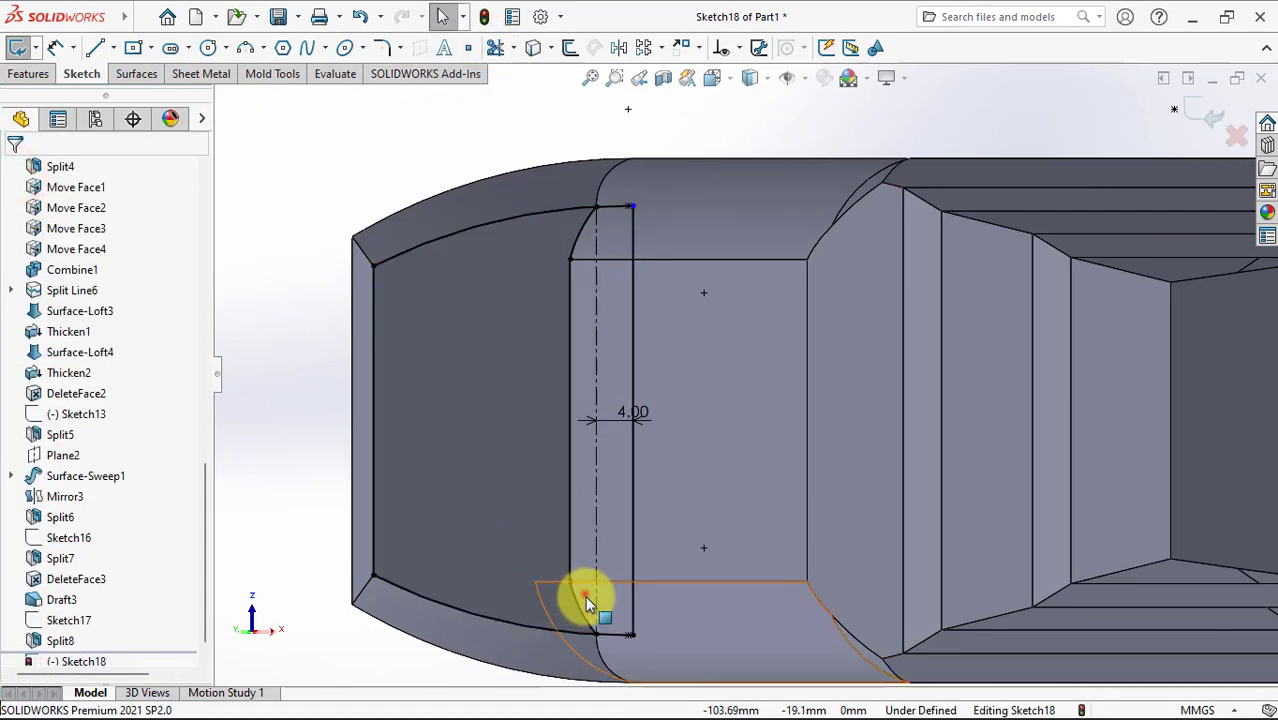
pyautogui.moveTo(589, 597); pyautogui.dragTo(546, 467)
pyautogui.moveTo(529, 236); pyautogui.dragTo(529, 238)
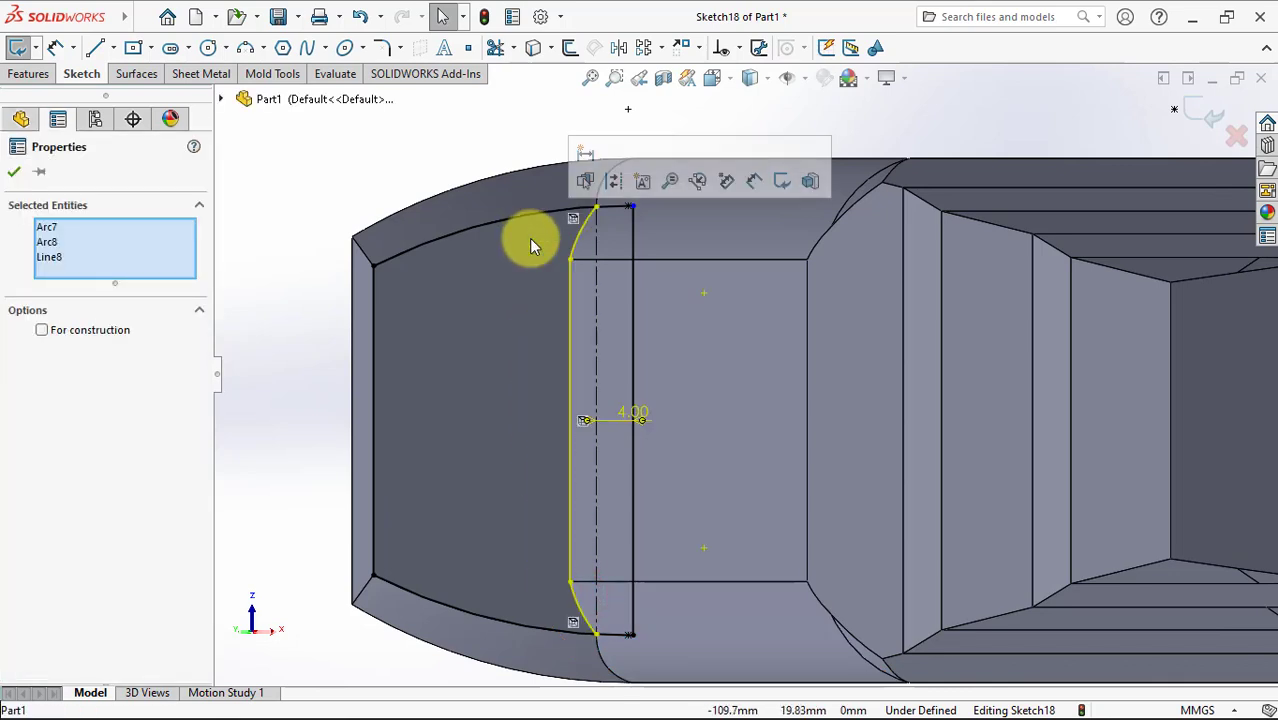
pyautogui.click(599, 180)
pyautogui.click(408, 165)
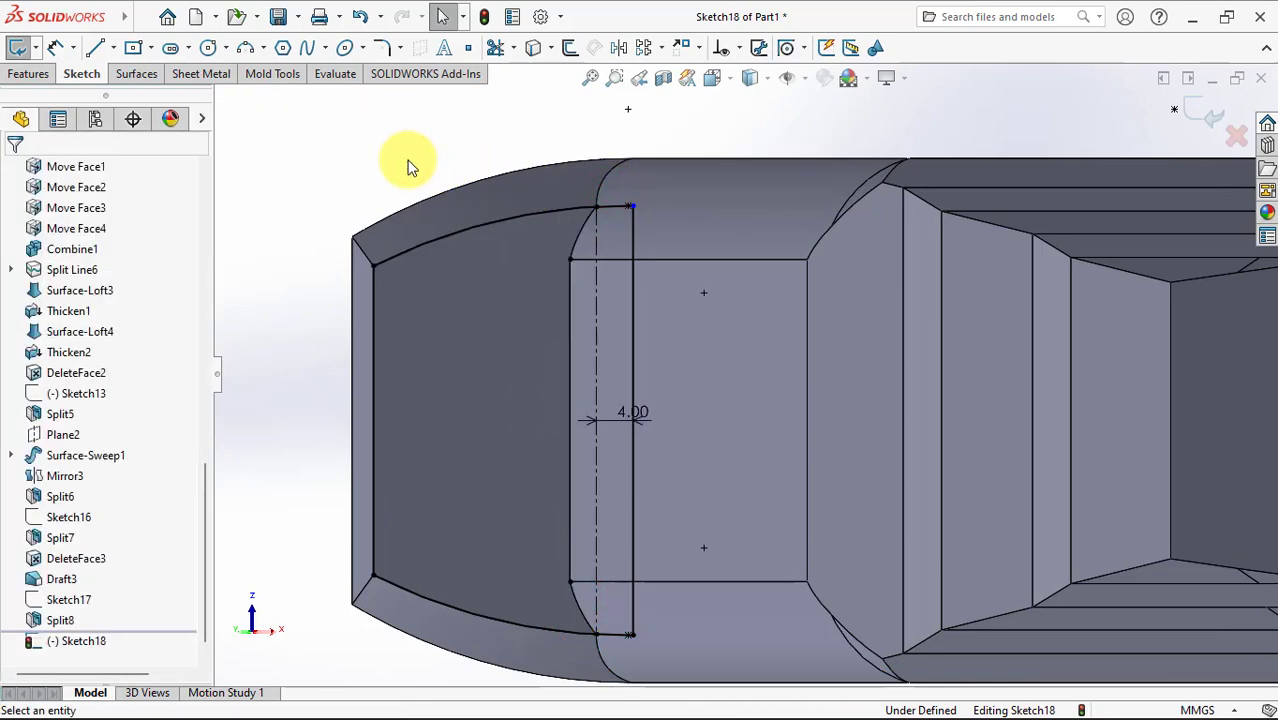
# Step: Extrude the profile Blind 10 mm with a 60° draft as Boss-Extrude2
pyautogui.click(27, 80)
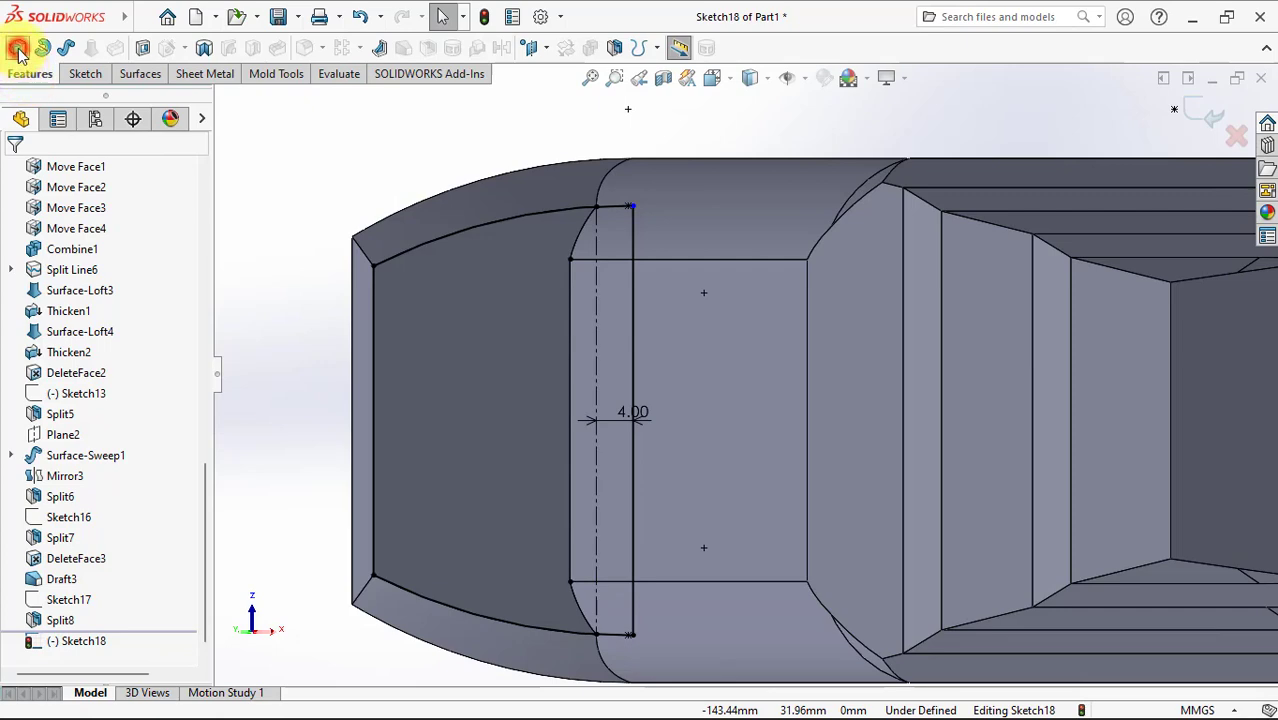
pyautogui.click(17, 48)
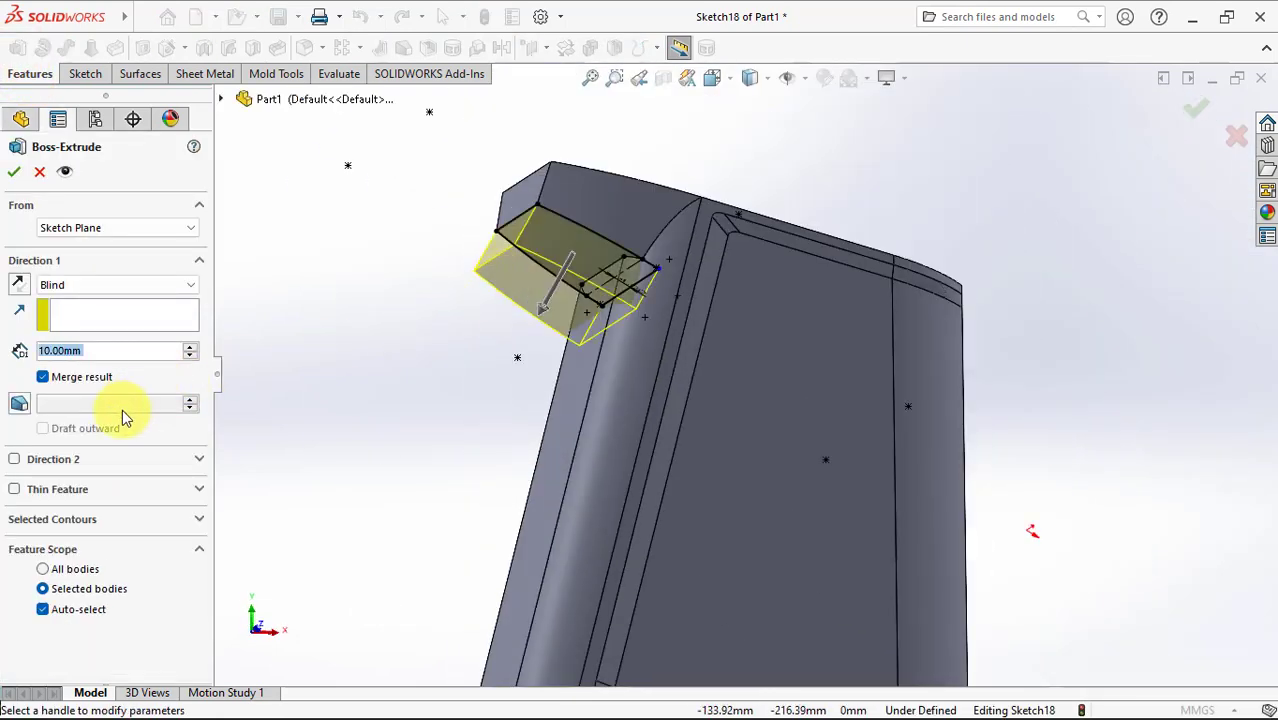
pyautogui.write('60')
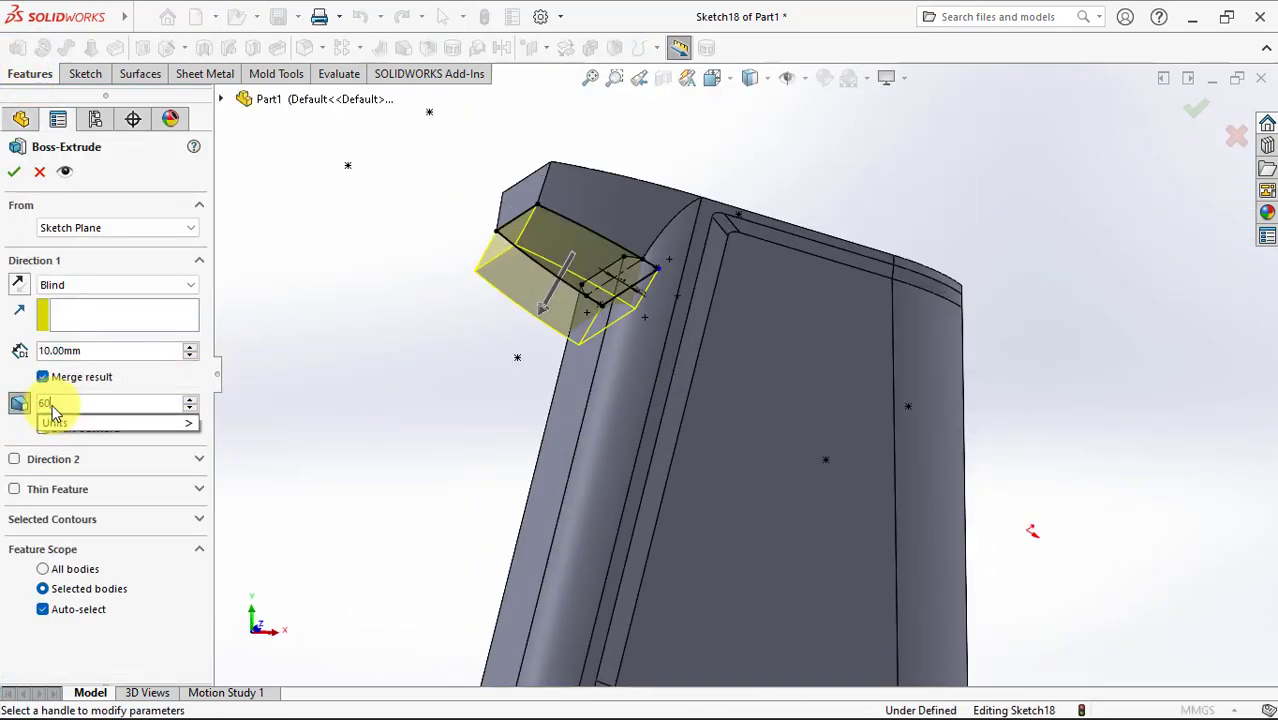
pyautogui.press('Tab')
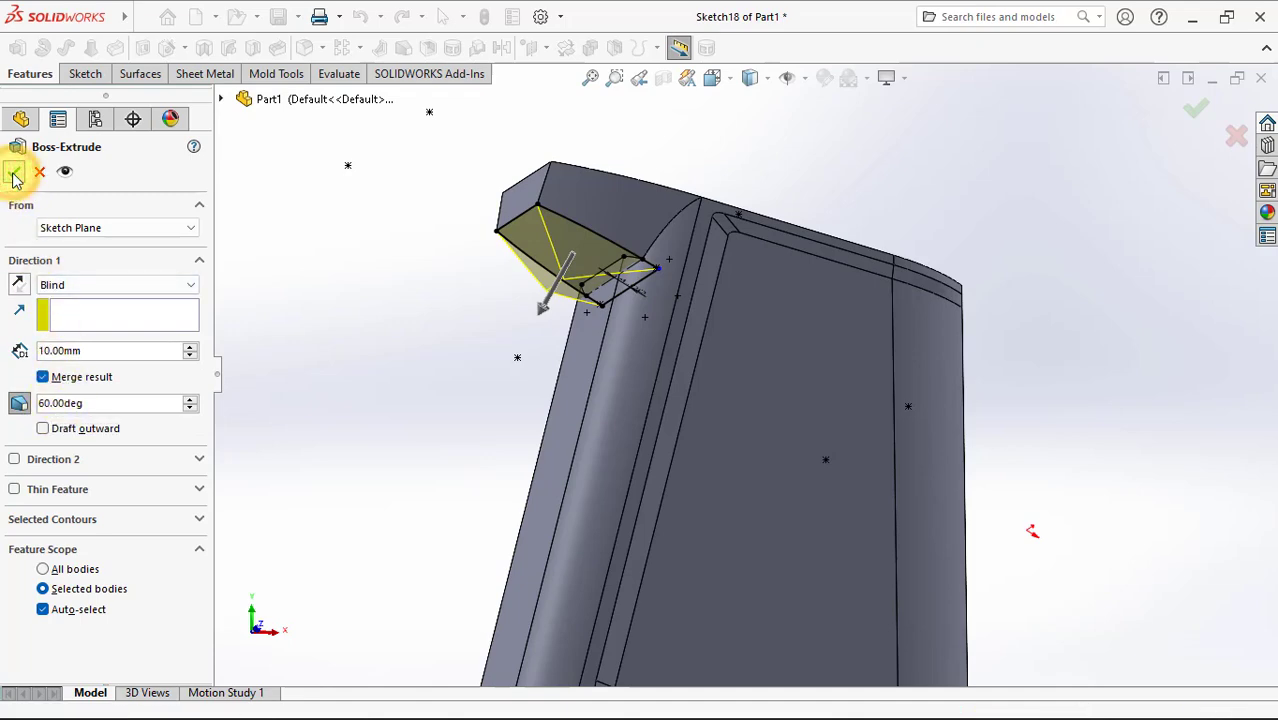
pyautogui.click(14, 174)
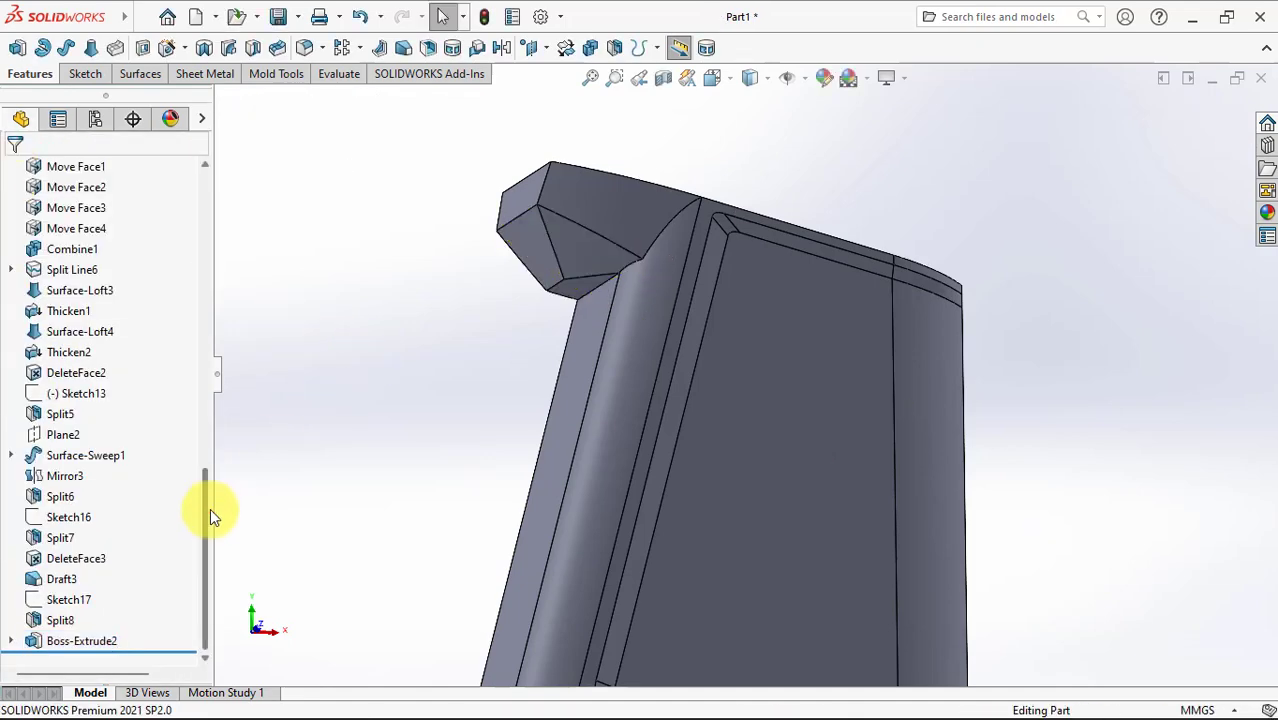
pyautogui.moveTo(210, 508); pyautogui.dragTo(225, 217)
# Step: Sketch a line on the Front Plane from the block's lower corner past its upper left
pyautogui.click(57, 352)
pyautogui.click(86, 336)
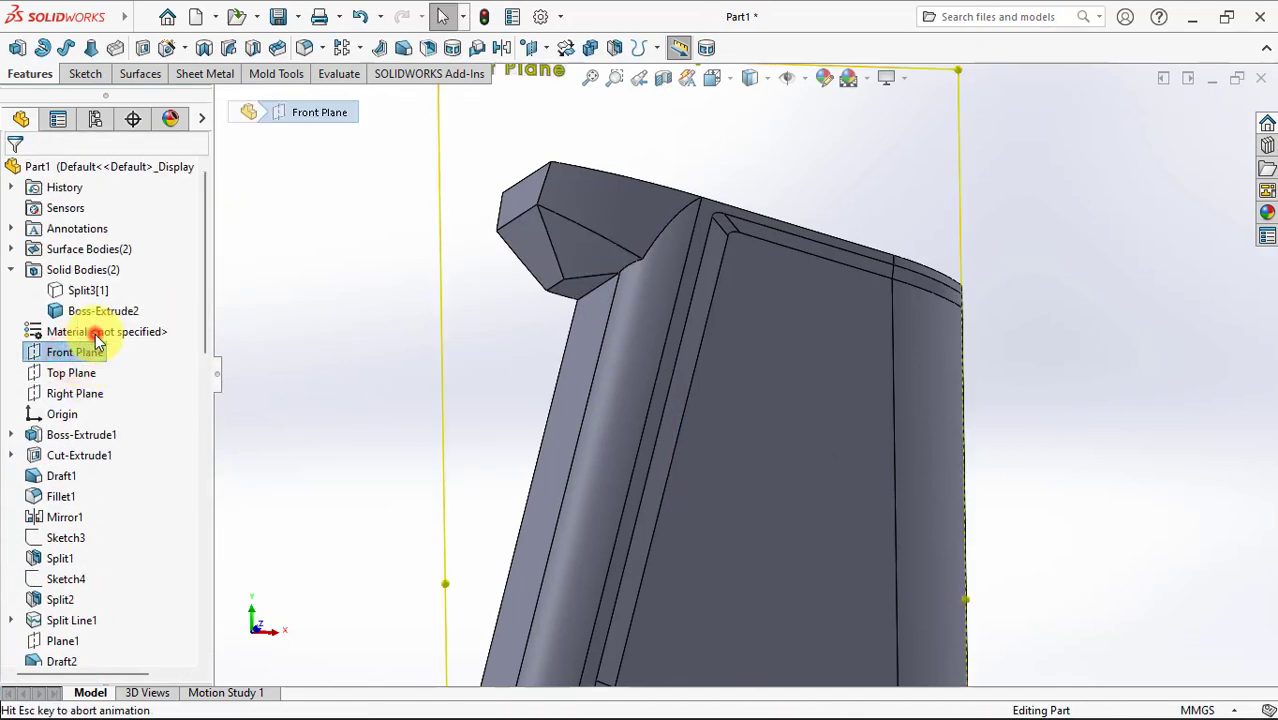
pyautogui.scroll(-3, 715, 190)
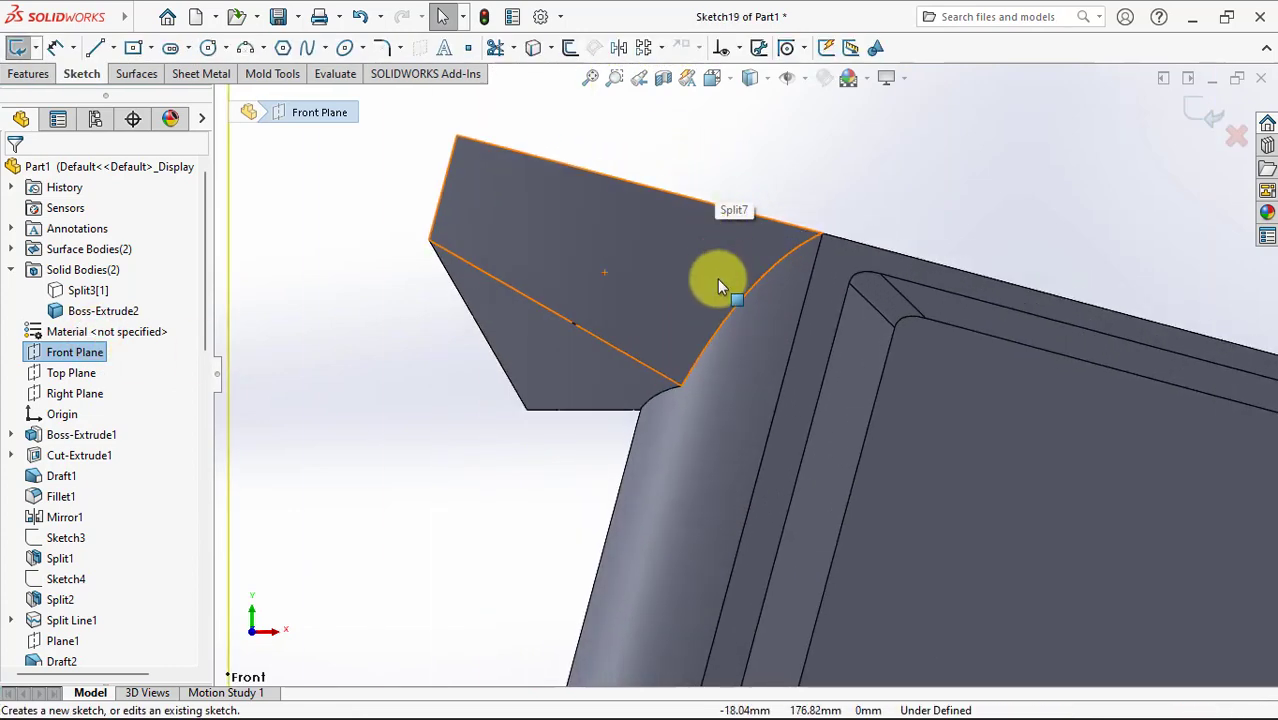
pyautogui.click(670, 397)
pyautogui.click(671, 389)
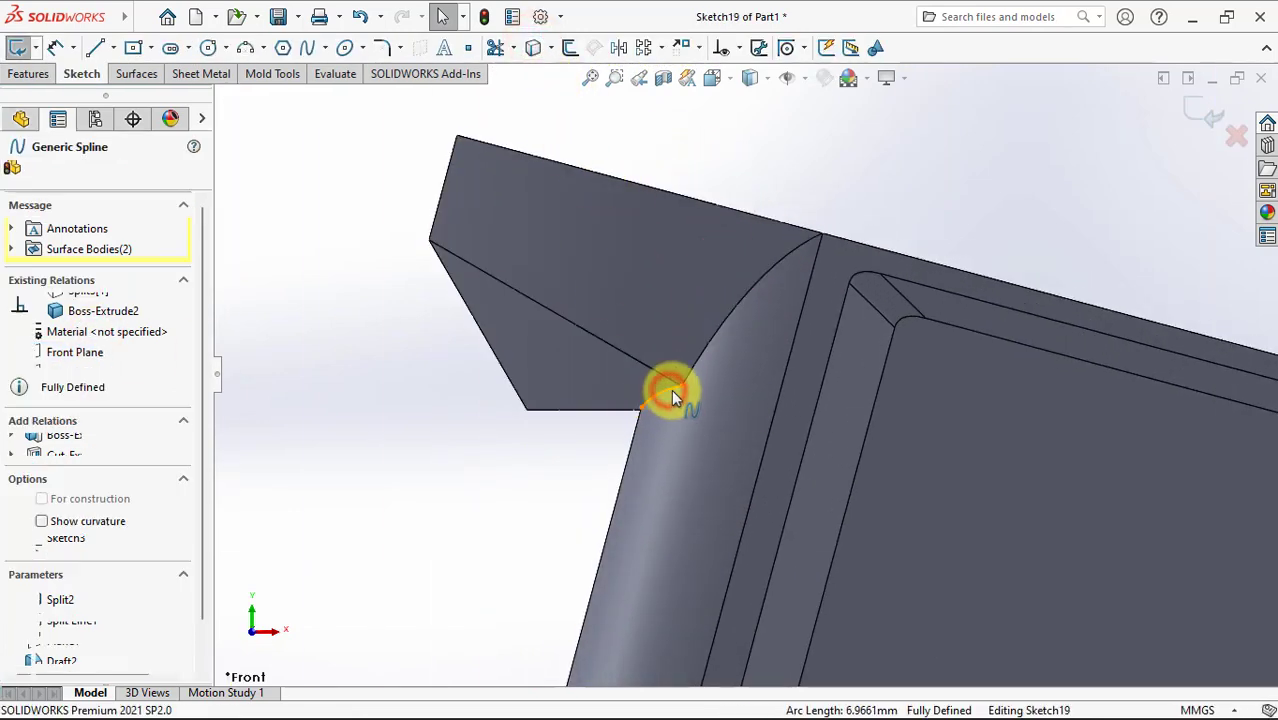
pyautogui.click(95, 47)
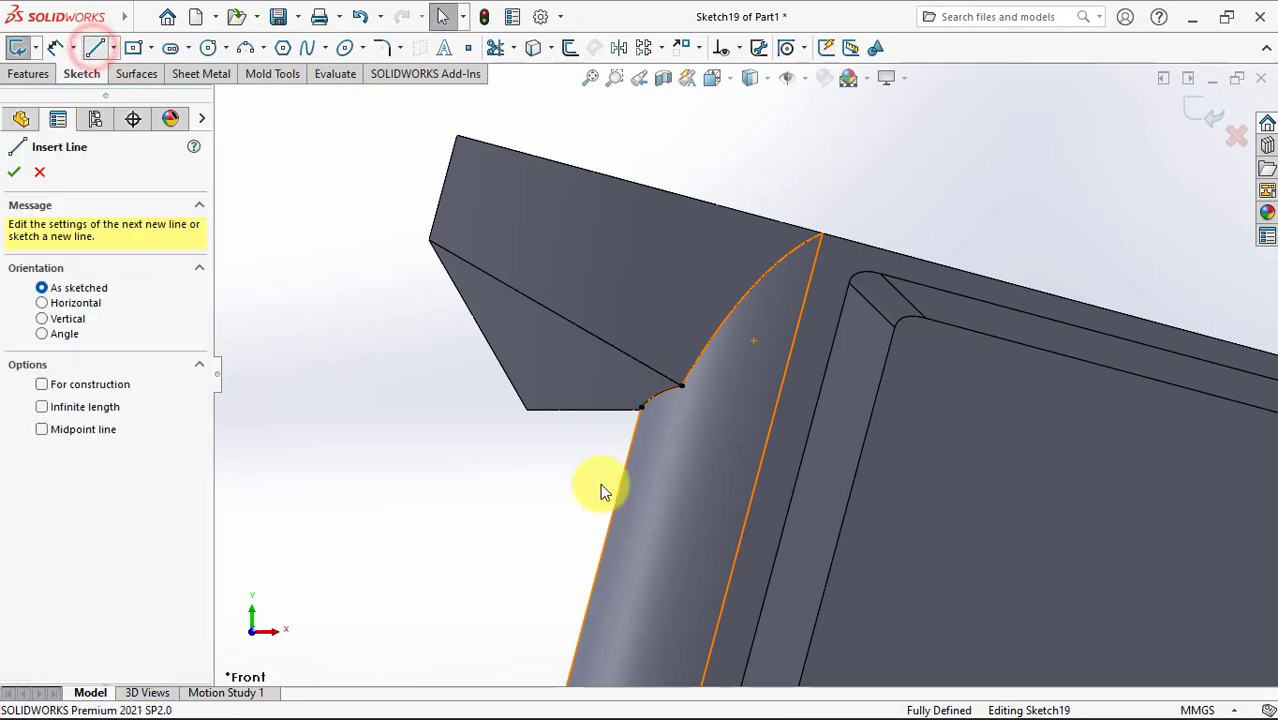
pyautogui.scroll(-3, 645, 390)
pyautogui.click(643, 308)
pyautogui.scroll(4, 745, 374)
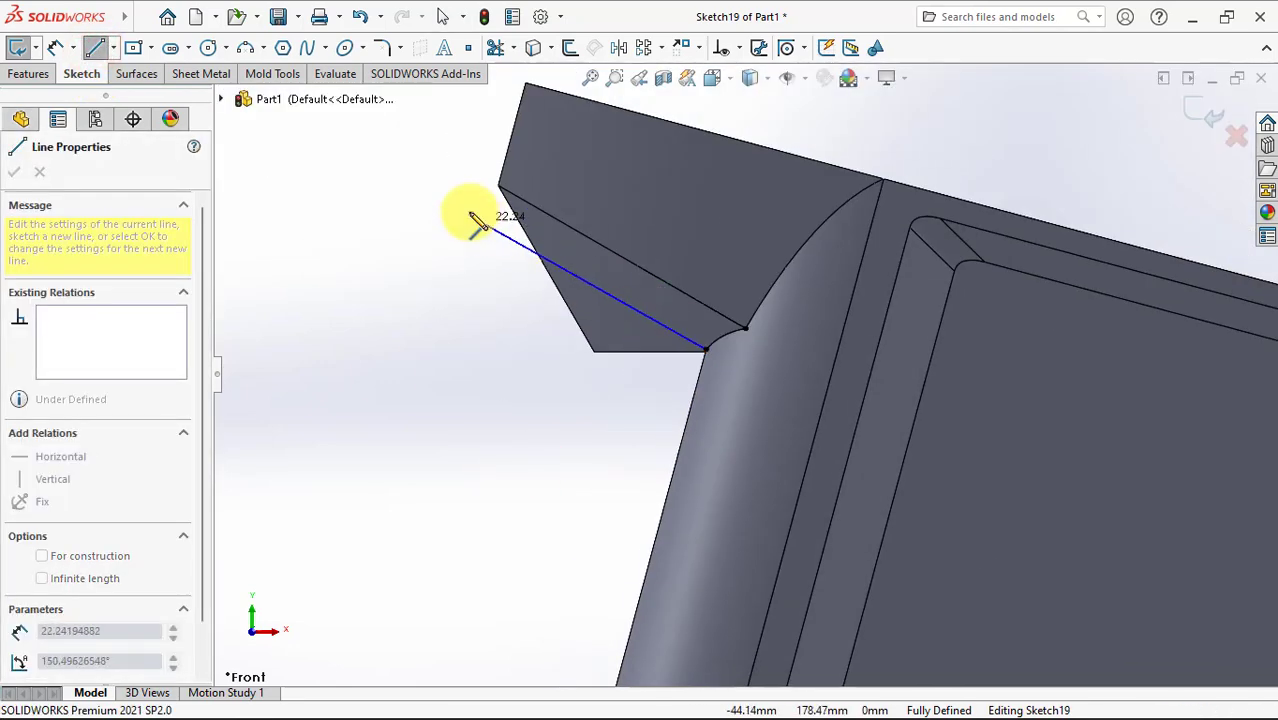
pyautogui.click(466, 218)
pyautogui.rightClick(466, 218)
pyautogui.click(514, 233)
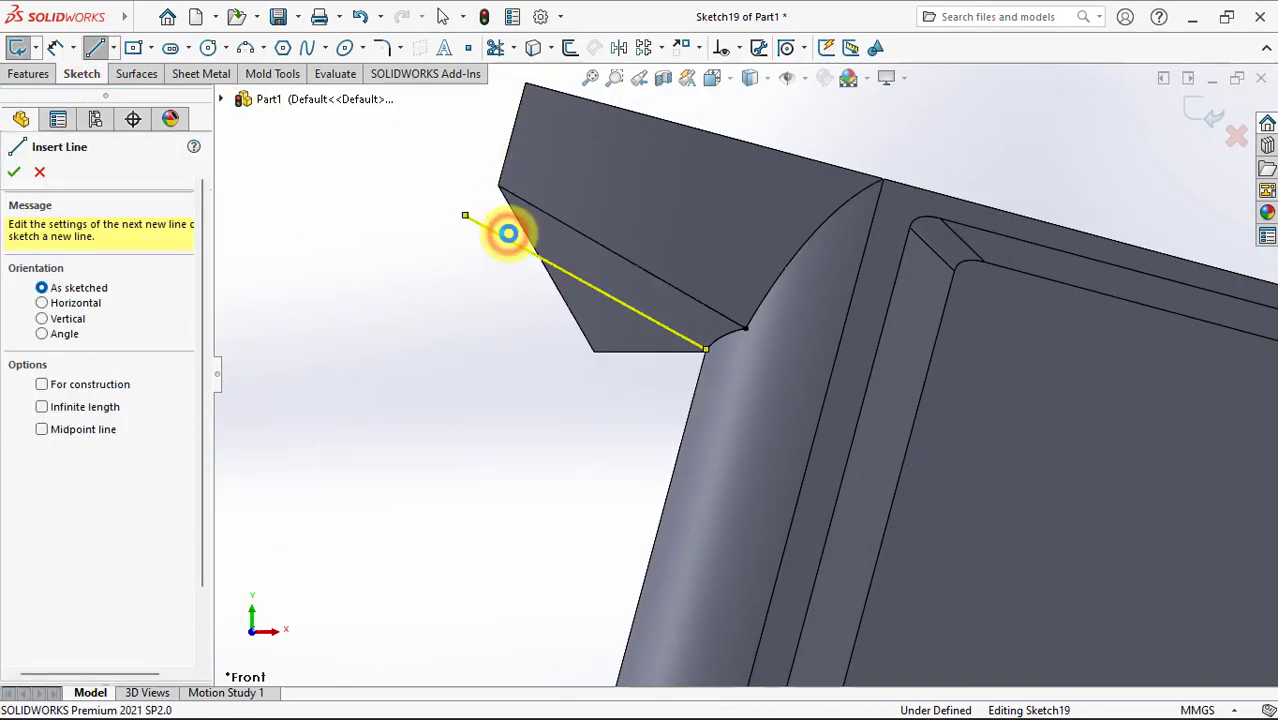
# Step: Make the new line parallel to the block's slanted edge
pyautogui.click(676, 297)
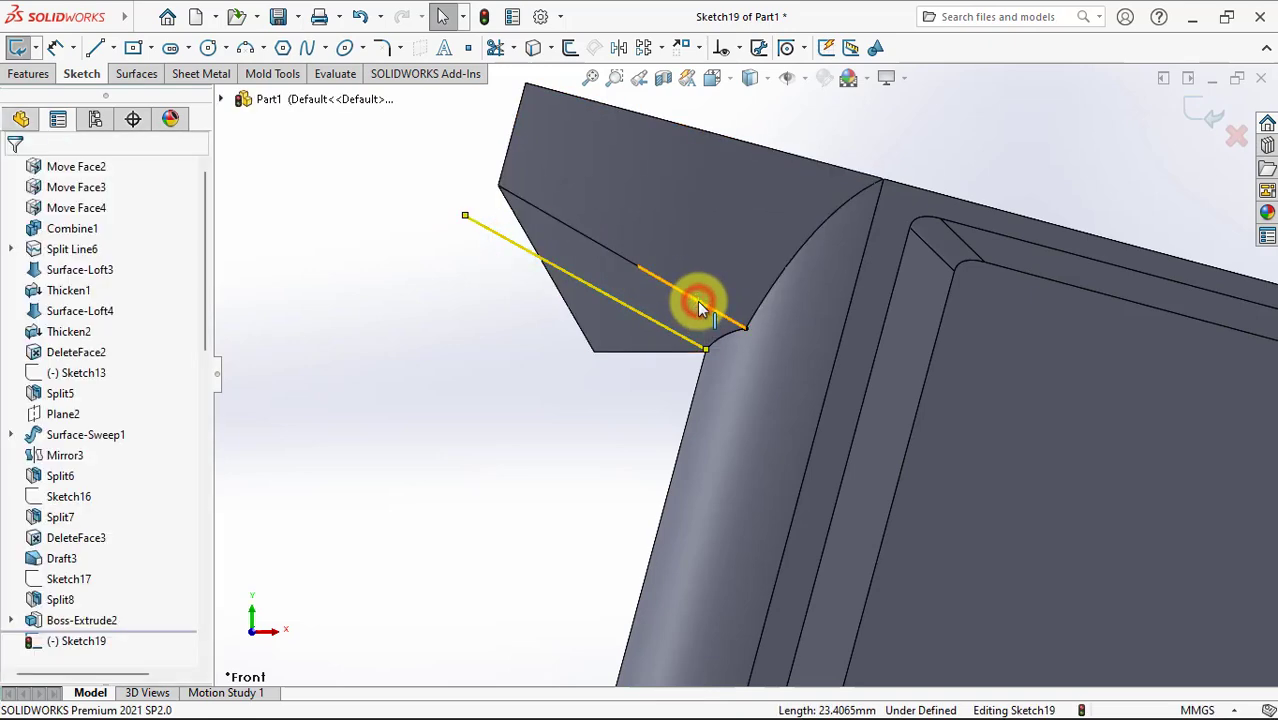
pyautogui.keyDown('ctrl'); pyautogui.click(765, 290); pyautogui.keyUp('ctrl')
pyautogui.click(810, 218)
pyautogui.click(589, 444)
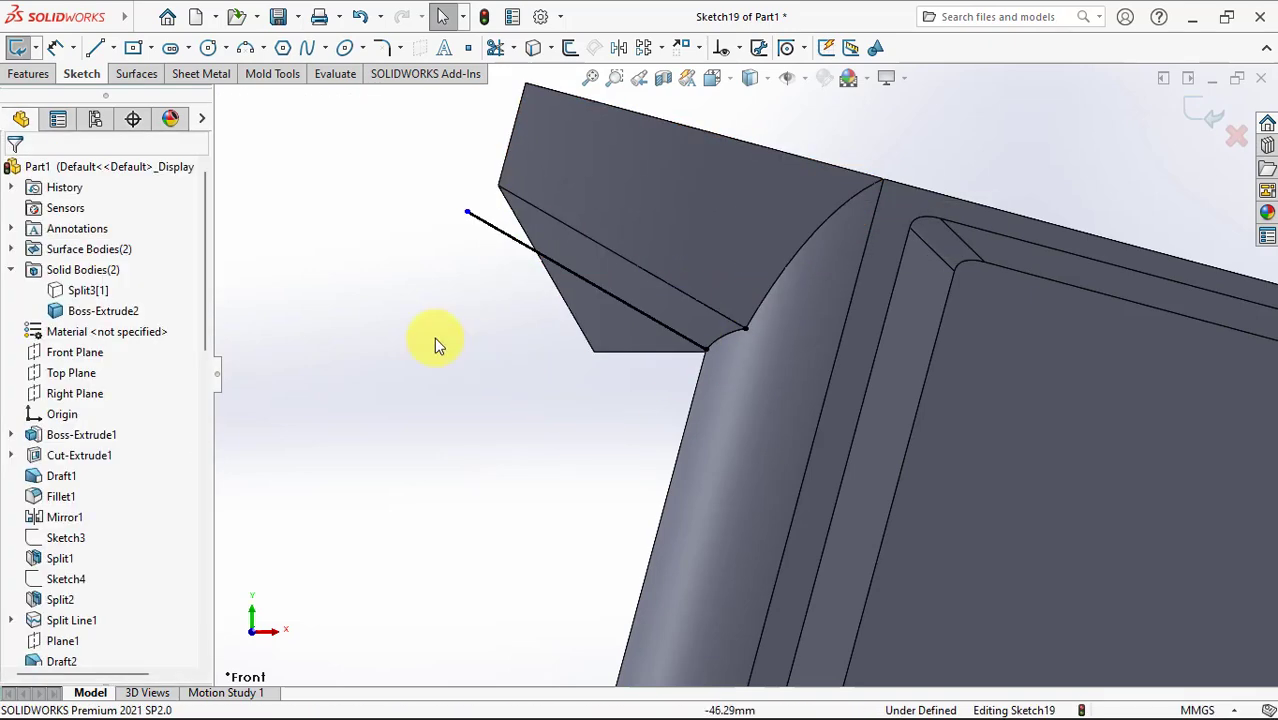
# Step: Split Boss-Extrude2 with Sketch19 and the front face using Cut Bodies
pyautogui.click(15, 78)
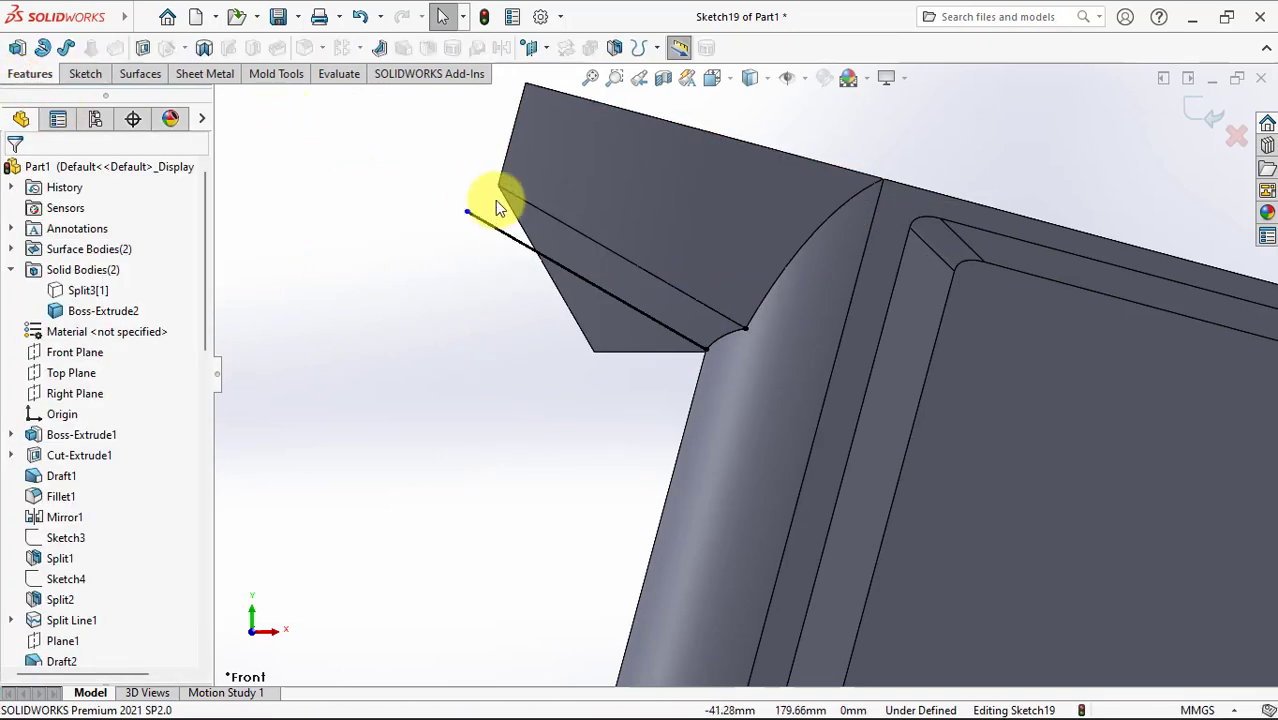
pyautogui.click(611, 47)
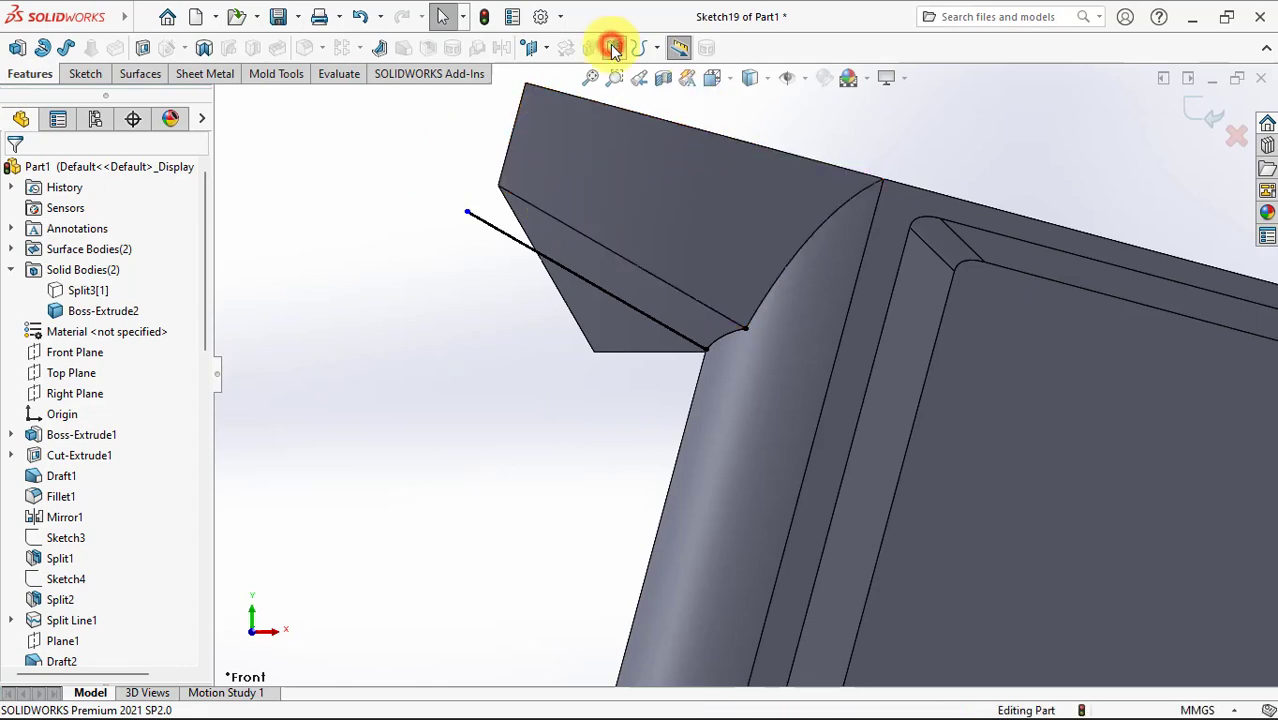
pyautogui.moveTo(585, 111)
pyautogui.mouseDown(button='middle')
pyautogui.moveTo(489, 355)
pyautogui.moveTo(683, 477)
pyautogui.mouseUp(button='middle')
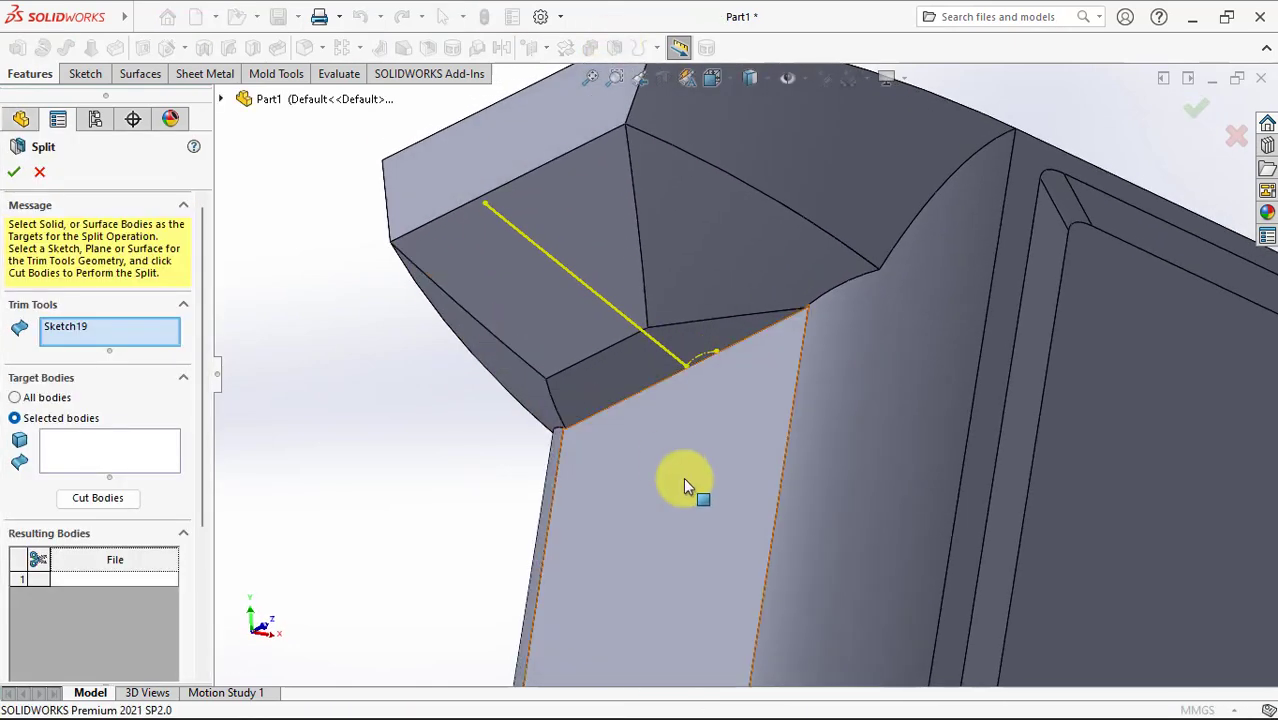
pyautogui.click(683, 477)
pyautogui.click(100, 473)
pyautogui.click(563, 322)
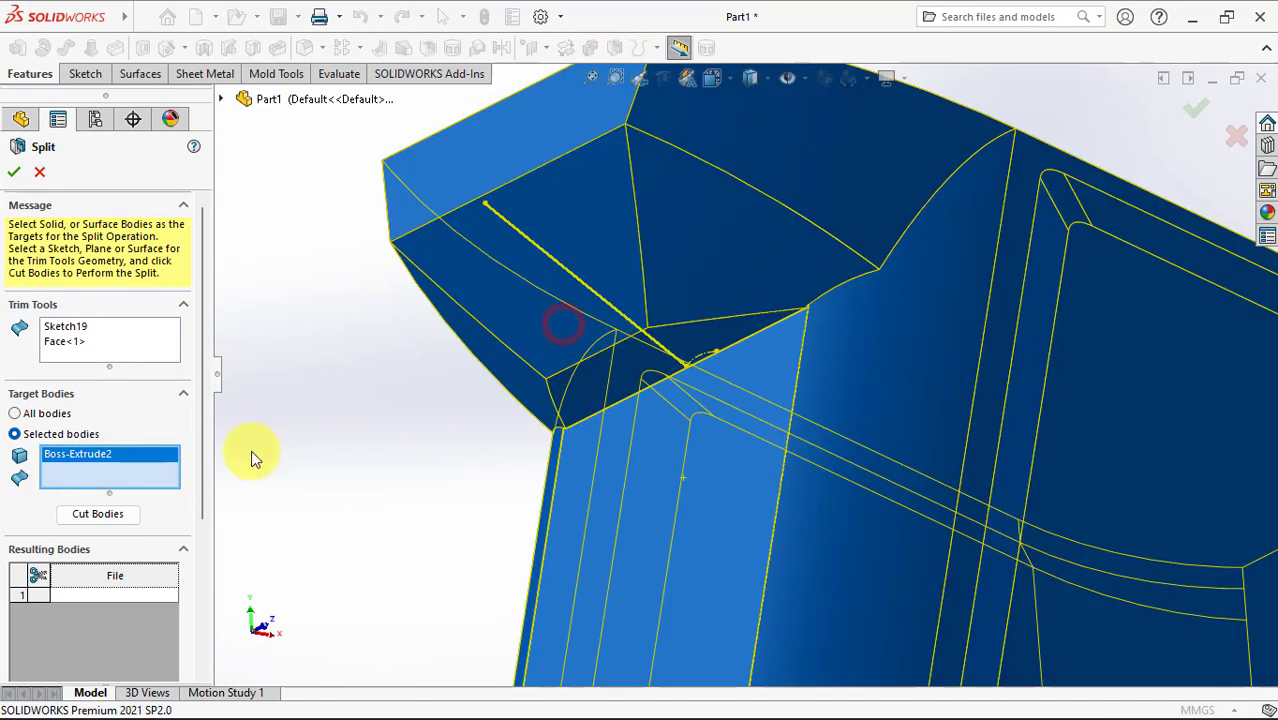
pyautogui.click(108, 527)
pyautogui.click(562, 343)
pyautogui.moveTo(562, 343); pyautogui.dragTo(442, 456, button='middle')
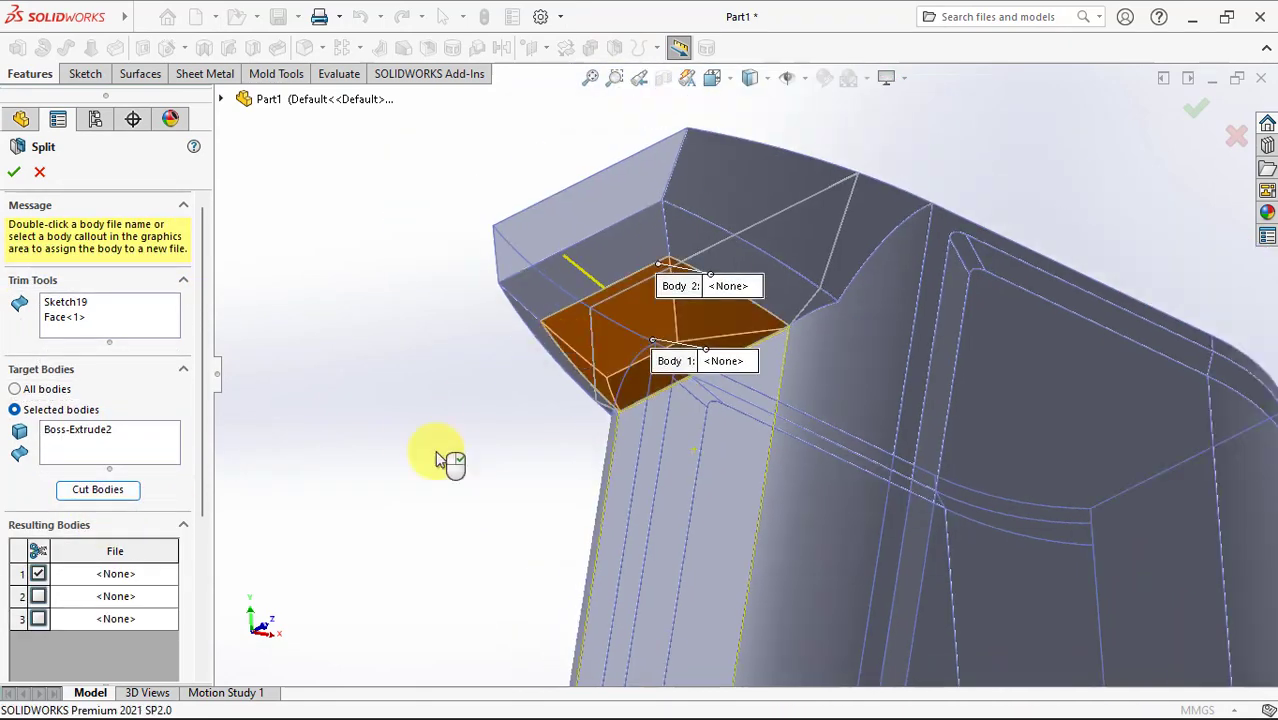
pyautogui.scroll(-3, 200, 508)
pyautogui.scroll(-2, 200, 508)
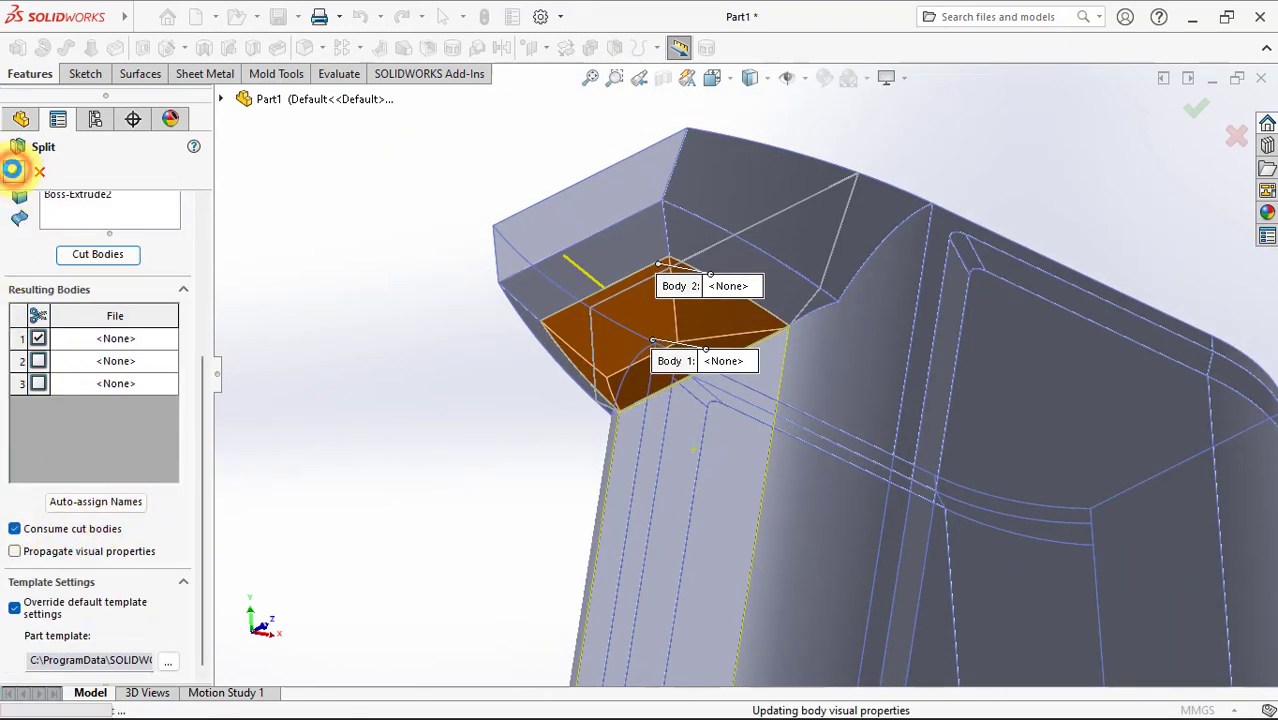
pyautogui.click(12, 170)
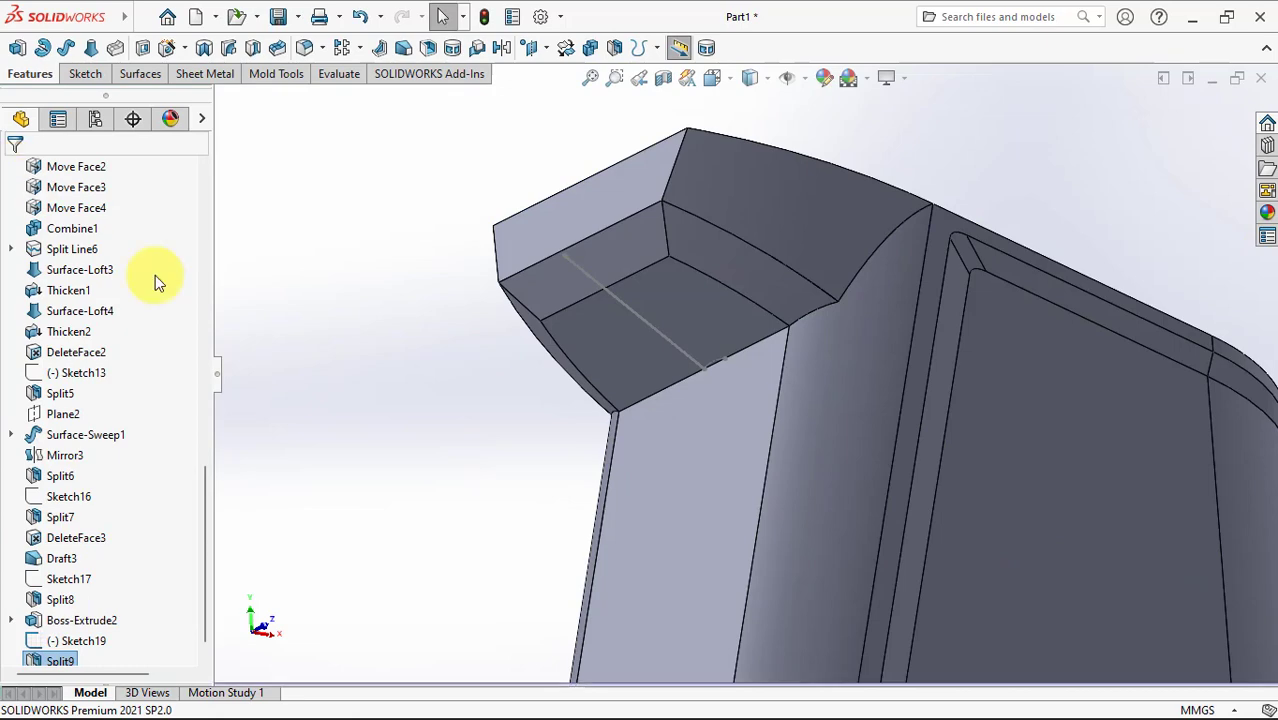
# Step: Rotate the part and select its long inset face
pyautogui.click(639, 320)
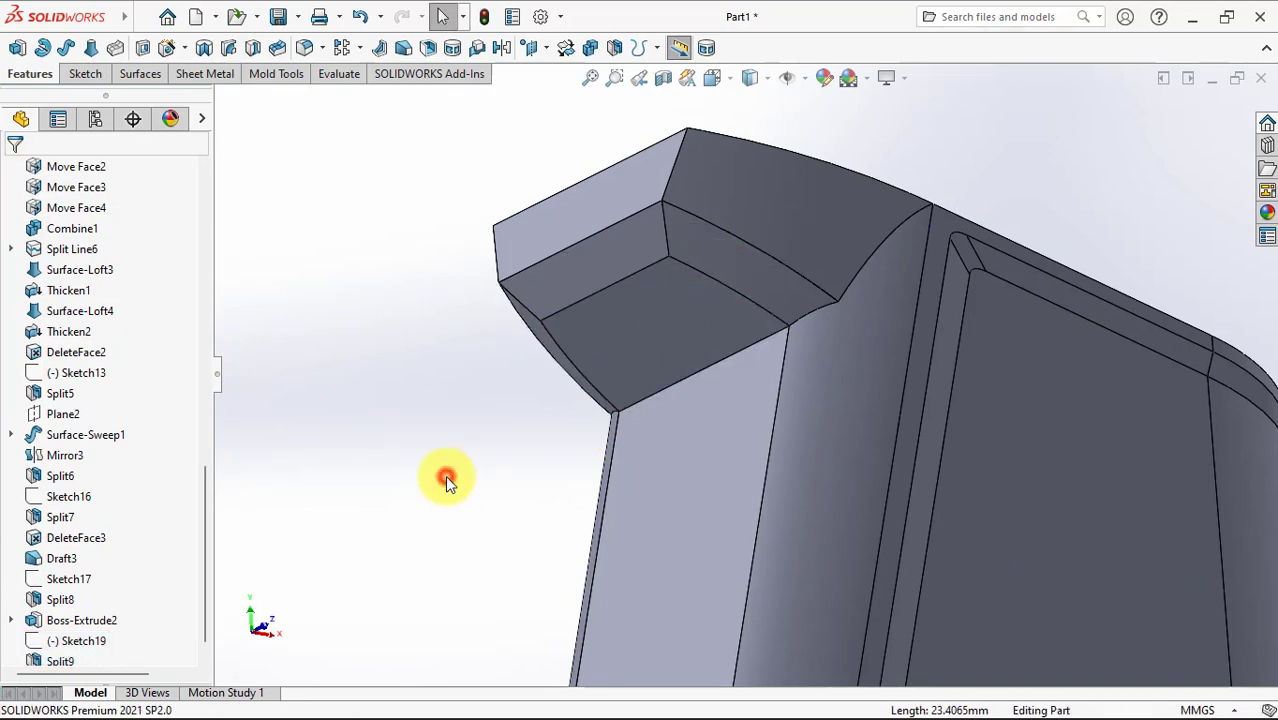
pyautogui.scroll(3, 444, 475)
pyautogui.moveTo(444, 475); pyautogui.dragTo(715, 505, button='middle')
pyautogui.click(836, 459)
# Step: Sketch two slanted lines on the inset face from the top corner to the bottom and top edges
pyautogui.click(805, 454)
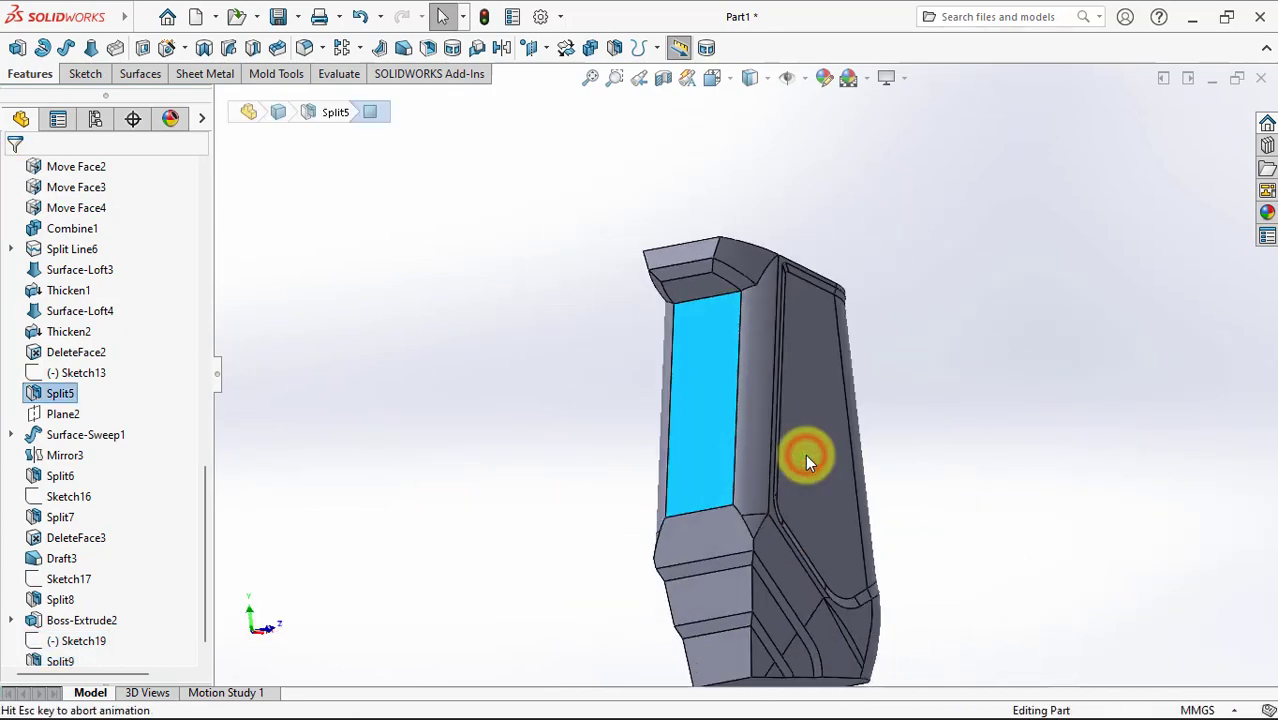
pyautogui.click(91, 48)
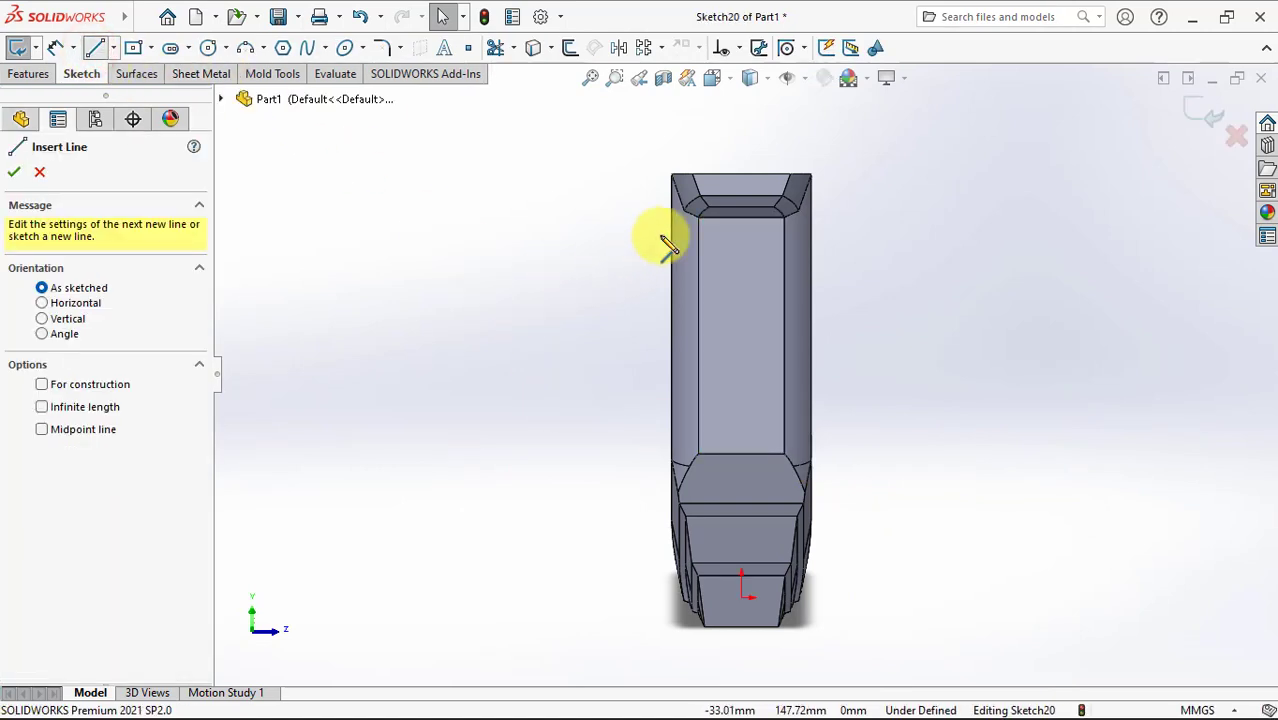
pyautogui.scroll(-3, 686, 242)
pyautogui.click(697, 198)
pyautogui.scroll(2, 705, 240)
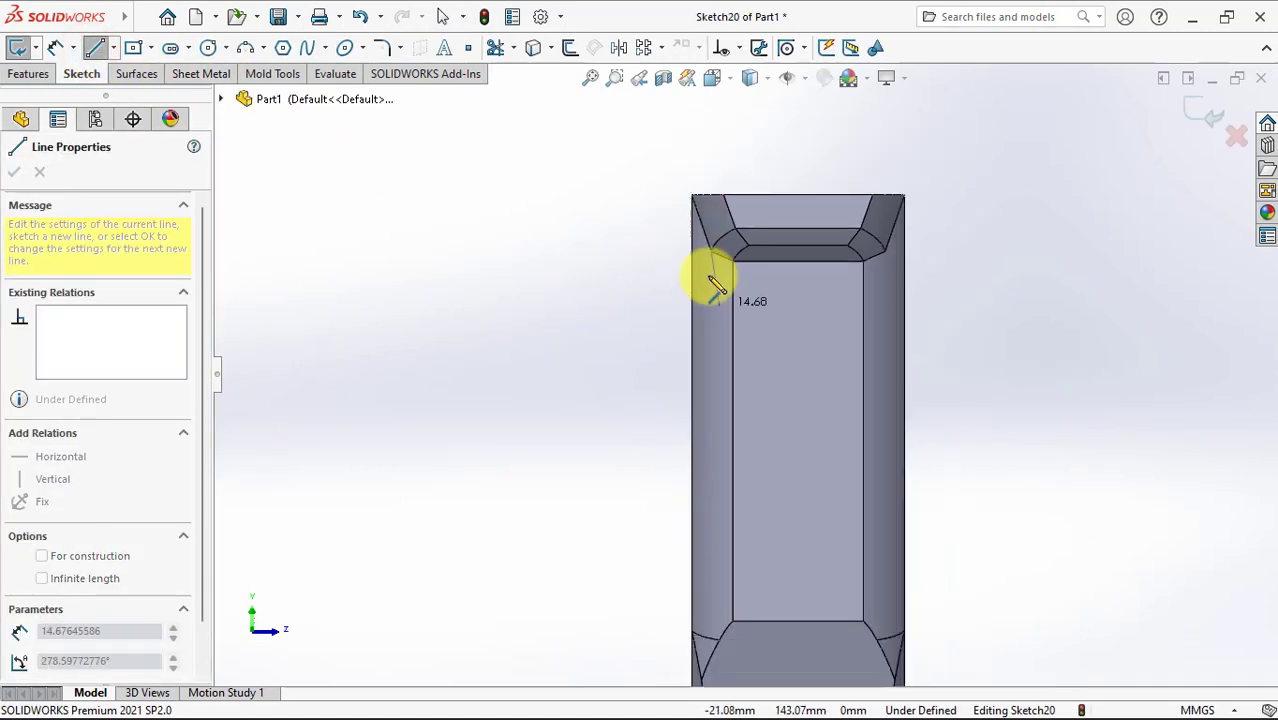
pyautogui.click(732, 621)
pyautogui.click(760, 263)
pyautogui.rightClick(764, 268)
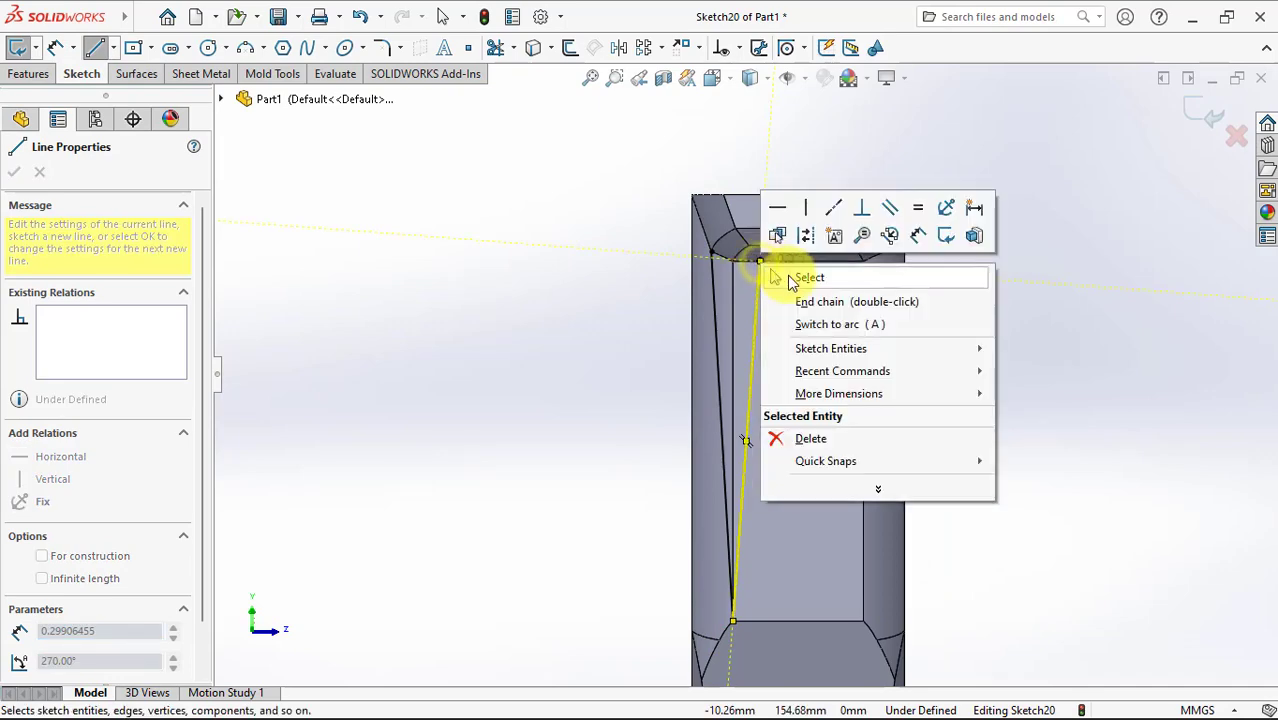
pyautogui.click(787, 277)
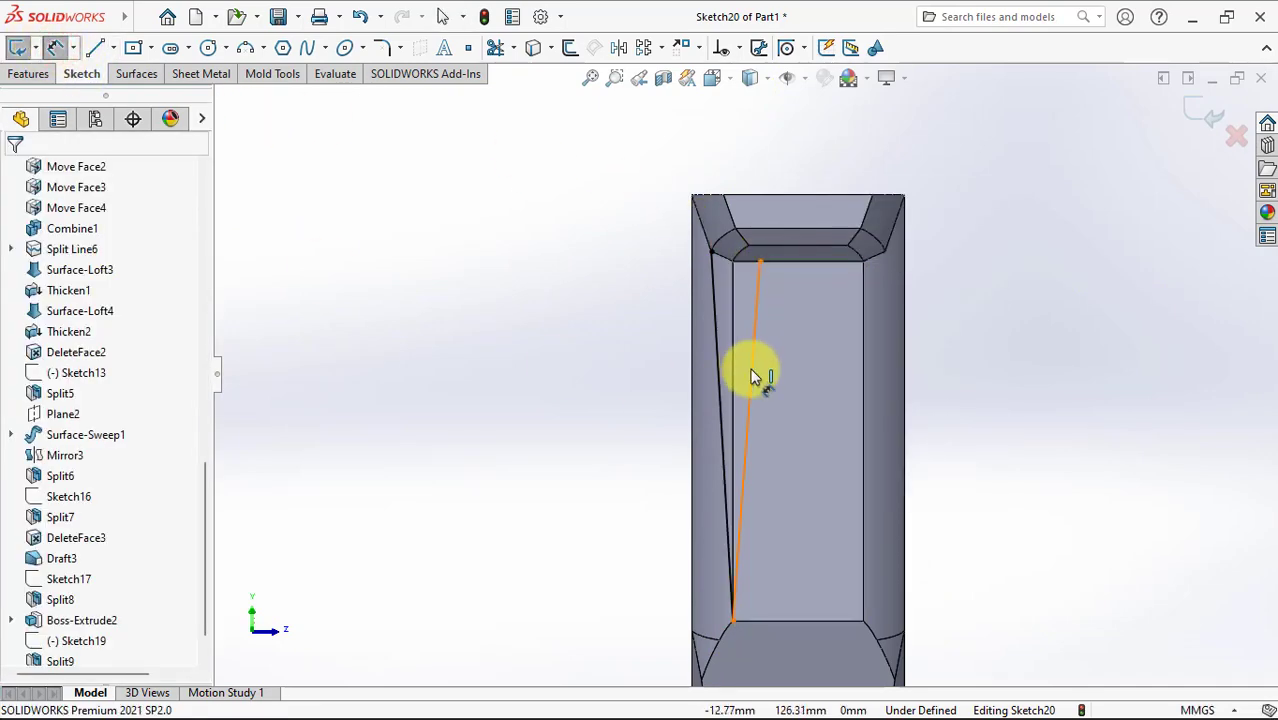
# Step: Dimension the slanted line at a 4° angle
pyautogui.click(737, 335)
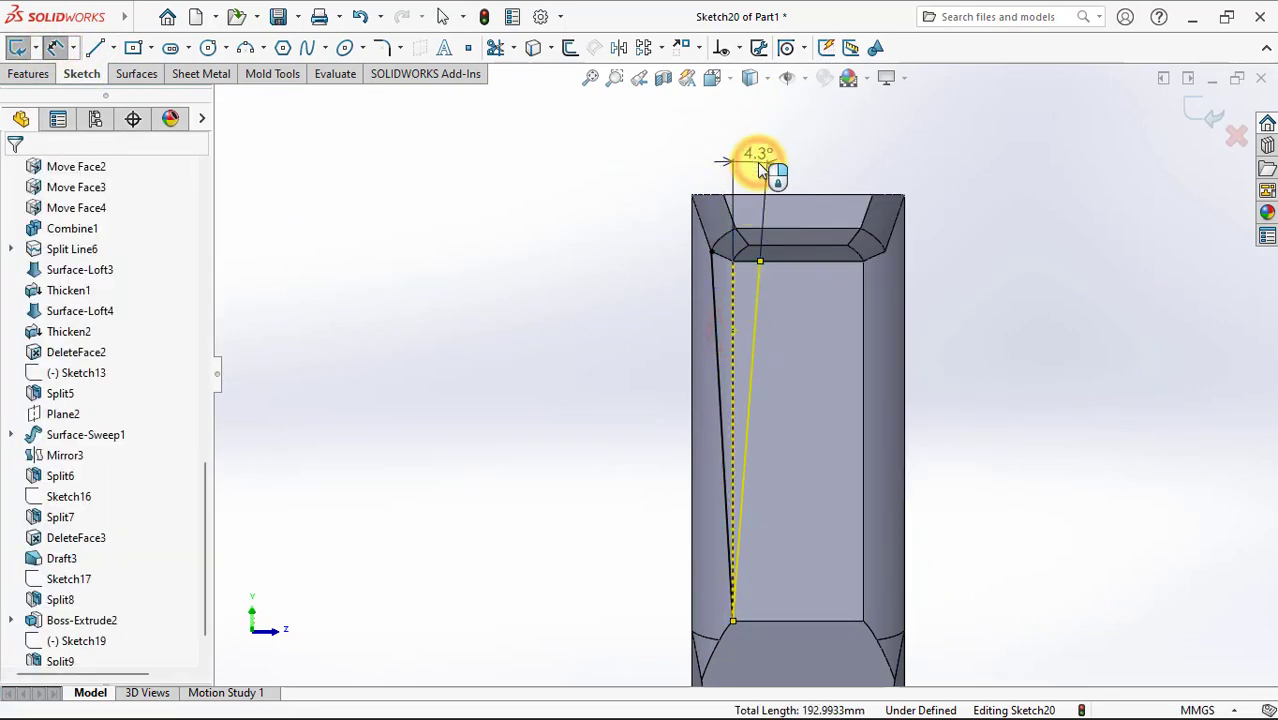
pyautogui.click(760, 170)
pyautogui.write('4')
pyautogui.click(676, 136)
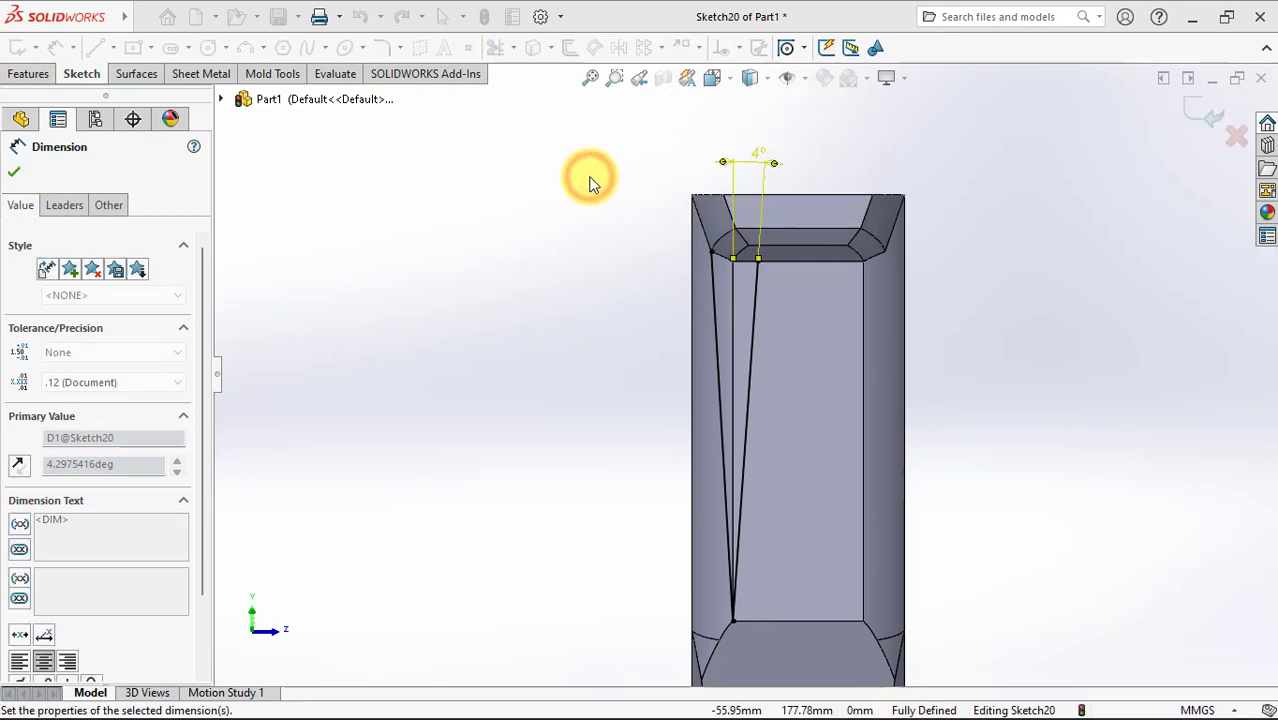
pyautogui.click(590, 183)
pyautogui.rightClick(592, 183)
pyautogui.click(613, 231)
# Step: Draw a vertical centerline from the bottom edge midpoint to the top edge
pyautogui.click(113, 52)
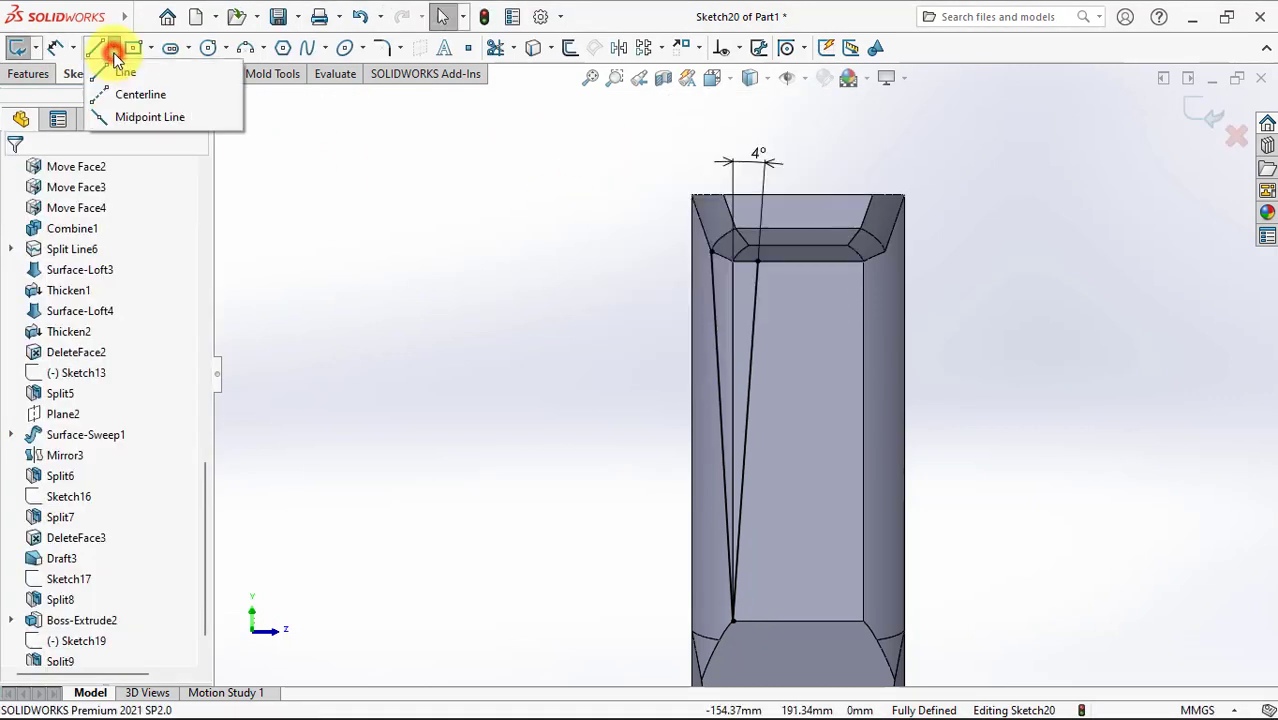
pyautogui.click(138, 94)
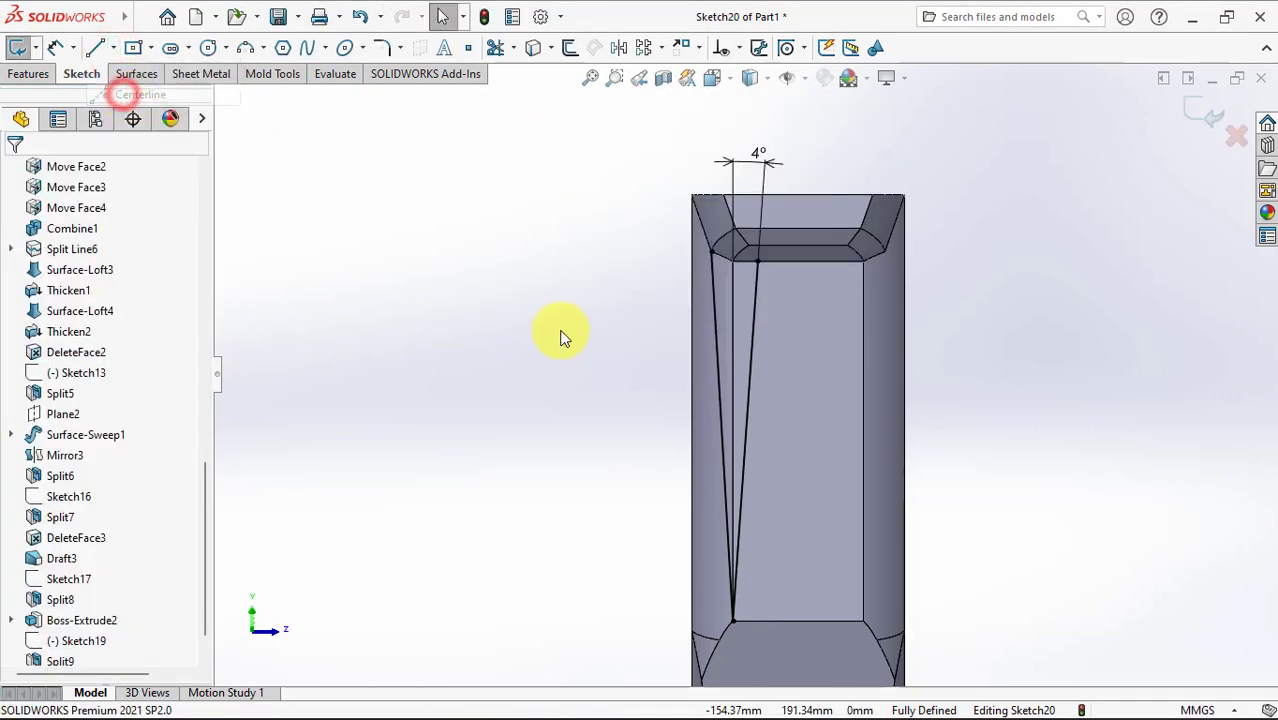
pyautogui.click(797, 621)
pyautogui.click(797, 261)
pyautogui.rightClick(799, 260)
pyautogui.click(847, 271)
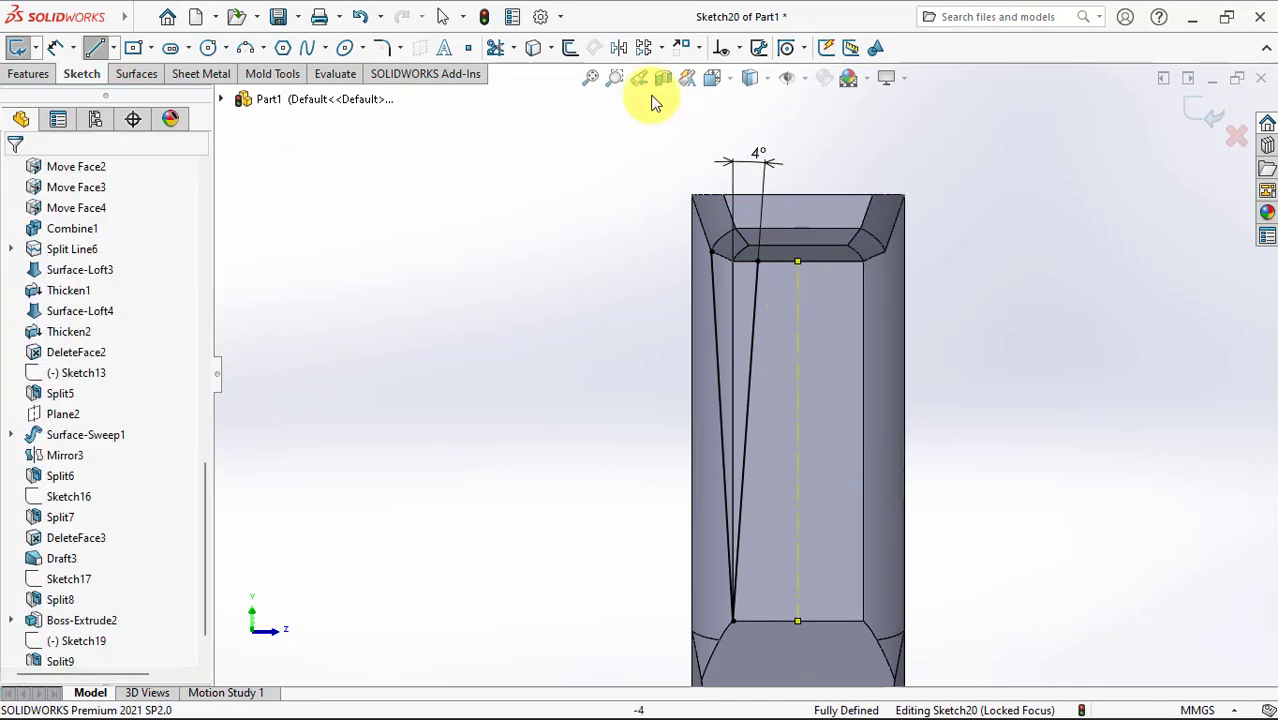
# Step: Mirror both slanted lines about the vertical centerline
pyautogui.click(618, 47)
pyautogui.moveTo(714, 426); pyautogui.dragTo(688, 420)
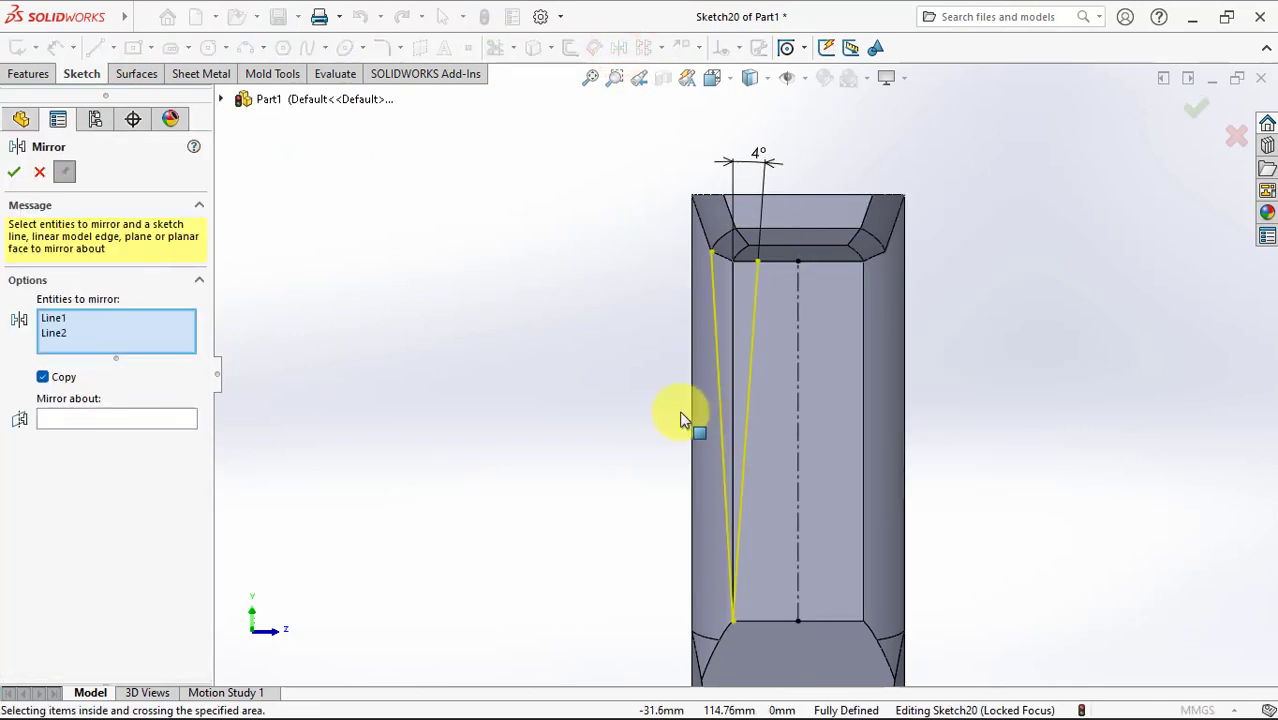
pyautogui.click(797, 441)
pyautogui.rightClick(798, 442)
pyautogui.click(13, 172)
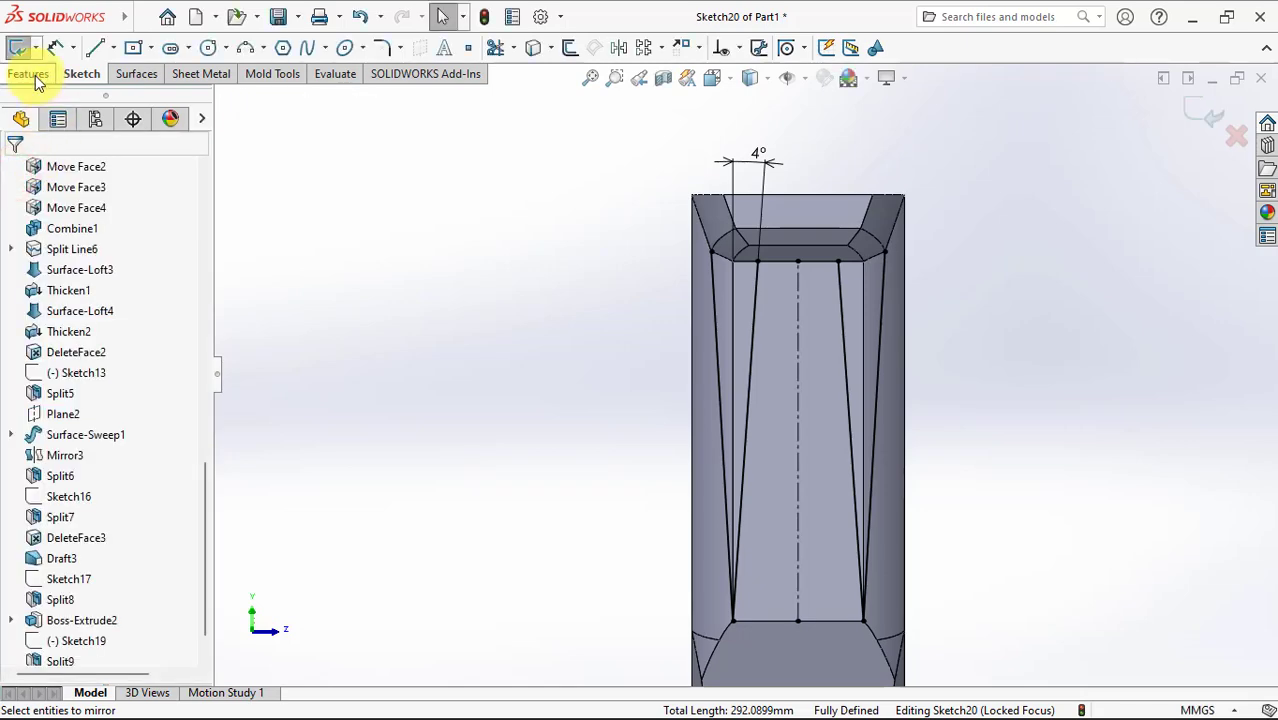
pyautogui.click(29, 74)
# Step: Create a projection Split Line with Sketch20 across three pocket faces
pyautogui.click(676, 48)
pyautogui.click(685, 74)
pyautogui.click(702, 465)
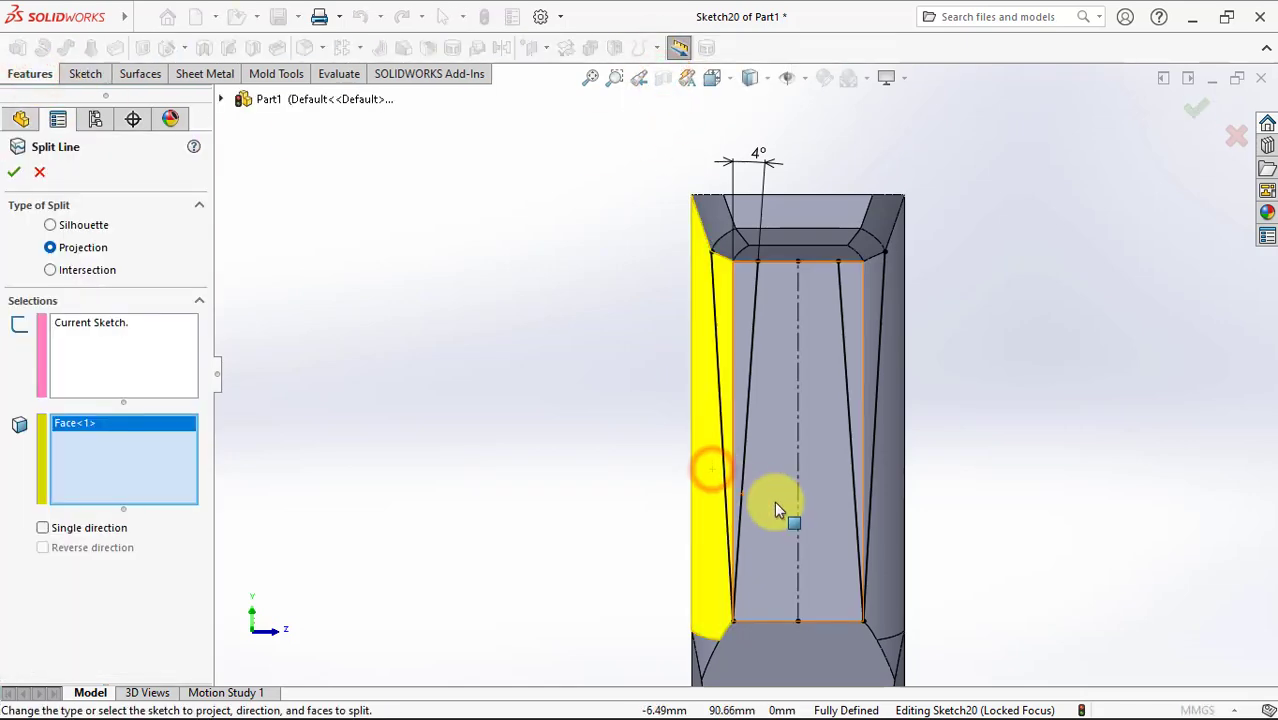
pyautogui.click(776, 505)
pyautogui.click(890, 400)
pyautogui.moveTo(901, 448); pyautogui.dragTo(948, 363, button='middle')
pyautogui.click(1197, 107)
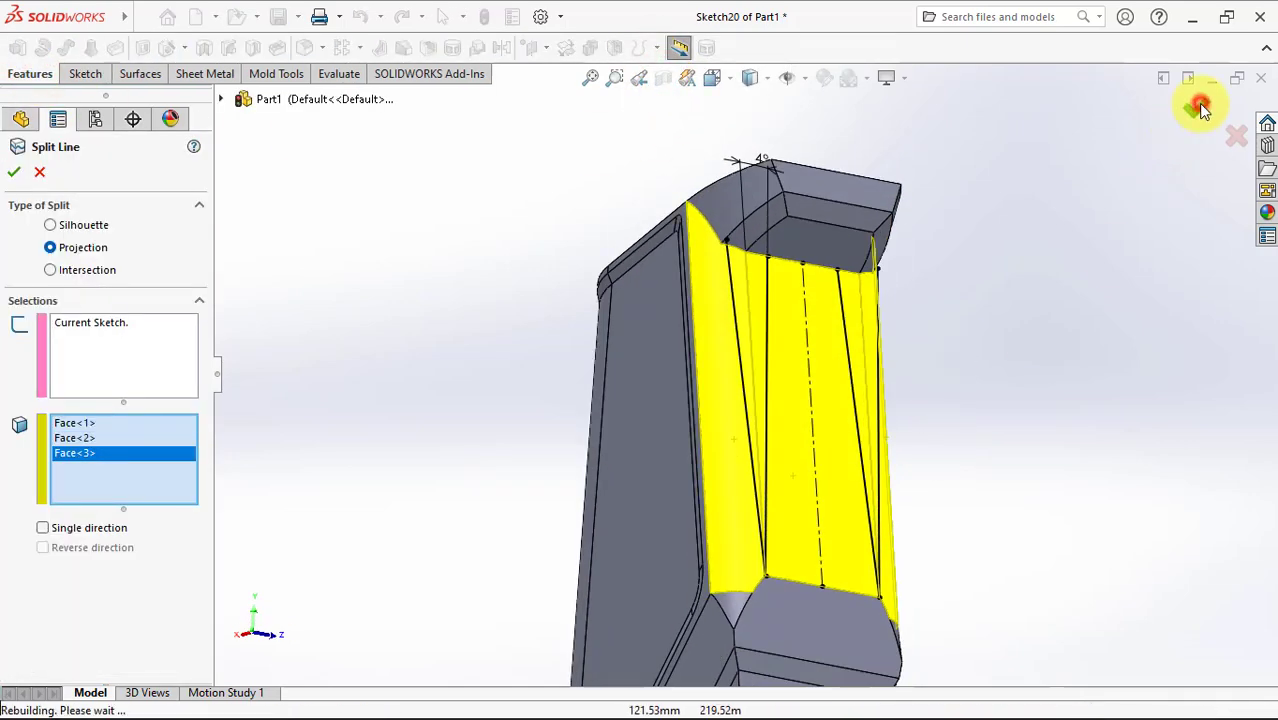
pyautogui.click(1155, 244)
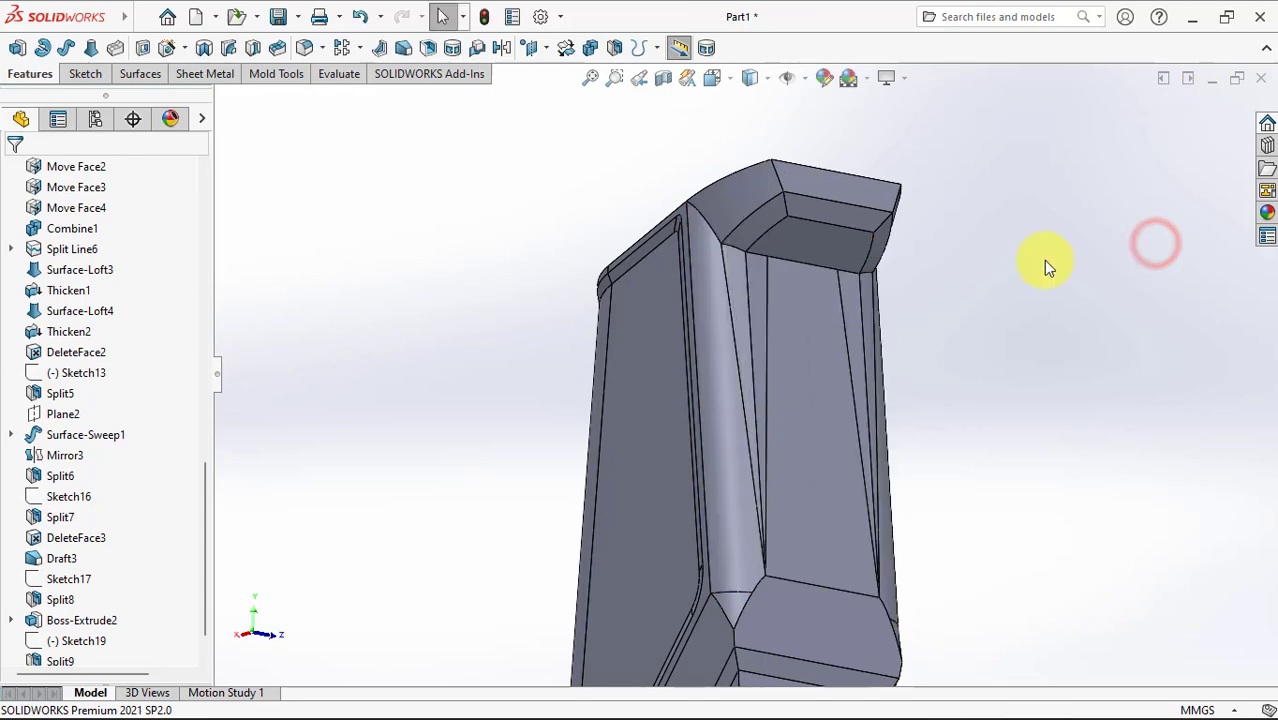
# Step: Delete the four tapered strip faces with Delete Face (Delete option)
pyautogui.click(145, 75)
pyautogui.click(329, 49)
pyautogui.click(40, 323)
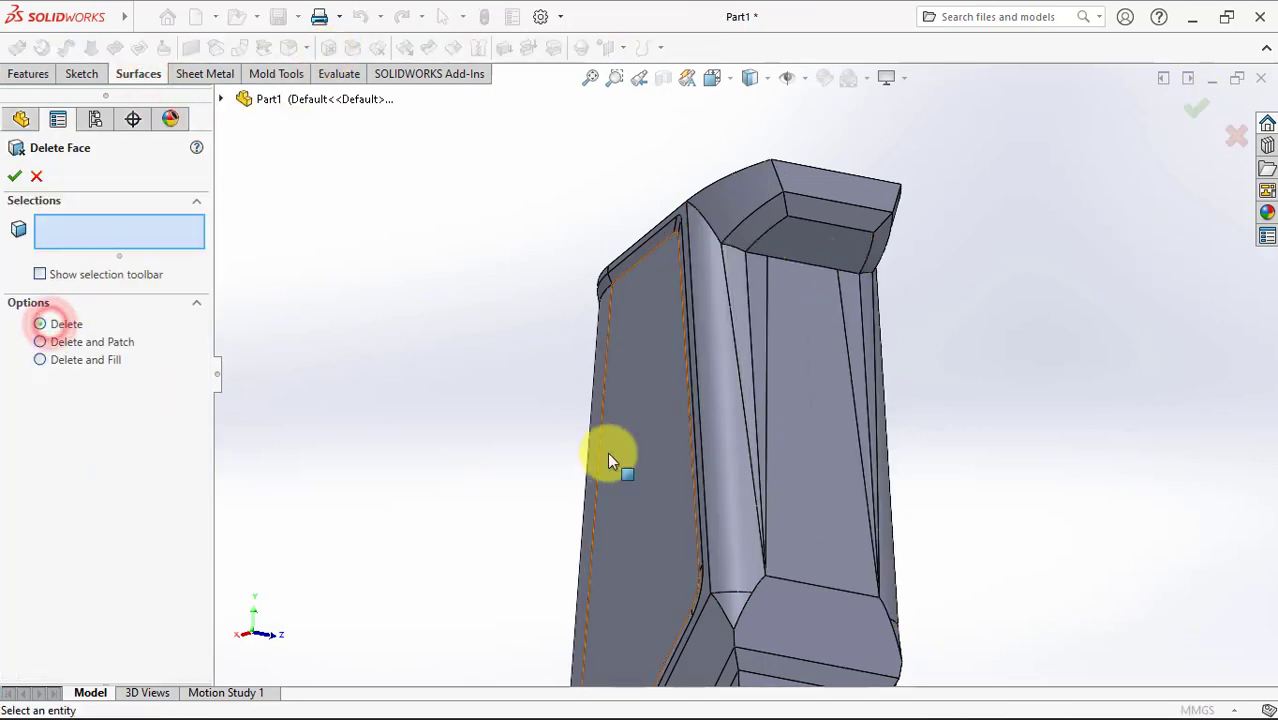
pyautogui.click(745, 276)
pyautogui.click(776, 291)
pyautogui.scroll(-3, 790, 303)
pyautogui.click(803, 314)
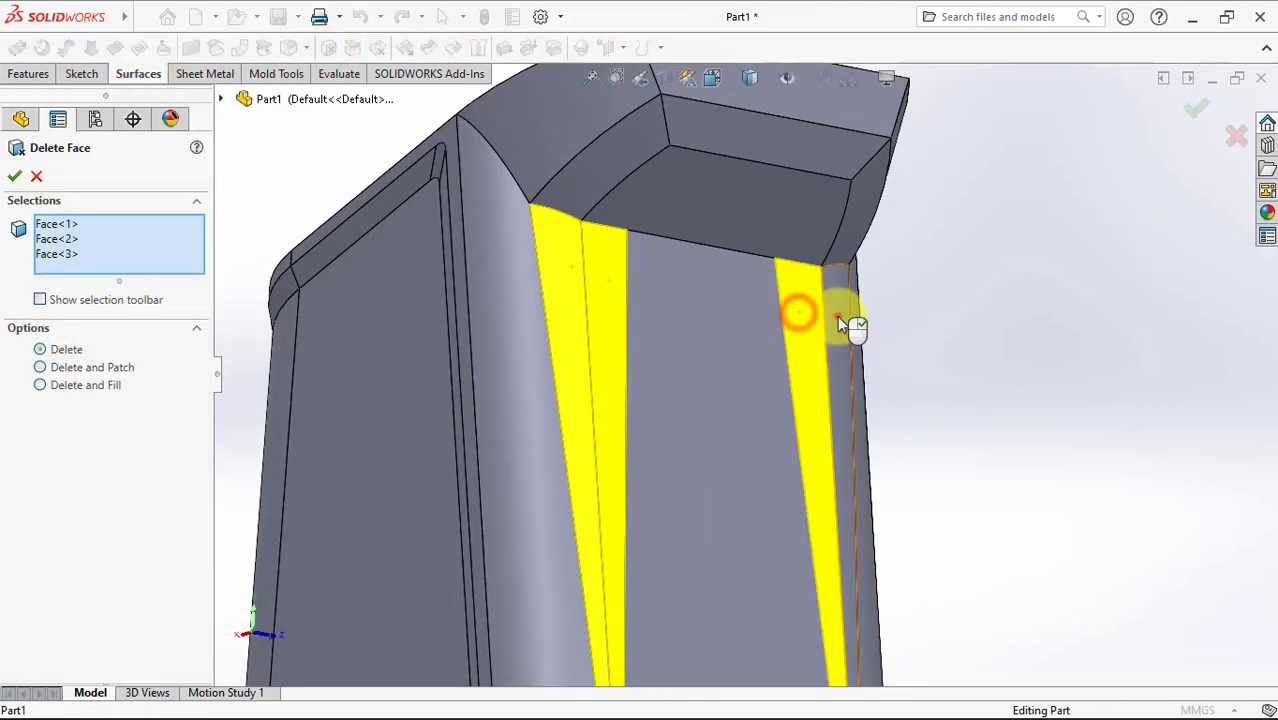
pyautogui.click(837, 316)
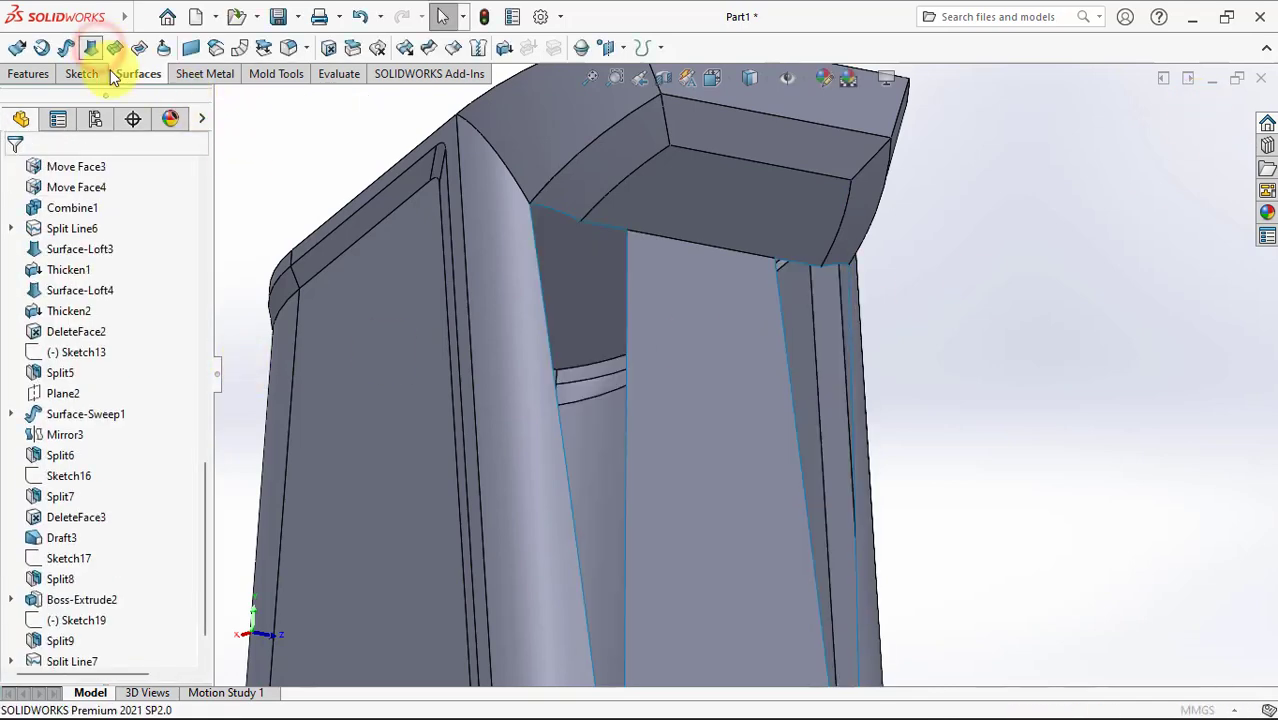
# Step: Create a lofted surface between two edges spanning the deleted tapered strip
pyautogui.click(543, 301)
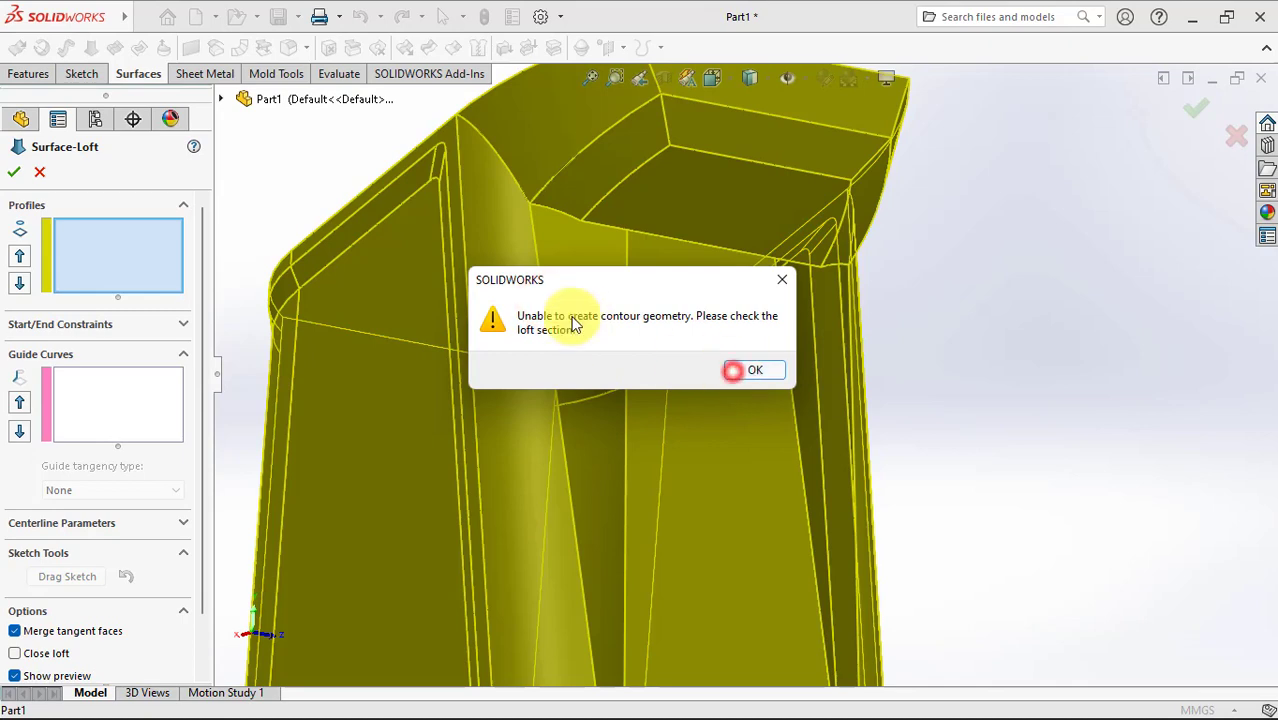
pyautogui.click(755, 370)
pyautogui.click(543, 307)
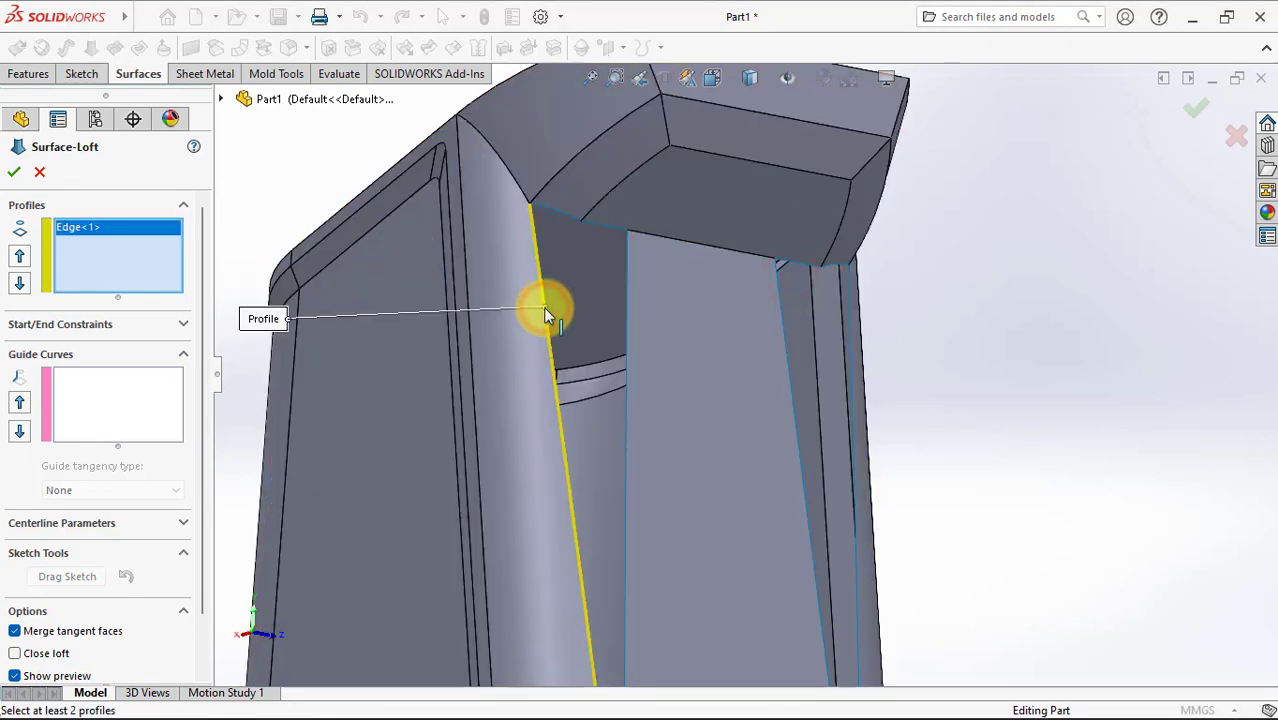
pyautogui.click(648, 333)
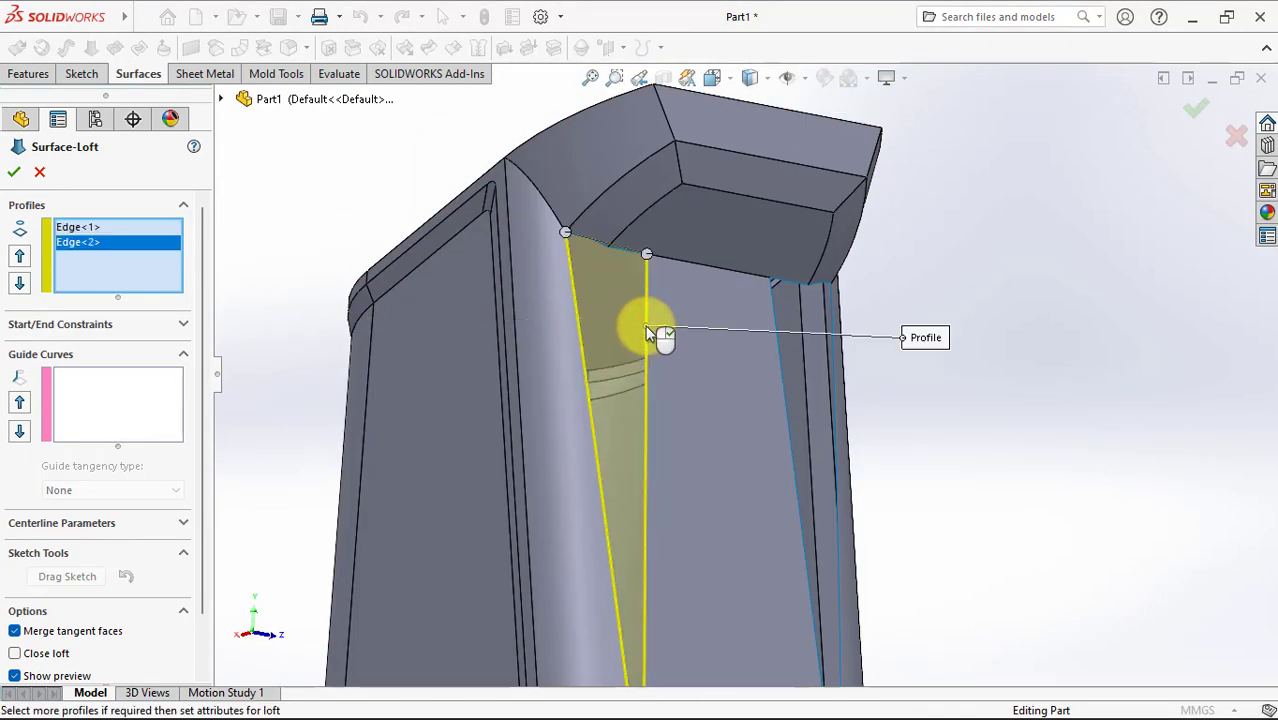
pyautogui.scroll(3, 720, 360)
pyautogui.click(22, 174)
pyautogui.scroll(-2, 688, 321)
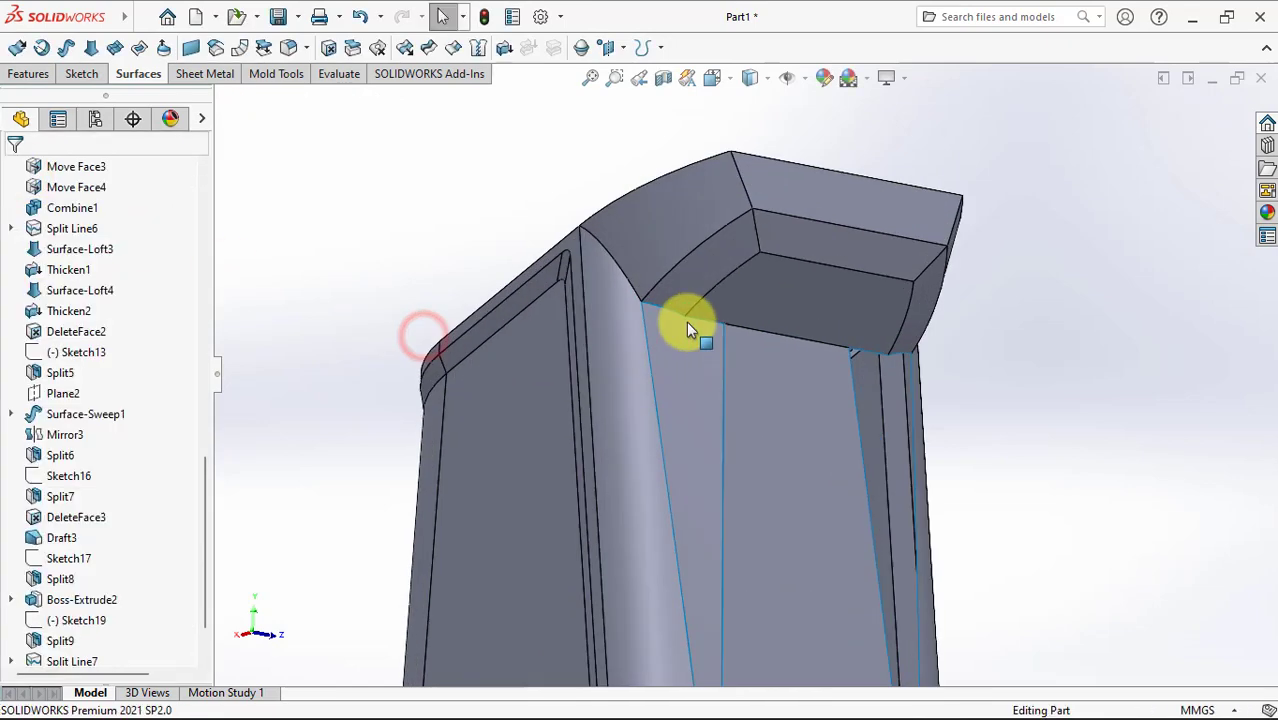
pyautogui.scroll(-3, 688, 321)
pyautogui.scroll(-3, 721, 328)
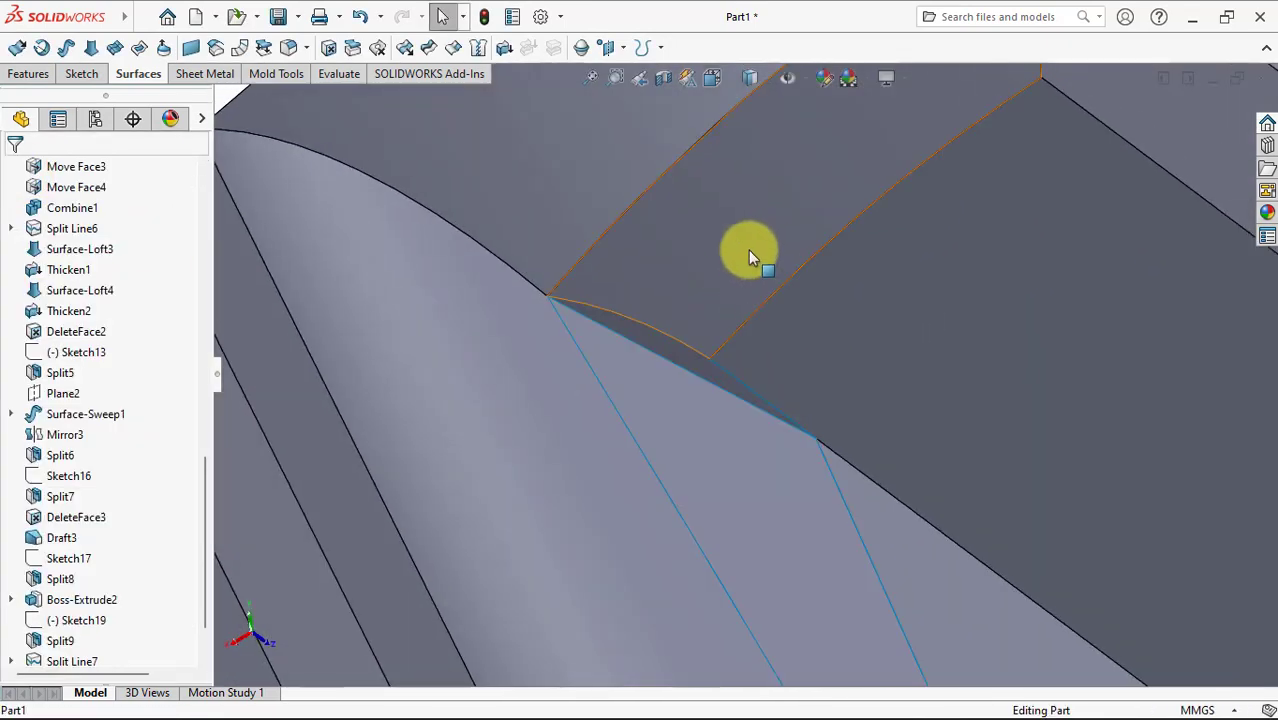
# Step: Patch the small top-corner gap with a filled surface bounded by its three edges
pyautogui.click(143, 50)
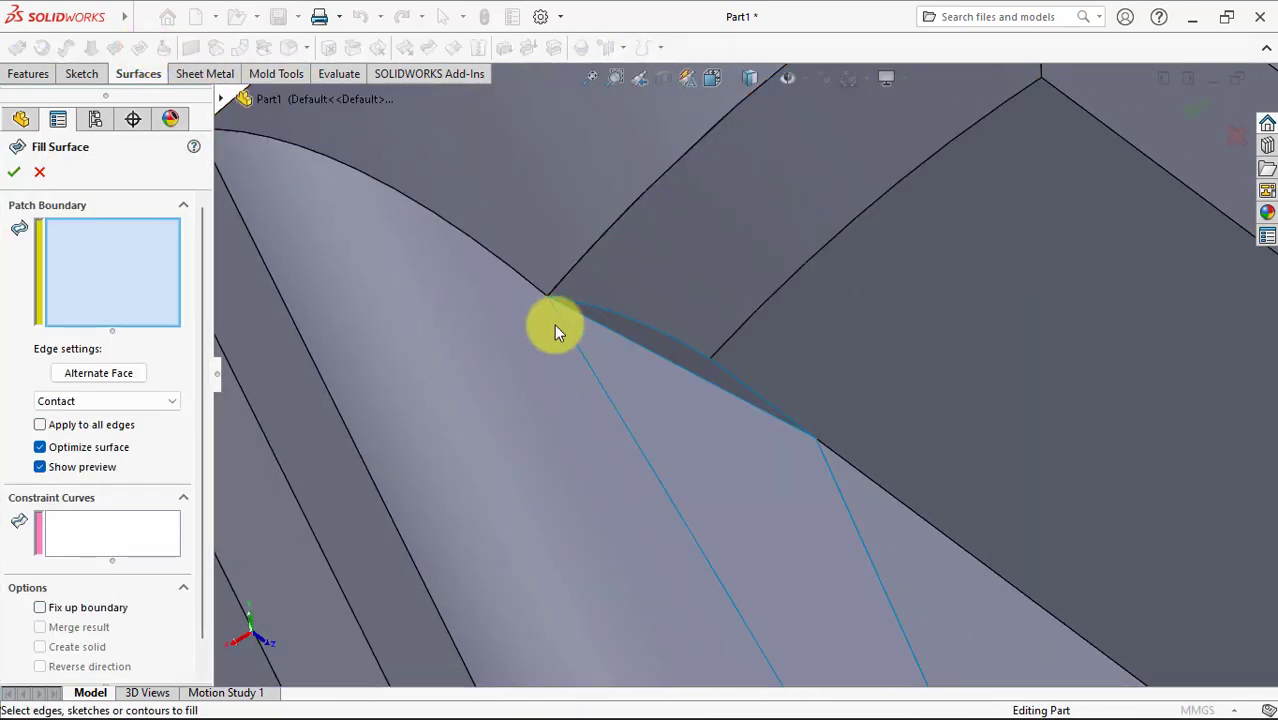
pyautogui.click(626, 342)
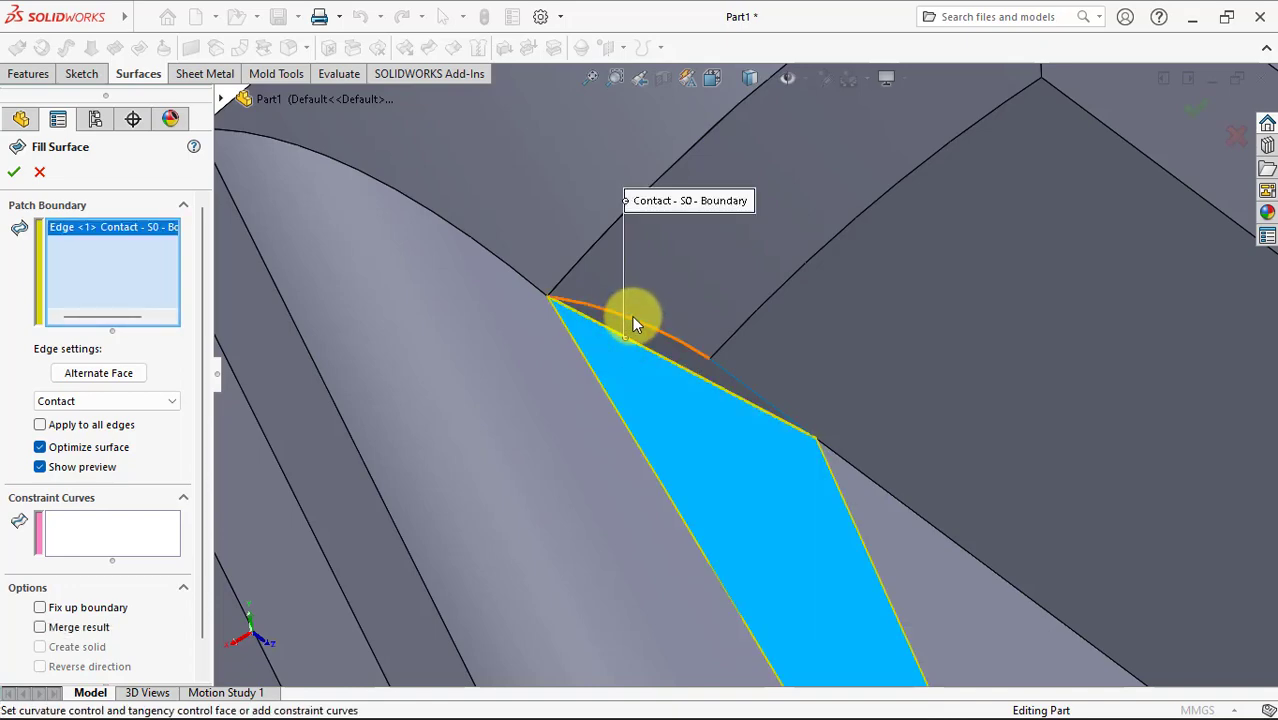
pyautogui.click(632, 325)
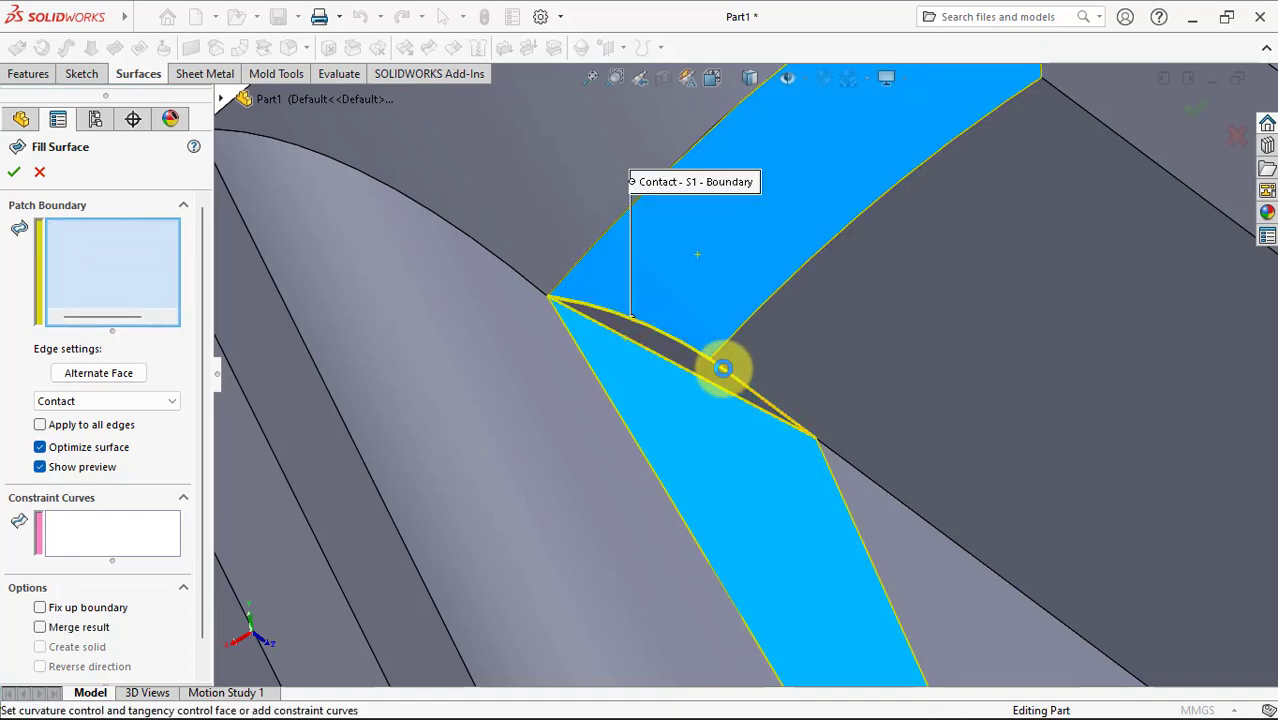
pyautogui.click(722, 368)
pyautogui.scroll(4, 725, 370)
pyautogui.click(14, 172)
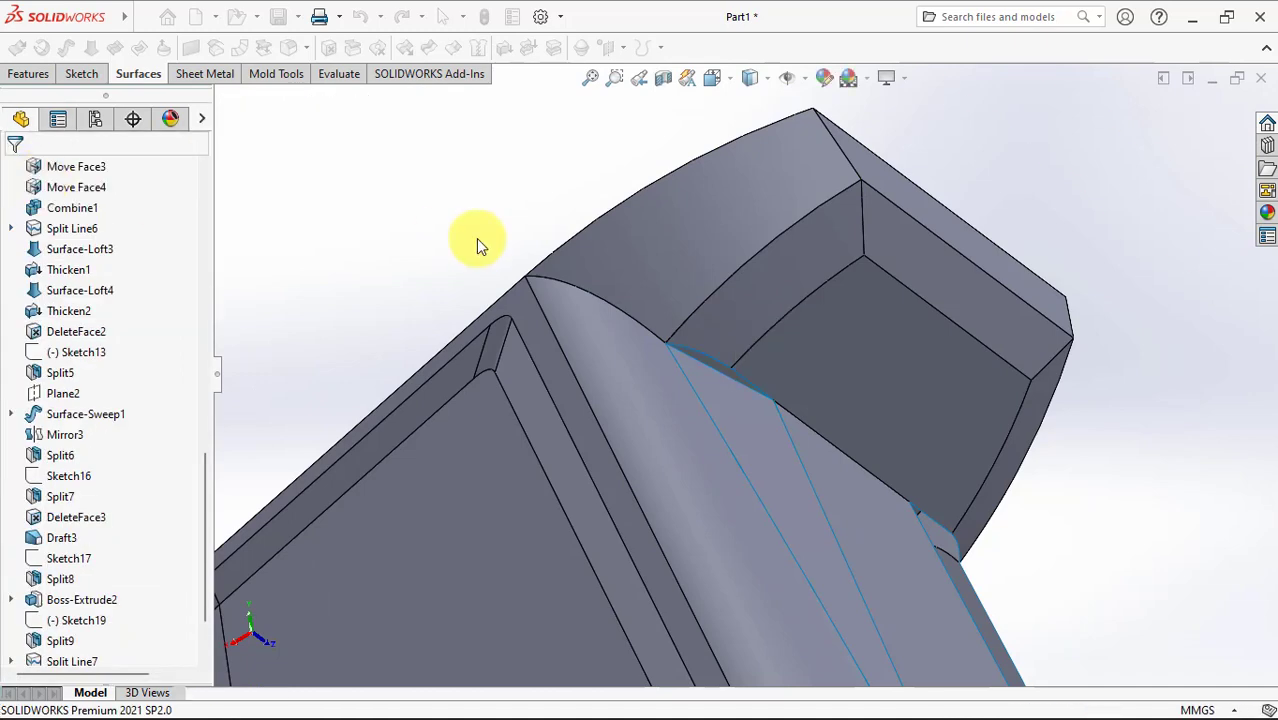
pyautogui.scroll(5, 480, 240)
# Step: Mirror the lofted surface and fill surface about the Front Plane
pyautogui.moveTo(198, 487); pyautogui.dragTo(229, 257)
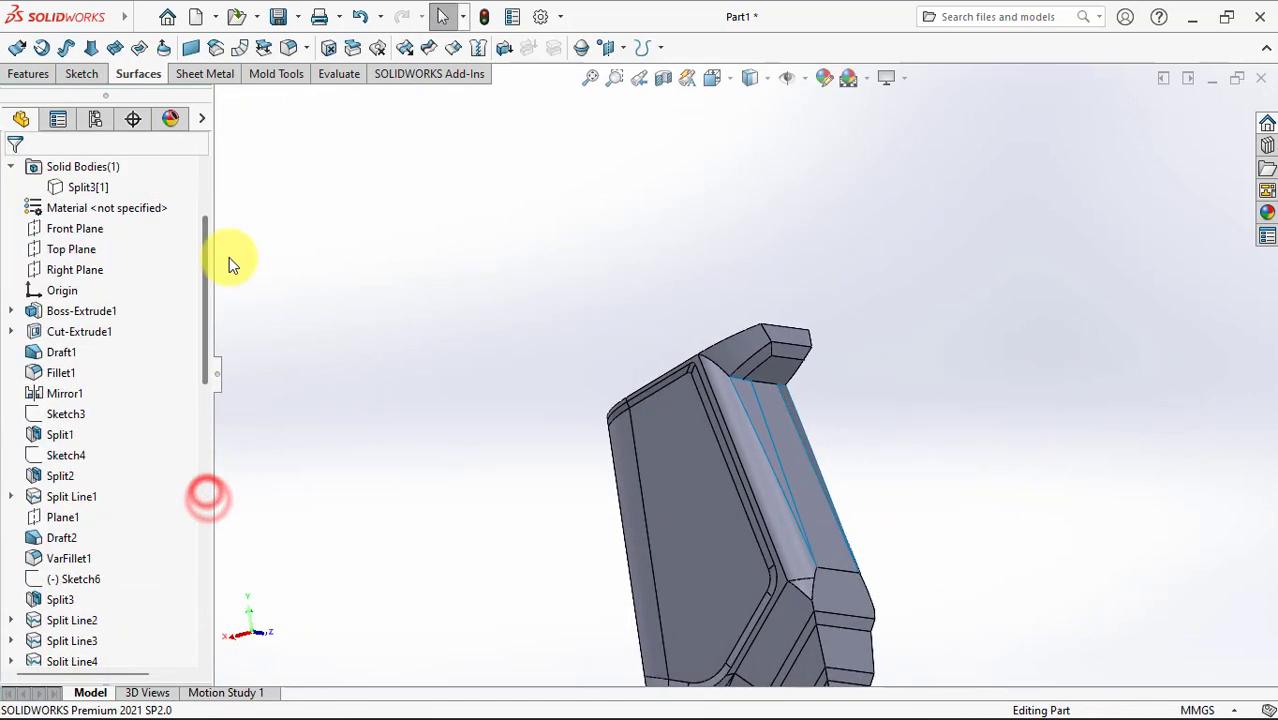
pyautogui.click(100, 332)
pyautogui.click(40, 80)
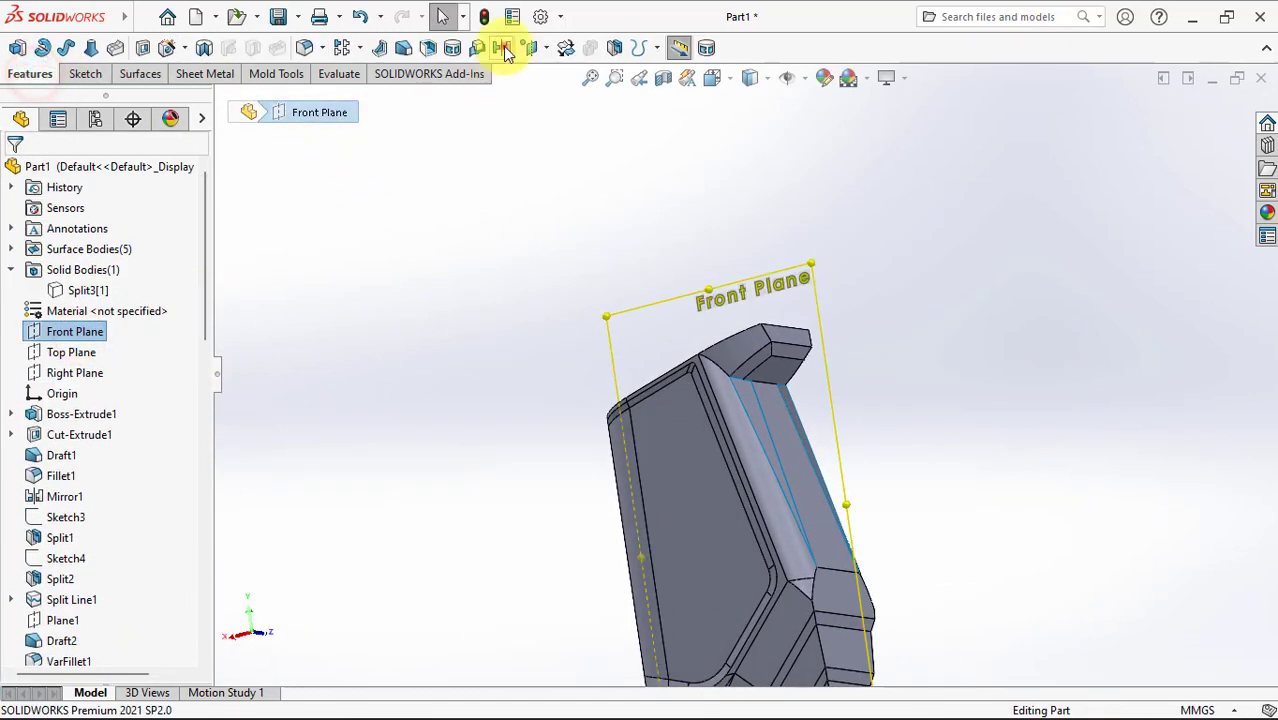
pyautogui.click(503, 49)
pyautogui.click(146, 370)
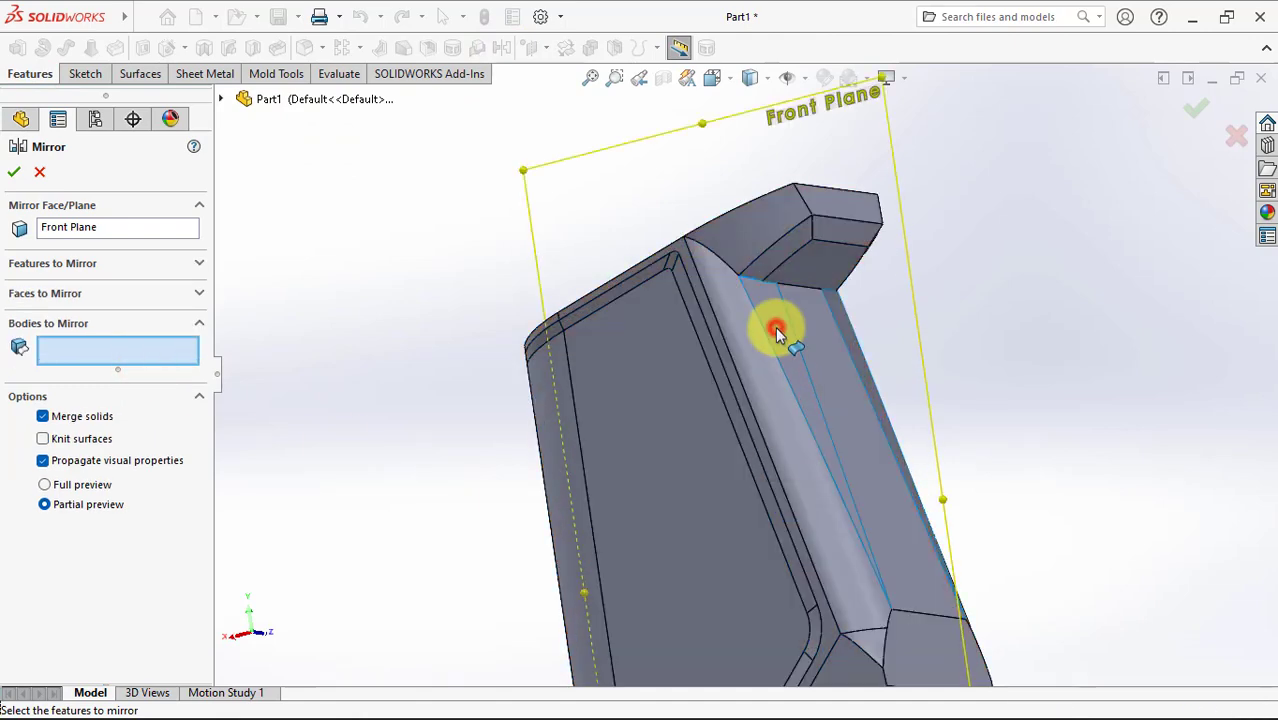
pyautogui.click(770, 328)
pyautogui.scroll(-3, 770, 300)
pyautogui.scroll(-3, 740, 305)
pyautogui.click(732, 304)
pyautogui.scroll(5, 720, 301)
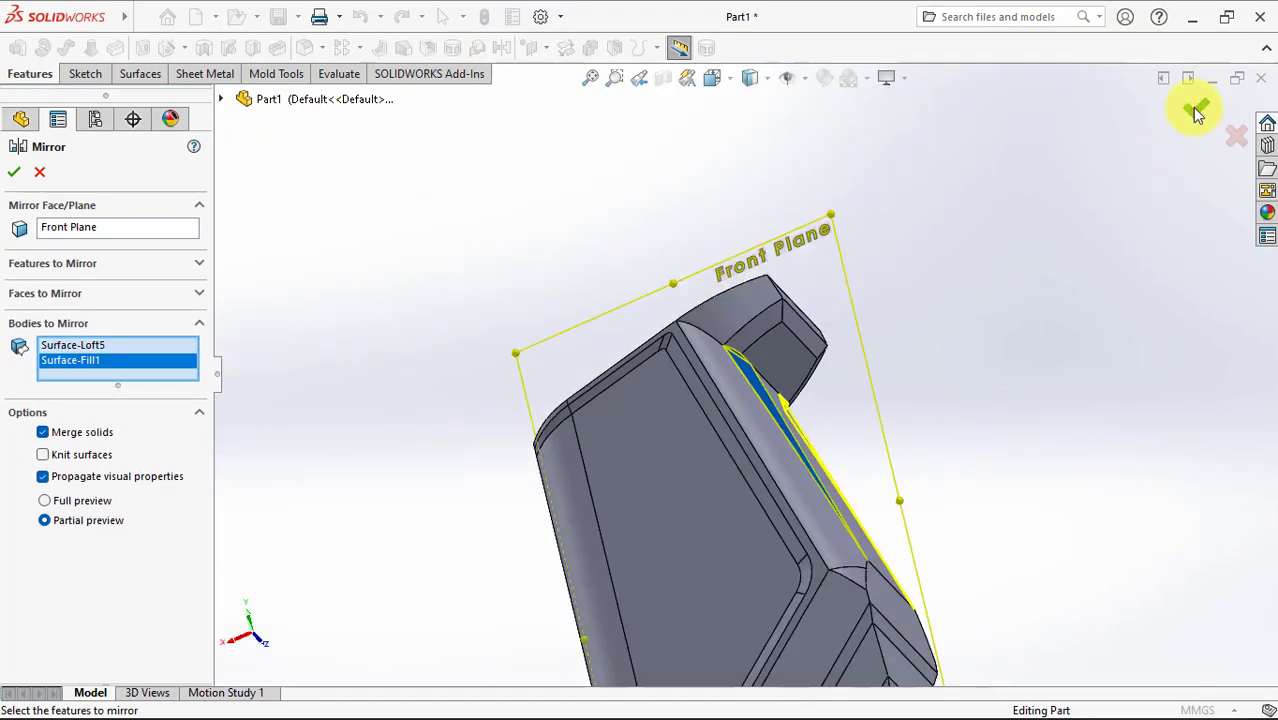
pyautogui.click(1197, 110)
# Step: Knit the main, lofted, fill and two mirrored surfaces into a solid
pyautogui.click(147, 74)
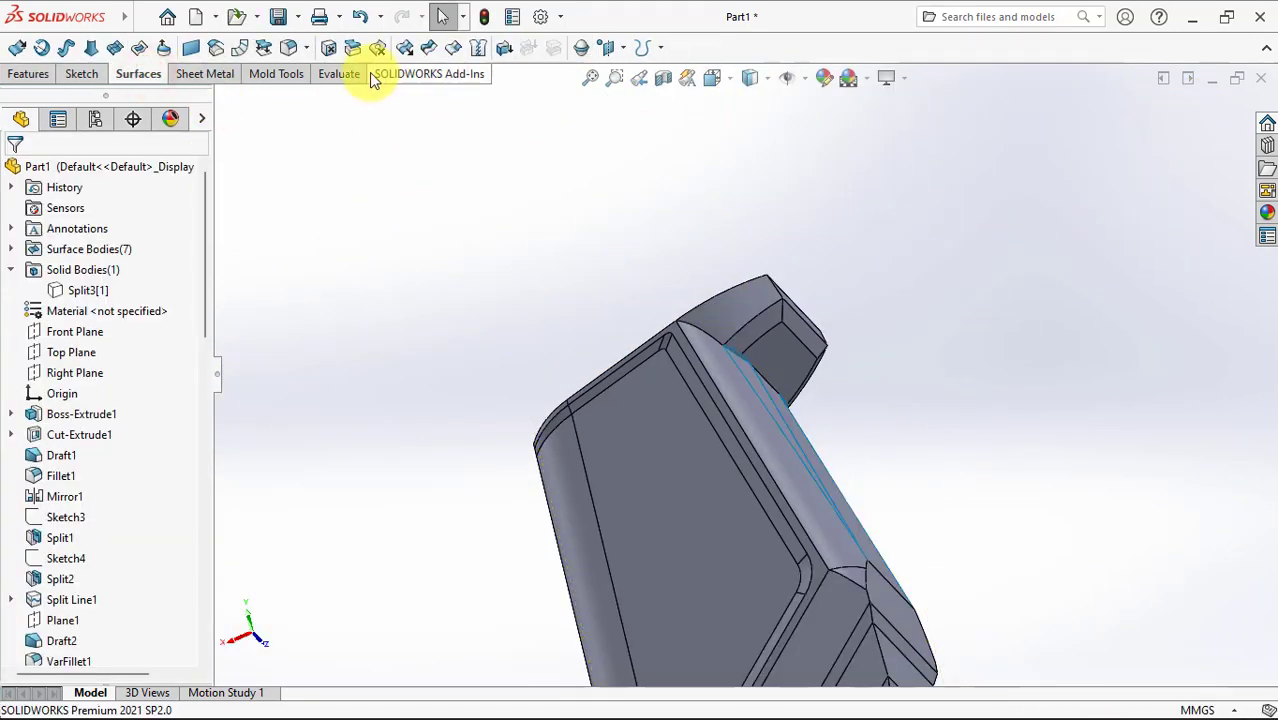
pyautogui.click(482, 50)
pyautogui.click(42, 315)
pyautogui.click(693, 456)
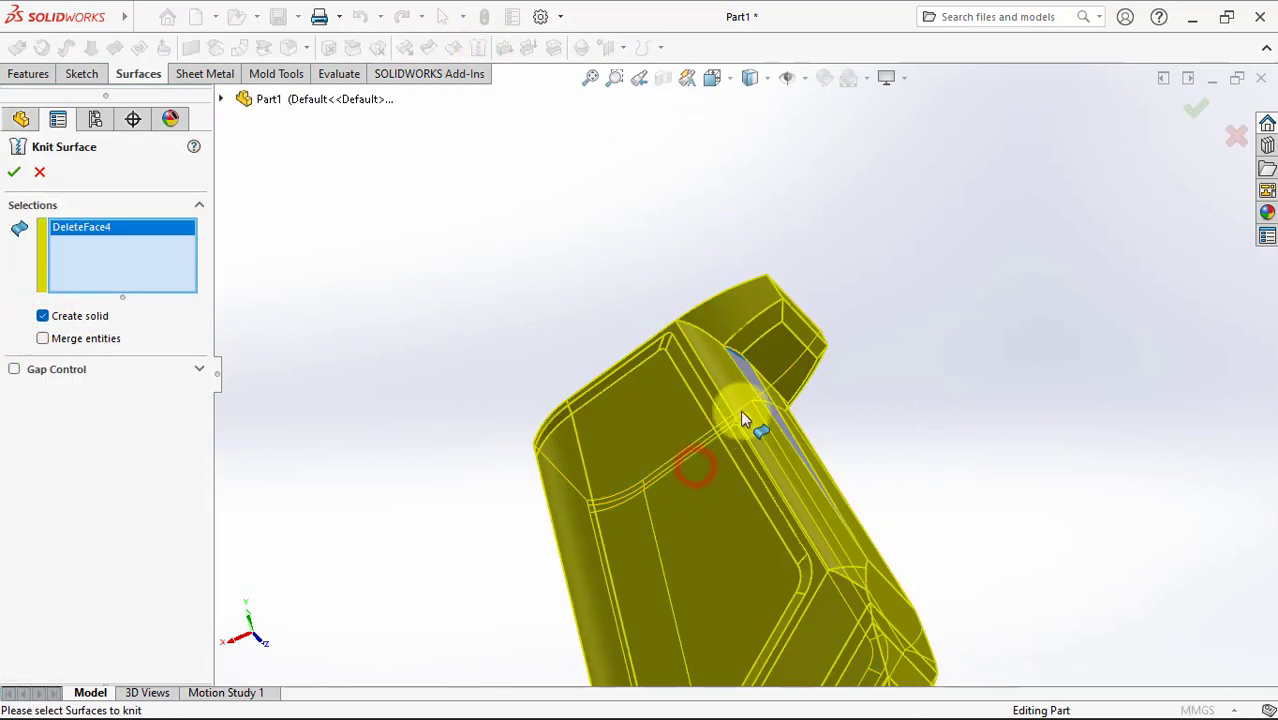
pyautogui.scroll(-2, 760, 390)
pyautogui.click(773, 358)
pyautogui.moveTo(773, 358); pyautogui.dragTo(793, 354, button='middle')
pyautogui.scroll(-3, 776, 251)
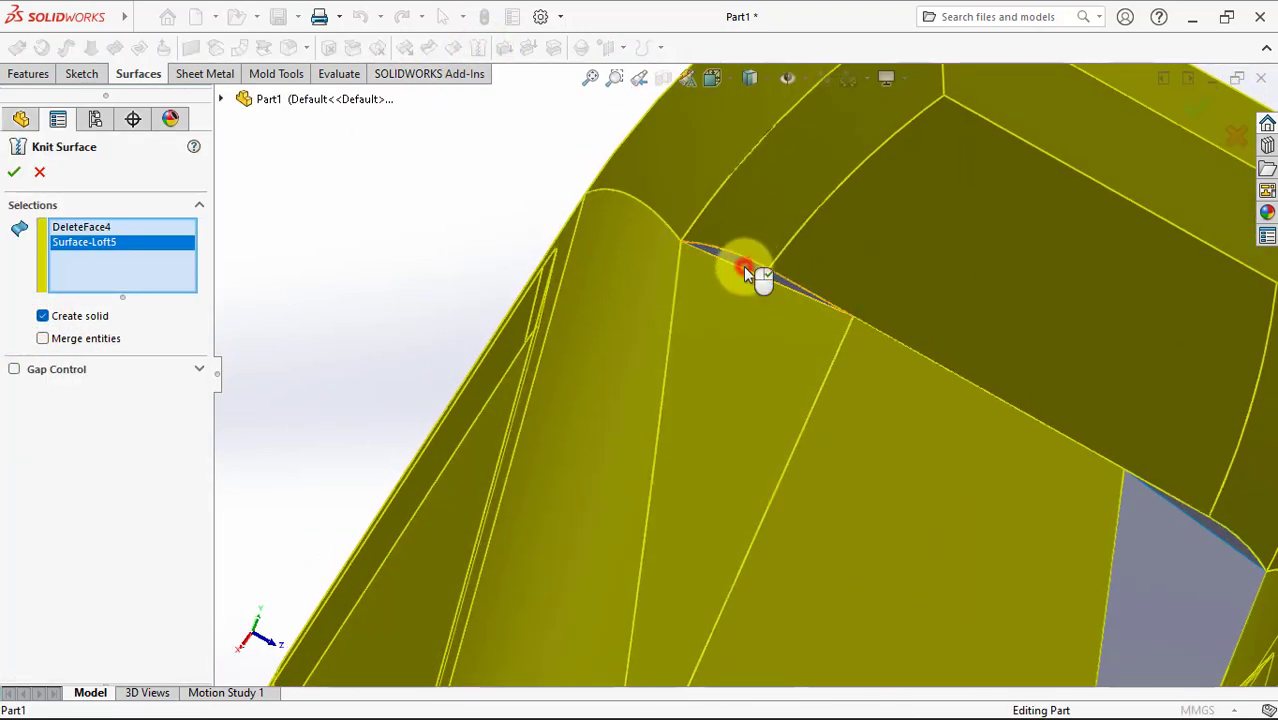
pyautogui.scroll(3, 756, 277)
pyautogui.click(994, 489)
pyautogui.click(995, 490)
pyautogui.scroll(-2, 980, 460)
pyautogui.click(962, 428)
pyautogui.scroll(3, 960, 426)
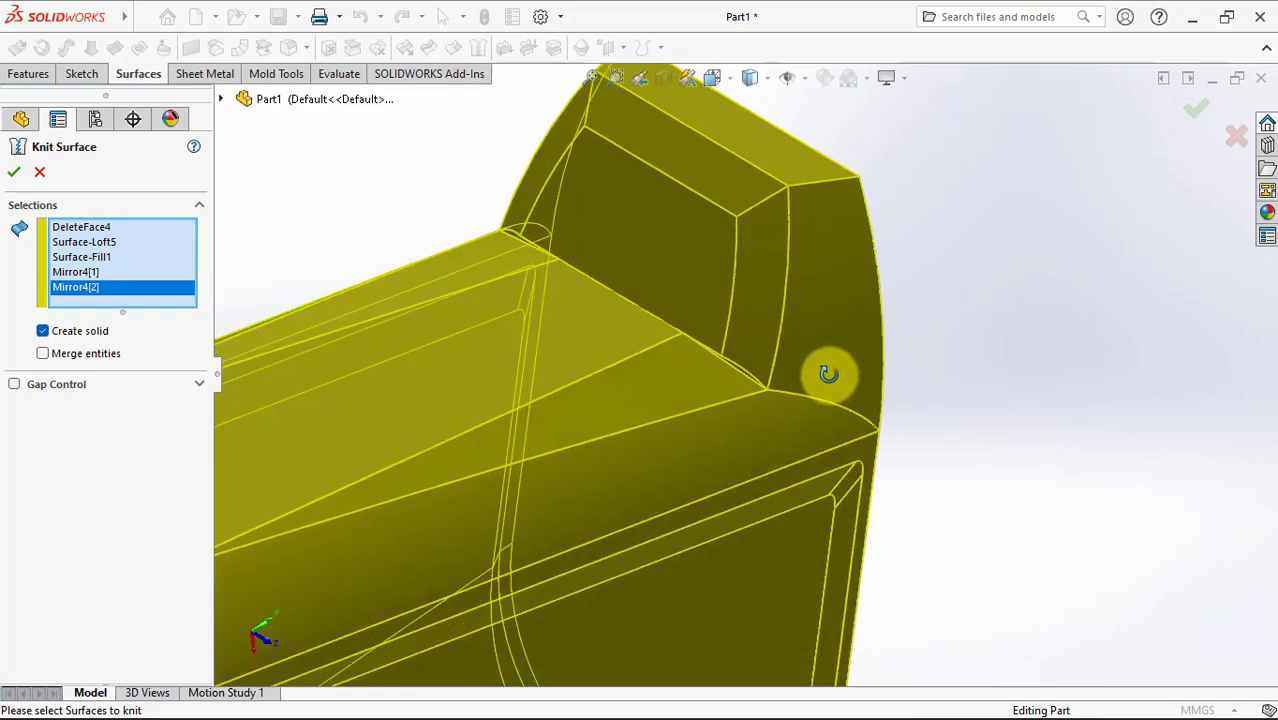
pyautogui.scroll(3, 827, 371)
pyautogui.click(1201, 108)
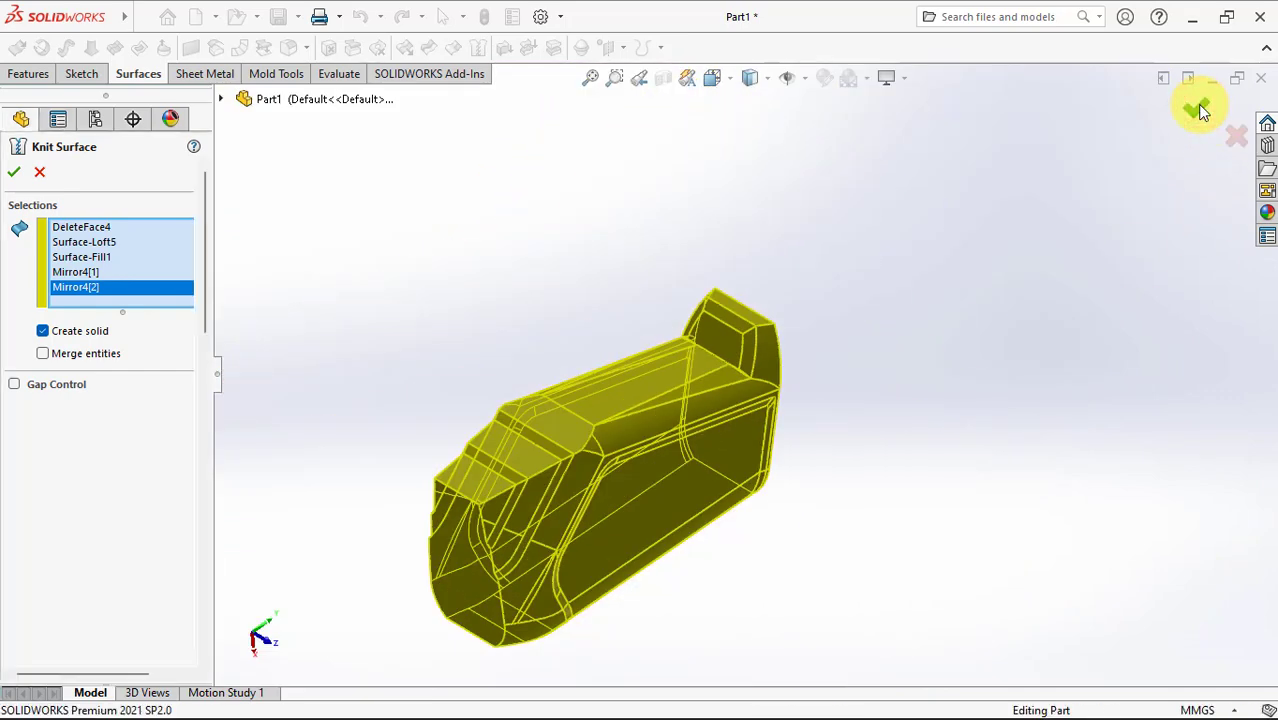
pyautogui.scroll(-3, 735, 381)
pyautogui.scroll(-2, 664, 339)
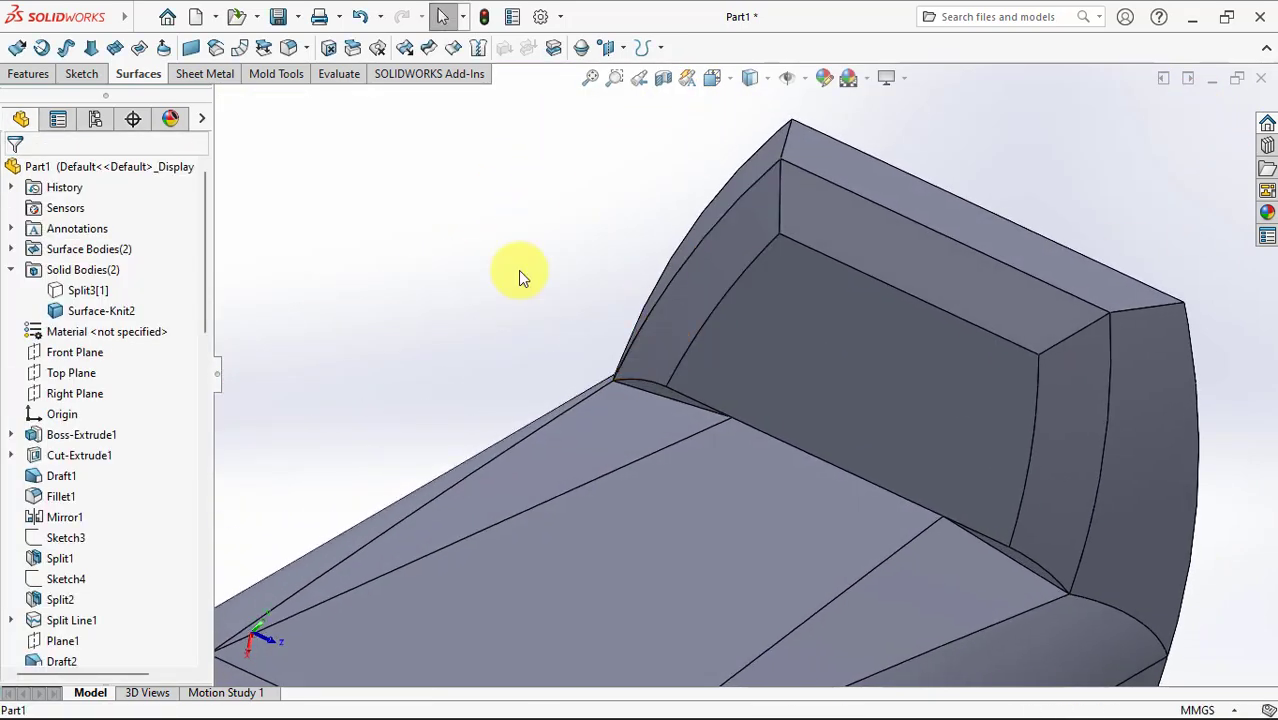
# Step: Delete and patch the two sliver faces with Delete Face
pyautogui.click(330, 49)
pyautogui.scroll(-2, 660, 397)
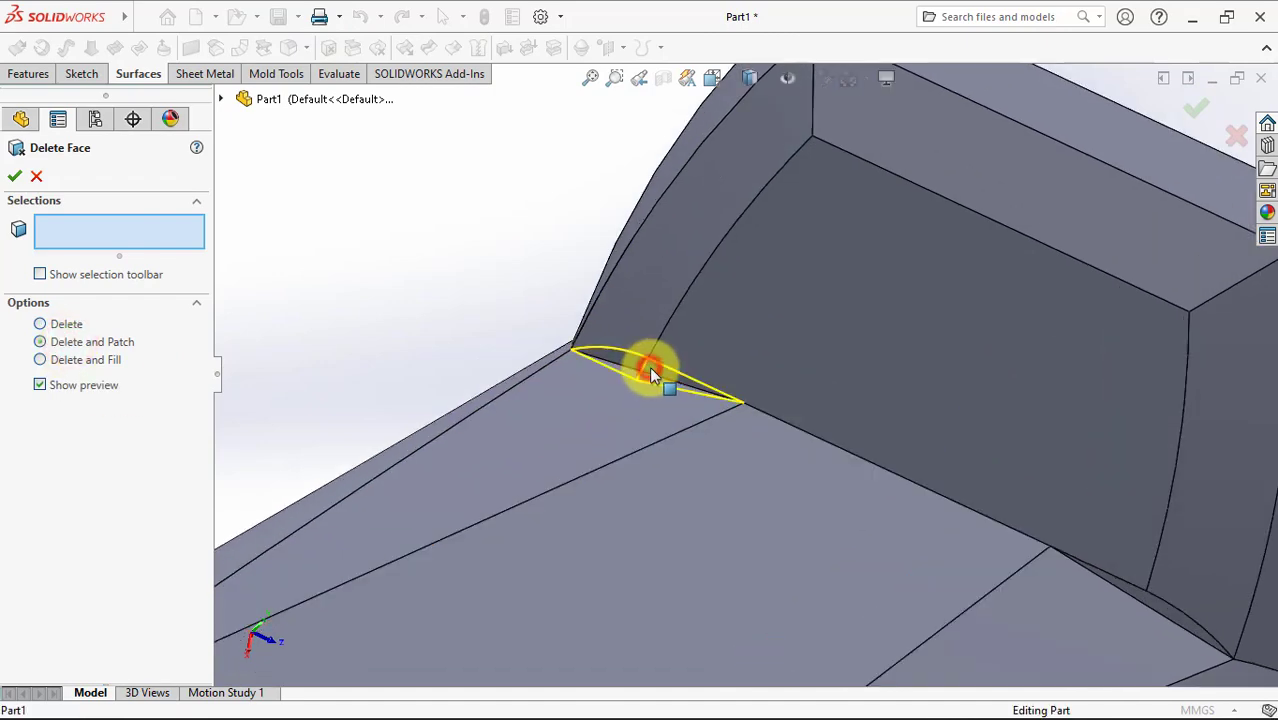
pyautogui.click(651, 373)
pyautogui.scroll(3, 884, 488)
pyautogui.click(895, 439)
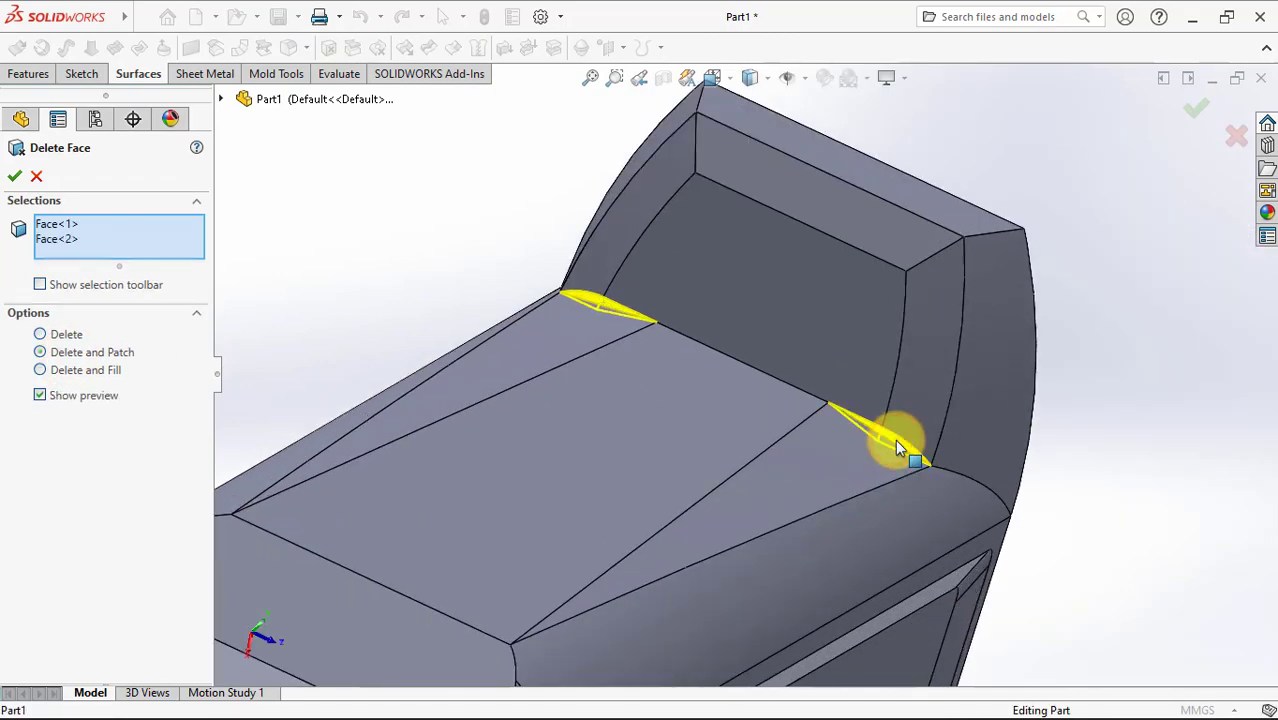
pyautogui.click(1197, 110)
pyautogui.moveTo(1193, 110)
pyautogui.mouseDown(button='middle')
pyautogui.moveTo(1110, 252)
pyautogui.moveTo(764, 500)
pyautogui.moveTo(727, 430)
pyautogui.moveTo(827, 379)
pyautogui.mouseUp(button='middle')
# Step: Start a new sketch on the recessed end face
pyautogui.moveTo(836, 533); pyautogui.dragTo(822, 342, button='middle')
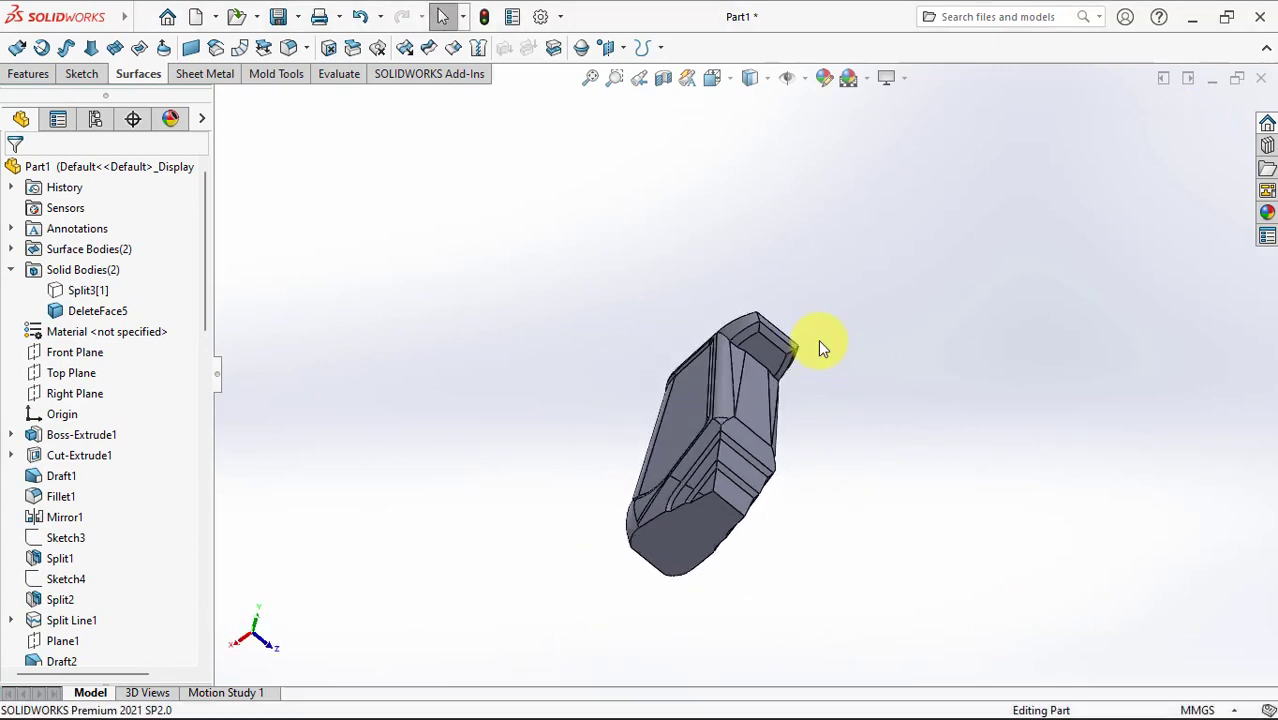
pyautogui.scroll(-2, 707, 376)
pyautogui.click(707, 376)
pyautogui.click(790, 308)
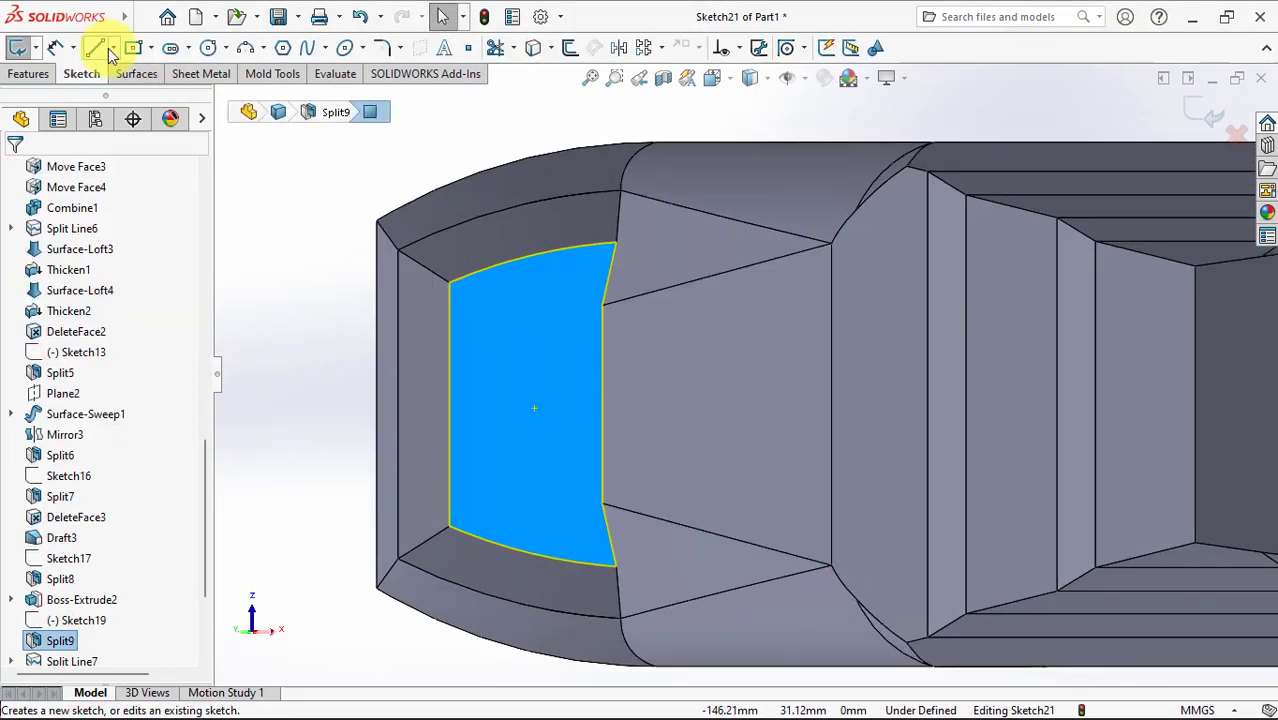
# Step: Draw a horizontal centreline and a construction line tangent to the curved lower edge
pyautogui.click(108, 47)
pyautogui.click(132, 88)
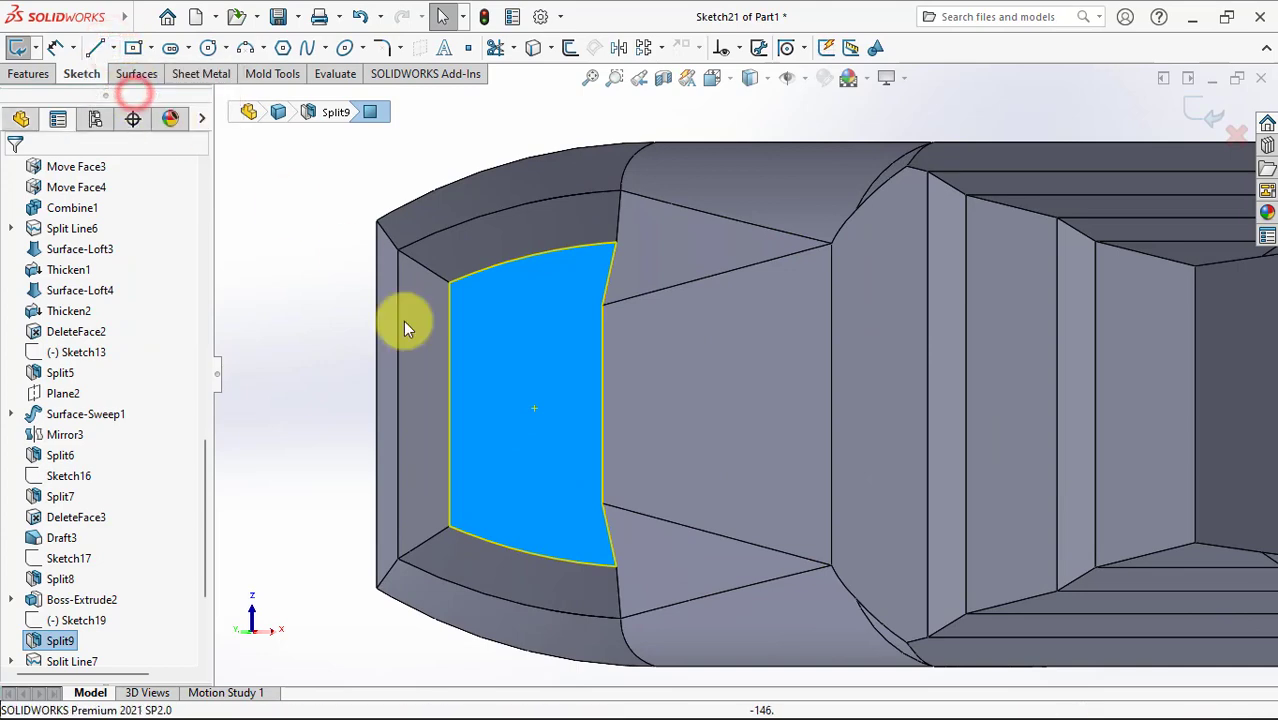
pyautogui.click(449, 405)
pyautogui.click(602, 404)
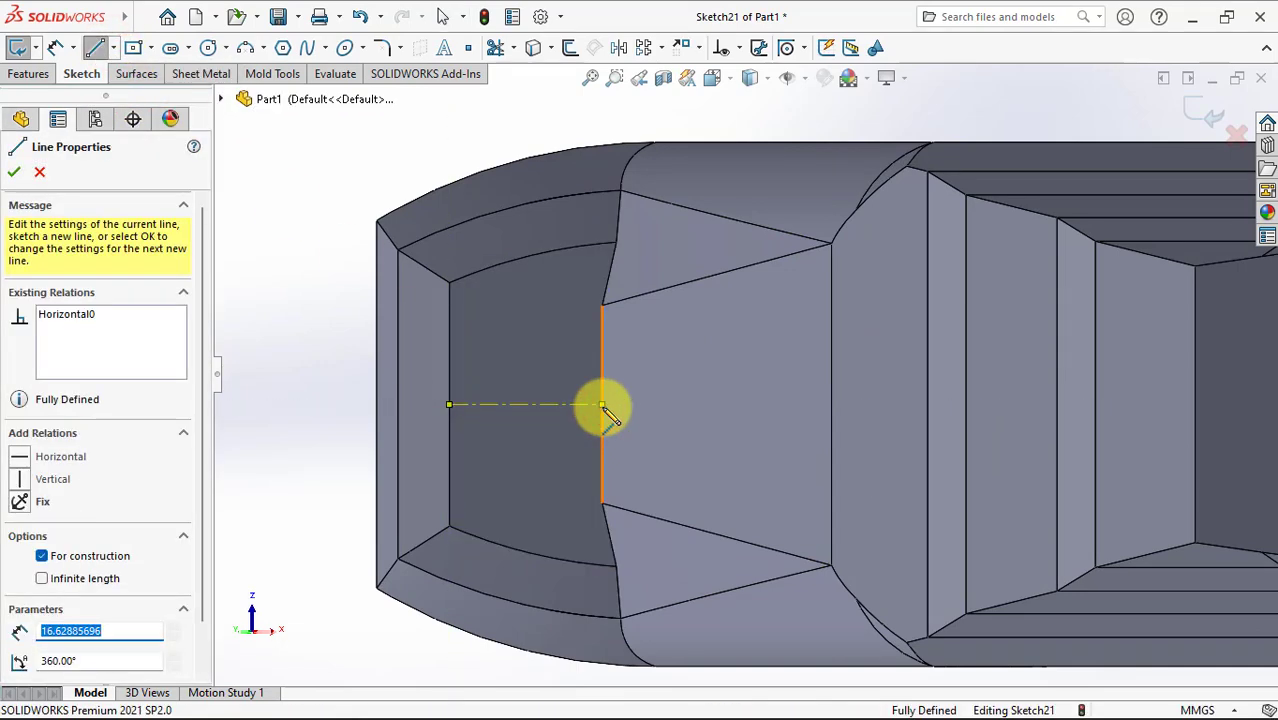
pyautogui.press('Escape')
pyautogui.click(449, 529)
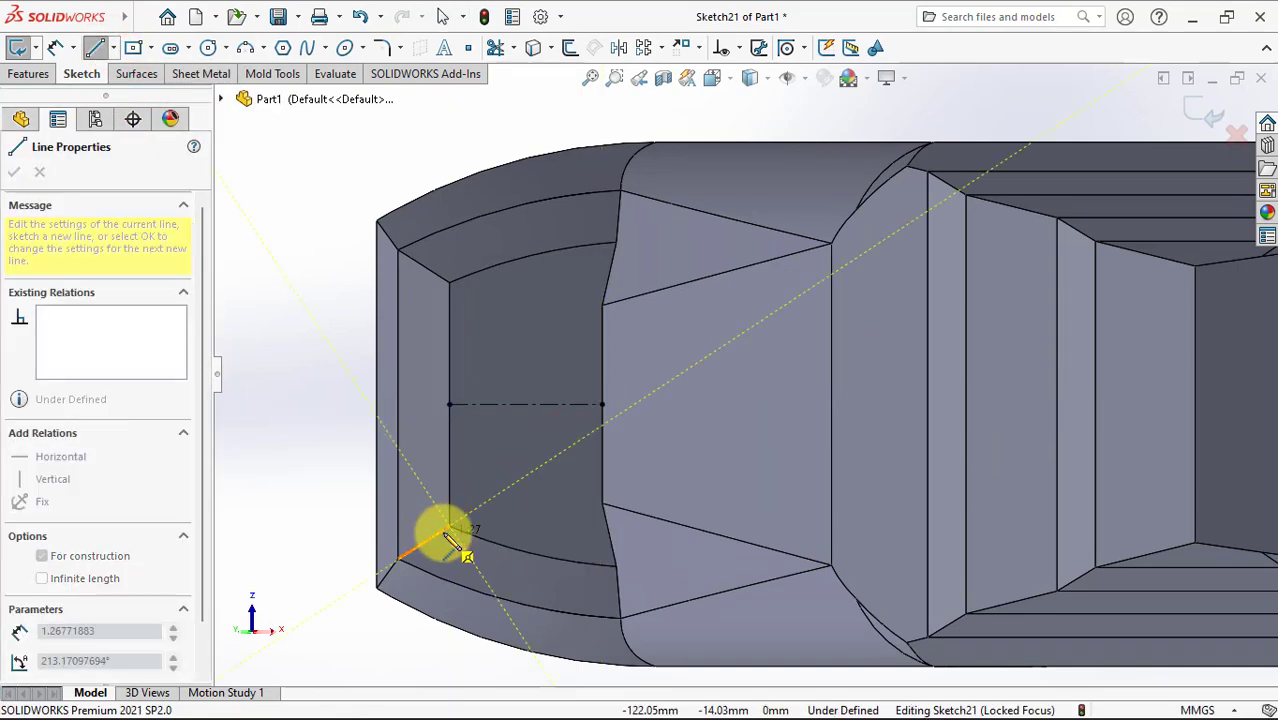
pyautogui.press('Escape')
pyautogui.press('Escape')
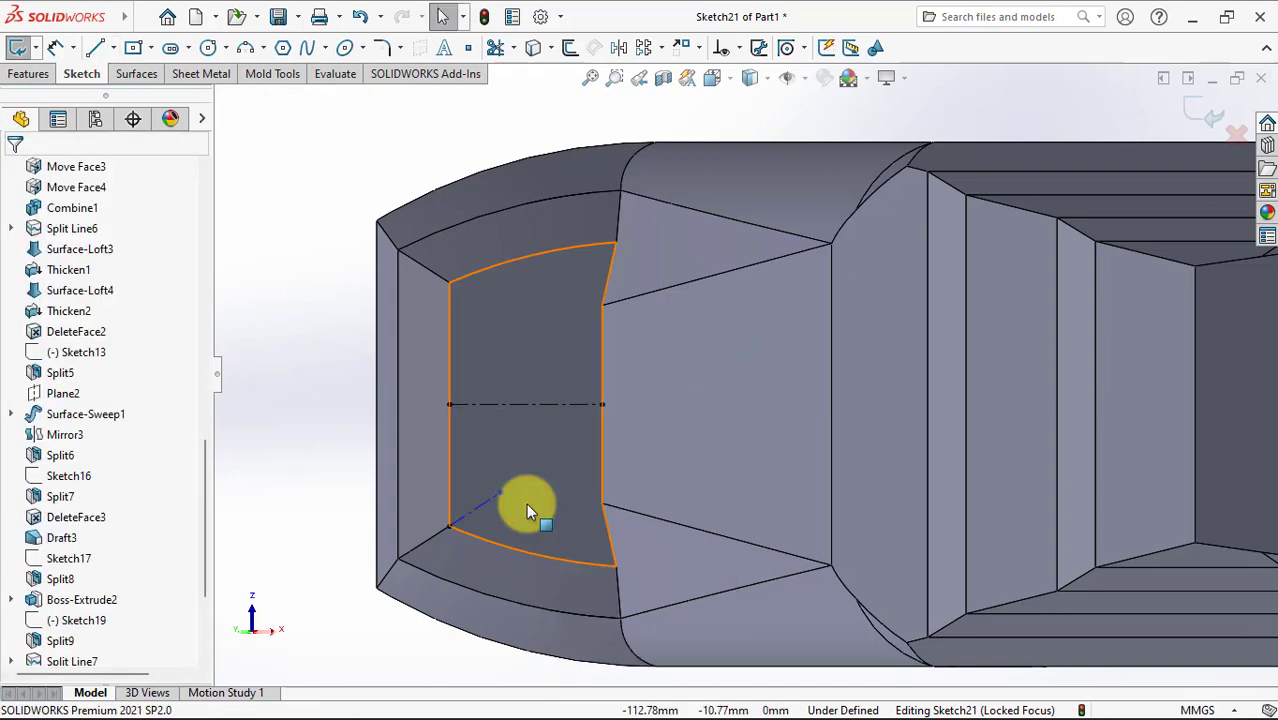
pyautogui.click(434, 536)
pyautogui.keyDown('ctrl'); pyautogui.click(464, 531); pyautogui.keyUp('ctrl')
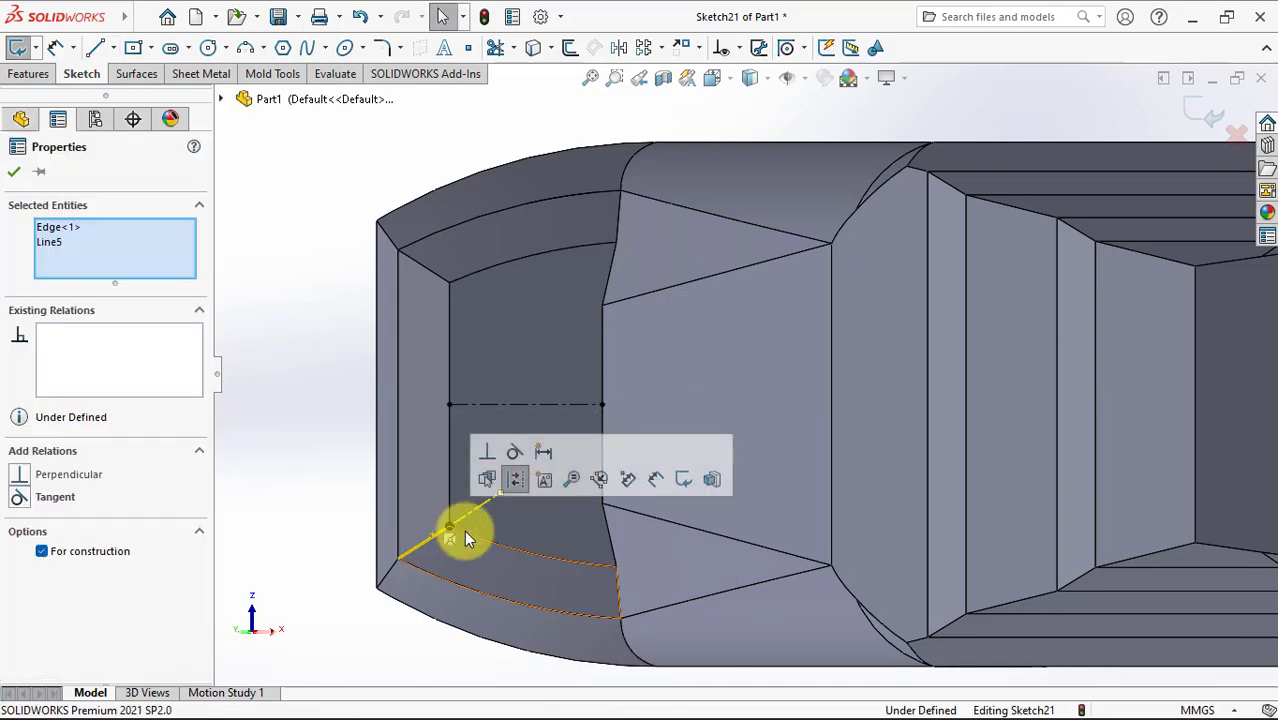
pyautogui.click(515, 458)
pyautogui.click(287, 480)
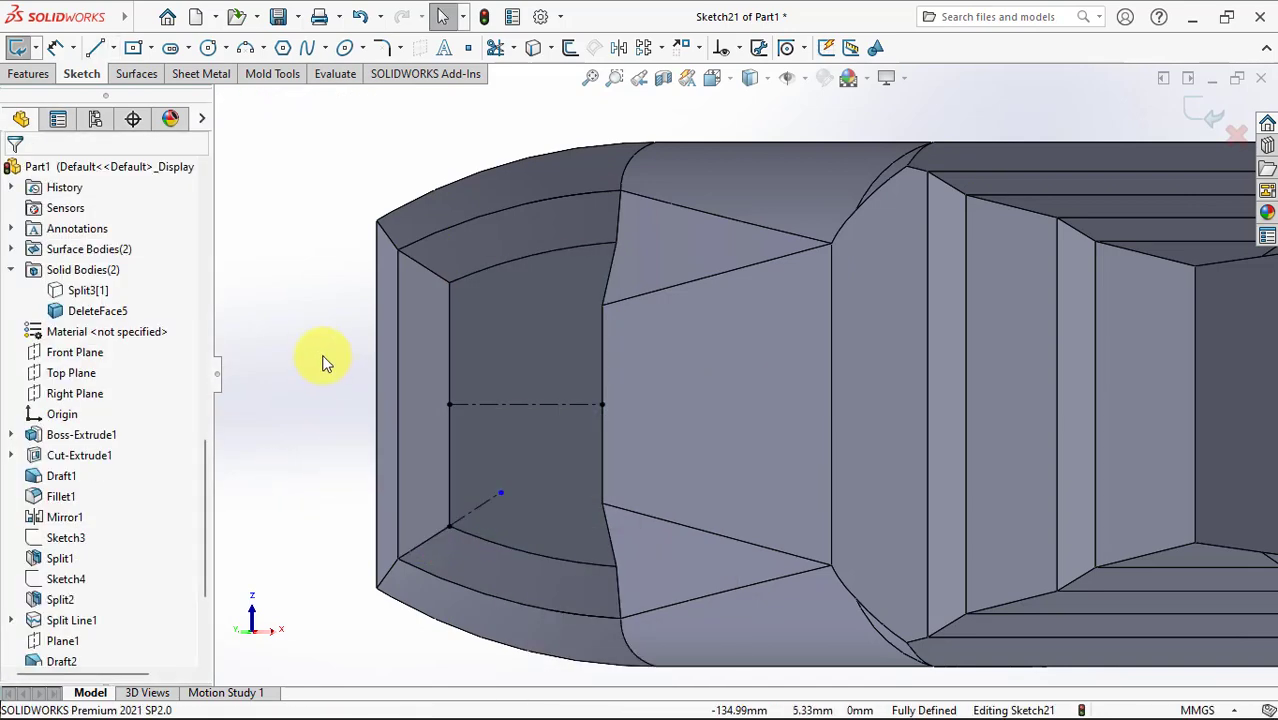
# Step: Draw a vertical line and an angled line ending at the construction line
pyautogui.click(97, 50)
pyautogui.click(615, 245)
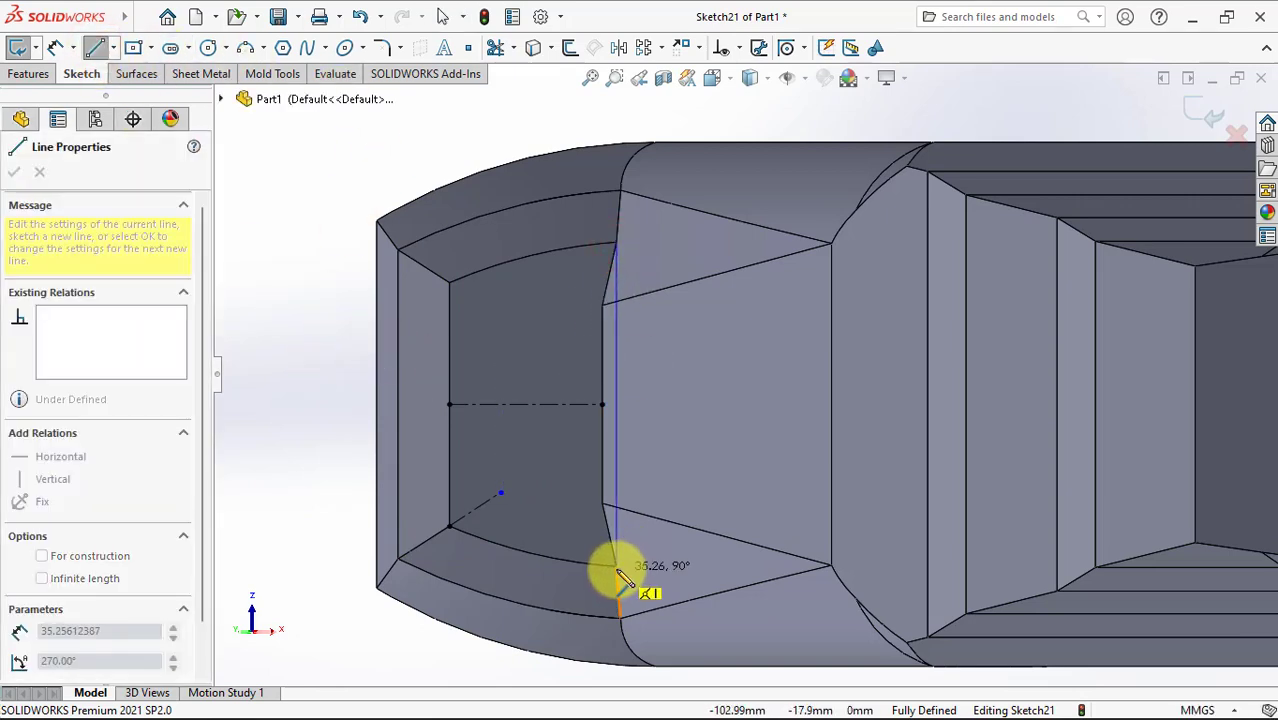
pyautogui.click(616, 567)
pyautogui.click(471, 513)
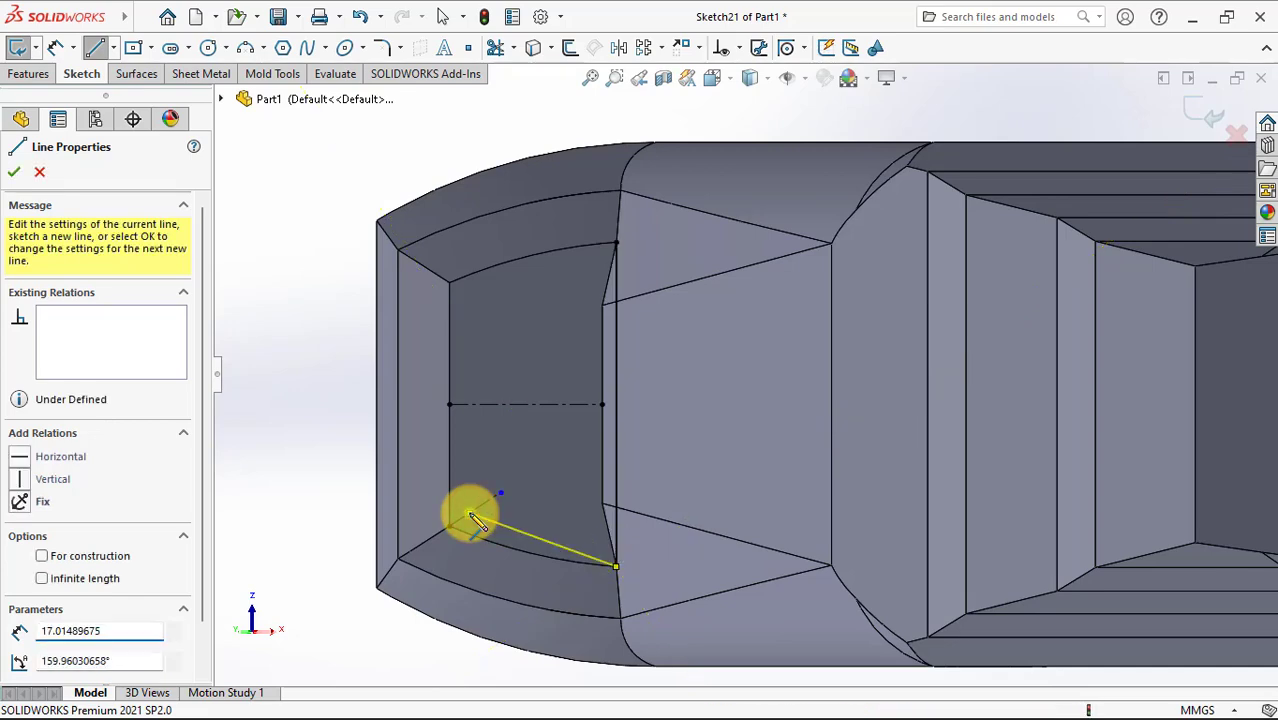
pyautogui.rightClick(466, 513)
pyautogui.click(503, 496)
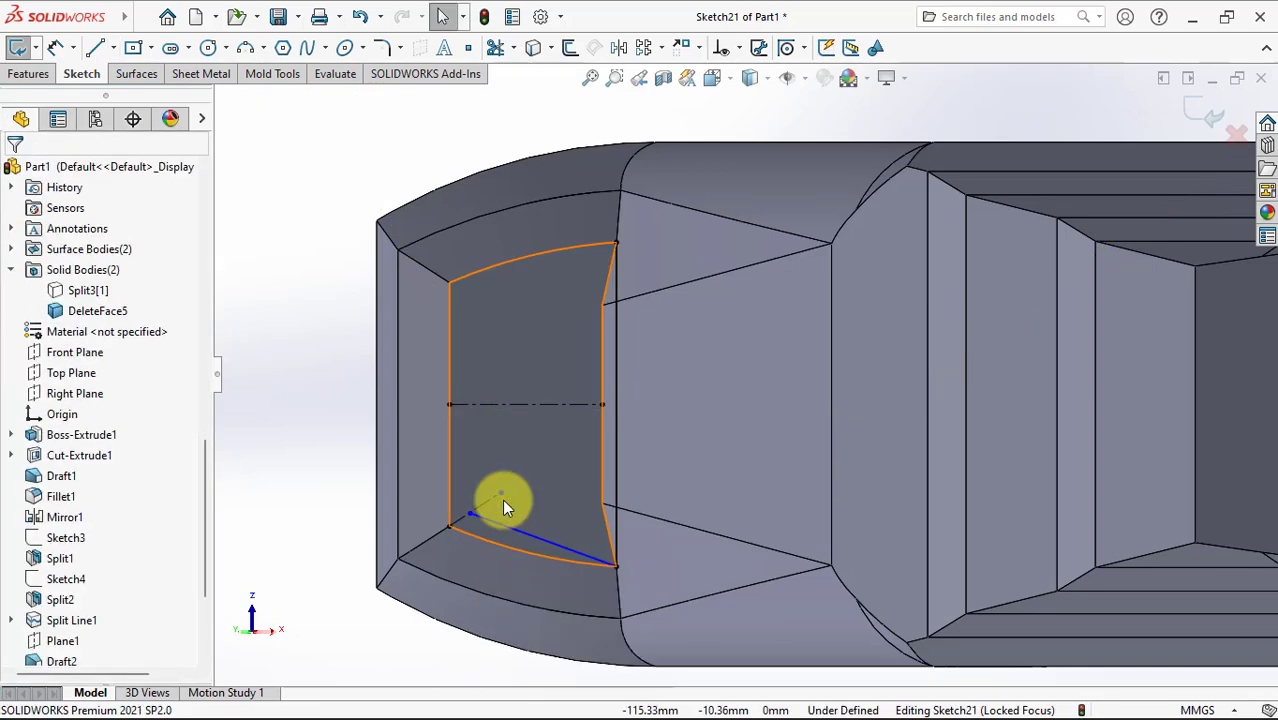
# Step: Mirror the lower angled line about the horizontal centreline
pyautogui.click(618, 47)
pyautogui.click(560, 550)
pyautogui.click(571, 408)
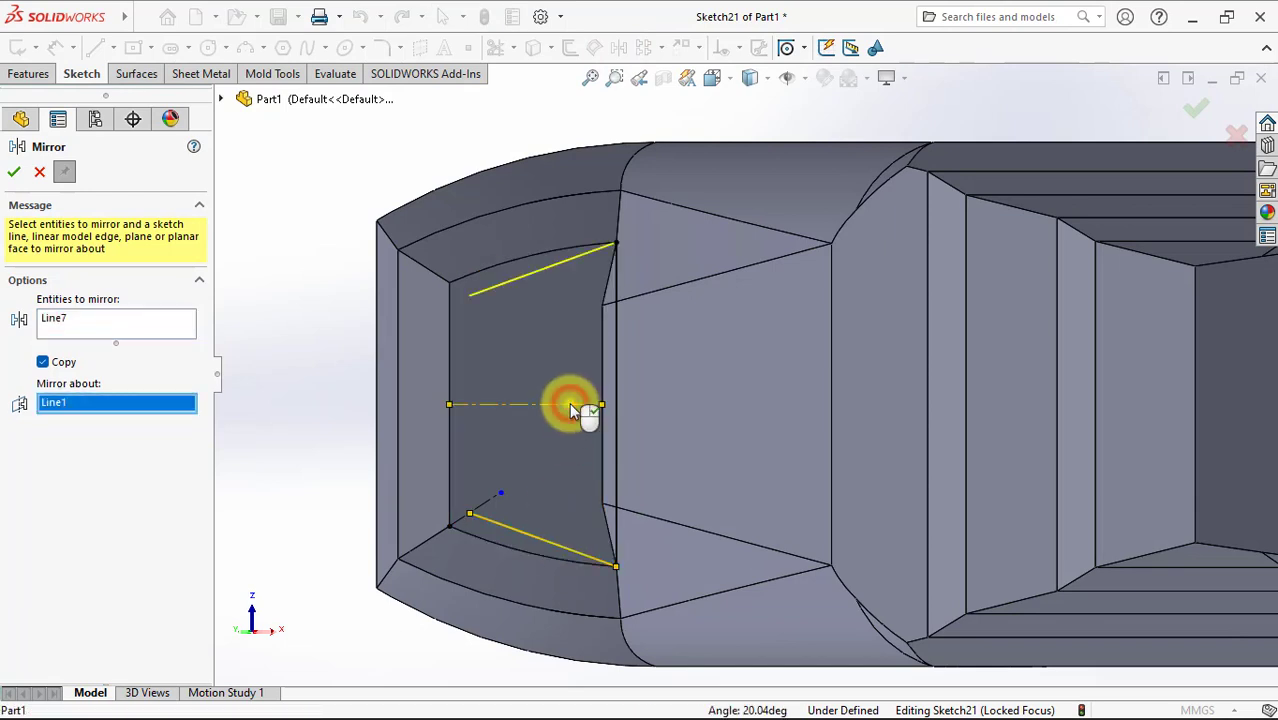
pyautogui.press('Return')
# Step: Join the upper and lower line endpoints with a three-point arc through the left edge
pyautogui.click(12, 172)
pyautogui.click(245, 47)
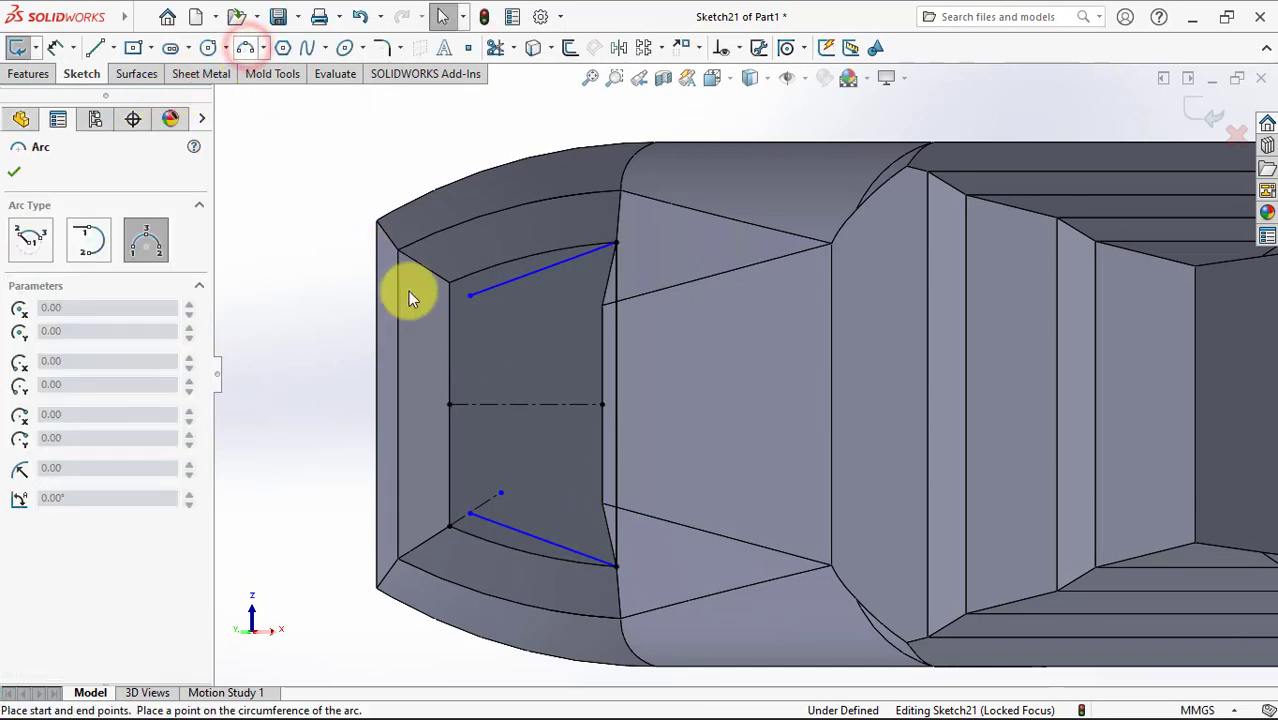
pyautogui.moveTo(470, 295); pyautogui.dragTo(490, 485)
pyautogui.click(468, 512)
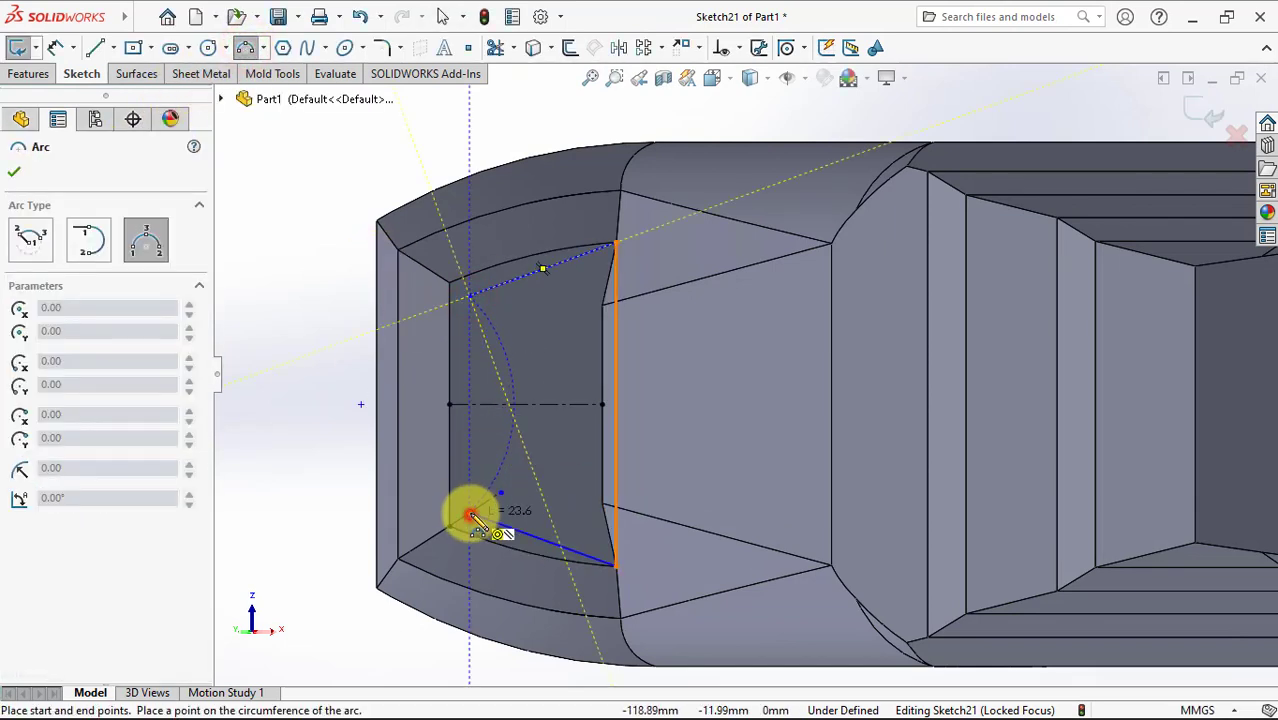
pyautogui.click(447, 406)
pyautogui.rightClick(452, 410)
pyautogui.click(497, 427)
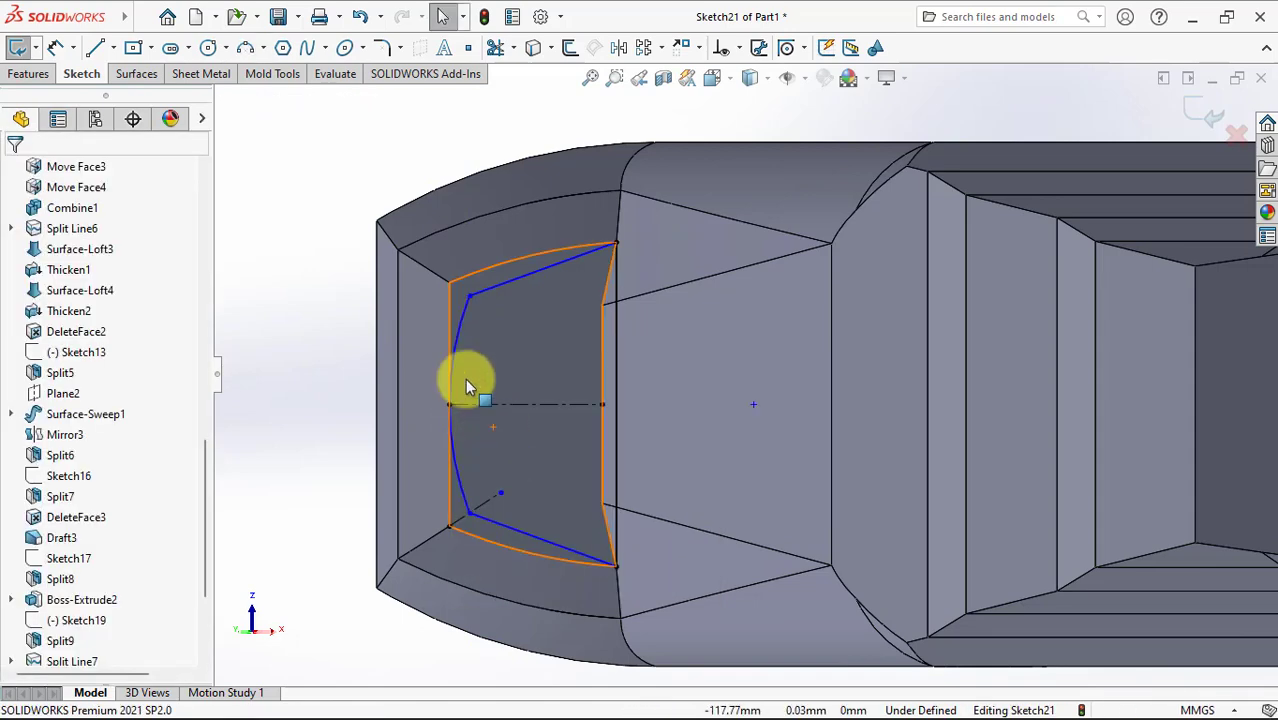
# Step: Dimension the lower angled line at 22.5° to the centreline
pyautogui.click(572, 549)
pyautogui.click(580, 404)
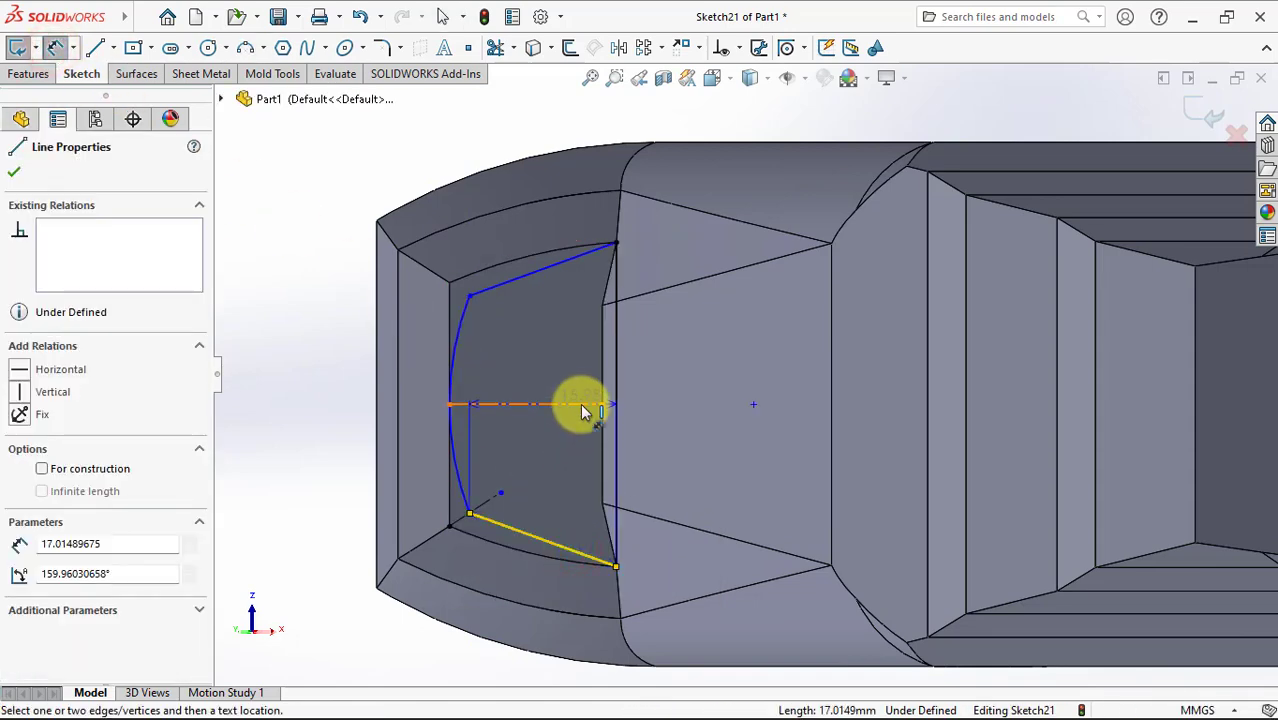
pyautogui.click(556, 484)
pyautogui.write('22')
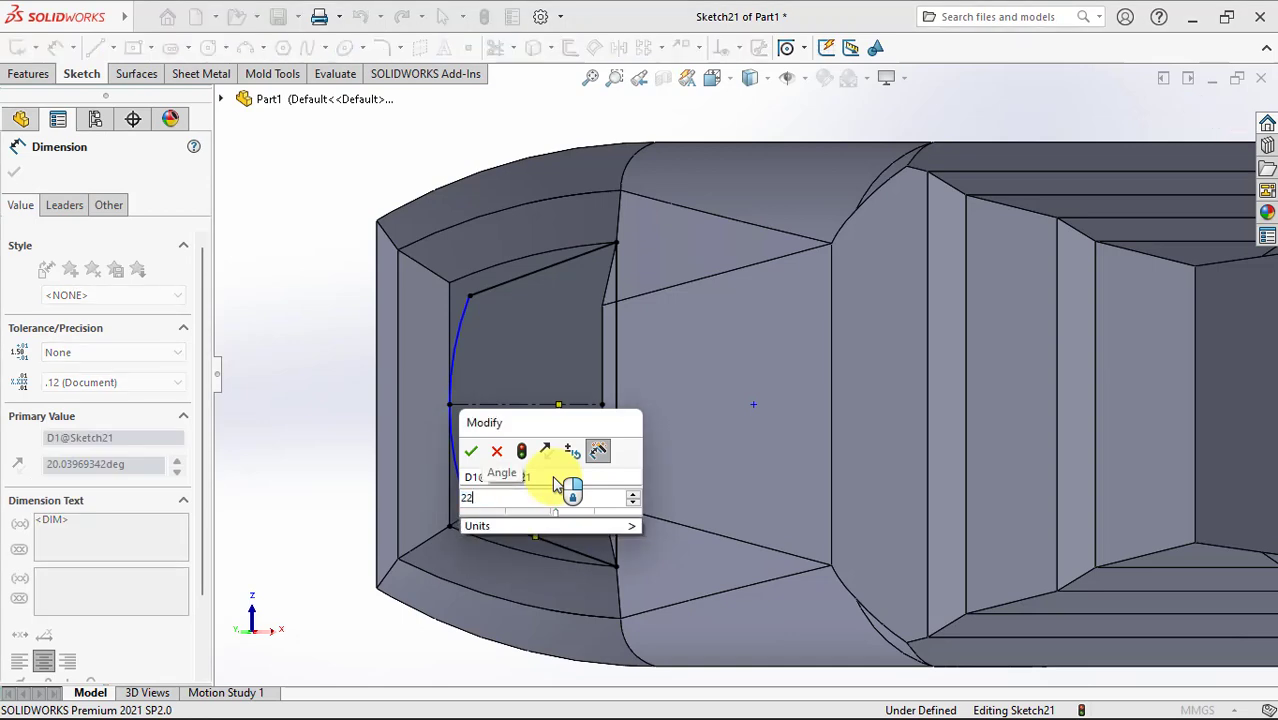
pyautogui.write('.5')
pyautogui.click(471, 451)
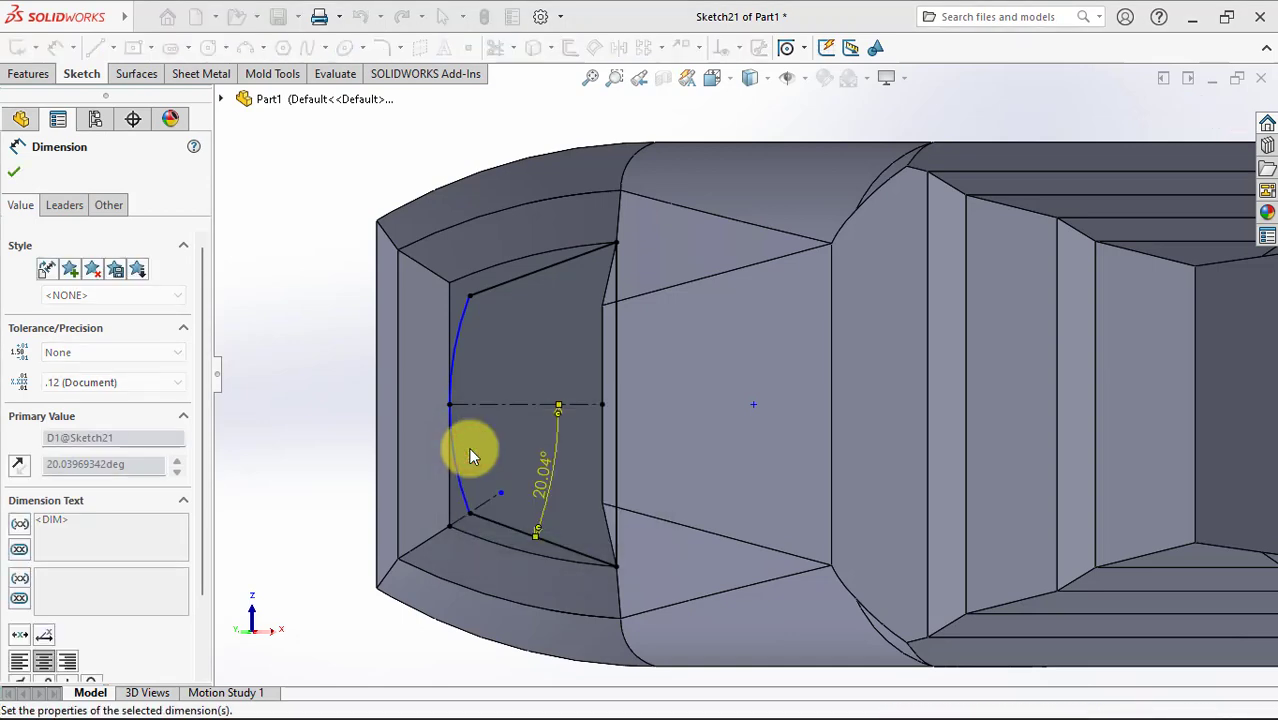
pyautogui.click(14, 172)
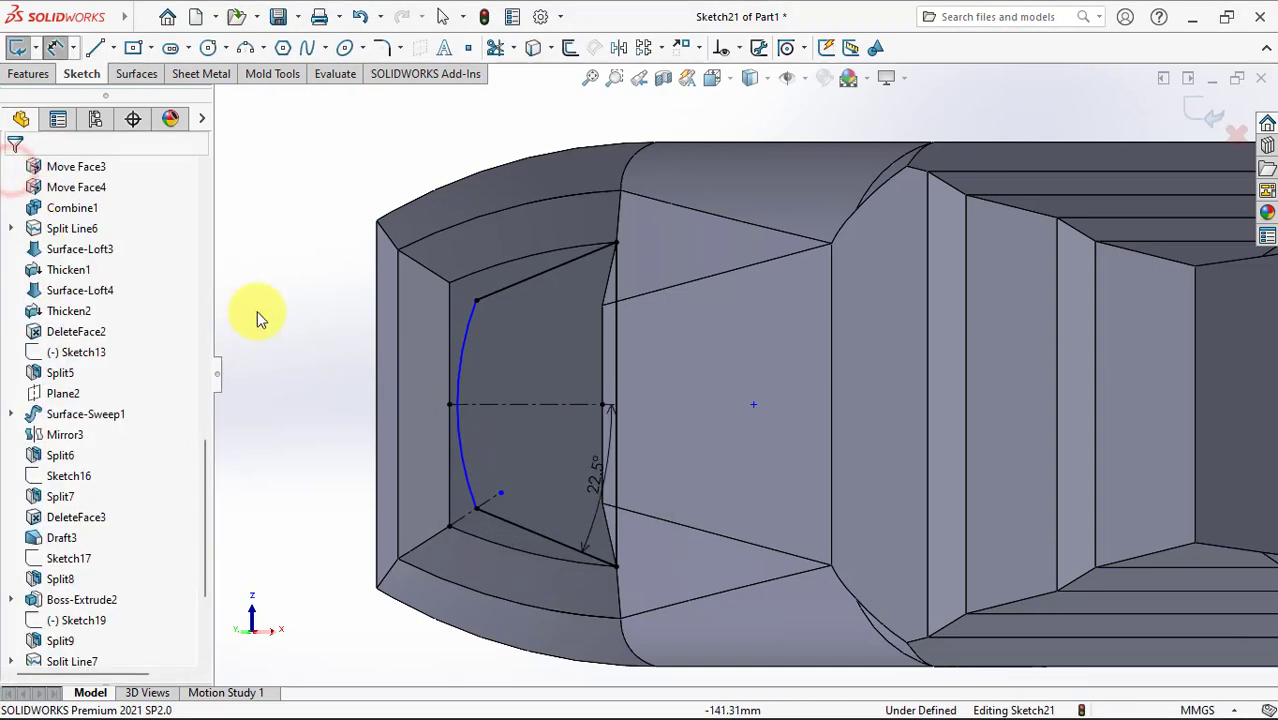
# Step: Make the centreline's left endpoint the arc's midpoint and finish the sketch
pyautogui.click(463, 379)
pyautogui.click(450, 408)
pyautogui.keyDown('ctrl'); pyautogui.click(457, 365); pyautogui.keyUp('ctrl')
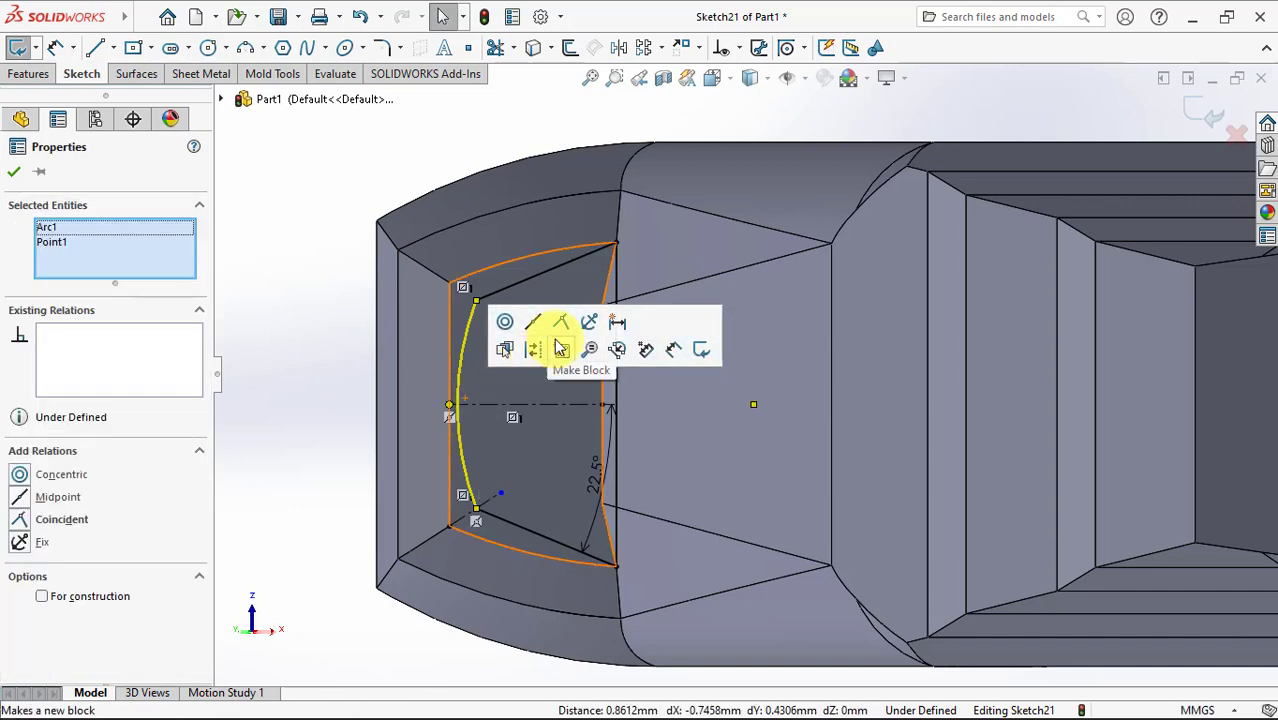
pyautogui.click(525, 333)
pyautogui.click(12, 174)
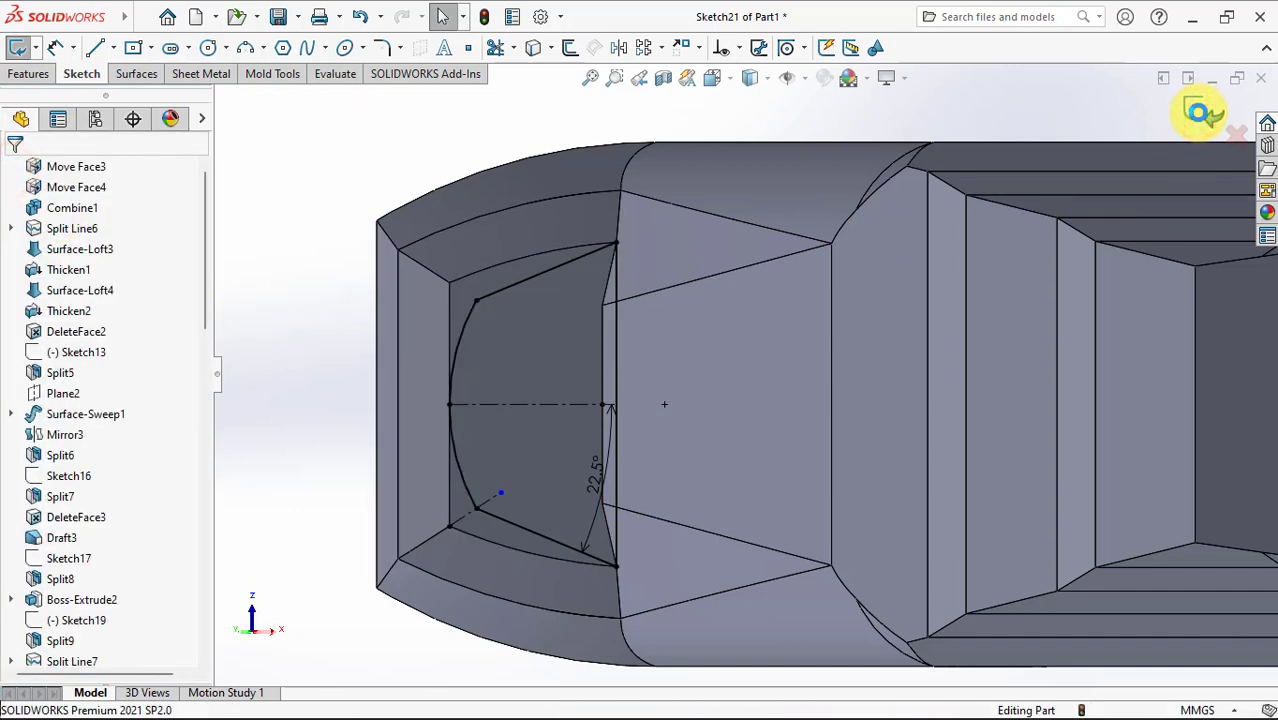
pyautogui.click(1200, 110)
# Step: Start a new sketch on the Front Plane, viewed head-on
pyautogui.scroll(5, 1012, 231)
pyautogui.moveTo(752, 311); pyautogui.dragTo(699, 478, button='middle')
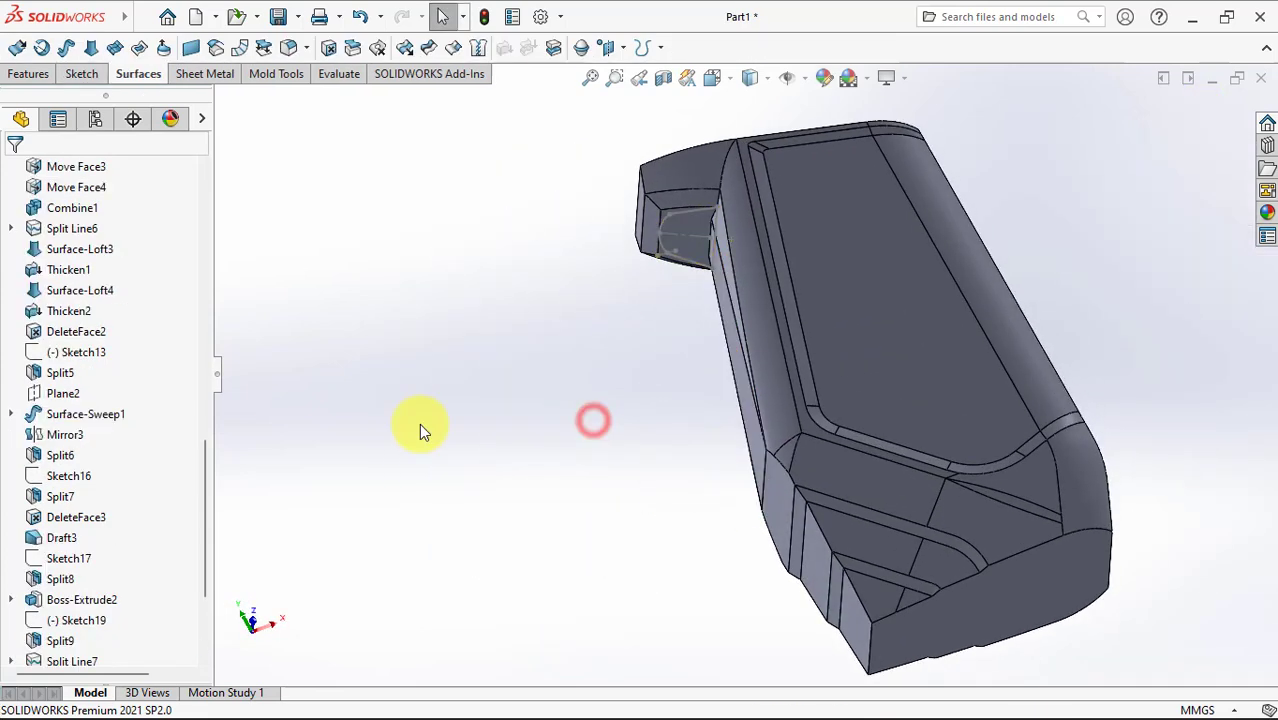
pyautogui.moveTo(203, 505); pyautogui.dragTo(203, 235)
pyautogui.click(80, 352)
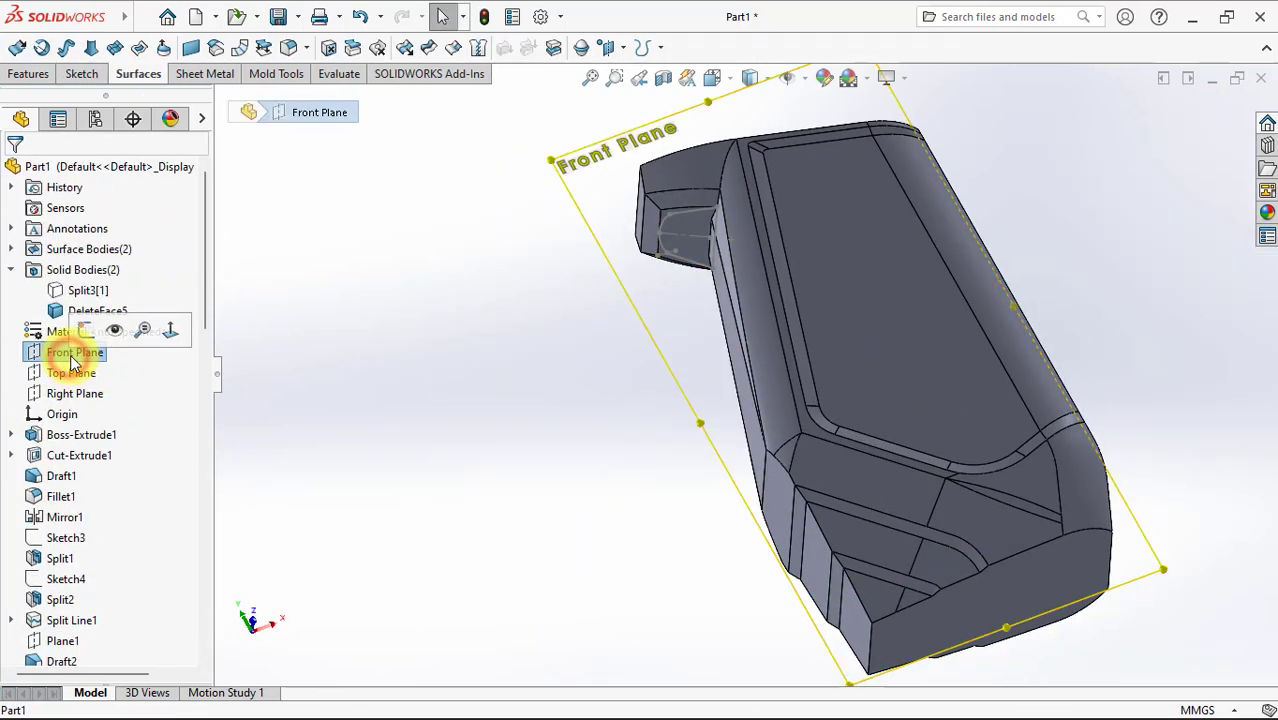
pyautogui.click(88, 328)
pyautogui.click(120, 320)
# Step: Draw a single path line down from the top edge corner
pyautogui.click(96, 47)
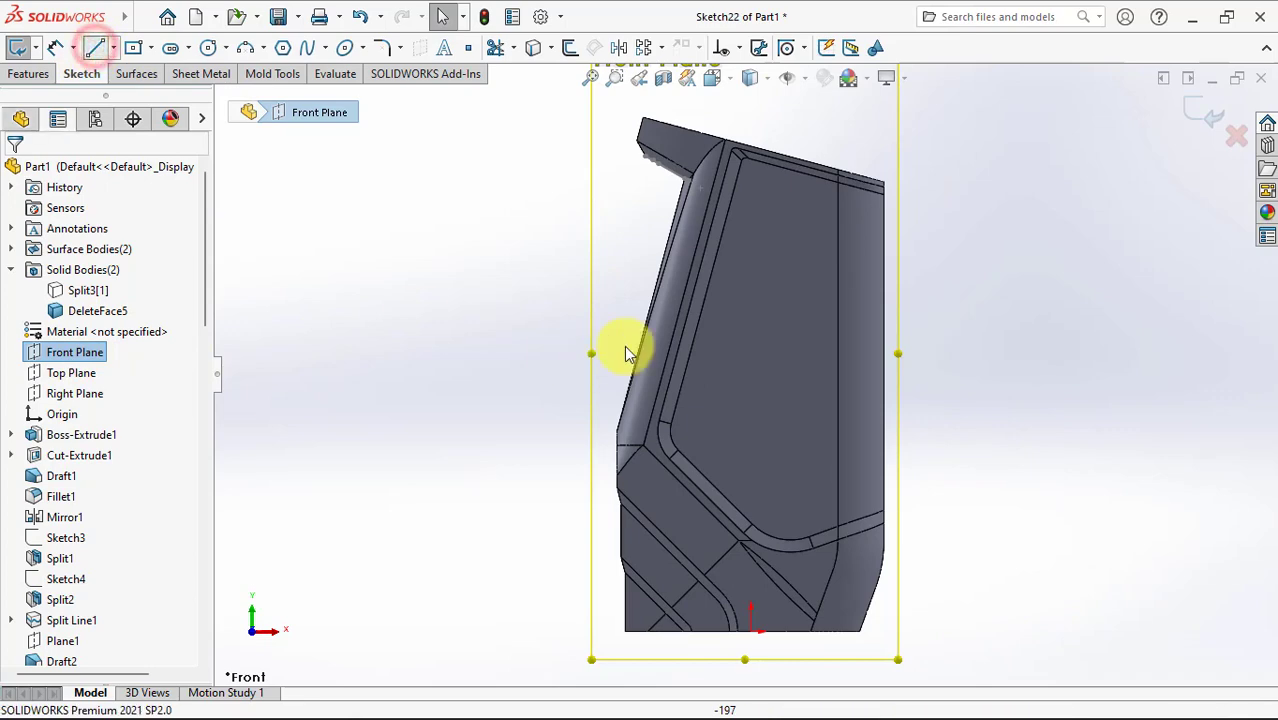
pyautogui.scroll(-3, 680, 205)
pyautogui.click(656, 190)
pyautogui.scroll(2, 675, 356)
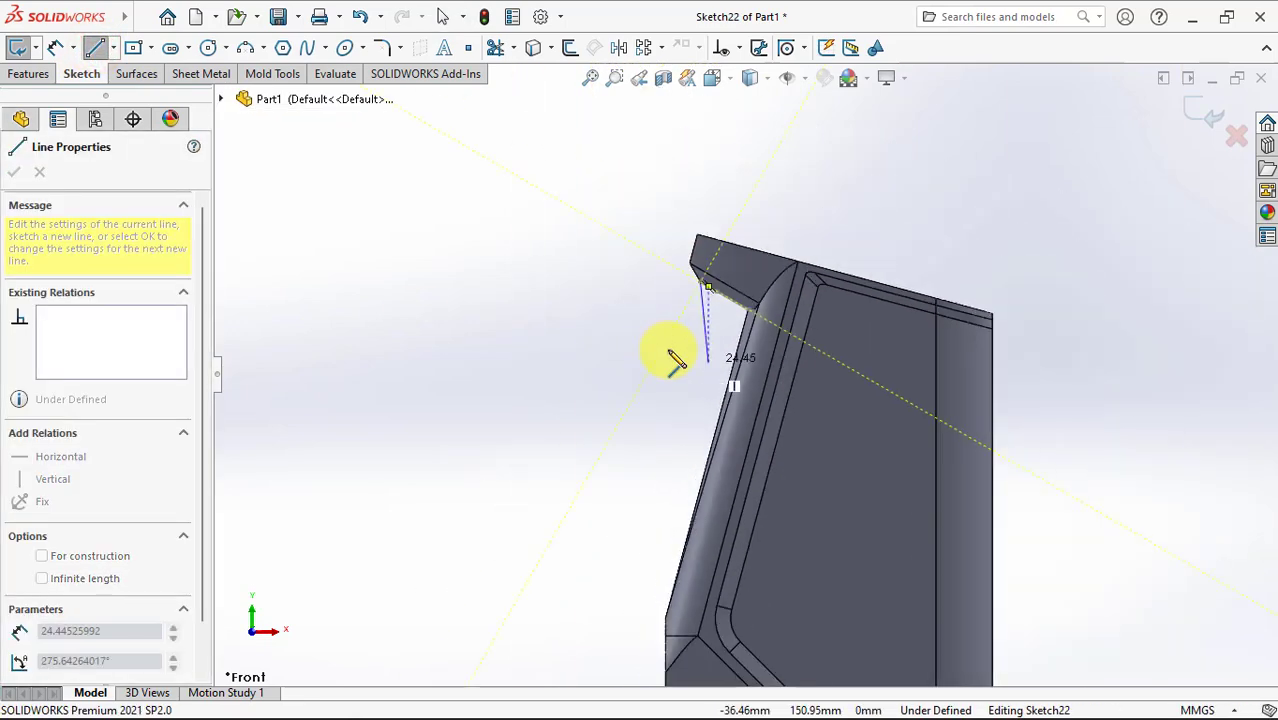
pyautogui.scroll(-3, 684, 541)
pyautogui.scroll(-1, 688, 536)
pyautogui.rightClick(698, 540)
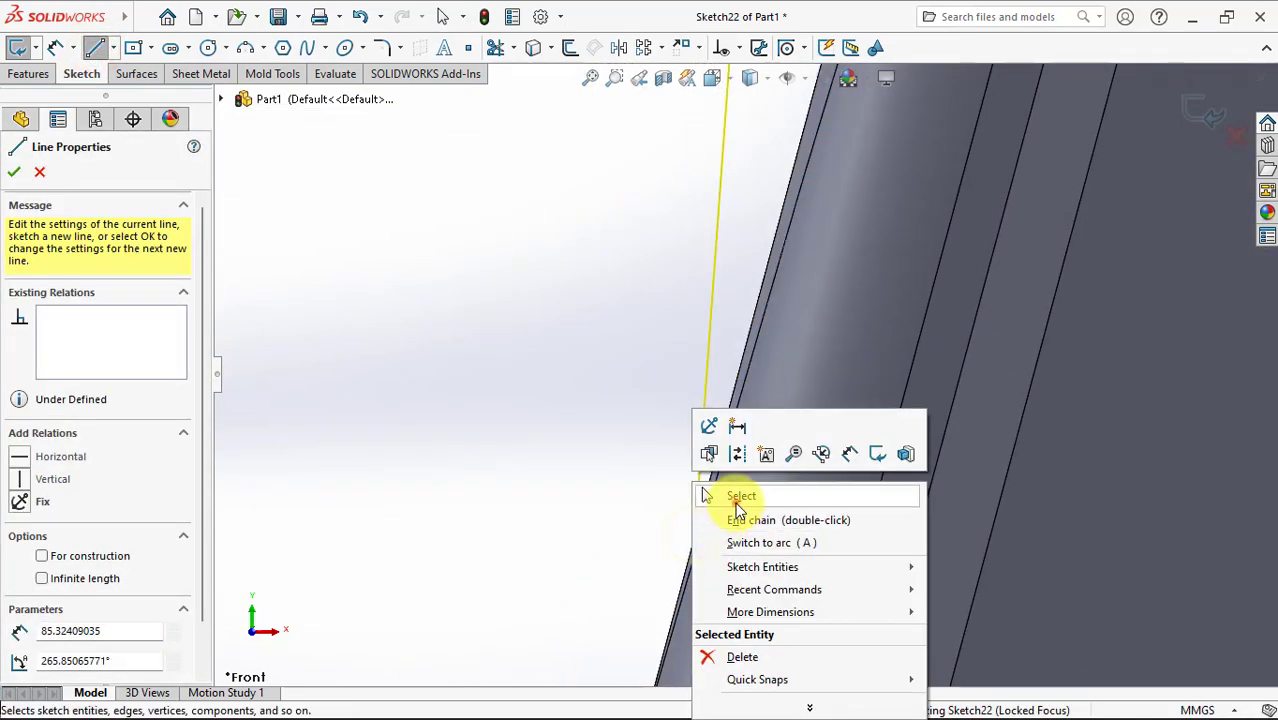
pyautogui.click(736, 491)
pyautogui.scroll(2, 734, 503)
# Step: Set the path line at a 4.5° angle and exit Sketch22
pyautogui.click(741, 294)
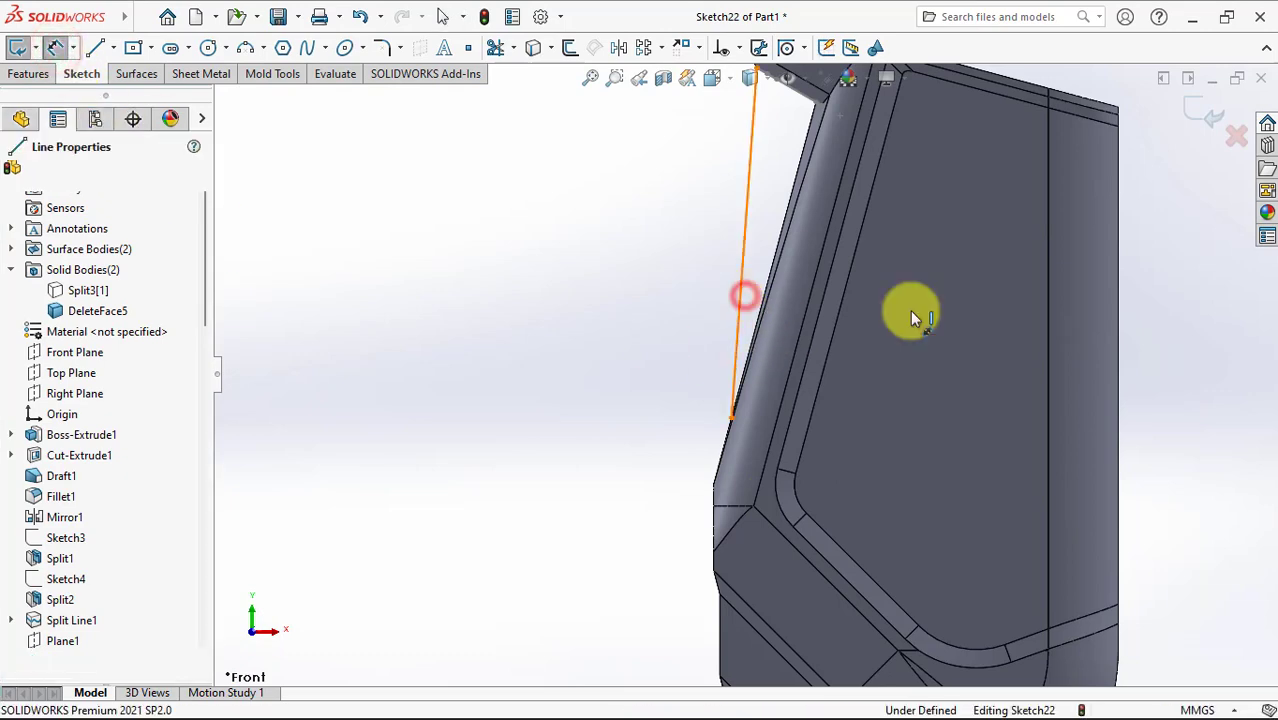
pyautogui.click(1047, 328)
pyautogui.click(928, 305)
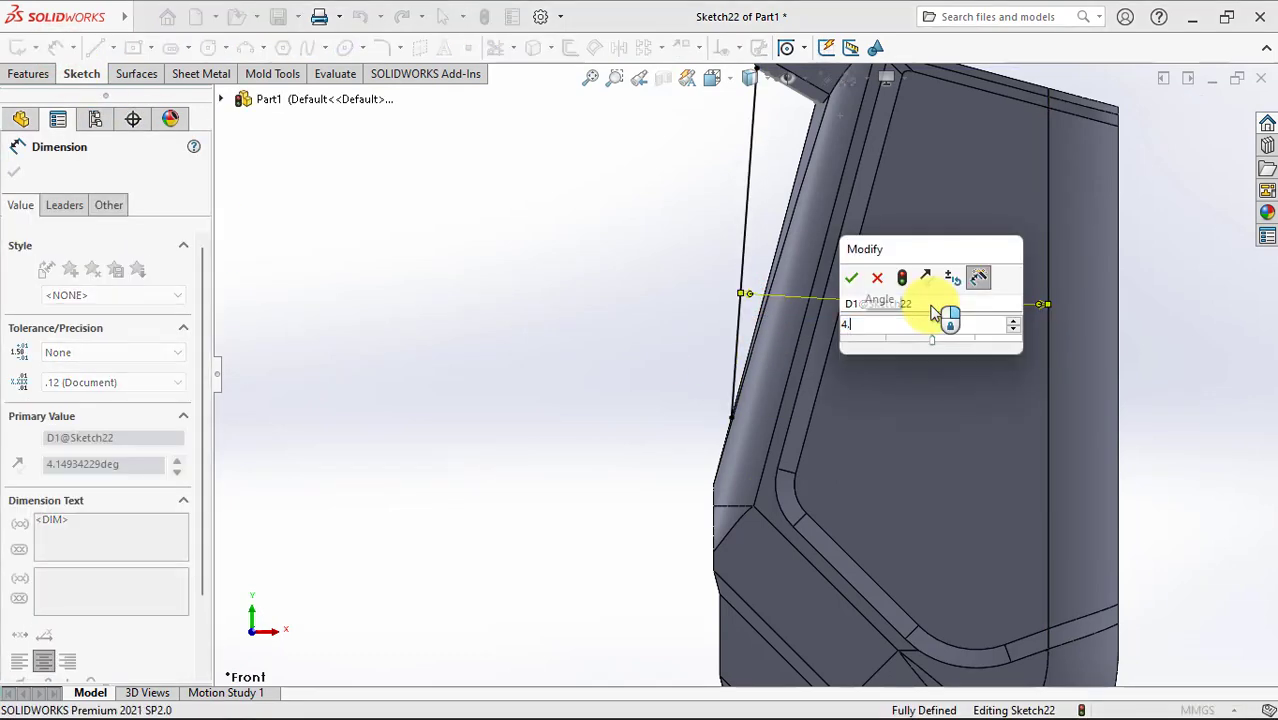
pyautogui.click(850, 277)
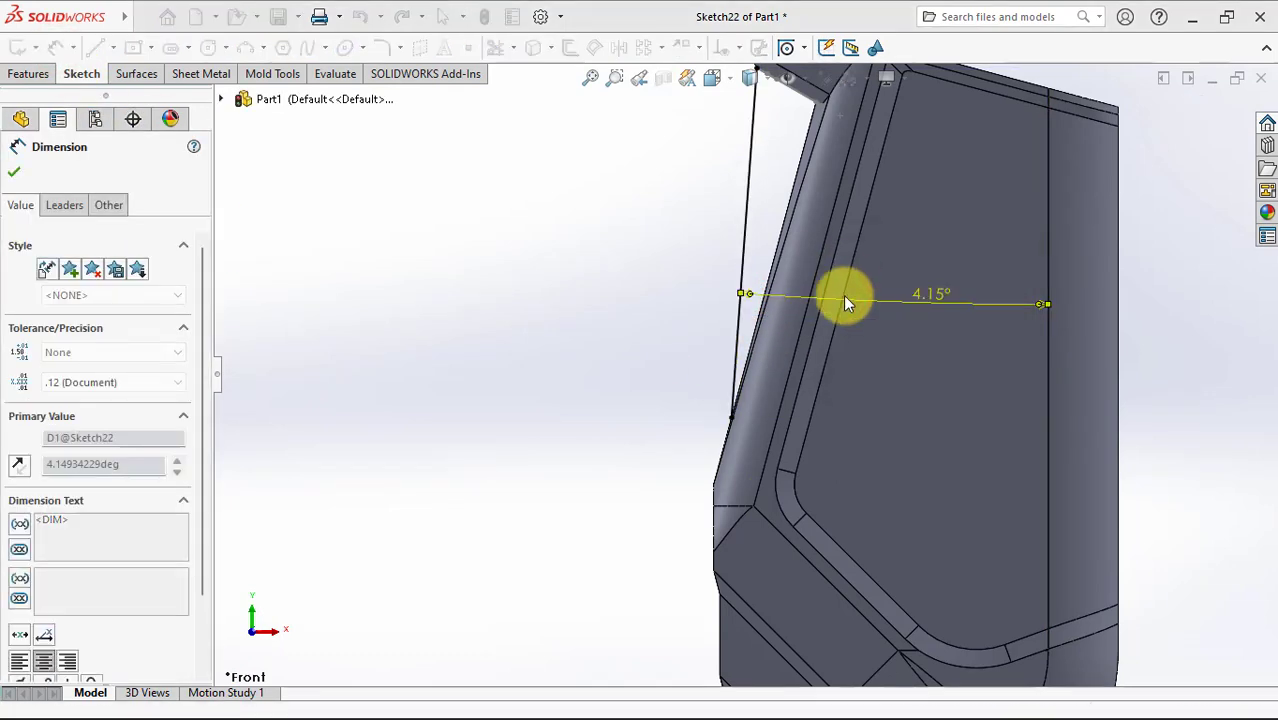
pyautogui.scroll(3, 846, 303)
pyautogui.click(648, 340)
pyautogui.moveTo(850, 503); pyautogui.dragTo(848, 410)
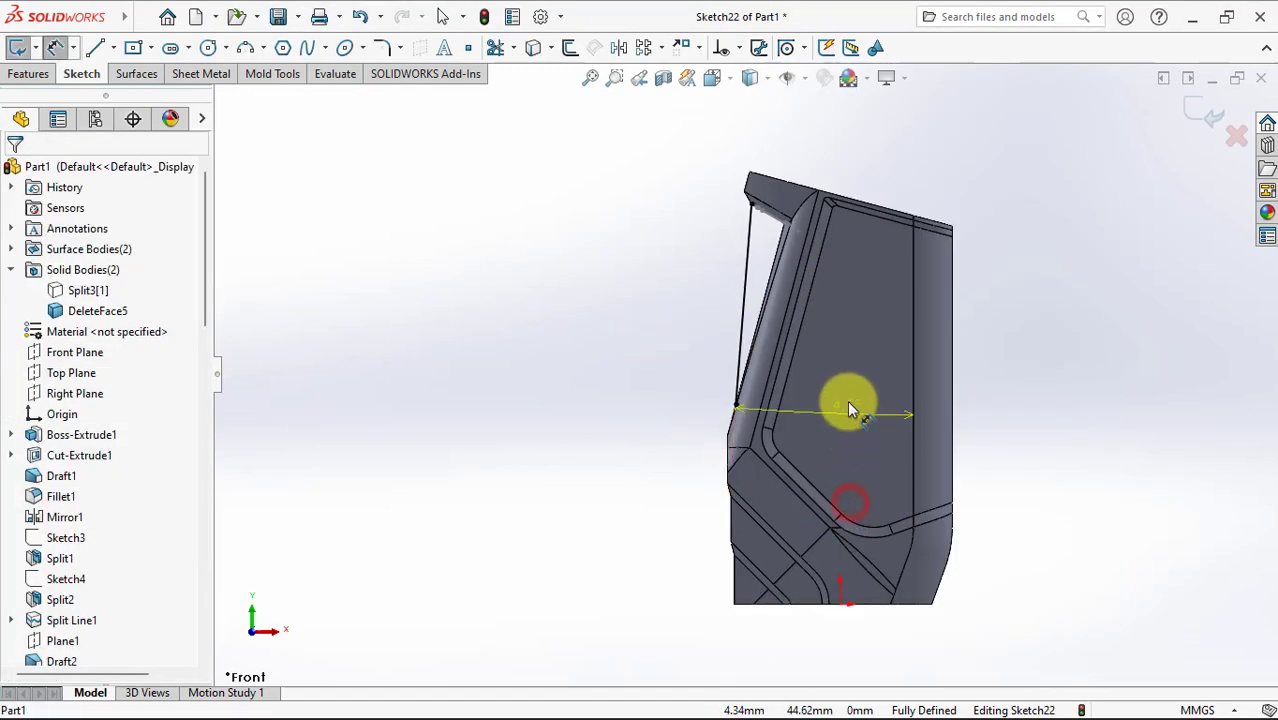
pyautogui.click(868, 143)
pyautogui.click(650, 234)
pyautogui.moveTo(650, 328); pyautogui.dragTo(676, 290, button='middle')
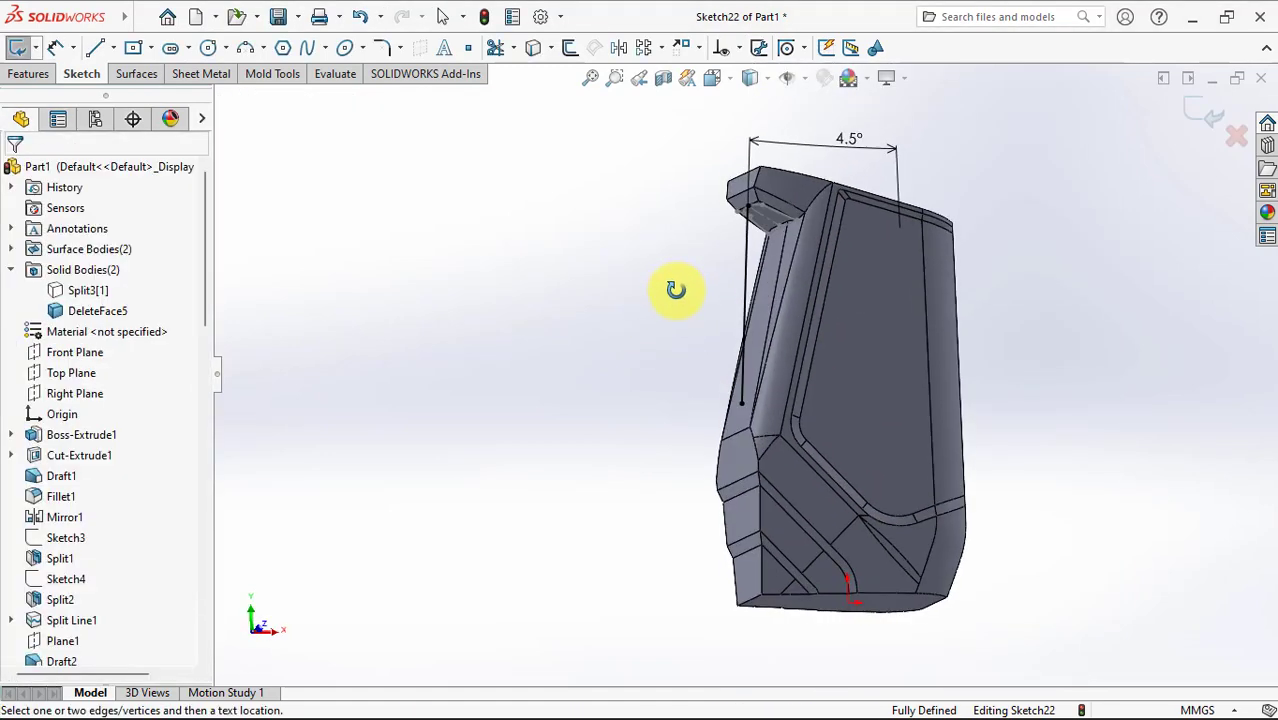
pyautogui.click(1203, 115)
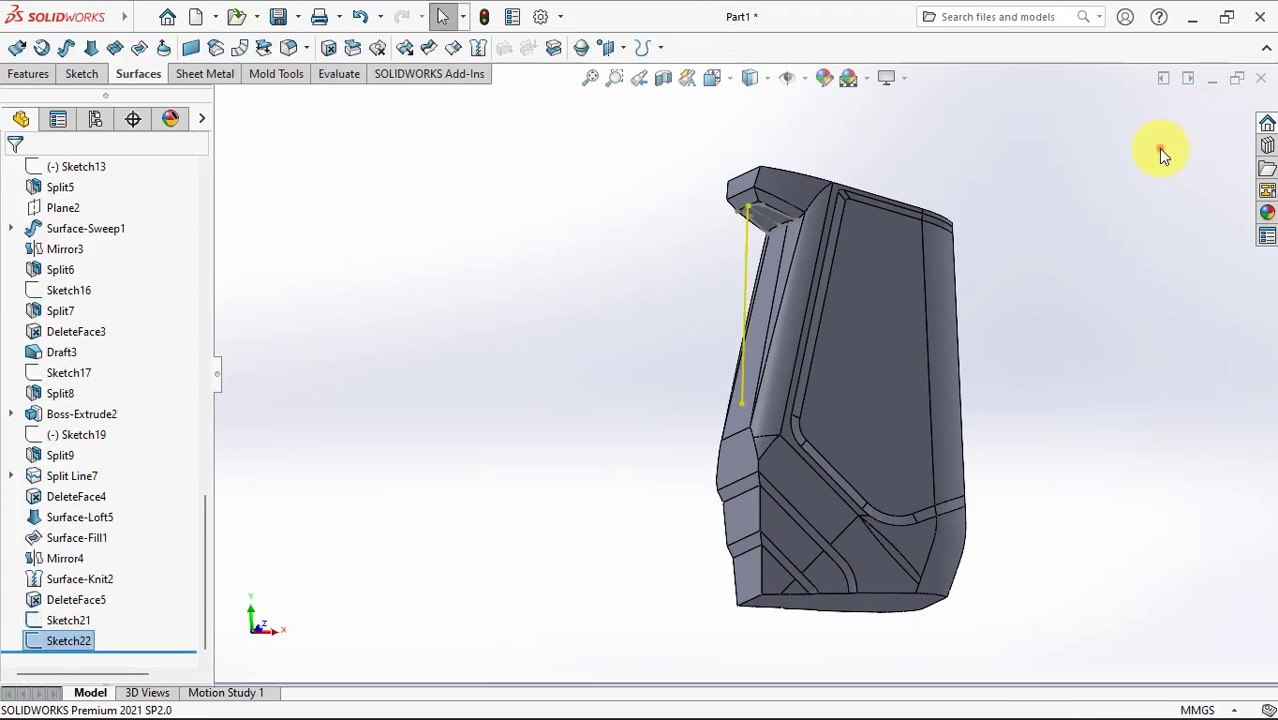
pyautogui.scroll(-3, 735, 261)
# Step: Sweep the Sketch21 profile along the Sketch22 line to create Sweep1
pyautogui.click(60, 620)
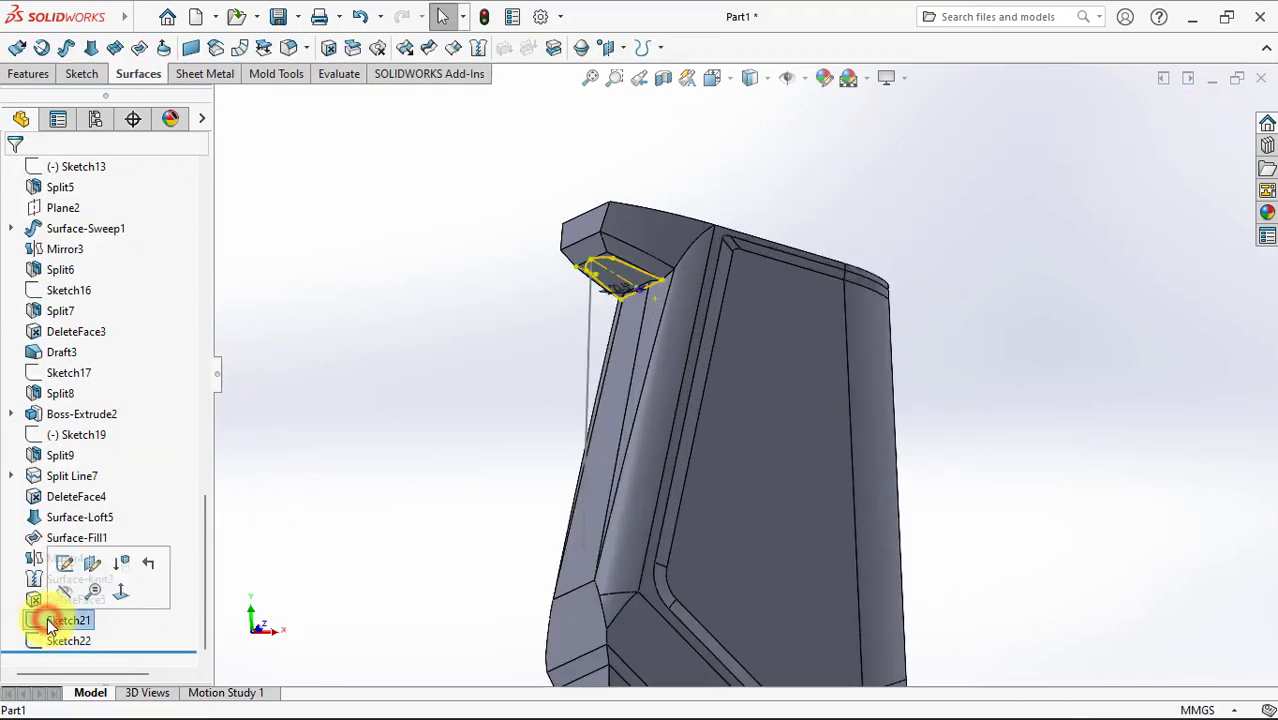
pyautogui.click(28, 73)
pyautogui.click(66, 48)
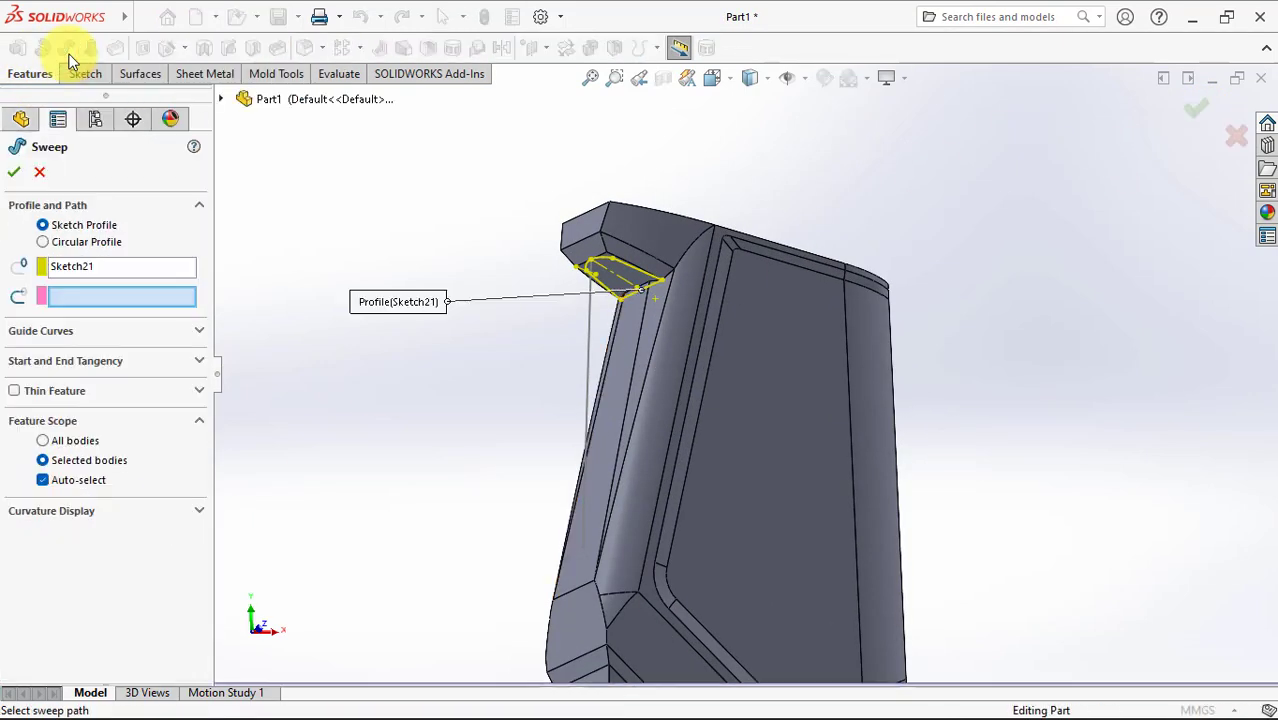
pyautogui.click(108, 296)
pyautogui.click(590, 340)
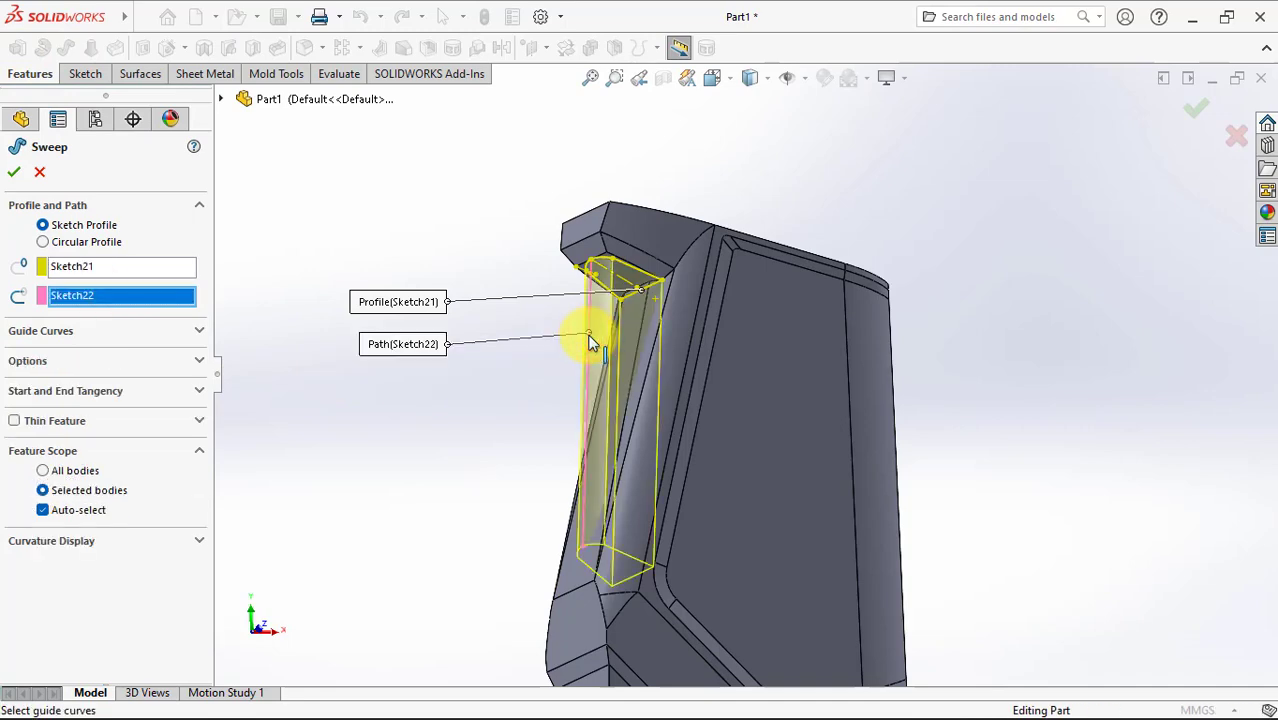
pyautogui.click(15, 175)
pyautogui.scroll(-3, 569, 312)
pyautogui.moveTo(569, 312); pyautogui.dragTo(388, 190, button='middle')
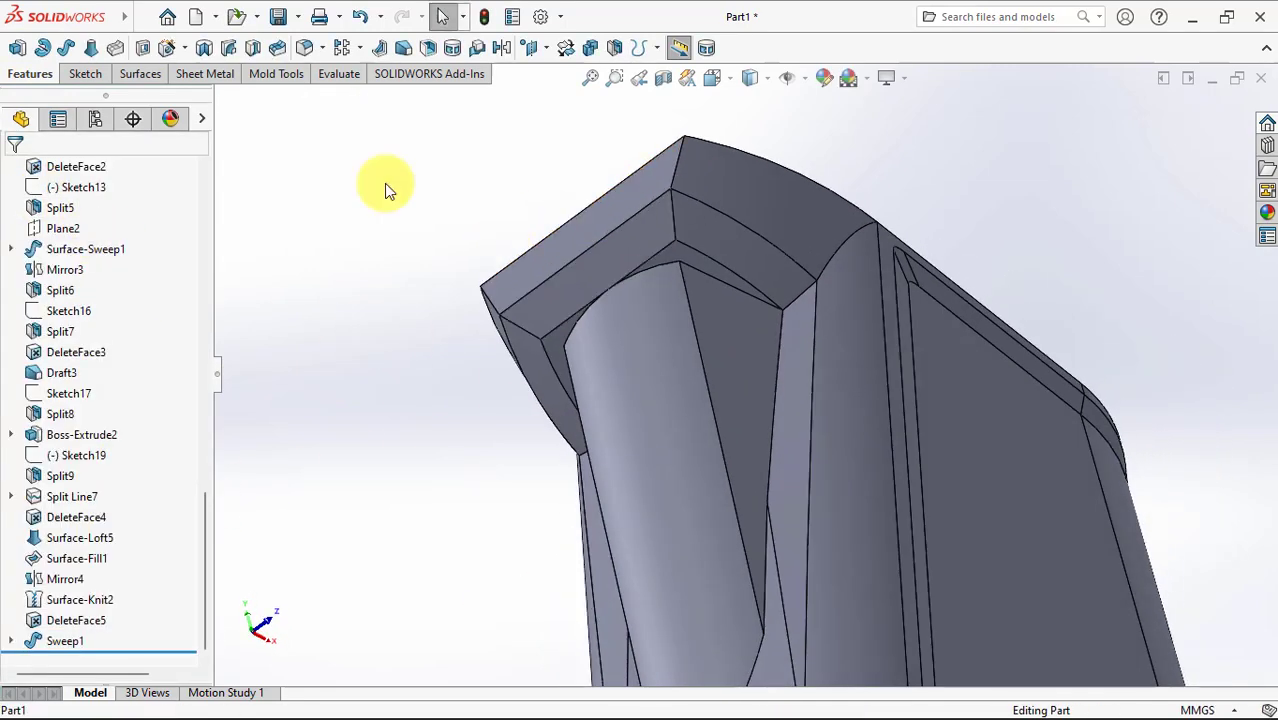
# Step: Delete and patch the leftover thin sliver faces at the top of the sweep
pyautogui.click(140, 75)
pyautogui.click(330, 48)
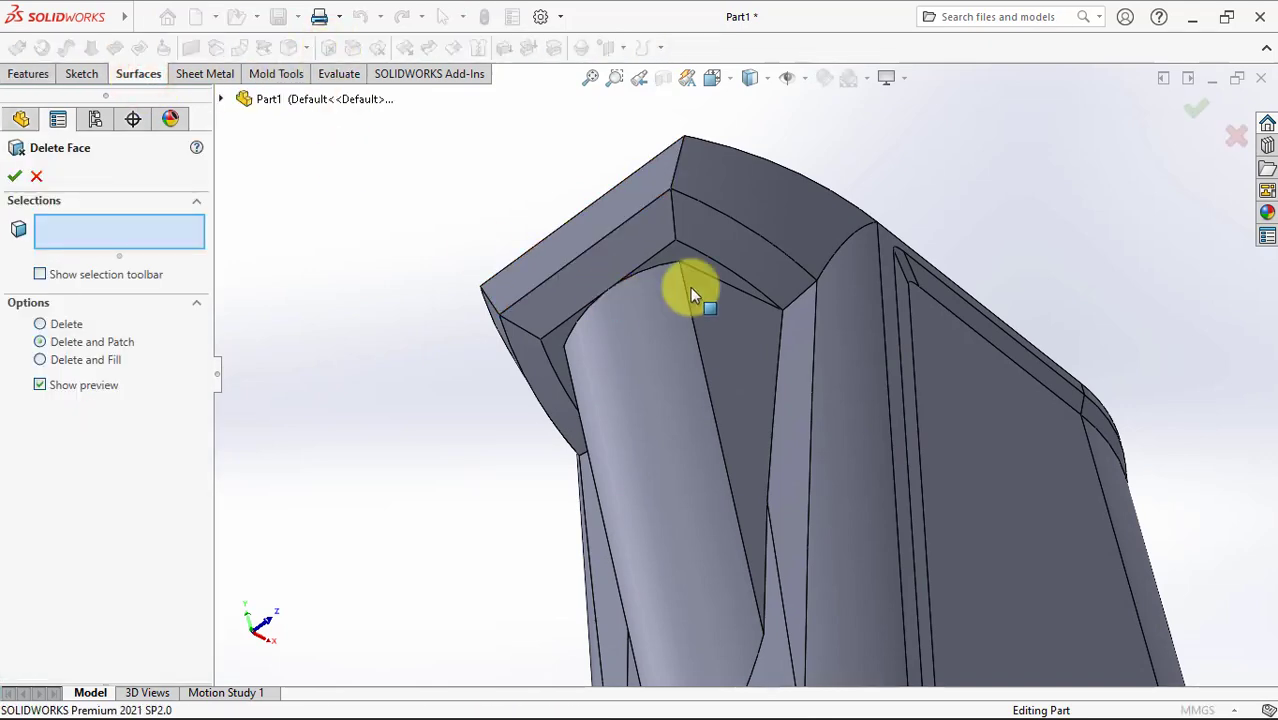
pyautogui.rightClick(680, 256)
pyautogui.moveTo(680, 256)
pyautogui.mouseDown(button='middle')
pyautogui.moveTo(713, 228)
pyautogui.moveTo(442, 182)
pyautogui.mouseUp(button='middle')
pyautogui.click(336, 57)
pyautogui.click(539, 350)
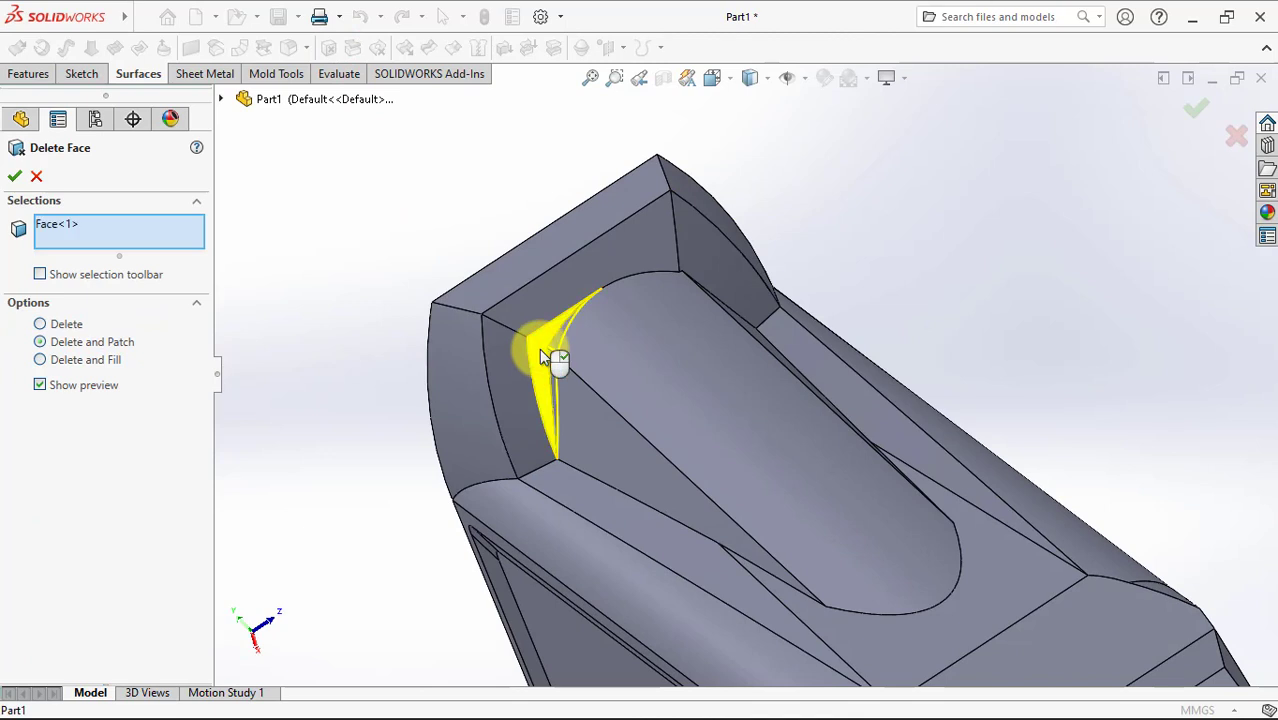
pyautogui.rightClick(416, 230)
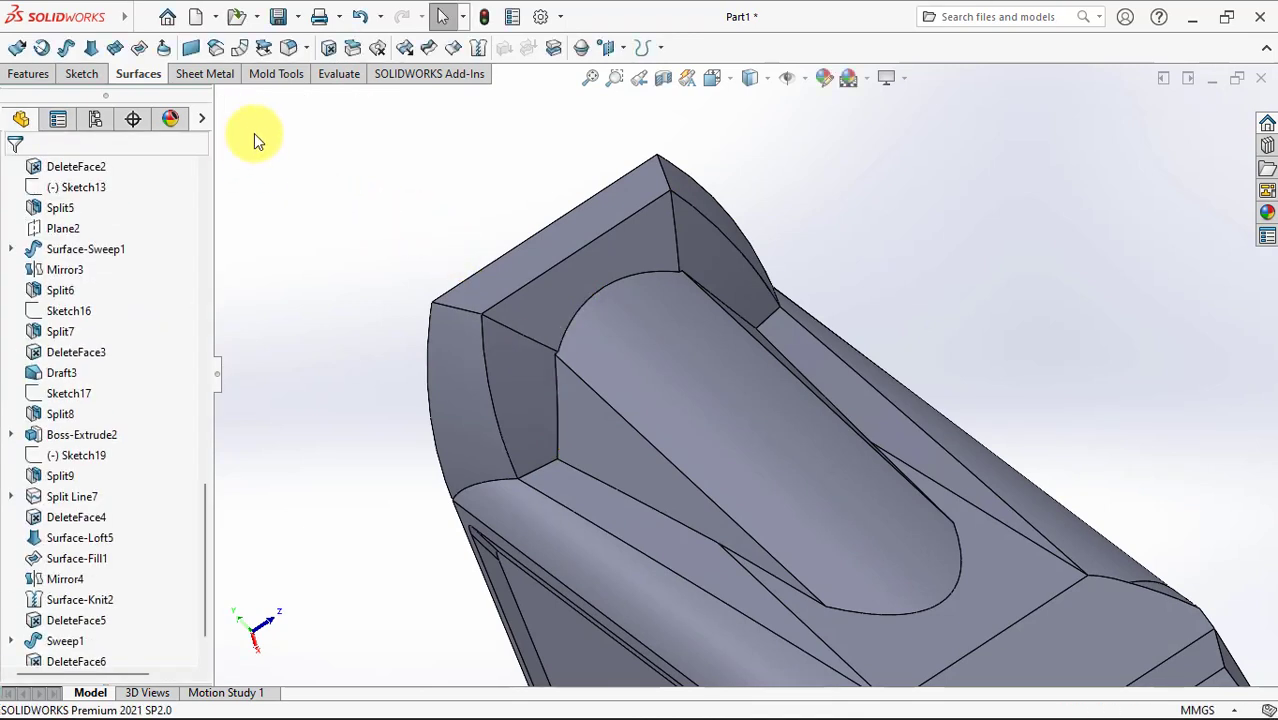
# Step: Round the sweep's two long edges with a 5 mm fillet
pyautogui.click(290, 50)
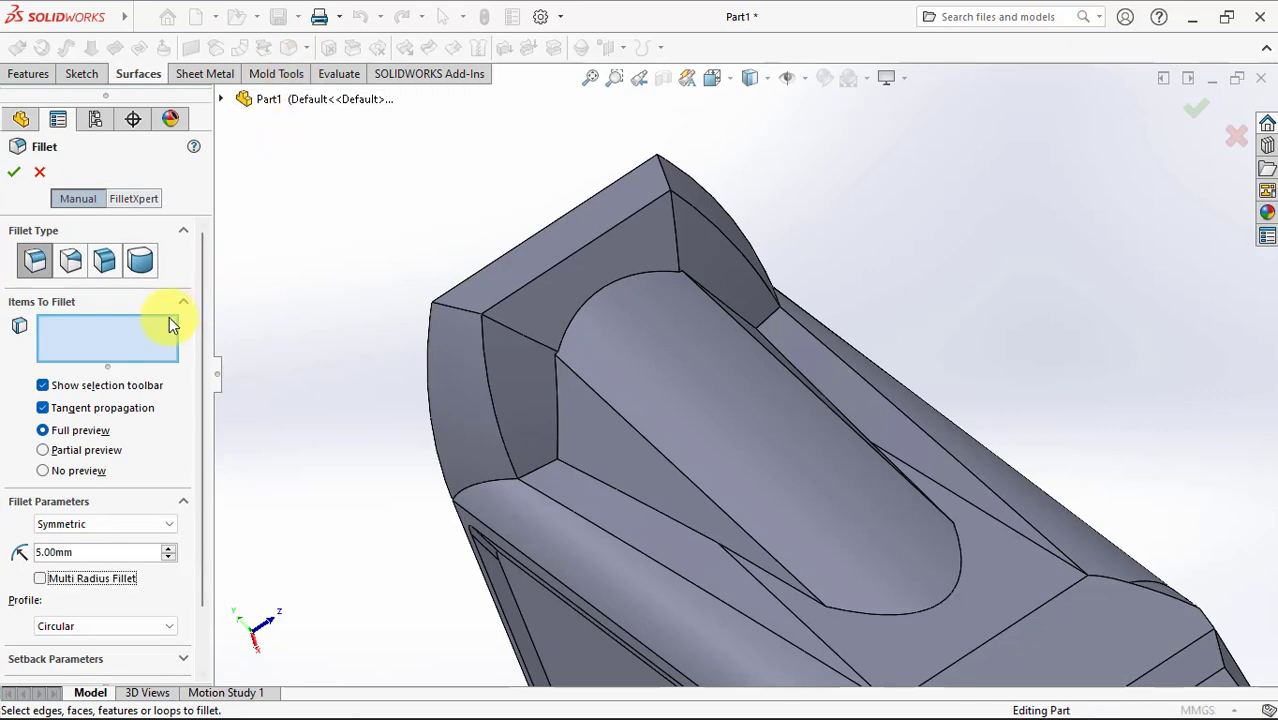
pyautogui.click(670, 451)
pyautogui.moveTo(668, 450)
pyautogui.mouseDown(button='middle')
pyautogui.moveTo(685, 380)
pyautogui.moveTo(775, 355)
pyautogui.mouseUp(button='middle')
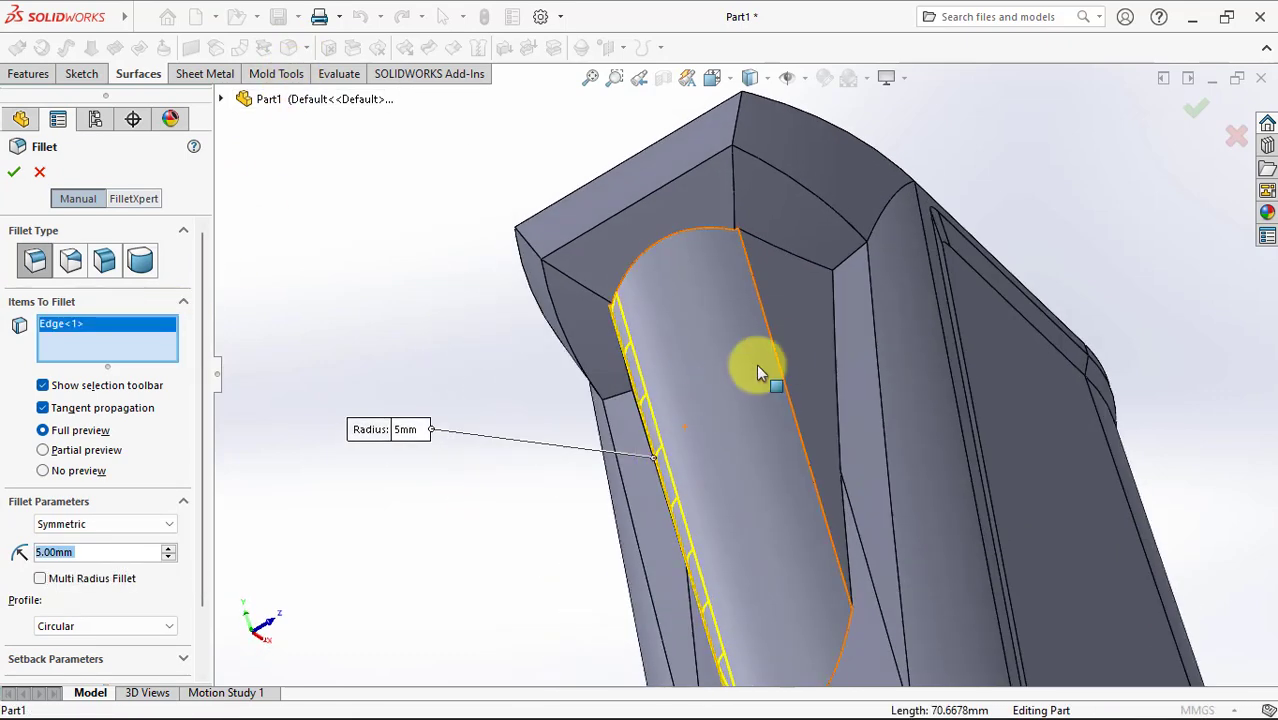
pyautogui.click(778, 352)
pyautogui.rightClick(770, 349)
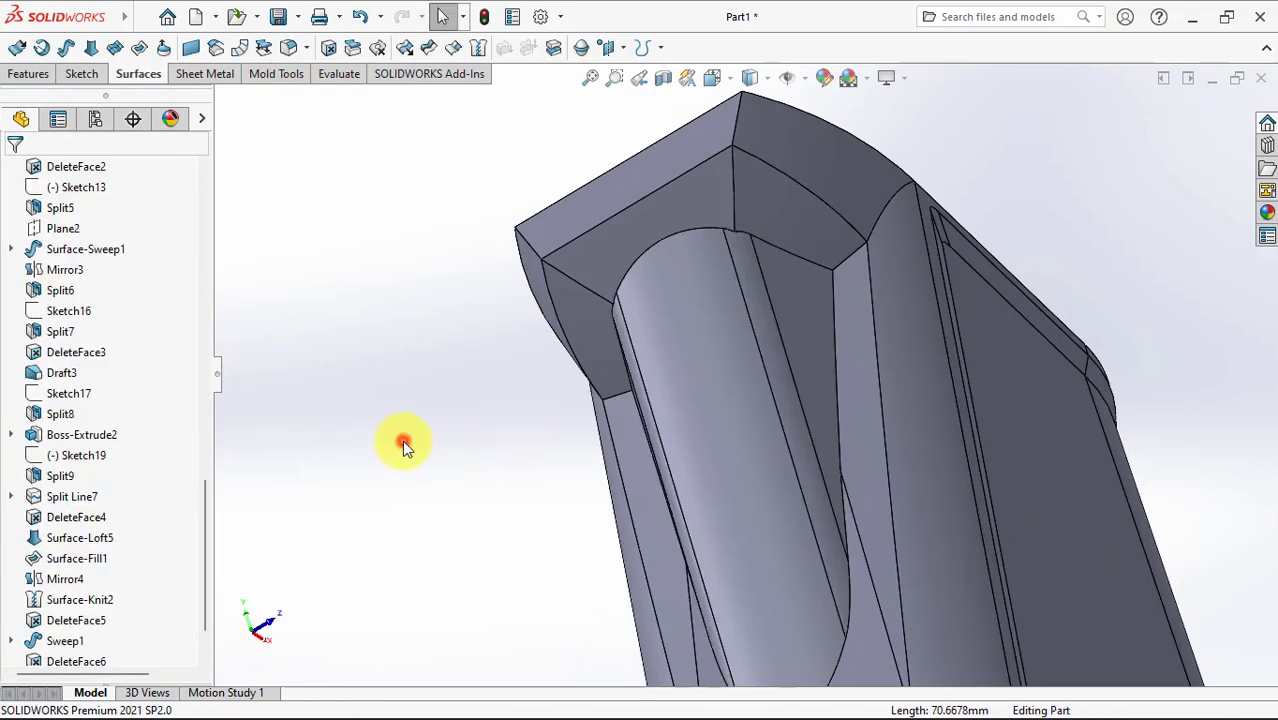
# Step: Fit the whole model in view and select the part's large flat top face
pyautogui.press('z')
pyautogui.moveTo(405, 450)
pyautogui.mouseDown(button='middle')
pyautogui.moveTo(590, 514)
pyautogui.moveTo(789, 616)
pyautogui.mouseUp(button='middle')
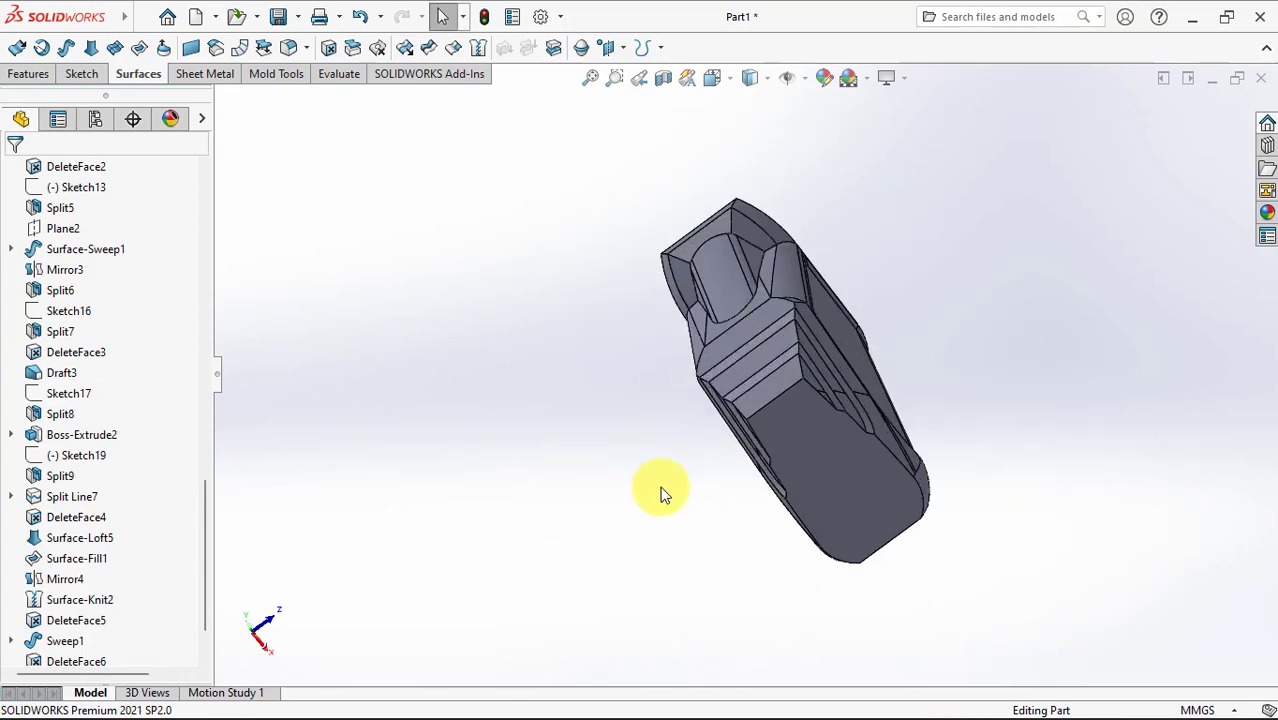
pyautogui.click(819, 428)
# Step: Start a sketch on the flat face and offset its outline 7 mm inward
pyautogui.click(904, 385)
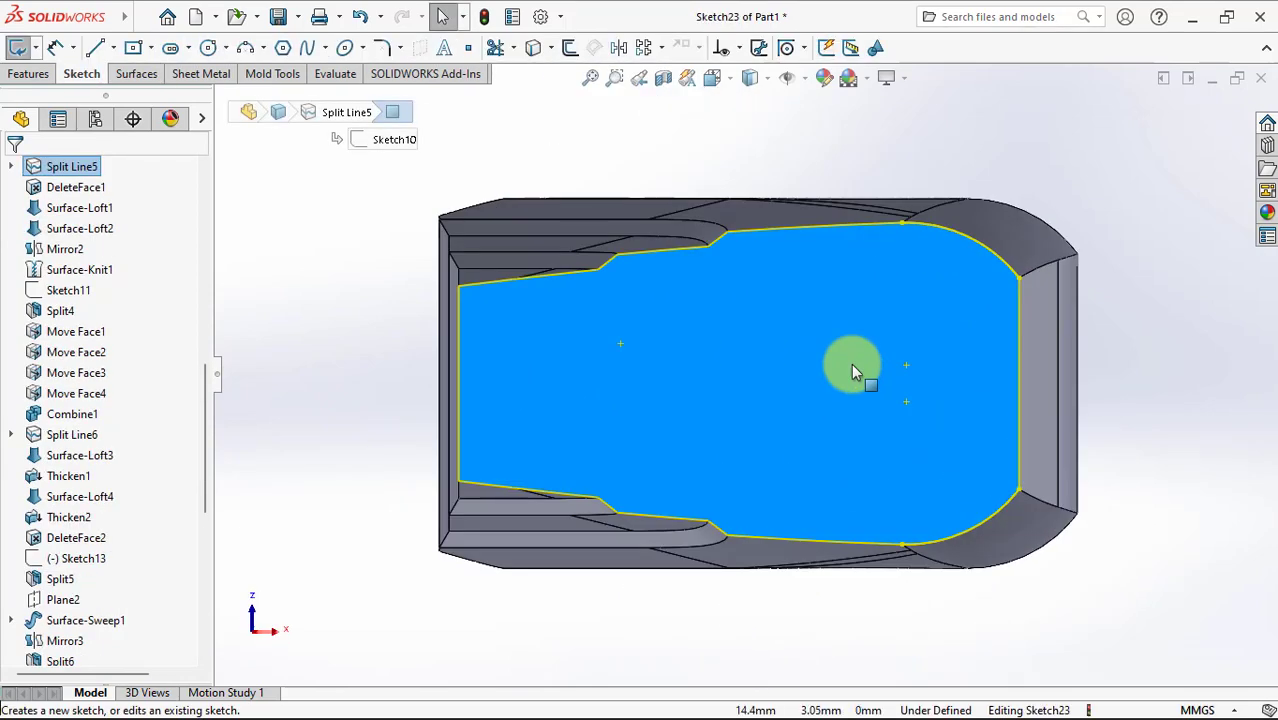
pyautogui.click(569, 49)
pyautogui.write('7')
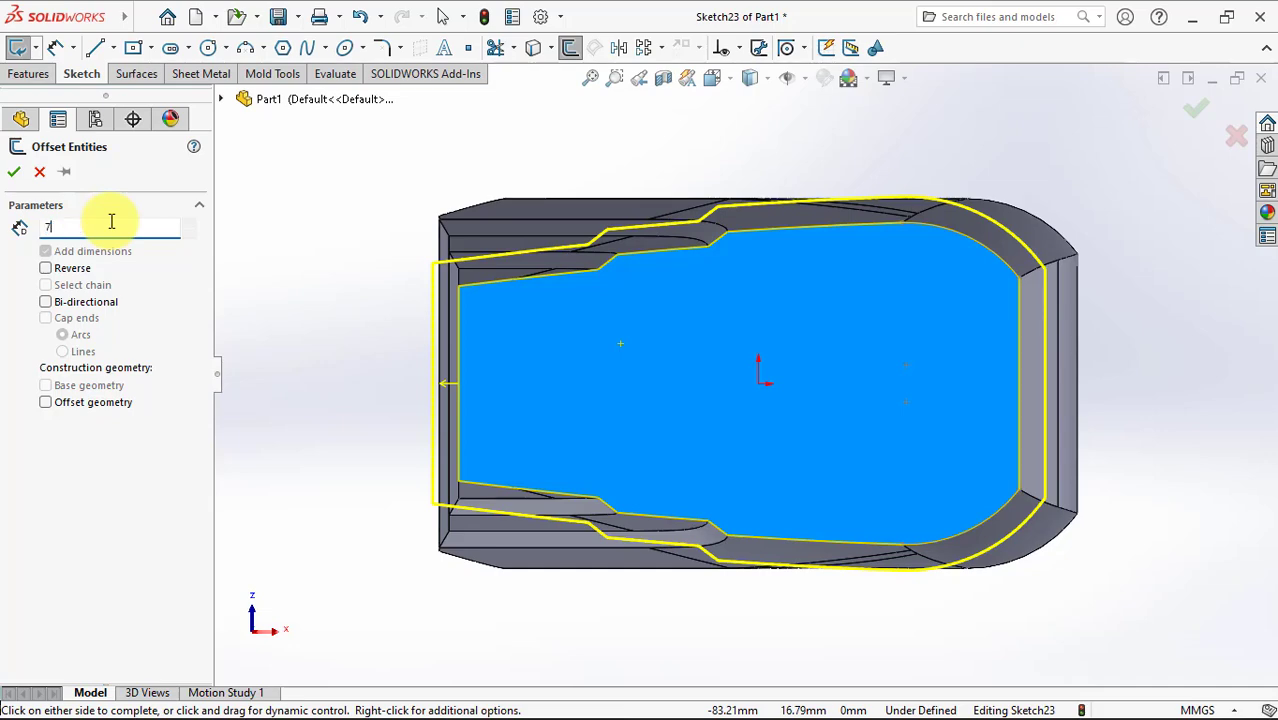
pyautogui.press('Return')
pyautogui.click(46, 269)
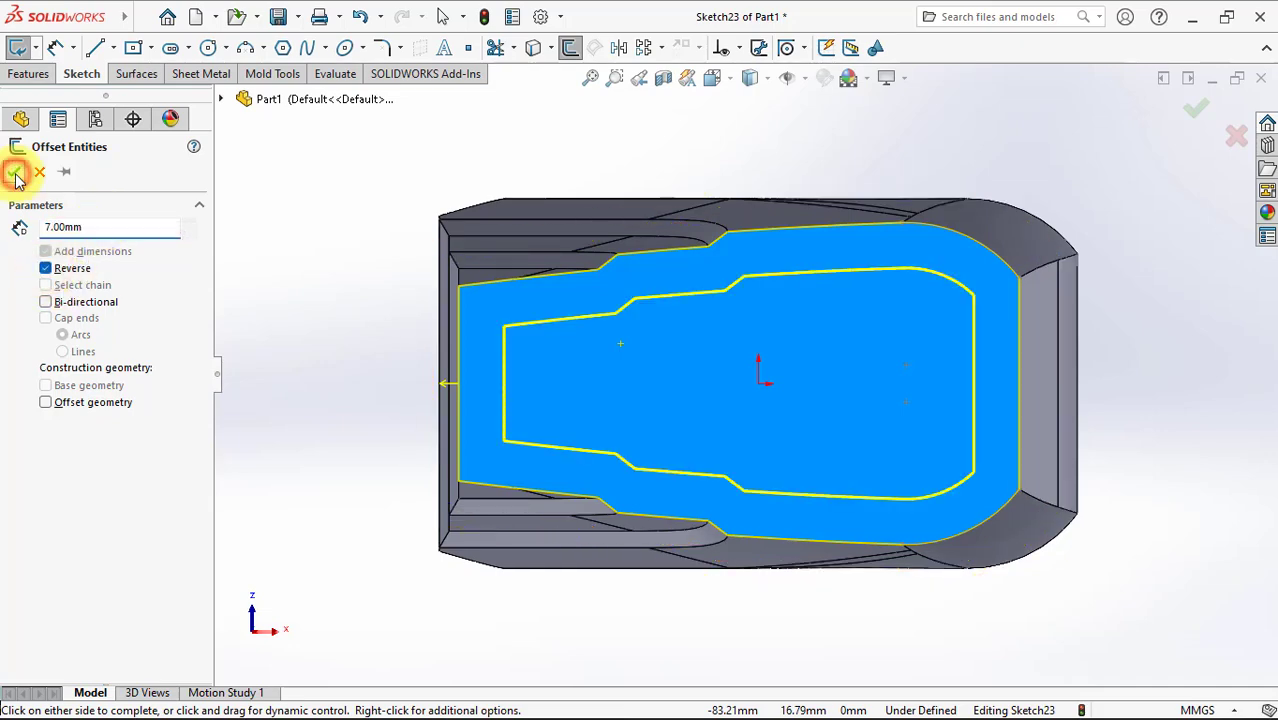
pyautogui.click(15, 174)
pyautogui.scroll(-5, 594, 348)
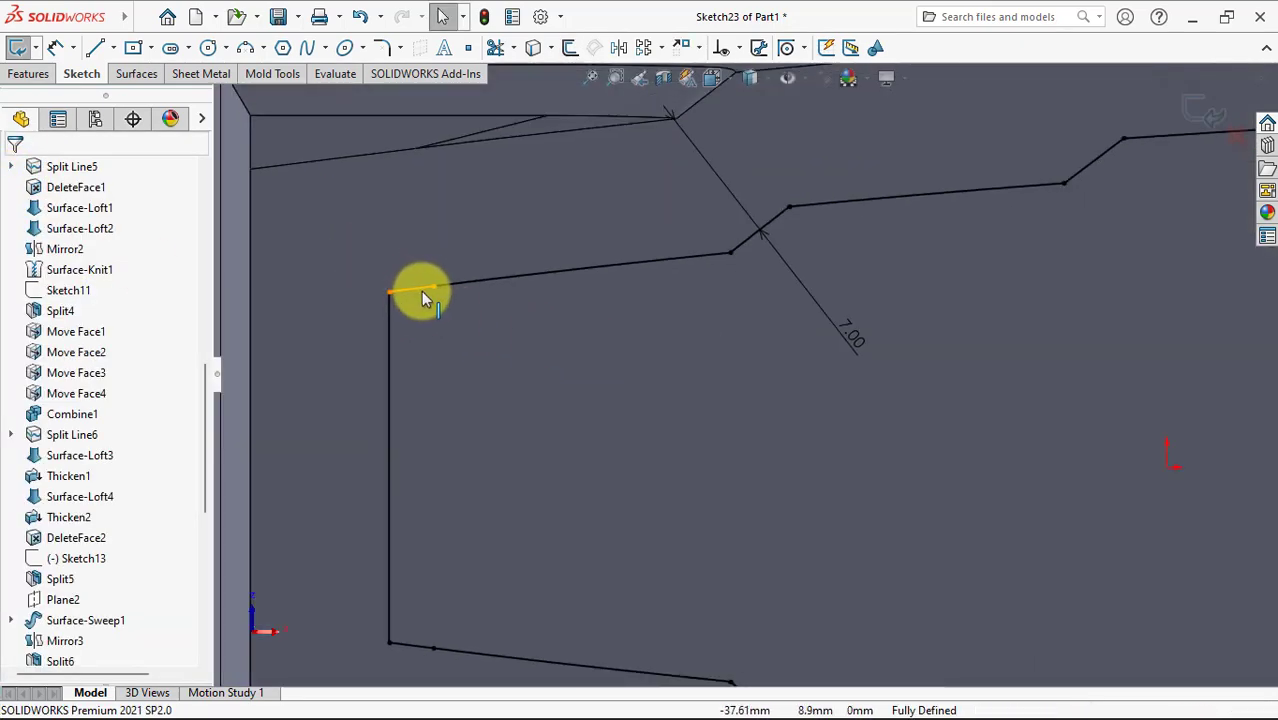
# Step: Delete the short top-left and bottom-left offset segments and extend the upper line to the vertical line
pyautogui.click(422, 291)
pyautogui.rightClick(422, 291)
pyautogui.click(474, 550)
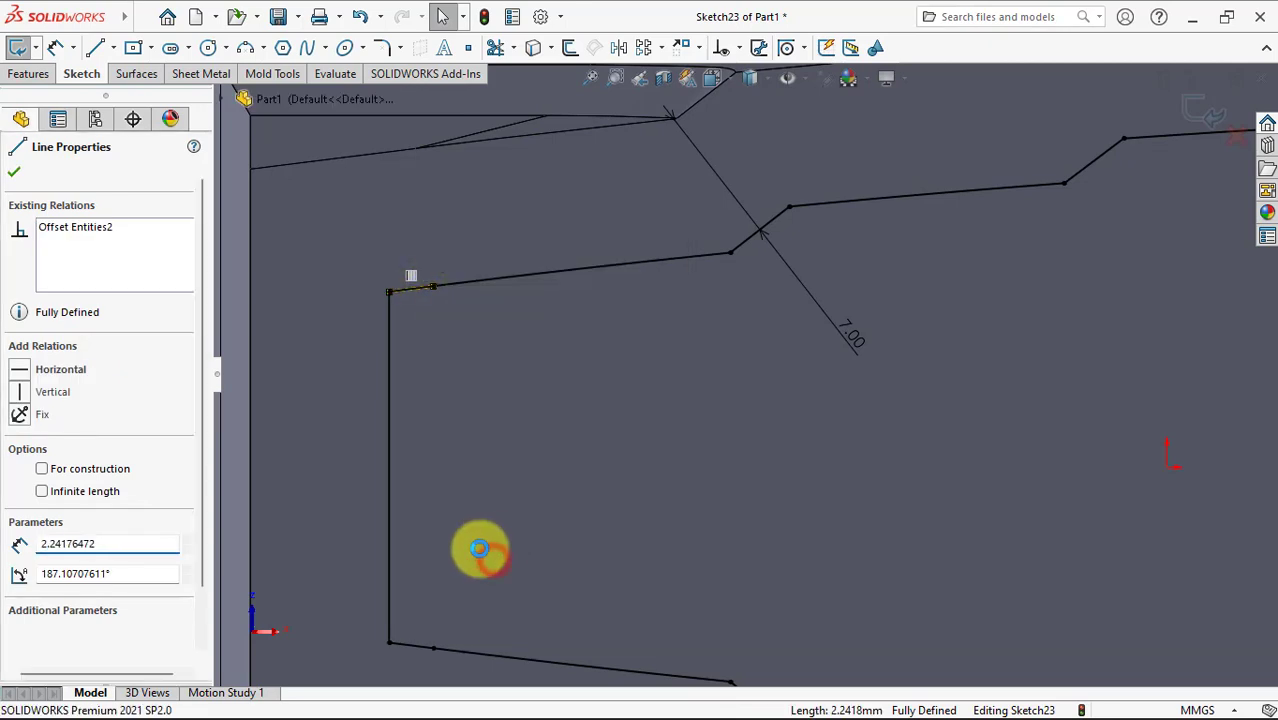
pyautogui.click(420, 650)
pyautogui.rightClick(420, 650)
pyautogui.click(455, 630)
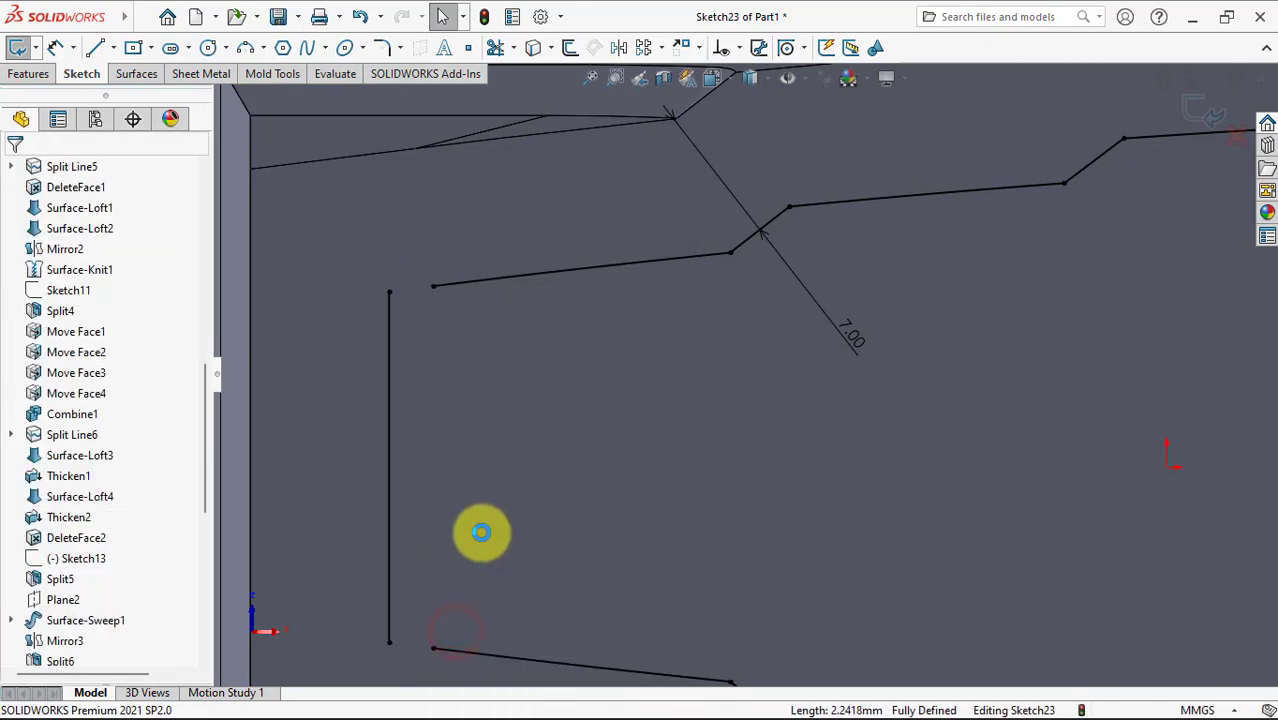
pyautogui.click(513, 48)
pyautogui.click(519, 95)
pyautogui.click(459, 282)
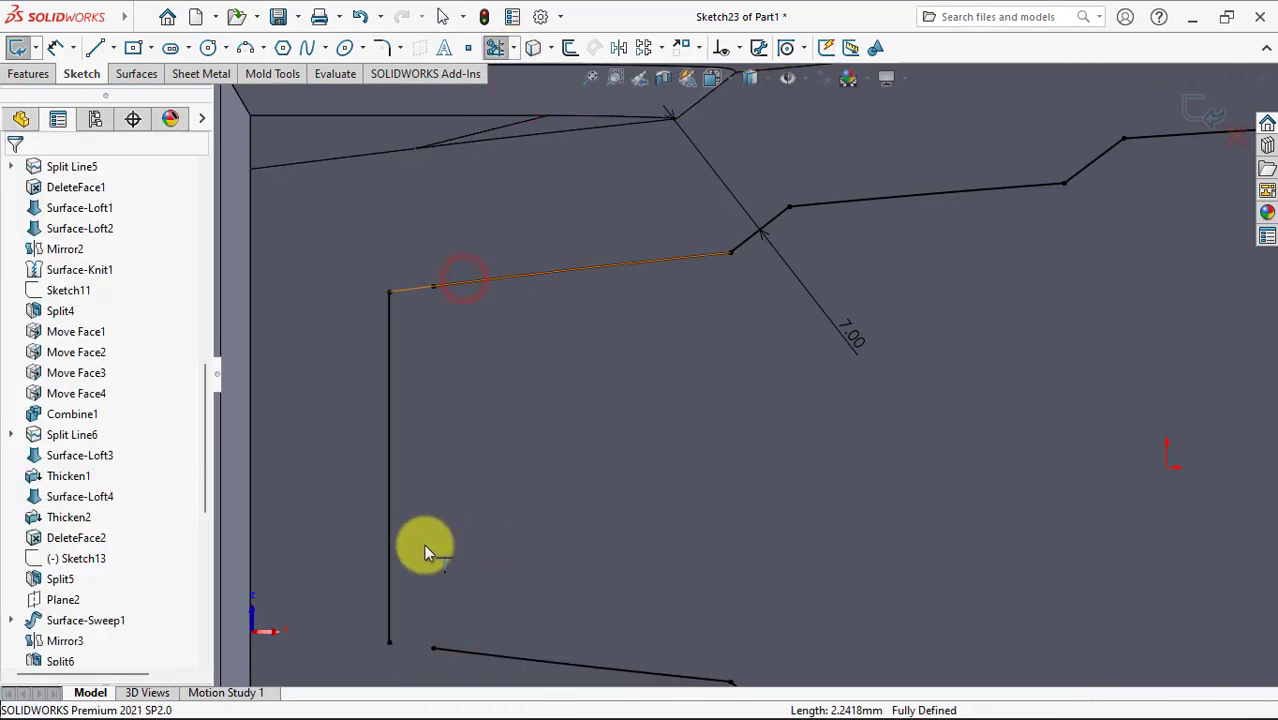
pyautogui.scroll(2, 474, 428)
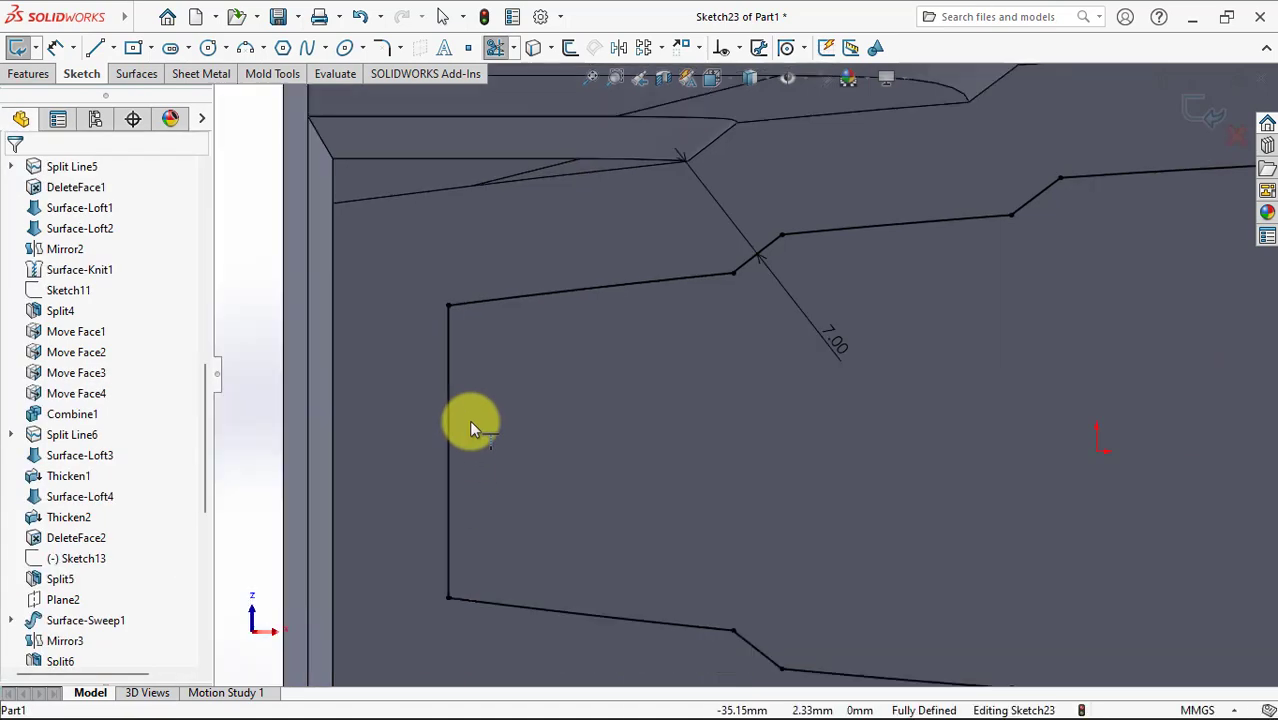
# Step: Round the four end corners of the outline with R5 sketch fillets
pyautogui.click(390, 52)
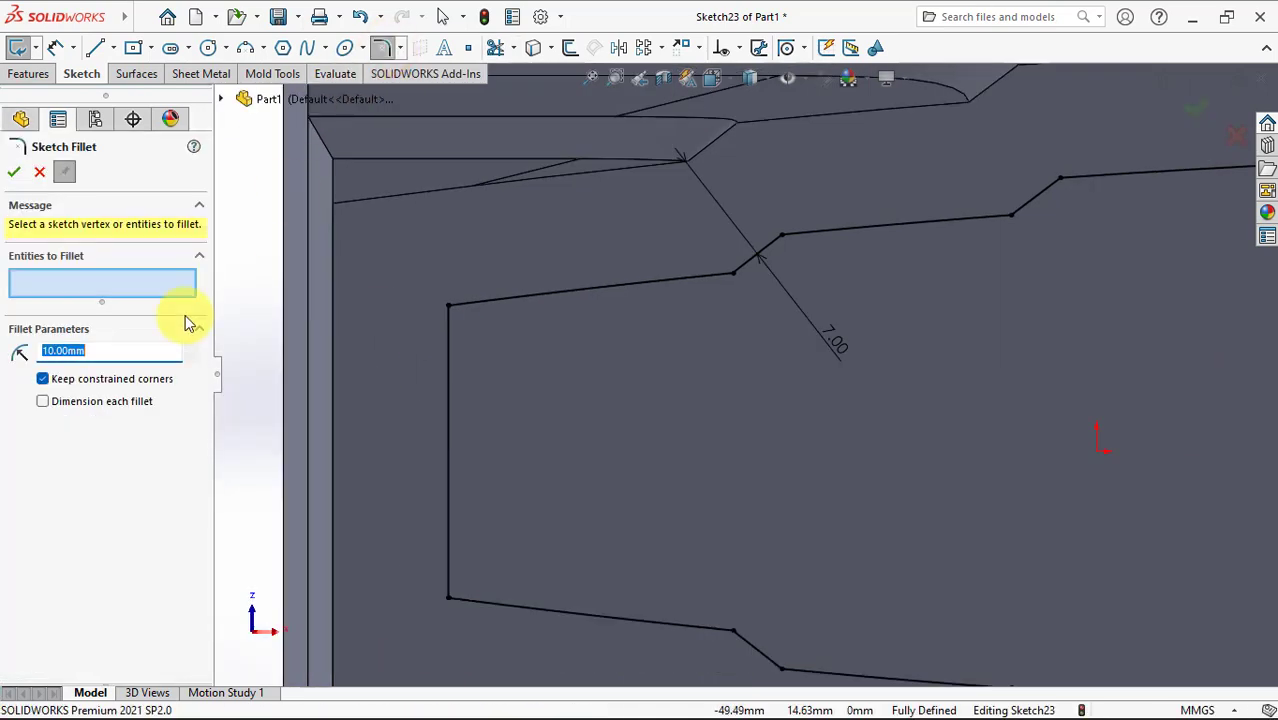
pyautogui.click(447, 306)
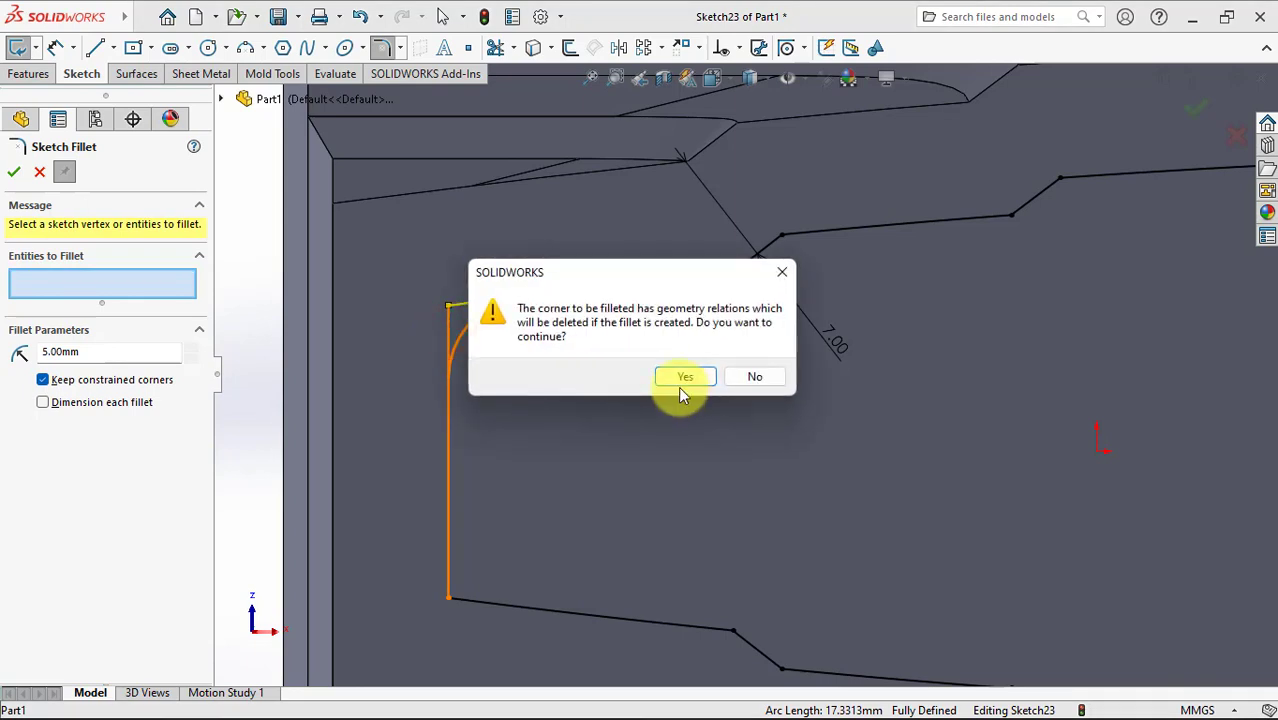
pyautogui.click(678, 386)
pyautogui.click(499, 604)
pyautogui.click(446, 555)
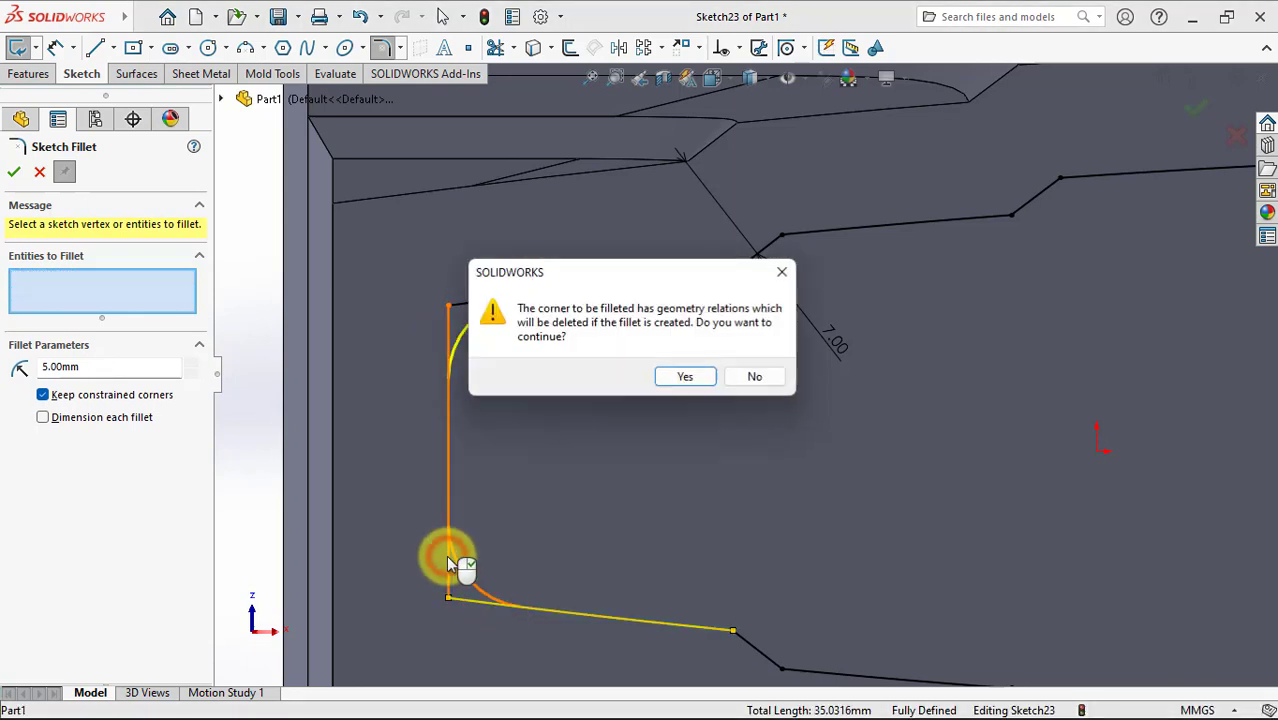
pyautogui.click(683, 385)
pyautogui.scroll(5, 690, 379)
pyautogui.scroll(-5, 1000, 340)
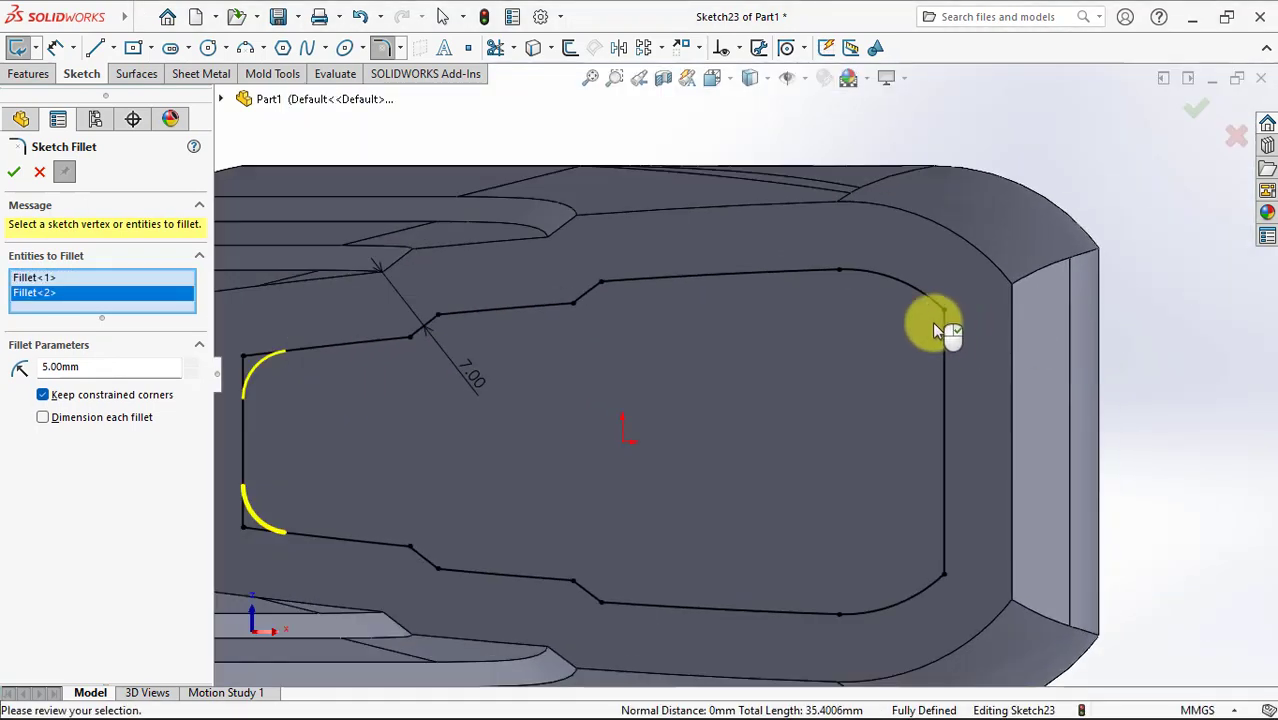
pyautogui.click(945, 325)
pyautogui.scroll(3, 939, 399)
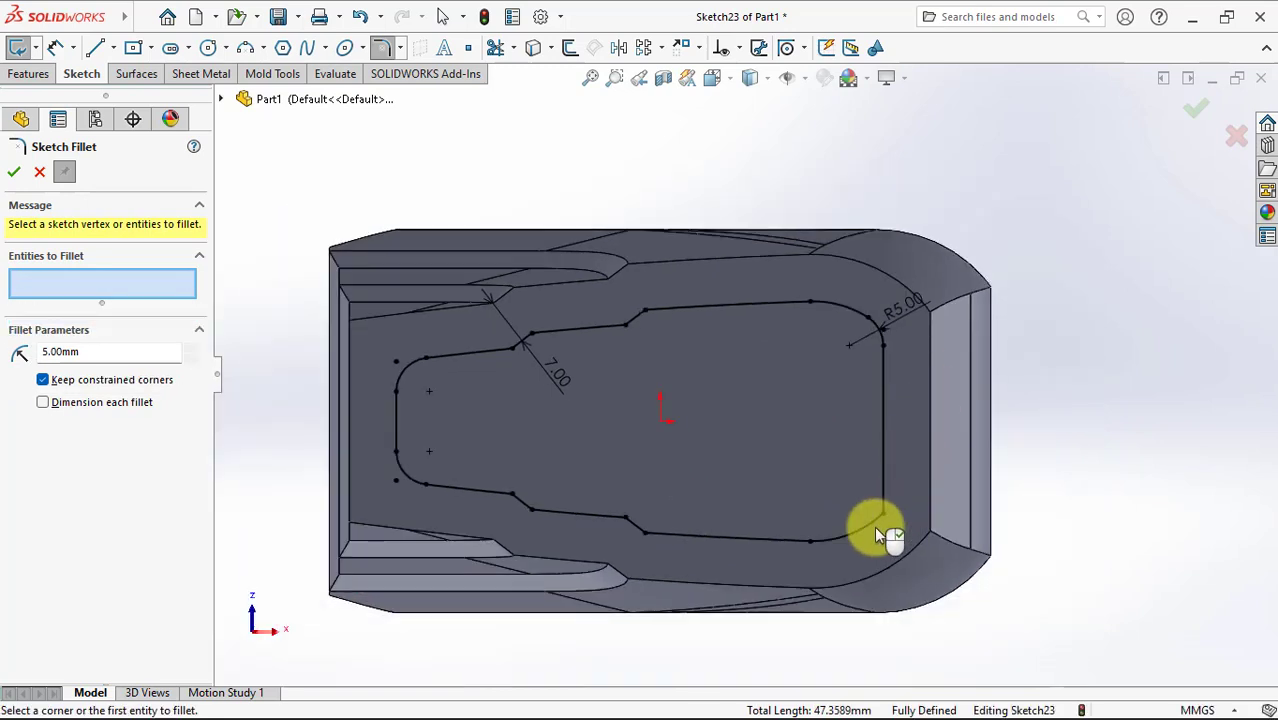
pyautogui.click(874, 522)
pyautogui.click(884, 490)
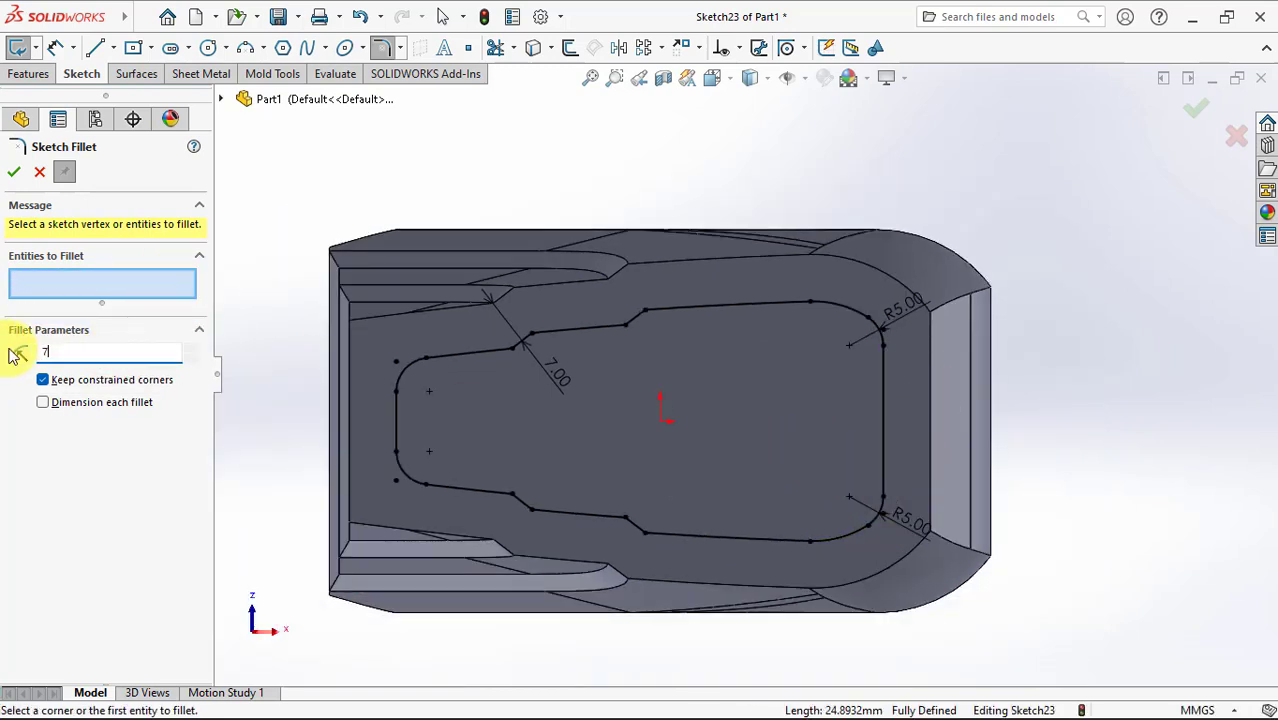
# Step: Round the step corner and three more pocket corners with 7 mm sketch fillets
pyautogui.scroll(-5, 490, 365)
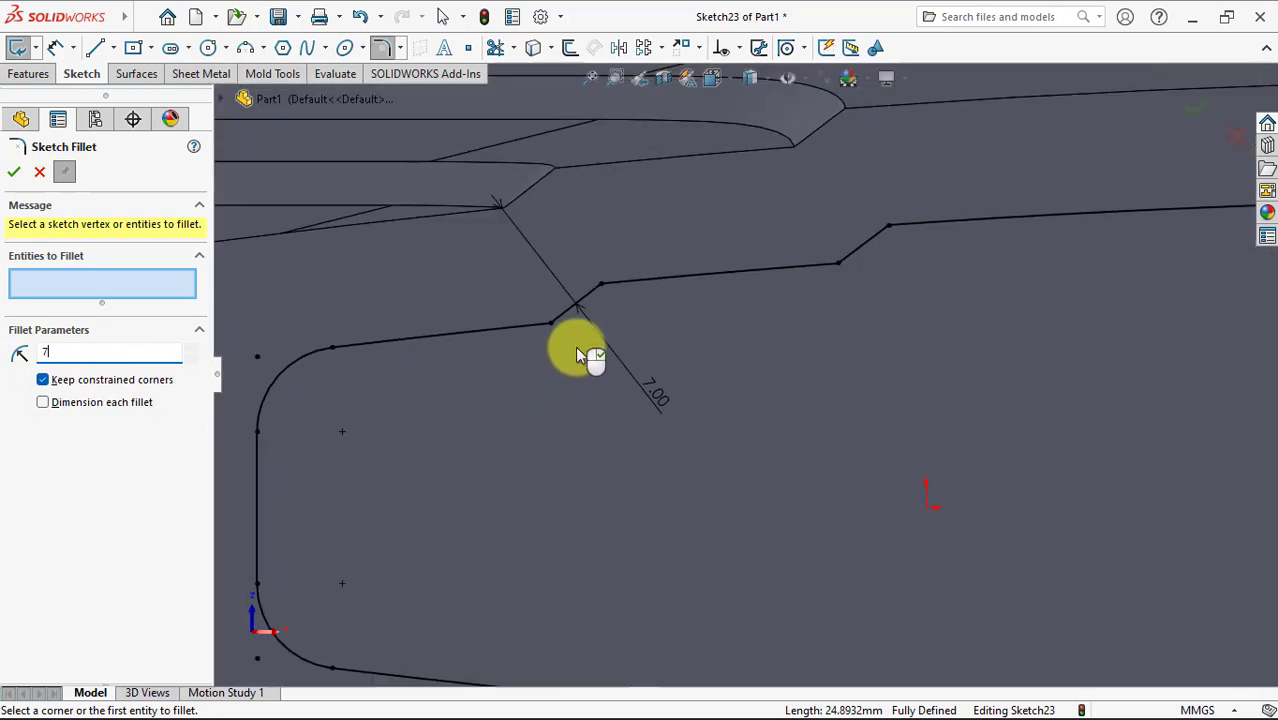
pyautogui.click(600, 290)
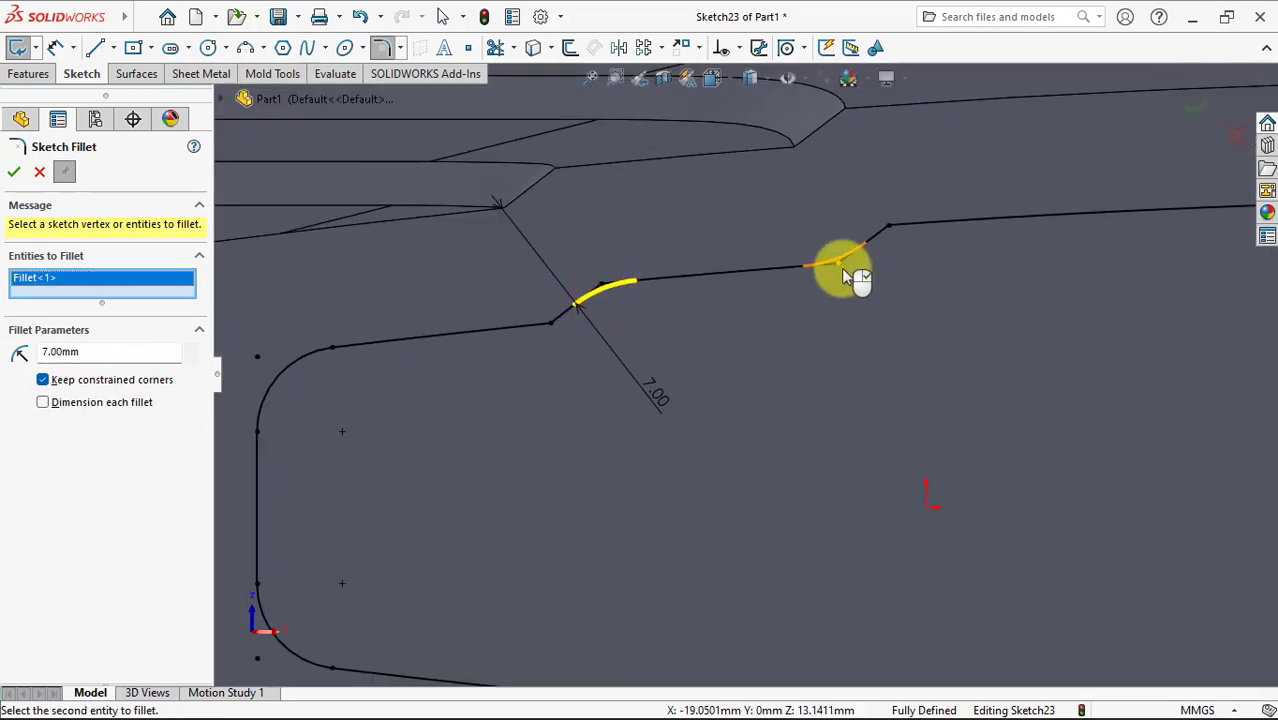
pyautogui.click(886, 230)
pyautogui.scroll(2, 737, 521)
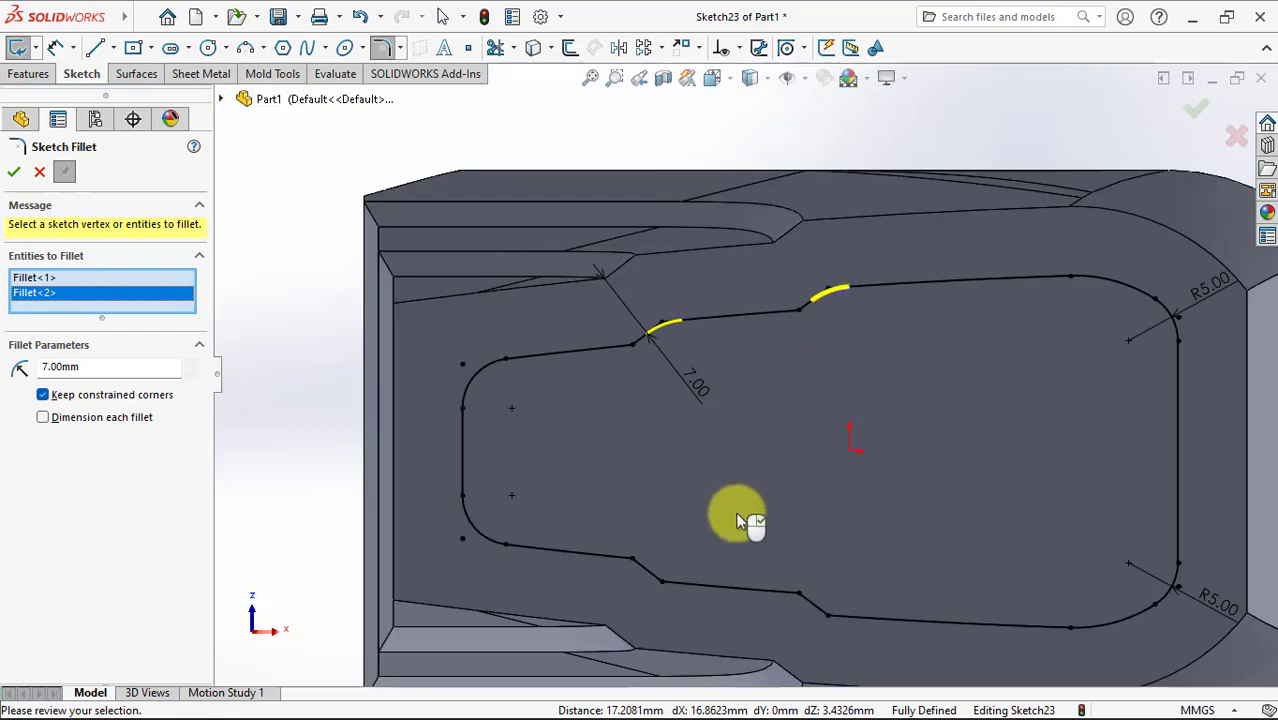
pyautogui.click(657, 583)
pyautogui.click(827, 616)
pyautogui.write('2')
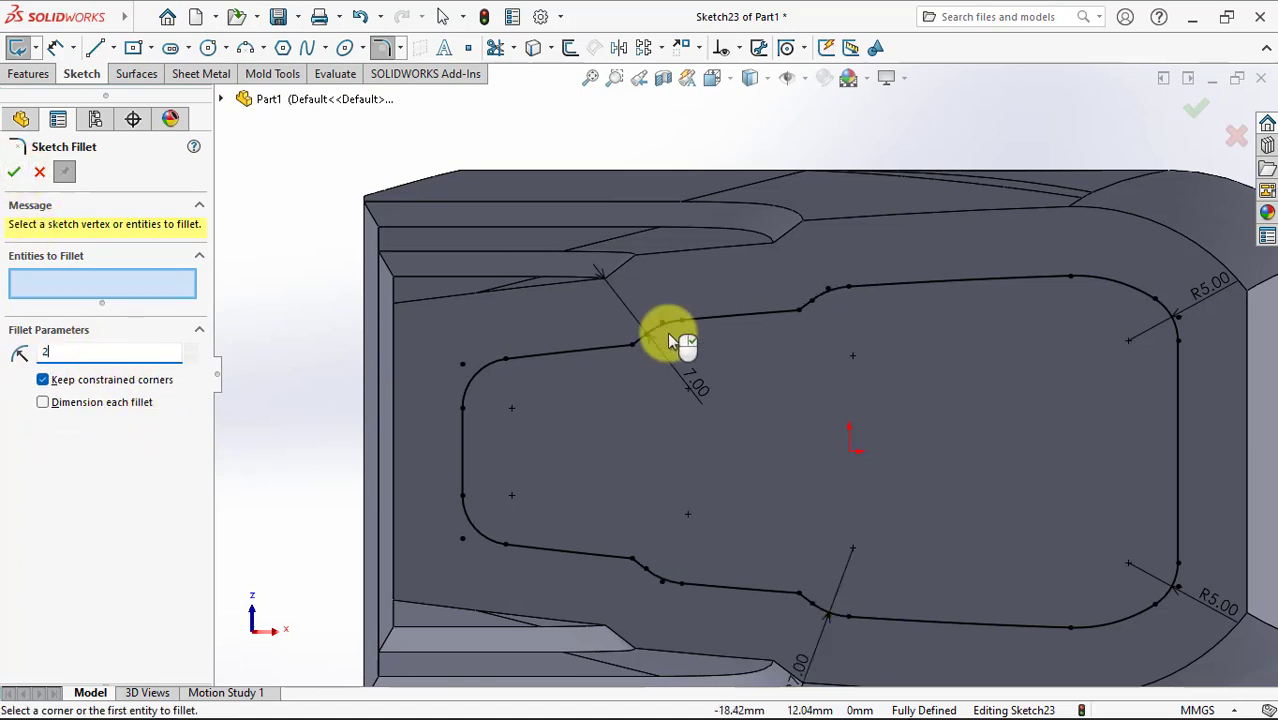
# Step: Round the four inner pocket corners with 2 mm sketch fillets
pyautogui.click(633, 350)
pyautogui.click(634, 555)
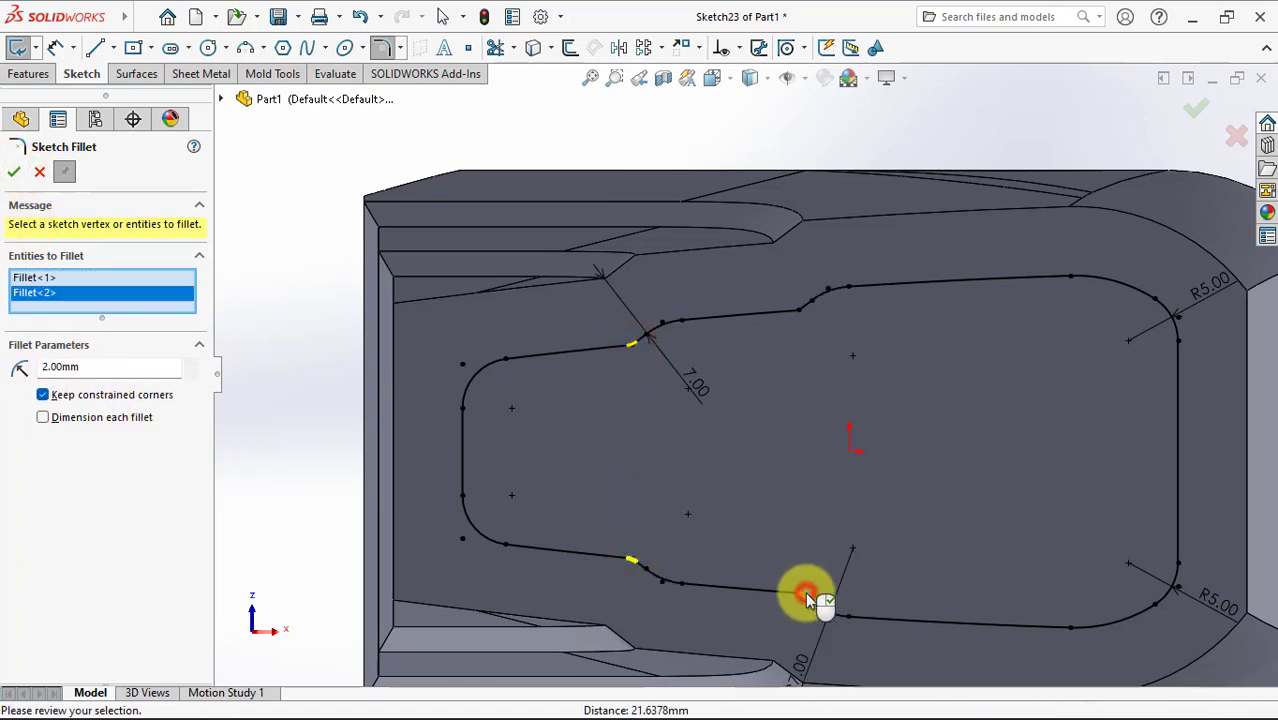
pyautogui.click(781, 598)
pyautogui.click(800, 309)
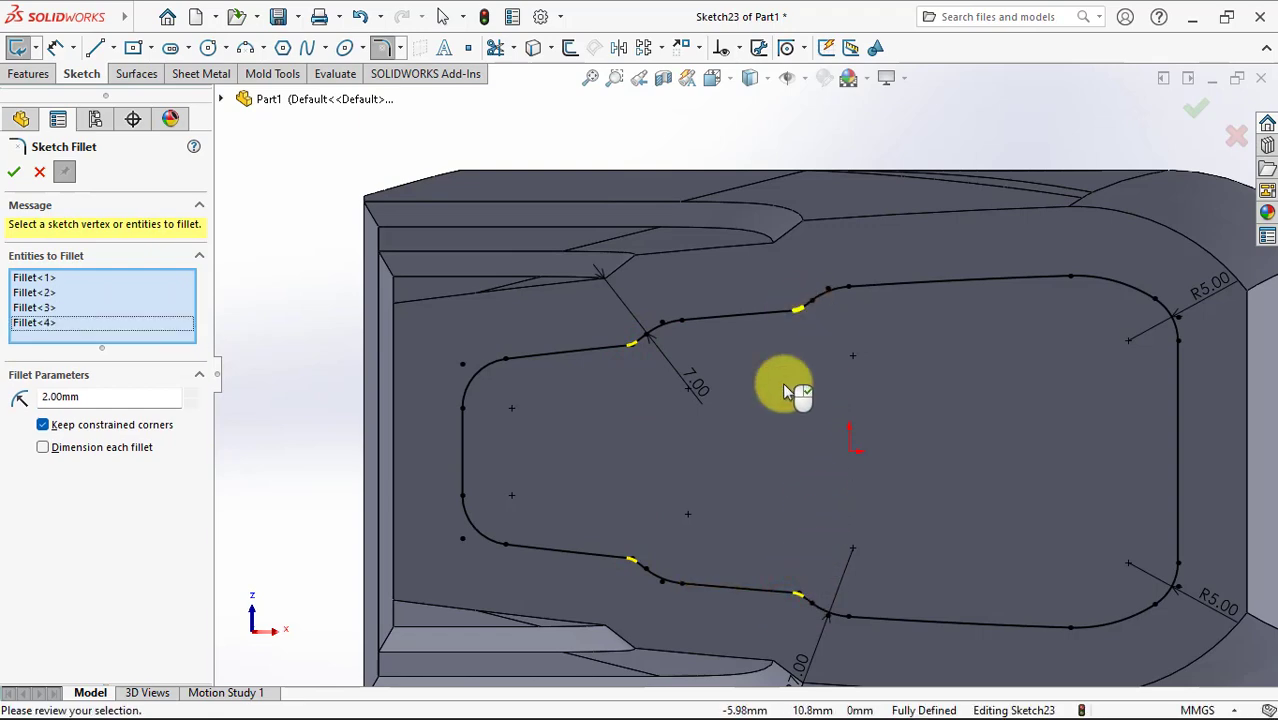
pyautogui.click(17, 171)
pyautogui.click(17, 171)
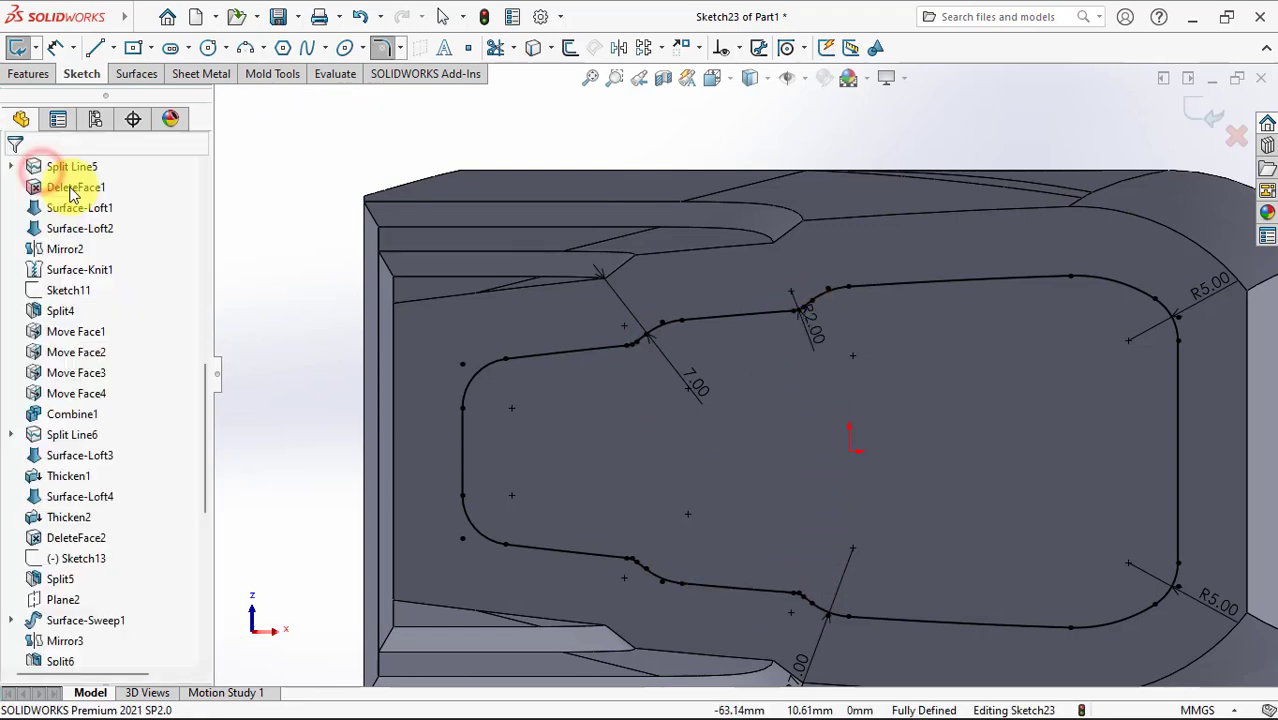
pyautogui.click(30, 80)
# Step: Extrude-cut the pocket outline Blind 1.6 mm deep with a 70° draft into the top face
pyautogui.click(142, 49)
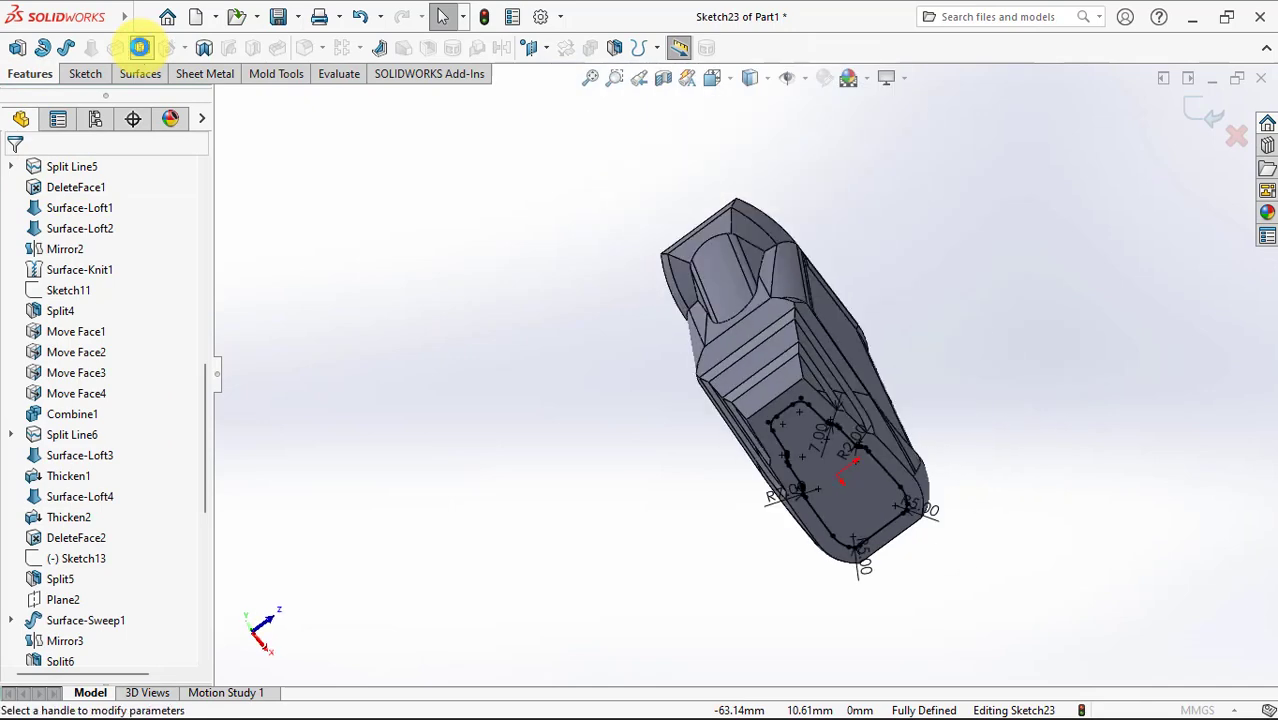
pyautogui.write('1.60mm')
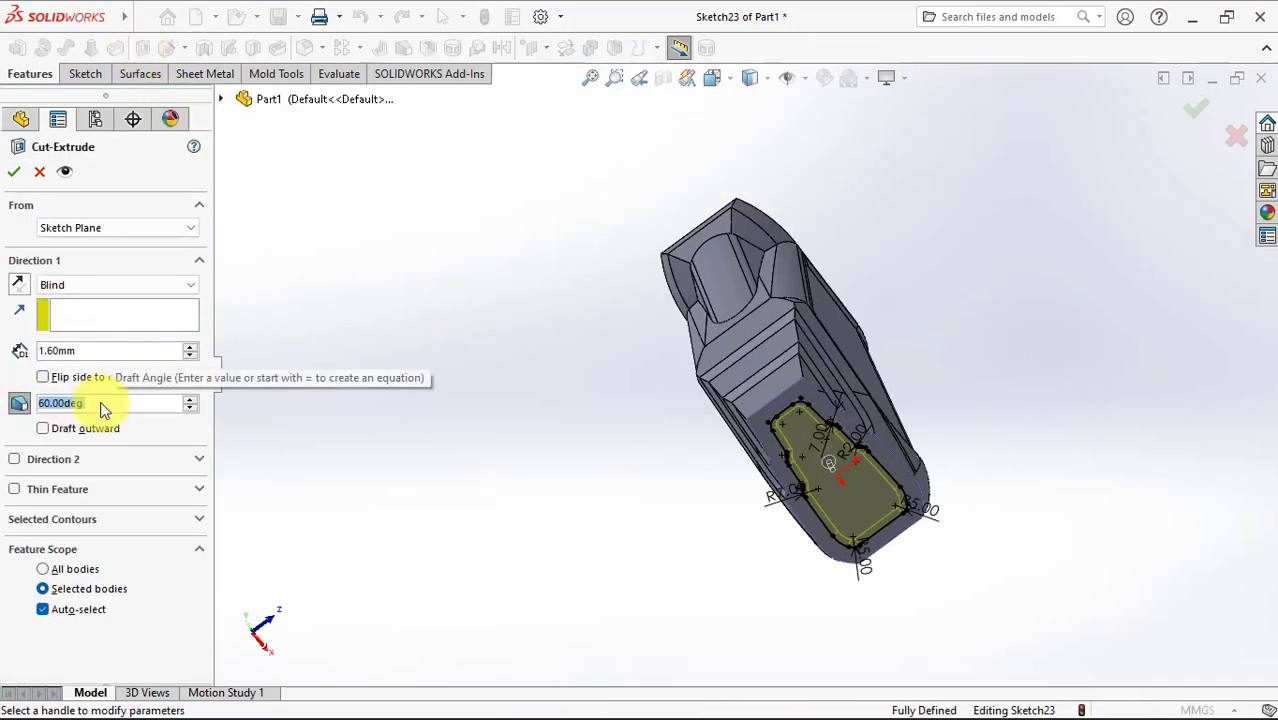
pyautogui.write('7')
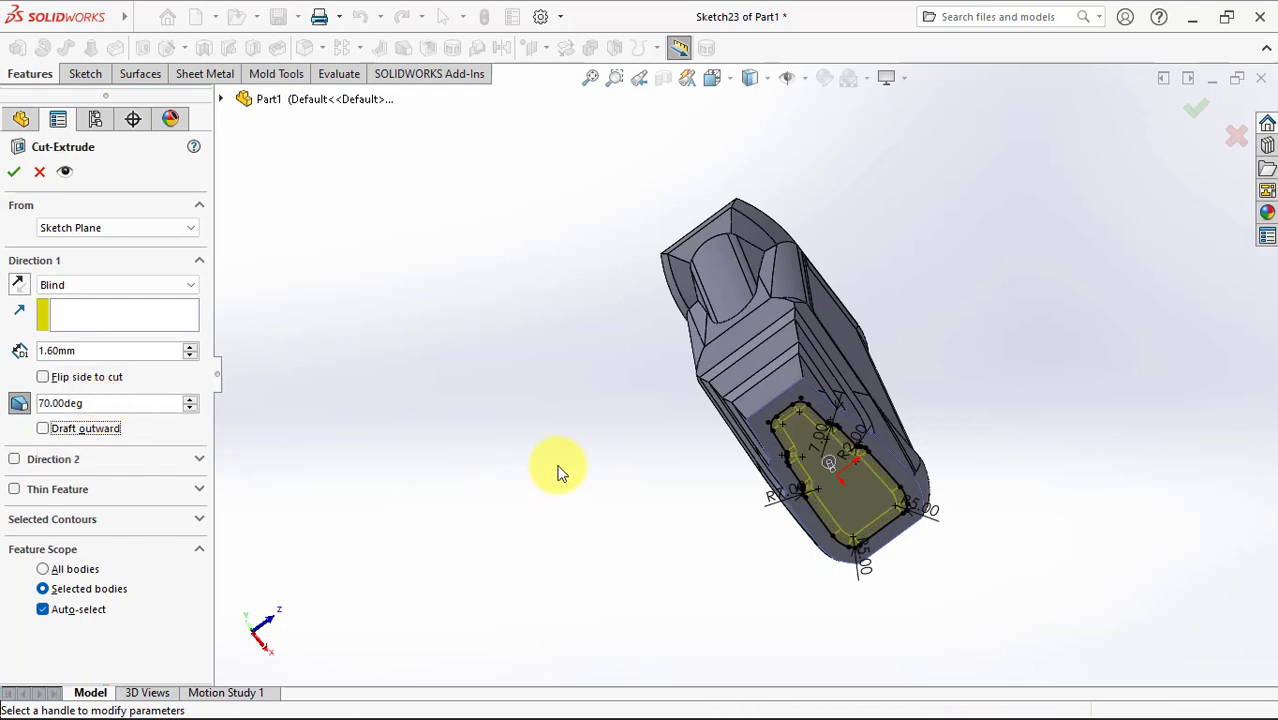
pyautogui.moveTo(558, 472); pyautogui.dragTo(950, 348, button='middle')
pyautogui.scroll(-5, 856, 286)
pyautogui.scroll(-2, 845, 254)
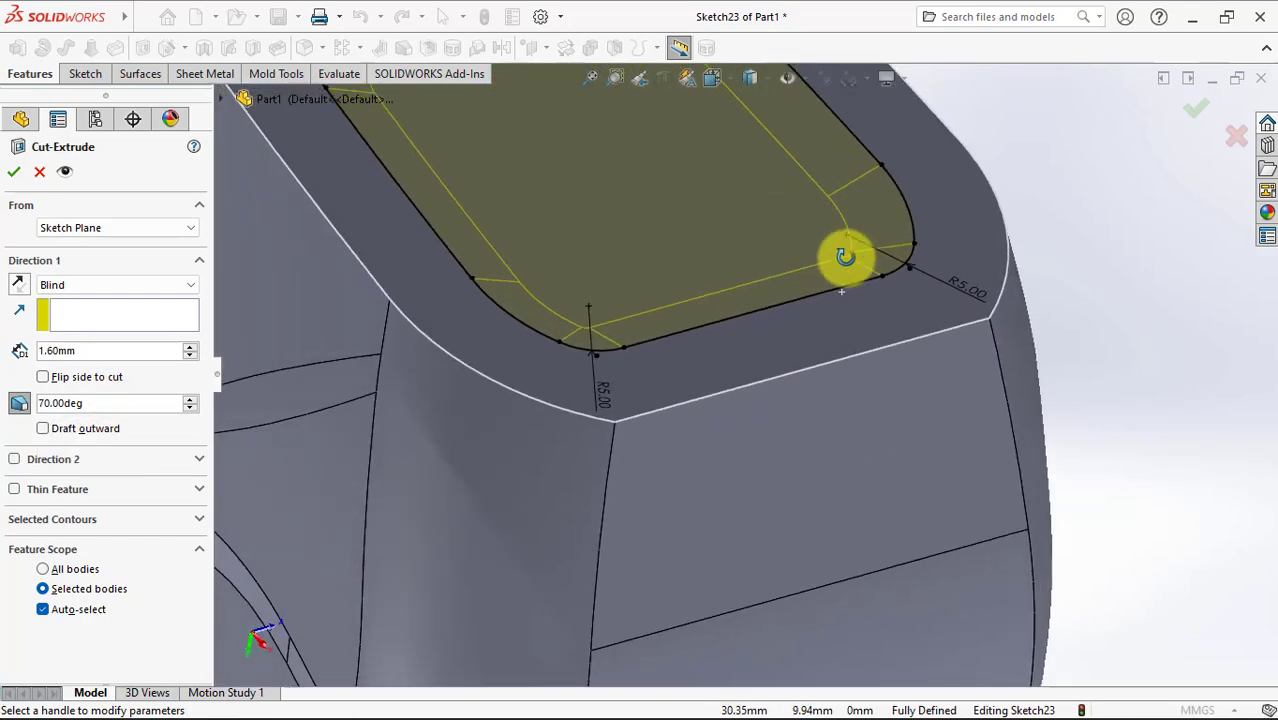
pyautogui.click(14, 174)
pyautogui.scroll(3, 799, 330)
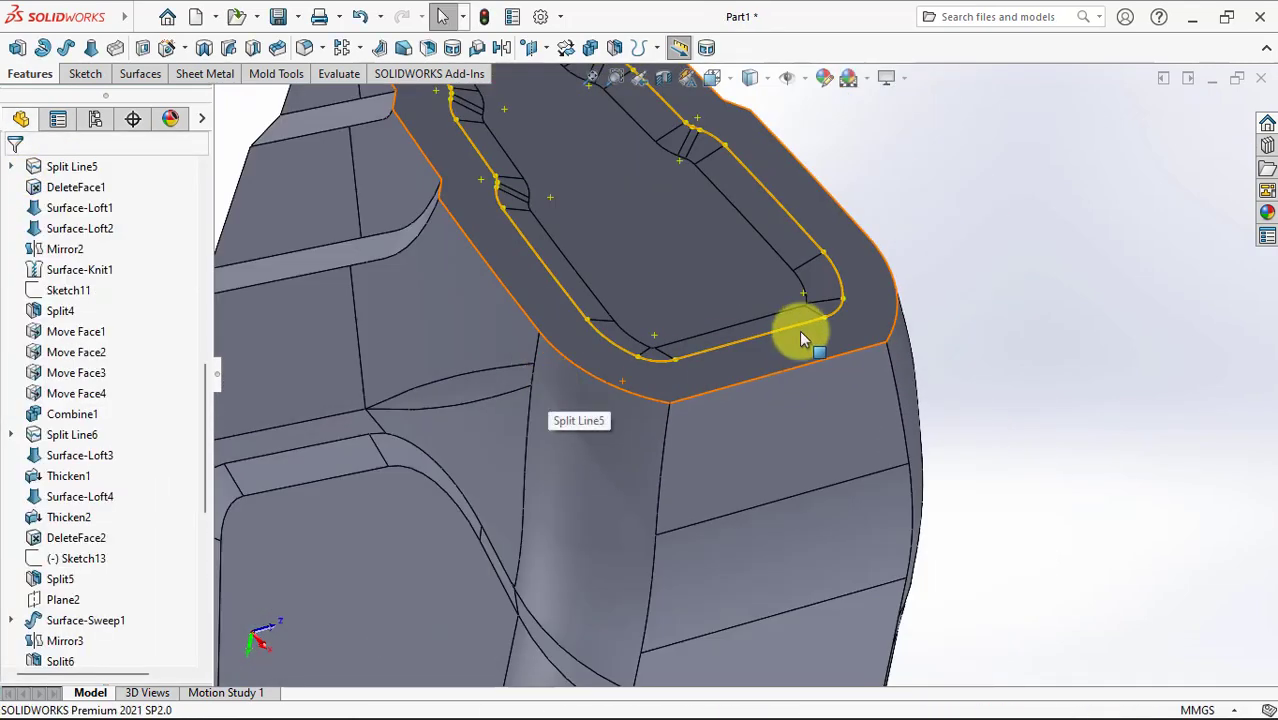
pyautogui.scroll(3, 963, 257)
pyautogui.moveTo(207, 466); pyautogui.dragTo(222, 280)
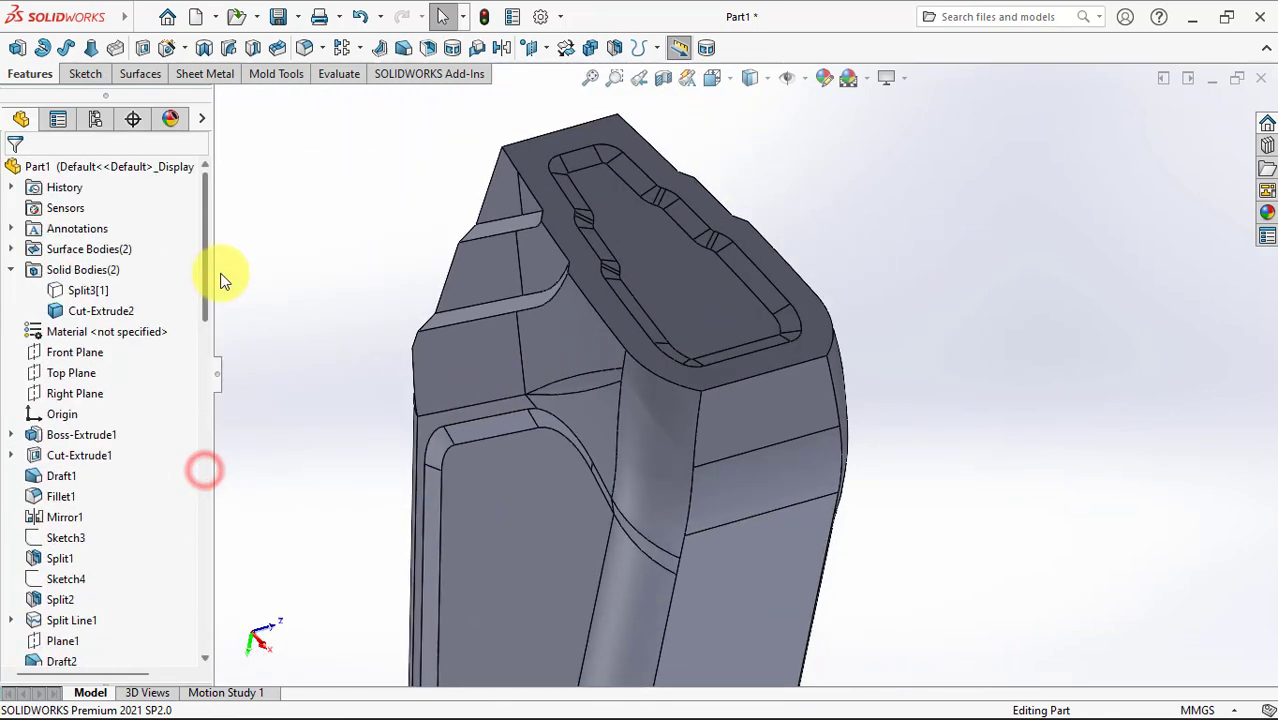
# Step: Sketch on the Right Plane a vertical centerline from the origin with a circle centred on it
pyautogui.click(75, 393)
pyautogui.click(94, 367)
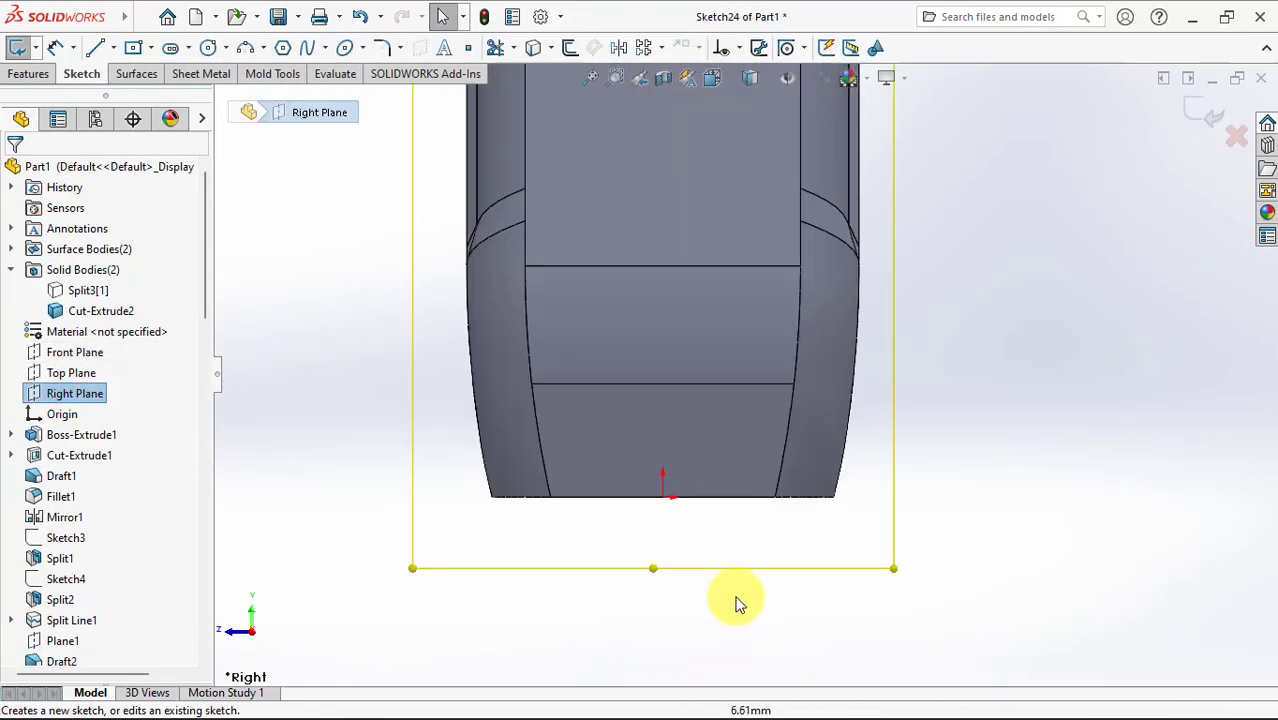
pyautogui.click(109, 47)
pyautogui.click(118, 90)
pyautogui.scroll(-3, 666, 520)
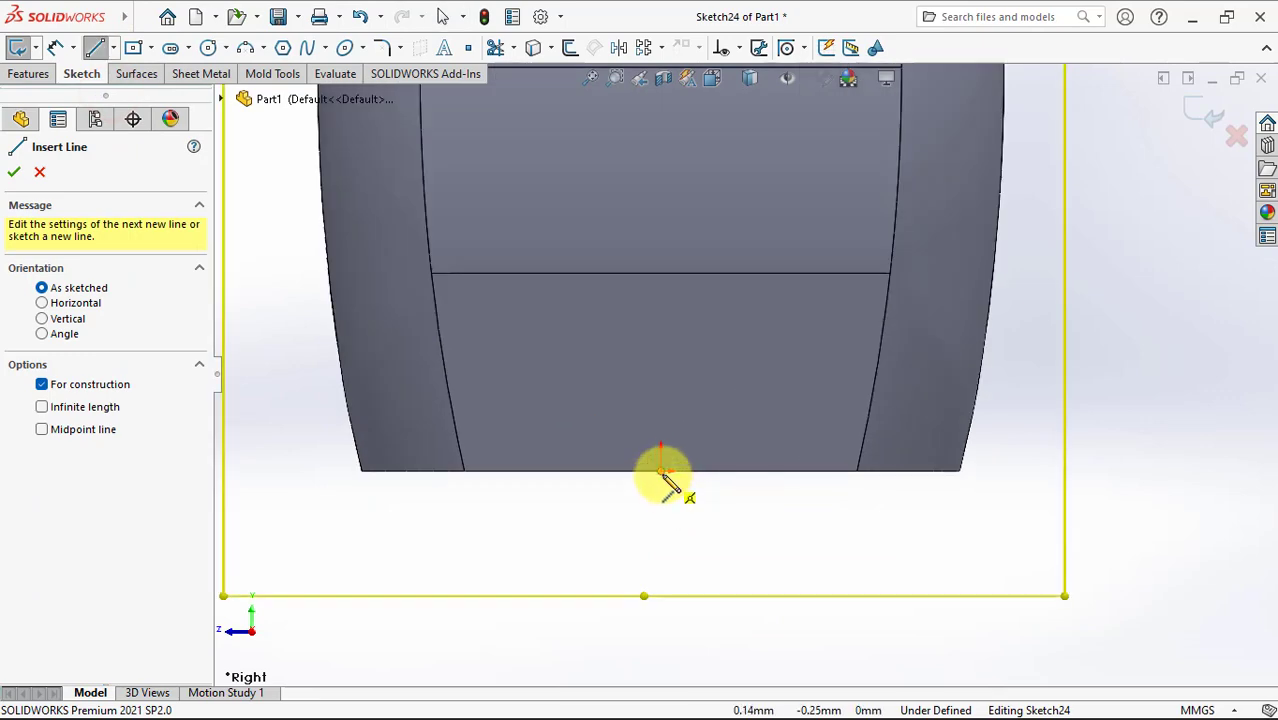
pyautogui.click(661, 470)
pyautogui.click(660, 527)
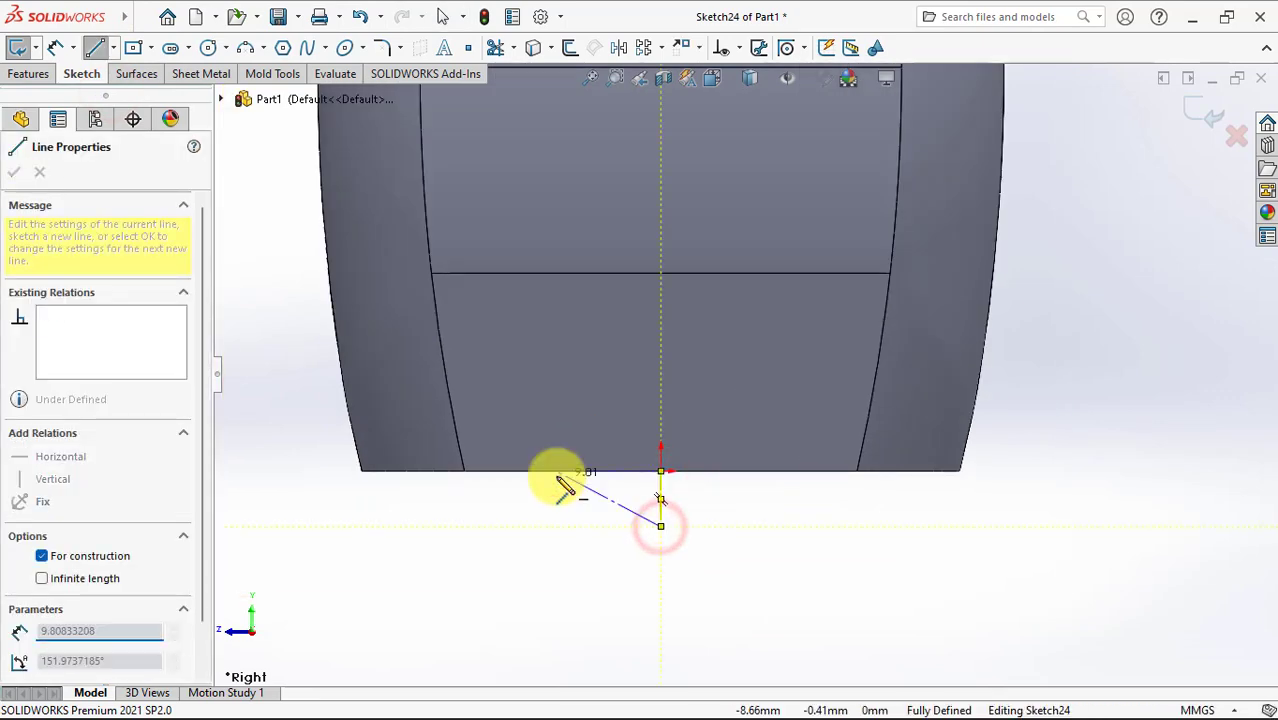
pyautogui.click(208, 47)
pyautogui.click(660, 526)
pyautogui.click(688, 455)
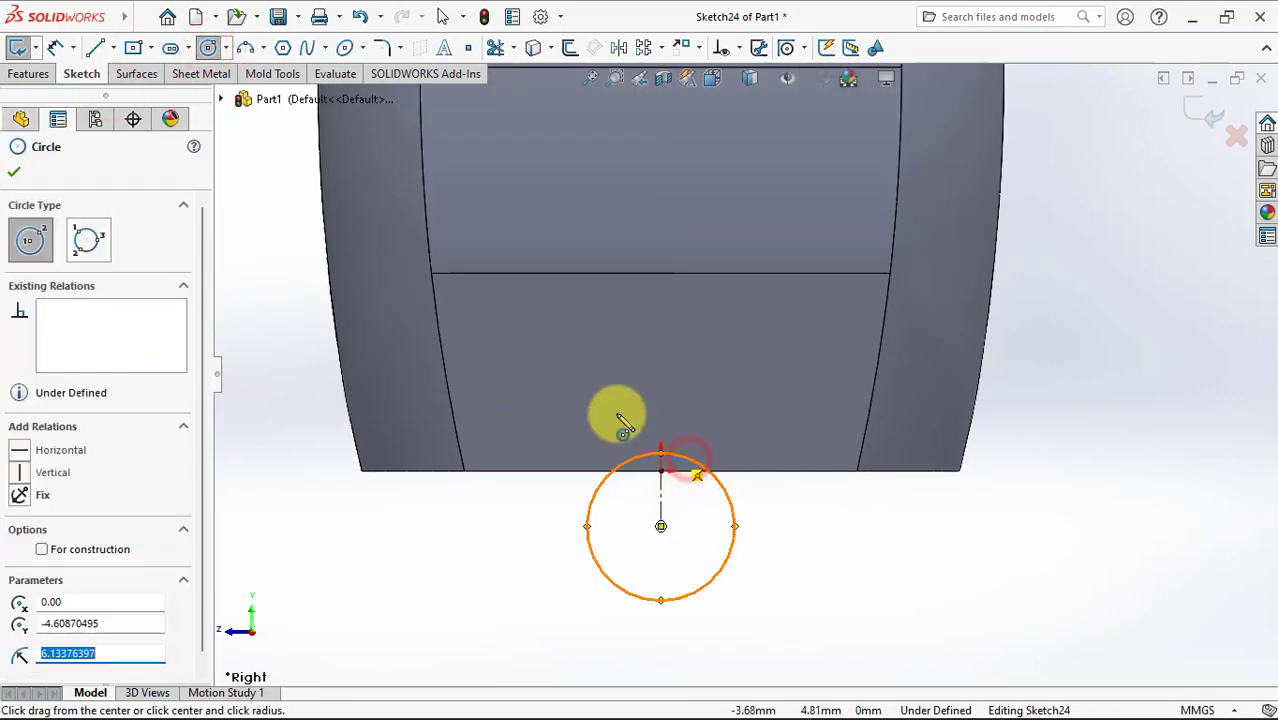
pyautogui.click(55, 47)
pyautogui.scroll(-2, 674, 475)
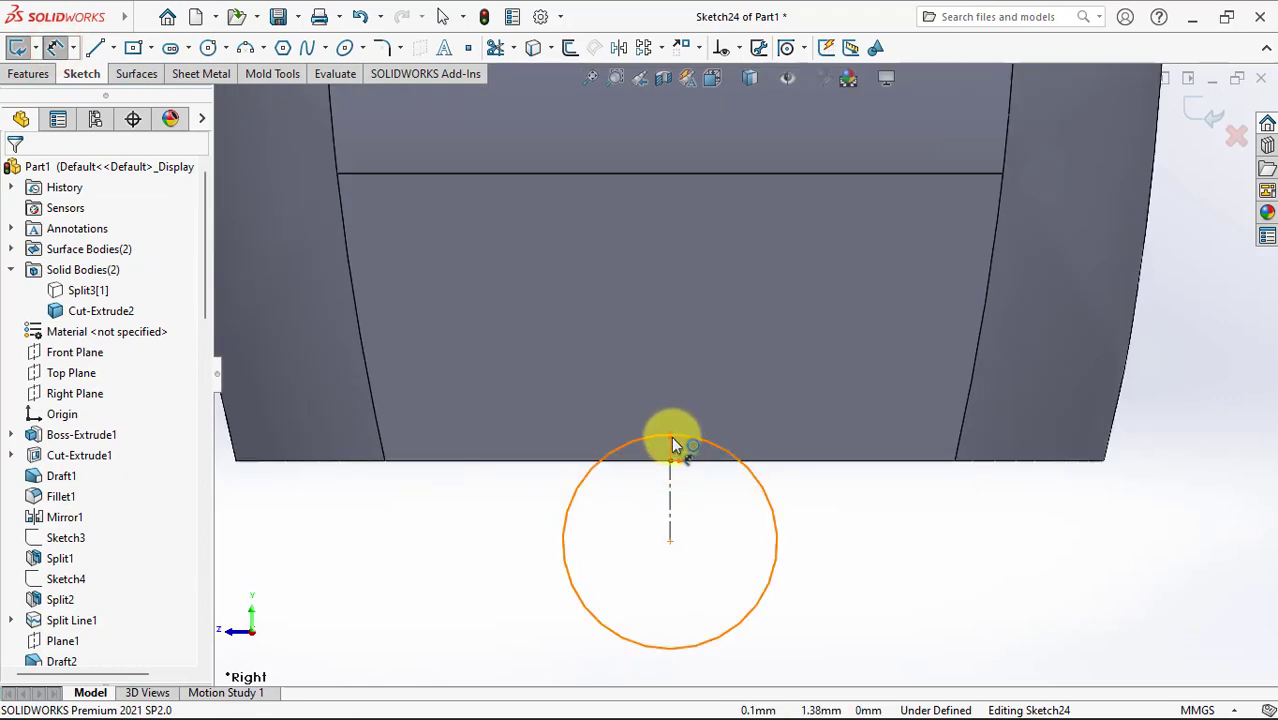
# Step: Dimension the circle 1 mm offset to its nearest edge with a 10 mm diameter
pyautogui.click(675, 445)
pyautogui.click(670, 461)
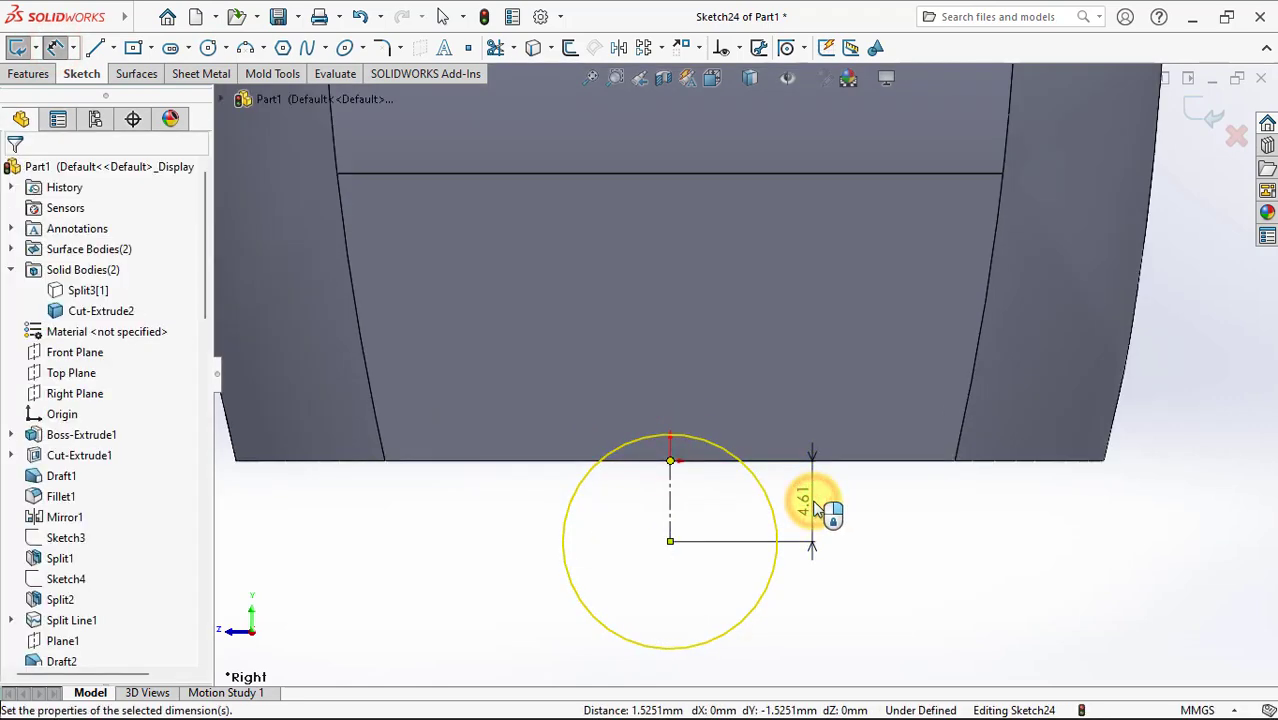
pyautogui.click(815, 508)
pyautogui.click(757, 476)
pyautogui.click(64, 205)
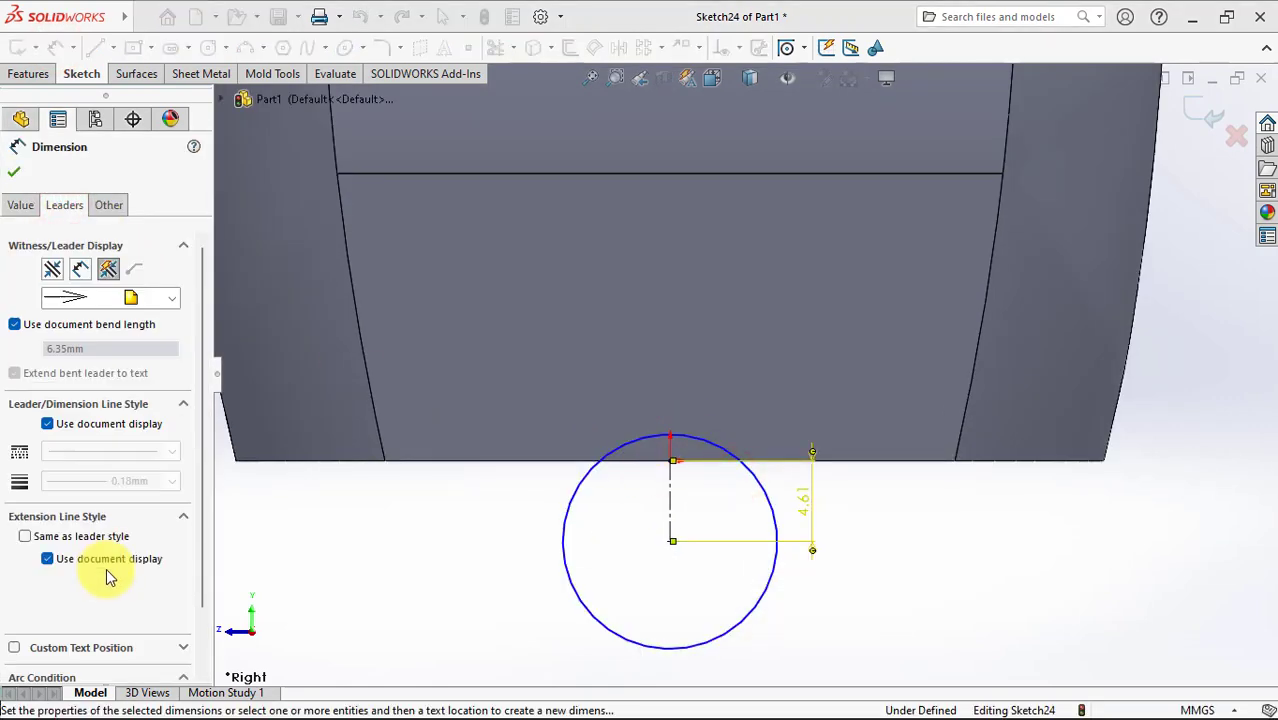
pyautogui.scroll(-2, 110, 577)
pyautogui.click(86, 643)
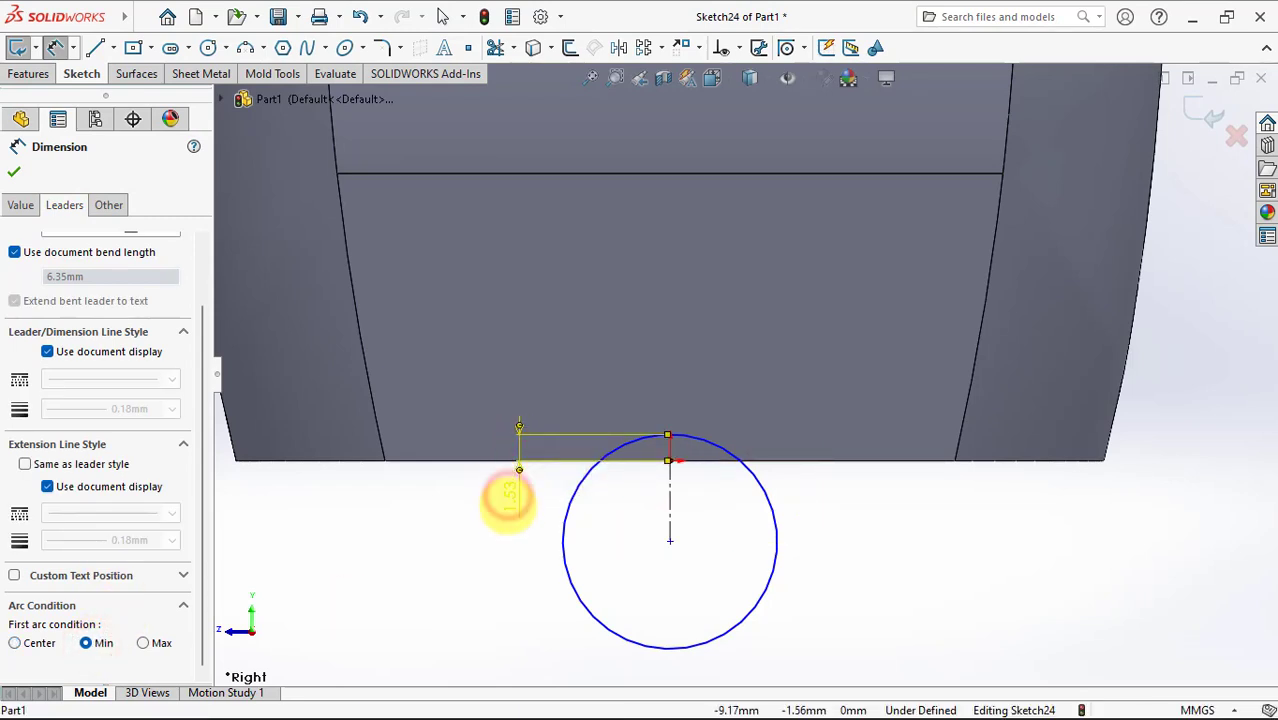
pyautogui.click(512, 484)
pyautogui.click(424, 458)
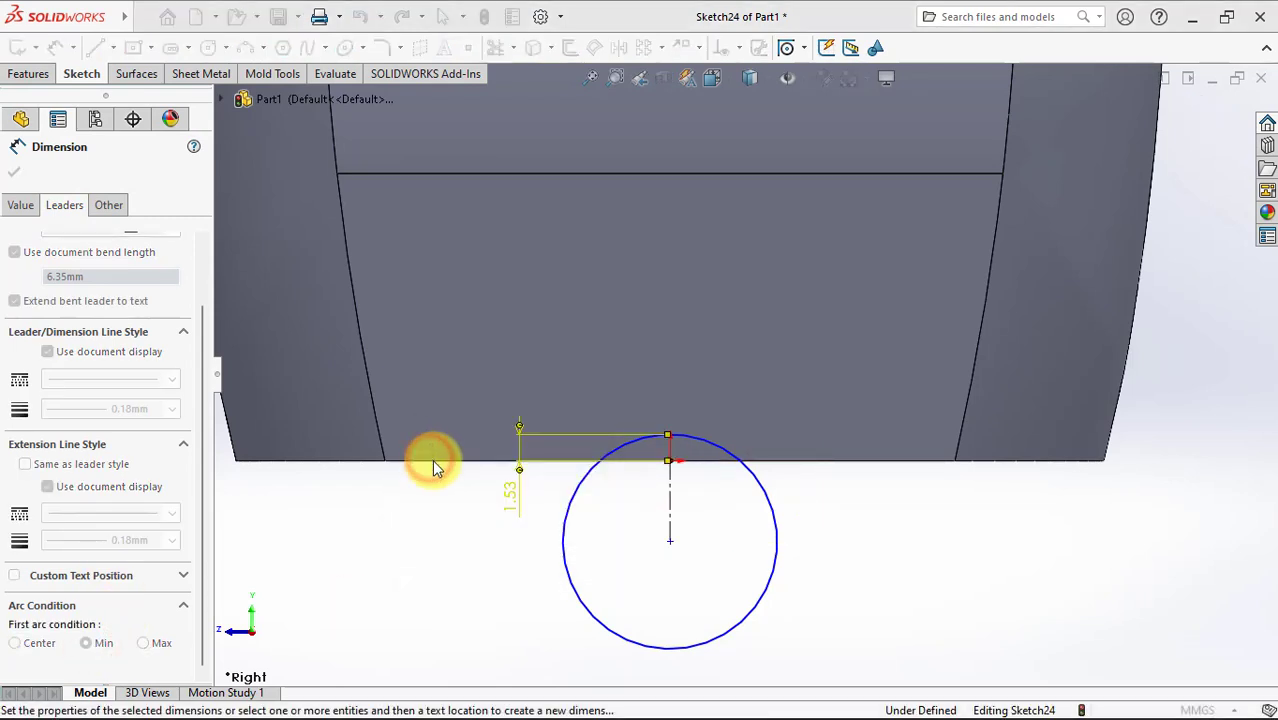
pyautogui.click(659, 592)
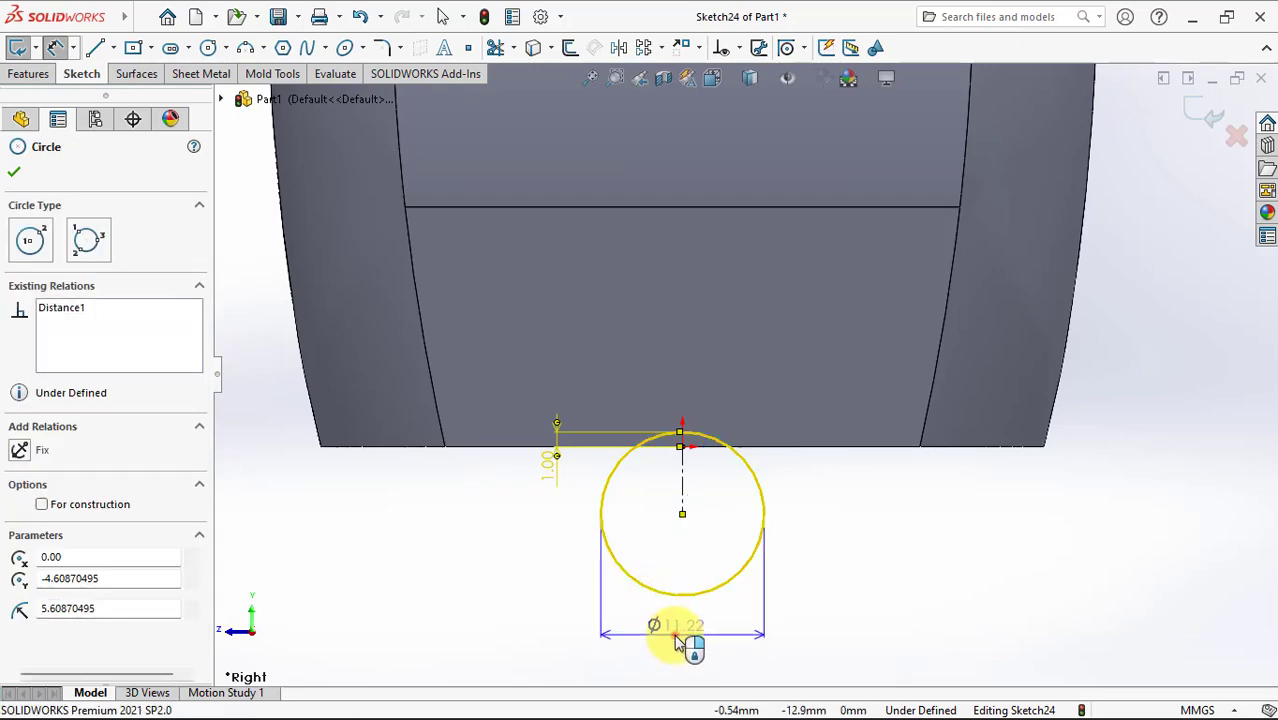
pyautogui.click(676, 640)
pyautogui.write('10')
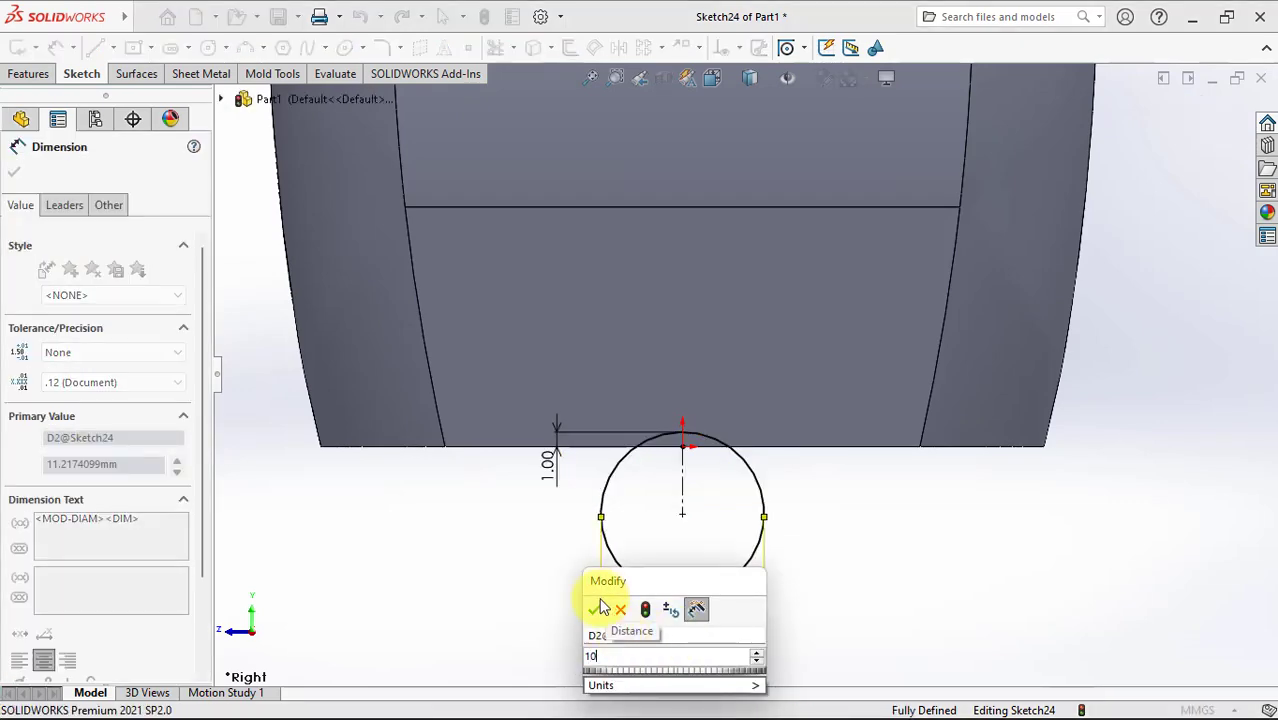
pyautogui.click(596, 608)
pyautogui.click(14, 171)
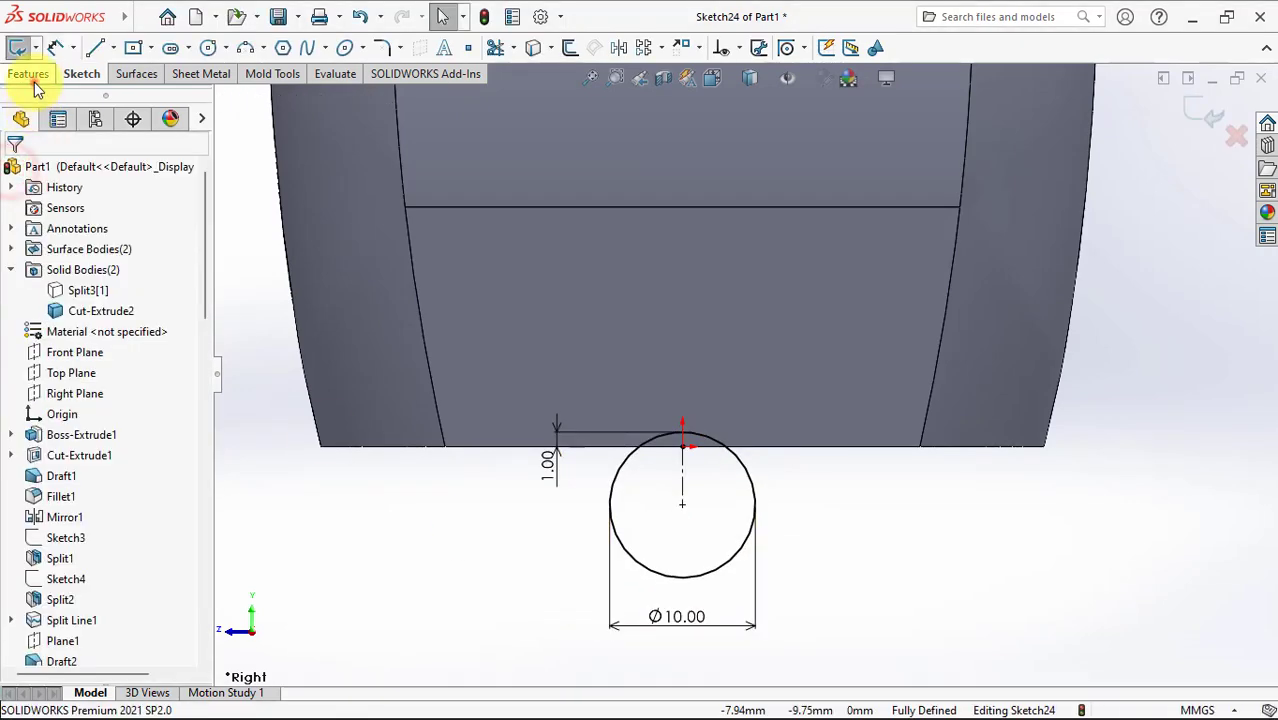
# Step: Extrude-cut the circle Through All in both directions
pyautogui.click(32, 78)
pyautogui.click(143, 49)
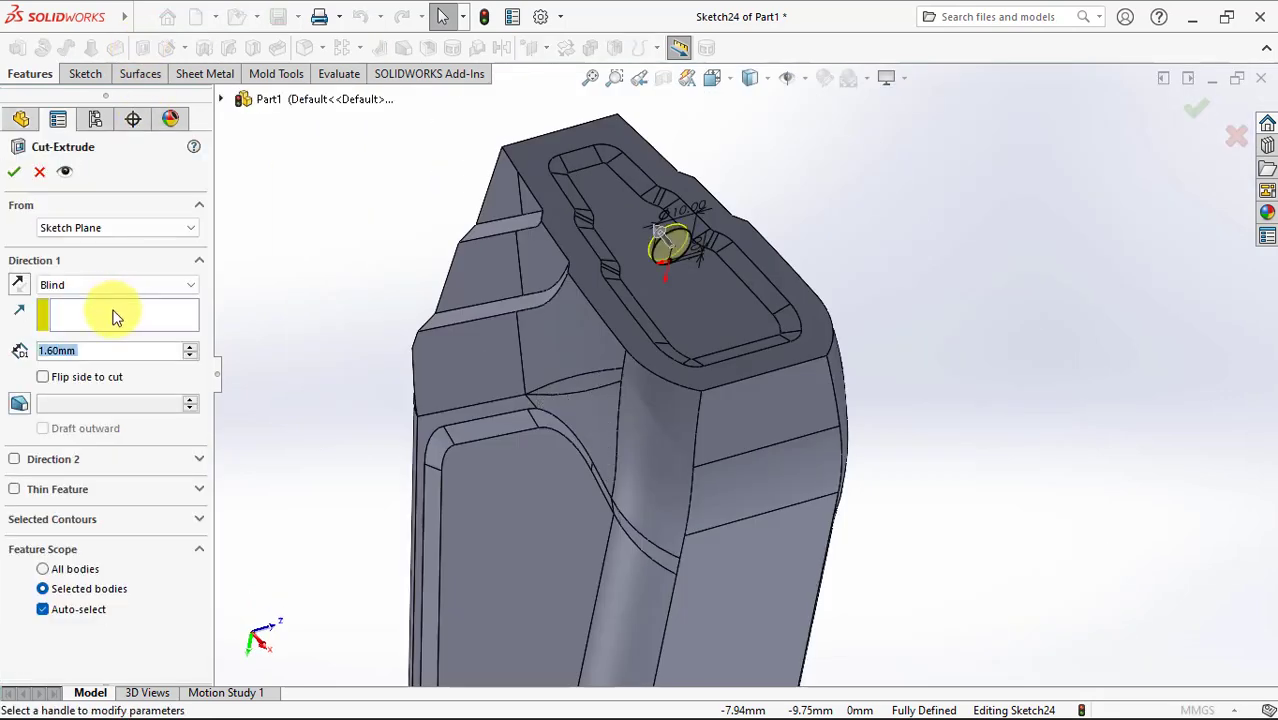
pyautogui.click(96, 290)
pyautogui.click(100, 331)
pyautogui.click(16, 172)
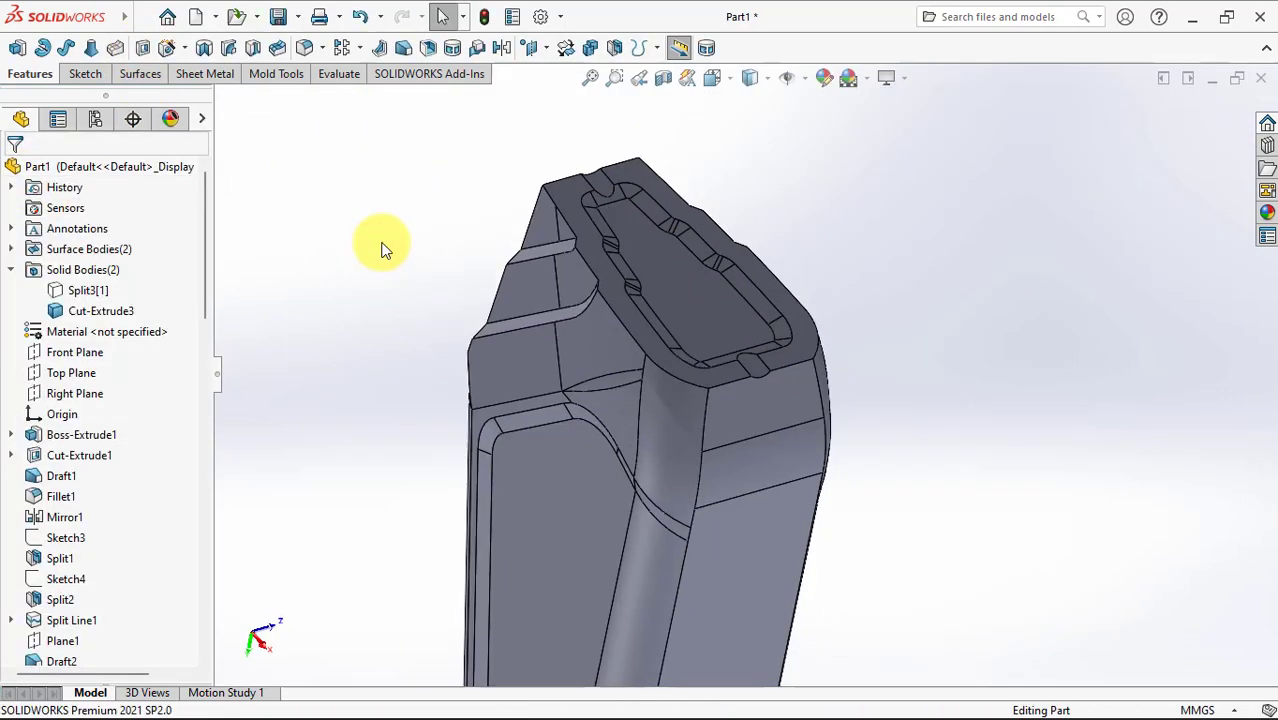
# Step: Show the hidden top body Split3[1] and start a sketch on its top face
pyautogui.moveTo(452, 243)
pyautogui.mouseDown(button='middle')
pyautogui.moveTo(494, 465)
pyautogui.moveTo(676, 553)
pyautogui.moveTo(633, 556)
pyautogui.moveTo(860, 485)
pyautogui.mouseUp(button='middle')
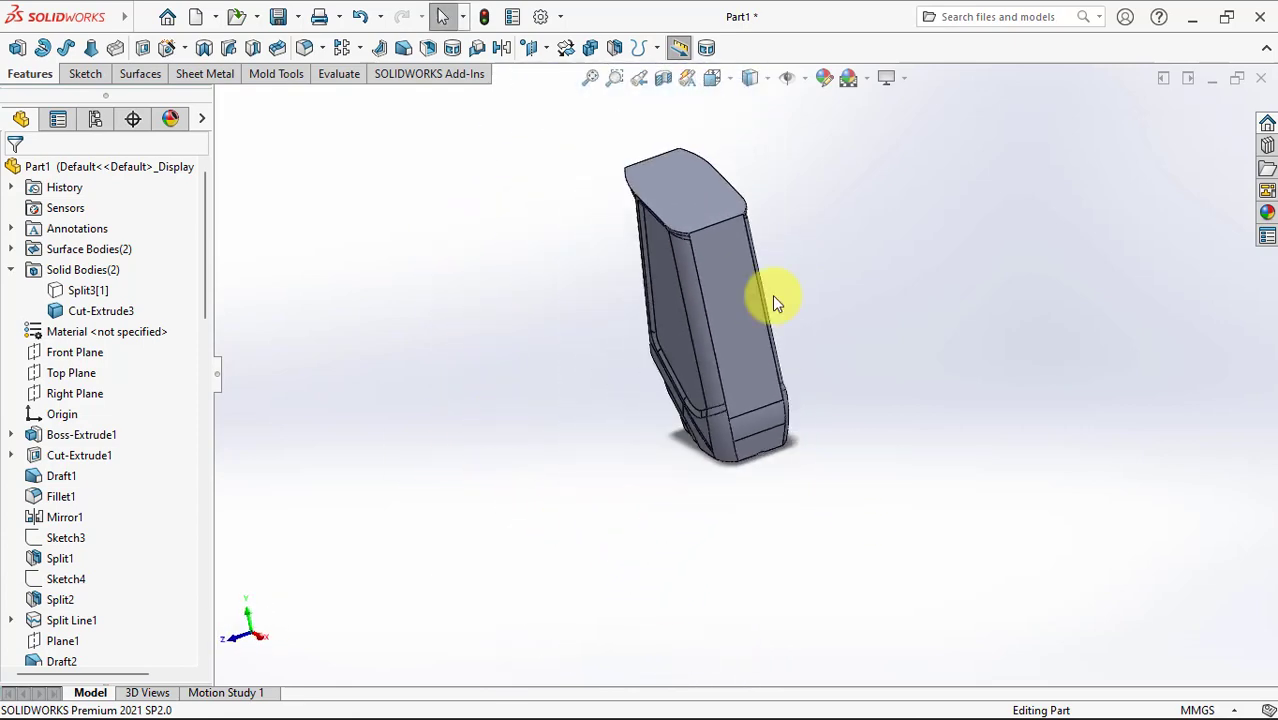
pyautogui.click(82, 290)
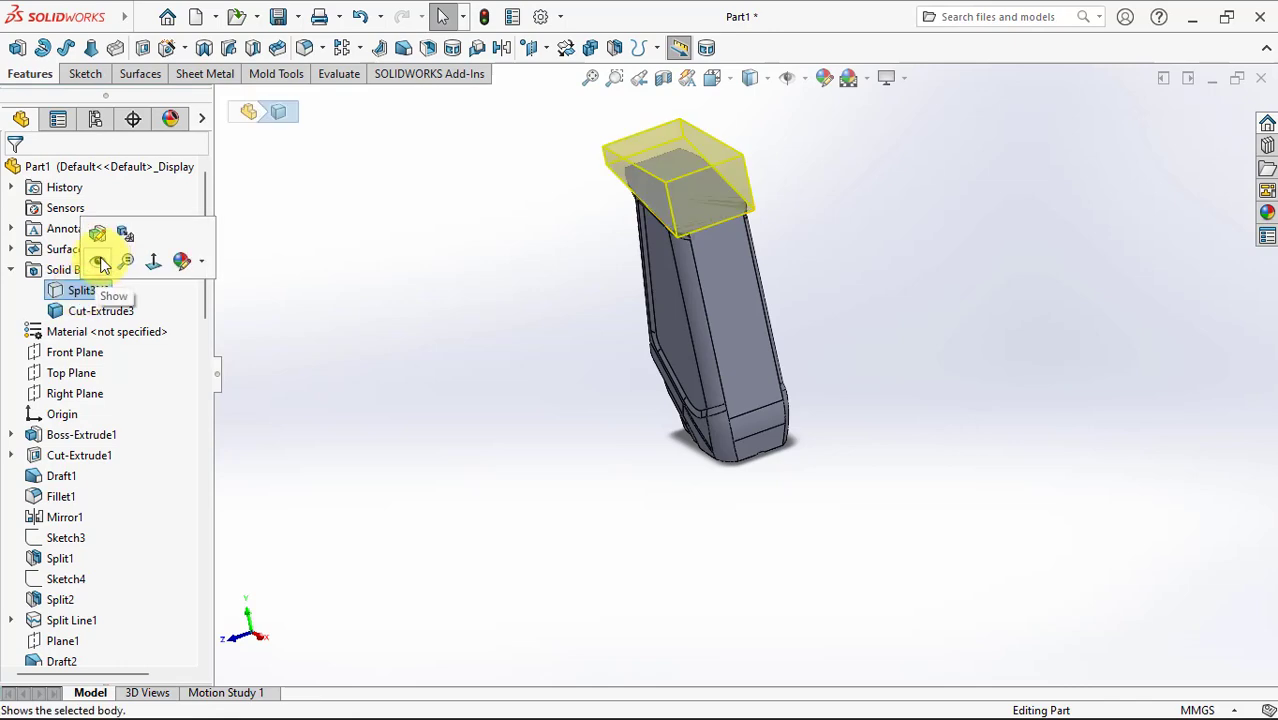
pyautogui.click(408, 337)
pyautogui.moveTo(461, 338); pyautogui.dragTo(510, 375, button='middle')
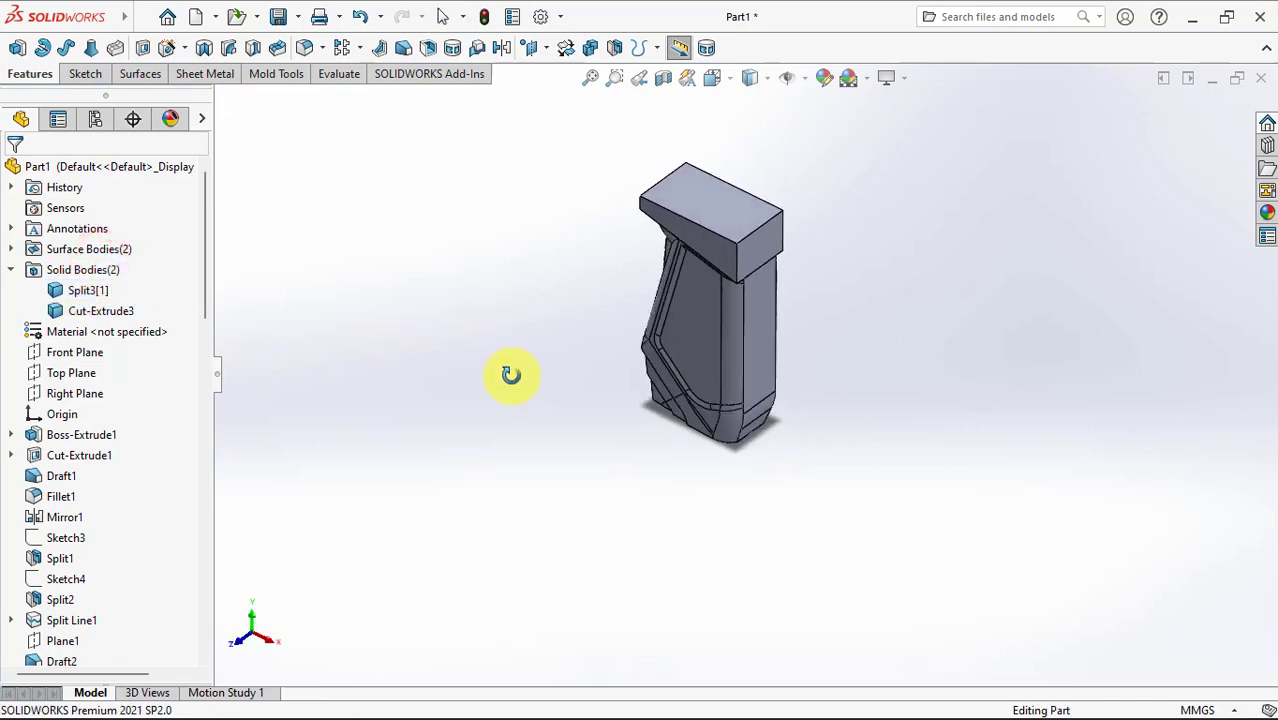
pyautogui.click(714, 200)
pyautogui.click(791, 136)
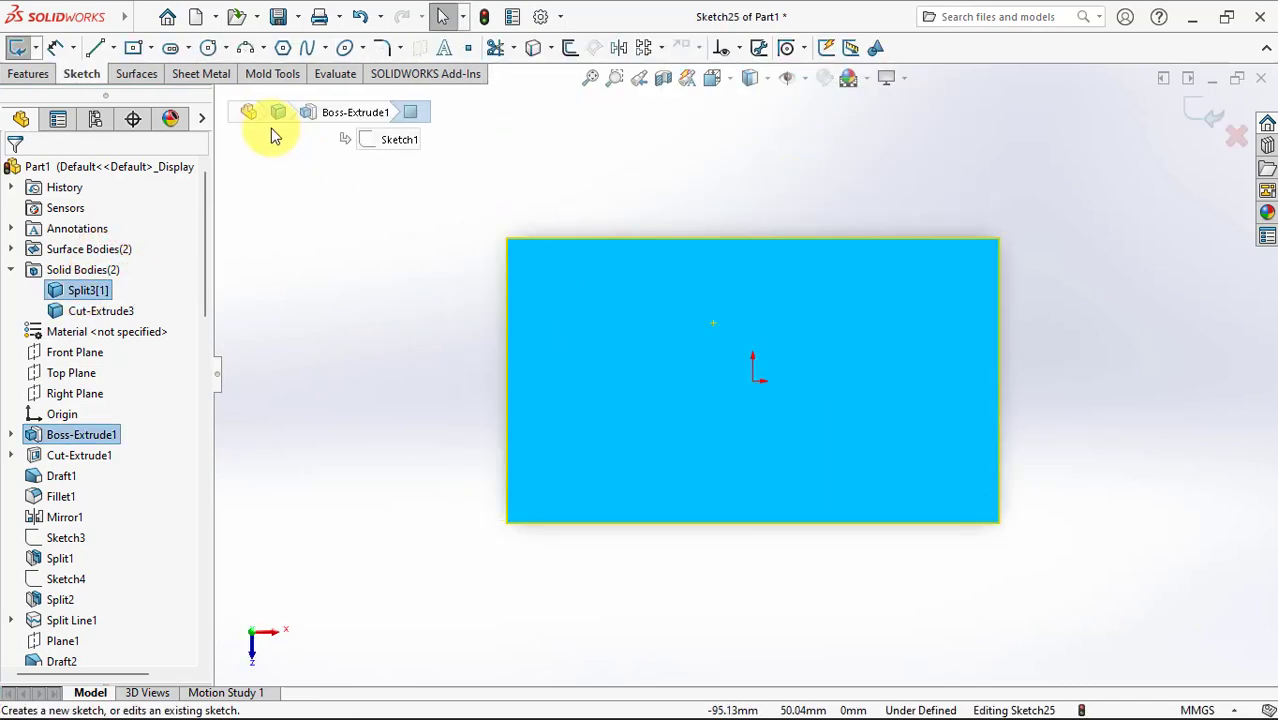
# Step: Draw a circle centred on the origin and dimension its diameter to 45 mm
pyautogui.click(208, 47)
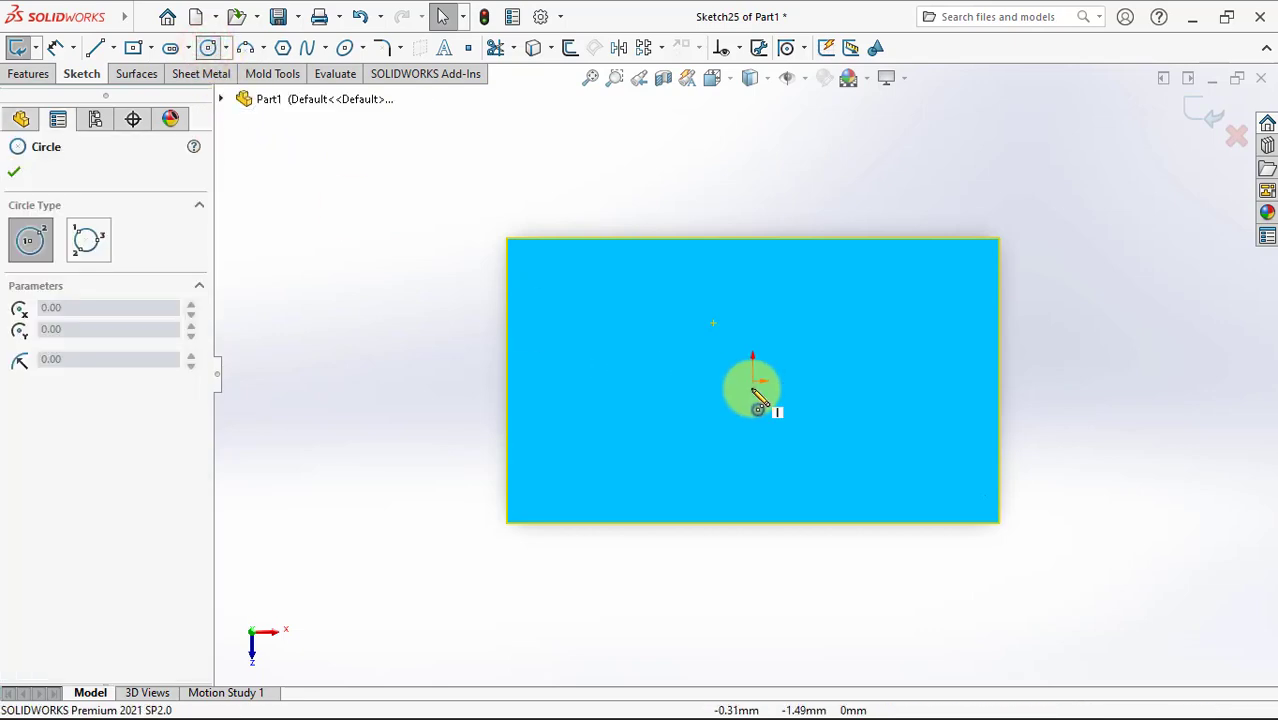
pyautogui.click(752, 380)
pyautogui.click(862, 383)
pyautogui.click(55, 47)
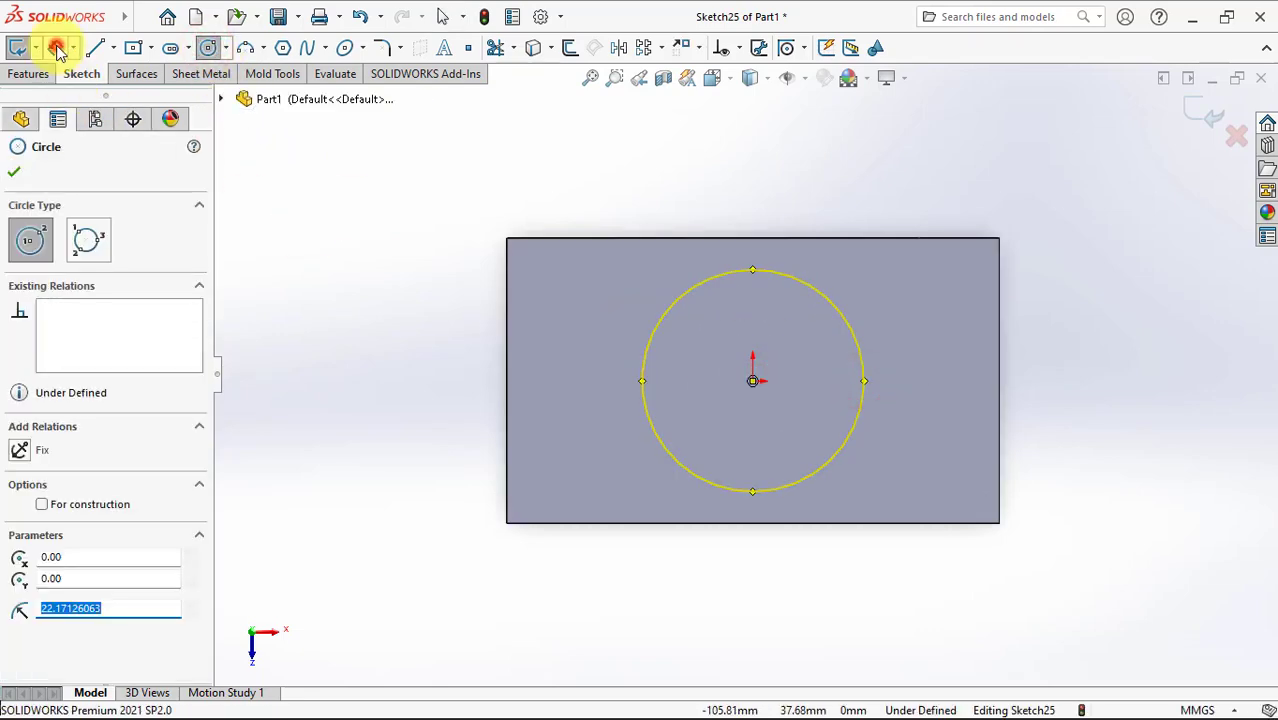
pyautogui.click(782, 273)
pyautogui.click(748, 203)
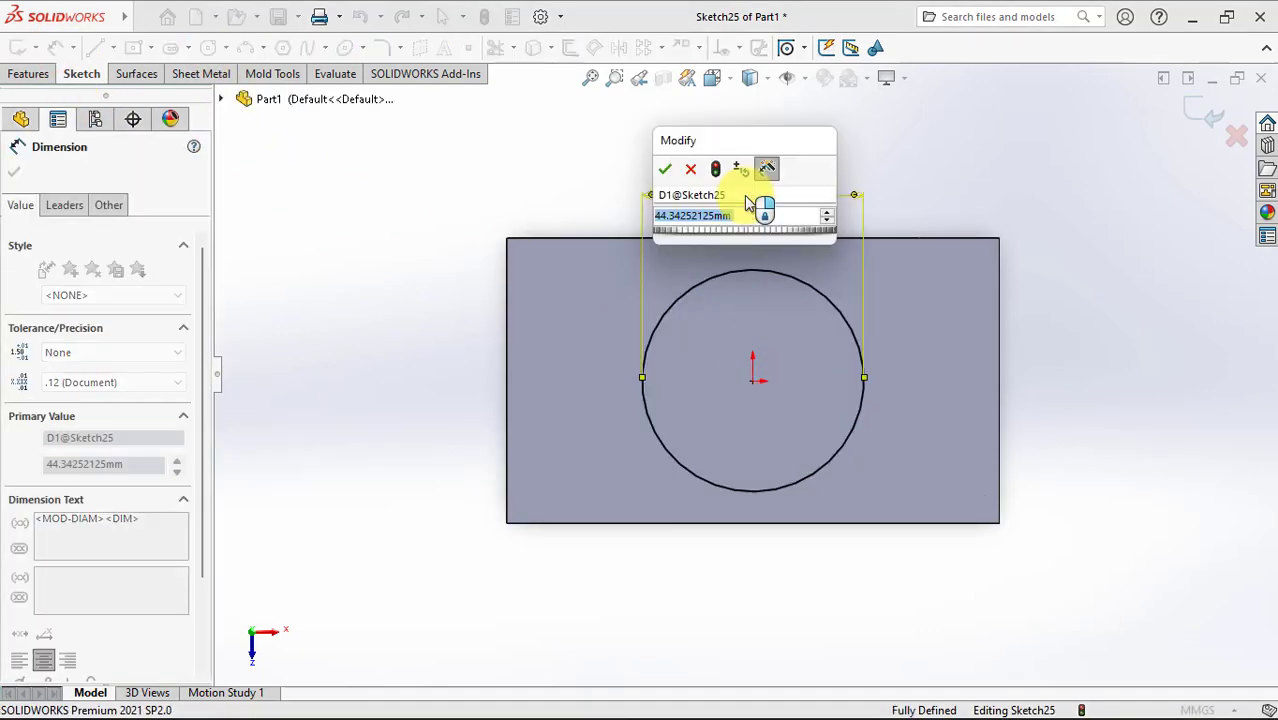
pyautogui.write('45')
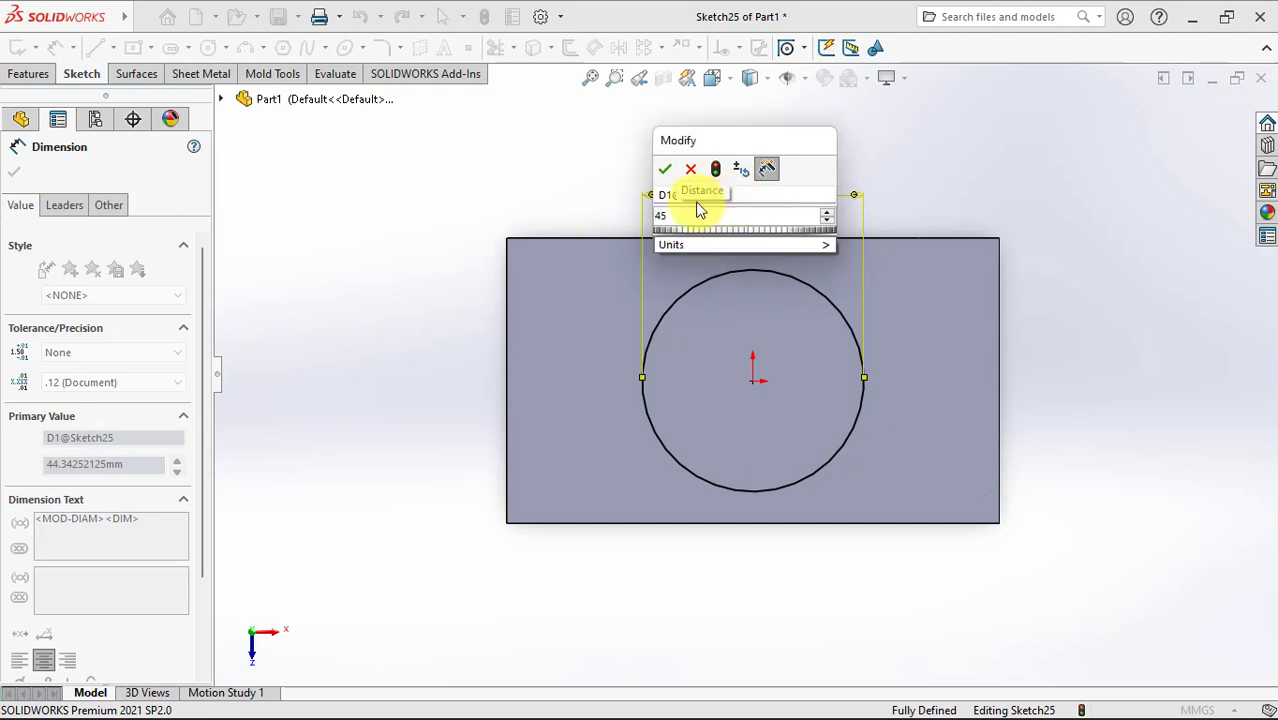
pyautogui.click(665, 168)
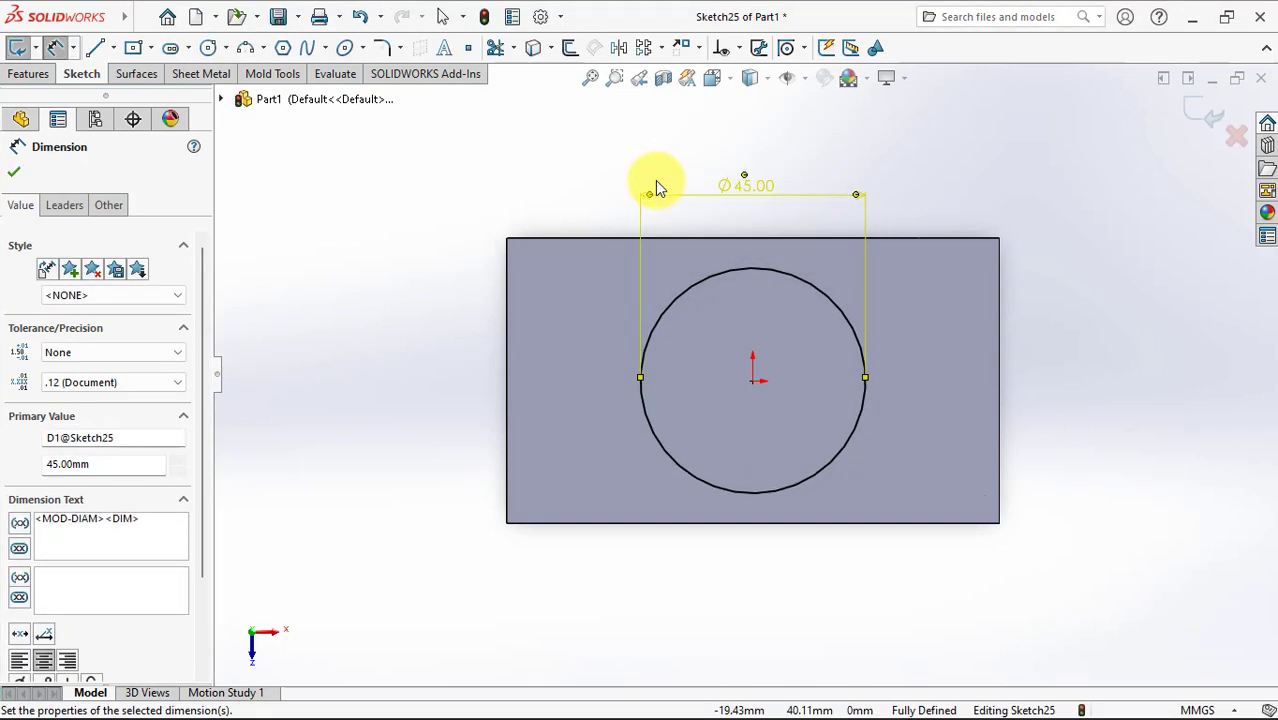
pyautogui.click(605, 178)
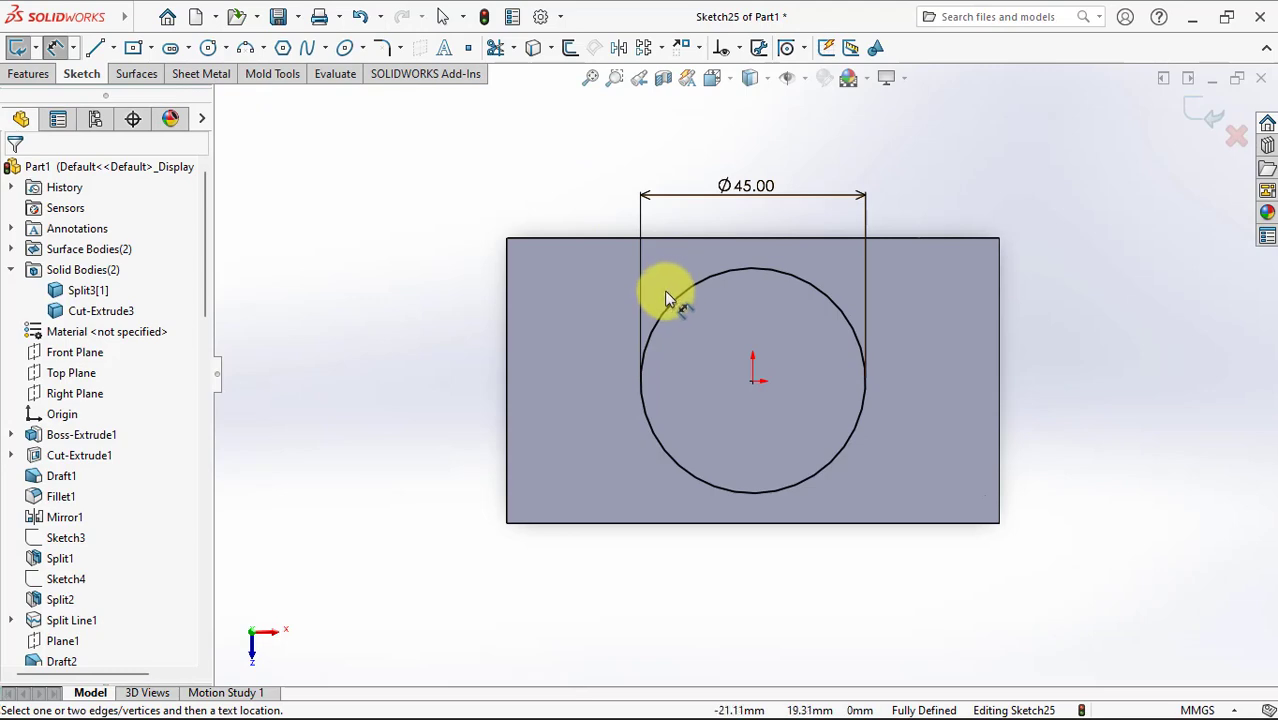
pyautogui.click(55, 47)
pyautogui.click(701, 278)
pyautogui.click(292, 18)
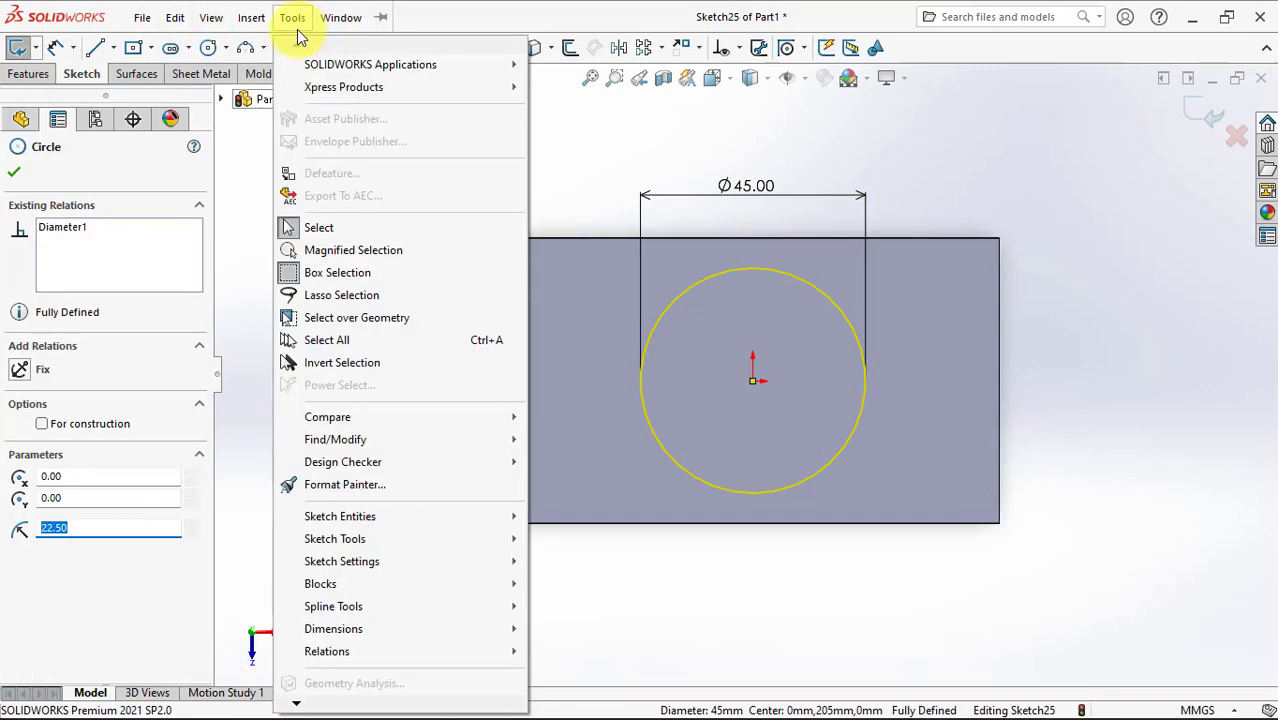
pyautogui.moveTo(335, 539)
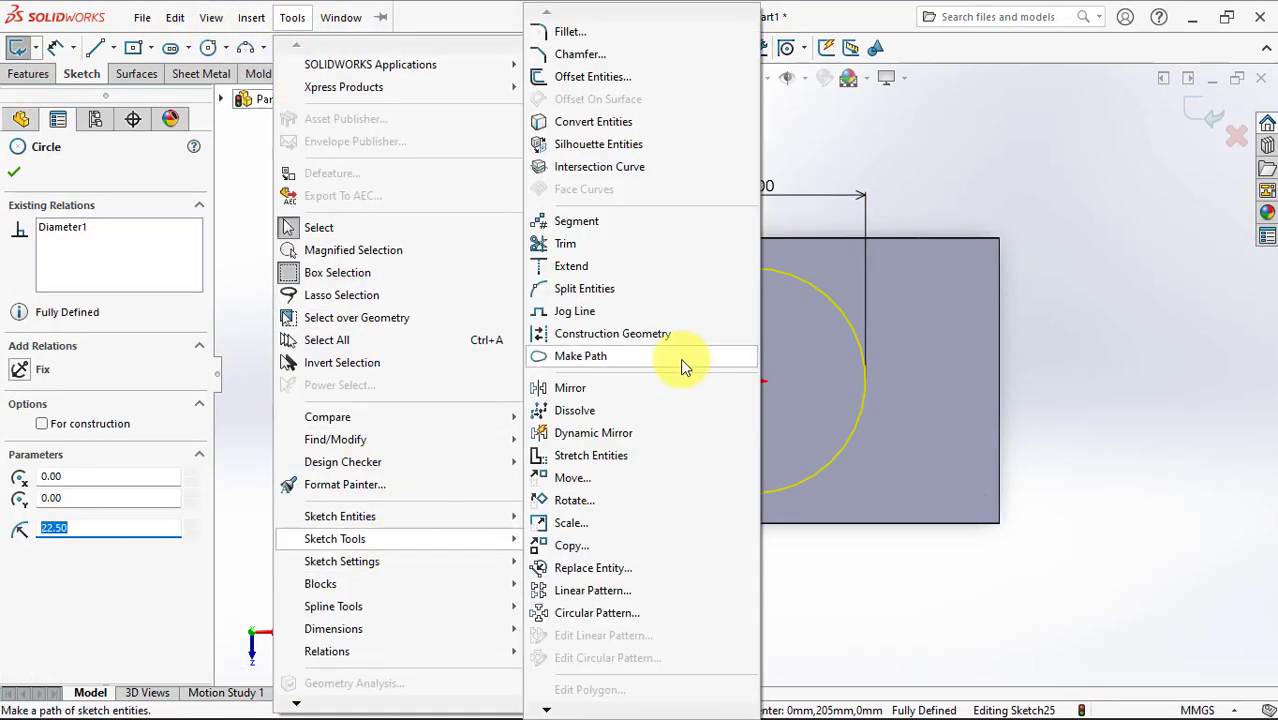
# Step: Split the 45 mm circle at four points: upper left, upper right, lower right, lower left
pyautogui.click(644, 300)
pyautogui.click(666, 307)
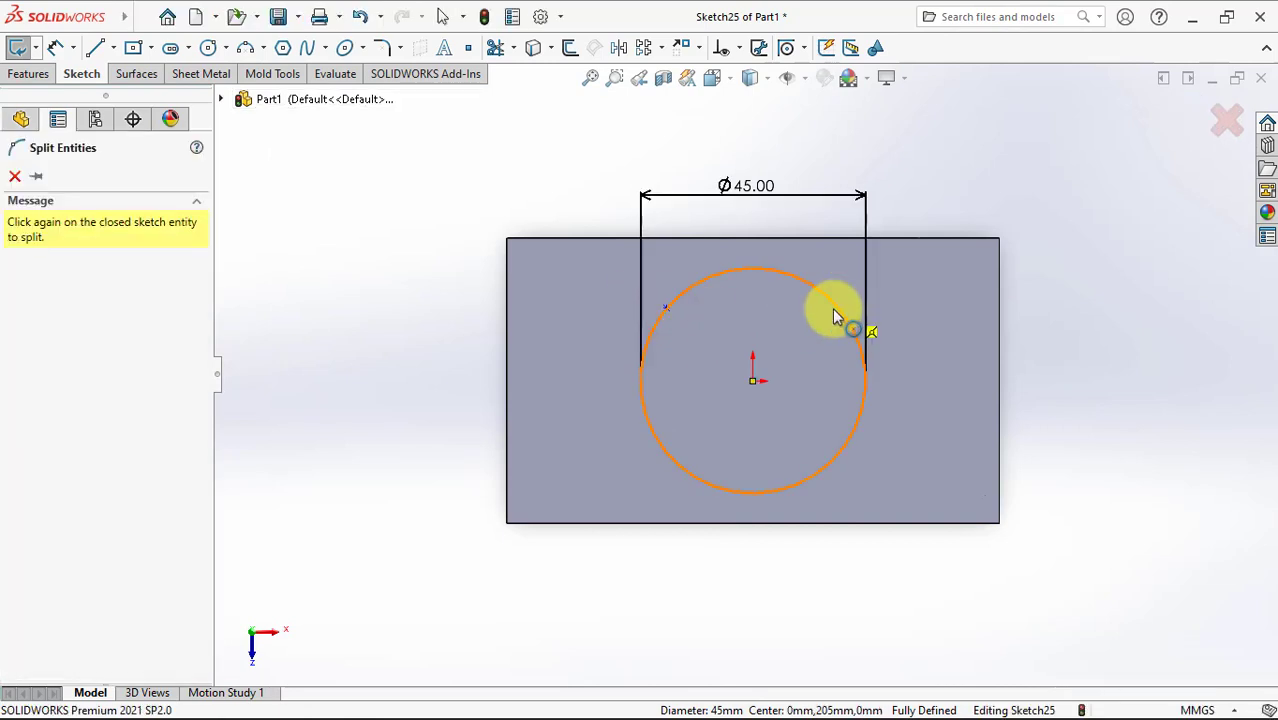
pyautogui.click(837, 304)
pyautogui.click(845, 448)
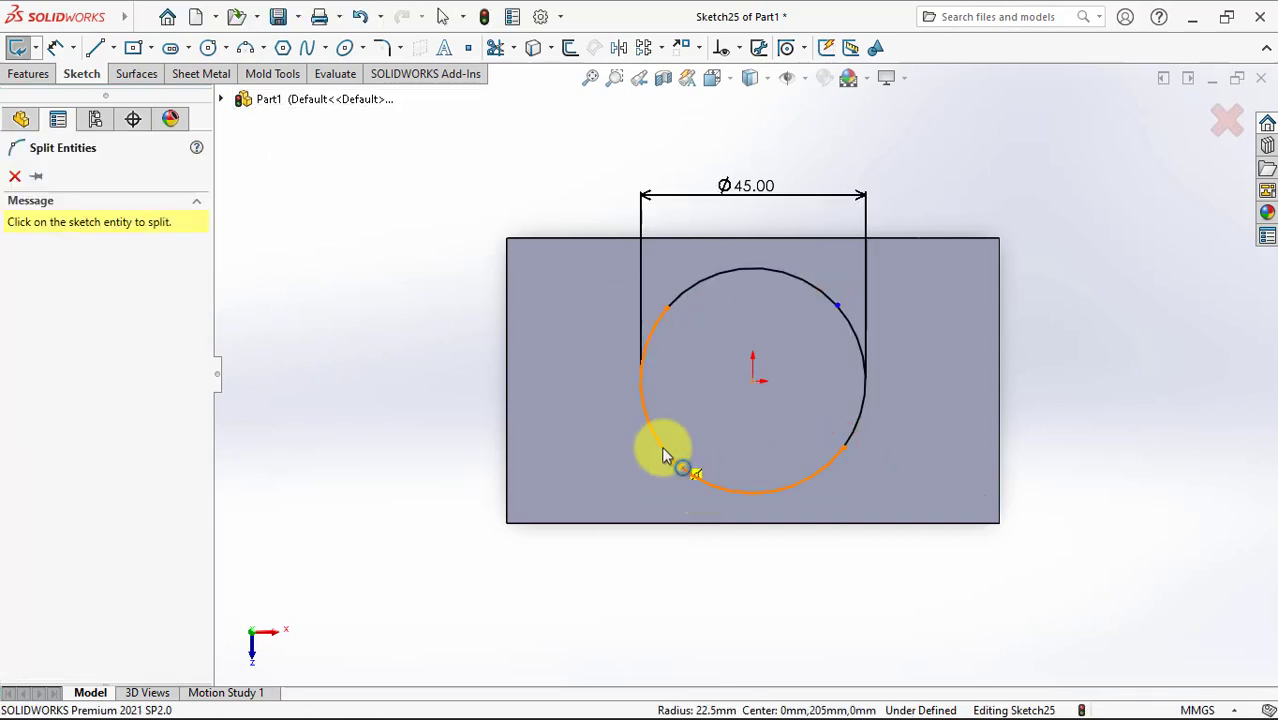
pyautogui.click(663, 450)
# Step: Make the upper pair and the lower pair of split points horizontal
pyautogui.click(737, 48)
pyautogui.click(765, 90)
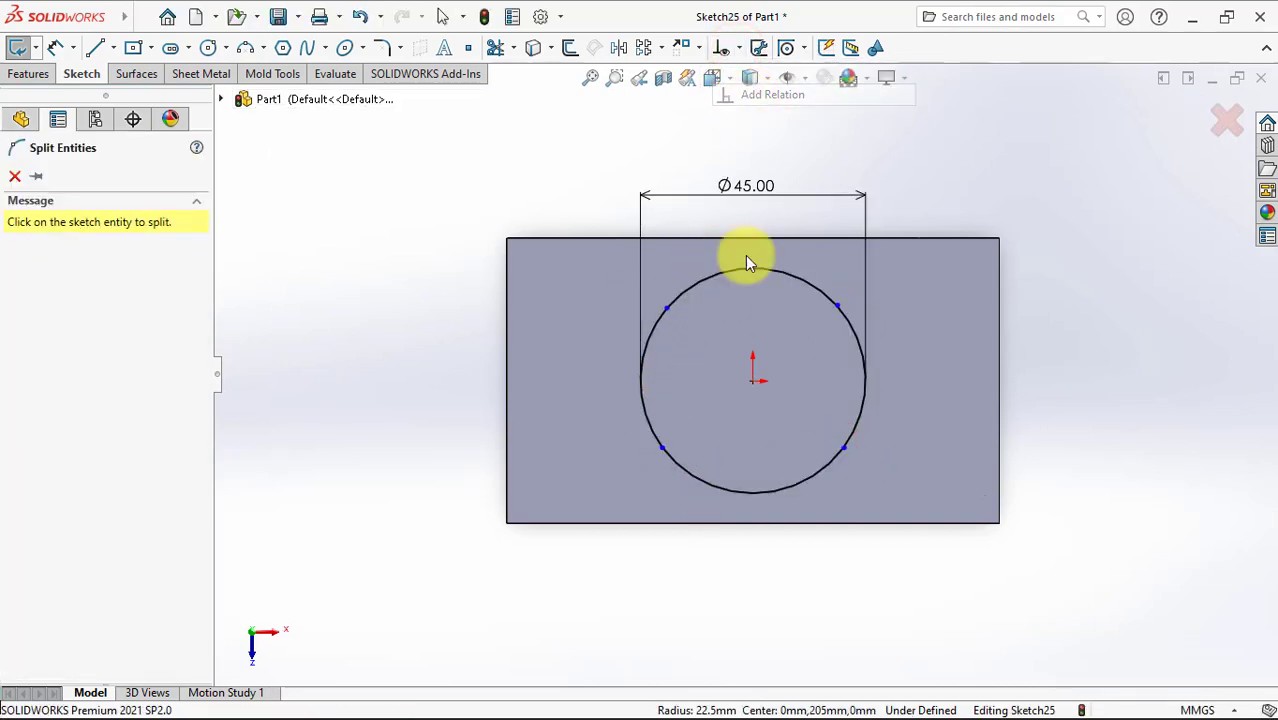
pyautogui.click(666, 307)
pyautogui.click(837, 304)
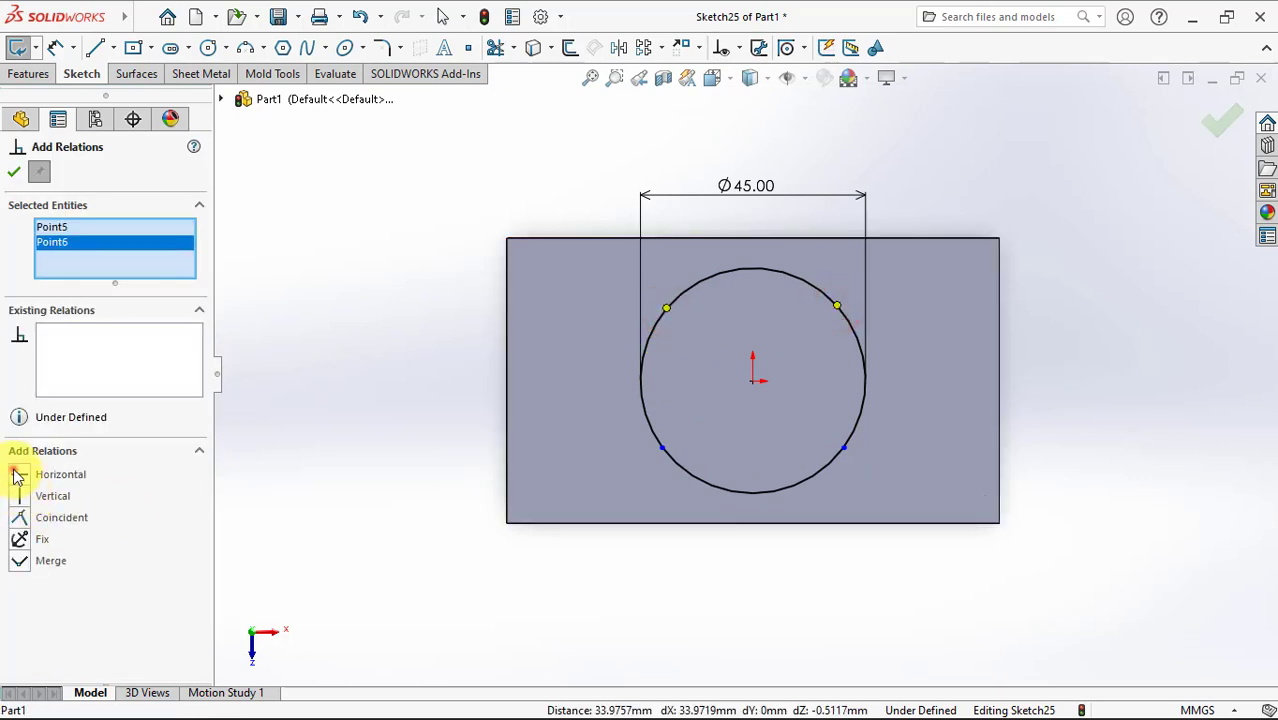
pyautogui.click(17, 477)
pyautogui.click(662, 448)
pyautogui.click(844, 448)
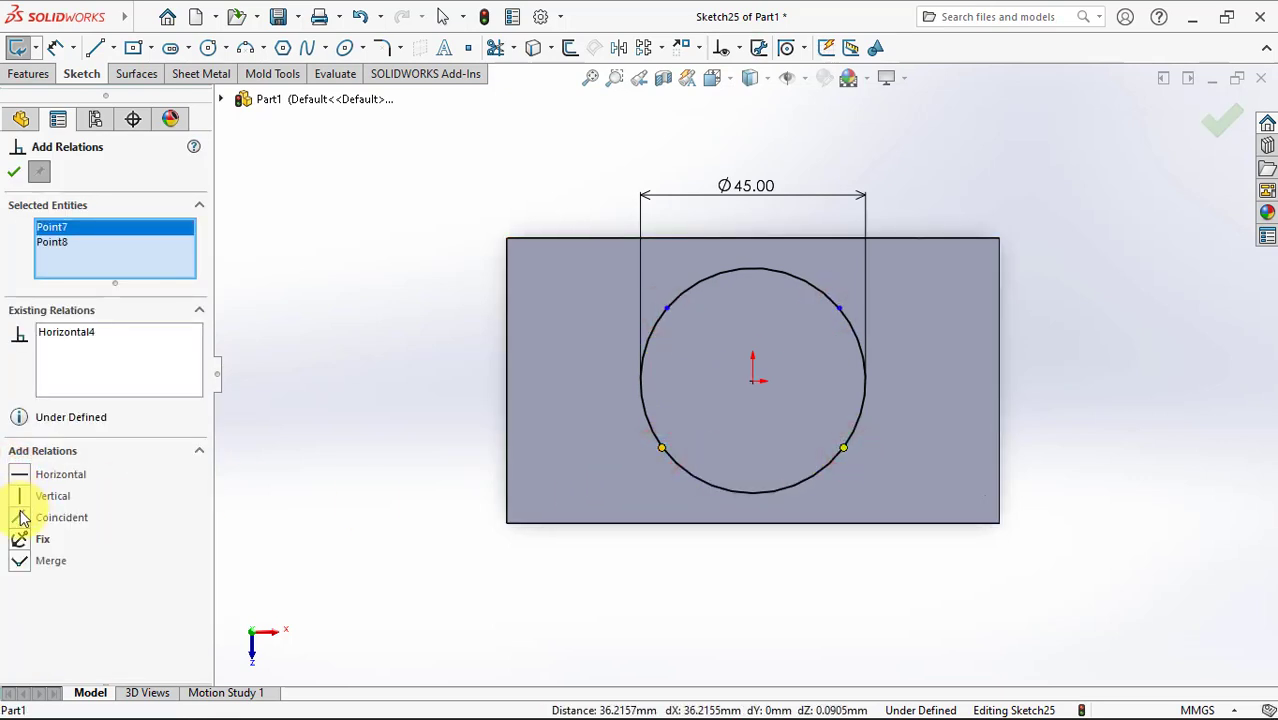
pyautogui.click(16, 478)
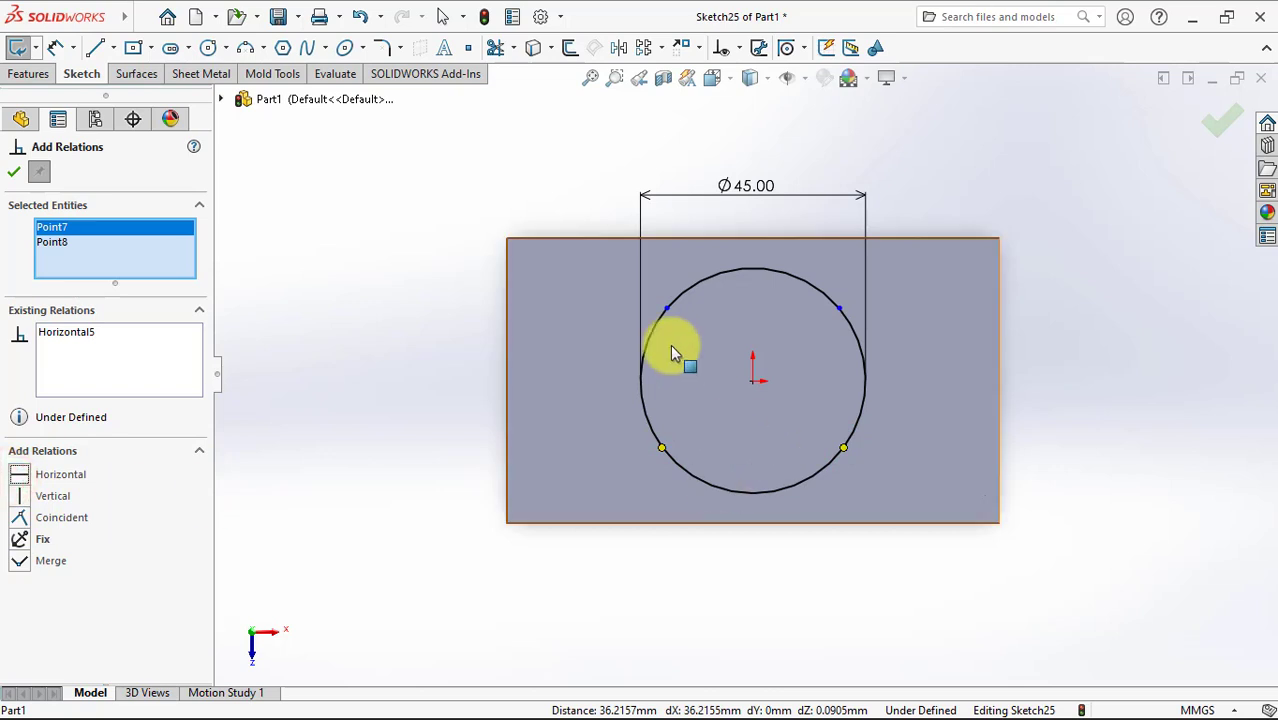
# Step: Make the left pair and the right pair of split points vertical
pyautogui.click(669, 316)
pyautogui.click(662, 445)
pyautogui.click(19, 496)
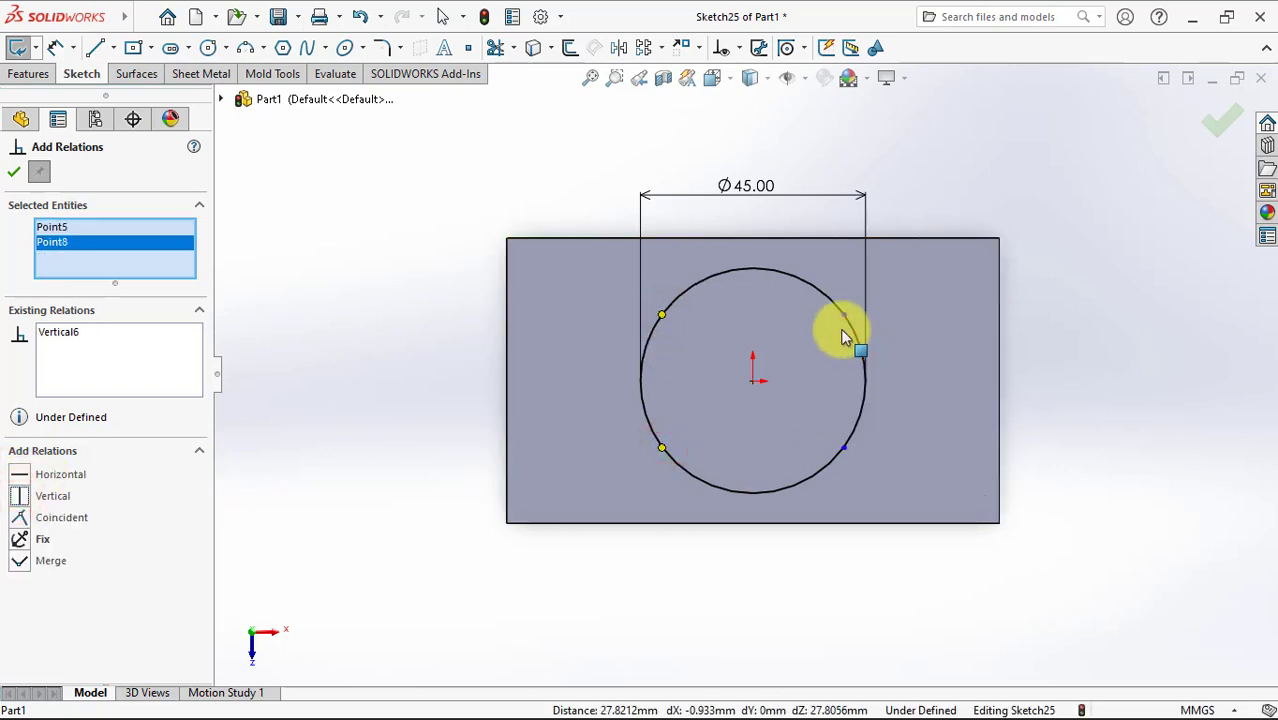
pyautogui.click(843, 315)
pyautogui.click(843, 448)
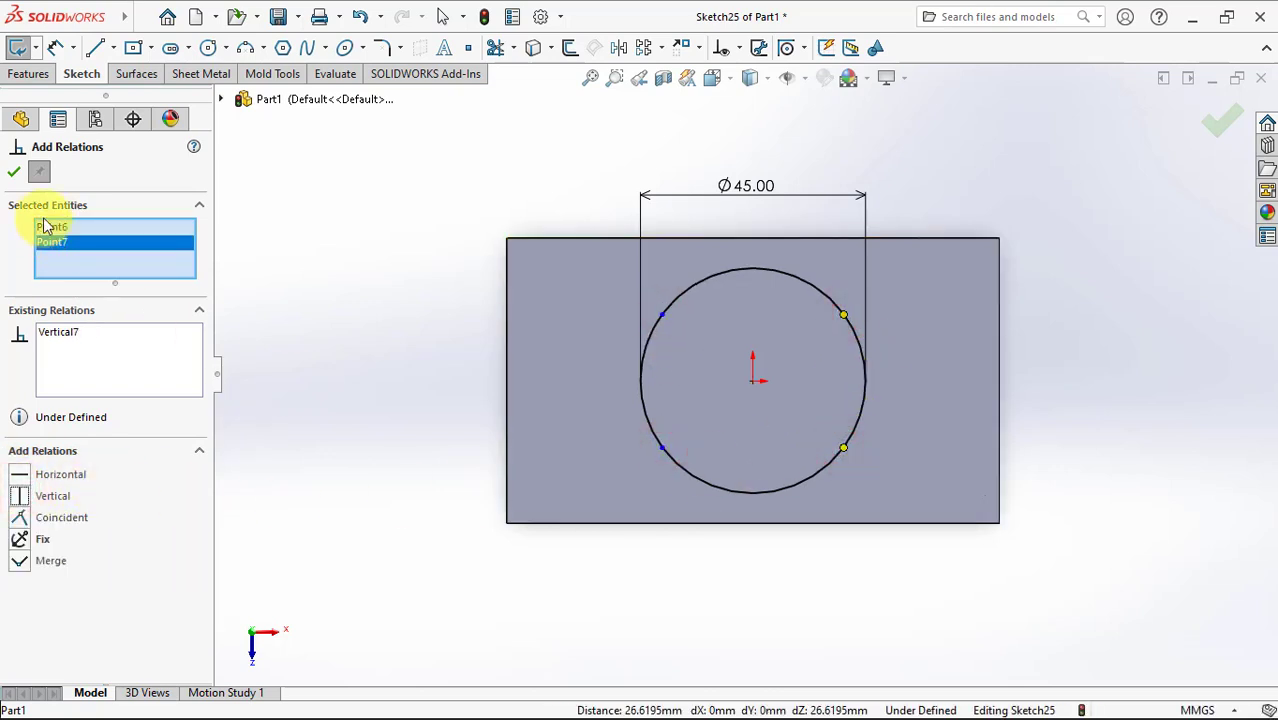
pyautogui.click(16, 172)
# Step: Dimension the left split points 19 mm apart vertically and exit the sketch
pyautogui.click(55, 47)
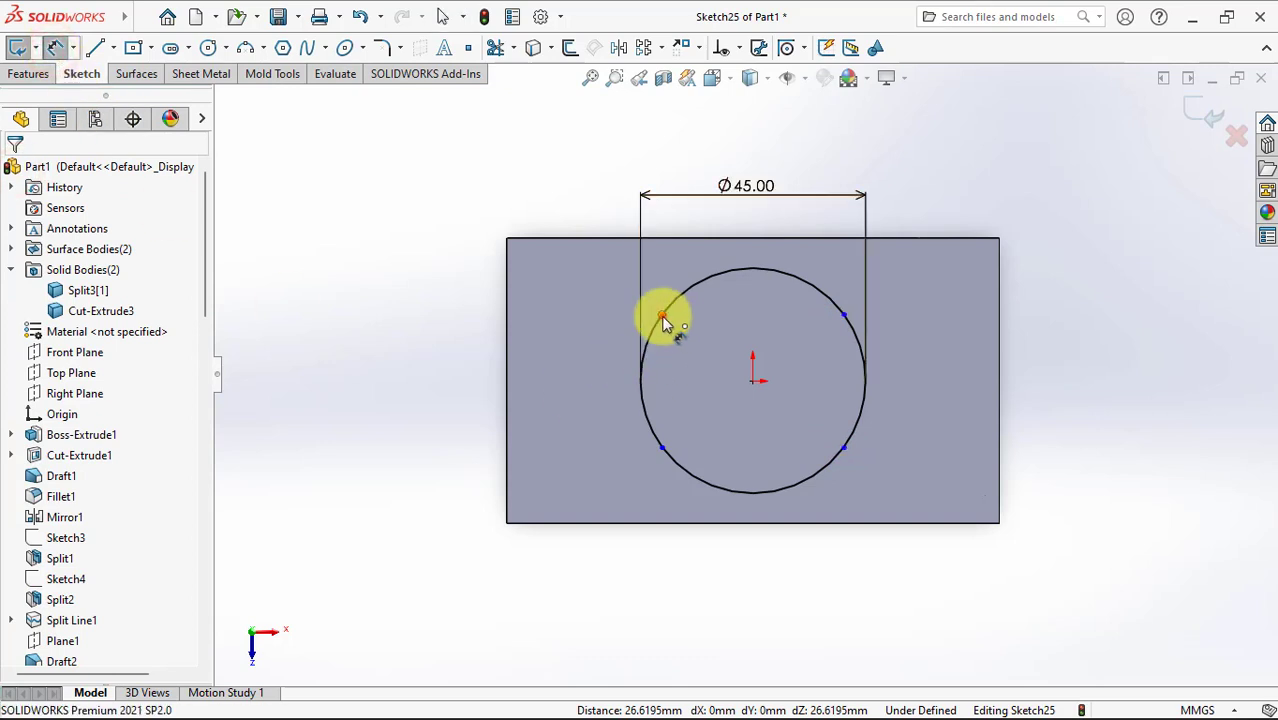
pyautogui.click(663, 449)
pyautogui.click(662, 449)
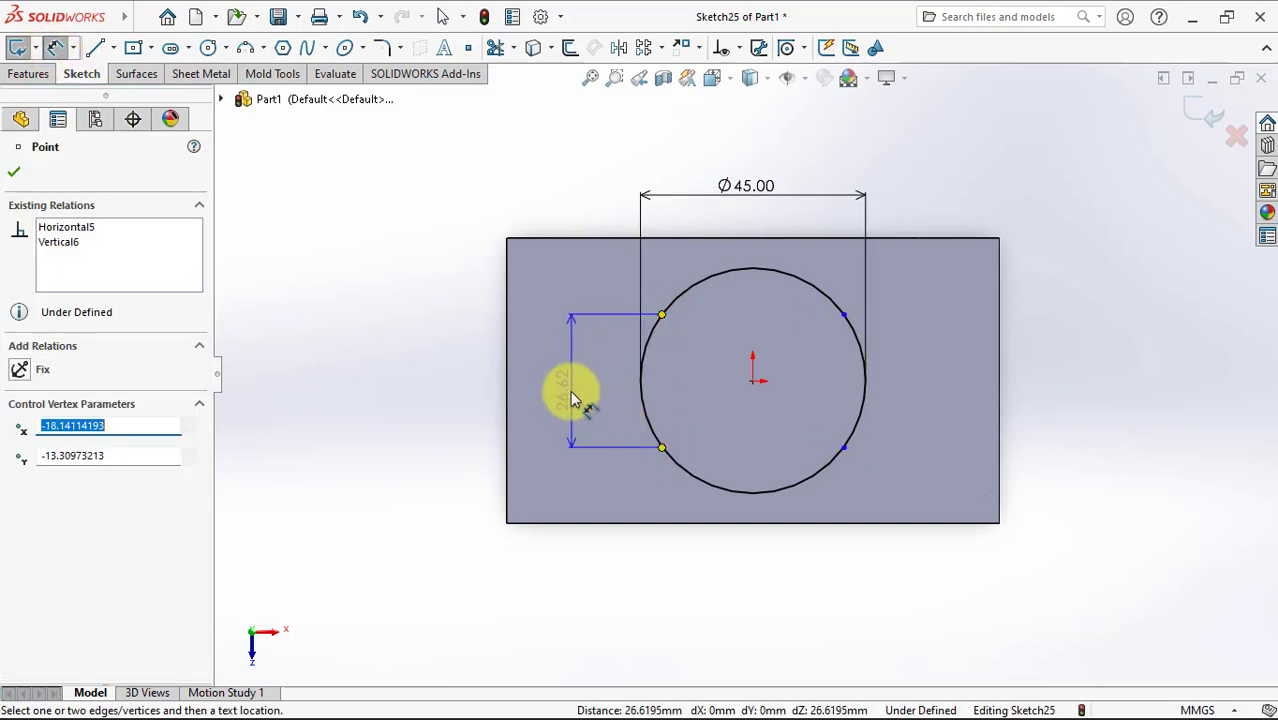
pyautogui.click(590, 378)
pyautogui.write('19')
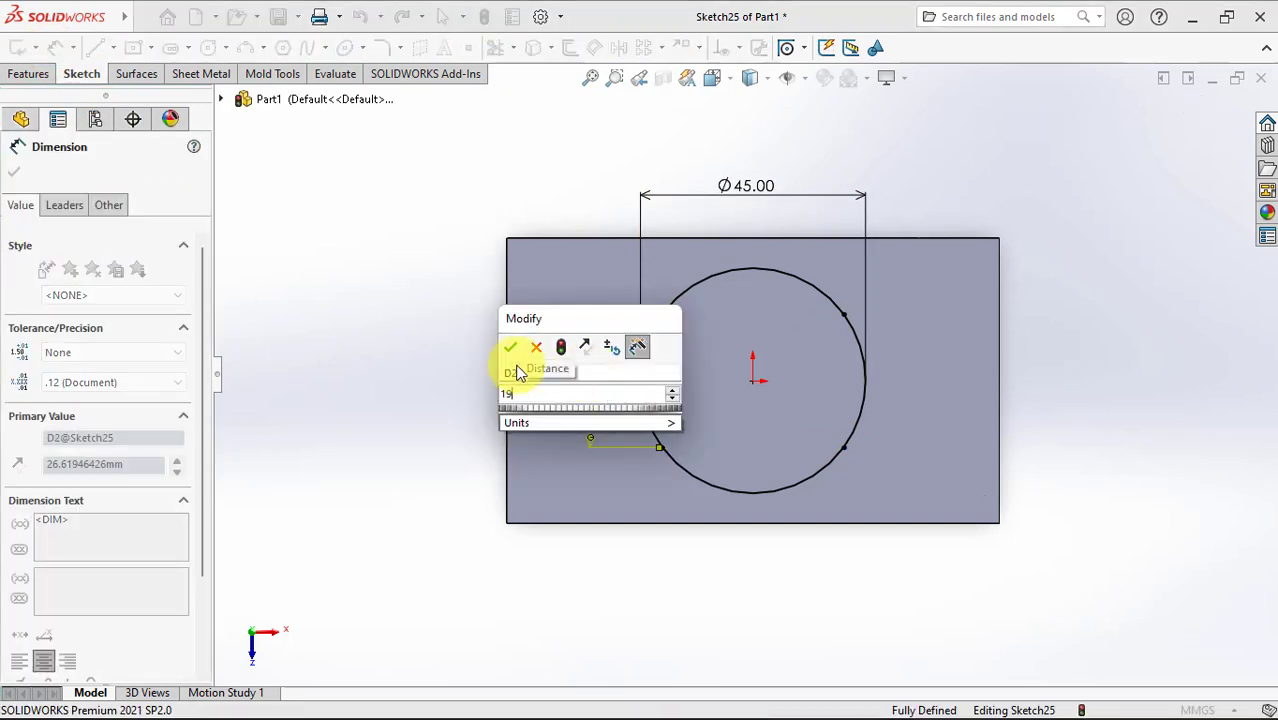
pyautogui.click(510, 346)
pyautogui.click(424, 365)
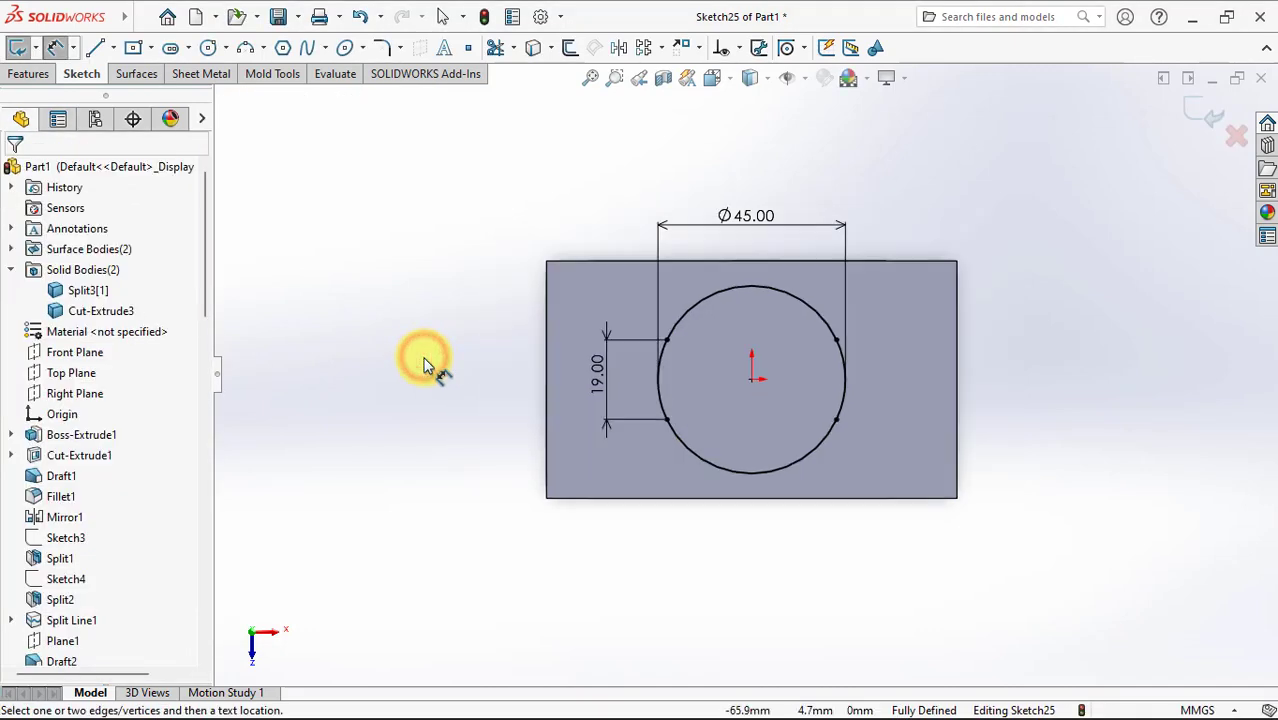
pyautogui.moveTo(424, 365); pyautogui.dragTo(471, 386, button='middle')
pyautogui.moveTo(590, 400); pyautogui.dragTo(765, 240, button='middle')
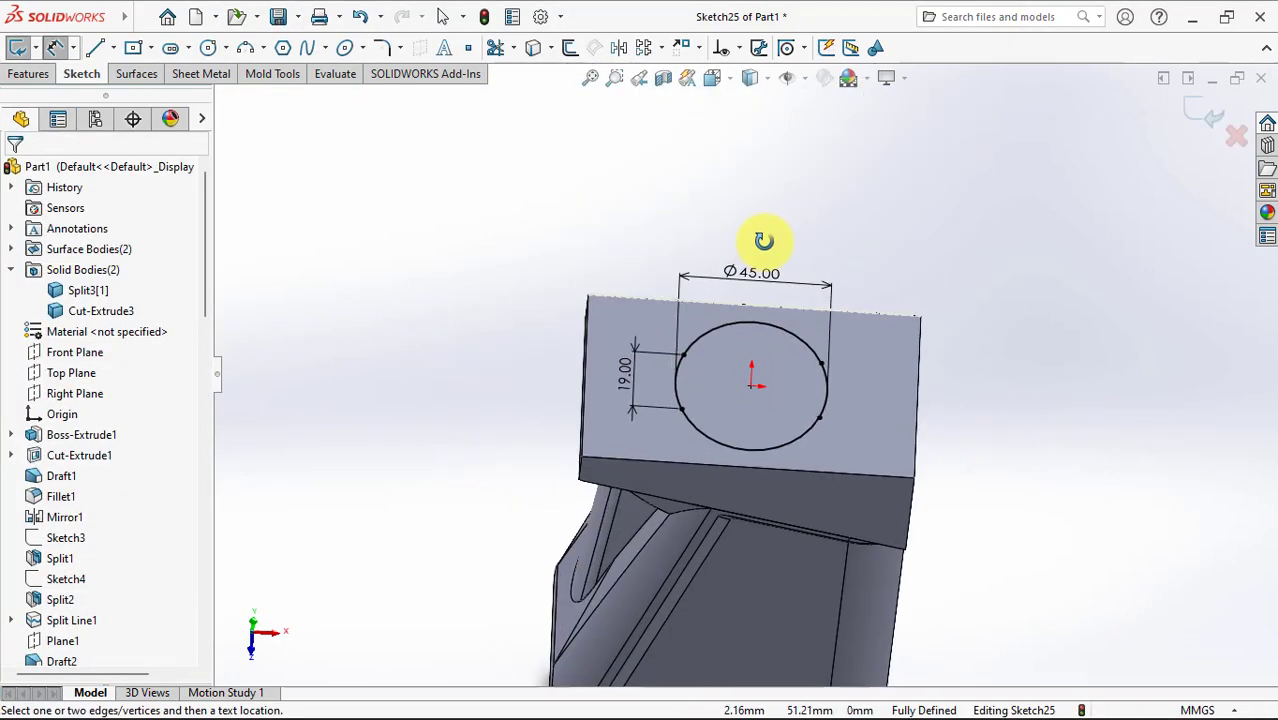
pyautogui.click(1205, 112)
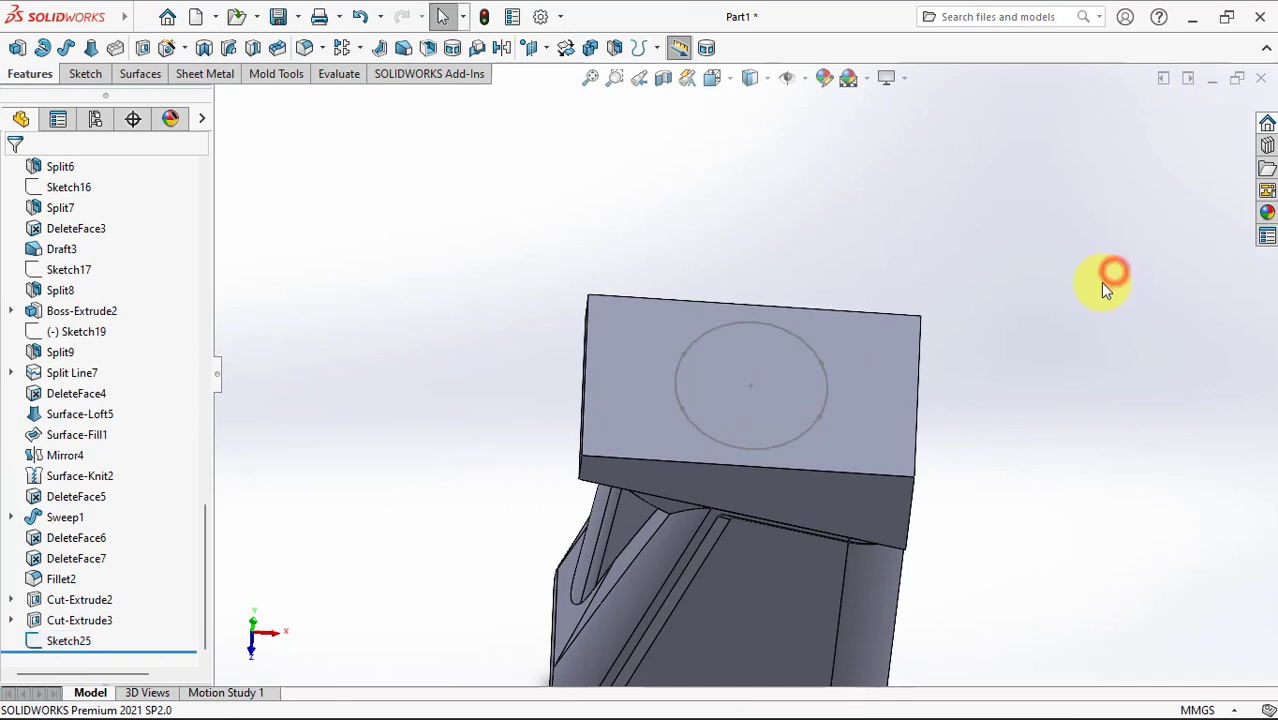
# Step: On the top body's side face, sketch two connected sloped lines from the right corner to the left edge
pyautogui.click(727, 491)
pyautogui.click(811, 435)
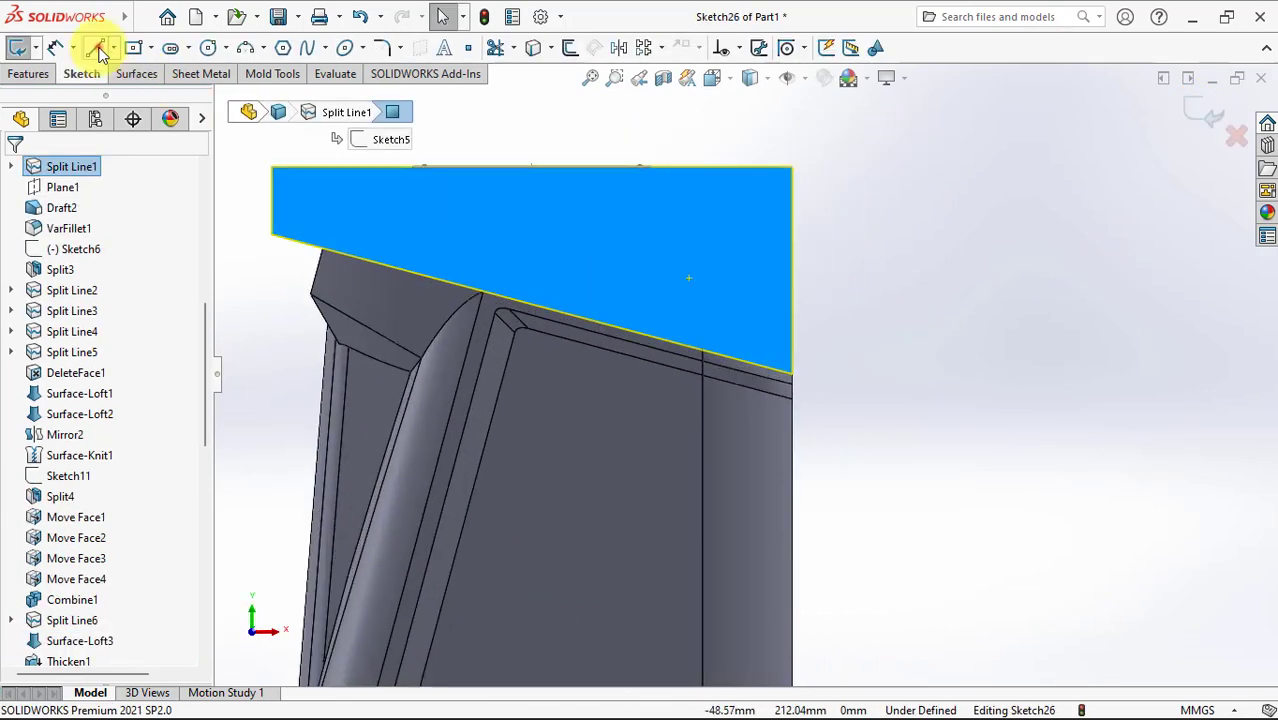
pyautogui.click(96, 48)
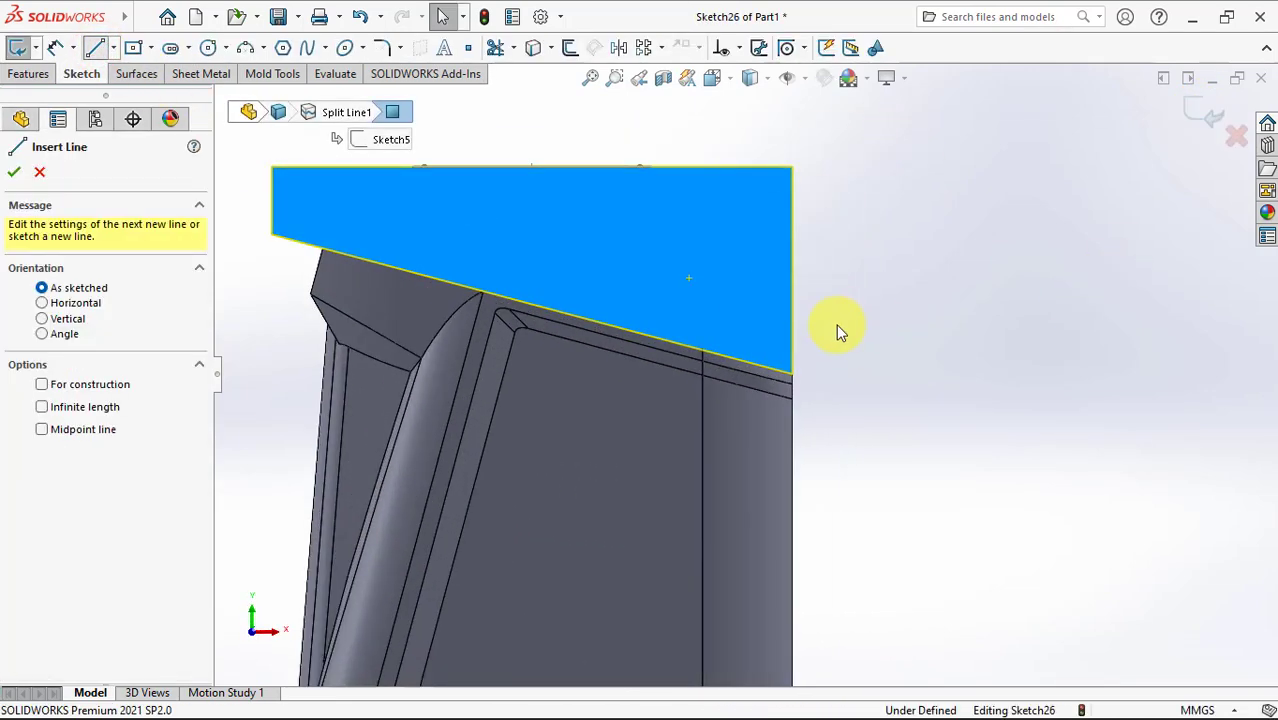
pyautogui.click(793, 375)
pyautogui.click(765, 267)
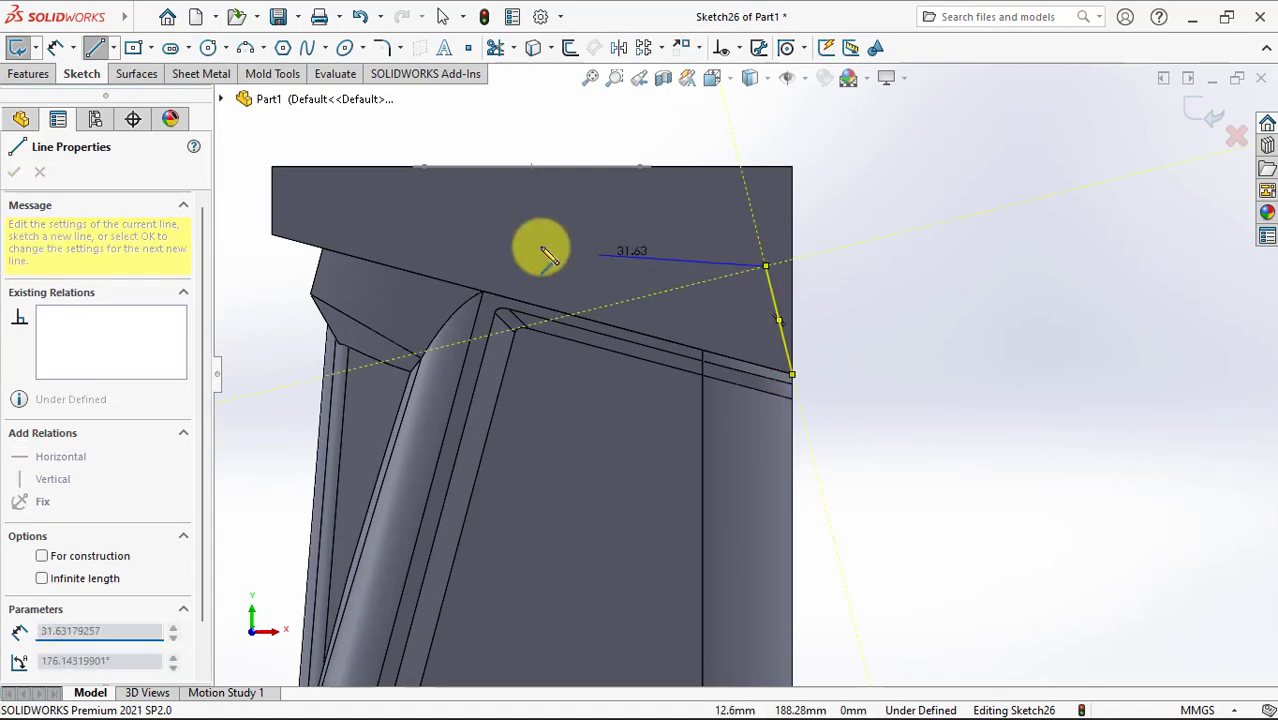
pyautogui.click(271, 191)
pyautogui.click(271, 191)
# Step: Dimension the short sloped line at 10° from the model's vertical edge
pyautogui.click(55, 48)
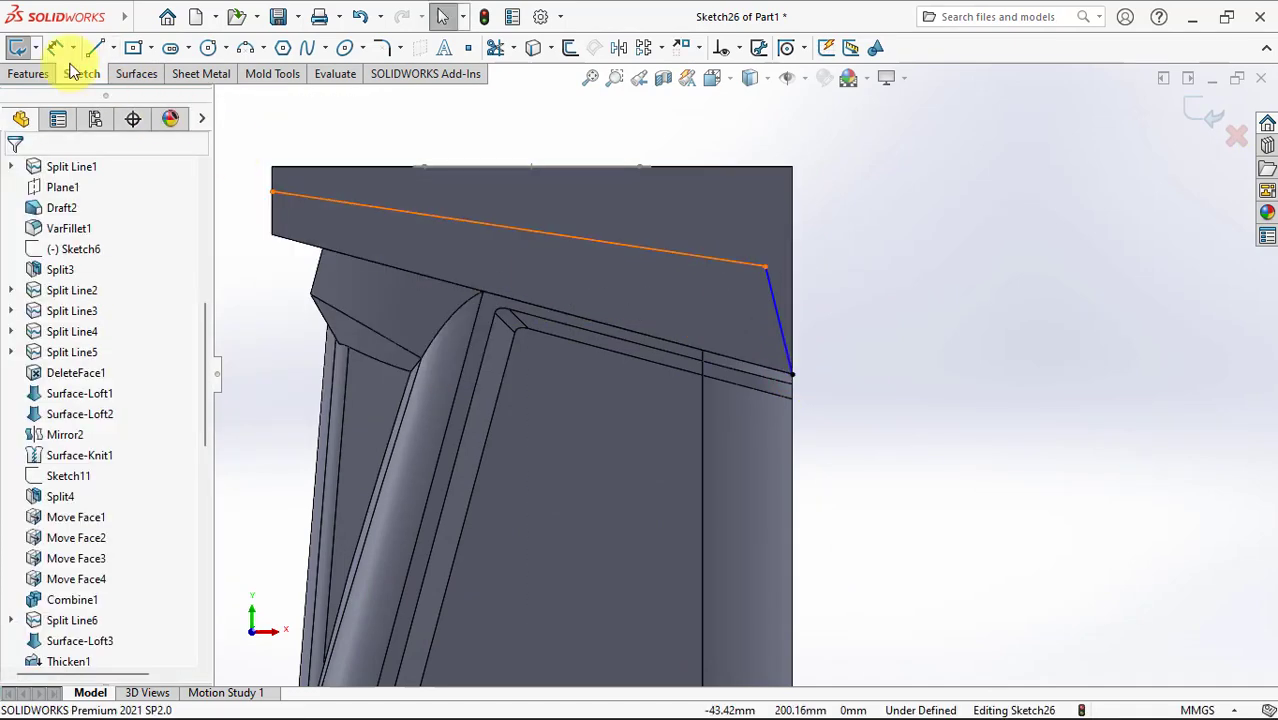
pyautogui.click(779, 331)
pyautogui.click(784, 250)
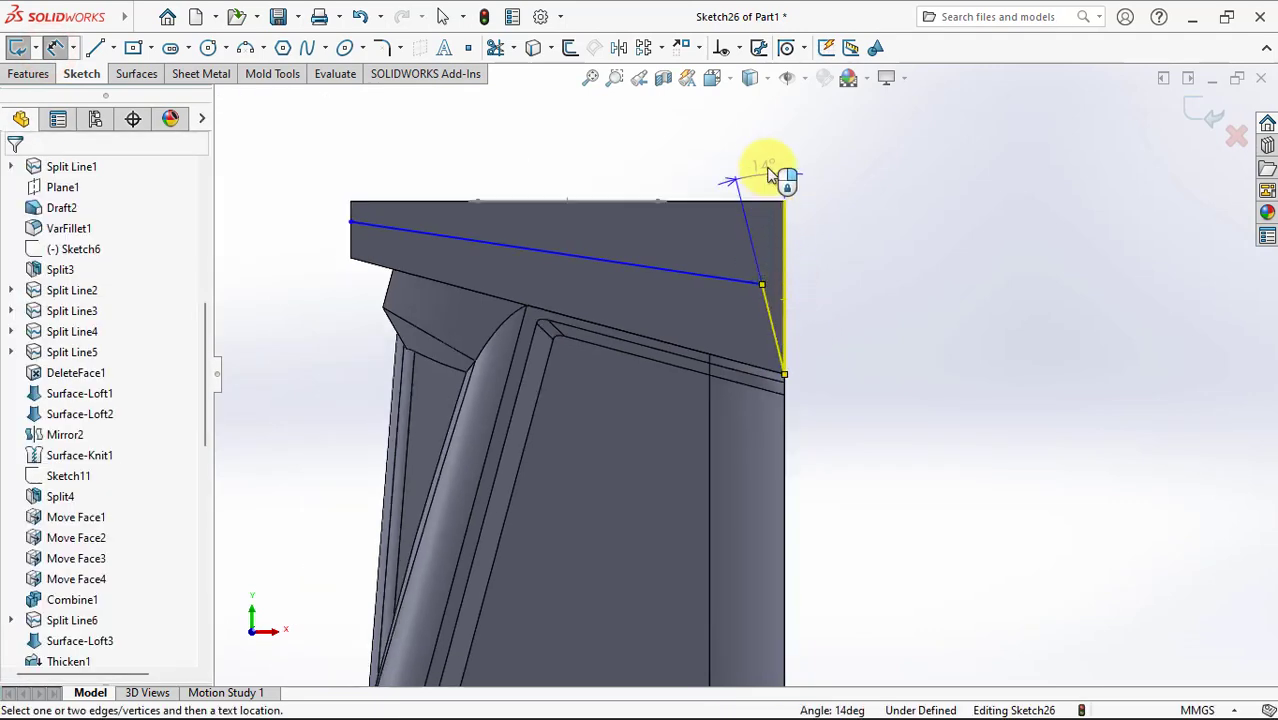
pyautogui.click(768, 176)
pyautogui.write('10')
pyautogui.click(690, 145)
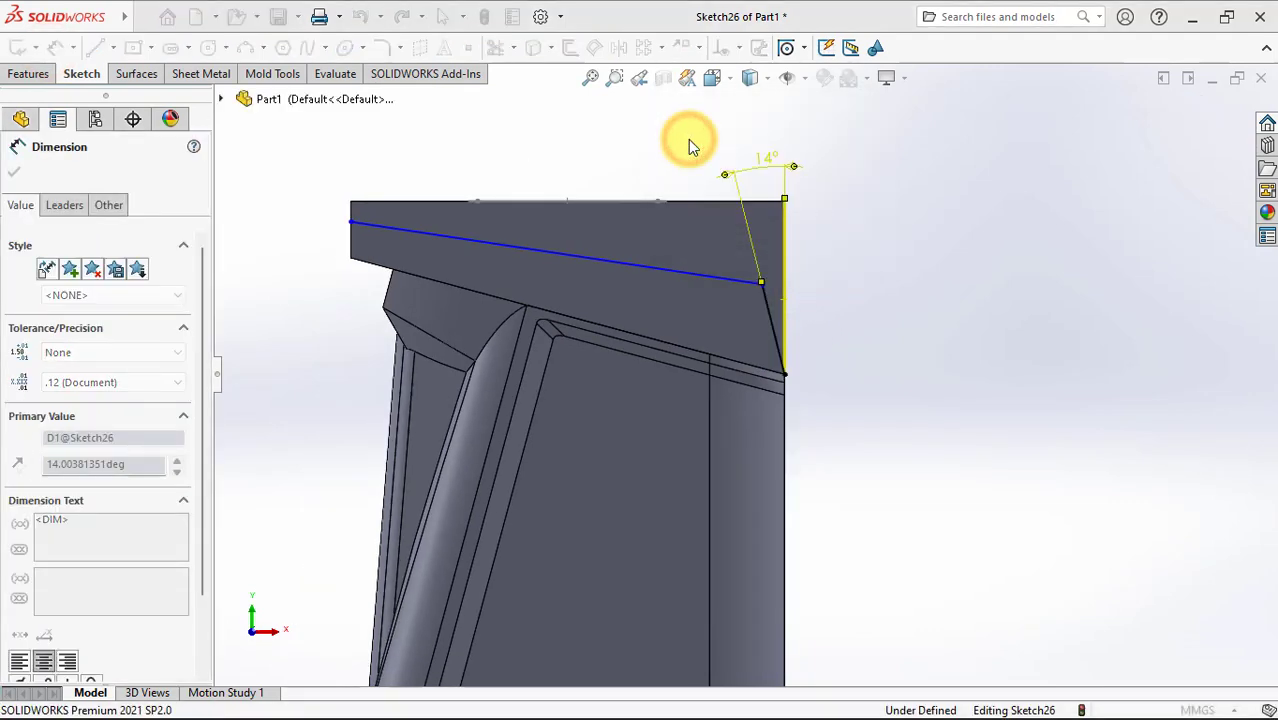
pyautogui.press('Escape')
# Step: Set the long line's slope to 7° and the short line's length to 22 mm, then leave the sketch
pyautogui.click(734, 281)
pyautogui.click(699, 201)
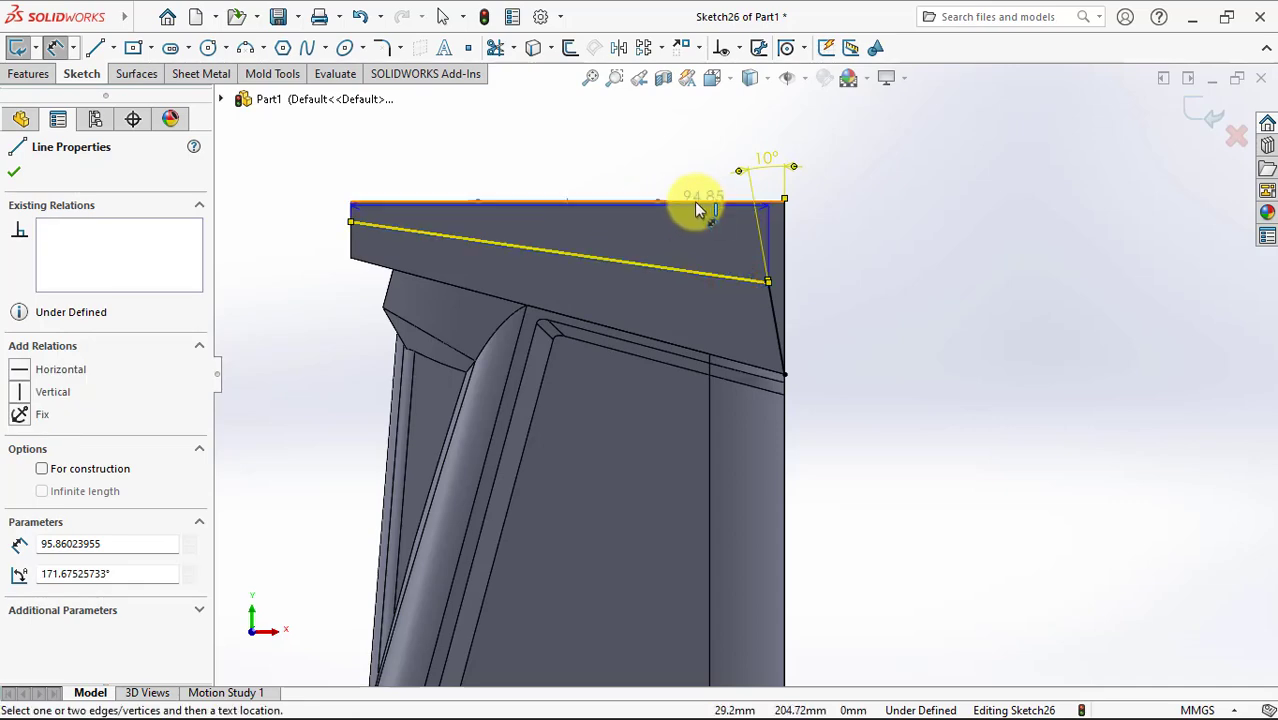
pyautogui.click(627, 230)
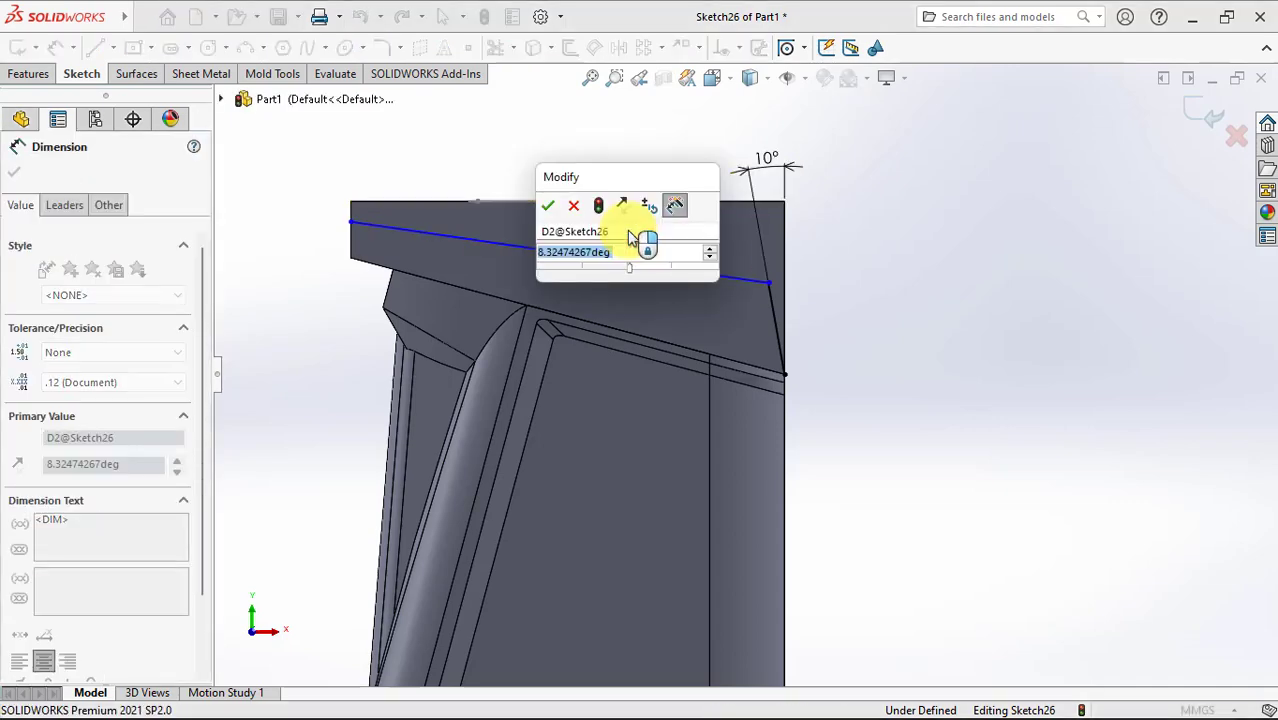
pyautogui.write('7')
pyautogui.click(548, 205)
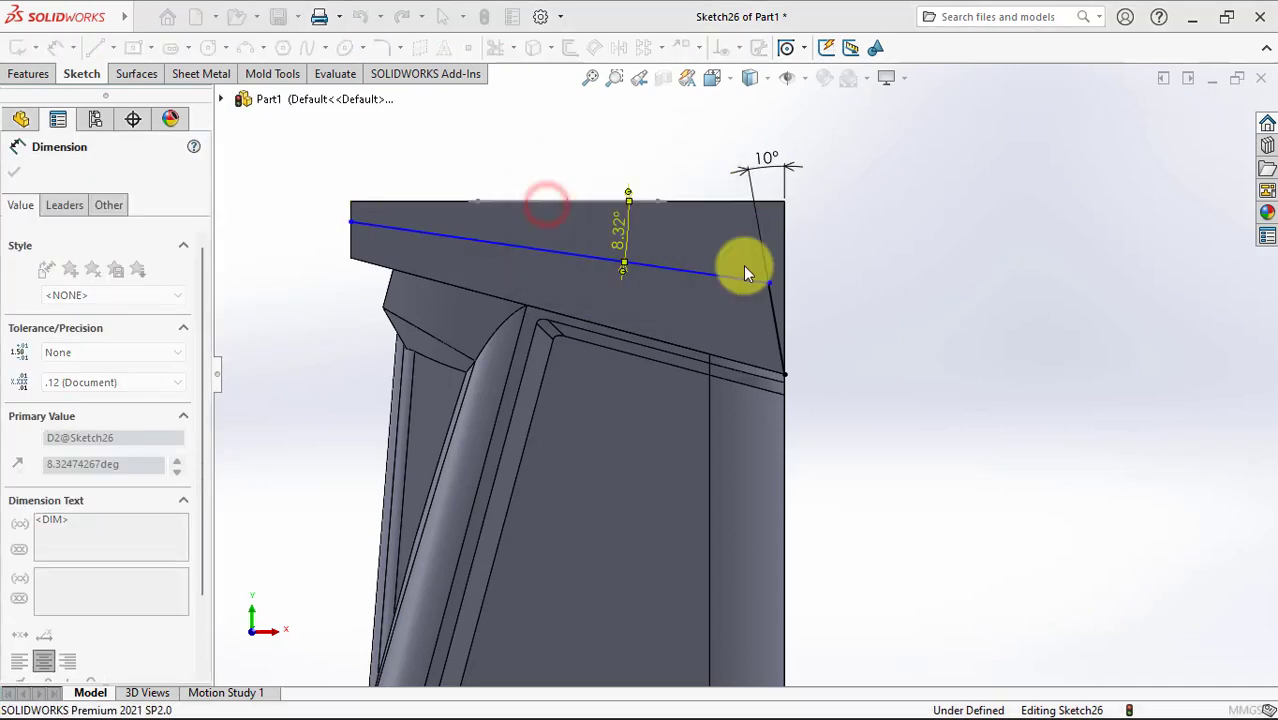
pyautogui.click(793, 310)
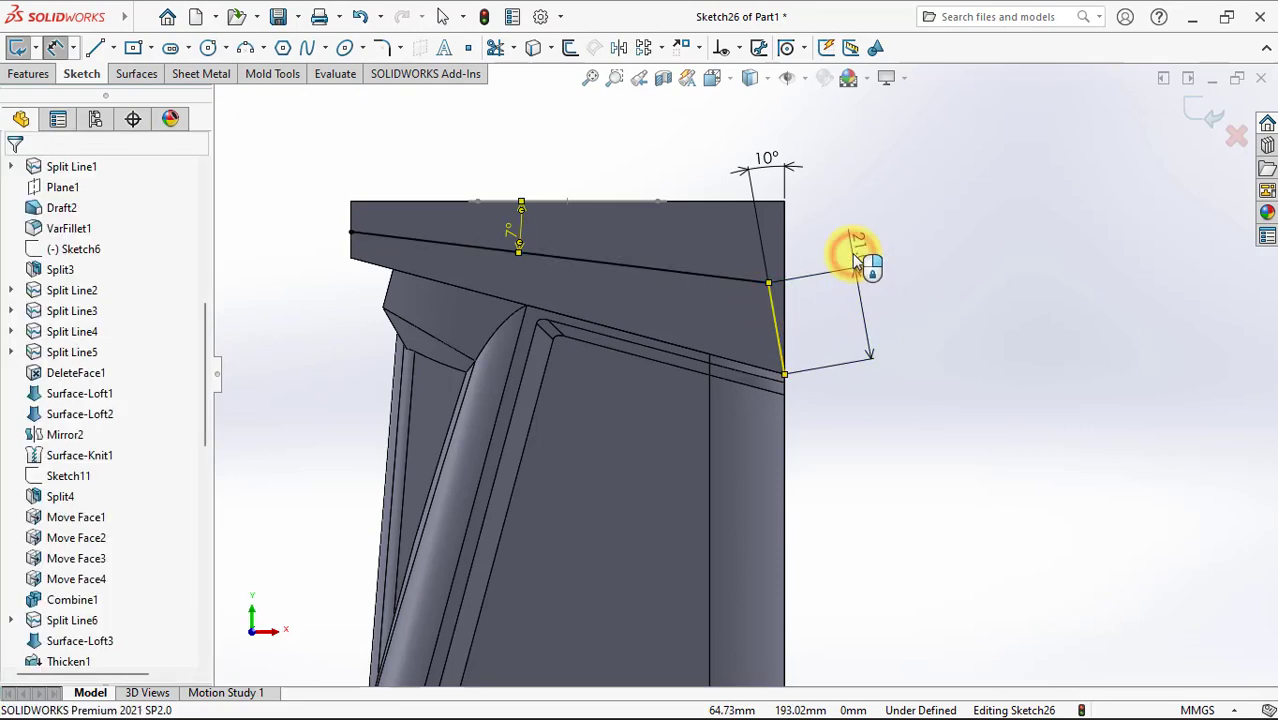
pyautogui.click(856, 257)
pyautogui.write('22')
pyautogui.click(771, 229)
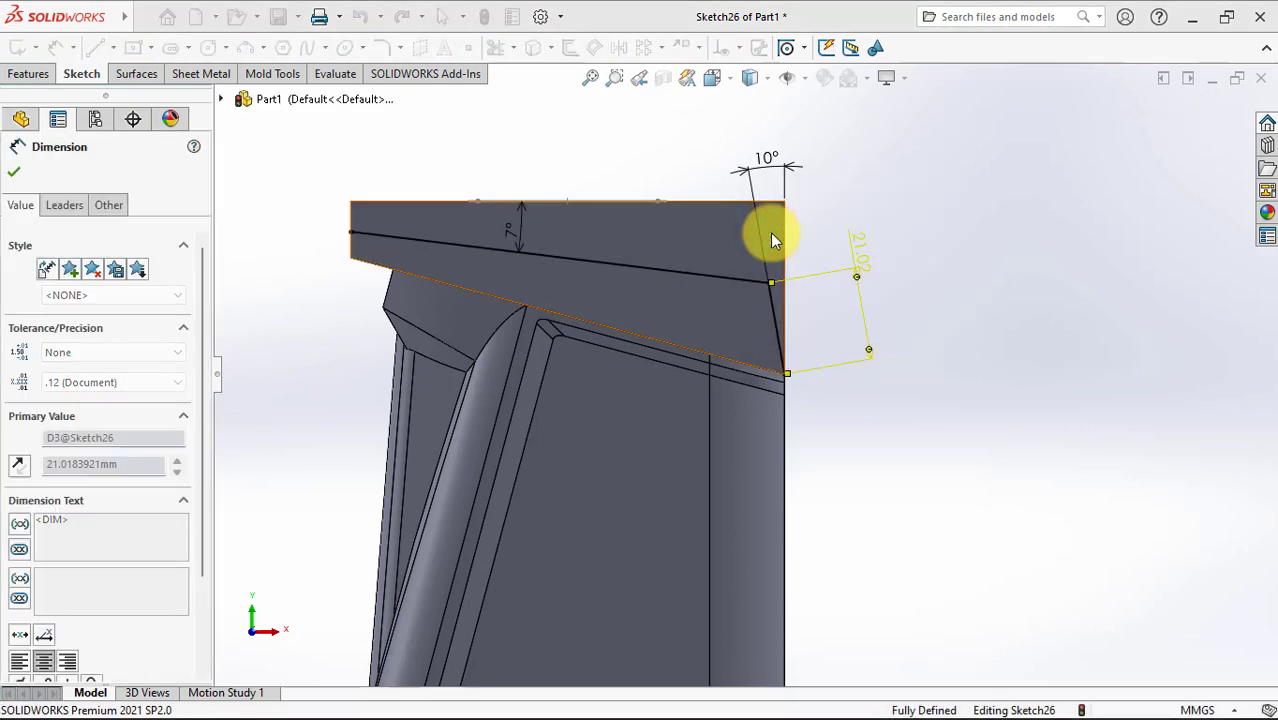
pyautogui.click(945, 288)
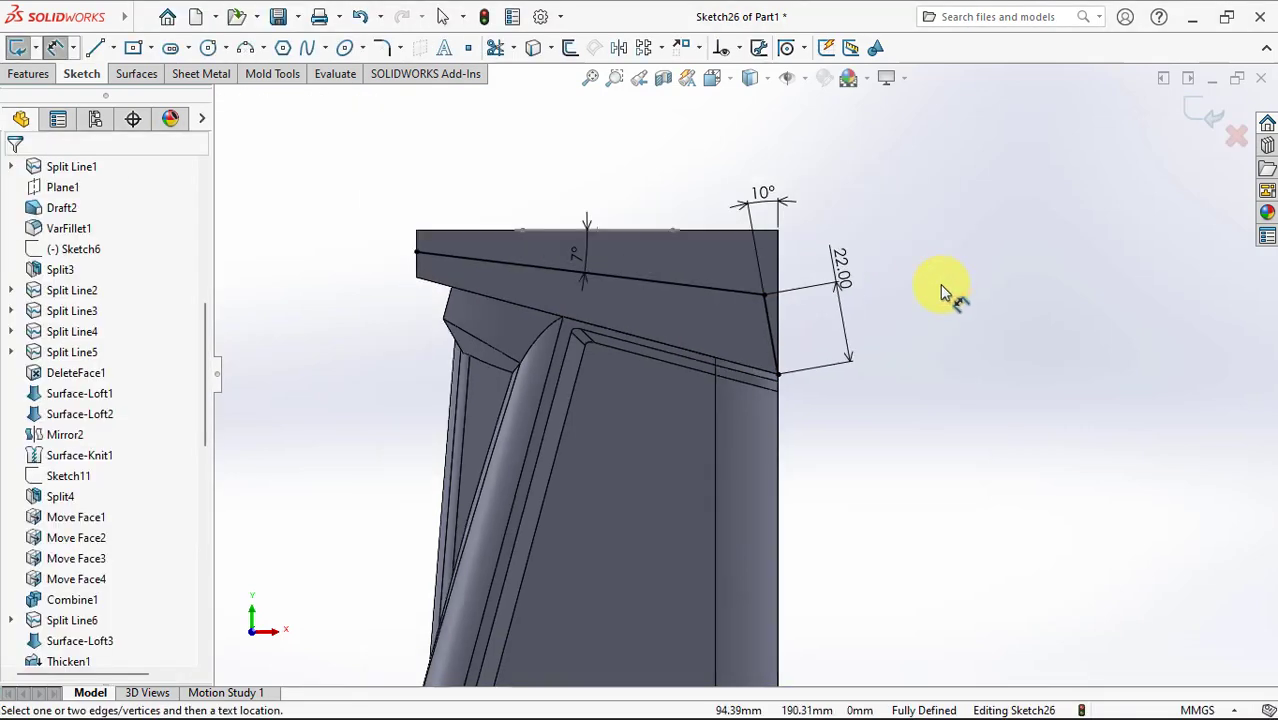
pyautogui.click(29, 76)
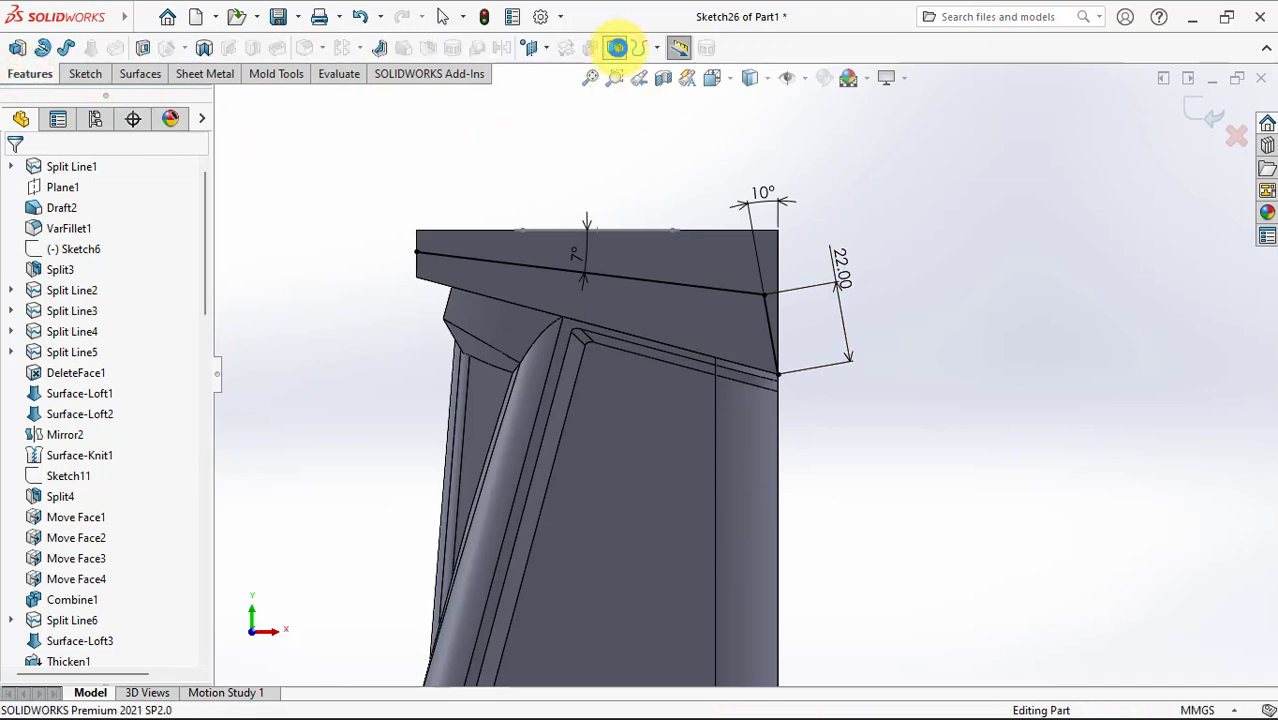
pyautogui.click(616, 47)
# Step: Split the top body with the sloped sketch using Cut Bodies
pyautogui.click(148, 448)
pyautogui.click(593, 288)
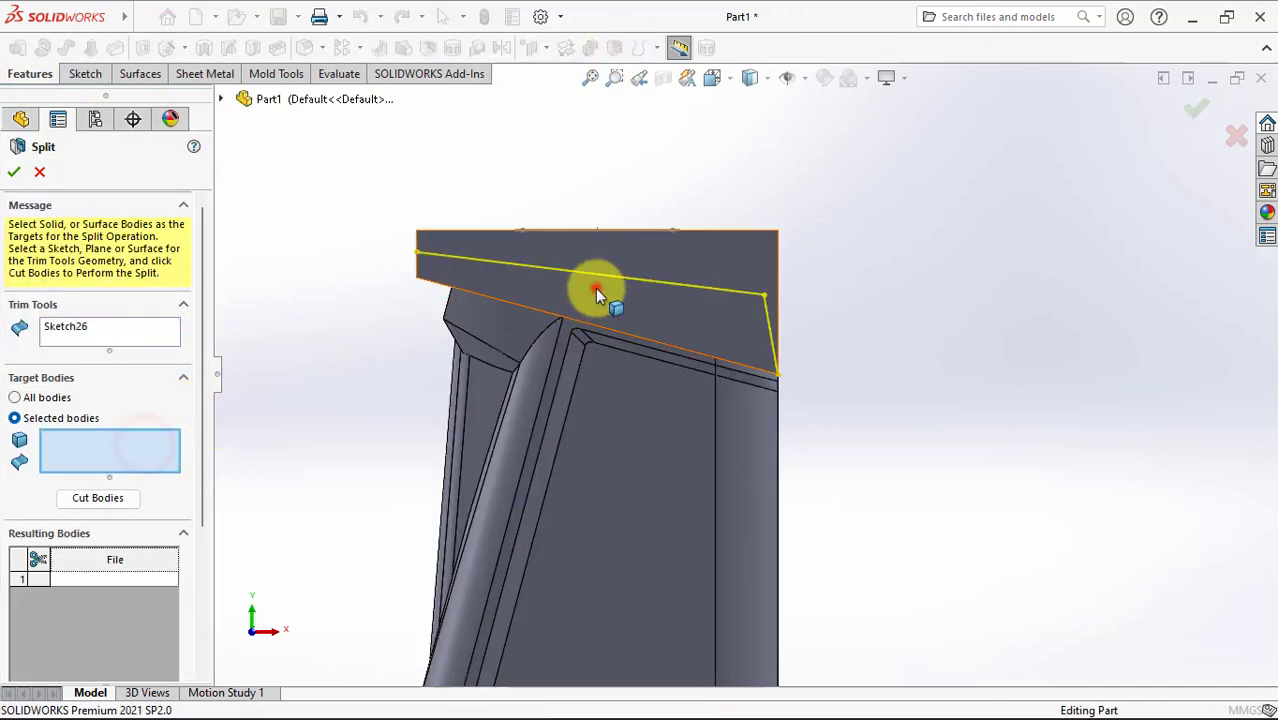
pyautogui.click(88, 506)
pyautogui.scroll(-3, 54, 582)
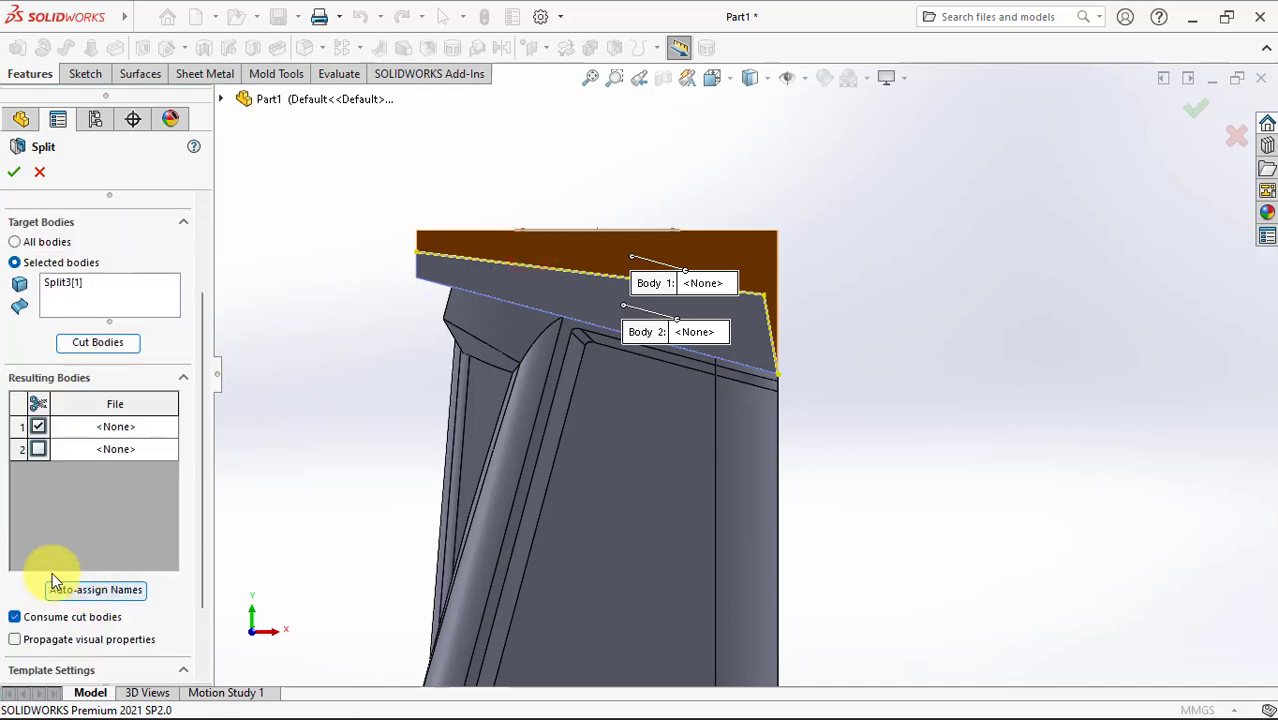
pyautogui.click(22, 173)
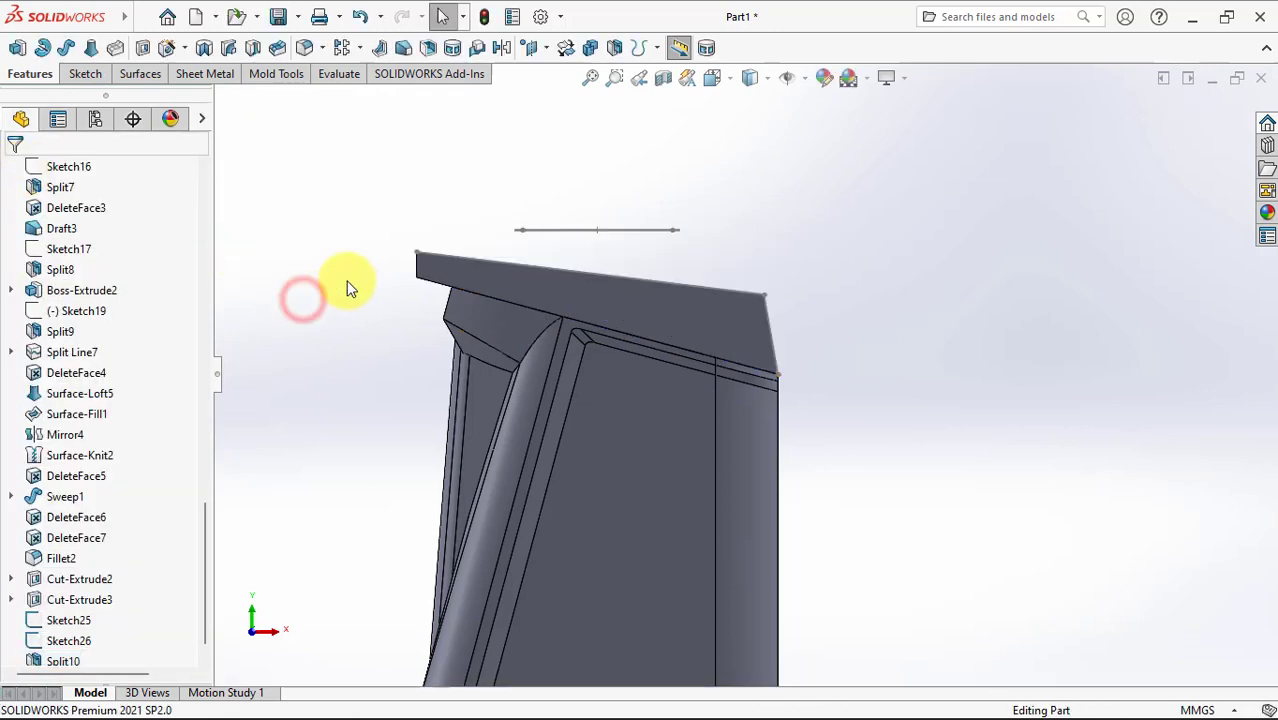
pyautogui.moveTo(345, 283)
pyautogui.mouseDown(button='middle')
pyautogui.moveTo(394, 360)
pyautogui.moveTo(530, 220)
pyautogui.mouseUp(button='middle')
pyautogui.moveTo(495, 276); pyautogui.dragTo(508, 210, button='middle')
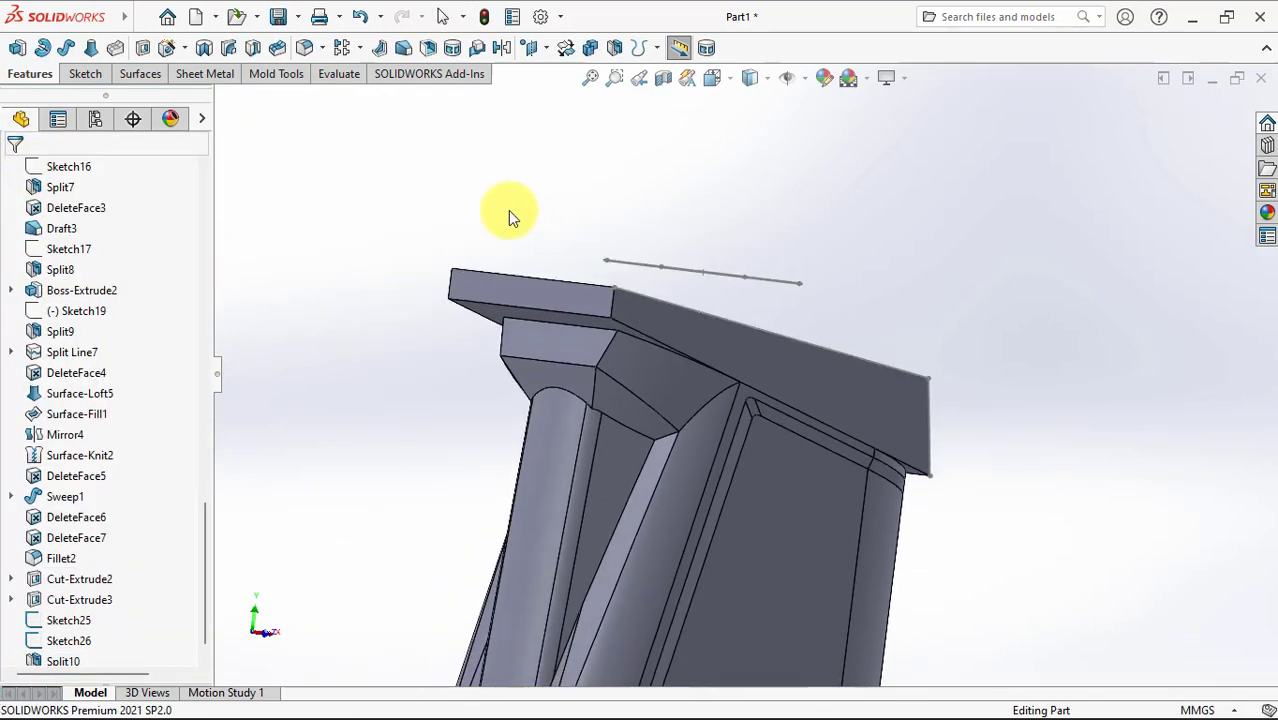
# Step: Loft a surface patch from the top-face edge to the ellipse arc segment
pyautogui.click(126, 74)
pyautogui.click(90, 50)
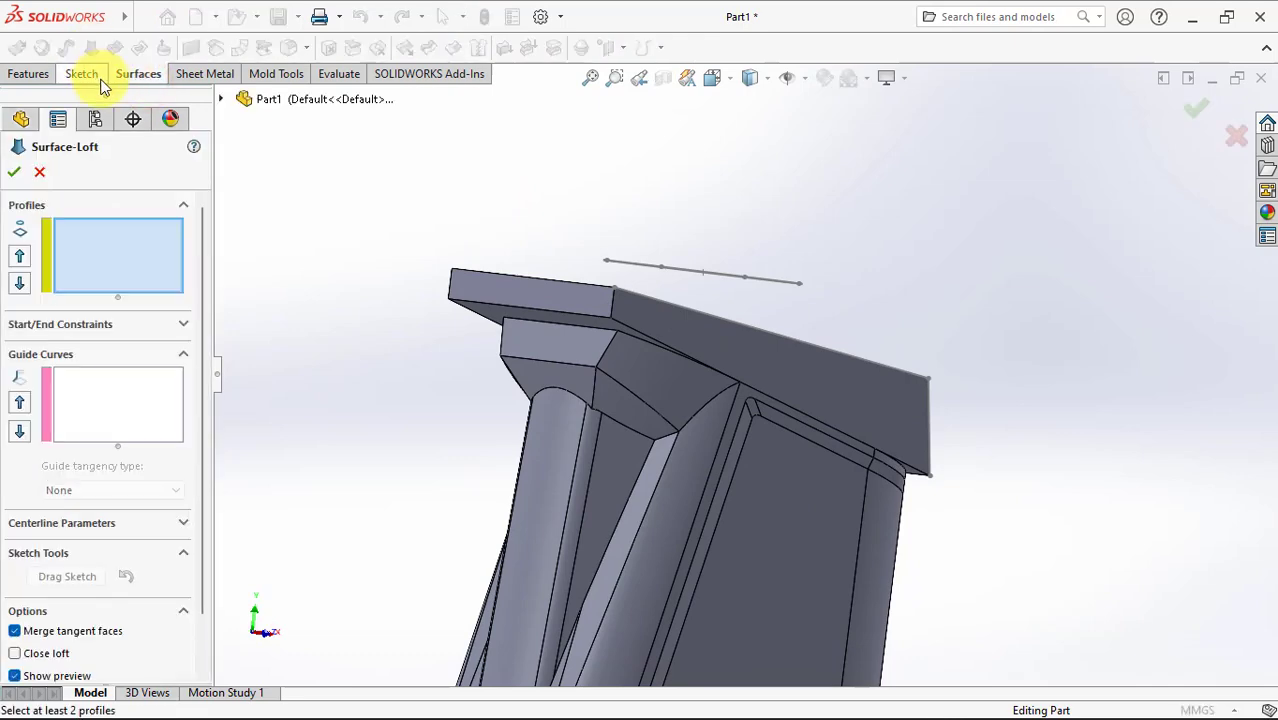
pyautogui.scroll(-3, 600, 360)
pyautogui.click(667, 287)
pyautogui.moveTo(679, 277)
pyautogui.mouseDown(button='middle')
pyautogui.moveTo(736, 348)
pyautogui.moveTo(776, 200)
pyautogui.moveTo(726, 176)
pyautogui.mouseUp(button='middle')
pyautogui.rightClick(542, 146)
pyautogui.click(580, 194)
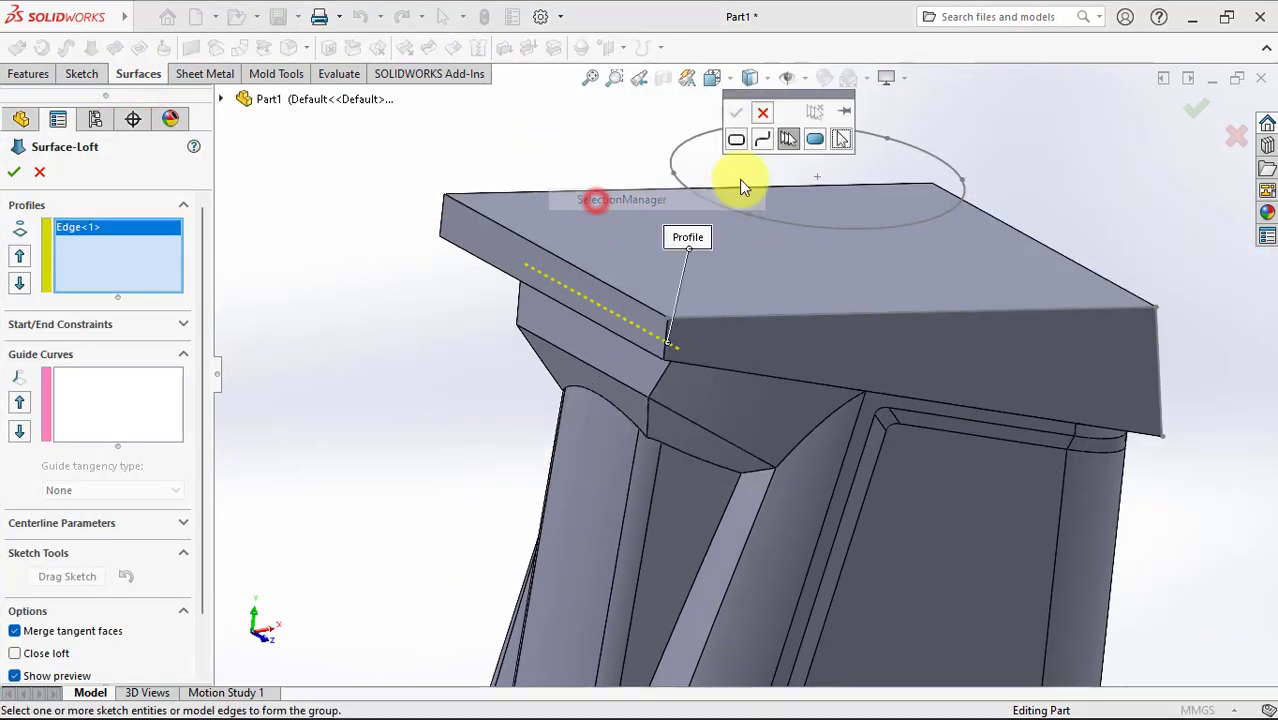
pyautogui.scroll(-2, 700, 190)
pyautogui.click(652, 210)
pyautogui.rightClick(642, 196)
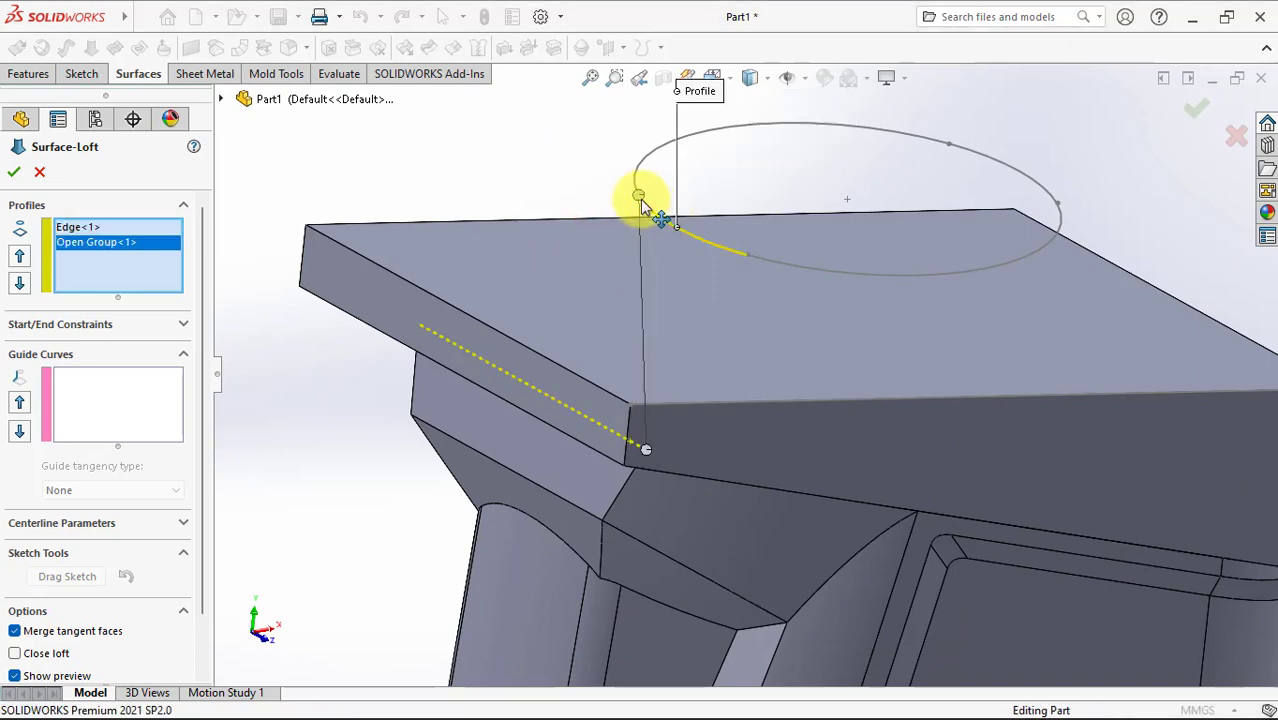
pyautogui.click(14, 178)
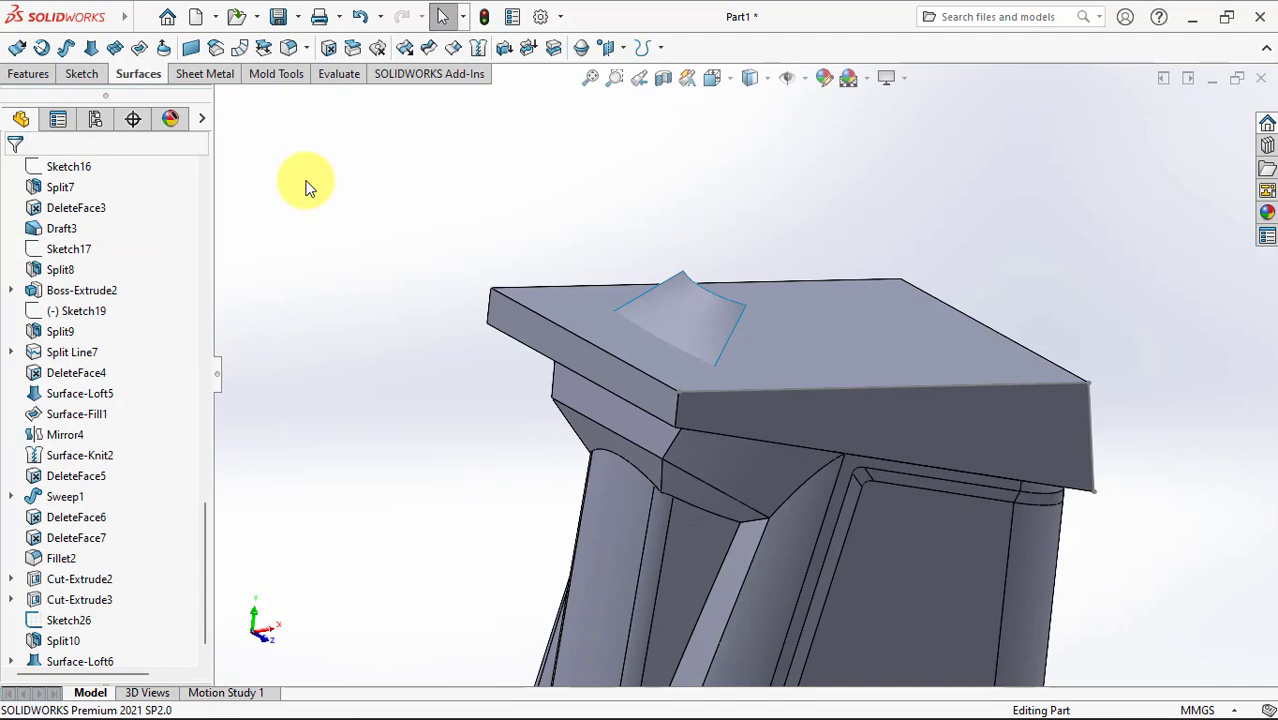
pyautogui.click(827, 338)
# Step: Start a sketch on the top face and offset the top edge 2 mm as construction geometry
pyautogui.click(913, 283)
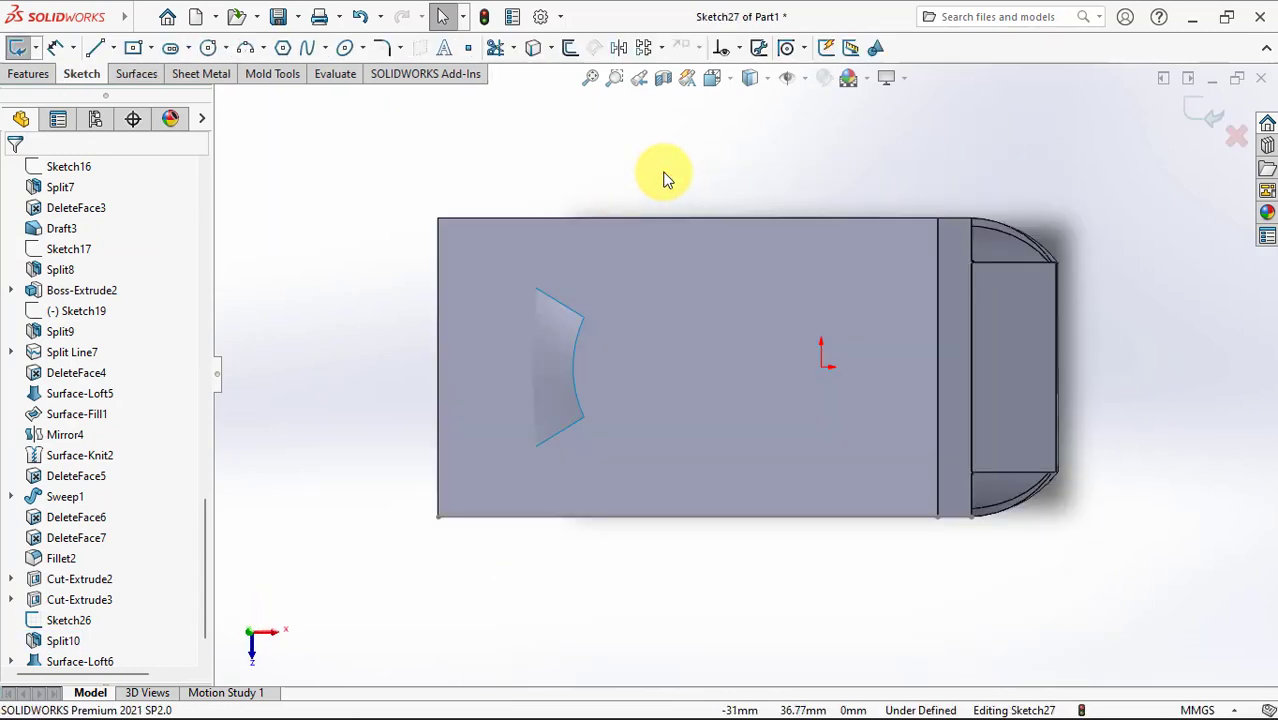
pyautogui.click(569, 48)
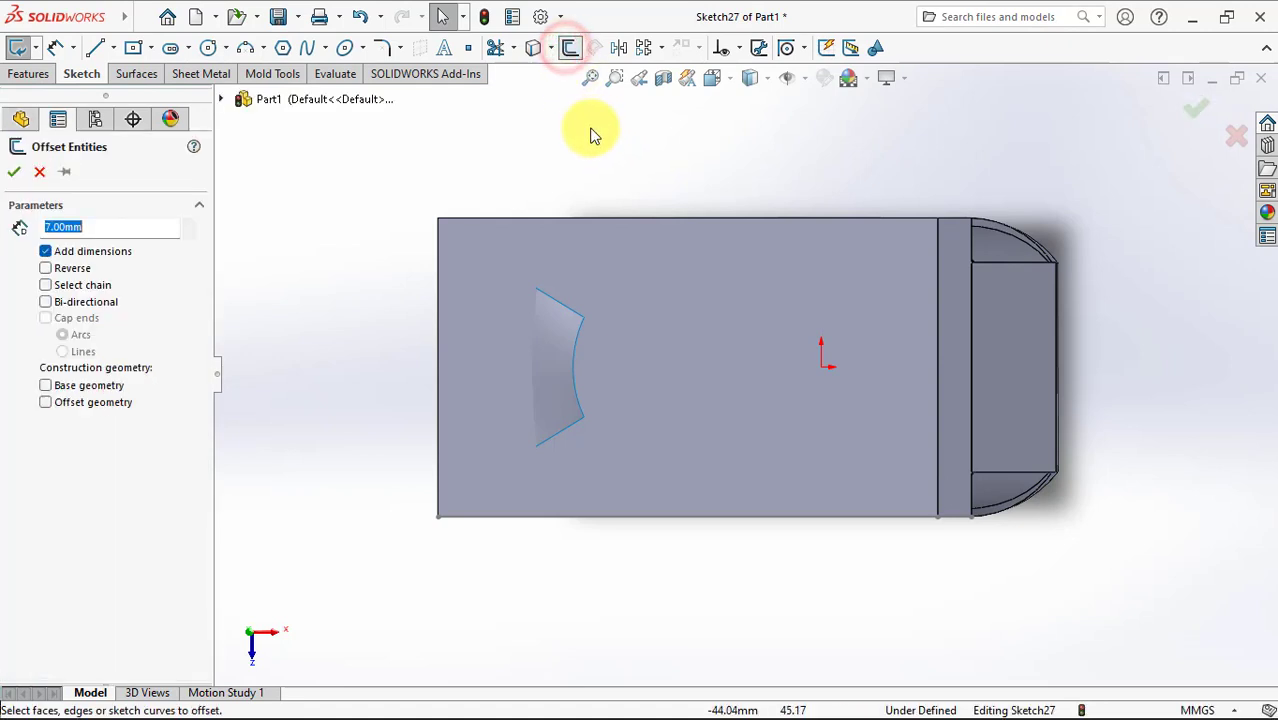
pyautogui.click(45, 403)
pyautogui.click(830, 218)
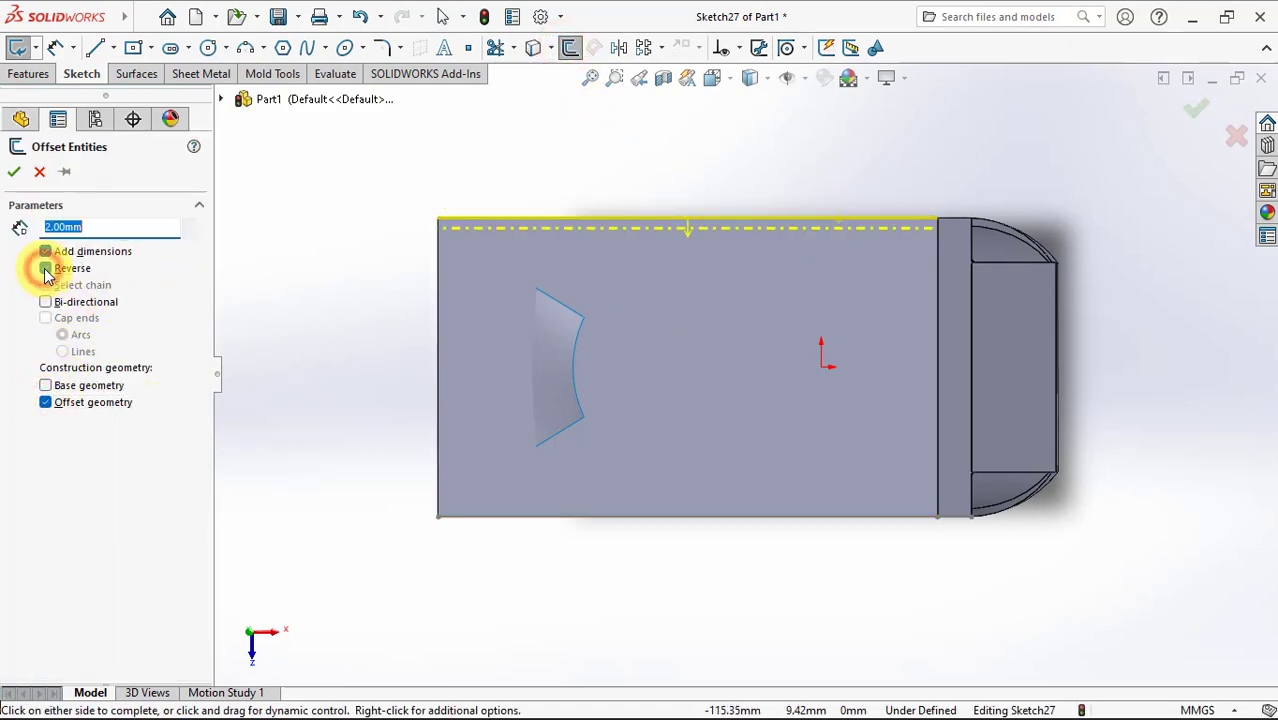
pyautogui.click(20, 171)
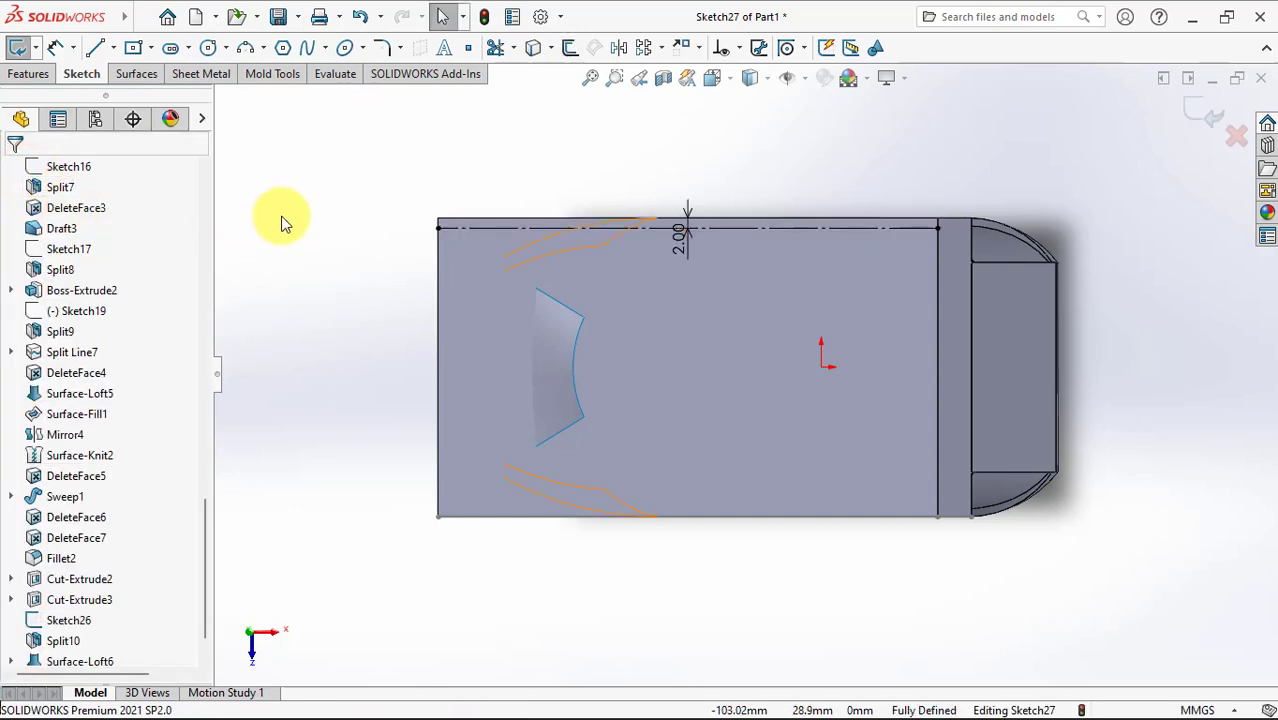
# Step: Draw a centerline from the origin to the right vertical edge
pyautogui.click(113, 48)
pyautogui.click(135, 94)
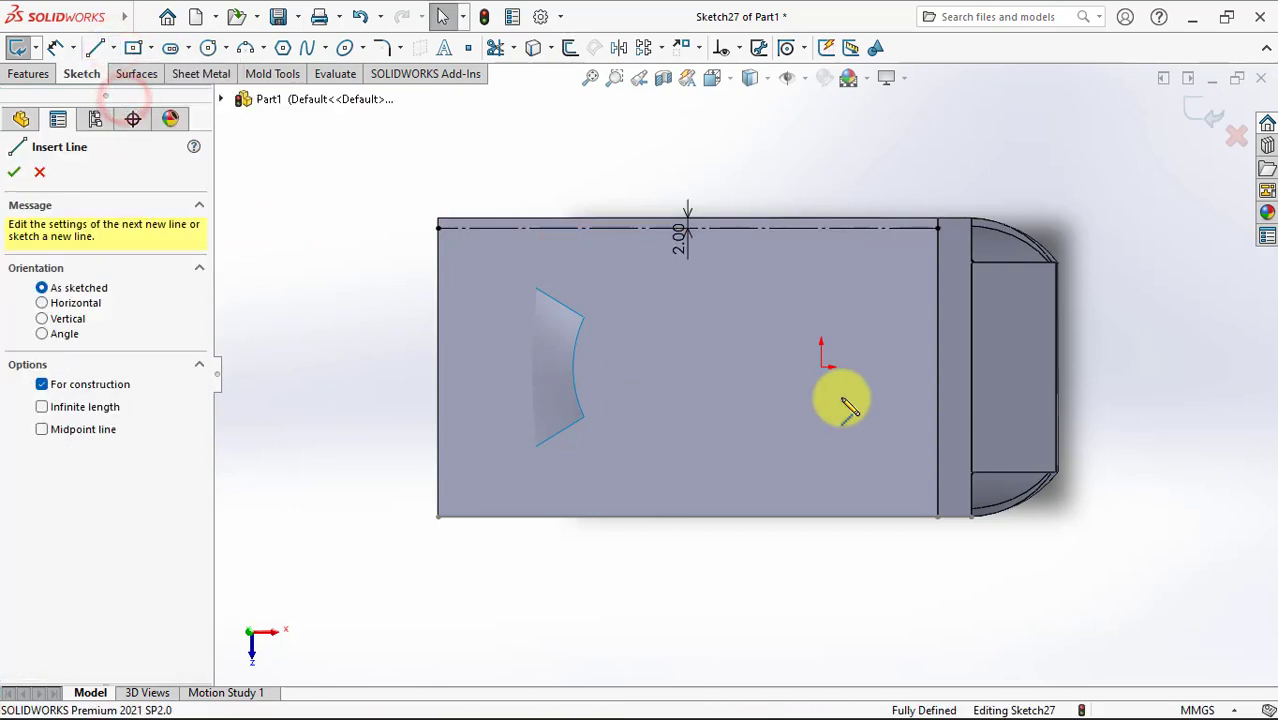
pyautogui.click(821, 365)
pyautogui.click(937, 366)
pyautogui.press('Escape')
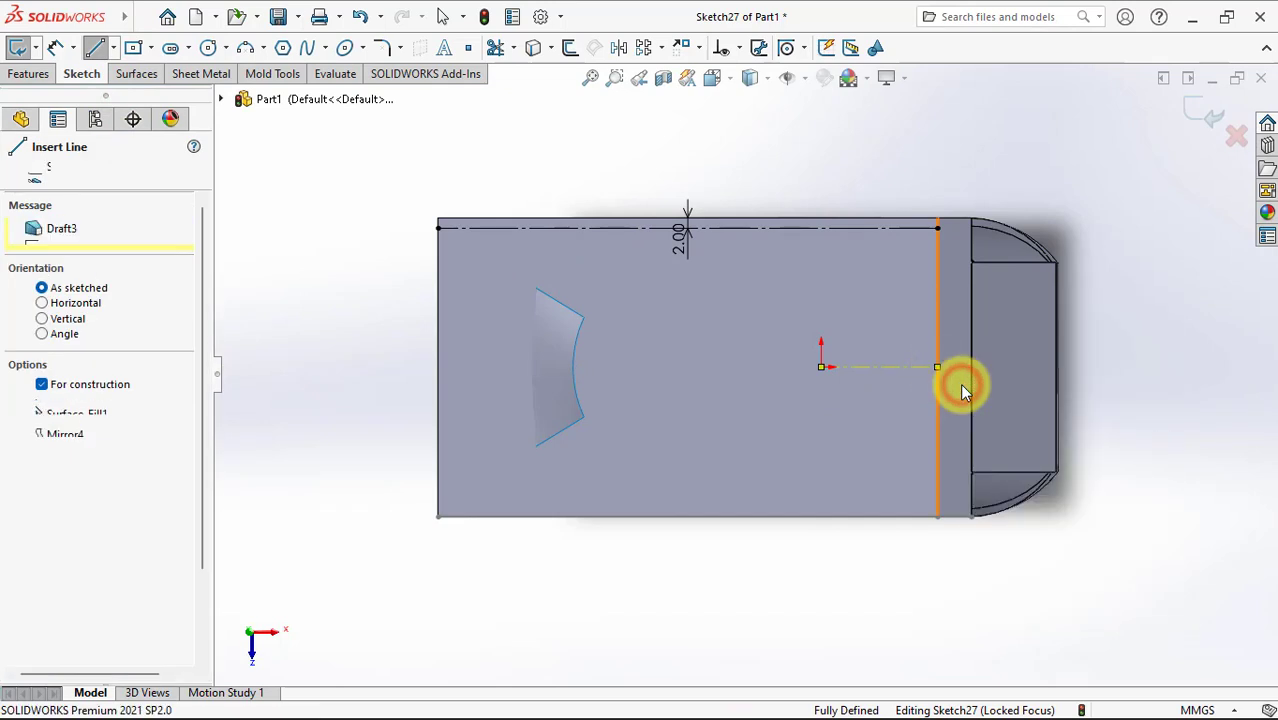
pyautogui.press('Escape')
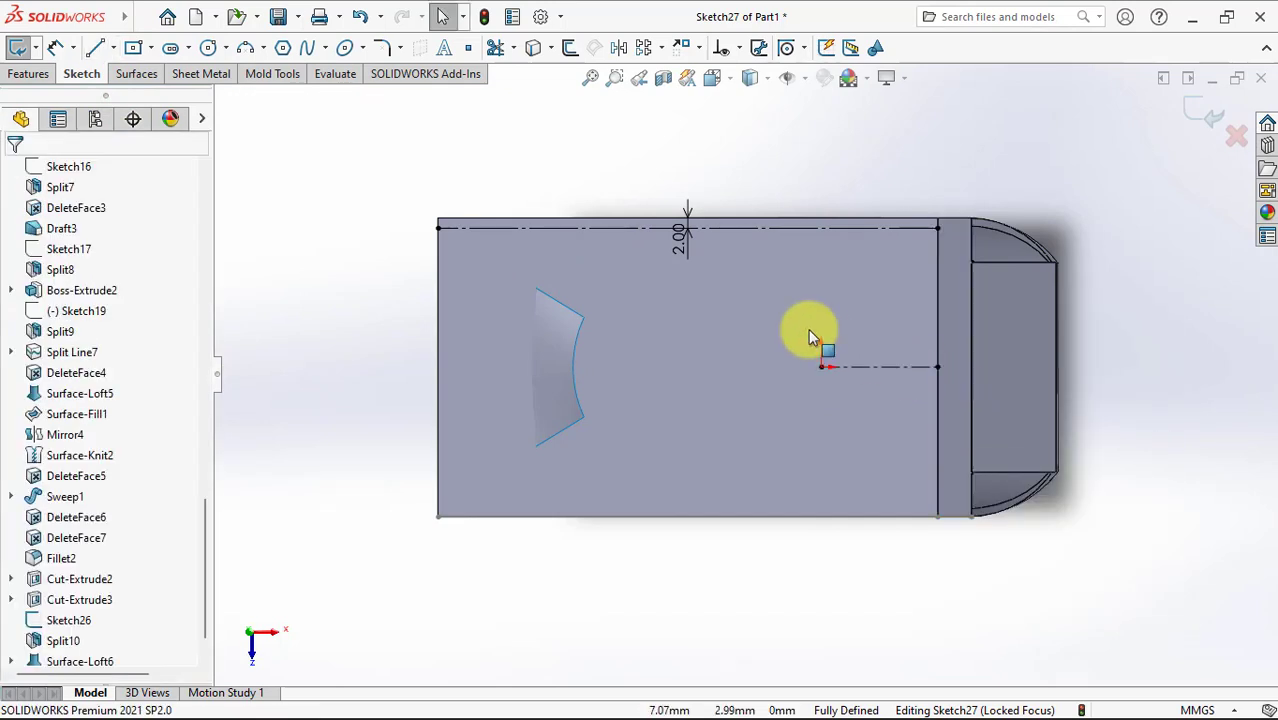
# Step: Draw a three-point arc from the patch corner to the right edge, bulging toward the top edge
pyautogui.click(245, 50)
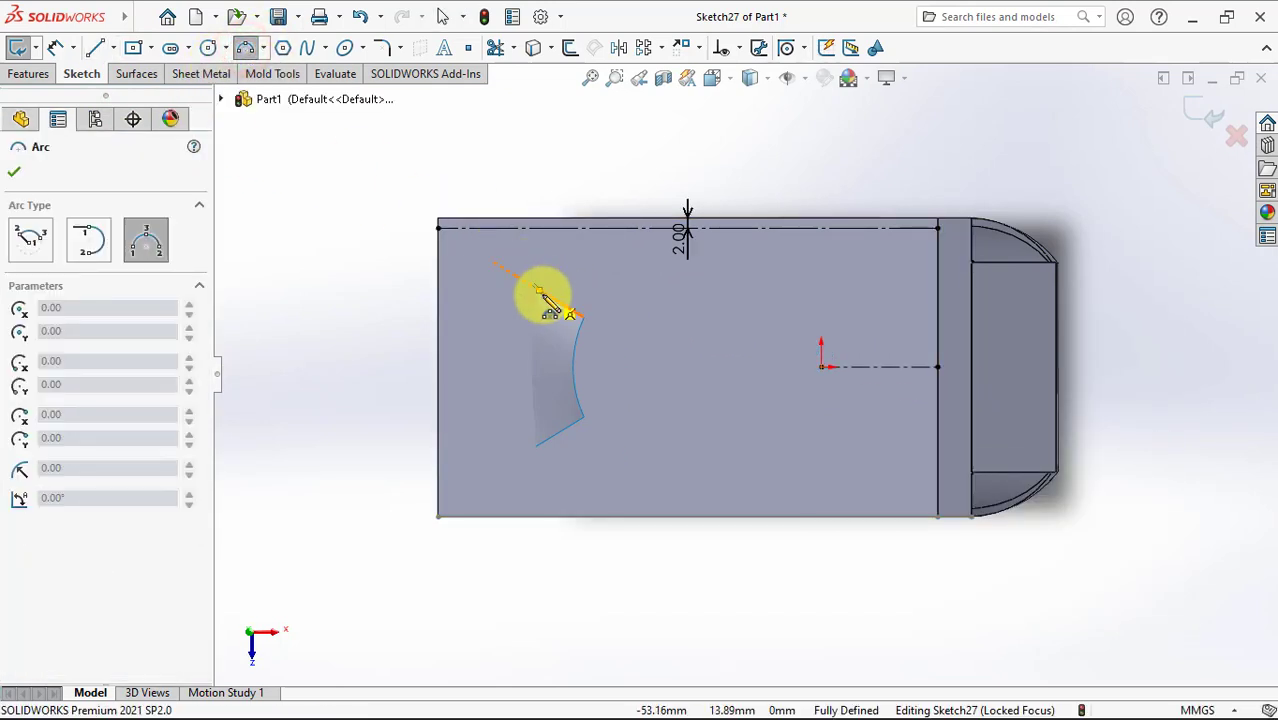
pyautogui.click(538, 290)
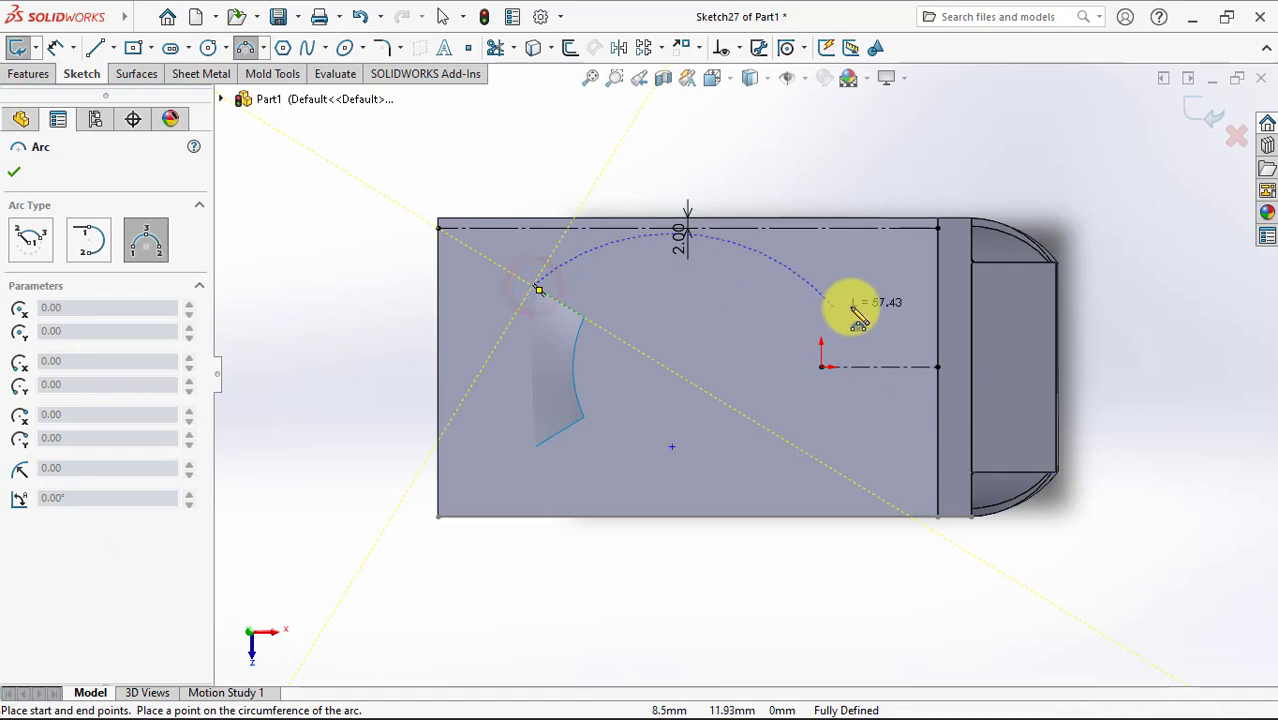
pyautogui.click(937, 283)
pyautogui.click(752, 228)
pyautogui.rightClick(792, 242)
pyautogui.click(797, 244)
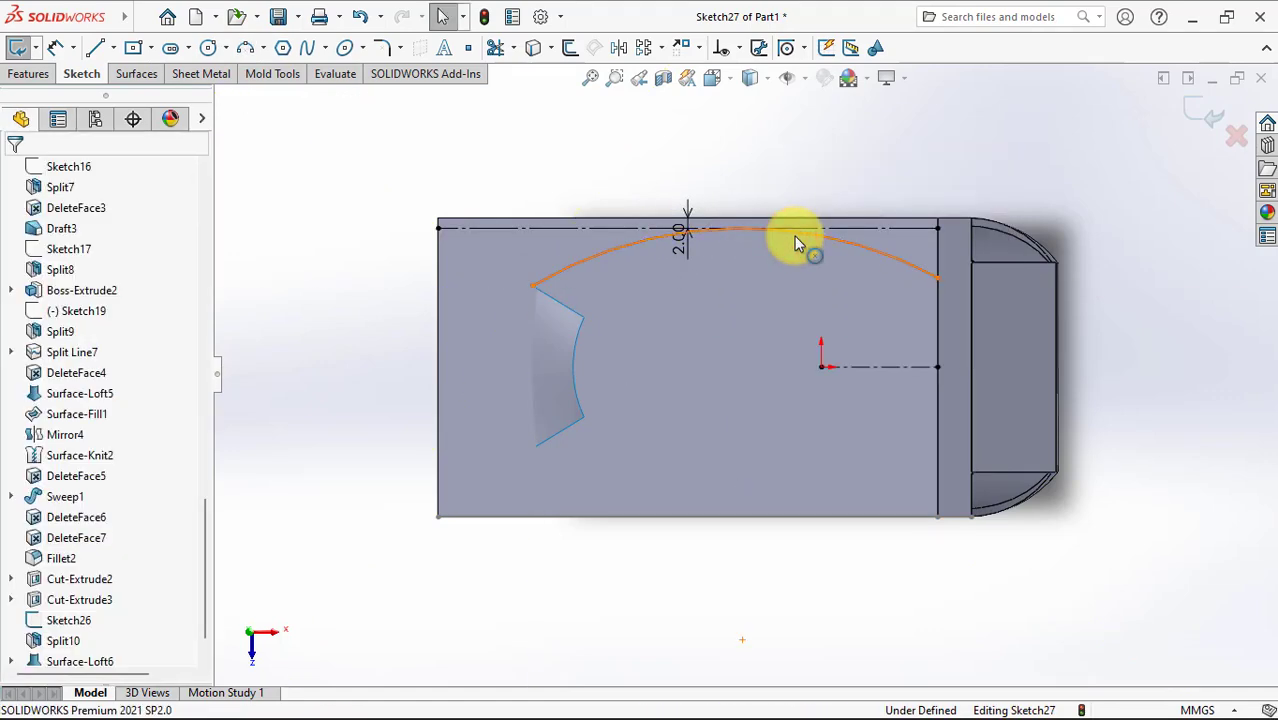
# Step: Dimension the arc 35 mm across the centerline, then select its left endpoint with the patch edge
pyautogui.click(55, 47)
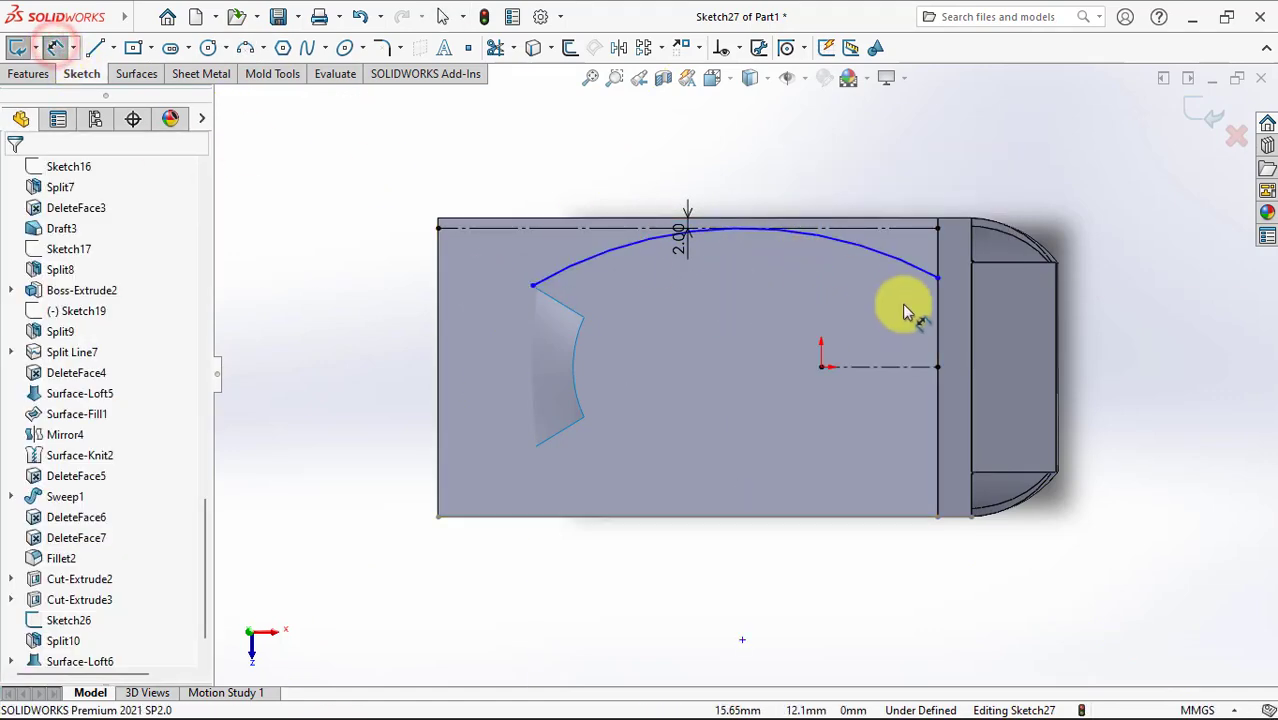
pyautogui.click(937, 277)
pyautogui.click(904, 366)
pyautogui.click(1113, 379)
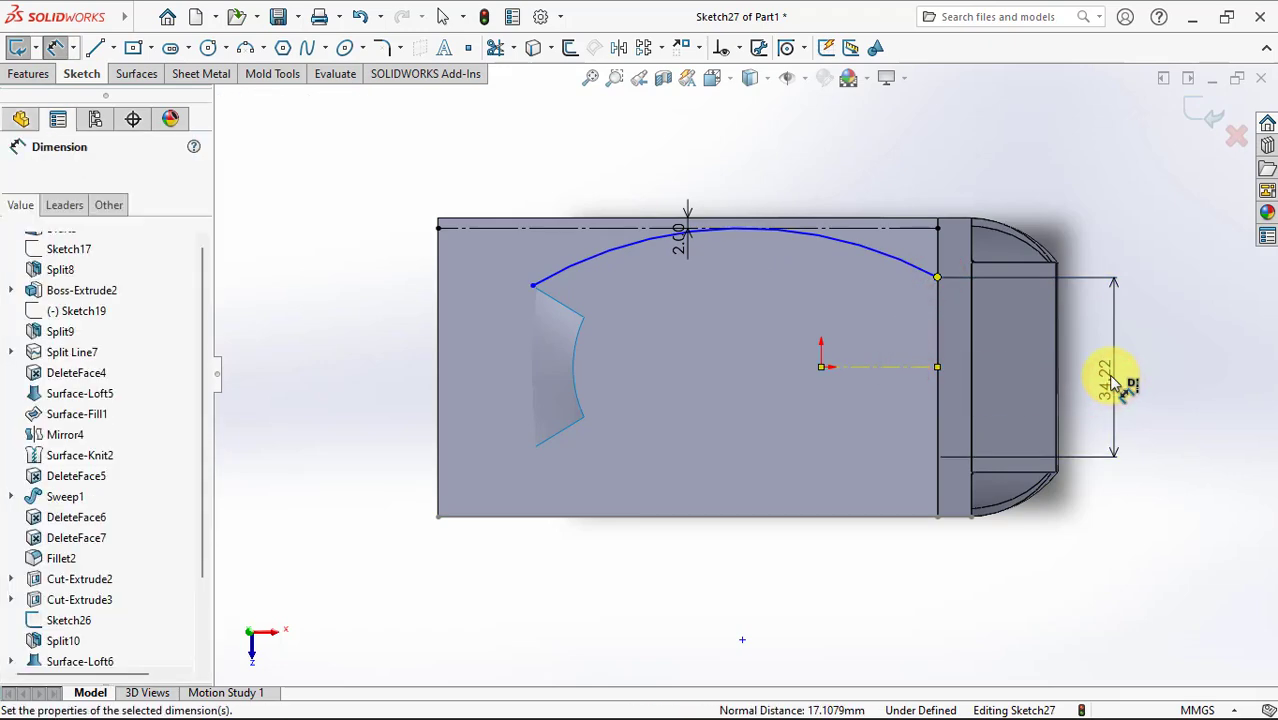
pyautogui.click(1035, 355)
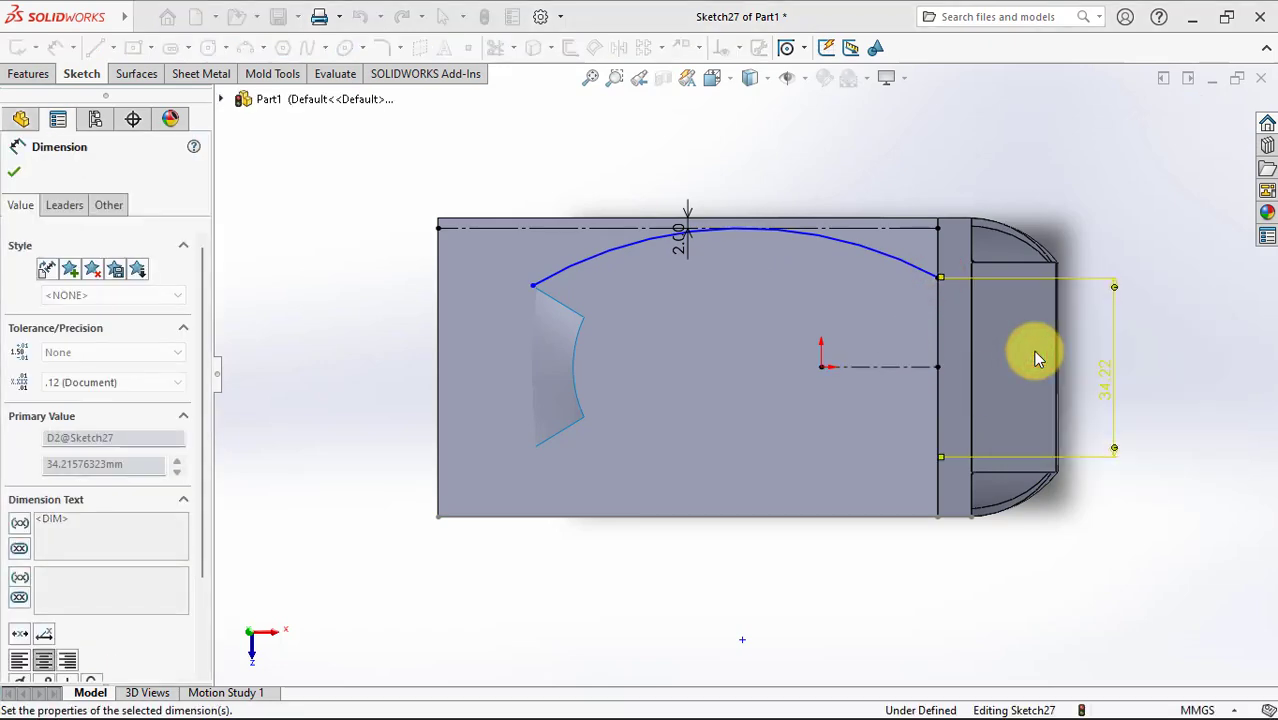
pyautogui.moveTo(800, 186); pyautogui.dragTo(815, 175, button='middle')
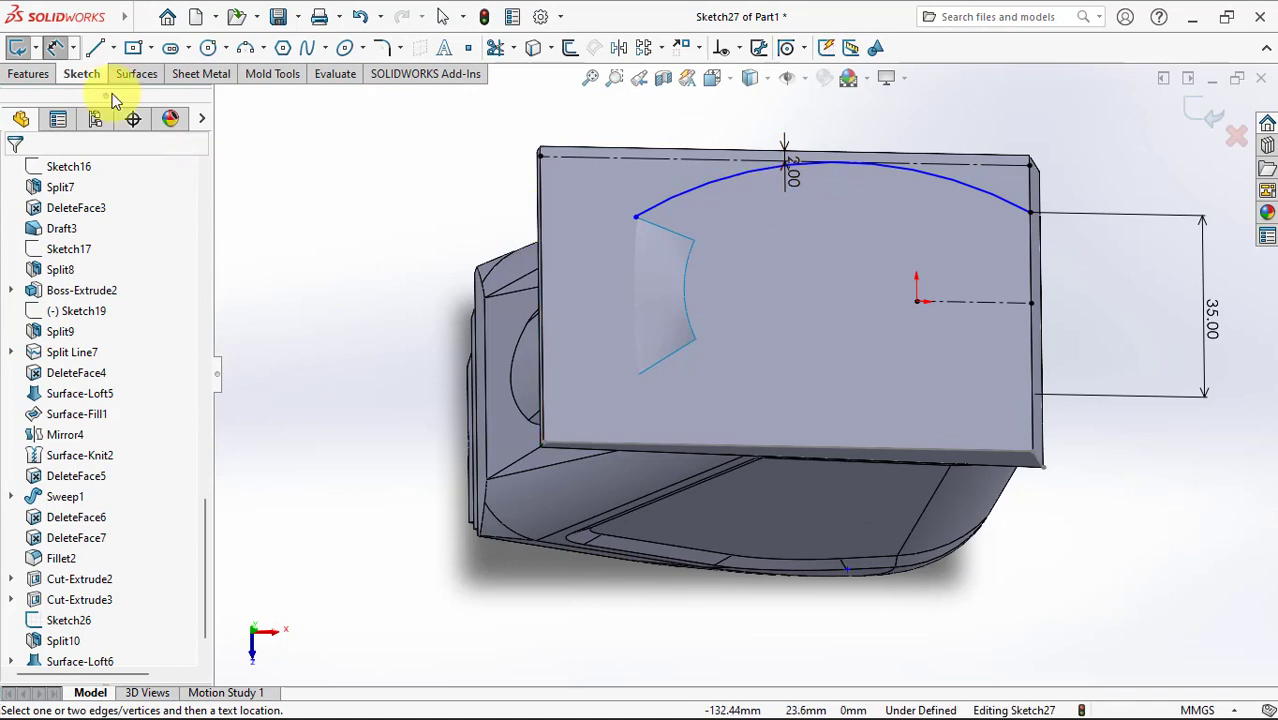
pyautogui.click(55, 47)
pyautogui.click(634, 216)
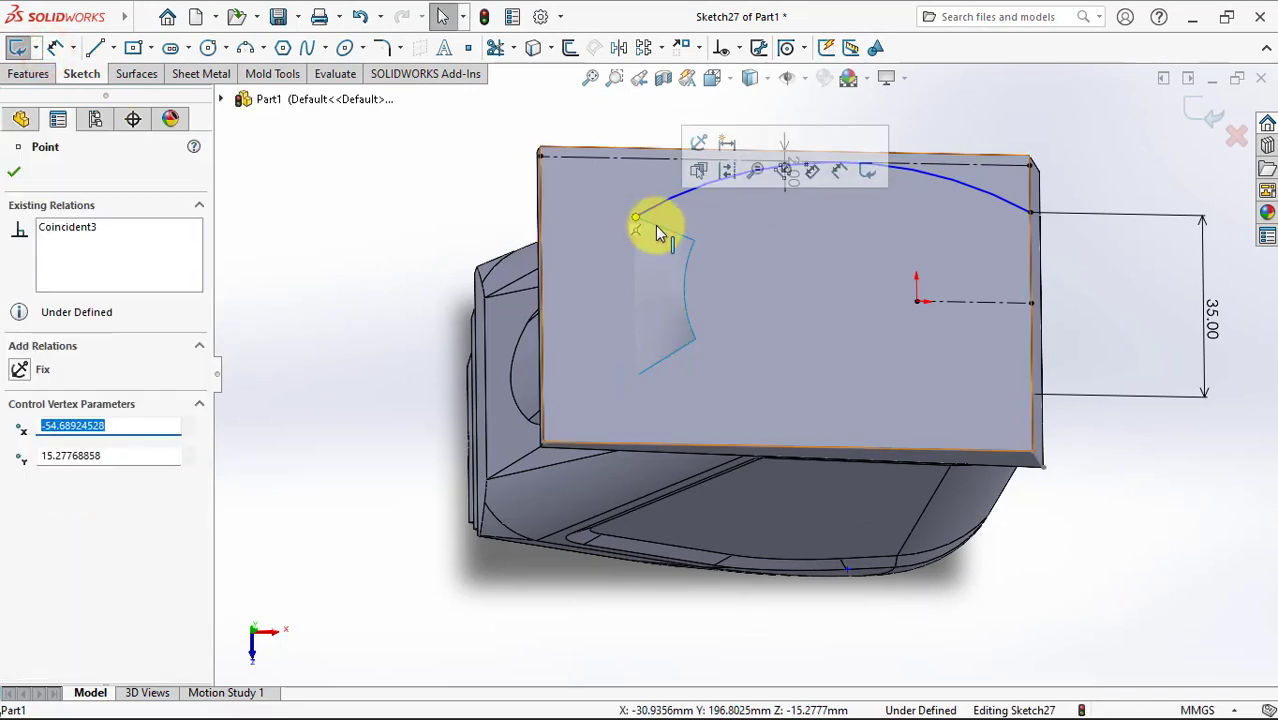
pyautogui.keyDown('ctrl'); pyautogui.click(659, 236); pyautogui.keyUp('ctrl')
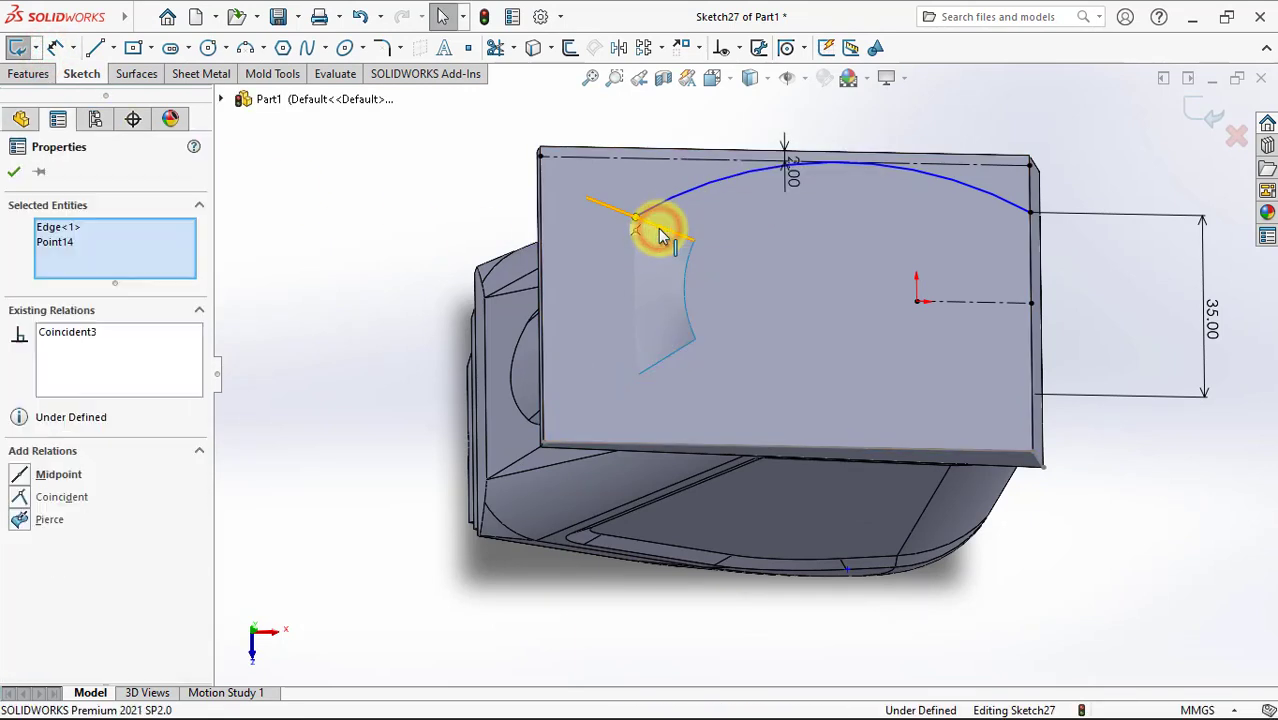
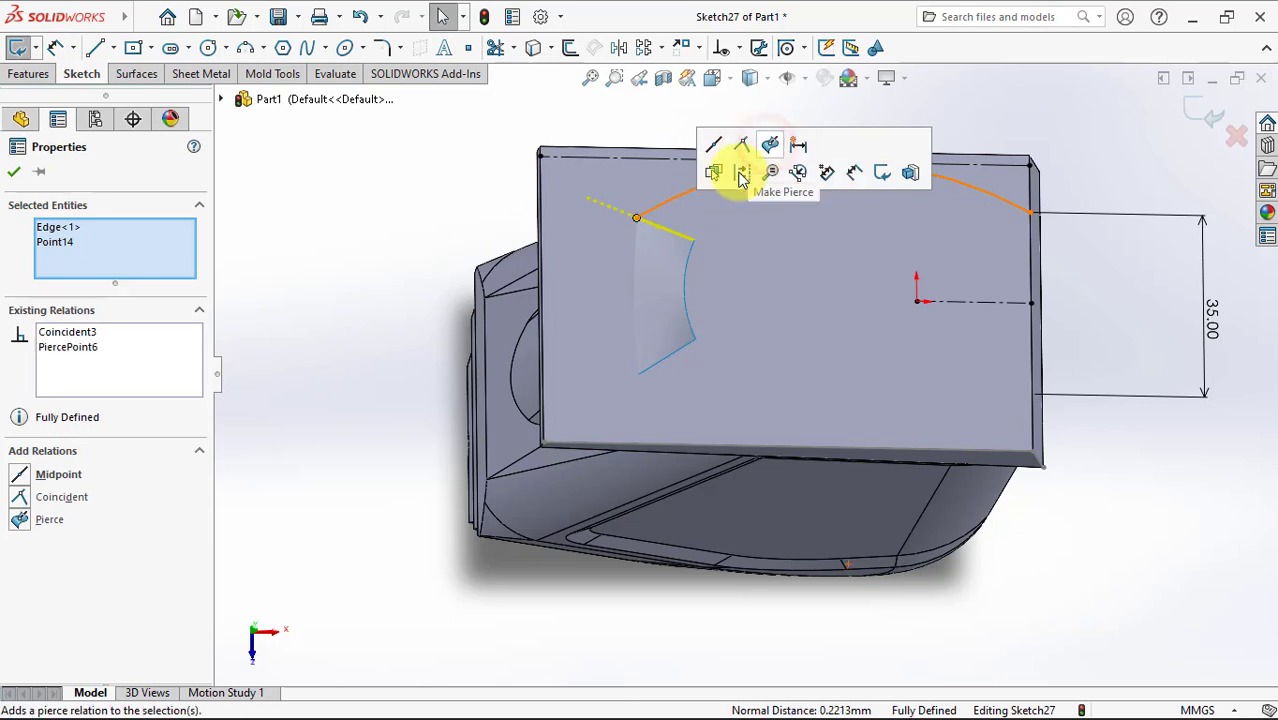
# Step: Mirror the top arc about the horizontal centerline to create a matching lower arc
pyautogui.click(14, 171)
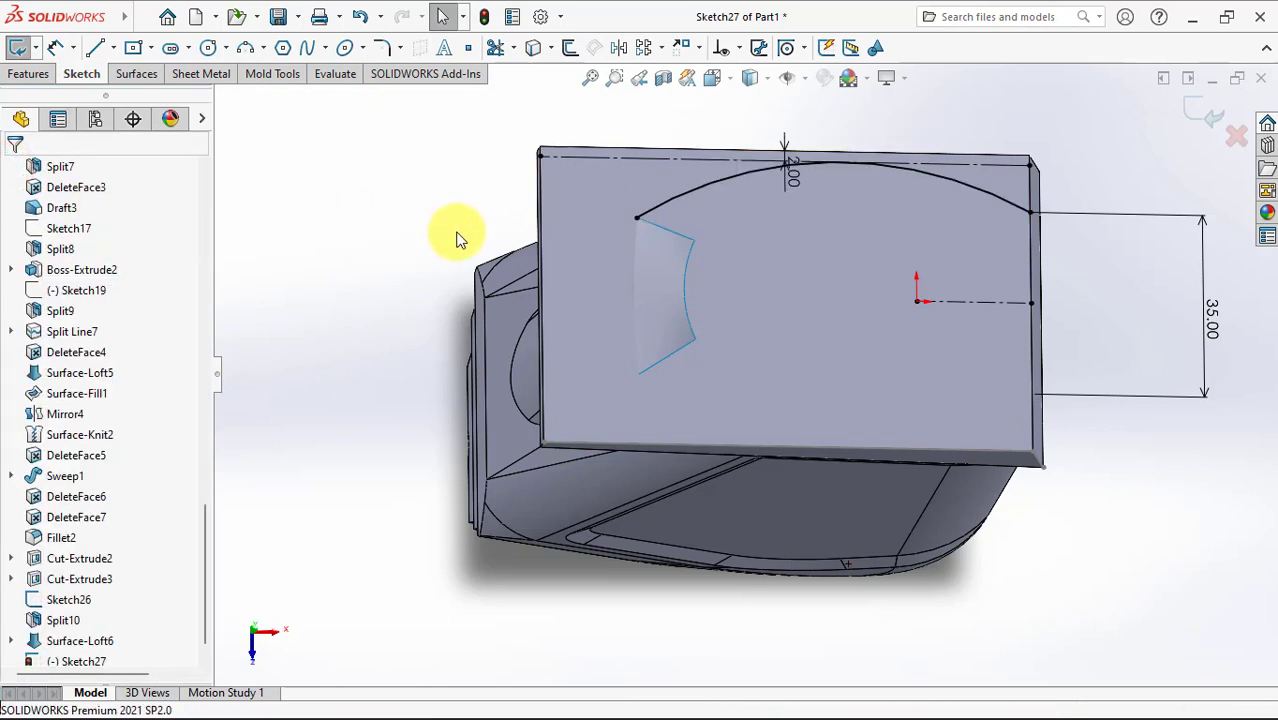
pyautogui.click(619, 50)
pyautogui.click(695, 186)
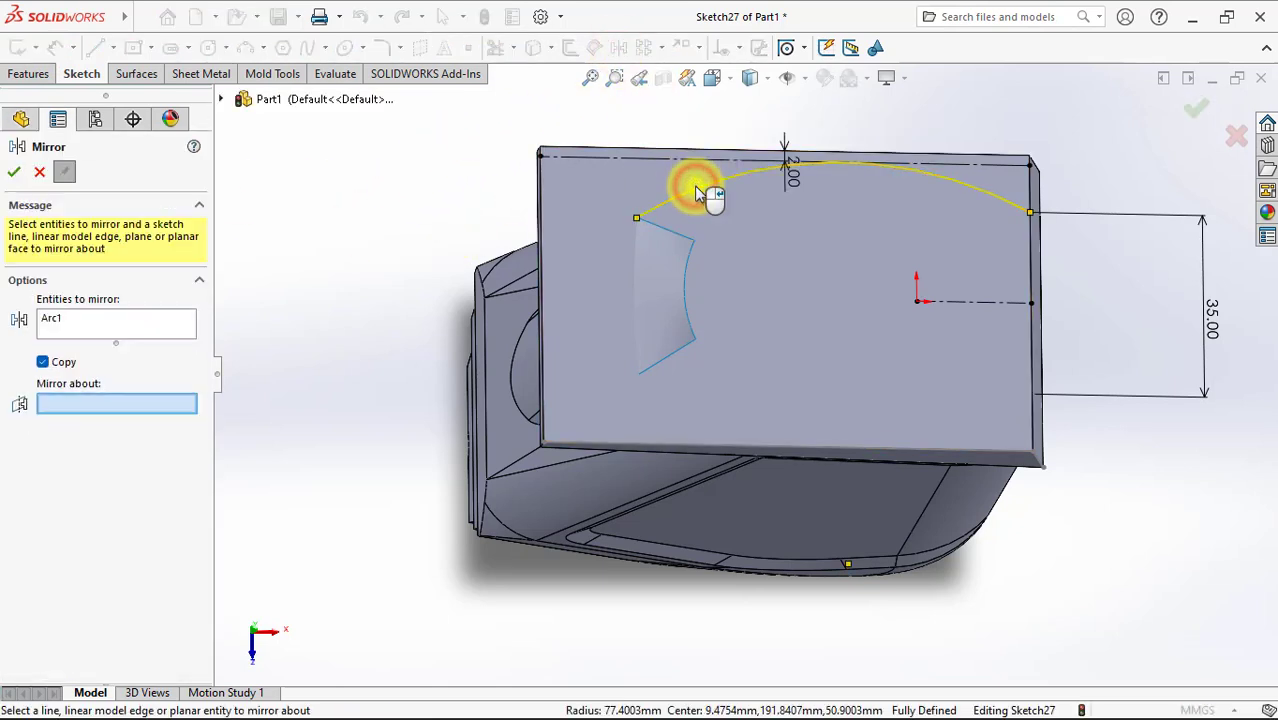
pyautogui.click(942, 303)
pyautogui.click(14, 171)
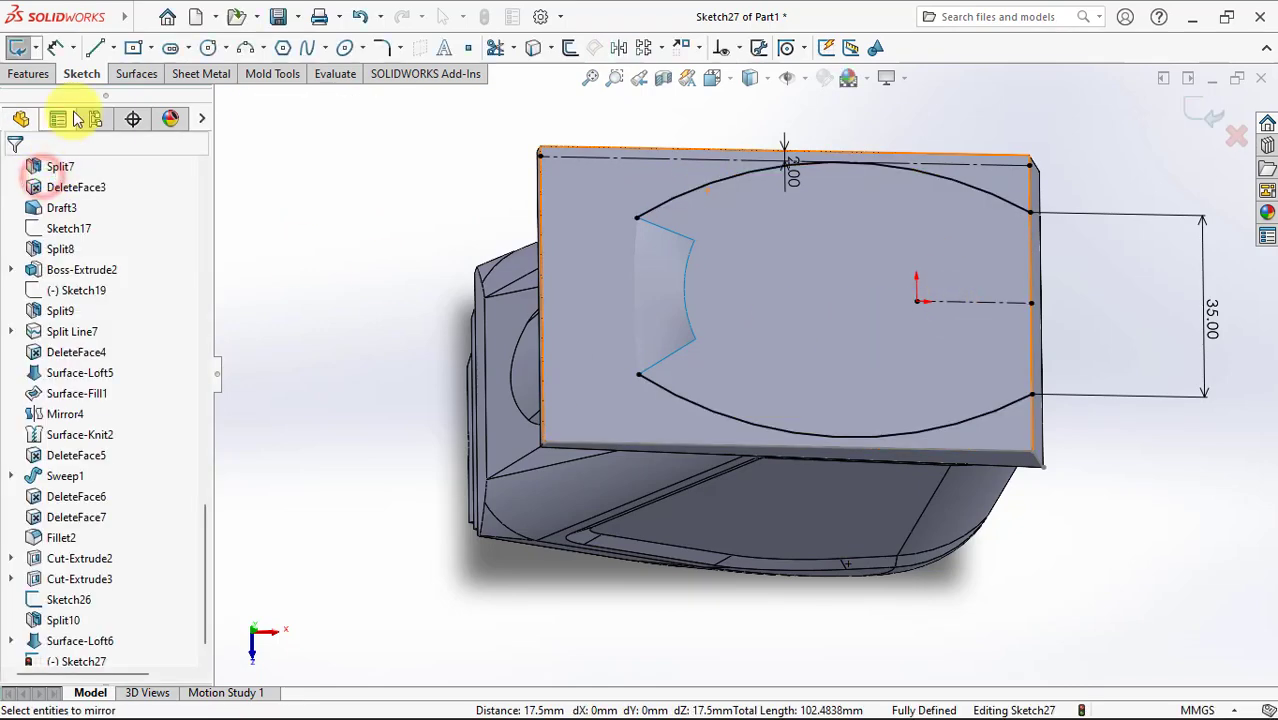
# Step: Join the two arcs' right ends with a vertical line and exit the sketch
pyautogui.click(95, 47)
pyautogui.click(1031, 214)
pyautogui.click(1031, 395)
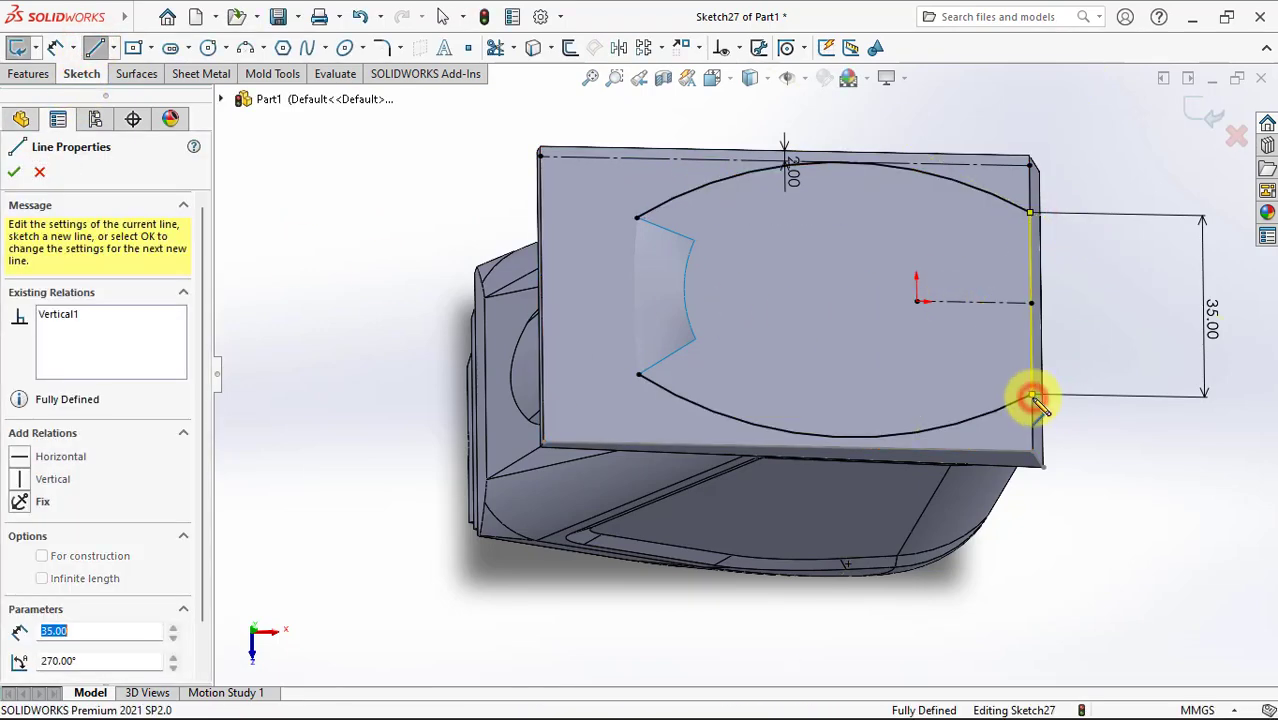
pyautogui.moveTo(1050, 416); pyautogui.dragTo(1035, 358, button='middle')
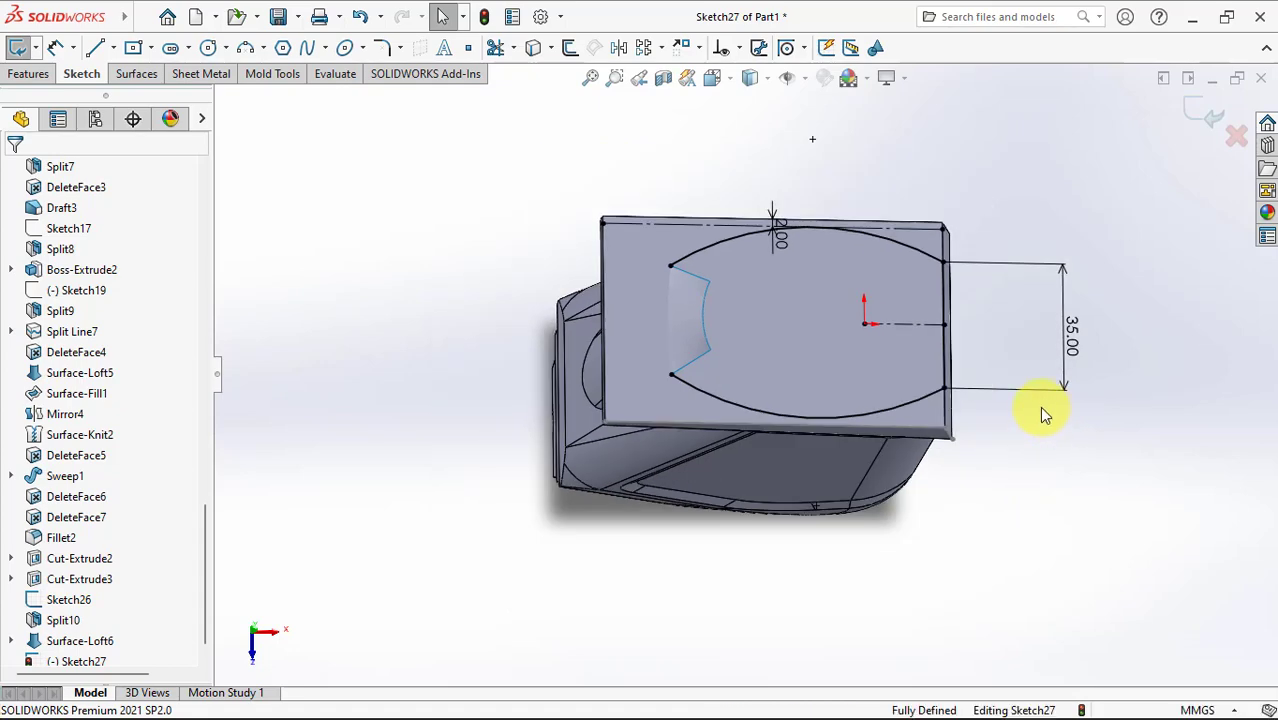
pyautogui.click(1203, 117)
# Step: Orbit and zoom around the model, inspecting the top band face and edges
pyautogui.moveTo(1192, 176)
pyautogui.mouseDown(button='middle')
pyautogui.moveTo(1095, 314)
pyautogui.moveTo(1066, 193)
pyautogui.moveTo(1069, 262)
pyautogui.mouseUp(button='middle')
pyautogui.click(827, 294)
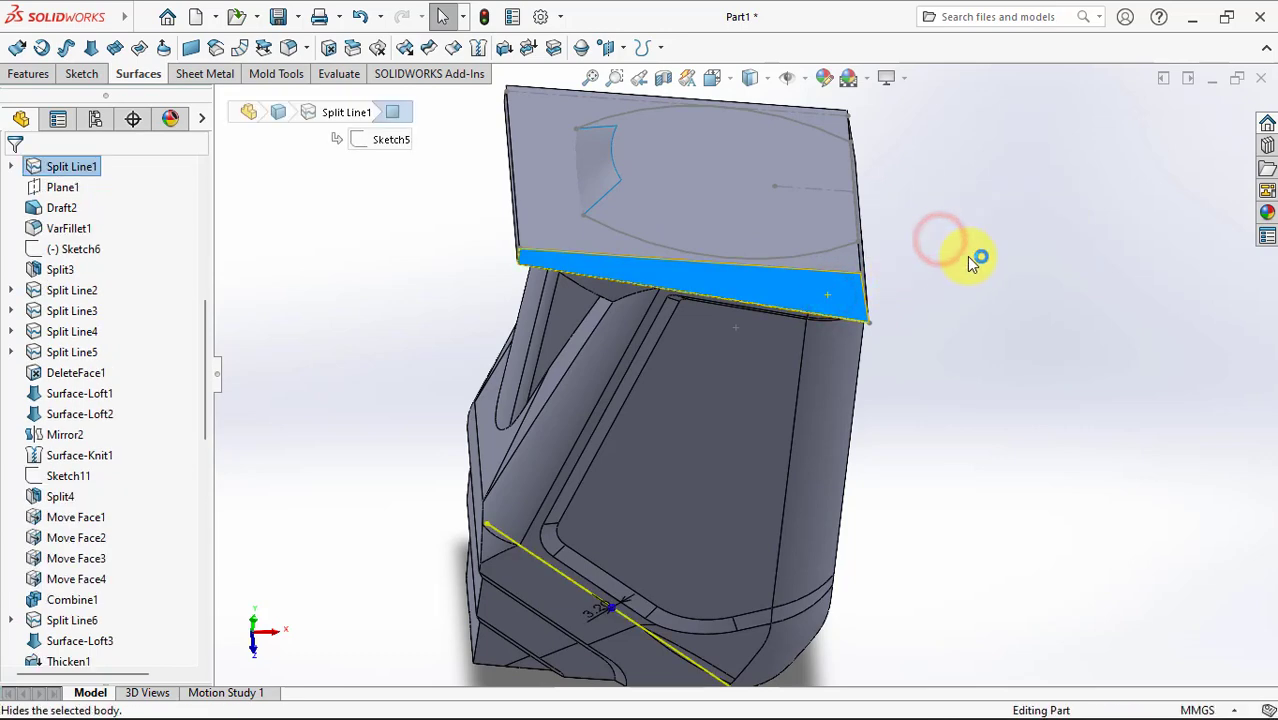
pyautogui.click(968, 257)
pyautogui.moveTo(967, 261); pyautogui.dragTo(938, 270, button='middle')
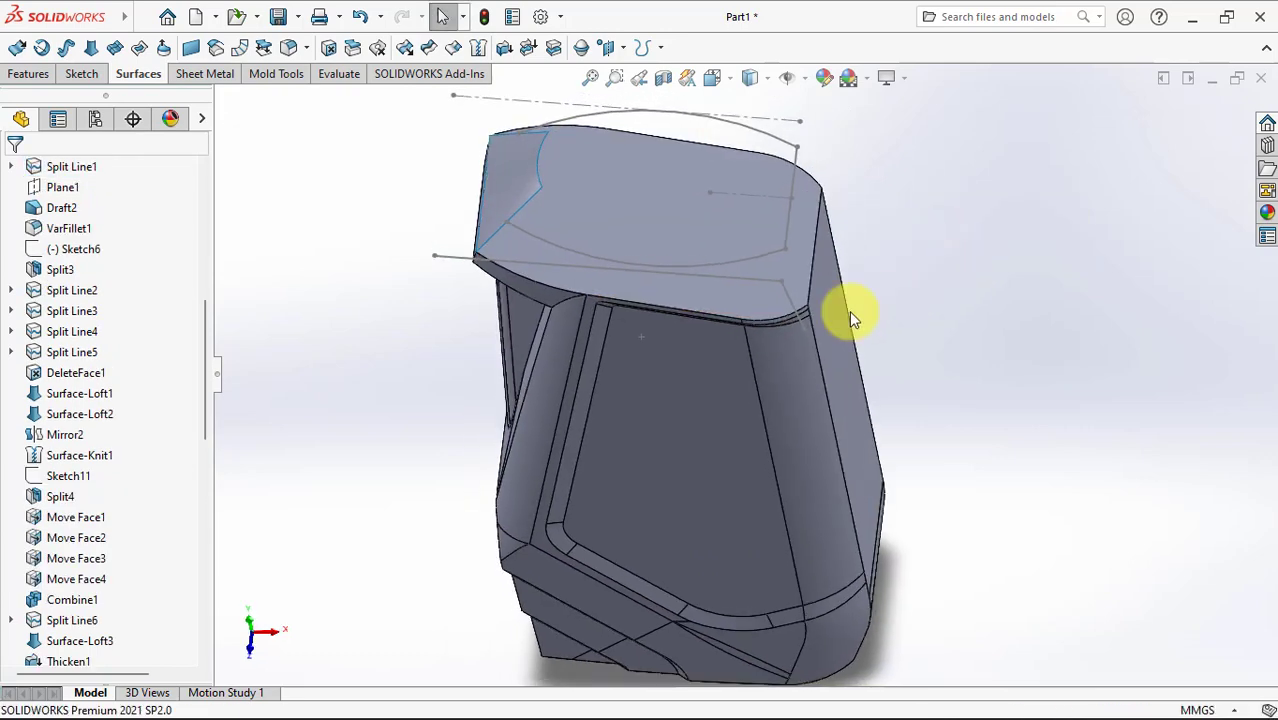
pyautogui.scroll(-2, 849, 318)
pyautogui.click(756, 276)
pyautogui.click(1007, 261)
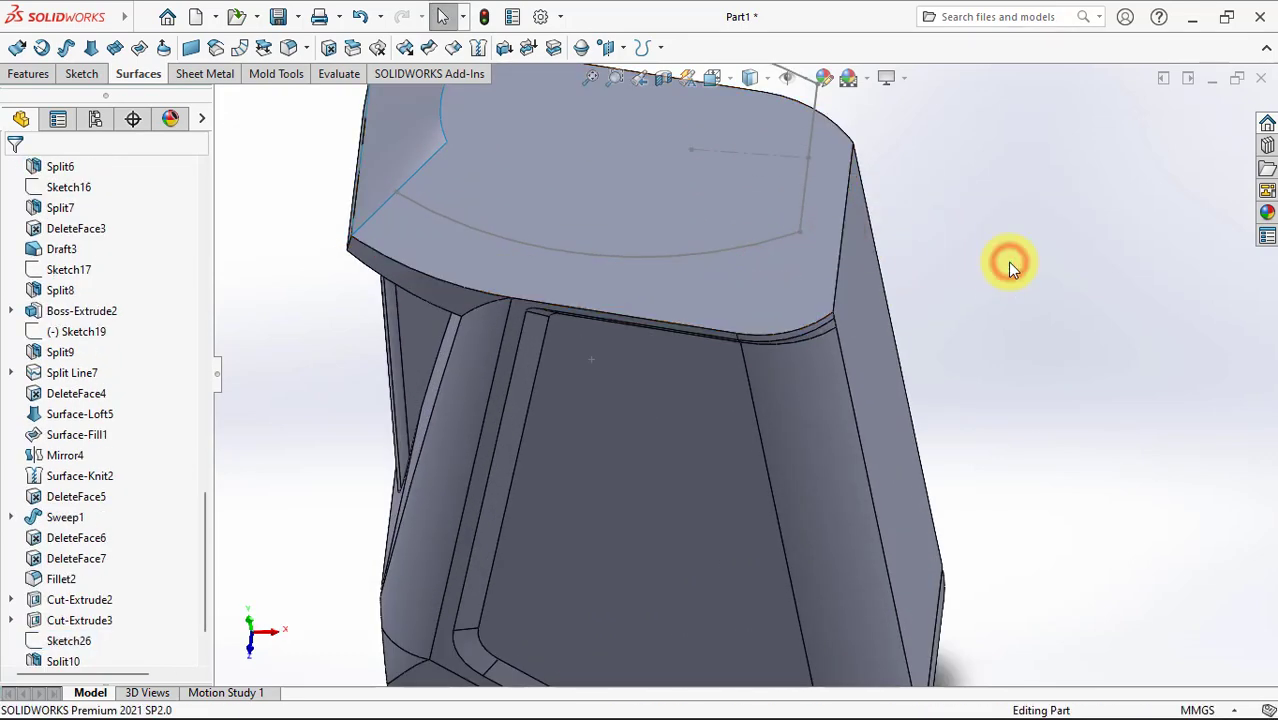
pyautogui.scroll(1, 1007, 261)
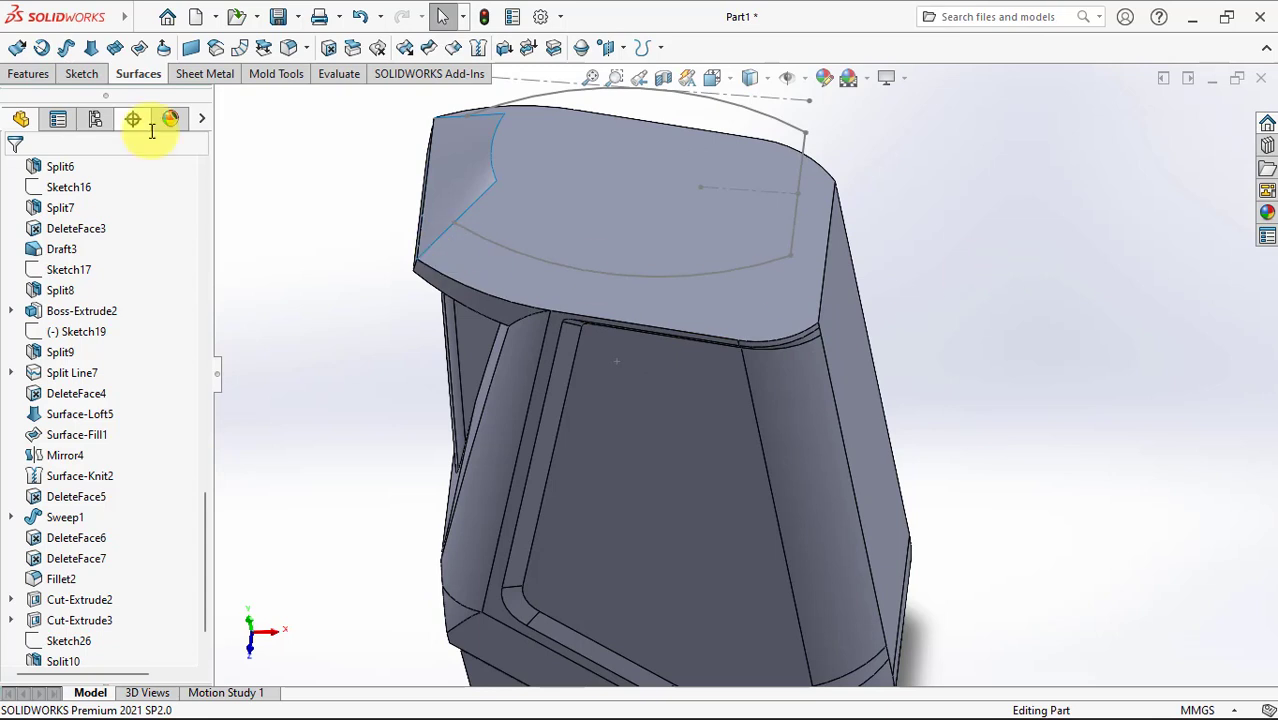
# Step: Loft a surface band from the two shoulder edge segments to the sketch curve, guided by the left edge
pyautogui.click(91, 52)
pyautogui.rightClick(138, 261)
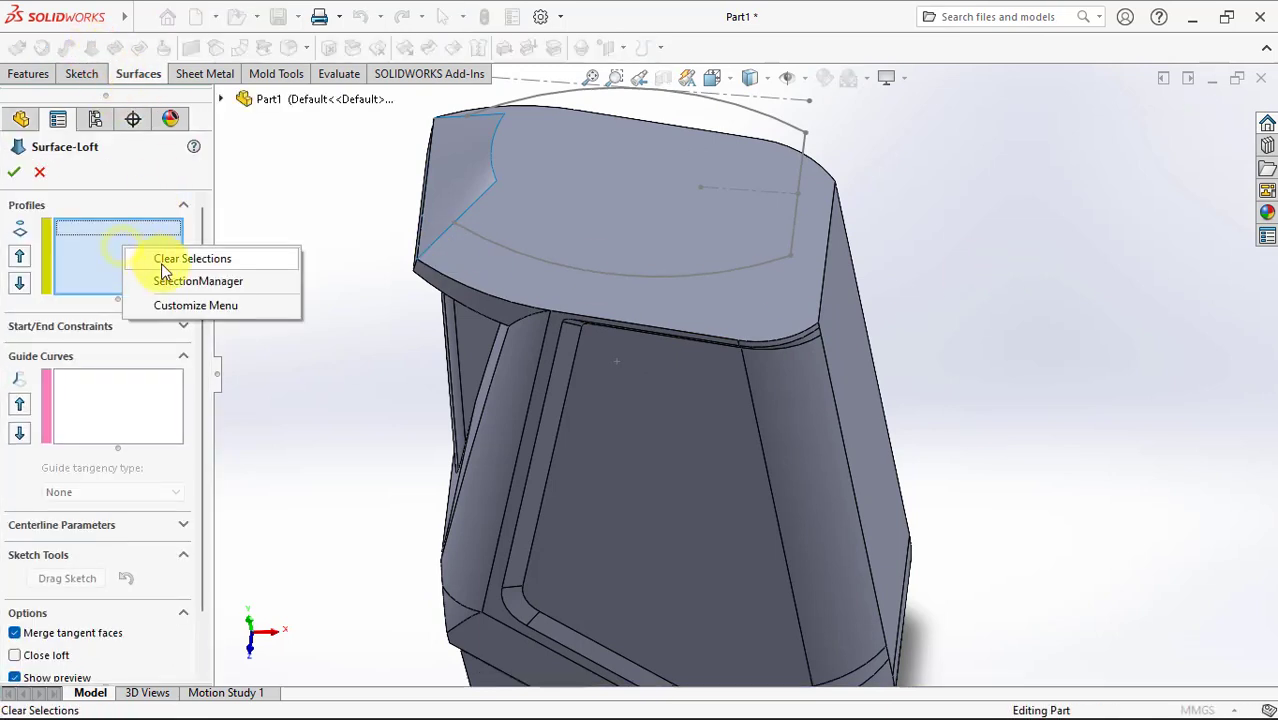
pyautogui.click(161, 263)
pyautogui.click(483, 300)
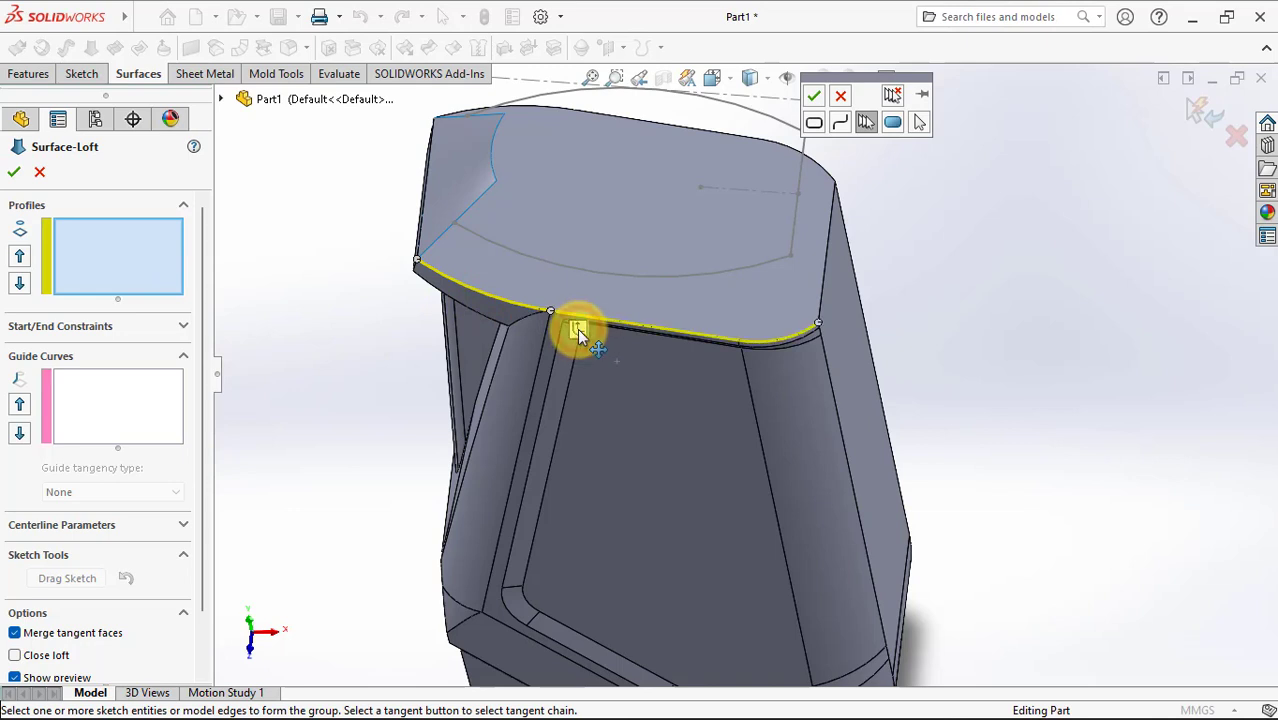
pyautogui.click(577, 328)
pyautogui.rightClick(577, 328)
pyautogui.rightClick(351, 200)
pyautogui.click(394, 257)
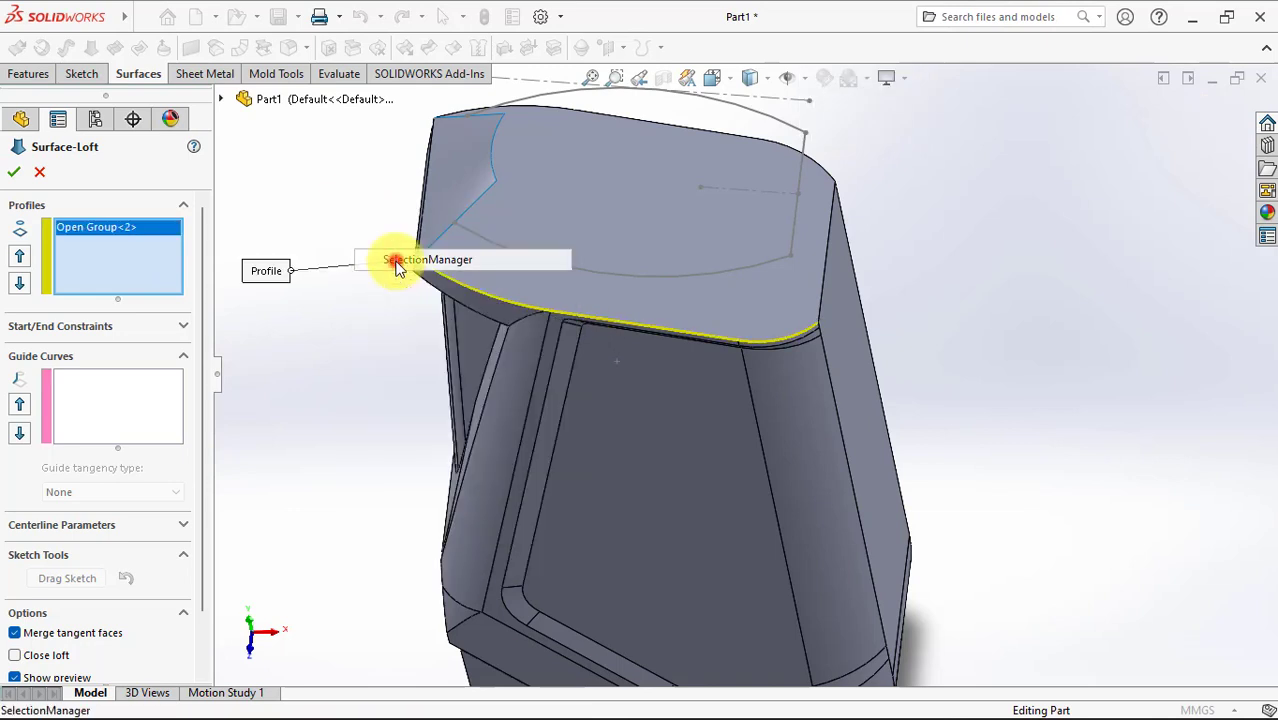
pyautogui.click(589, 277)
pyautogui.rightClick(588, 276)
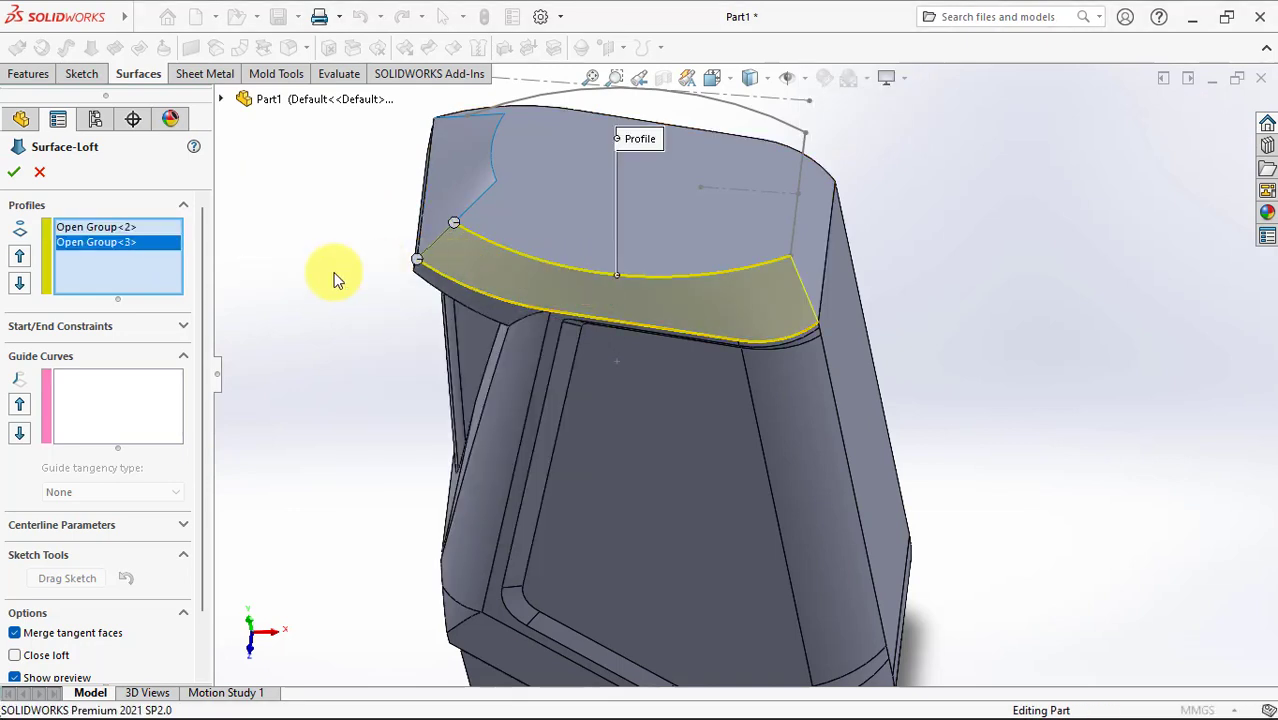
pyautogui.click(80, 380)
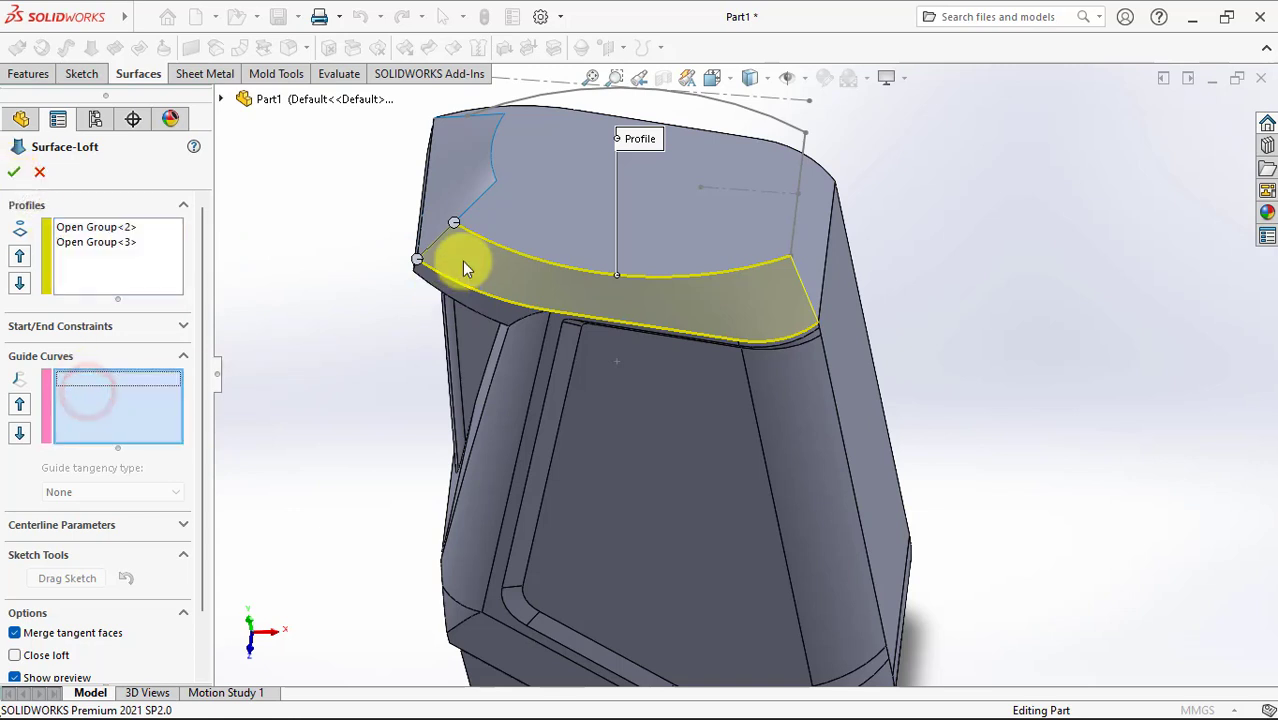
pyautogui.click(441, 230)
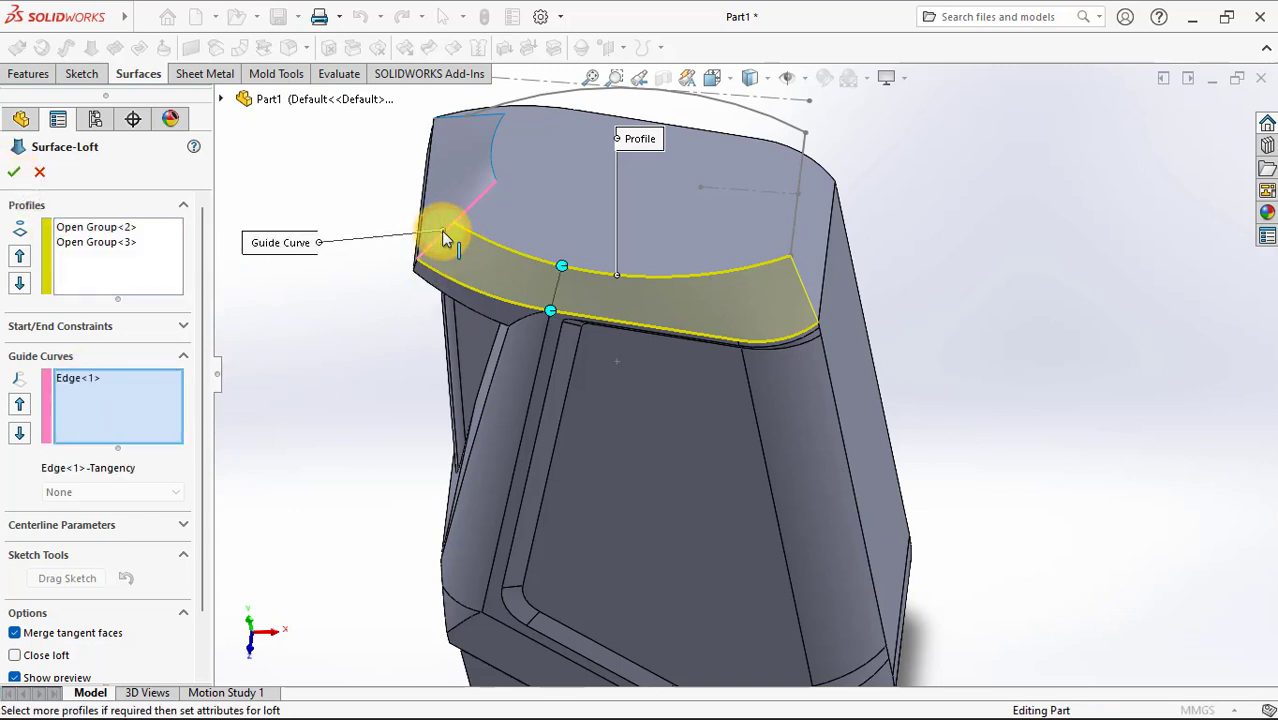
pyautogui.click(14, 172)
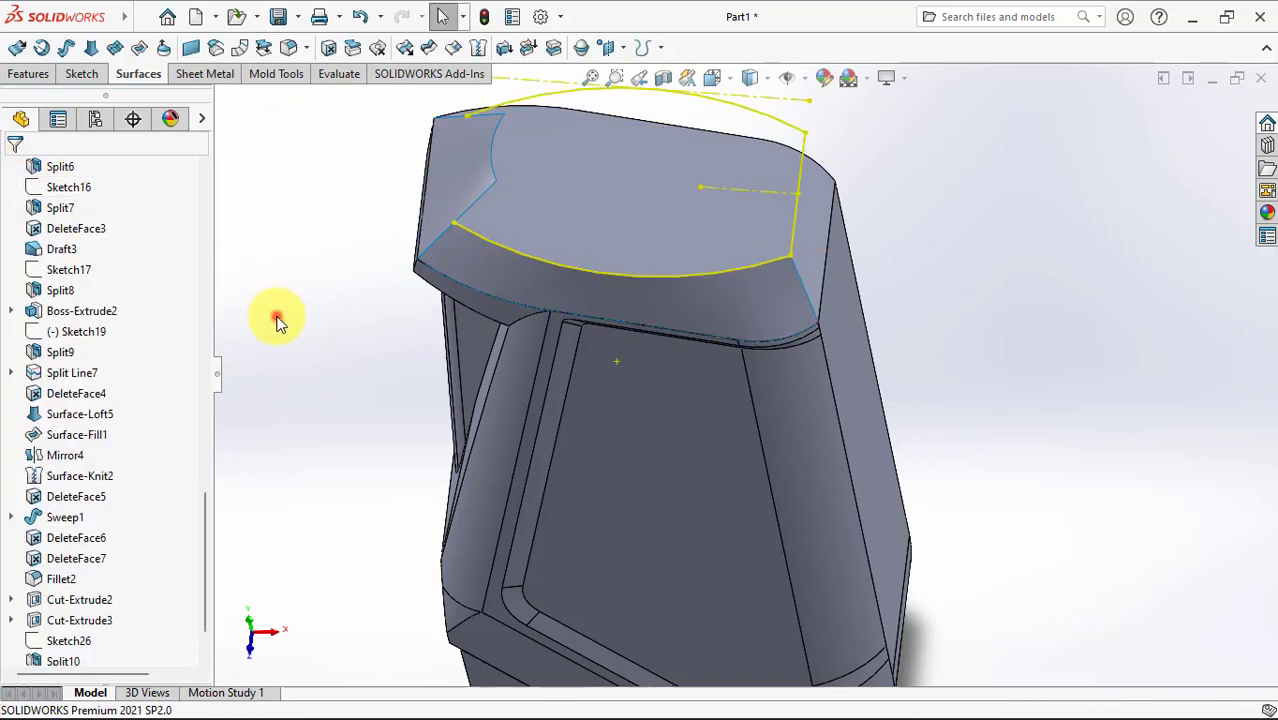
# Step: Mirror the lofted surface band about the Front Plane
pyautogui.moveTo(203, 524)
pyautogui.mouseDown()
pyautogui.moveTo(221, 420)
pyautogui.moveTo(214, 200)
pyautogui.mouseUp()
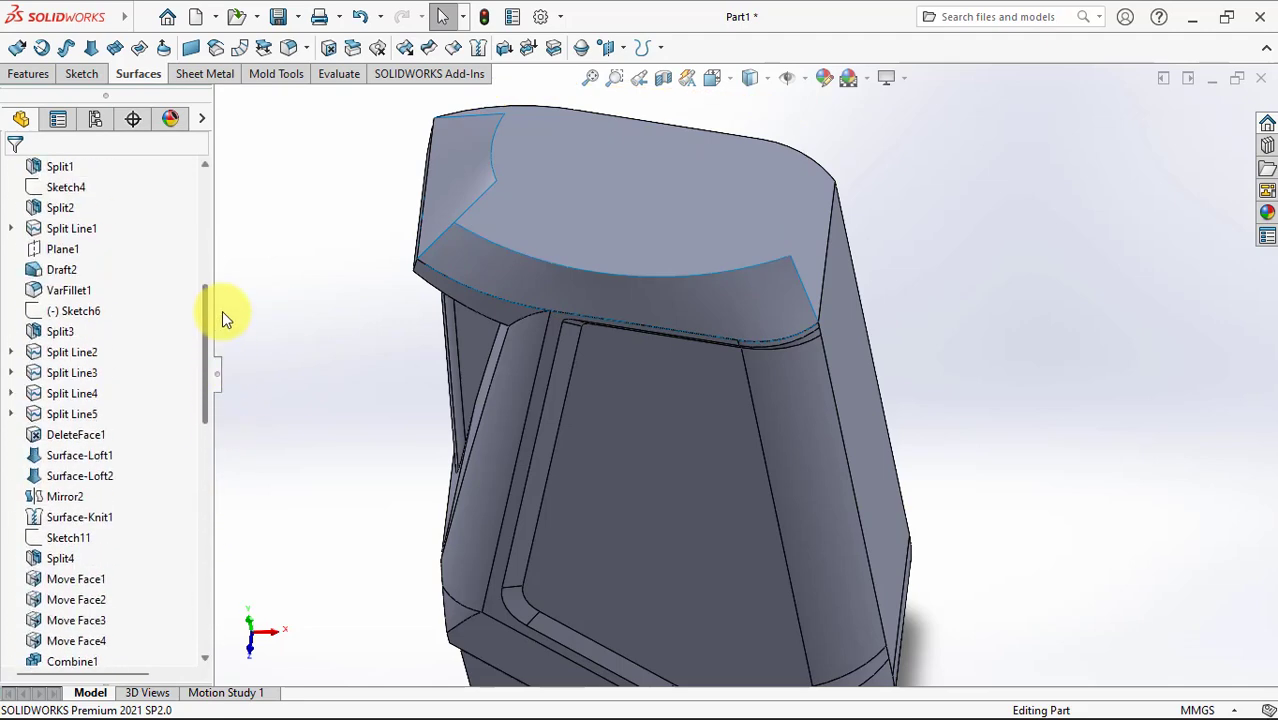
pyautogui.click(88, 362)
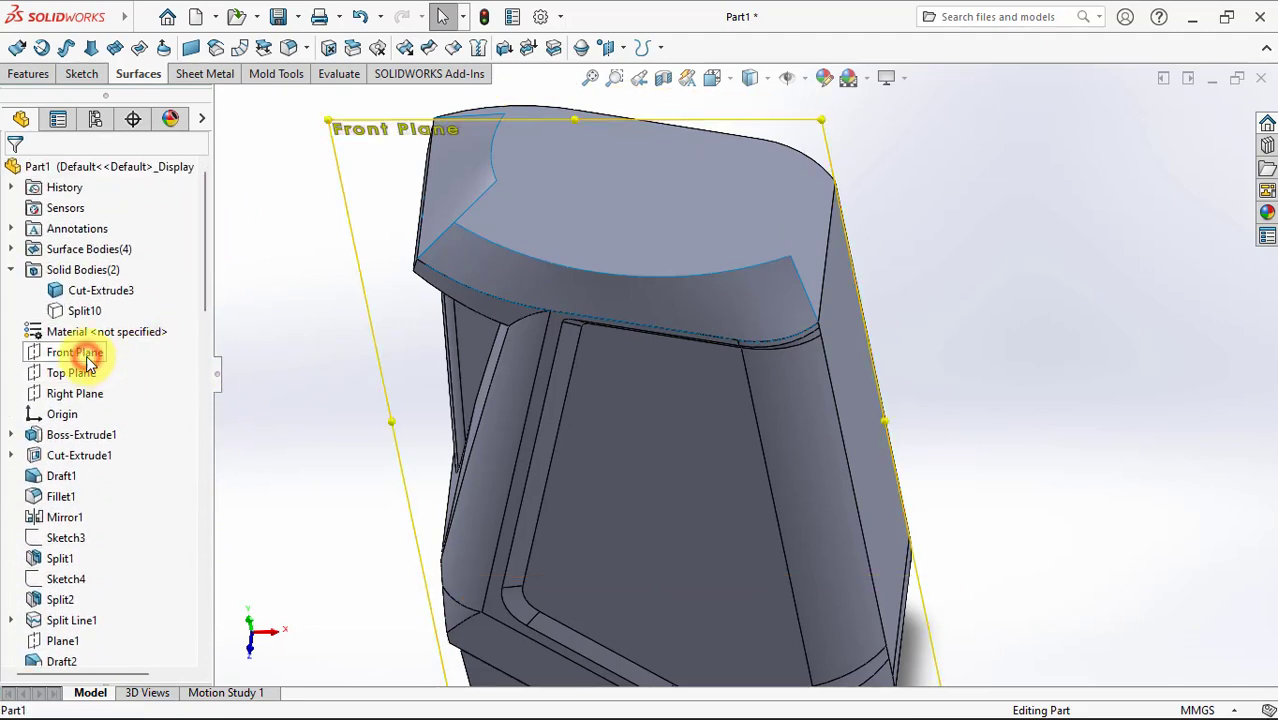
pyautogui.click(28, 74)
pyautogui.click(499, 46)
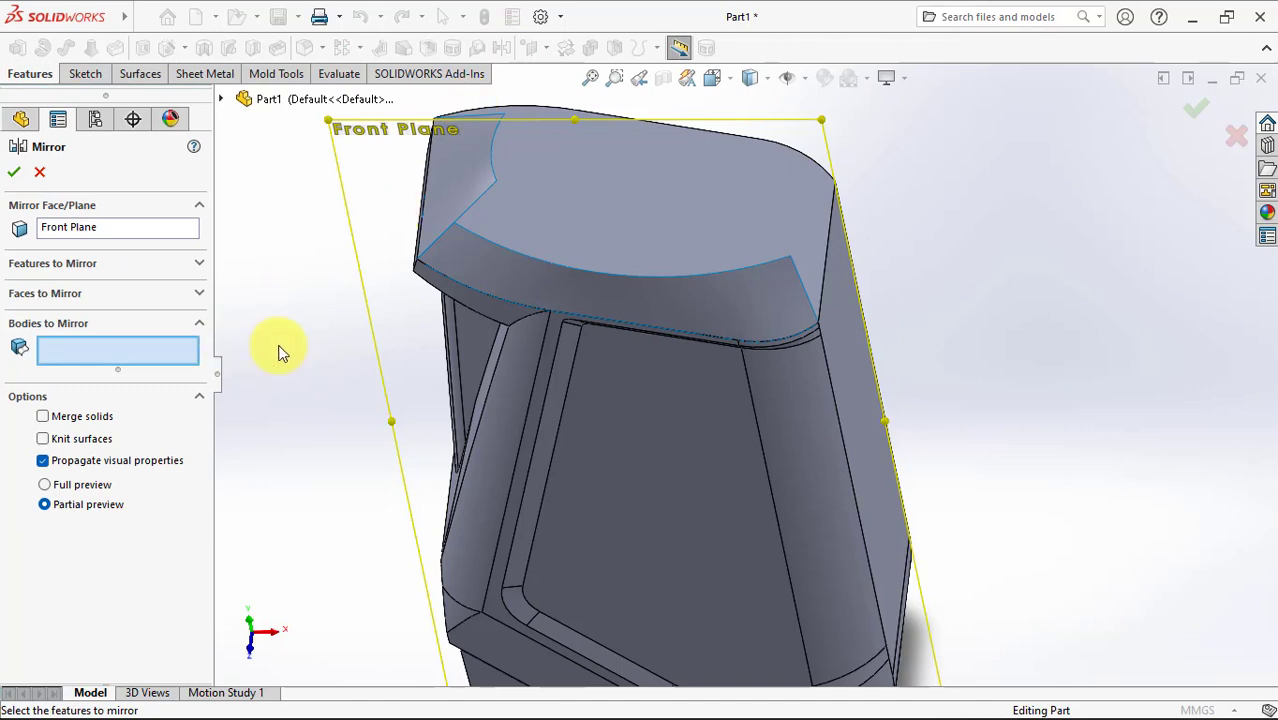
pyautogui.click(468, 270)
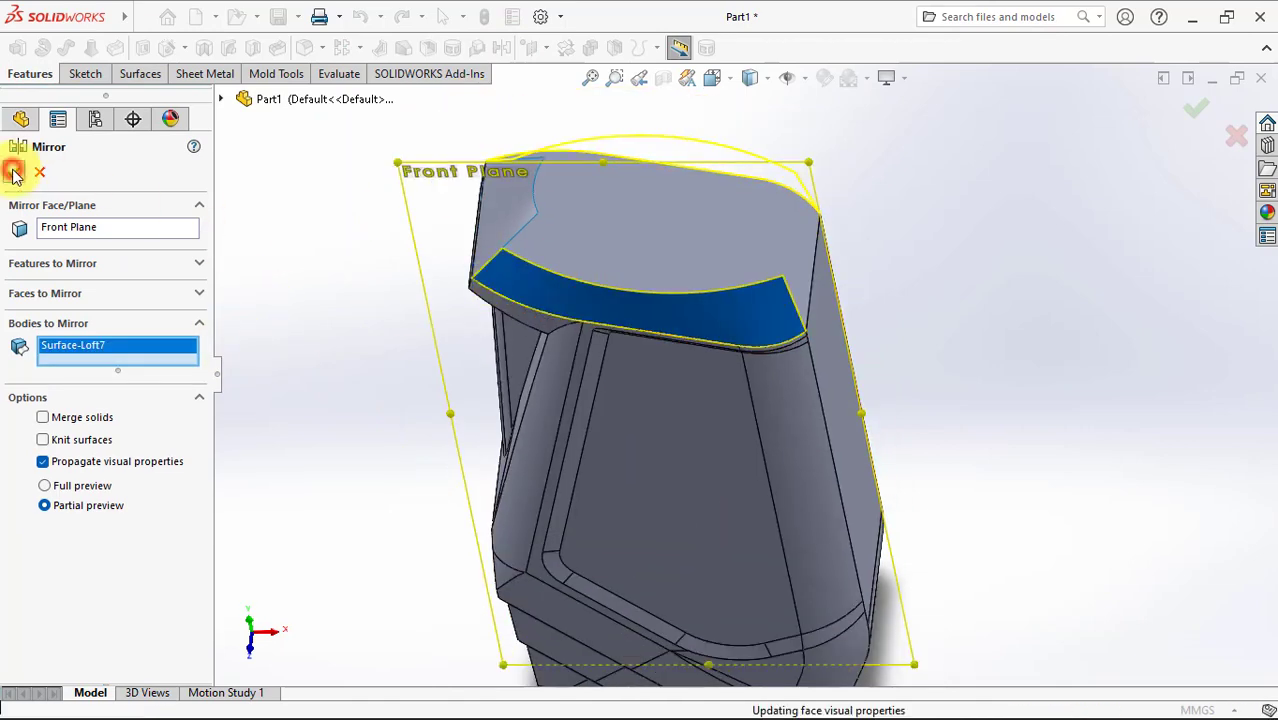
pyautogui.click(14, 175)
# Step: Expand the new loft in the feature tree to locate its Sketch27
pyautogui.moveTo(207, 297); pyautogui.dragTo(242, 622)
pyautogui.click(11, 620)
pyautogui.click(88, 641)
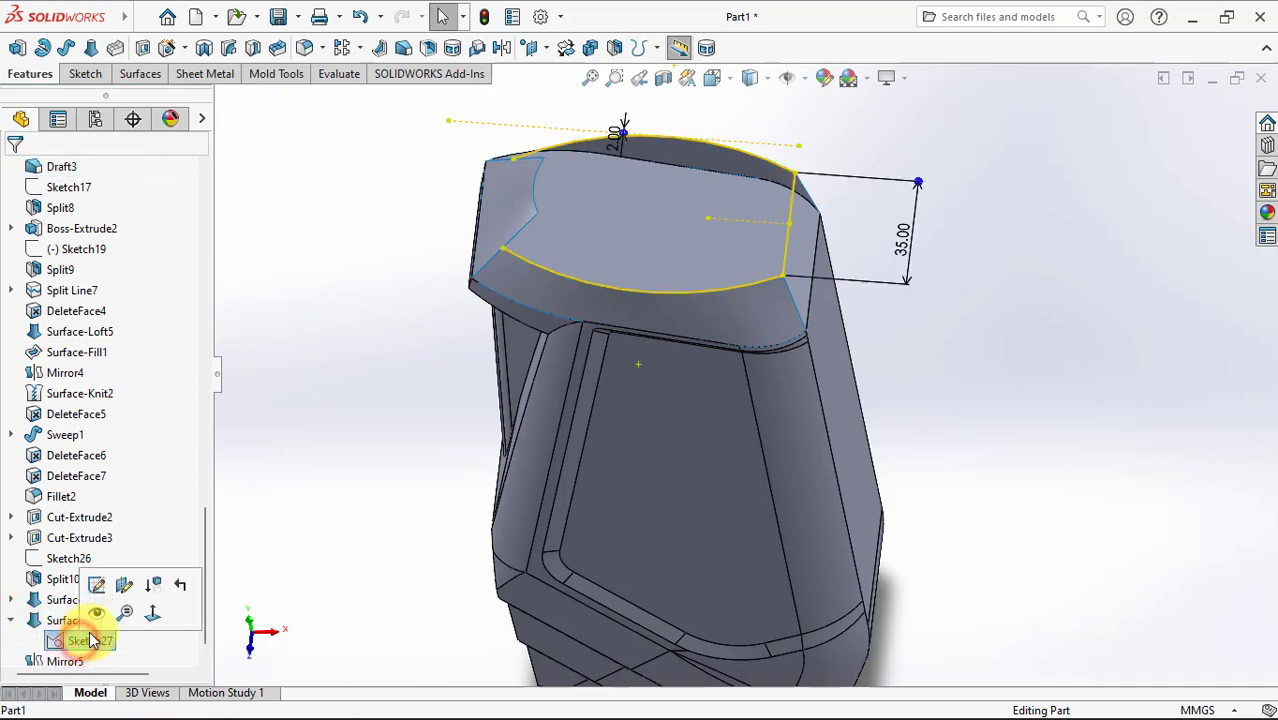
pyautogui.click(337, 491)
pyautogui.scroll(-5, 821, 230)
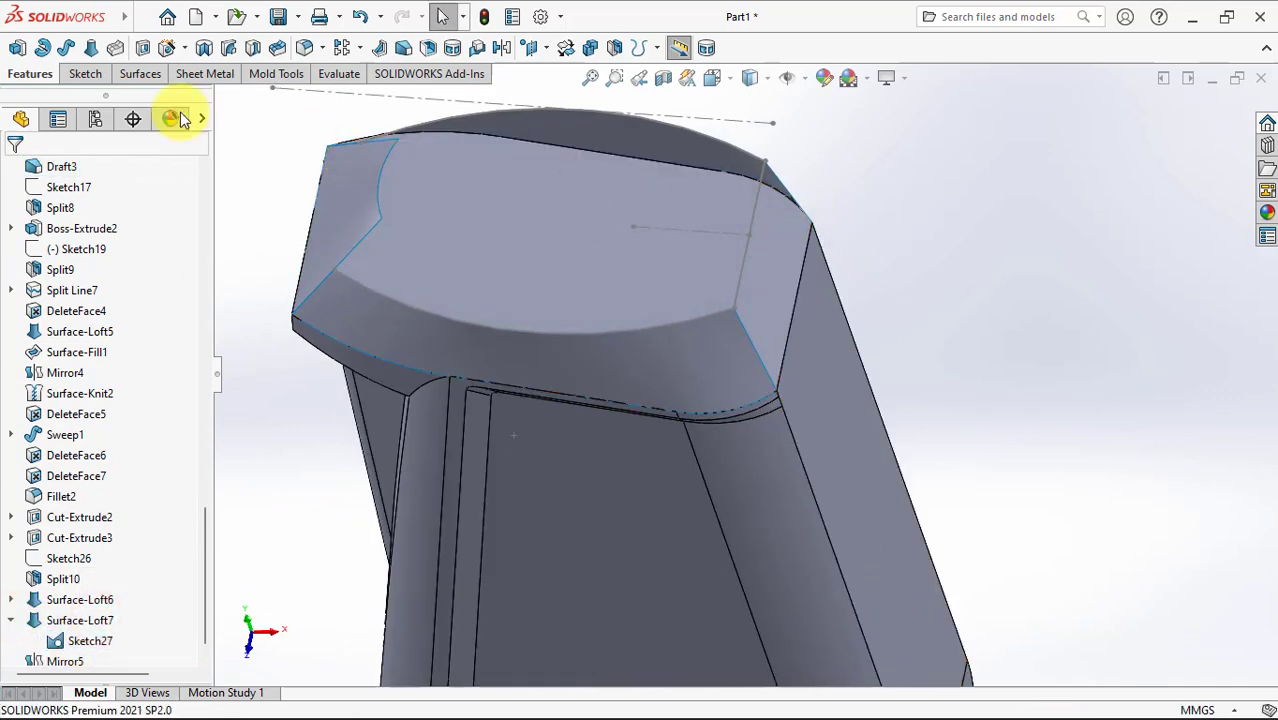
# Step: Loft a corner patch from the right corner edge to the sketch line, guided by two corner edges
pyautogui.click(124, 78)
pyautogui.click(89, 50)
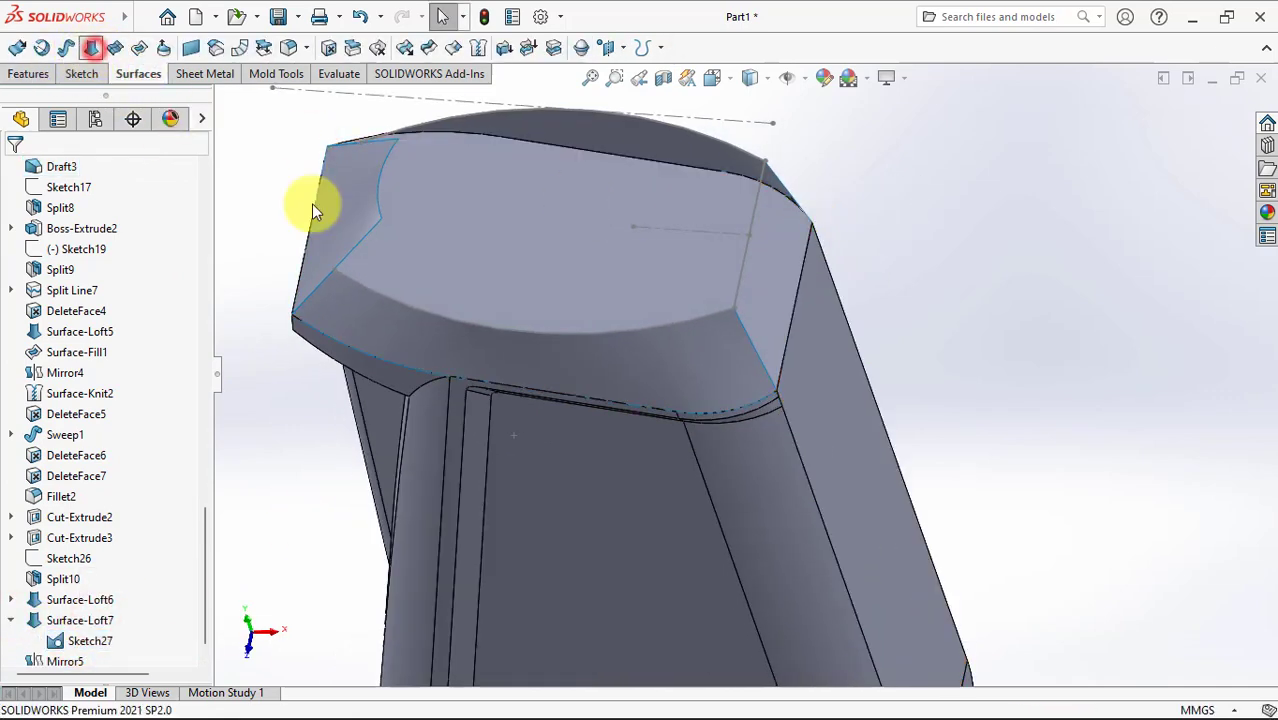
pyautogui.click(790, 323)
pyautogui.rightClick(908, 233)
pyautogui.click(959, 265)
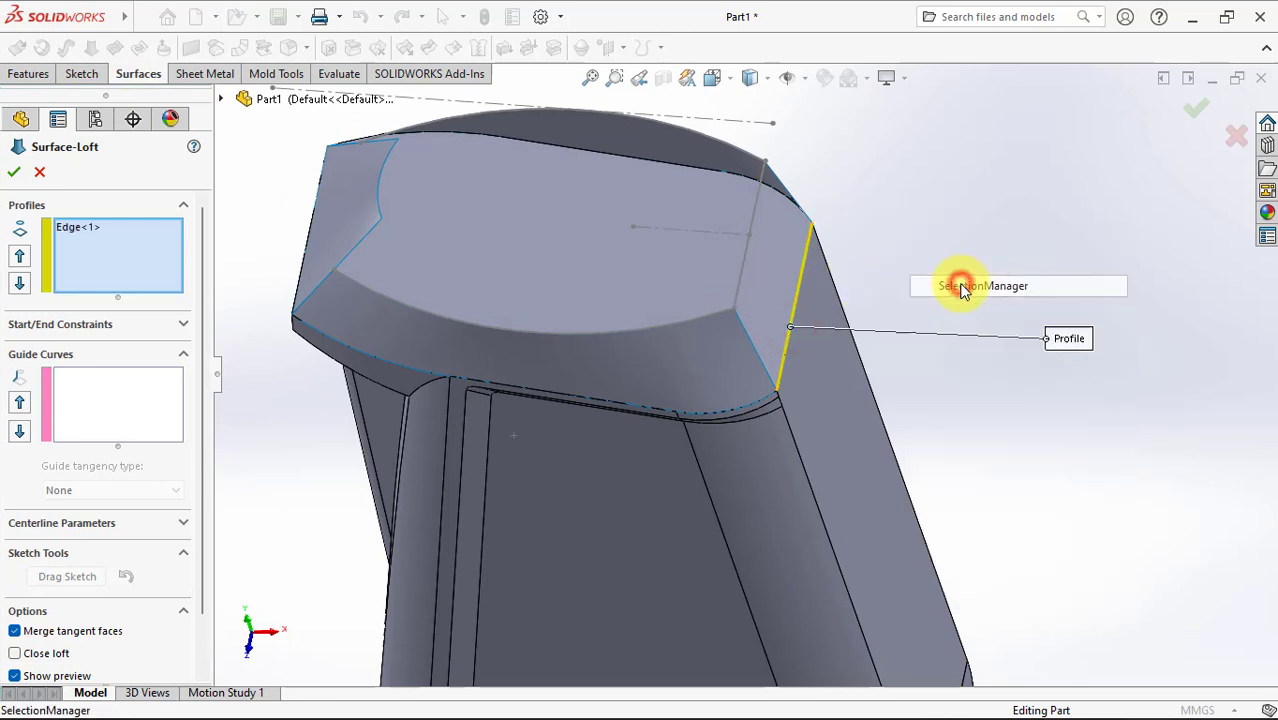
pyautogui.click(737, 288)
pyautogui.click(114, 399)
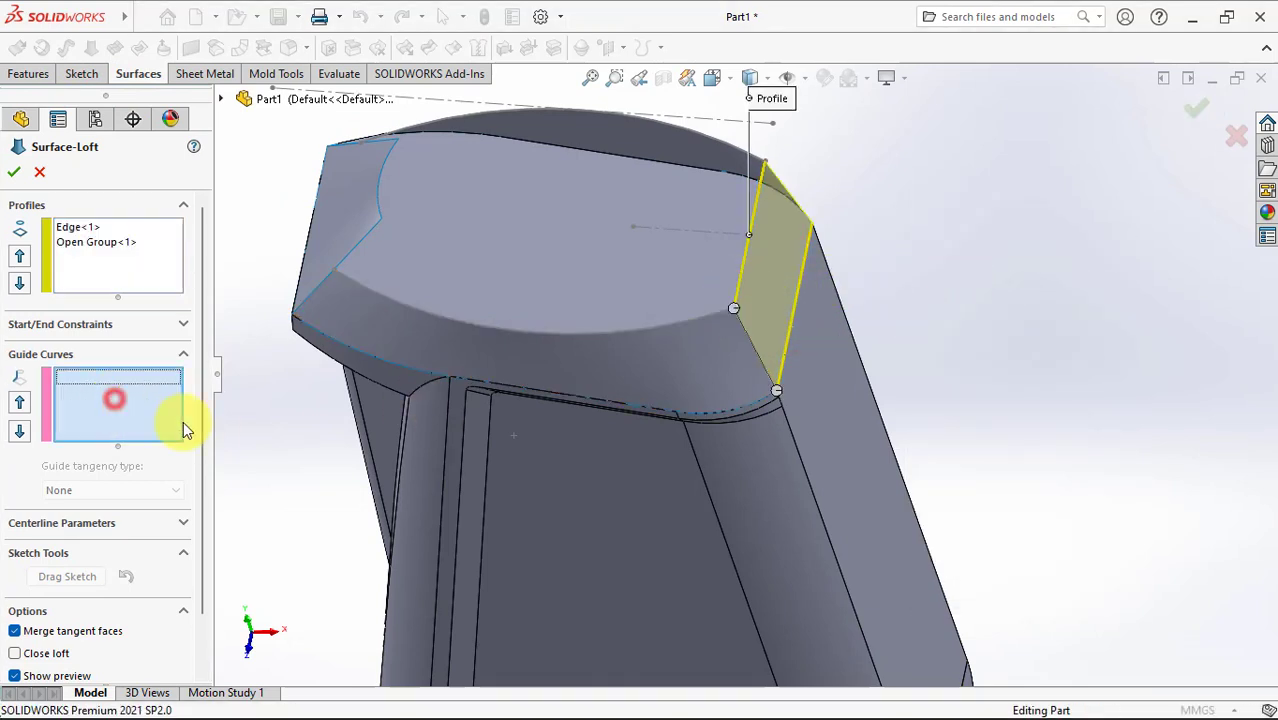
pyautogui.click(754, 348)
pyautogui.click(785, 193)
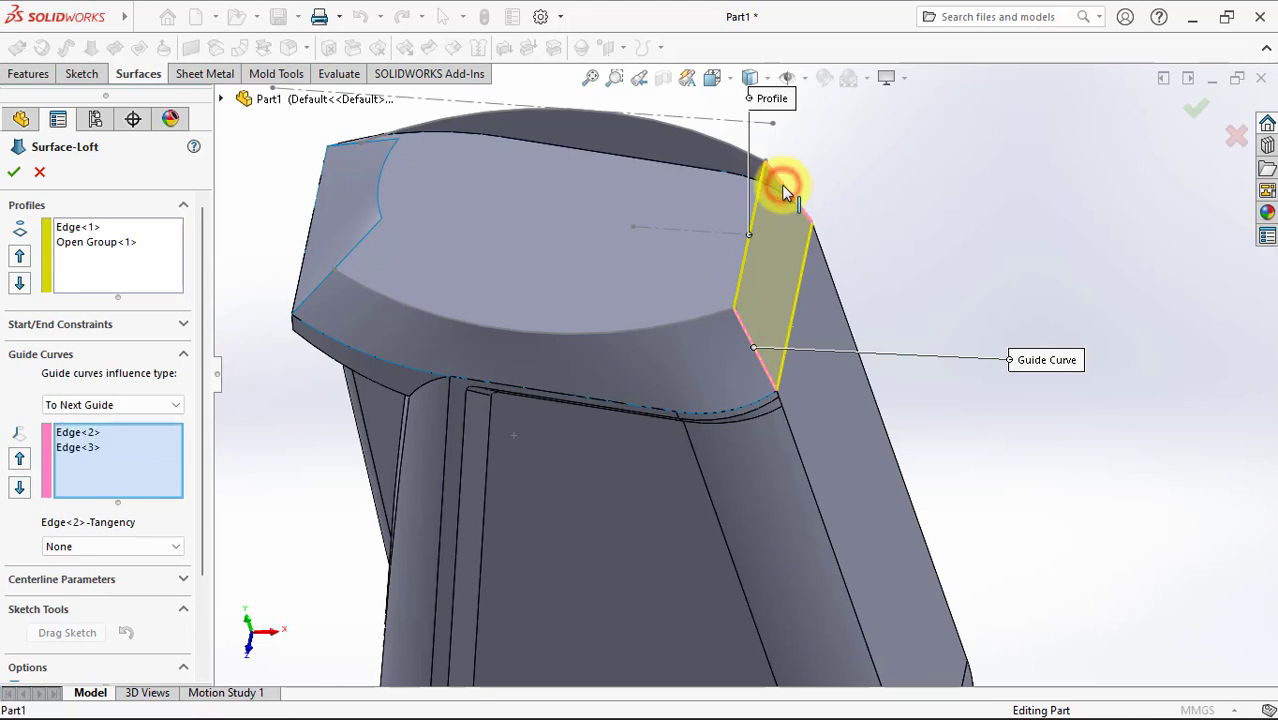
pyautogui.rightClick(805, 213)
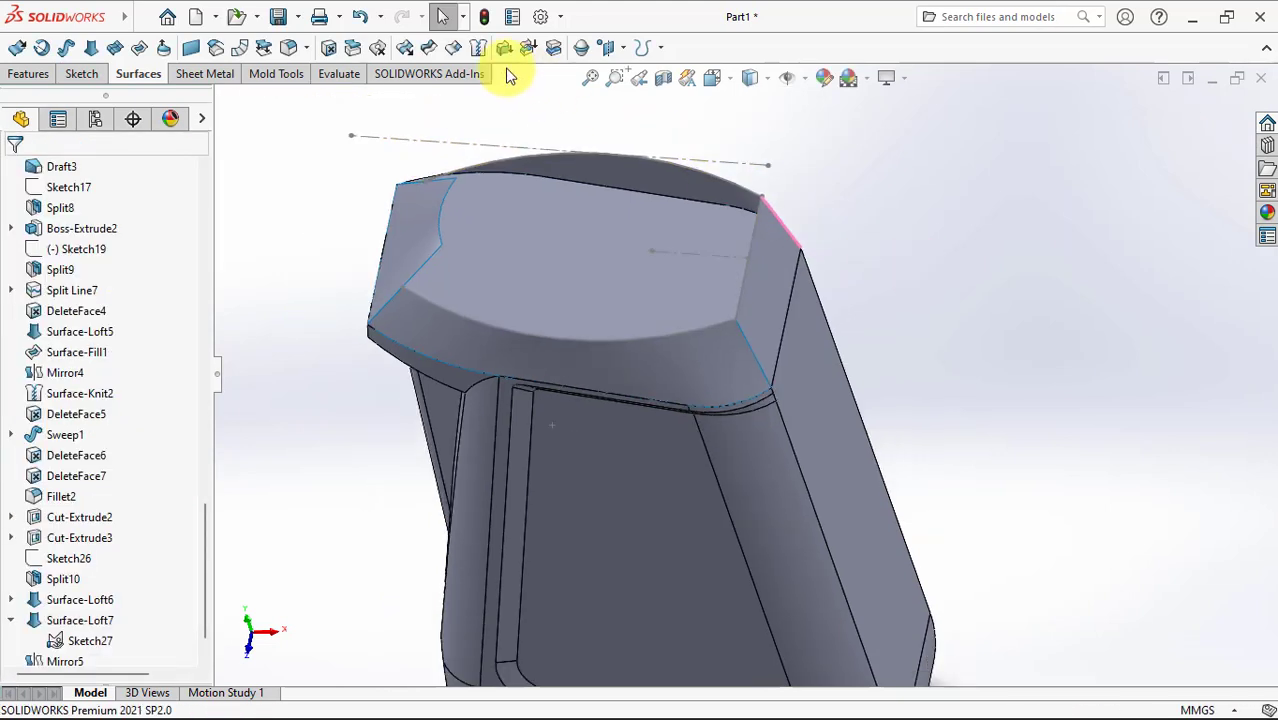
# Step: Knit the loft surfaces and the mirrored surface over the top into one surface
pyautogui.click(415, 230)
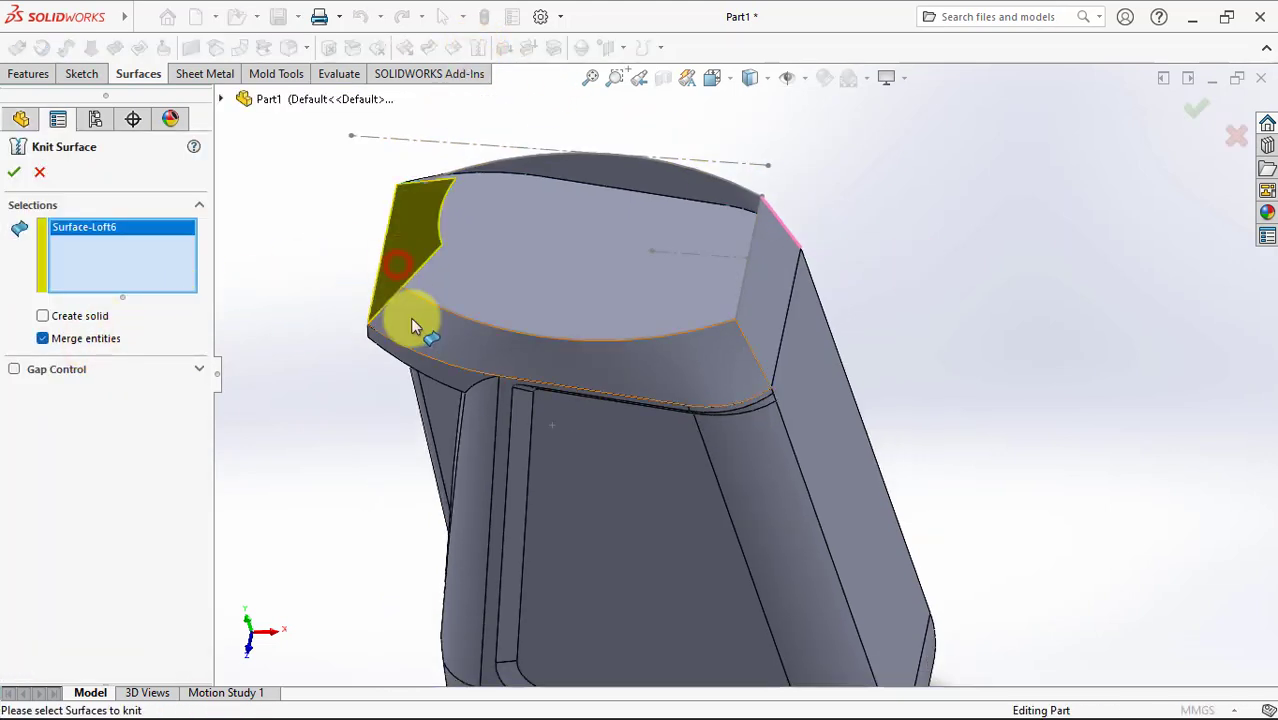
pyautogui.click(412, 320)
pyautogui.click(756, 323)
pyautogui.click(682, 182)
pyautogui.rightClick(918, 292)
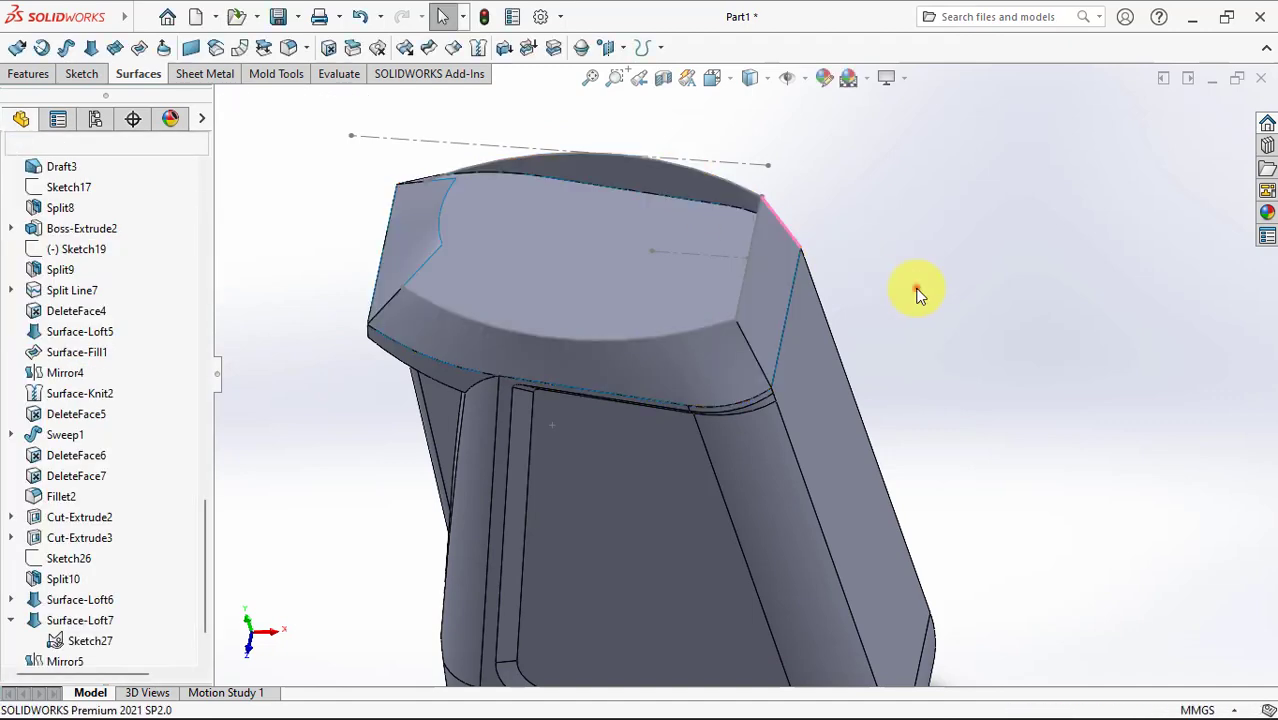
# Step: Show the hidden Split10 body
pyautogui.moveTo(204, 515); pyautogui.dragTo(213, 194)
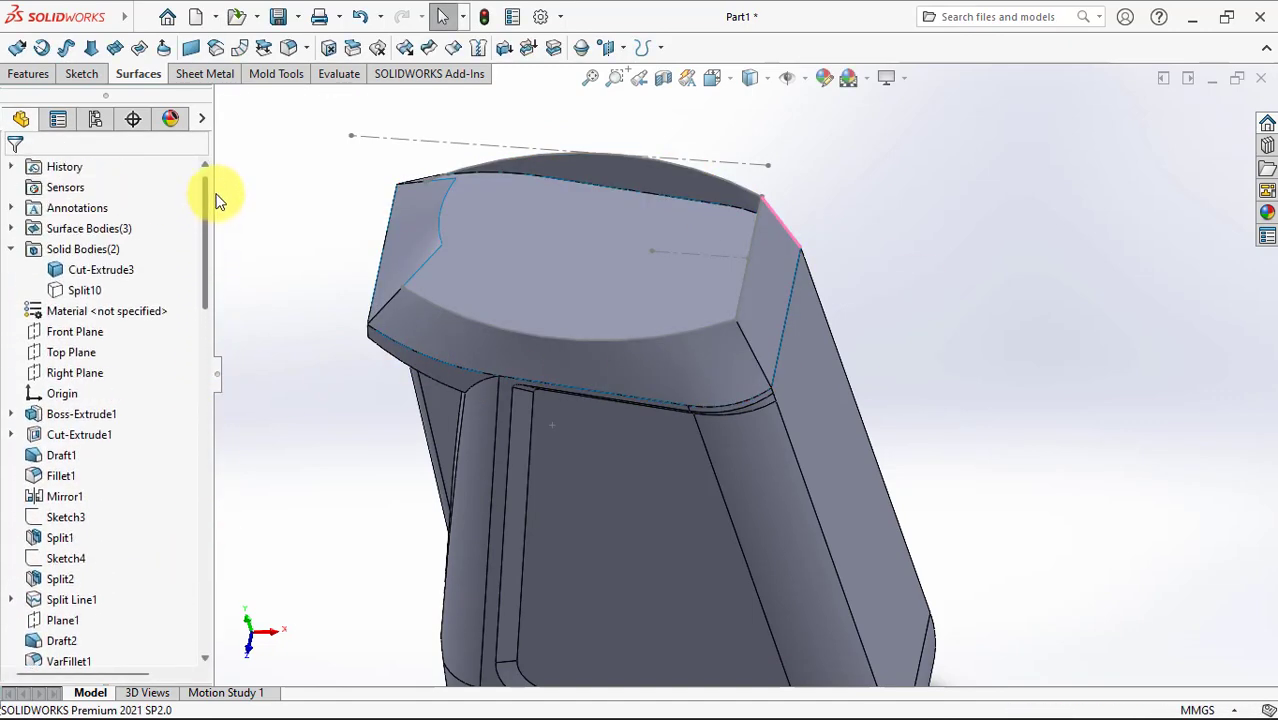
pyautogui.click(85, 290)
pyautogui.click(100, 262)
pyautogui.click(245, 425)
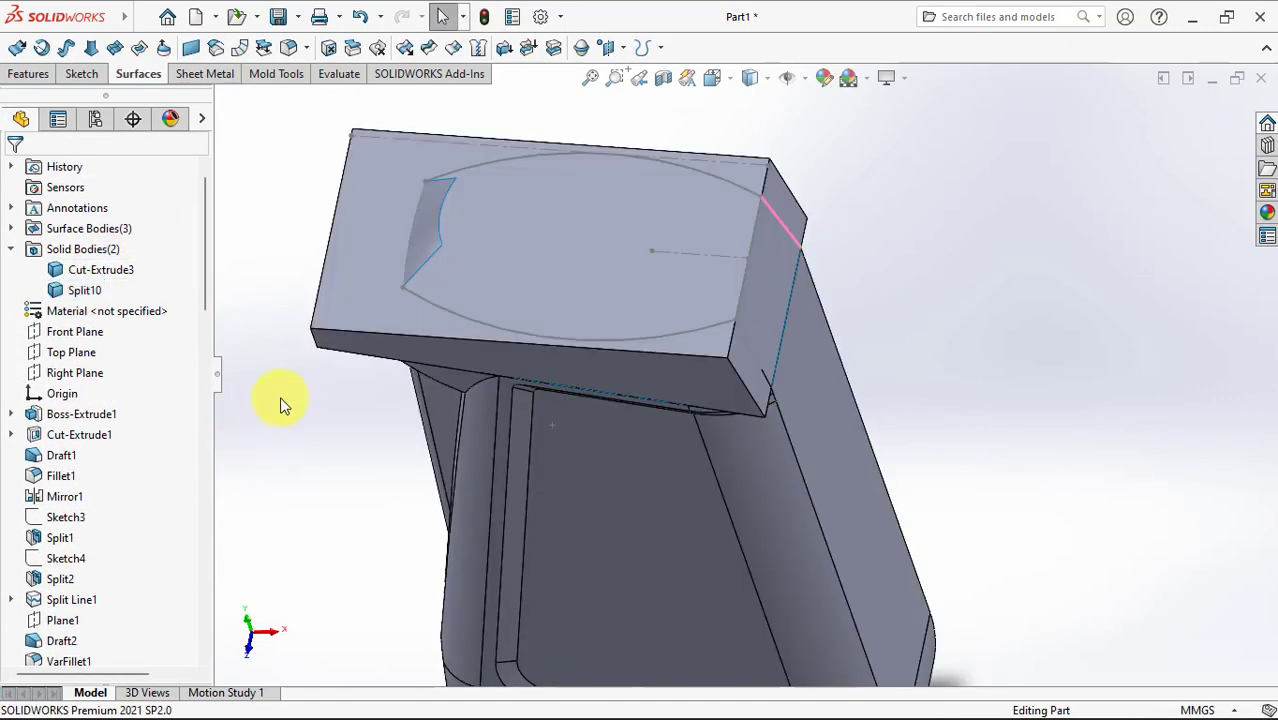
# Step: Cut only the Split10 body with Surface-Knit3, then sketch on its new curved top face
pyautogui.click(402, 172)
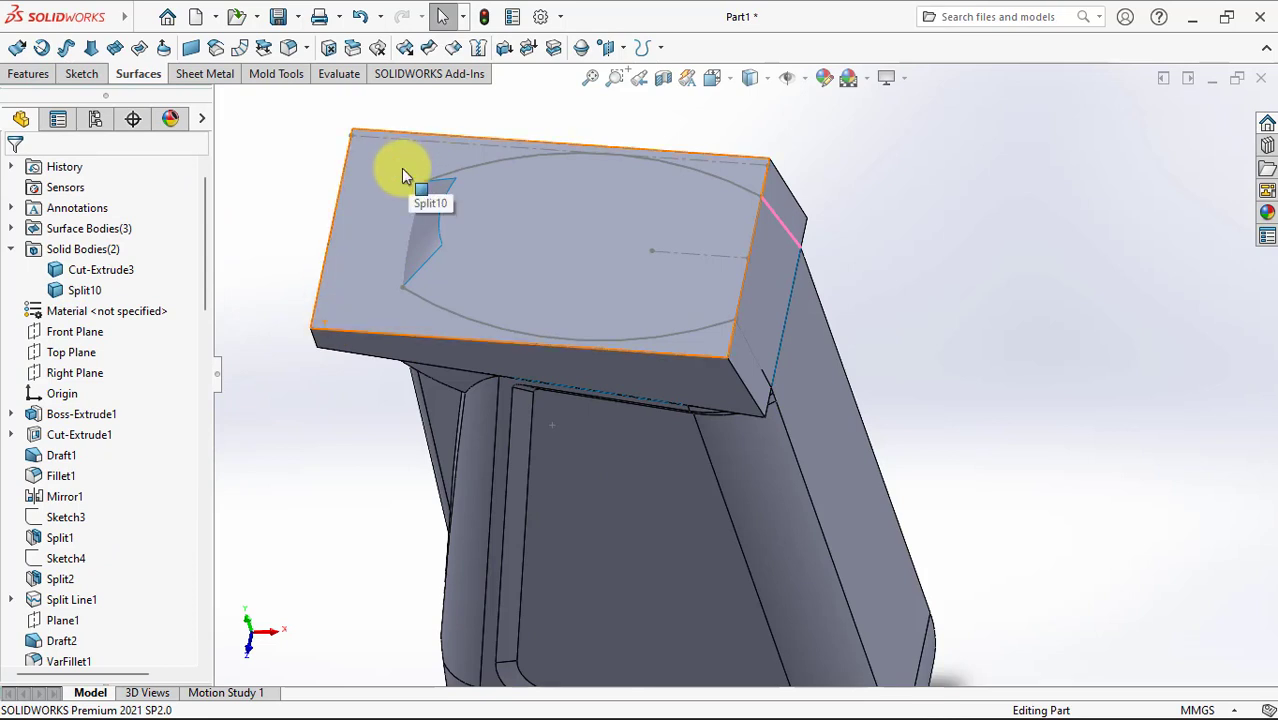
pyautogui.click(555, 47)
pyautogui.click(430, 220)
pyautogui.moveTo(430, 220); pyautogui.dragTo(442, 163, button='middle')
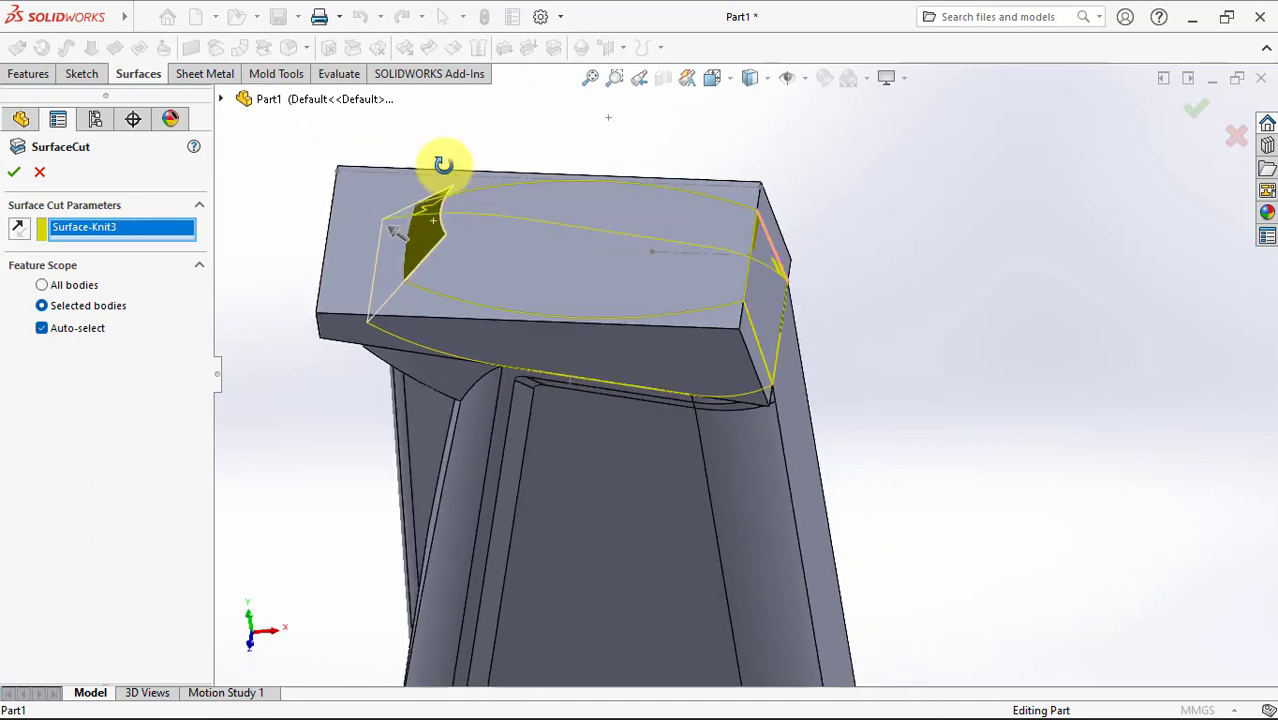
pyautogui.click(49, 330)
pyautogui.click(359, 305)
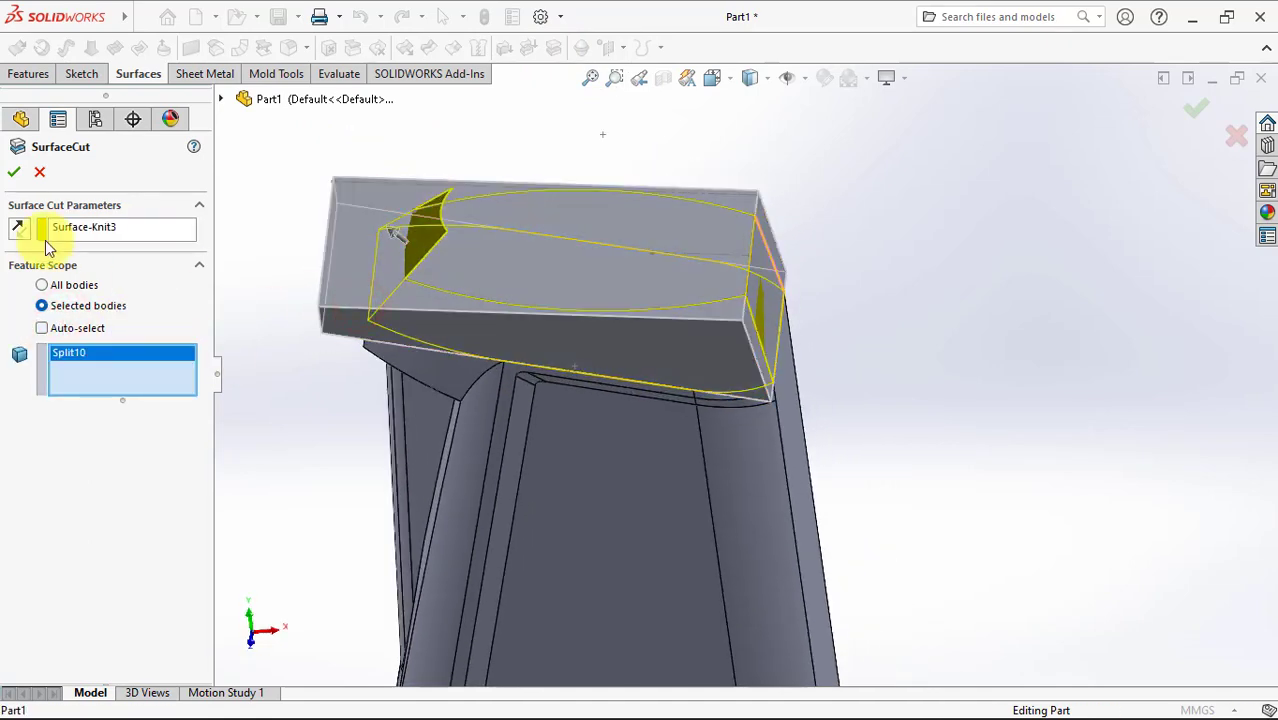
pyautogui.click(13, 175)
pyautogui.click(564, 274)
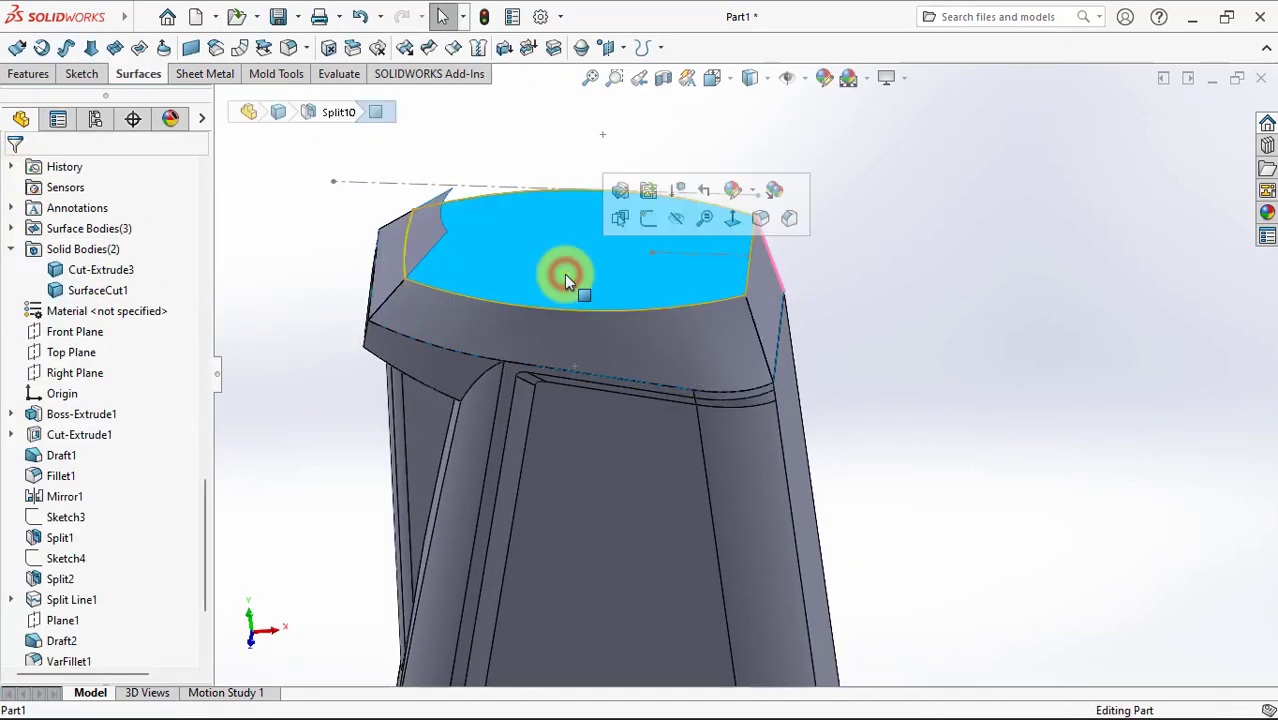
pyautogui.click(653, 220)
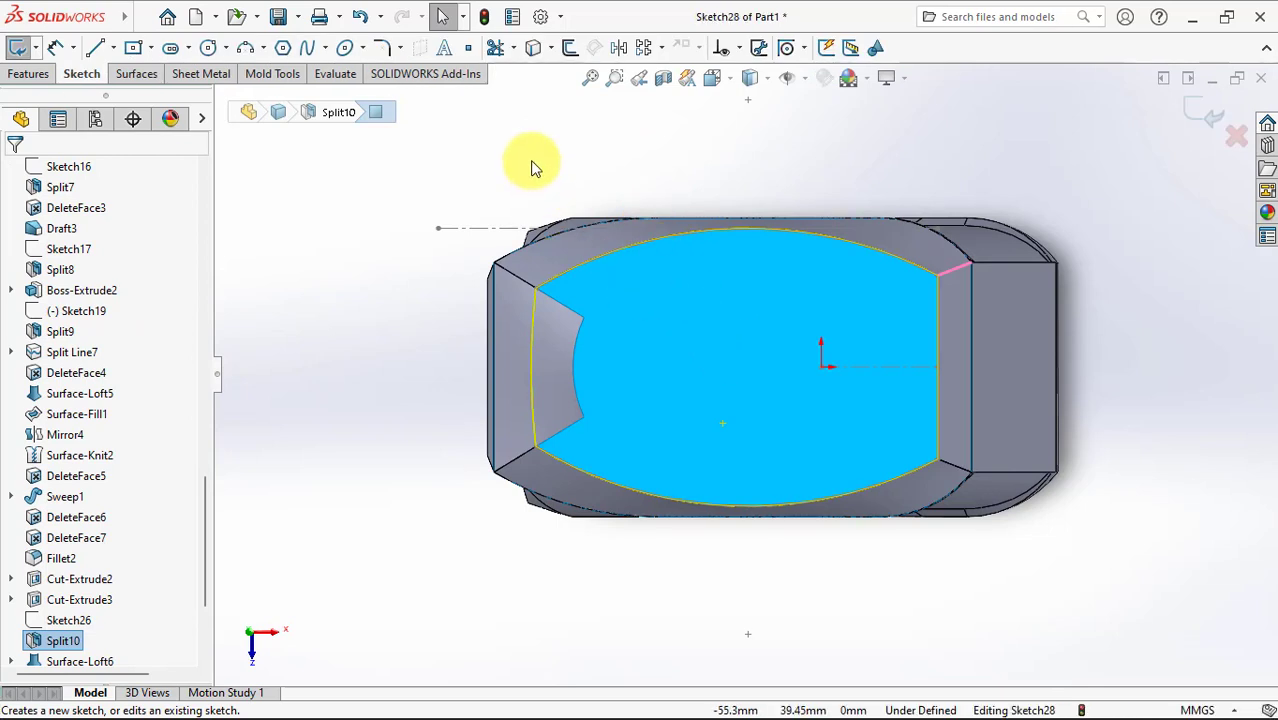
# Step: Offset the top face edge loop 1.60 mm inward into the sketch
pyautogui.click(530, 160)
pyautogui.click(570, 47)
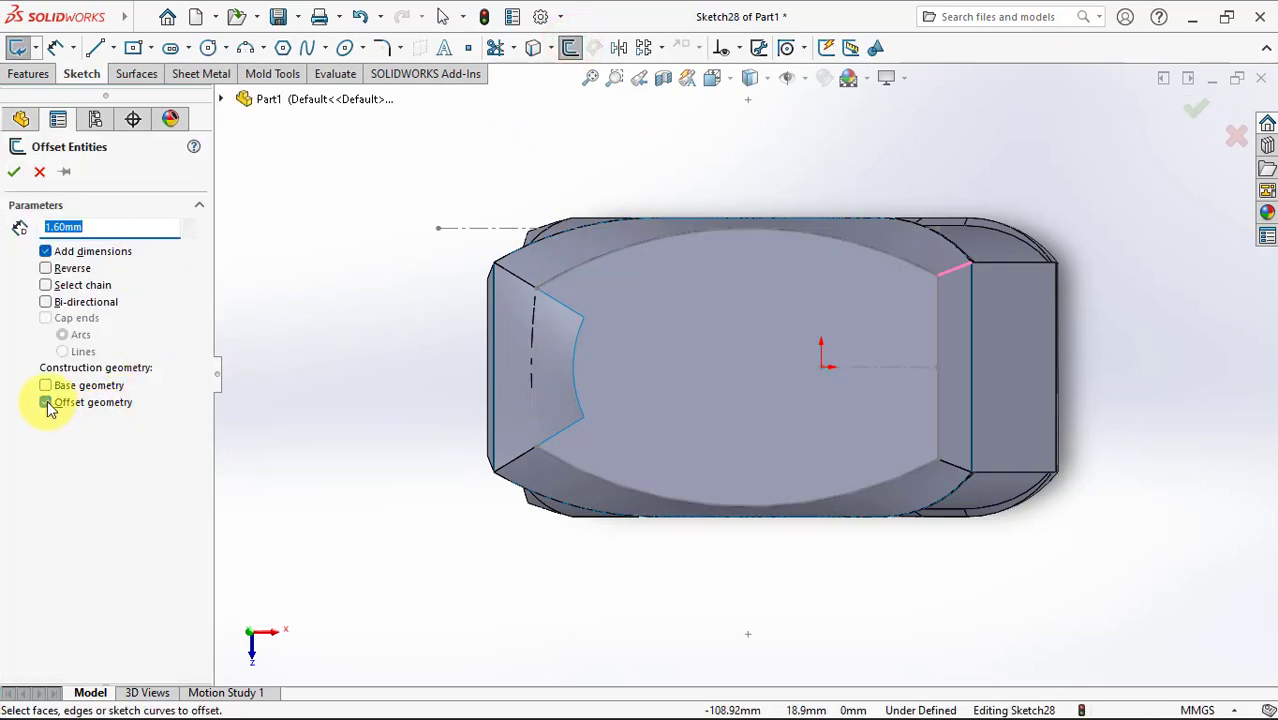
pyautogui.click(920, 267)
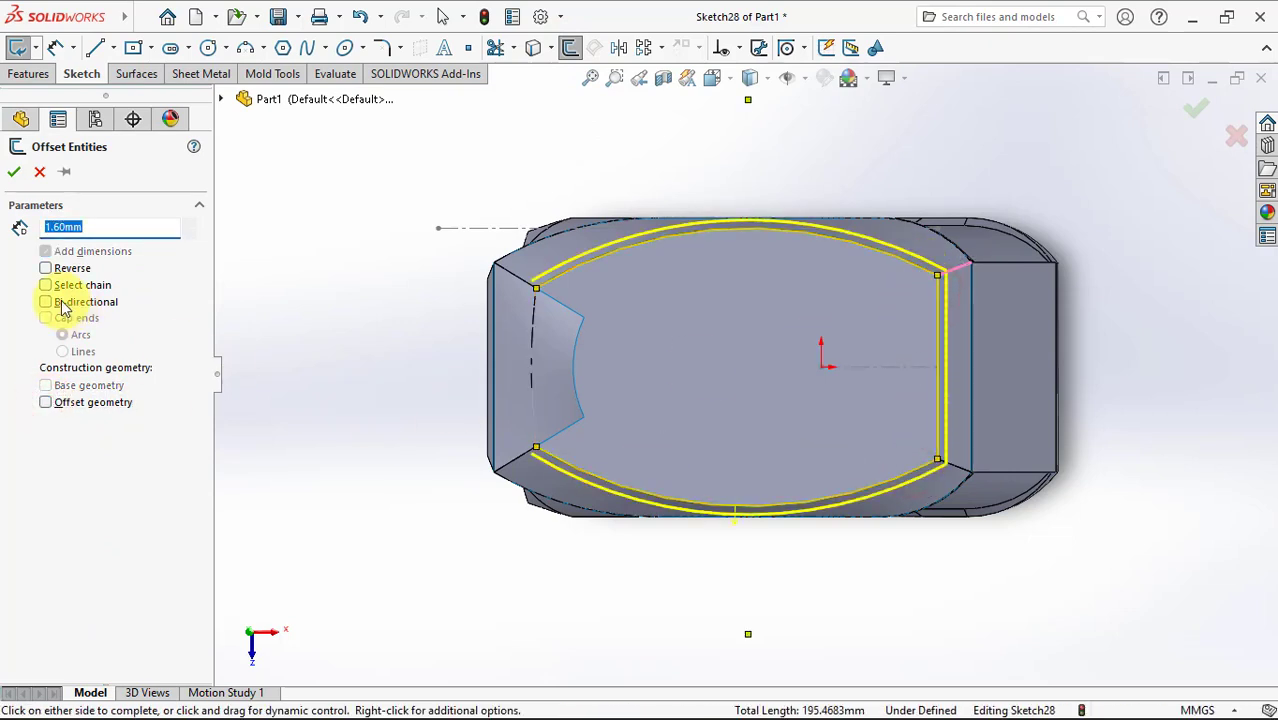
pyautogui.click(46, 269)
pyautogui.click(14, 173)
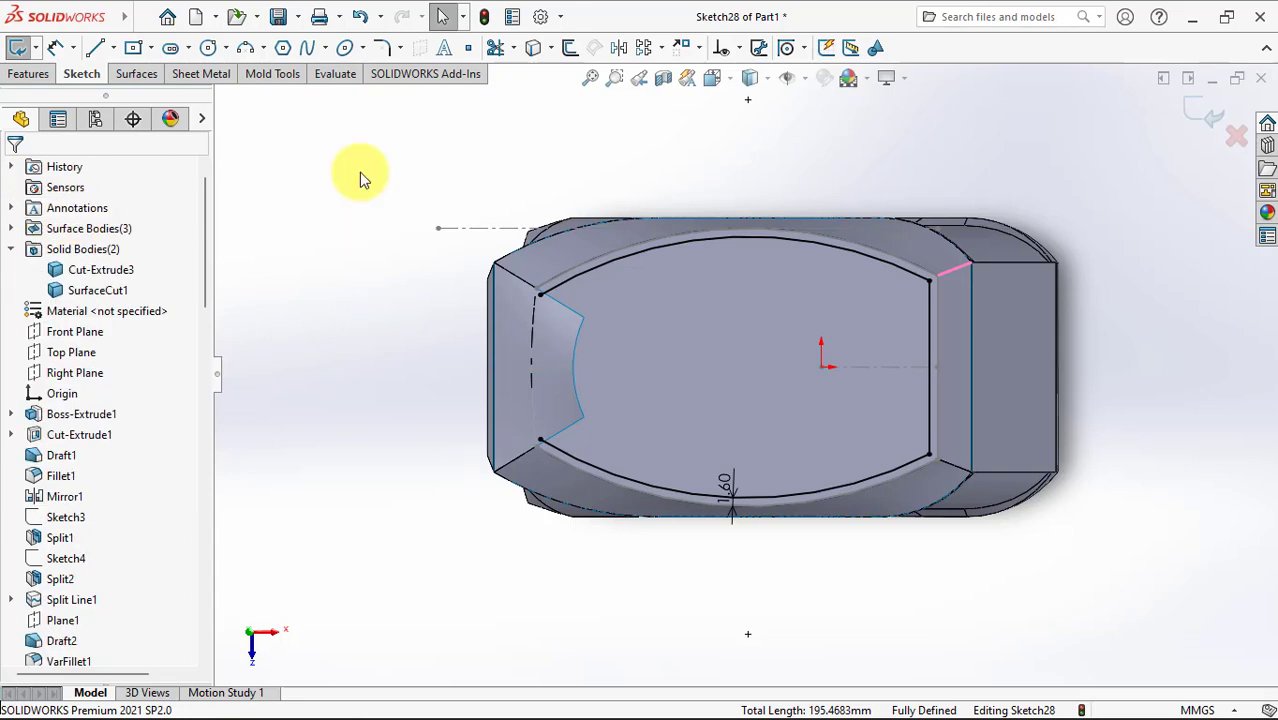
# Step: Draw two three-point arcs spanning the upper corners and the lower corners
pyautogui.click(248, 48)
pyautogui.moveTo(540, 293); pyautogui.dragTo(938, 288)
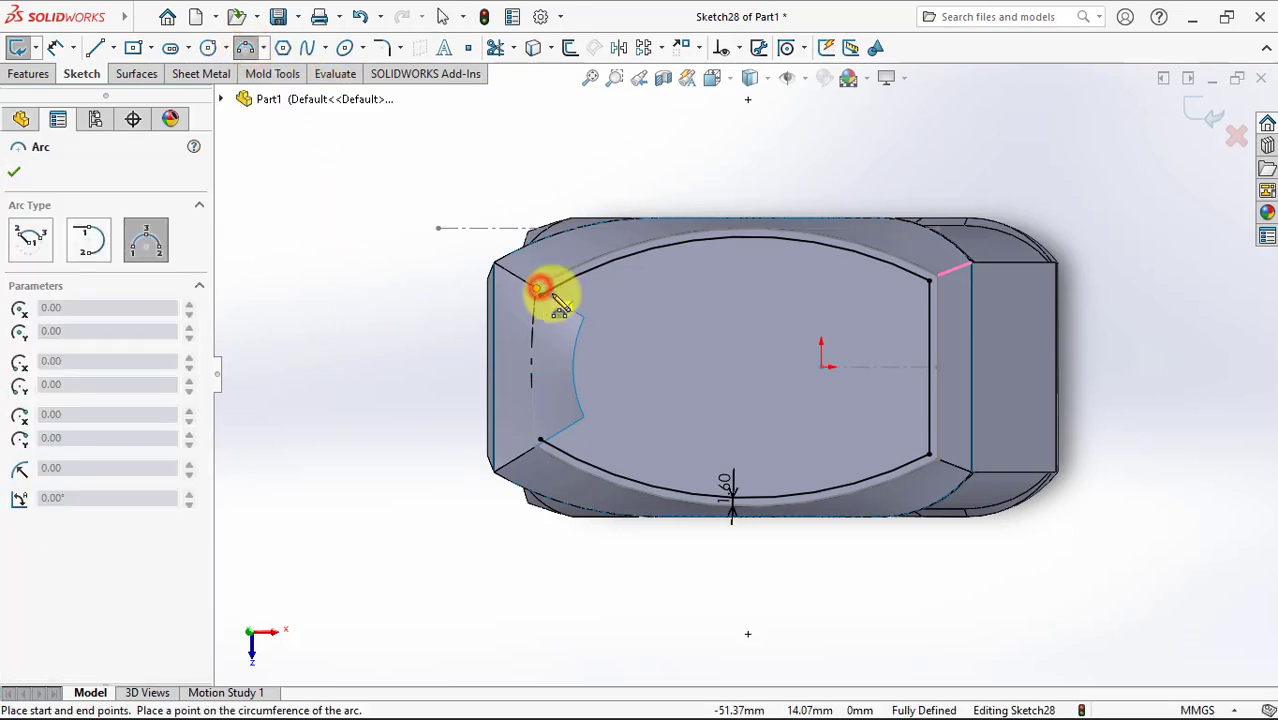
pyautogui.click(735, 239)
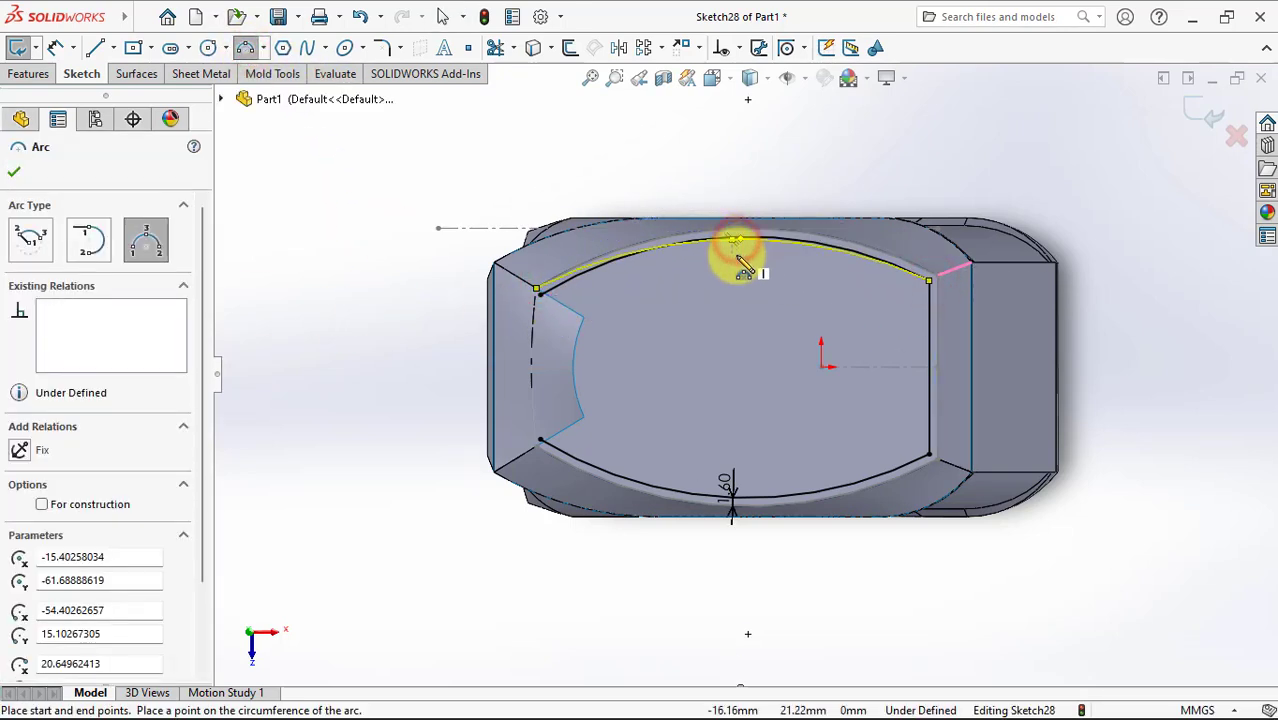
pyautogui.moveTo(537, 447); pyautogui.dragTo(929, 455)
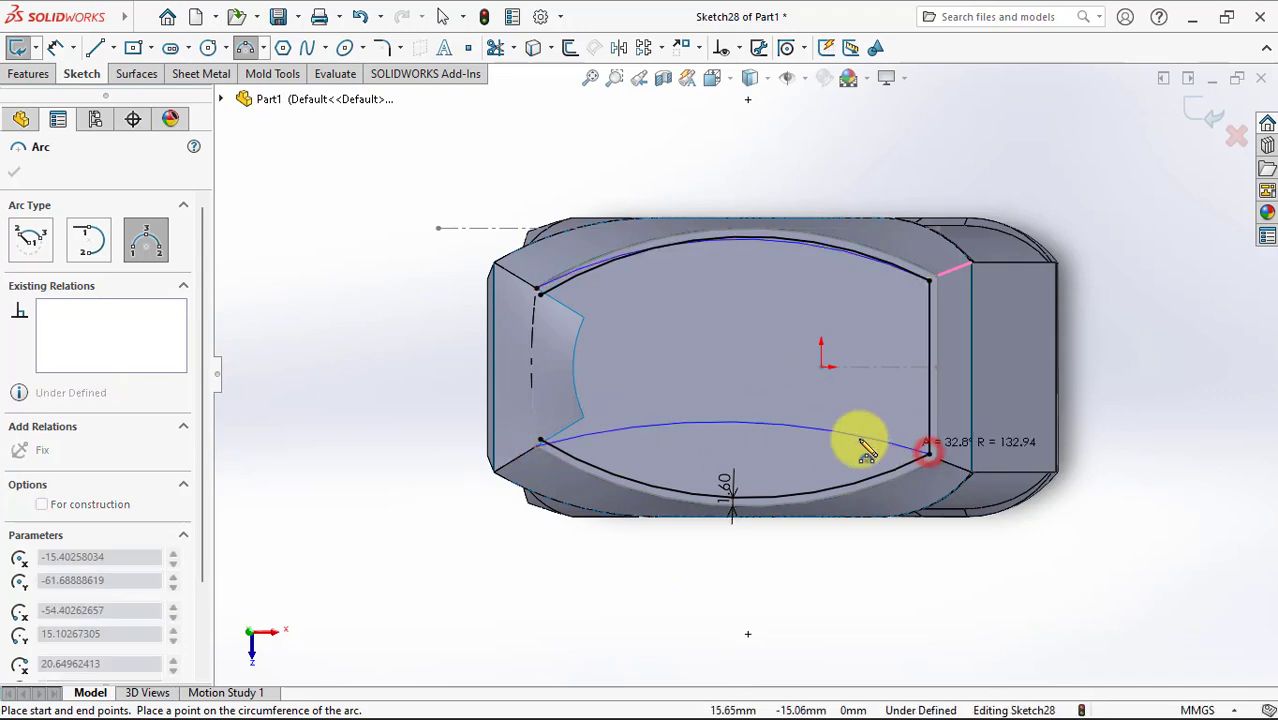
pyautogui.click(652, 484)
pyautogui.press('Escape')
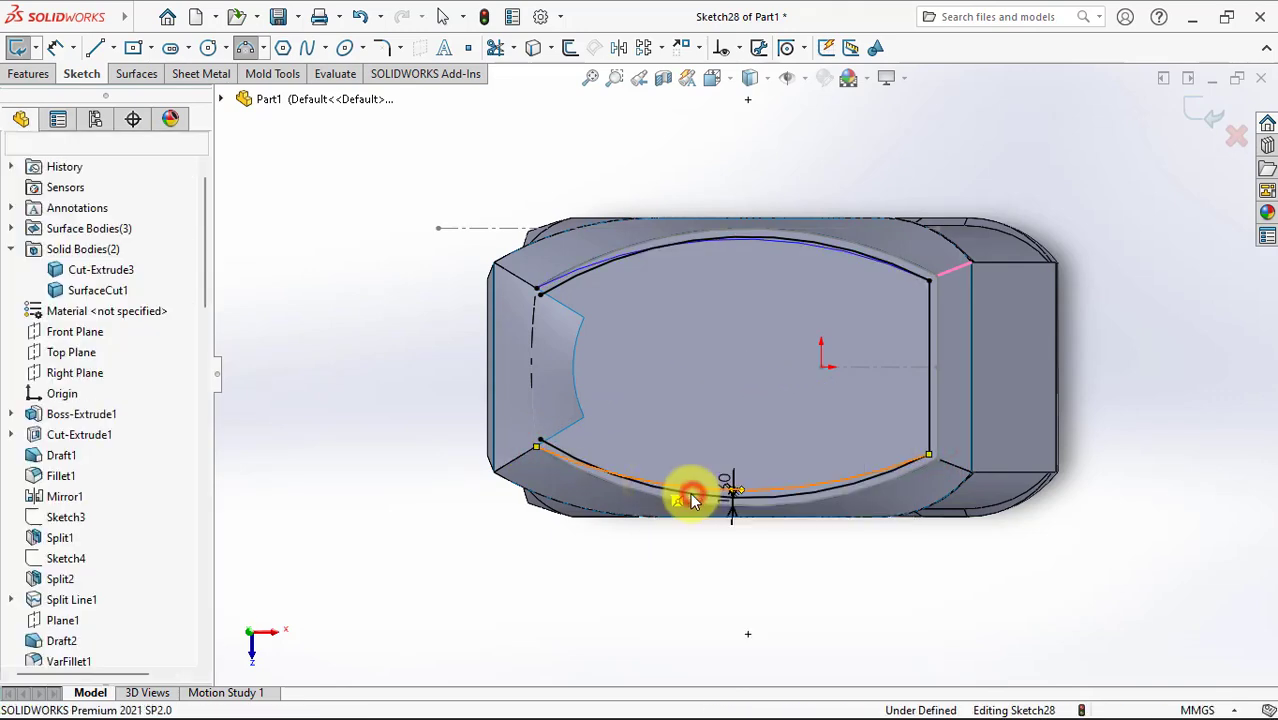
pyautogui.click(556, 452)
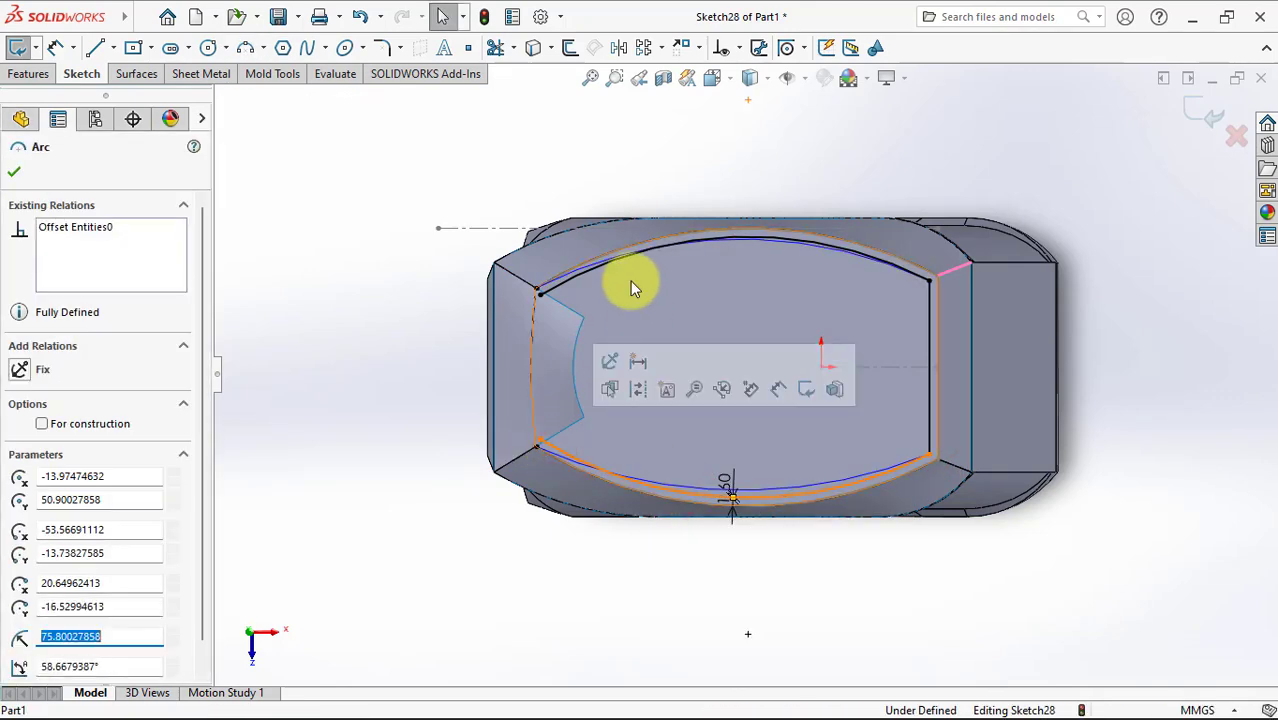
pyautogui.keyDown('ctrl'); pyautogui.click(622, 276); pyautogui.keyUp('ctrl')
pyautogui.press('Escape')
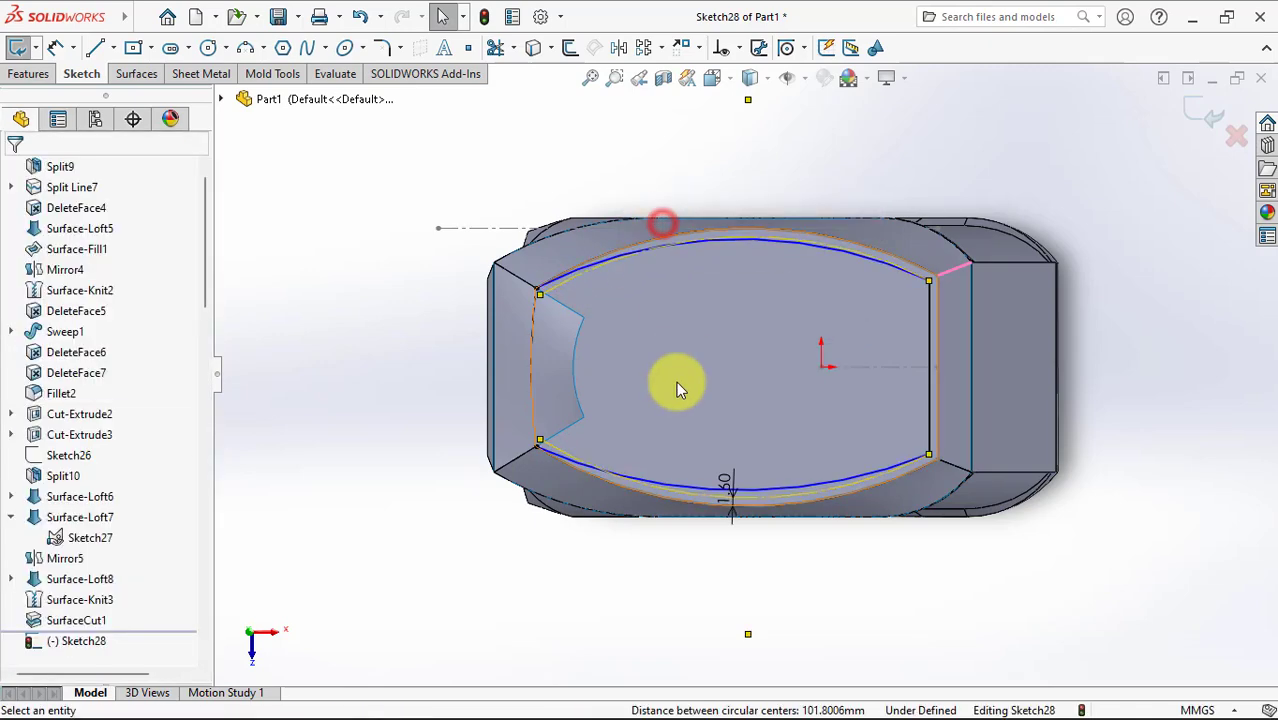
pyautogui.scroll(-2, 675, 390)
pyautogui.scroll(-2, 655, 300)
# Step: Make the upper and lower arcs each tangent to their offset arcs, fully defining Sketch28
pyautogui.click(729, 79)
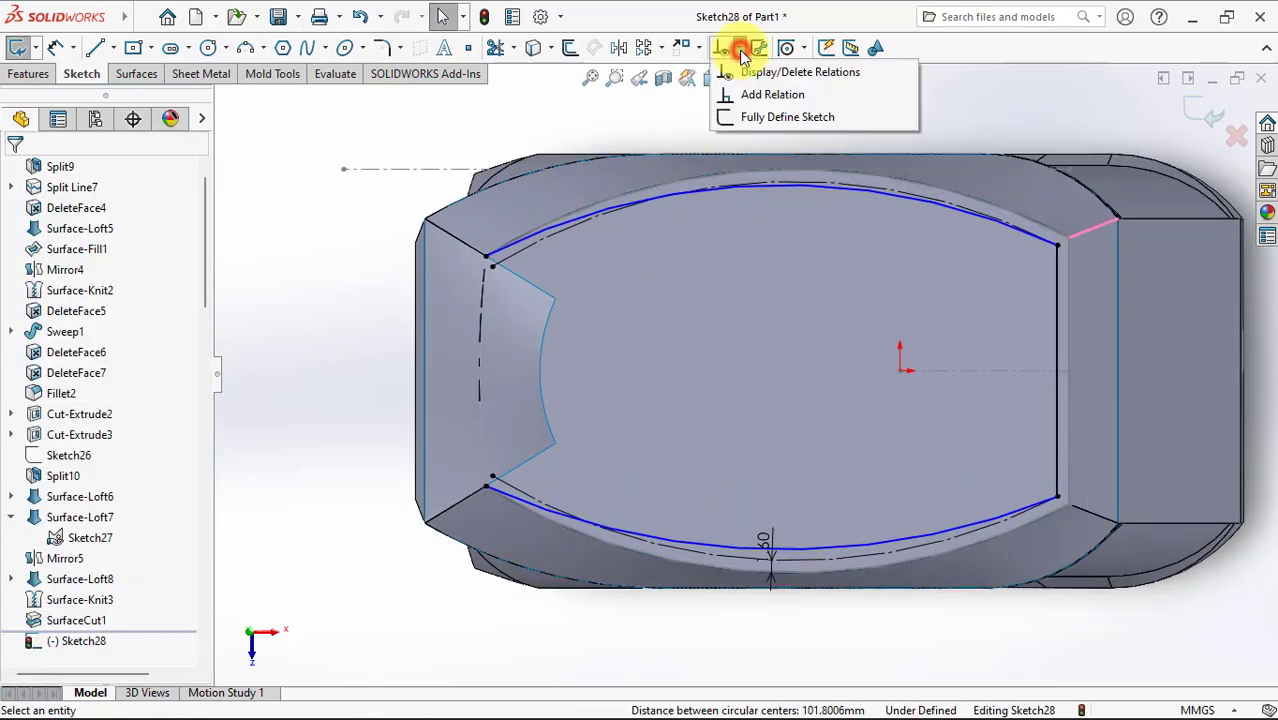
pyautogui.click(762, 95)
pyautogui.click(571, 230)
pyautogui.click(447, 318)
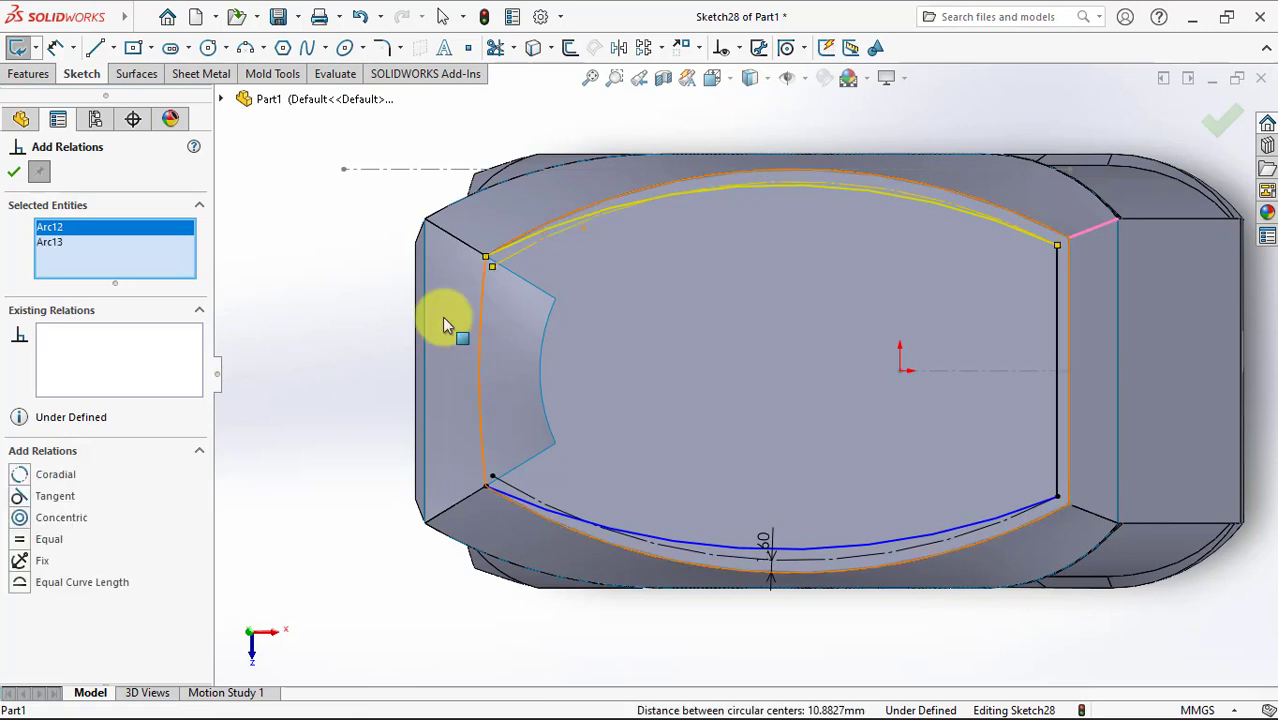
pyautogui.click(19, 496)
pyautogui.click(530, 510)
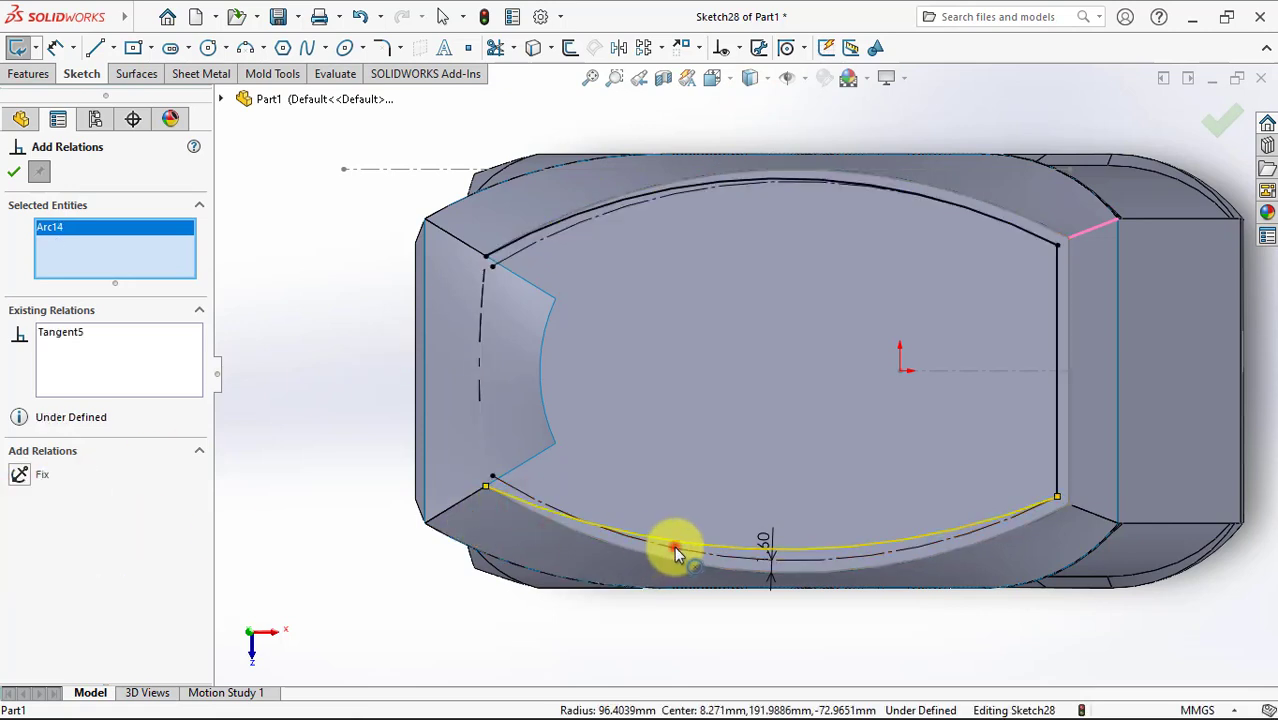
pyautogui.click(676, 545)
pyautogui.click(534, 508)
pyautogui.click(703, 558)
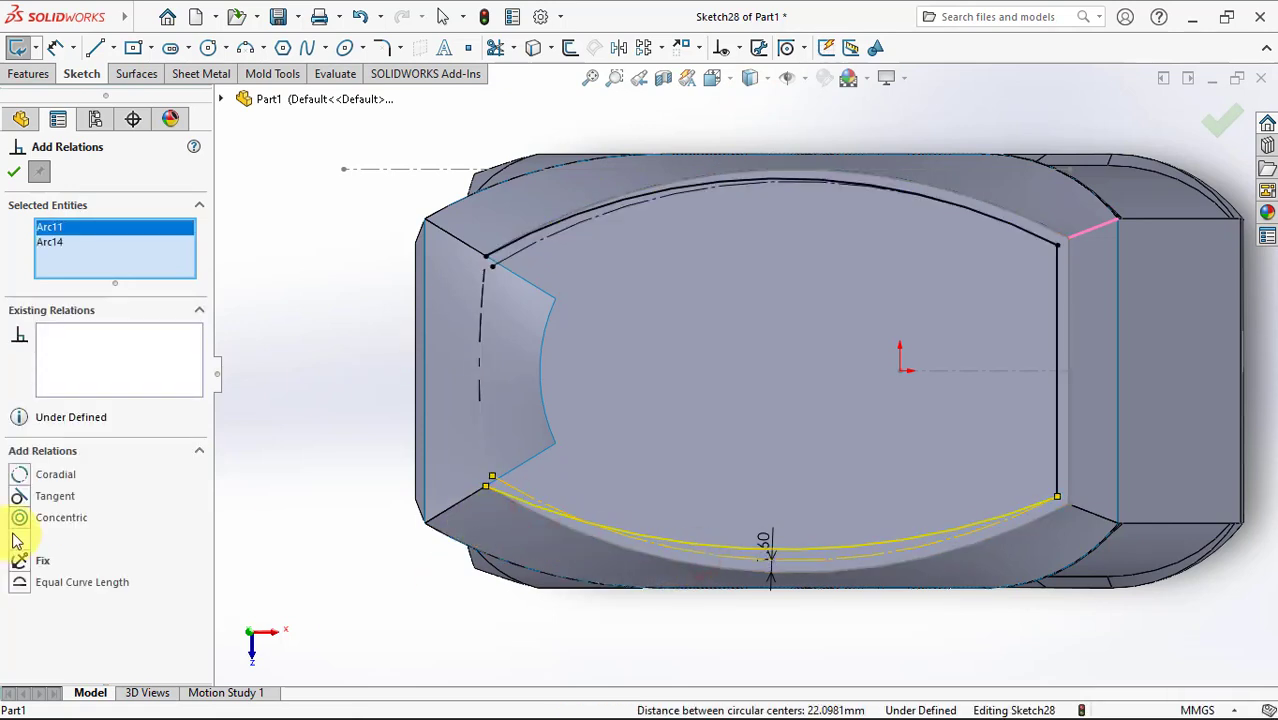
pyautogui.click(19, 496)
pyautogui.click(13, 172)
pyautogui.click(271, 305)
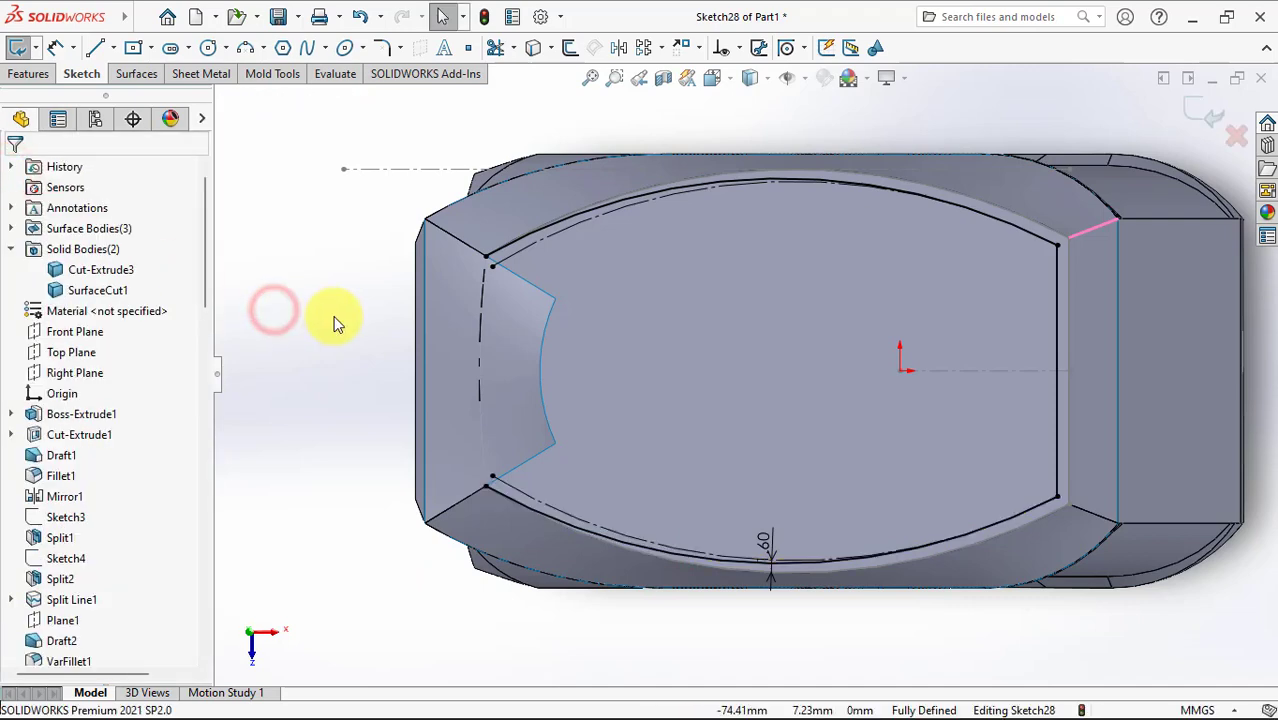
pyautogui.click(22, 76)
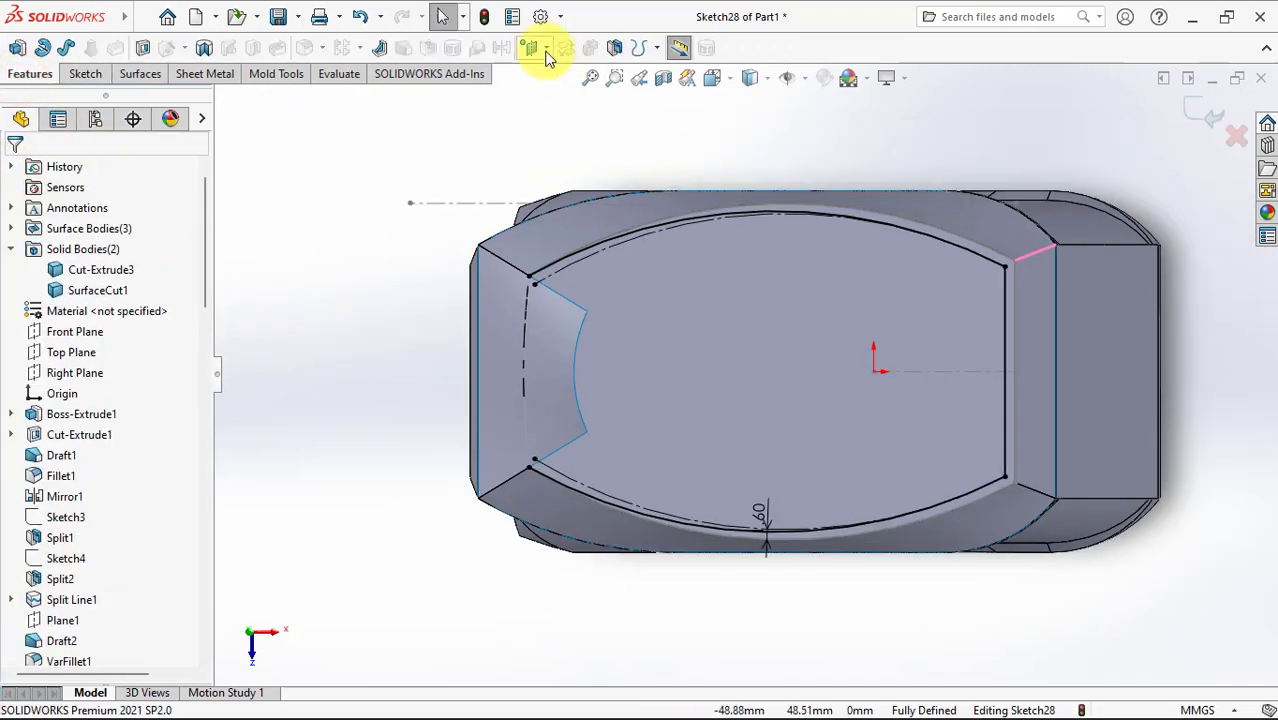
# Step: Project Sketch28 as a split line onto the top face
pyautogui.click(642, 48)
pyautogui.click(675, 72)
pyautogui.click(750, 303)
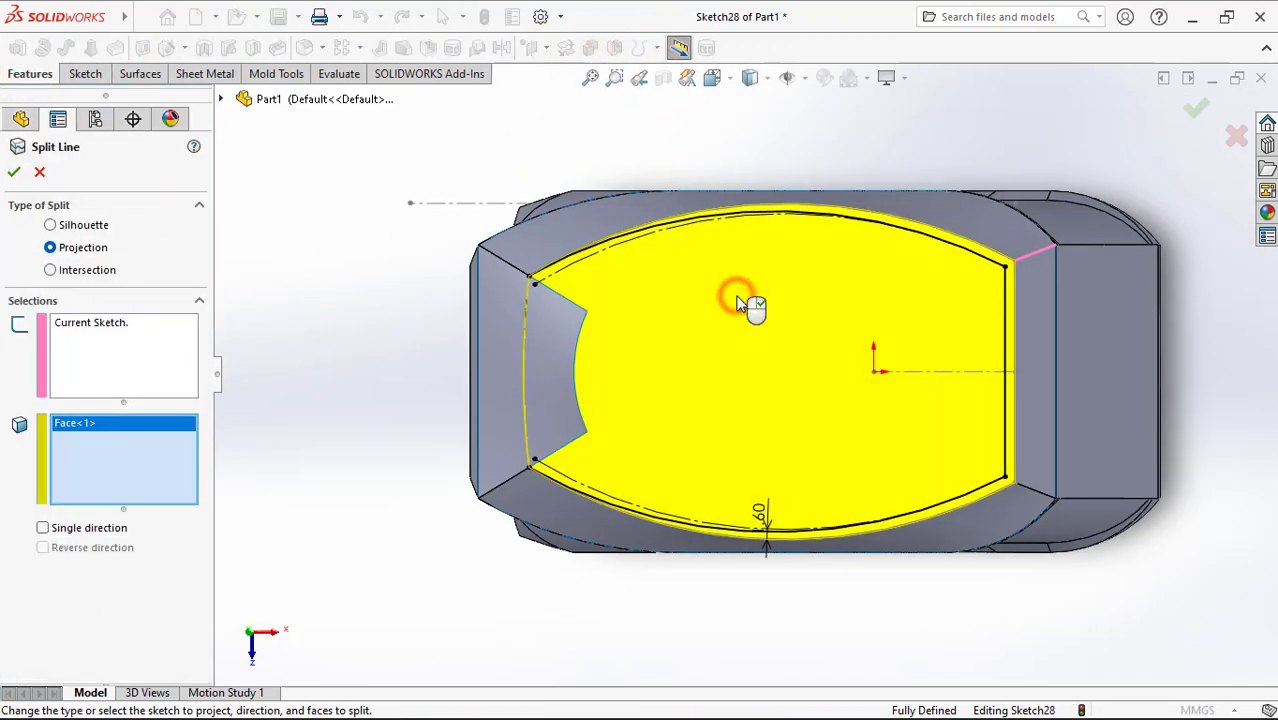
pyautogui.moveTo(750, 303); pyautogui.dragTo(759, 255, button='middle')
pyautogui.click(1200, 114)
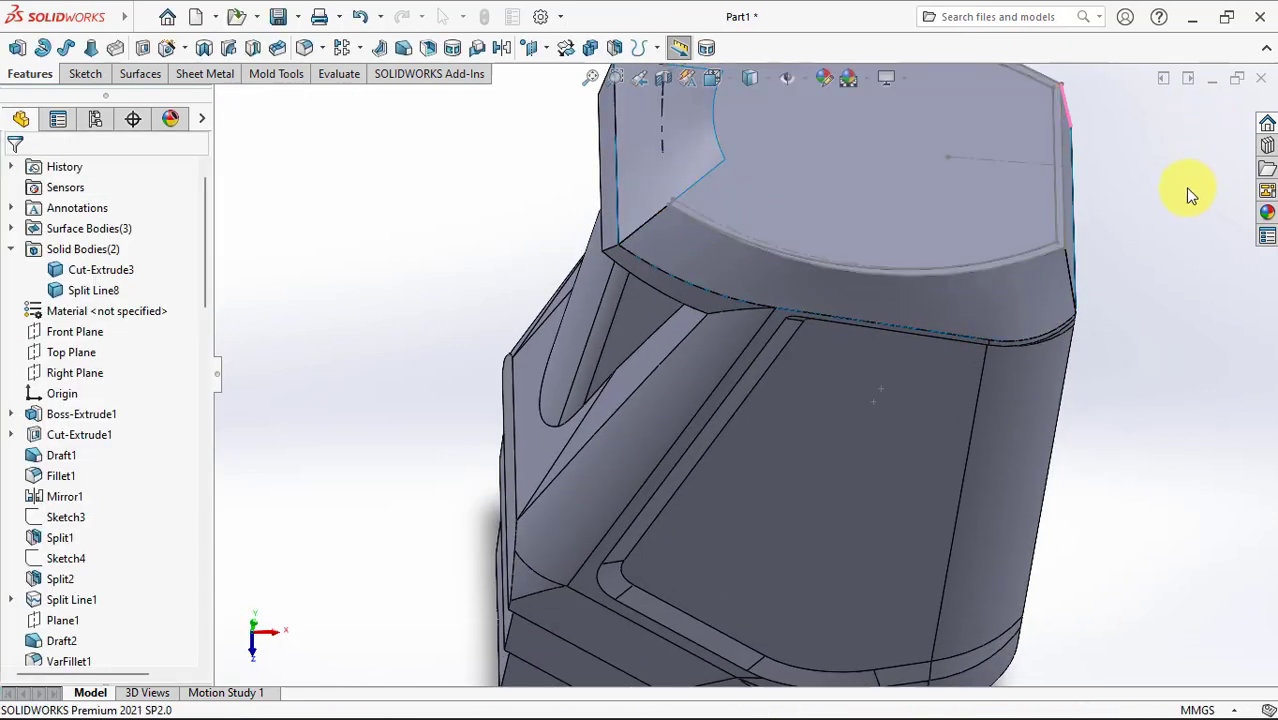
pyautogui.moveTo(1185, 187); pyautogui.dragTo(1076, 185, button='middle')
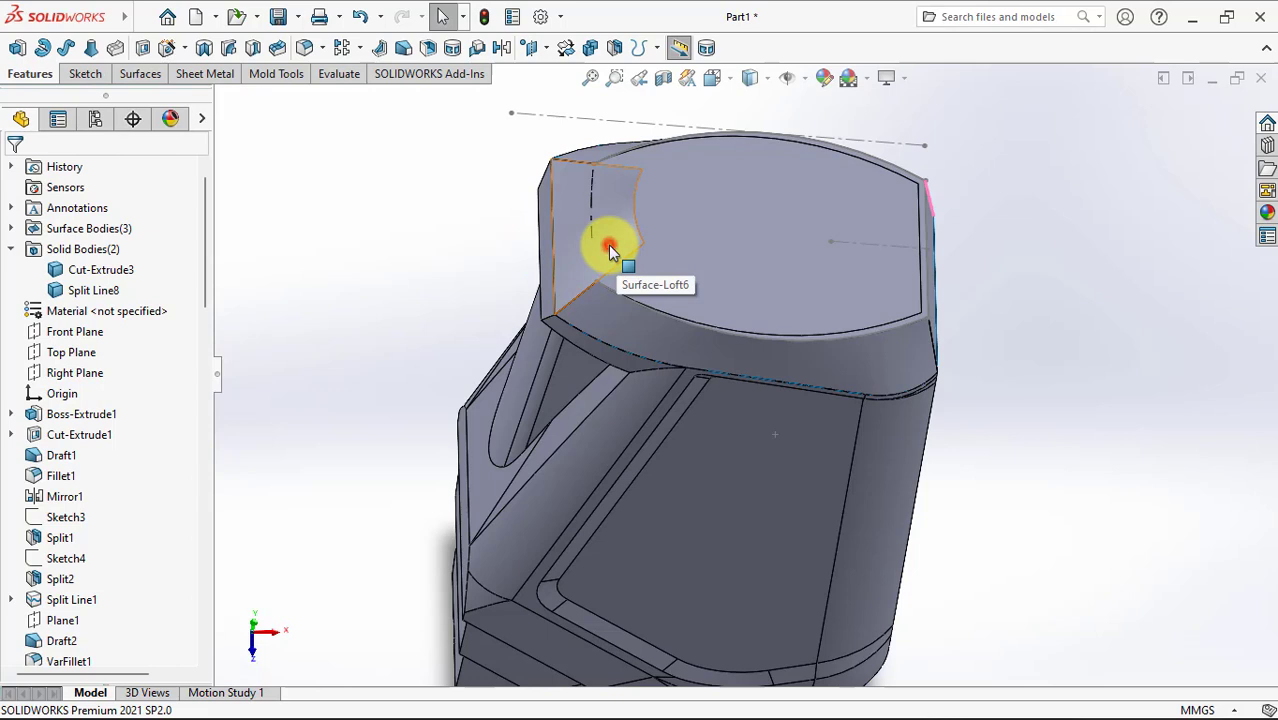
# Step: Hide the Surface-Loft6 surface
pyautogui.click(610, 250)
pyautogui.click(686, 194)
pyautogui.click(417, 250)
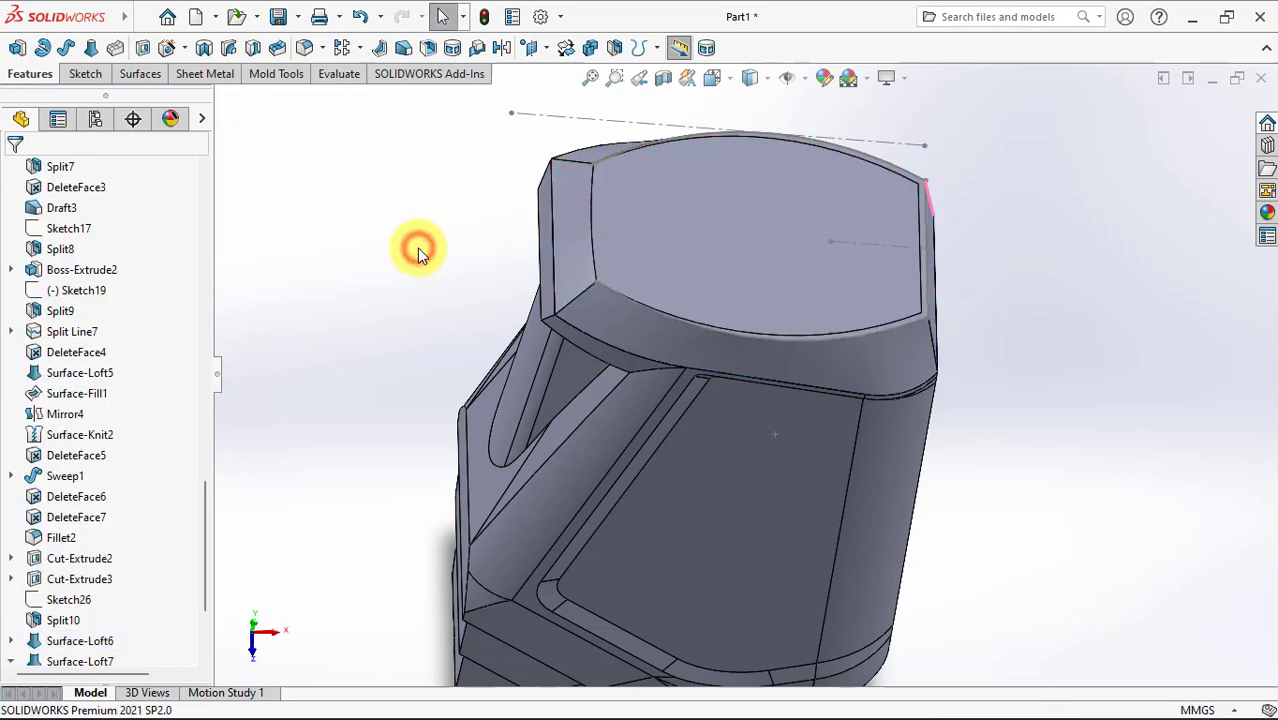
pyautogui.click(150, 78)
# Step: Delete the top, front band and three chamfer faces, then hide the resulting lower body
pyautogui.click(330, 48)
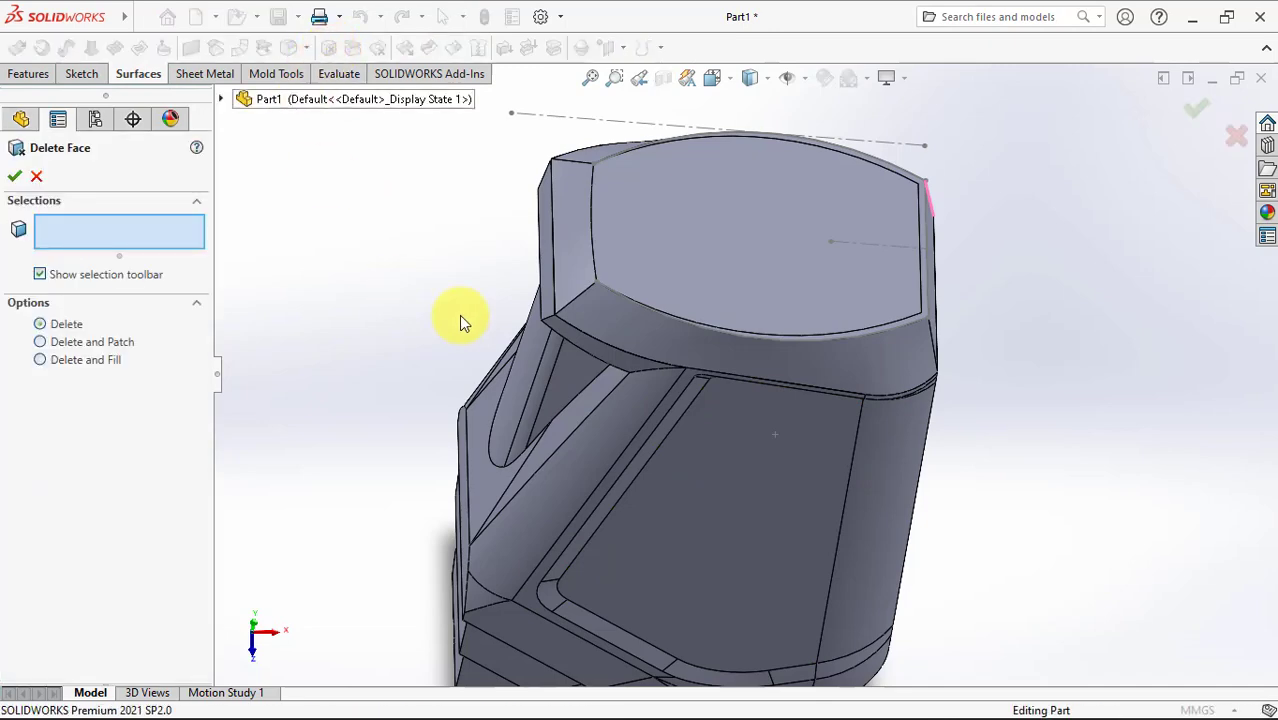
pyautogui.click(780, 312)
pyautogui.click(728, 337)
pyautogui.click(576, 271)
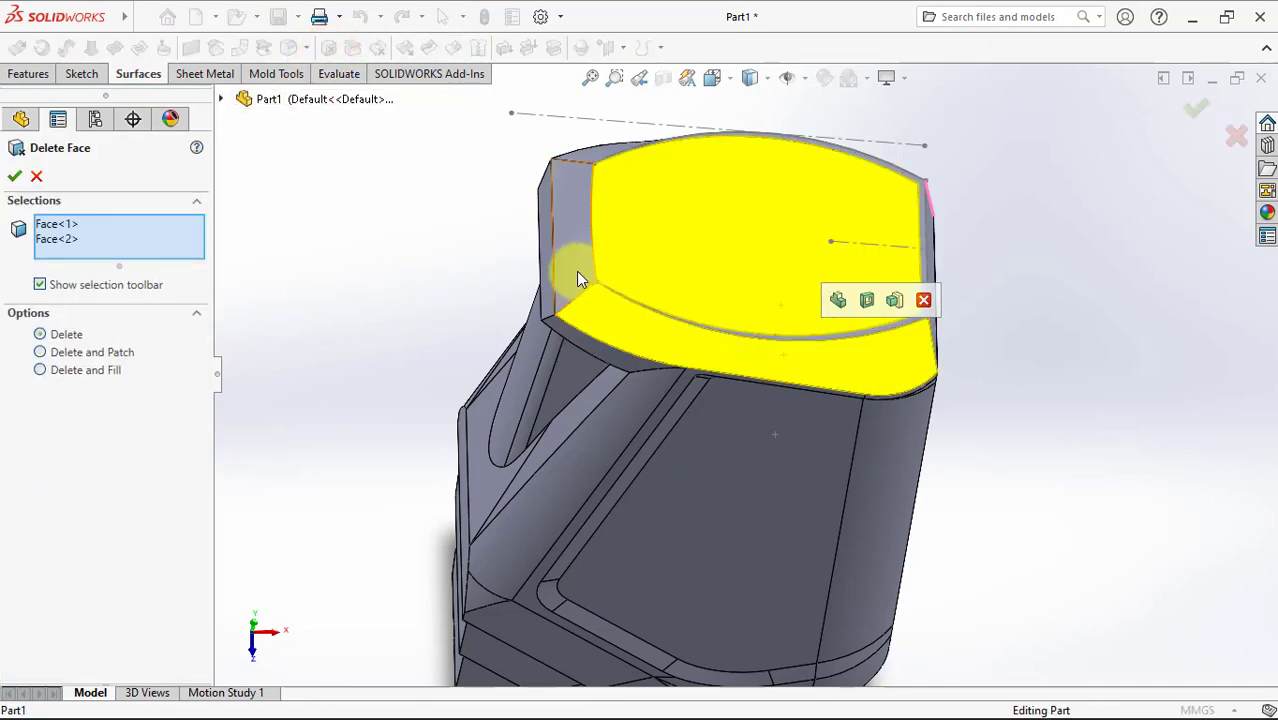
pyautogui.click(585, 148)
pyautogui.moveTo(937, 265); pyautogui.dragTo(941, 280, button='middle')
pyautogui.click(941, 282)
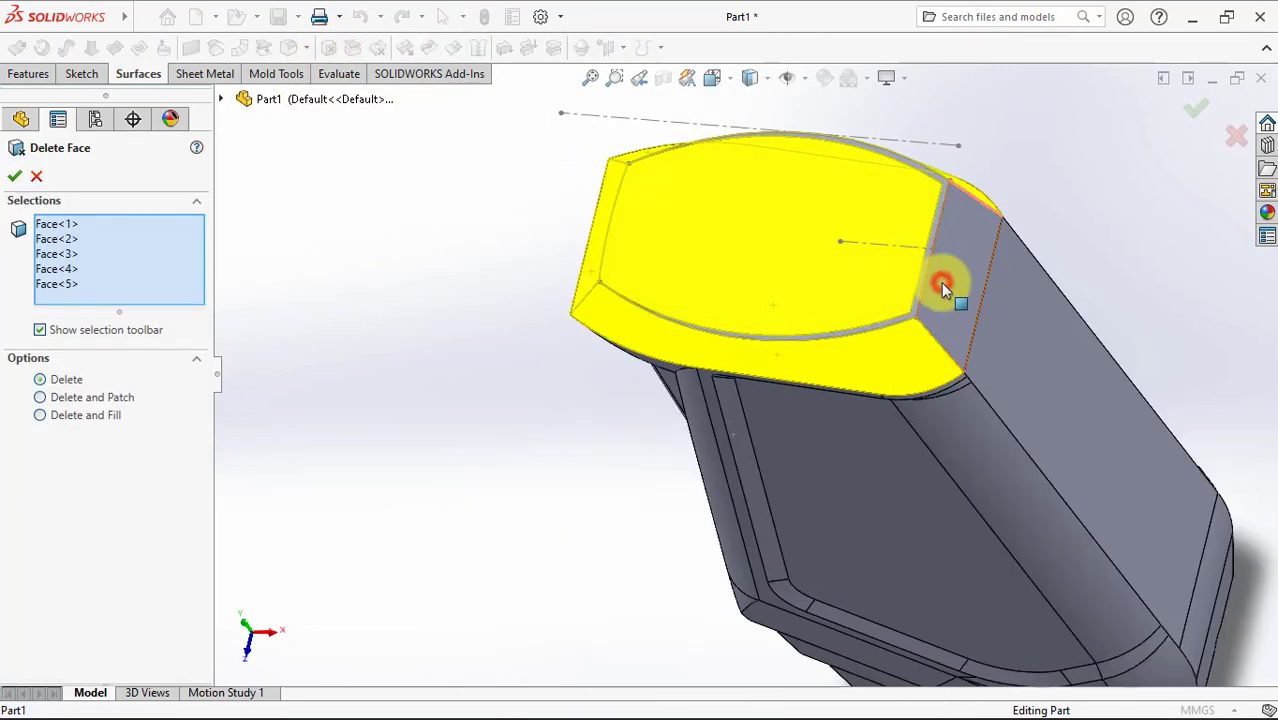
pyautogui.click(1201, 113)
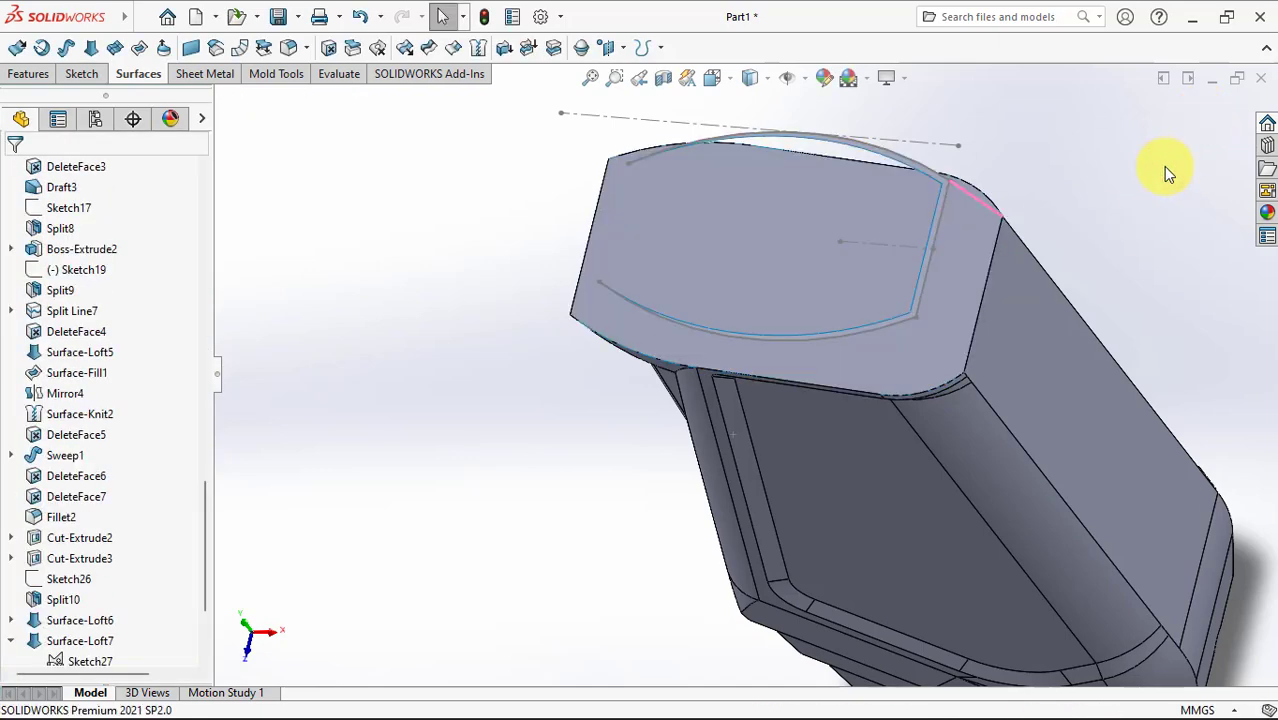
pyautogui.rightClick(1047, 340)
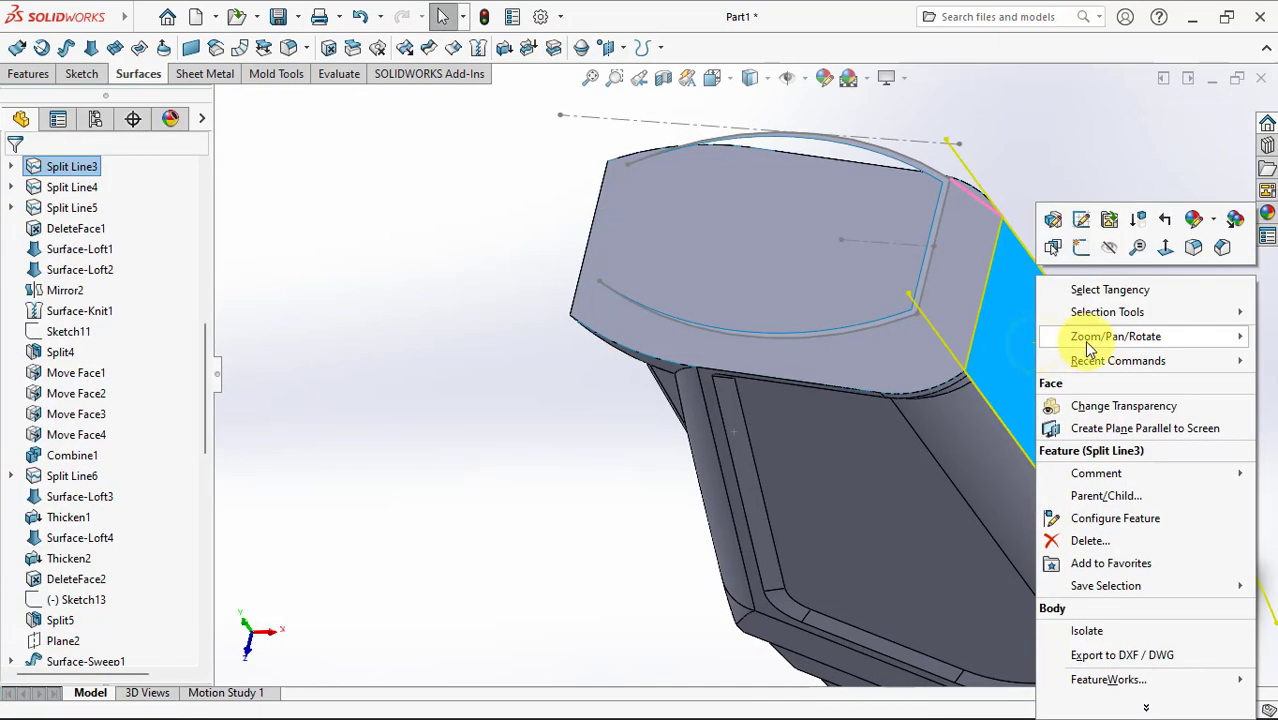
pyautogui.click(1110, 252)
# Step: Show the Surface-Knit3 body from the Surface Bodies folder
pyautogui.moveTo(205, 390); pyautogui.dragTo(205, 240)
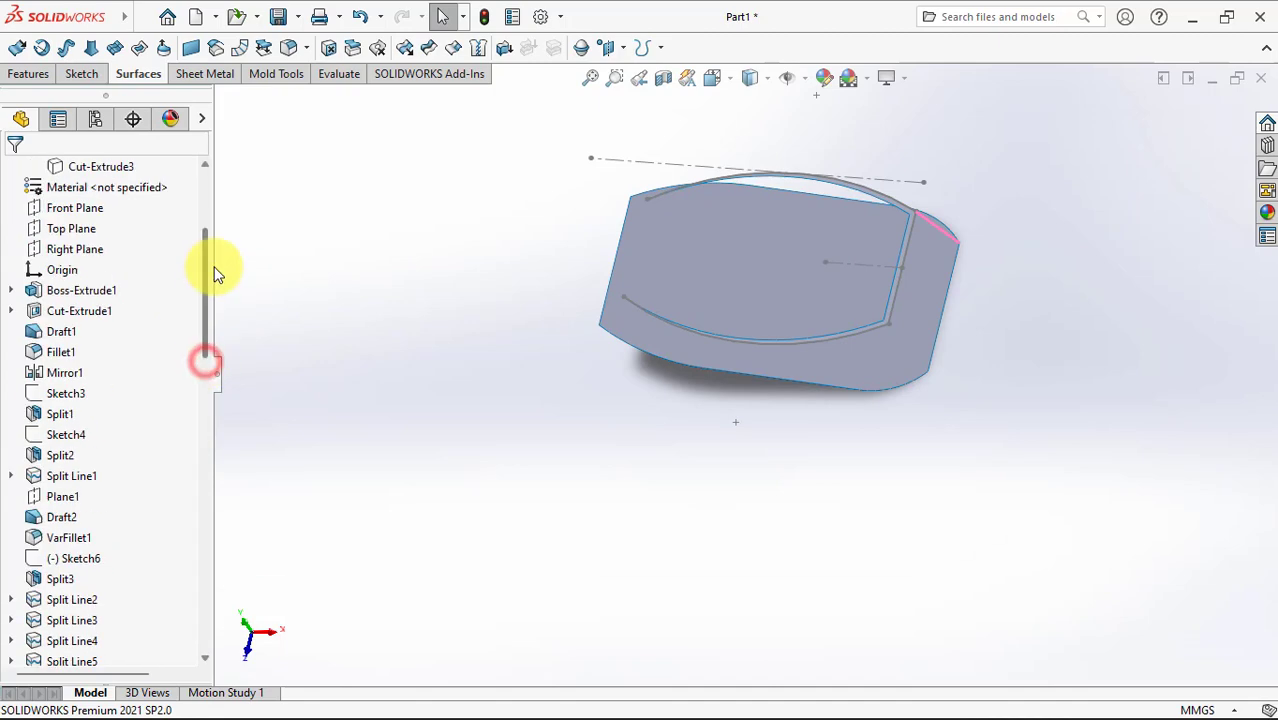
pyautogui.click(11, 249)
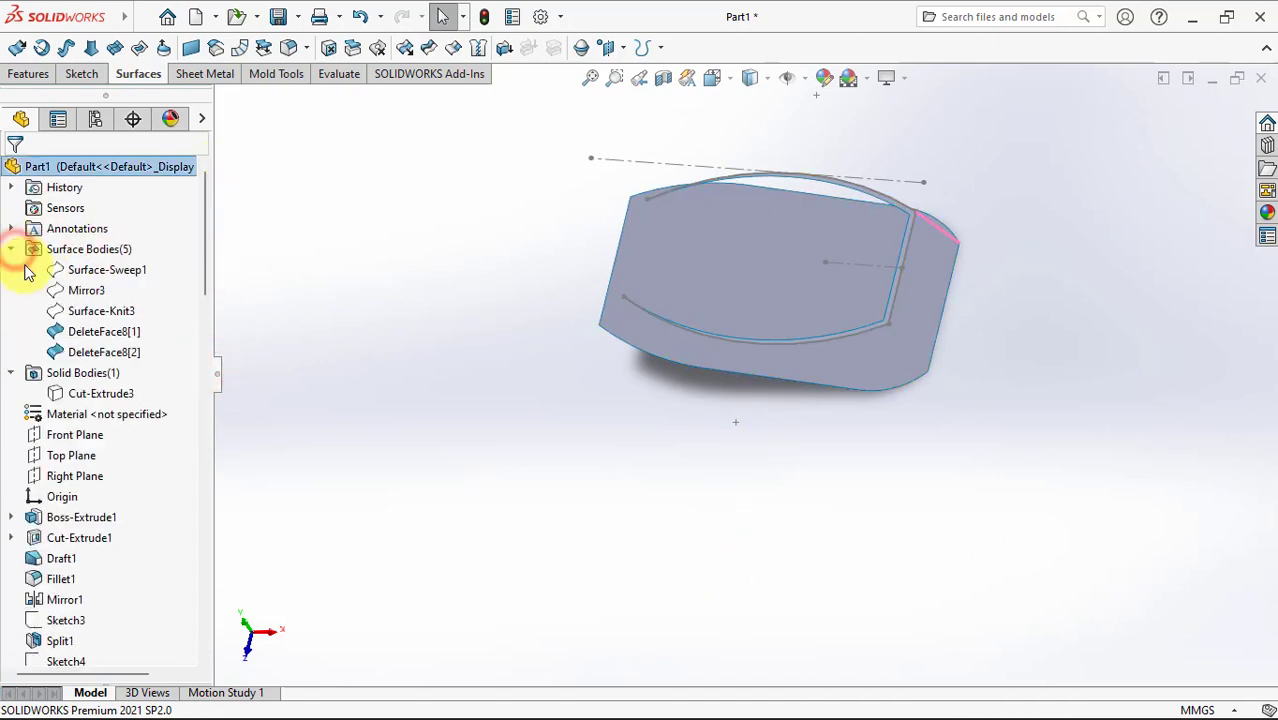
pyautogui.click(76, 313)
pyautogui.click(94, 282)
pyautogui.scroll(-2, 775, 287)
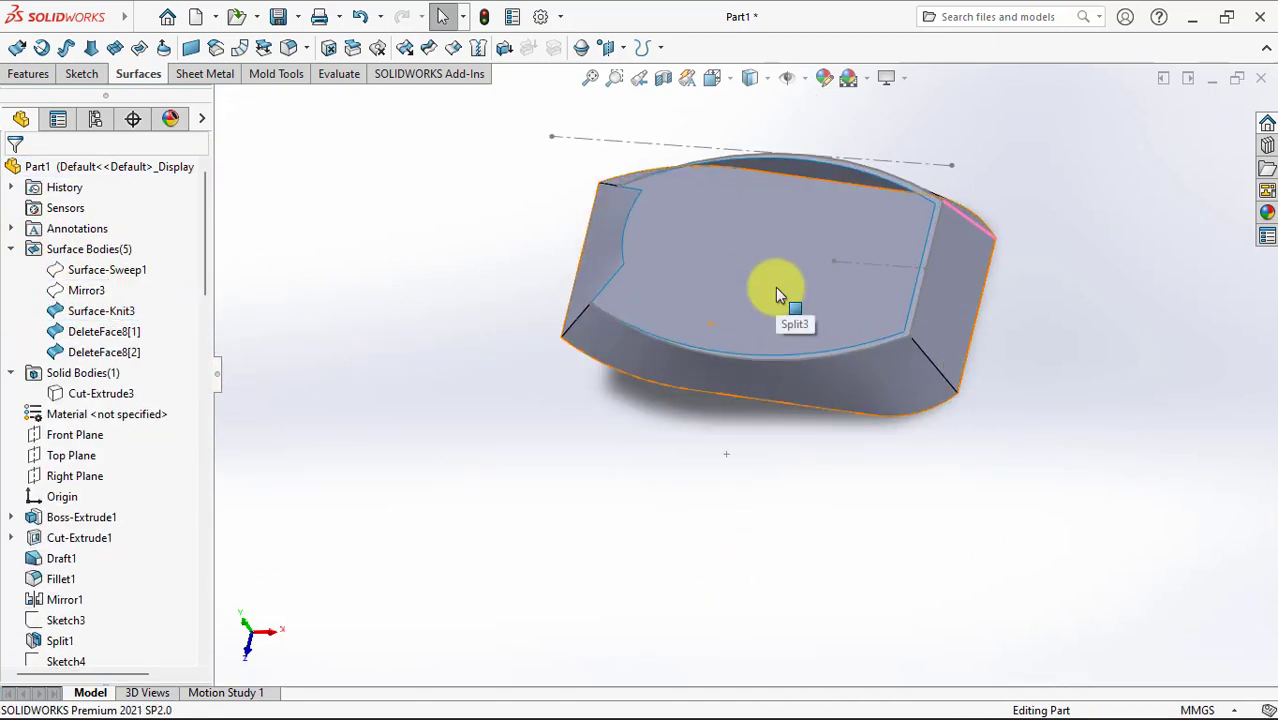
pyautogui.scroll(-1, 778, 294)
pyautogui.moveTo(205, 282); pyautogui.dragTo(242, 634)
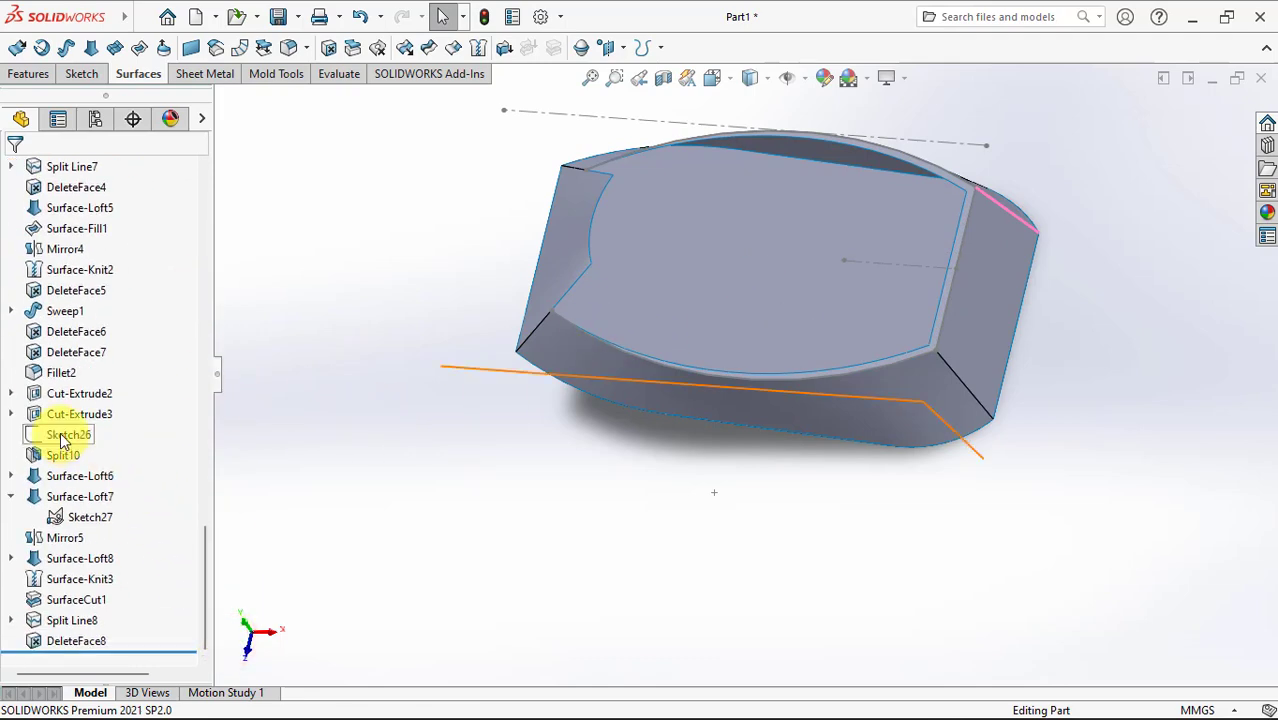
# Step: Show the Sketch25 circle in the model under Surface-Loft6
pyautogui.click(11, 476)
pyautogui.click(88, 496)
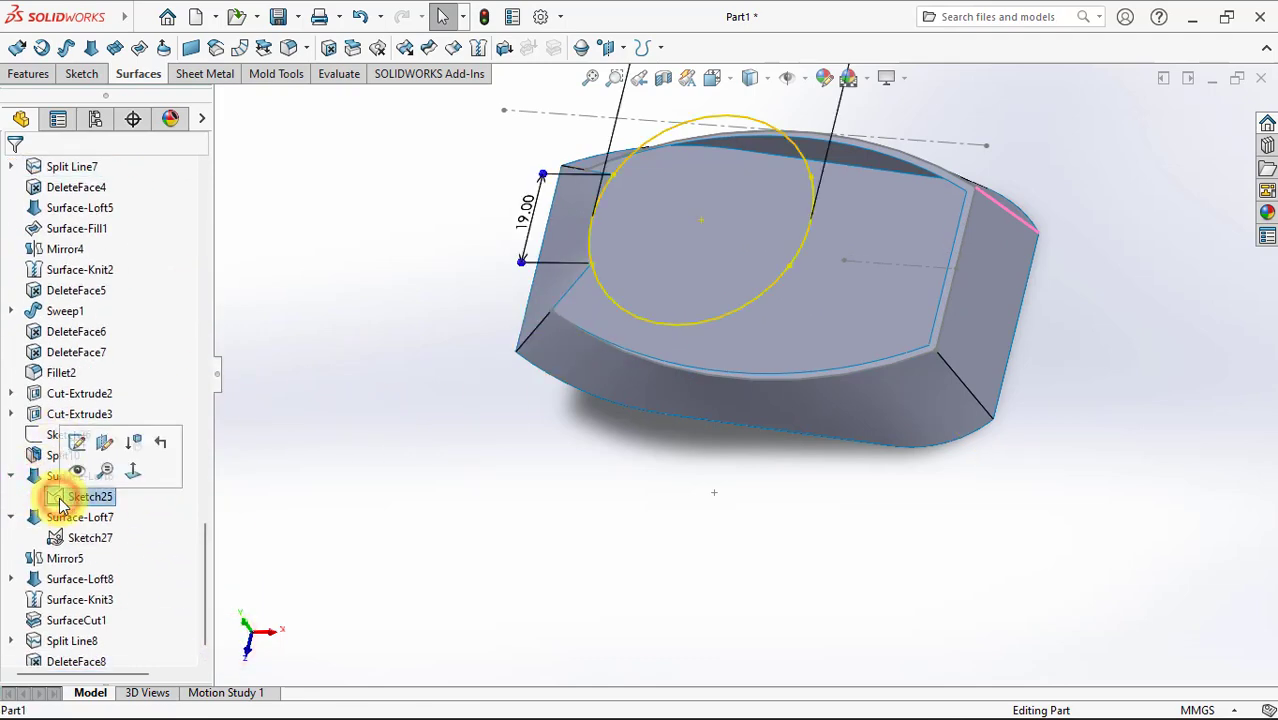
pyautogui.click(77, 441)
pyautogui.click(391, 489)
pyautogui.scroll(-1, 697, 231)
pyautogui.scroll(-1, 697, 231)
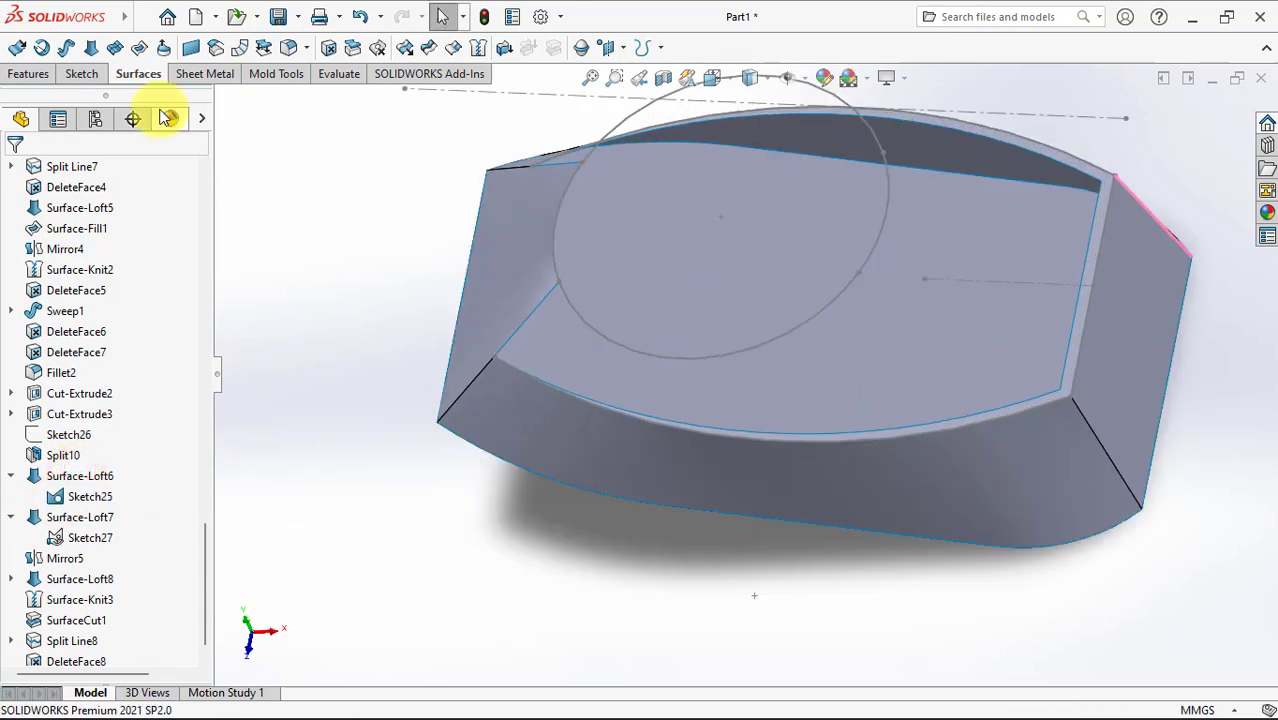
# Step: Start a lofted surface with the front and top rim edges and the circle arc as profiles
pyautogui.click(88, 50)
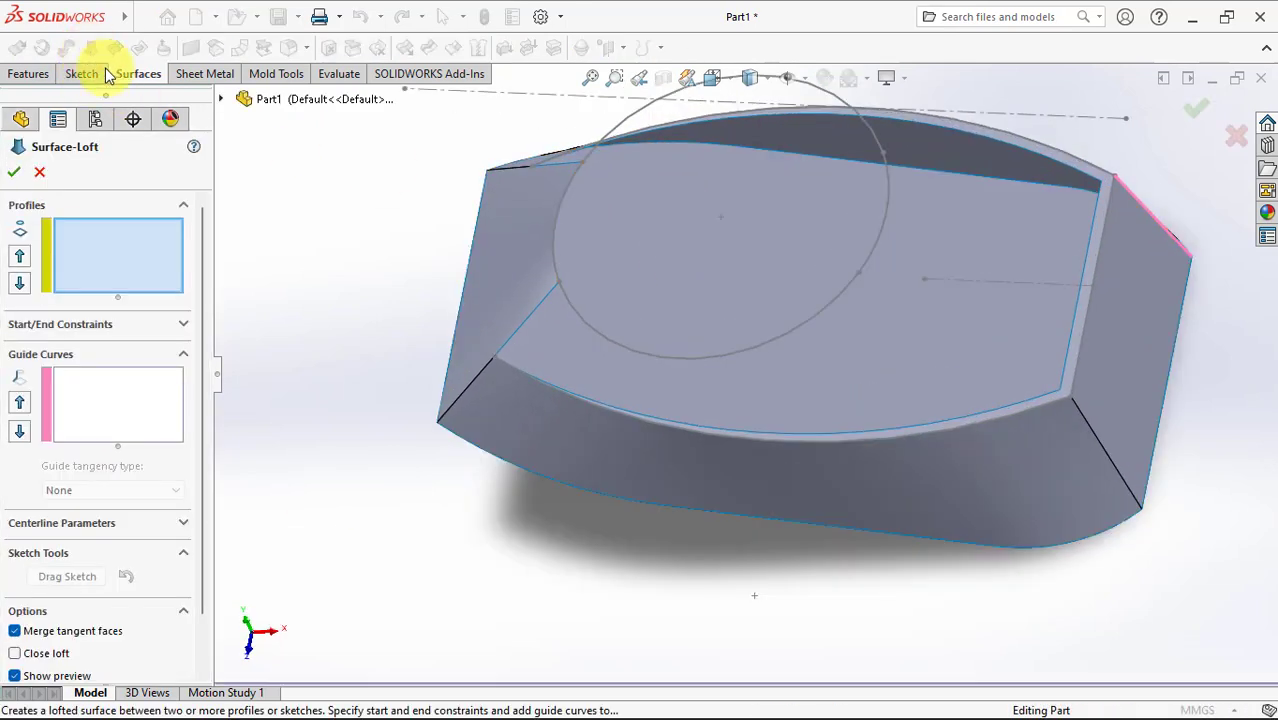
pyautogui.rightClick(132, 266)
pyautogui.click(184, 301)
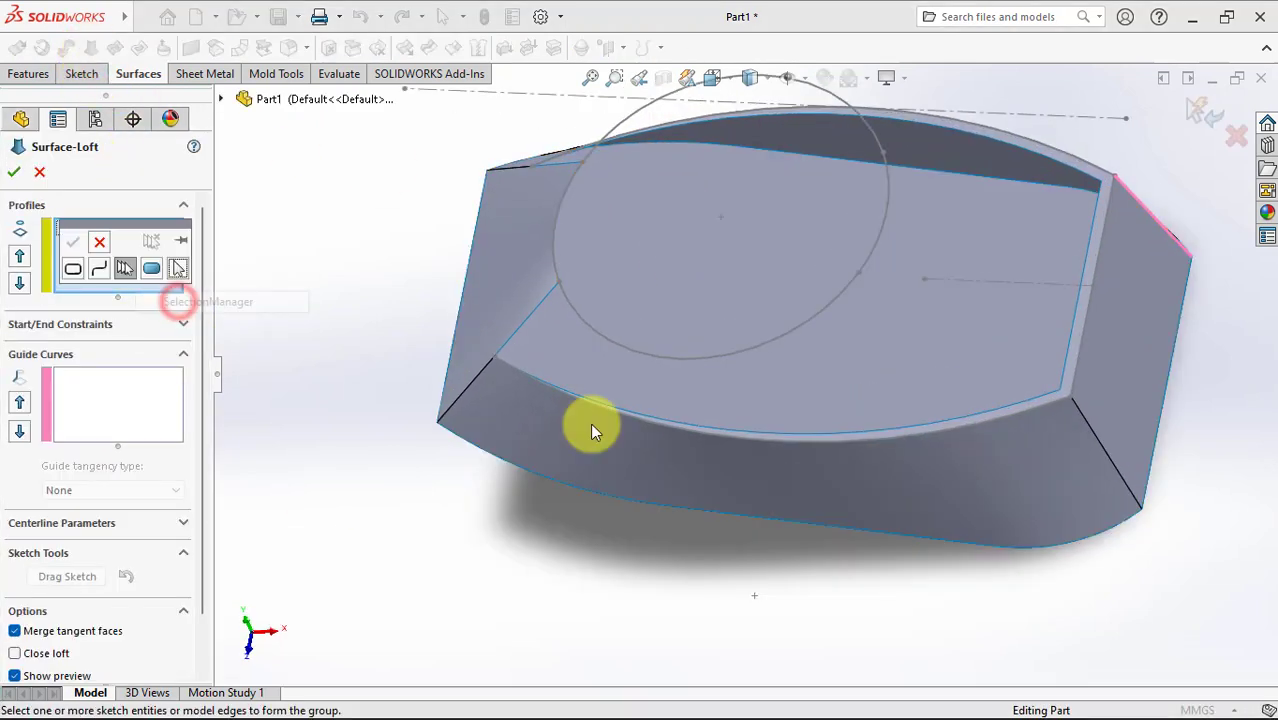
pyautogui.click(792, 433)
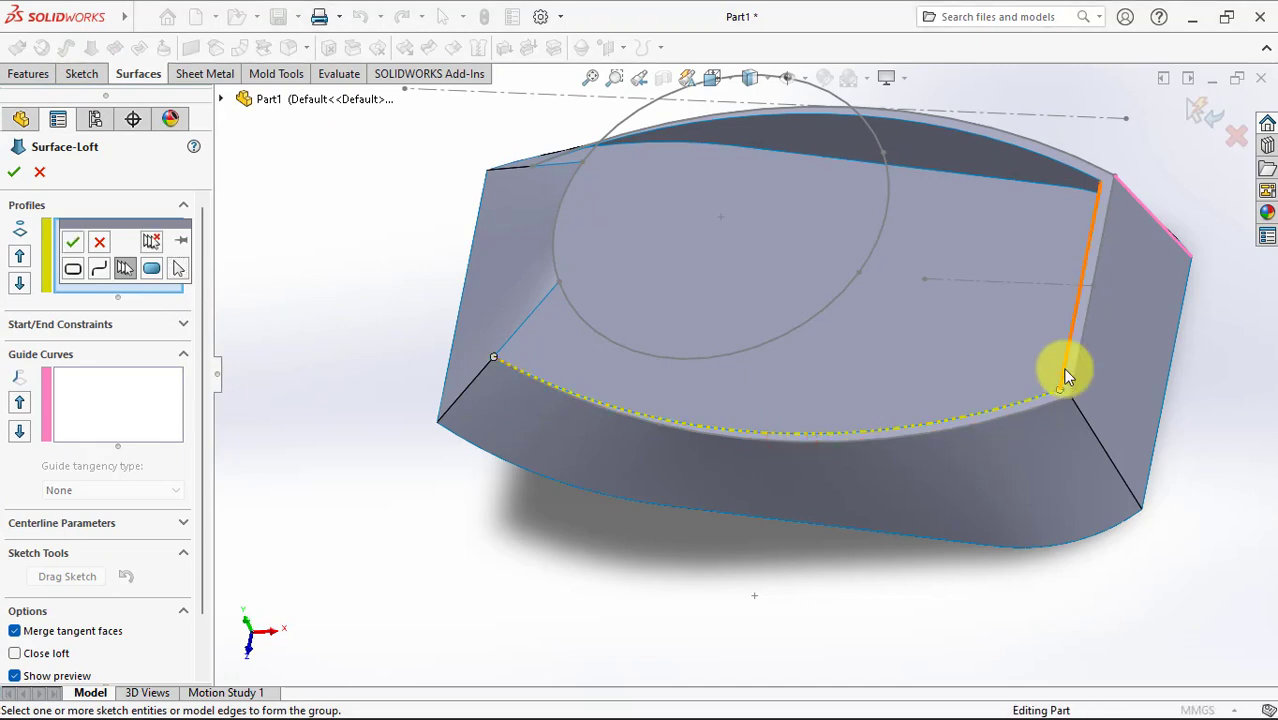
pyautogui.click(1068, 165)
pyautogui.rightClick(1067, 163)
pyautogui.rightClick(295, 245)
pyautogui.click(371, 305)
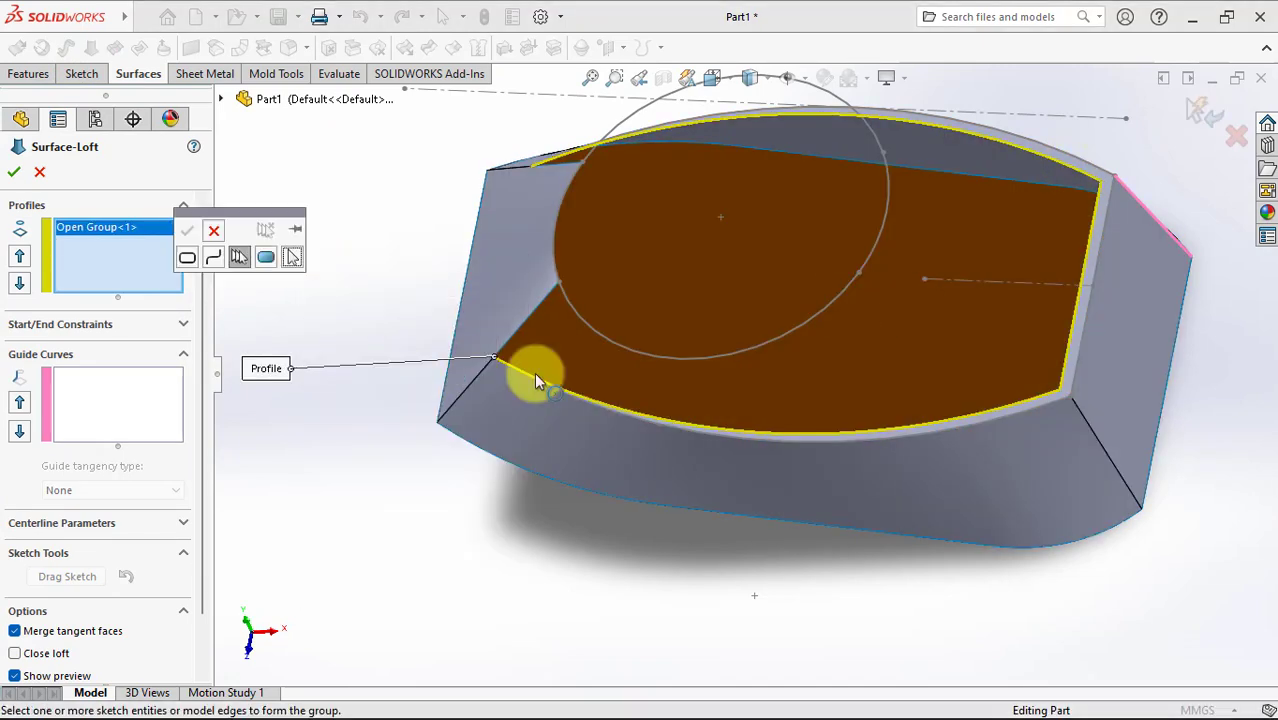
pyautogui.click(646, 352)
pyautogui.click(867, 256)
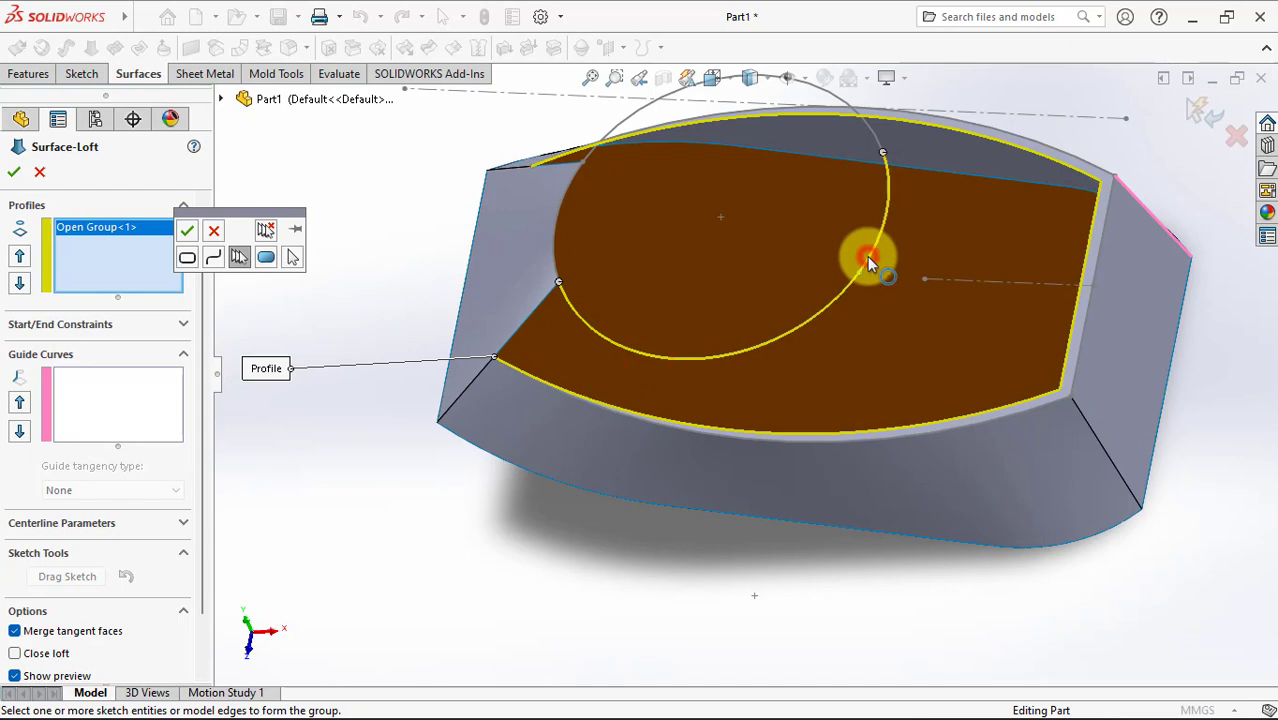
pyautogui.rightClick(872, 148)
# Step: Add the left and right corner edges as guide curves and finish the lofted surface
pyautogui.click(103, 405)
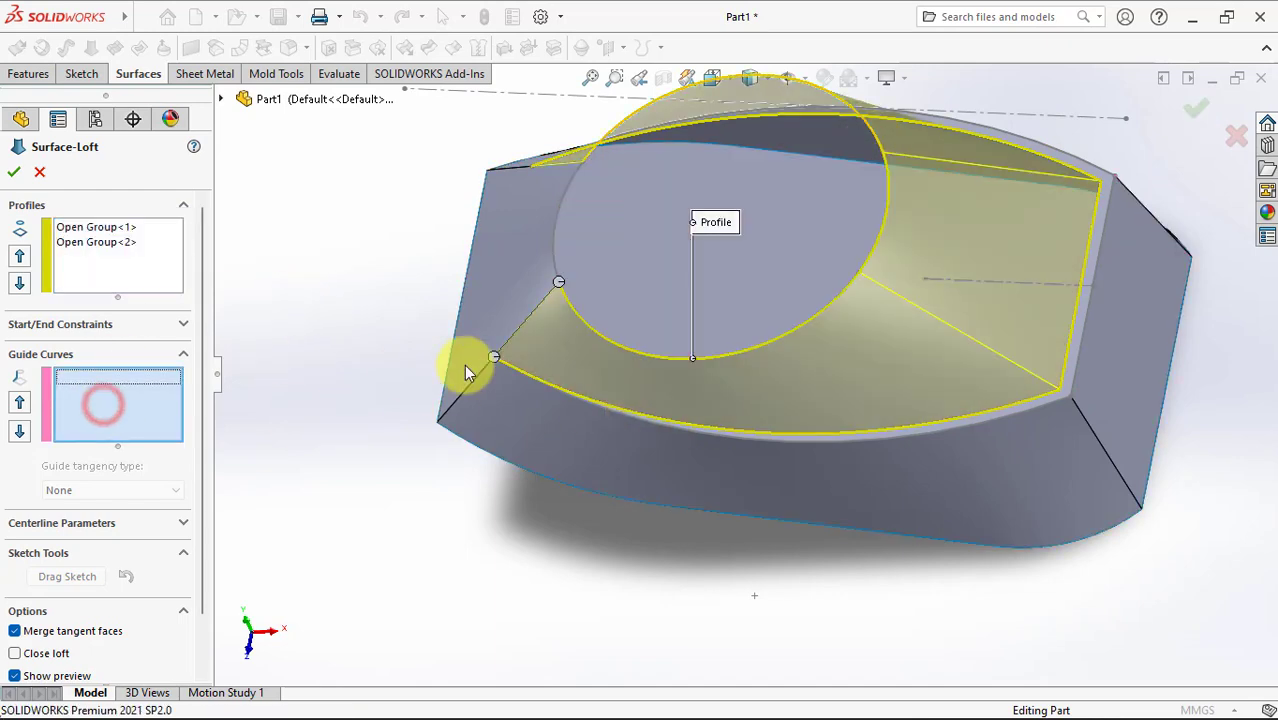
pyautogui.click(519, 336)
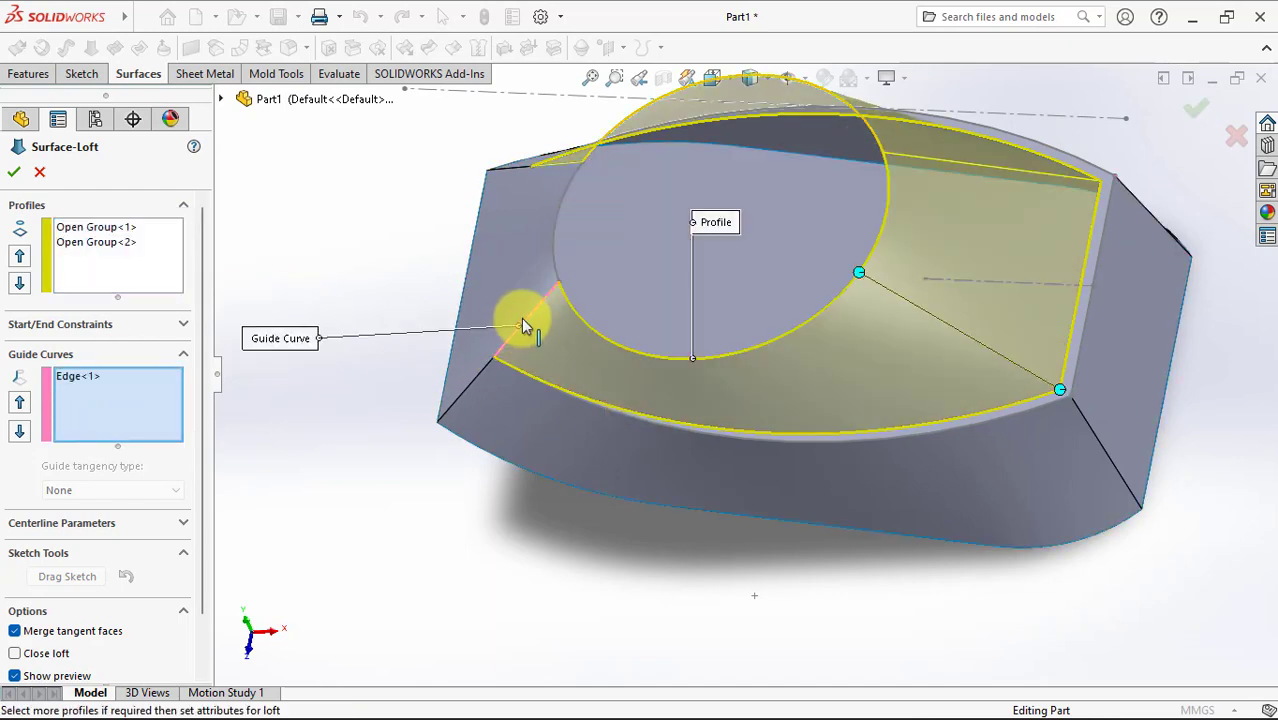
pyautogui.moveTo(522, 322)
pyautogui.mouseDown(button='middle')
pyautogui.moveTo(541, 317)
pyautogui.moveTo(560, 240)
pyautogui.moveTo(528, 223)
pyautogui.mouseUp(button='middle')
pyautogui.click(565, 212)
pyautogui.click(14, 172)
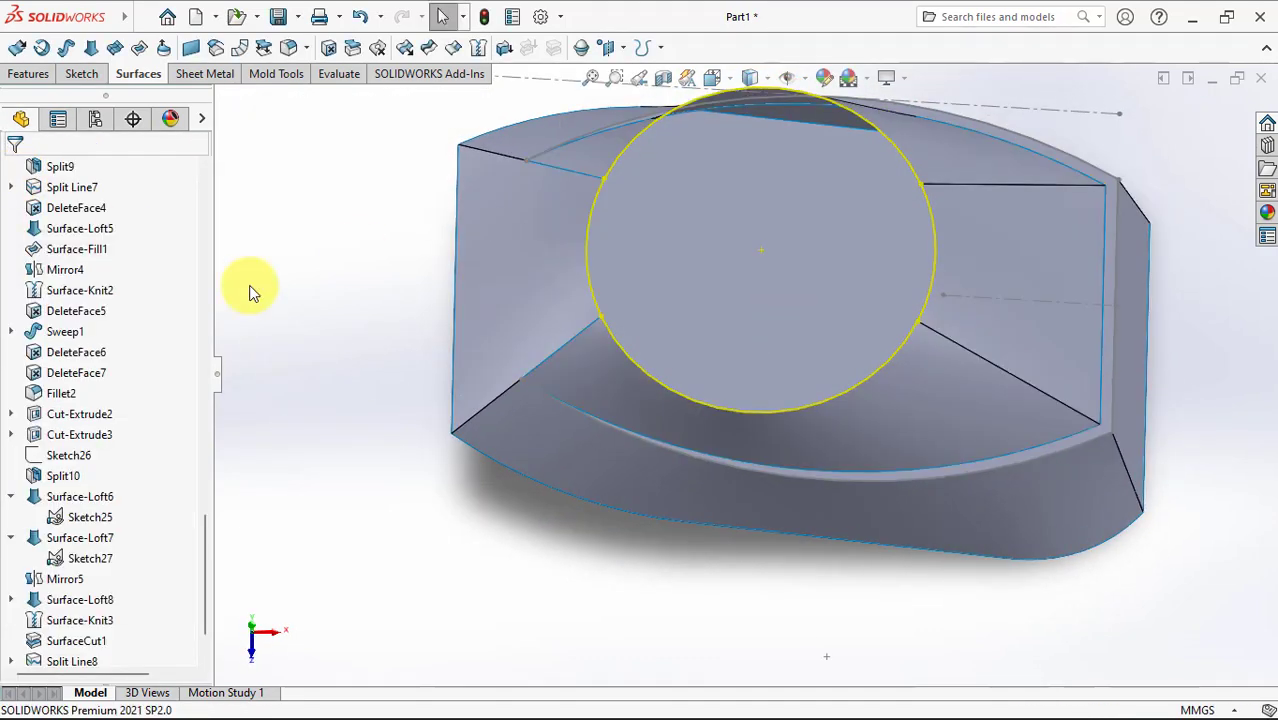
pyautogui.moveTo(354, 331)
pyautogui.mouseDown(button='middle')
pyautogui.moveTo(374, 442)
pyautogui.moveTo(382, 280)
pyautogui.moveTo(265, 185)
pyautogui.mouseUp(button='middle')
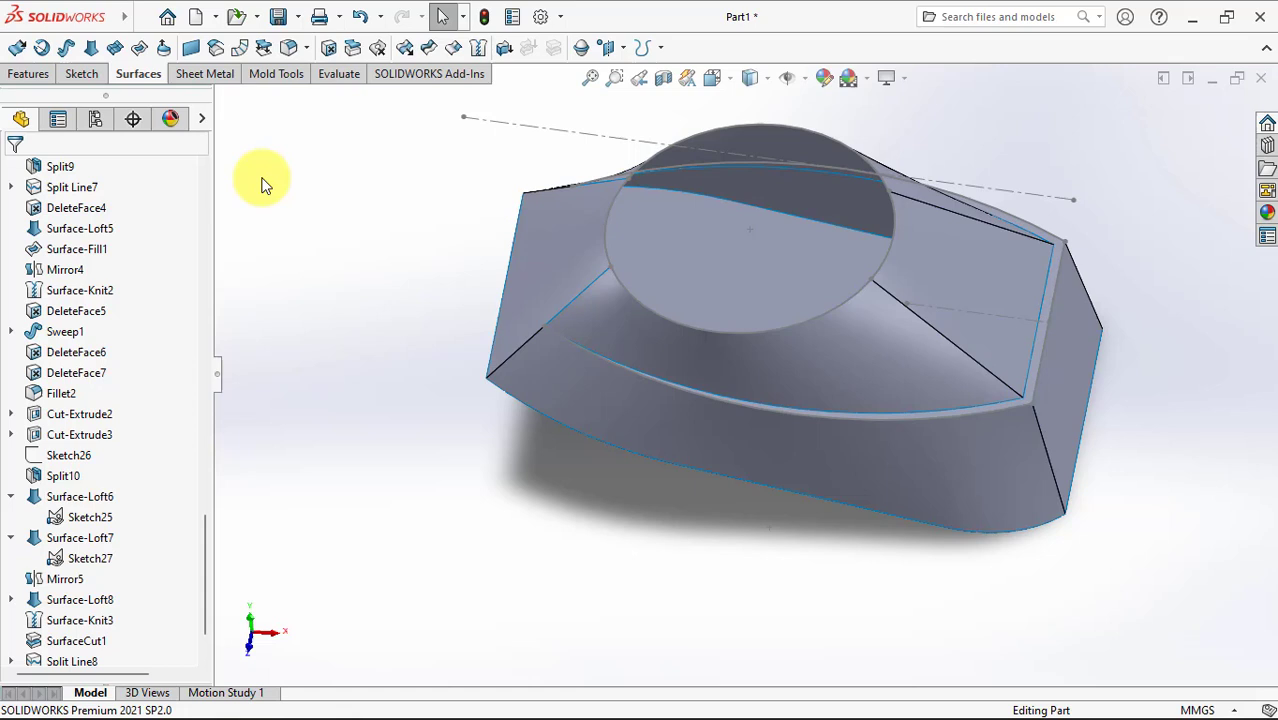
# Step: Cap the circular top with a planar surface from Sketch25 and hide Sketch27
pyautogui.click(191, 47)
pyautogui.click(691, 138)
pyautogui.rightClick(691, 138)
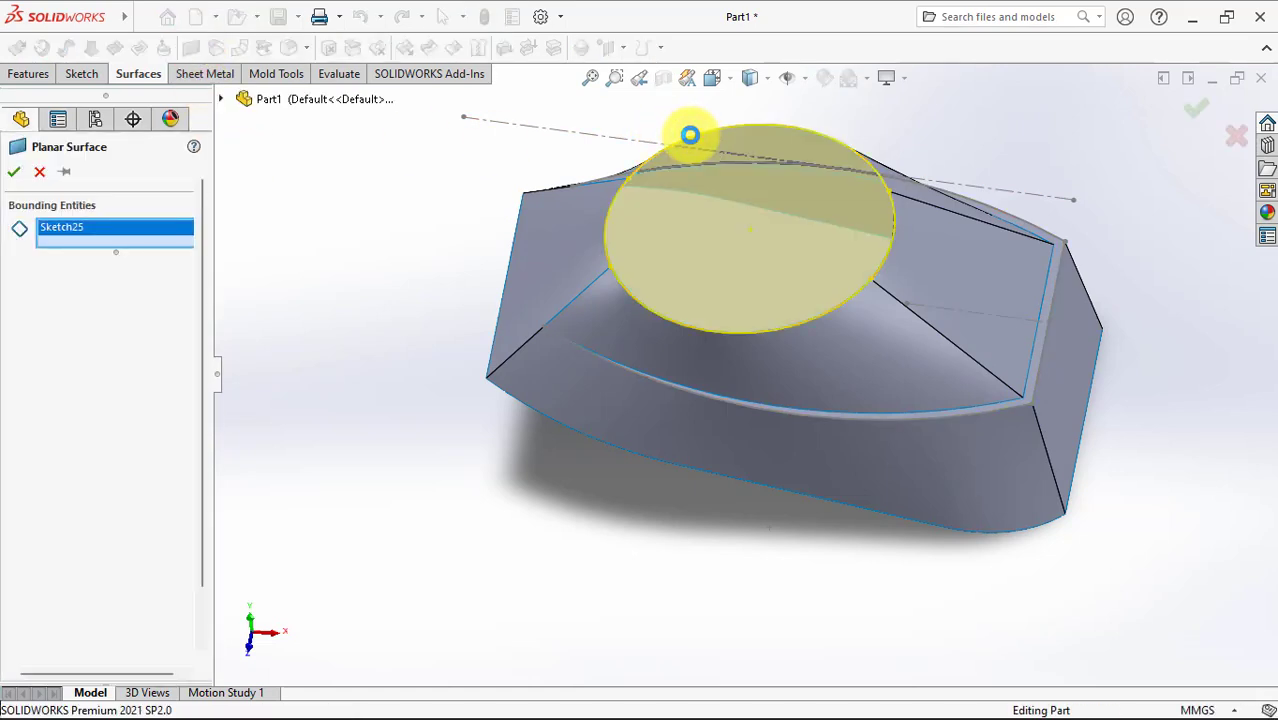
pyautogui.click(540, 128)
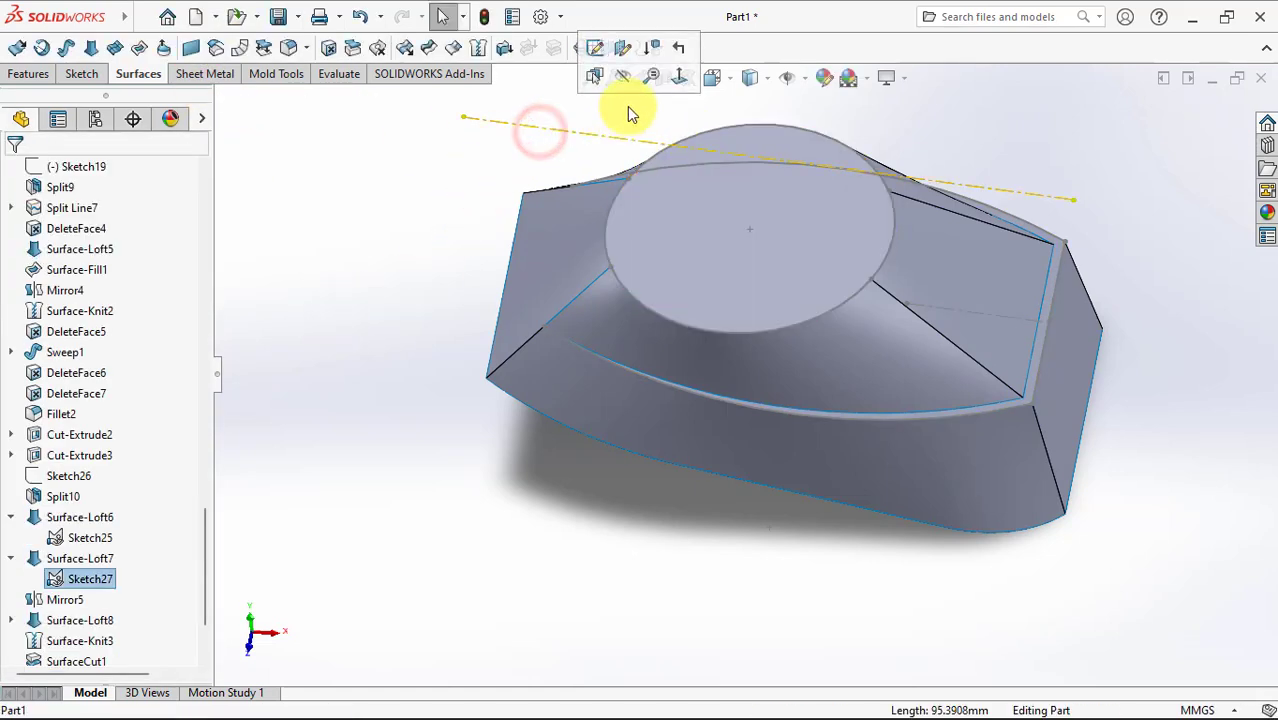
pyautogui.click(614, 86)
pyautogui.moveTo(702, 438); pyautogui.dragTo(894, 122, button='middle')
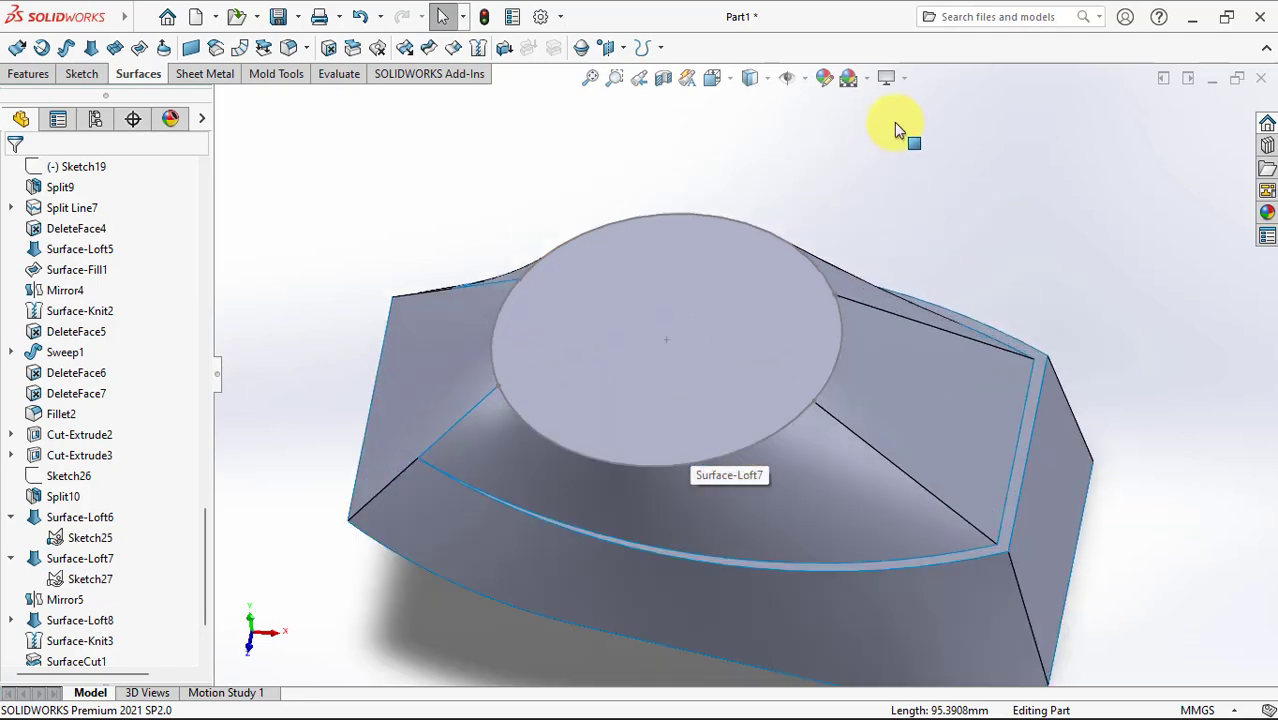
# Step: Knit the cap, Surface-Knit3, the new loft and the bottom face into a solid
pyautogui.click(476, 52)
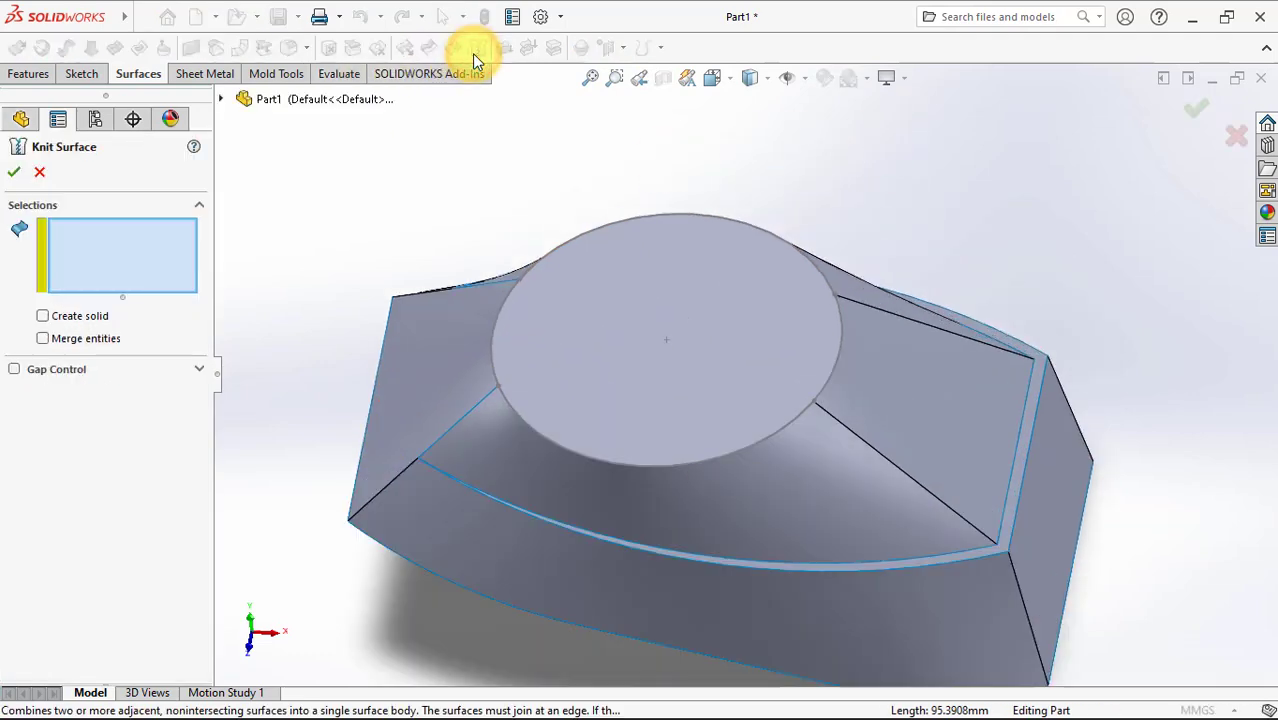
pyautogui.click(577, 350)
pyautogui.click(451, 381)
pyautogui.click(765, 526)
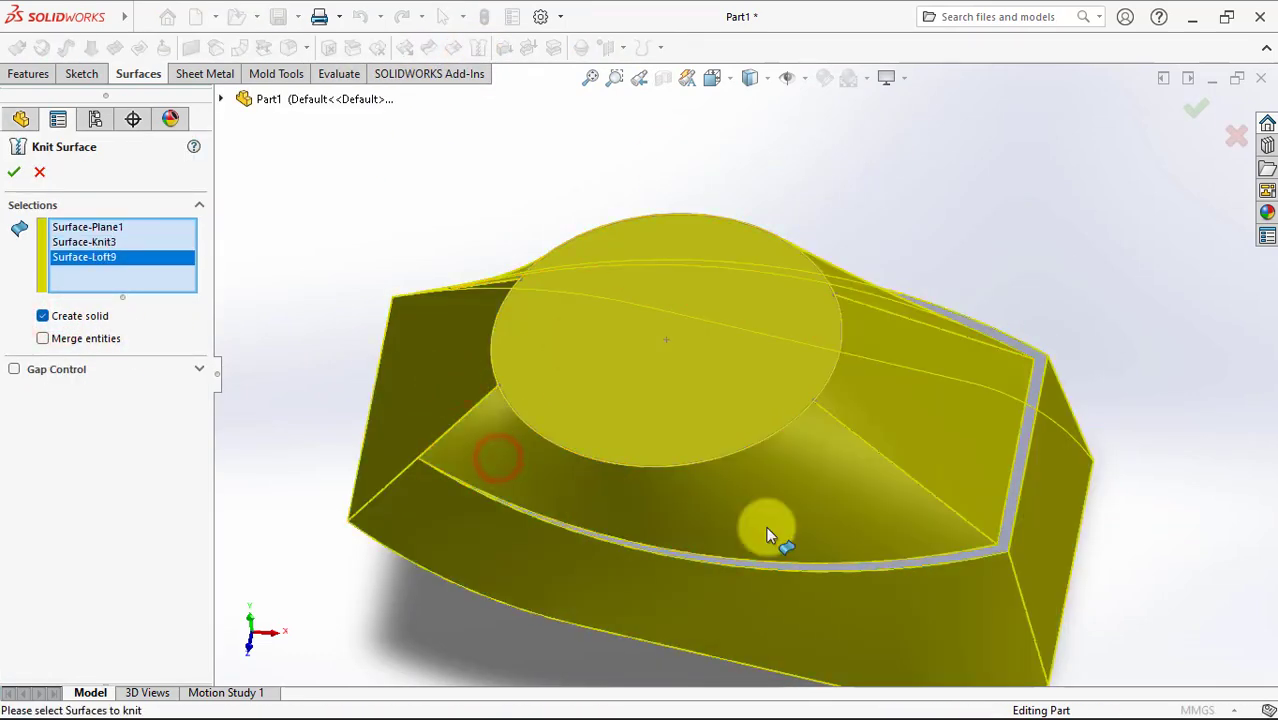
pyautogui.click(870, 564)
pyautogui.moveTo(870, 564)
pyautogui.mouseDown(button='middle')
pyautogui.moveTo(787, 480)
pyautogui.moveTo(707, 448)
pyautogui.mouseUp(button='middle')
pyautogui.click(707, 448)
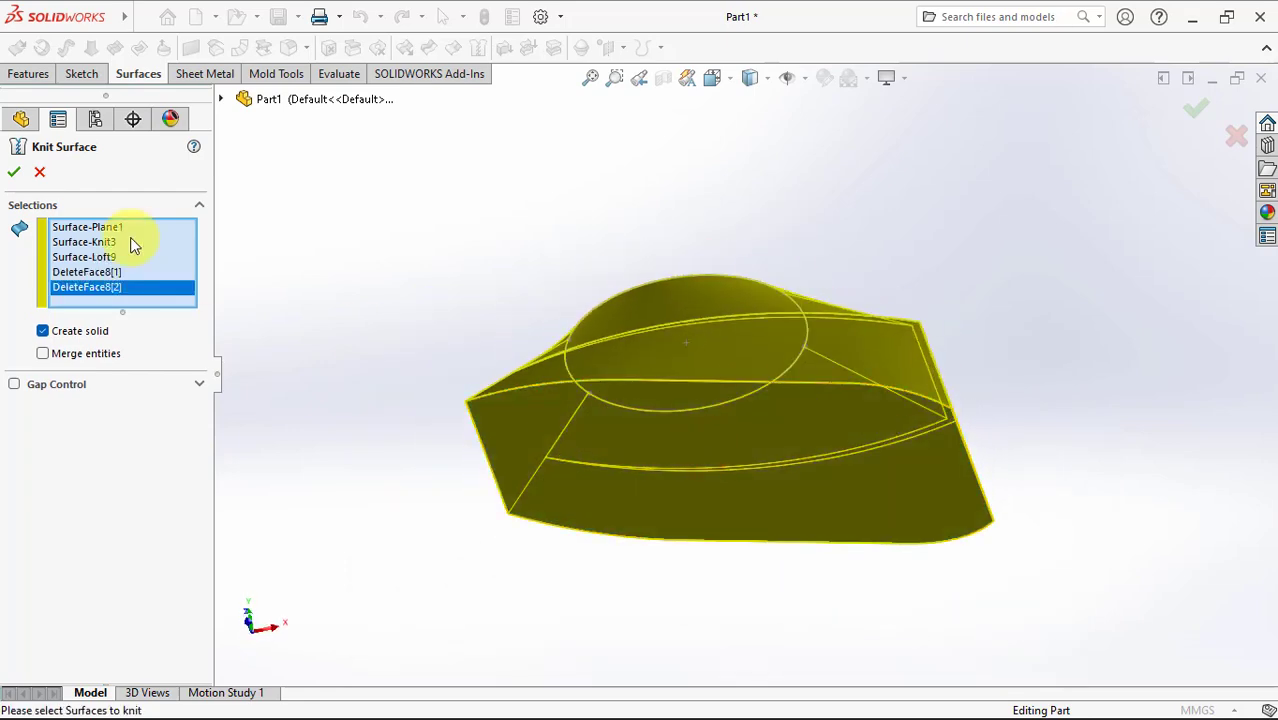
pyautogui.click(12, 177)
pyautogui.moveTo(342, 274)
pyautogui.mouseDown(button='middle')
pyautogui.moveTo(442, 459)
pyautogui.moveTo(742, 415)
pyautogui.mouseUp(button='middle')
pyautogui.click(742, 415)
# Step: Show the Cut-Extrude3 body and start a sketch on the flat circular top face
pyautogui.click(844, 243)
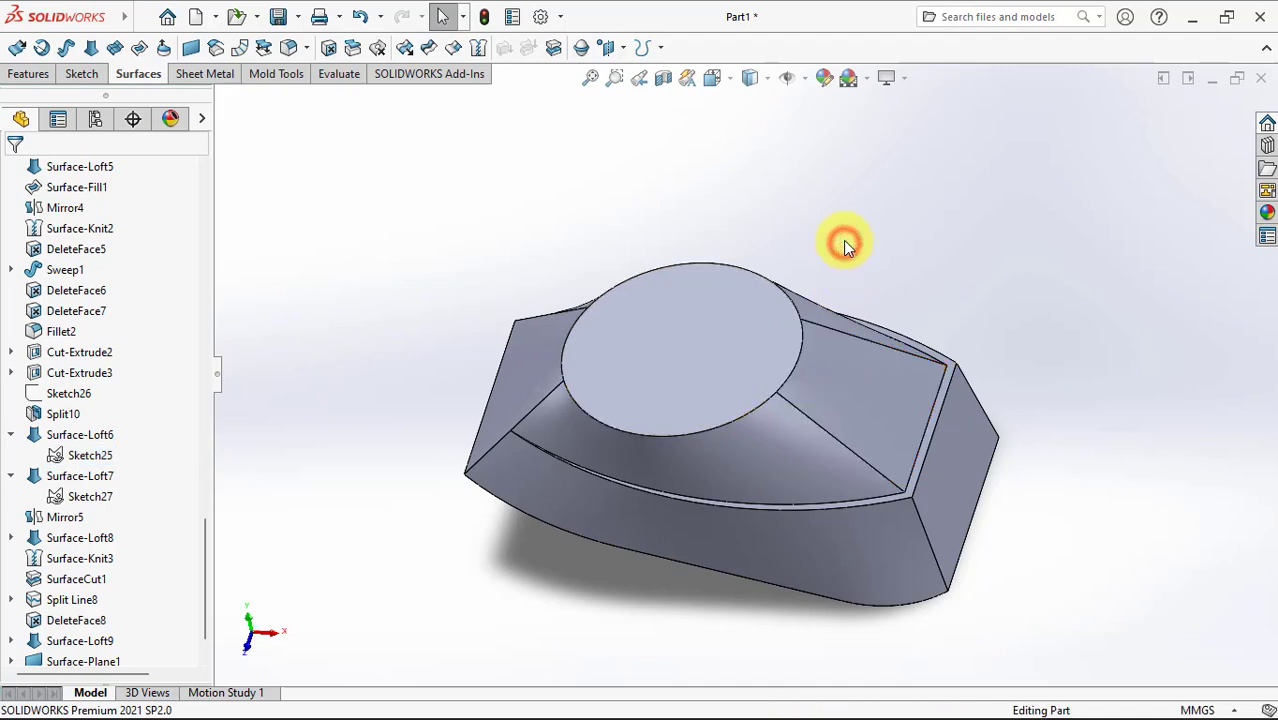
pyautogui.moveTo(207, 568); pyautogui.dragTo(207, 218)
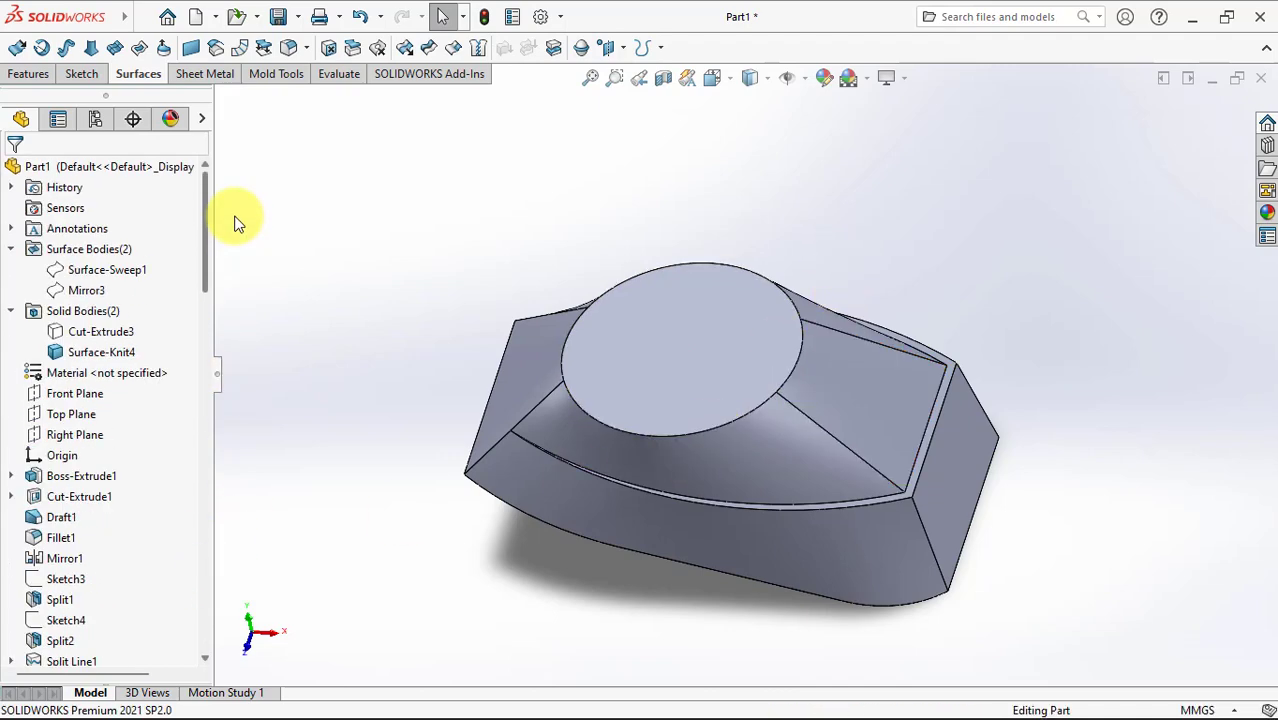
pyautogui.click(110, 331)
pyautogui.click(318, 305)
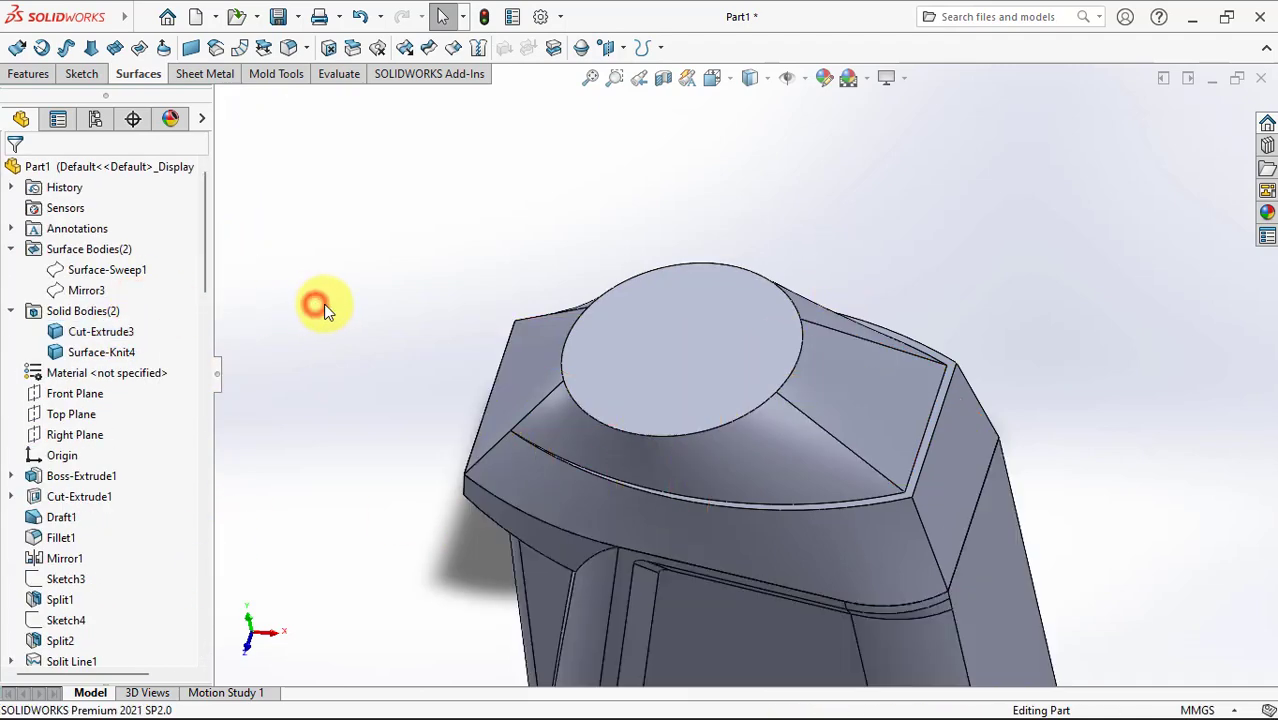
pyautogui.click(623, 330)
pyautogui.click(707, 274)
# Step: Draw a Ø38 mm circle centred on the origin and begin an Extruded Boss/Base
pyautogui.click(207, 48)
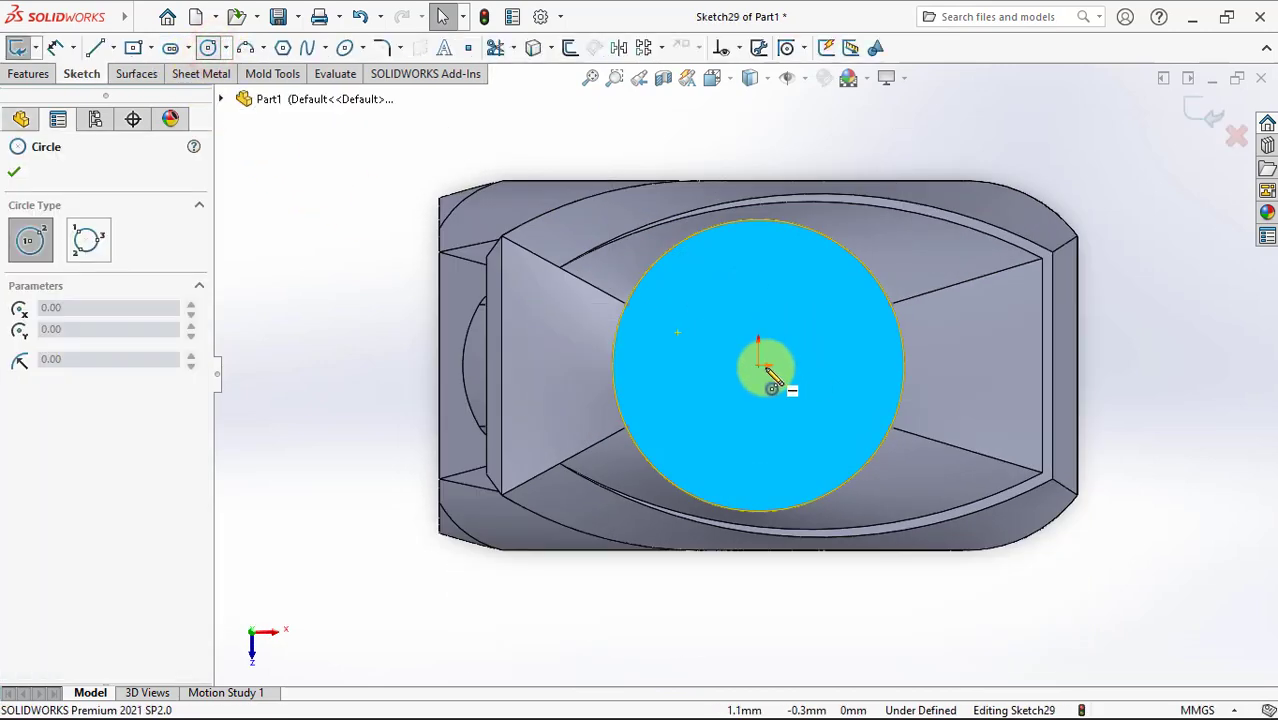
pyautogui.click(762, 366)
pyautogui.click(785, 251)
pyautogui.click(55, 47)
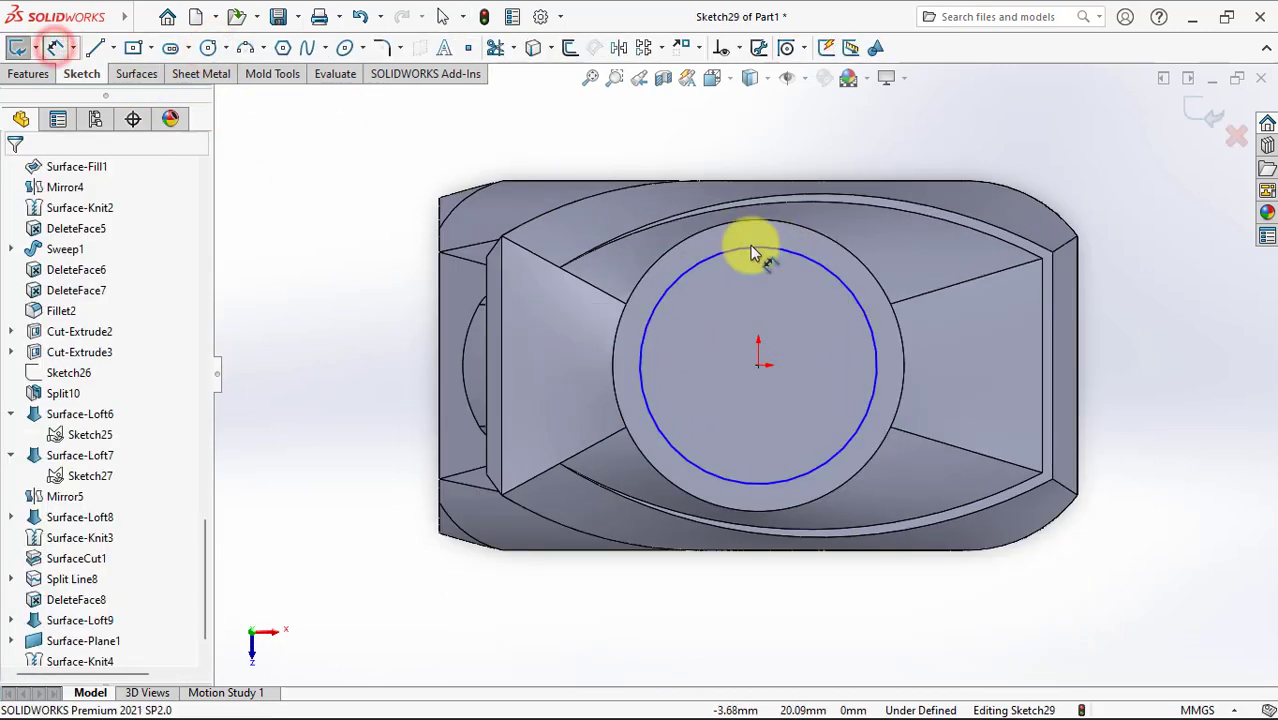
pyautogui.click(776, 250)
pyautogui.click(757, 143)
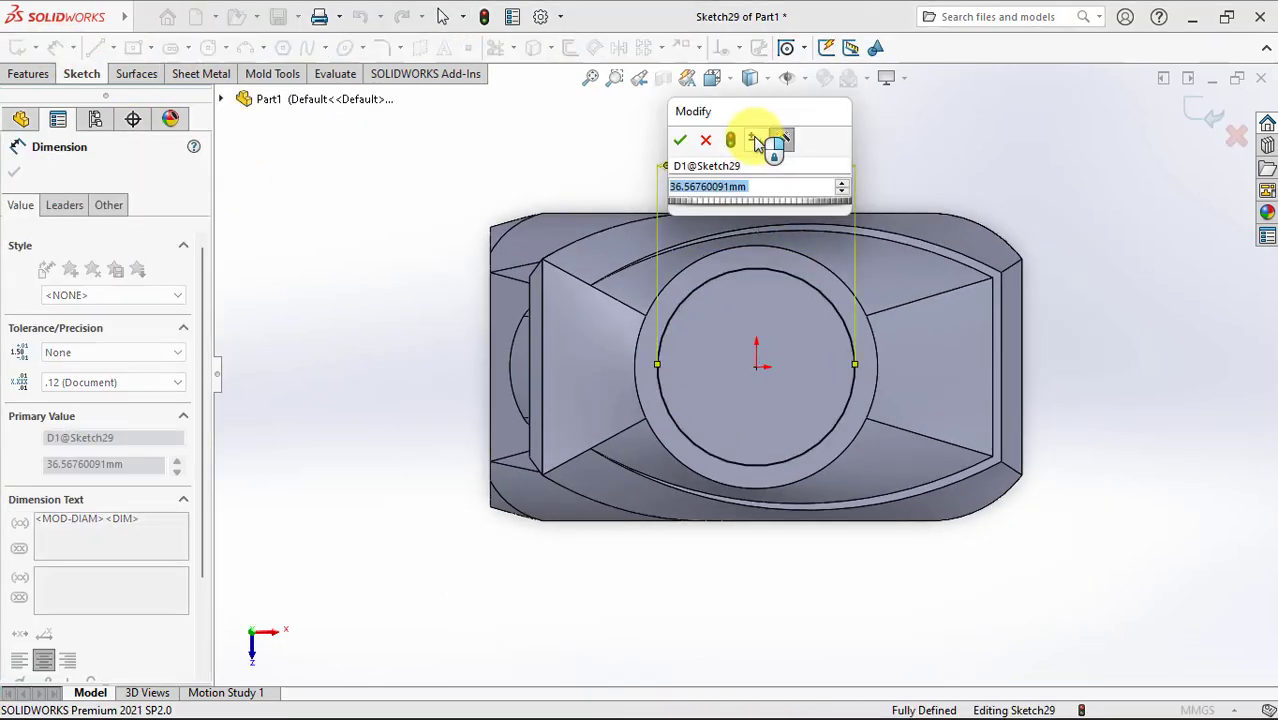
pyautogui.write('38')
pyautogui.click(680, 140)
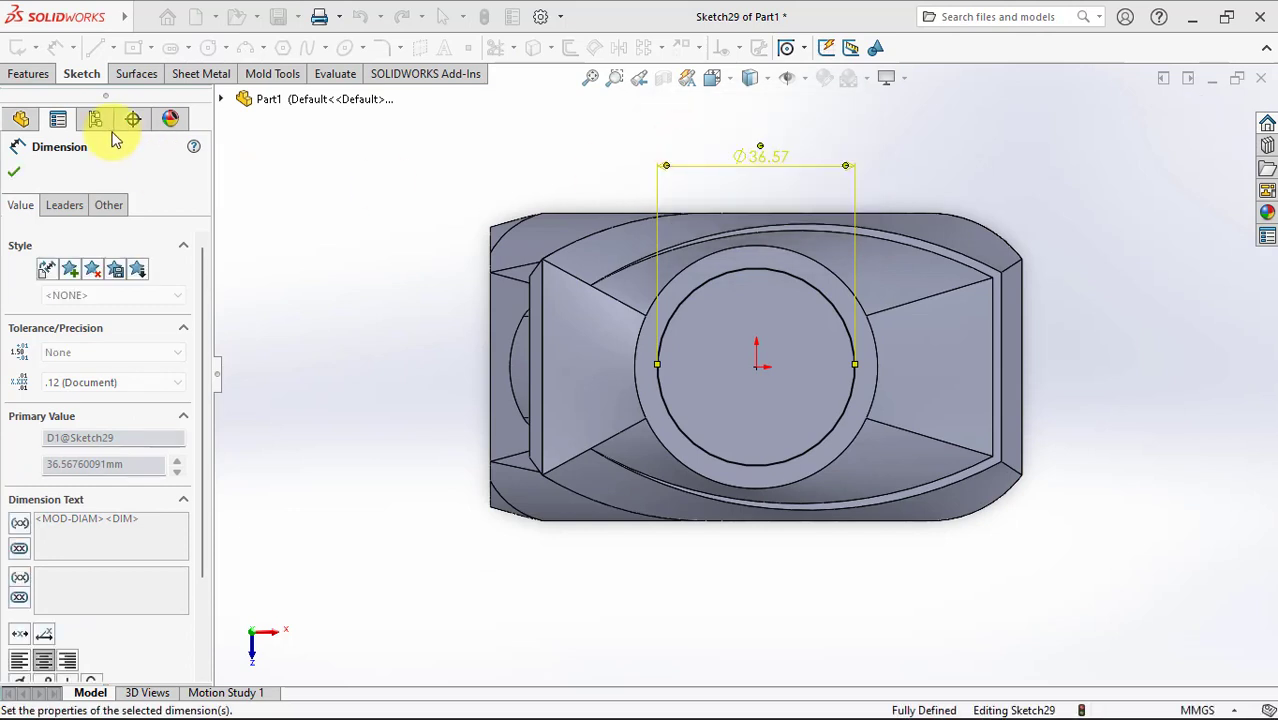
pyautogui.click(22, 122)
pyautogui.click(28, 73)
pyautogui.click(15, 48)
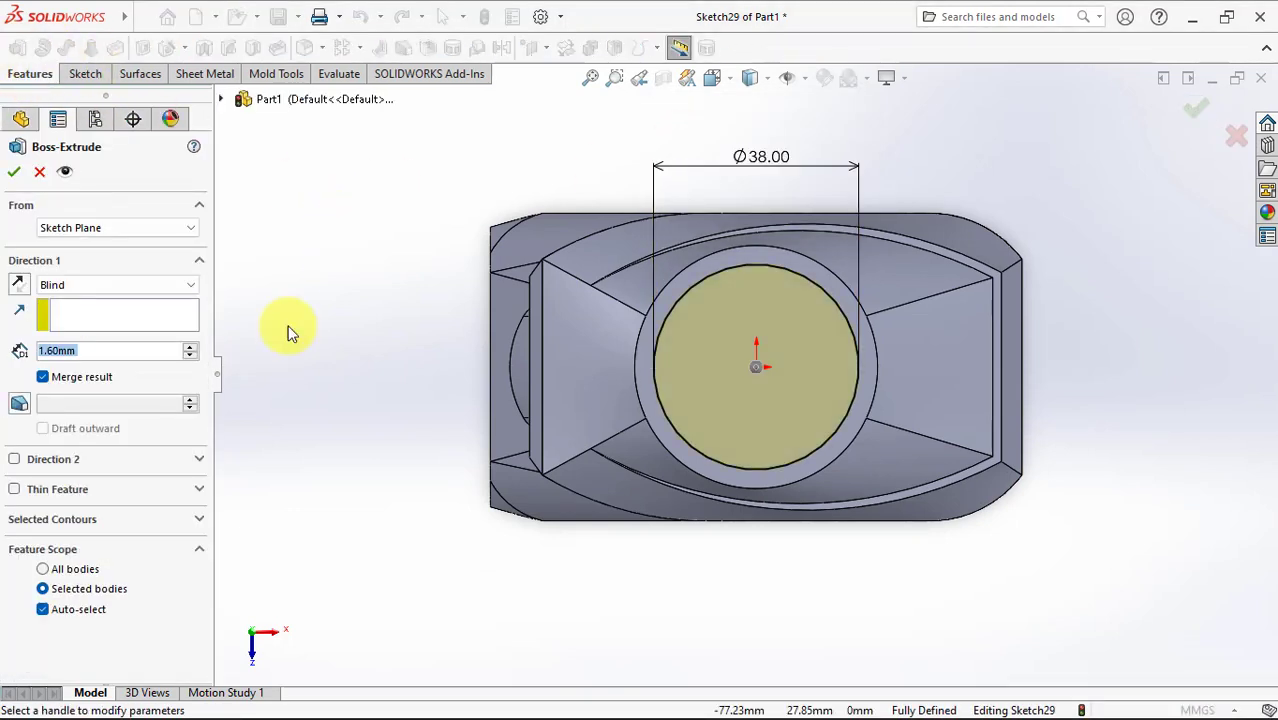
# Step: Extrude the Ø38 circle 22 mm into a neck, merging with Cut-Extrude3 and Surface-Knit4
pyautogui.write('22')
pyautogui.moveTo(214, 362)
pyautogui.mouseDown(button='middle')
pyautogui.moveTo(365, 342)
pyautogui.moveTo(468, 392)
pyautogui.moveTo(432, 388)
pyautogui.mouseUp(button='middle')
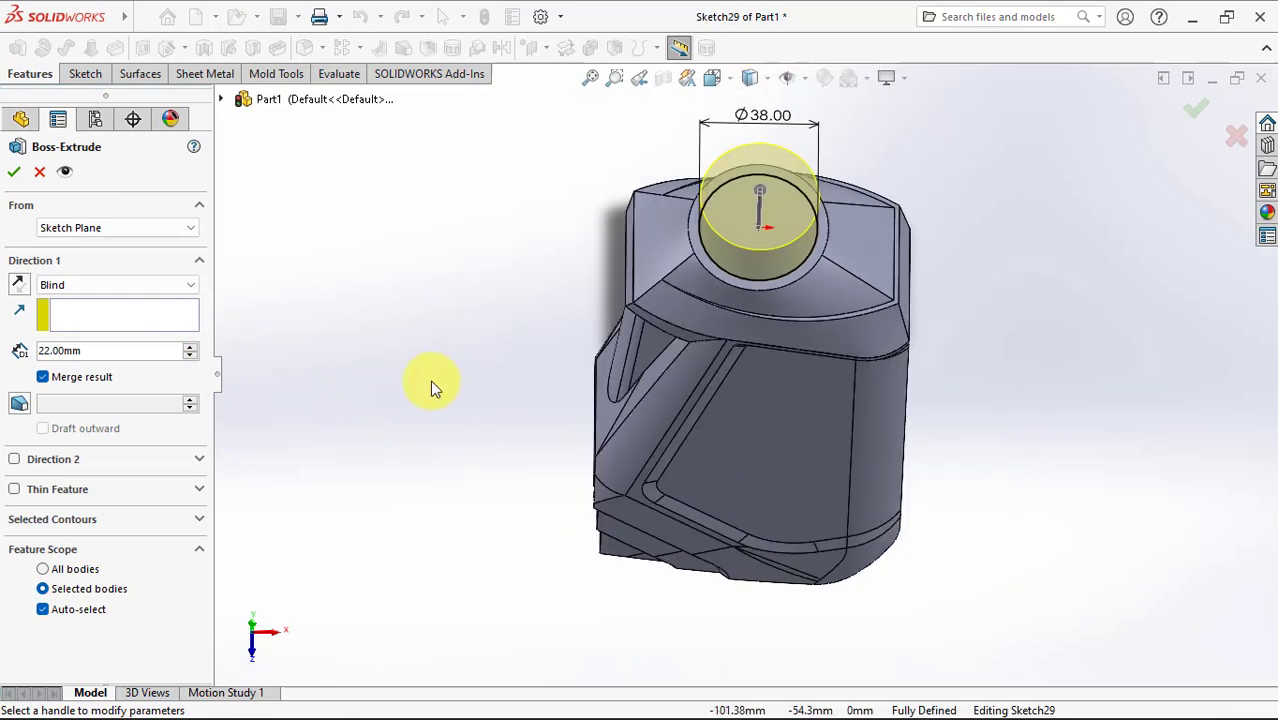
pyautogui.click(44, 610)
pyautogui.click(802, 327)
pyautogui.click(887, 289)
pyautogui.click(1198, 108)
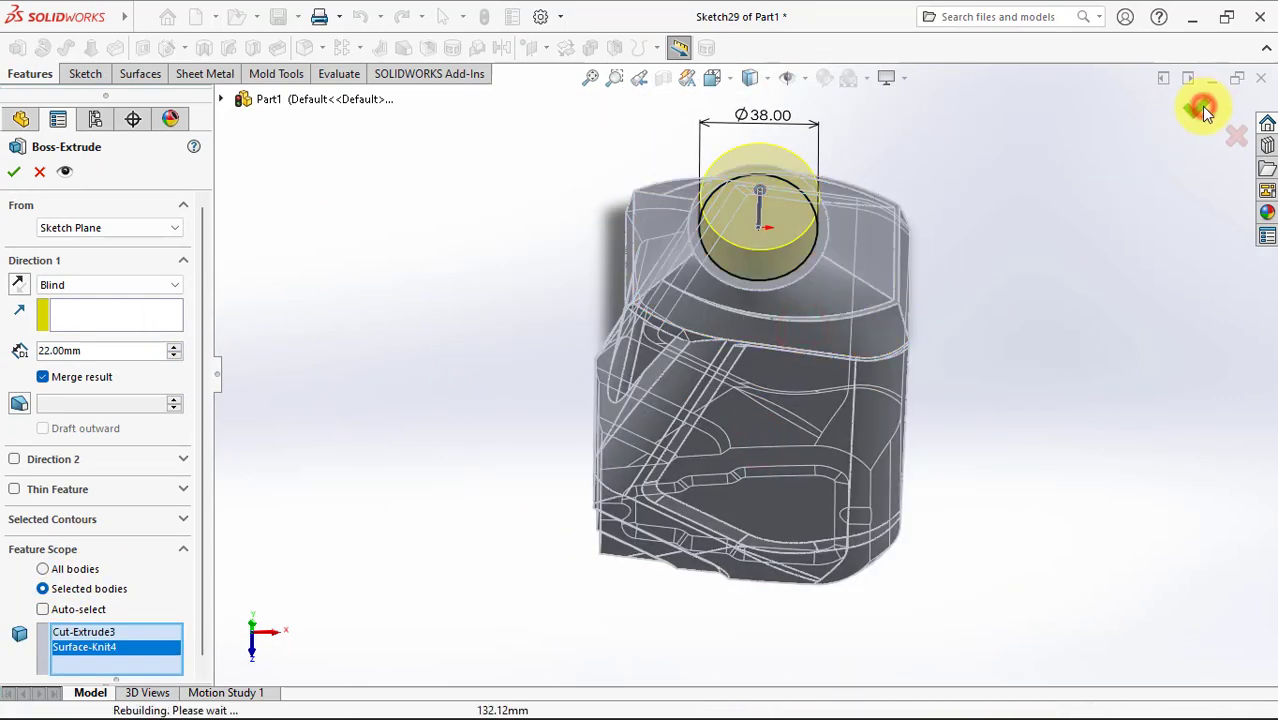
pyautogui.moveTo(1040, 265)
pyautogui.mouseDown(button='middle')
pyautogui.moveTo(990, 262)
pyautogui.moveTo(1007, 154)
pyautogui.moveTo(1086, 158)
pyautogui.mouseUp(button='middle')
pyautogui.moveTo(1041, 262)
pyautogui.mouseDown(button='middle')
pyautogui.moveTo(744, 367)
pyautogui.moveTo(984, 309)
pyautogui.moveTo(947, 320)
pyautogui.mouseUp(button='middle')
pyautogui.scroll(-5, 796, 242)
pyautogui.moveTo(796, 242); pyautogui.dragTo(805, 319, button='middle')
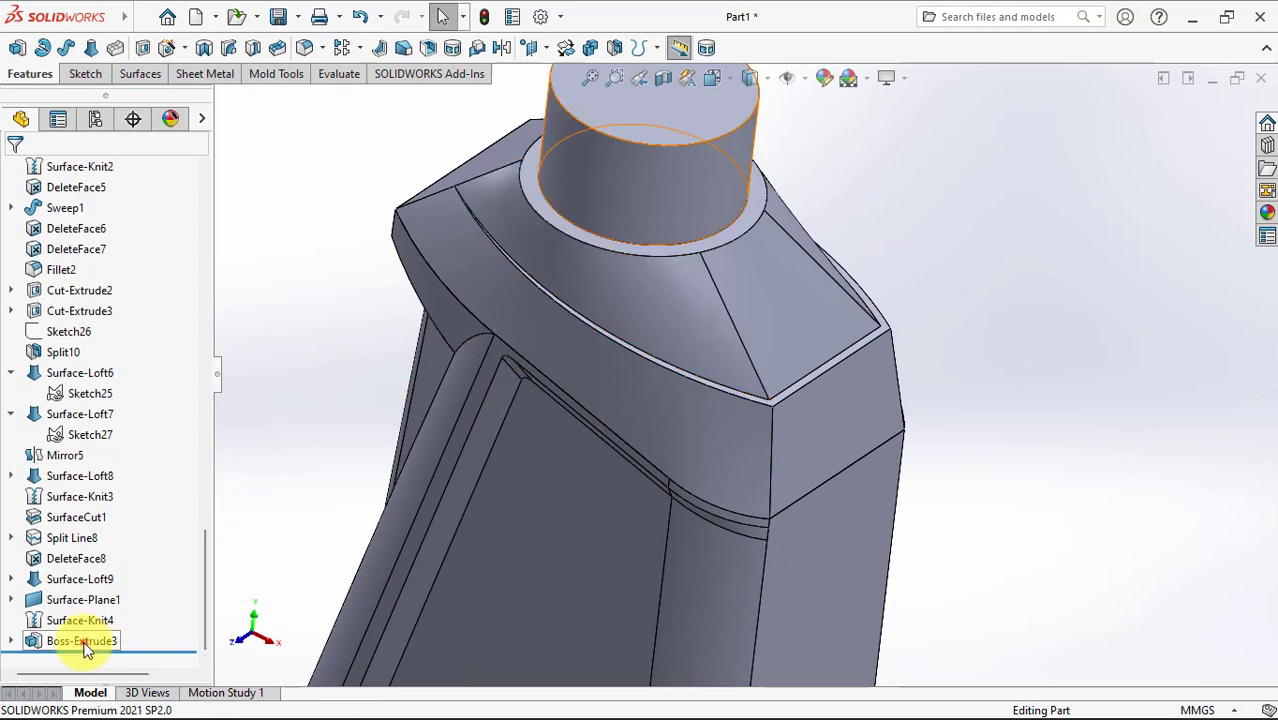
# Step: Edit Boss-Extrude3 to remove Cut-Extrude3 from its feature scope bodies
pyautogui.click(75, 641)
pyautogui.click(100, 586)
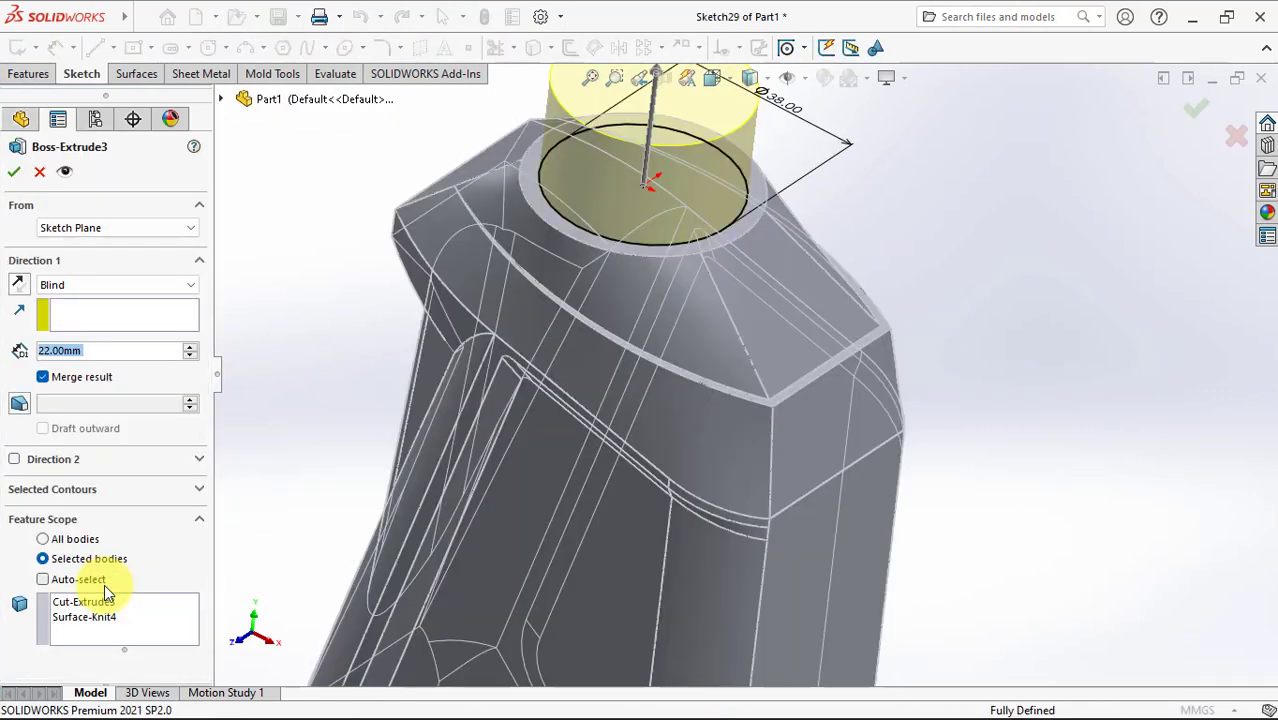
pyautogui.click(110, 628)
pyautogui.click(588, 573)
pyautogui.click(14, 171)
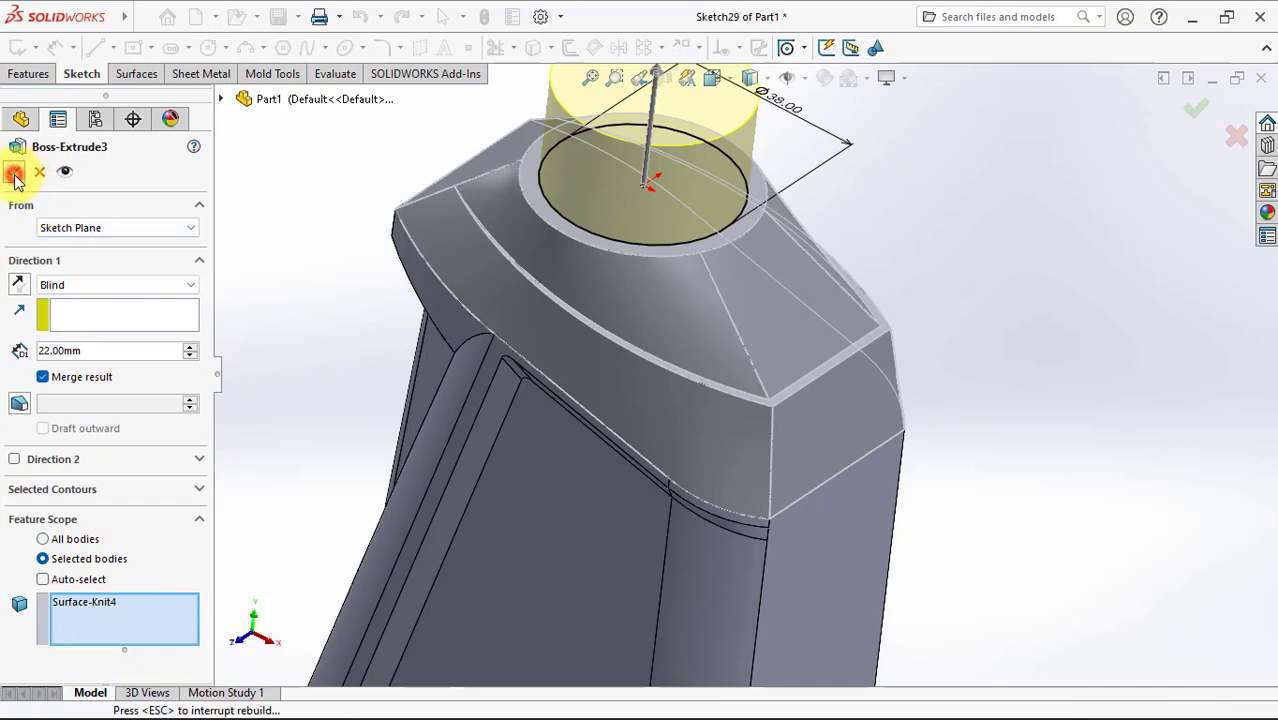
pyautogui.click(318, 300)
# Step: Hide the lofted body and fillet the two front vertical corner edges at 3 mm
pyautogui.click(548, 505)
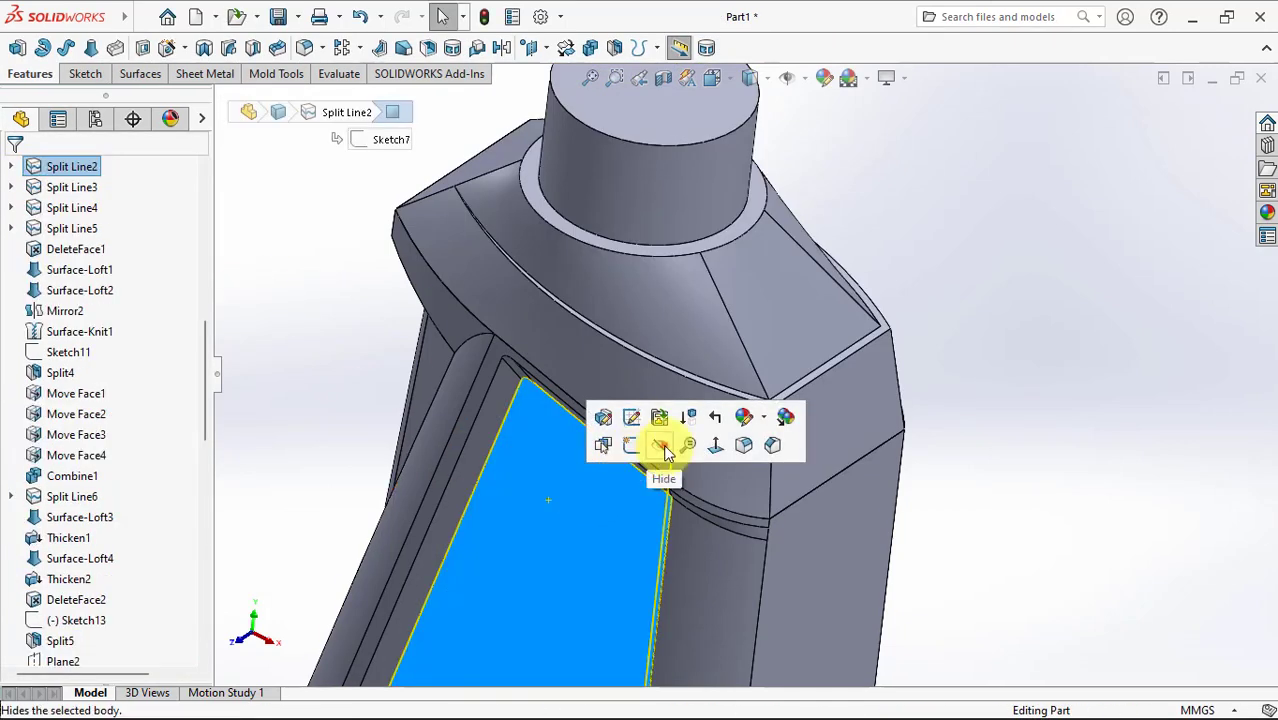
pyautogui.click(662, 444)
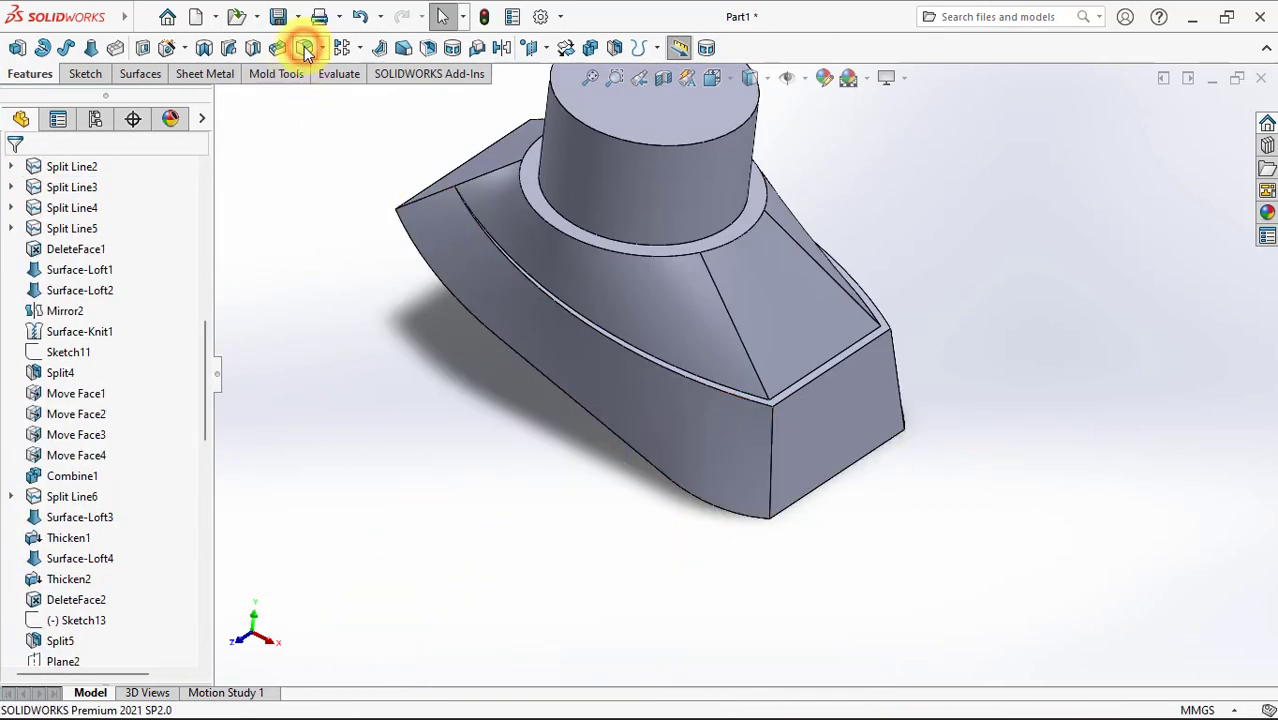
pyautogui.click(305, 50)
pyautogui.click(134, 523)
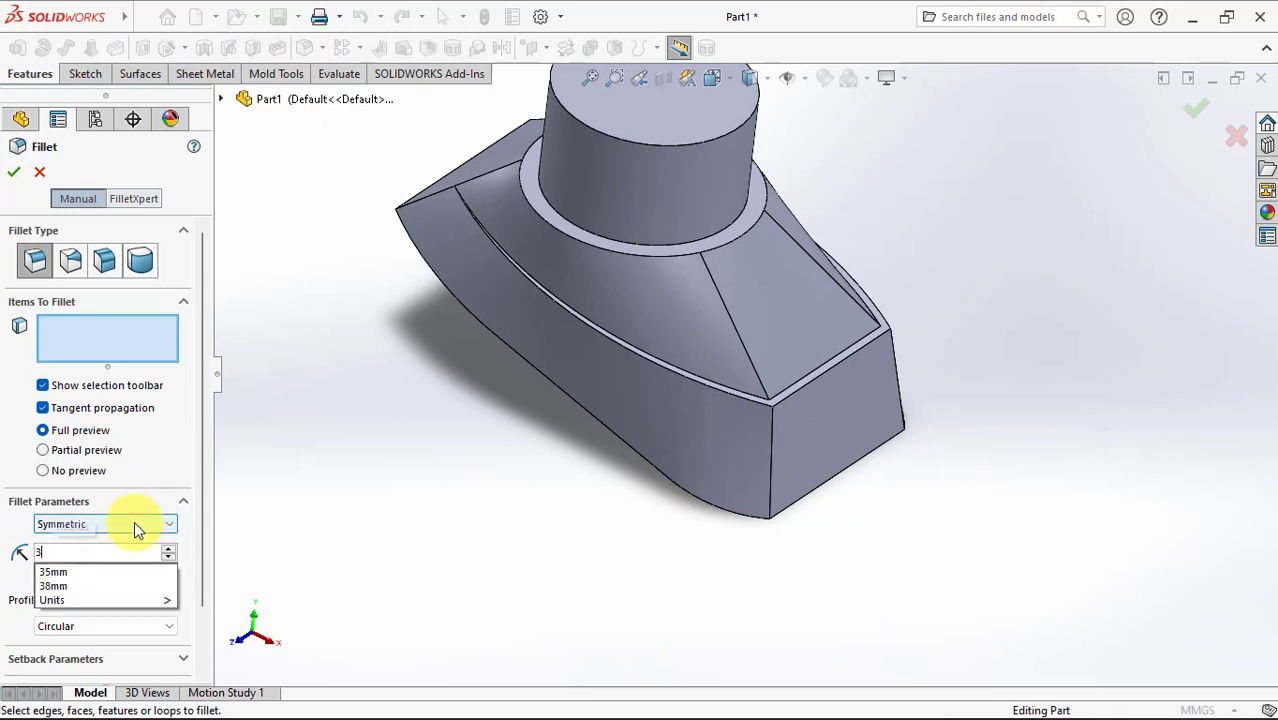
pyautogui.click(137, 527)
pyautogui.click(768, 505)
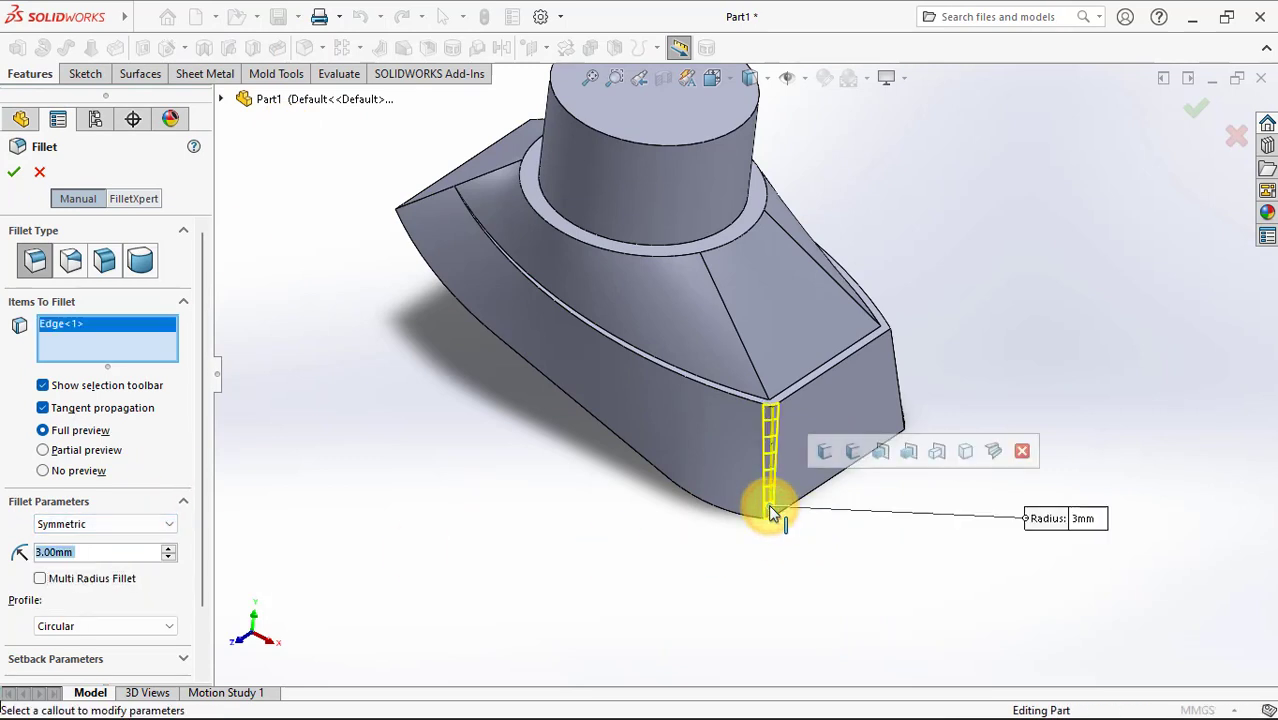
pyautogui.click(896, 377)
pyautogui.rightClick(896, 375)
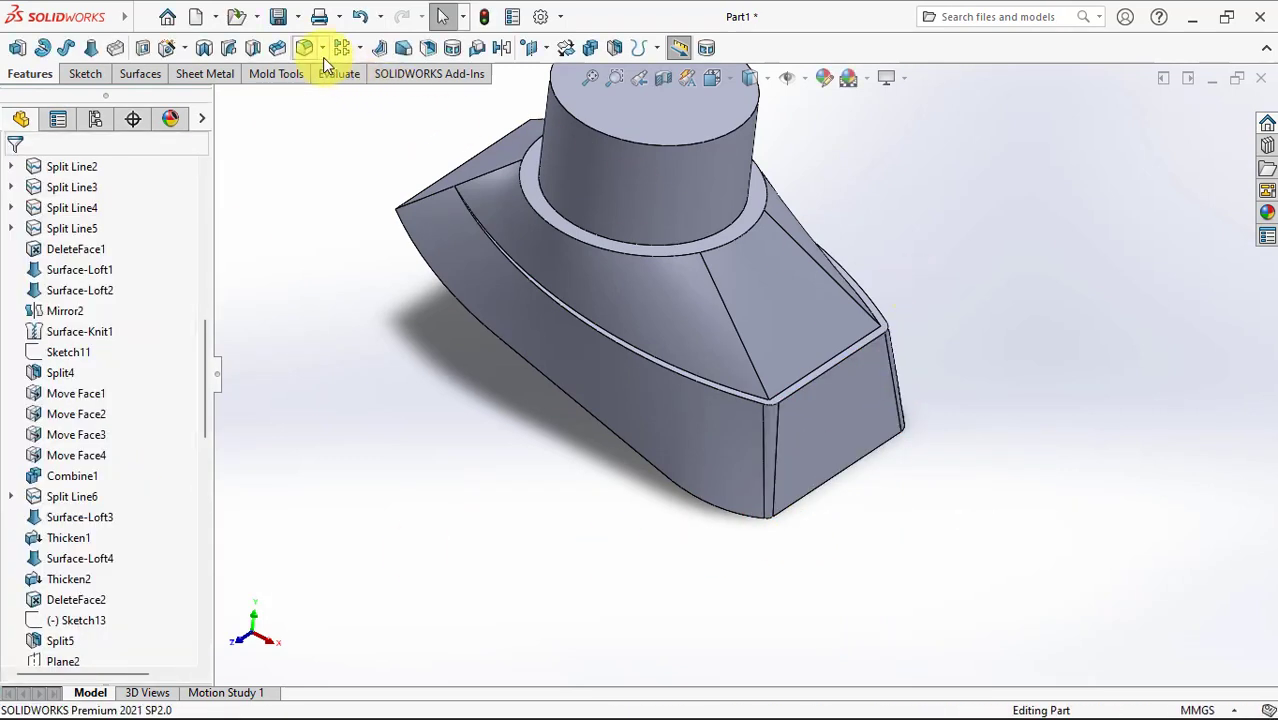
# Step: Fillet the two sloped shoulder edges at 5 mm
pyautogui.click(305, 50)
pyautogui.click(130, 523)
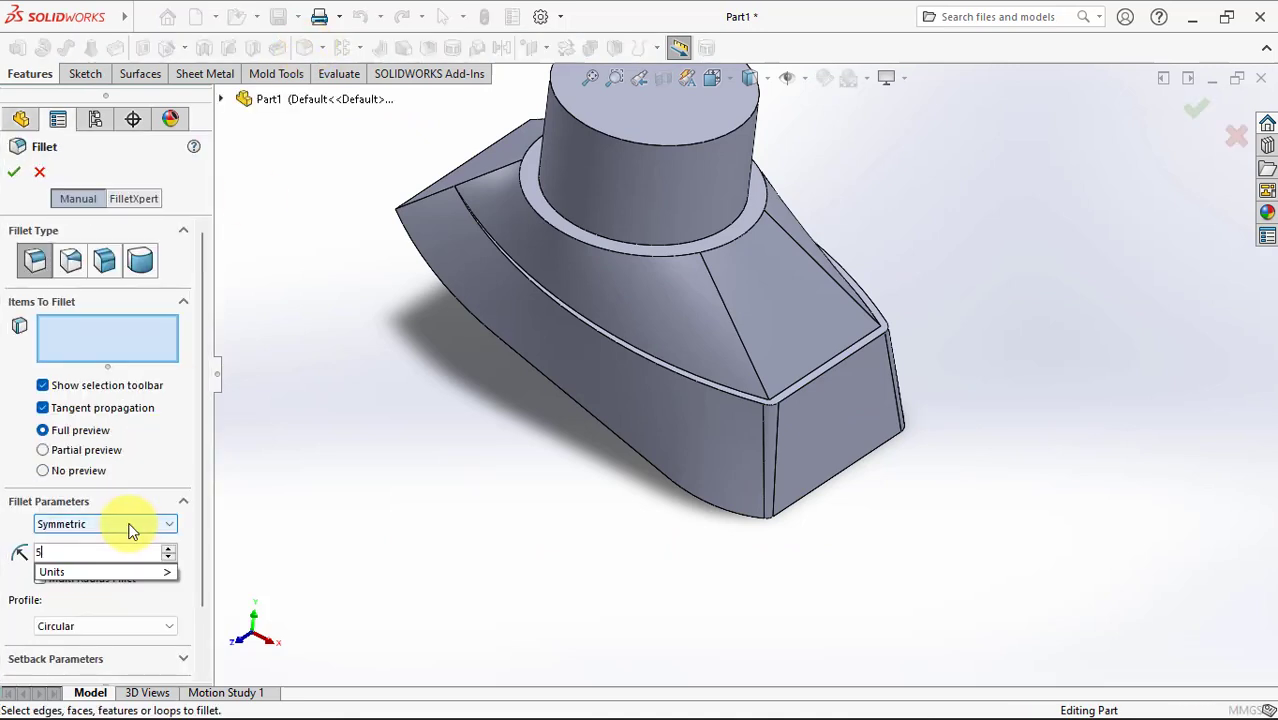
pyautogui.click(137, 527)
pyautogui.click(766, 382)
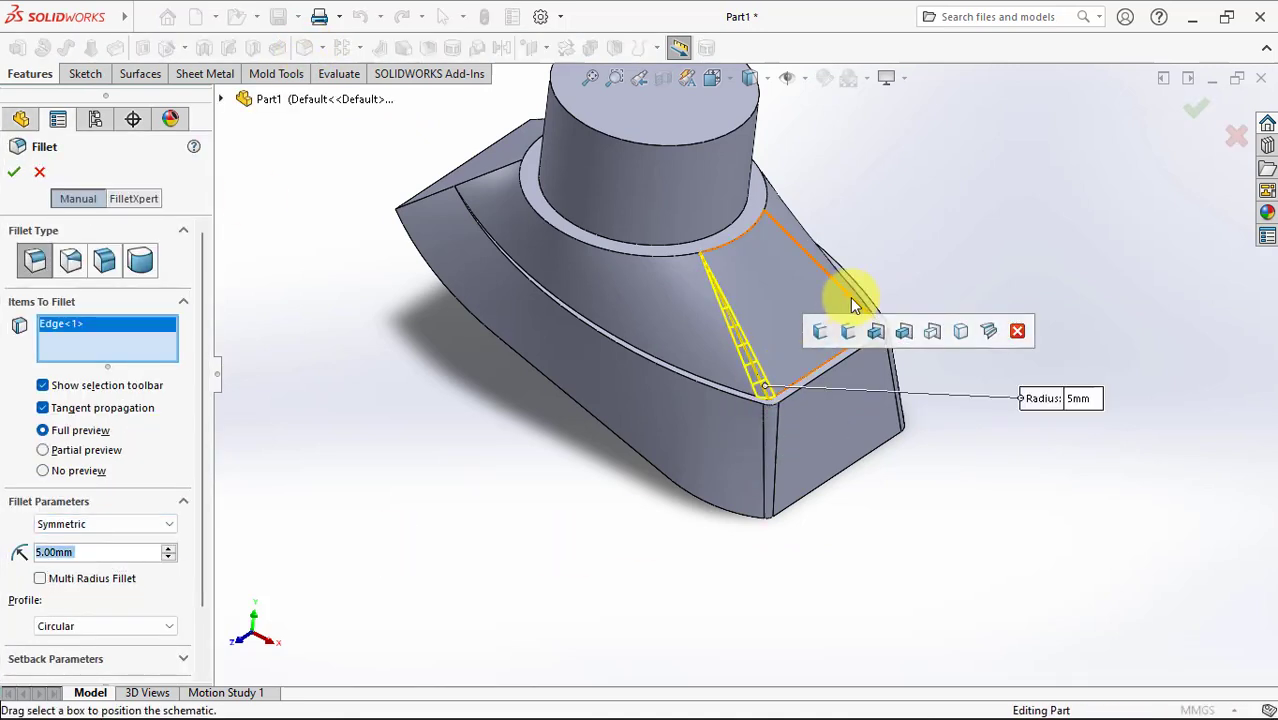
pyautogui.click(853, 305)
pyautogui.moveTo(853, 305); pyautogui.dragTo(827, 365, button='middle')
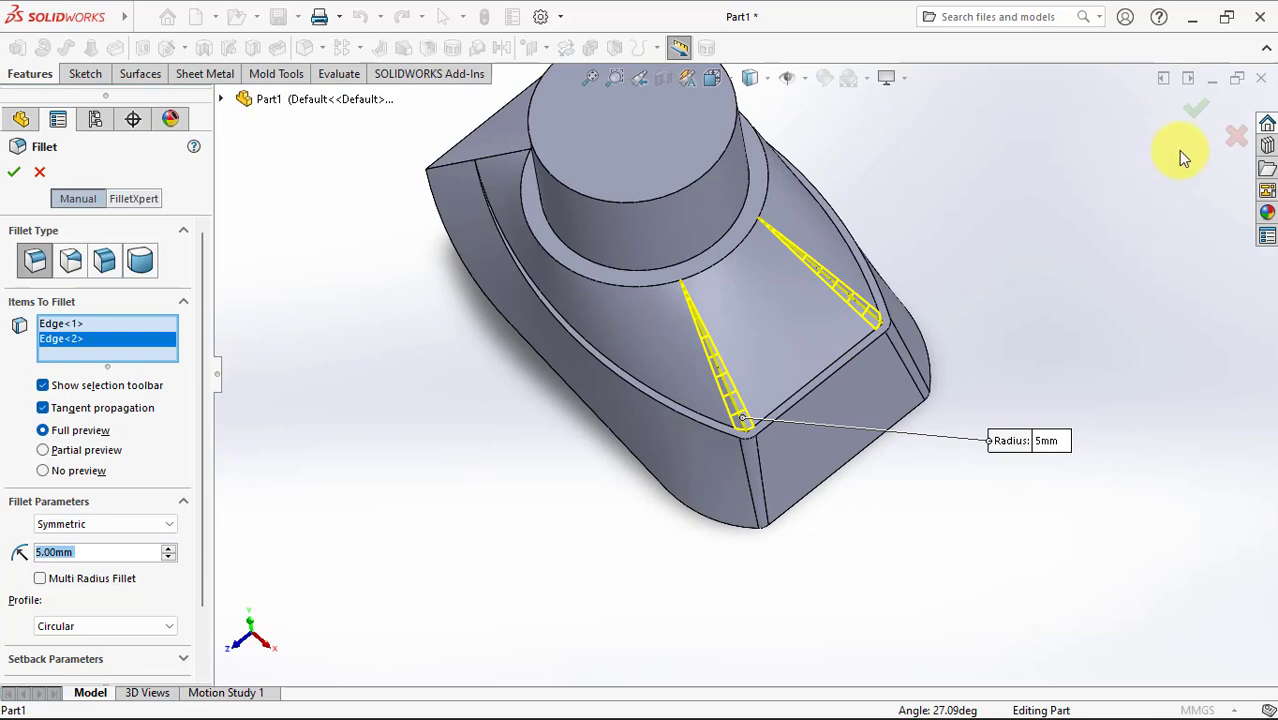
pyautogui.click(1195, 110)
pyautogui.moveTo(956, 323)
pyautogui.mouseDown(button='middle')
pyautogui.moveTo(797, 240)
pyautogui.moveTo(821, 414)
pyautogui.mouseUp(button='middle')
pyautogui.scroll(-5, 605, 309)
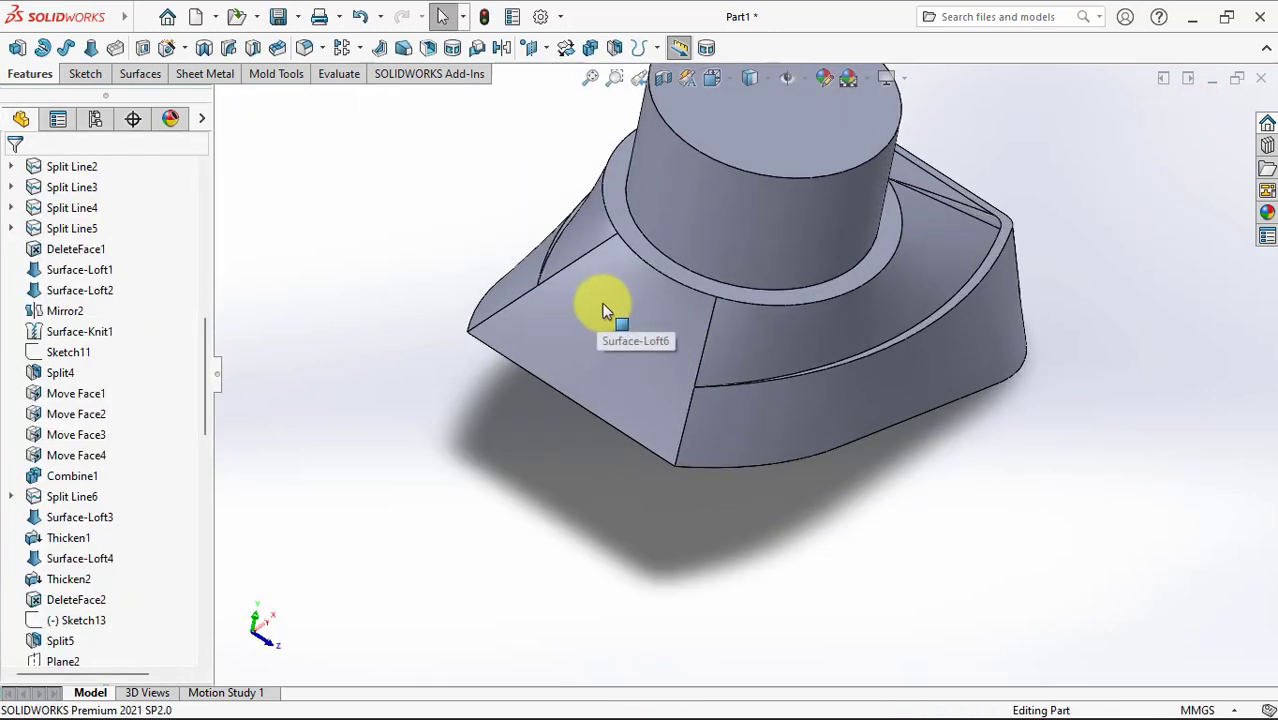
pyautogui.click(307, 50)
# Step: Face-fillet the sloped front face into its two band faces and thin strip at 3 mm
pyautogui.click(104, 260)
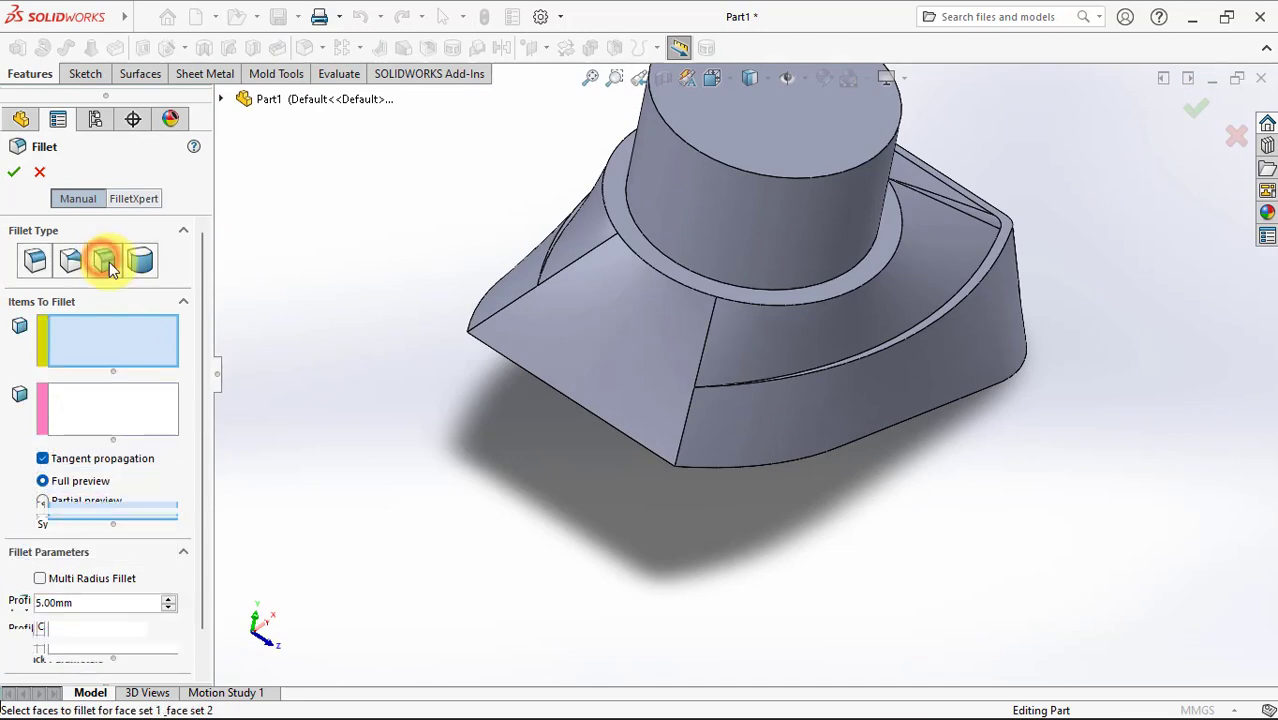
pyautogui.doubleClick(85, 602)
pyautogui.write('3')
pyautogui.press('Return')
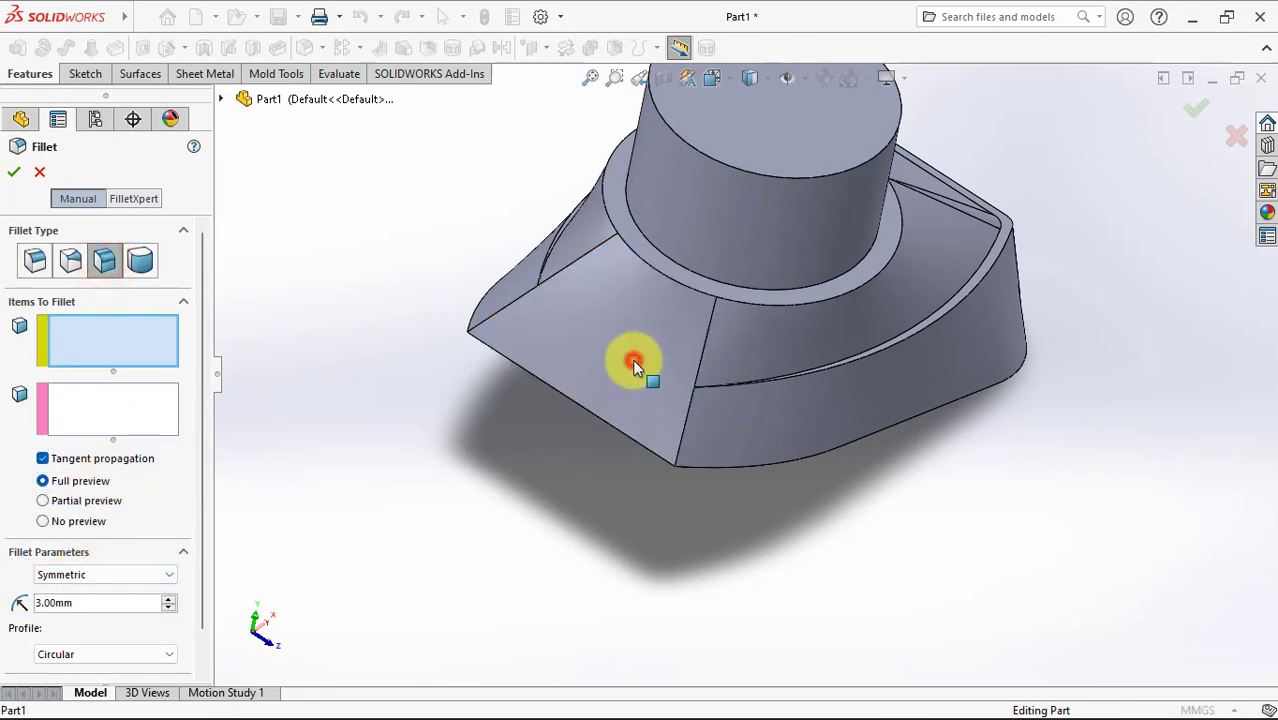
pyautogui.click(632, 359)
pyautogui.click(103, 410)
pyautogui.click(727, 414)
pyautogui.scroll(-2, 727, 411)
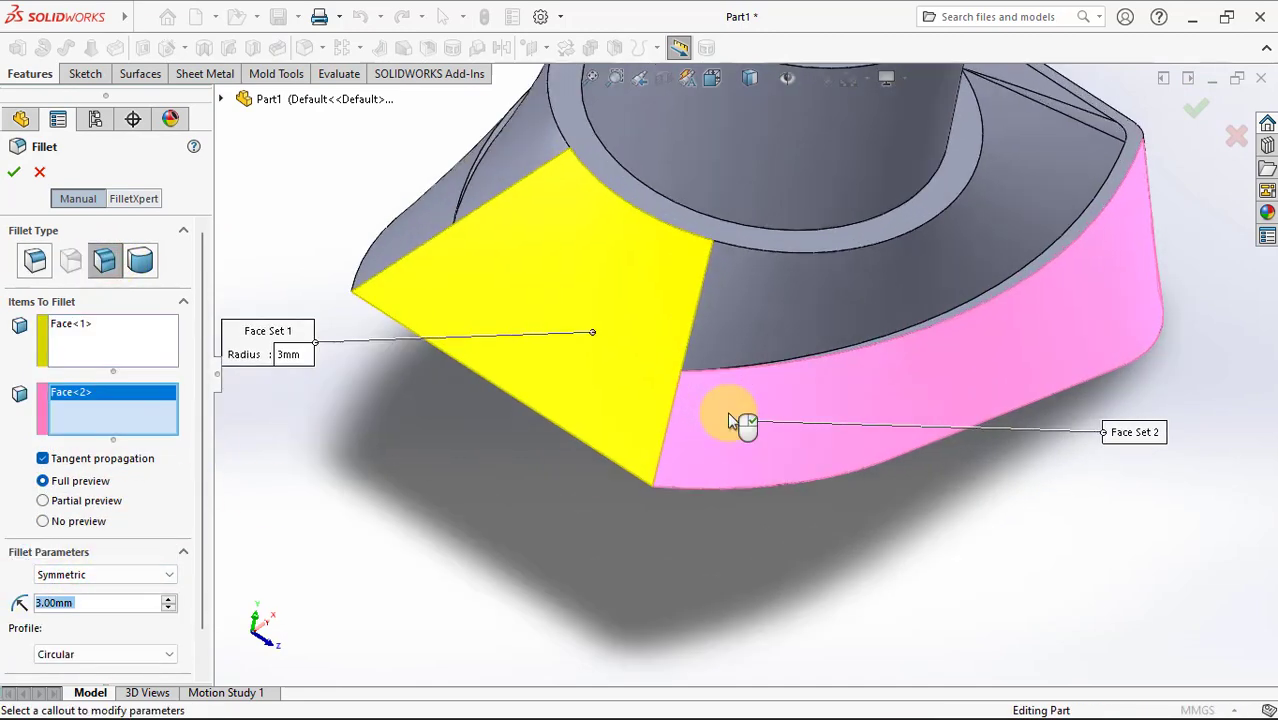
pyautogui.scroll(-2, 727, 411)
pyautogui.click(716, 285)
pyautogui.click(919, 304)
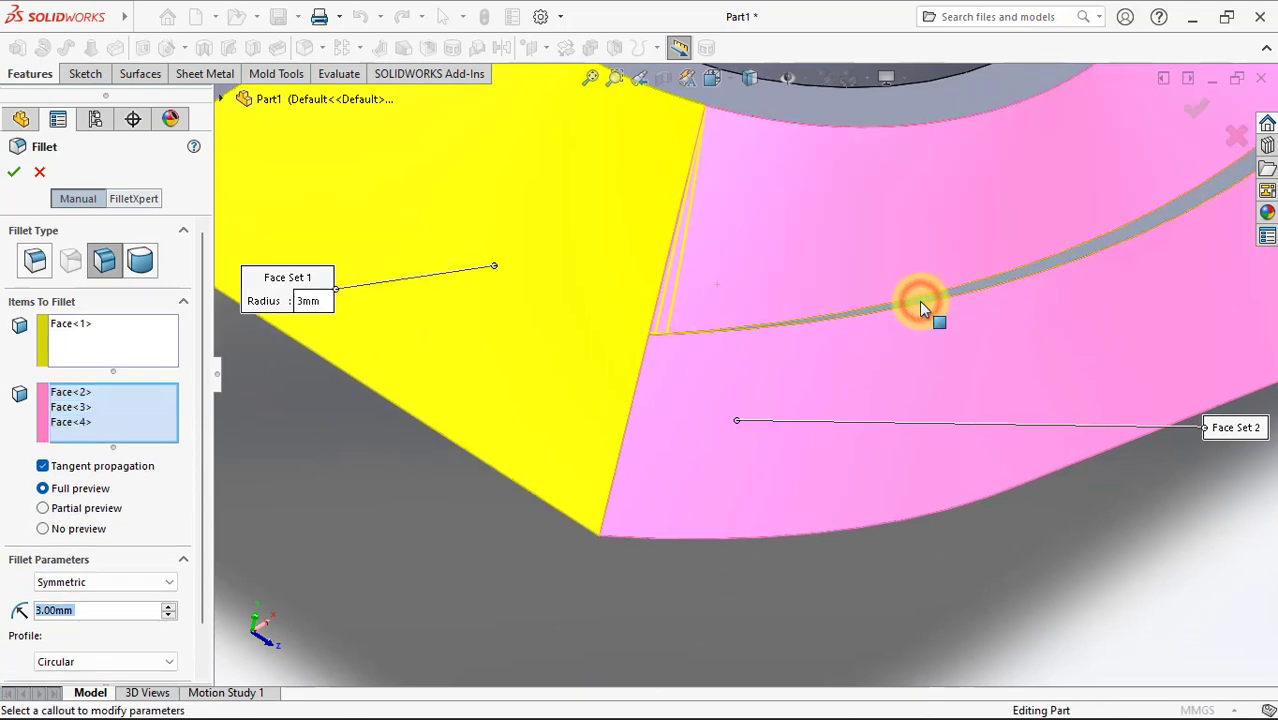
pyautogui.click(14, 171)
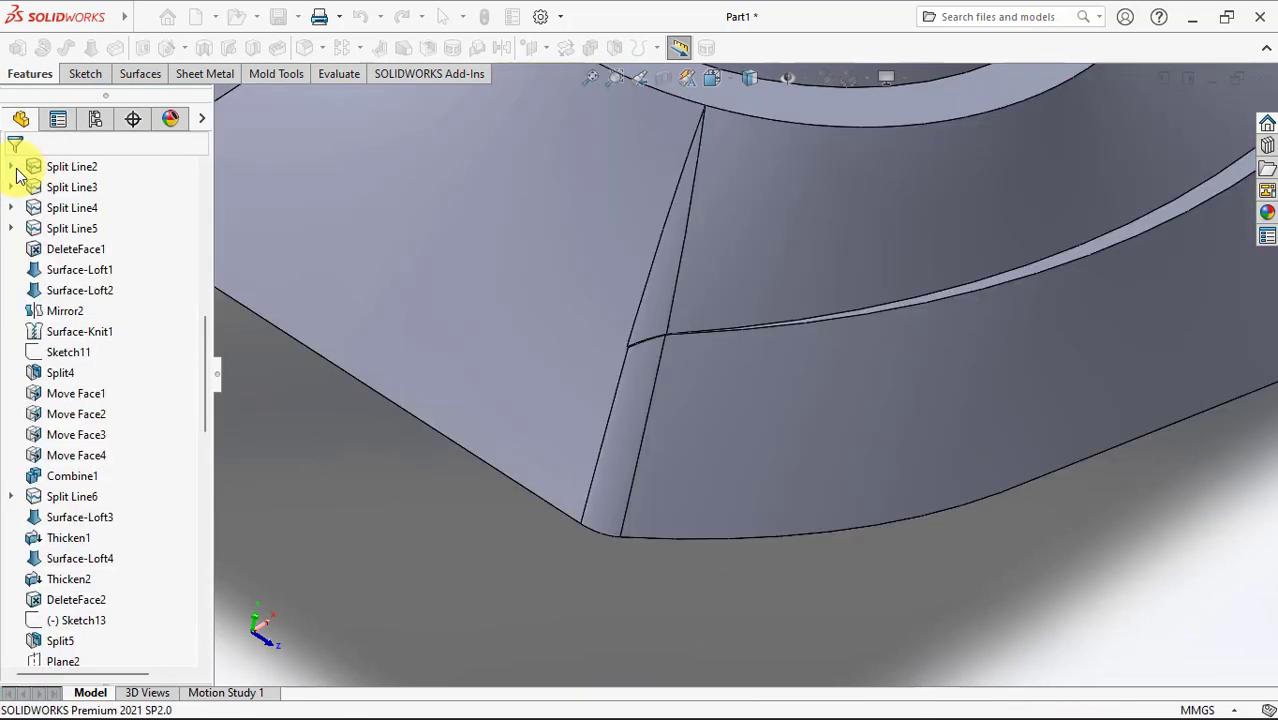
# Step: Face-fillet the opposite sloped face into its curved side faces and strip at 3 mm
pyautogui.scroll(5, 572, 281)
pyautogui.moveTo(572, 281); pyautogui.dragTo(485, 177, button='middle')
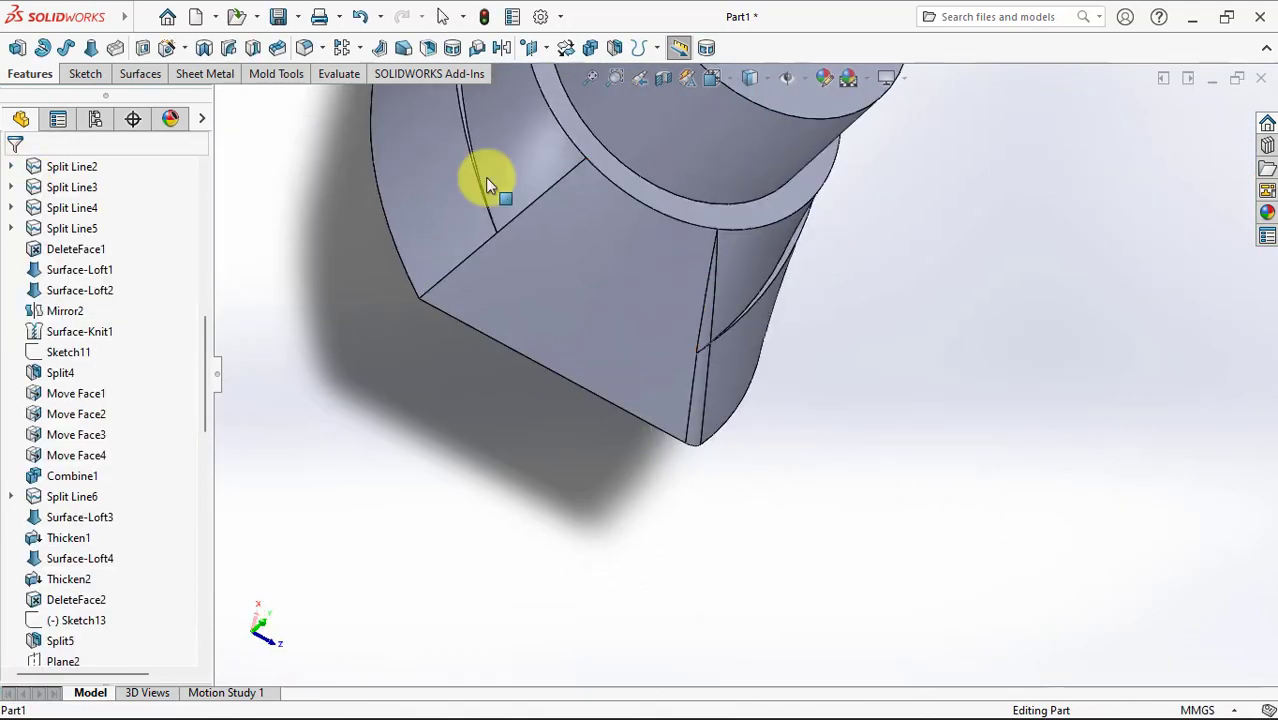
pyautogui.click(305, 47)
pyautogui.click(546, 288)
pyautogui.click(113, 410)
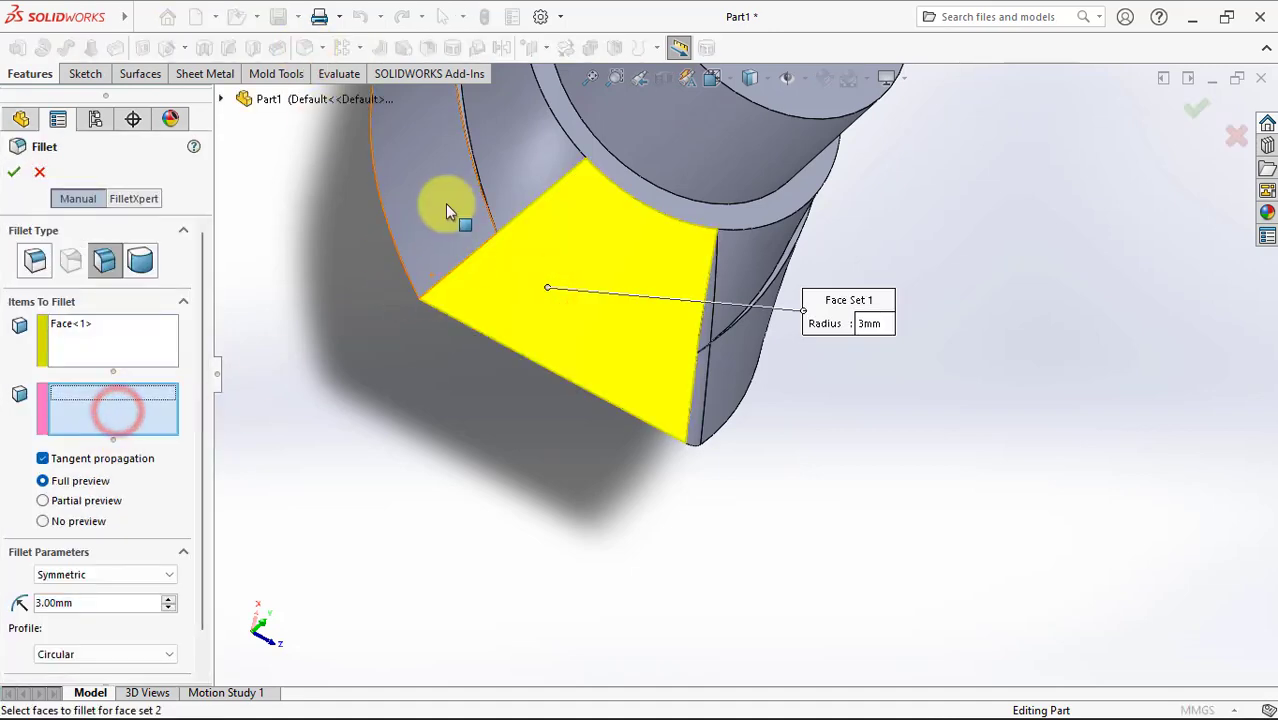
pyautogui.click(444, 205)
pyautogui.click(512, 186)
pyautogui.scroll(-5, 510, 182)
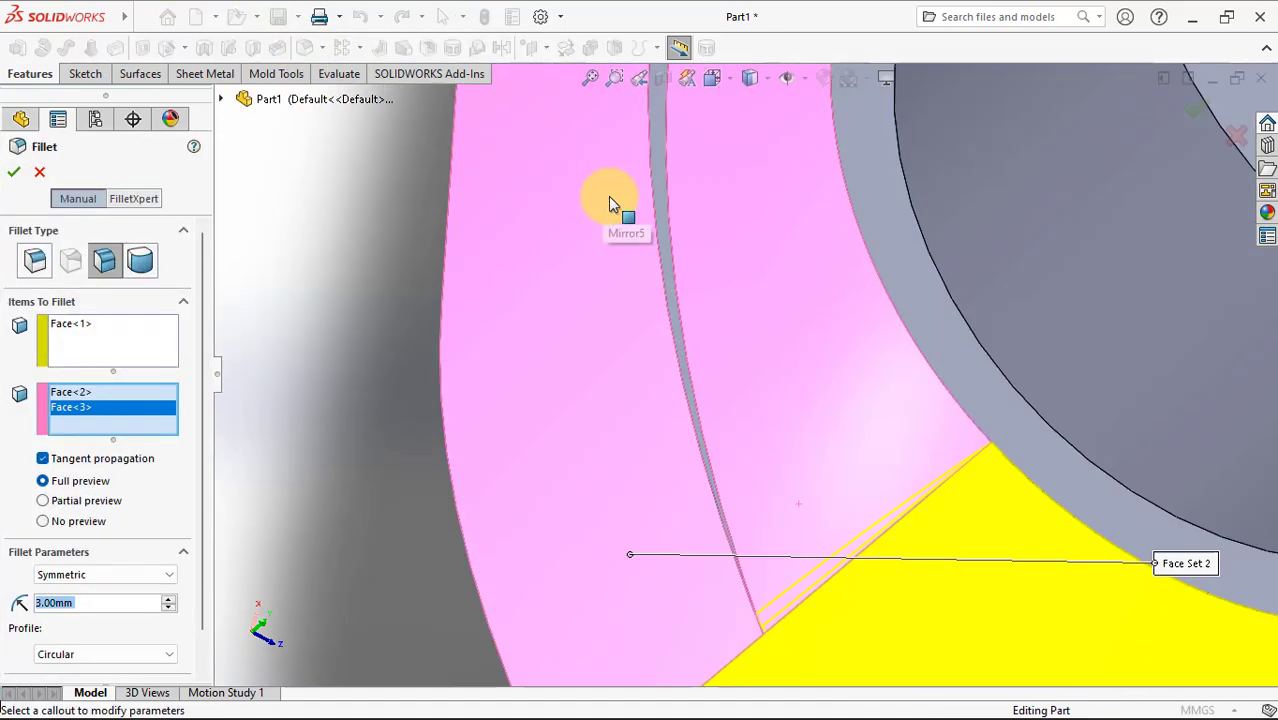
pyautogui.click(660, 195)
pyautogui.scroll(2, 670, 198)
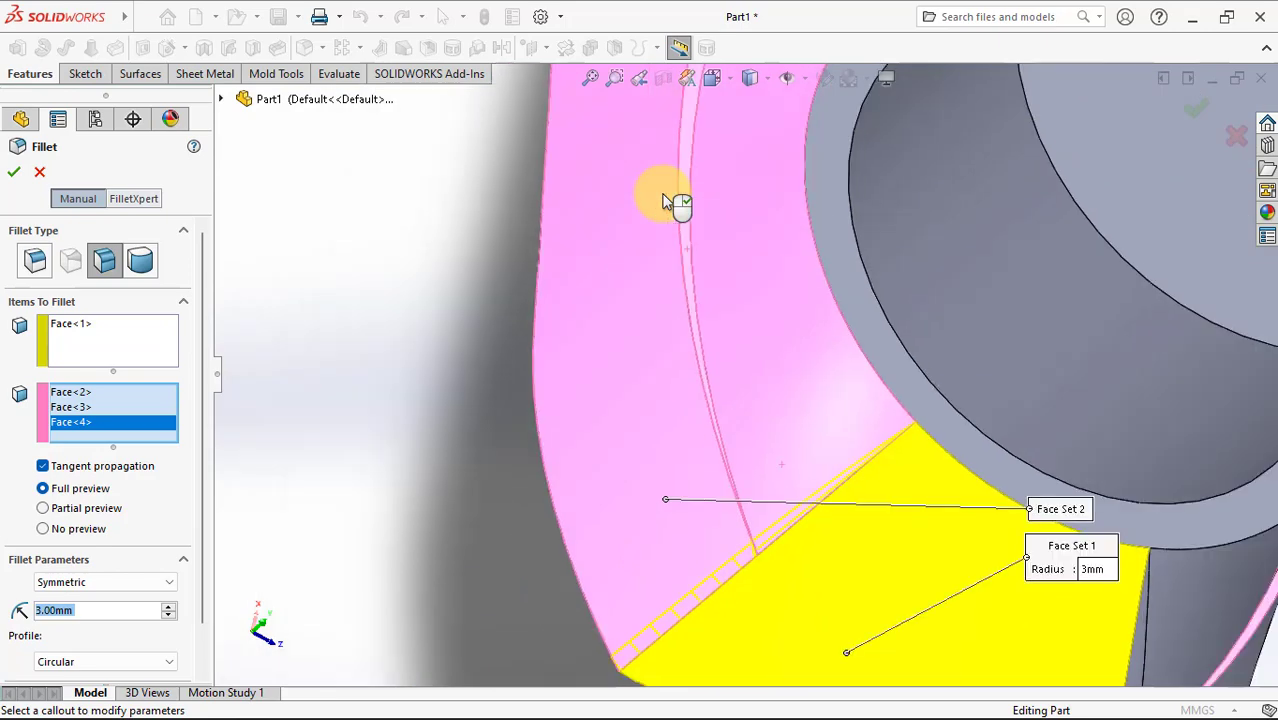
pyautogui.click(14, 174)
pyautogui.press('f')
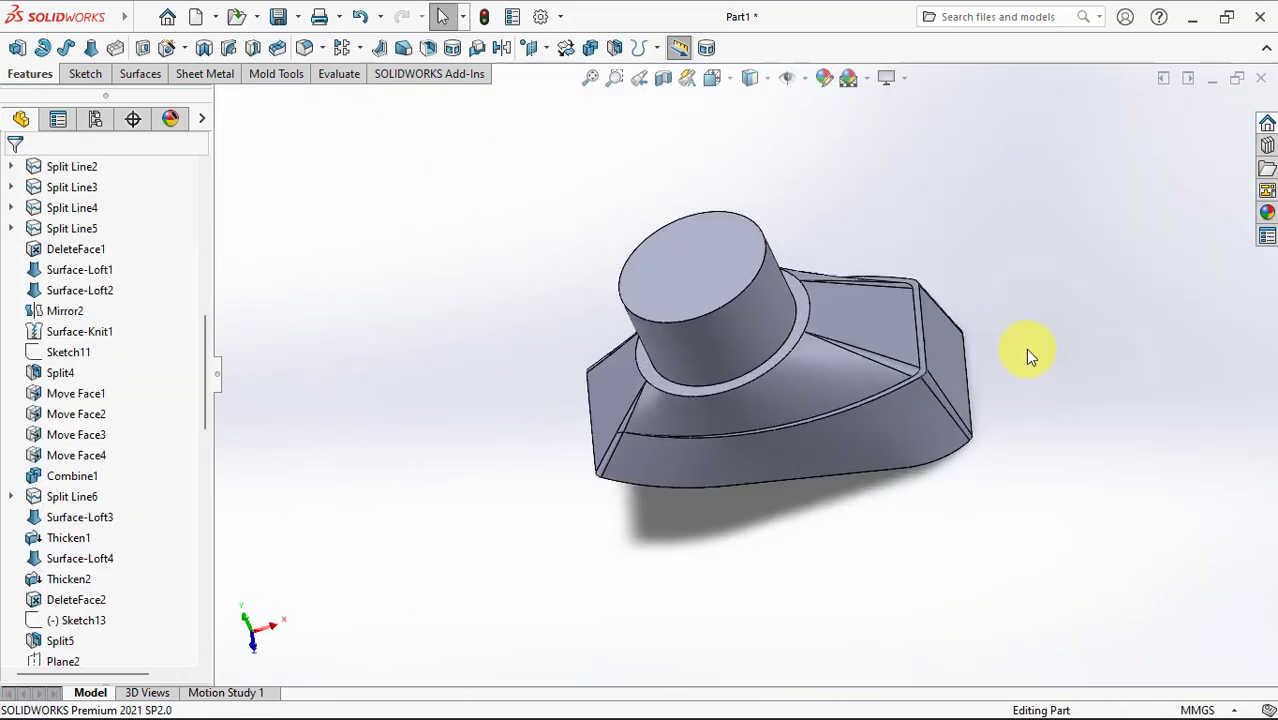
pyautogui.scroll(-2, 1025, 348)
# Step: Round the shoulder band's tangent edge loop with a 1 mm constant-size fillet
pyautogui.click(307, 48)
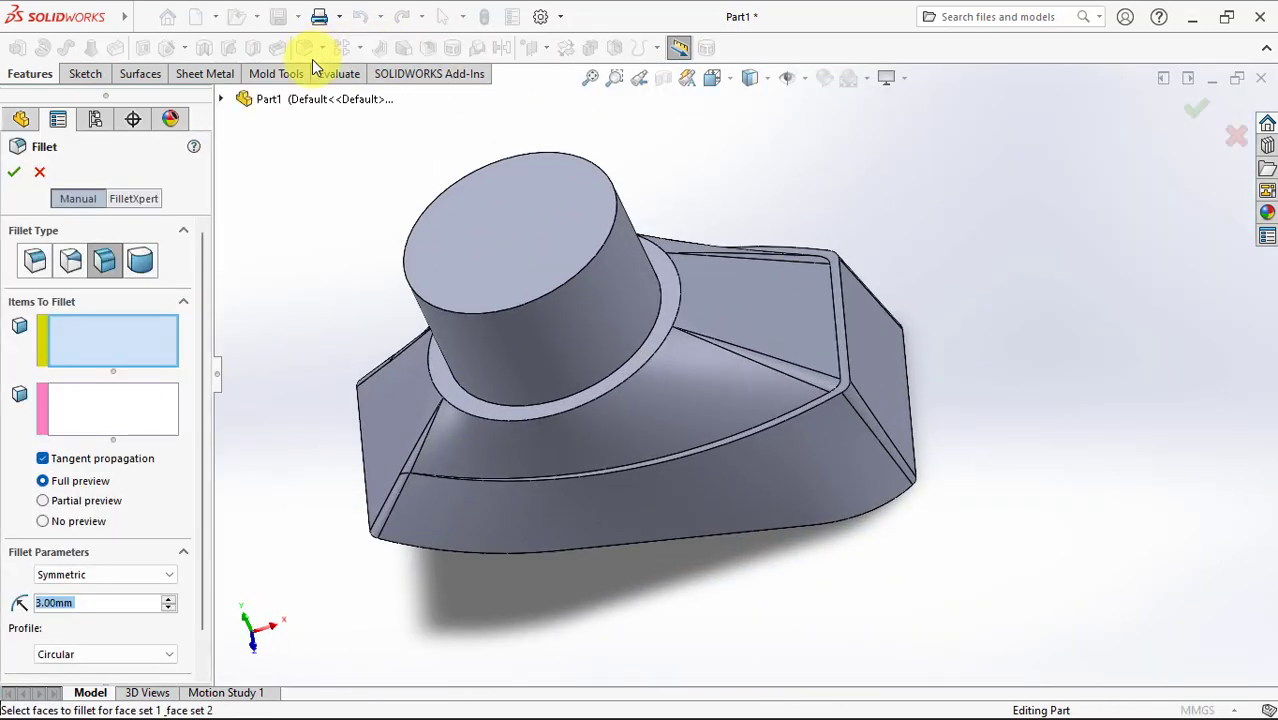
pyautogui.click(35, 260)
pyautogui.doubleClick(100, 551)
pyautogui.write('1')
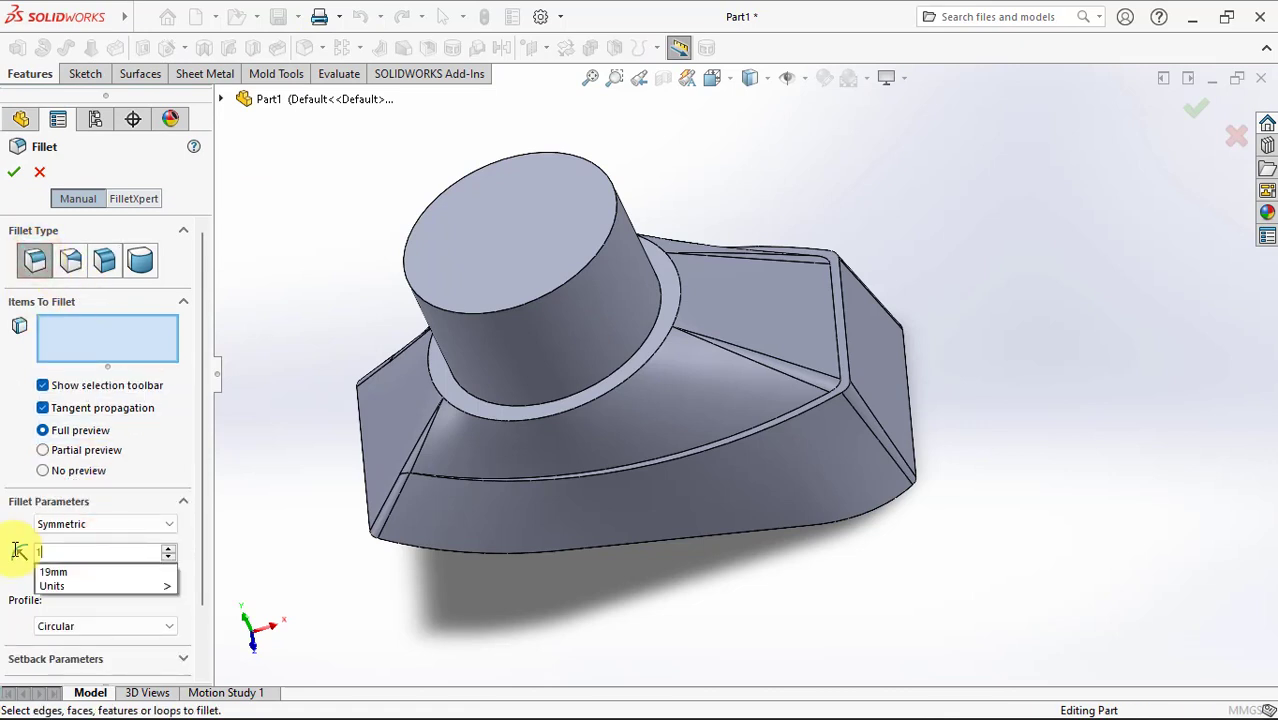
pyautogui.press('Return')
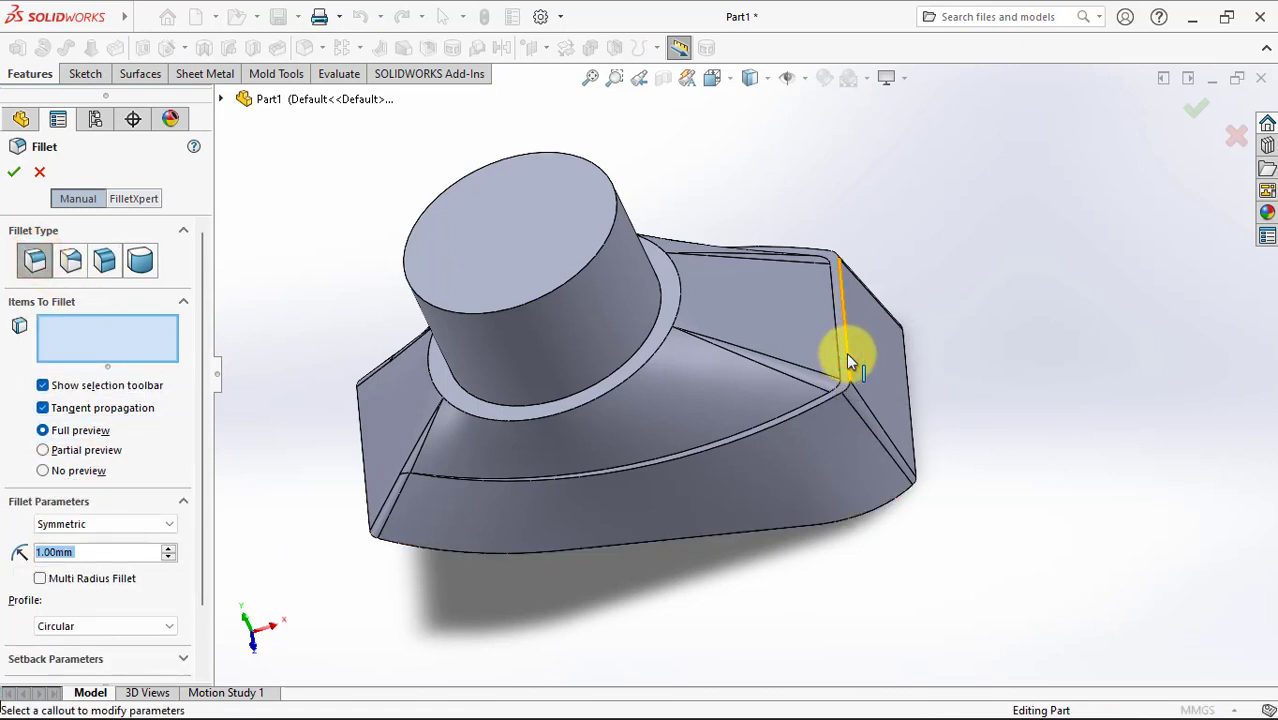
pyautogui.click(847, 355)
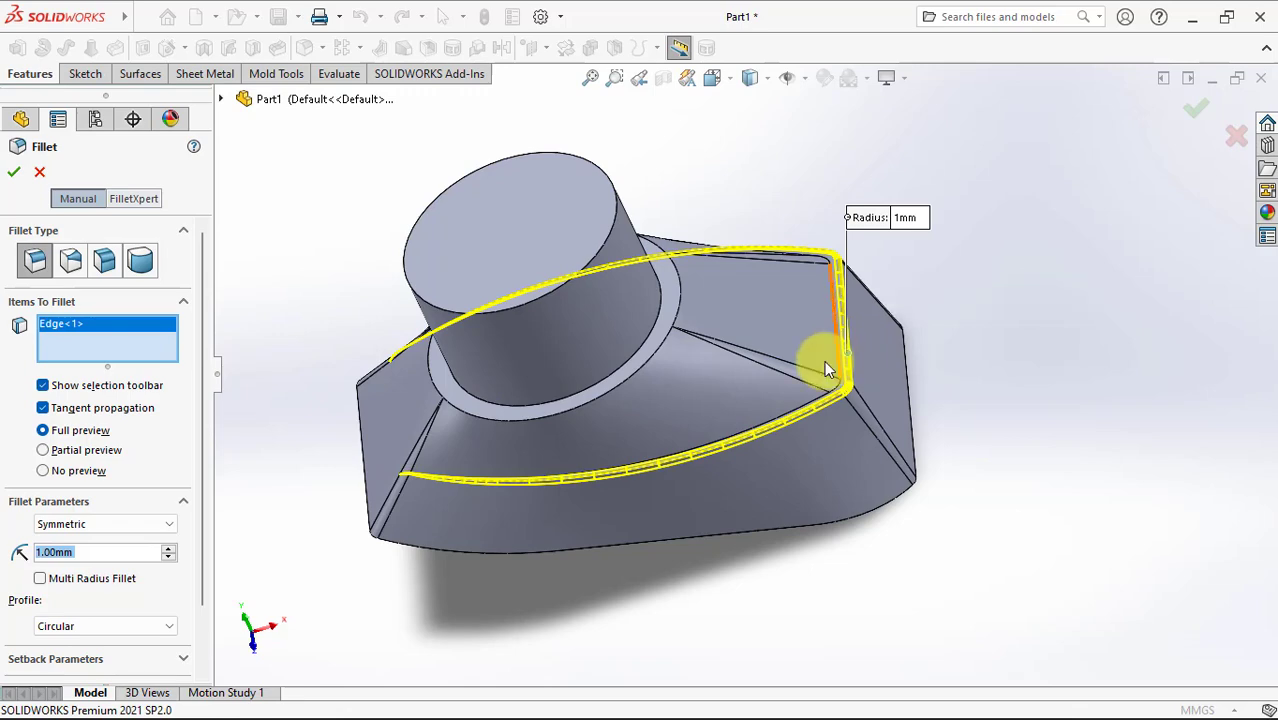
pyautogui.moveTo(822, 366)
pyautogui.mouseDown(button='middle')
pyautogui.moveTo(803, 435)
pyautogui.moveTo(790, 420)
pyautogui.mouseUp(button='middle')
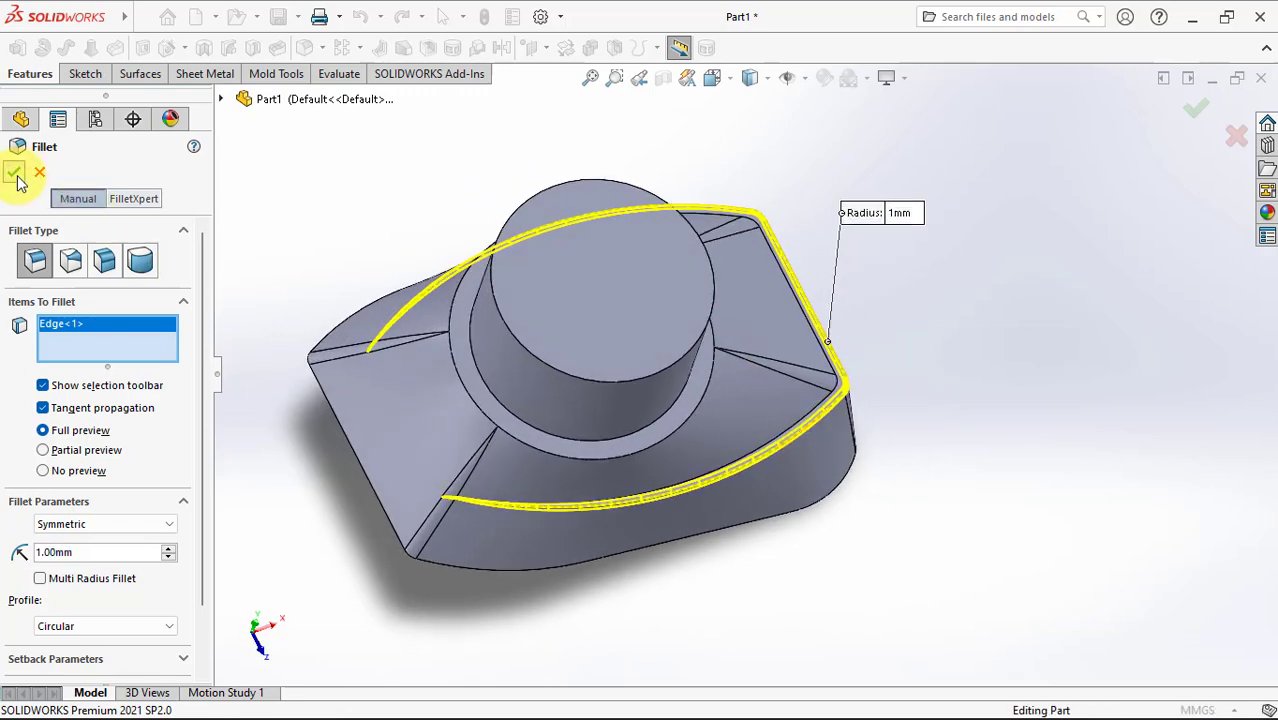
pyautogui.click(15, 174)
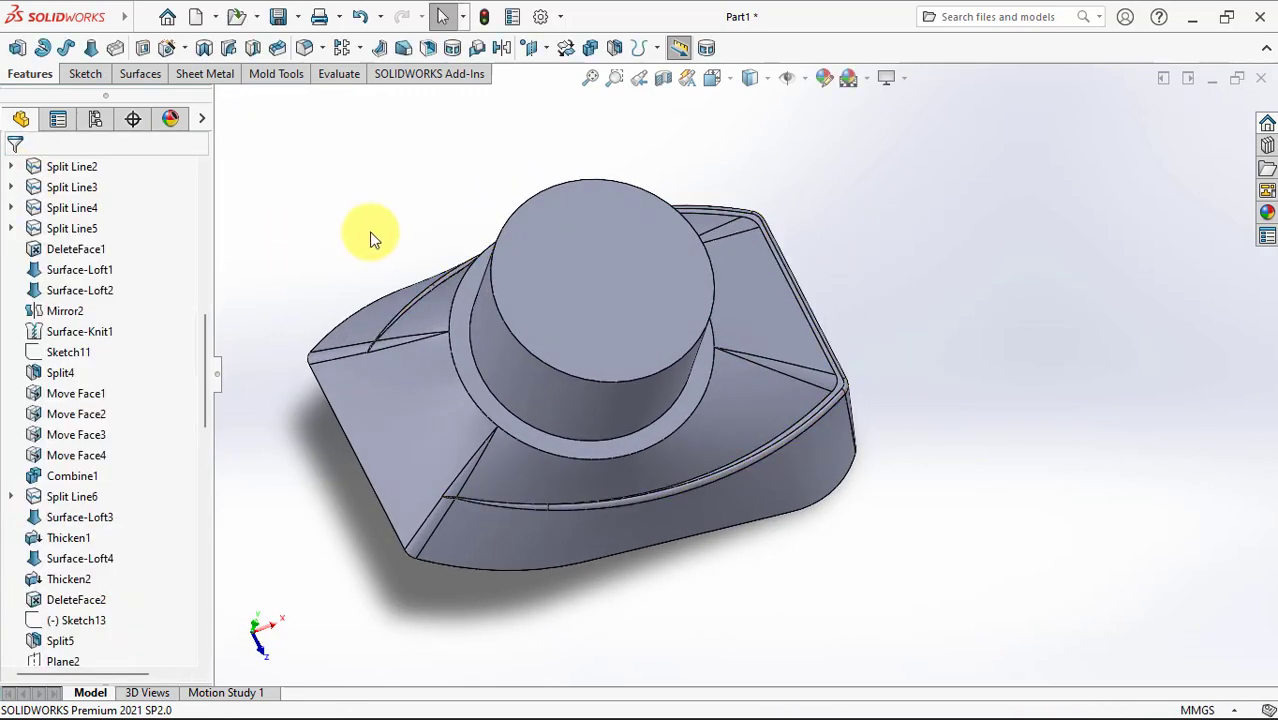
# Step: Fillet the circular edge at the neck's base at 2 mm
pyautogui.click(308, 50)
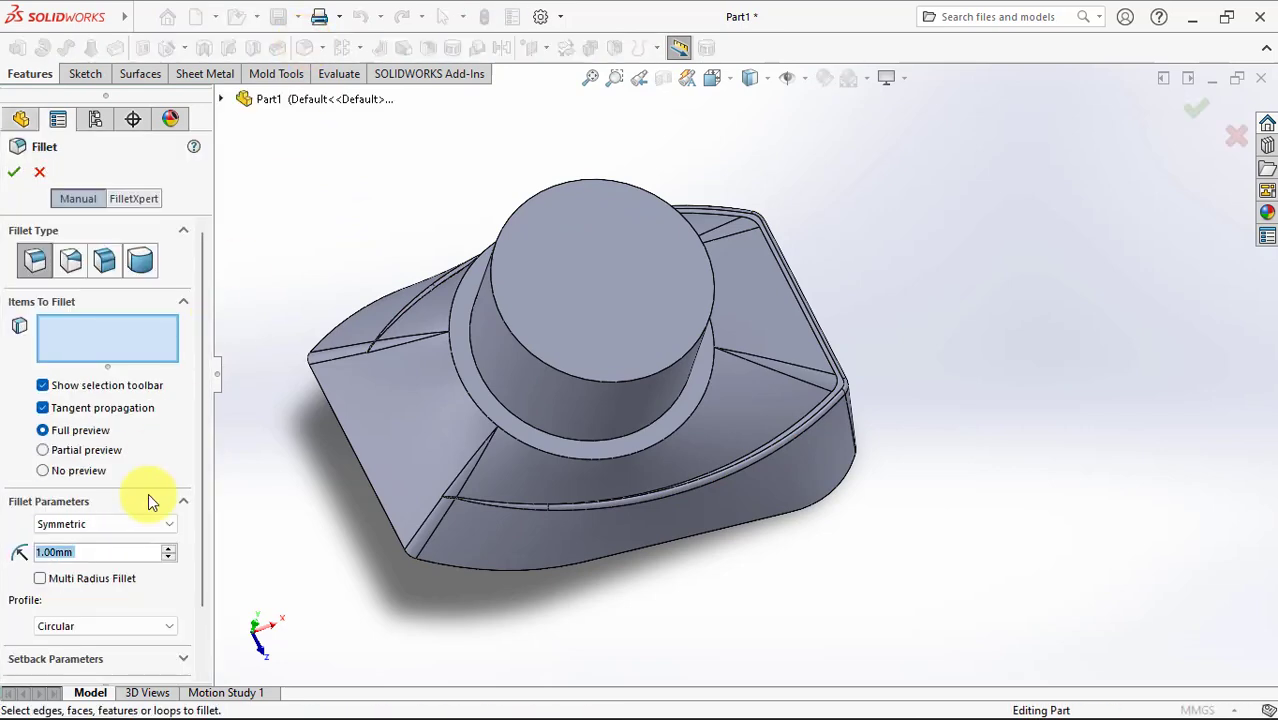
pyautogui.write('2')
pyautogui.press('Return')
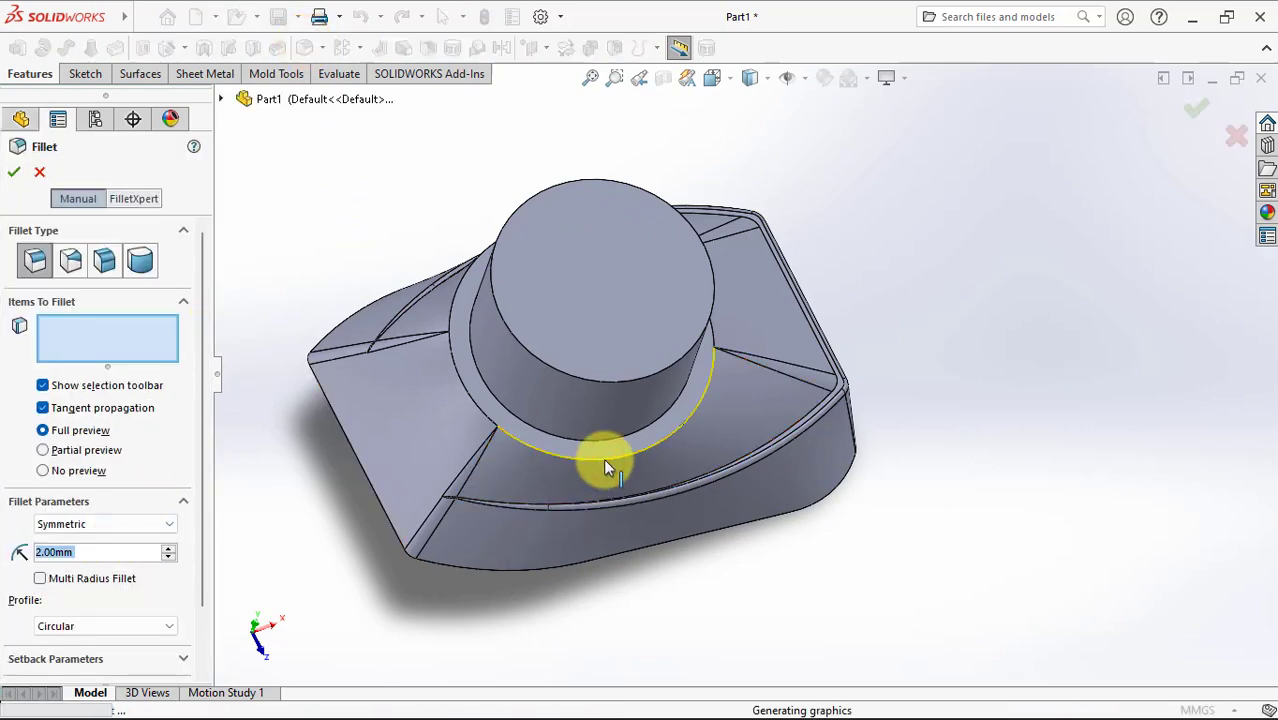
pyautogui.click(604, 461)
pyautogui.press('Return')
pyautogui.scroll(3, 651, 465)
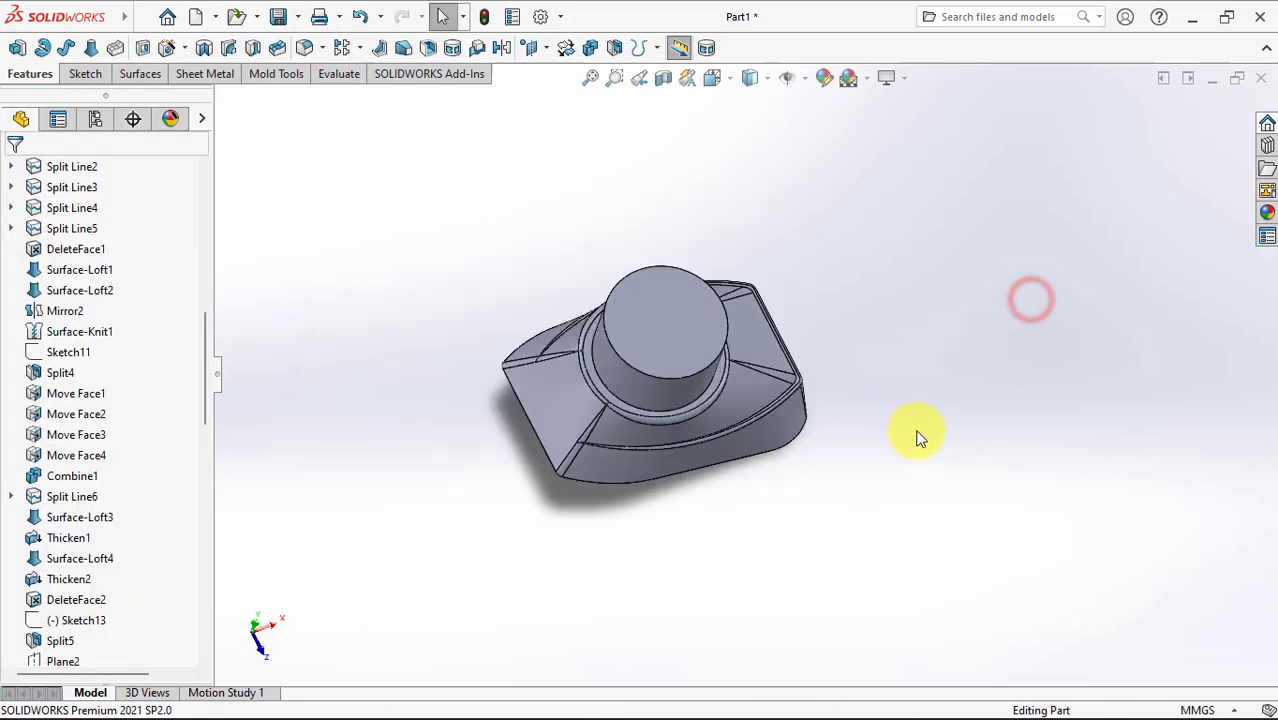
pyautogui.moveTo(916, 434); pyautogui.dragTo(700, 420, button='middle')
pyautogui.scroll(5, 205, 400)
pyautogui.scroll(5, 150, 410)
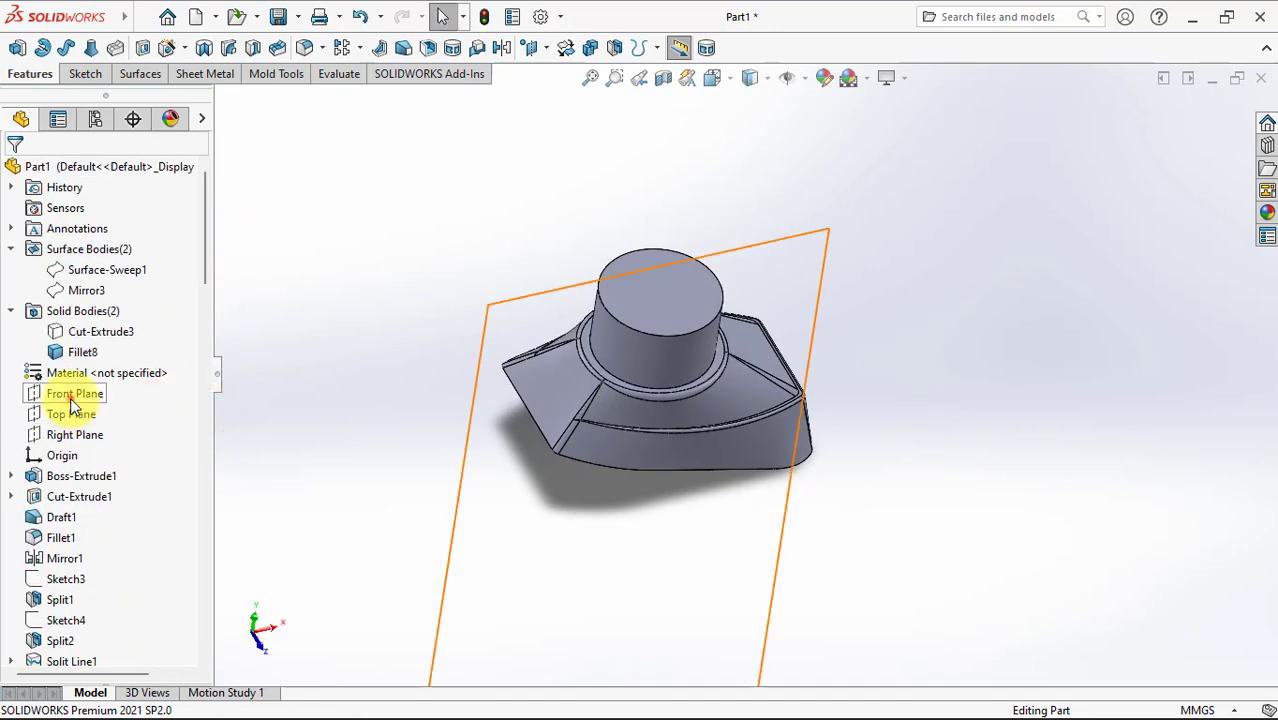
# Step: Start a sketch on the Front Plane and draw a circle beside the bottle's lower corner
pyautogui.click(78, 393)
pyautogui.click(86, 368)
pyautogui.scroll(-5, 862, 413)
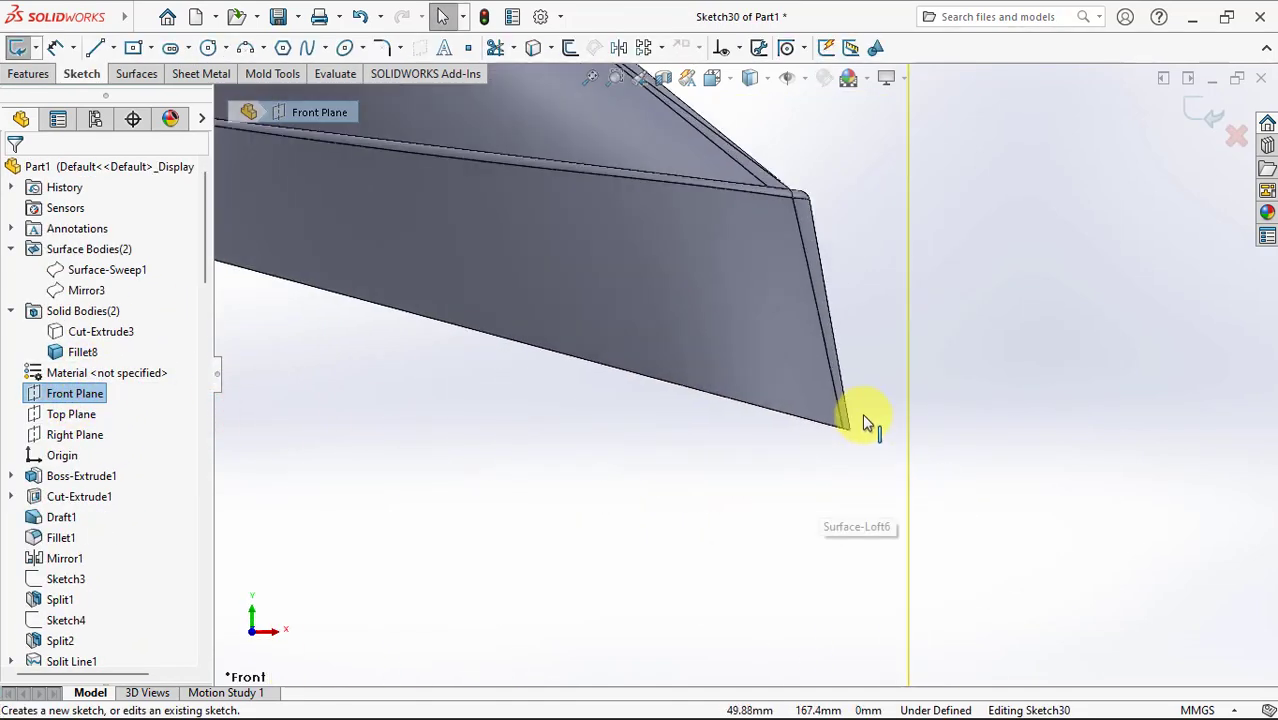
pyautogui.scroll(-2, 827, 414)
pyautogui.click(208, 47)
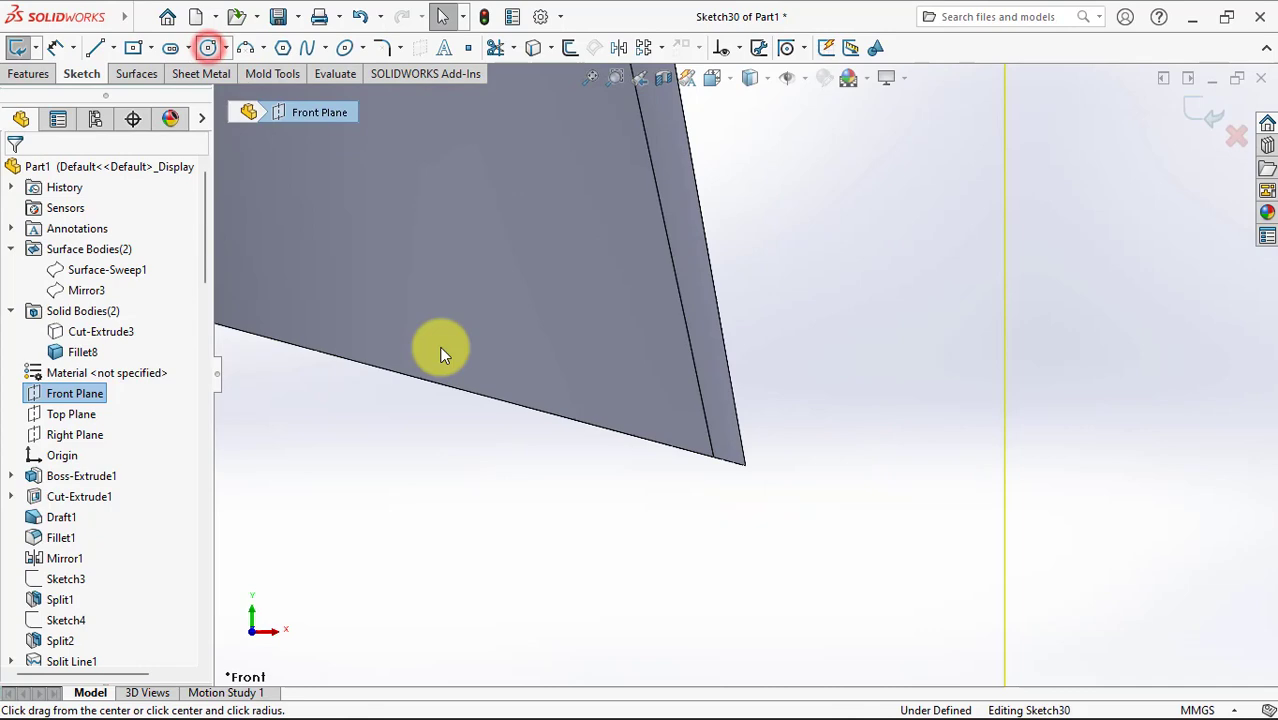
pyautogui.click(790, 421)
pyautogui.click(748, 456)
pyautogui.rightClick(736, 472)
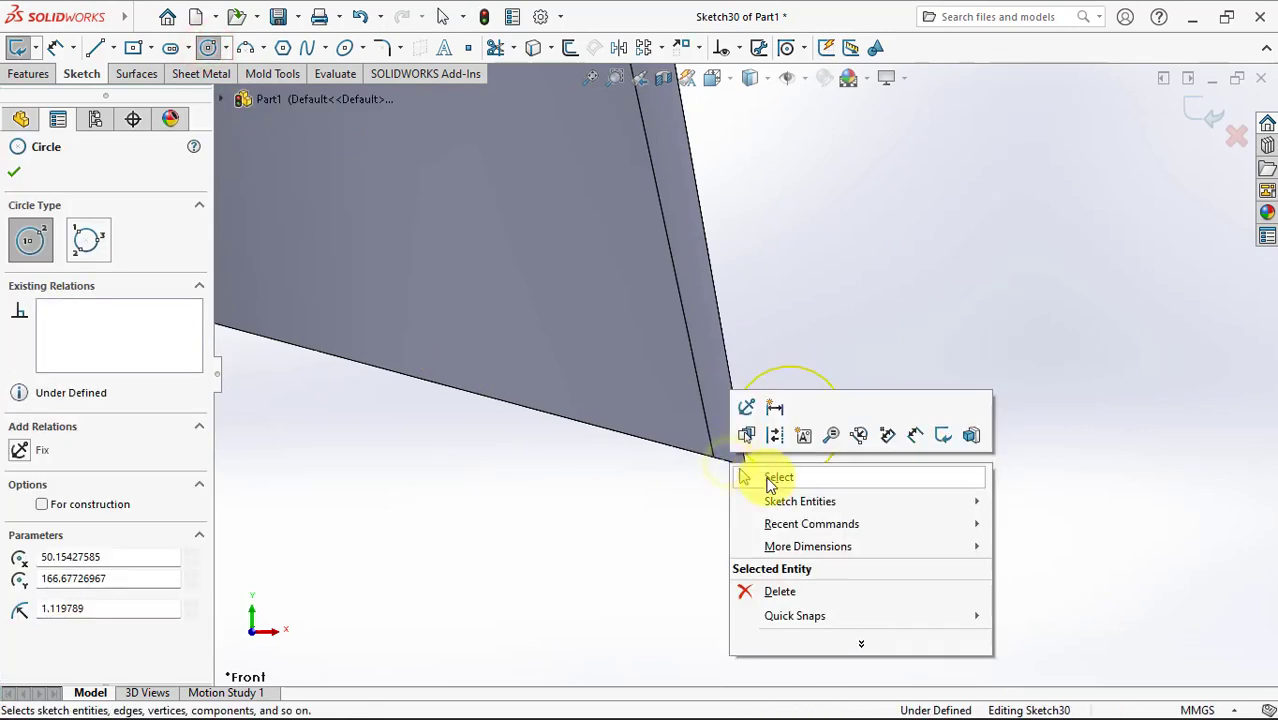
pyautogui.click(766, 478)
pyautogui.scroll(-2, 730, 455)
# Step: Dimension the circle's diameter to 3 mm
pyautogui.click(55, 47)
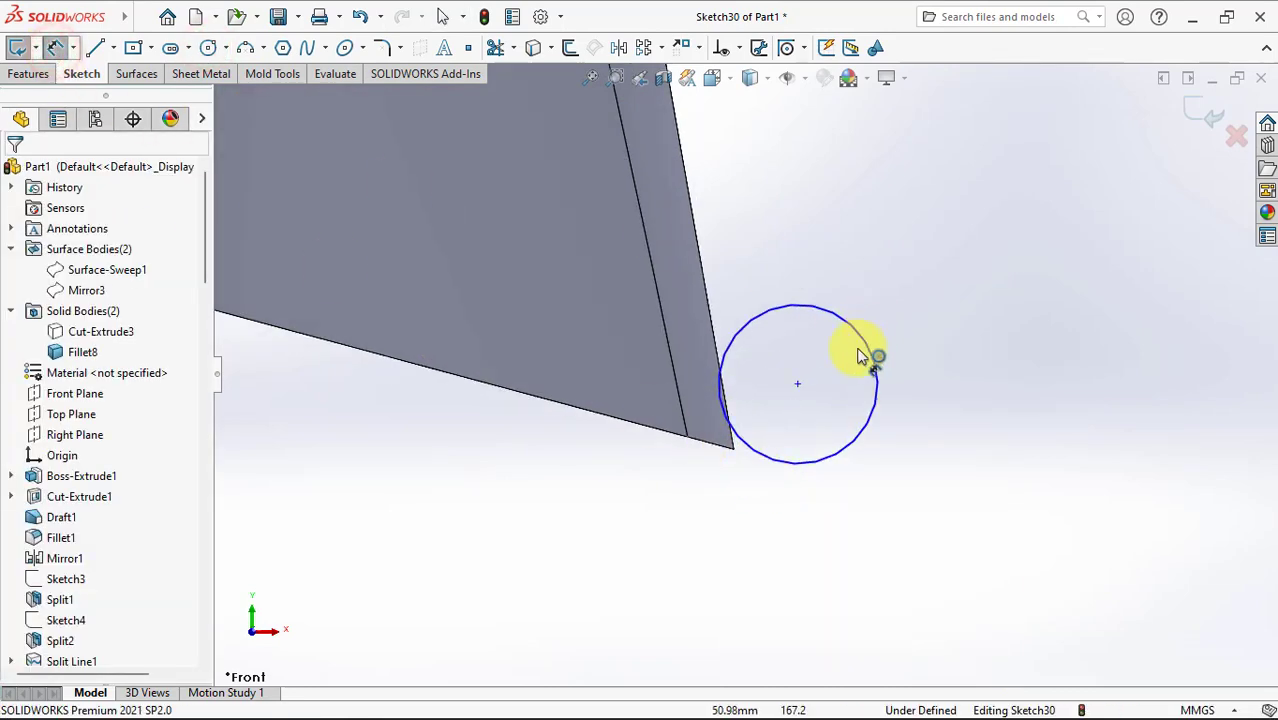
pyautogui.click(868, 353)
pyautogui.click(948, 373)
pyautogui.write('3')
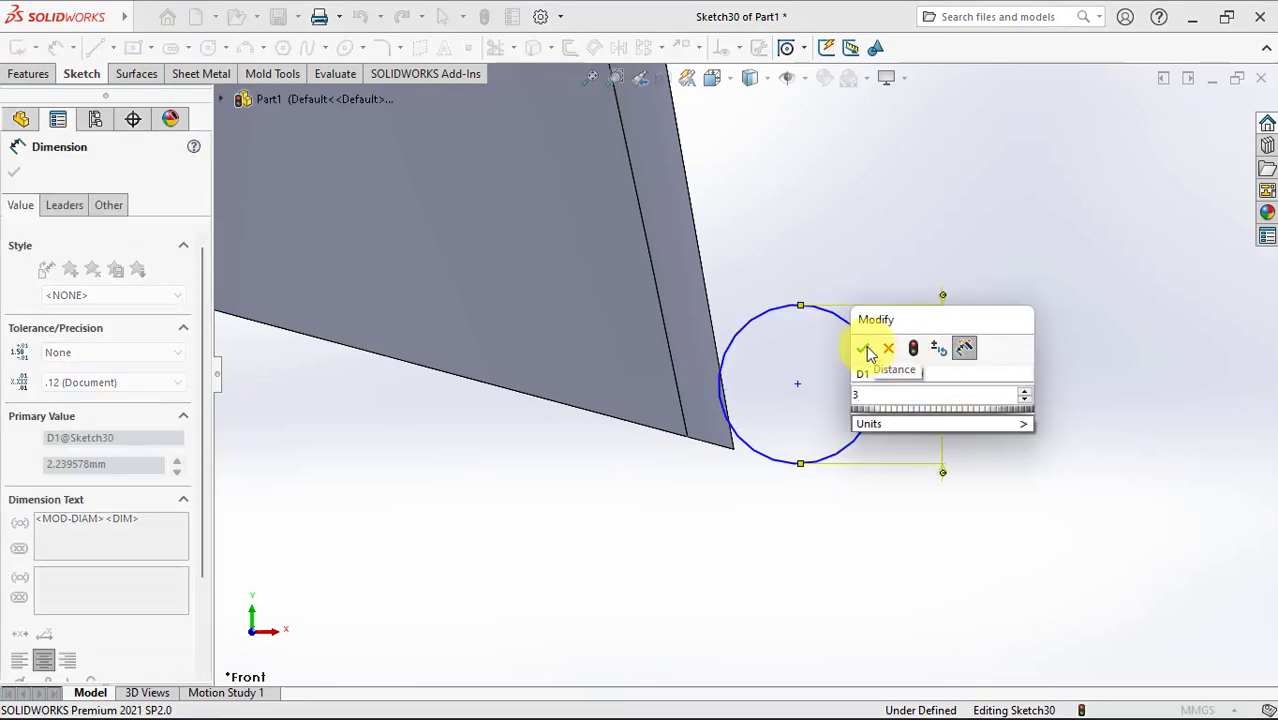
pyautogui.click(862, 347)
# Step: Try relating the circle to the bottom corner point and slanted edge, then clear the selections
pyautogui.click(843, 228)
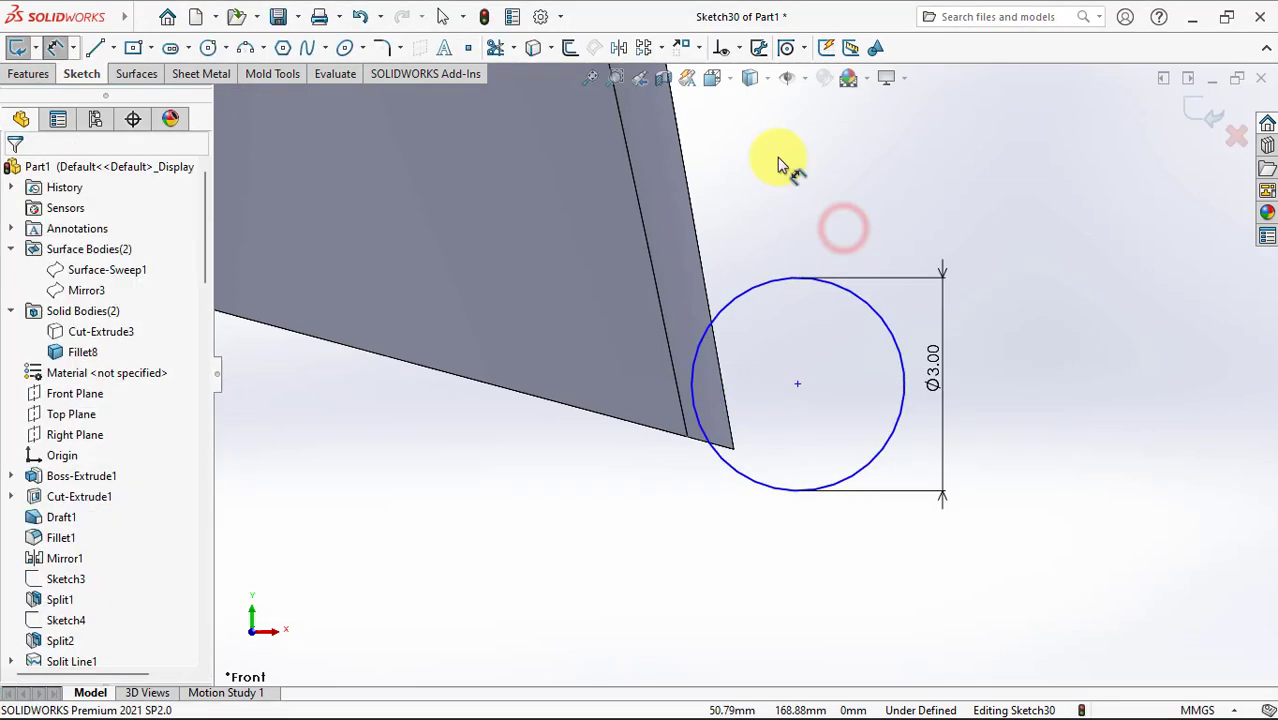
pyautogui.click(737, 48)
pyautogui.click(750, 94)
pyautogui.scroll(-3, 725, 490)
pyautogui.click(750, 443)
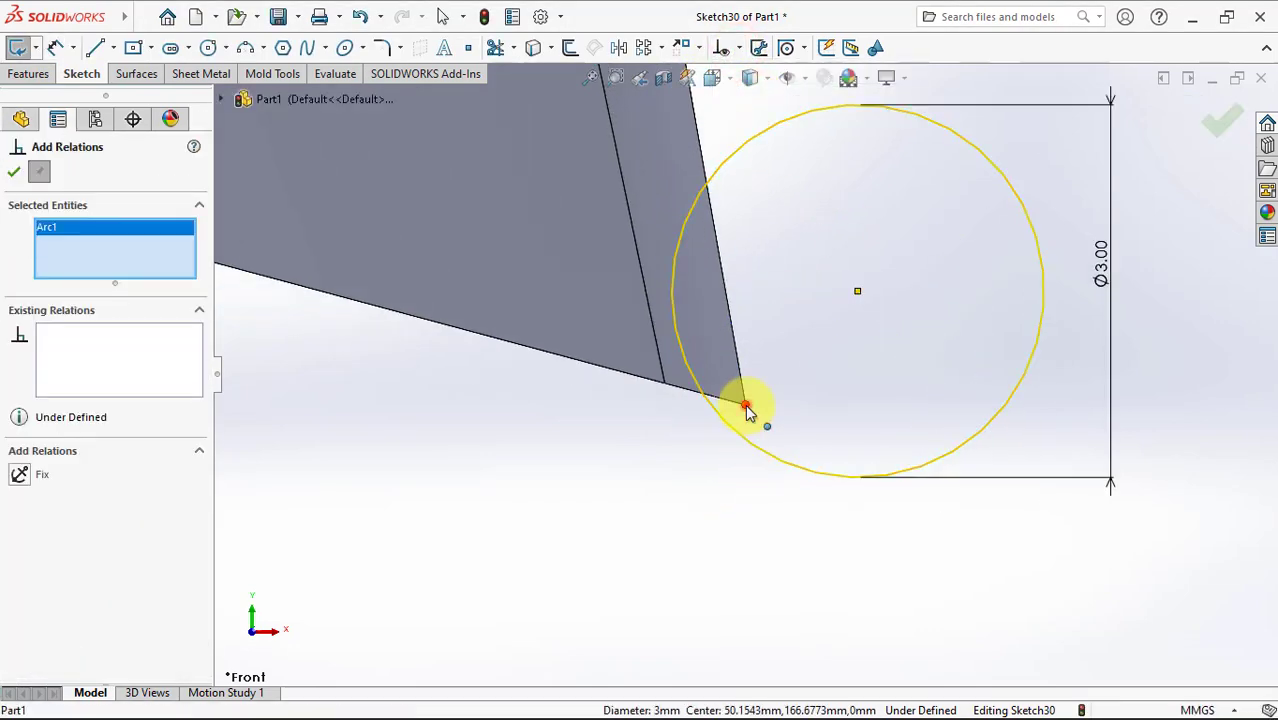
pyautogui.click(745, 404)
pyautogui.click(20, 497)
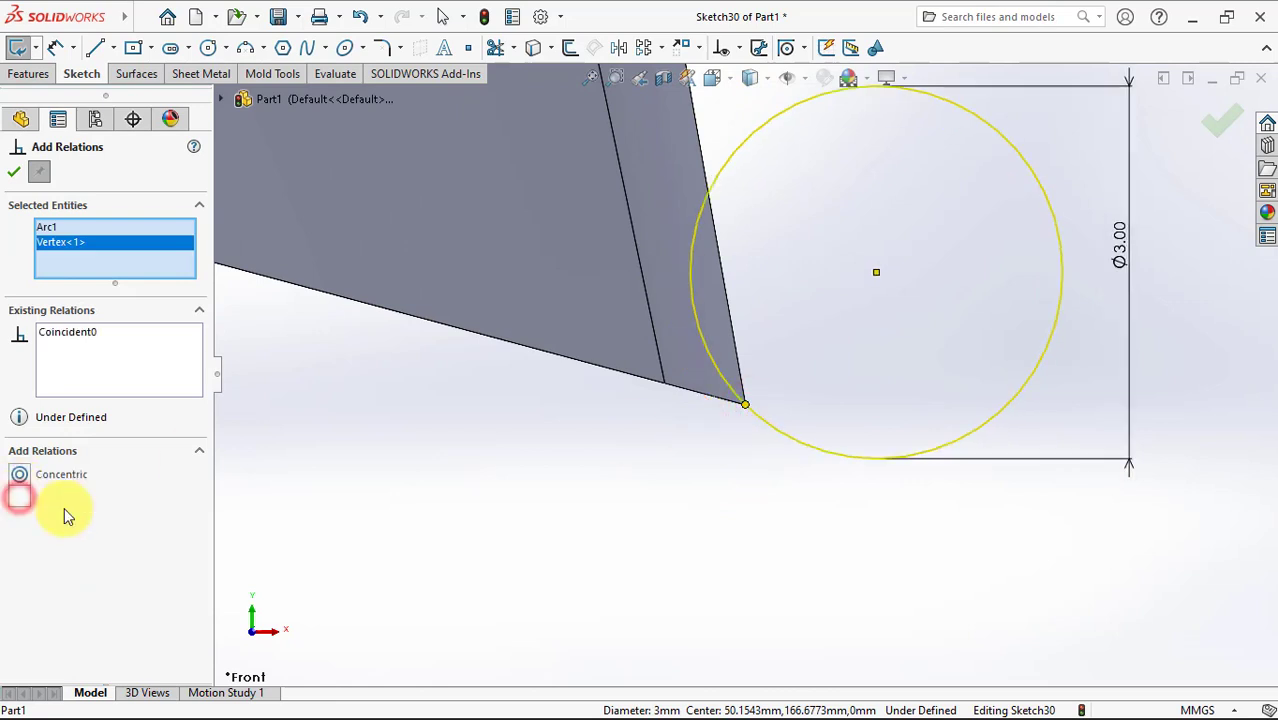
pyautogui.click(700, 396)
pyautogui.click(713, 366)
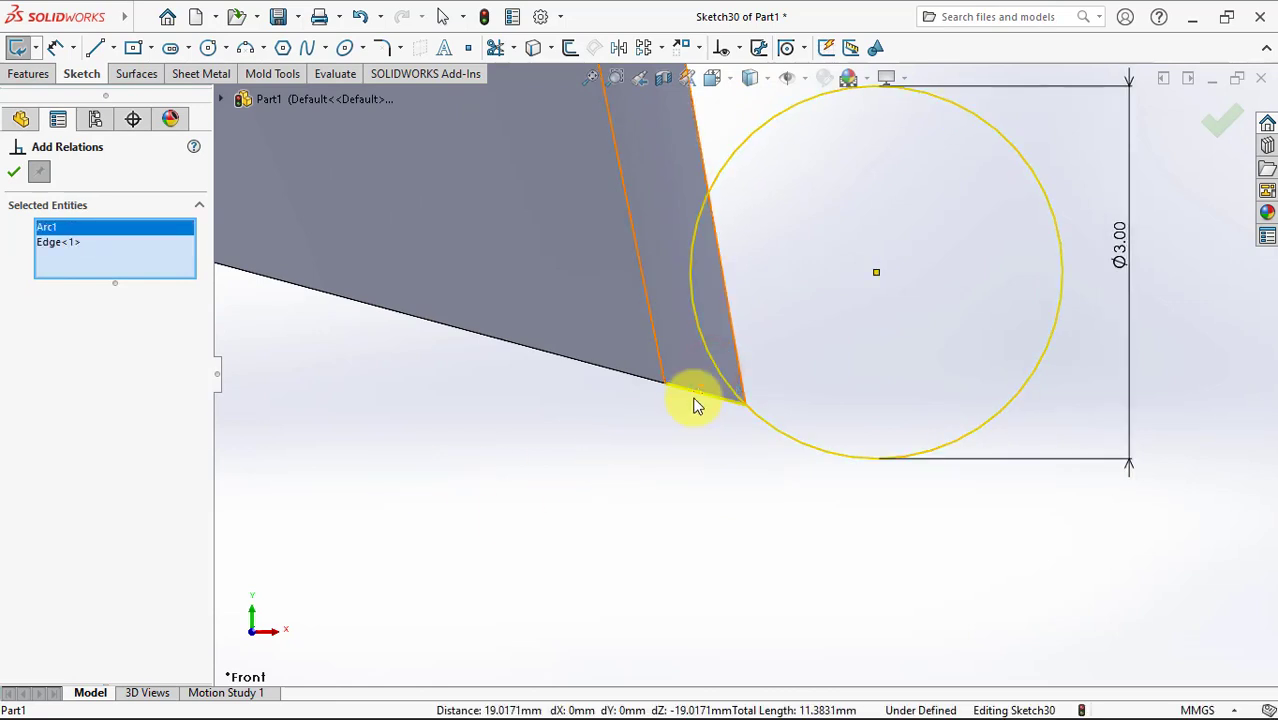
pyautogui.rightClick(122, 258)
pyautogui.click(180, 265)
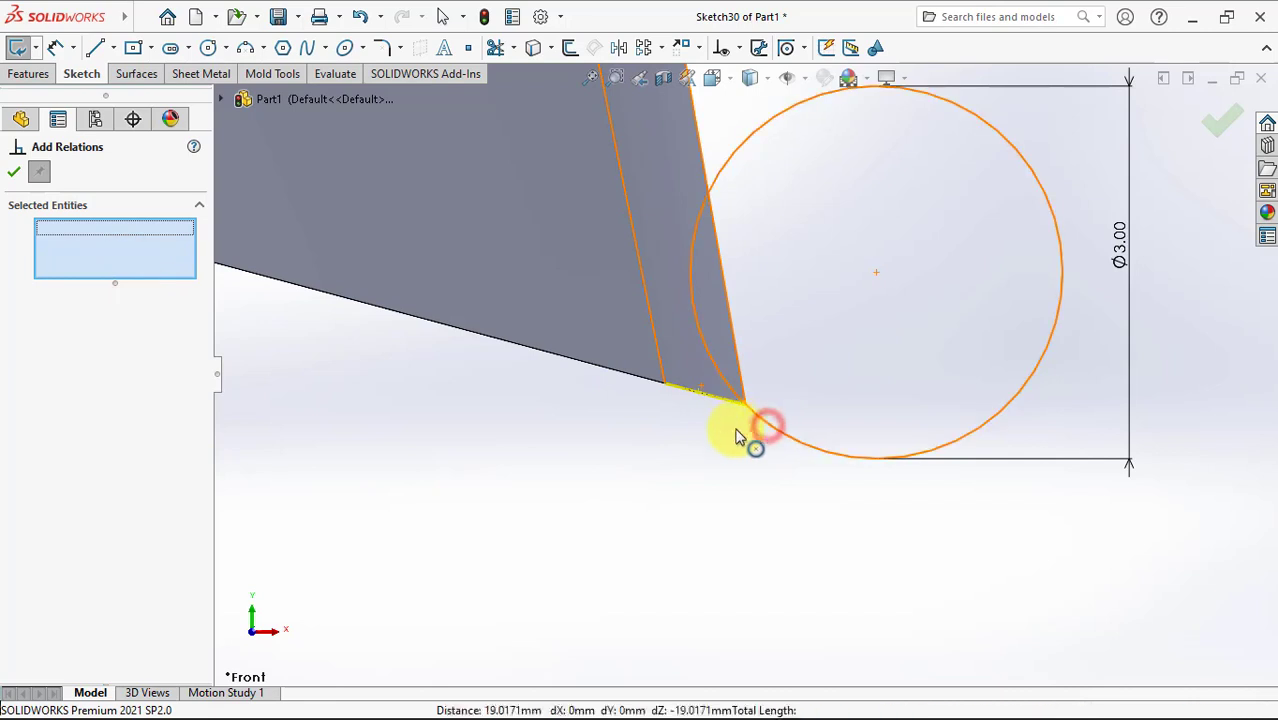
# Step: Make the circle tangent to the slanted side edge, fully defining the sketch
pyautogui.click(755, 427)
pyautogui.click(713, 403)
pyautogui.click(22, 476)
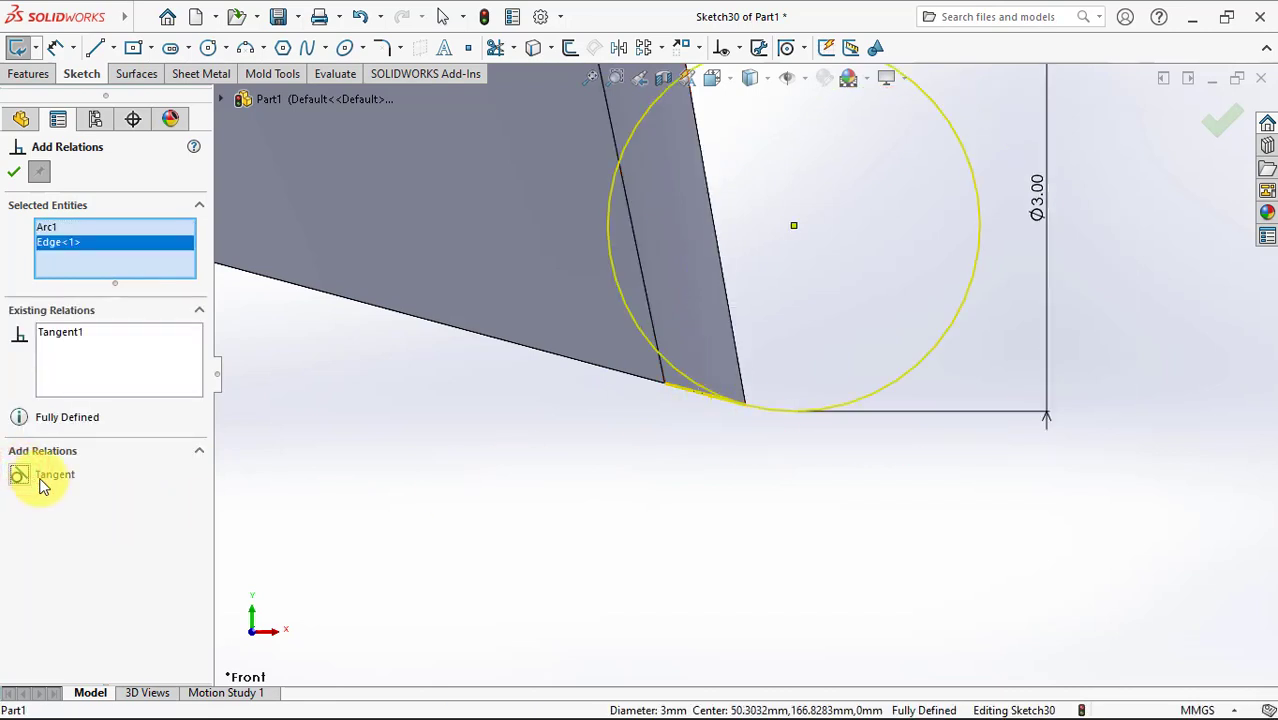
pyautogui.click(15, 163)
pyautogui.click(434, 442)
pyautogui.scroll(4, 585, 479)
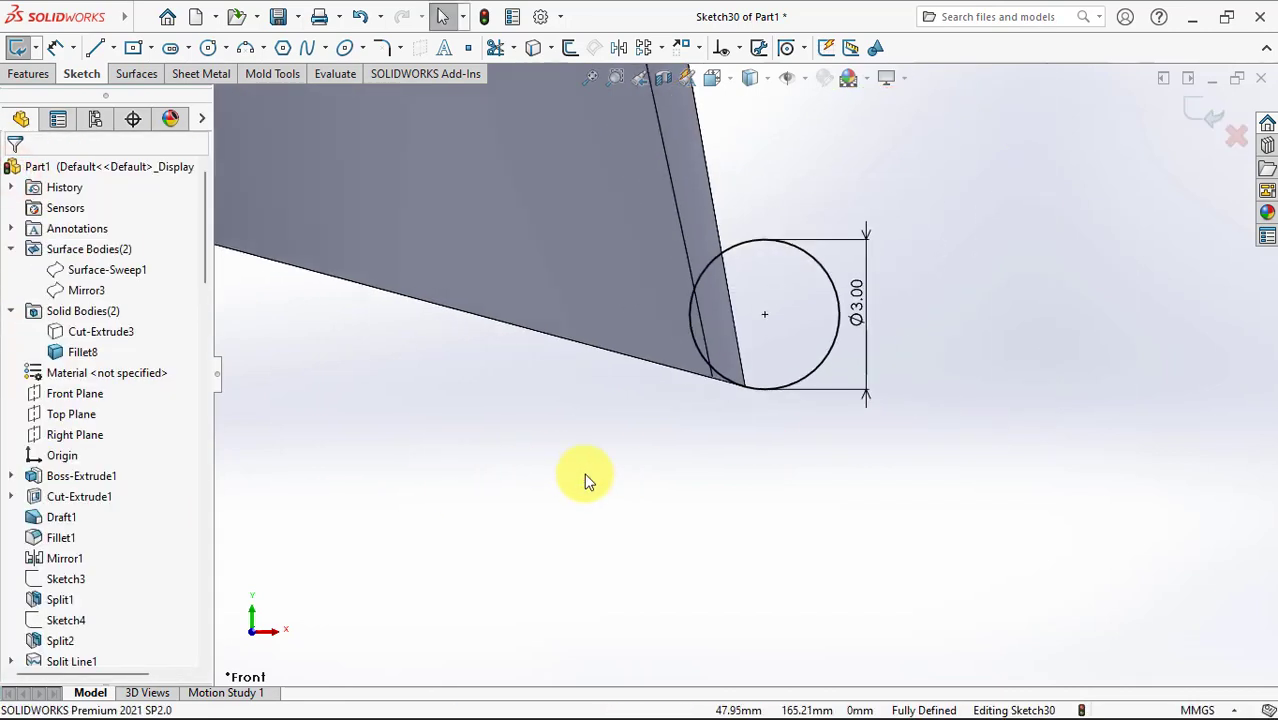
pyautogui.scroll(2, 645, 470)
pyautogui.hotkey('ctrl', '7')
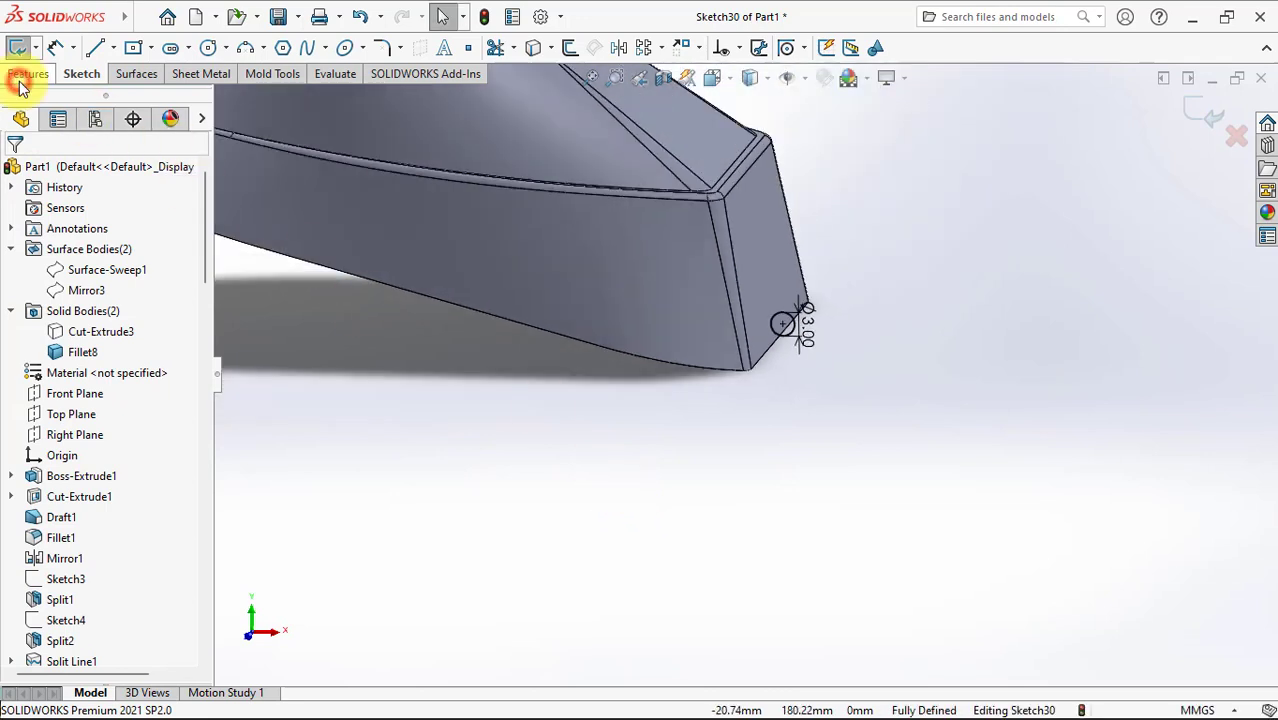
# Step: Exit Sketch30 and start a Swept Cut using the Ø3 circle as profile
pyautogui.click(26, 74)
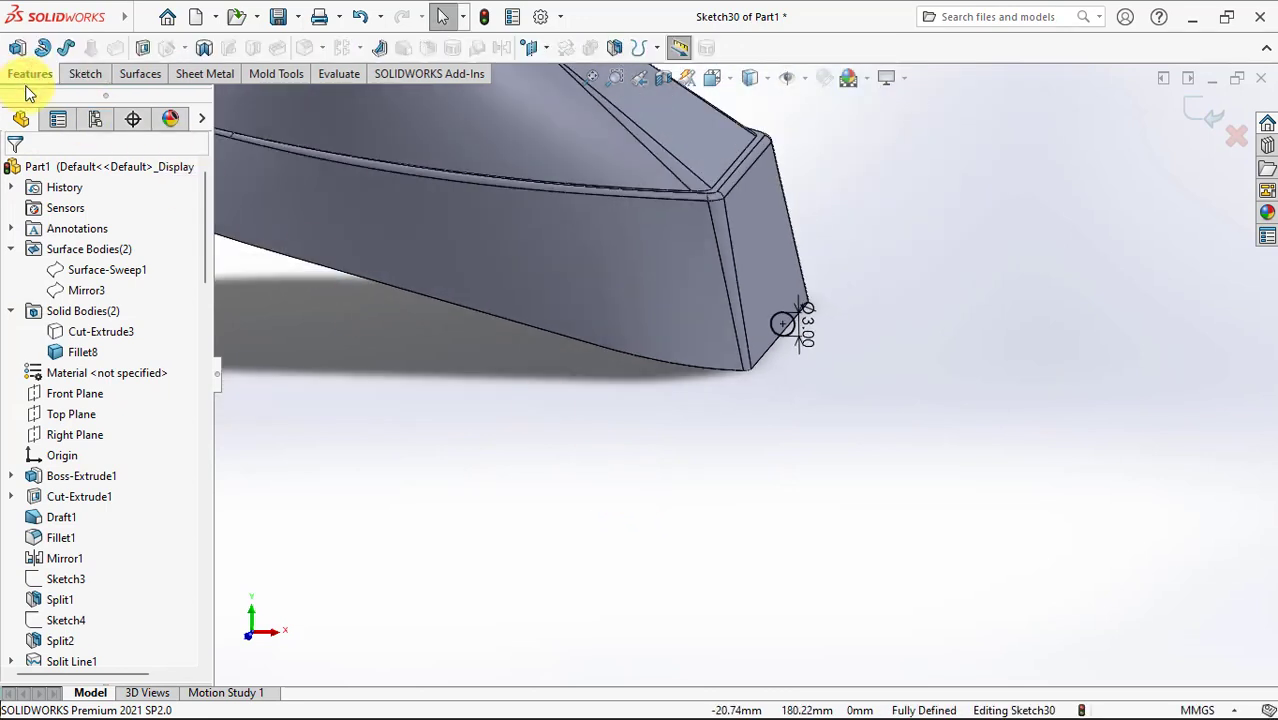
pyautogui.click(1200, 112)
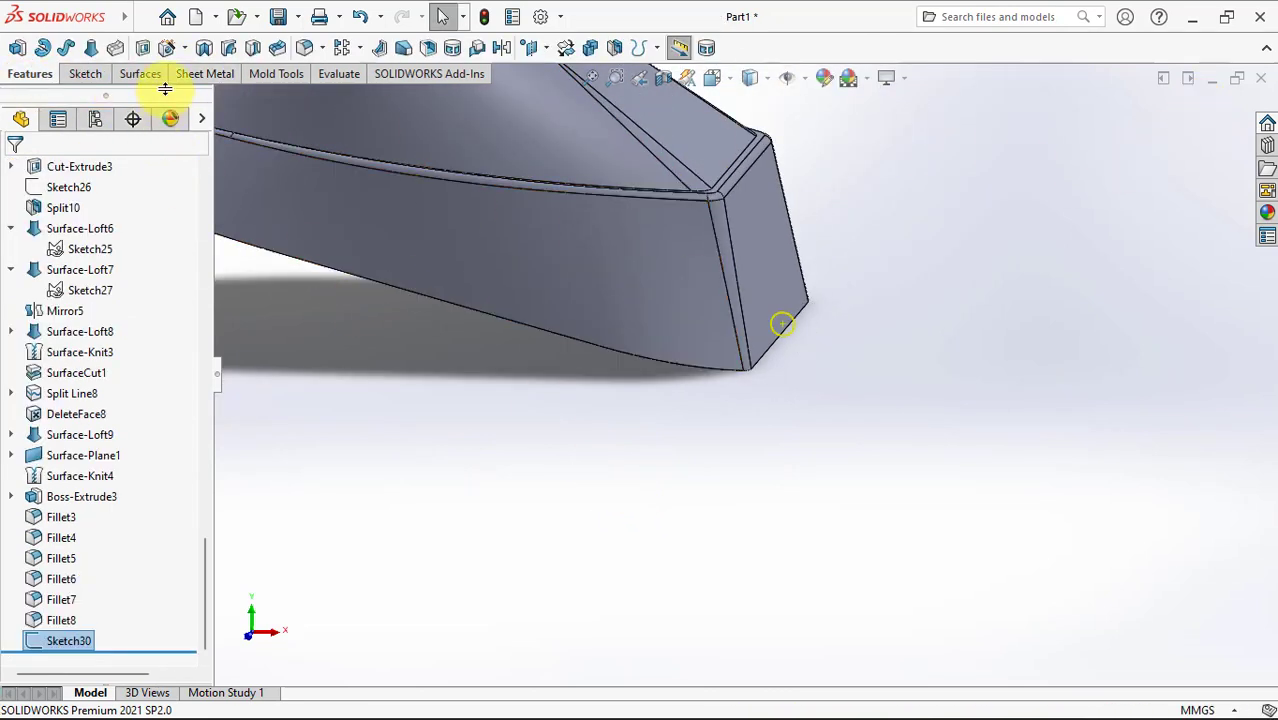
pyautogui.click(226, 56)
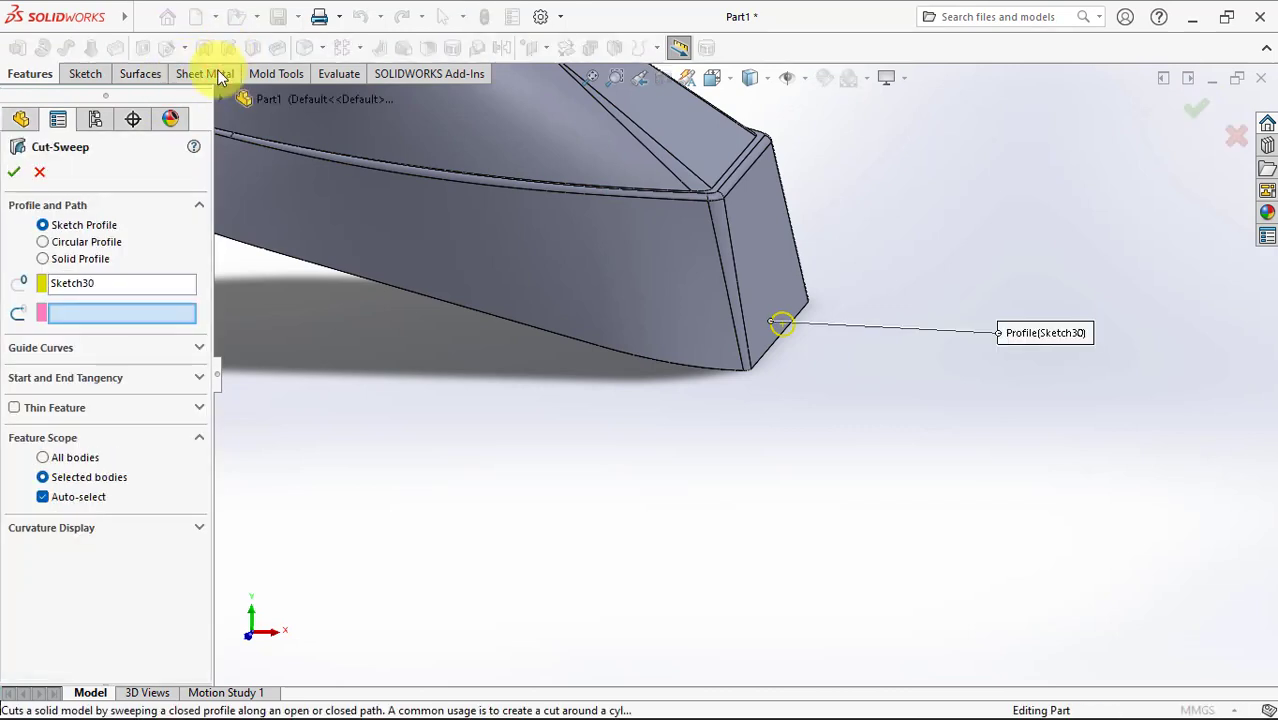
# Step: Select the base's closed bottom edge chain as the sweep path via Select Group and apply the cut
pyautogui.rightClick(130, 314)
pyautogui.click(175, 346)
pyautogui.click(814, 122)
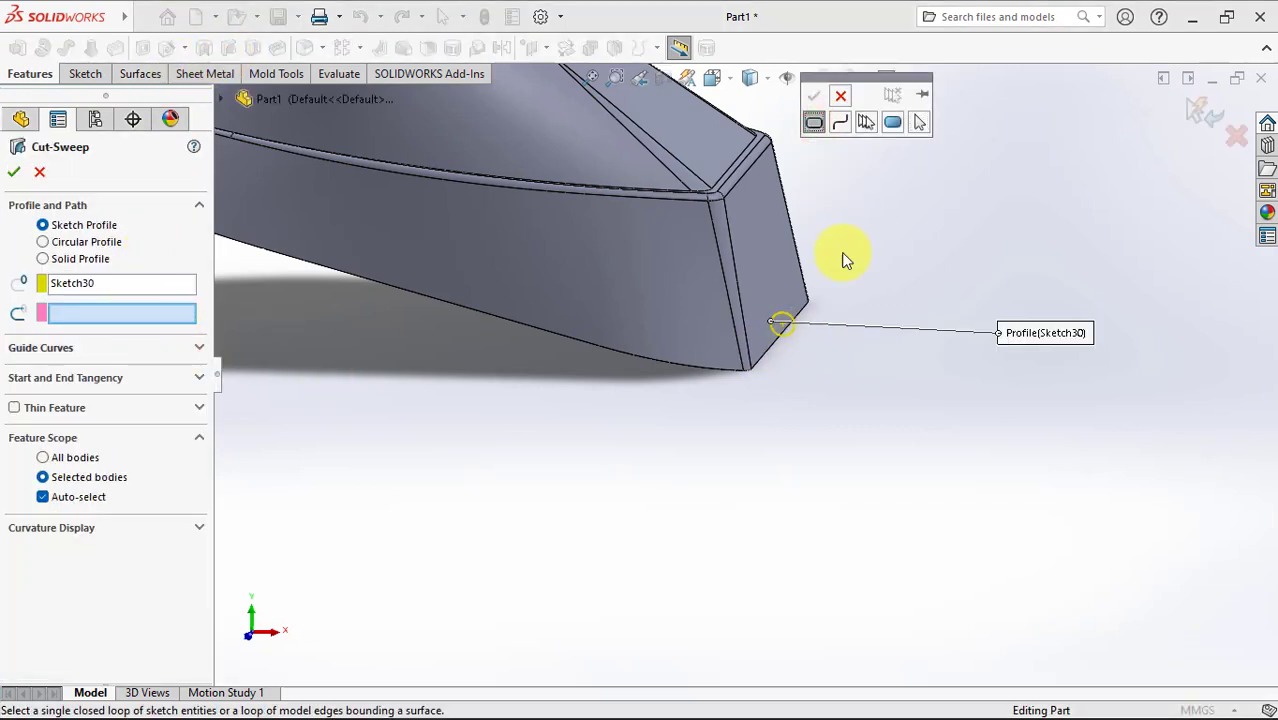
pyautogui.click(862, 126)
pyautogui.click(767, 358)
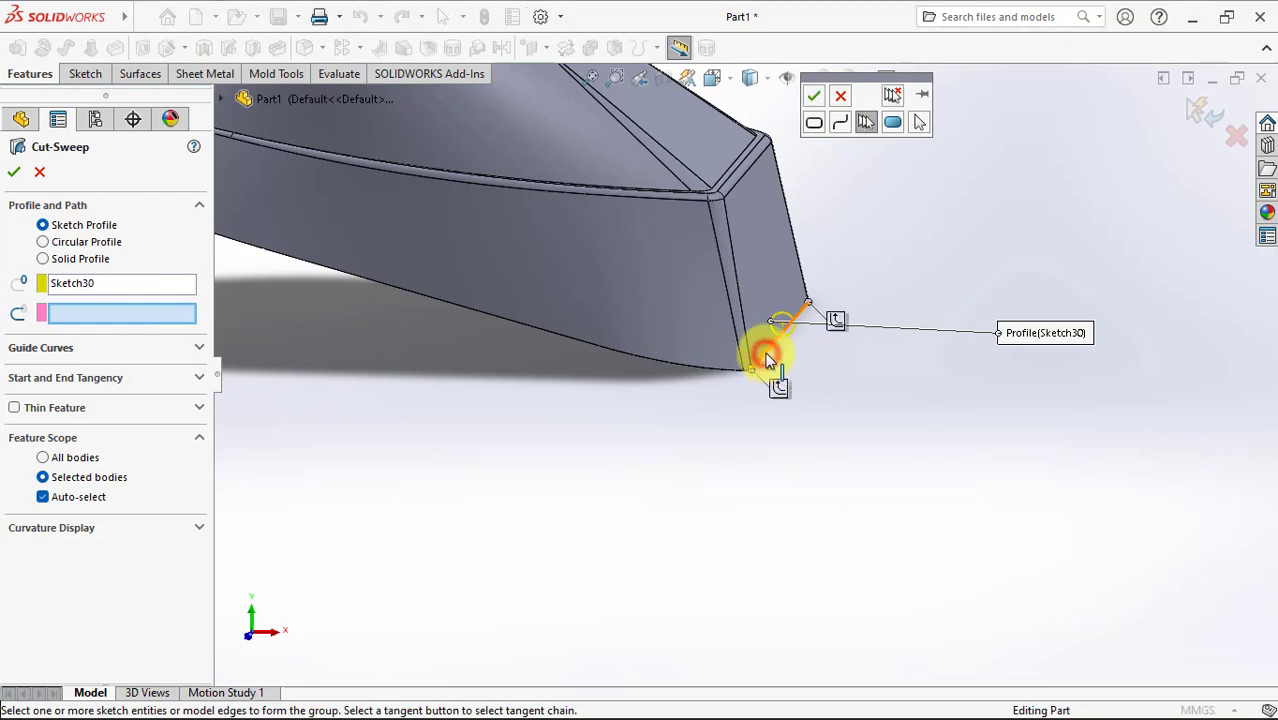
pyautogui.click(779, 389)
pyautogui.click(815, 96)
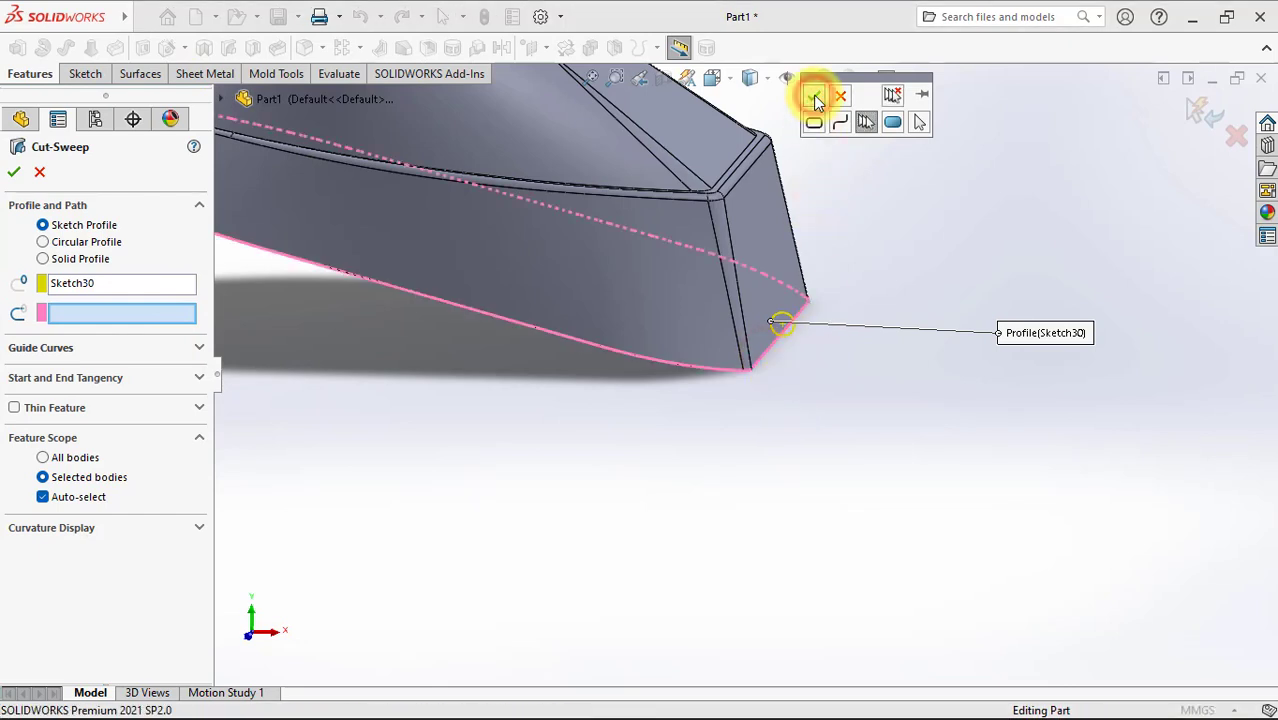
pyautogui.scroll(5, 494, 318)
pyautogui.scroll(-2, 394, 261)
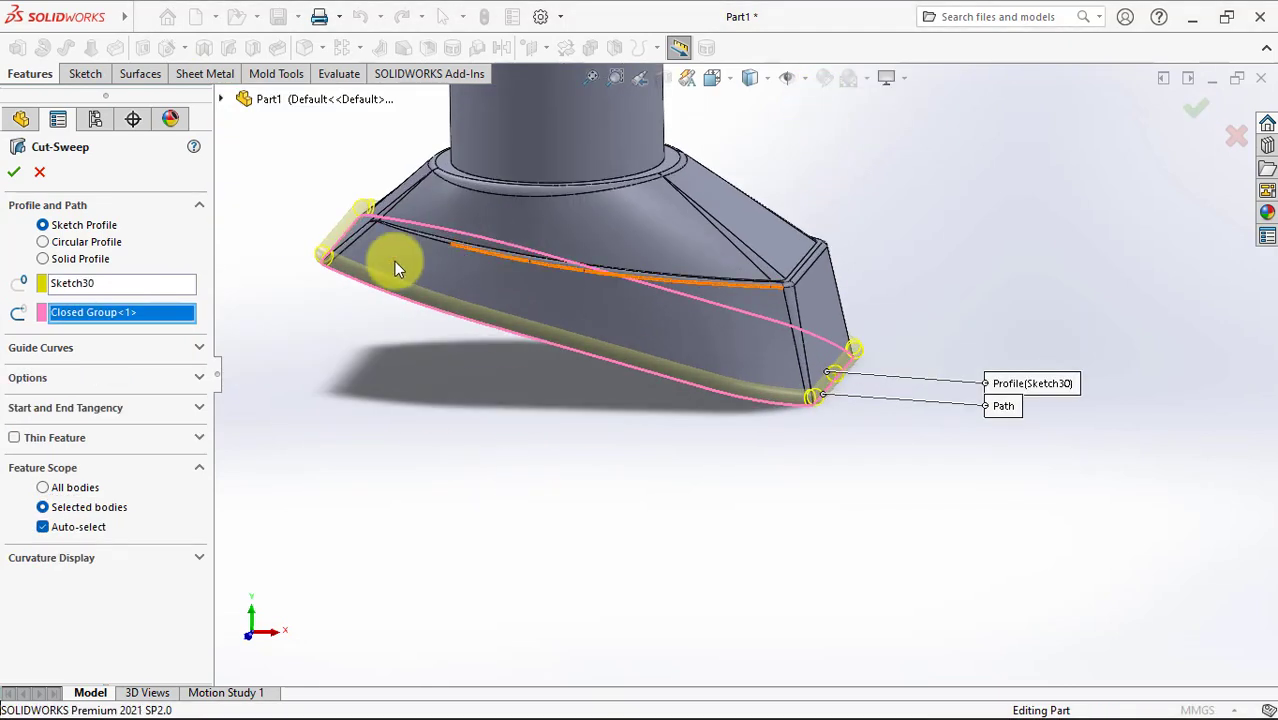
pyautogui.click(16, 175)
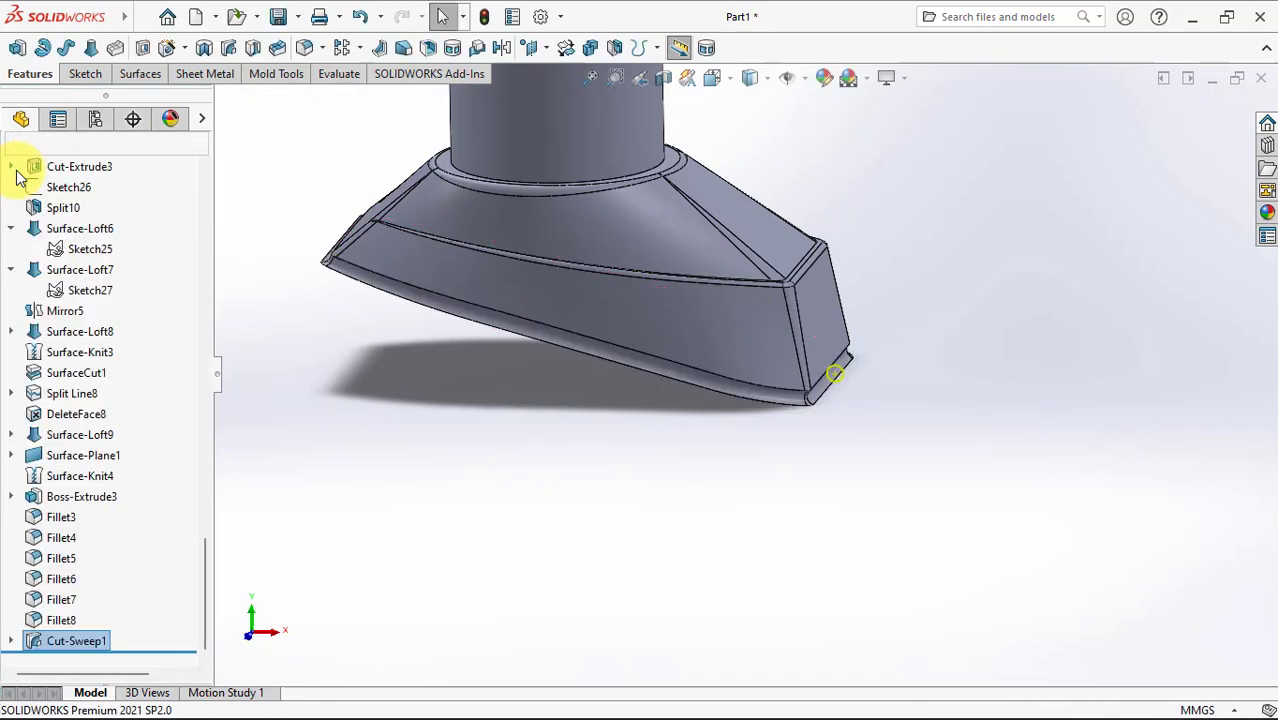
# Step: Combine Cut-Sweep1 and Cut-Extrude3 with the Add operation into one body
pyautogui.moveTo(205, 565); pyautogui.dragTo(226, 201)
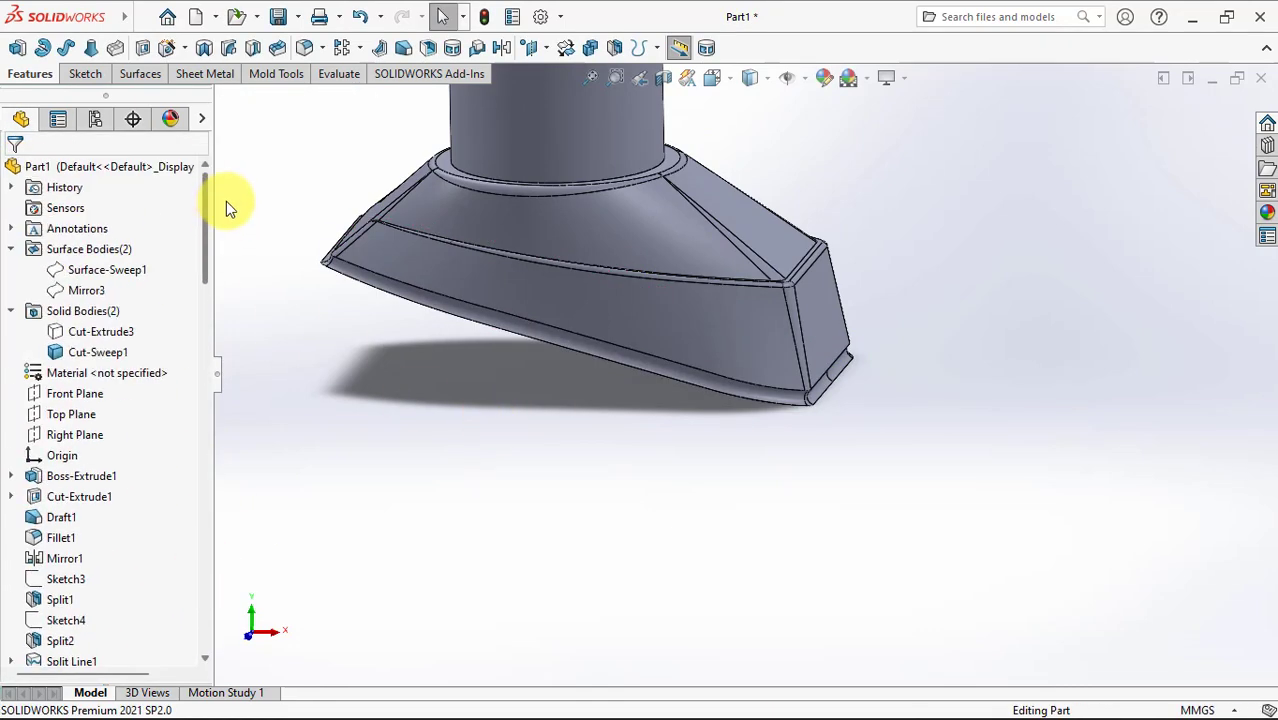
pyautogui.click(110, 331)
pyautogui.click(266, 335)
pyautogui.scroll(3, 326, 330)
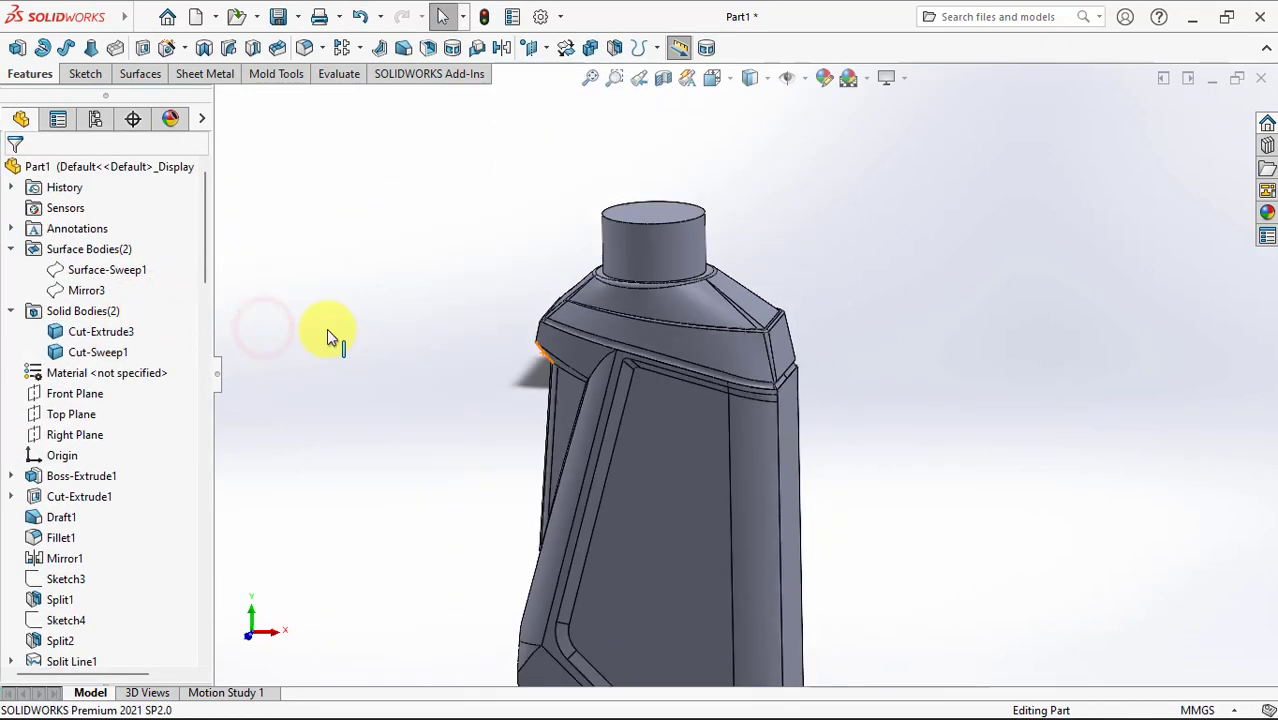
pyautogui.click(592, 47)
pyautogui.click(601, 307)
pyautogui.click(607, 378)
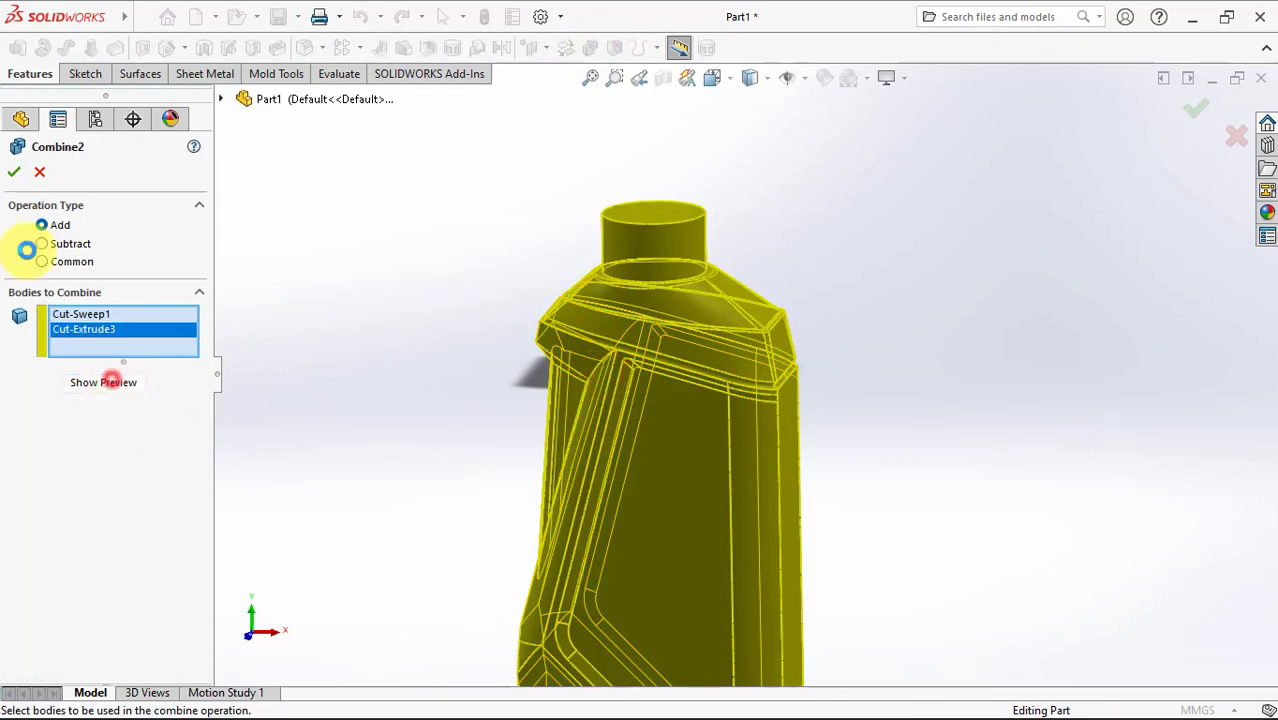
pyautogui.click(14, 172)
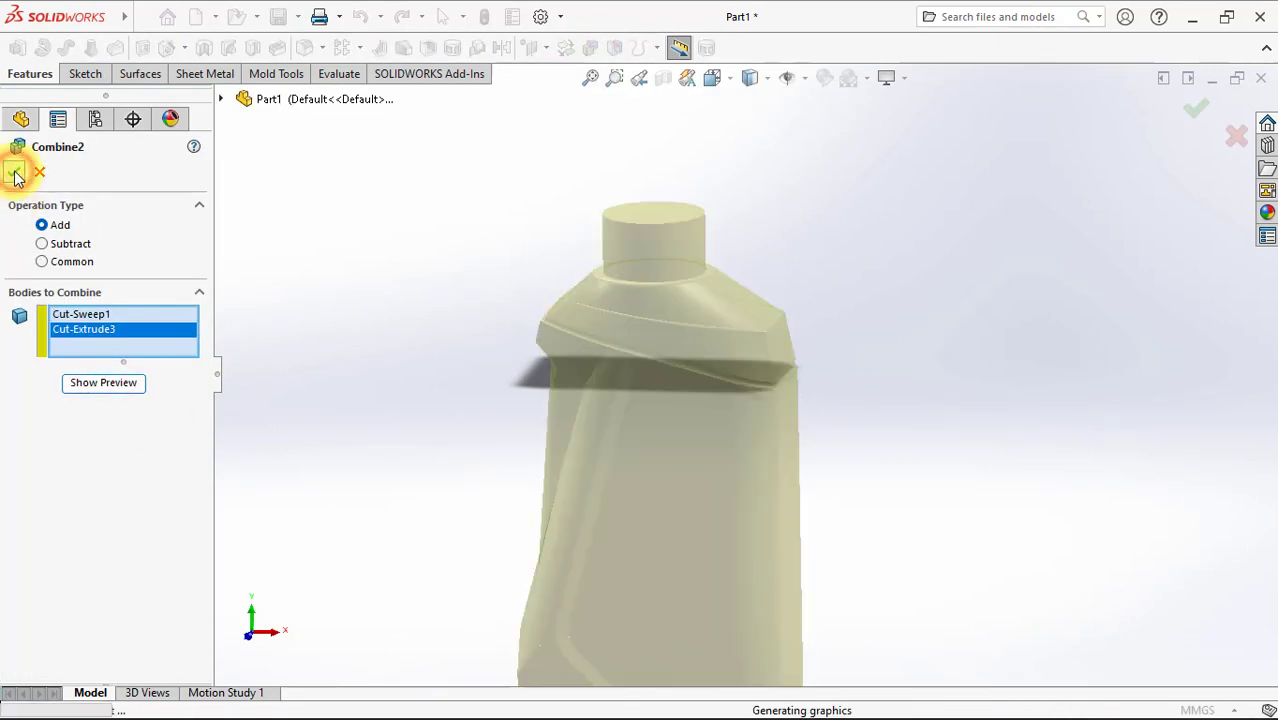
pyautogui.press('f')
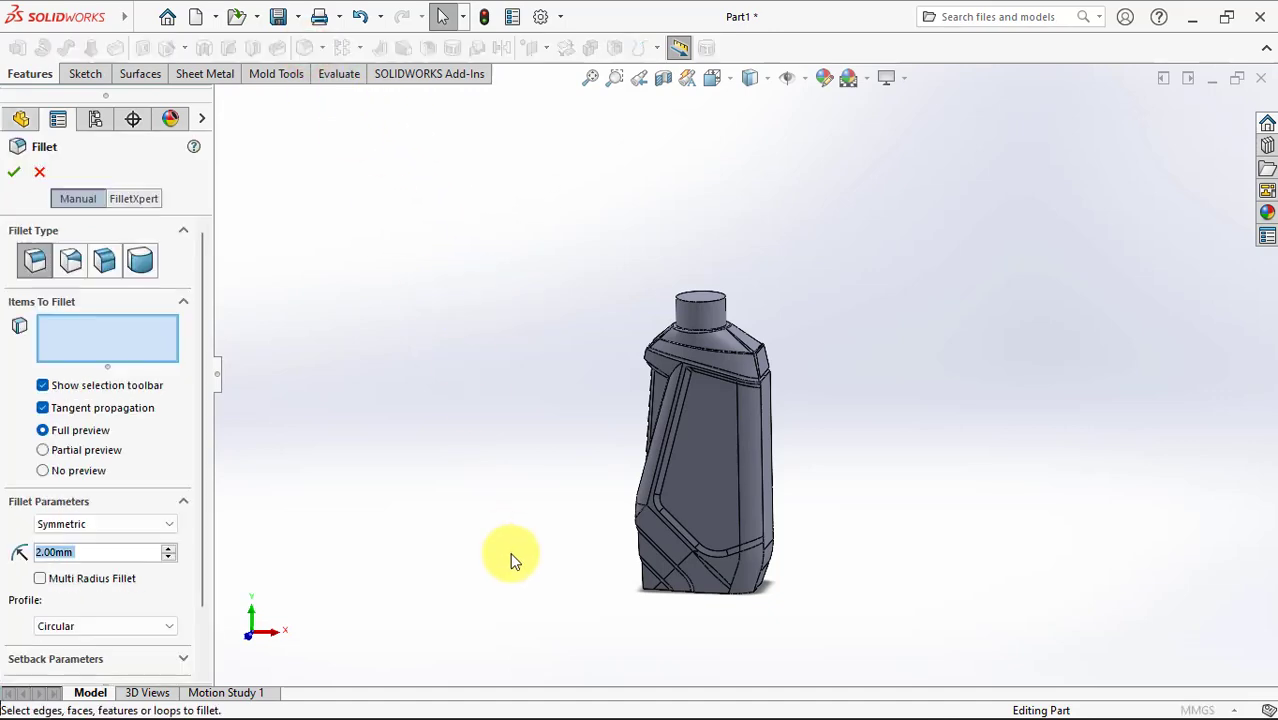
# Step: Set the fillet radius to 1 mm and select the bottom feature's edges
pyautogui.write('1')
pyautogui.moveTo(376, 555); pyautogui.dragTo(573, 411, button='middle')
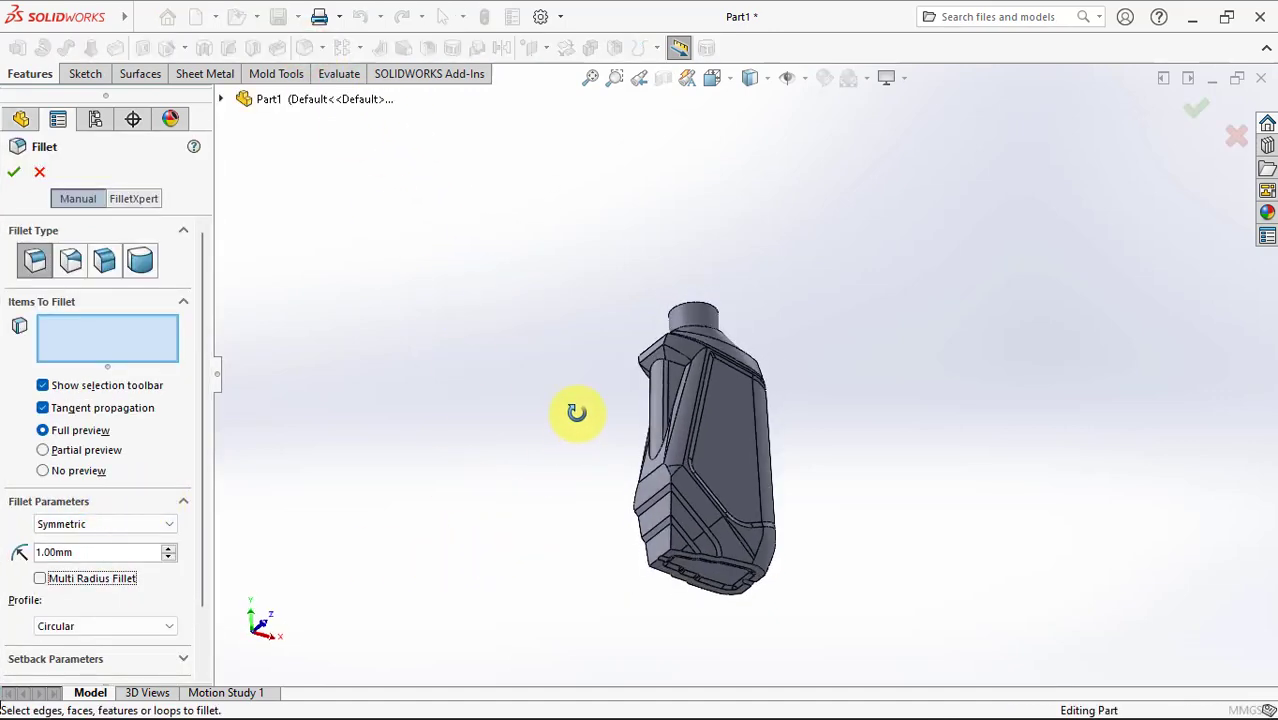
pyautogui.scroll(-3, 723, 498)
pyautogui.scroll(-2, 834, 560)
pyautogui.scroll(-2, 834, 560)
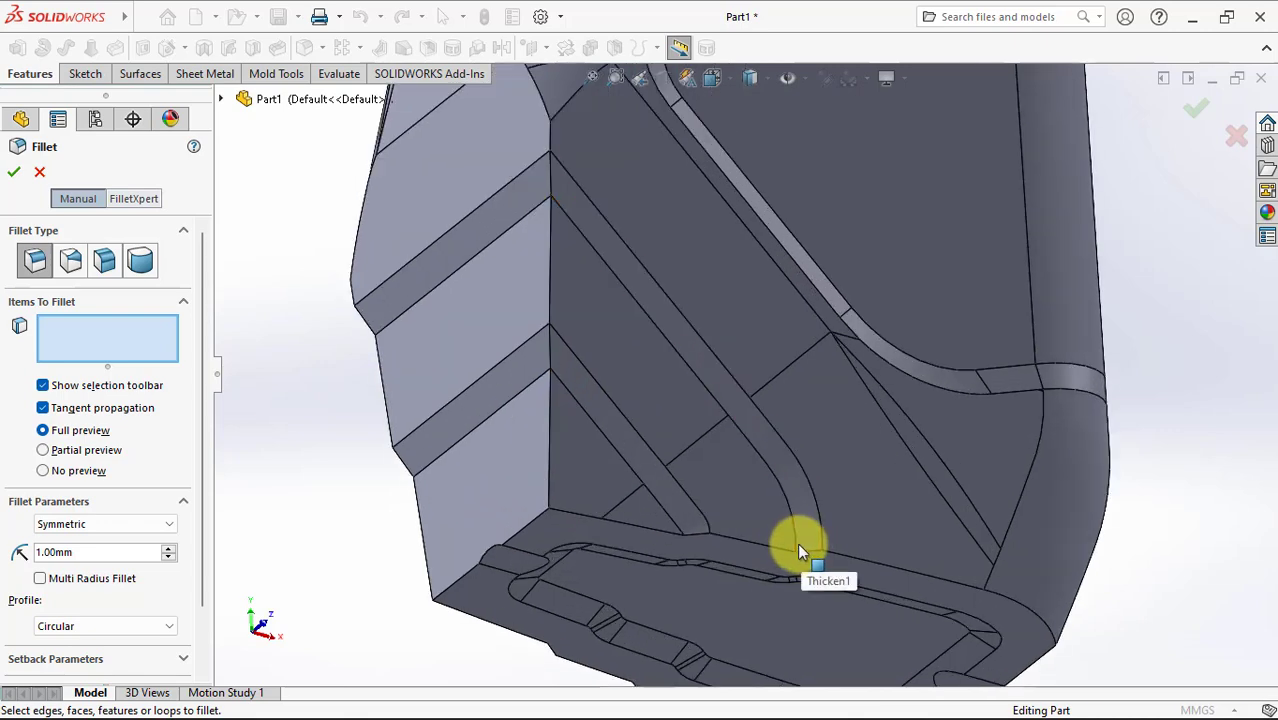
pyautogui.scroll(-2, 726, 527)
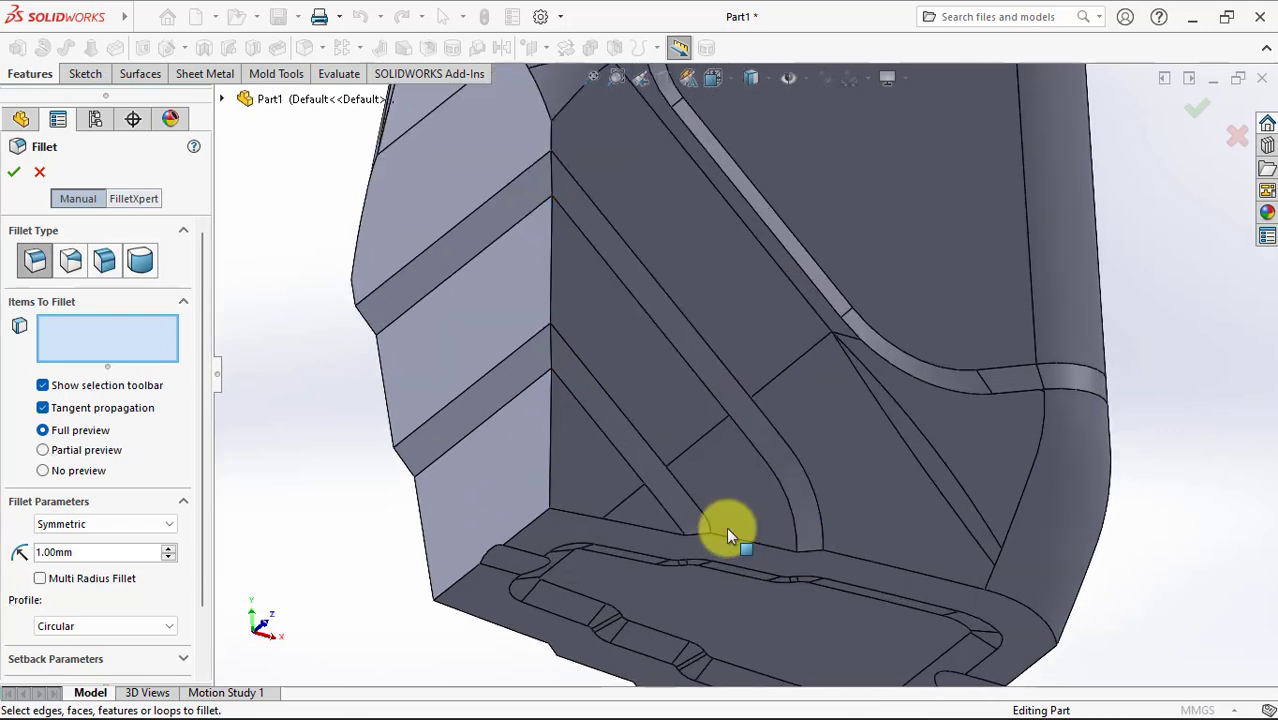
pyautogui.click(674, 525)
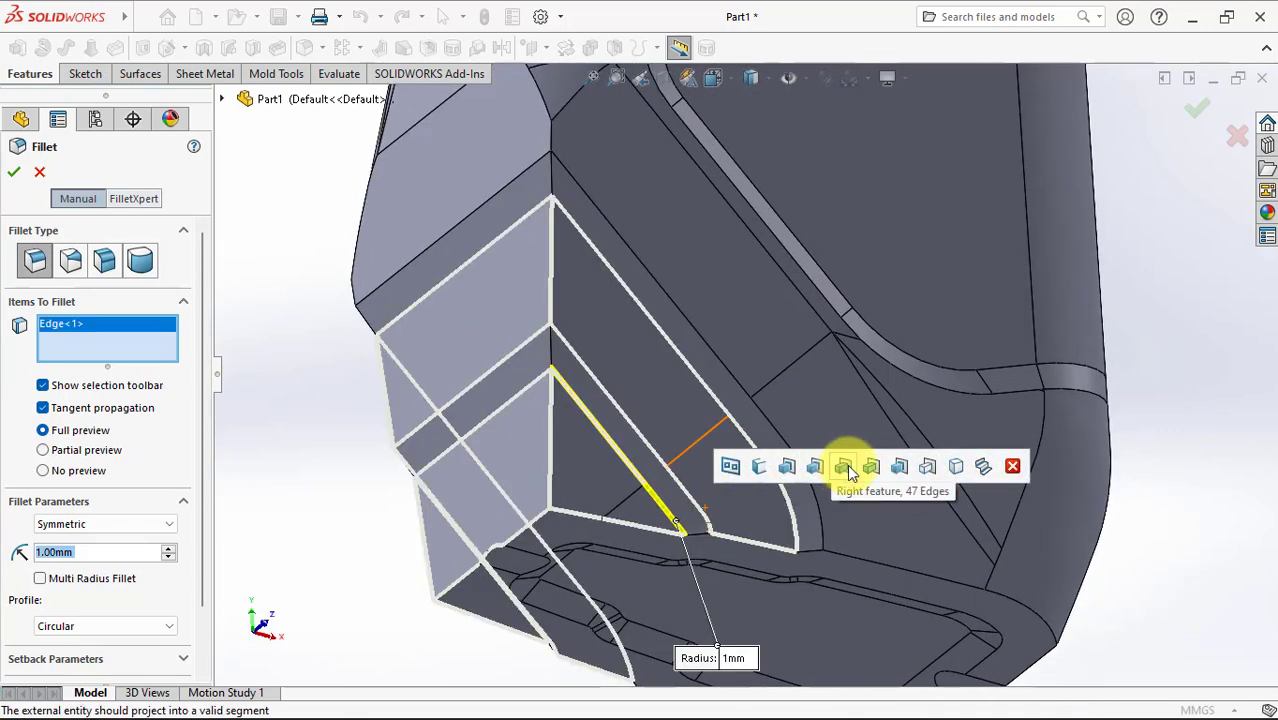
pyautogui.click(901, 469)
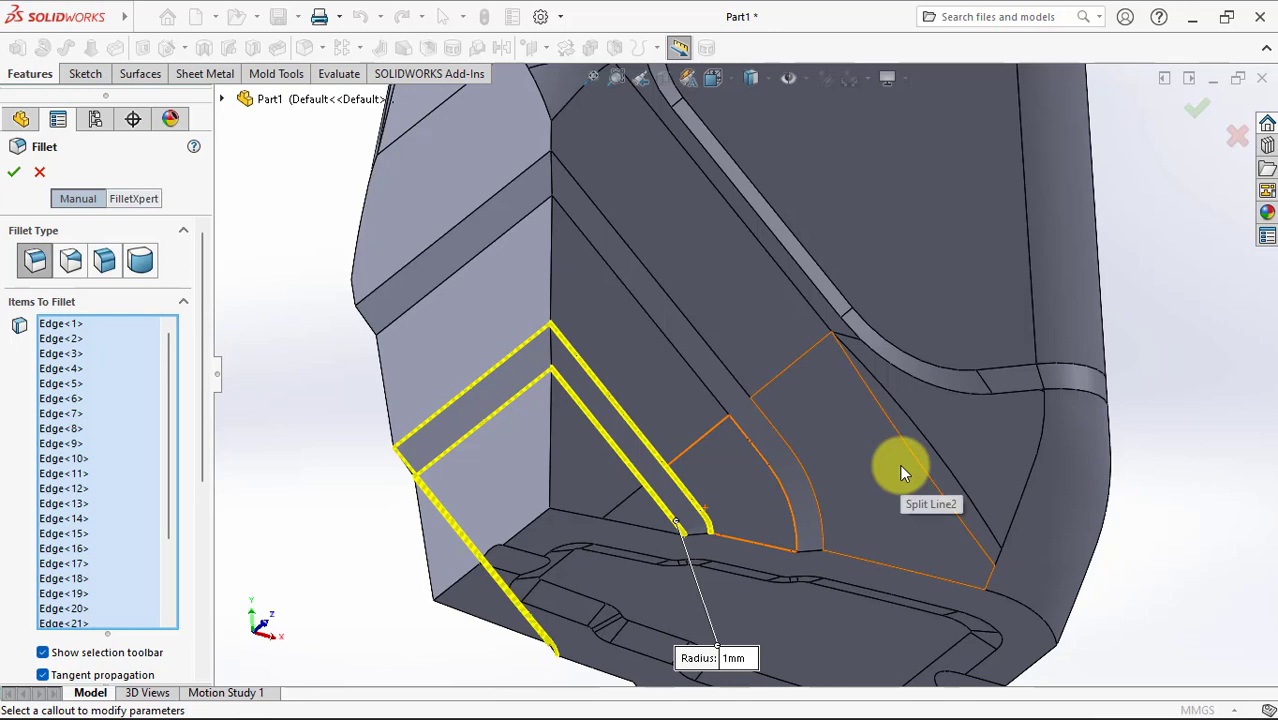
# Step: Add the band, recess and upper band edges and finish the 1 mm fillet
pyautogui.moveTo(851, 467)
pyautogui.mouseDown(button='middle')
pyautogui.moveTo(941, 393)
pyautogui.moveTo(856, 491)
pyautogui.mouseUp(button='middle')
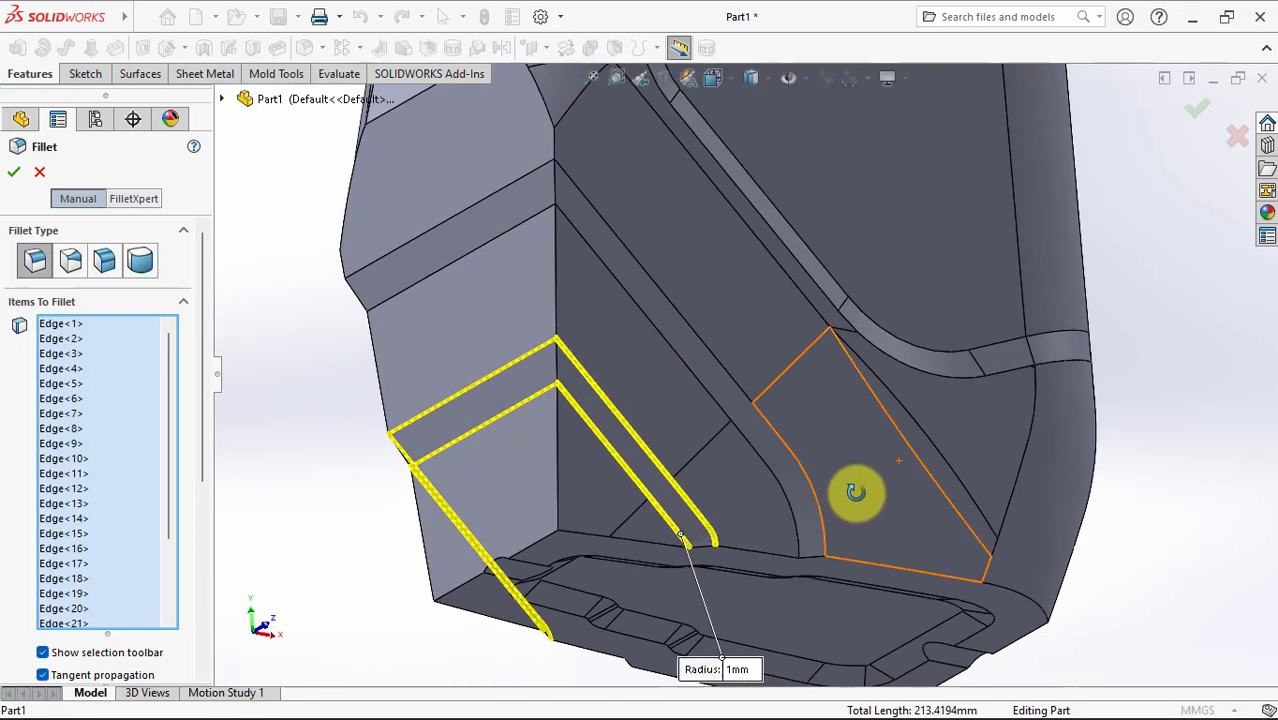
pyautogui.click(791, 511)
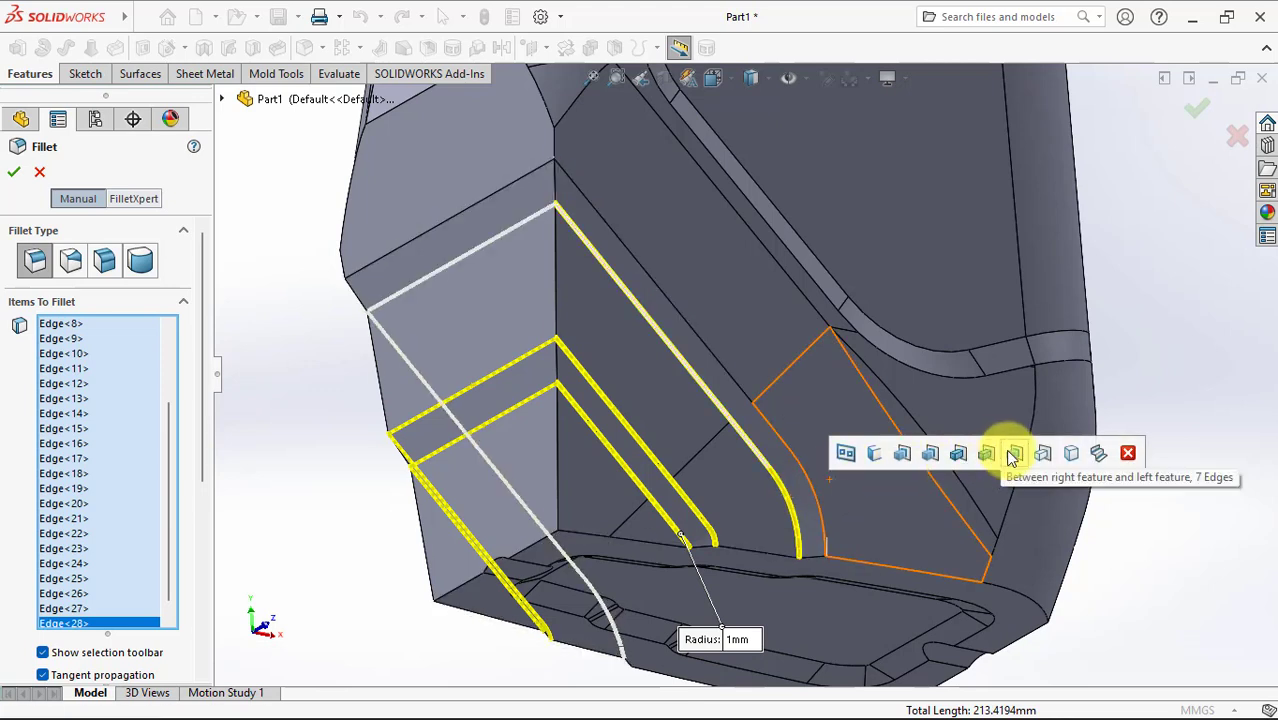
pyautogui.click(1013, 455)
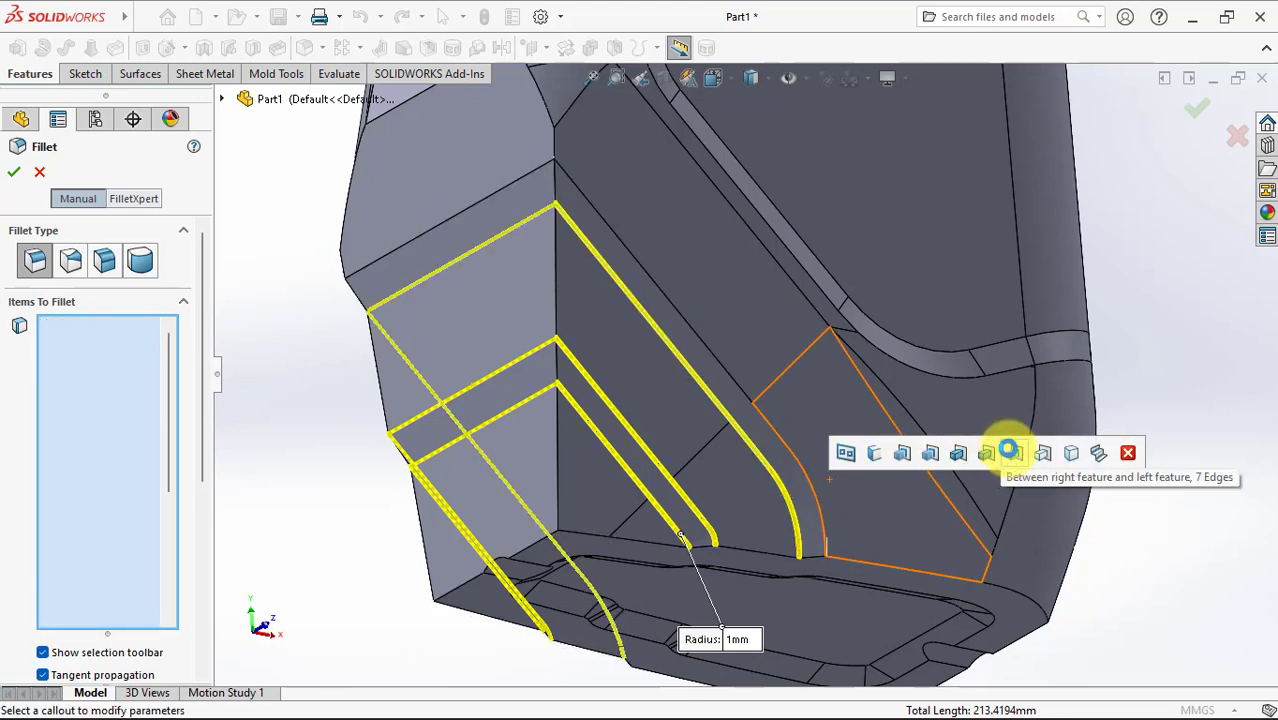
pyautogui.click(808, 486)
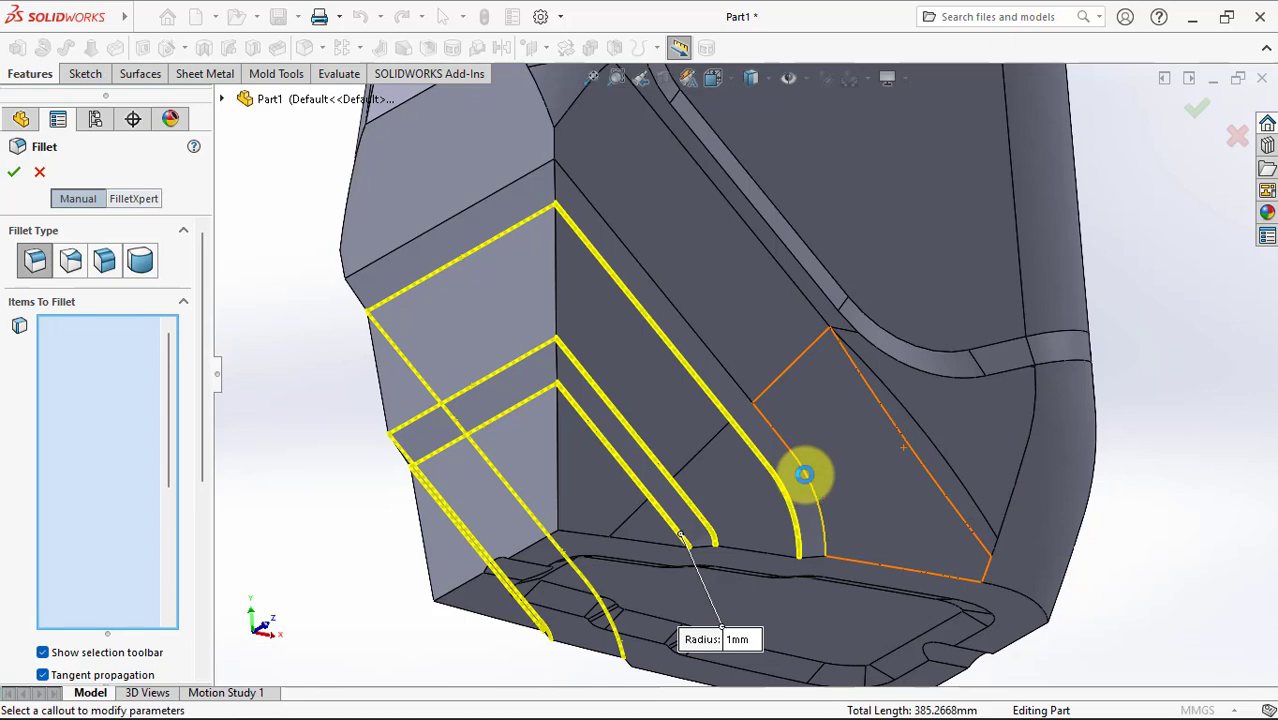
pyautogui.click(506, 188)
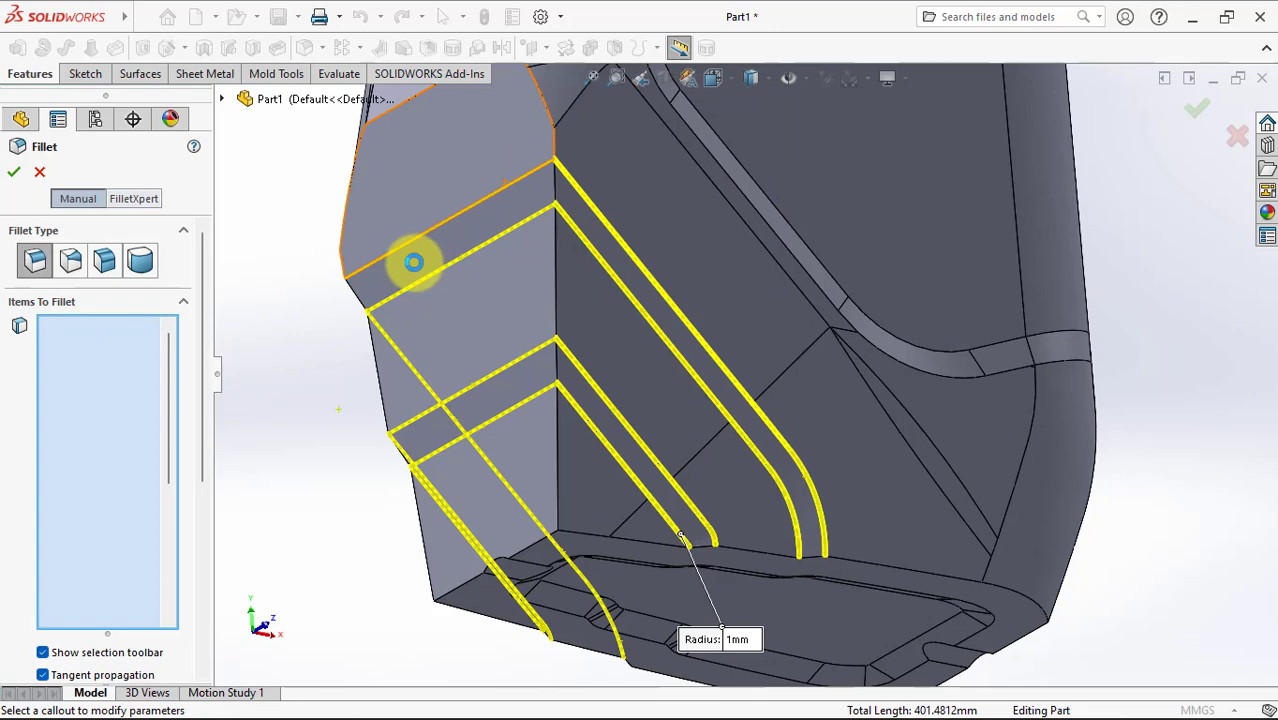
pyautogui.moveTo(416, 262)
pyautogui.mouseDown(button='middle')
pyautogui.moveTo(556, 177)
pyautogui.moveTo(515, 430)
pyautogui.mouseUp(button='middle')
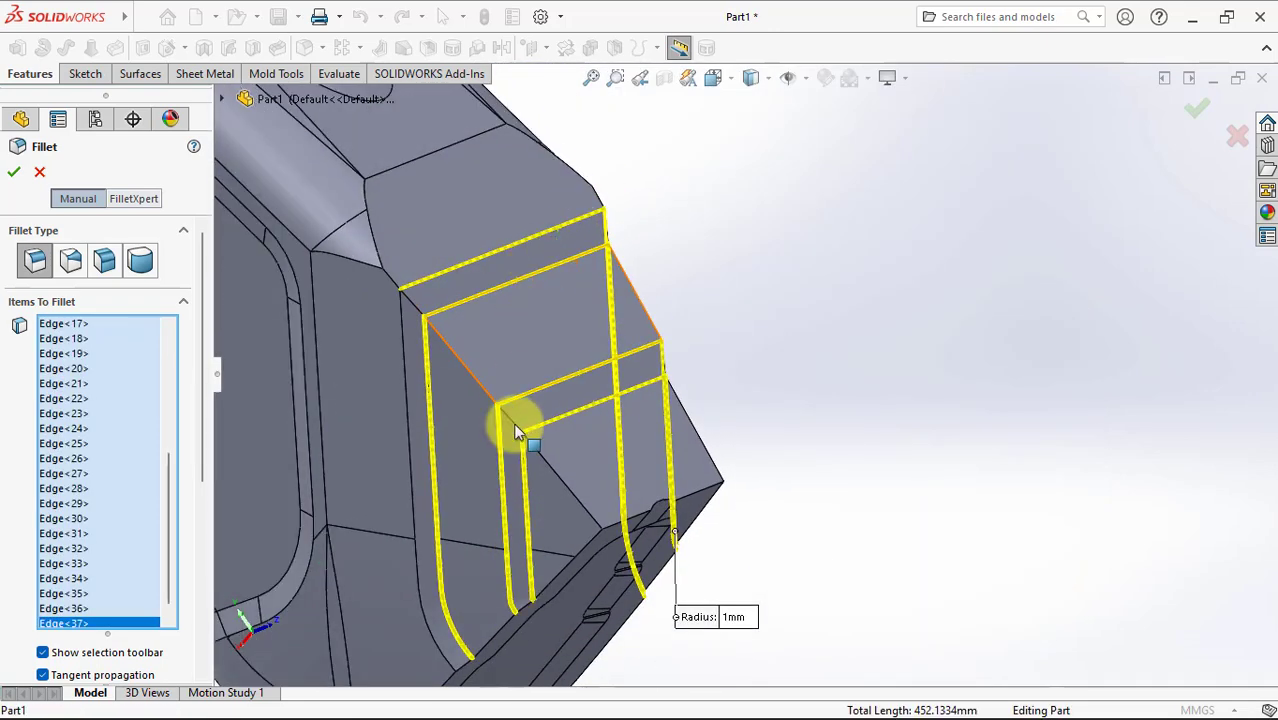
pyautogui.click(423, 607)
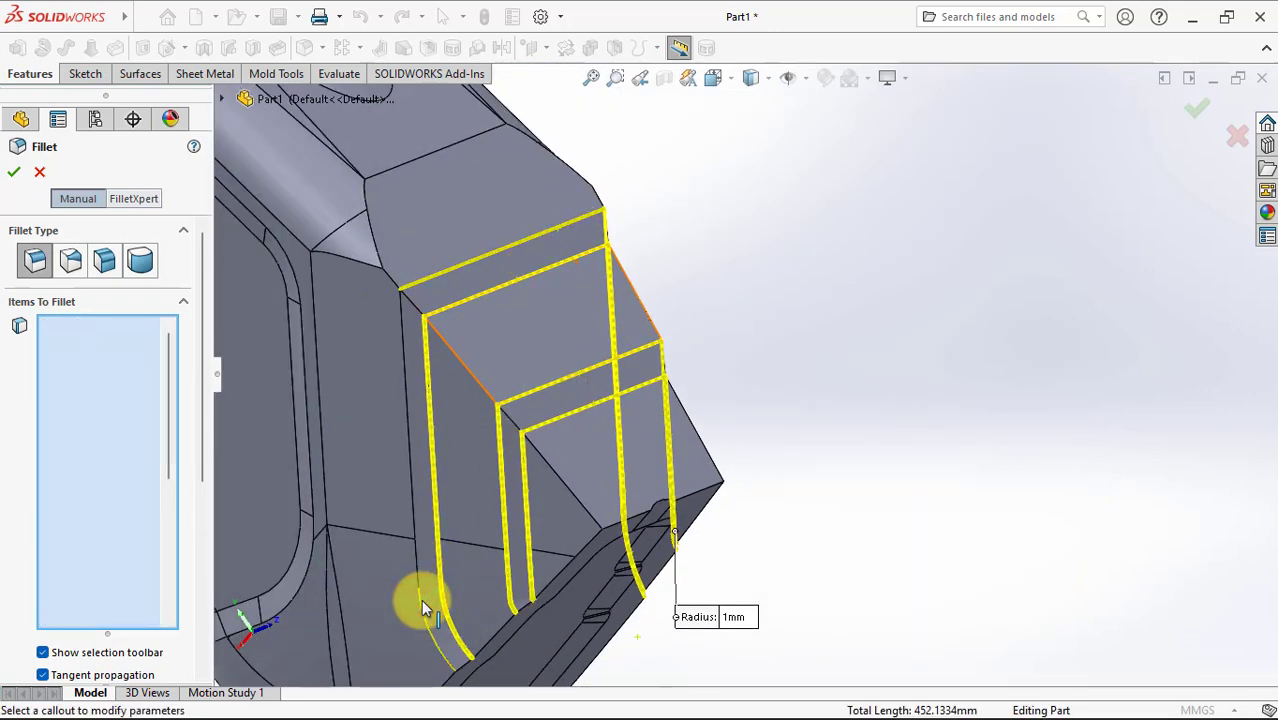
pyautogui.click(14, 172)
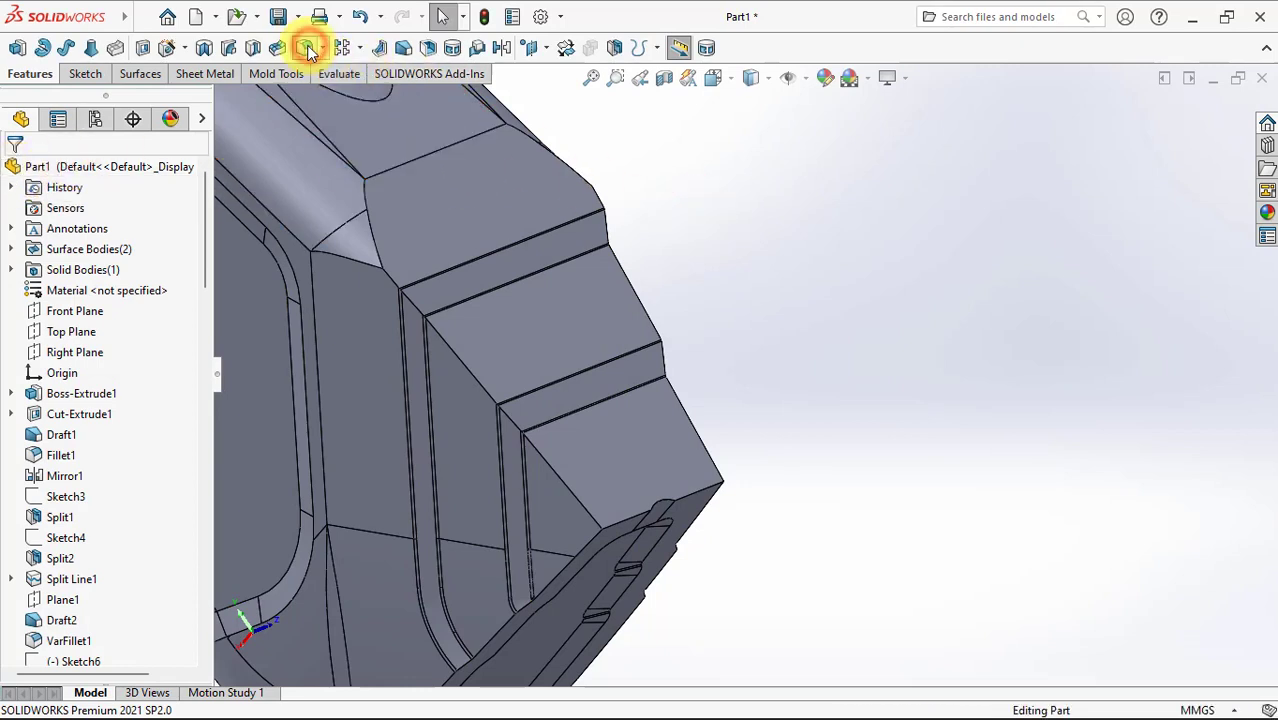
# Step: Fillet the two long band-side edges at 2 mm
pyautogui.click(305, 49)
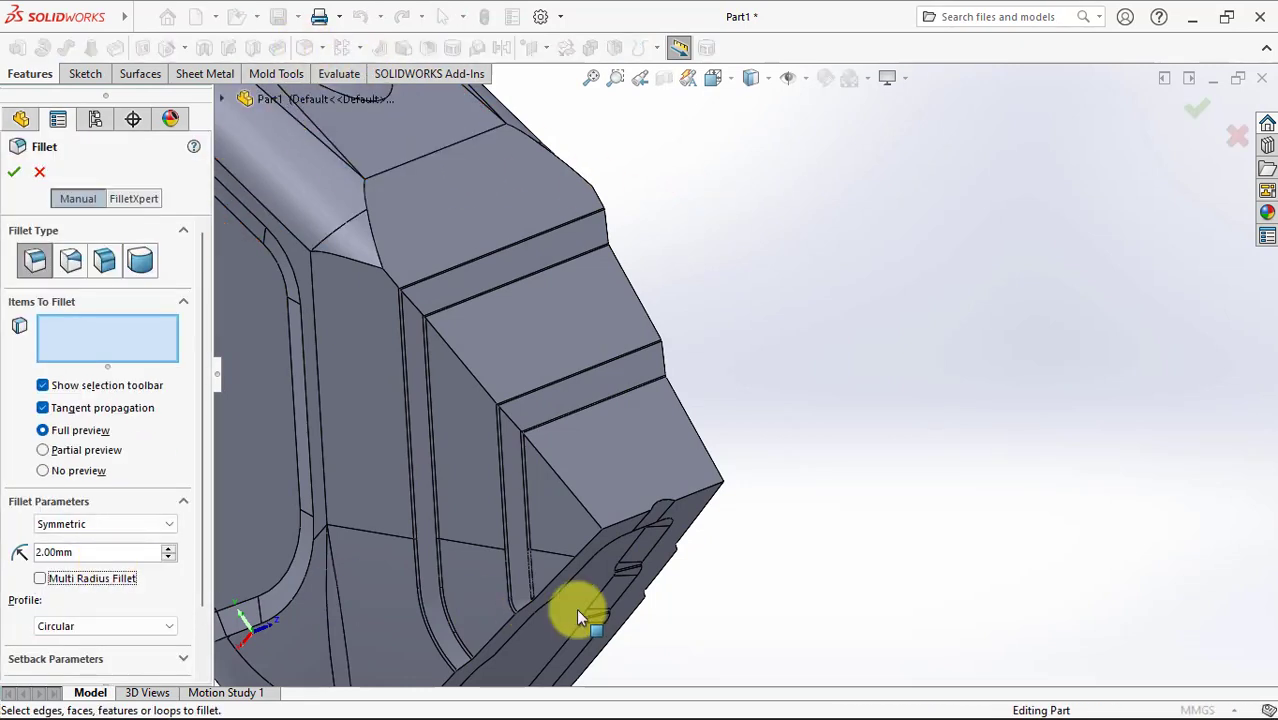
pyautogui.click(591, 522)
pyautogui.moveTo(588, 514); pyautogui.dragTo(525, 616, button='middle')
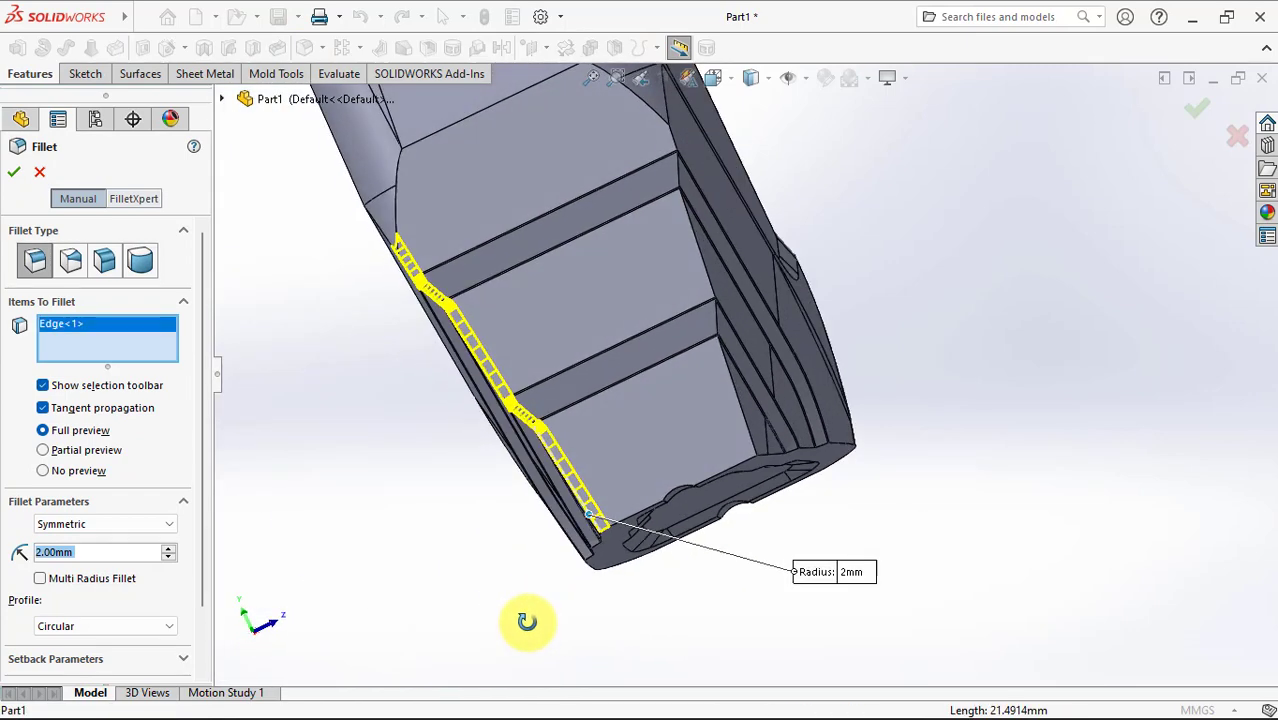
pyautogui.click(753, 441)
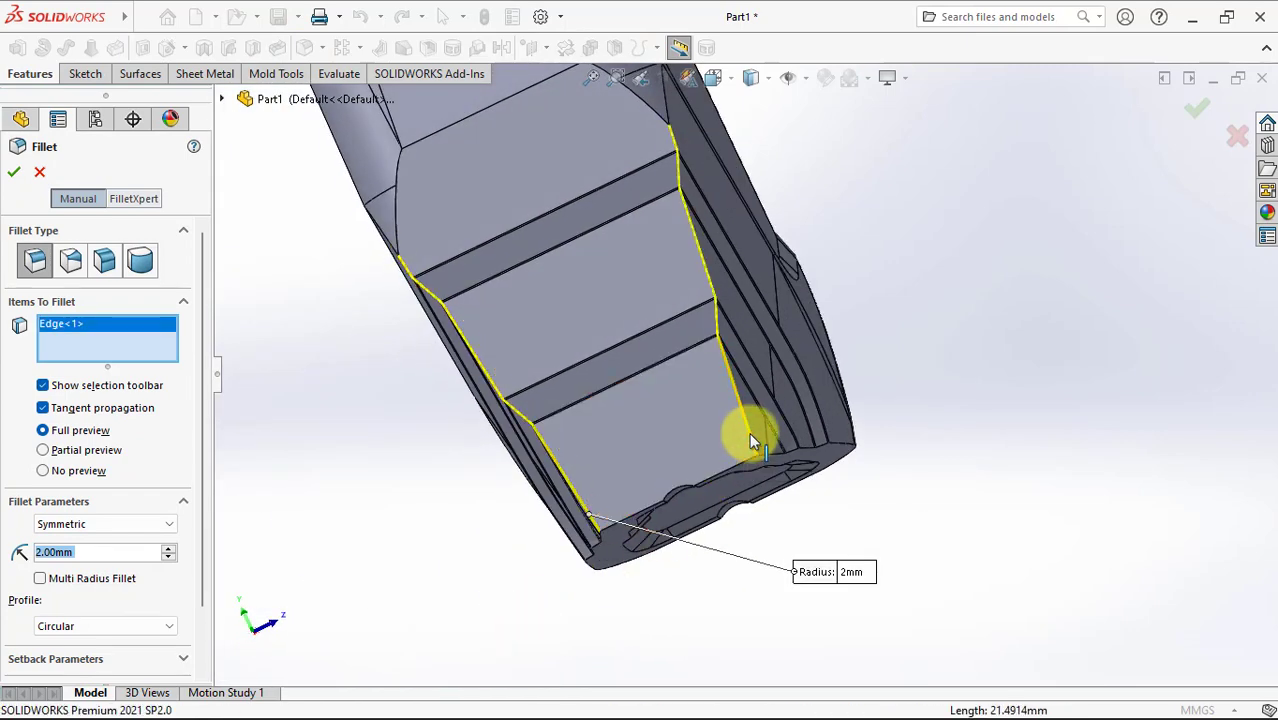
pyautogui.moveTo(749, 432); pyautogui.dragTo(873, 232, button='middle')
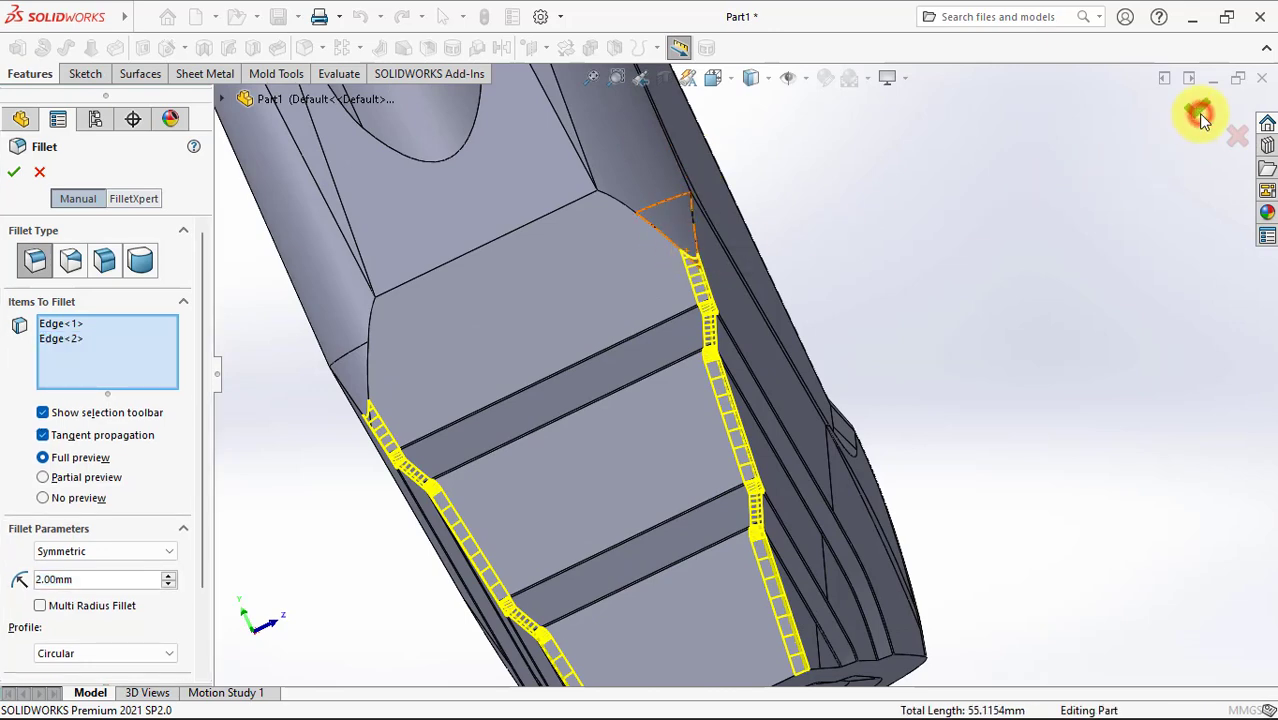
pyautogui.moveTo(1198, 110); pyautogui.dragTo(1042, 173, button='middle')
pyautogui.press('Return')
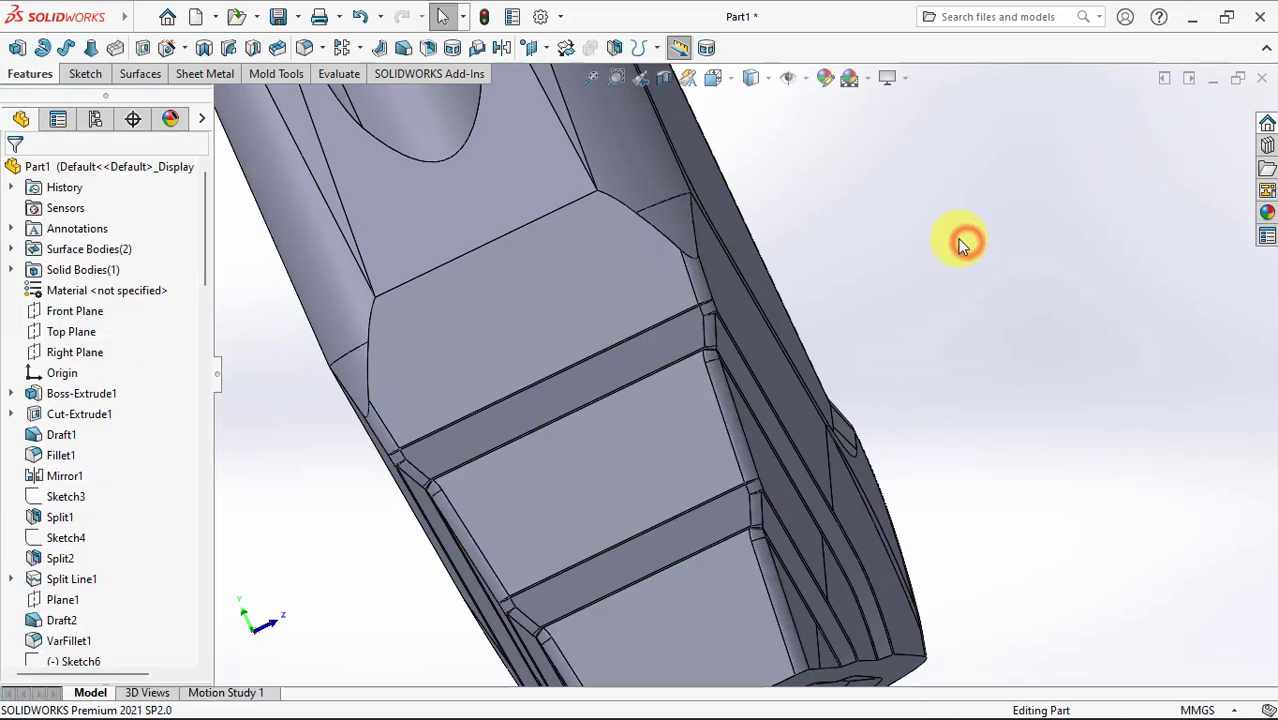
# Step: Round the bottom recess rim edge loops with a 2 mm fillet
pyautogui.moveTo(963, 238)
pyautogui.mouseDown(button='middle')
pyautogui.moveTo(1005, 340)
pyautogui.moveTo(640, 190)
pyautogui.mouseUp(button='middle')
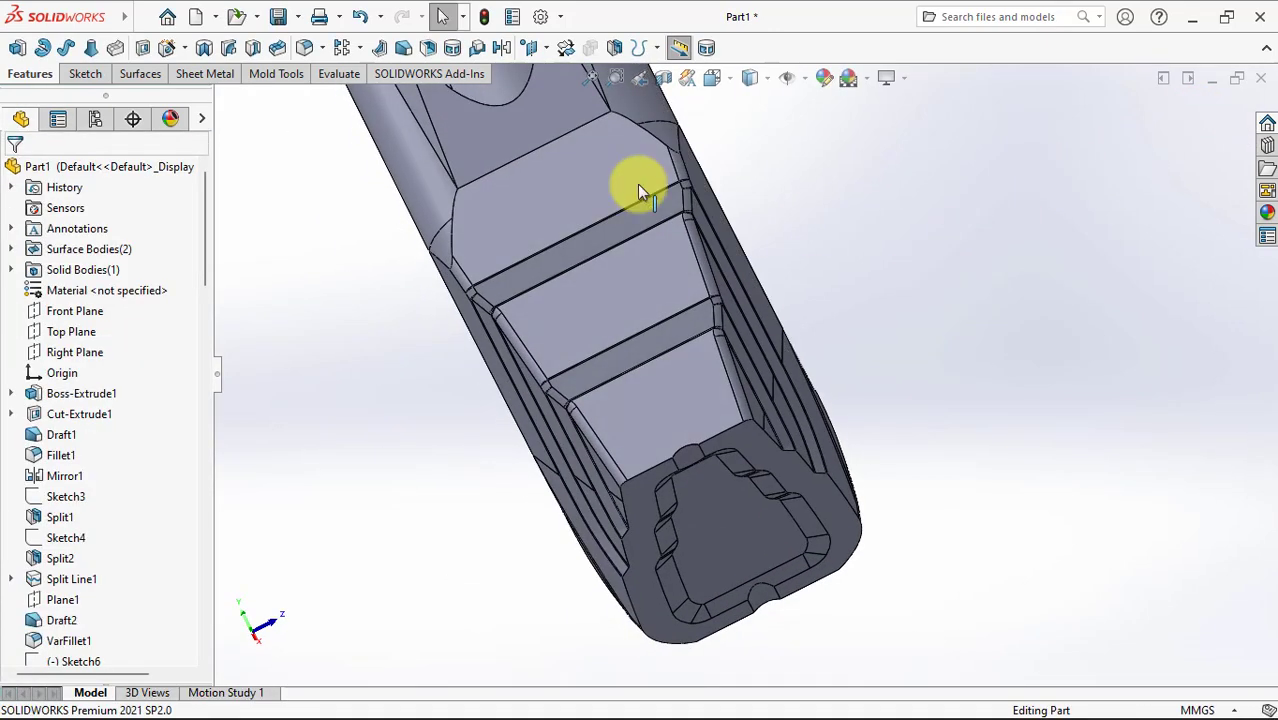
pyautogui.click(307, 50)
pyautogui.scroll(-3, 655, 540)
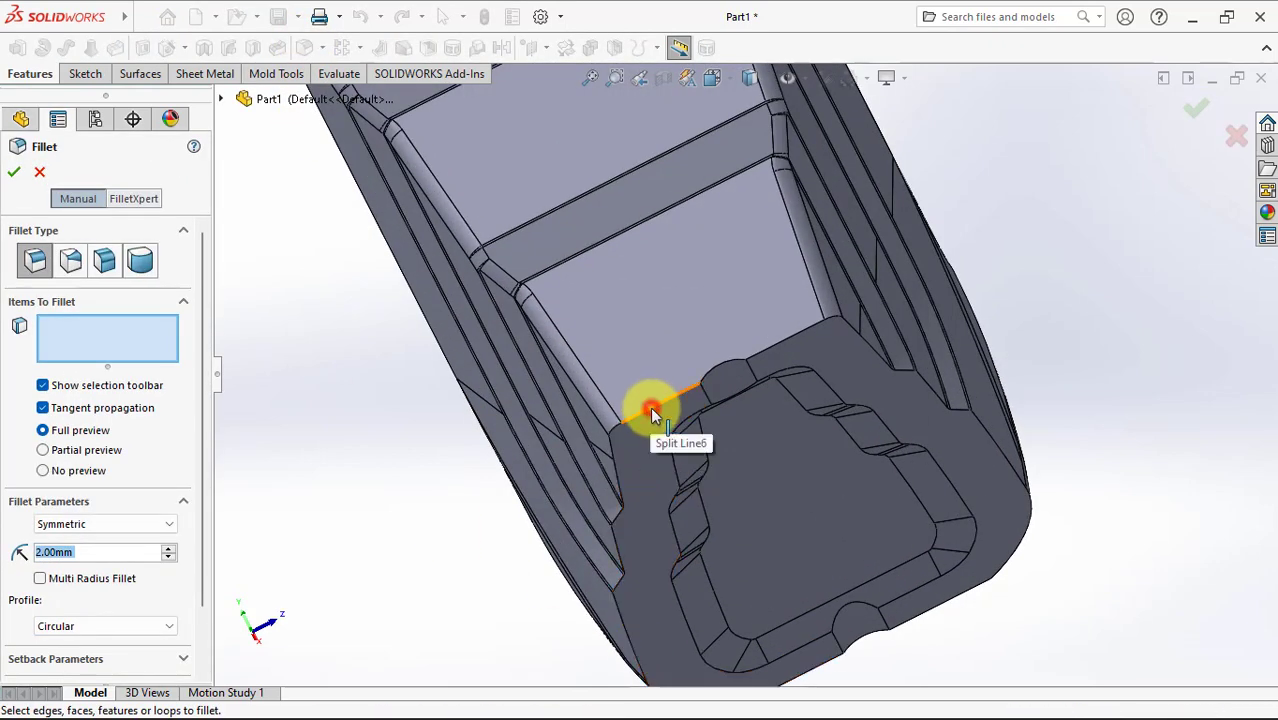
pyautogui.click(651, 410)
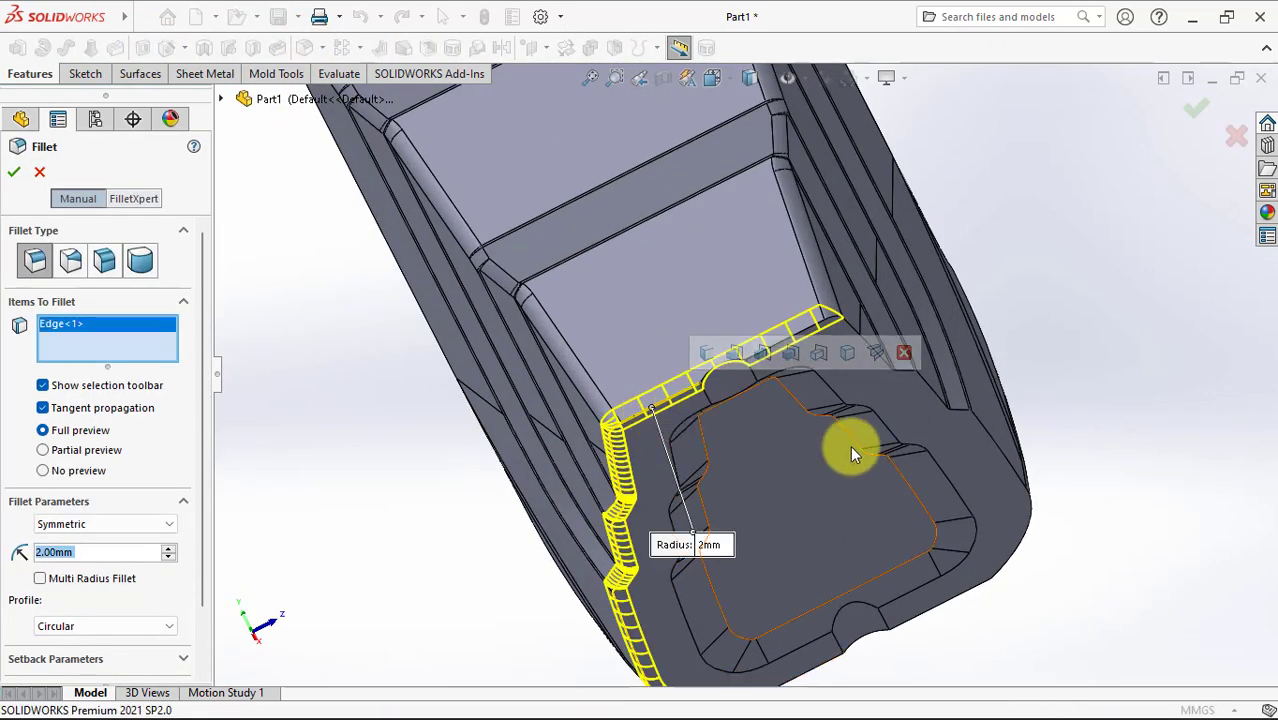
pyautogui.moveTo(850, 445); pyautogui.dragTo(853, 444, button='middle')
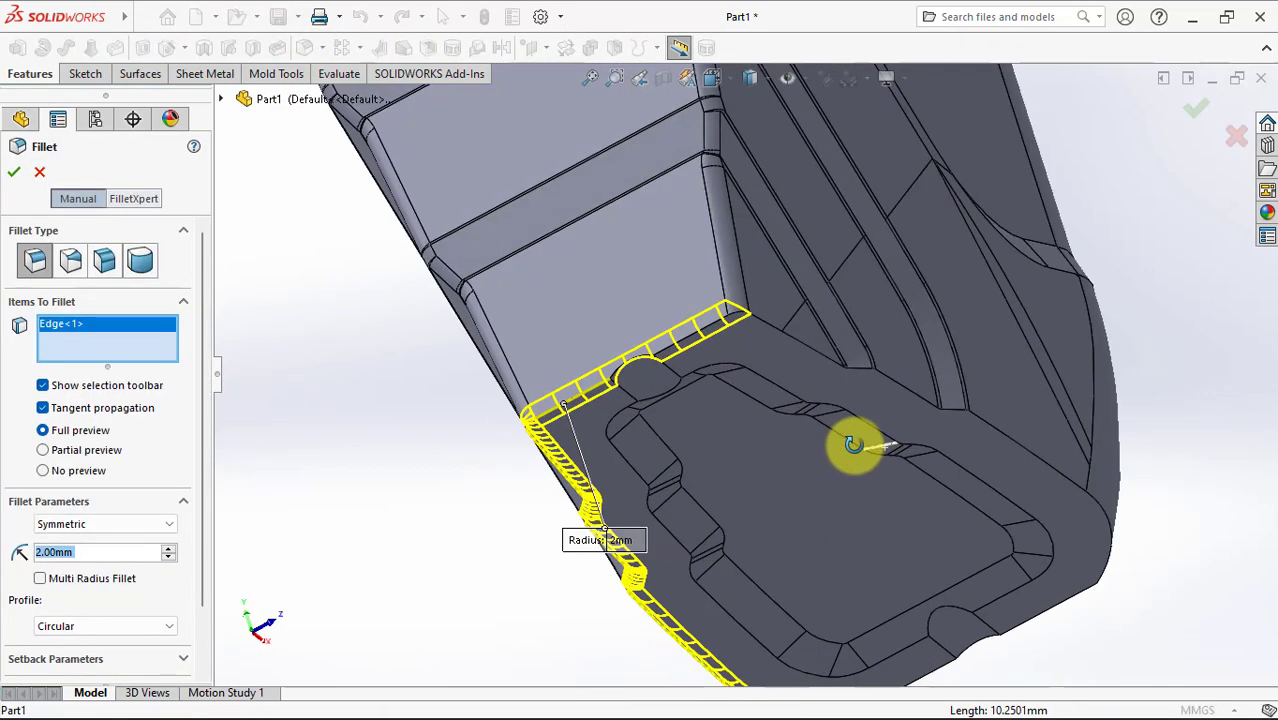
pyautogui.click(762, 318)
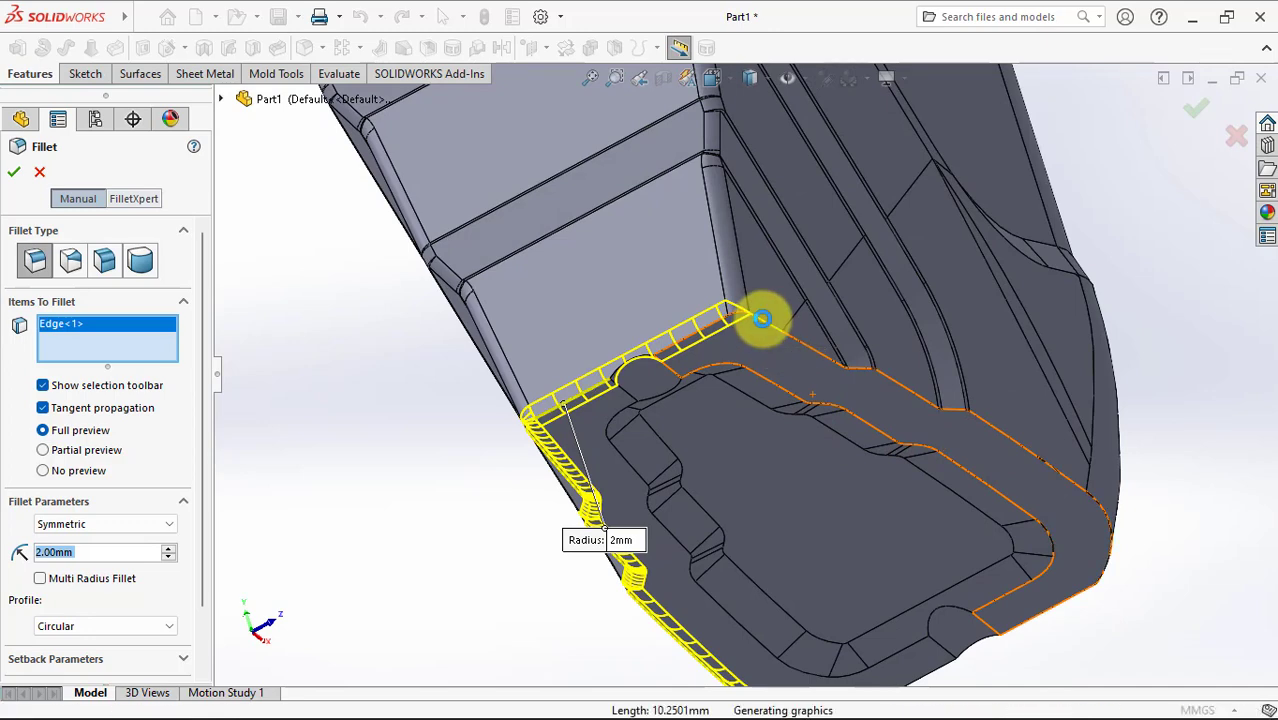
pyautogui.moveTo(806, 450); pyautogui.dragTo(741, 222, button='middle')
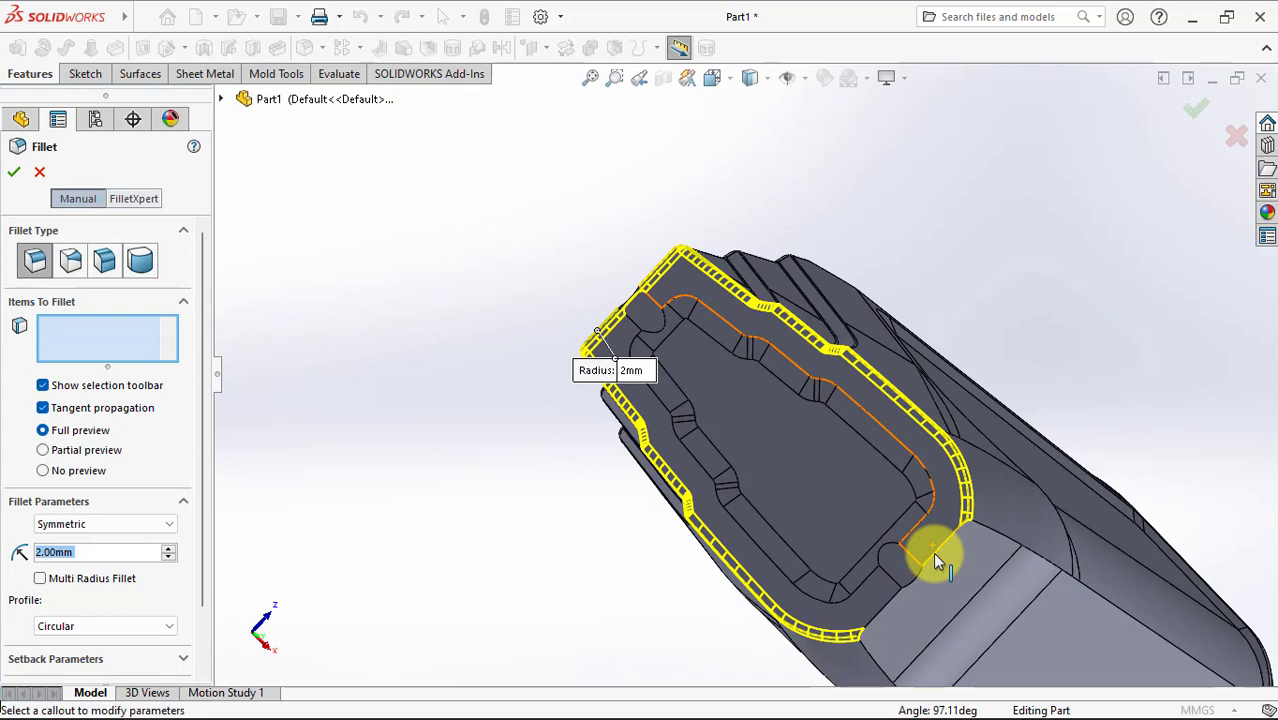
pyautogui.click(934, 553)
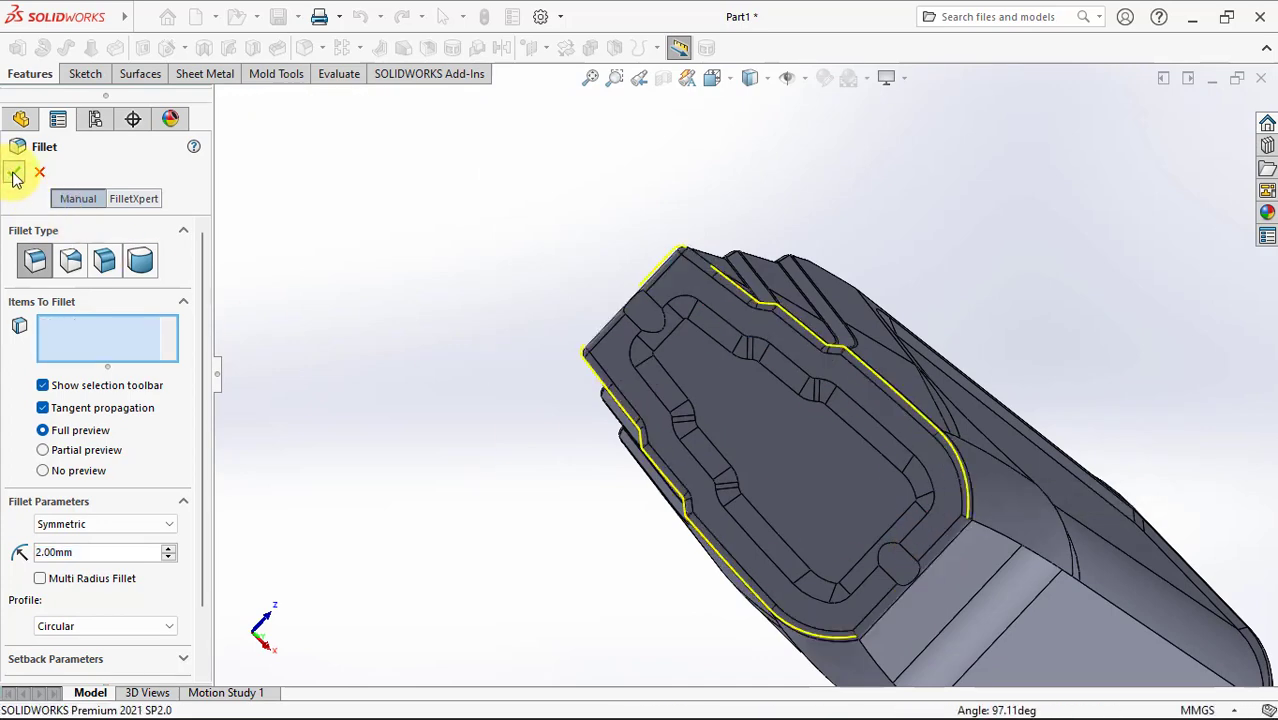
# Step: Fillet the two small bottom pocket faces at 1 mm
pyautogui.click(307, 50)
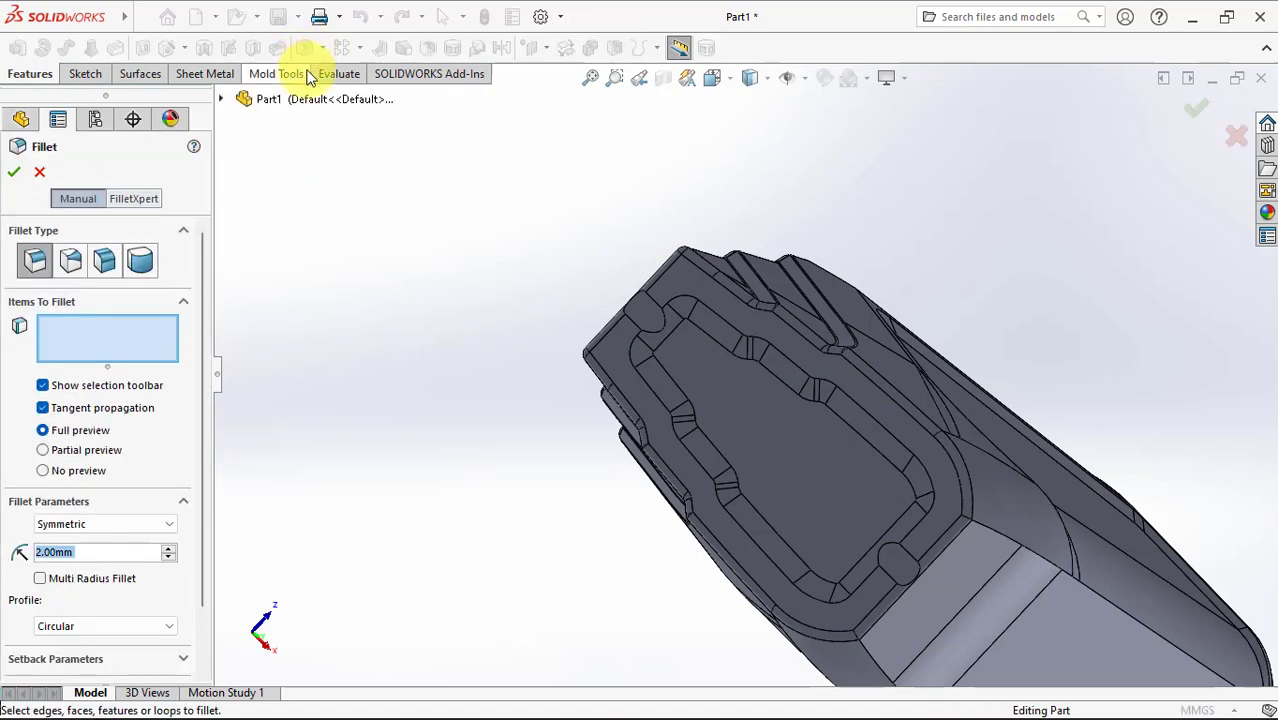
pyautogui.click(899, 552)
pyautogui.click(656, 316)
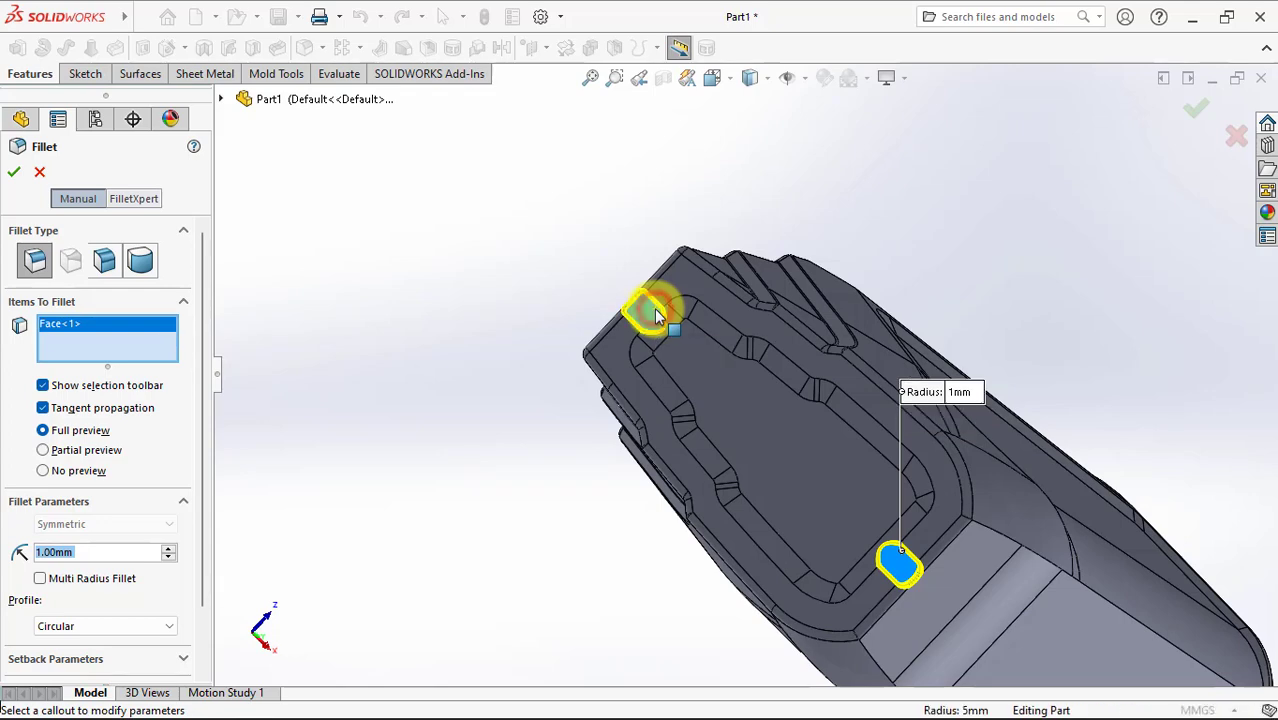
pyautogui.press('Return')
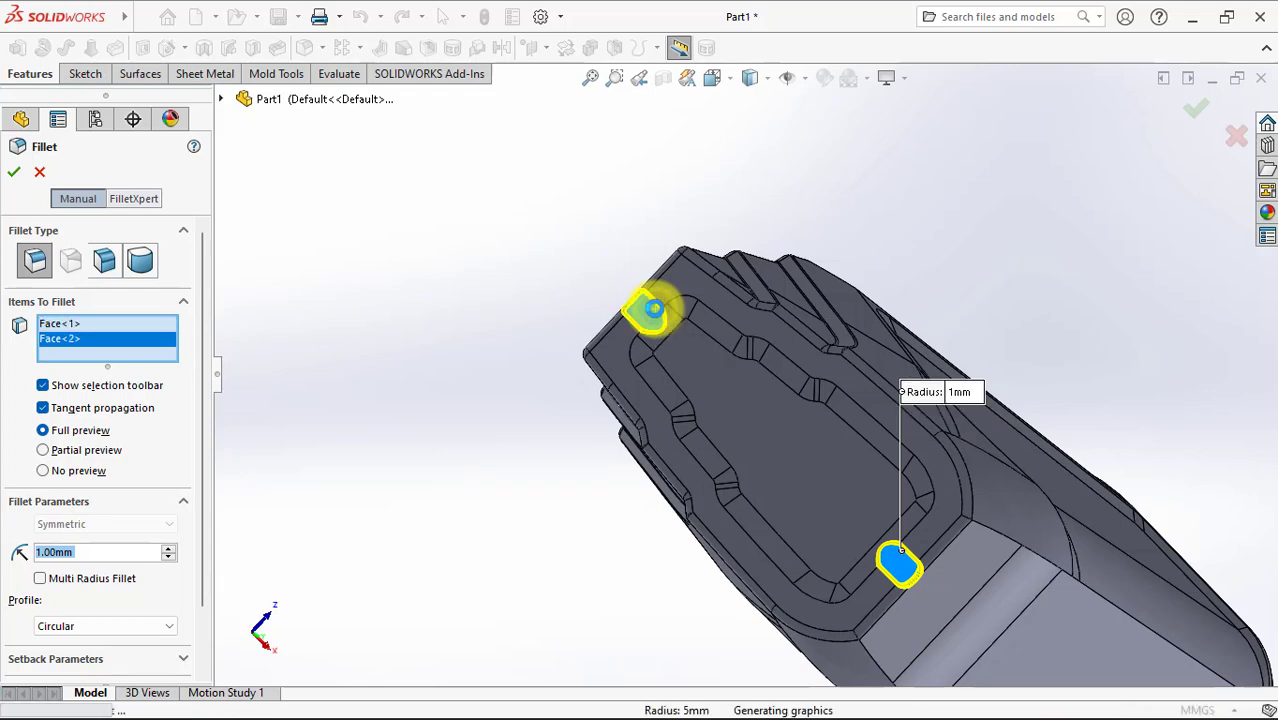
pyautogui.moveTo(556, 271); pyautogui.dragTo(615, 553, button='middle')
# Step: Fillet two edges at the top of the recess
pyautogui.scroll(-5, 806, 381)
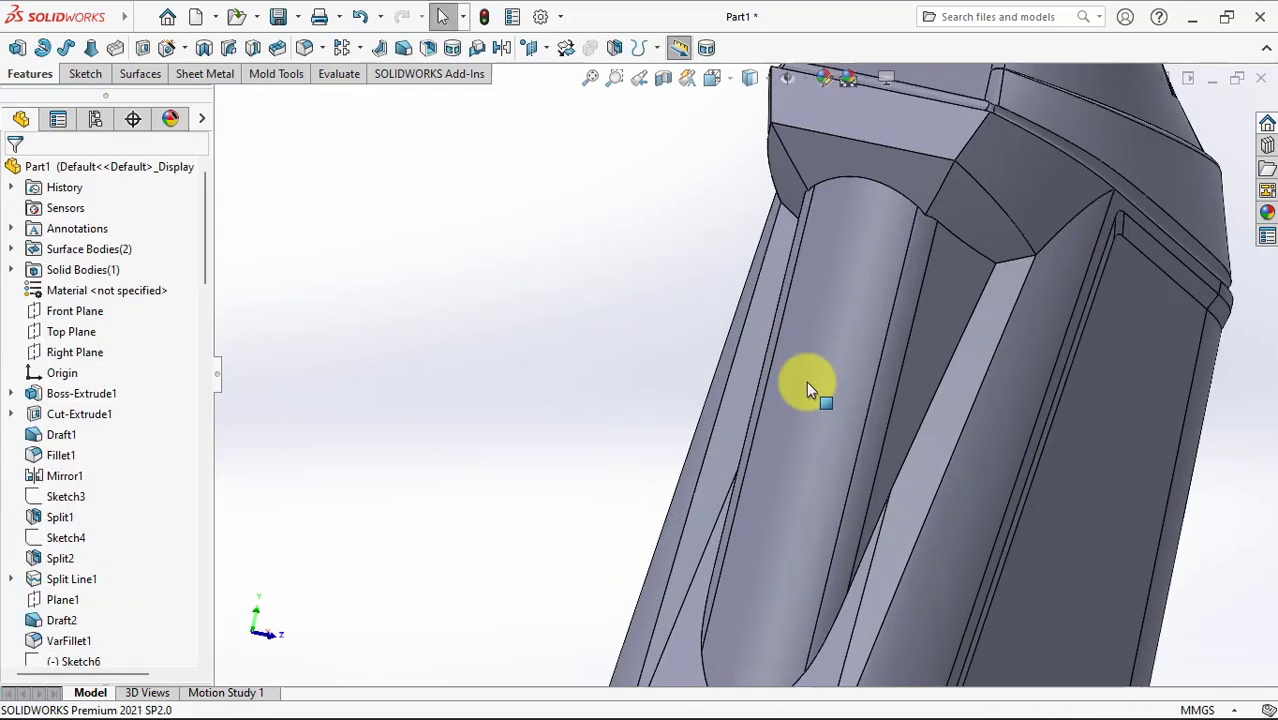
pyautogui.scroll(2, 845, 342)
pyautogui.click(305, 48)
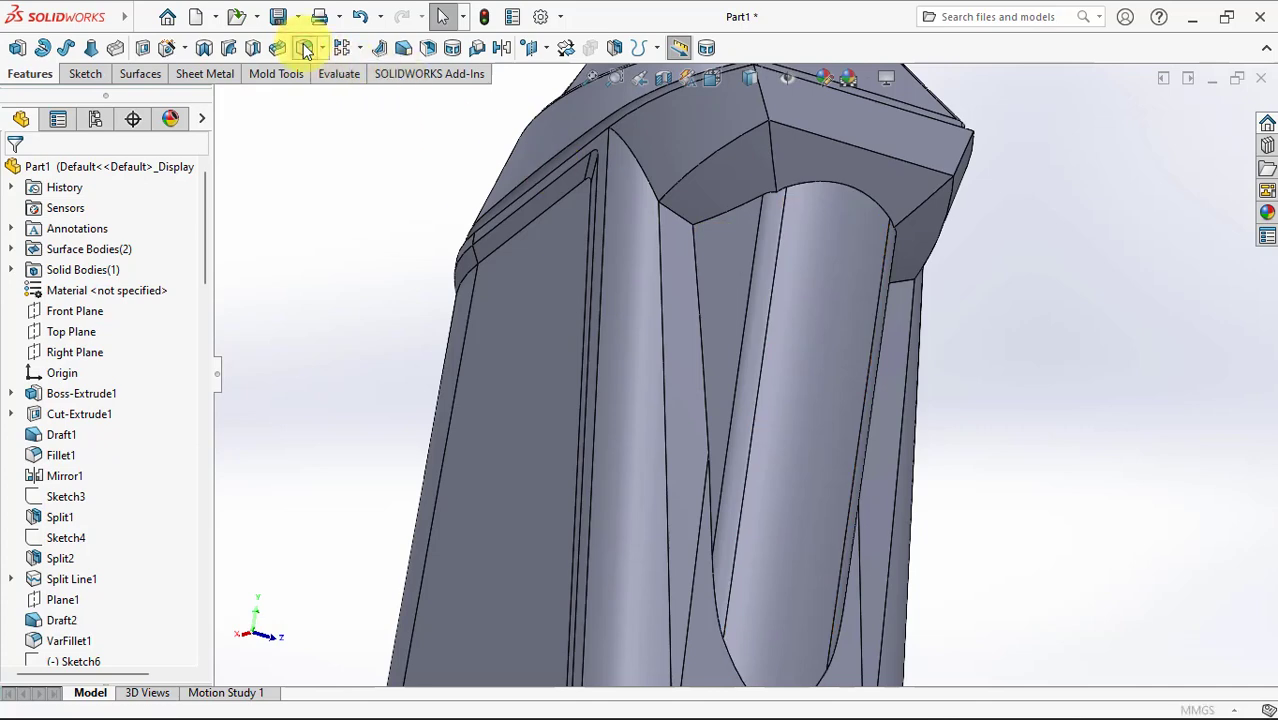
pyautogui.click(676, 215)
pyautogui.moveTo(676, 215)
pyautogui.mouseDown(button='middle')
pyautogui.moveTo(622, 207)
pyautogui.moveTo(893, 280)
pyautogui.mouseUp(button='middle')
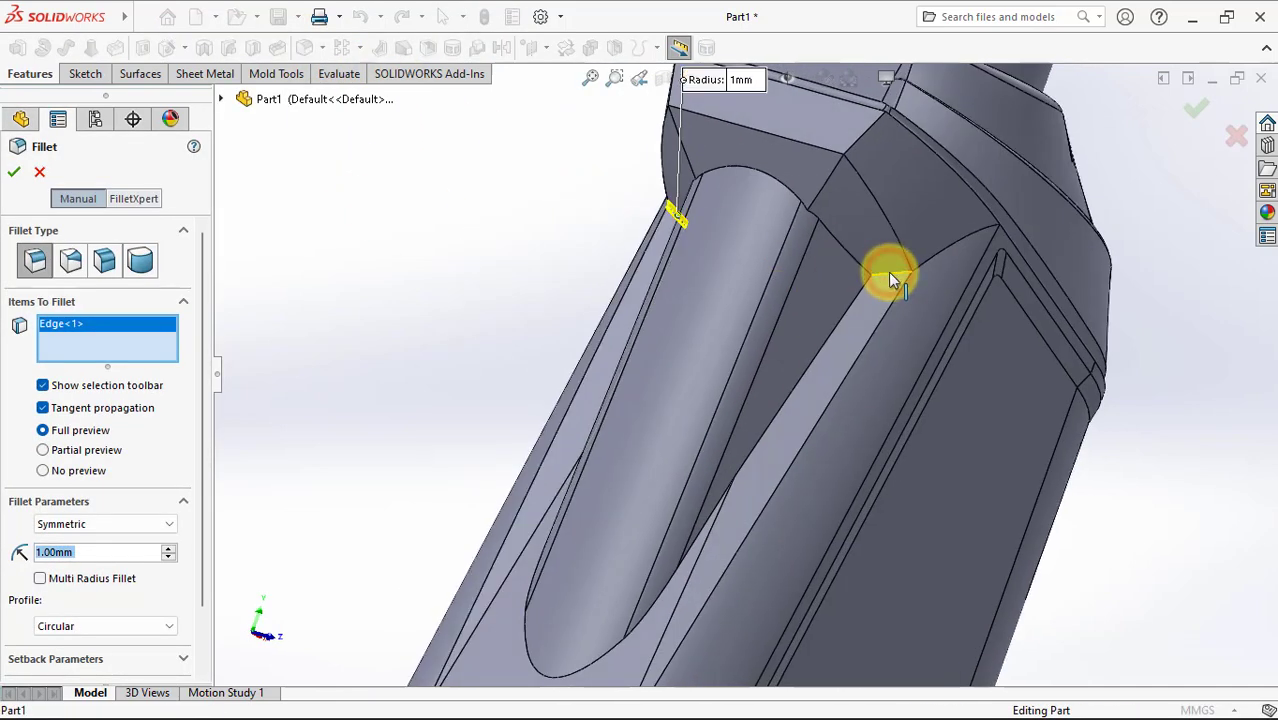
pyautogui.click(888, 272)
pyautogui.press('Return')
pyautogui.click(501, 228)
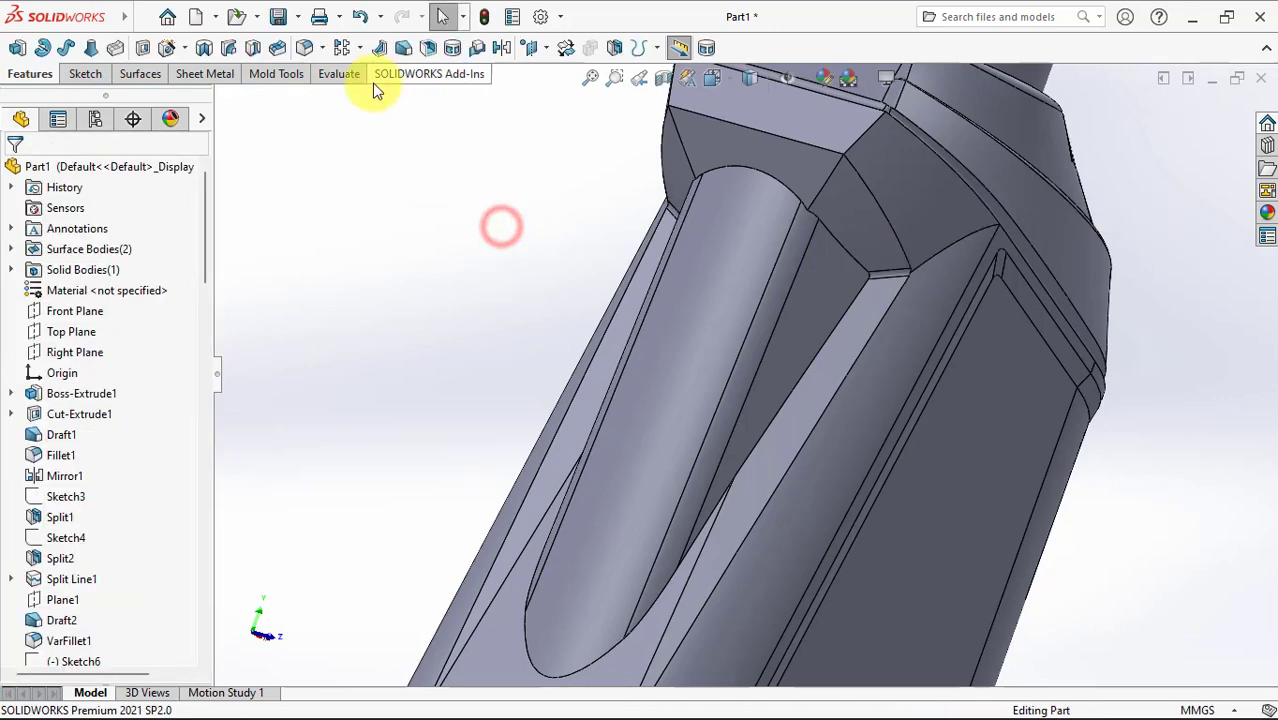
# Step: Round two shoulder edges with a 3 mm fillet
pyautogui.click(305, 48)
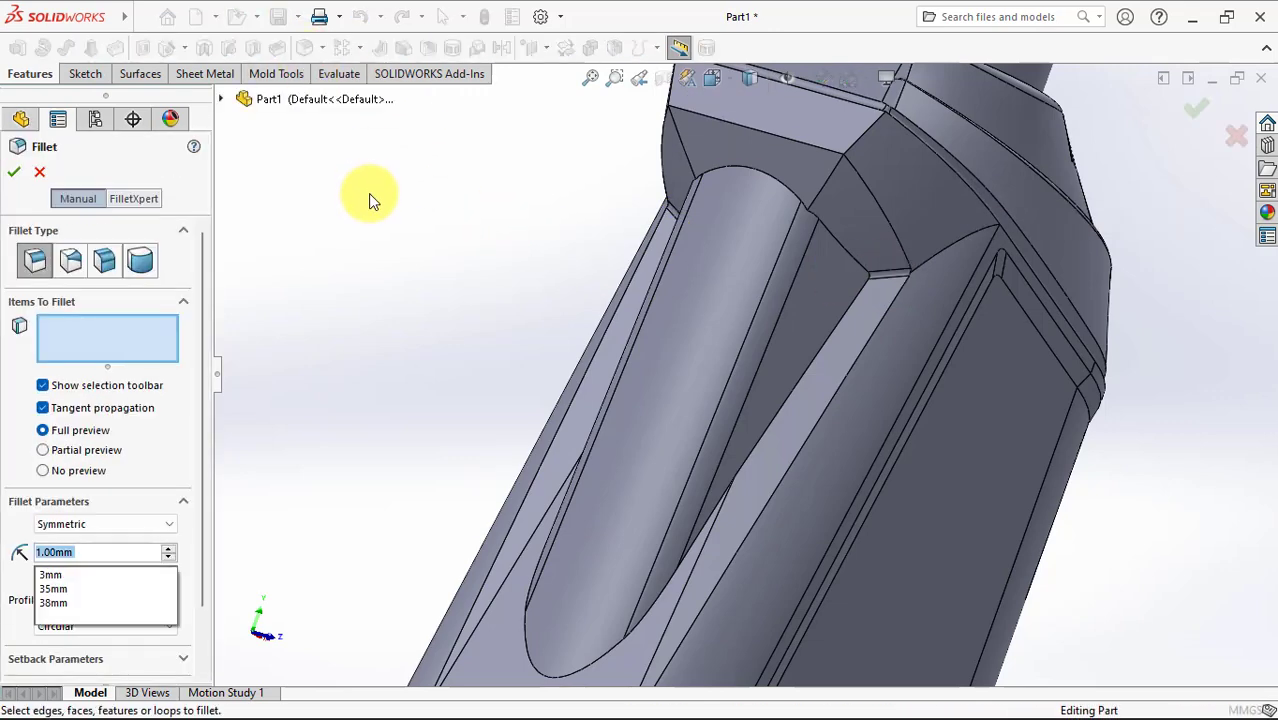
pyautogui.press('Return')
pyautogui.moveTo(368, 193)
pyautogui.mouseDown(button='middle')
pyautogui.moveTo(733, 241)
pyautogui.moveTo(613, 277)
pyautogui.mouseUp(button='middle')
pyautogui.click(727, 260)
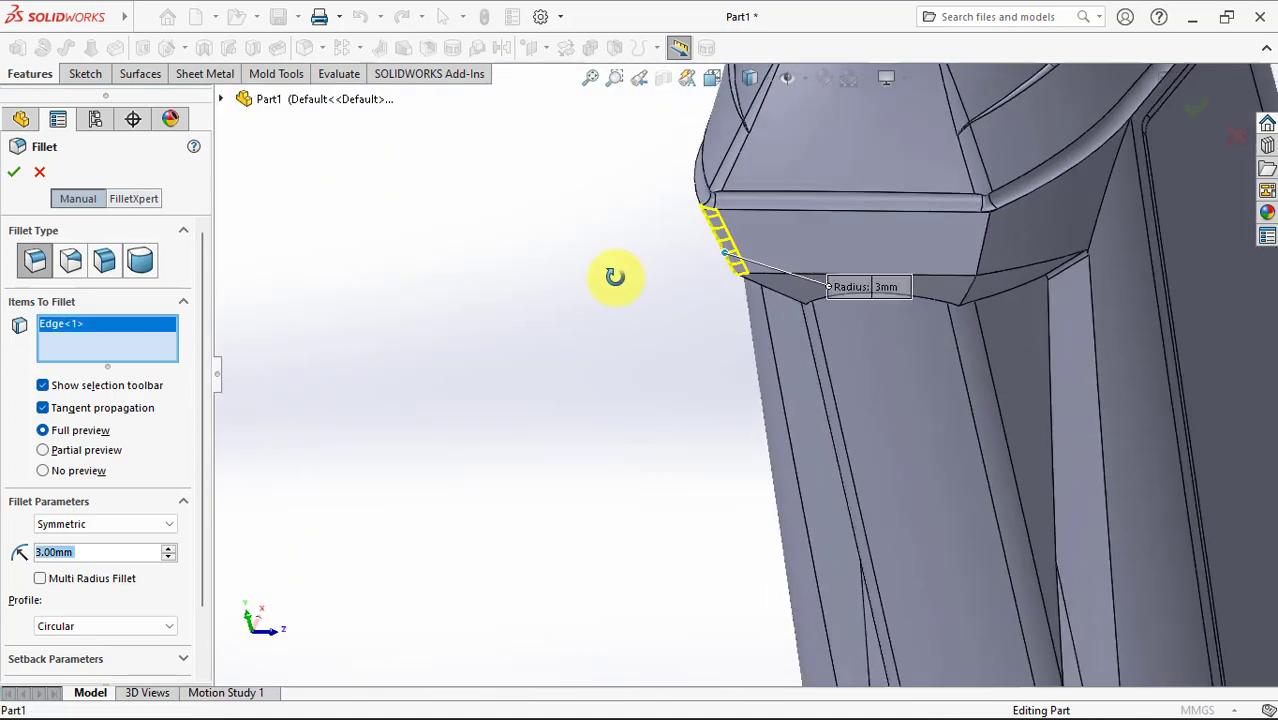
pyautogui.click(979, 259)
pyautogui.rightClick(978, 258)
pyautogui.moveTo(978, 258)
pyautogui.mouseDown(button='middle')
pyautogui.moveTo(592, 356)
pyautogui.moveTo(597, 277)
pyautogui.mouseUp(button='middle')
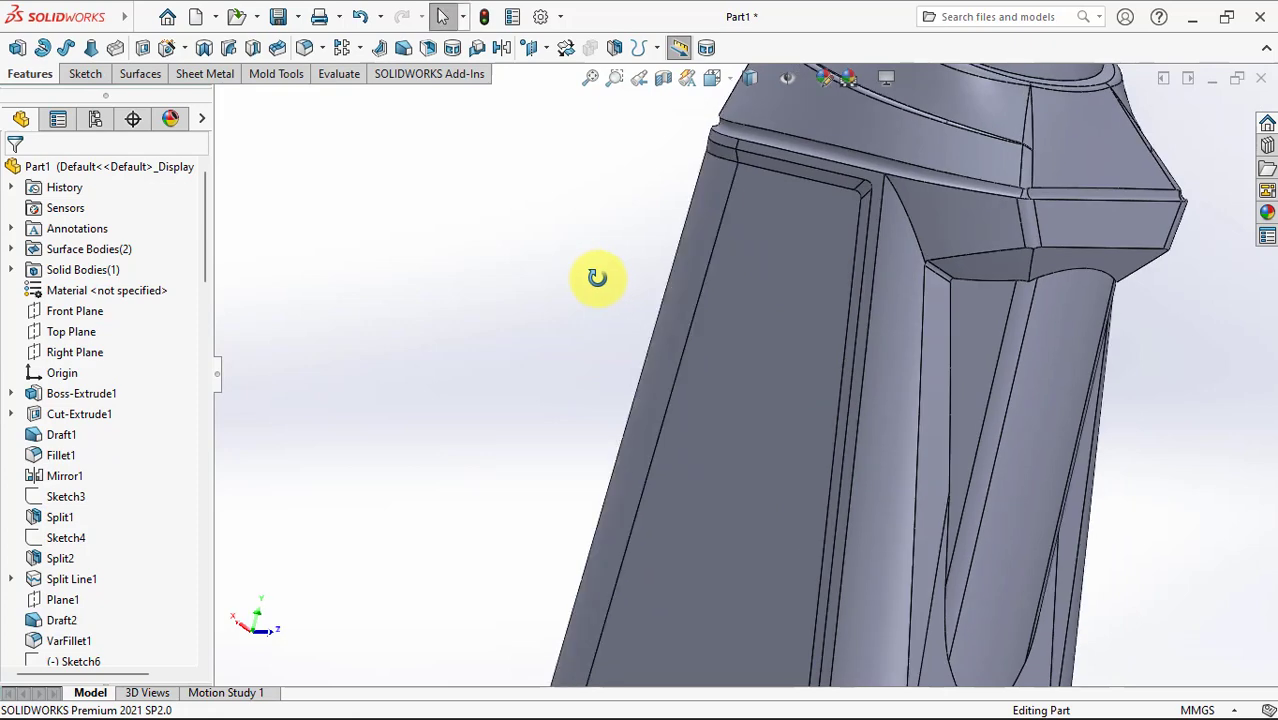
# Step: Fillet the two short edges where the shoulder meets the side columns at 1 mm
pyautogui.click(305, 52)
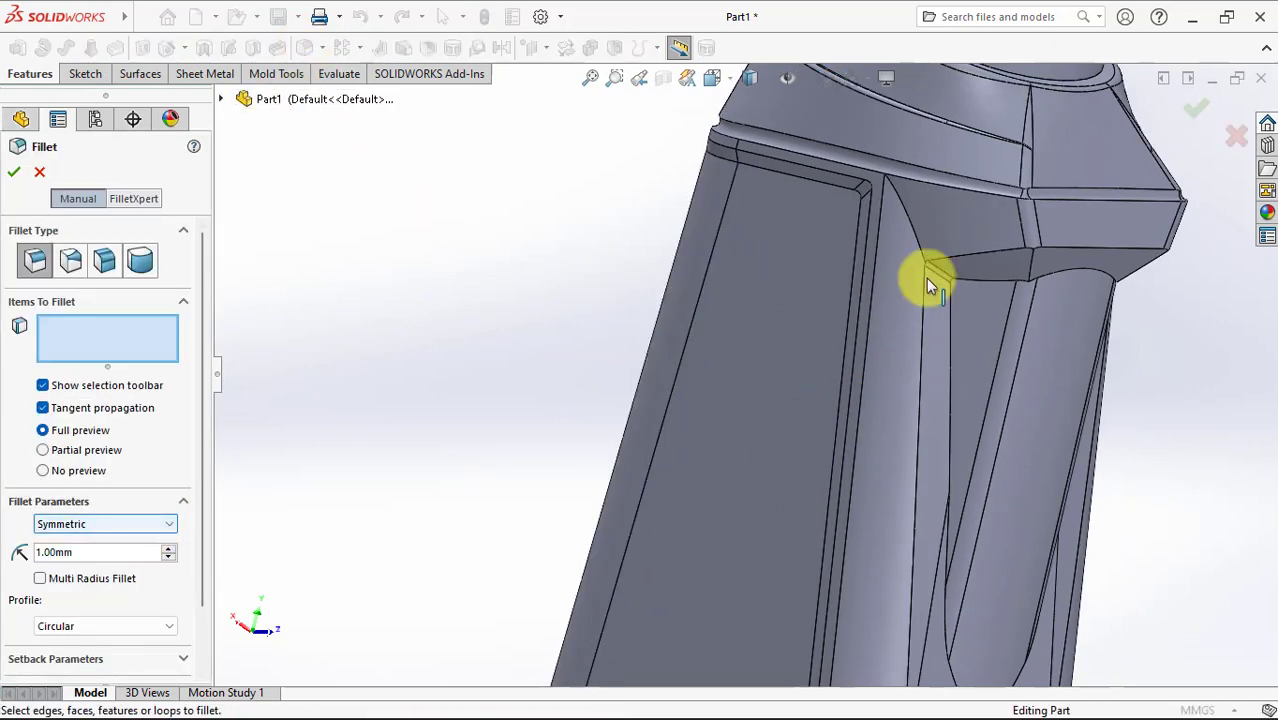
pyautogui.click(920, 252)
pyautogui.moveTo(920, 252)
pyautogui.mouseDown(button='middle')
pyautogui.moveTo(870, 266)
pyautogui.moveTo(983, 253)
pyautogui.moveTo(1112, 197)
pyautogui.moveTo(1141, 214)
pyautogui.mouseUp(button='middle')
pyautogui.click(1036, 245)
pyautogui.click(14, 172)
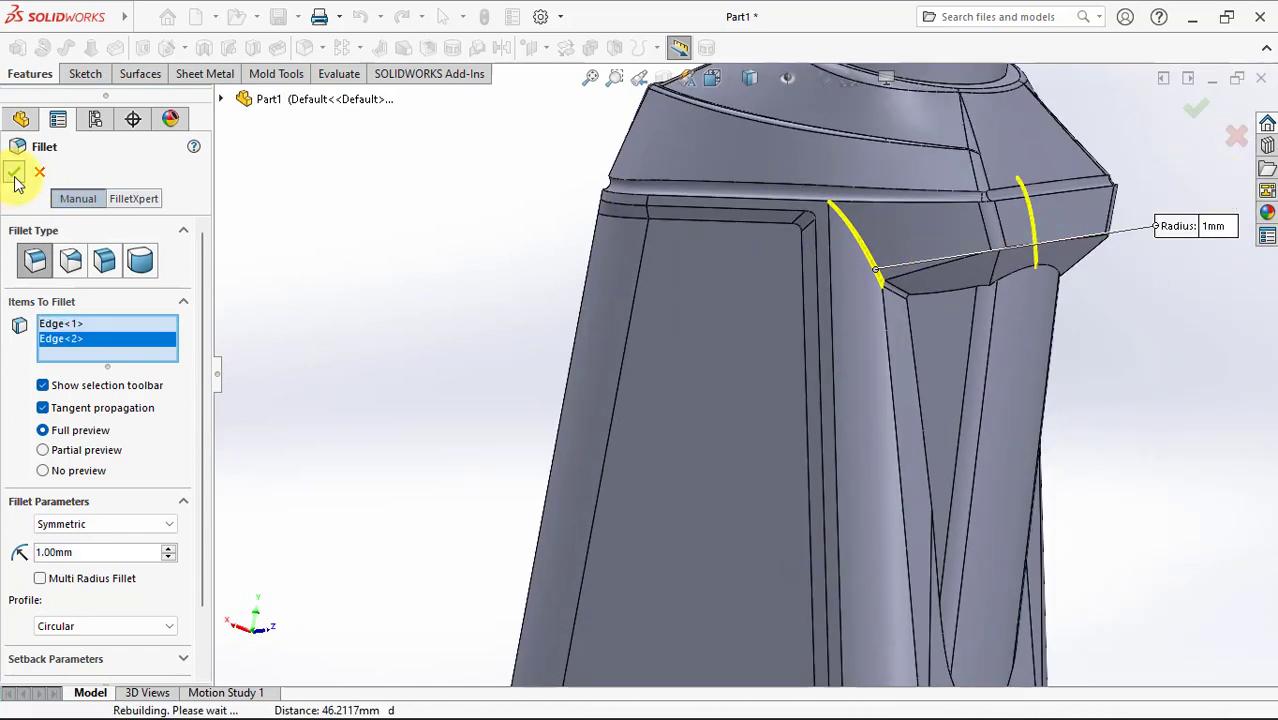
pyautogui.click(226, 47)
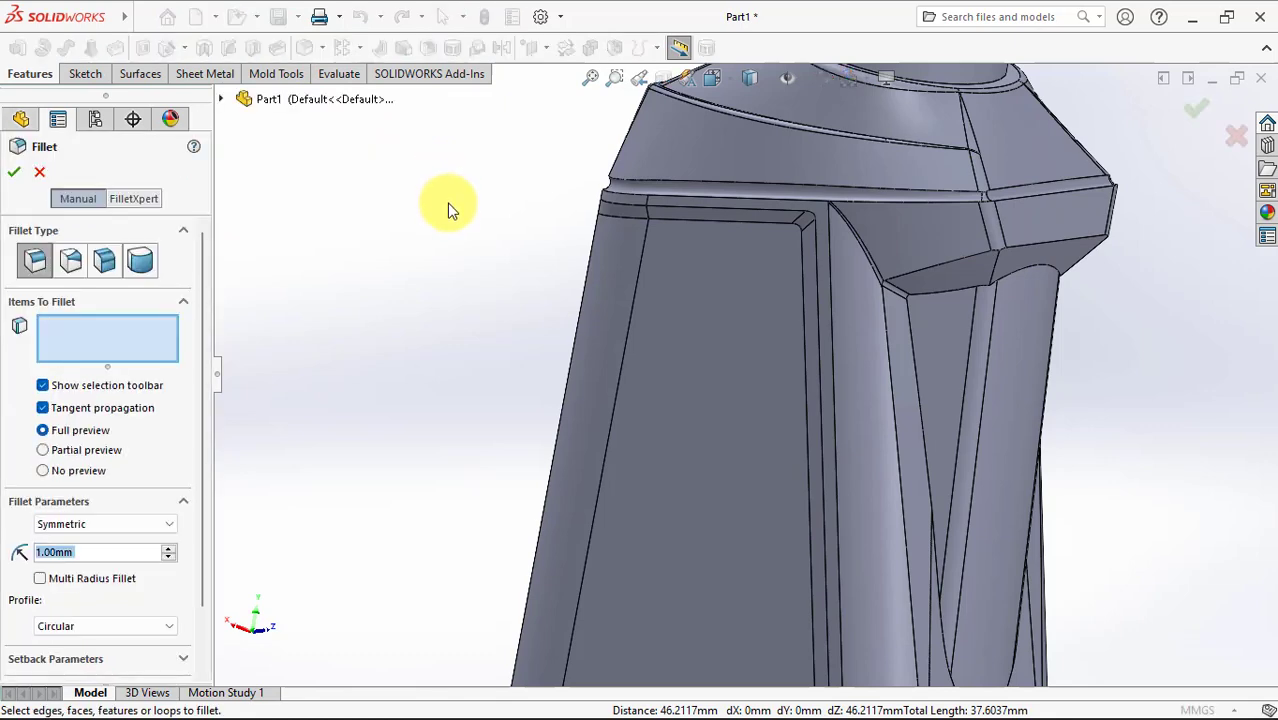
pyautogui.scroll(-5, 984, 285)
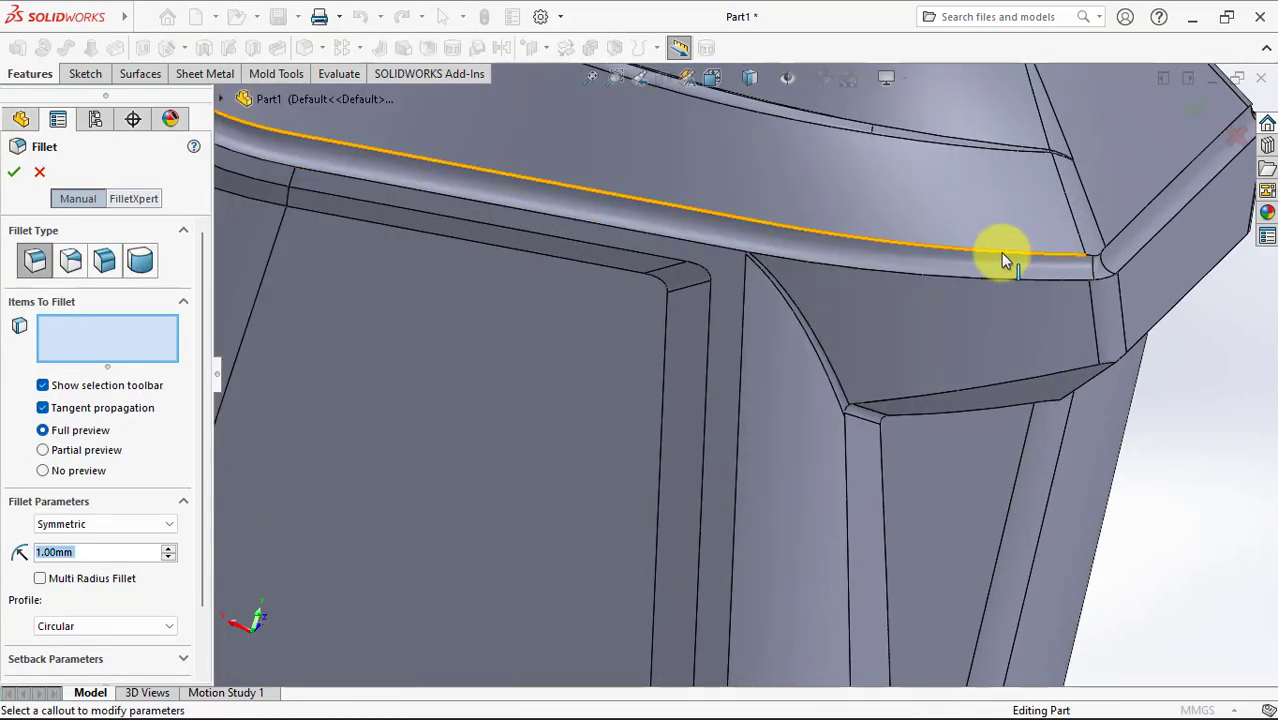
# Step: Fillet the ledge edges and handle recess rim edges (Edge<1>–<5>) at 1 mm, then fit the view
pyautogui.click(1001, 251)
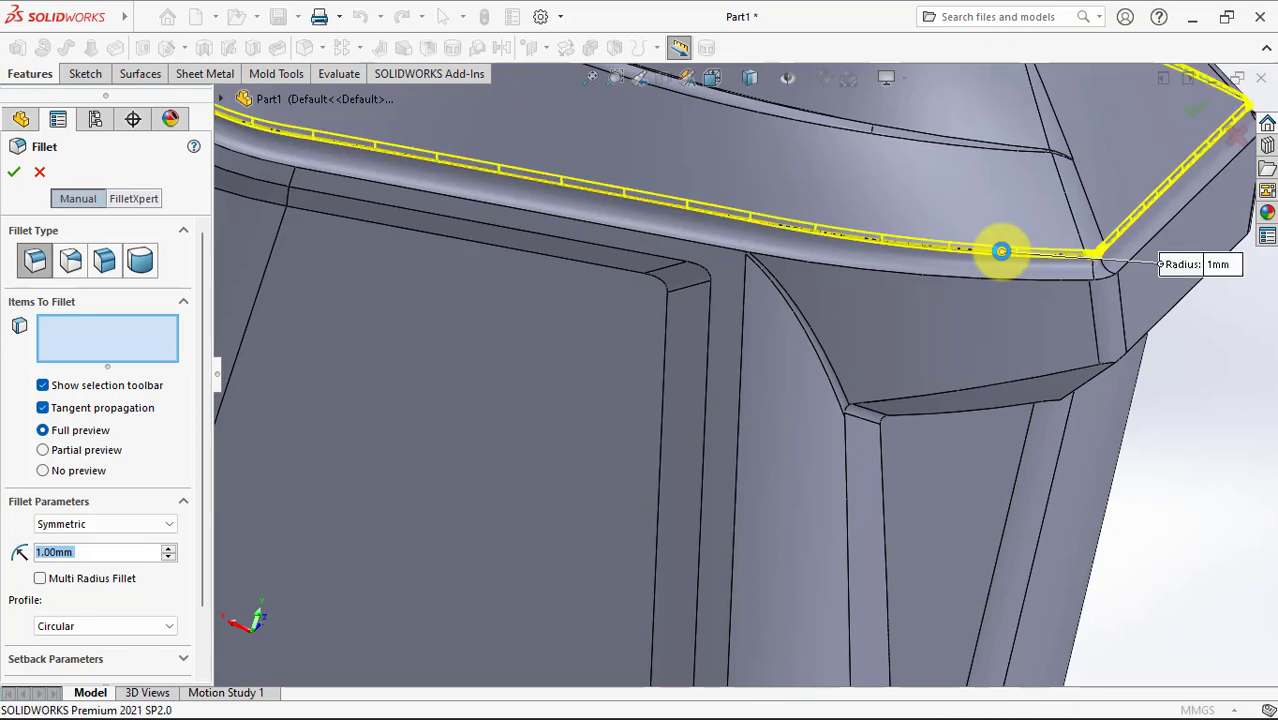
pyautogui.scroll(3, 1001, 251)
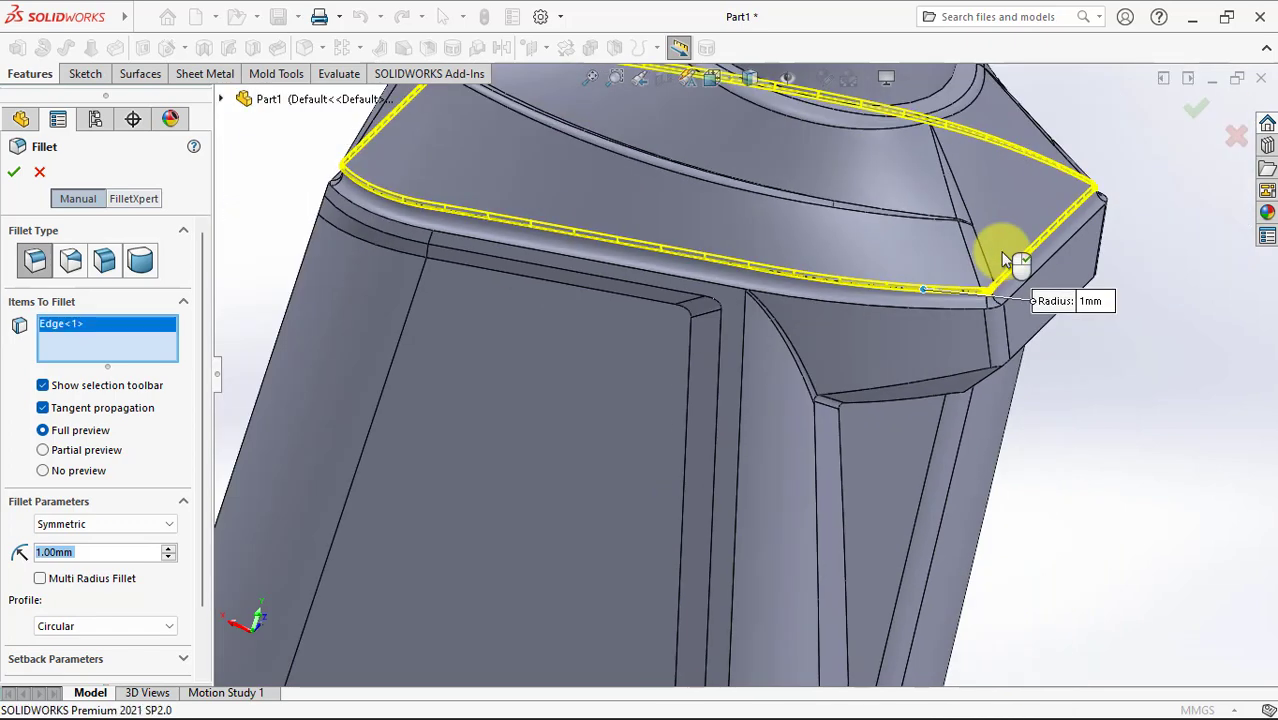
pyautogui.click(952, 318)
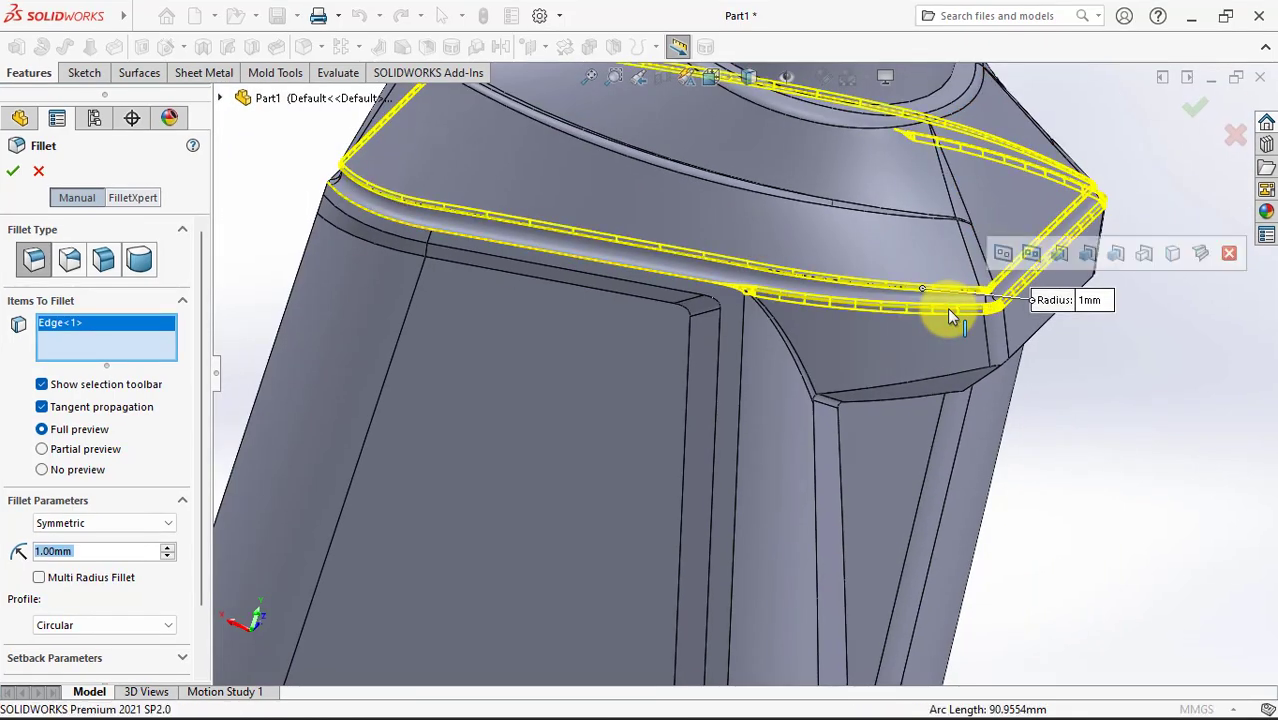
pyautogui.click(662, 279)
pyautogui.click(670, 283)
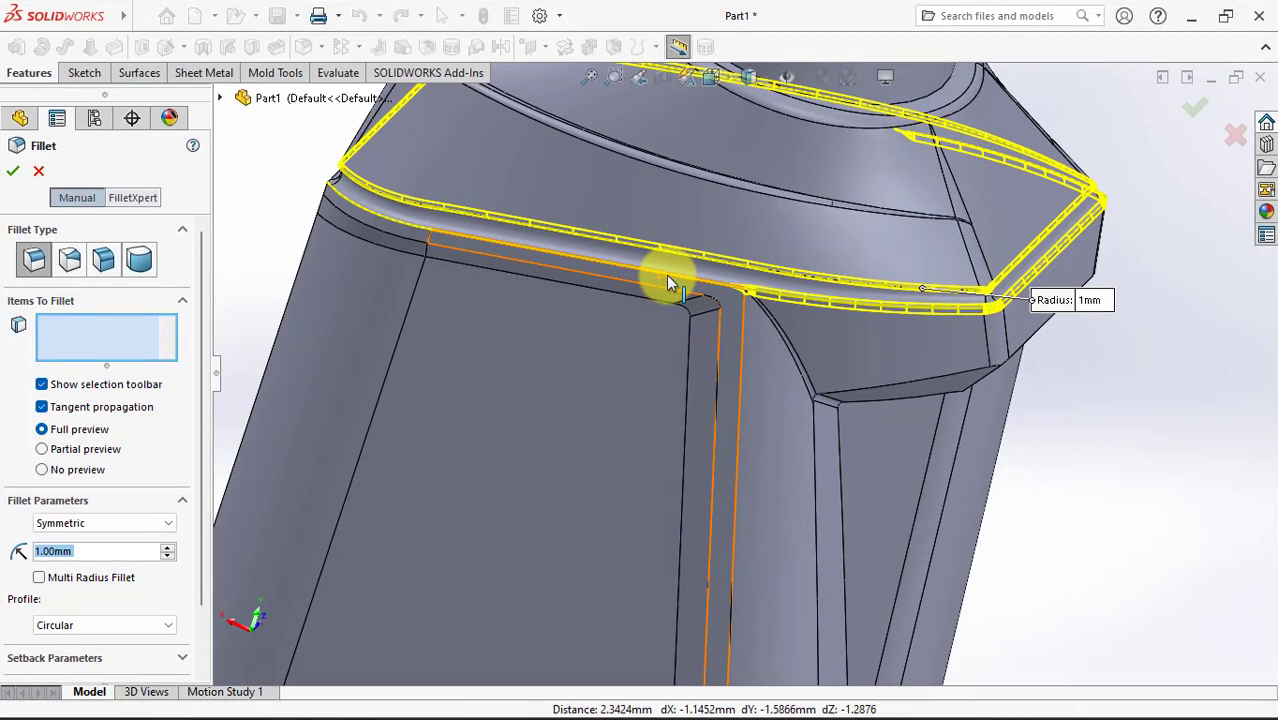
pyautogui.moveTo(666, 275)
pyautogui.mouseDown(button='middle')
pyautogui.moveTo(696, 257)
pyautogui.moveTo(821, 379)
pyautogui.moveTo(870, 480)
pyautogui.moveTo(480, 236)
pyautogui.mouseUp(button='middle')
pyautogui.scroll(-2, 488, 238)
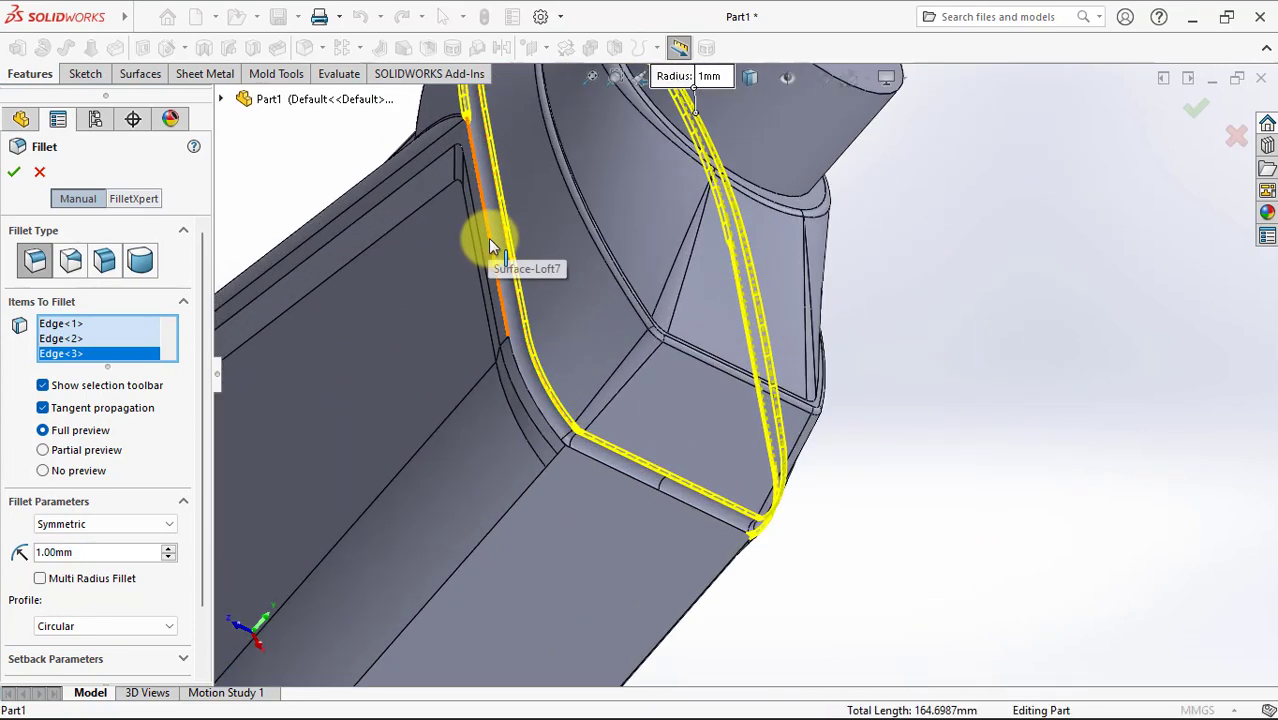
pyautogui.click(488, 239)
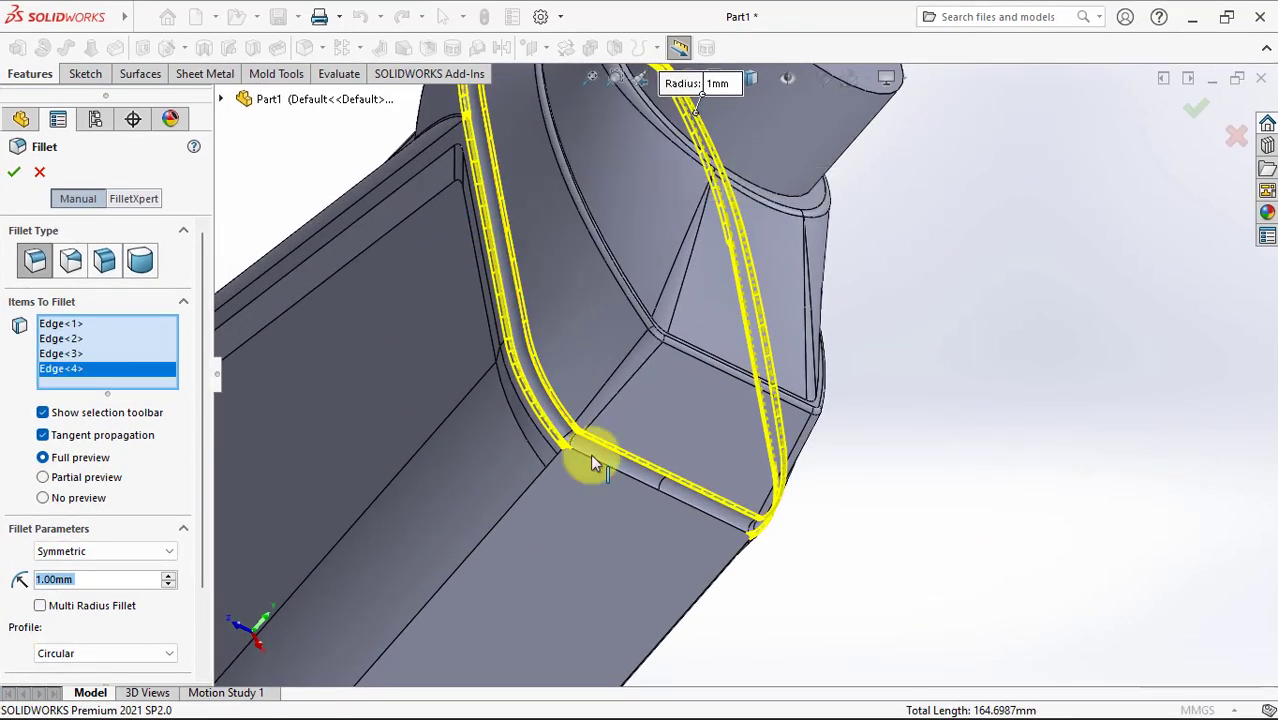
pyautogui.click(631, 478)
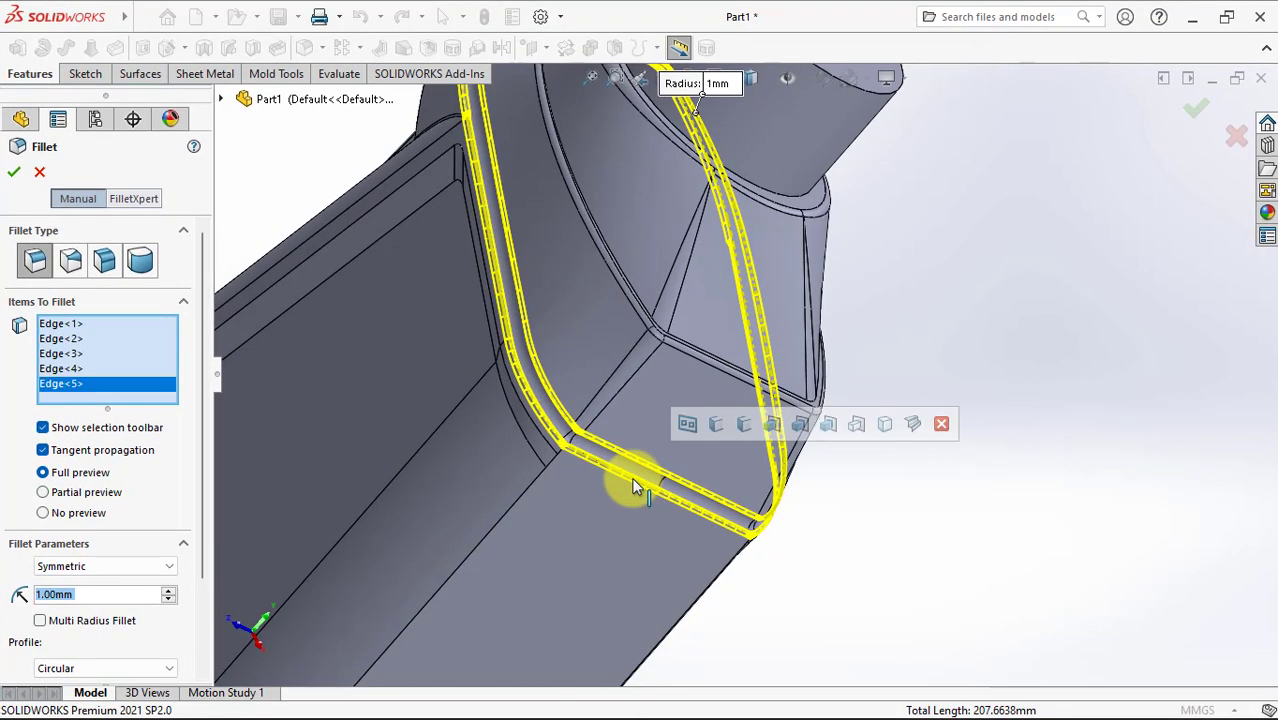
pyautogui.click(10, 175)
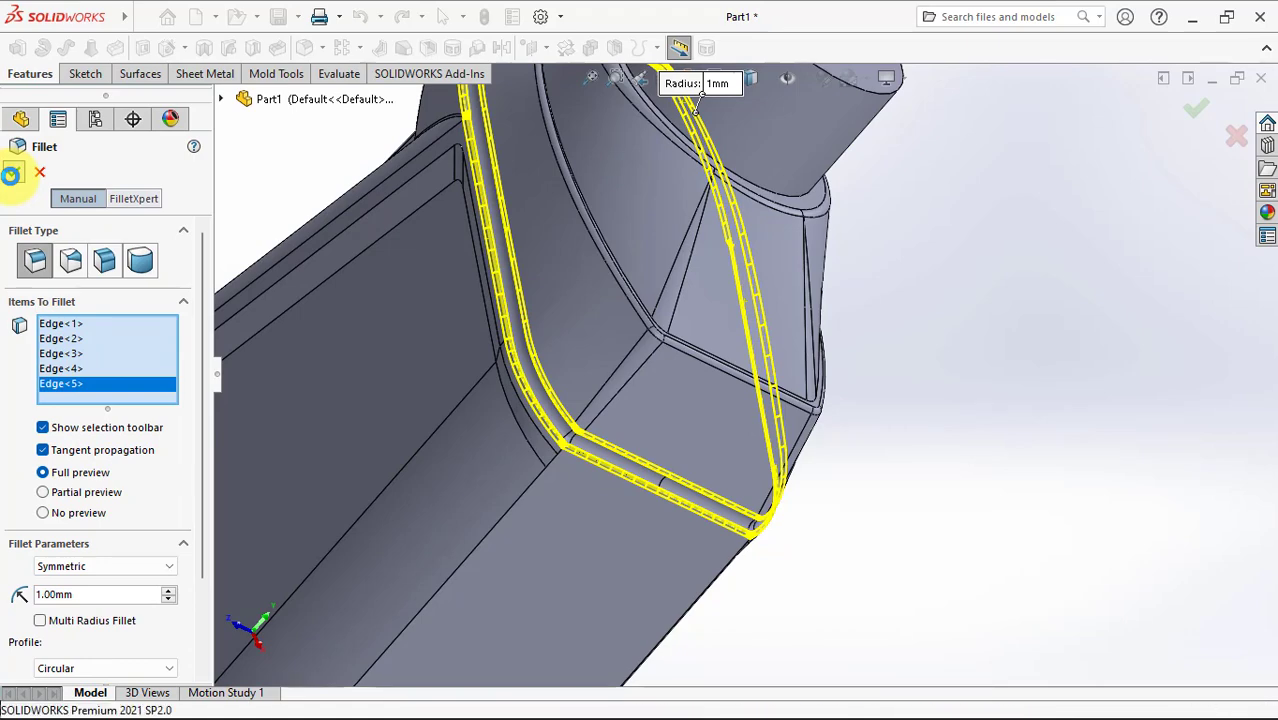
pyautogui.press('f')
pyautogui.moveTo(608, 348); pyautogui.dragTo(552, 208, button='middle')
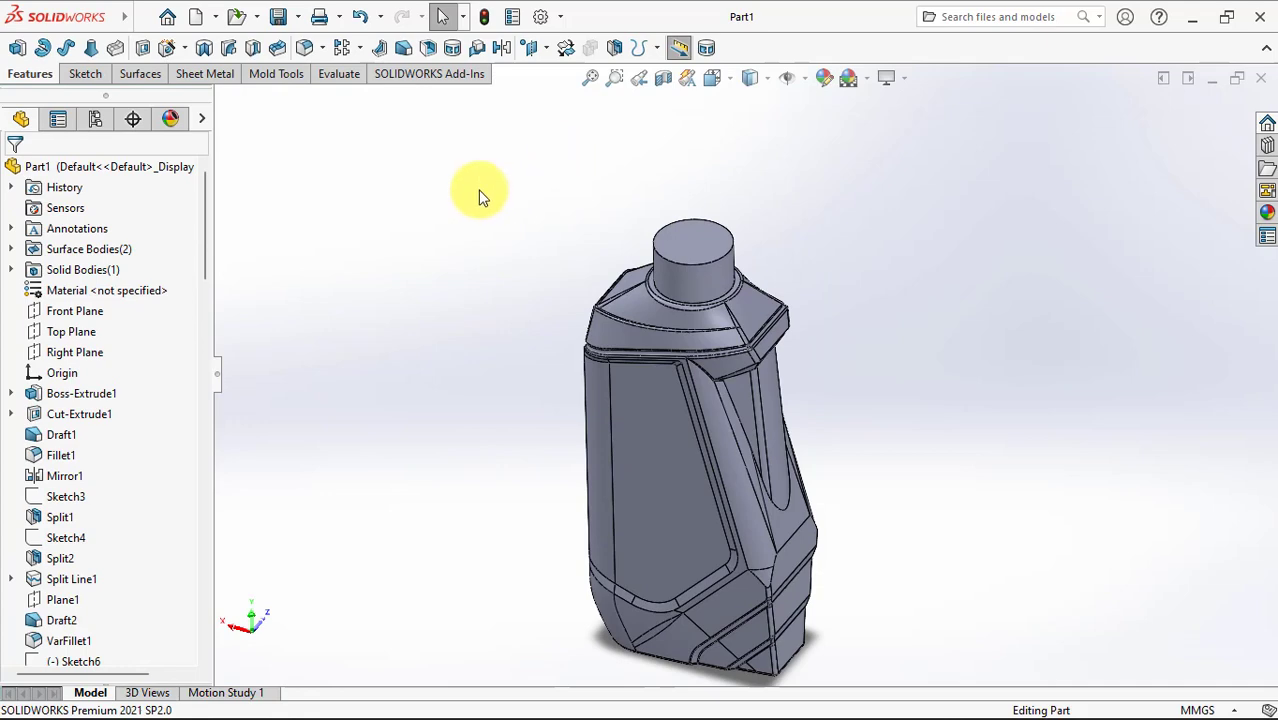
# Step: Round both shoulder corner edges with a 6 mm fillet
pyautogui.click(305, 48)
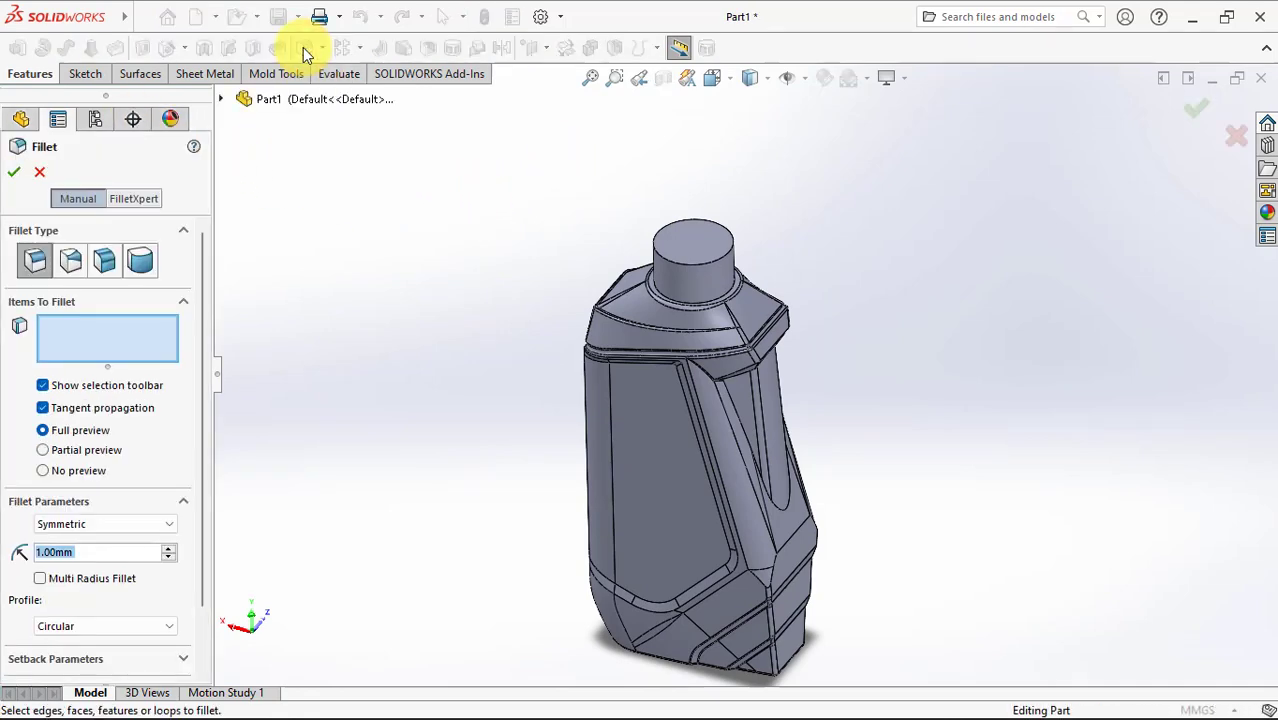
pyautogui.moveTo(355, 573); pyautogui.dragTo(354, 357, button='middle')
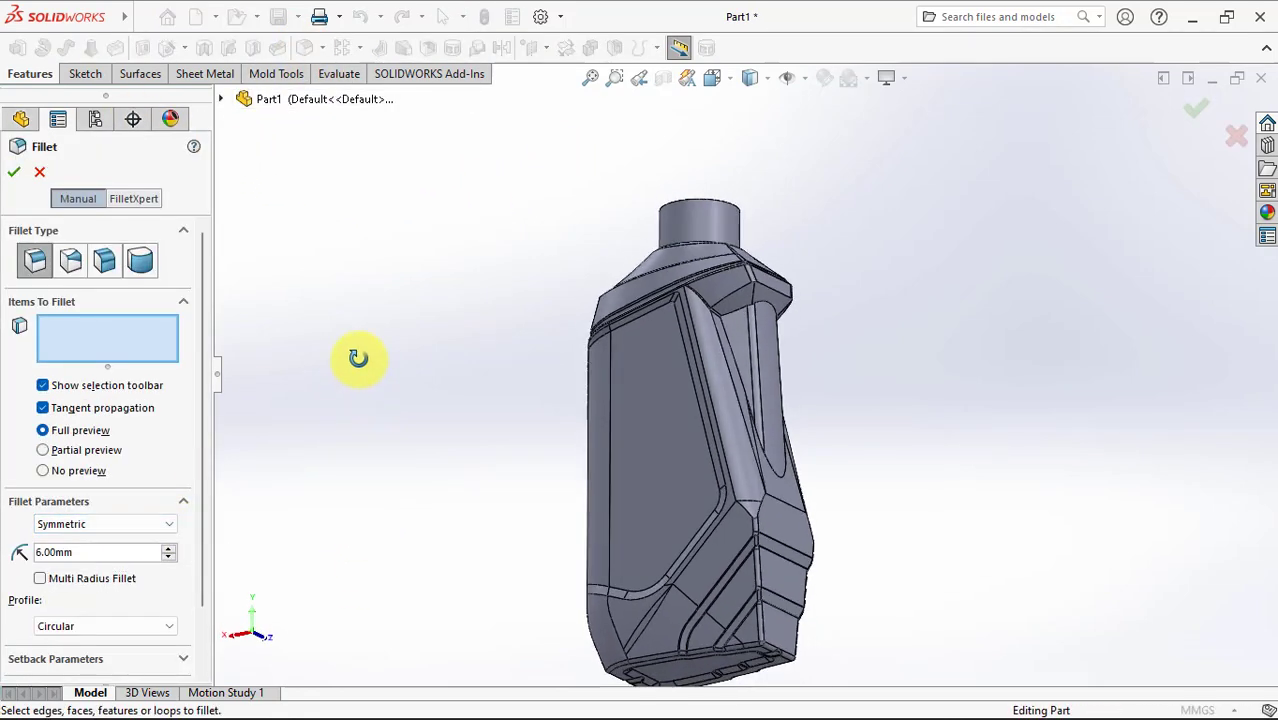
pyautogui.scroll(-5, 760, 308)
pyautogui.scroll(-2, 650, 240)
pyautogui.click(650, 245)
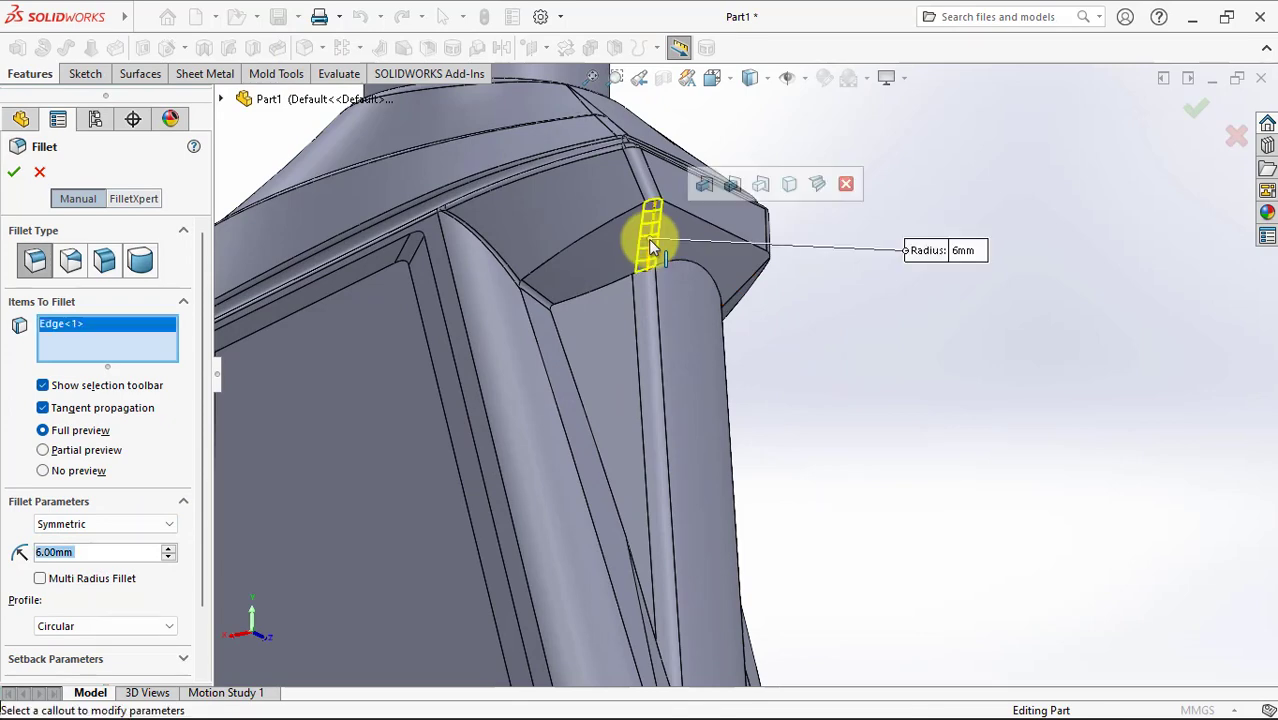
pyautogui.moveTo(650, 248)
pyautogui.mouseDown(button='middle')
pyautogui.moveTo(528, 249)
pyautogui.moveTo(813, 273)
pyautogui.mouseUp(button='middle')
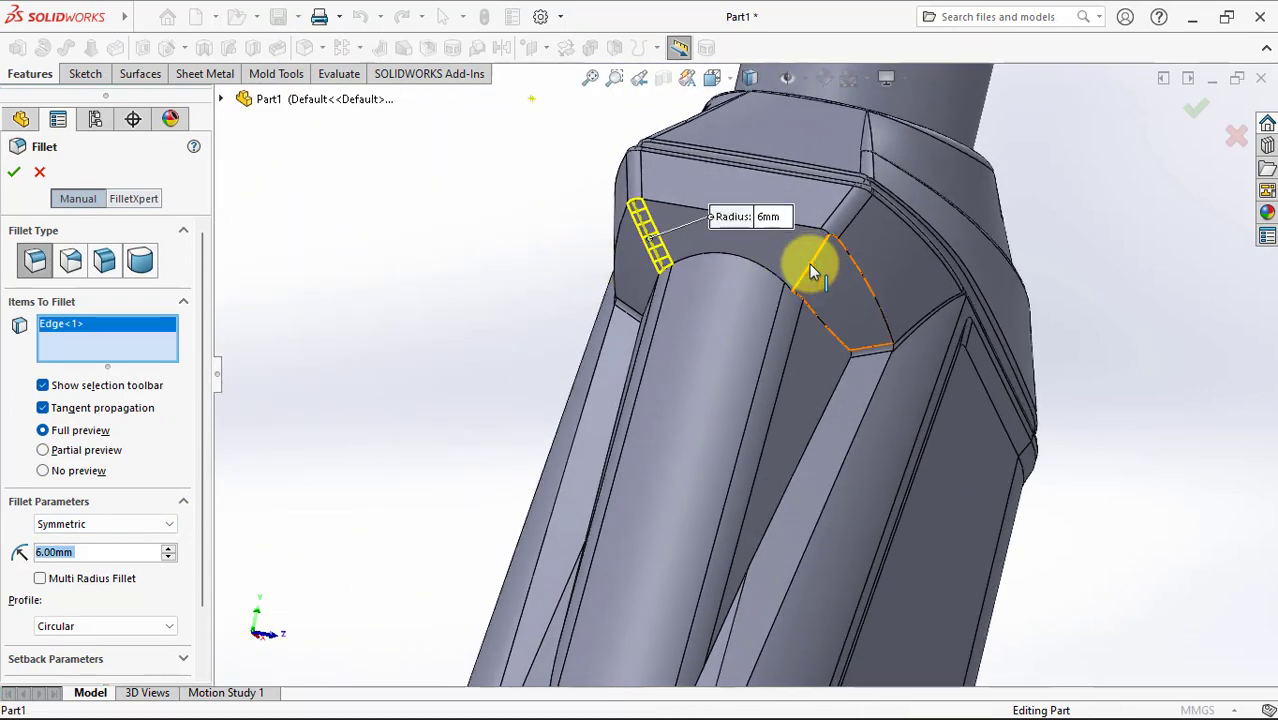
pyautogui.click(813, 273)
pyautogui.press('Escape')
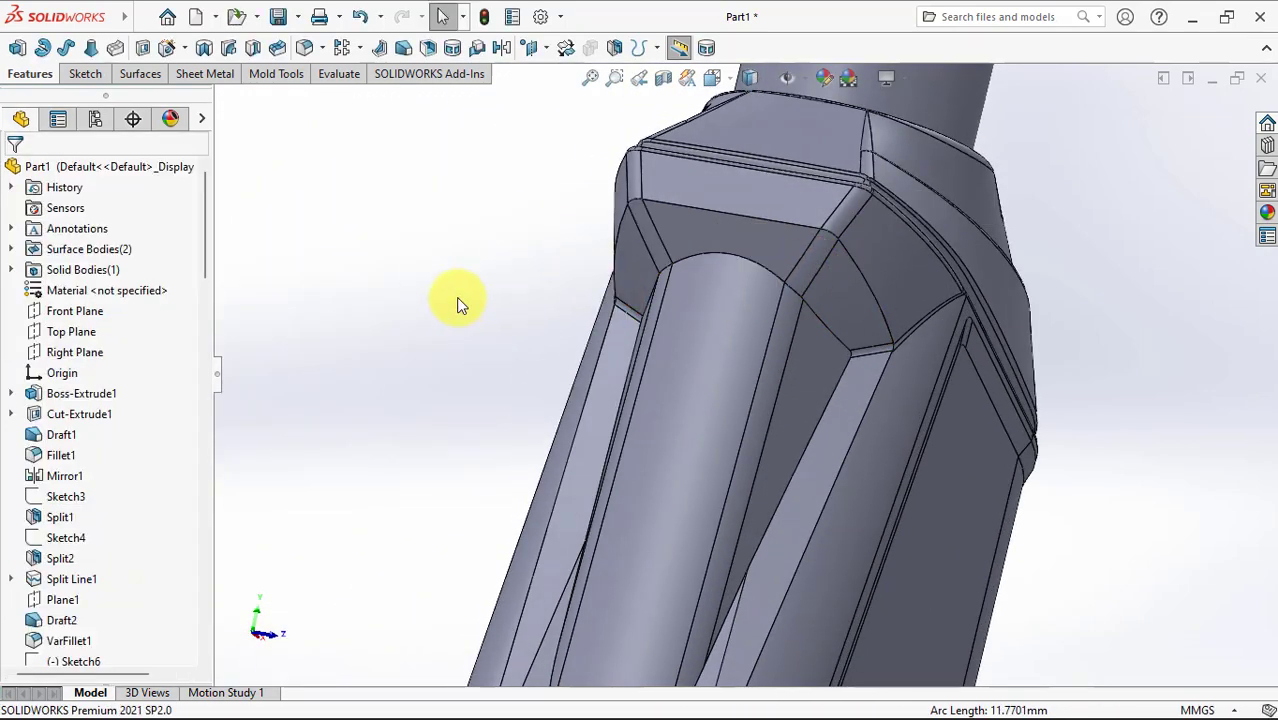
# Step: Fillet the Sweep1 edge loop atop the handle recess at 1 mm
pyautogui.press('Return')
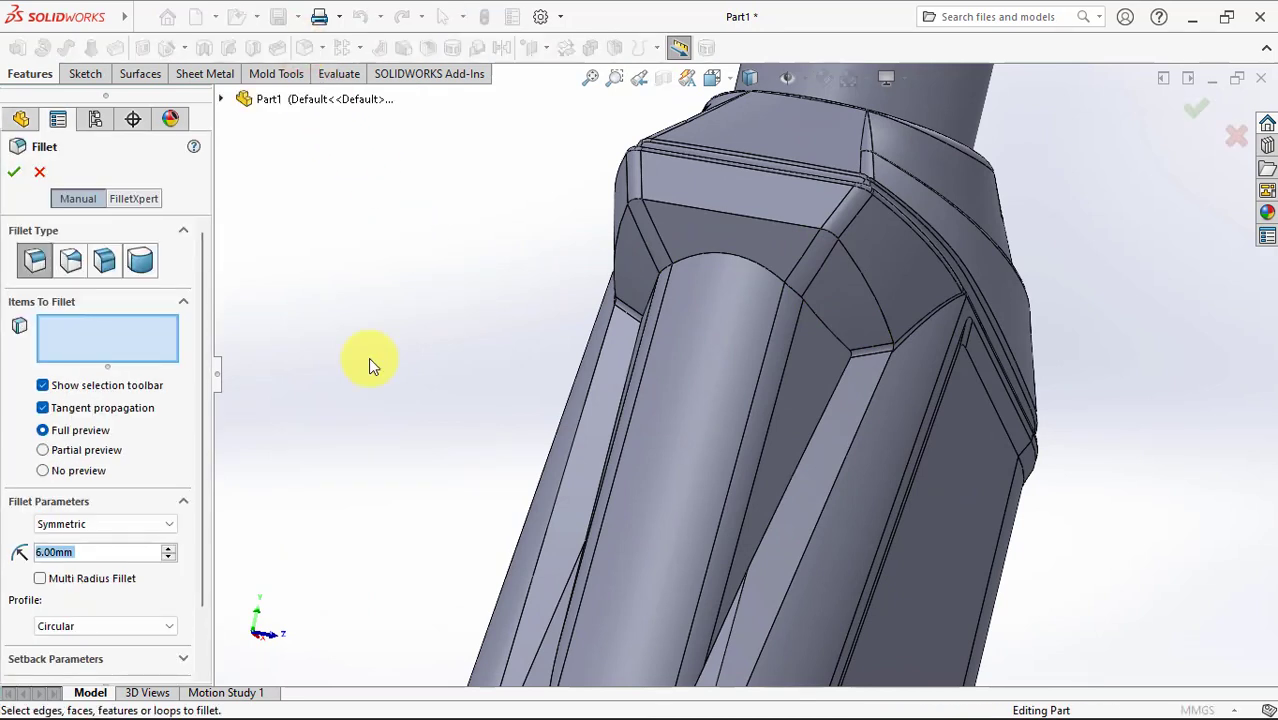
pyautogui.write('1')
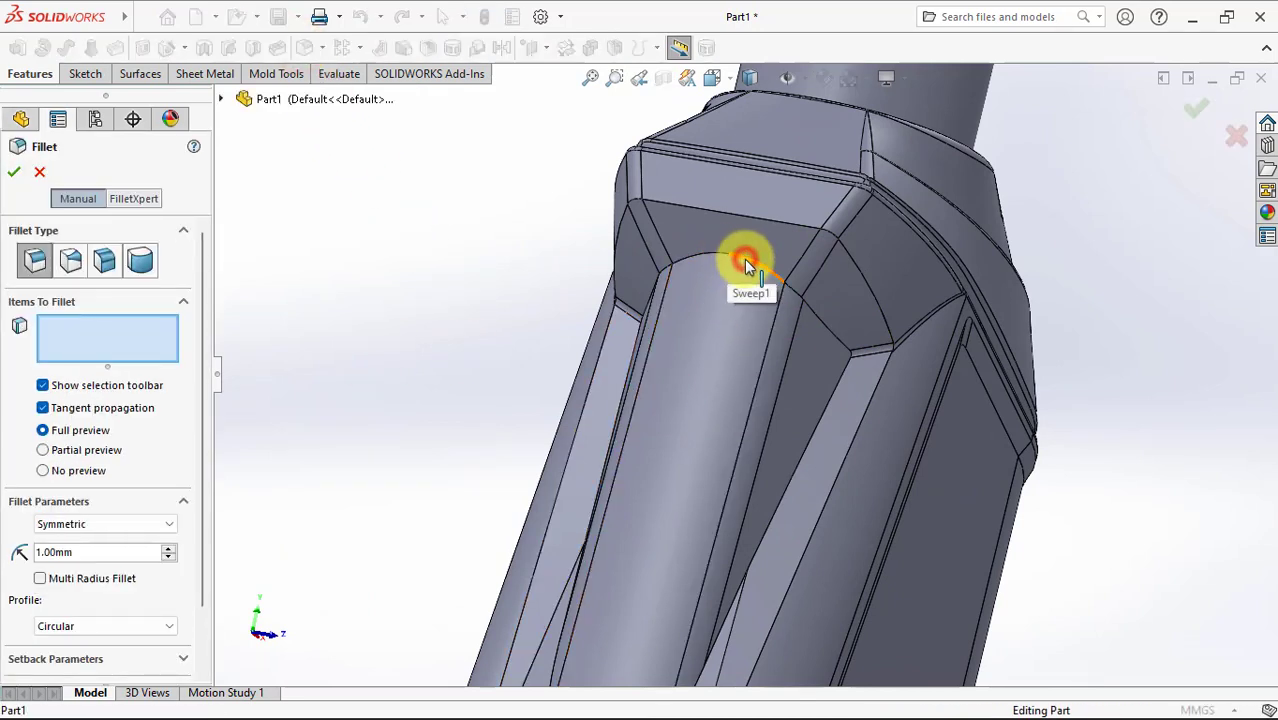
pyautogui.click(748, 265)
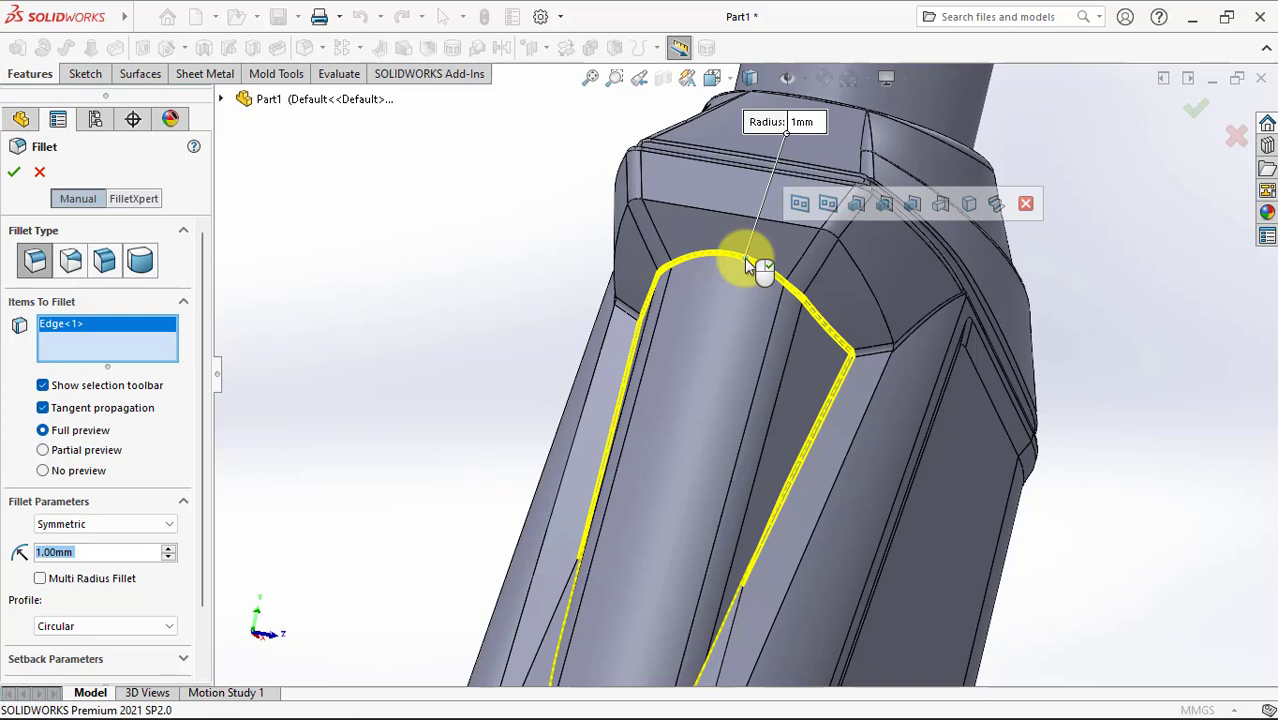
pyautogui.press('Return')
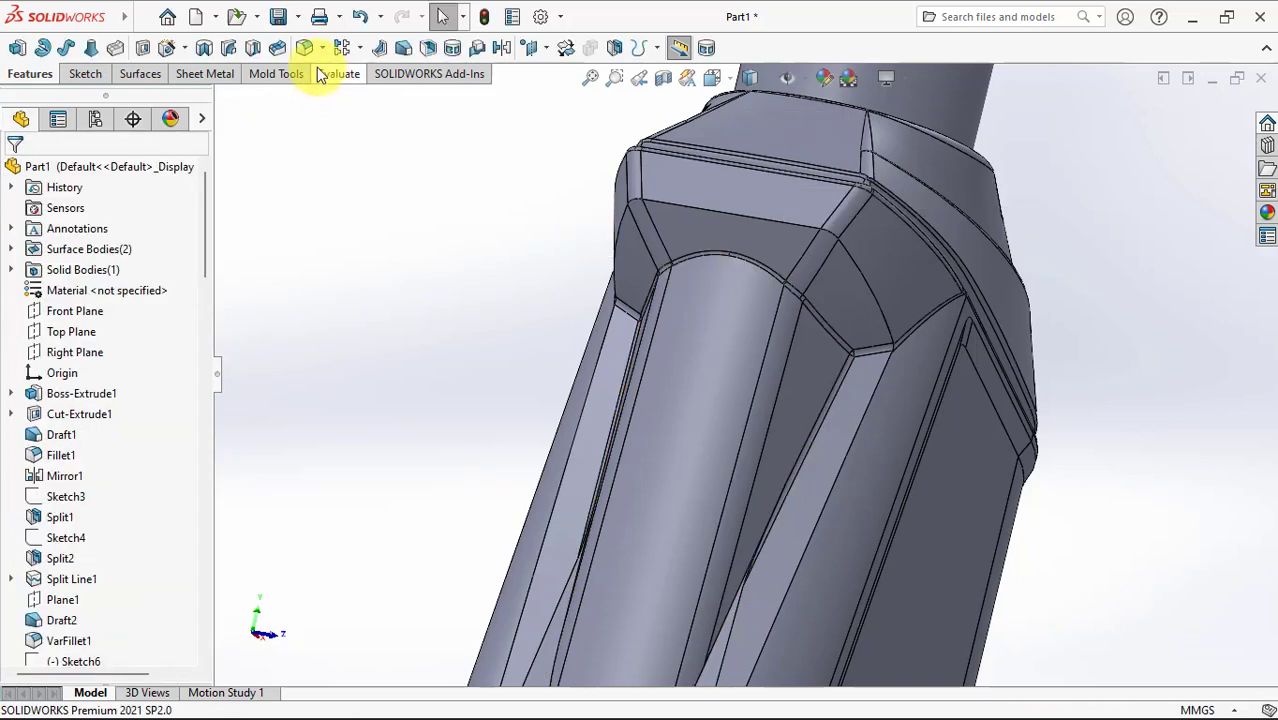
# Step: Start another fillet on a shoulder band edge, then return to the previous close-up view
pyautogui.click(304, 47)
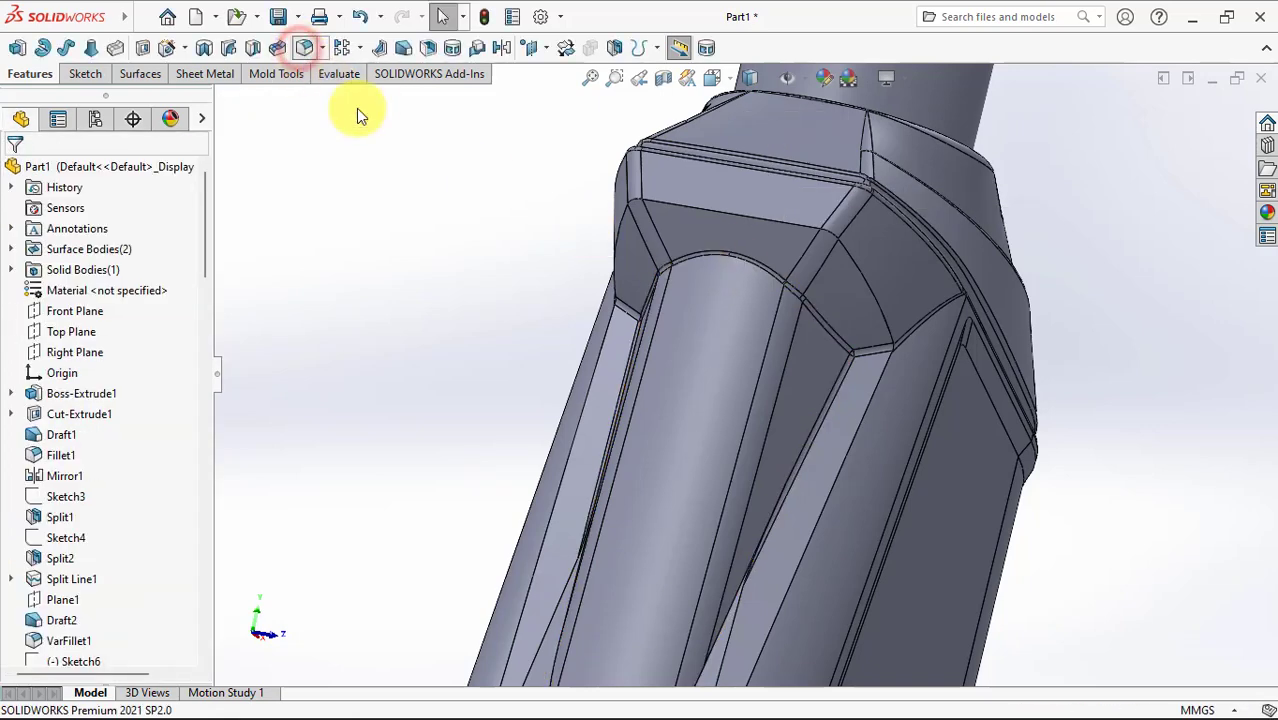
pyautogui.click(761, 221)
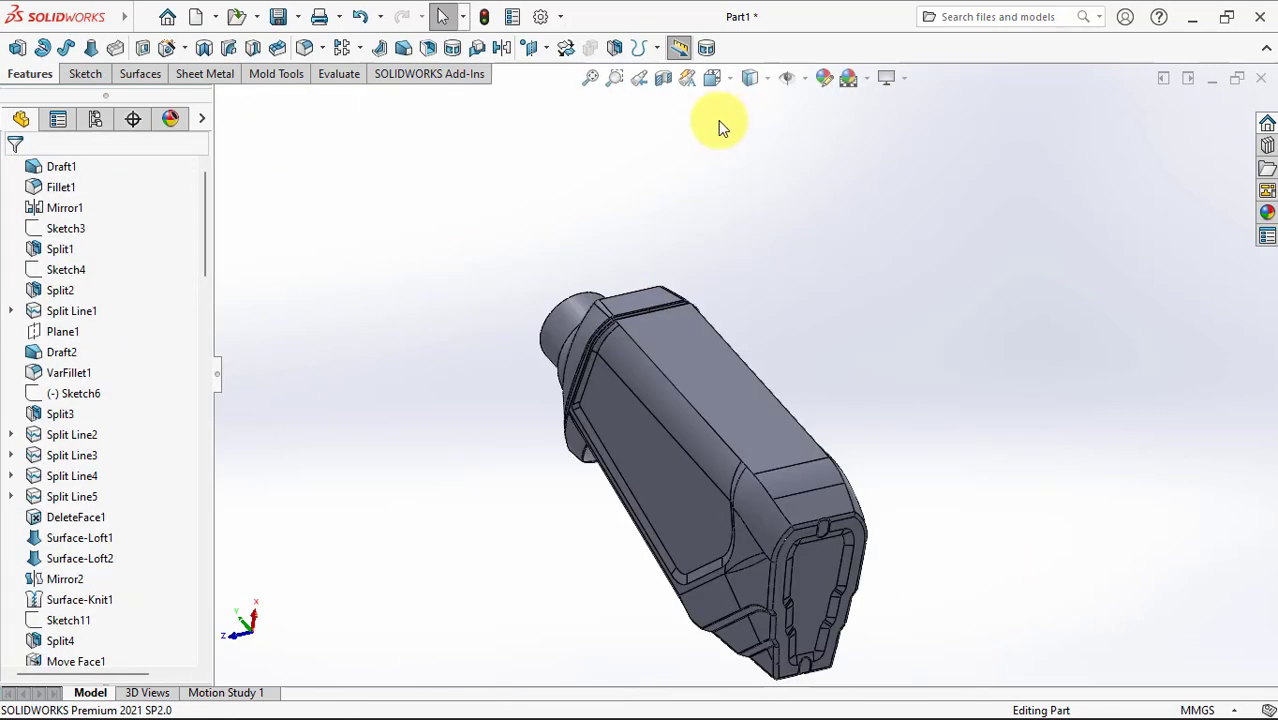
pyautogui.click(639, 80)
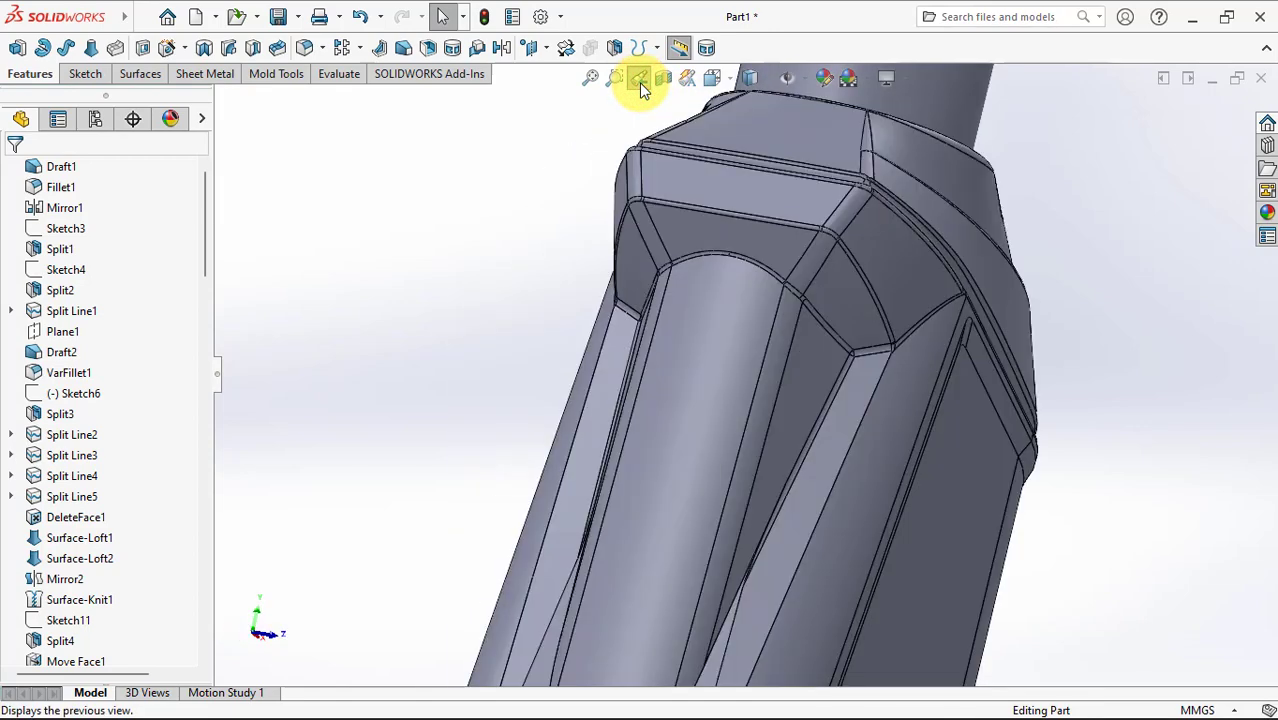
pyautogui.scroll(5, 641, 174)
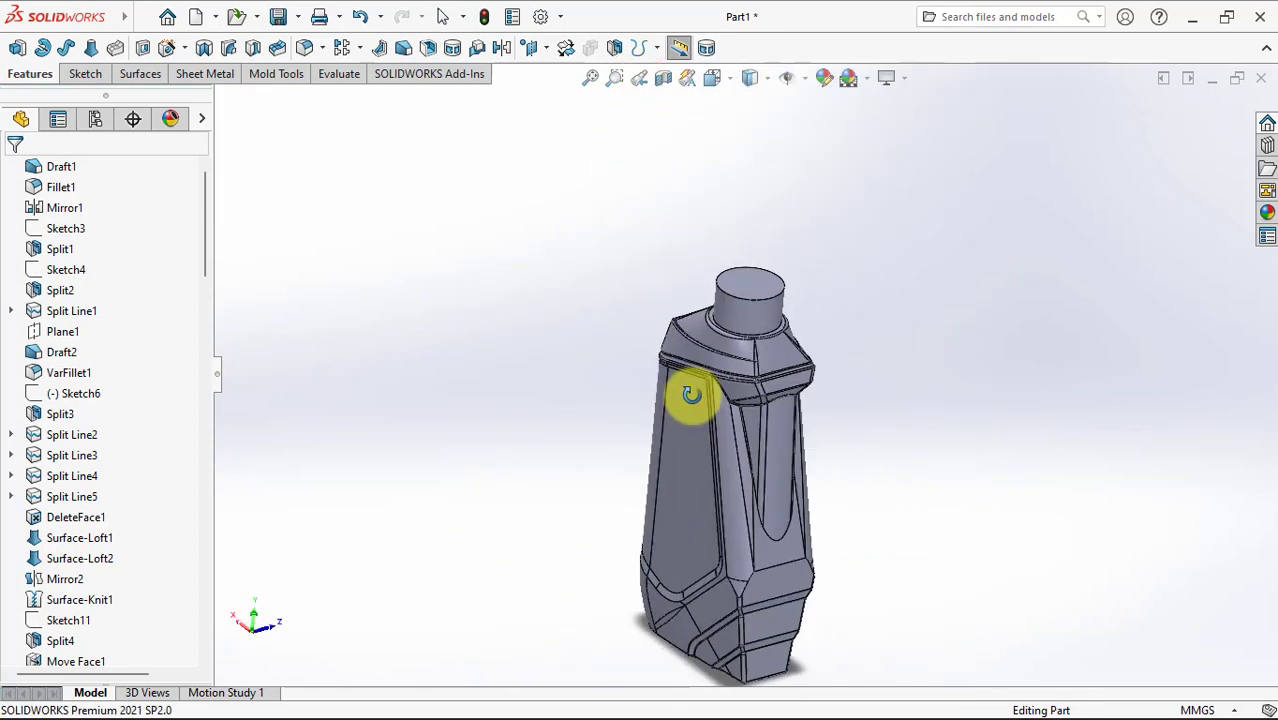